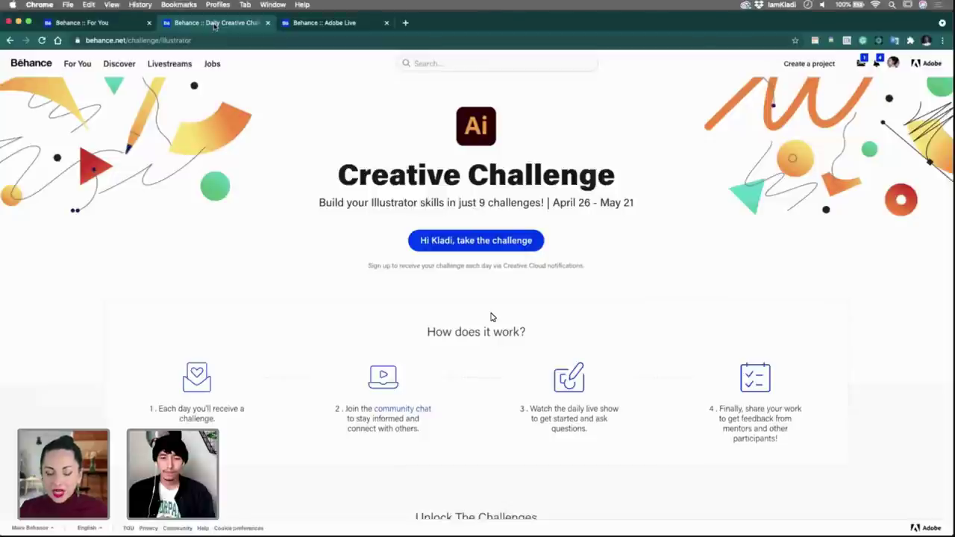
# Look through the Illustrator Creative Challenge page, including how it works and the list of challenges.
pyautogui.scroll(-5, 176, 97)
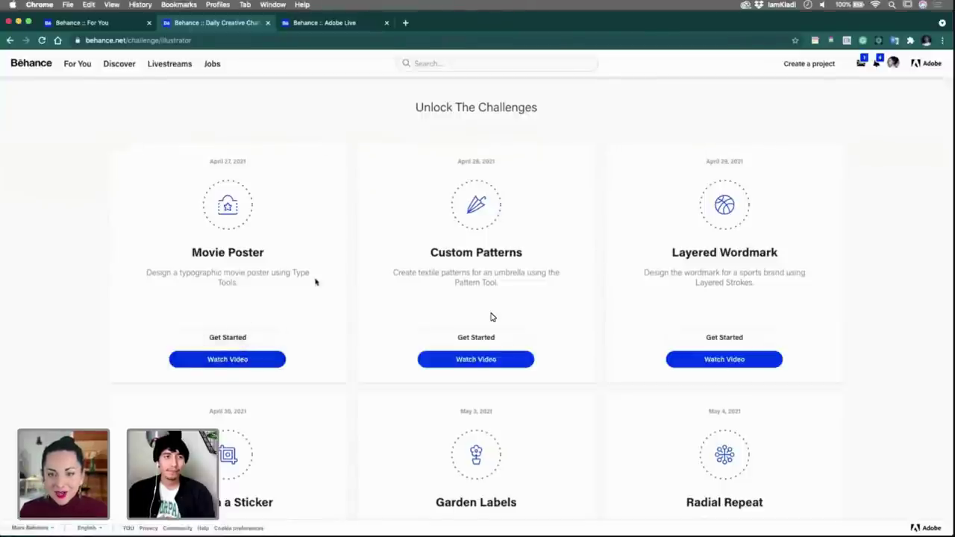
pyautogui.scroll(5, 492, 317)
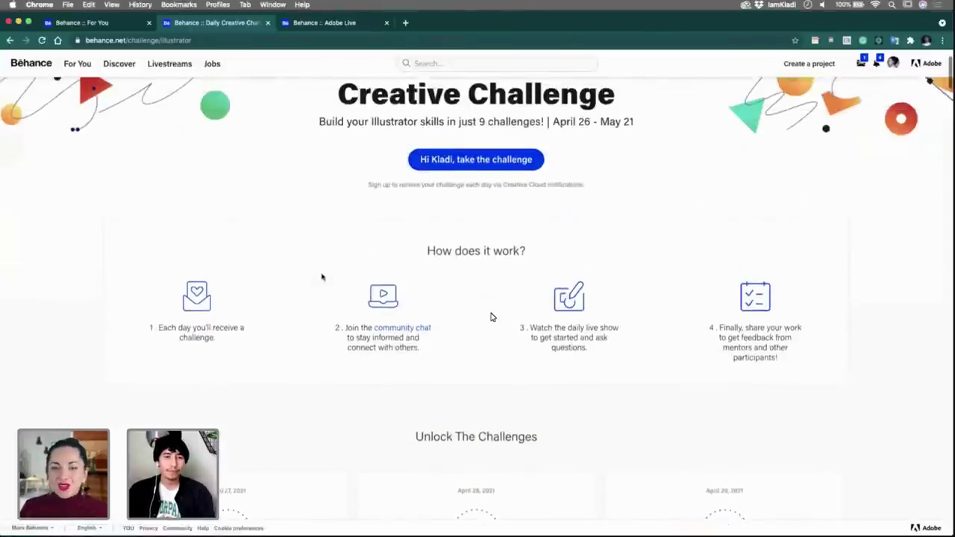
pyautogui.scroll(1, 491, 317)
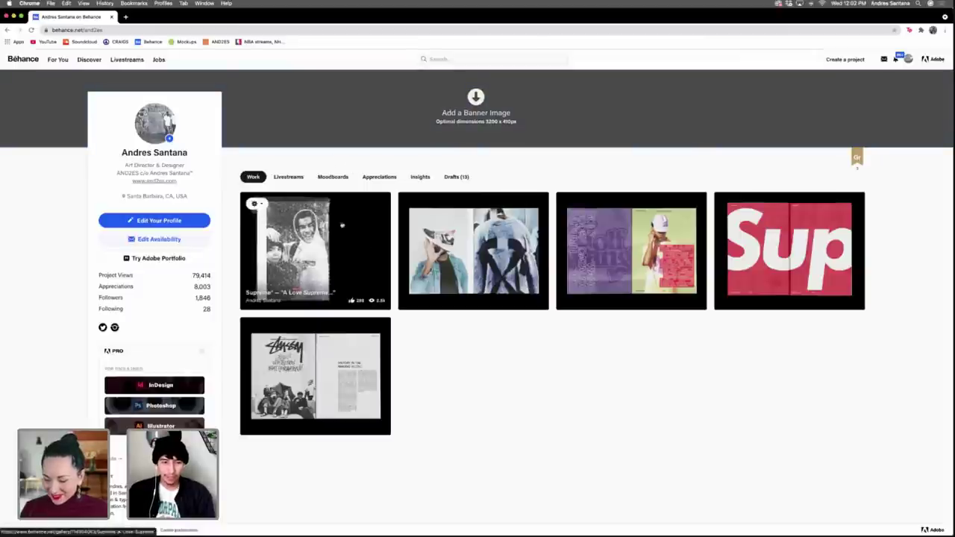
# View the Supreme "A Love Supreme" project from the portfolio down through its book spreads, and close it.
pyautogui.click(314, 247)
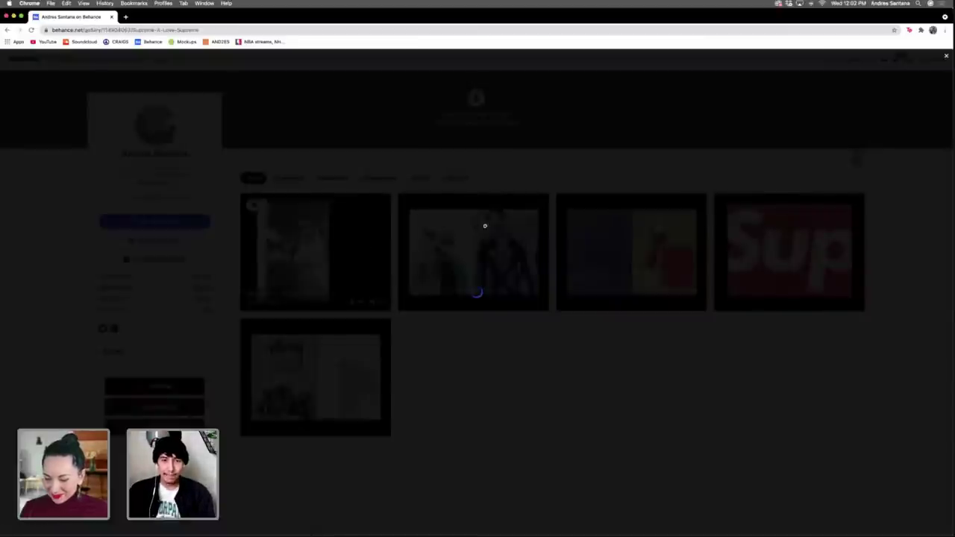
pyautogui.scroll(-5, 490, 231)
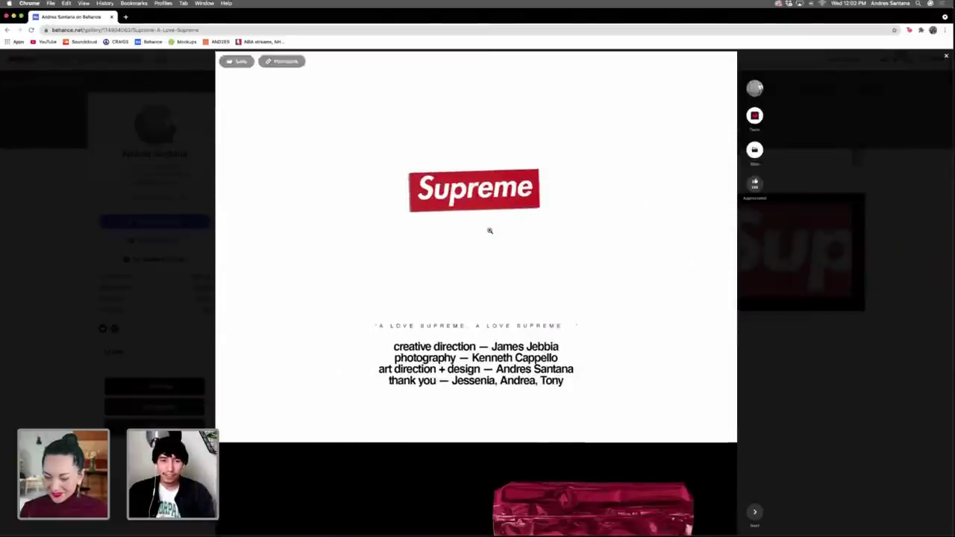
pyautogui.scroll(-15, 490, 231)
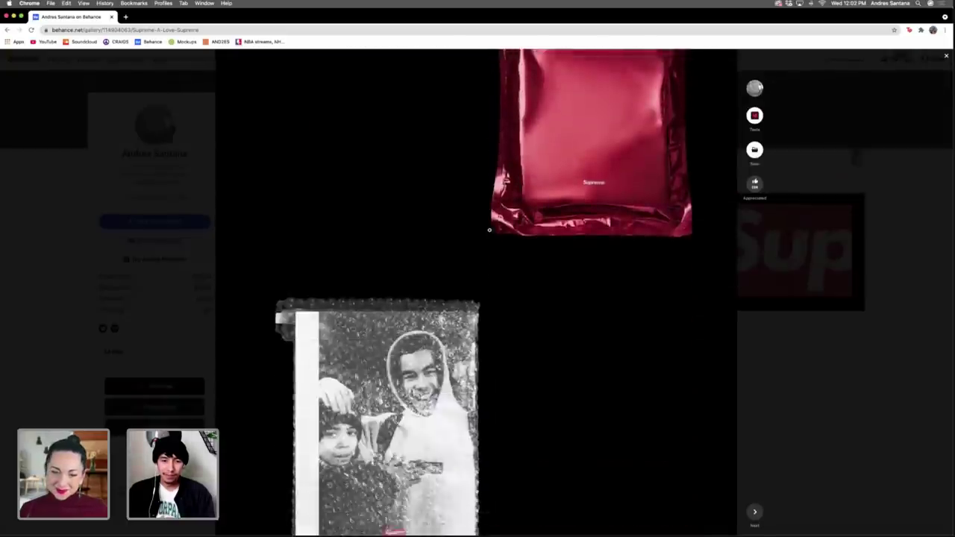
pyautogui.scroll(-15, 491, 230)
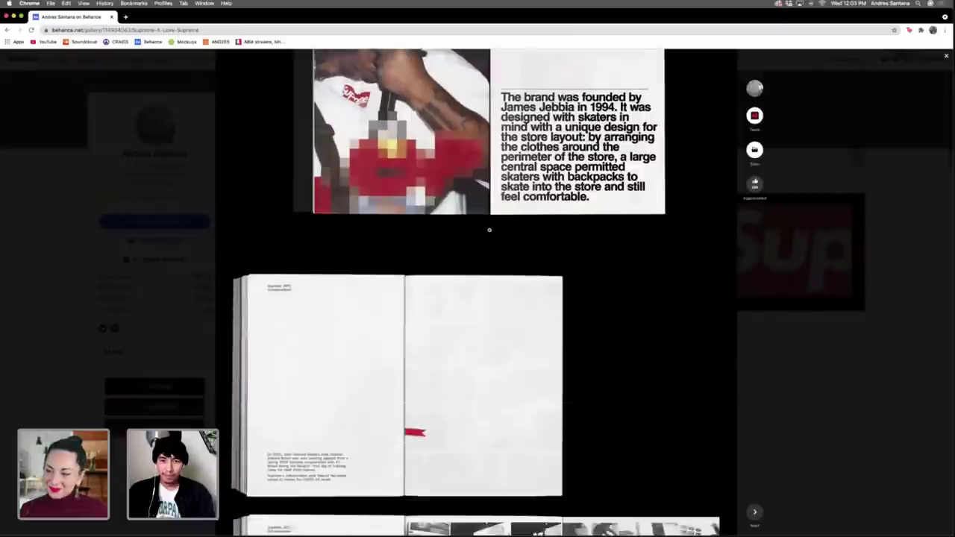
pyautogui.scroll(-18, 490, 230)
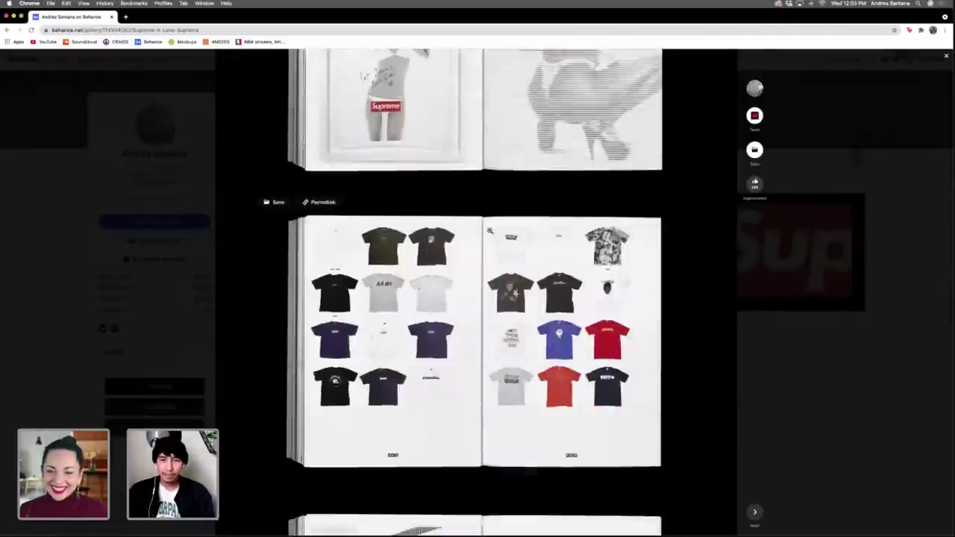
pyautogui.scroll(-10, 490, 231)
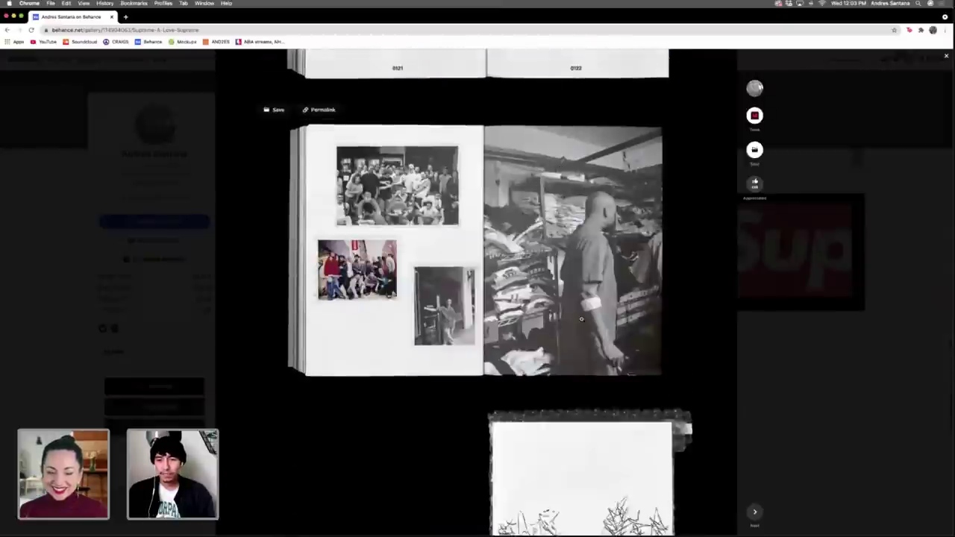
pyautogui.press('Escape')
# View the Off-White "The Archive" project from the portfolio through its editorial spreads, and close it.
pyautogui.click(495, 273)
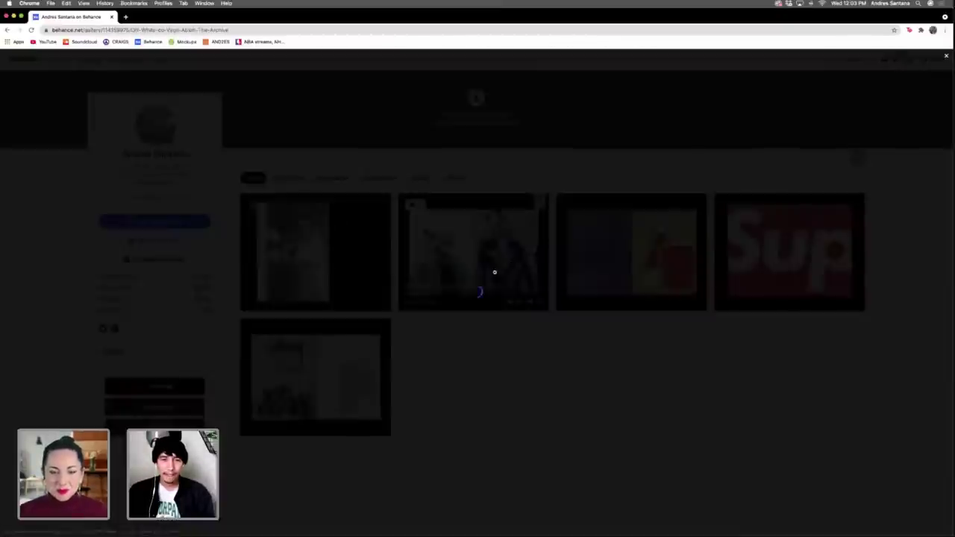
pyautogui.scroll(-12, 480, 281)
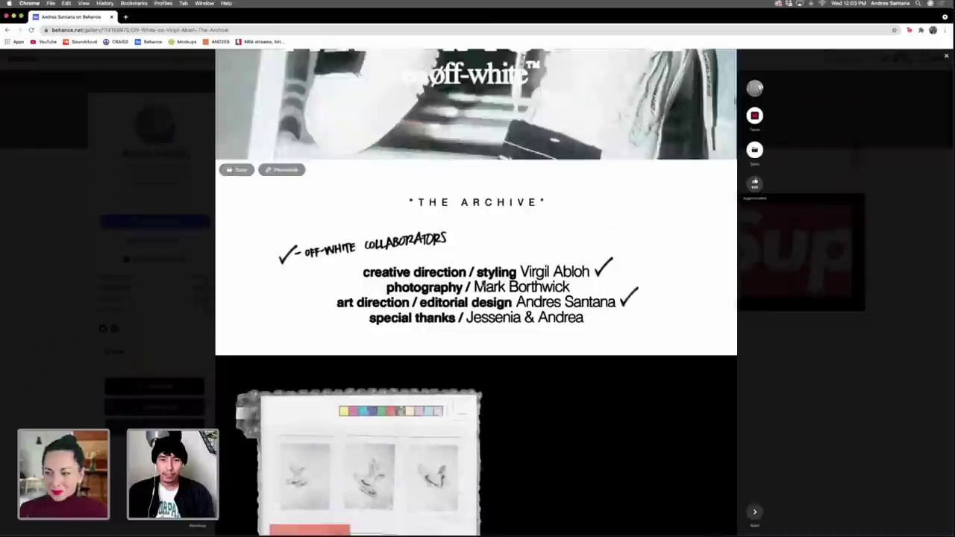
pyautogui.scroll(-10, 481, 281)
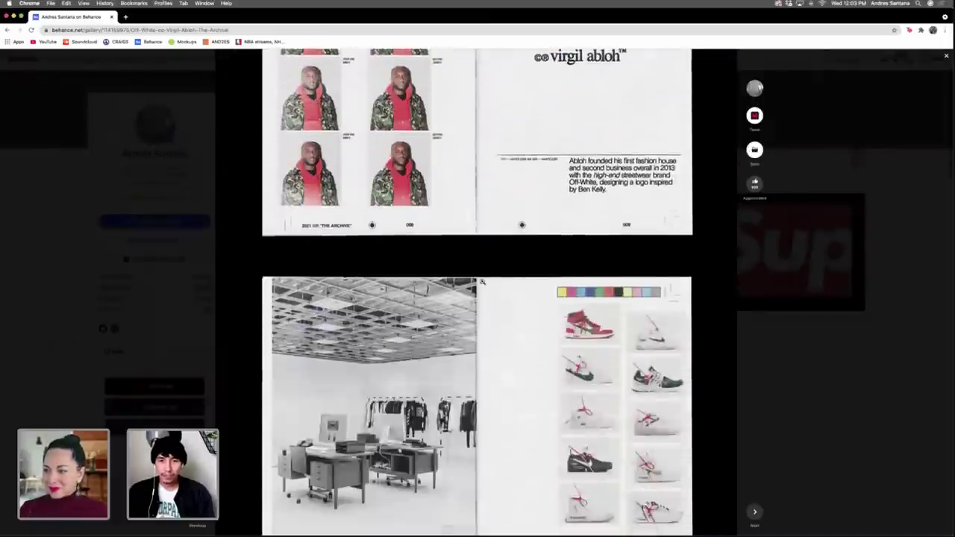
pyautogui.scroll(-10, 481, 282)
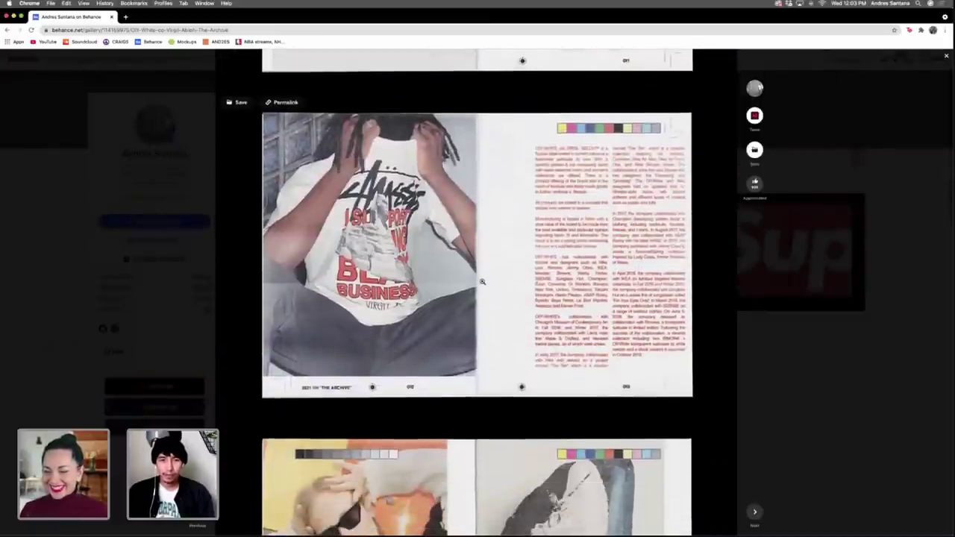
pyautogui.scroll(-8, 482, 281)
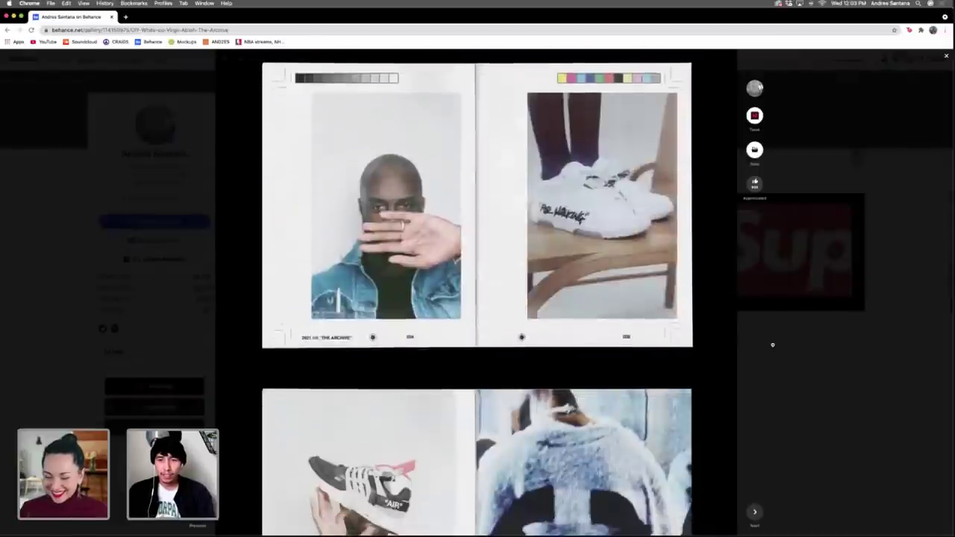
pyautogui.click(775, 349)
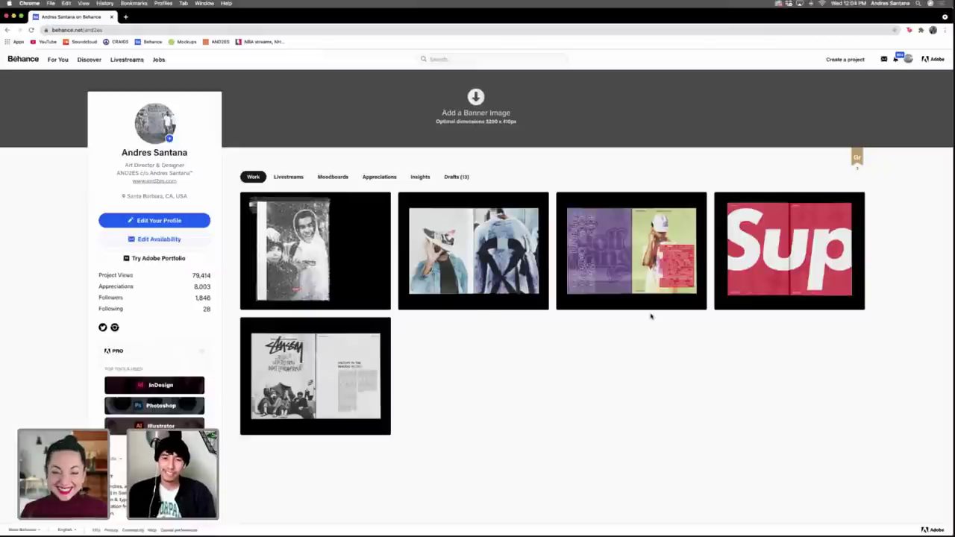
# Minimize the browser window and switch to Adobe InDesign.
pyautogui.moveTo(612, 309)
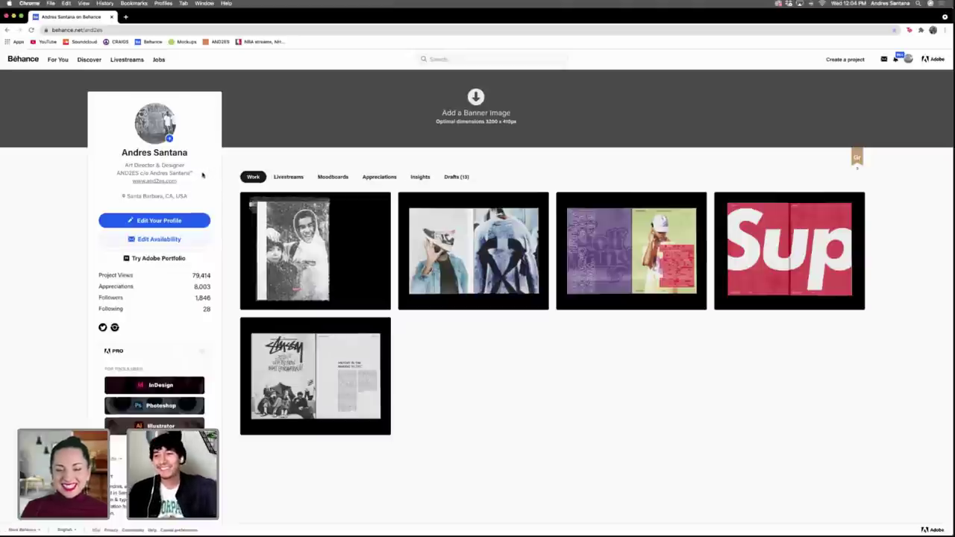
pyautogui.click(169, 139)
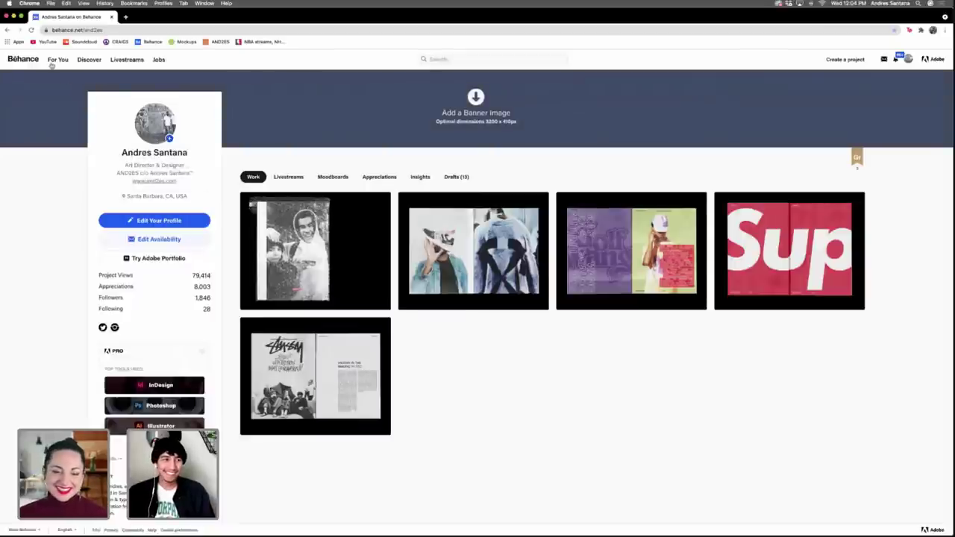
pyautogui.click(14, 16)
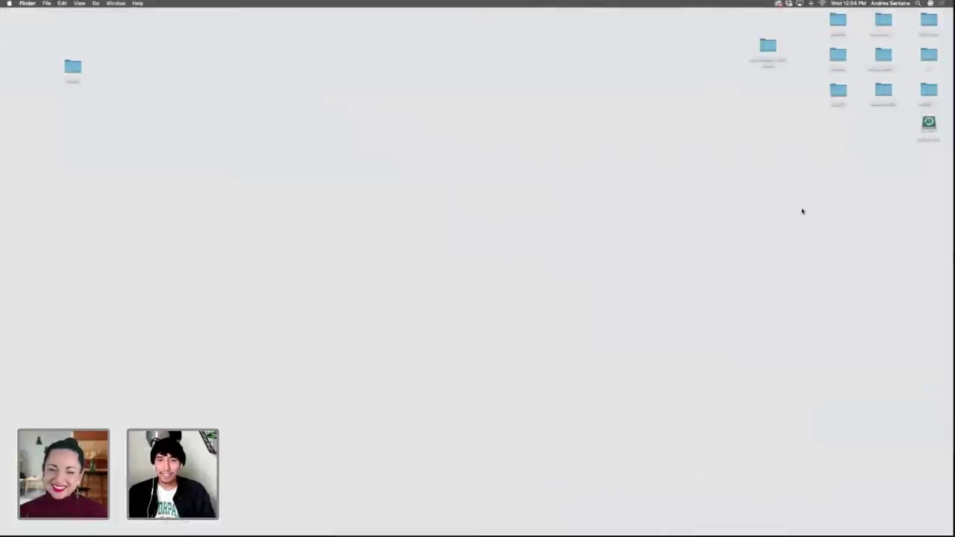
pyautogui.click(940, 260)
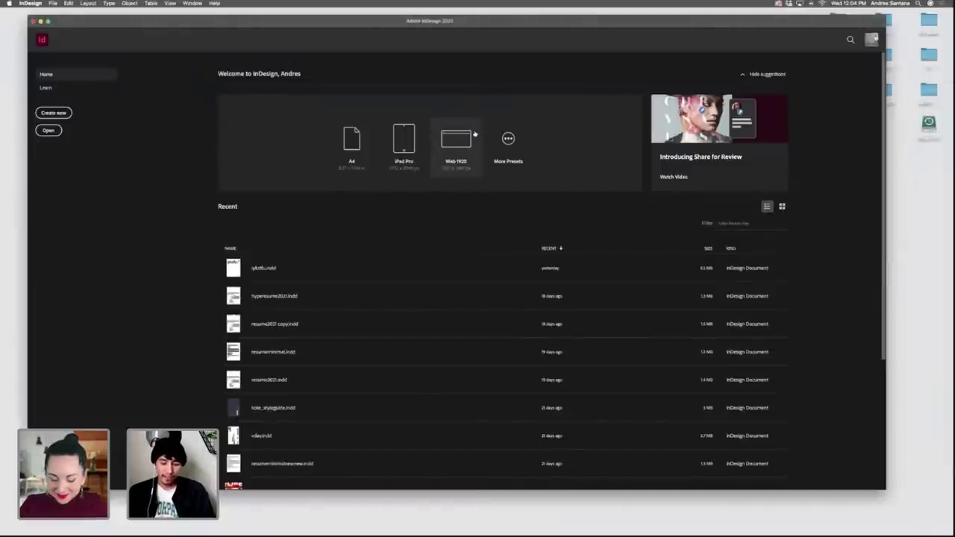
# Start a new document from the recent custom preset and name it Kaws.
pyautogui.press('super+n')
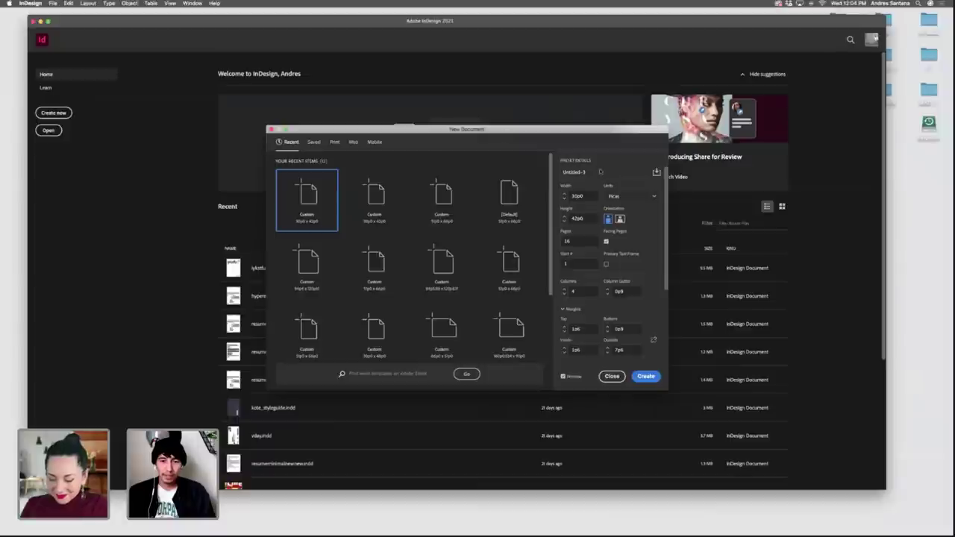
pyautogui.press('Return')
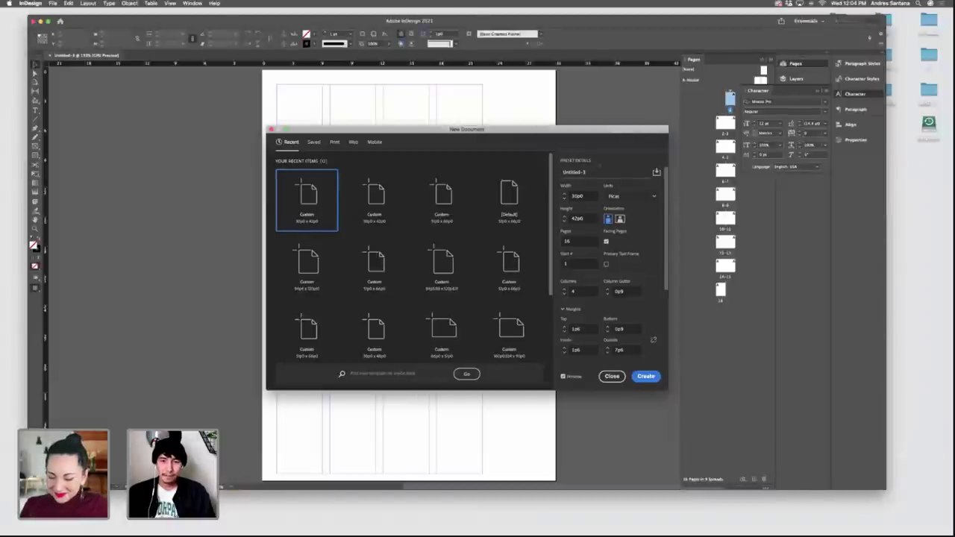
pyautogui.moveTo(597, 171); pyautogui.dragTo(561, 171)
pyautogui.write('Gr')
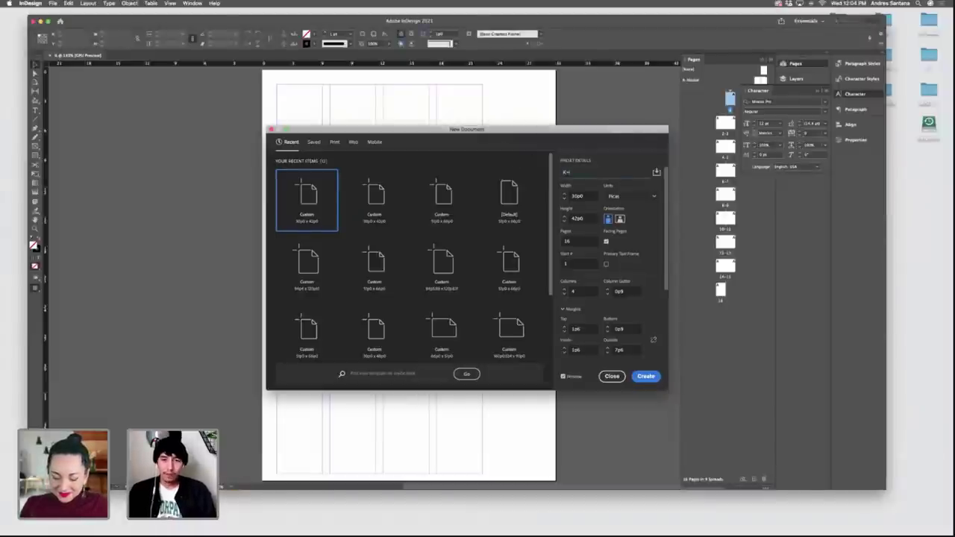
pyautogui.press('BackSpace')
pyautogui.write('aws')
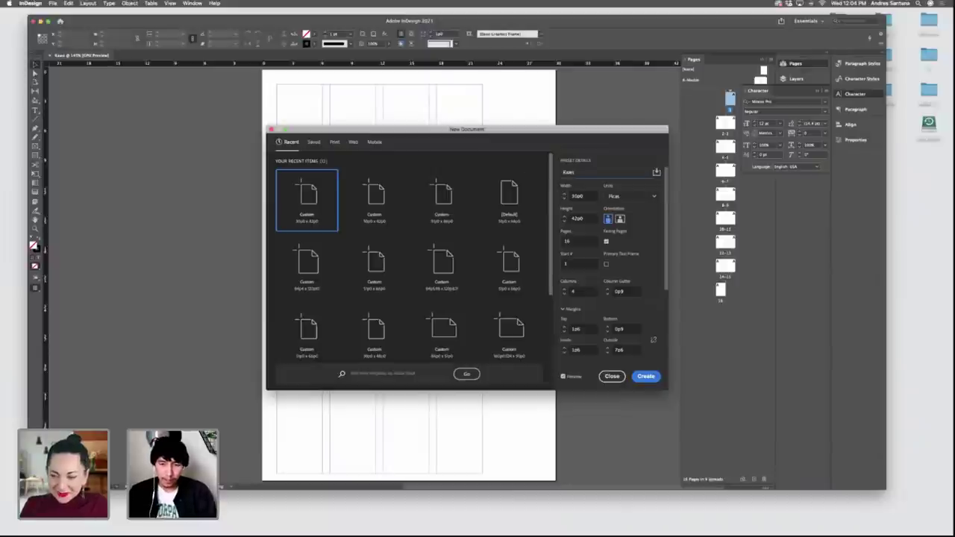
# Set the new document's units to inches and create the document.
pyautogui.click(633, 196)
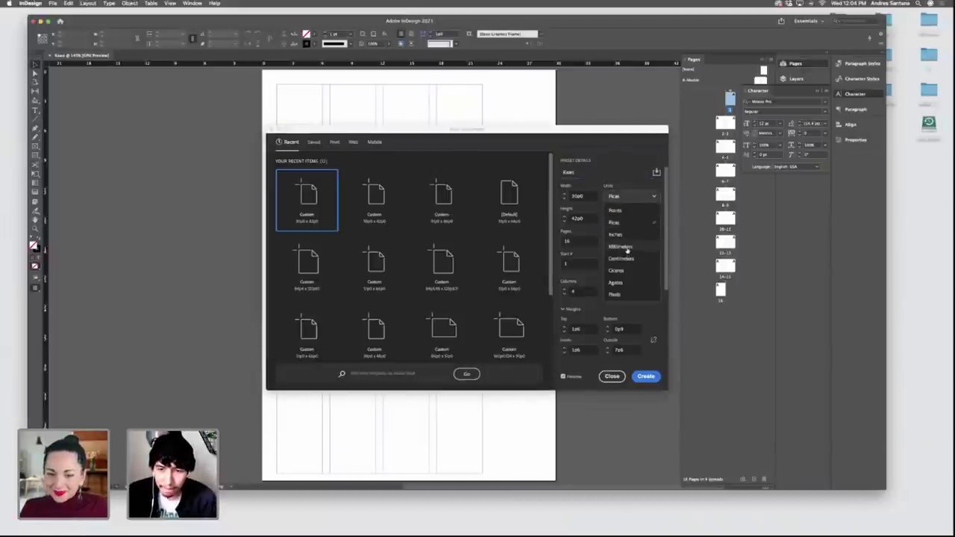
pyautogui.click(617, 234)
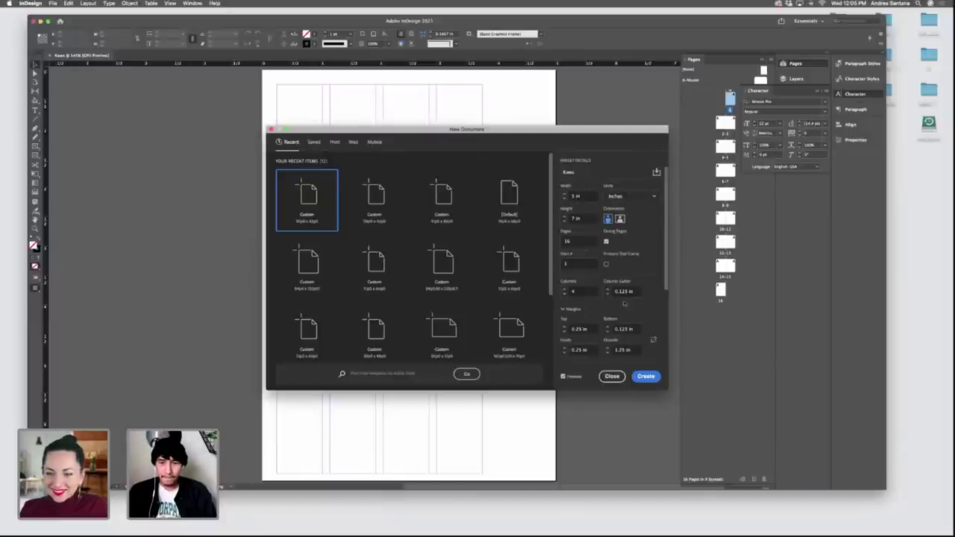
pyautogui.click(646, 376)
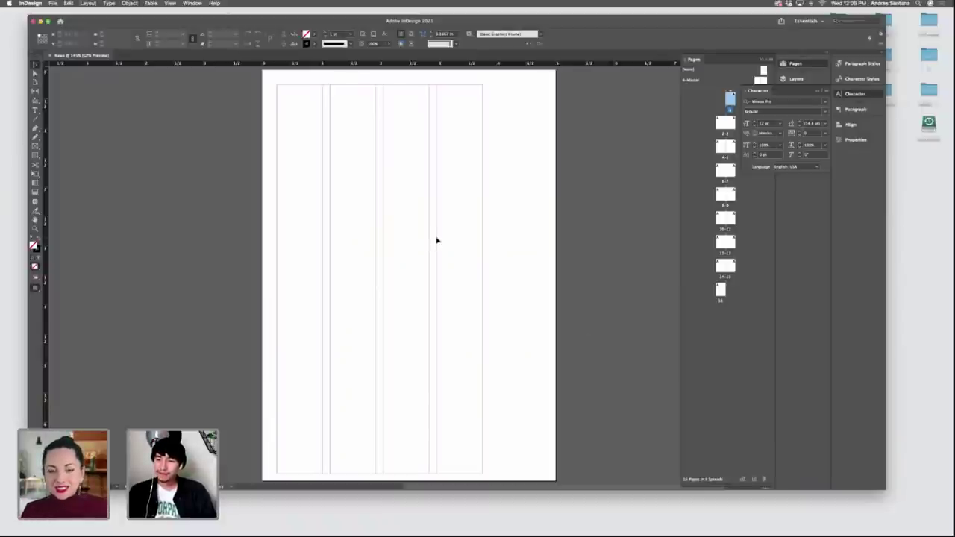
# Start adjusting the document's layout and set its outside margin to 0.5 in.
pyautogui.scroll(-1, 373, 216)
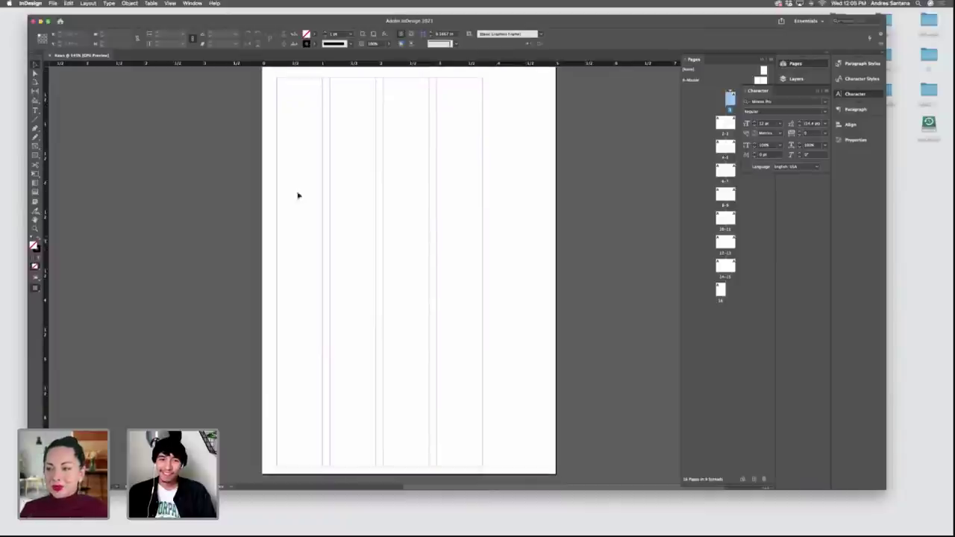
pyautogui.click(53, 3)
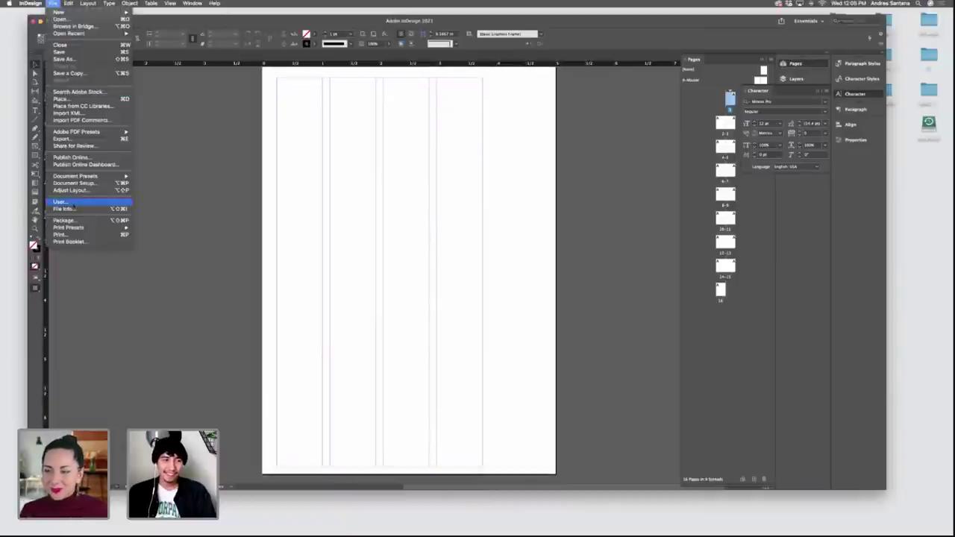
pyautogui.click(80, 192)
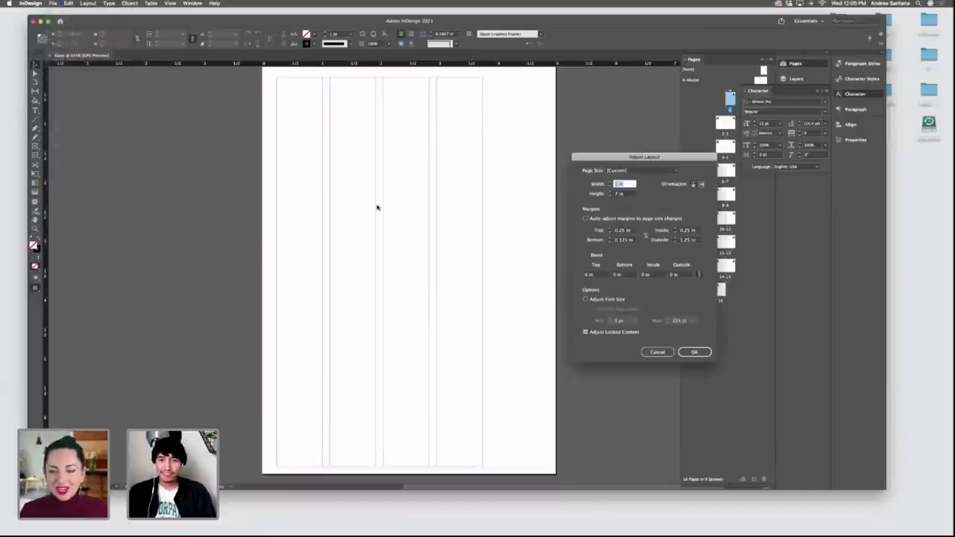
pyautogui.click(676, 243)
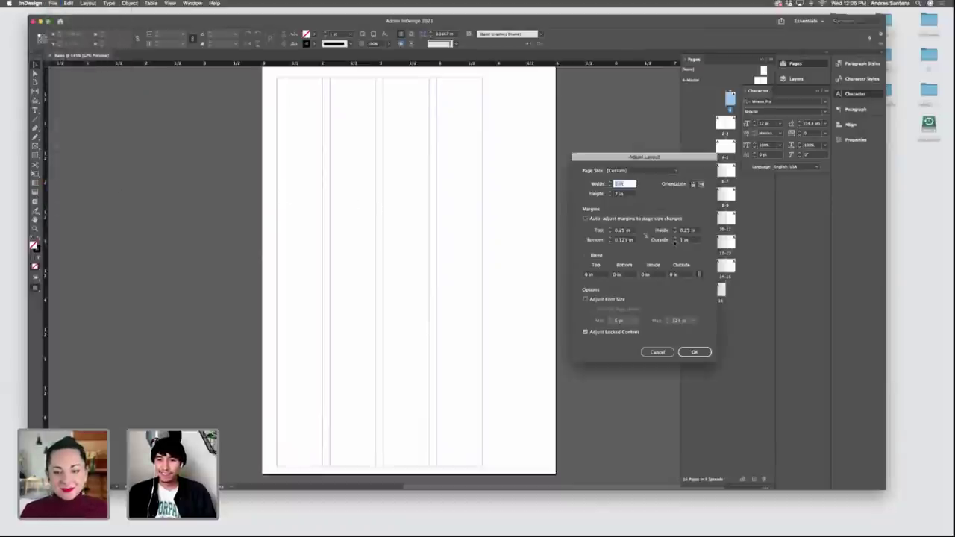
pyautogui.click(675, 243)
pyautogui.click(675, 242)
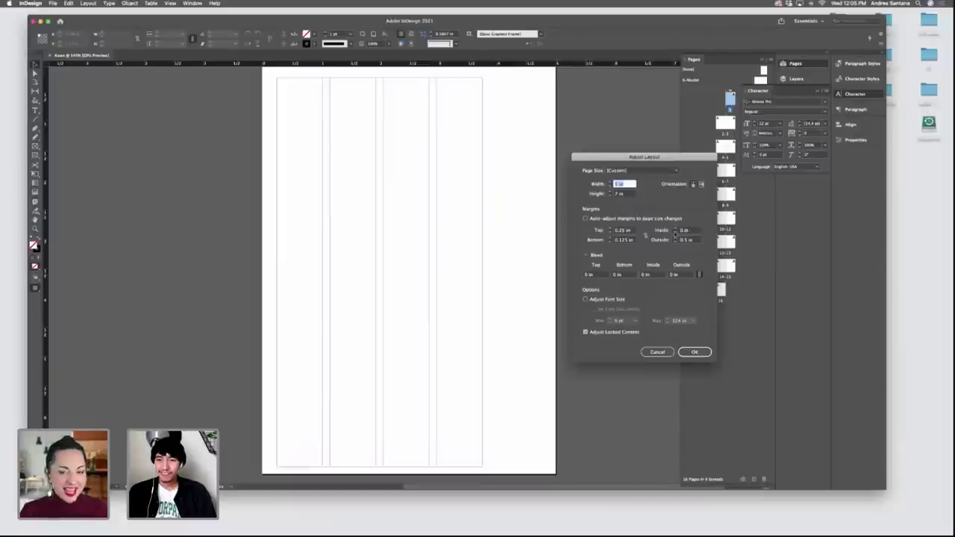
# Set the inside margin to 0.5 in in the layout adjustment.
pyautogui.click(676, 229)
pyautogui.click(675, 229)
pyautogui.click(675, 229)
pyautogui.click(676, 229)
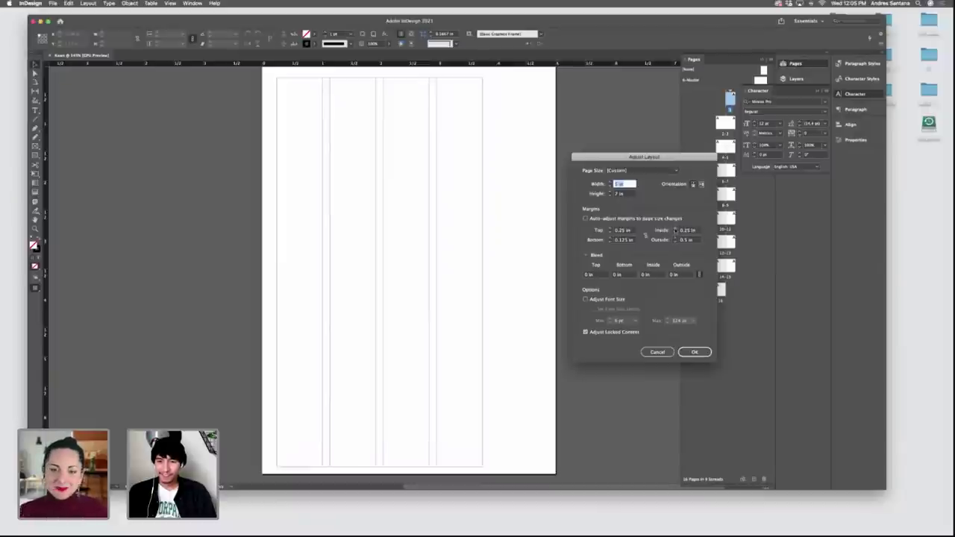
pyautogui.click(676, 229)
pyautogui.click(675, 229)
pyautogui.click(676, 229)
pyautogui.click(675, 229)
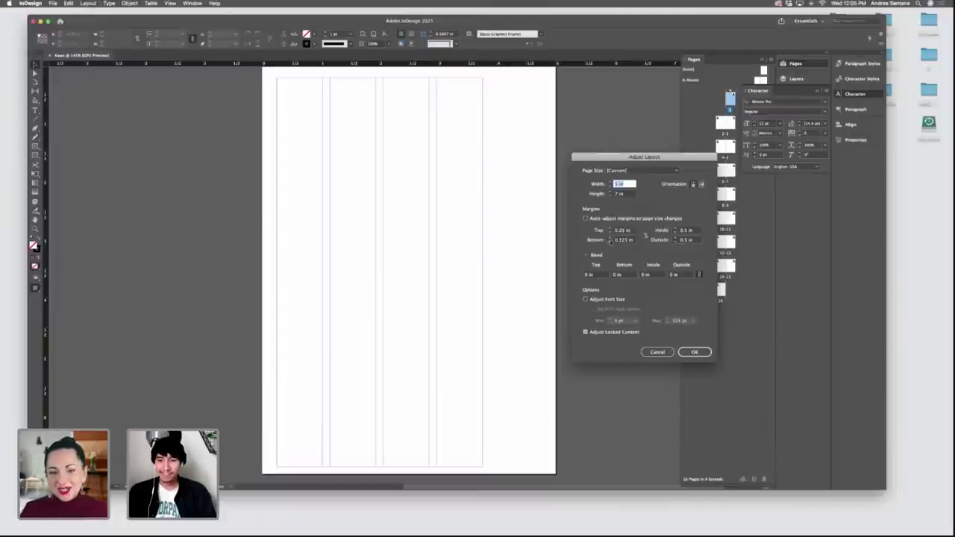
# Set the bottom margin to 0.25 in and apply the layout adjustment to the document.
pyautogui.click(610, 242)
pyautogui.click(610, 241)
pyautogui.click(611, 238)
pyautogui.click(610, 239)
pyautogui.click(610, 238)
pyautogui.click(610, 238)
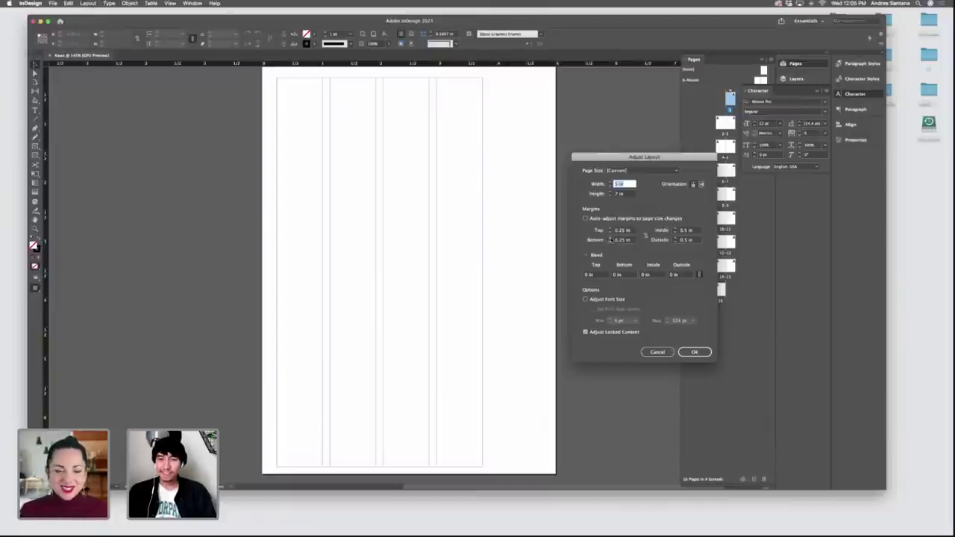
pyautogui.press('Return')
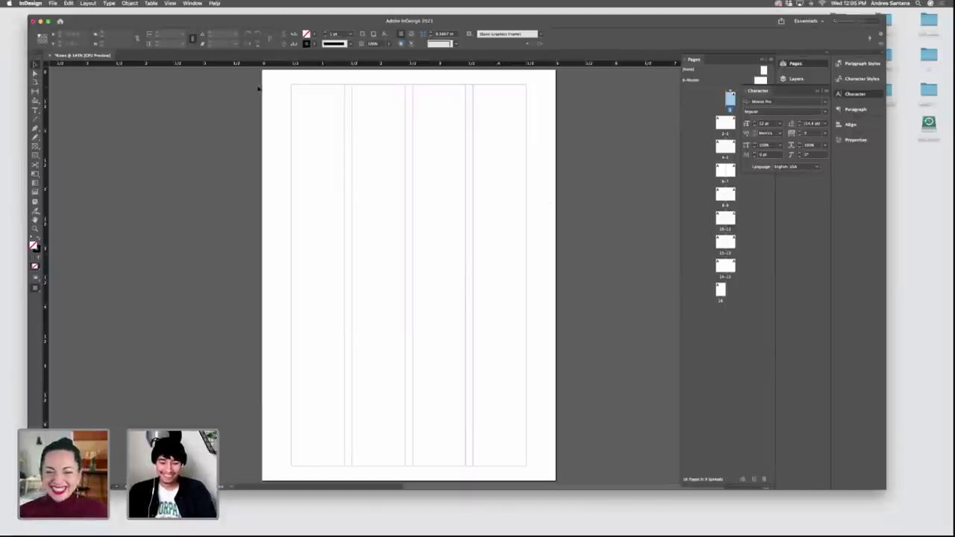
# Draw a text frame about 2.72 in wide on the first page and move it to the upper-left corner of the margins.
pyautogui.press('t')
pyautogui.moveTo(277, 83); pyautogui.dragTo(435, 127)
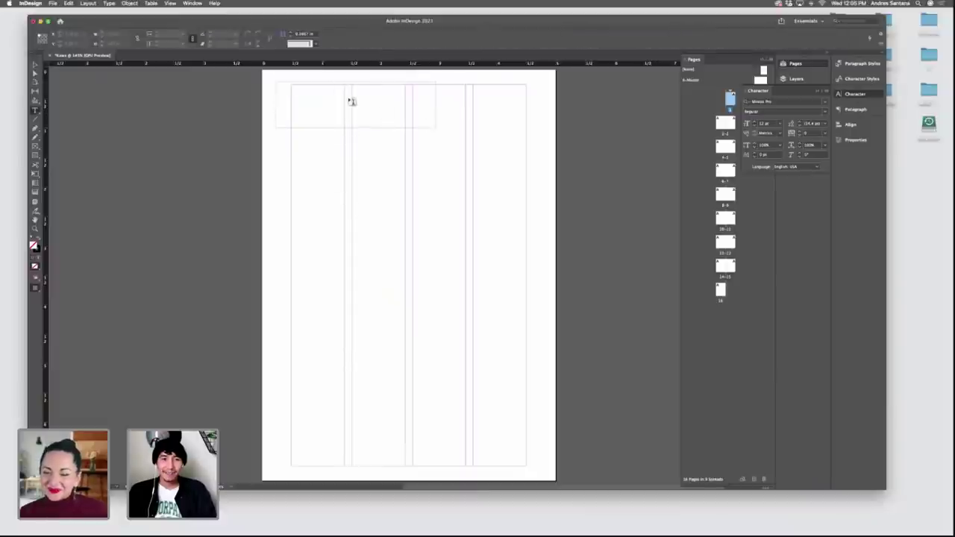
pyautogui.press('Escape')
pyautogui.moveTo(359, 83); pyautogui.dragTo(381, 90)
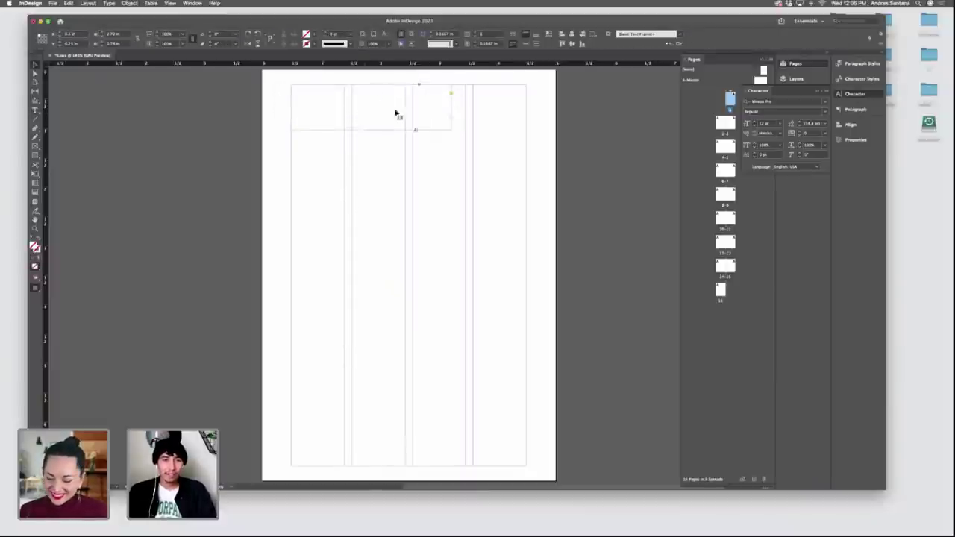
# Add a text frame reading "Kaws © 2021" at the upper-left margin corner of the left page in spread 2-3.
pyautogui.scroll(-4, 424, 127)
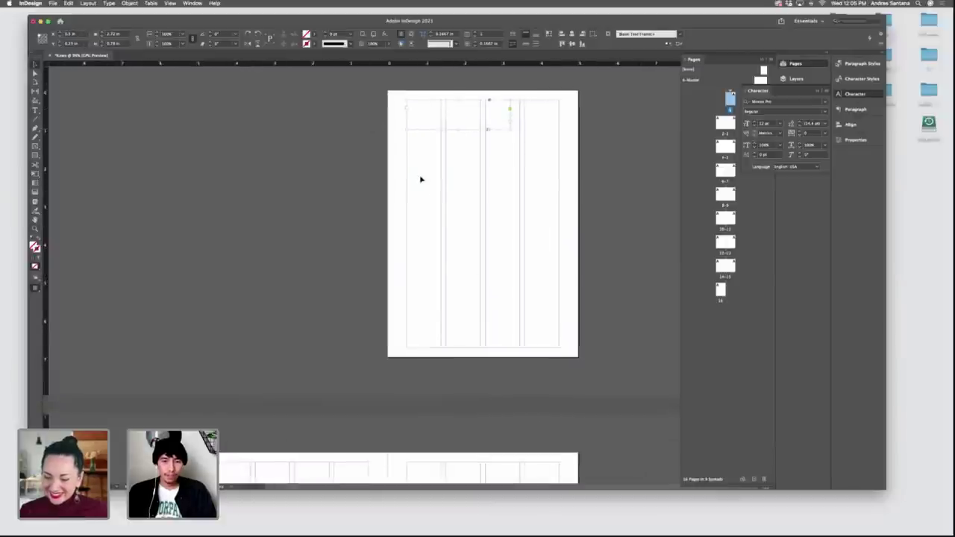
pyautogui.scroll(-8, 420, 180)
pyautogui.scroll(-3, 325, 139)
pyautogui.press('alt+super+0')
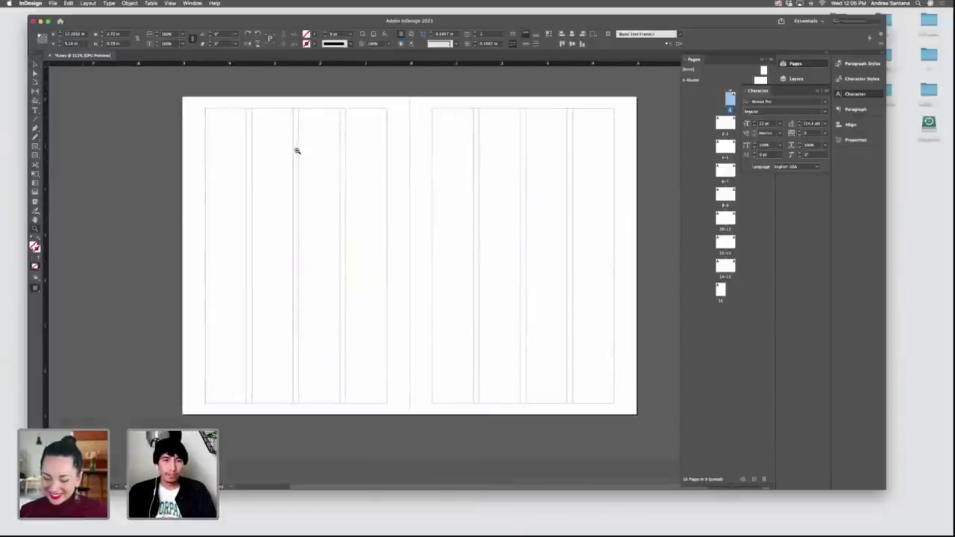
pyautogui.press('t')
pyautogui.moveTo(212, 114); pyautogui.dragTo(320, 143)
pyautogui.write('Kaws')
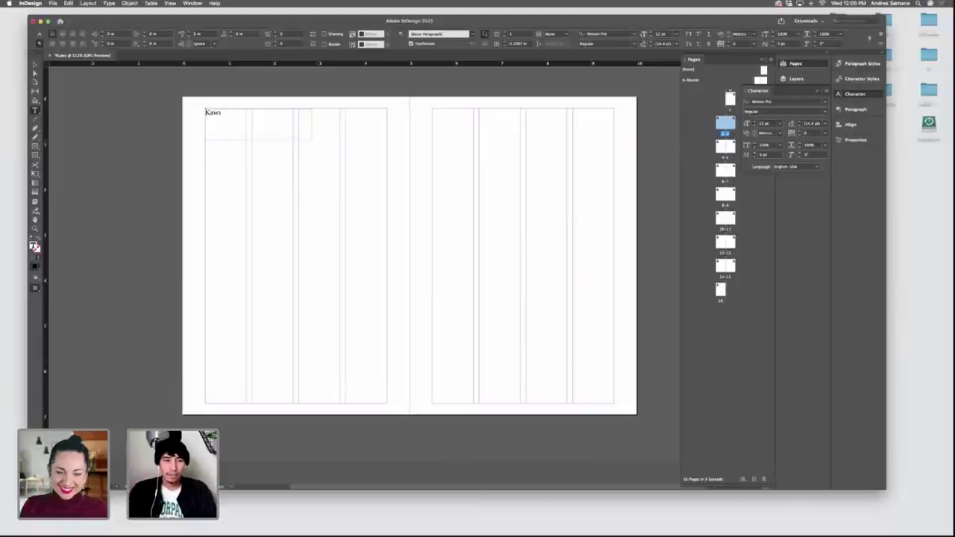
pyautogui.write('© 2021')
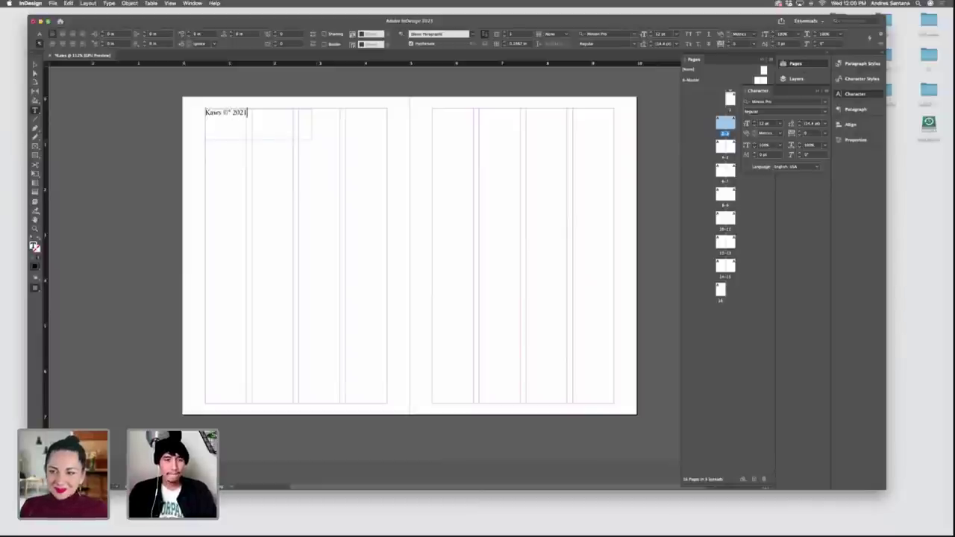
pyautogui.press('Escape')
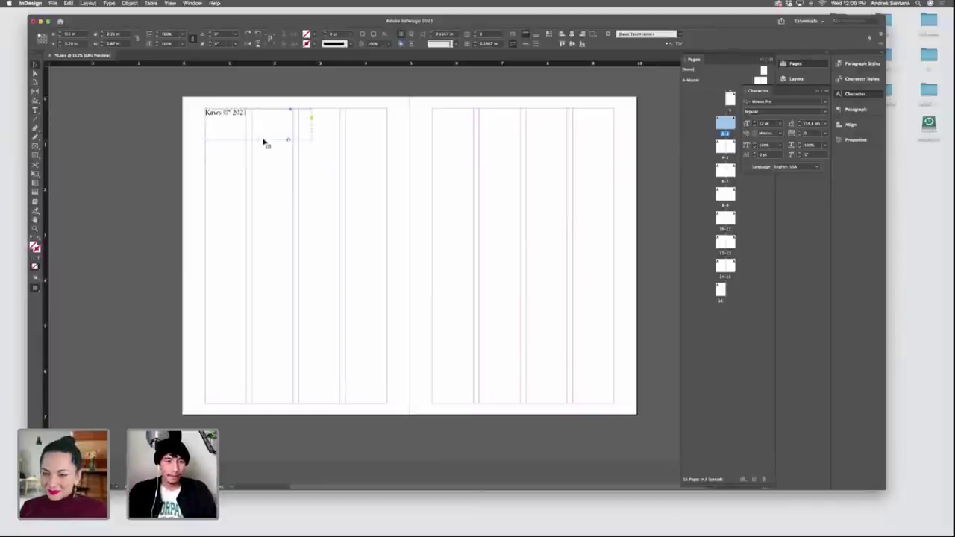
# Shorten the Kaws text frame, duplicate it lower on the same page, and replace the copy's text with "Exploratory Issue".
pyautogui.moveTo(258, 140); pyautogui.dragTo(270, 158)
pyautogui.doubleClick(270, 157)
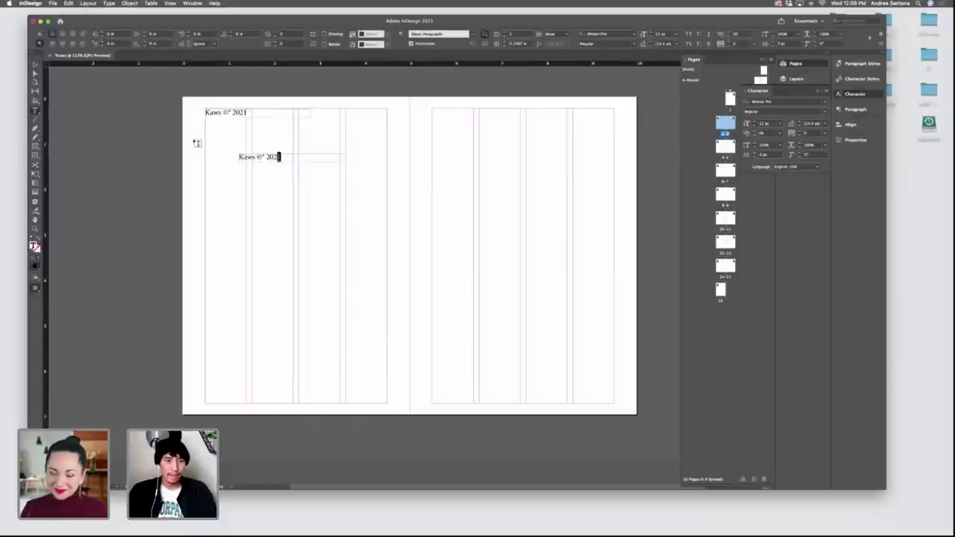
pyautogui.press('super+a')
pyautogui.press('BackSpace')
pyautogui.write('Exp')
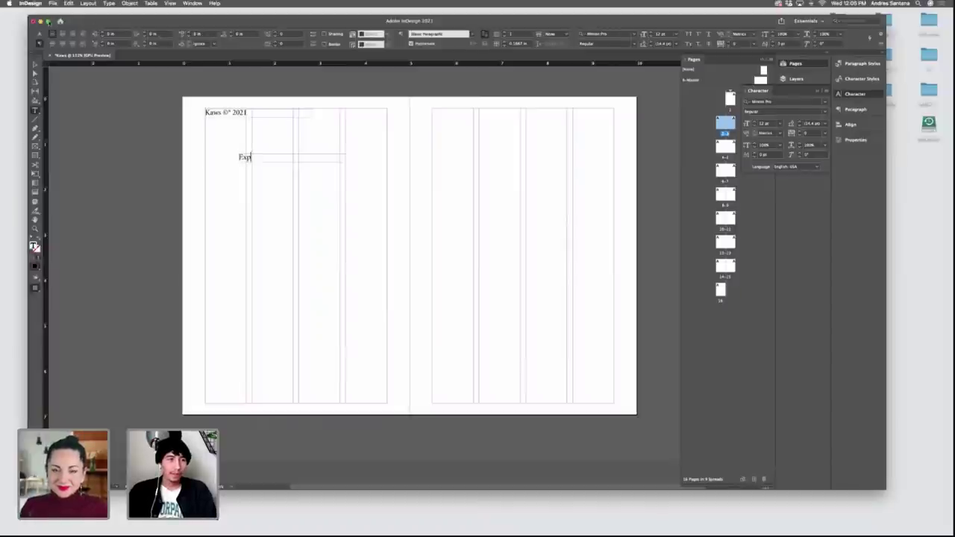
pyautogui.click(48, 21)
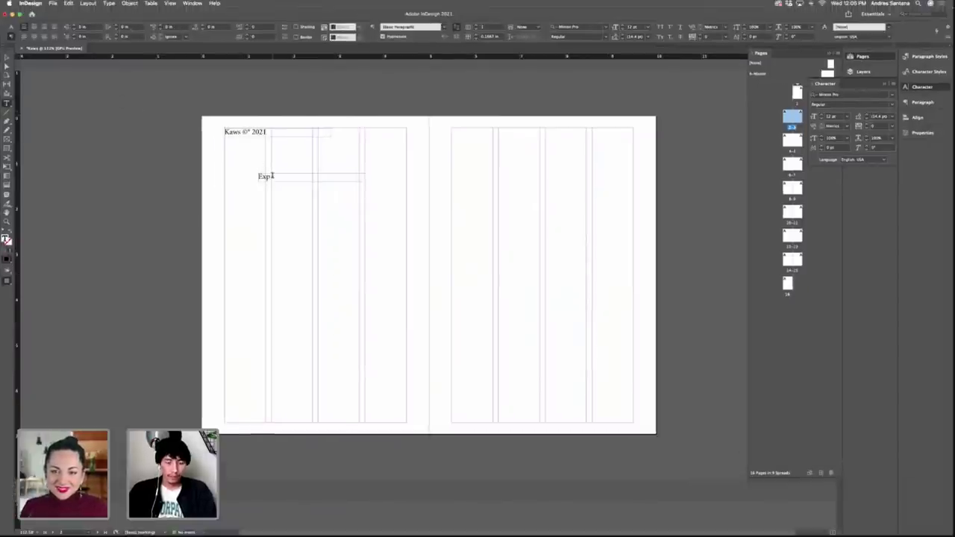
pyautogui.write('loratory')
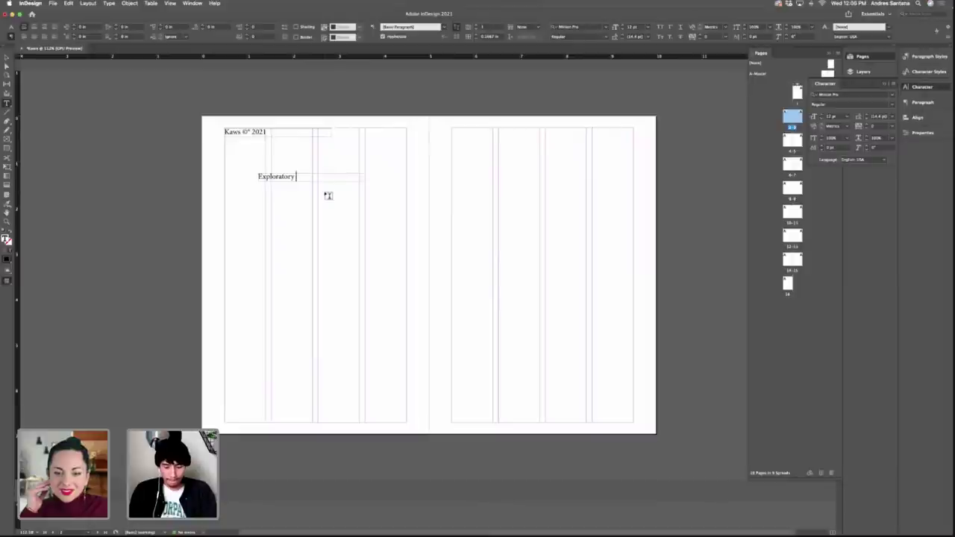
pyautogui.write('Issue')
pyautogui.press('Escape')
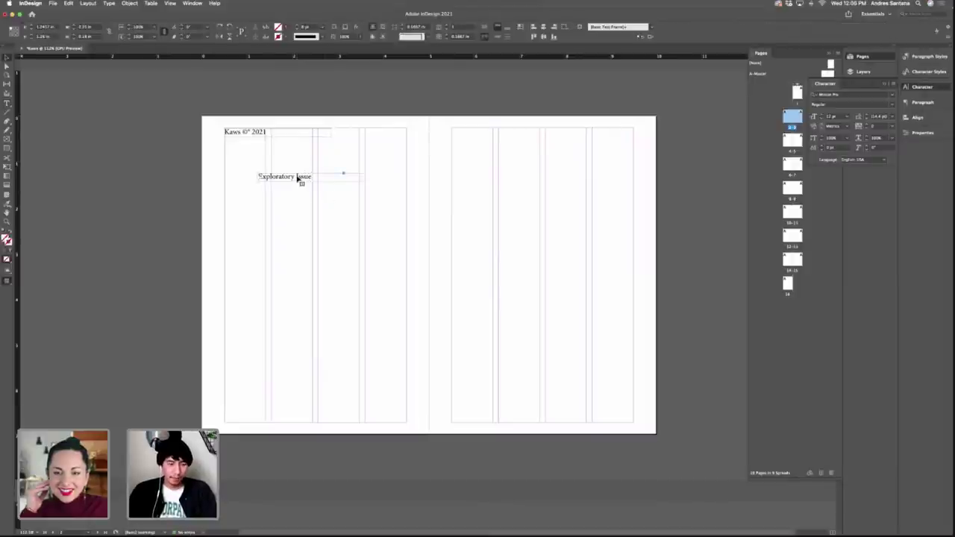
# Duplicate the Exploratory Issue frame onto the right page and replace the copy's text with "Context Info".
pyautogui.keyDown('alt'); pyautogui.moveTo(296, 176); pyautogui.dragTo(512, 147); pyautogui.keyUp('alt')
pyautogui.tripleClick(511, 147)
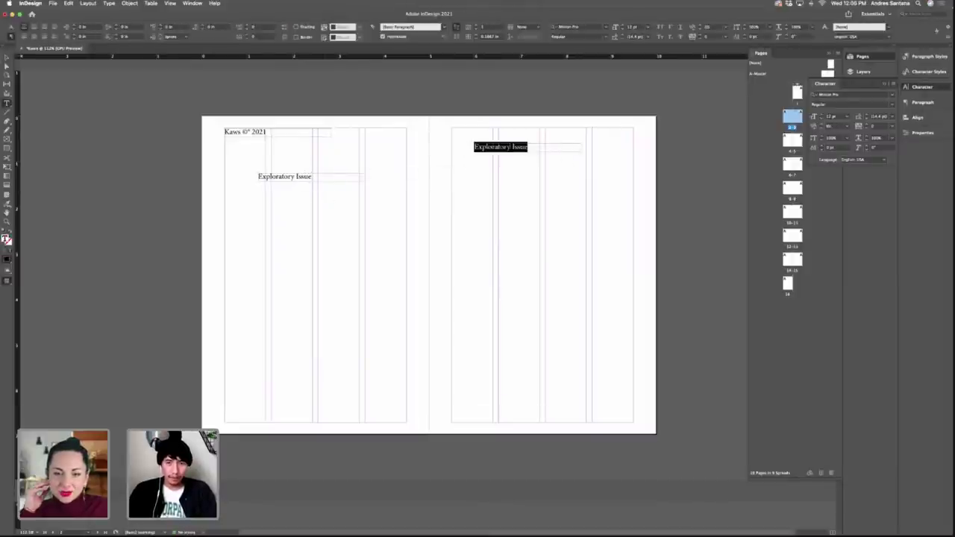
pyautogui.write('COn')
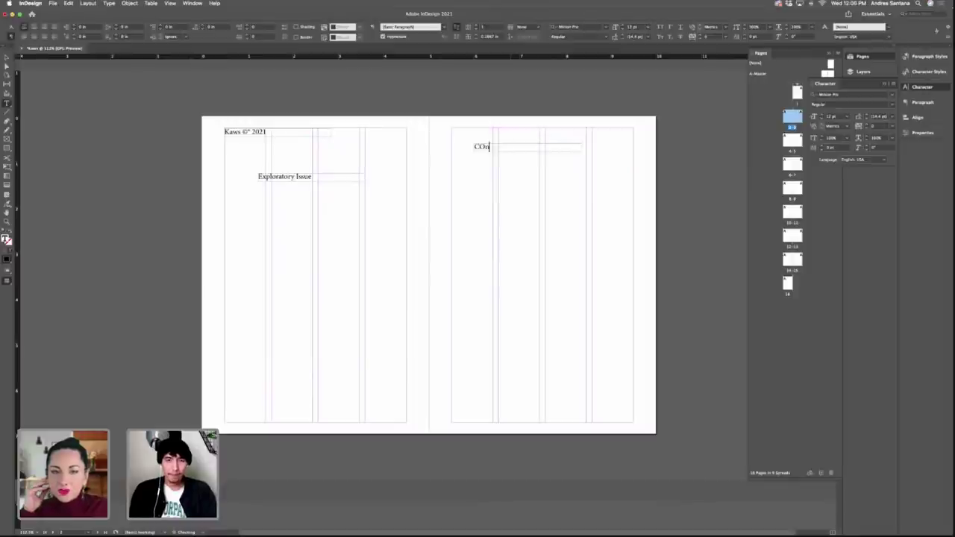
pyautogui.press('BackSpace')
pyautogui.press('BackSpace')
pyautogui.write('O')
pyautogui.press('BackSpace')
pyautogui.write('o')
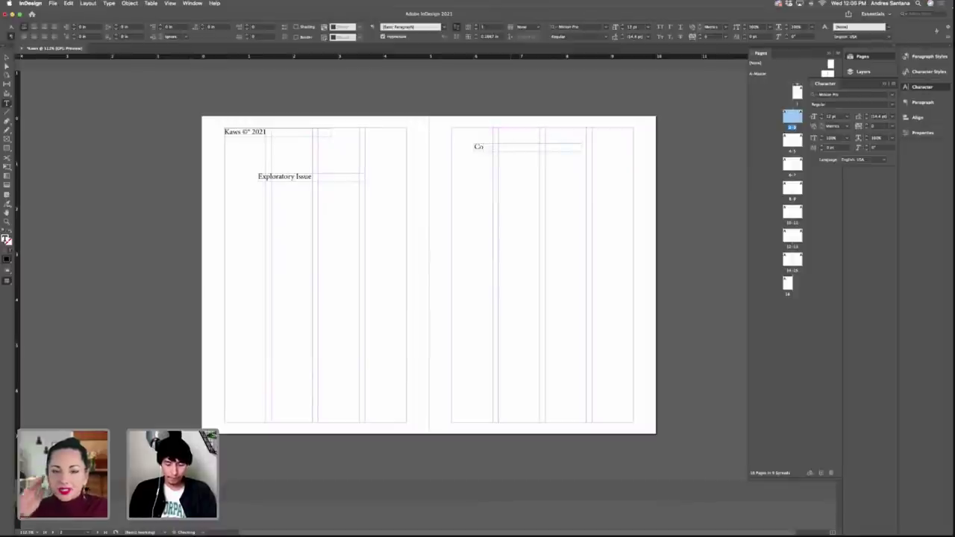
pyautogui.write('ntne')
pyautogui.press('BackSpace')
pyautogui.press('BackSpace')
pyautogui.press('BackSpace')
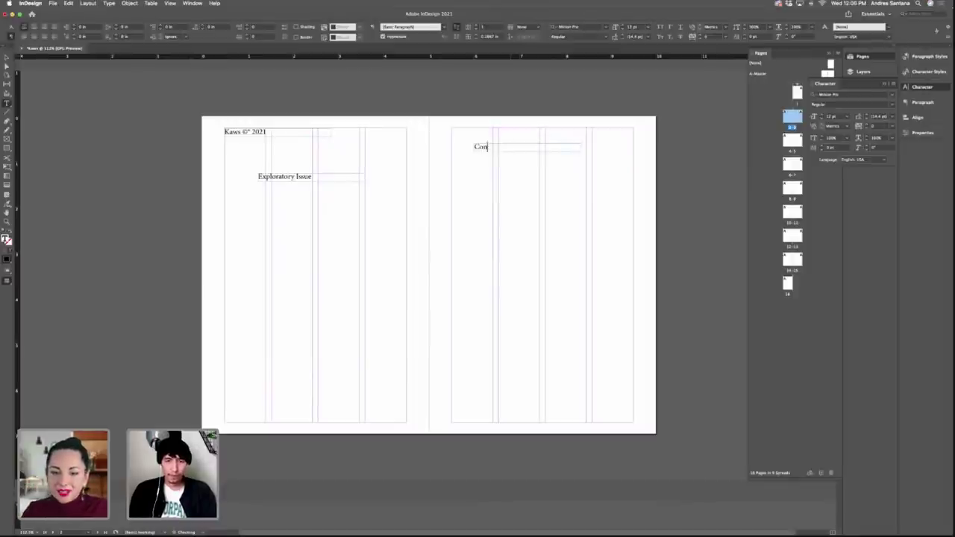
pyautogui.write('text')
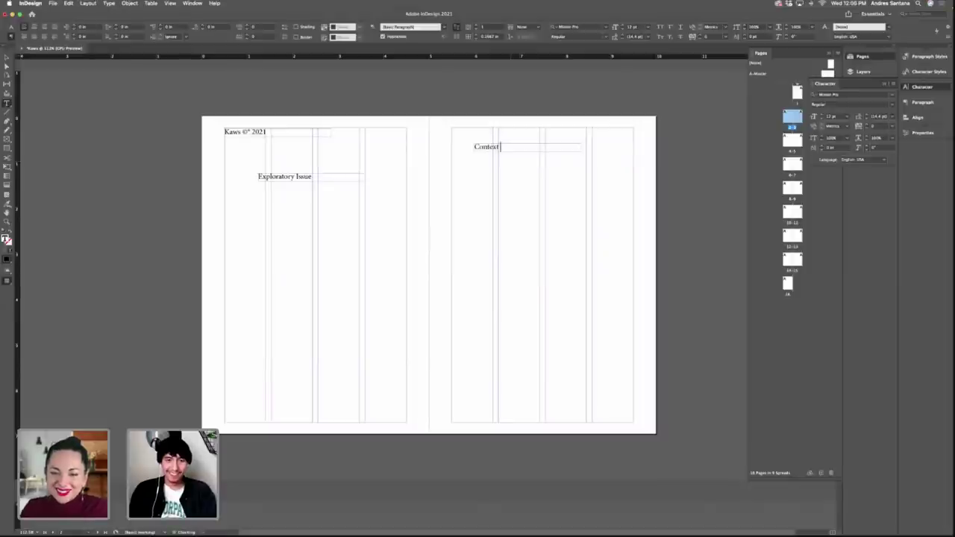
pyautogui.write(' Info')
pyautogui.press('Escape')
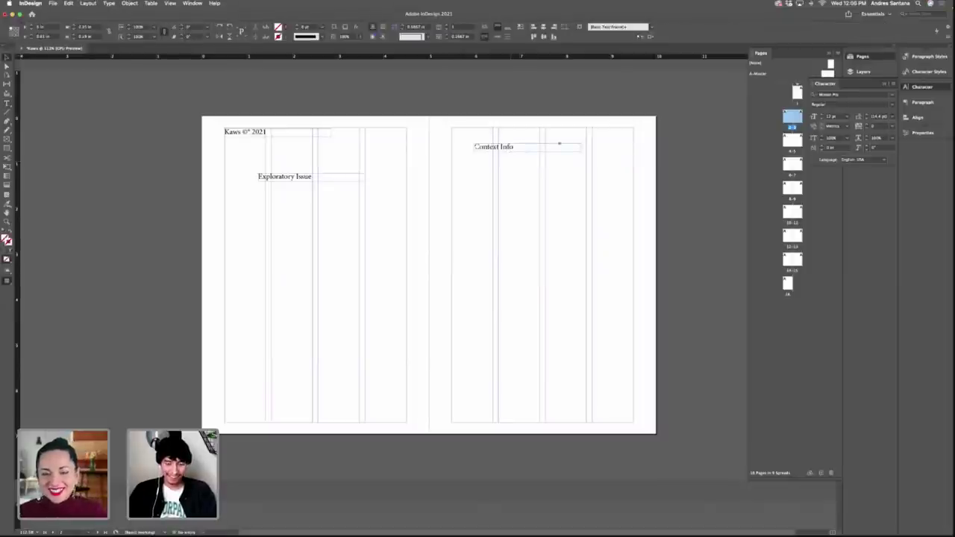
# Center the Context Info text and fit its frame along the top margin, spanning the full width between the side margins.
pyautogui.press('super+shift+c')
pyautogui.moveTo(556, 132); pyautogui.dragTo(556, 133)
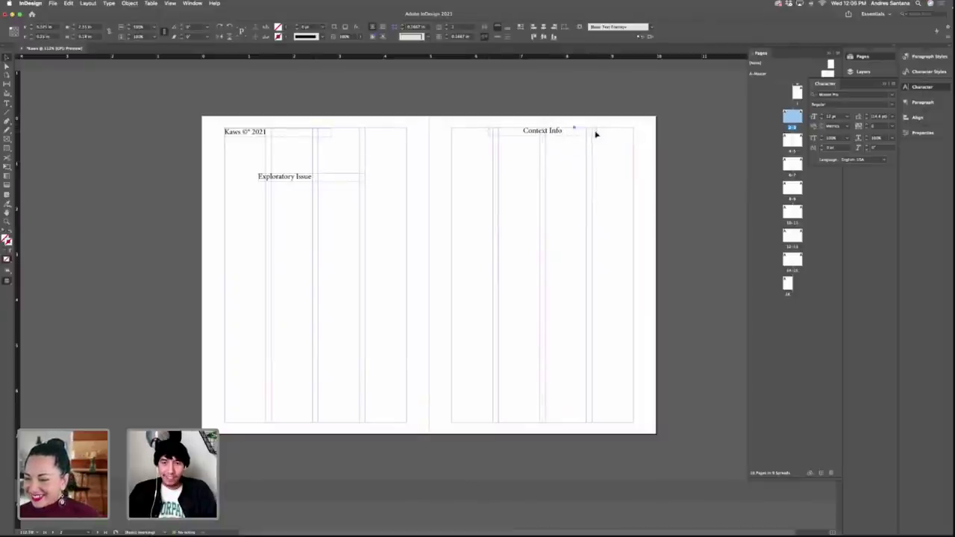
pyautogui.moveTo(596, 134); pyautogui.dragTo(633, 137)
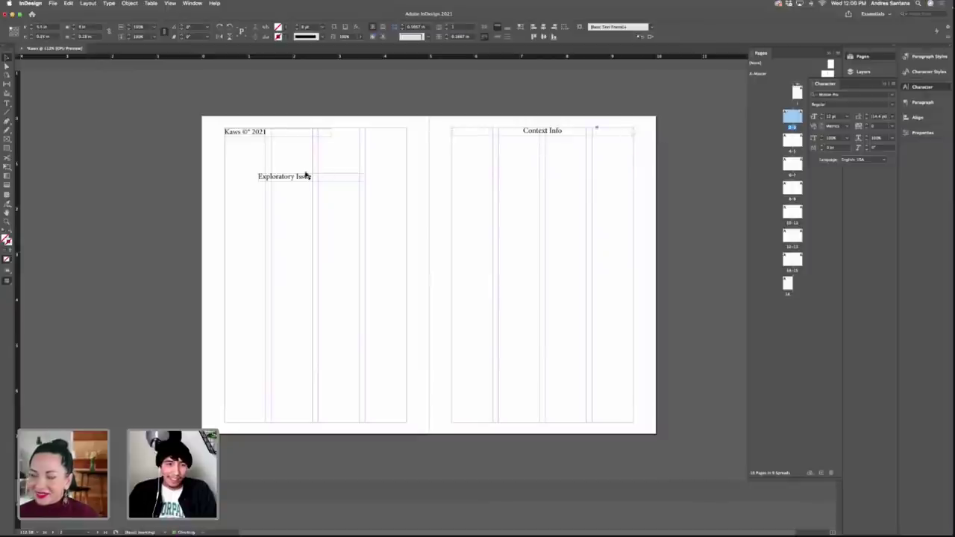
# Place Exploratory Issue right-aligned at the left page's top margin, level with the Kaws header, and narrow the Kaws frame to make room.
pyautogui.moveTo(306, 175); pyautogui.dragTo(326, 170)
pyautogui.scroll(-1, 324, 168)
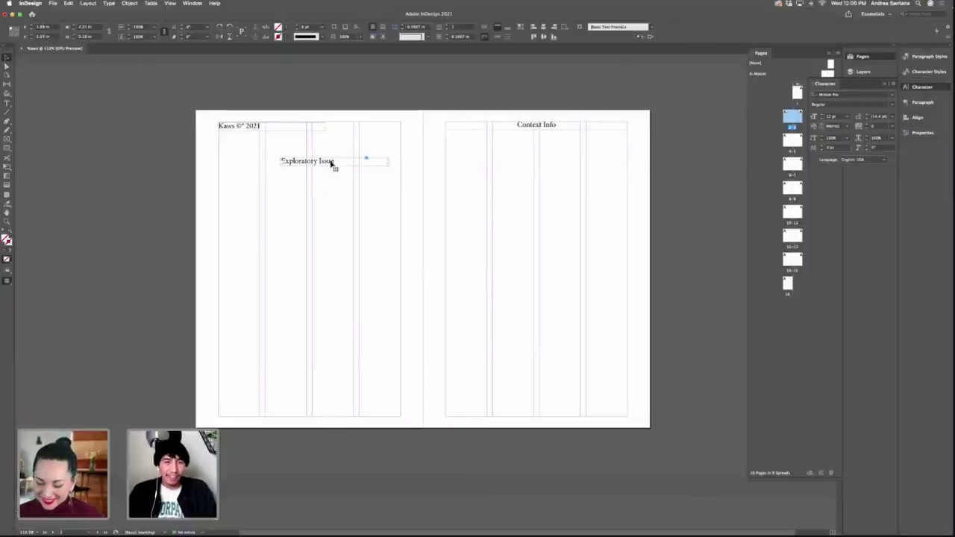
pyautogui.moveTo(327, 164); pyautogui.dragTo(368, 147)
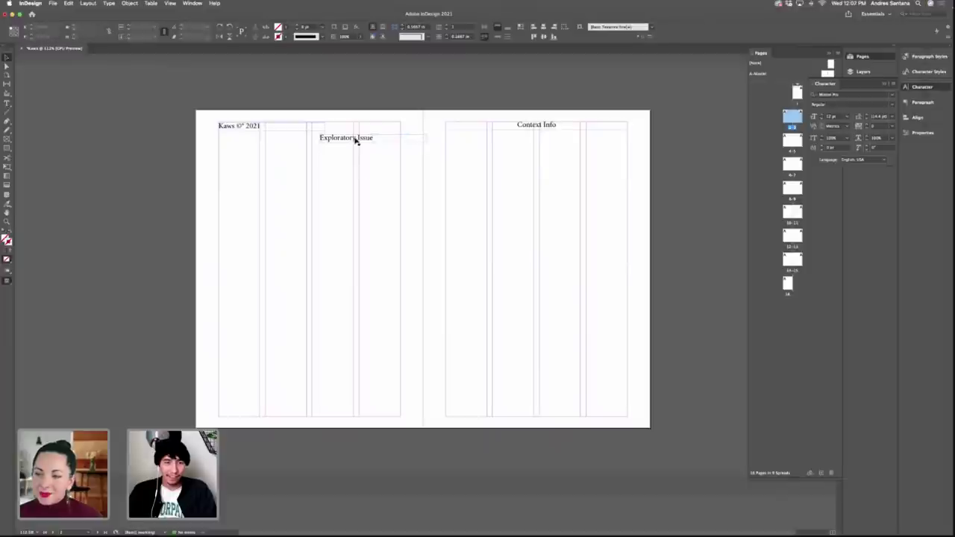
pyautogui.moveTo(355, 140); pyautogui.dragTo(253, 135)
pyautogui.press('super+r')
pyautogui.click(324, 143)
pyautogui.click(326, 137)
pyautogui.click(242, 149)
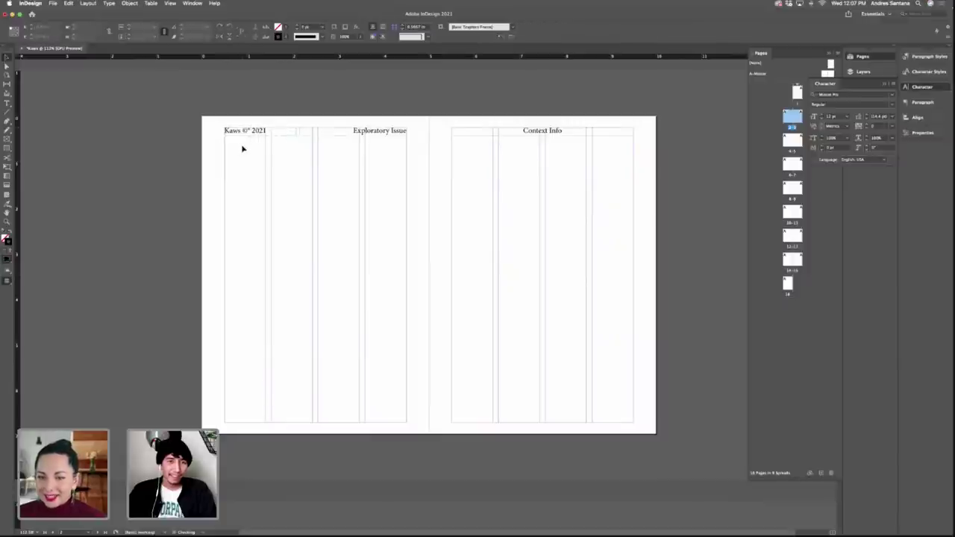
# Duplicate the Context Info frame lower on the right page and replace the copy's text with "009".
pyautogui.click(531, 133)
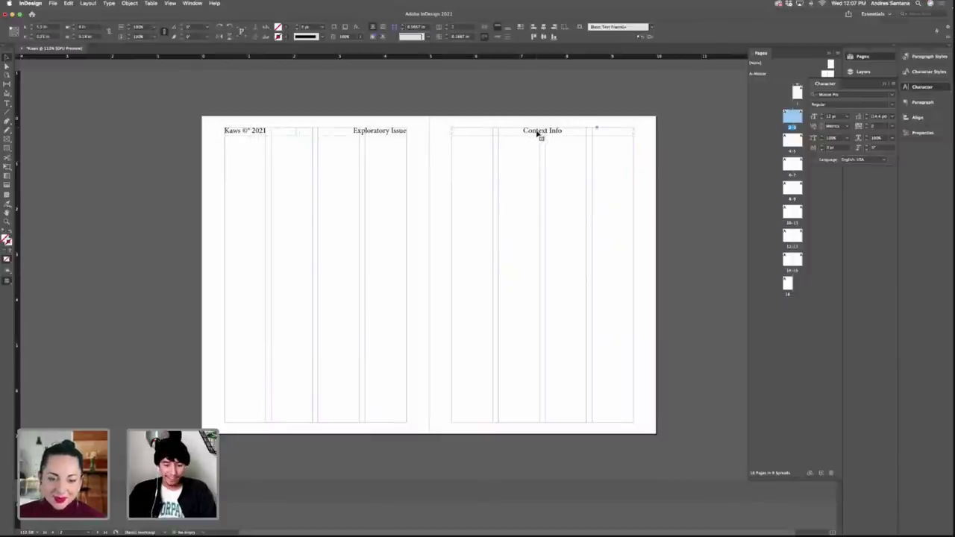
pyautogui.moveTo(537, 132); pyautogui.dragTo(536, 309)
pyautogui.doubleClick(531, 307)
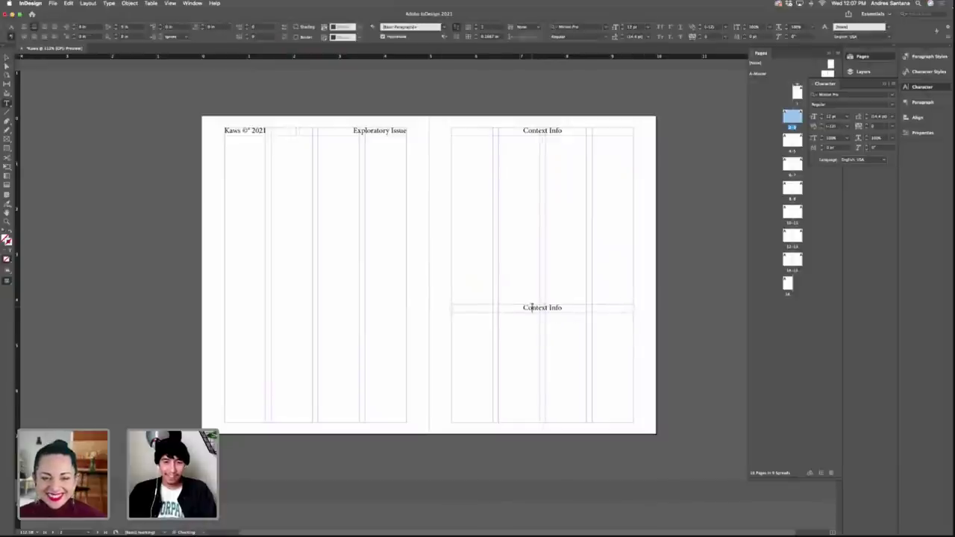
pyautogui.press('super+a')
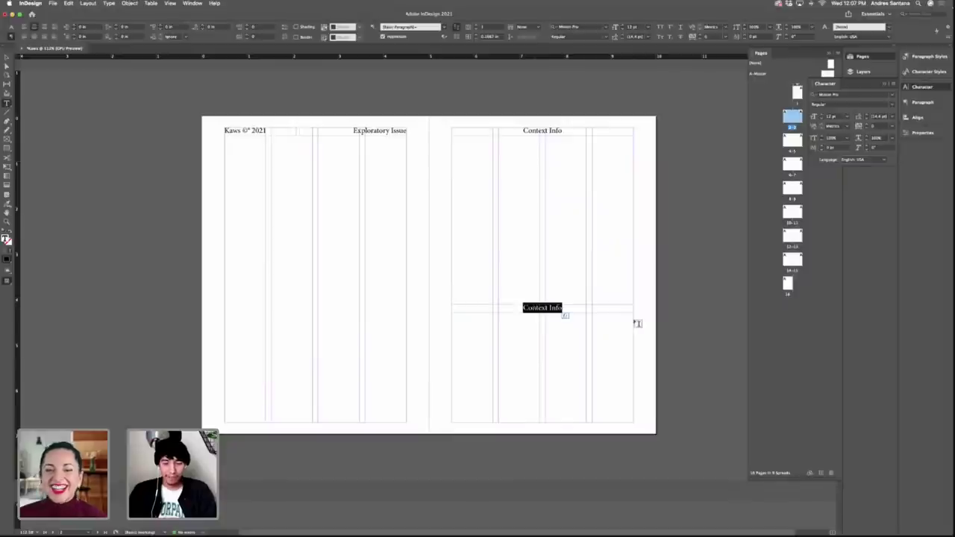
pyautogui.write('009')
pyautogui.press('Escape')
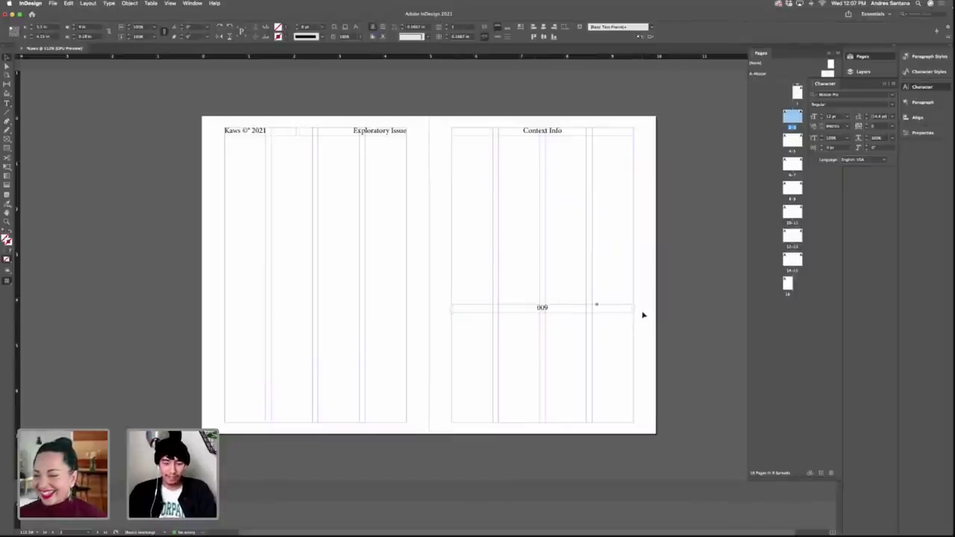
# Right-align the 009 page number and move its frame down to the right page's bottom margin.
pyautogui.press('super+shift+r')
pyautogui.moveTo(629, 311); pyautogui.dragTo(627, 418)
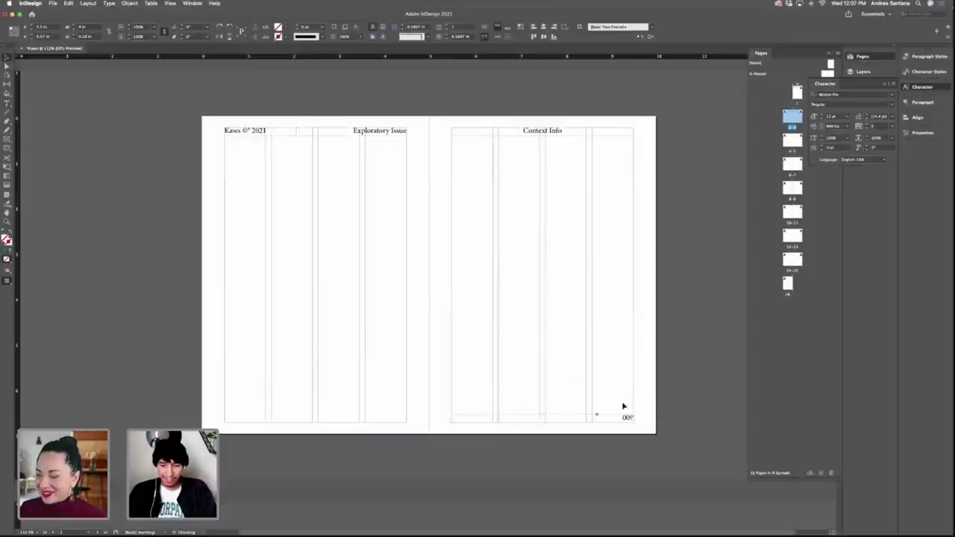
pyautogui.click(618, 398)
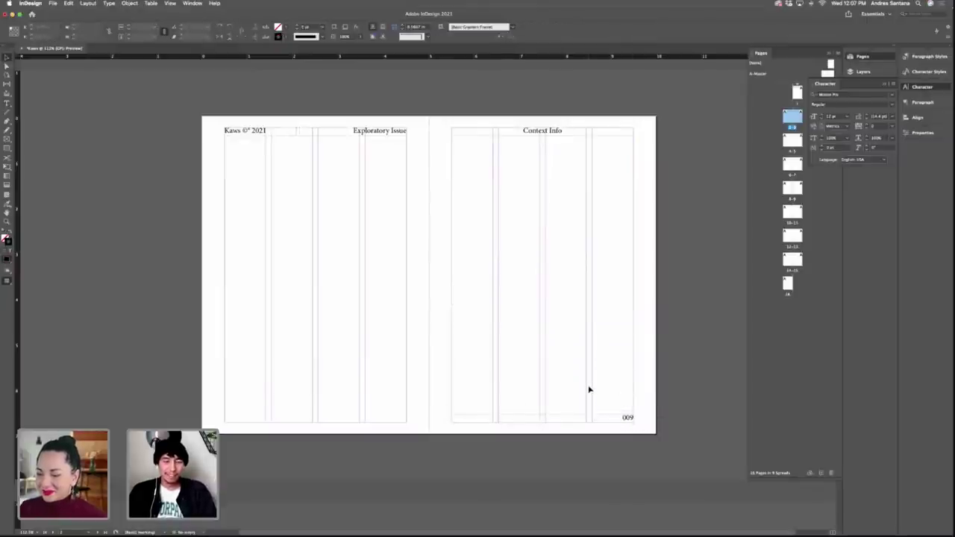
# Duplicate the 009 page number onto the left page, centered and aligned to the bottom margin.
pyautogui.click(626, 419)
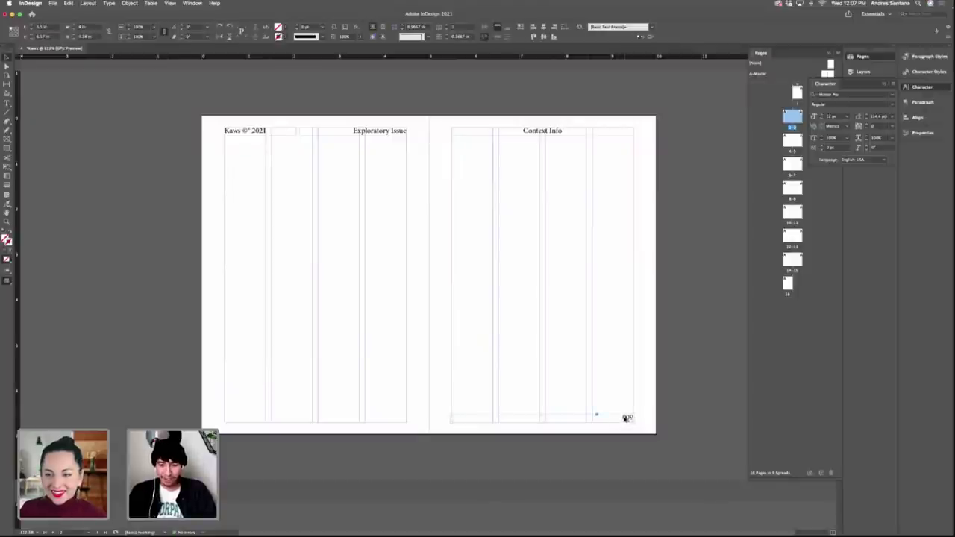
pyautogui.moveTo(627, 419); pyautogui.dragTo(391, 405)
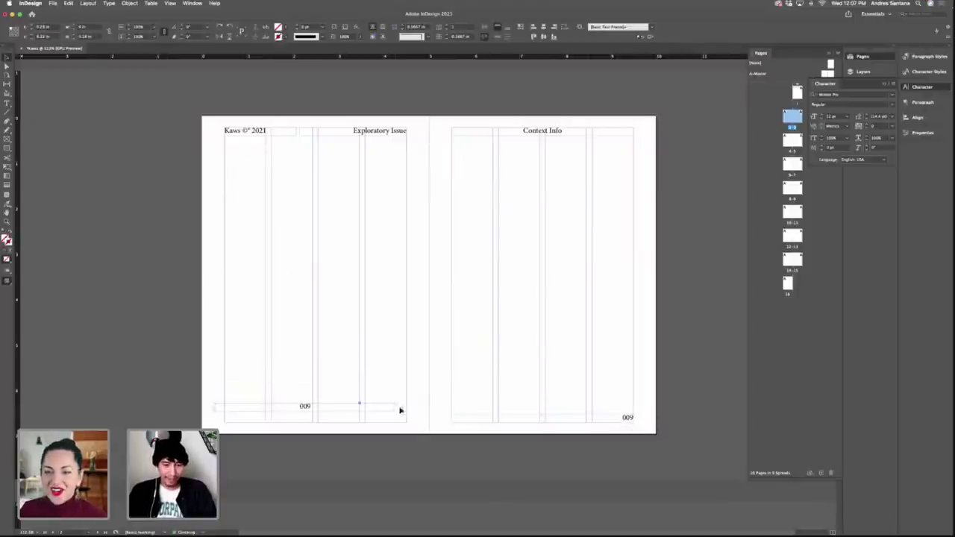
pyautogui.moveTo(309, 409); pyautogui.dragTo(325, 422)
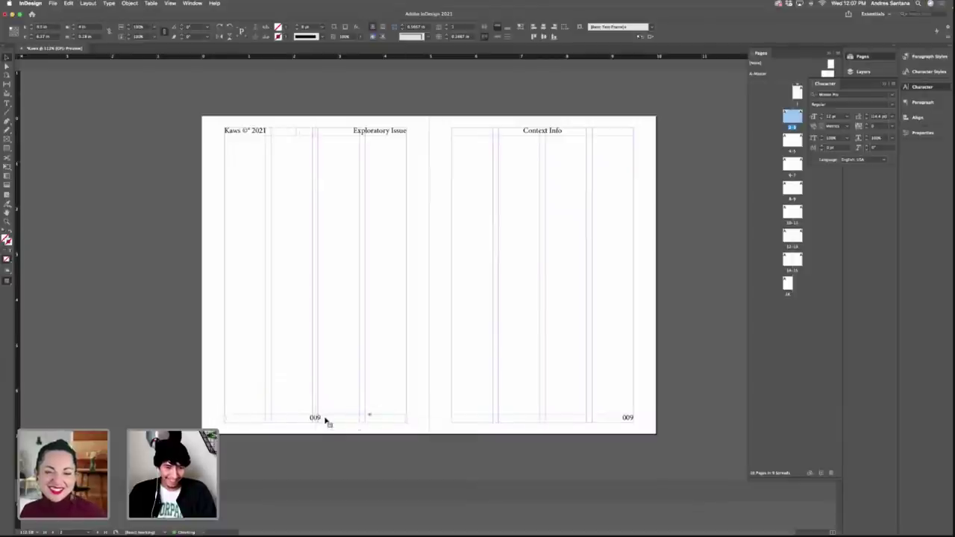
pyautogui.doubleClick(320, 417)
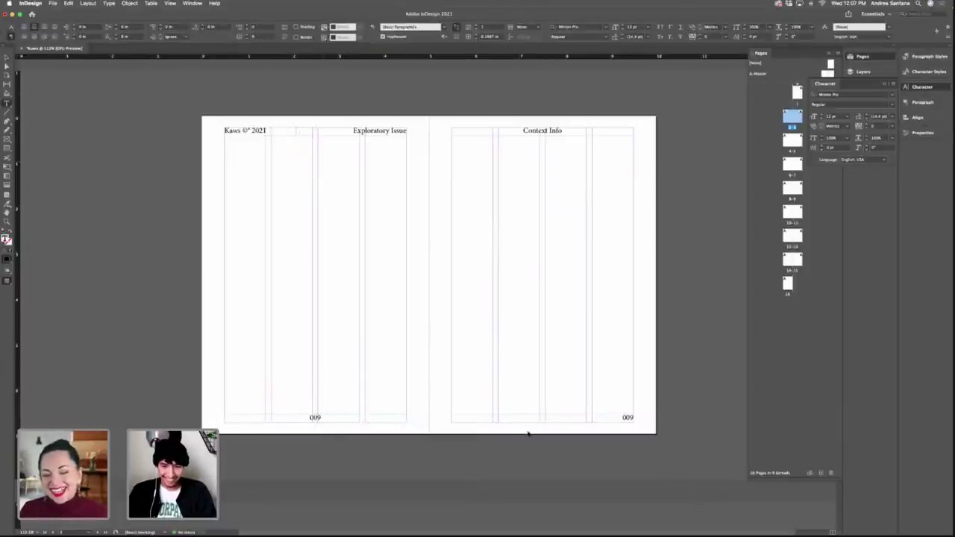
# Change the right page's page number to 010.
pyautogui.click(627, 419)
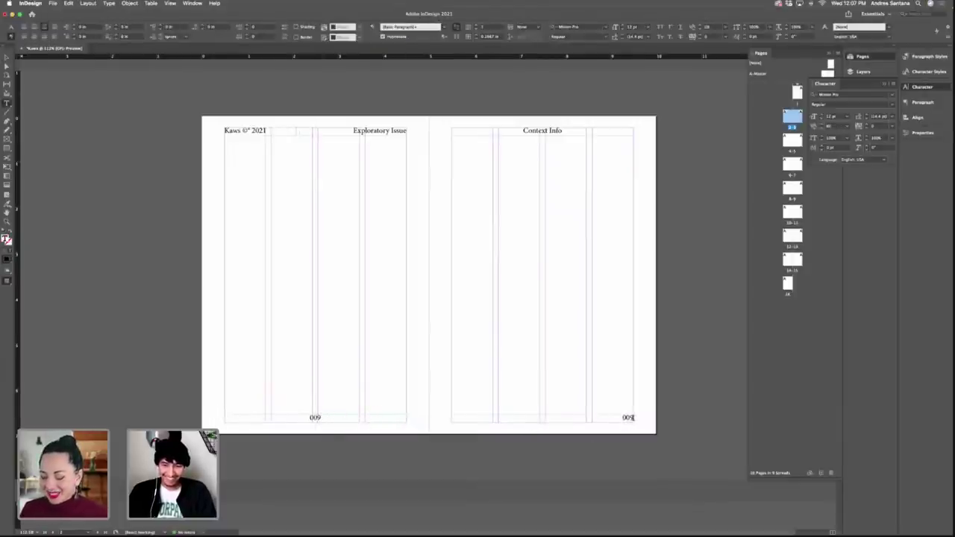
pyautogui.press('BackSpace')
pyautogui.press('BackSpace')
pyautogui.write('10')
pyautogui.press('Escape')
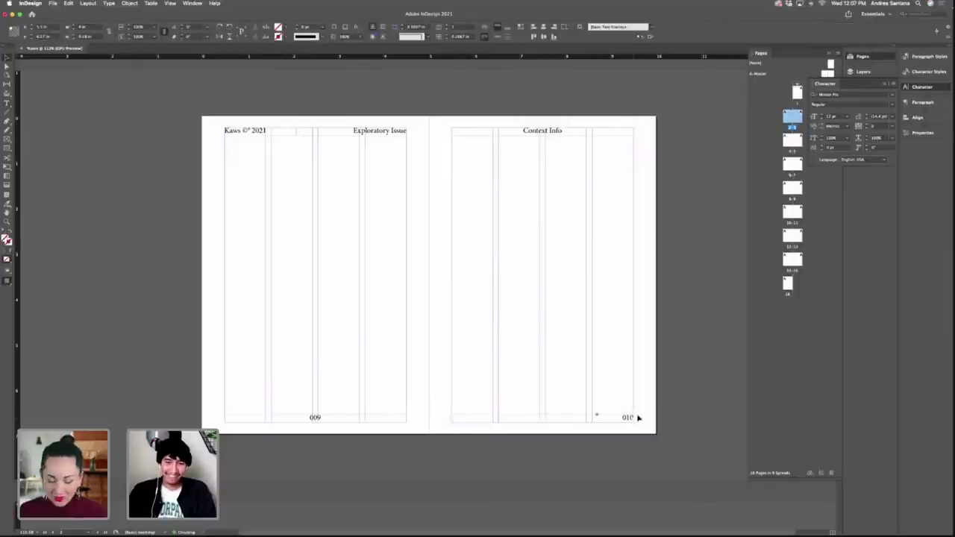
# Adjust the document layout with linked margin values, setting the top, bottom, inside and outside margins to 0.125 in.
pyautogui.click(607, 357)
pyautogui.press('w')
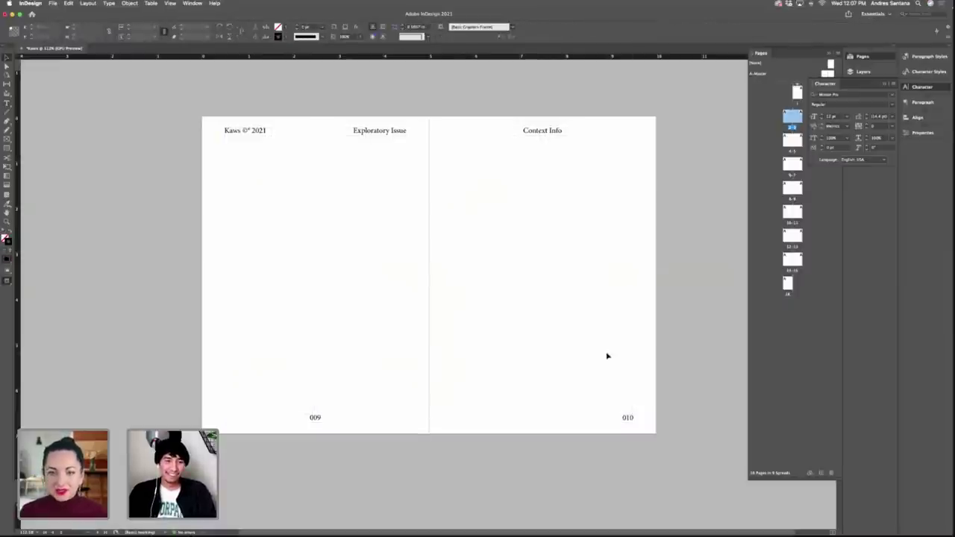
pyautogui.press('w')
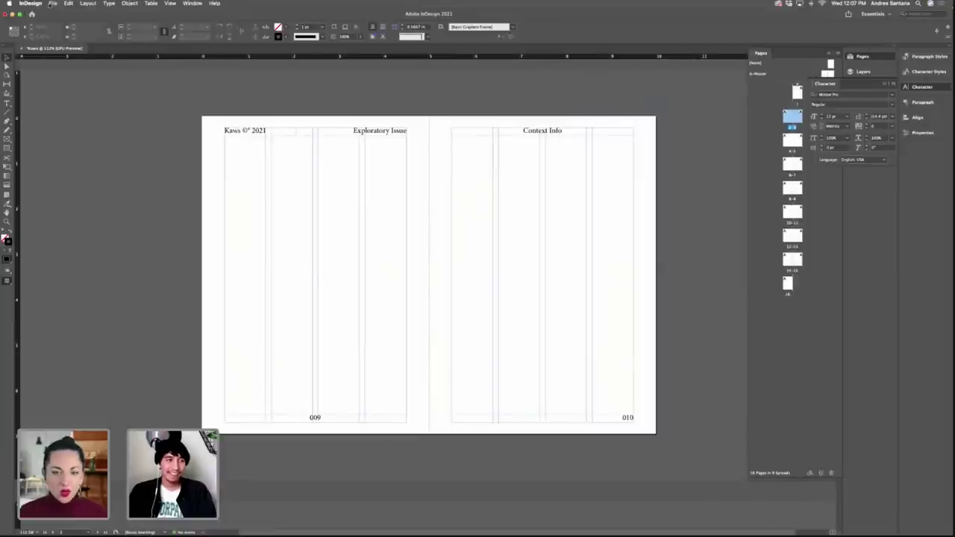
pyautogui.click(50, 4)
pyautogui.click(91, 183)
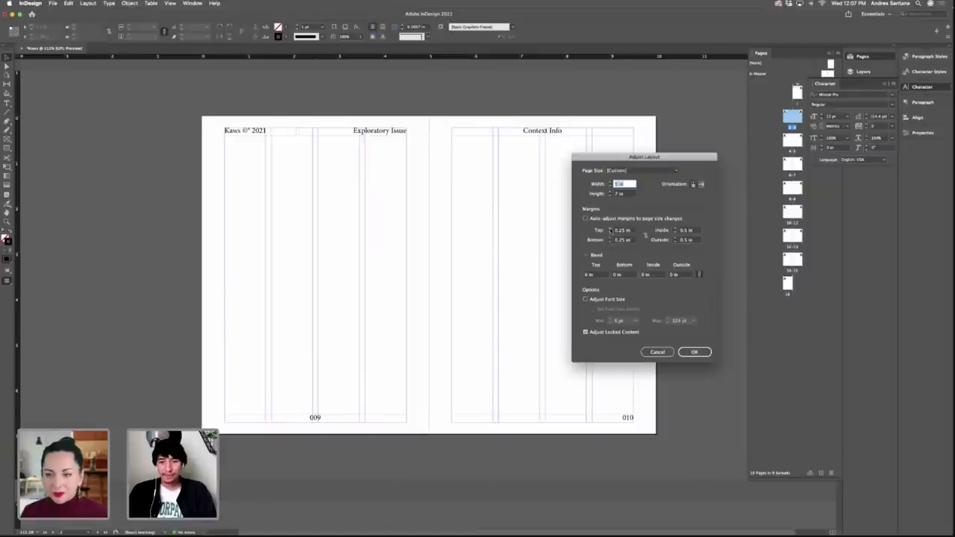
pyautogui.click(645, 236)
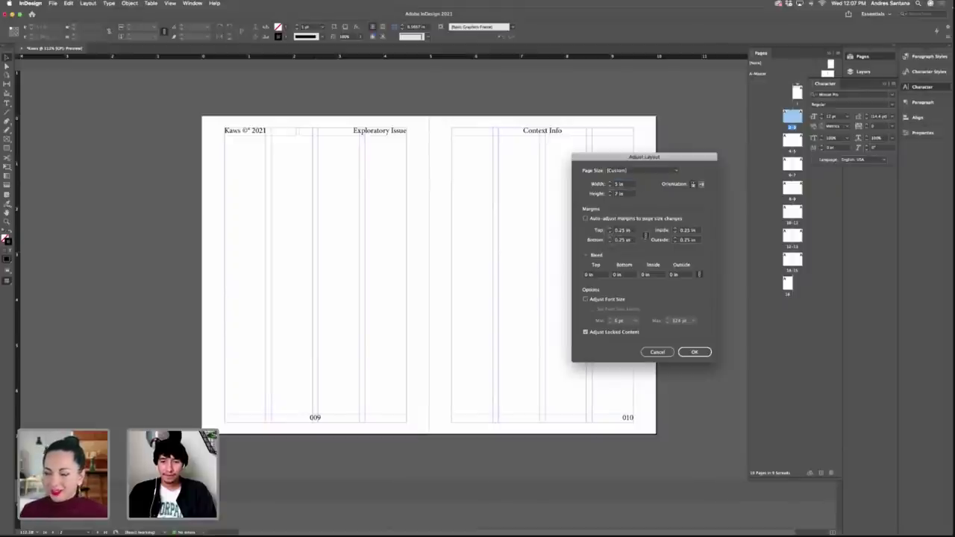
pyautogui.click(611, 228)
pyautogui.click(610, 232)
pyautogui.click(611, 232)
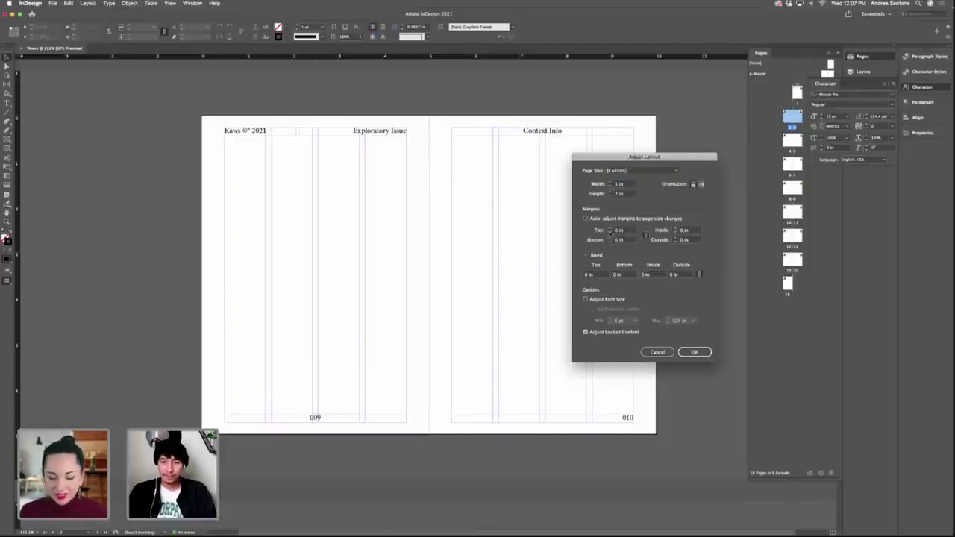
pyautogui.click(611, 233)
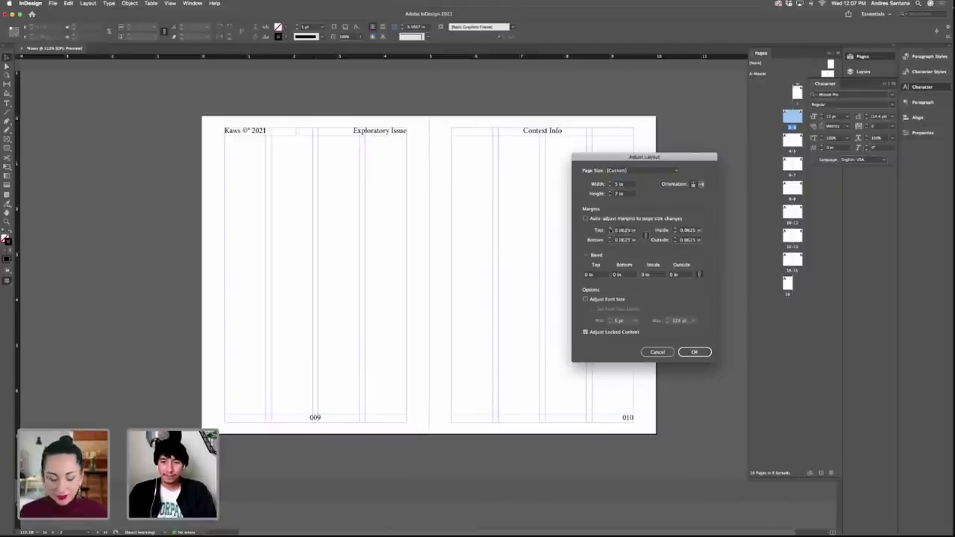
pyautogui.click(695, 352)
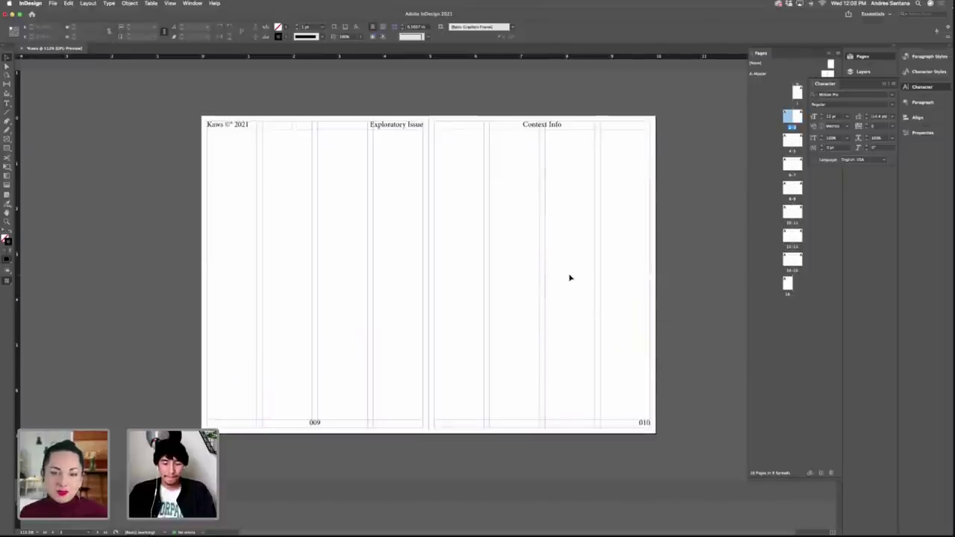
# Preview the spread, and adjust the layout again with all four margins at 0.1875 in.
pyautogui.press('w')
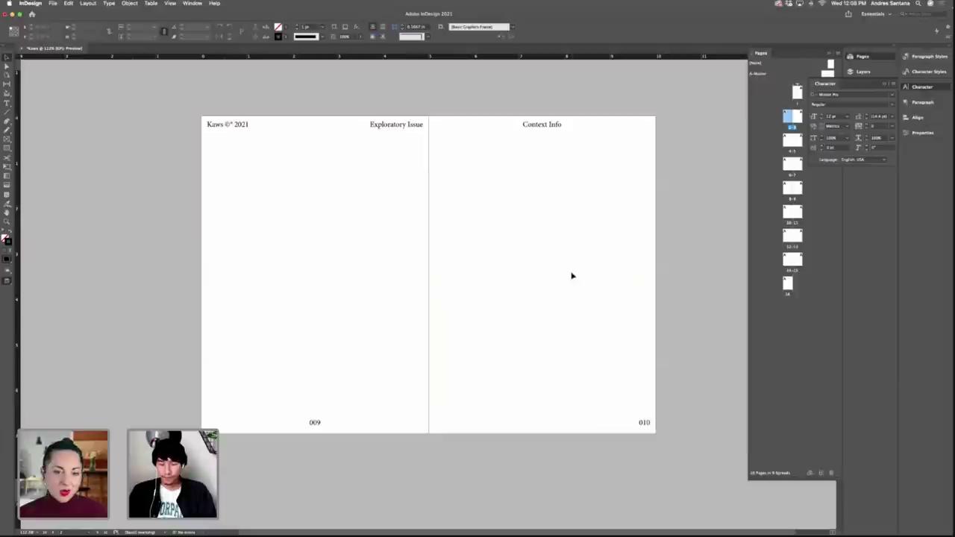
pyautogui.press('w')
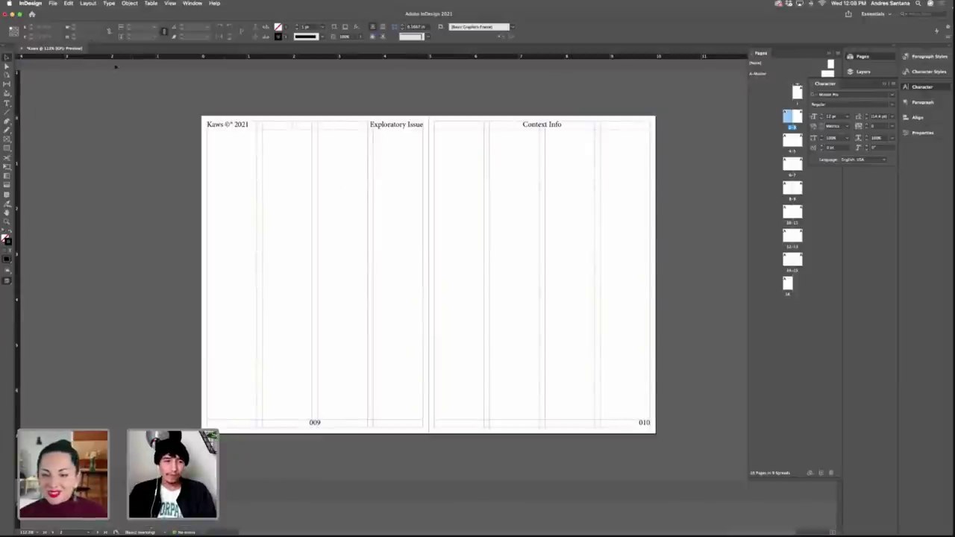
pyautogui.click(53, 3)
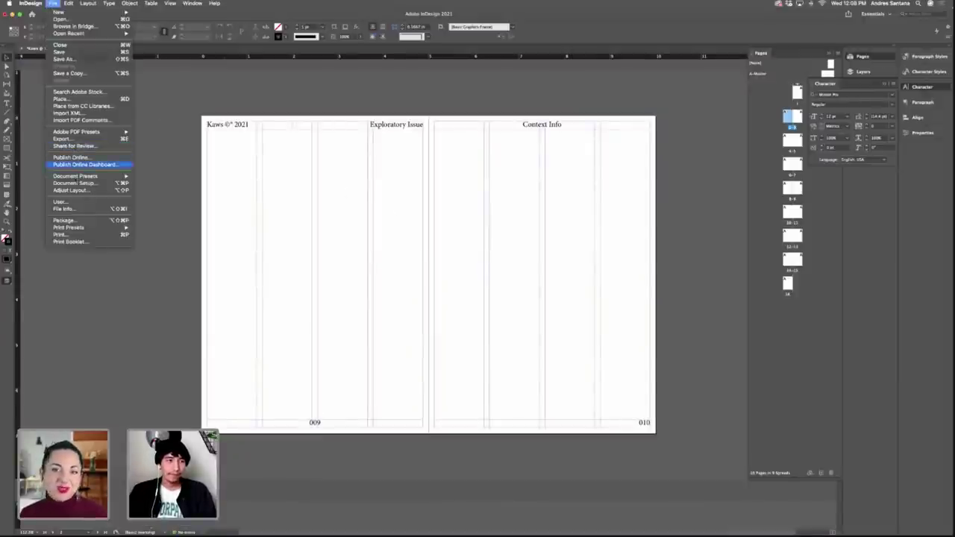
pyautogui.click(75, 191)
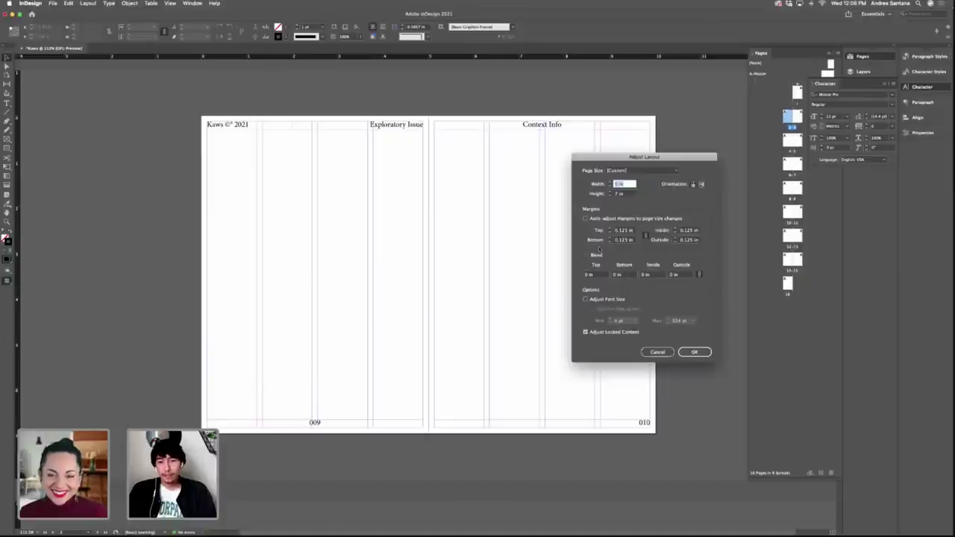
pyautogui.click(610, 229)
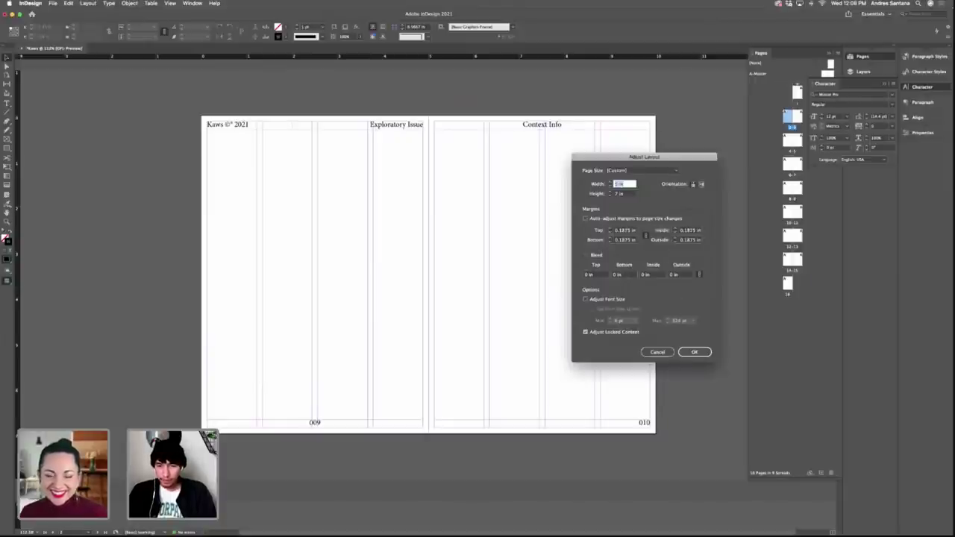
pyautogui.click(695, 351)
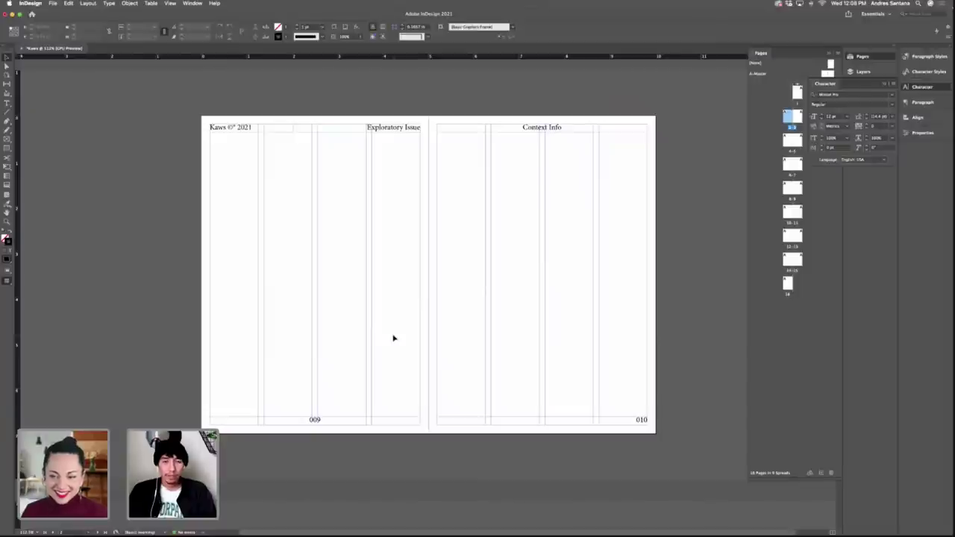
# Put parentheses around the word Exploratory in the left page's header.
pyautogui.doubleClick(384, 130)
pyautogui.click(366, 127)
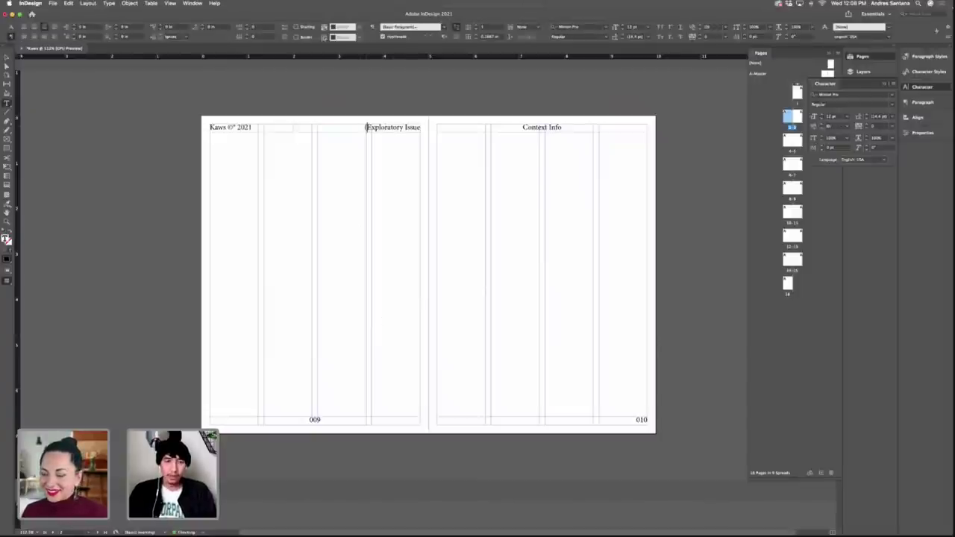
pyautogui.write('(')
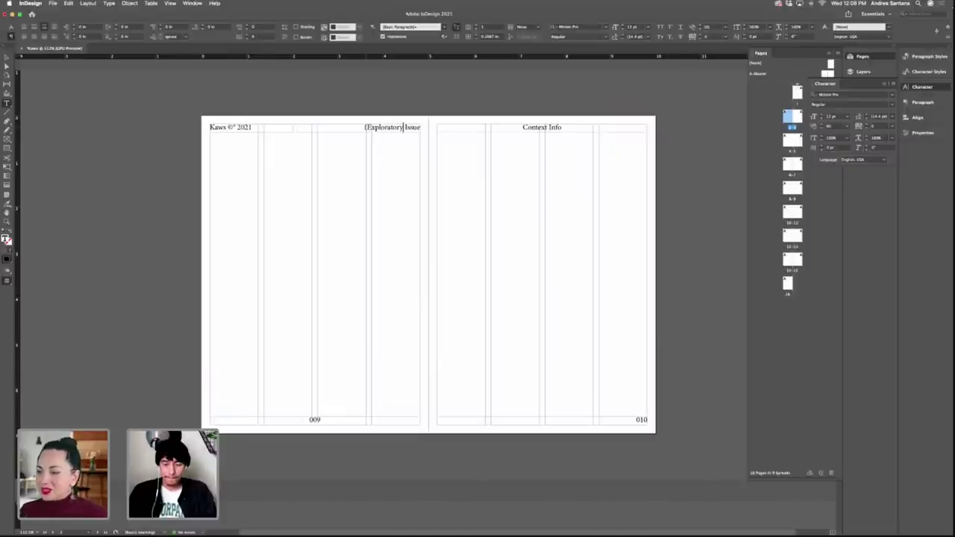
pyautogui.click(403, 127)
pyautogui.write(')')
pyautogui.press('Escape')
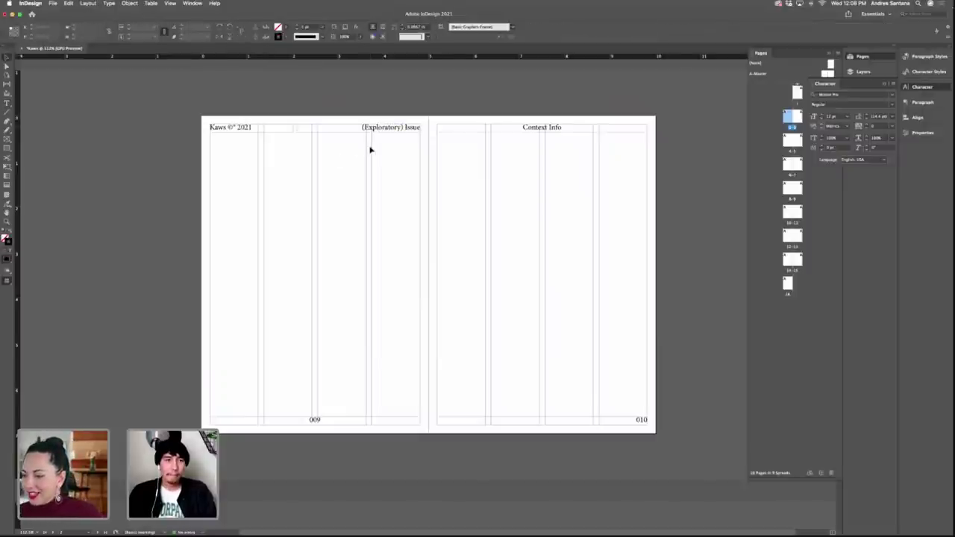
# Set the kerning of all header and page number frames on the spread to Optical.
pyautogui.moveTo(224, 151); pyautogui.dragTo(593, 130)
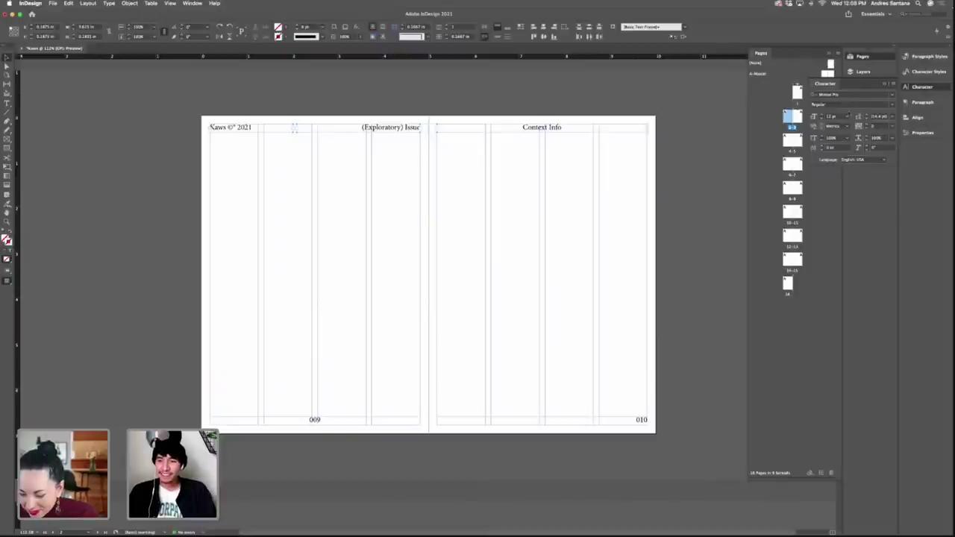
pyautogui.click(846, 127)
pyautogui.click(839, 135)
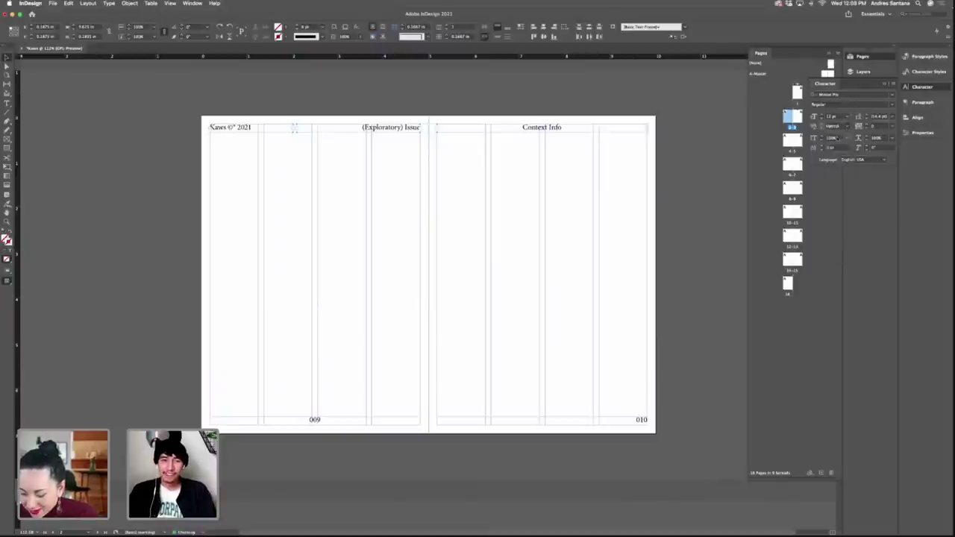
pyautogui.click(174, 108)
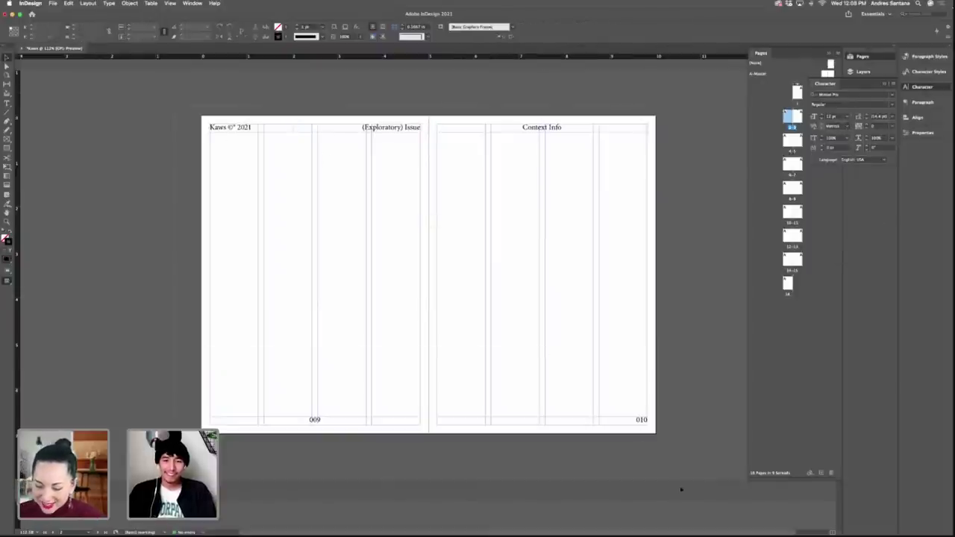
pyautogui.moveTo(688, 440); pyautogui.dragTo(688, 440)
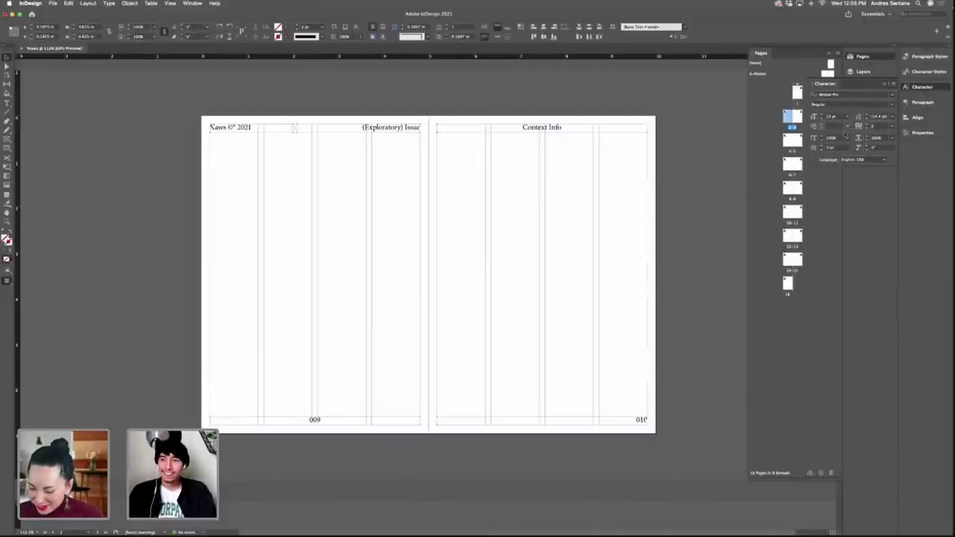
pyautogui.click(846, 126)
pyautogui.click(839, 134)
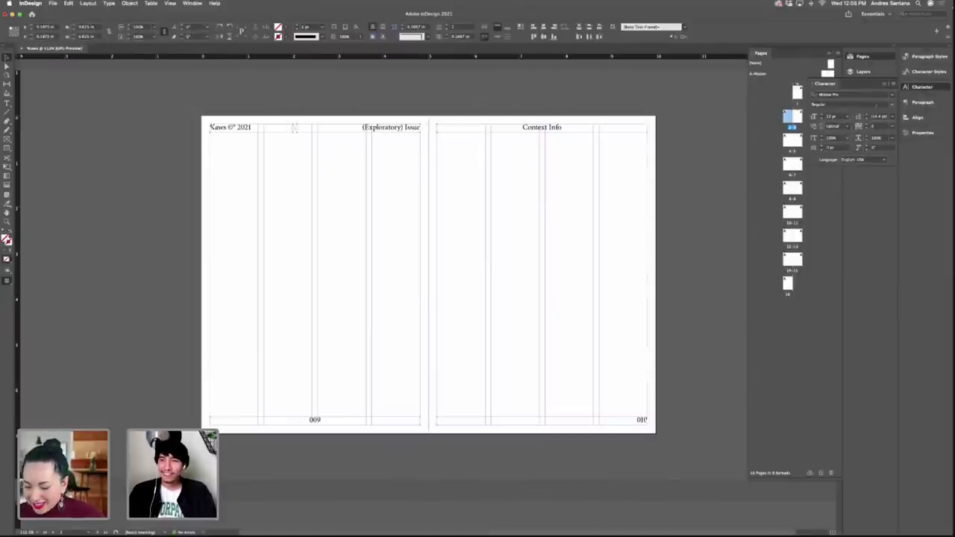
# Set the selected headers and page numbers in Helvetica with all caps.
pyautogui.click(894, 95)
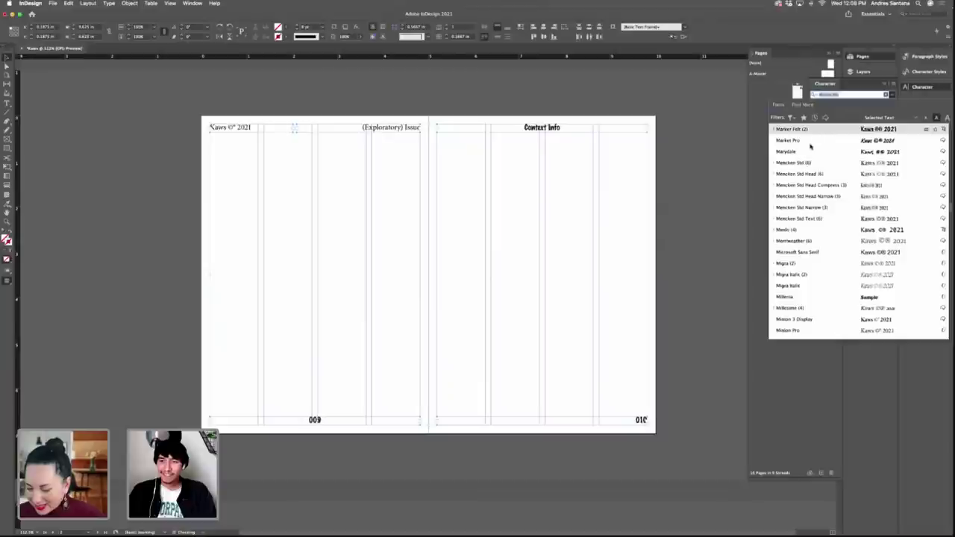
pyautogui.scroll(10, 824, 138)
pyautogui.scroll(10, 815, 136)
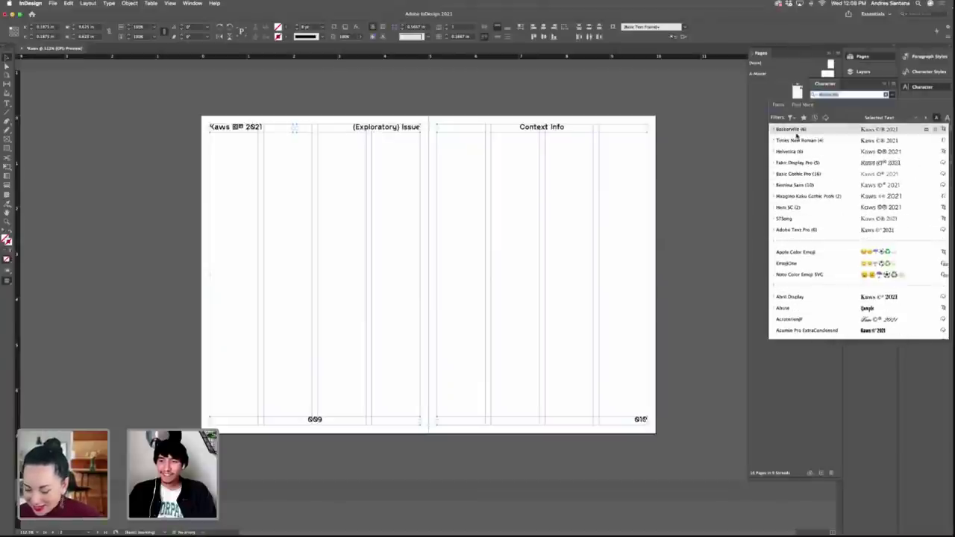
pyautogui.click(817, 149)
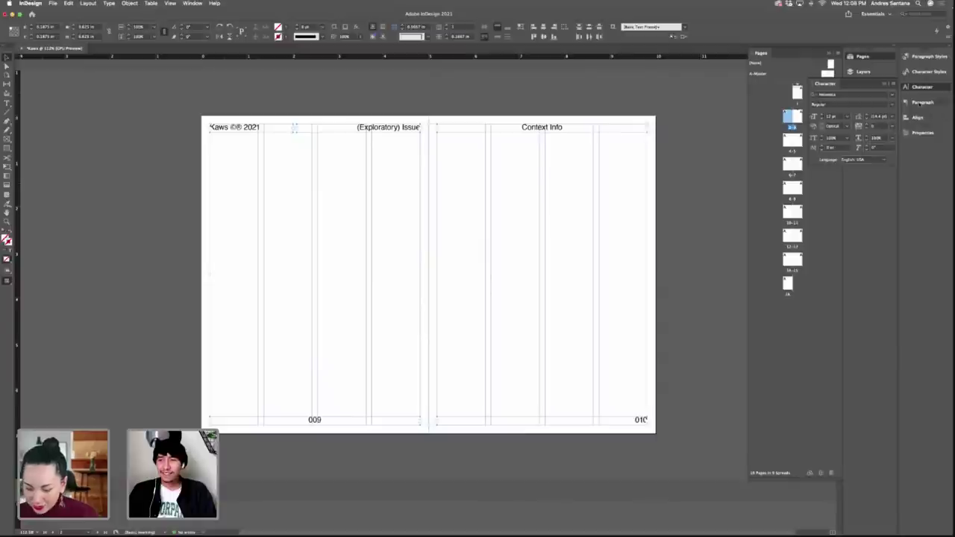
pyautogui.click(893, 84)
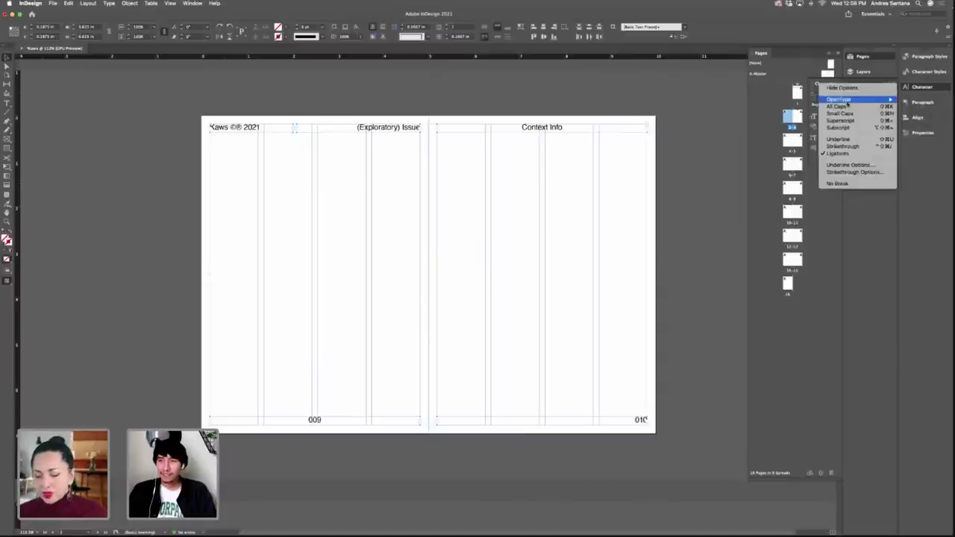
pyautogui.click(836, 107)
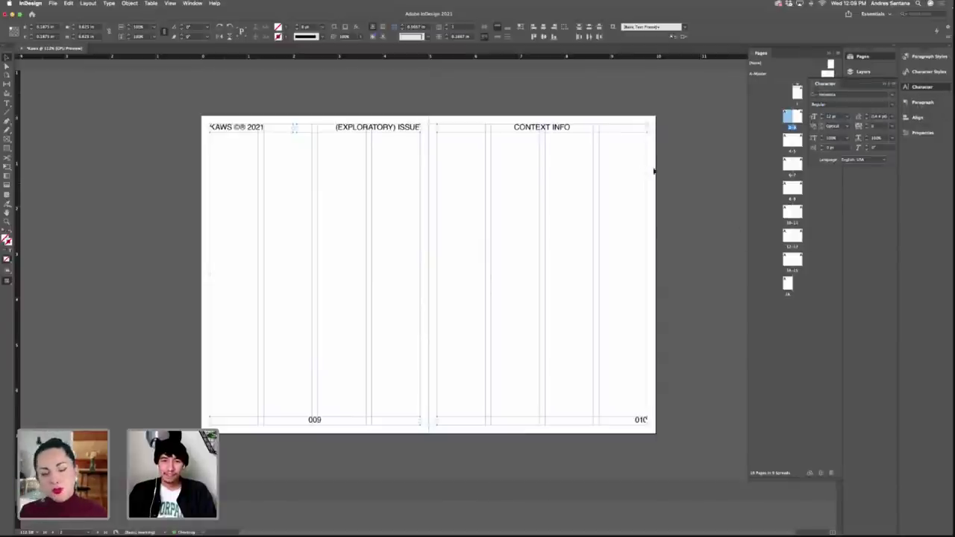
# Check the restyled spread by switching between the preview without guides and the normal view.
pyautogui.press('Escape')
pyautogui.press('w')
pyautogui.press('w')
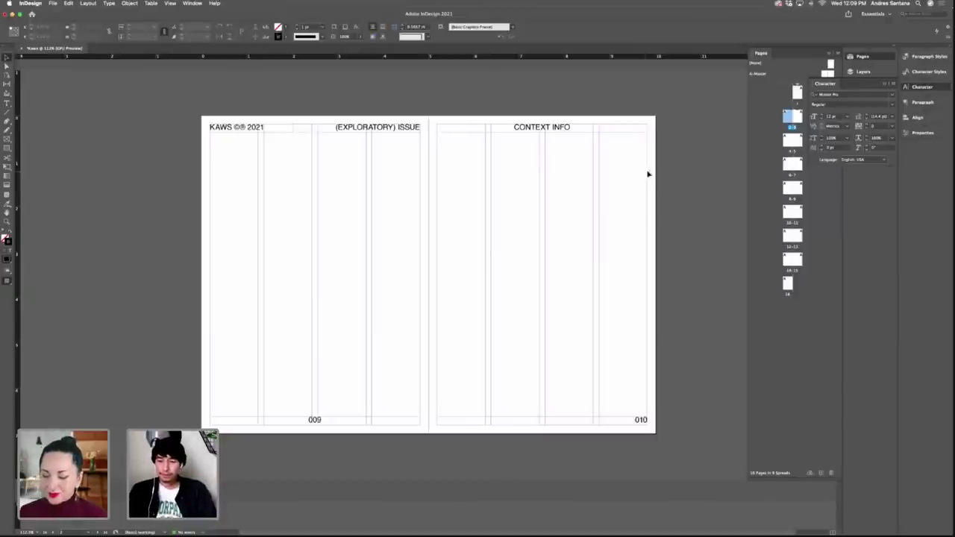
pyautogui.press('w')
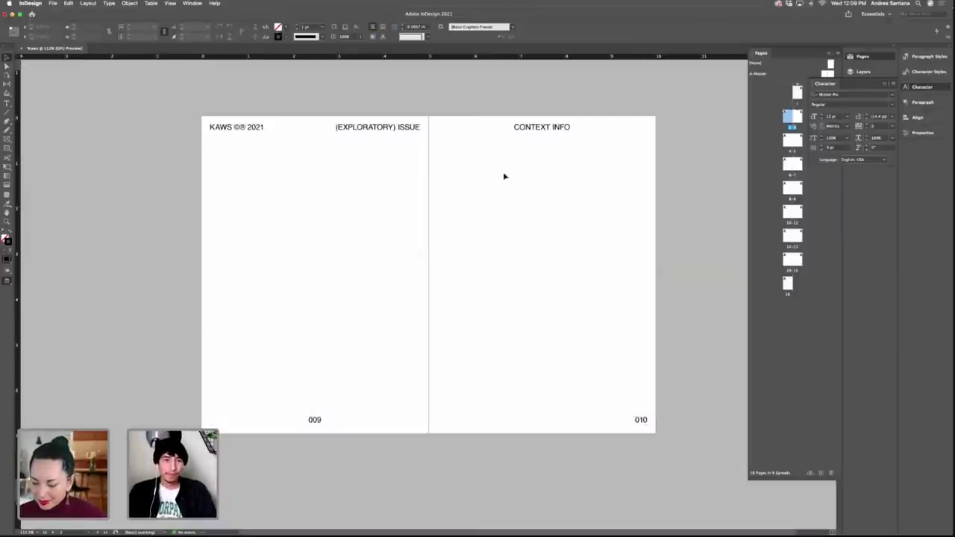
pyautogui.press('w')
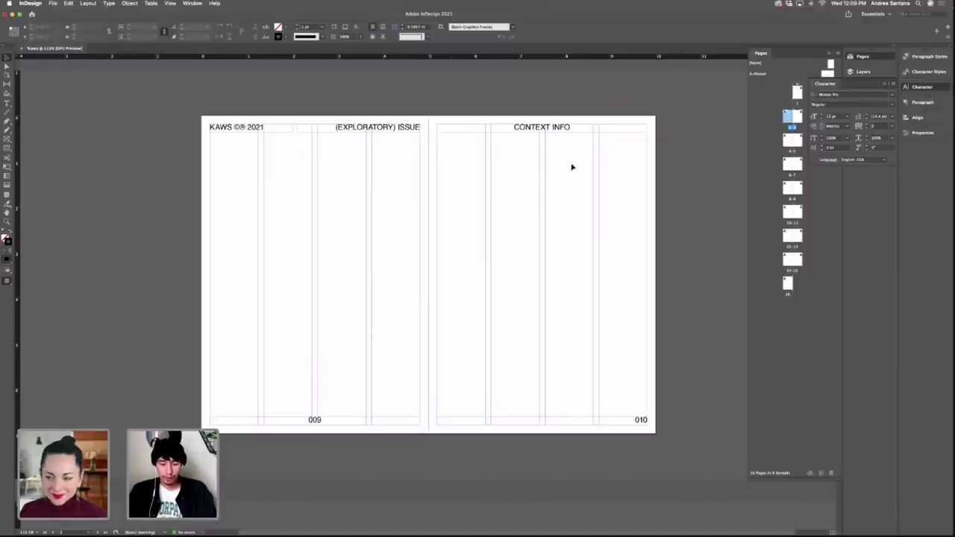
pyautogui.press('w')
pyautogui.press('w')
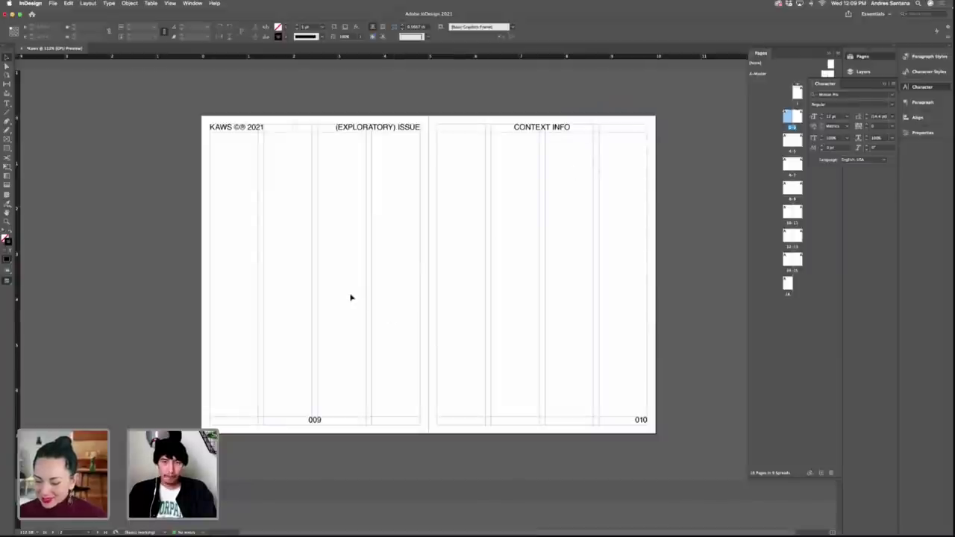
# Duplicate the row of header frames just below the originals on both pages and set the copies in Baskerville.
pyautogui.moveTo(203, 121); pyautogui.dragTo(529, 147)
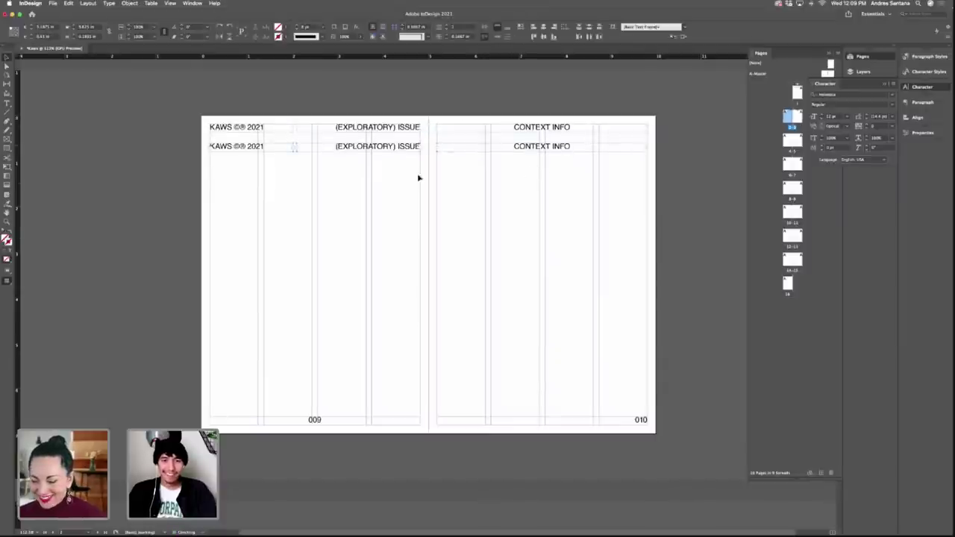
pyautogui.click(217, 161)
pyautogui.moveTo(217, 160); pyautogui.dragTo(572, 145)
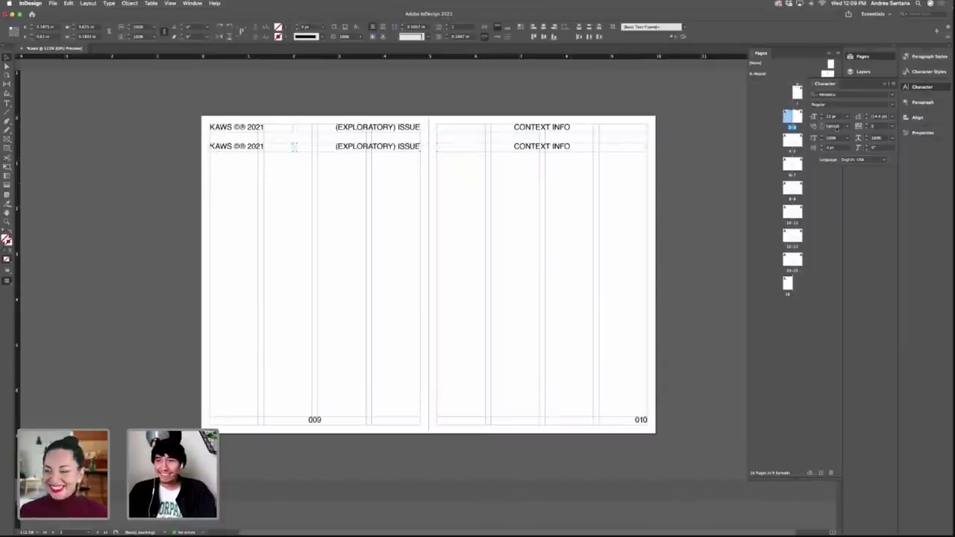
pyautogui.click(895, 95)
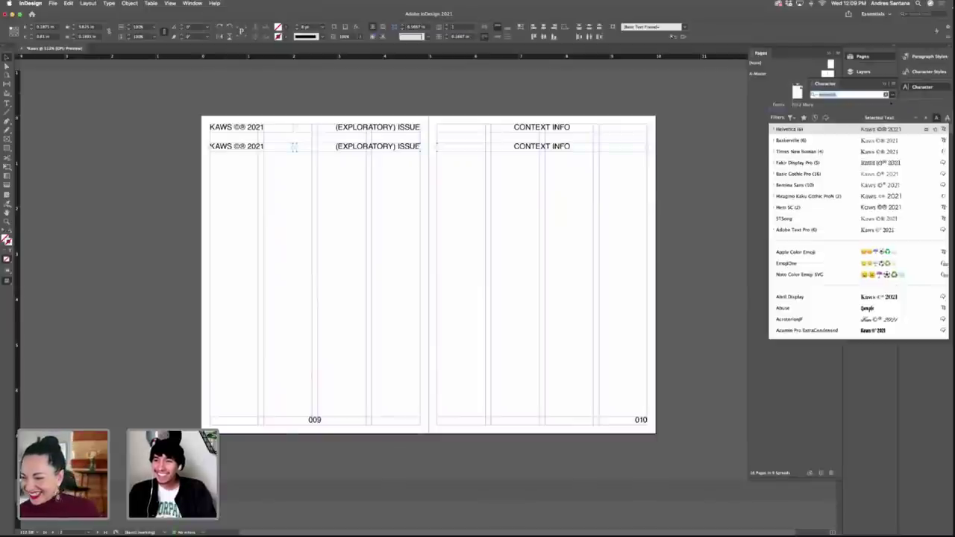
pyautogui.click(871, 141)
pyautogui.click(521, 177)
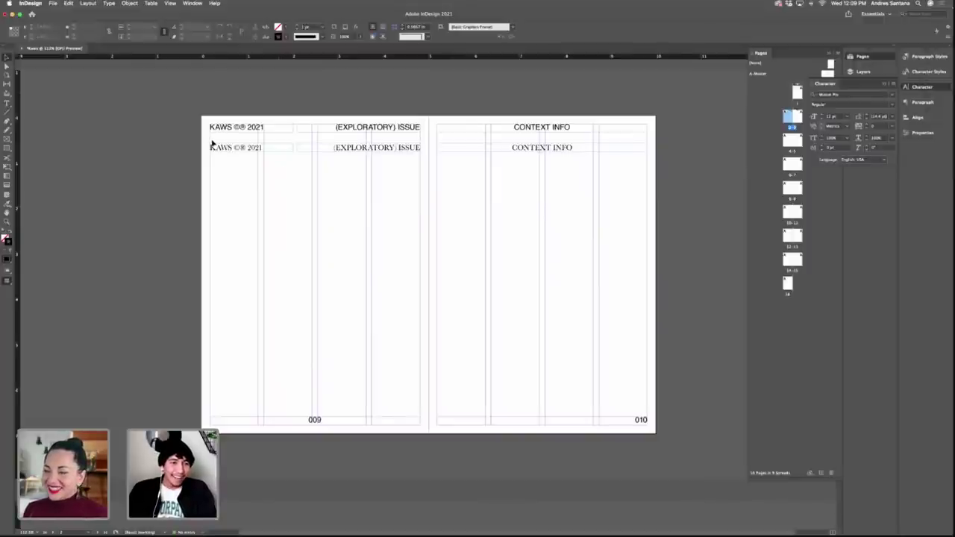
# Compare the Baskerville header row with the Helvetica one above it, using the preview without guides.
pyautogui.moveTo(213, 143); pyautogui.dragTo(423, 180)
pyautogui.click(241, 137)
pyautogui.moveTo(220, 138); pyautogui.dragTo(605, 181)
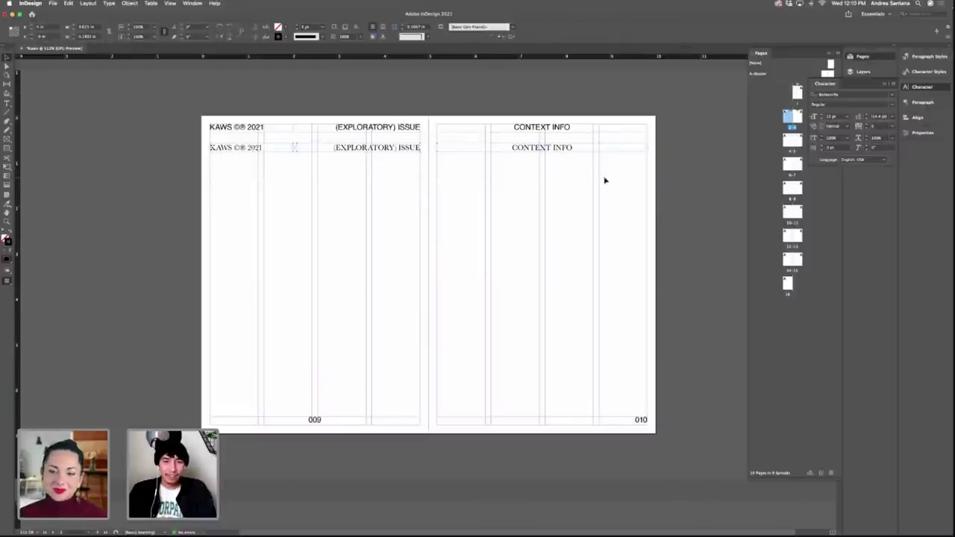
pyautogui.press('Escape')
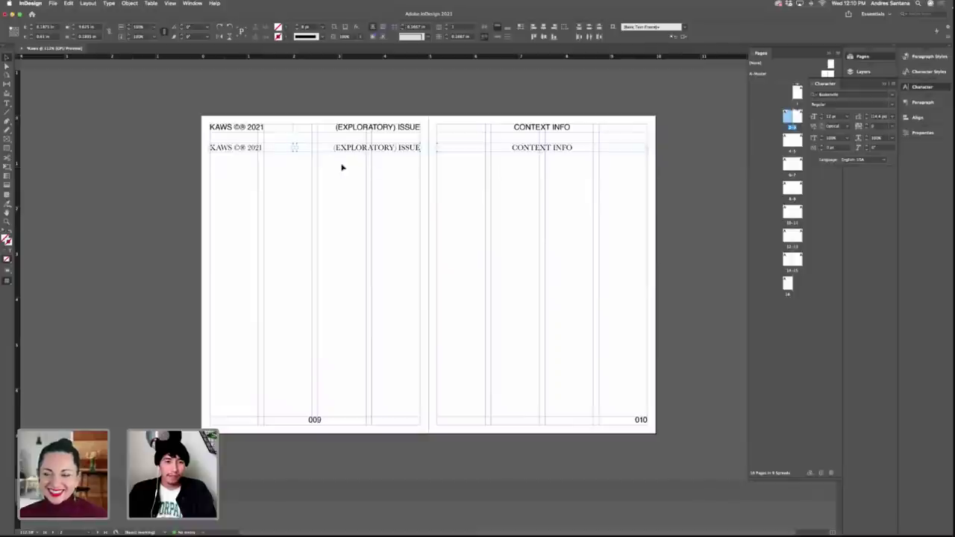
pyautogui.click(311, 172)
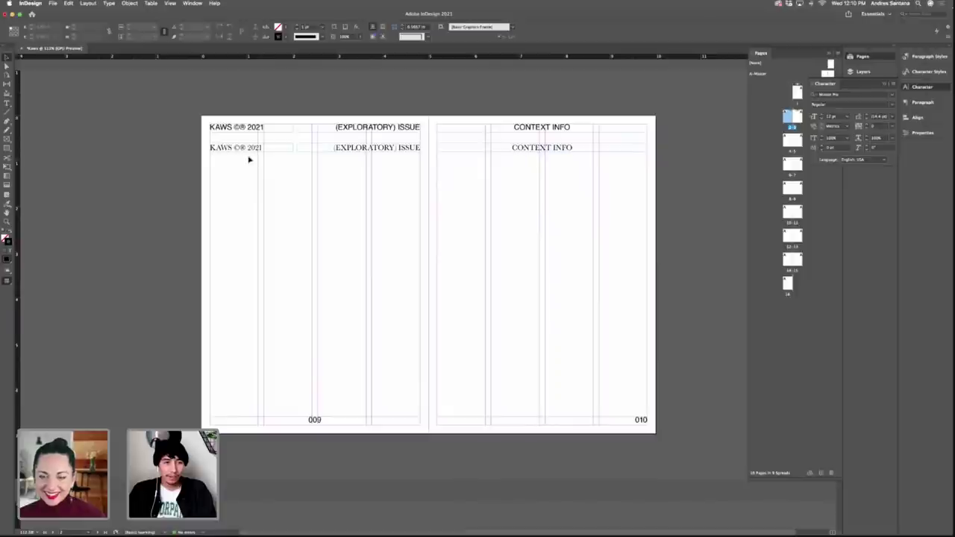
pyautogui.moveTo(218, 157); pyautogui.dragTo(542, 176)
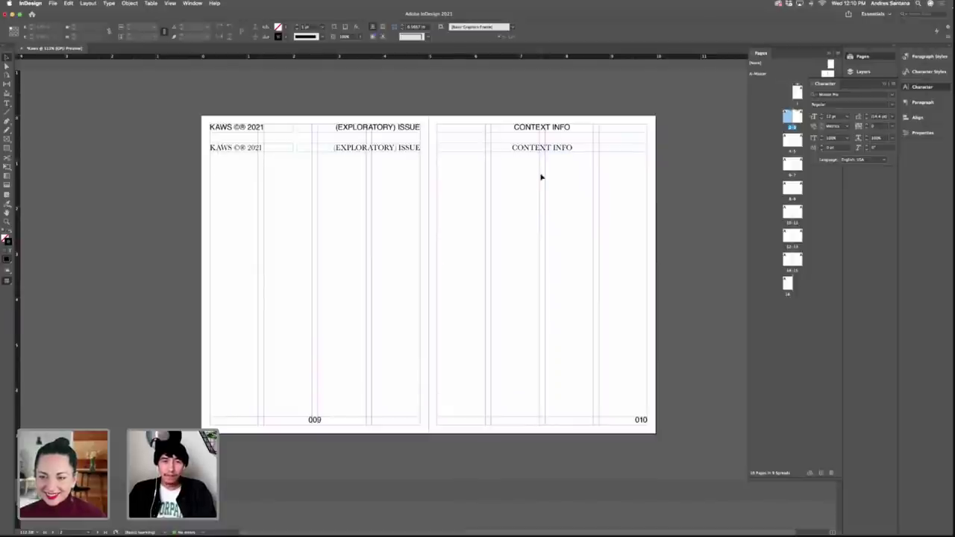
pyautogui.press('w')
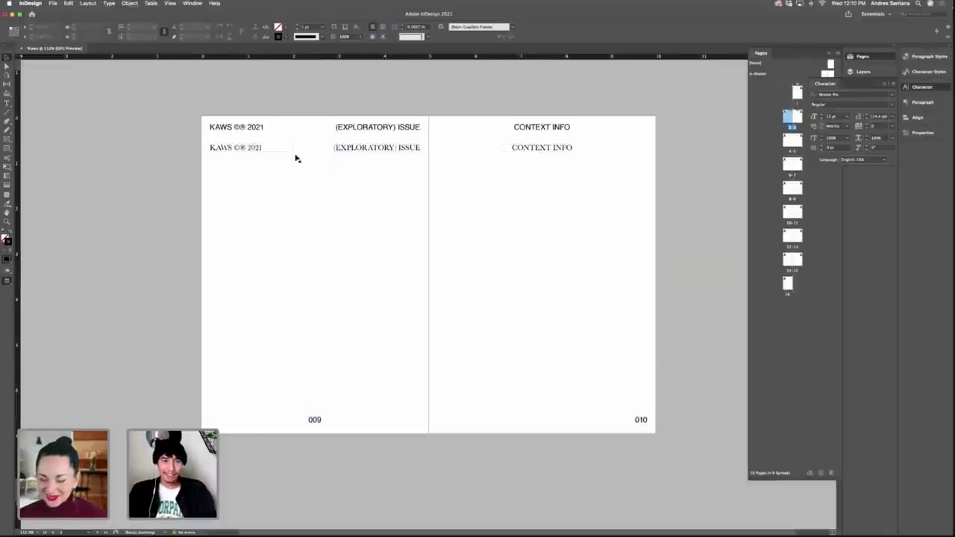
pyautogui.moveTo(206, 139); pyautogui.dragTo(378, 164)
pyautogui.moveTo(540, 179); pyautogui.dragTo(571, 176)
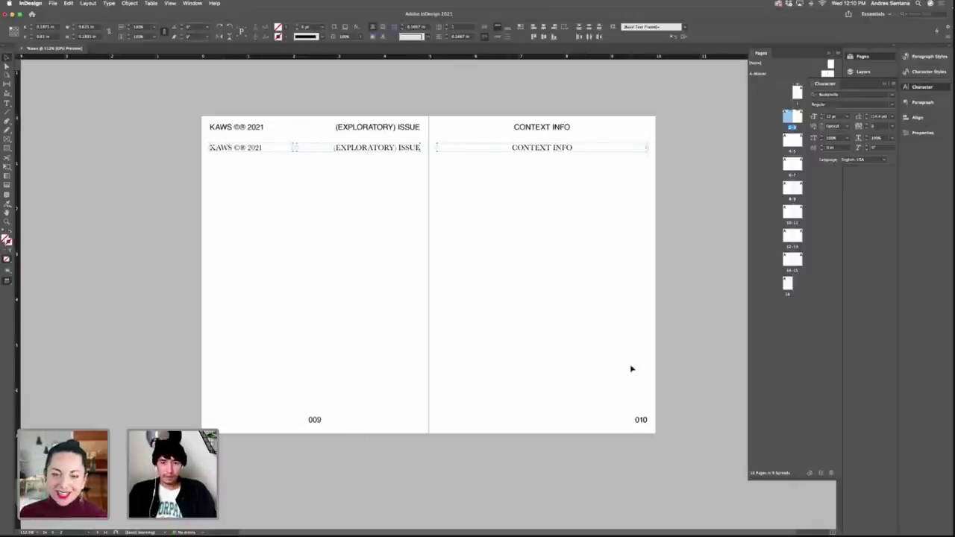
# Duplicate the page number 010 just above the original on the right-hand page and set the copy in Baskerville.
pyautogui.click(639, 419)
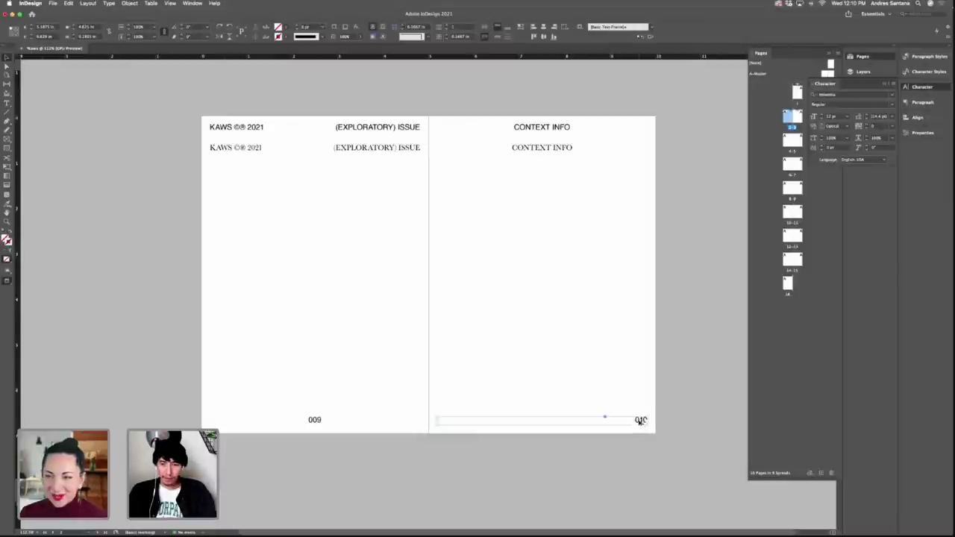
pyautogui.moveTo(640, 420); pyautogui.dragTo(640, 407)
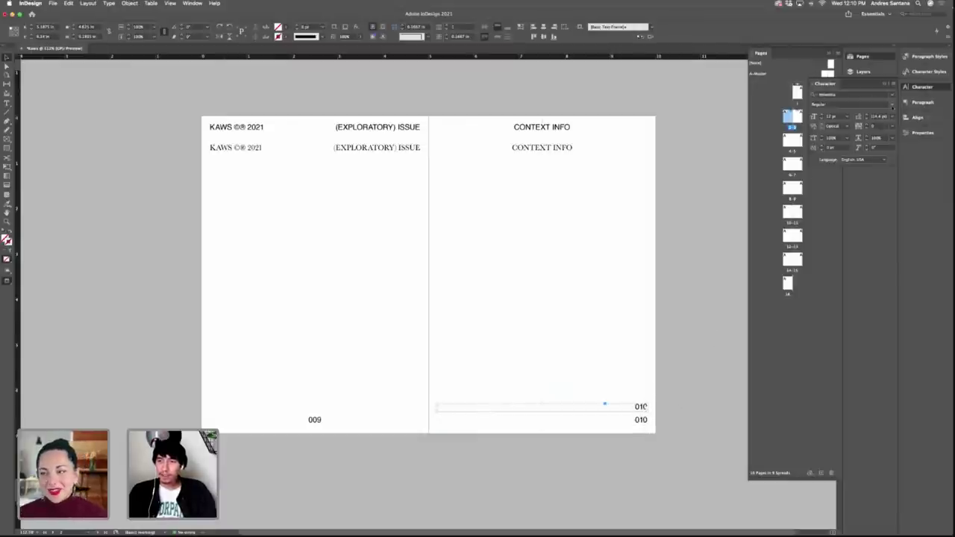
pyautogui.click(891, 105)
pyautogui.click(892, 95)
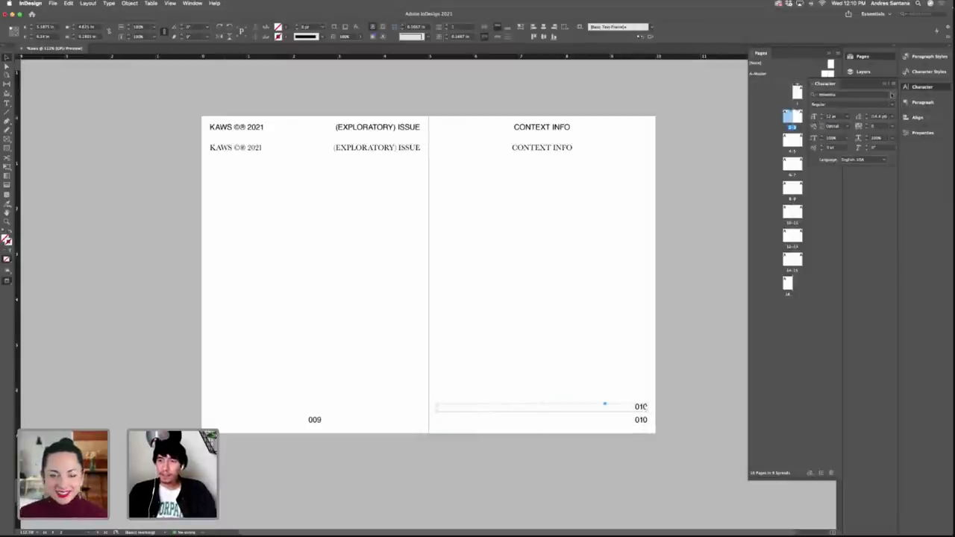
pyautogui.click(892, 95)
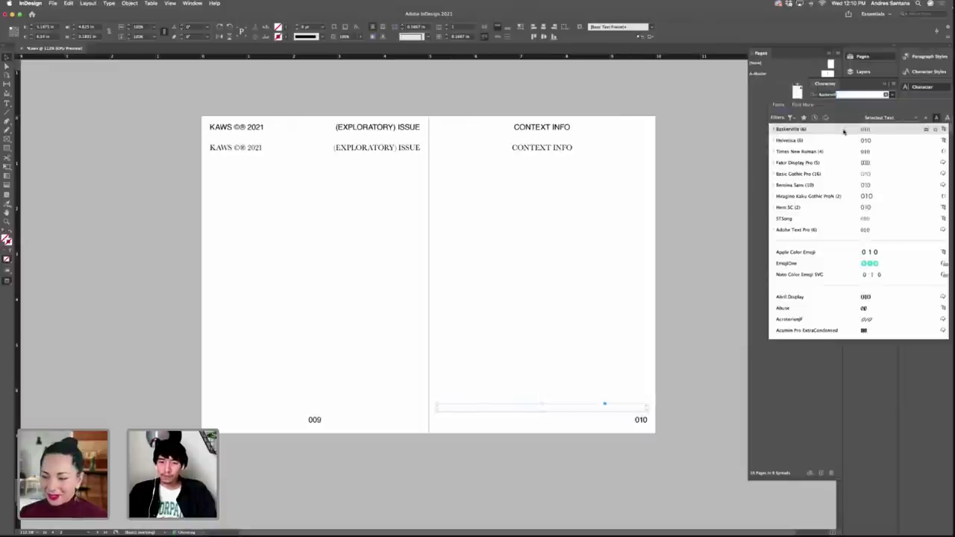
pyautogui.click(843, 130)
pyautogui.click(633, 264)
# Duplicate the Baskerville page number directly above itself, try several typefaces on the copy and set it in STSong.
pyautogui.moveTo(640, 409); pyautogui.dragTo(641, 394)
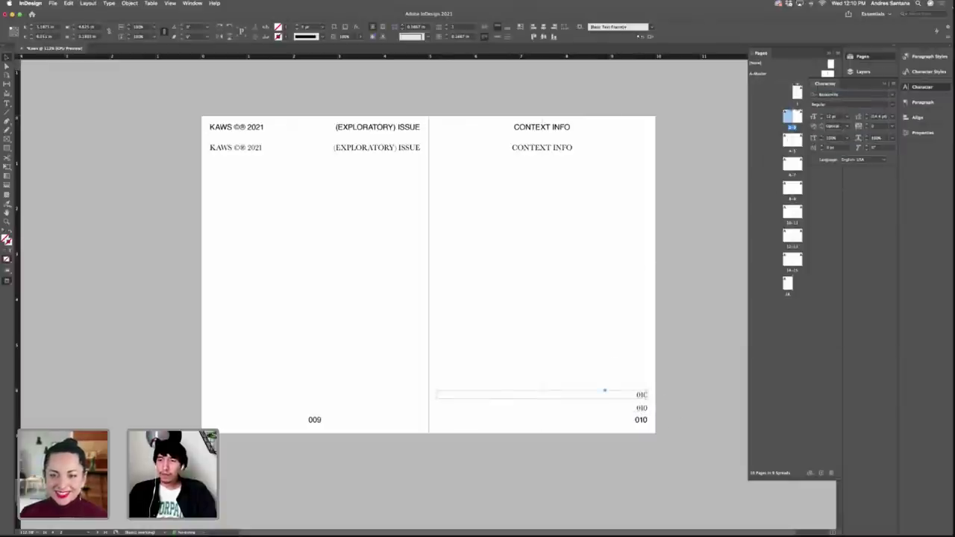
pyautogui.click(892, 95)
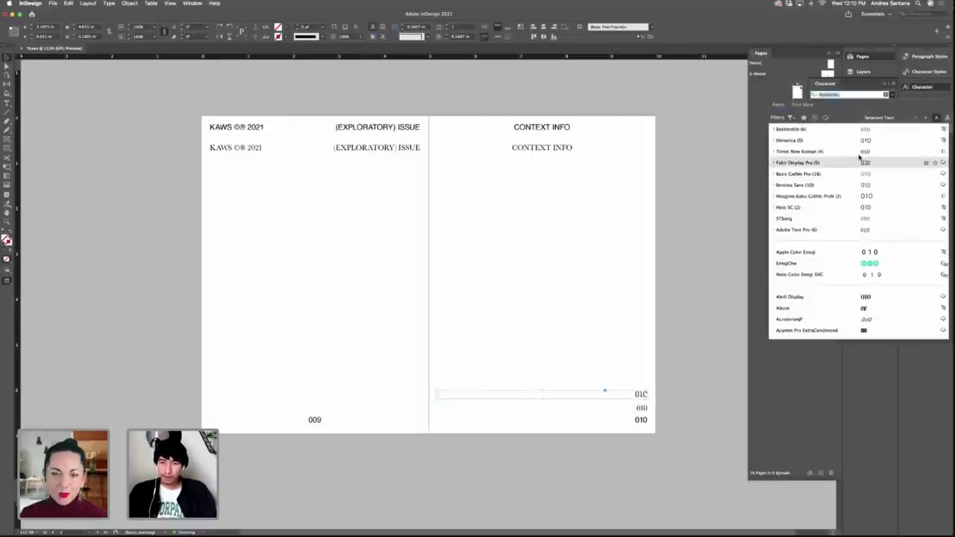
pyautogui.press('Down')
pyautogui.press('Down')
pyautogui.press('Down')
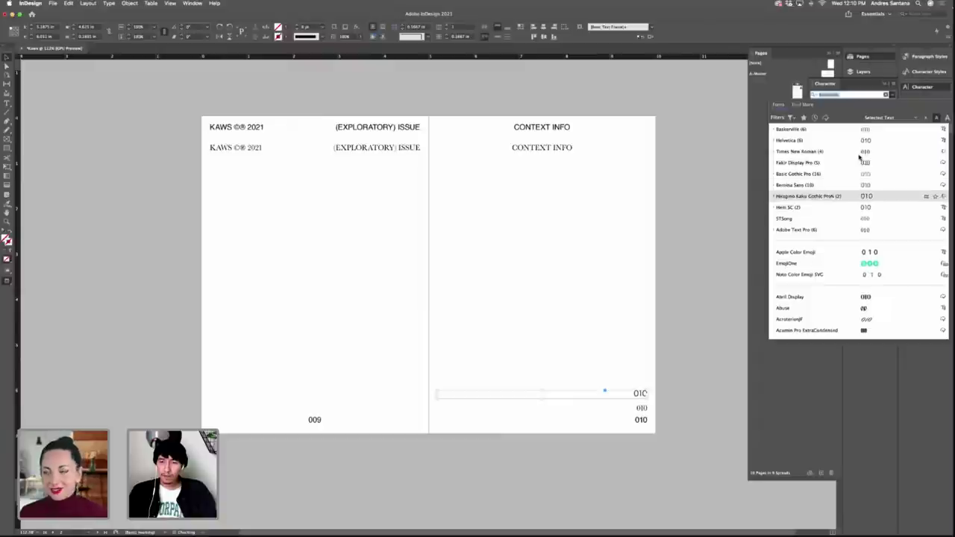
pyautogui.press('Down')
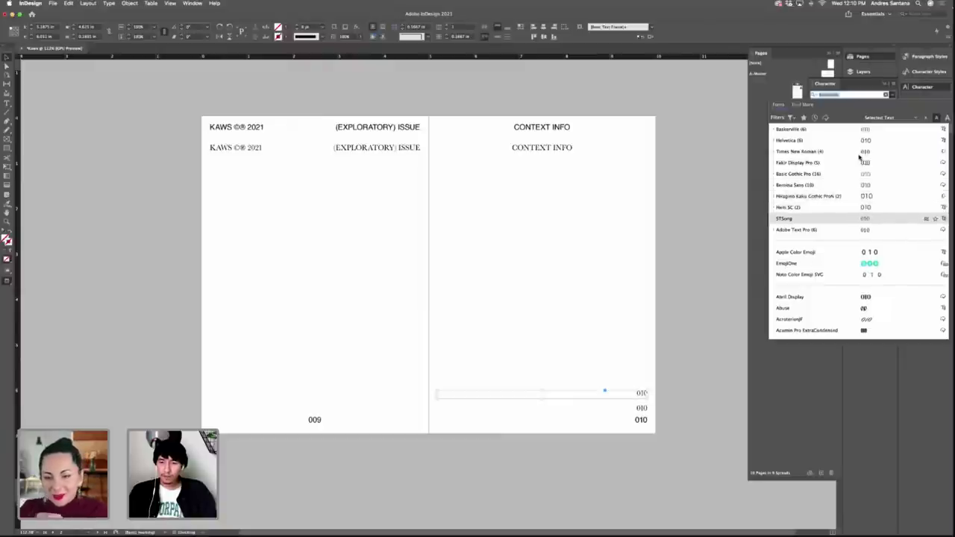
pyautogui.press('Down')
pyautogui.press('Up')
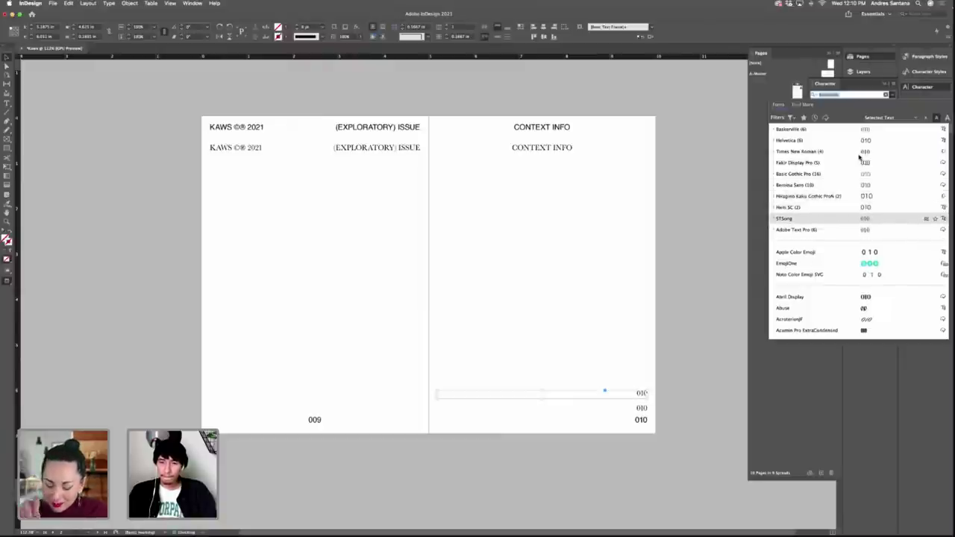
pyautogui.press('Return')
pyautogui.click(667, 337)
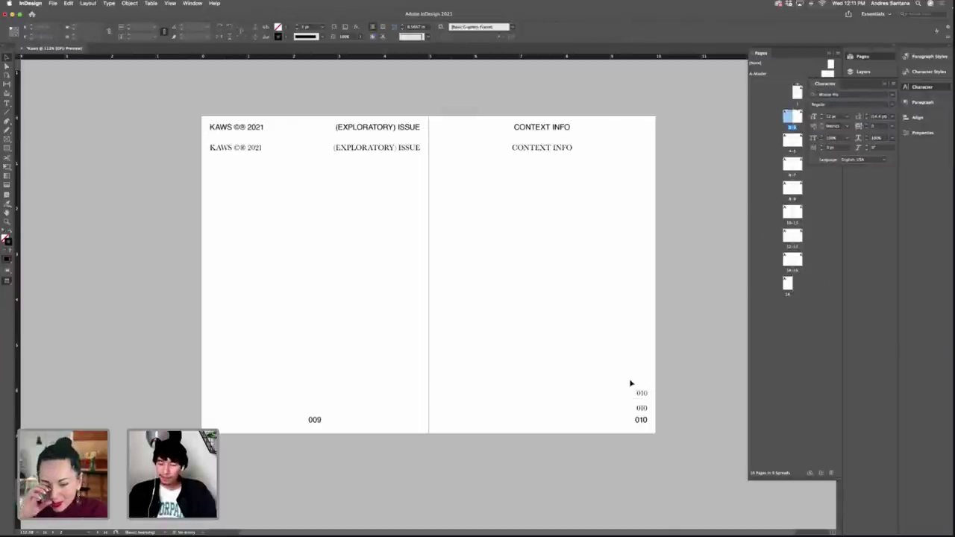
# Compare the three stacked page number variants on the right-hand page up close and against the whole spread.
pyautogui.click(644, 395)
pyautogui.press('z')
pyautogui.moveTo(653, 398); pyautogui.dragTo(746, 413)
pyautogui.press('v')
pyautogui.click(672, 414)
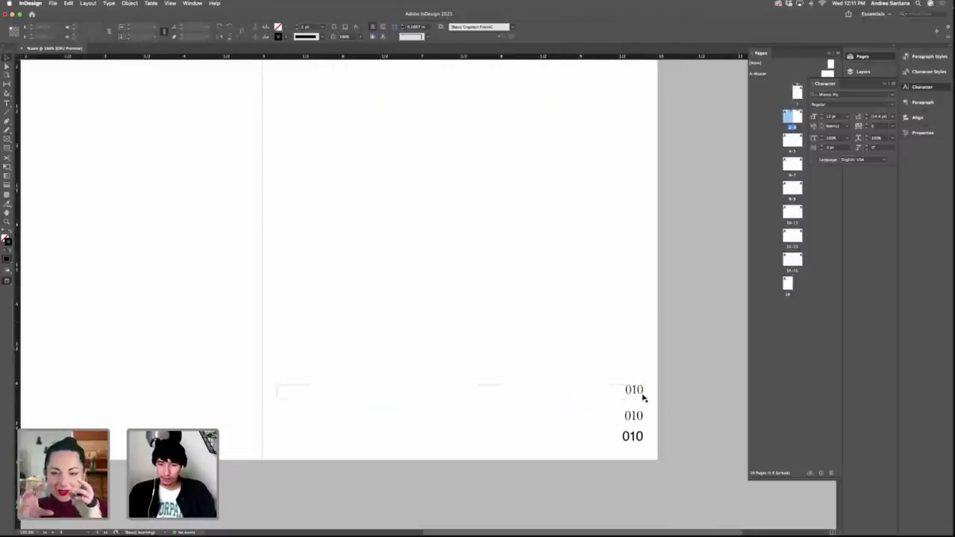
pyautogui.moveTo(643, 398); pyautogui.dragTo(582, 378)
pyautogui.click(647, 382)
pyautogui.press('z')
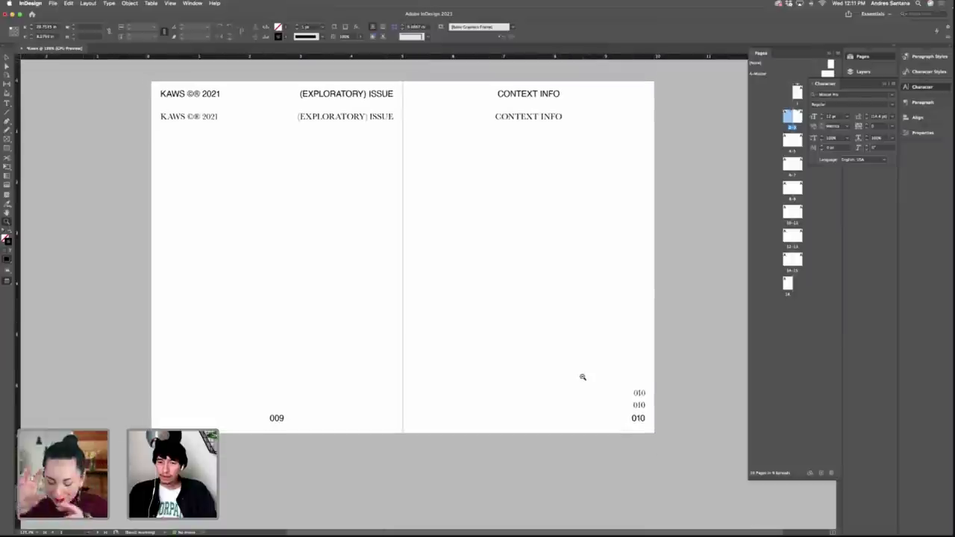
pyautogui.press('v')
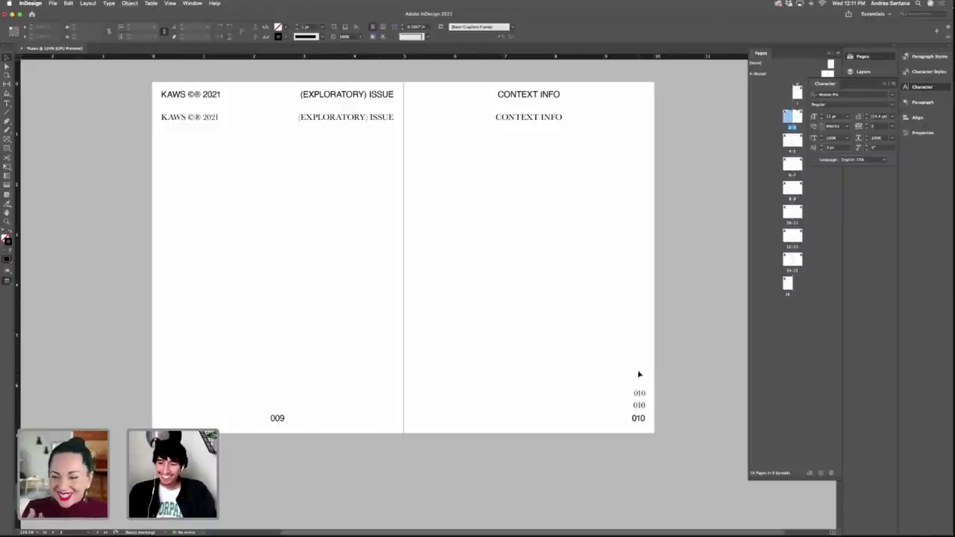
pyautogui.scroll(-1, 564, 295)
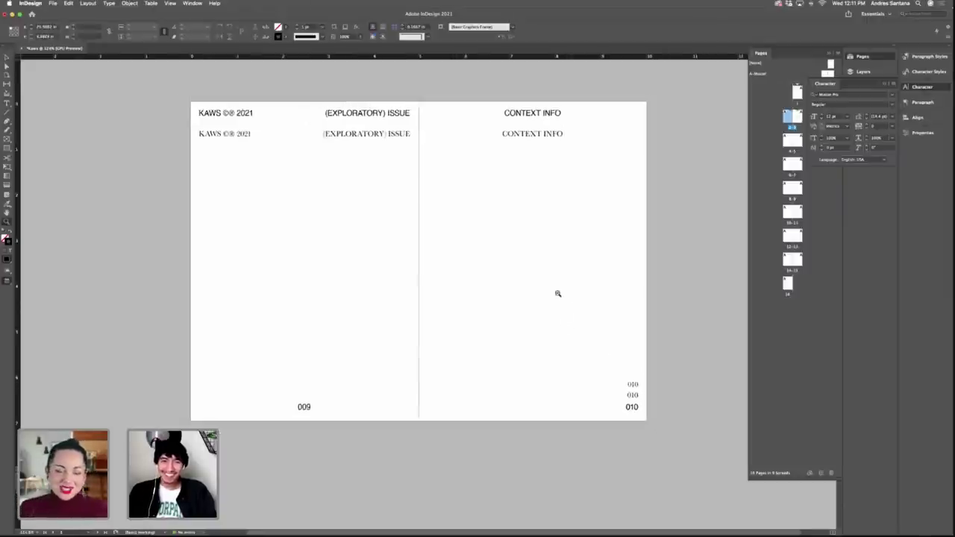
# Duplicate the Baskerville header row just below itself across both pages and set the copies in Times New Roman.
pyautogui.moveTo(196, 124); pyautogui.dragTo(550, 153)
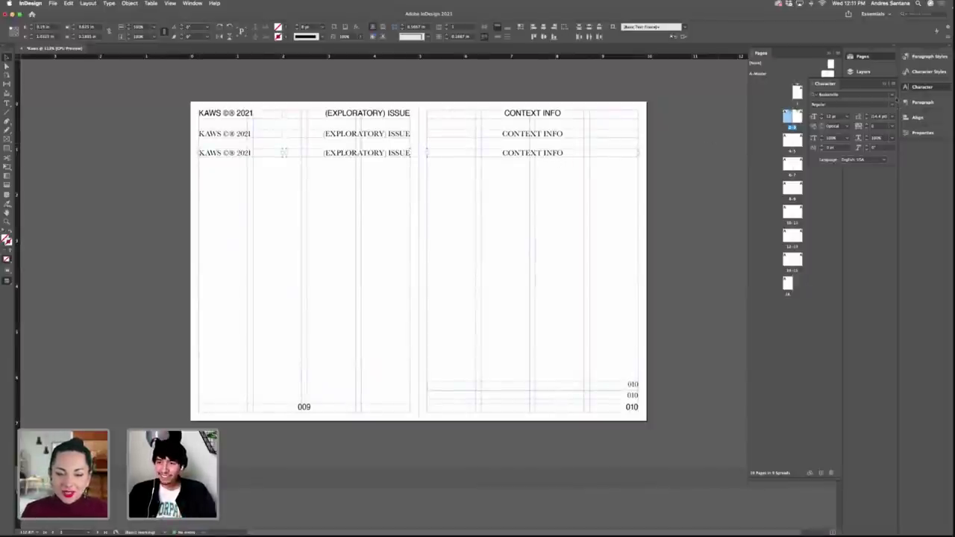
pyautogui.click(893, 96)
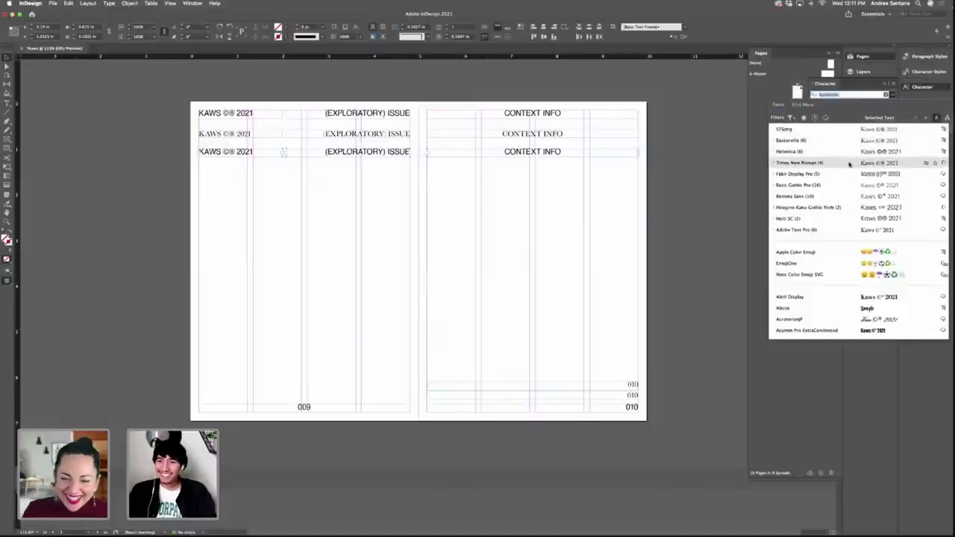
pyautogui.click(499, 192)
pyautogui.click(510, 193)
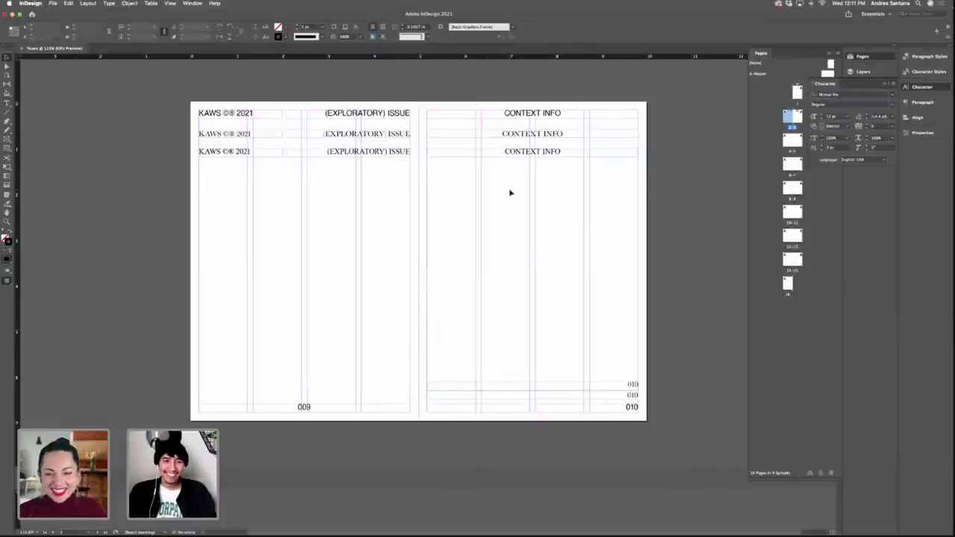
# Compare the three header rows with and without guides, examining the Times New Roman row.
pyautogui.press('w')
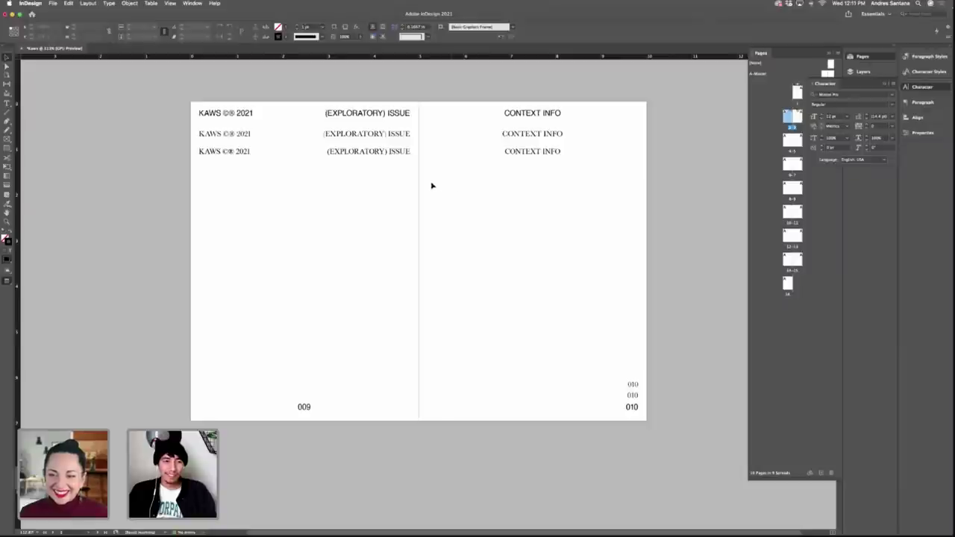
pyautogui.press('w')
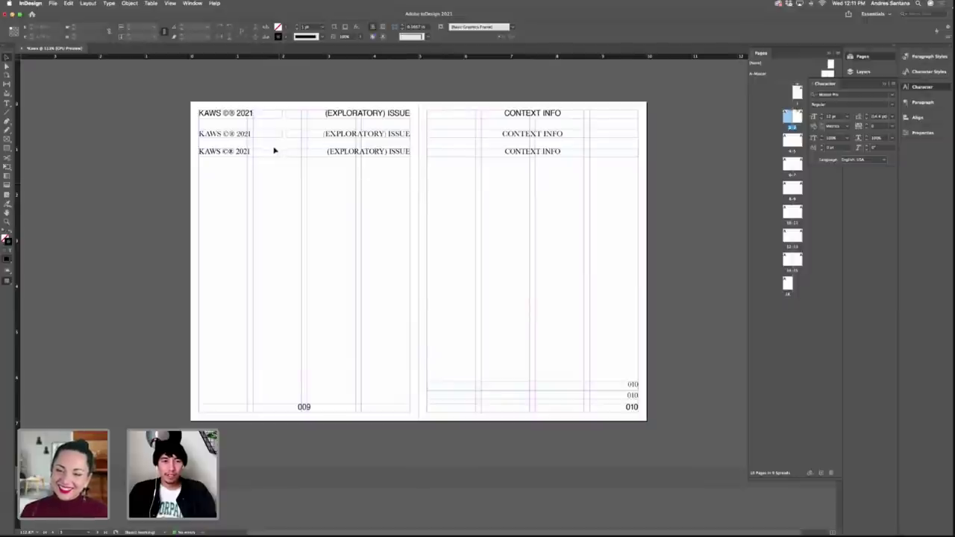
pyautogui.click(248, 153)
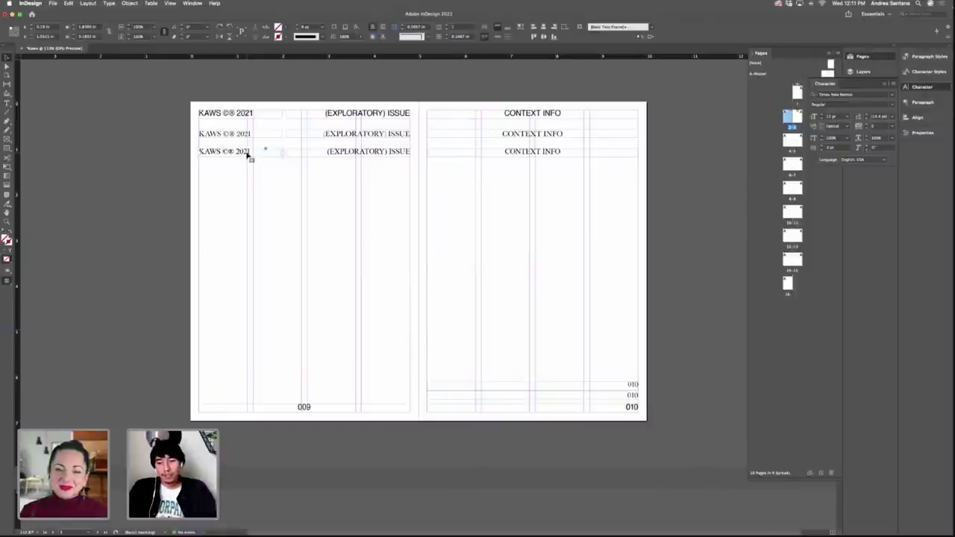
pyautogui.click(243, 144)
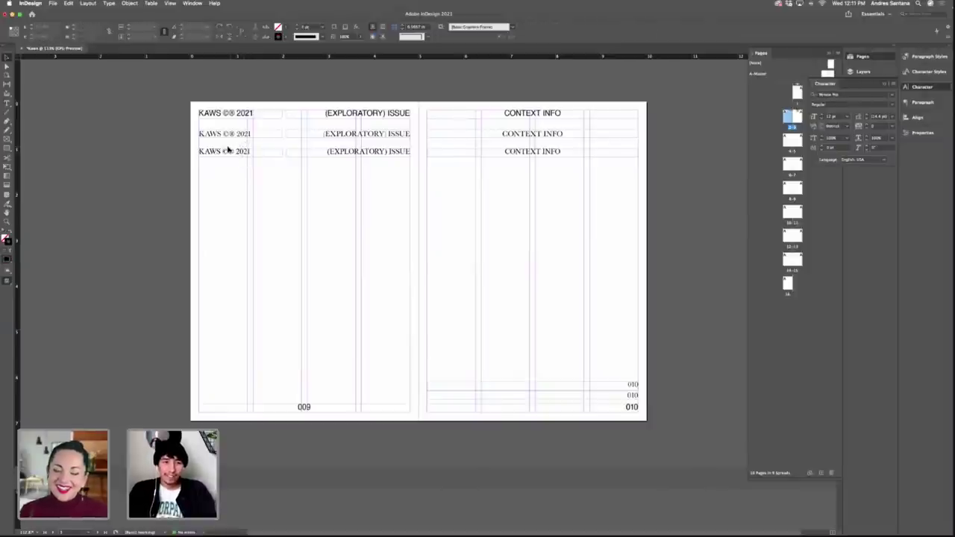
pyautogui.moveTo(225, 149); pyautogui.dragTo(528, 177)
pyautogui.click(527, 175)
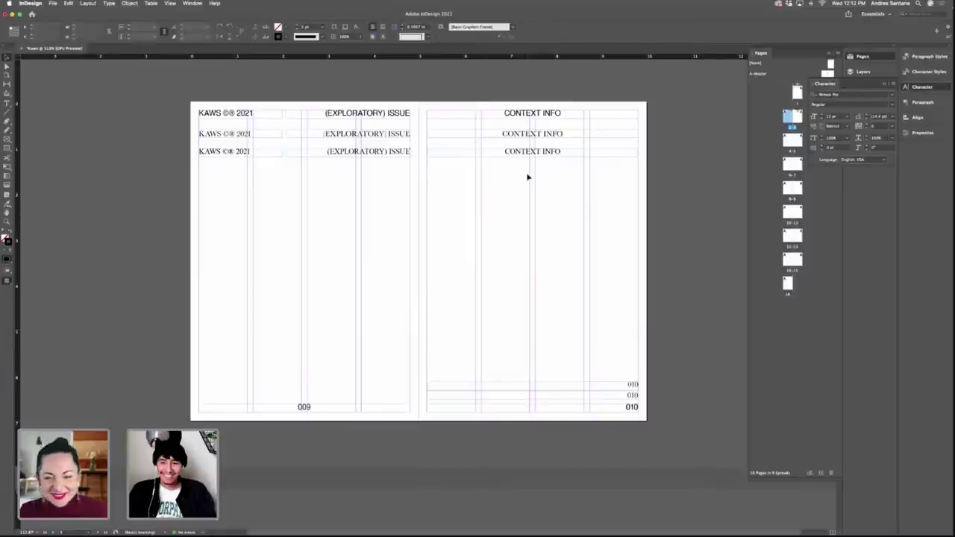
pyautogui.press('w')
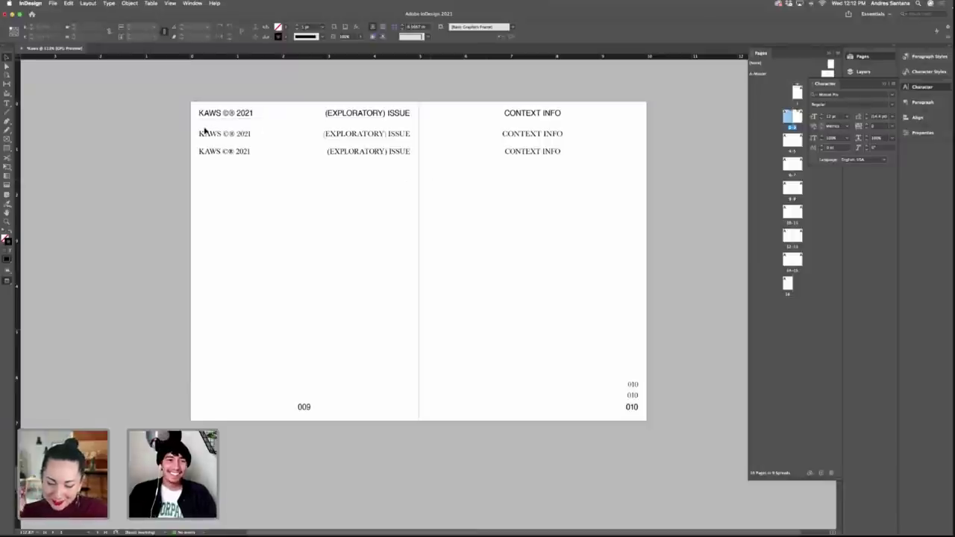
# Try a tracking of -50 on the Times New Roman header row across both pages.
pyautogui.moveTo(201, 145); pyautogui.dragTo(573, 184)
pyautogui.click(893, 127)
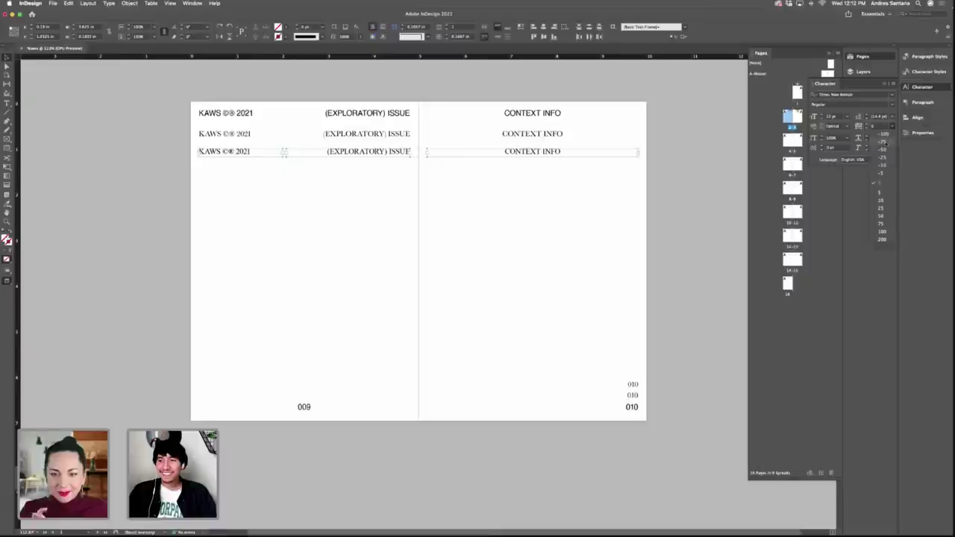
pyautogui.click(882, 149)
pyautogui.click(618, 195)
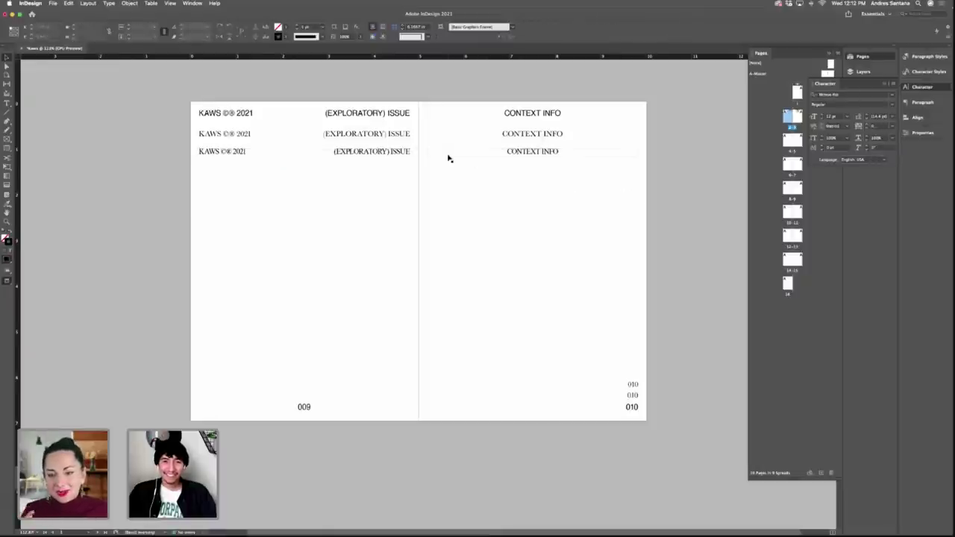
# Try a tracking of -25 on the Times New Roman header row and settle on -10.
pyautogui.moveTo(221, 179); pyautogui.dragTo(581, 151)
pyautogui.click(892, 127)
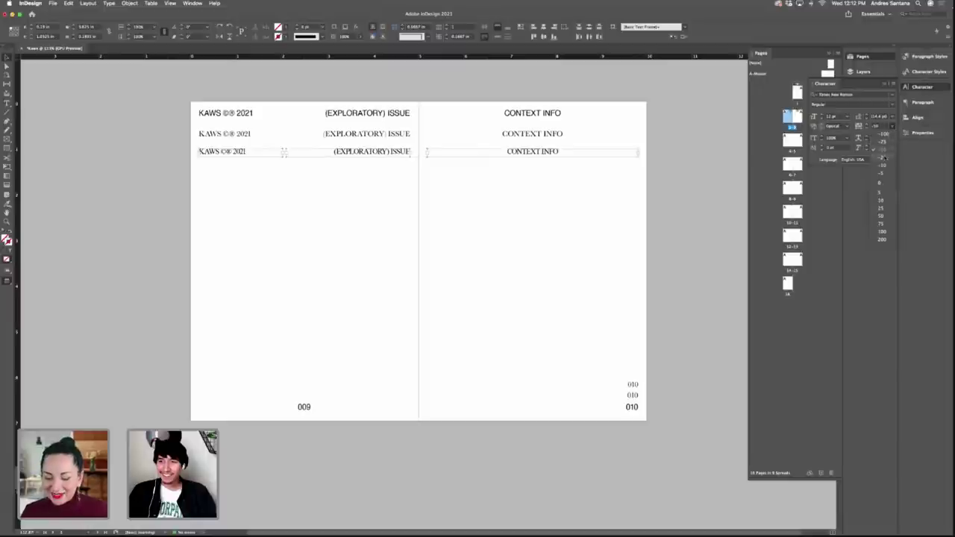
pyautogui.click(880, 157)
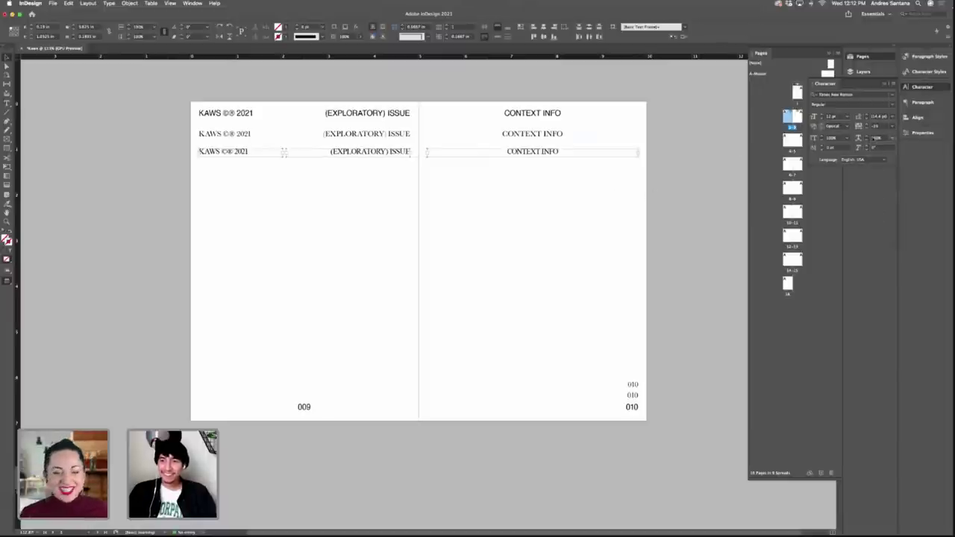
pyautogui.click(893, 126)
pyautogui.click(884, 166)
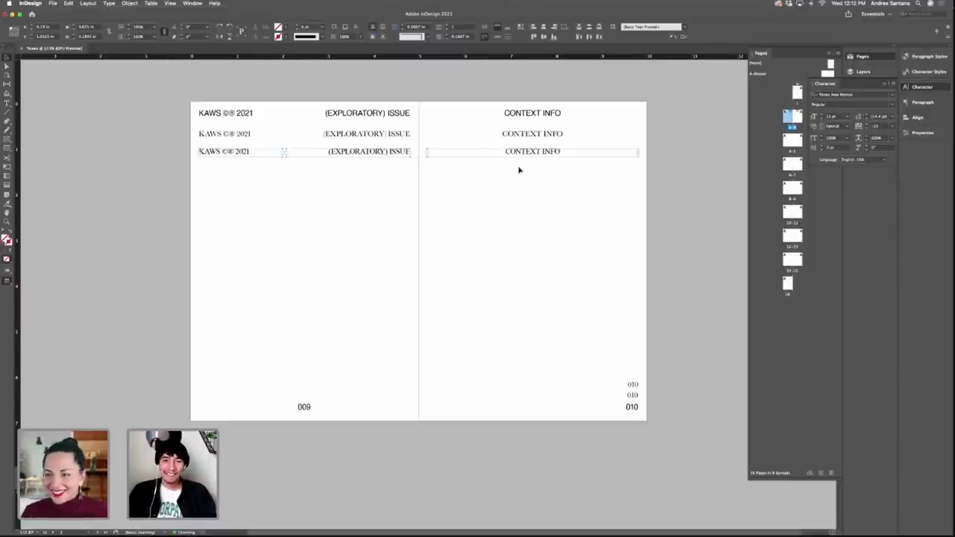
# Examine the three header rows of the spread up close in preview mode, comparing their typefaces.
pyautogui.click(494, 174)
pyautogui.press('w')
pyautogui.press('w')
pyautogui.press('z')
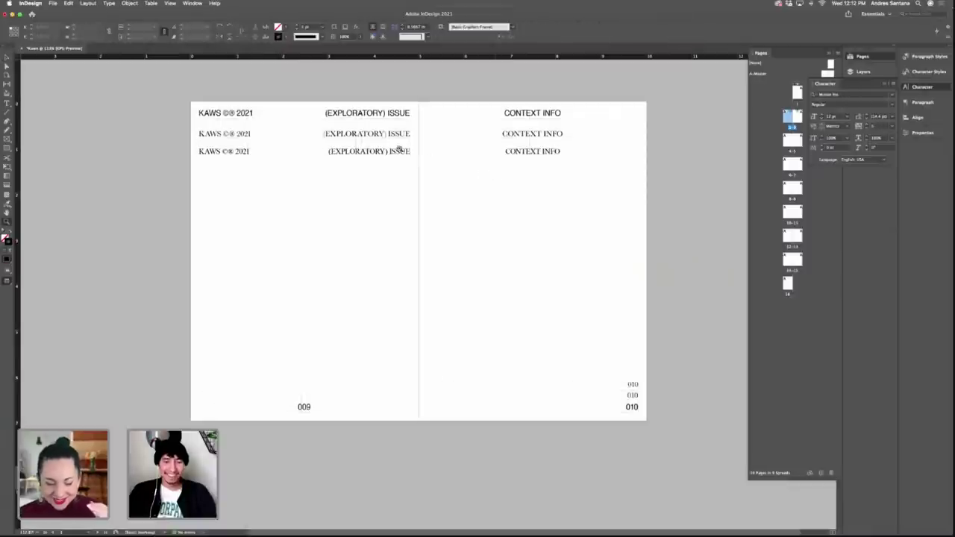
pyautogui.click(453, 152)
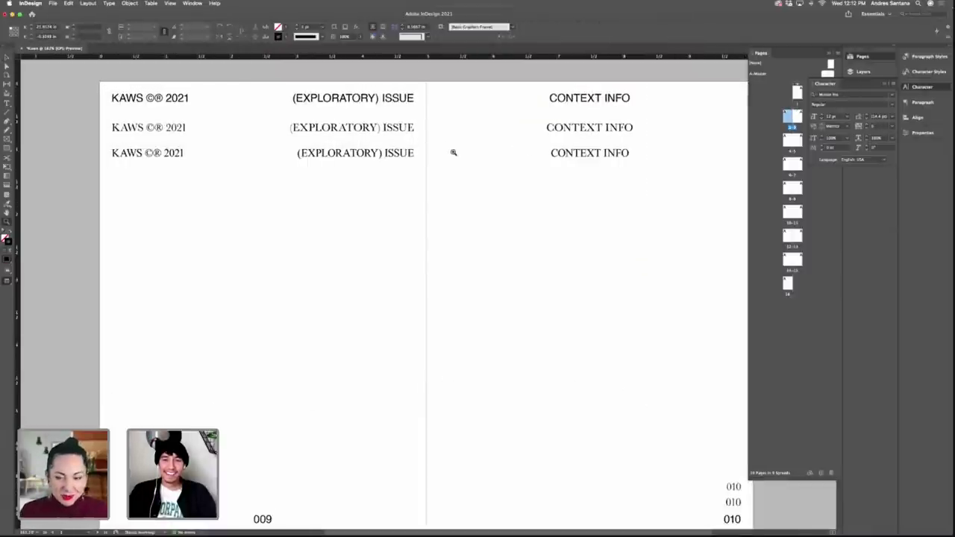
pyautogui.keyDown('alt'); pyautogui.click(401, 152); pyautogui.keyUp('alt')
pyautogui.press('v')
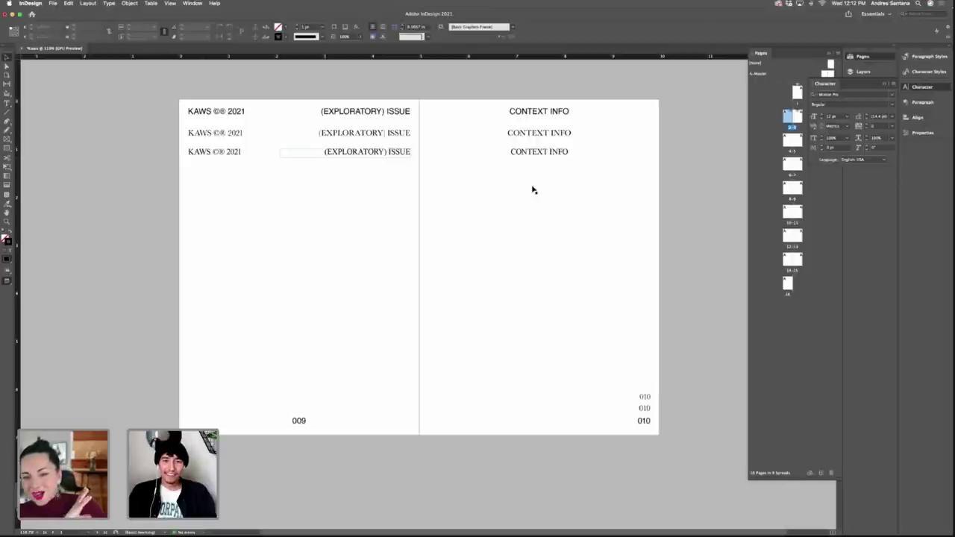
# Start placing a file and browse to the photography folder inside the KAWS folder on the desktop.
pyautogui.press('super+d')
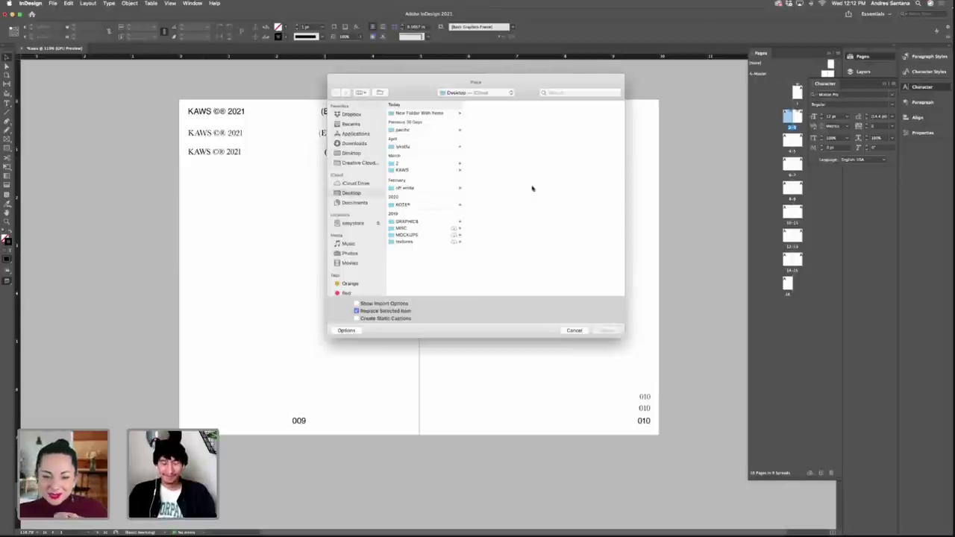
pyautogui.click(418, 171)
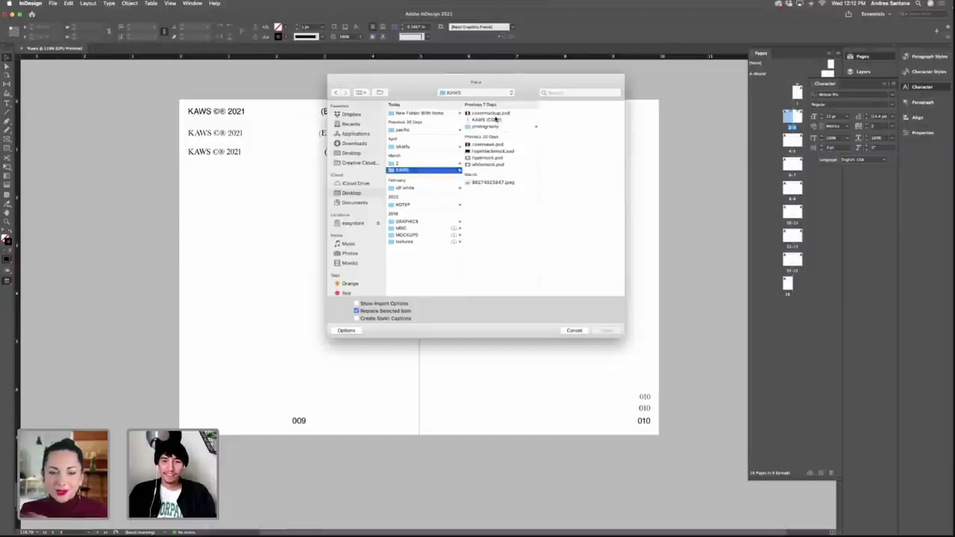
pyautogui.click(527, 121)
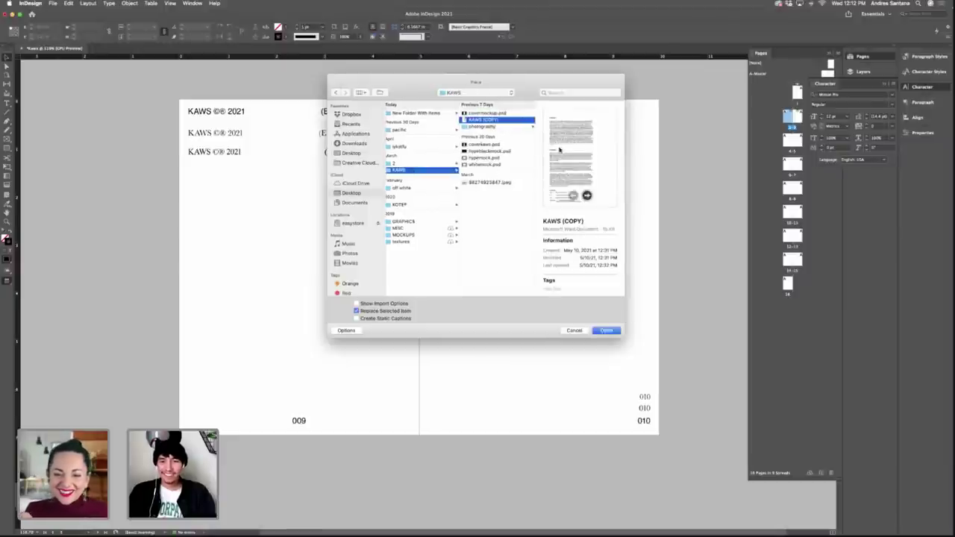
pyautogui.press('Down')
pyautogui.click(564, 140)
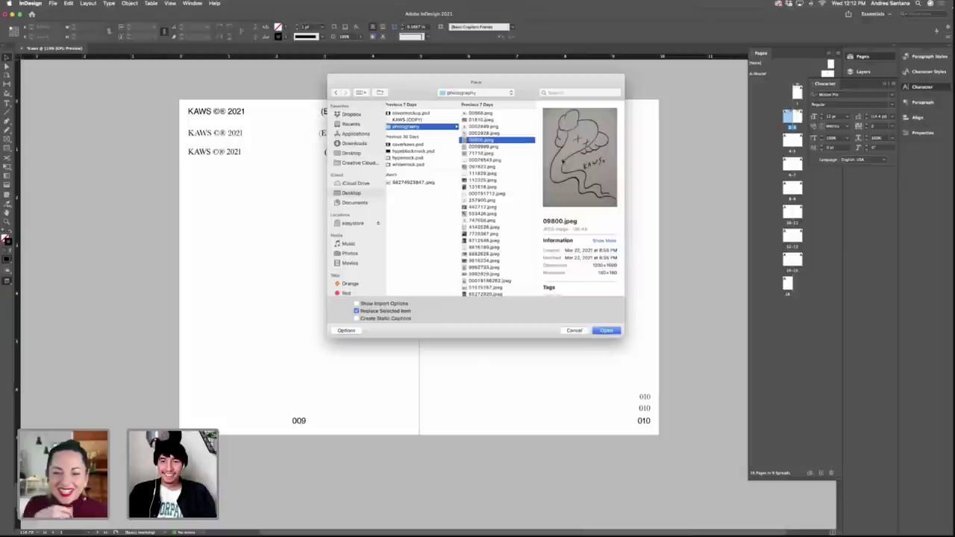
# Preview the images in the photography folder to find one suited to the spread.
pyautogui.press('Down')
pyautogui.press('Down')
pyautogui.press('Down')
pyautogui.press('Down')
pyautogui.press('Down')
pyautogui.press('Down')
pyautogui.press('Down')
pyautogui.press('Down')
pyautogui.press('Down')
pyautogui.press('Down')
pyautogui.press('Down')
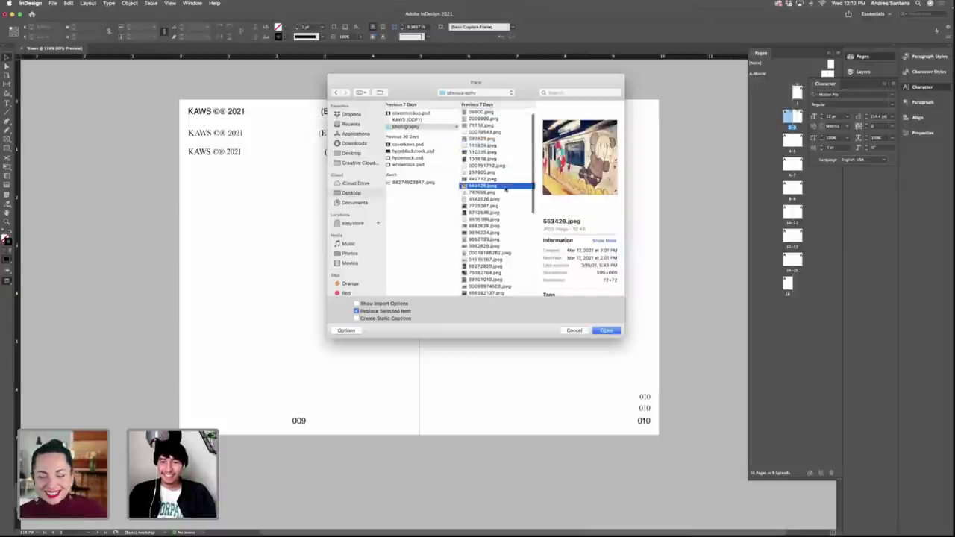
pyautogui.click(501, 210)
pyautogui.click(500, 219)
pyautogui.scroll(-2, 508, 201)
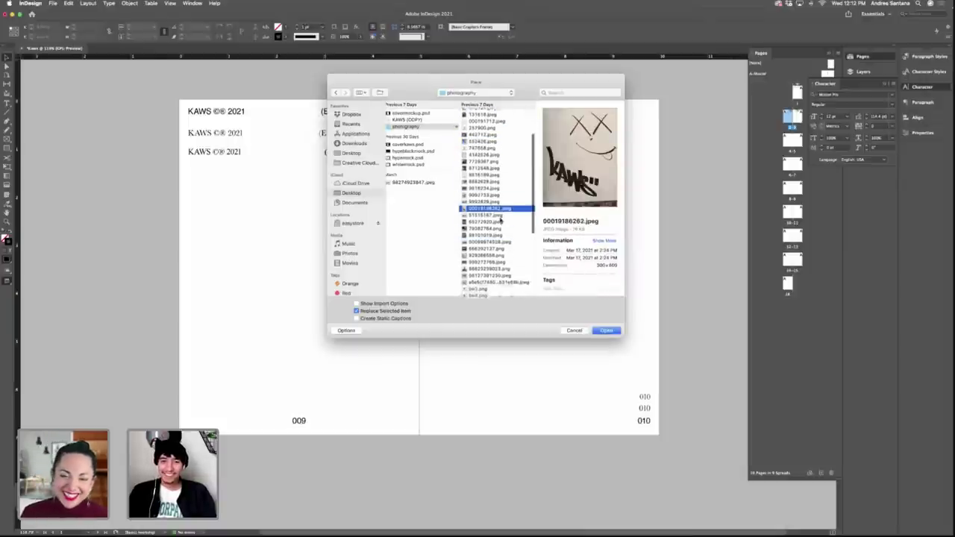
pyautogui.scroll(-3, 503, 210)
pyautogui.click(503, 209)
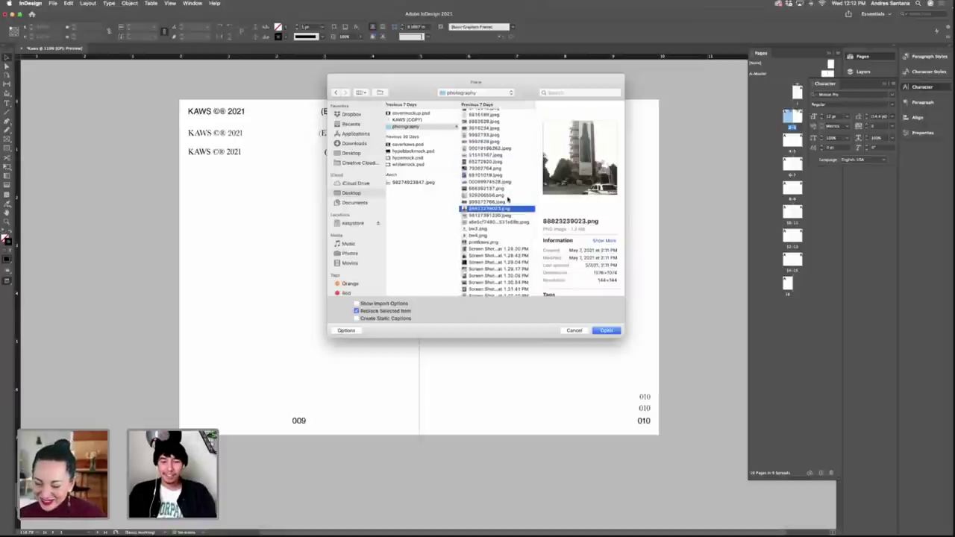
pyautogui.click(508, 196)
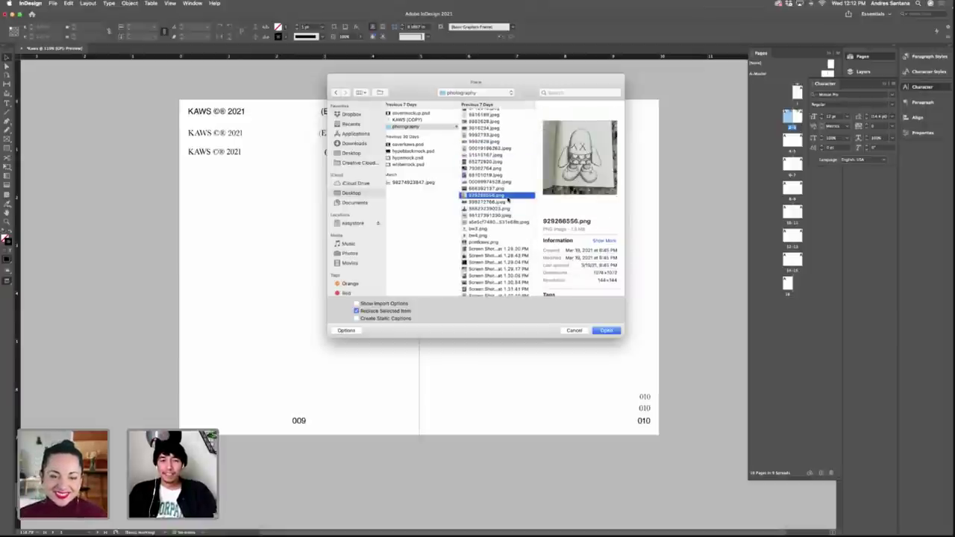
pyautogui.scroll(-3, 506, 200)
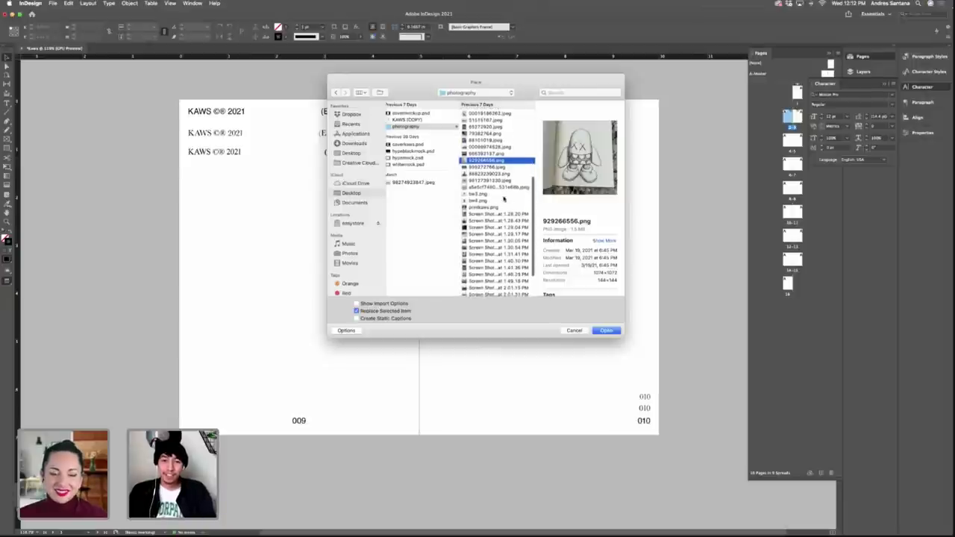
# Place the black-and-white character drawing from the photography folder over the headers on the left page.
pyautogui.click(504, 200)
pyautogui.scroll(-3, 504, 186)
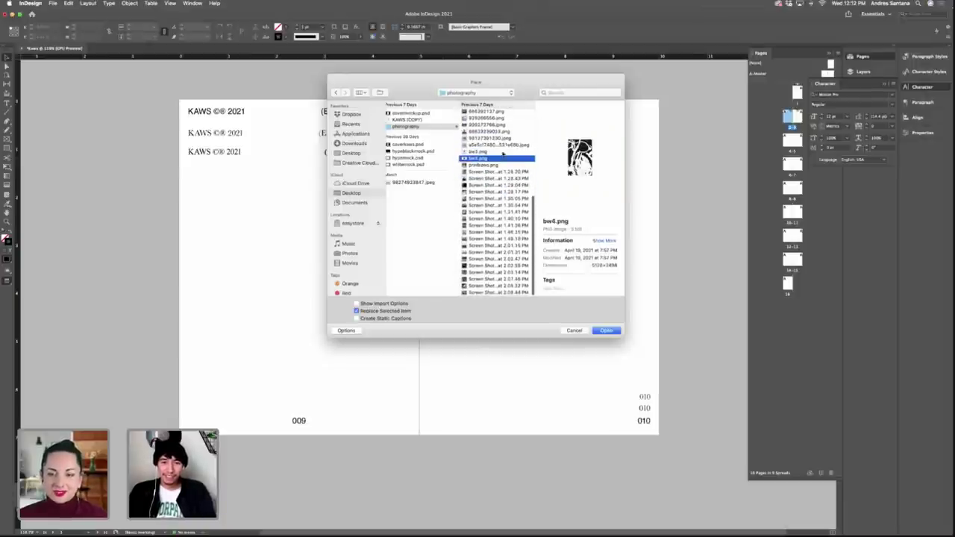
pyautogui.click(503, 152)
pyautogui.click(607, 331)
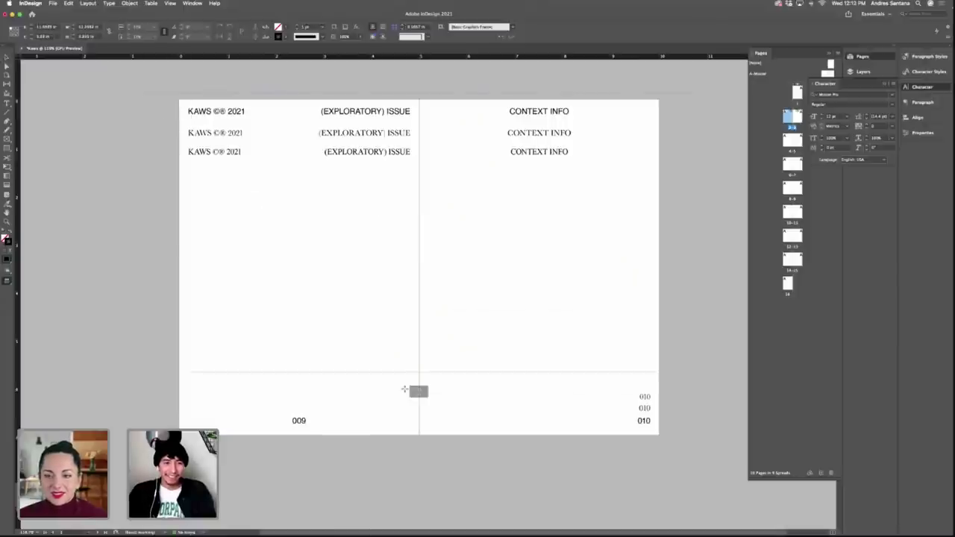
pyautogui.press('Escape')
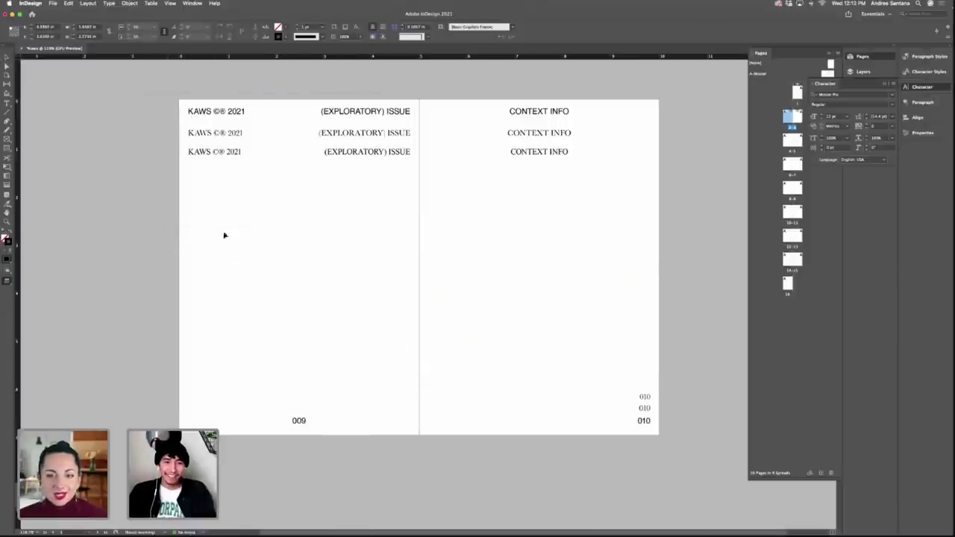
pyautogui.press('super+z')
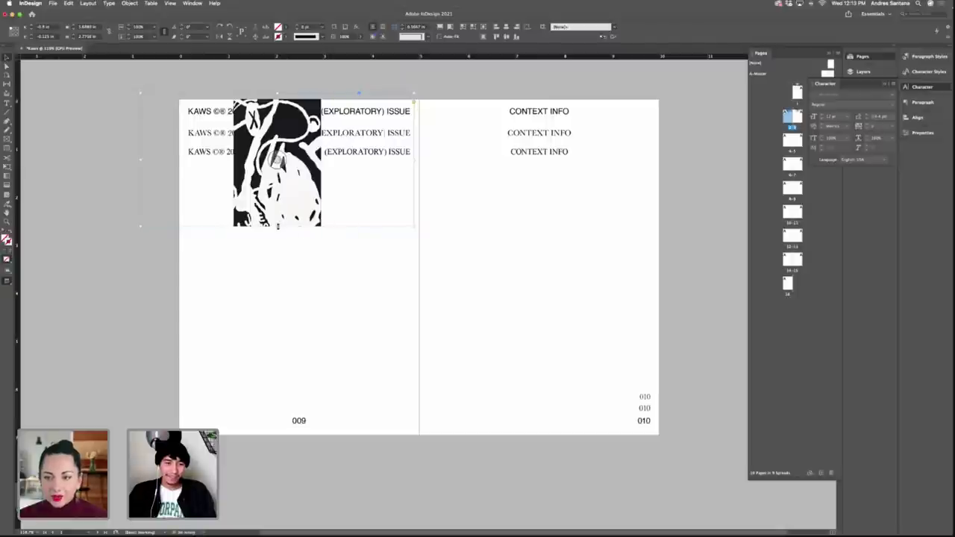
# Scale the placed drawing to the full page height and align its visible artwork with the spine.
pyautogui.moveTo(278, 226); pyautogui.dragTo(332, 436)
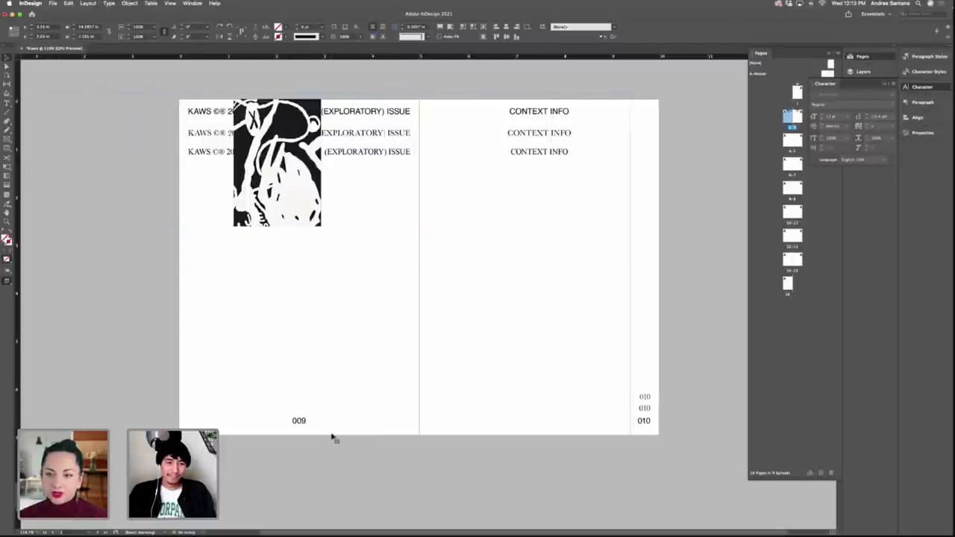
pyautogui.click(325, 265)
pyautogui.press('alt+shift+super+e')
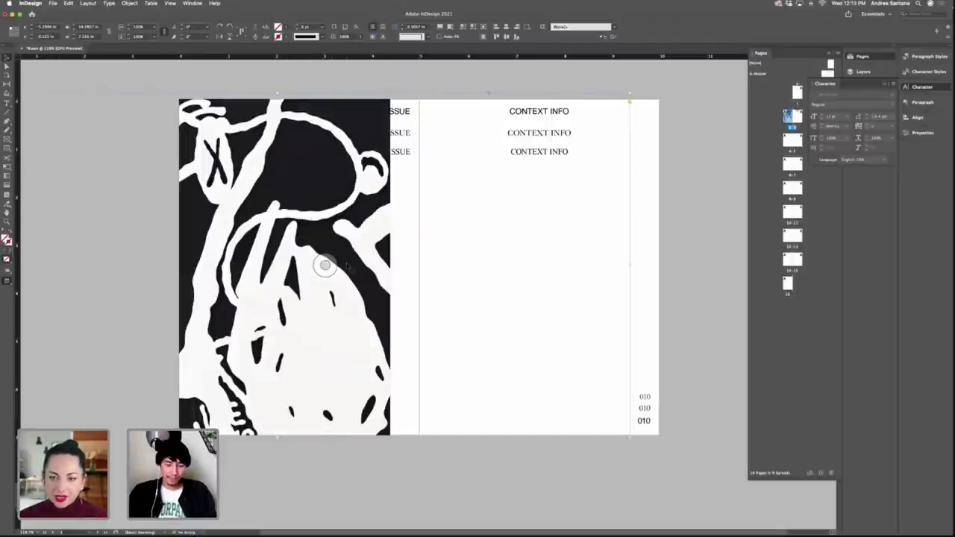
pyautogui.moveTo(344, 243); pyautogui.dragTo(377, 243)
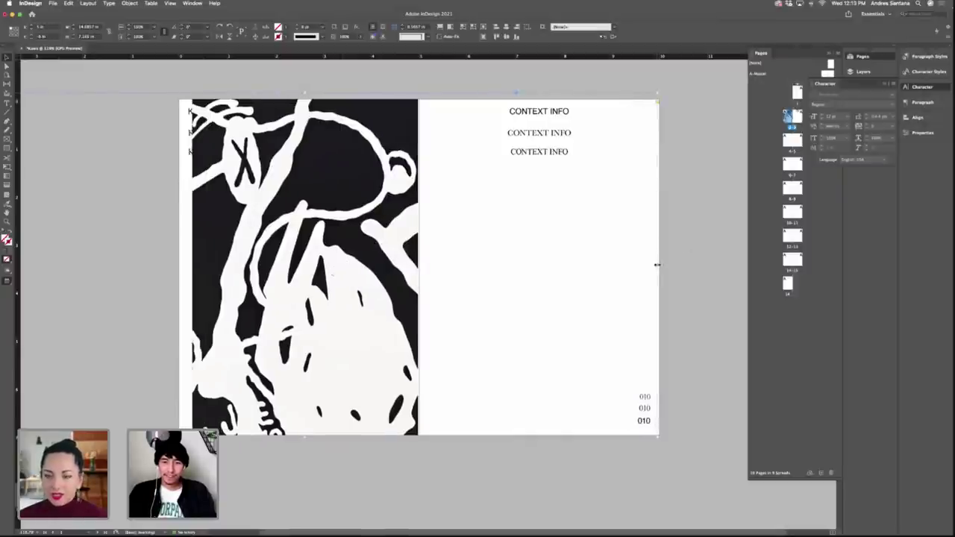
# Crop the drawing's frame at the spine and enlarge the drawing slightly on the left page.
pyautogui.moveTo(656, 264); pyautogui.dragTo(418, 250)
pyautogui.click(219, 263)
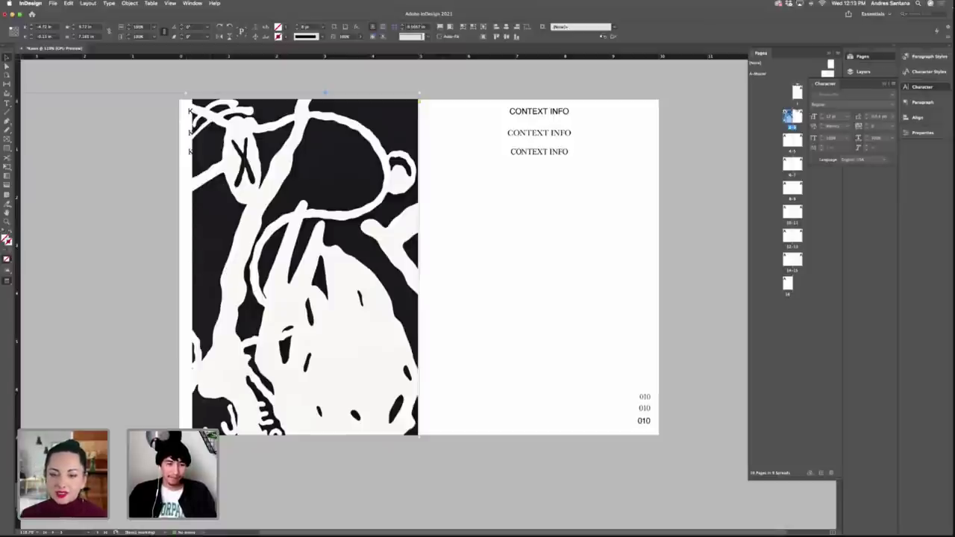
pyautogui.moveTo(222, 271); pyautogui.dragTo(214, 271)
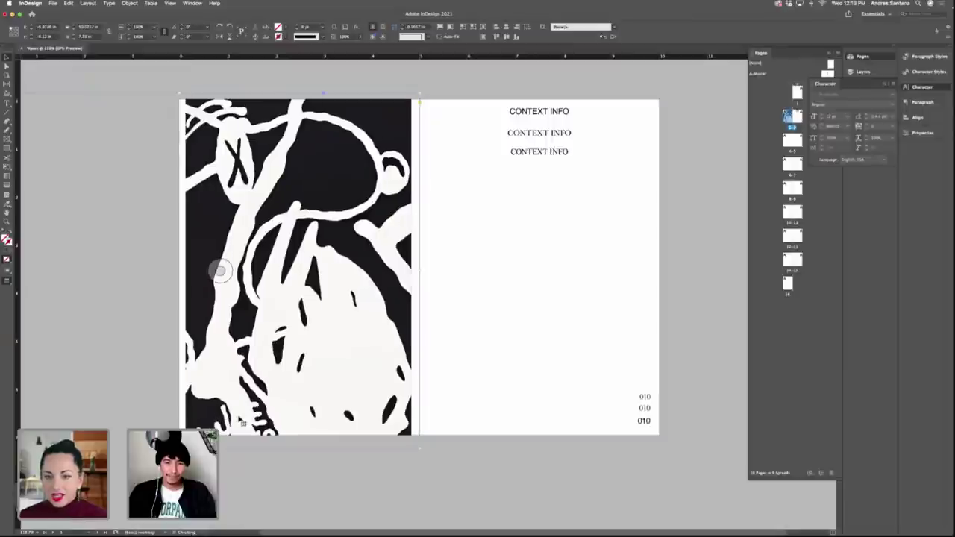
pyautogui.press('super+z')
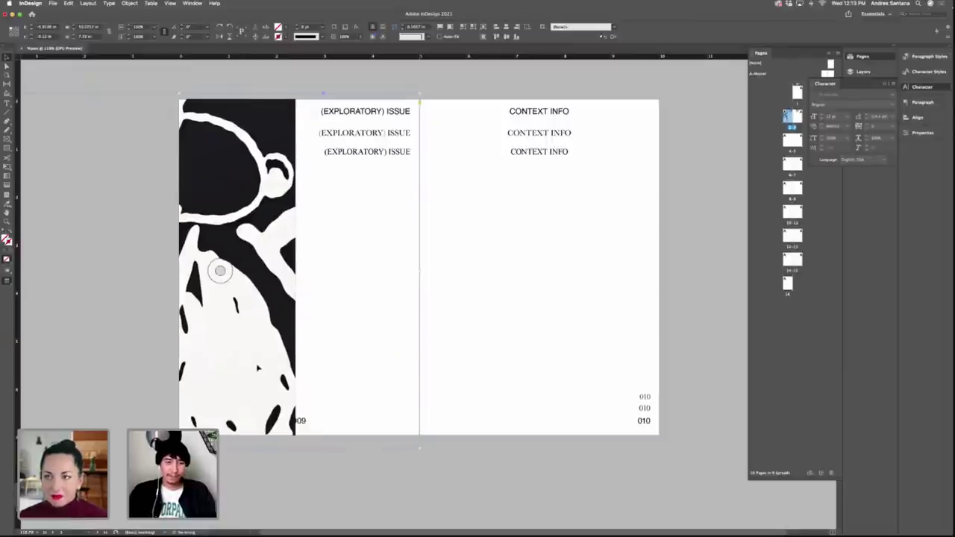
# Reposition the enlarged drawing over the left page and trim its frame back to the spine.
pyautogui.moveTo(258, 368); pyautogui.dragTo(433, 378)
pyautogui.moveTo(436, 379); pyautogui.dragTo(381, 372)
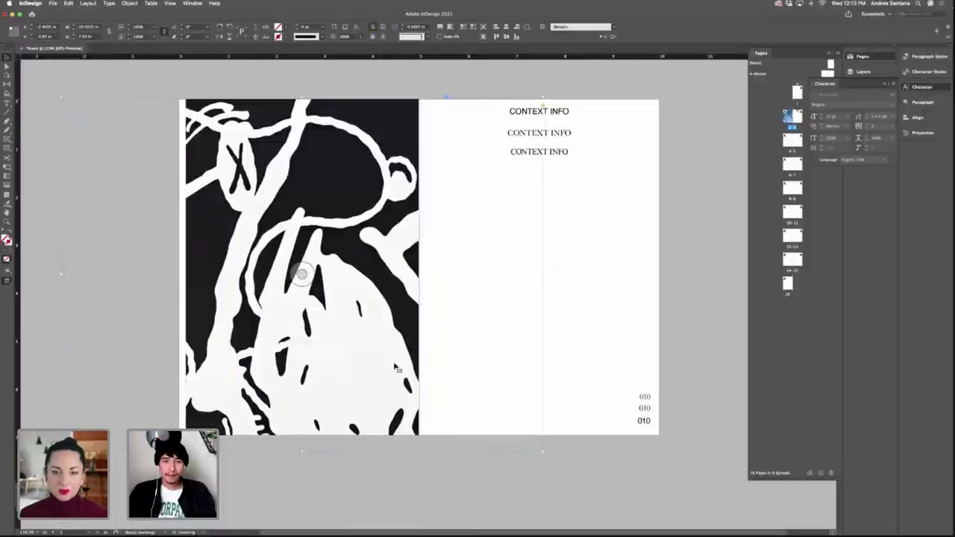
pyautogui.moveTo(506, 274); pyautogui.dragTo(420, 275)
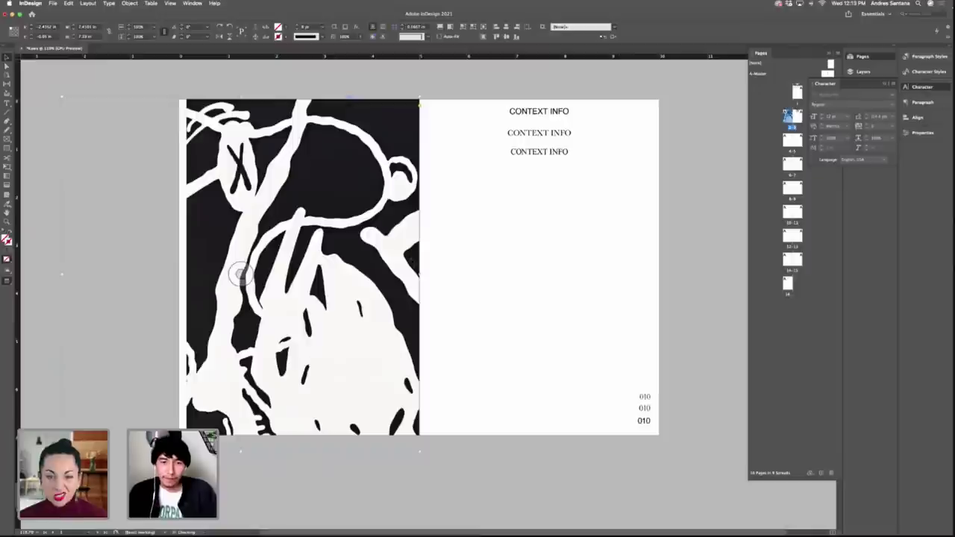
# Nudge the drawing slightly toward the right page and trim the overhang at the spine.
pyautogui.press('Right')
pyautogui.press('Right')
pyautogui.press('Right')
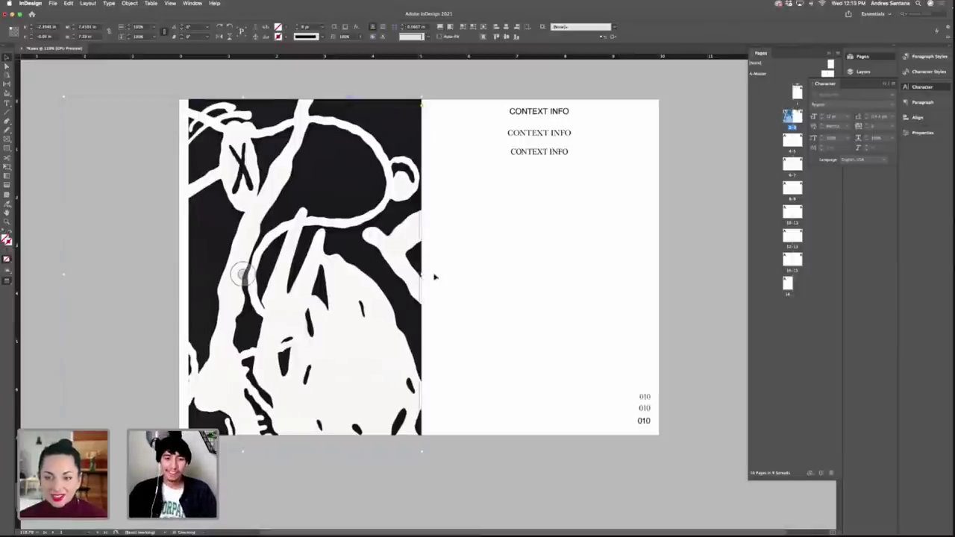
pyautogui.moveTo(423, 275); pyautogui.dragTo(419, 276)
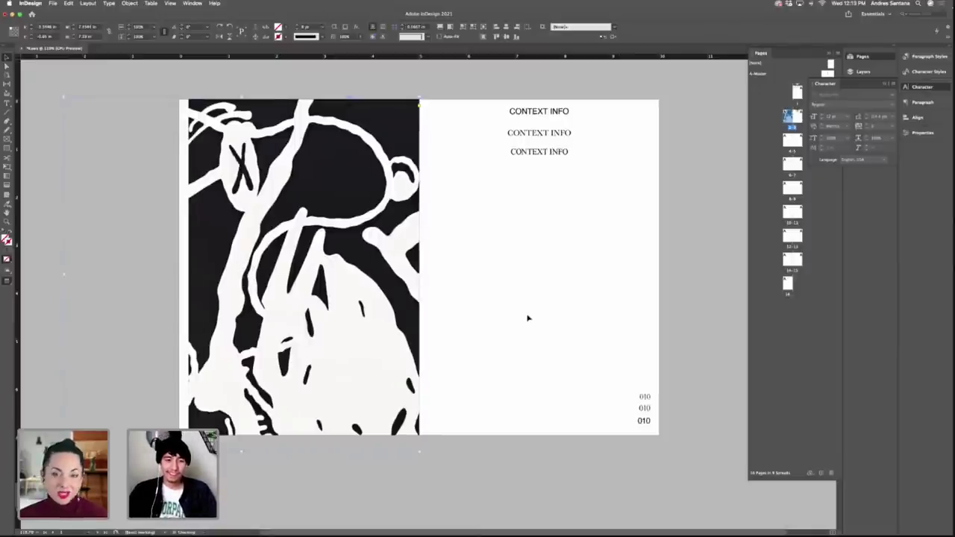
pyautogui.click(530, 316)
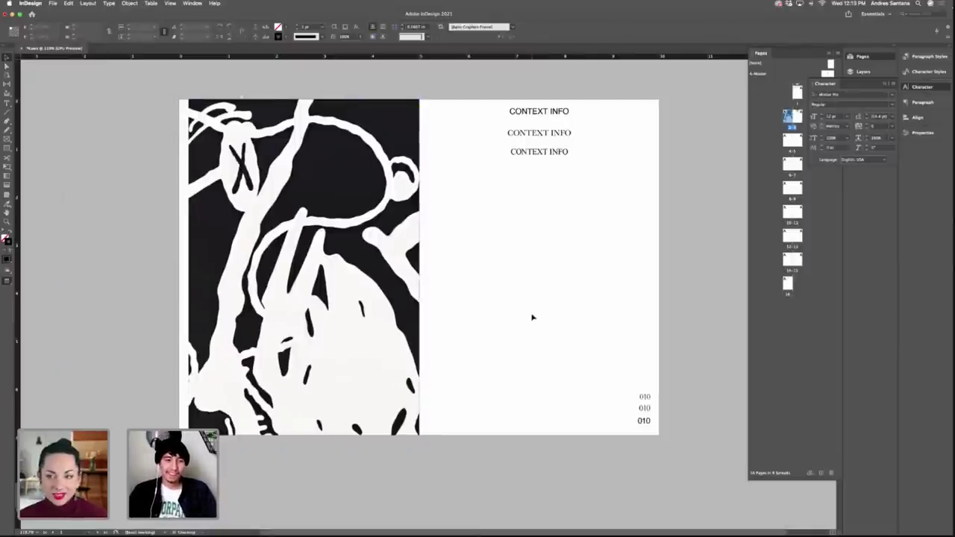
# Delete the Baskerville and Times New Roman CONTEXT INFO headers and the two upper 010 page numbers on the right page.
pyautogui.click(539, 153)
pyautogui.press('BackSpace')
pyautogui.click(540, 133)
pyautogui.press('BackSpace')
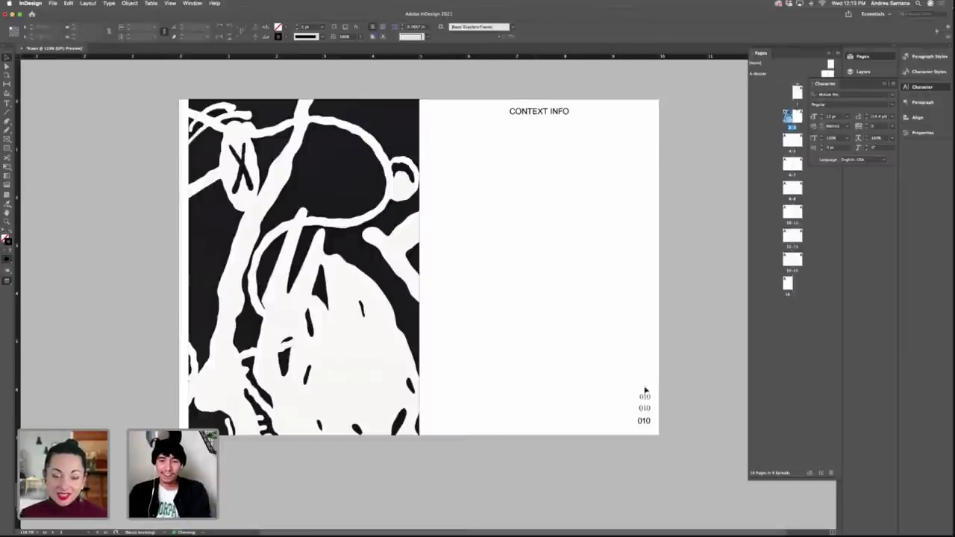
pyautogui.moveTo(634, 384); pyautogui.dragTo(654, 410)
pyautogui.press('BackSpace')
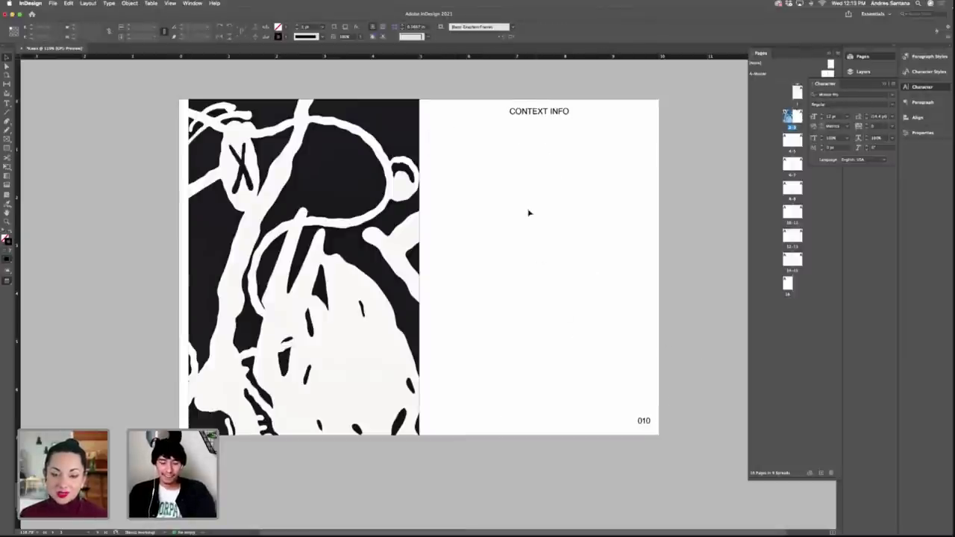
# Create a text frame about 3.1 by 5.6 in below CONTEXT INFO on the right page and fill it with placeholder text.
pyautogui.press('t')
pyautogui.moveTo(429, 149); pyautogui.dragTo(578, 418)
pyautogui.press('Escape')
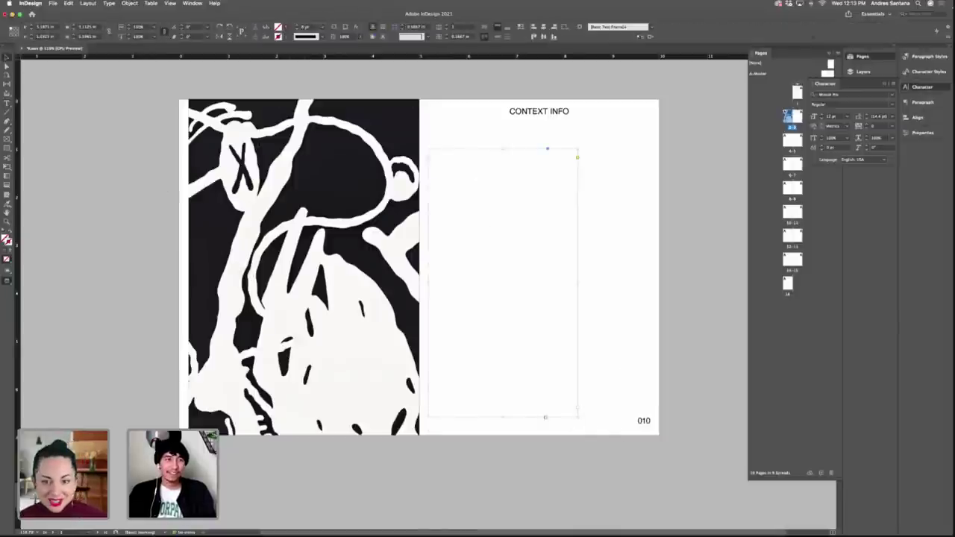
pyautogui.click(109, 3)
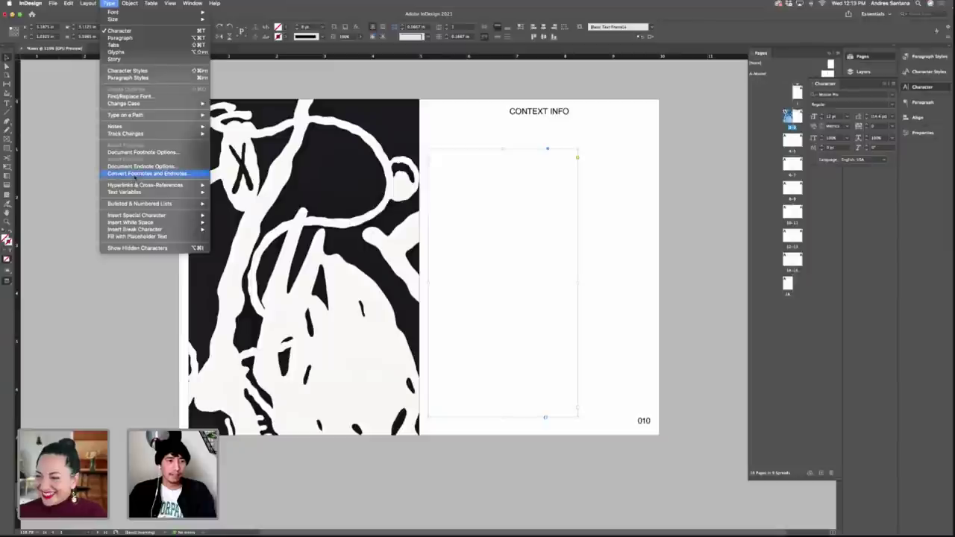
pyautogui.click(137, 236)
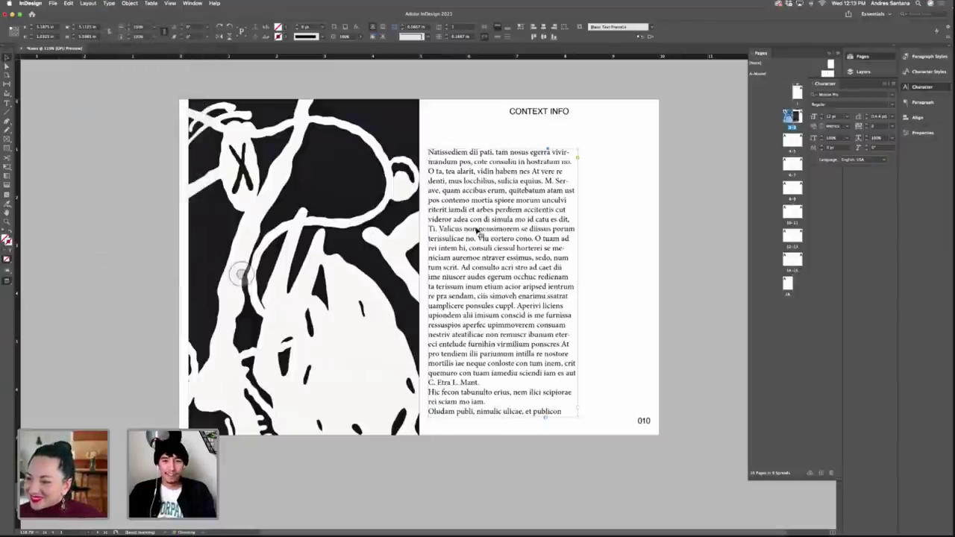
pyautogui.click(629, 229)
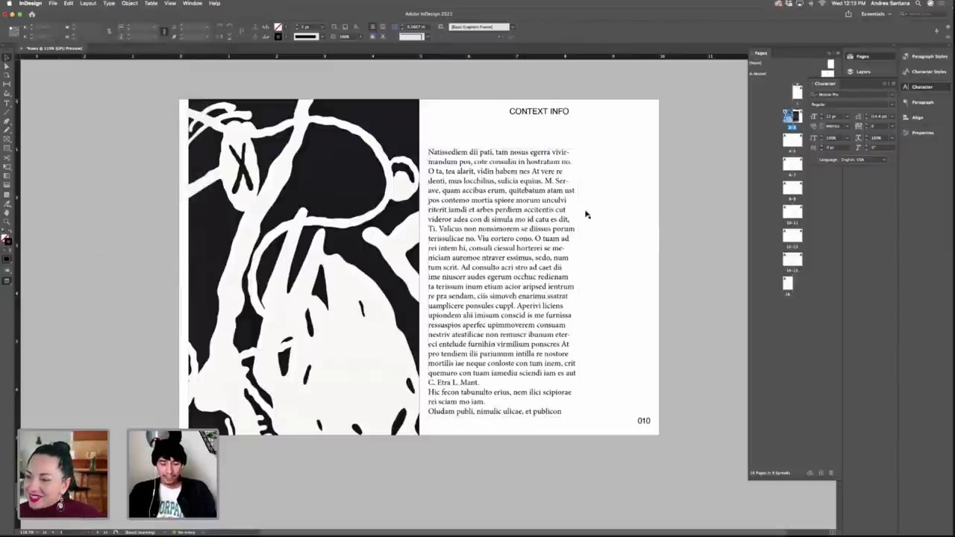
pyautogui.keyDown('alt'); pyautogui.click(602, 203); pyautogui.keyUp('alt')
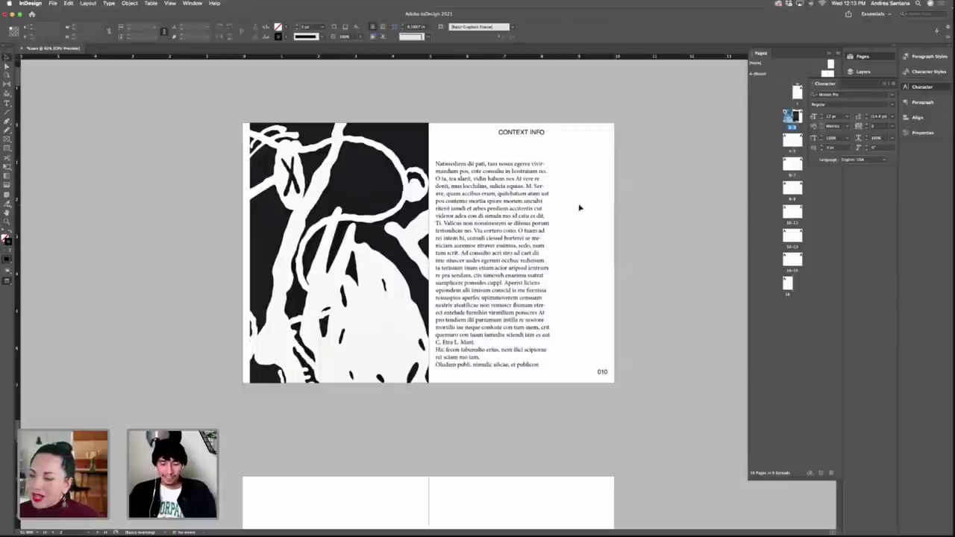
pyautogui.scroll(4, 579, 208)
pyautogui.scroll(-2, 579, 208)
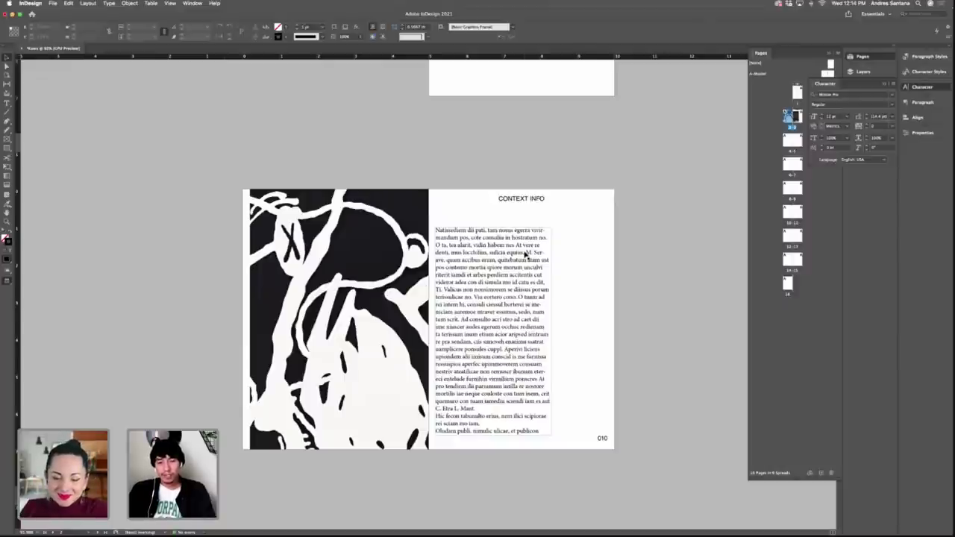
# Narrow the body text frame on the right page to about 2.8 in and raise its upper edge to about 5.8 in tall.
pyautogui.click(524, 260)
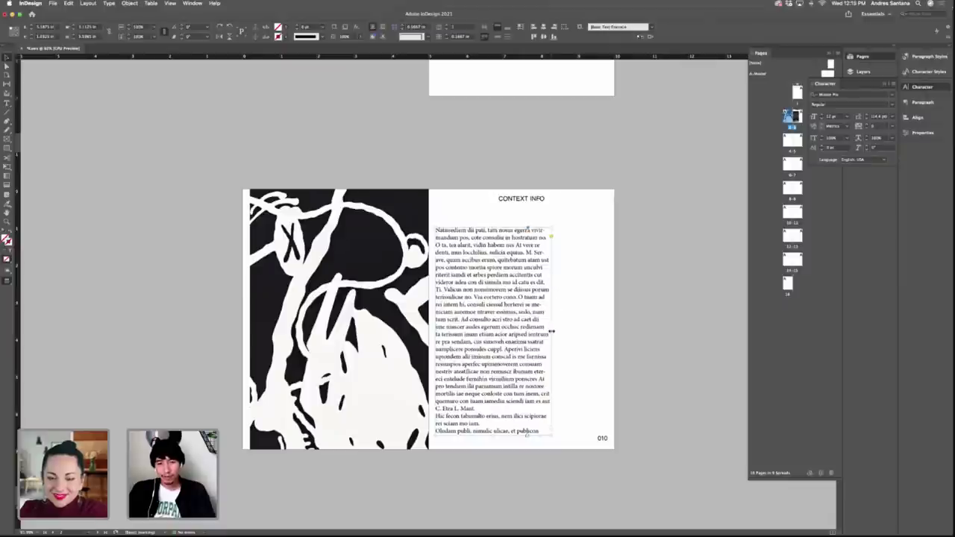
pyautogui.moveTo(551, 330); pyautogui.dragTo(540, 330)
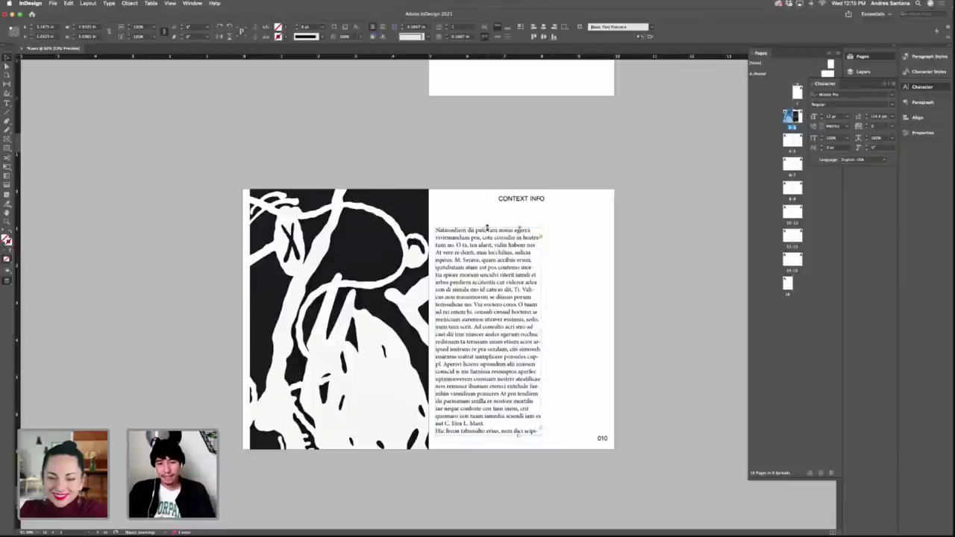
pyautogui.moveTo(487, 229); pyautogui.dragTo(488, 220)
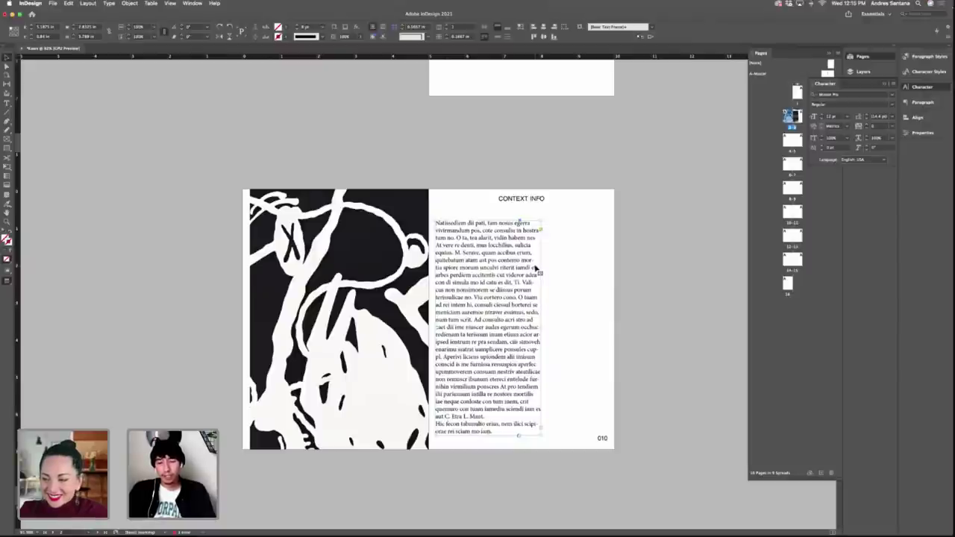
pyautogui.click(573, 303)
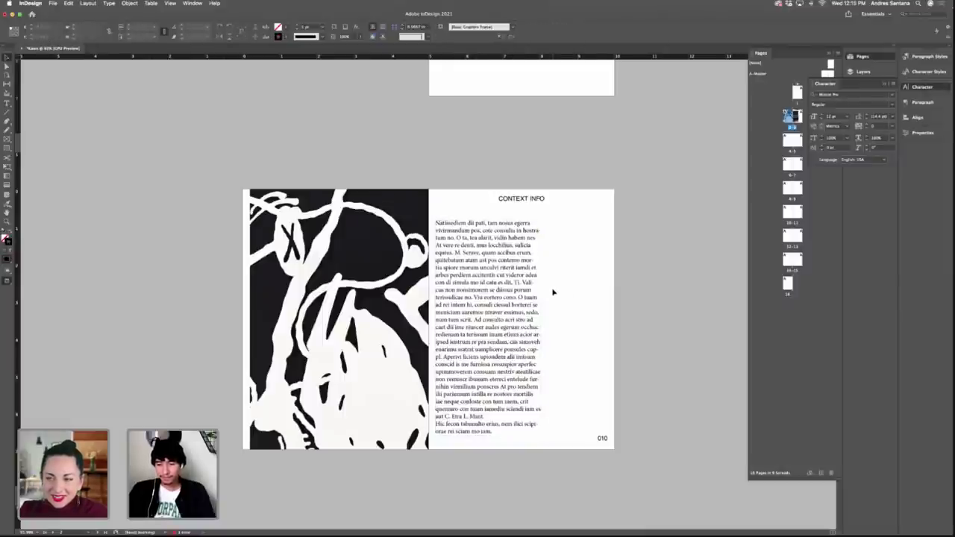
# Copy the drawing onto the right page of the next spread and extend its frame past the outer page edge.
pyautogui.scroll(-8, 554, 296)
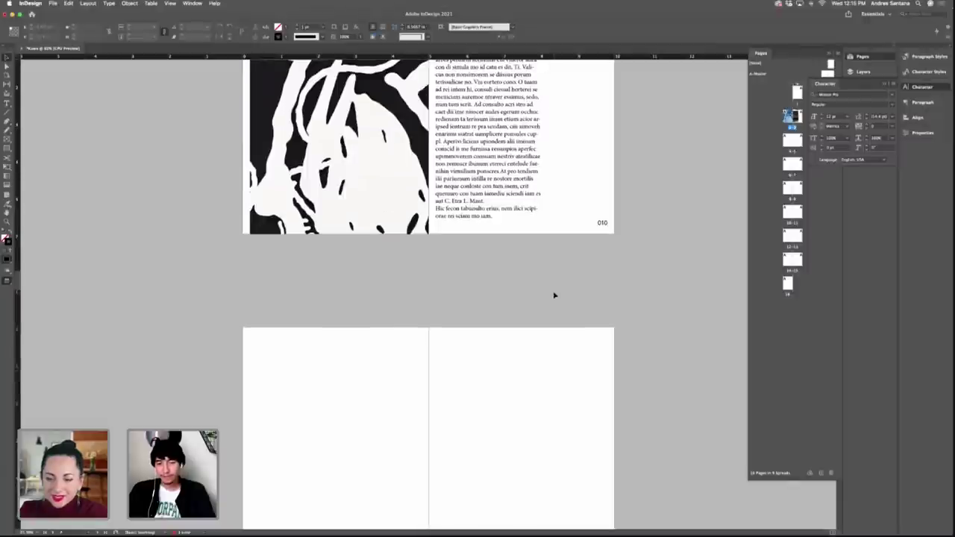
pyautogui.moveTo(405, 221); pyautogui.dragTo(379, 501)
pyautogui.scroll(-4, 464, 410)
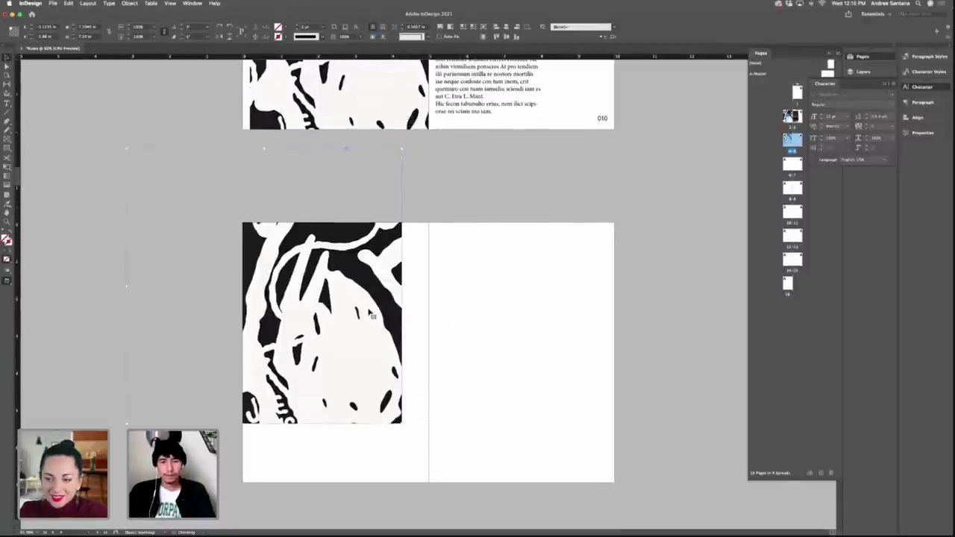
pyautogui.moveTo(371, 315); pyautogui.dragTo(565, 380)
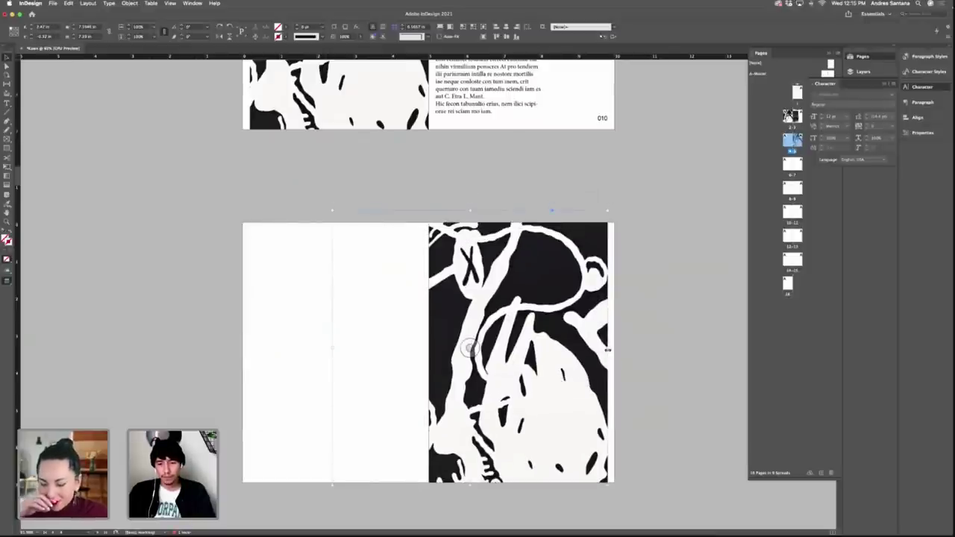
pyautogui.moveTo(608, 350)
pyautogui.mouseDown()
pyautogui.moveTo(623, 348)
pyautogui.moveTo(618, 357)
pyautogui.mouseUp()
pyautogui.click(229, 319)
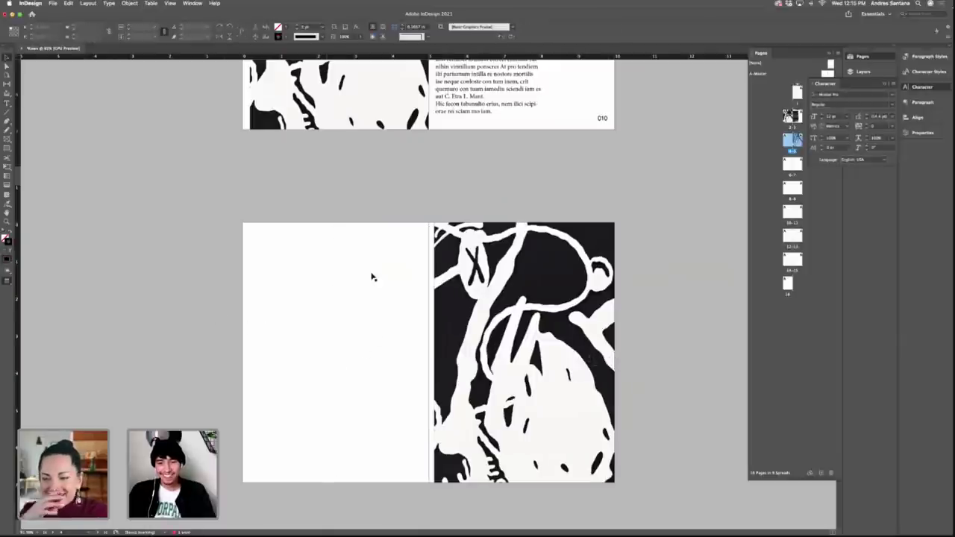
# Show the layout guides and place a left-aligned copy of the 010 page number in the lower outer corner of the second spread's left page.
pyautogui.scroll(2, 597, 206)
pyautogui.scroll(5, 596, 210)
pyautogui.click(602, 357)
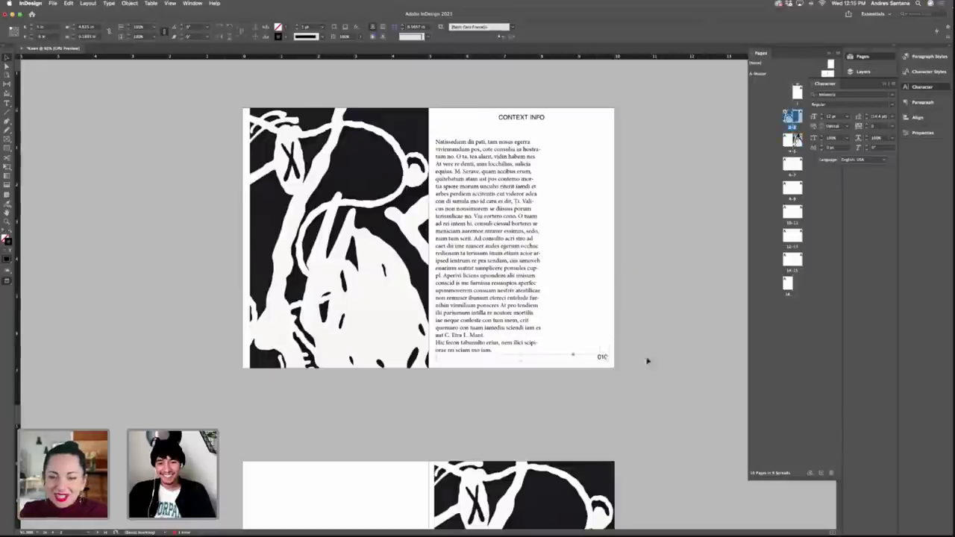
pyautogui.scroll(-7, 594, 331)
pyautogui.click(390, 269)
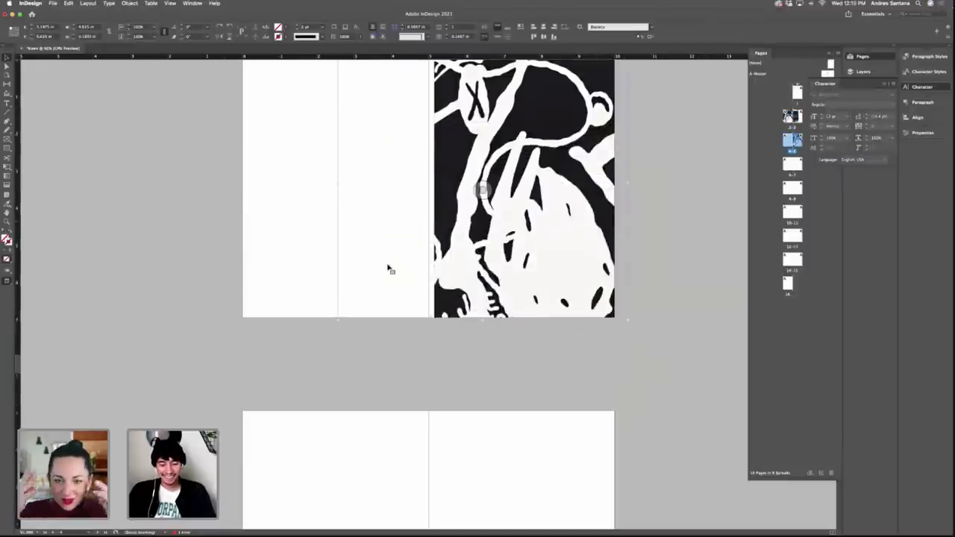
pyautogui.press('w')
pyautogui.click(386, 284)
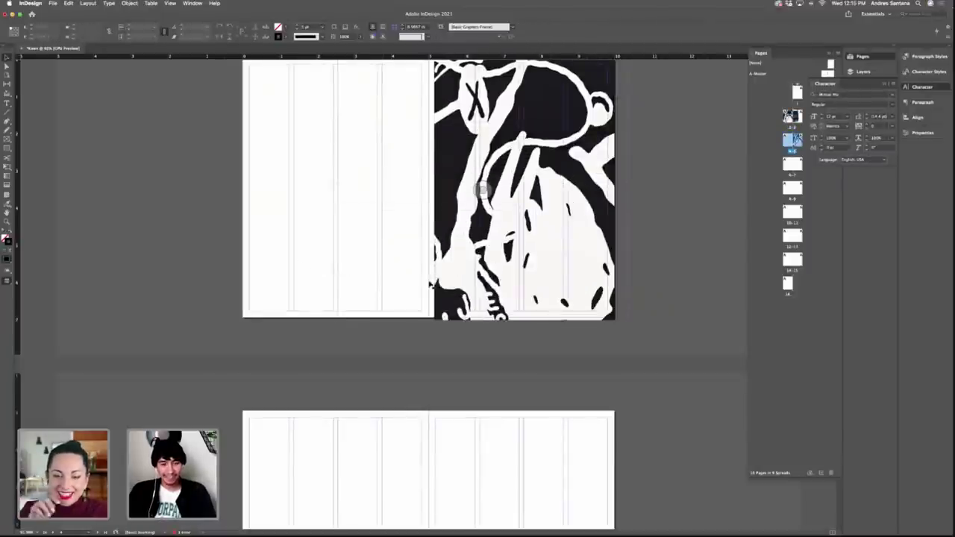
pyautogui.press('super+v')
pyautogui.press('super+shift+l')
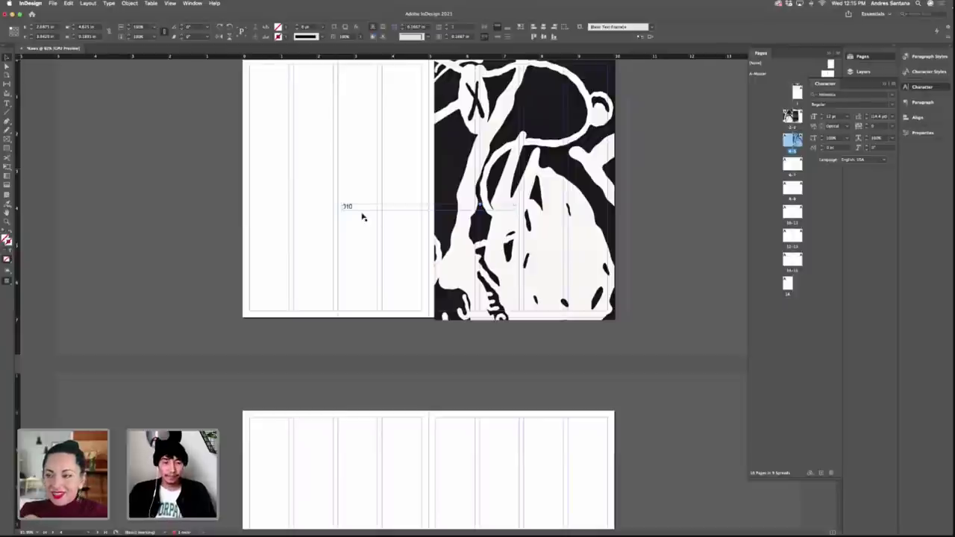
pyautogui.moveTo(353, 209); pyautogui.dragTo(265, 309)
pyautogui.click(368, 228)
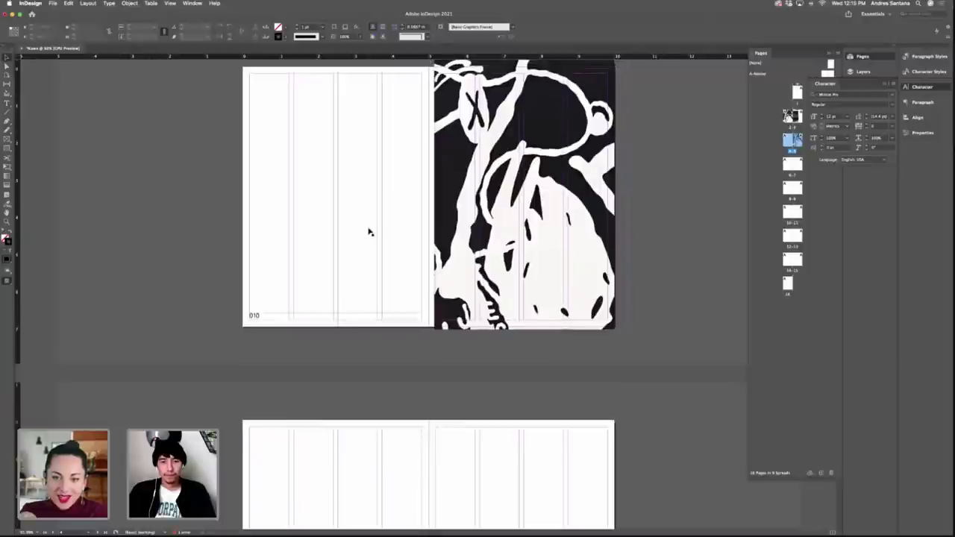
# Copy the body text frame from the first spread onto the second spread's left page, aligned to its outer margin above the page number.
pyautogui.scroll(-10, 368, 230)
pyautogui.scroll(3, 368, 232)
pyautogui.scroll(-1, 370, 232)
pyautogui.click(532, 322)
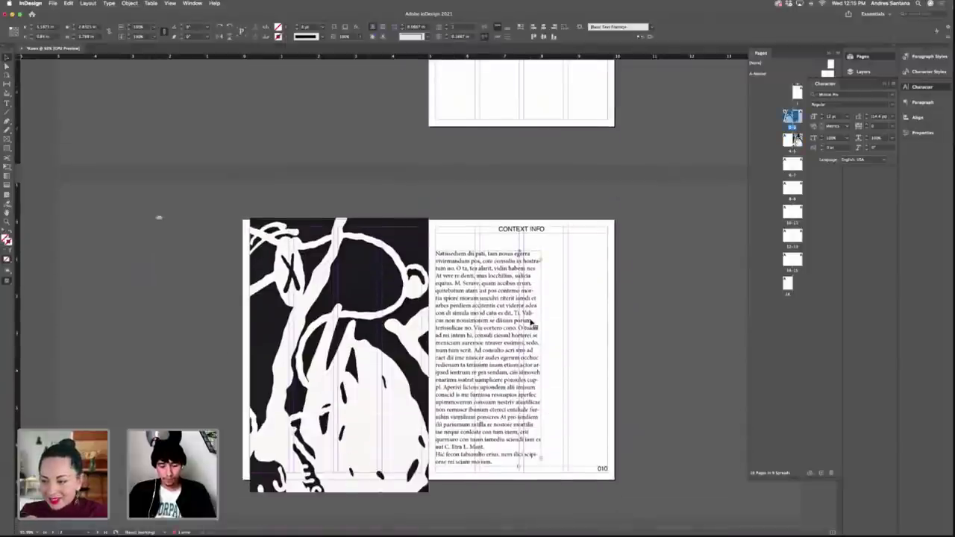
pyautogui.scroll(-12, 532, 323)
pyautogui.click(382, 243)
pyautogui.press('super+v')
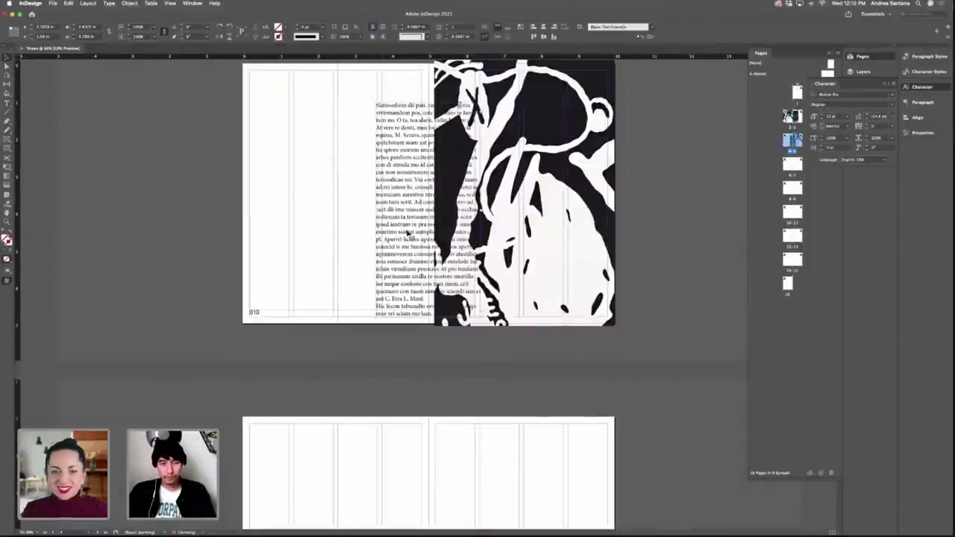
pyautogui.moveTo(408, 232); pyautogui.dragTo(277, 208)
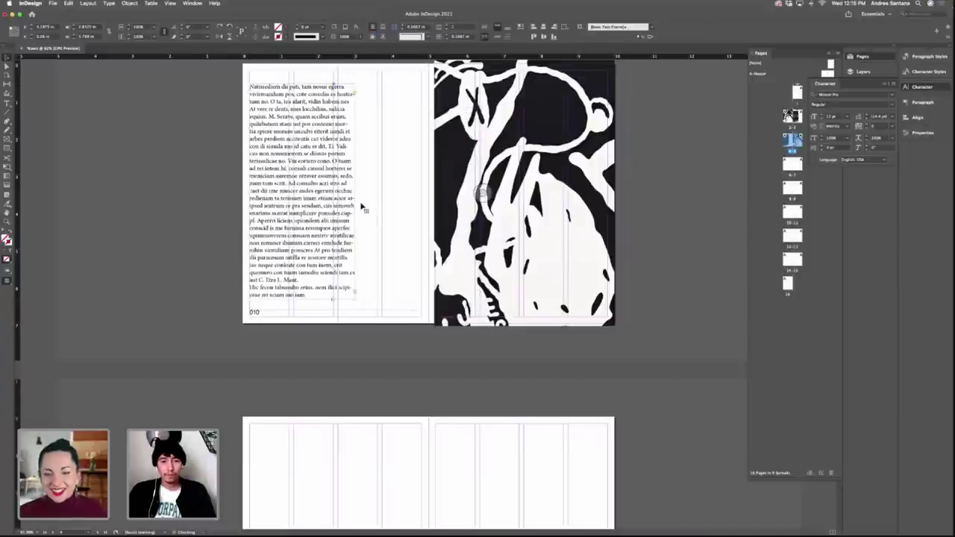
pyautogui.scroll(5, 368, 209)
pyautogui.click(733, 232)
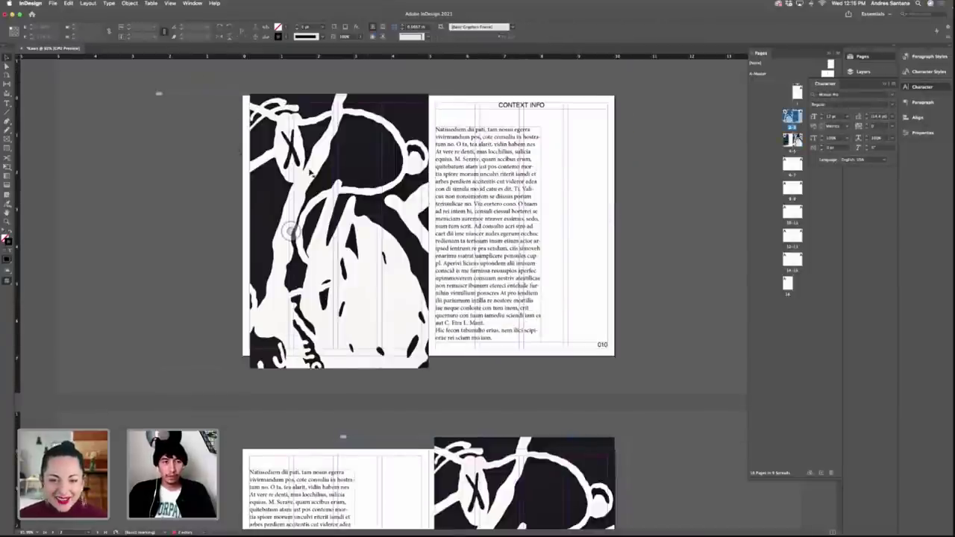
# Minimize InDesign, open KAWS (COPY) from the KAWS desktop folder, and copy the paragraph under Artworks.
pyautogui.click(459, 211)
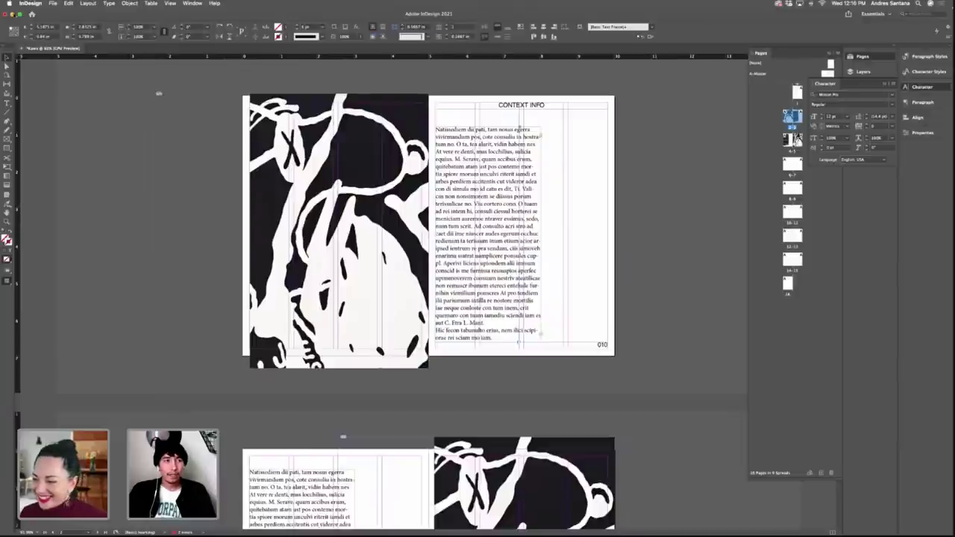
pyautogui.press('super+m')
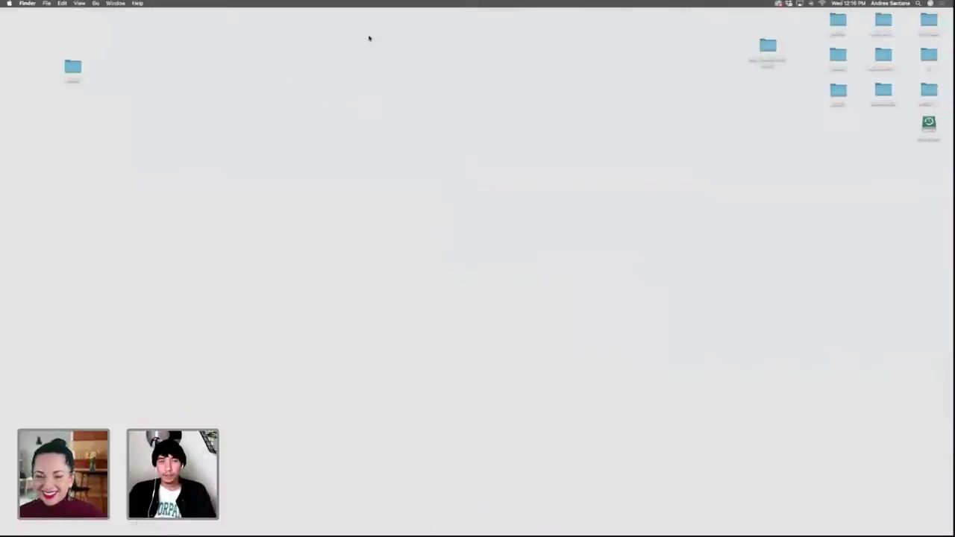
pyautogui.doubleClick(73, 66)
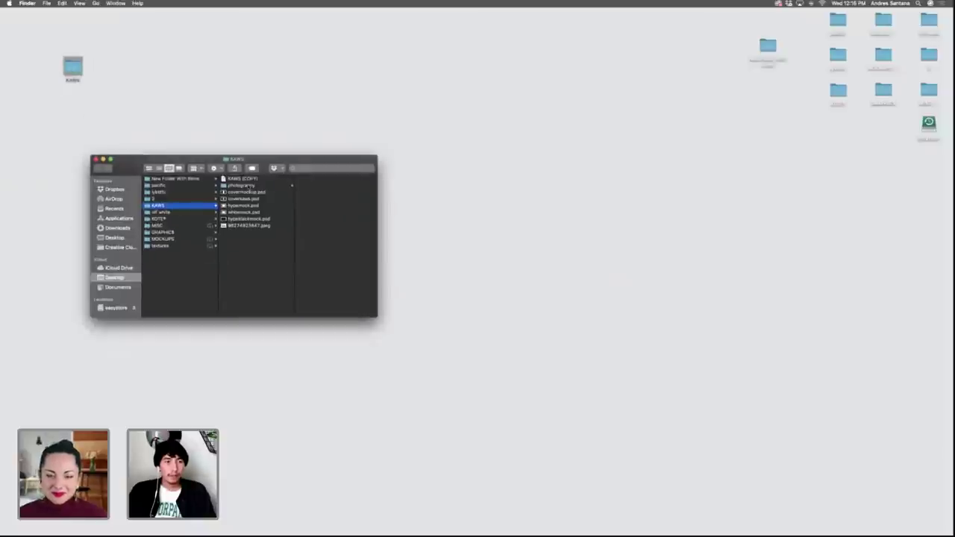
pyautogui.click(246, 185)
pyautogui.doubleClick(241, 179)
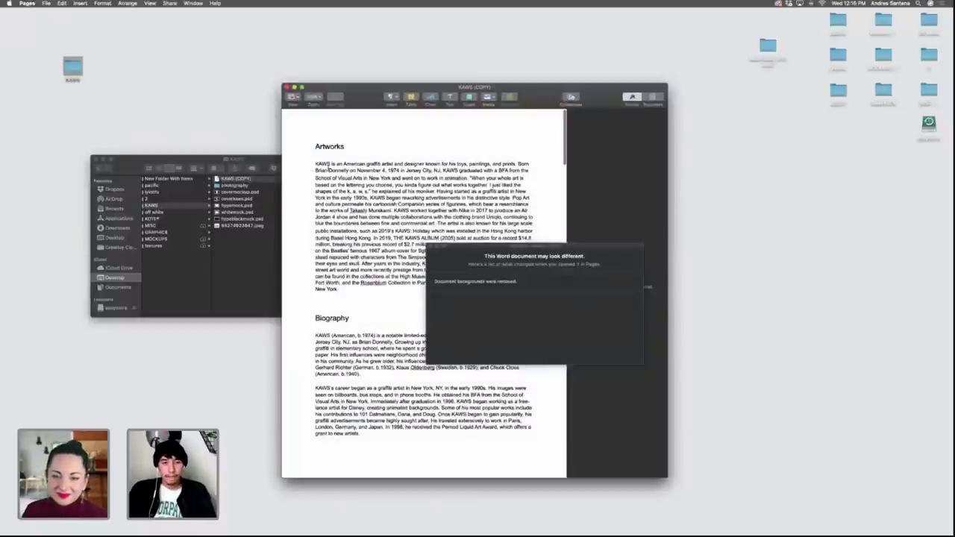
pyautogui.moveTo(315, 162); pyautogui.dragTo(403, 288)
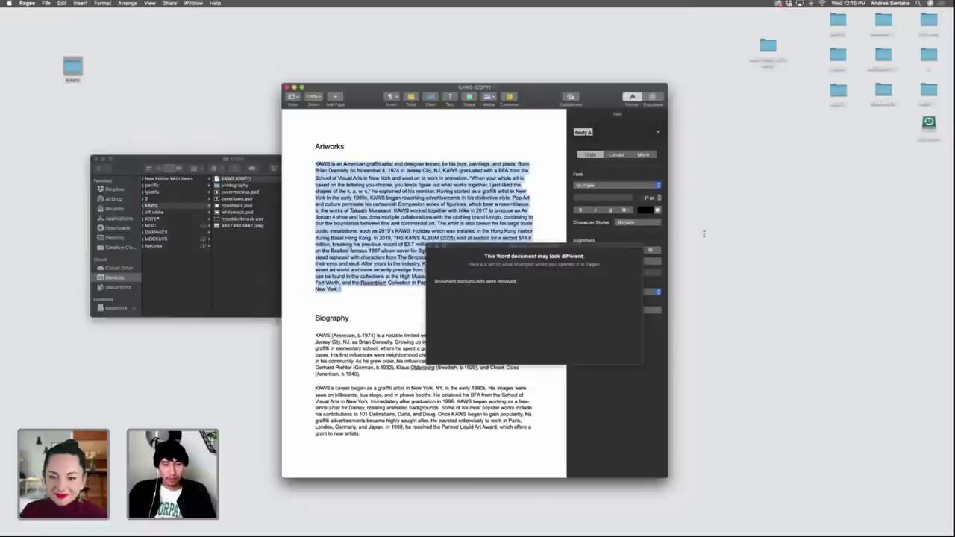
# Switch back to InDesign and replace the placeholder text on the first spread's right page with the copied Artworks paragraph.
pyautogui.click(940, 152)
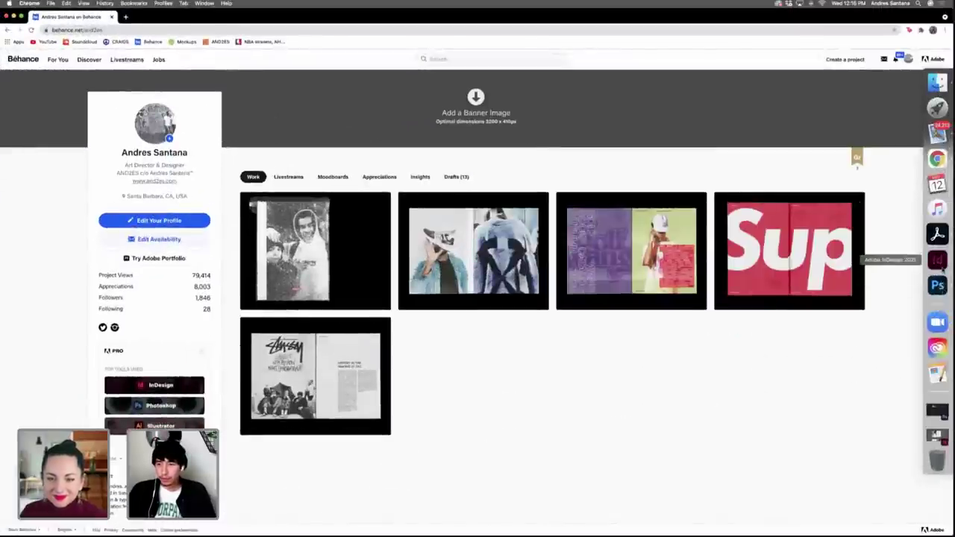
pyautogui.click(938, 261)
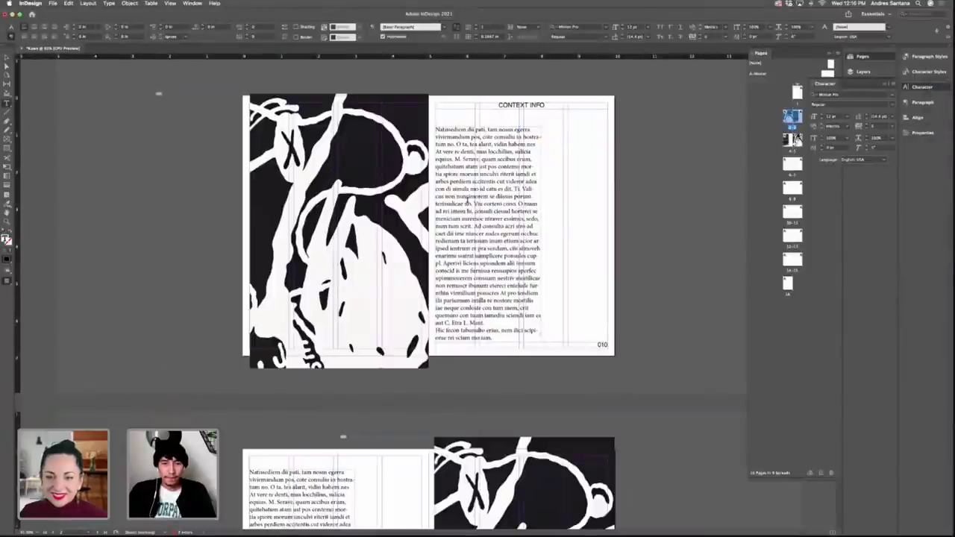
pyautogui.tripleClick(478, 204)
pyautogui.press('super+a')
pyautogui.press('super+v')
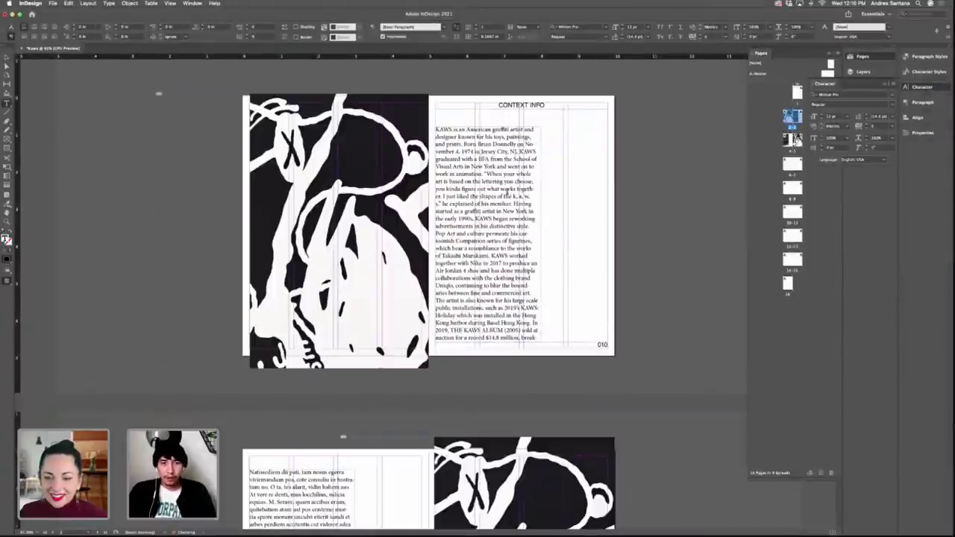
pyautogui.click(554, 188)
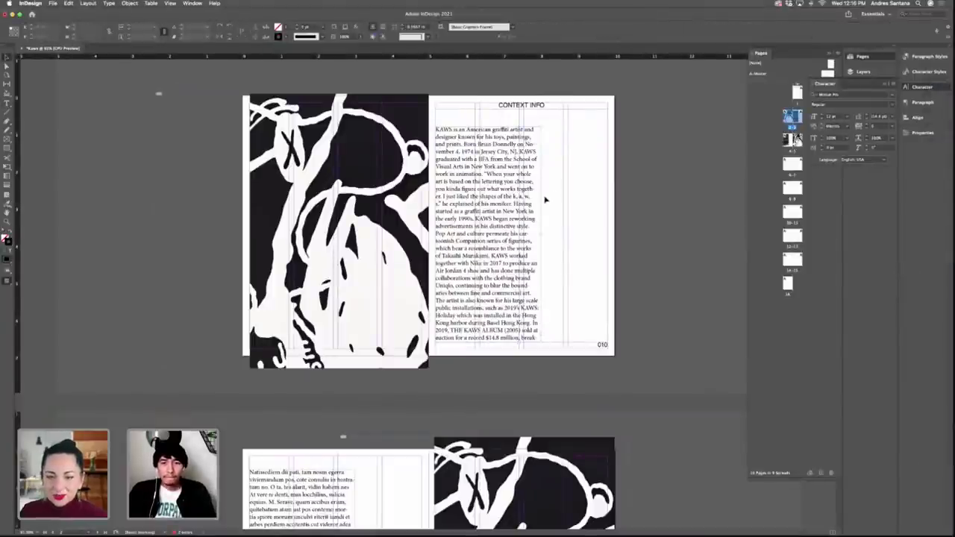
# Thread the overflowing body text from the first spread into the text frame on the second spread's left page.
pyautogui.scroll(-1, 546, 201)
pyautogui.scroll(-5, 543, 212)
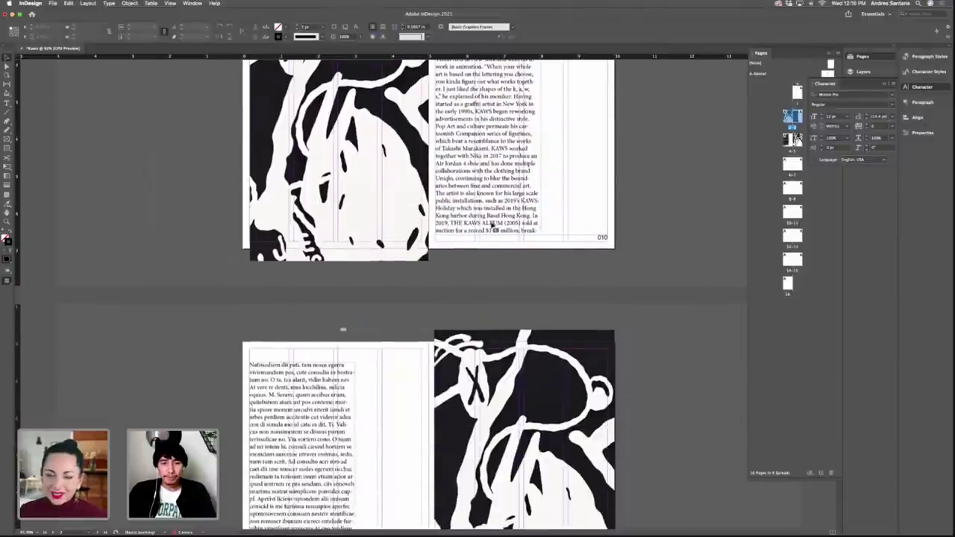
pyautogui.click(541, 232)
pyautogui.click(539, 230)
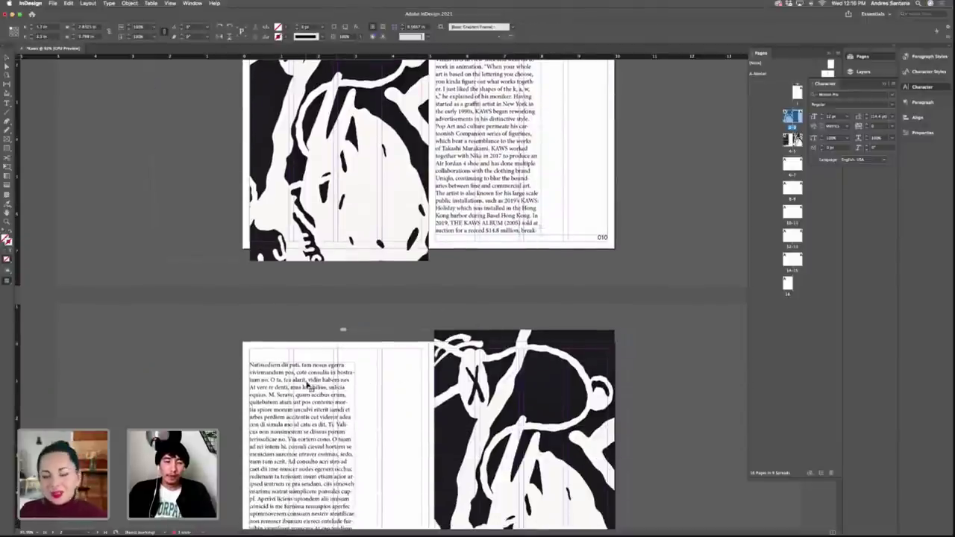
pyautogui.click(361, 377)
# Trim the pasteboard overhang of the first spread's drawing frame back to the left page's outer margin.
pyautogui.scroll(9, 391, 380)
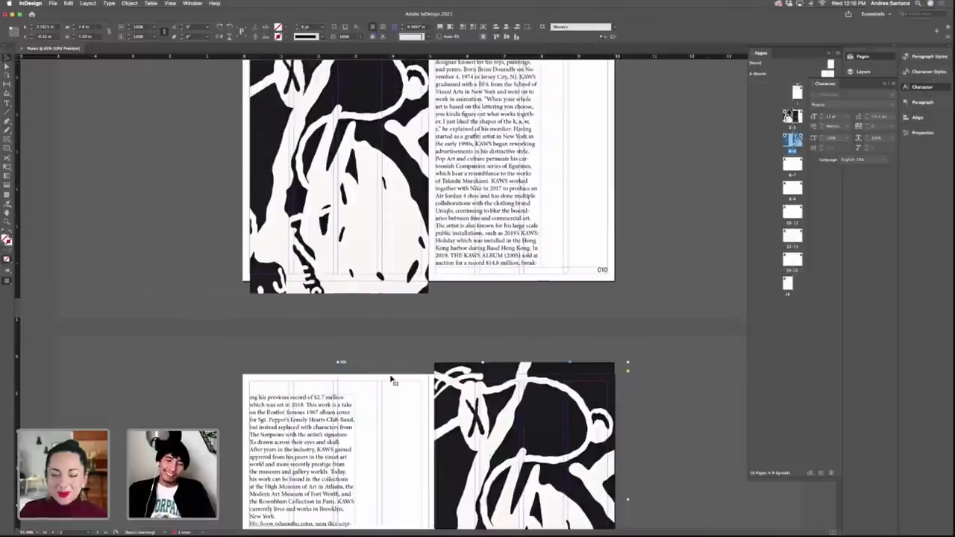
pyautogui.scroll(2, 644, 366)
pyautogui.click(615, 362)
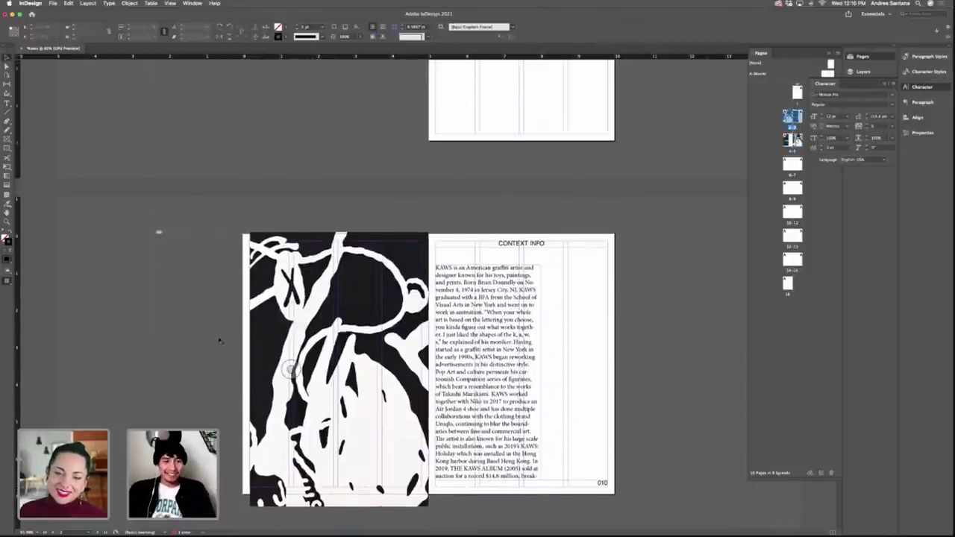
pyautogui.click(152, 368)
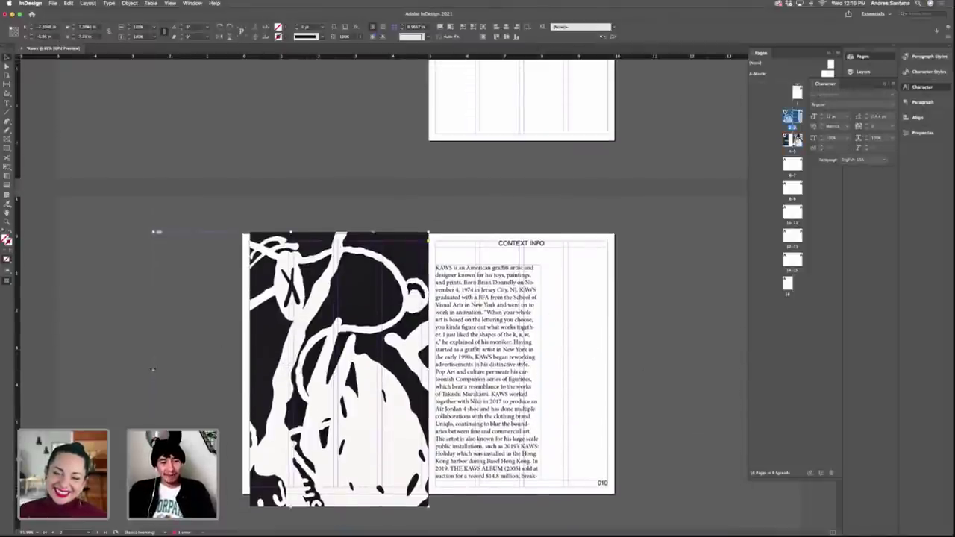
pyautogui.moveTo(152, 369); pyautogui.dragTo(247, 363)
pyautogui.click(233, 365)
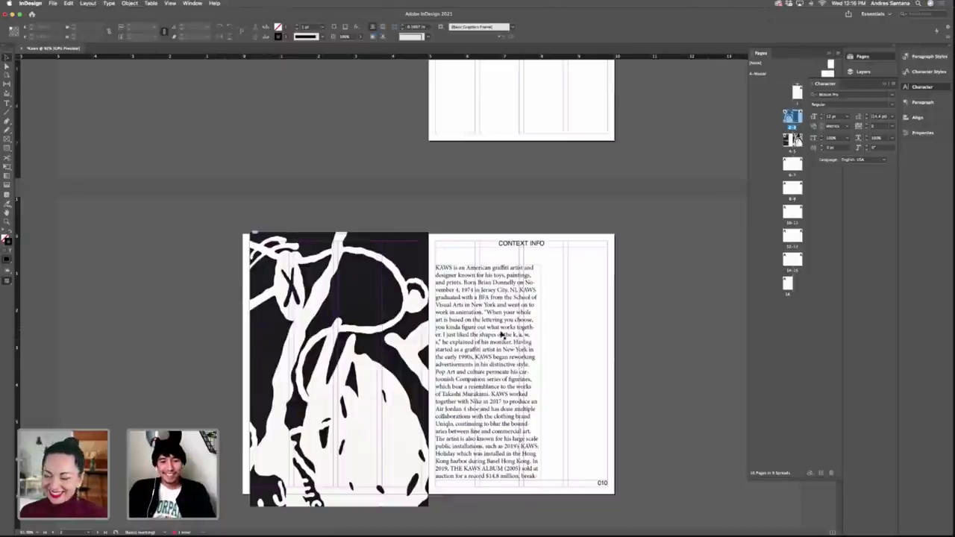
# Trim the second spread's drawing frame back to the spine so it no longer extends onto the left page.
pyautogui.click(503, 337)
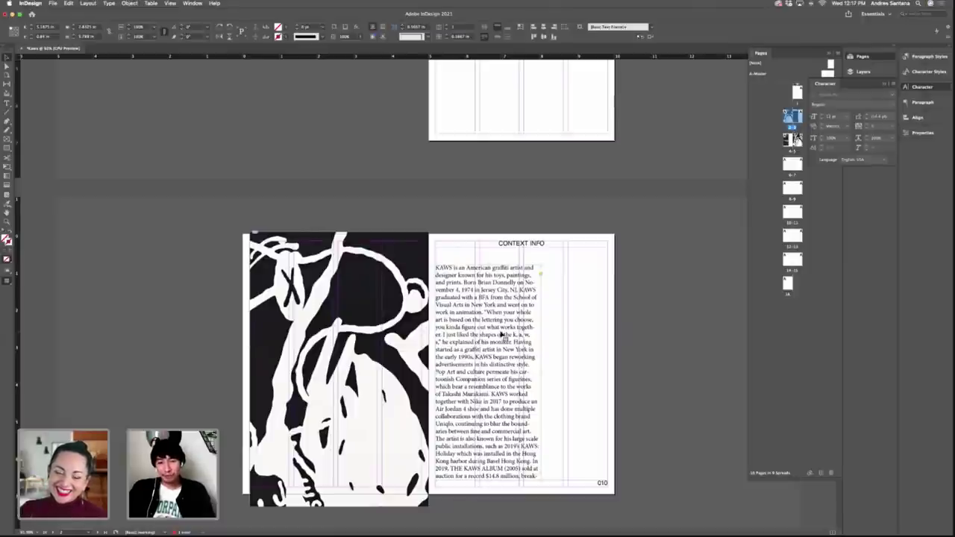
pyautogui.scroll(3, 520, 306)
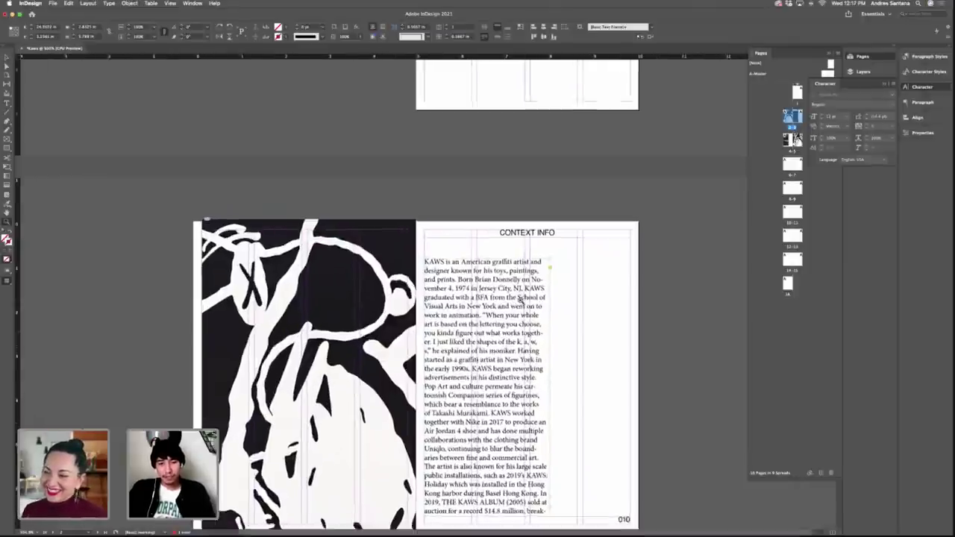
pyautogui.scroll(-3, 518, 302)
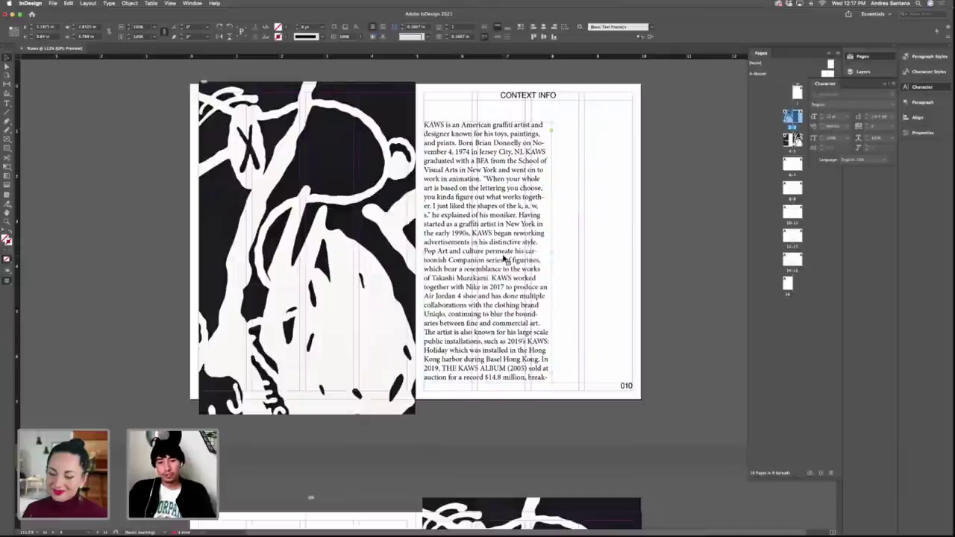
pyautogui.scroll(-5, 504, 259)
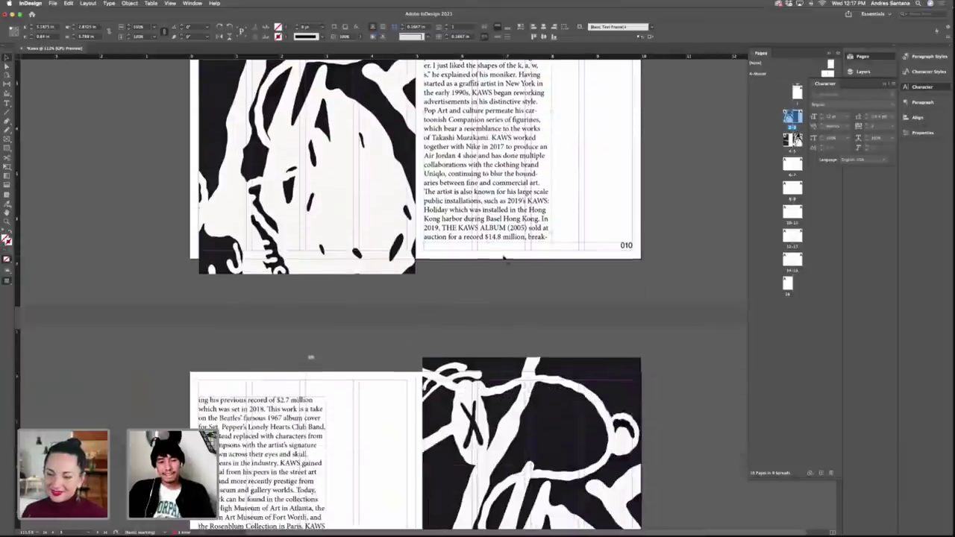
pyautogui.press('z')
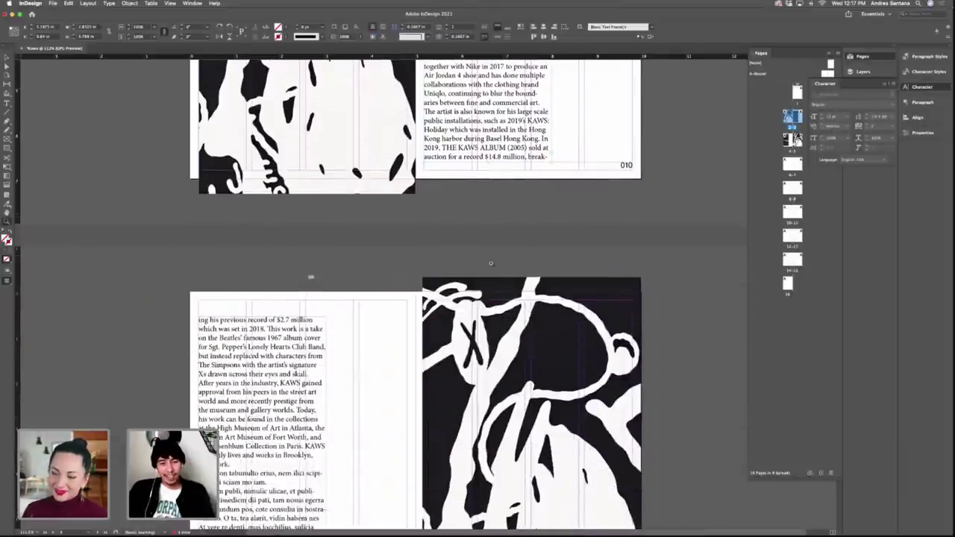
pyautogui.scroll(-2, 474, 299)
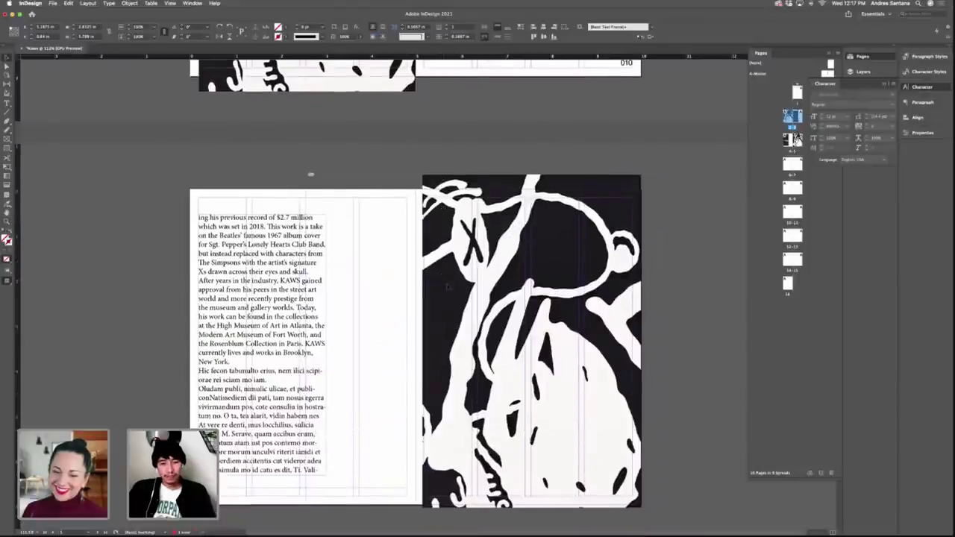
pyautogui.click(448, 288)
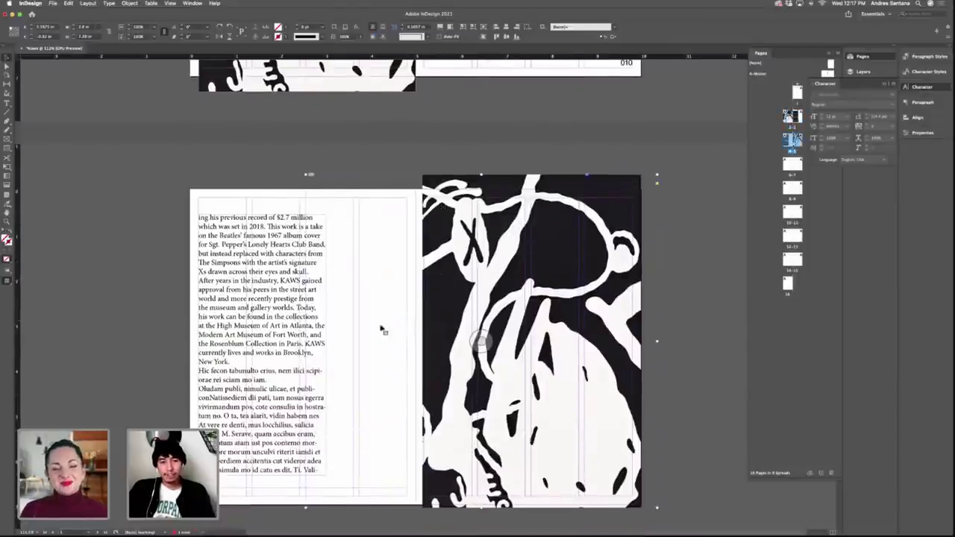
pyautogui.moveTo(321, 344); pyautogui.dragTo(416, 342)
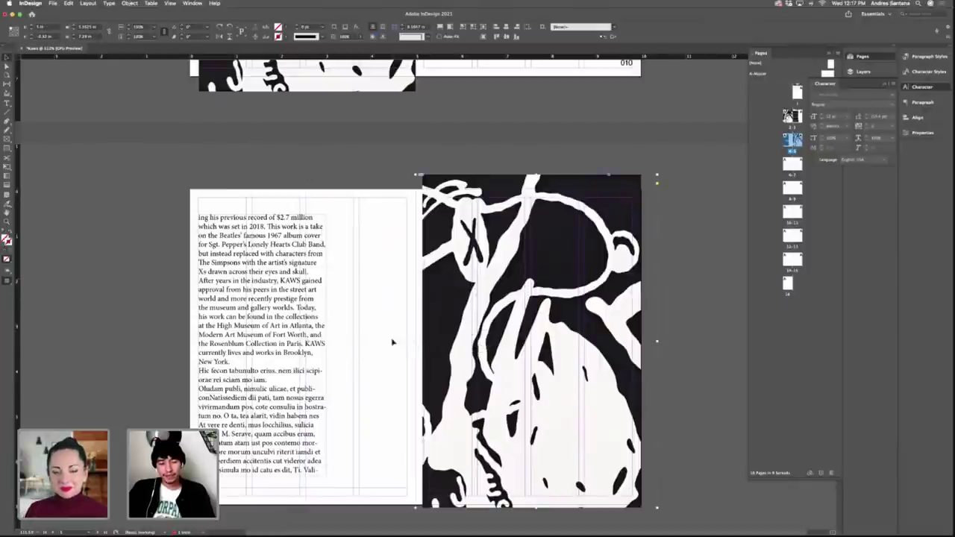
pyautogui.click(392, 342)
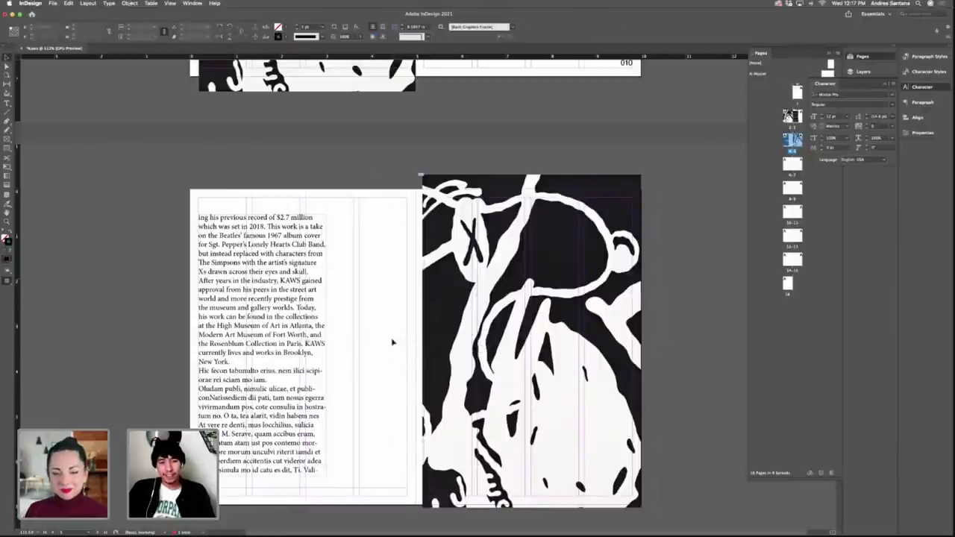
pyautogui.click(434, 348)
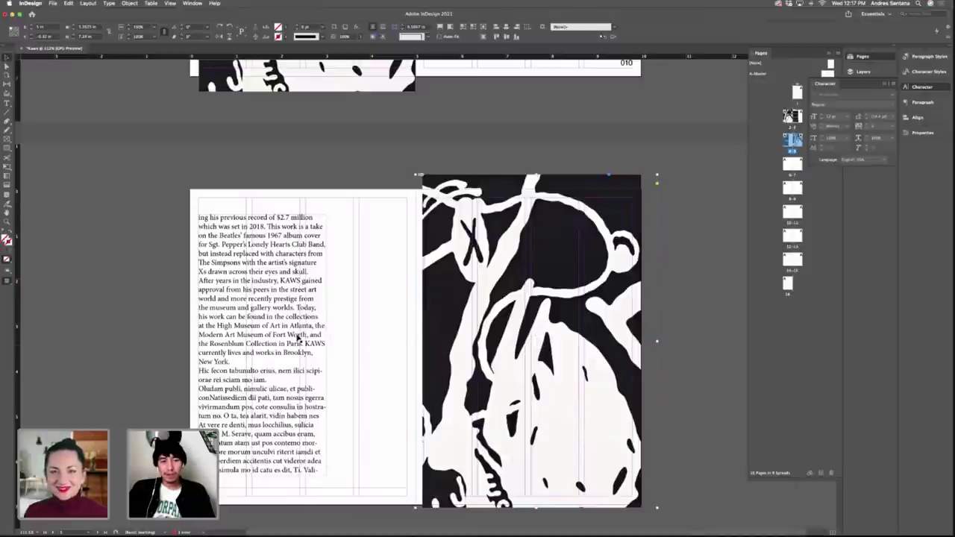
# Copy the CONTEXT INFO header to the top margin of the second spread's left page and left-align it.
pyautogui.scroll(-10, 361, 341)
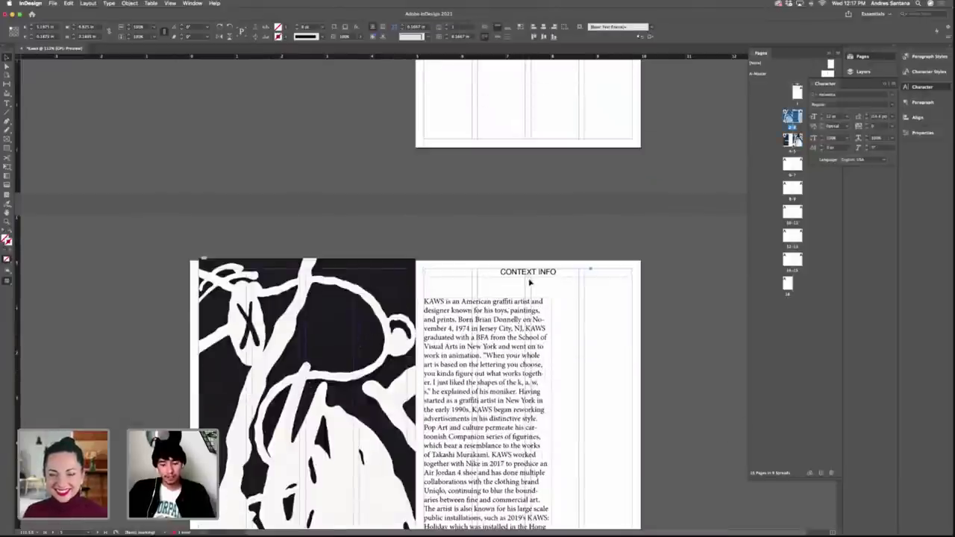
pyautogui.click(528, 281)
pyautogui.scroll(-5, 520, 301)
pyautogui.scroll(-9, 521, 301)
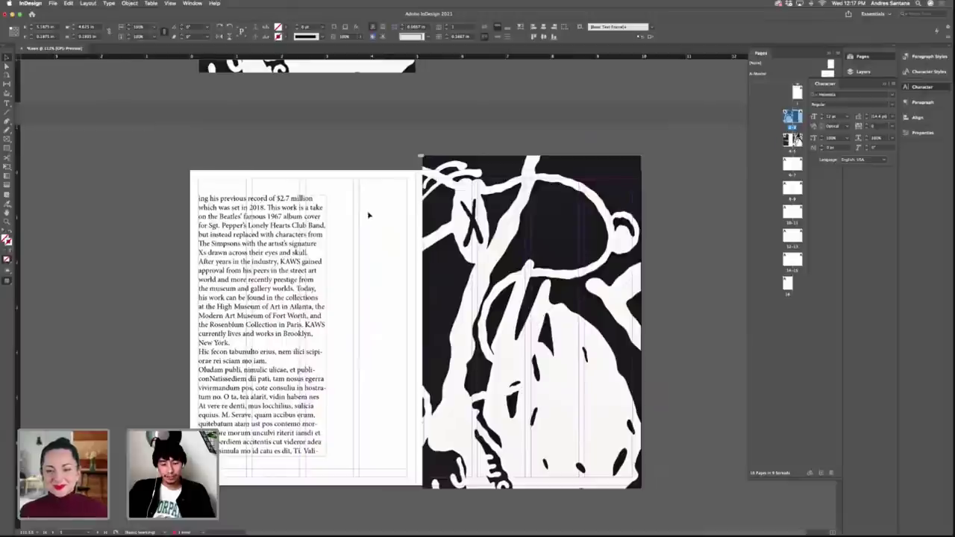
pyautogui.click(366, 215)
pyautogui.press('super+v')
pyautogui.moveTo(409, 330); pyautogui.dragTo(300, 190)
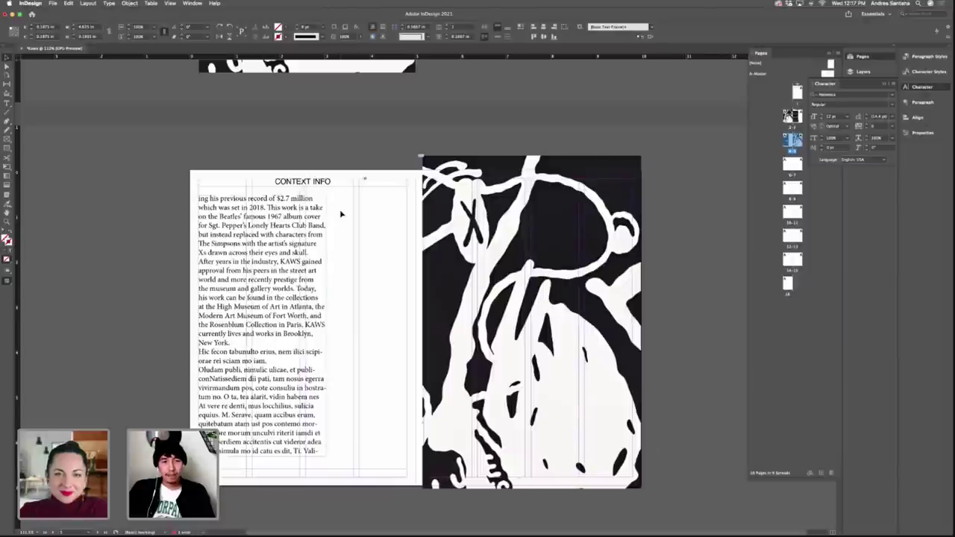
pyautogui.press('super+shift+l')
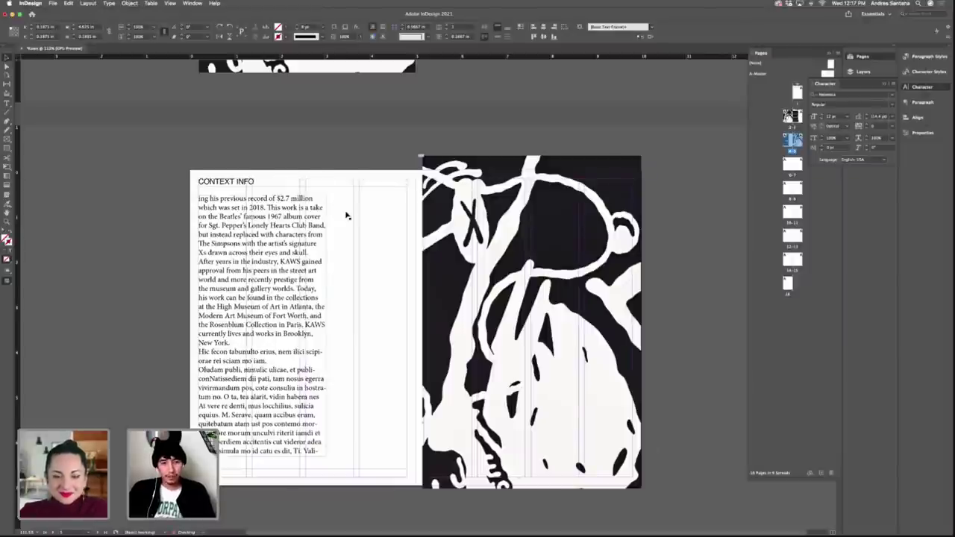
pyautogui.click(345, 216)
# Set the body text visible on the second spread's left page to Helvetica.
pyautogui.click(254, 267)
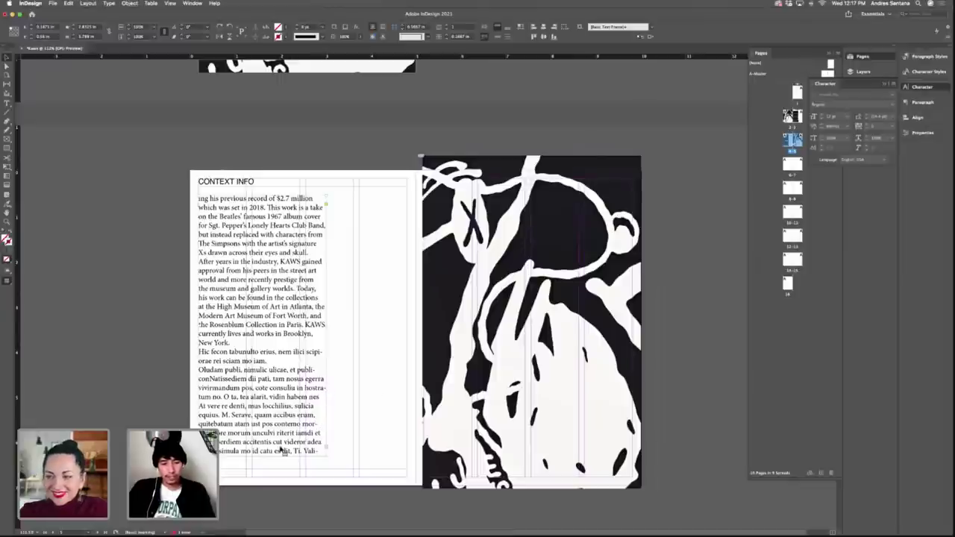
pyautogui.press('super+space')
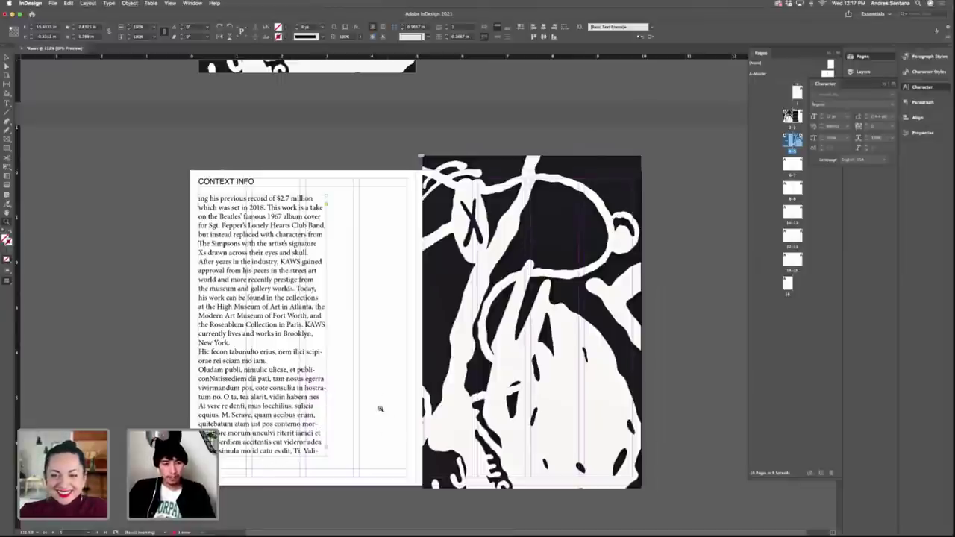
pyautogui.moveTo(381, 410); pyautogui.dragTo(328, 411)
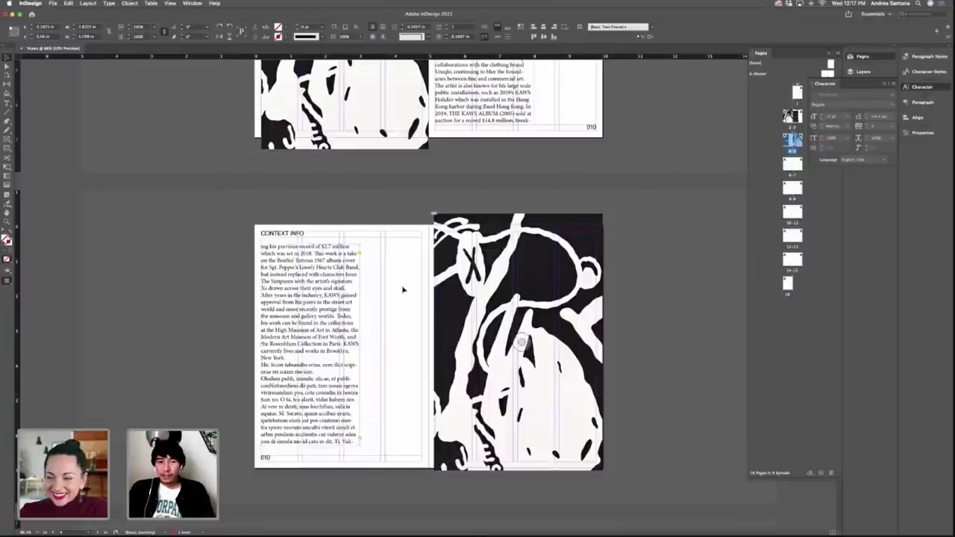
pyautogui.doubleClick(356, 287)
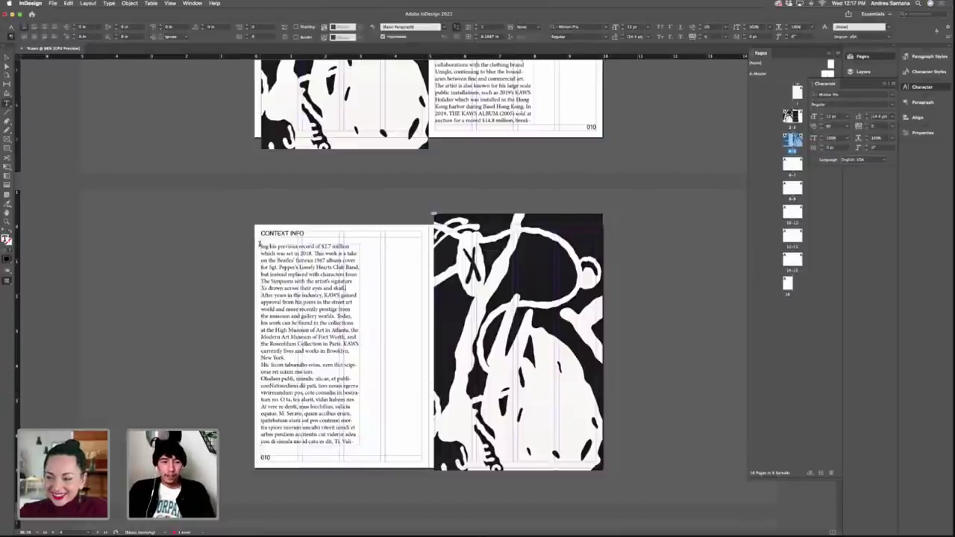
pyautogui.moveTo(260, 246); pyautogui.dragTo(426, 447)
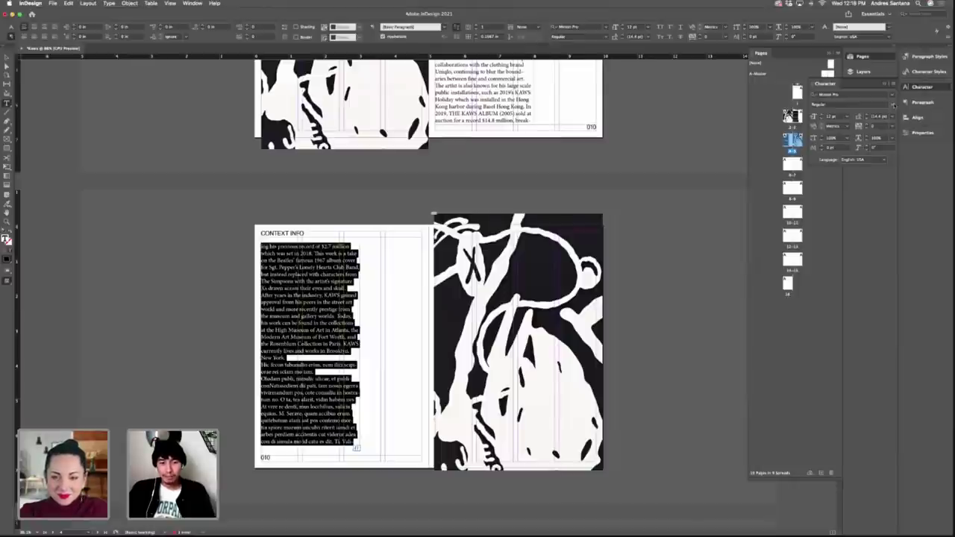
pyautogui.click(893, 94)
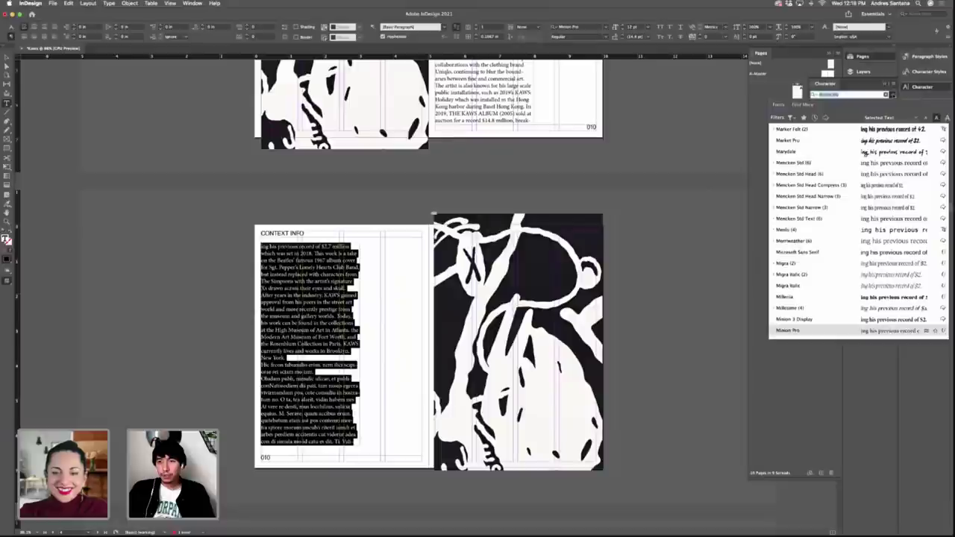
pyautogui.scroll(5, 858, 157)
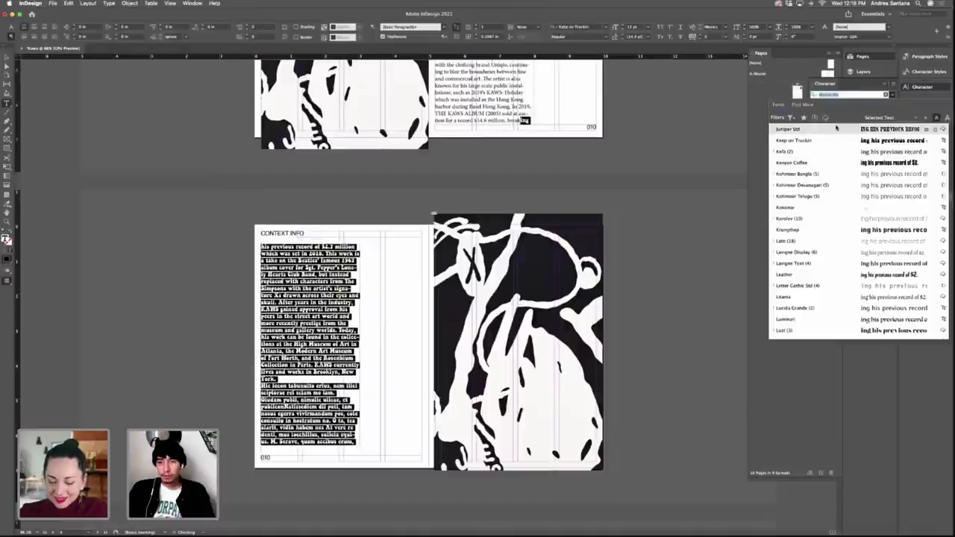
pyautogui.scroll(6, 838, 130)
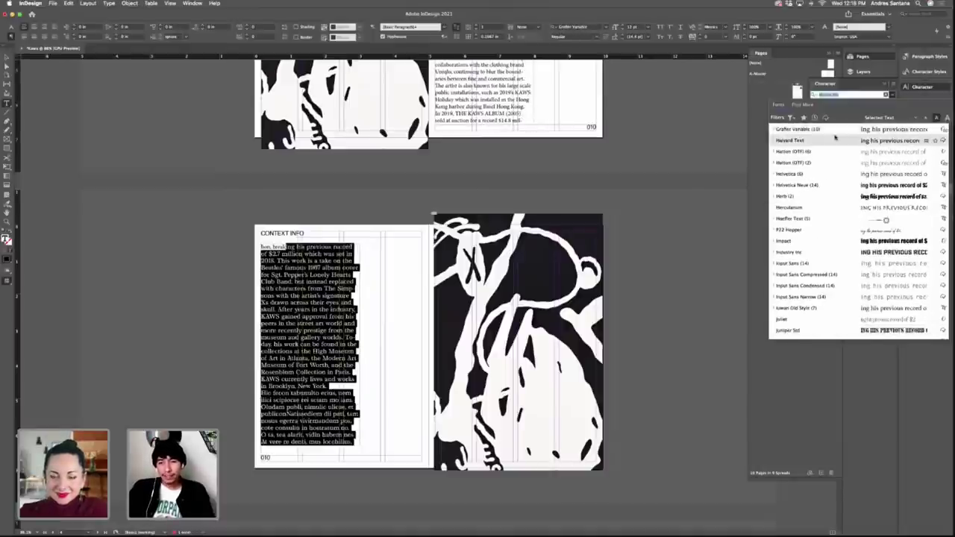
pyautogui.scroll(15, 832, 138)
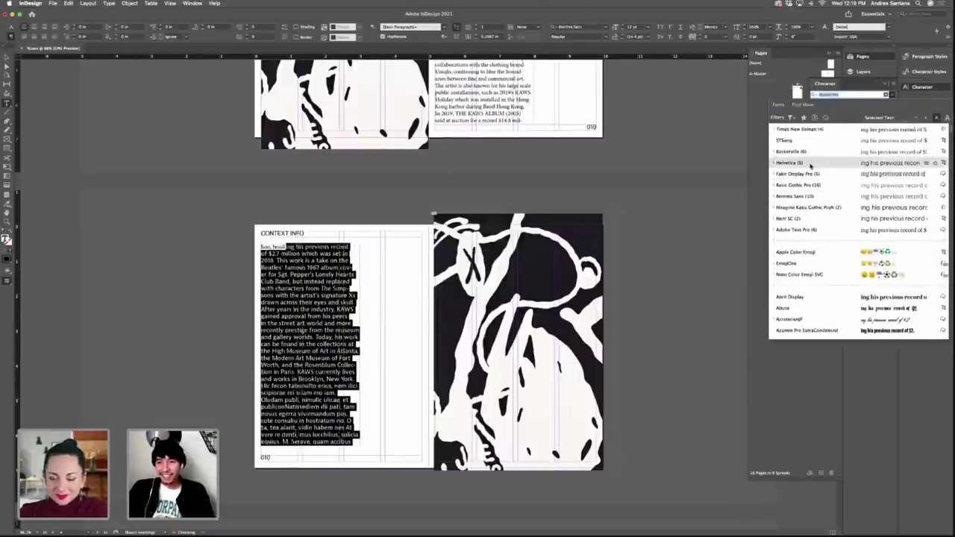
pyautogui.click(811, 164)
pyautogui.click(299, 273)
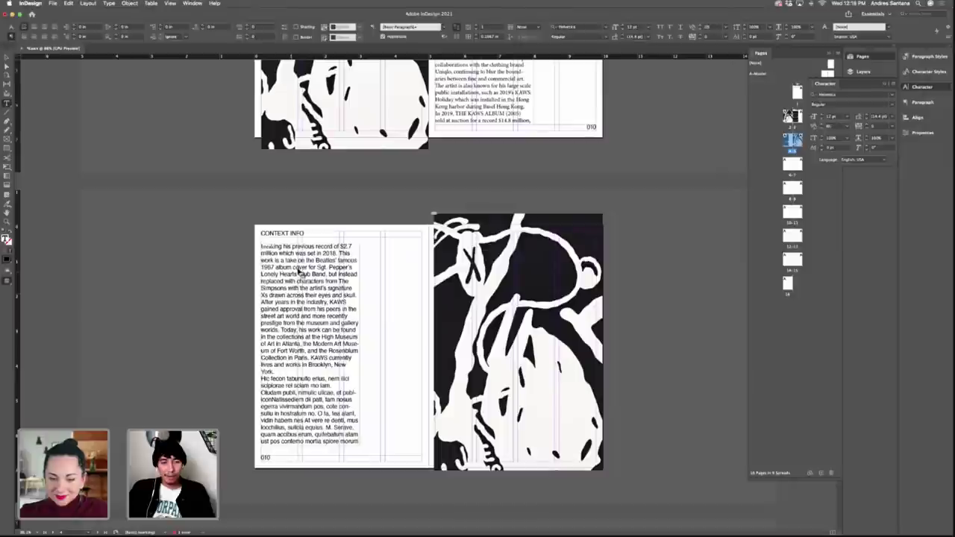
pyautogui.press('Escape')
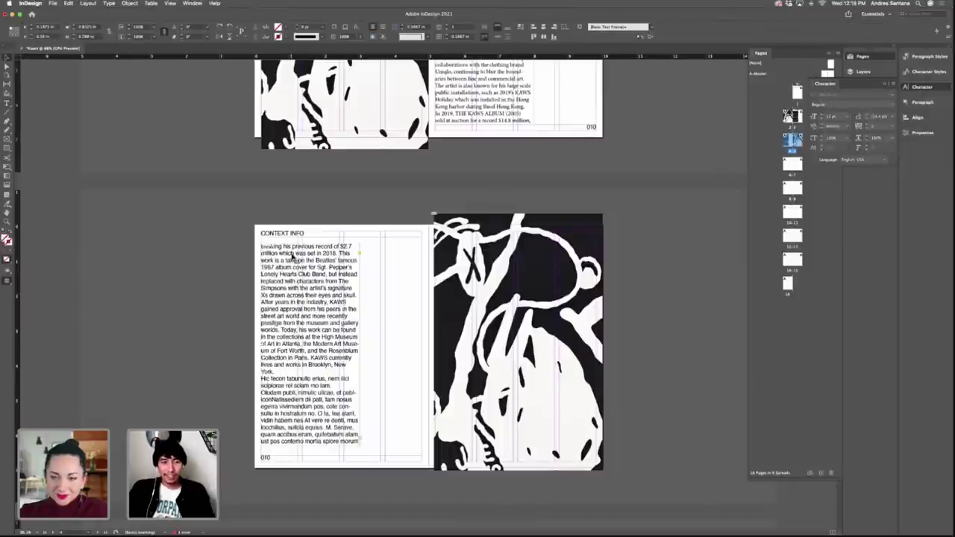
# Delete the KAWS biography passage above the placeholder text on the second spread's left page.
pyautogui.doubleClick(299, 333)
pyautogui.moveTo(287, 377); pyautogui.dragTo(261, 247)
pyautogui.moveTo(289, 372); pyautogui.dragTo(261, 246)
pyautogui.press('BackSpace')
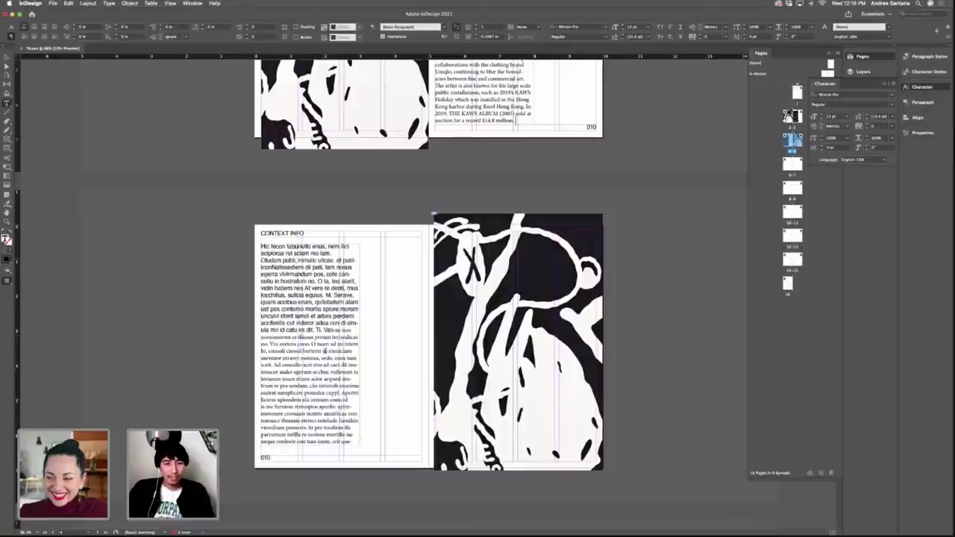
pyautogui.press('super+a')
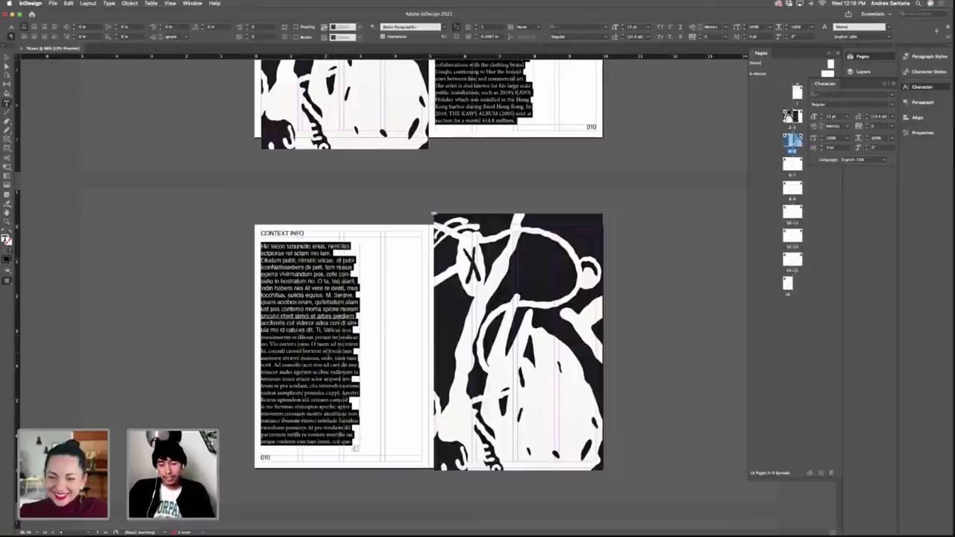
pyautogui.press('Escape')
# Review the headers, body text and drawings across the first two spreads.
pyautogui.scroll(8, 385, 352)
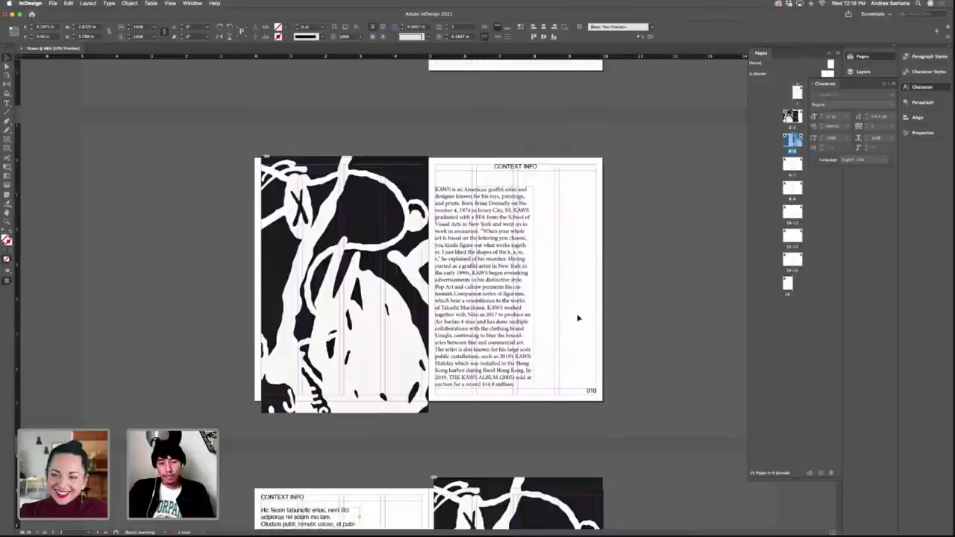
pyautogui.press('shift+super+a')
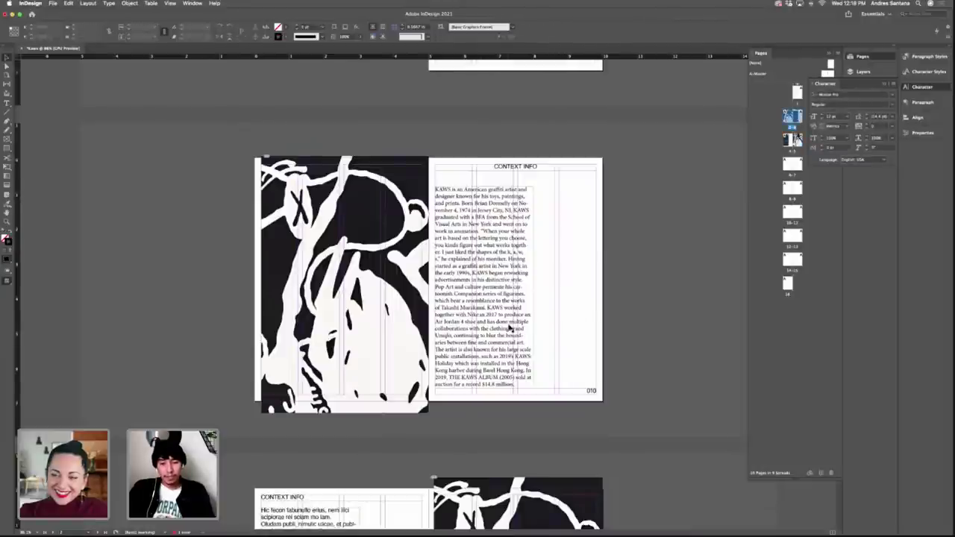
pyautogui.scroll(-2, 511, 325)
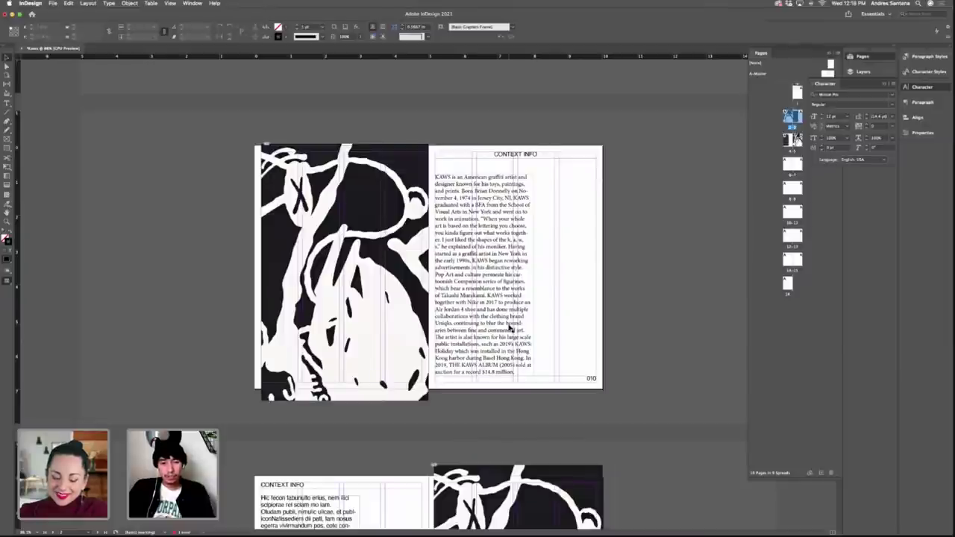
pyautogui.scroll(-10, 511, 328)
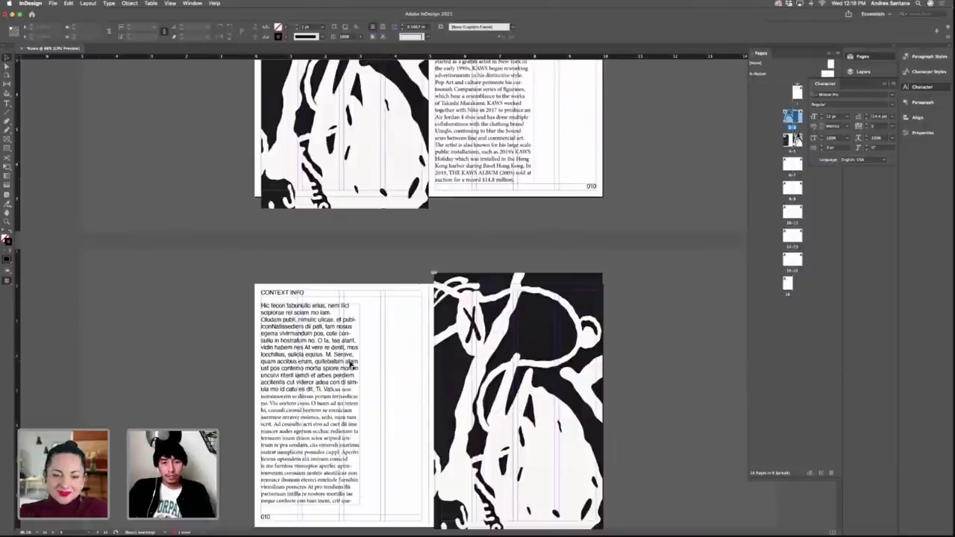
pyautogui.scroll(12, 352, 367)
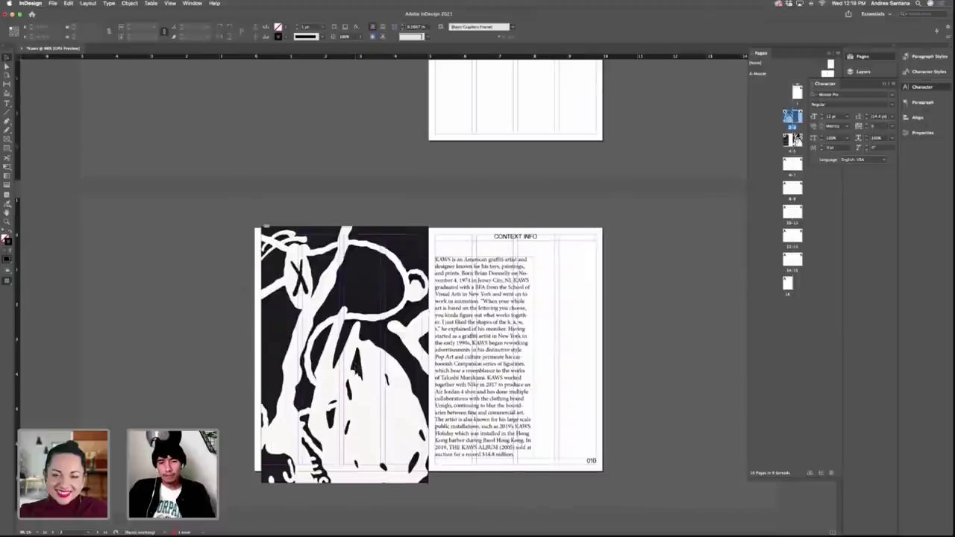
pyautogui.scroll(-3, 345, 283)
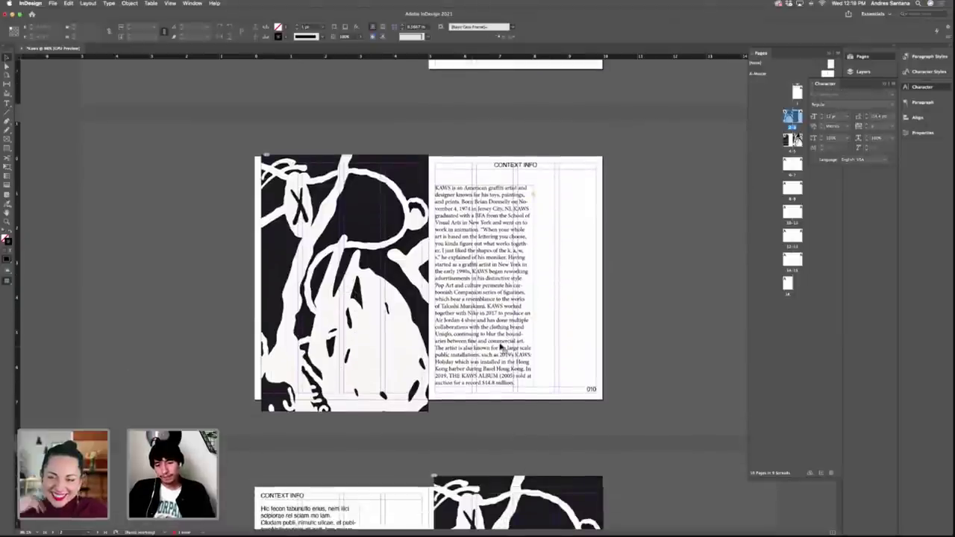
pyautogui.click(502, 349)
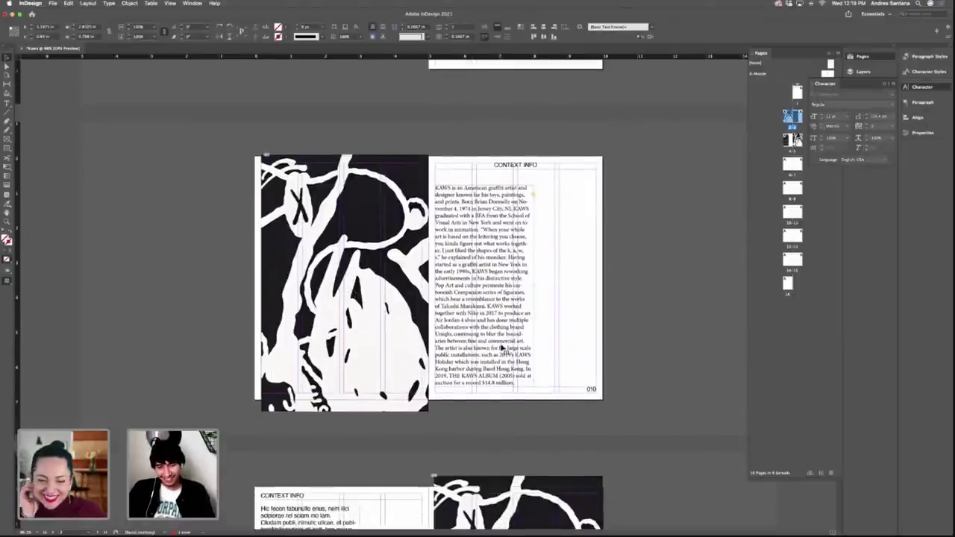
pyautogui.scroll(-3, 502, 349)
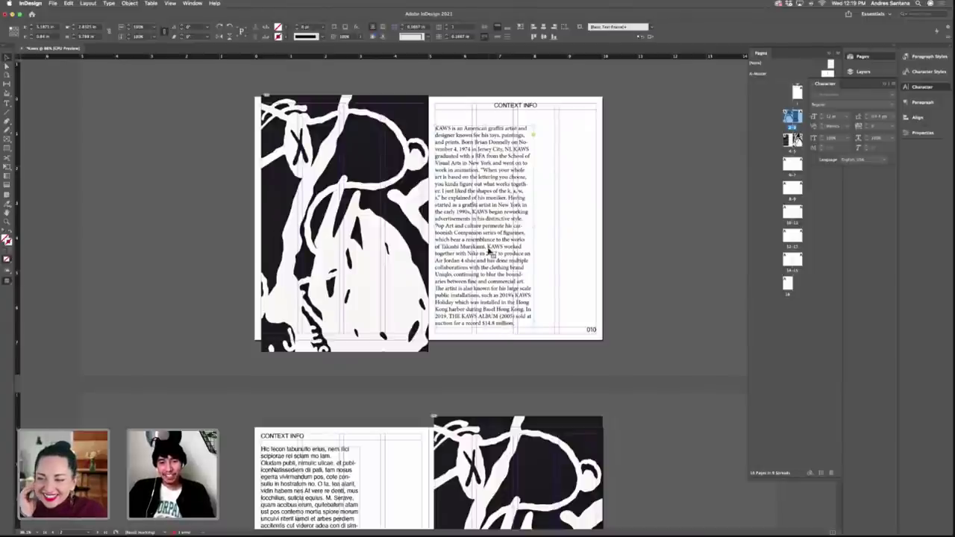
pyautogui.doubleClick(488, 248)
pyautogui.press('Escape')
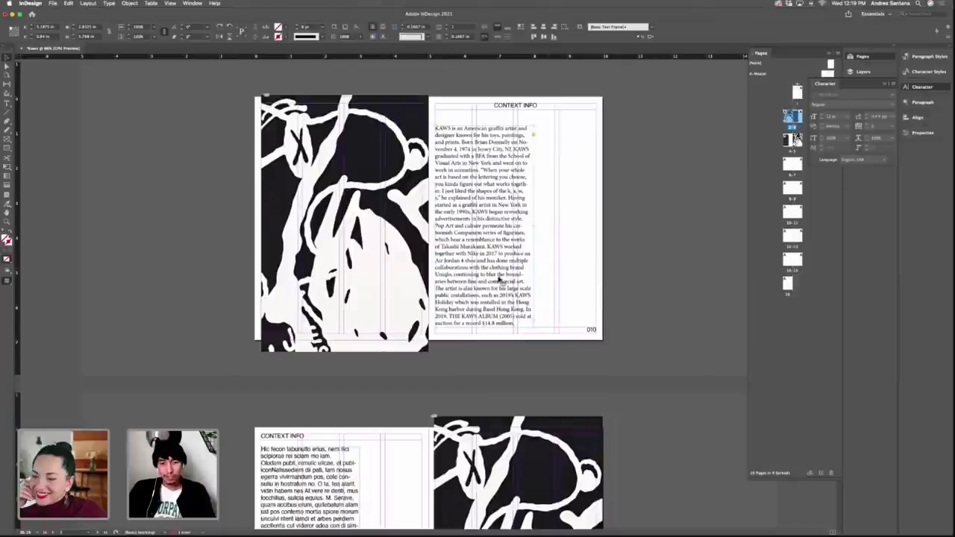
pyautogui.scroll(-5, 489, 291)
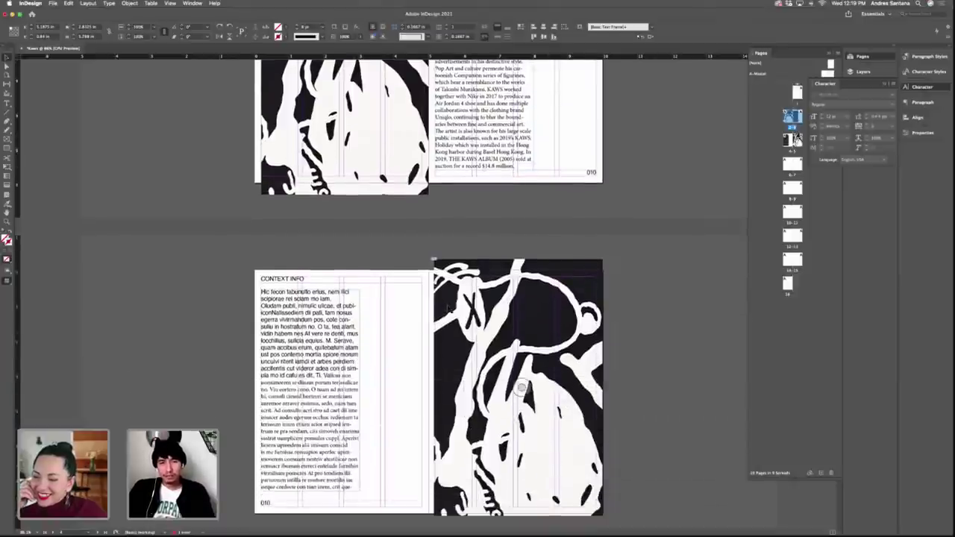
pyautogui.scroll(8, 529, 323)
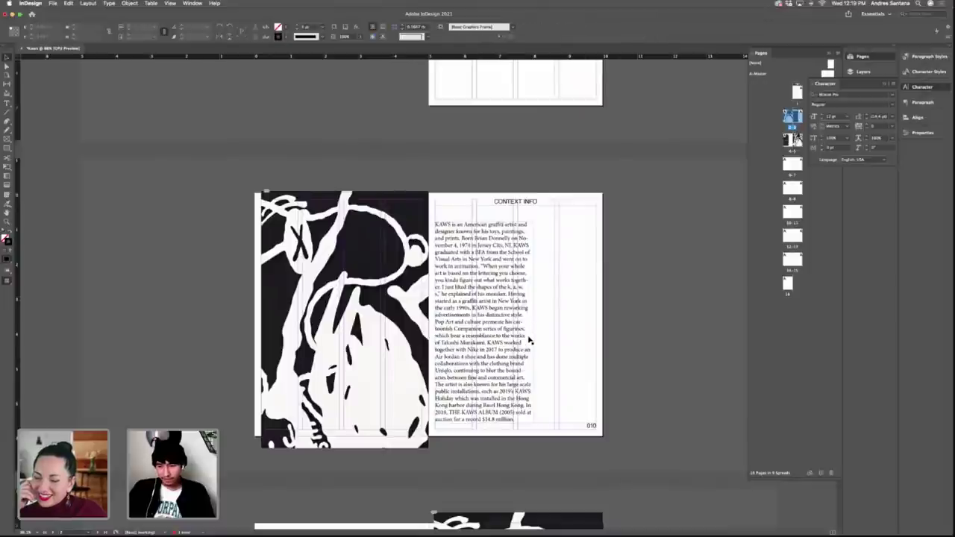
pyautogui.scroll(-3, 529, 340)
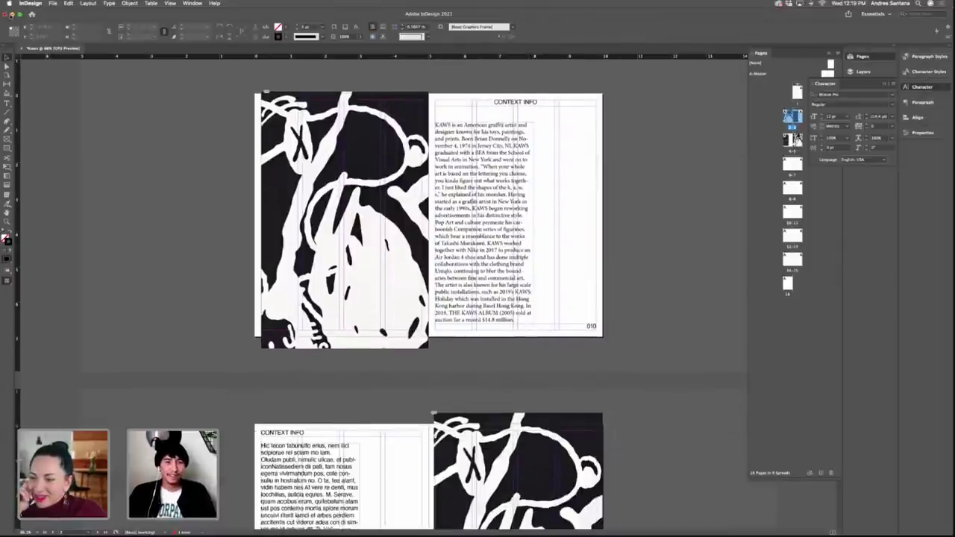
# Minimise the open windows and open the blank spread mockup whitemock.psd from the KAWS folder in Photoshop, with no layer selected.
pyautogui.click(15, 15)
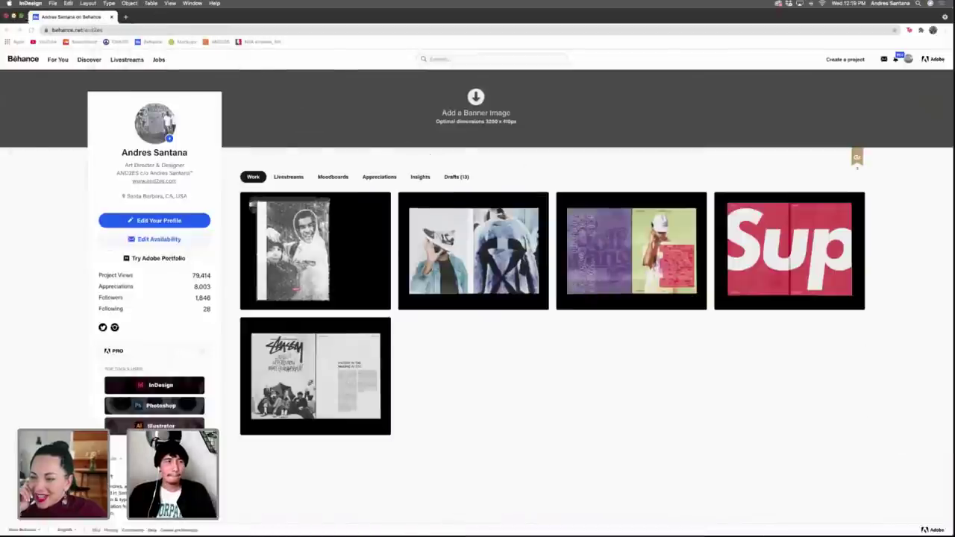
pyautogui.click(14, 16)
pyautogui.click(746, 176)
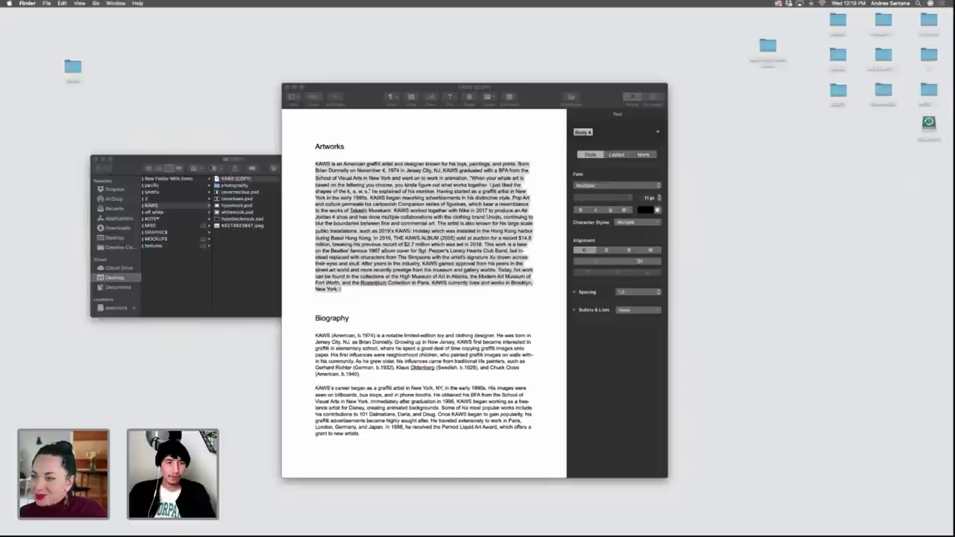
pyautogui.click(205, 161)
pyautogui.click(233, 194)
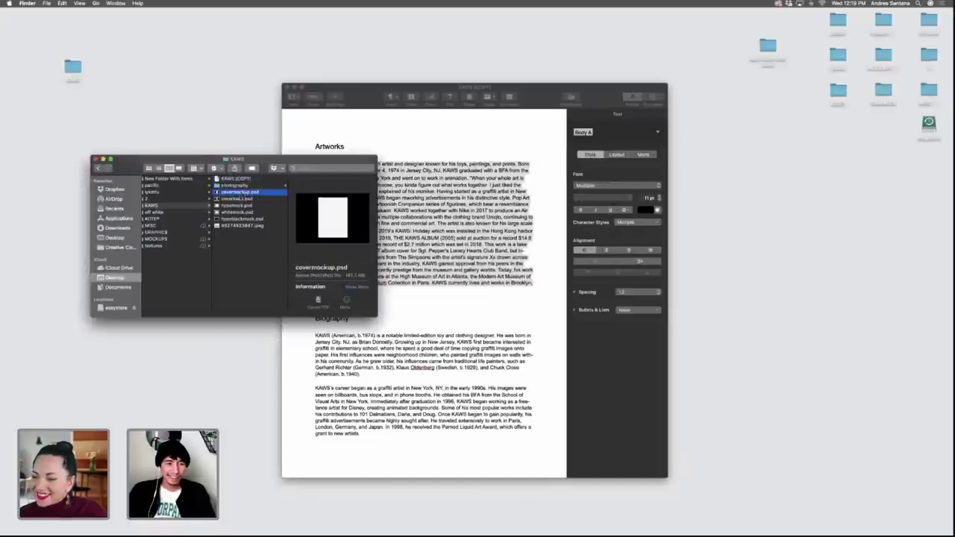
pyautogui.press('Down')
pyautogui.click(234, 205)
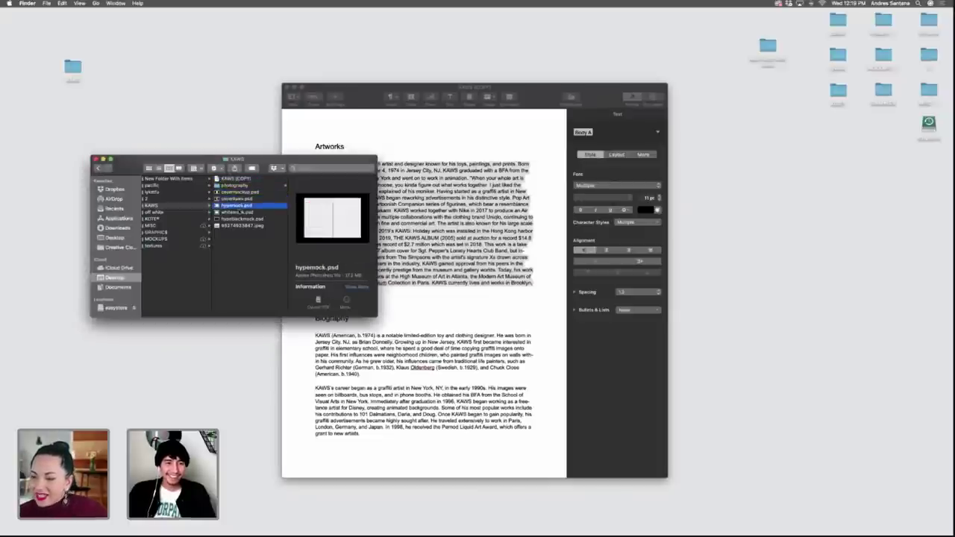
pyautogui.click(240, 212)
pyautogui.click(239, 207)
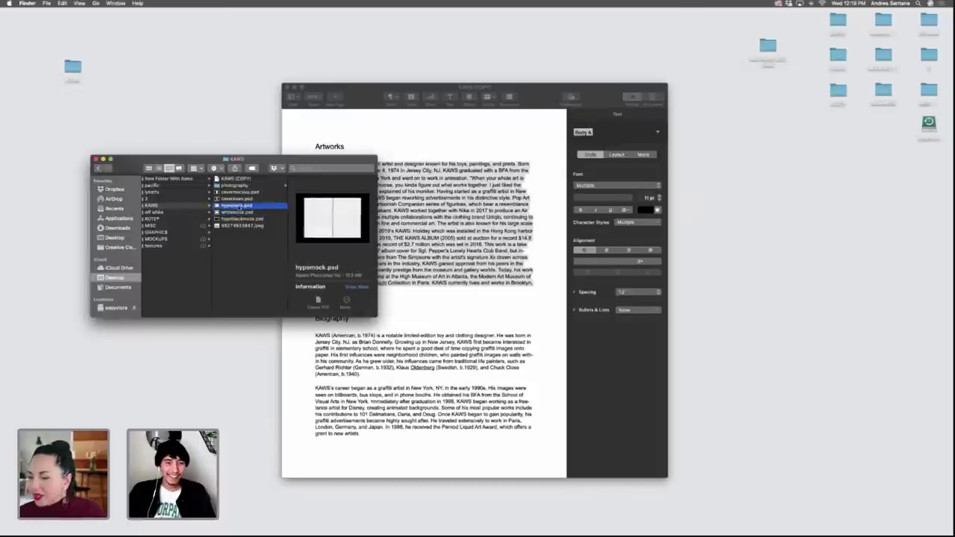
pyautogui.doubleClick(240, 213)
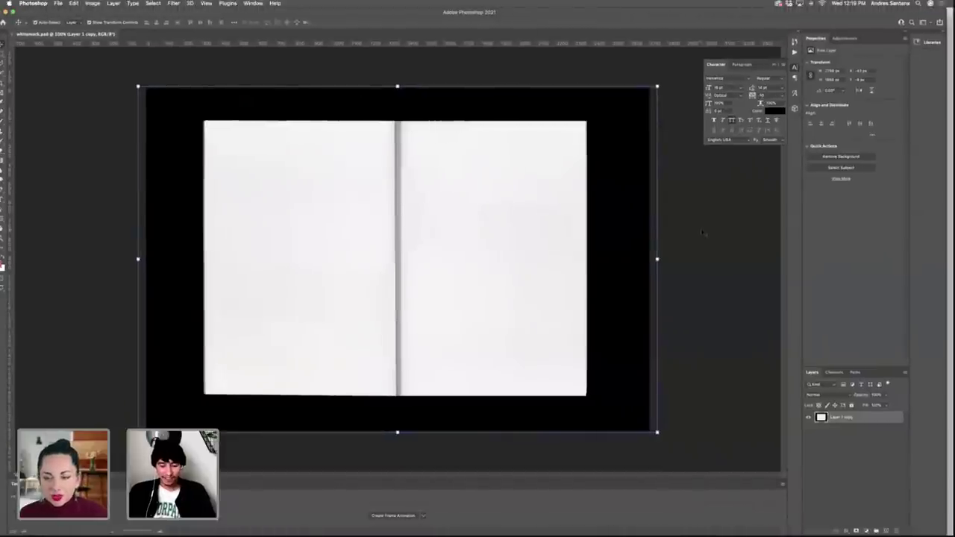
pyautogui.click(702, 234)
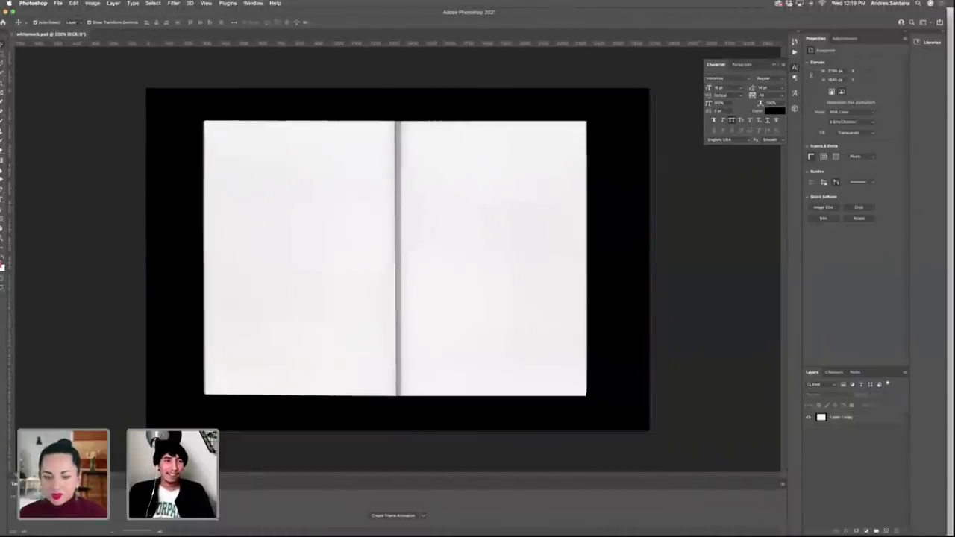
# Start placing an embedded image into the mockup and open the photography folder inside the KAWS folder.
pyautogui.click(58, 4)
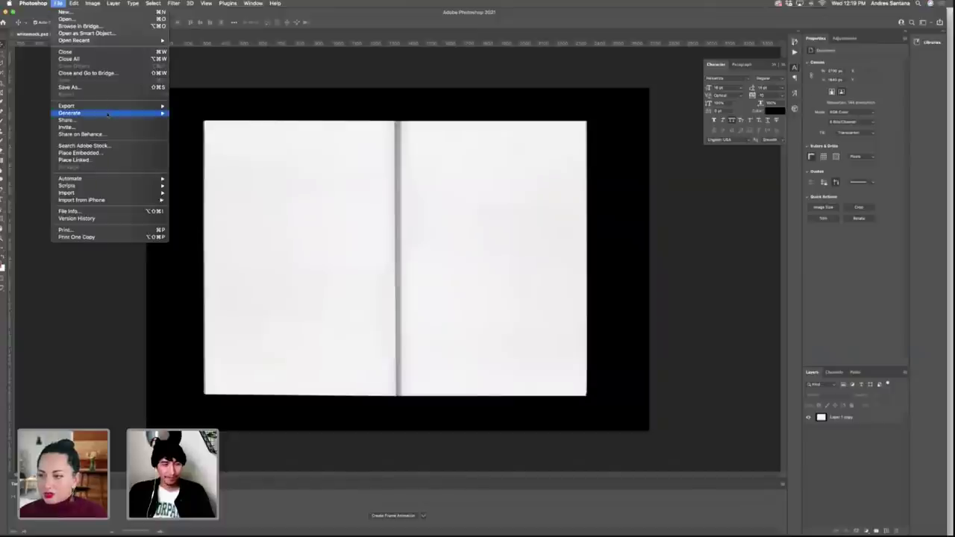
pyautogui.click(94, 153)
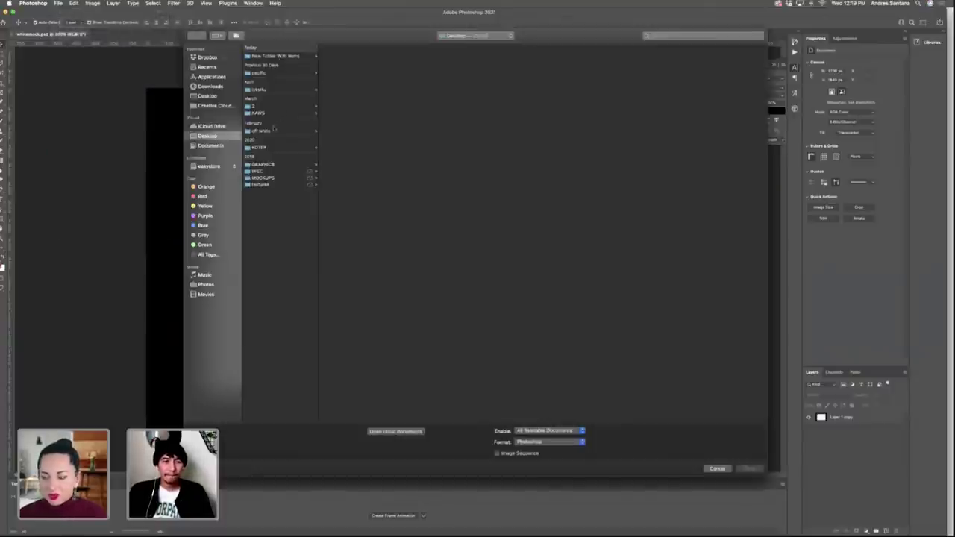
pyautogui.click(272, 113)
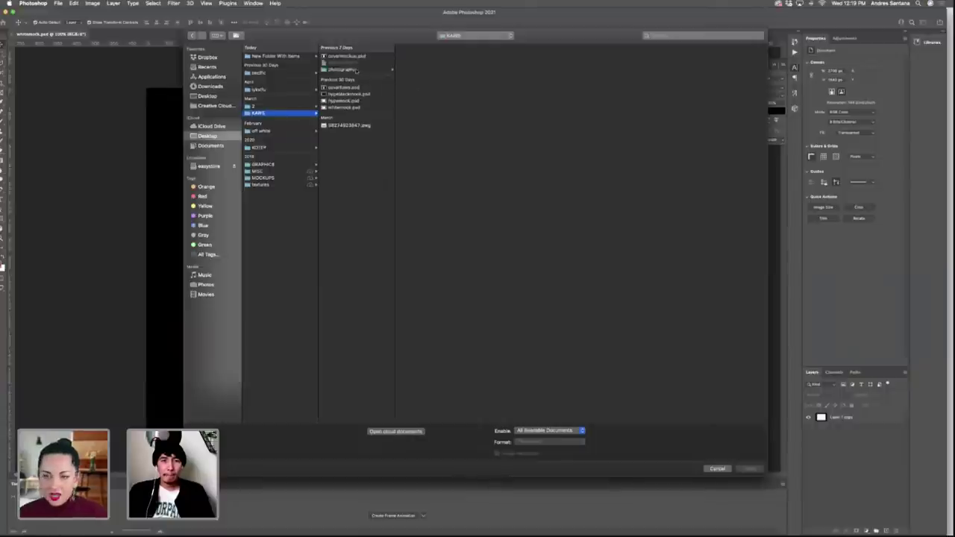
pyautogui.click(357, 69)
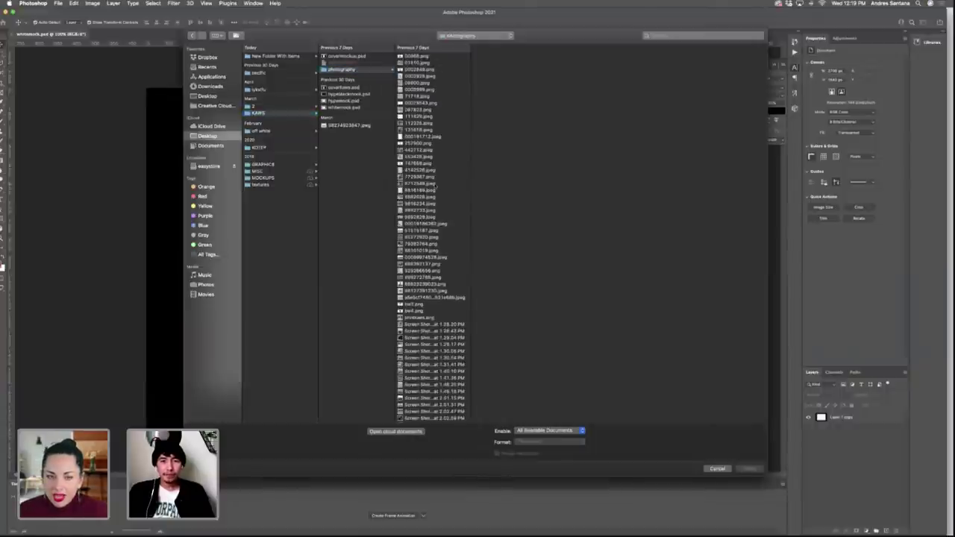
# Preview the photographs, drawings and screenshots in the photography folder to choose an image for the spread mockup.
pyautogui.click(420, 183)
pyautogui.scroll(-1, 433, 209)
pyautogui.click(421, 219)
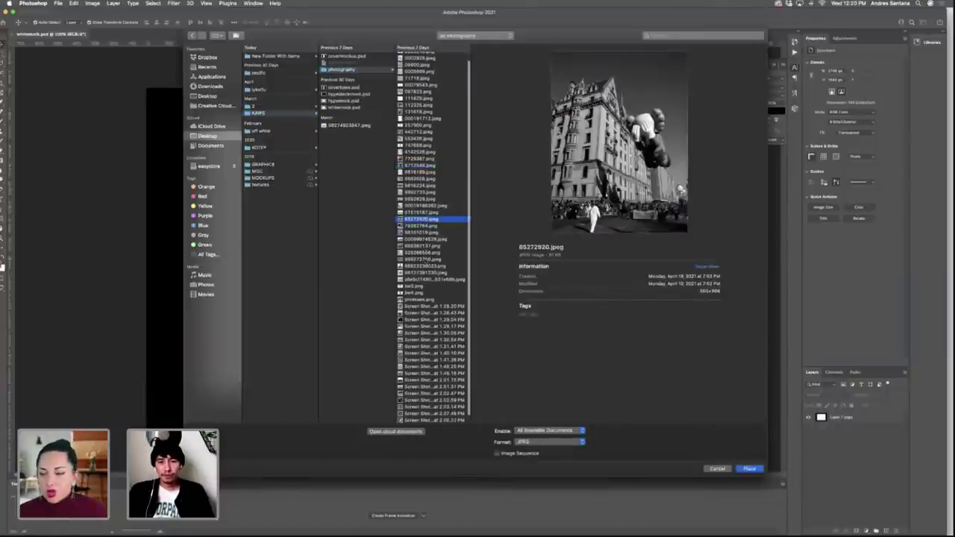
pyautogui.click(422, 260)
pyautogui.scroll(-1, 433, 262)
pyautogui.click(422, 280)
pyautogui.click(424, 298)
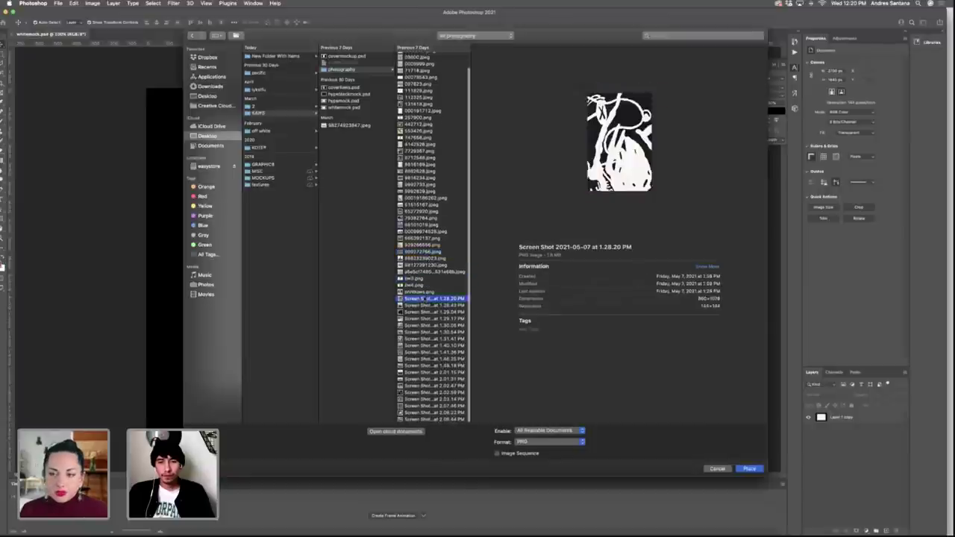
pyautogui.click(422, 292)
pyautogui.click(426, 278)
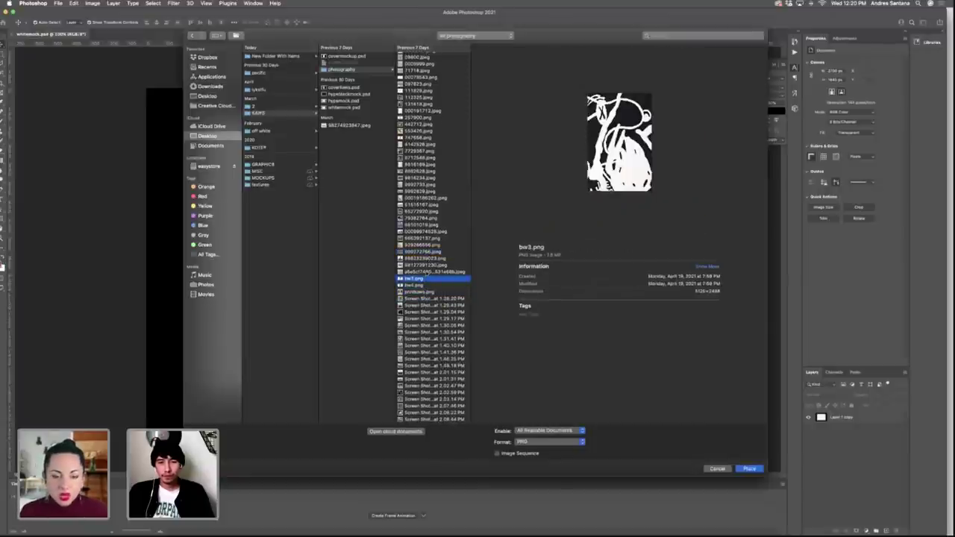
pyautogui.click(426, 272)
pyautogui.click(427, 266)
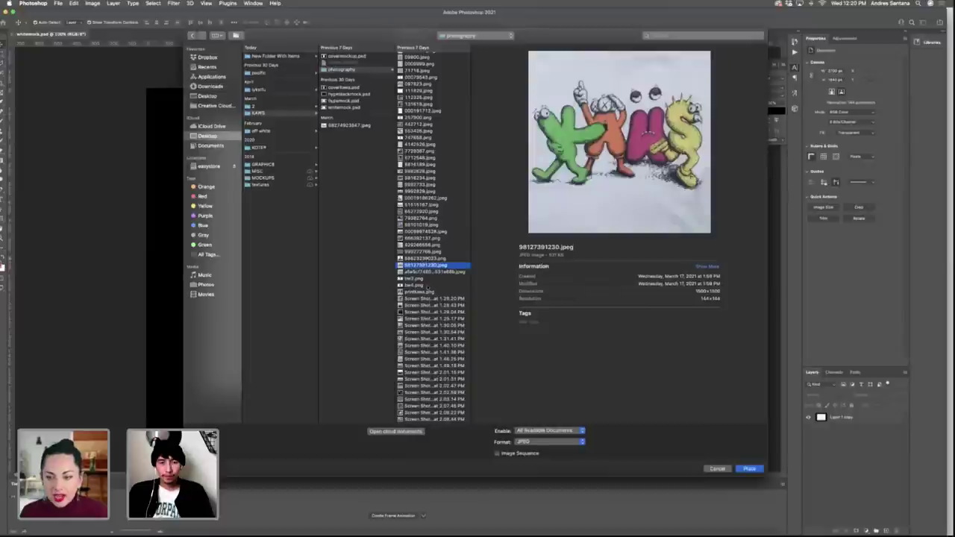
pyautogui.click(433, 420)
pyautogui.click(433, 393)
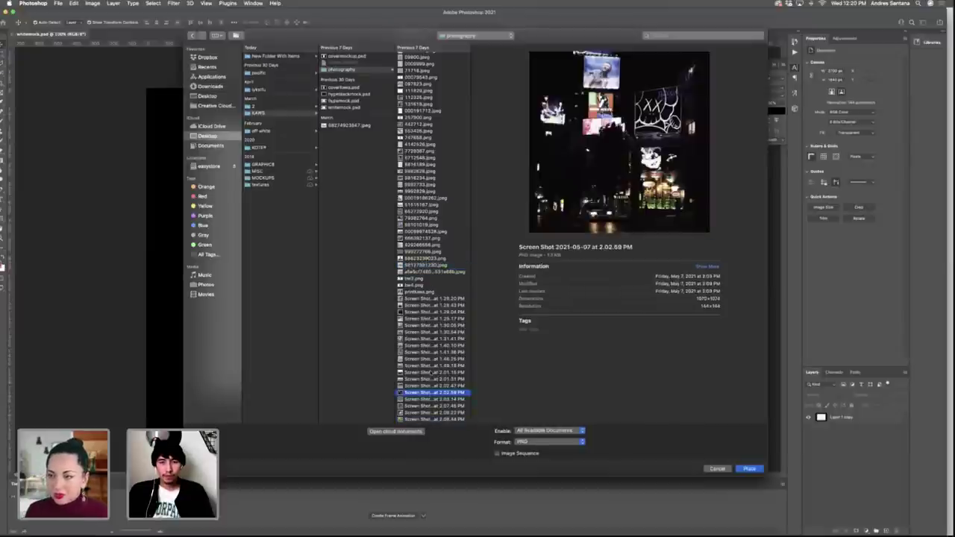
pyautogui.click(433, 373)
pyautogui.press('Up')
pyautogui.press('Up')
pyautogui.press('Up')
pyautogui.press('Up')
pyautogui.press('Up')
pyautogui.press('Up')
pyautogui.press('Up')
pyautogui.press('Up')
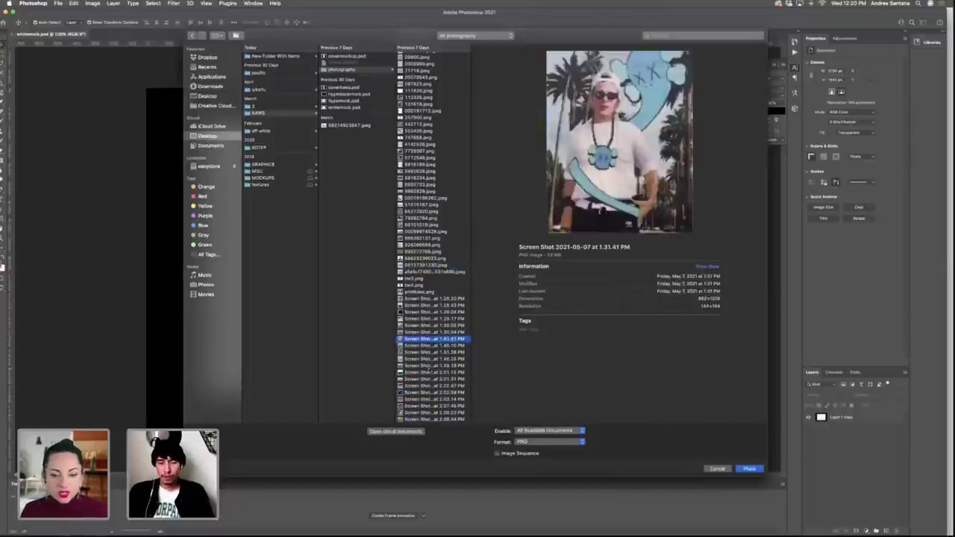
pyautogui.press('Up')
pyautogui.press('Up')
pyautogui.press('Up')
pyautogui.press('Up')
pyautogui.press('Up')
pyautogui.press('Up')
pyautogui.press('Up')
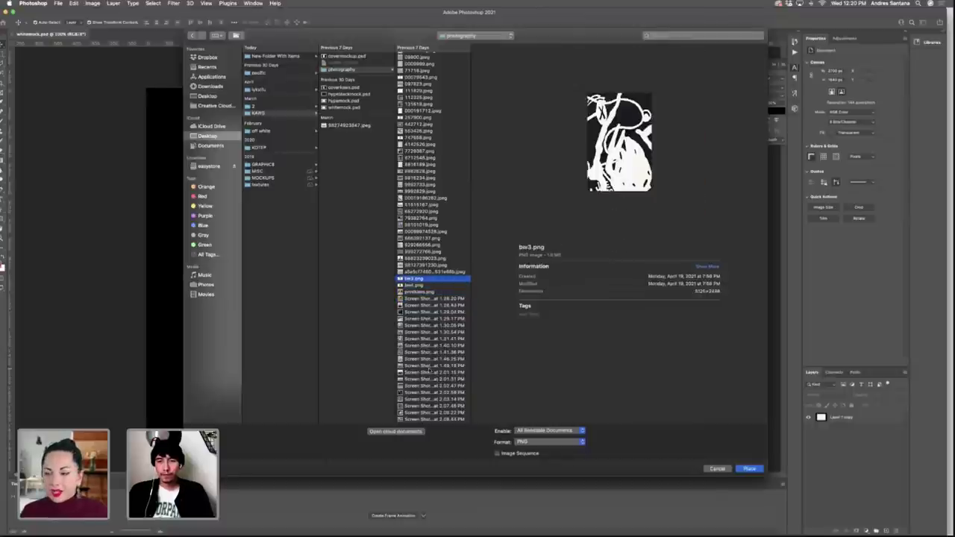
pyautogui.press('Up')
pyautogui.press('Up')
pyautogui.press('Up')
pyautogui.press('Up')
pyautogui.press('Up')
pyautogui.press('Up')
pyautogui.press('Up')
pyautogui.press('Up')
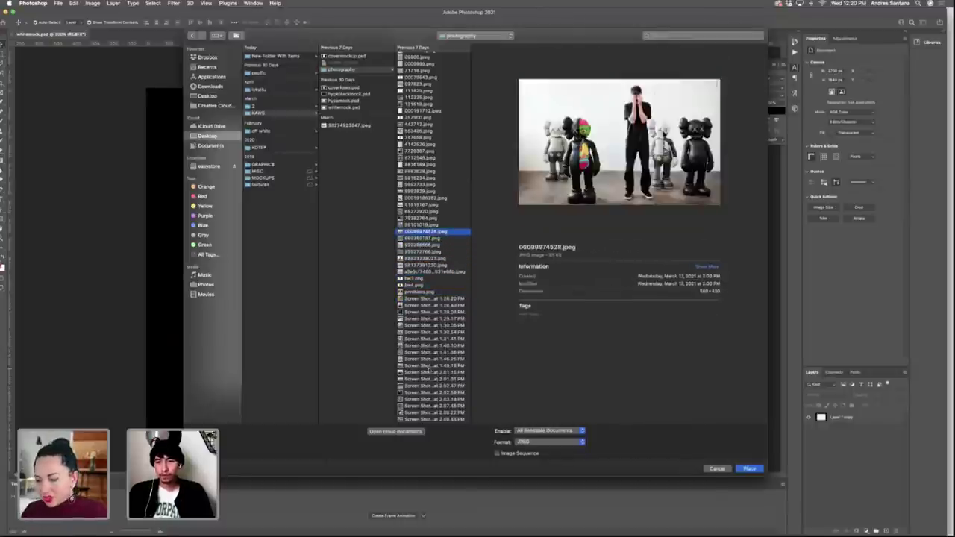
pyautogui.press('Up')
pyautogui.press('Up')
pyautogui.press('Up')
pyautogui.press('Up')
pyautogui.press('Up')
pyautogui.press('Up')
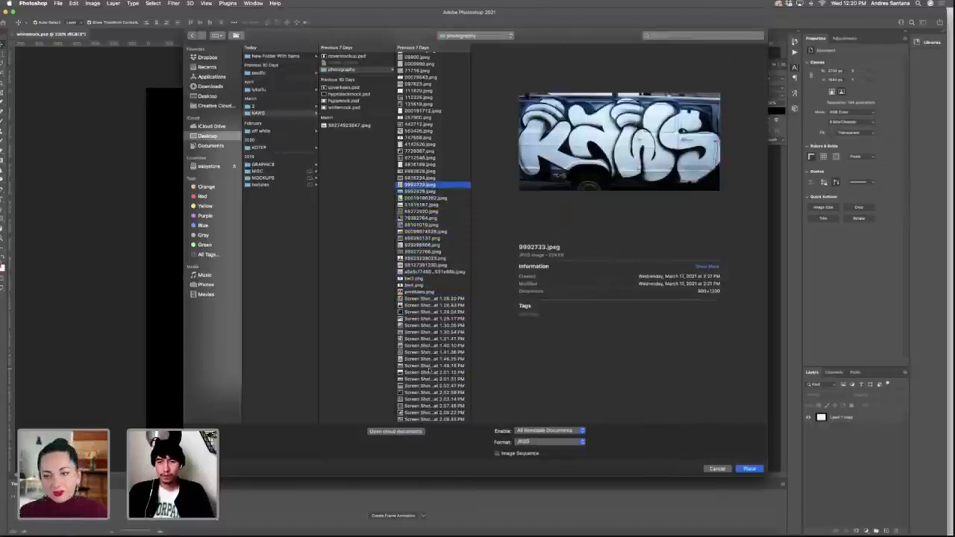
pyautogui.press('Up')
pyautogui.press('Up')
pyautogui.press('Up')
pyautogui.press('Up')
pyautogui.press('Up')
pyautogui.press('Up')
pyautogui.press('Up')
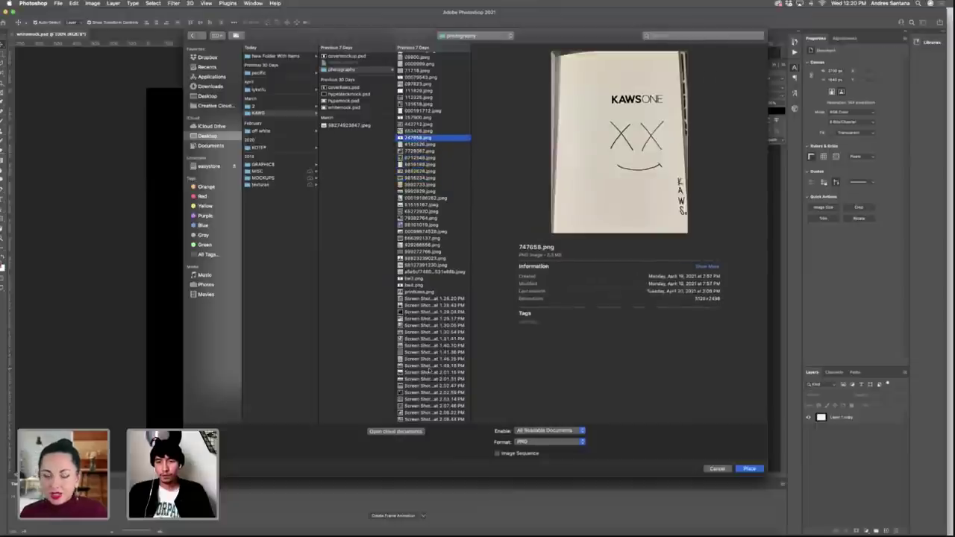
pyautogui.press('Up')
pyautogui.press('Up')
pyautogui.press('Up')
pyautogui.press('Up')
pyautogui.press('Up')
pyautogui.press('Up')
pyautogui.press('Up')
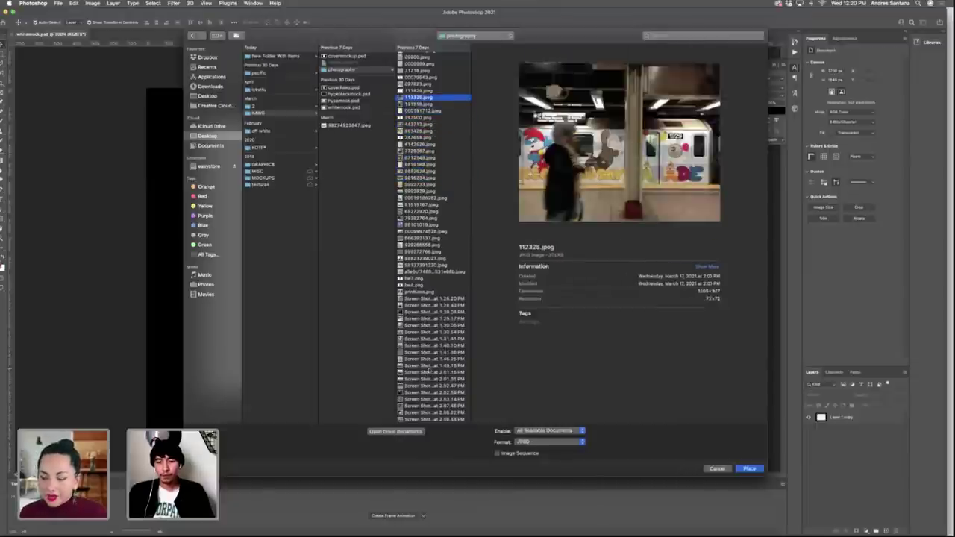
pyautogui.press('Up')
pyautogui.press('Up')
pyautogui.press('Up')
pyautogui.press('Up')
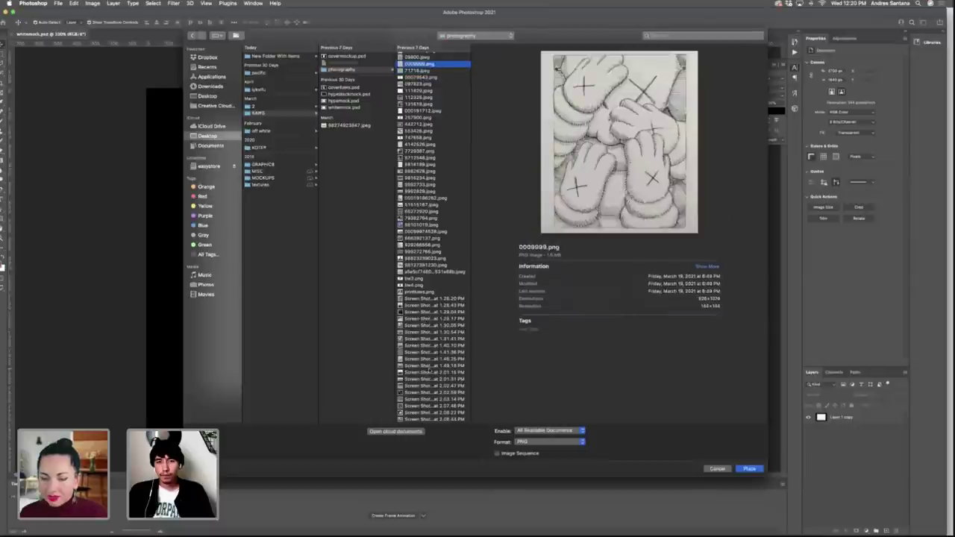
pyautogui.press('Down')
pyautogui.press('Down')
pyautogui.press('Down')
pyautogui.press('Down')
pyautogui.press('Down')
pyautogui.press('Down')
pyautogui.press('Down')
pyautogui.press('Down')
pyautogui.press('Down')
pyautogui.press('Down')
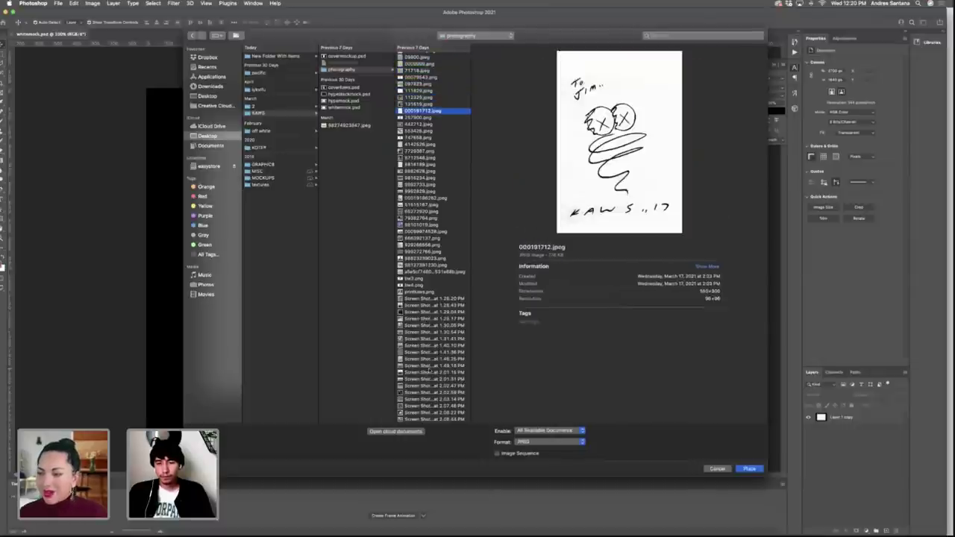
pyautogui.press('Down')
pyautogui.press('Down')
pyautogui.press('Down')
pyautogui.press('Down')
pyautogui.press('Down')
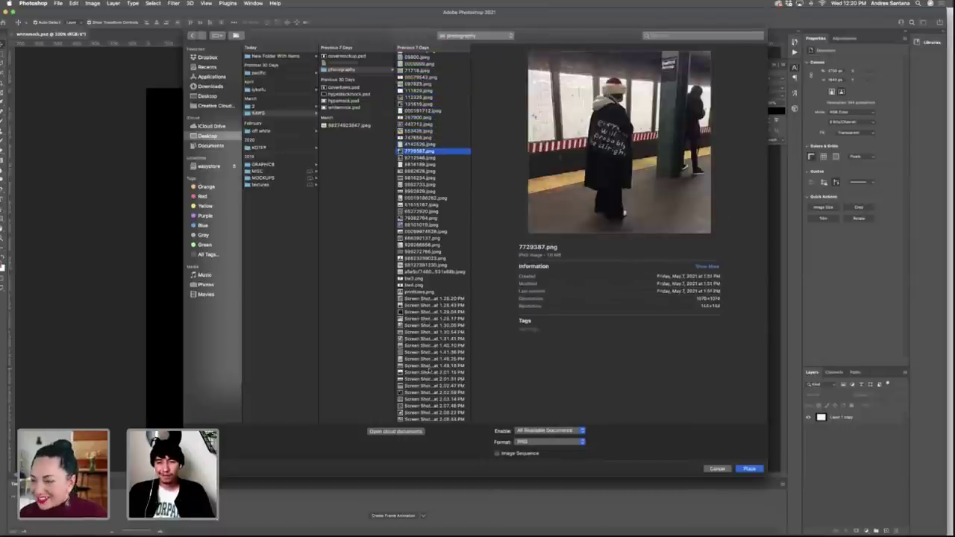
pyautogui.press('Down')
pyautogui.press('Down')
pyautogui.press('Down')
pyautogui.press('Down')
pyautogui.press('Down')
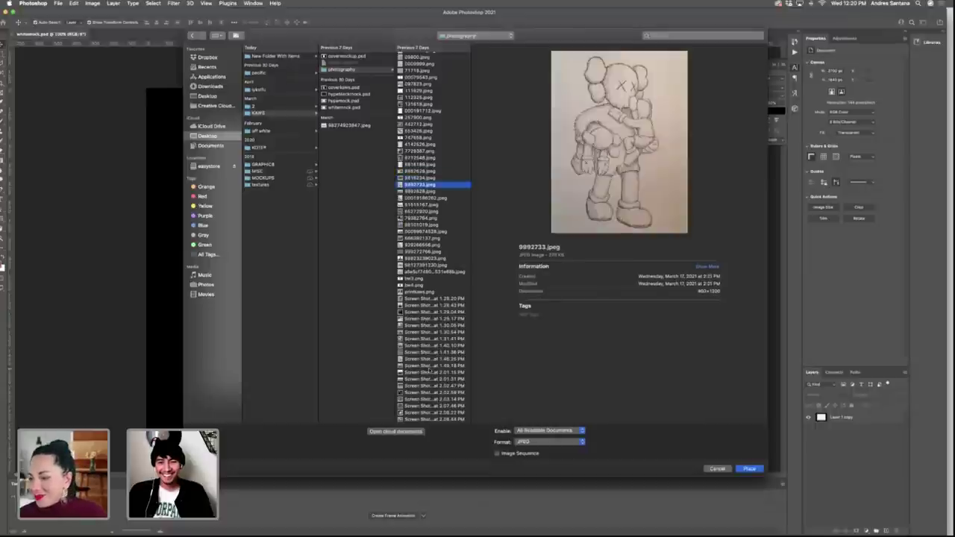
pyautogui.press('Down')
pyautogui.press('Down')
pyautogui.press('Down')
pyautogui.press('Down')
pyautogui.press('Down')
pyautogui.press('Down')
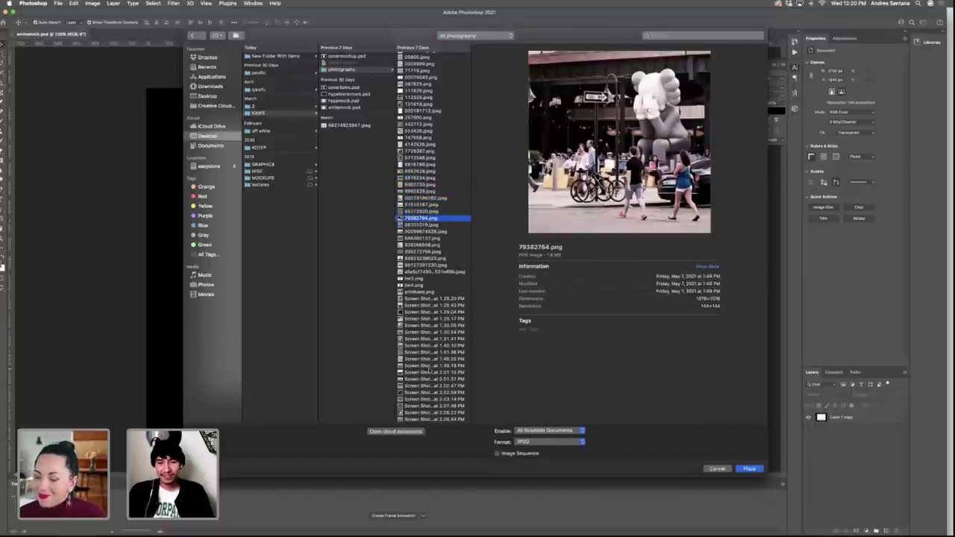
pyautogui.press('Down')
pyautogui.press('Down')
pyautogui.press('Down')
pyautogui.press('Down')
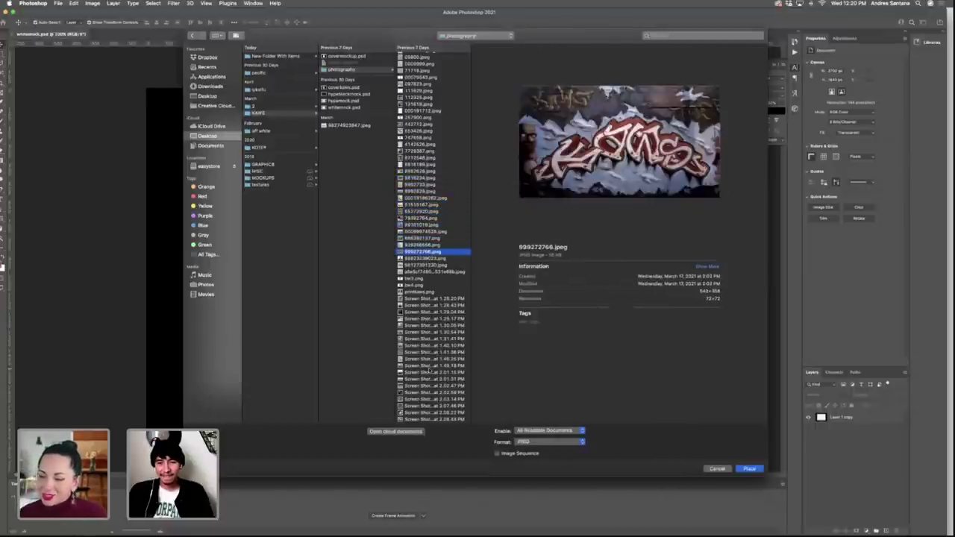
pyautogui.press('Down')
pyautogui.press('Down')
pyautogui.press('Down')
pyautogui.press('Down')
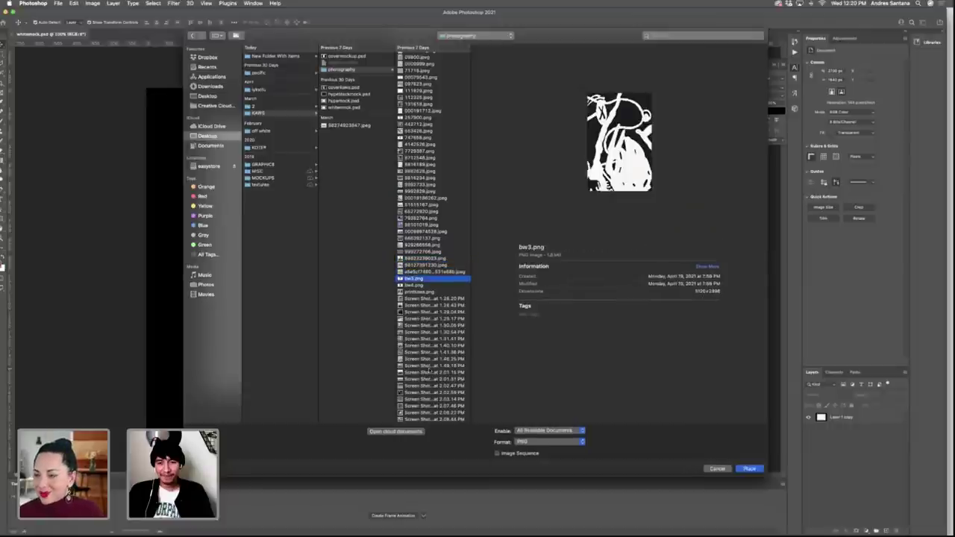
pyautogui.press('Down')
pyautogui.press('Down')
pyautogui.press('Down')
pyautogui.press('Down')
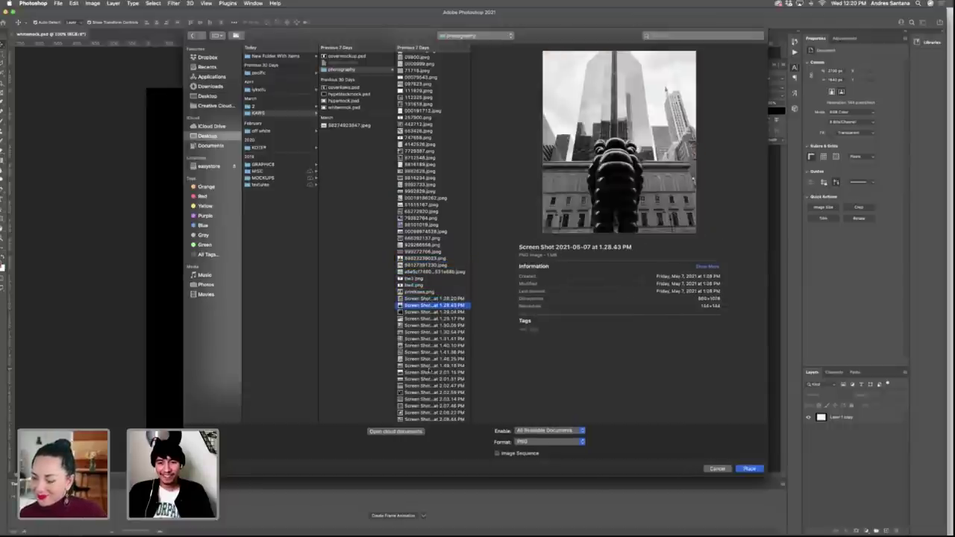
pyautogui.press('Down')
pyautogui.press('Down')
pyautogui.press('Down')
pyautogui.press('Down')
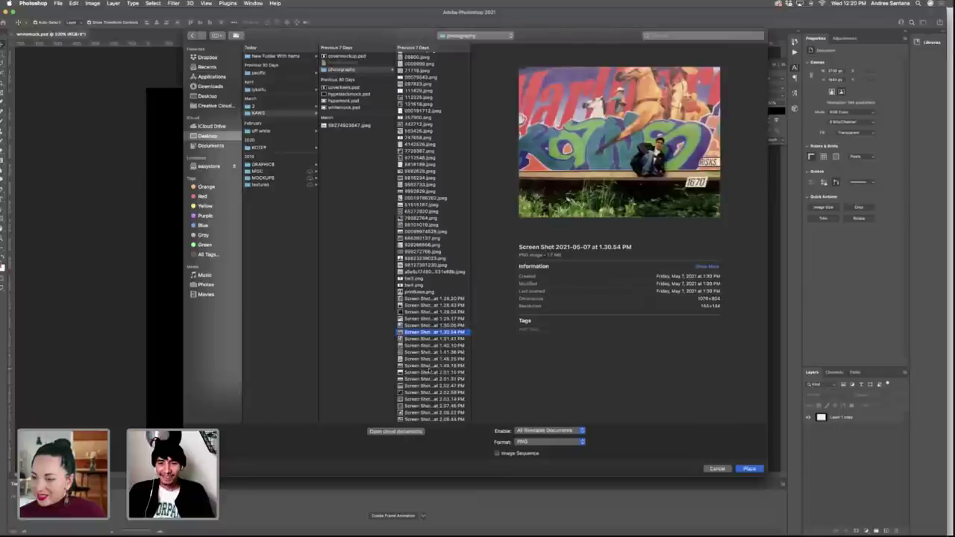
# Find the black-and-white drawing bw3.png in the photography folder and place it in the mockup.
pyautogui.press('Up')
pyautogui.press('Up')
pyautogui.press('Up')
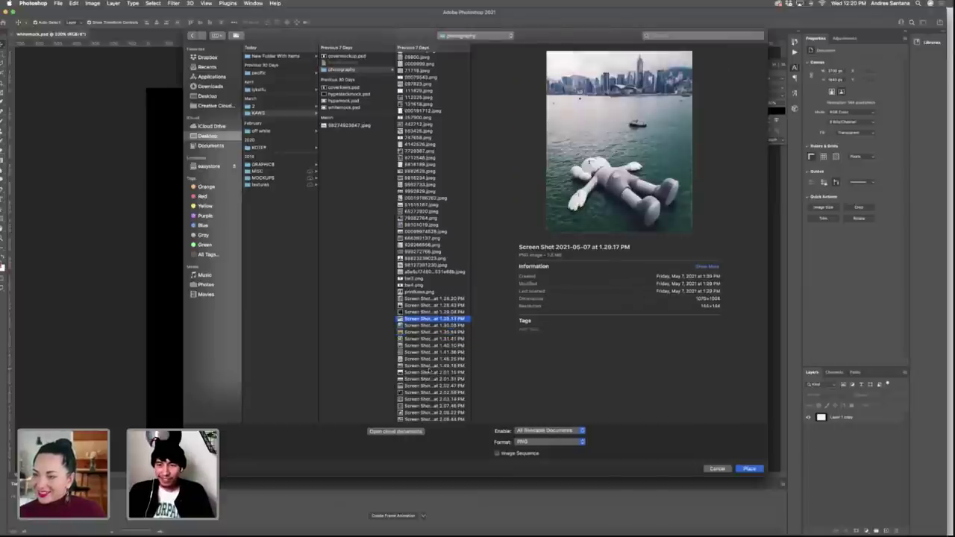
pyautogui.press('Up')
pyautogui.press('Up')
pyautogui.press('Up')
pyautogui.press('Up')
pyautogui.press('Up')
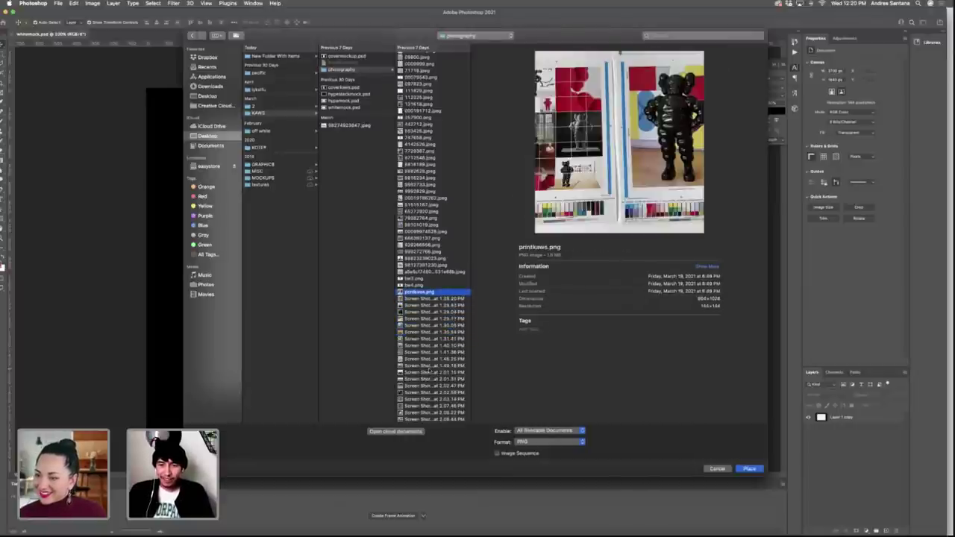
pyautogui.press('Up')
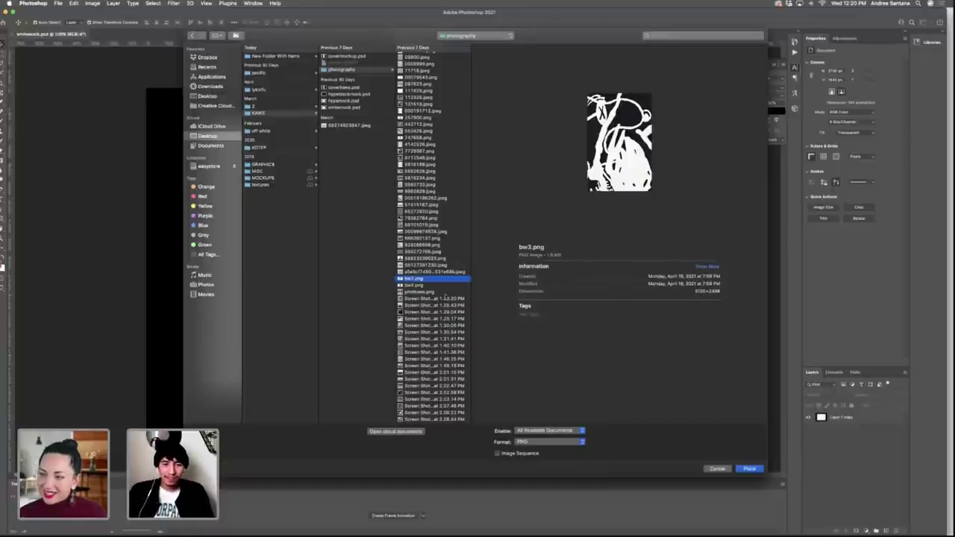
pyautogui.press('Return')
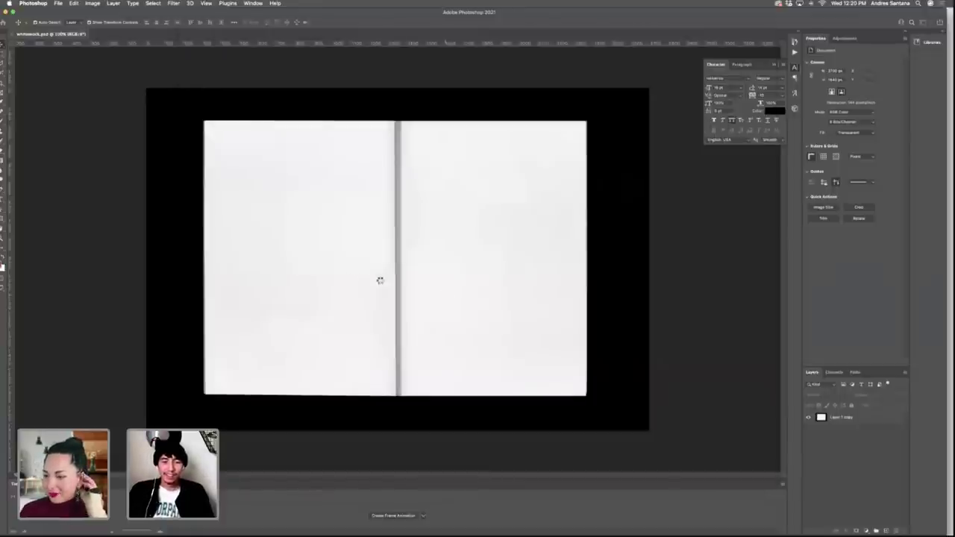
# Position the placed bw3 drawing so its visible half covers the whole left page up to the spine, and commit the placement.
pyautogui.moveTo(384, 283); pyautogui.dragTo(302, 279)
pyautogui.moveTo(299, 136); pyautogui.dragTo(298, 79)
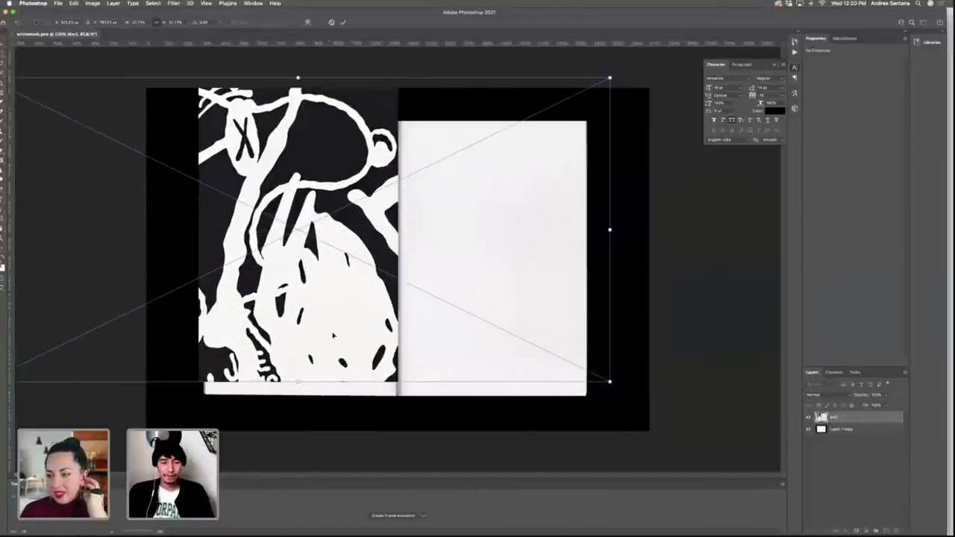
pyautogui.moveTo(334, 361); pyautogui.dragTo(336, 337)
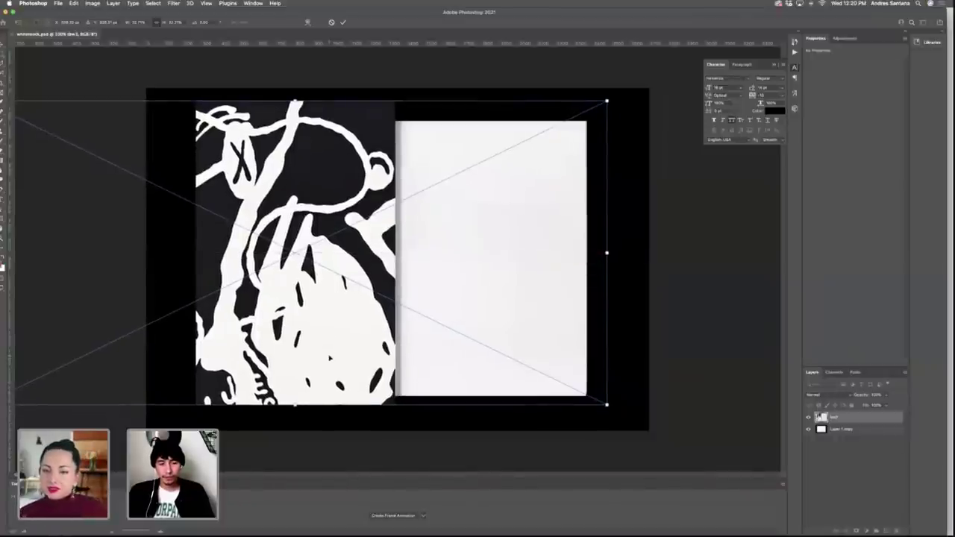
pyautogui.hotkey('shift', 'Right')
pyautogui.press('Return')
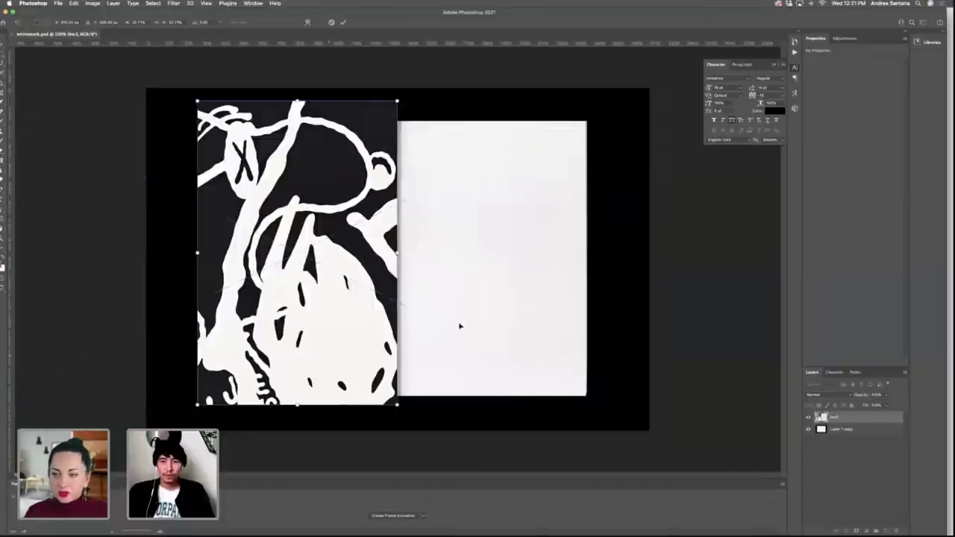
pyautogui.press('Return')
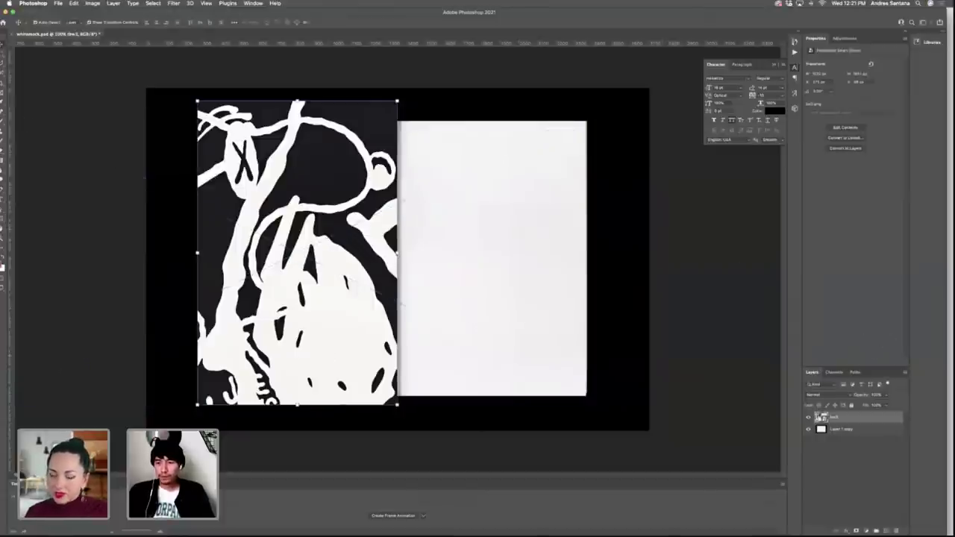
# Set the bw3 layer's blend mode to Multiply and open its blending options.
pyautogui.click(848, 397)
pyautogui.click(821, 413)
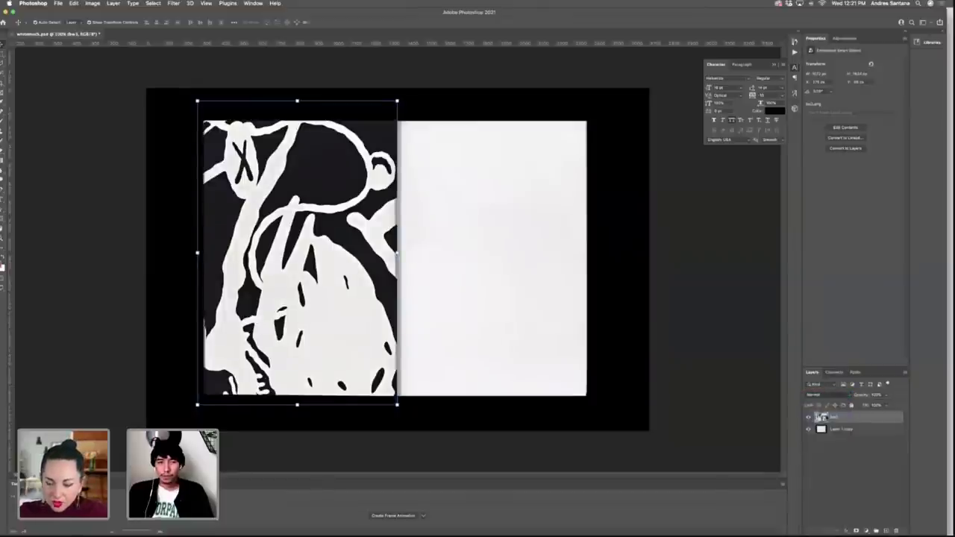
pyautogui.rightClick(859, 423)
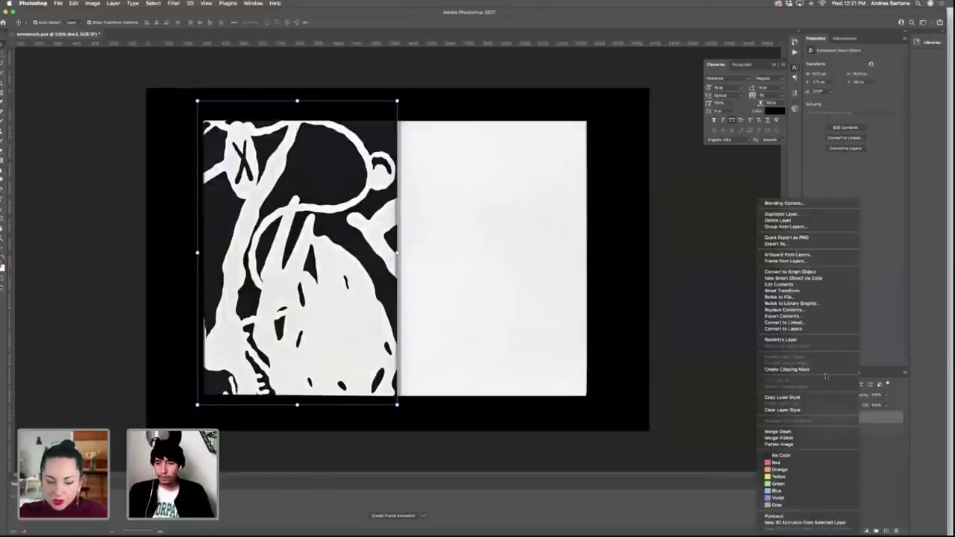
pyautogui.click(800, 204)
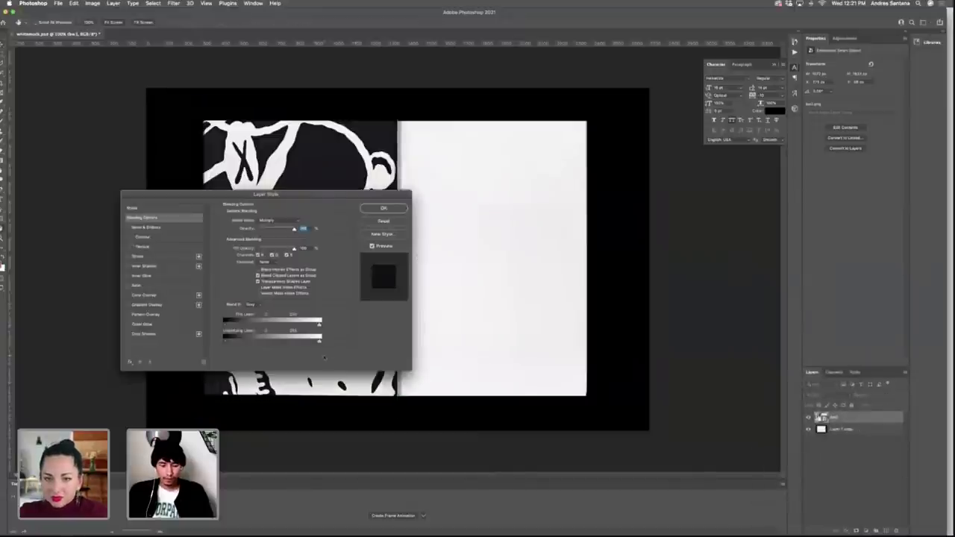
# Split and adjust the Blend If sliders for this layer and the underlying layer so the paper texture shows through the drawing.
pyautogui.press('alt')
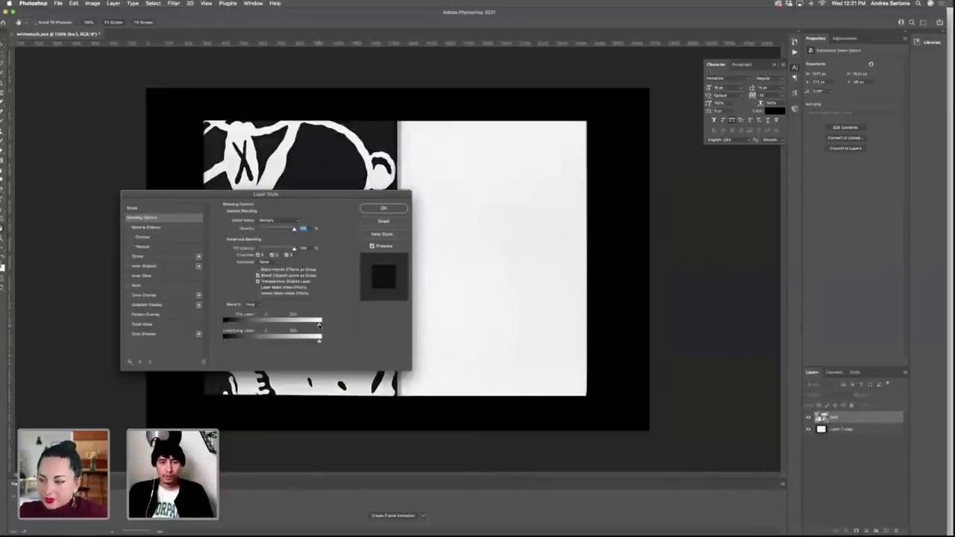
pyautogui.moveTo(318, 325); pyautogui.dragTo(321, 341)
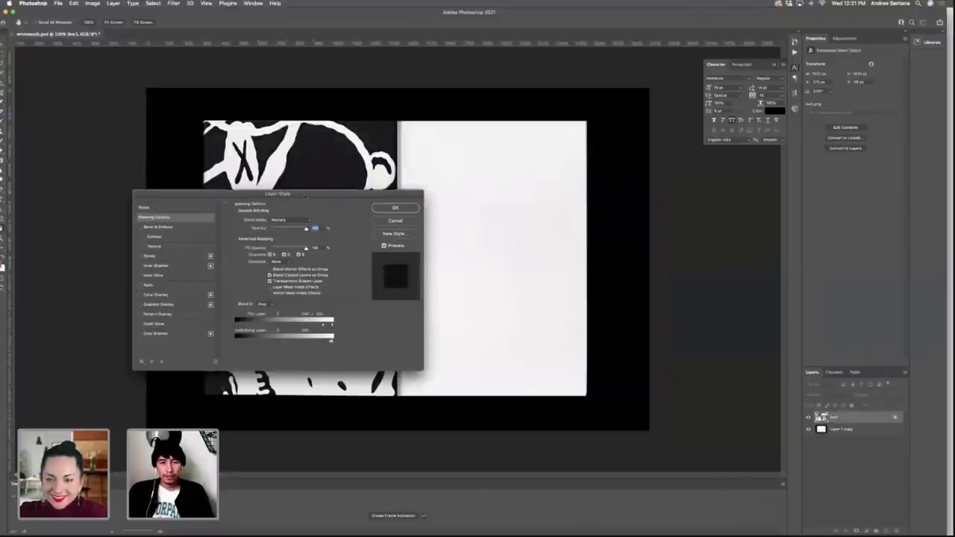
pyautogui.moveTo(274, 194); pyautogui.dragTo(592, 245)
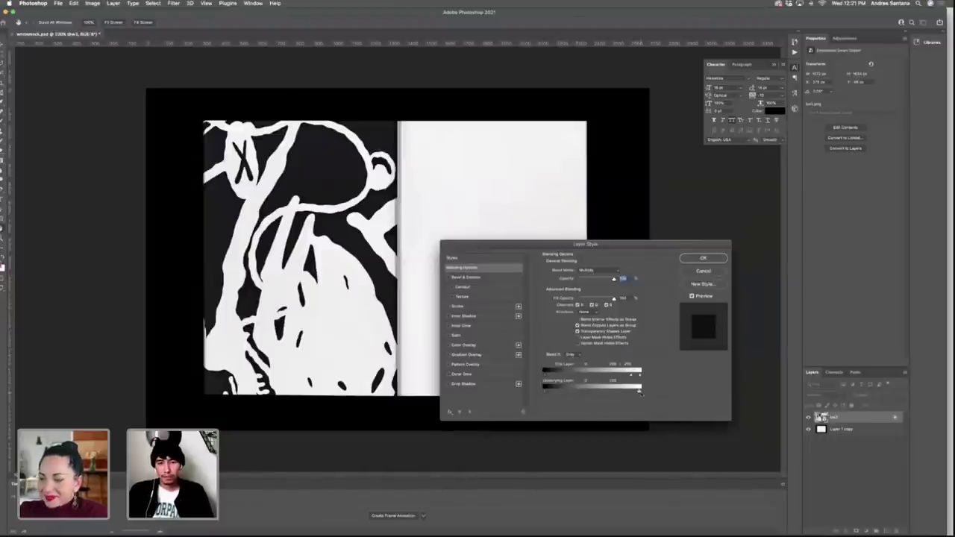
pyautogui.moveTo(640, 392); pyautogui.dragTo(638, 392)
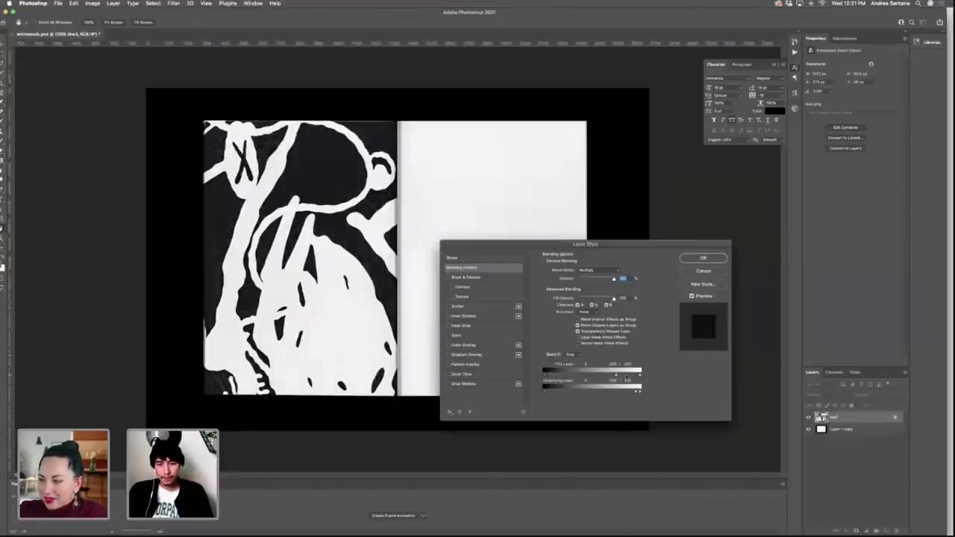
pyautogui.moveTo(624, 375); pyautogui.dragTo(639, 376)
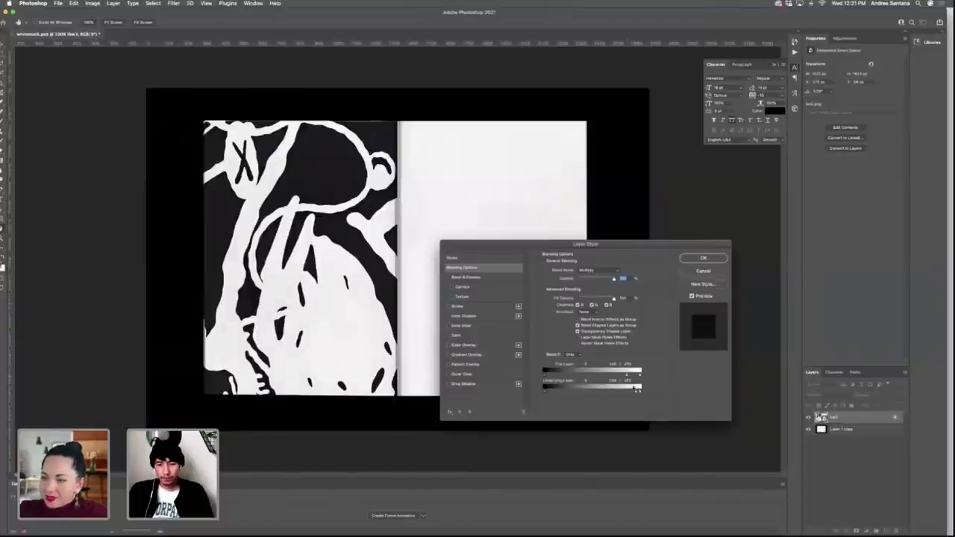
pyautogui.moveTo(637, 392); pyautogui.dragTo(631, 392)
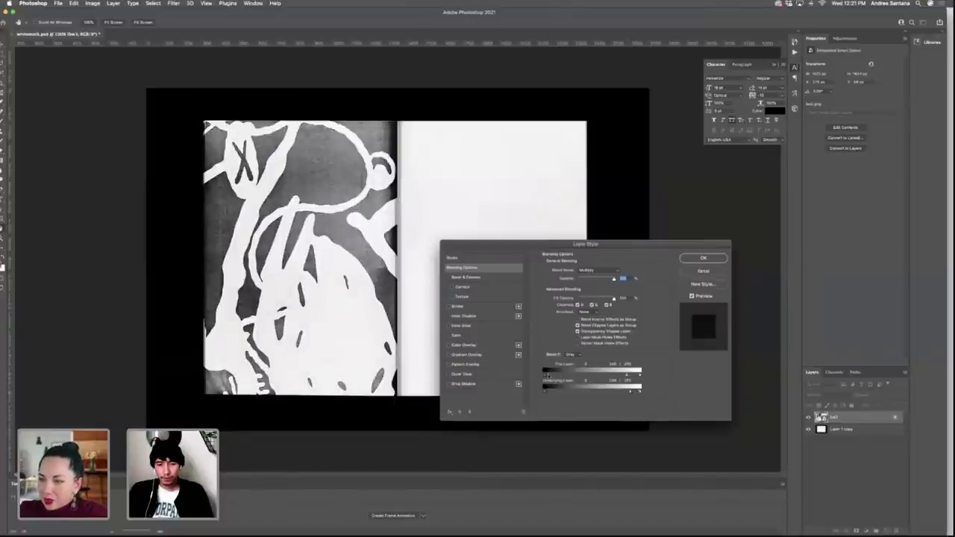
pyautogui.moveTo(545, 376)
pyautogui.mouseDown()
pyautogui.moveTo(568, 377)
pyautogui.moveTo(555, 377)
pyautogui.mouseUp()
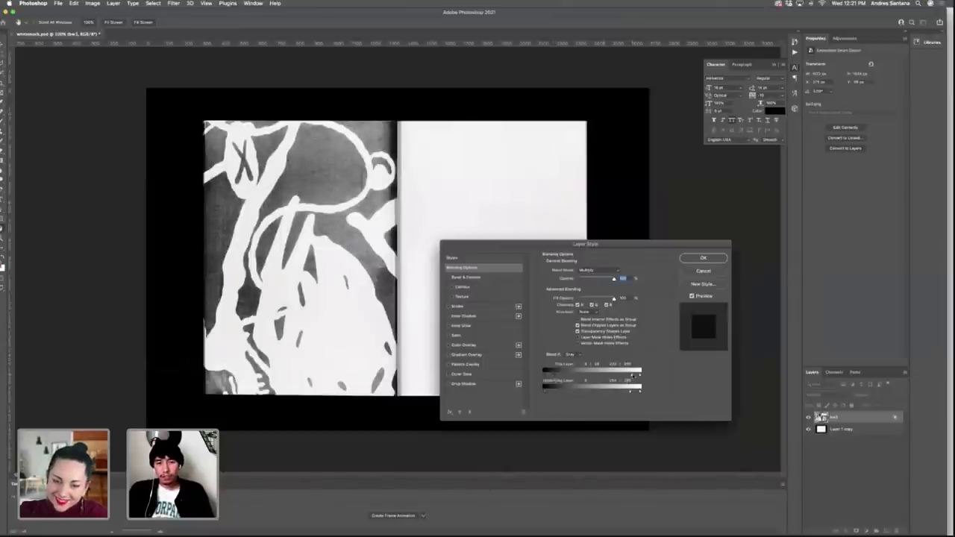
pyautogui.moveTo(635, 377); pyautogui.dragTo(636, 377)
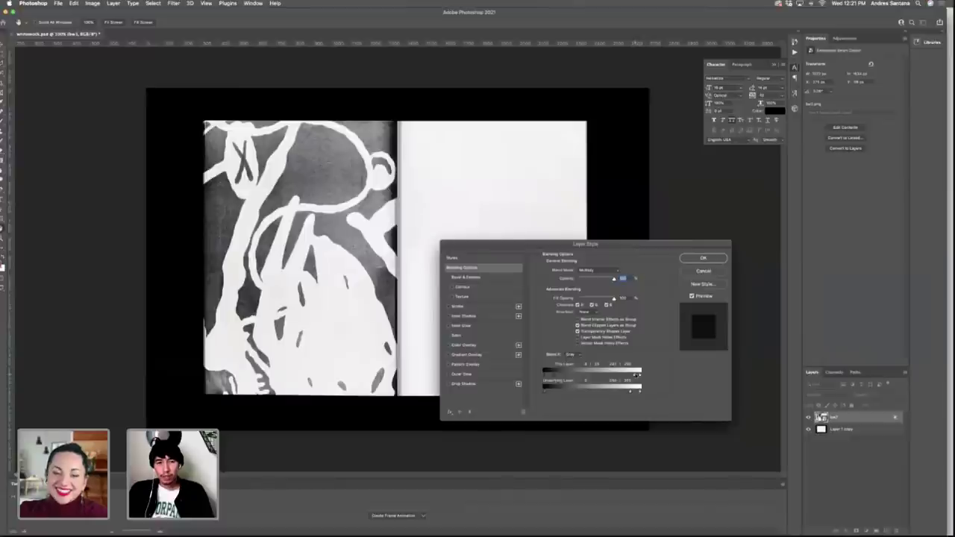
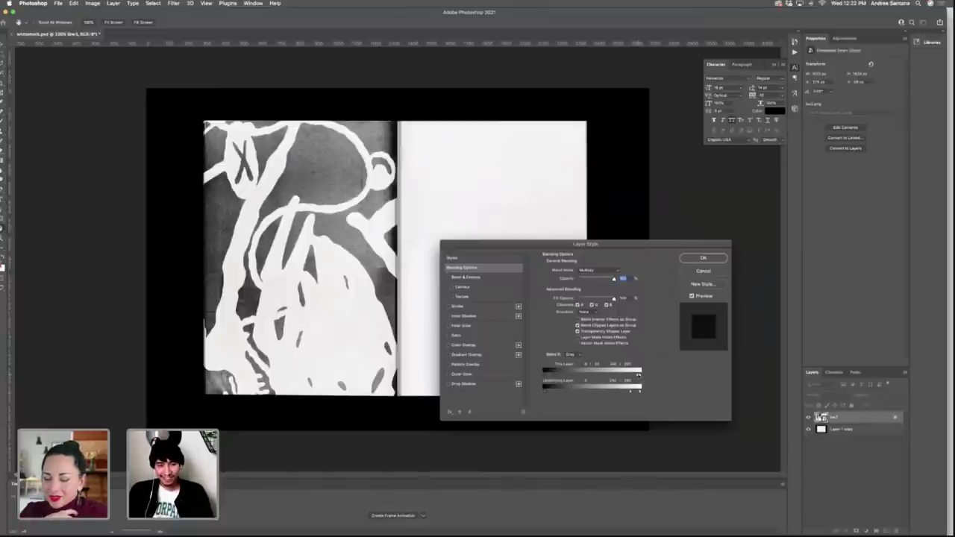
# Fine-tune the underlying layer's highlight blend range, lower the drawing's opacity slightly and apply the layer style.
pyautogui.moveTo(632, 391); pyautogui.dragTo(640, 392)
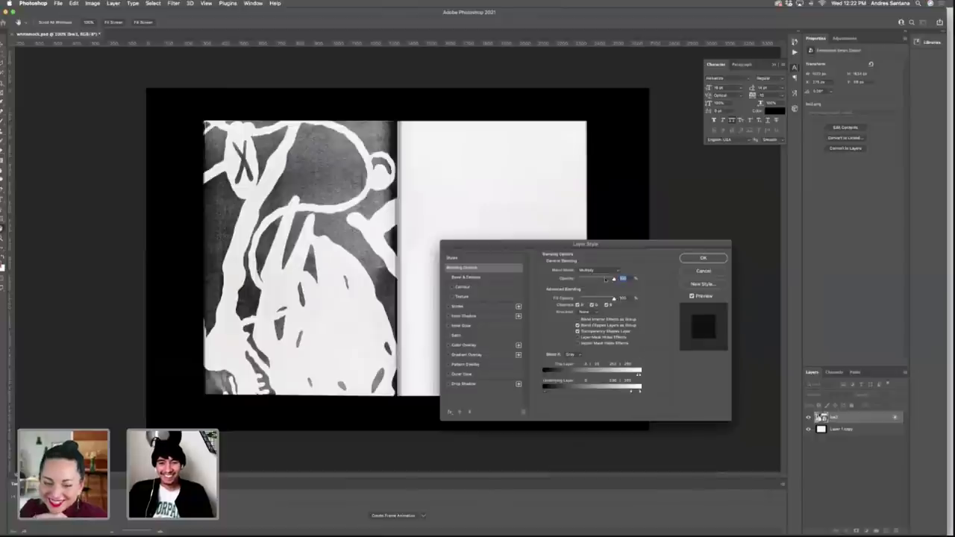
pyautogui.moveTo(606, 279); pyautogui.dragTo(608, 279)
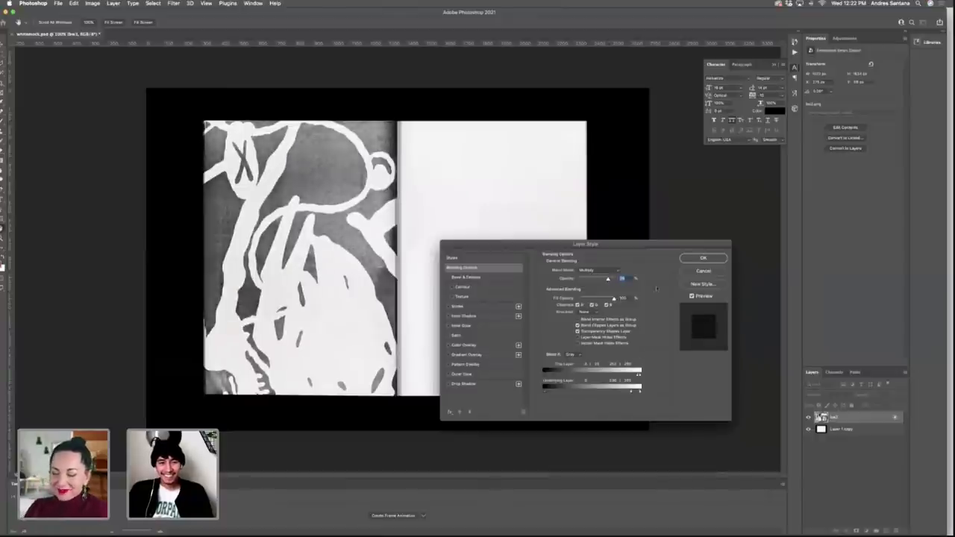
pyautogui.click(692, 259)
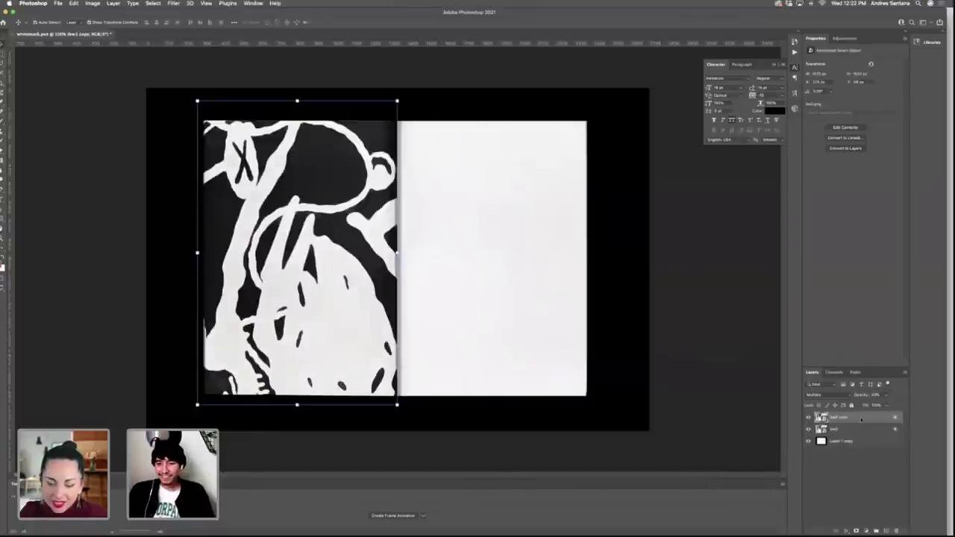
# Clear the layer style from a duplicate of the bw3 layer and set the copy to Multiply at about 78% opacity.
pyautogui.rightClick(855, 418)
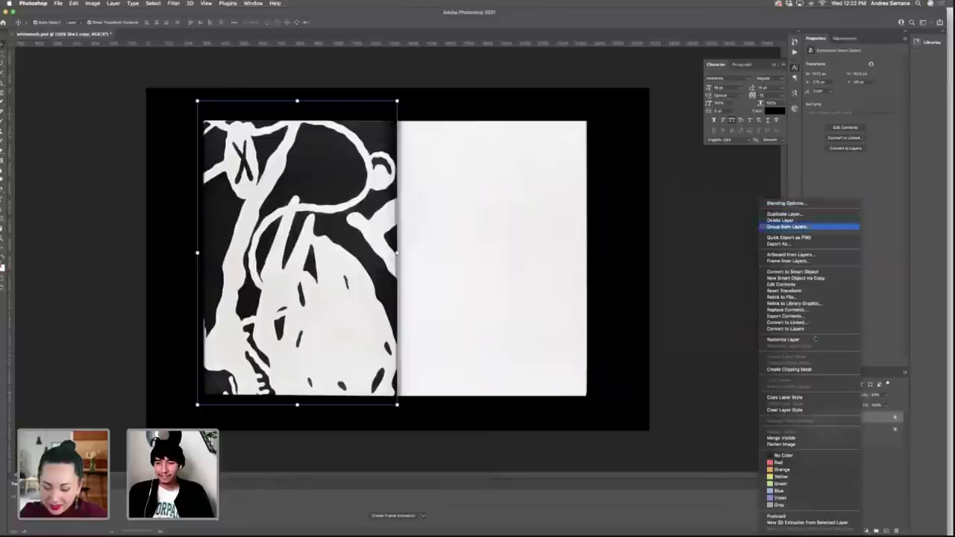
pyautogui.click(826, 411)
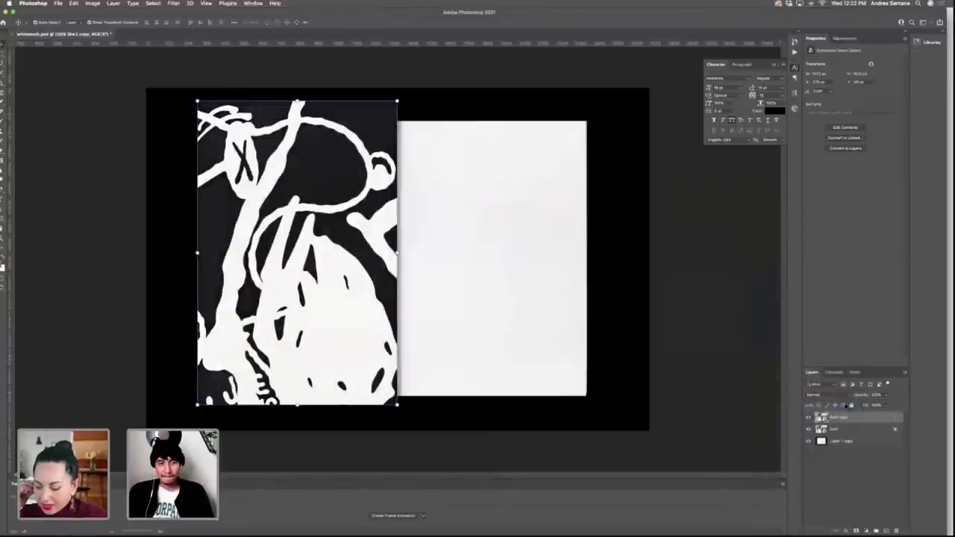
pyautogui.click(824, 394)
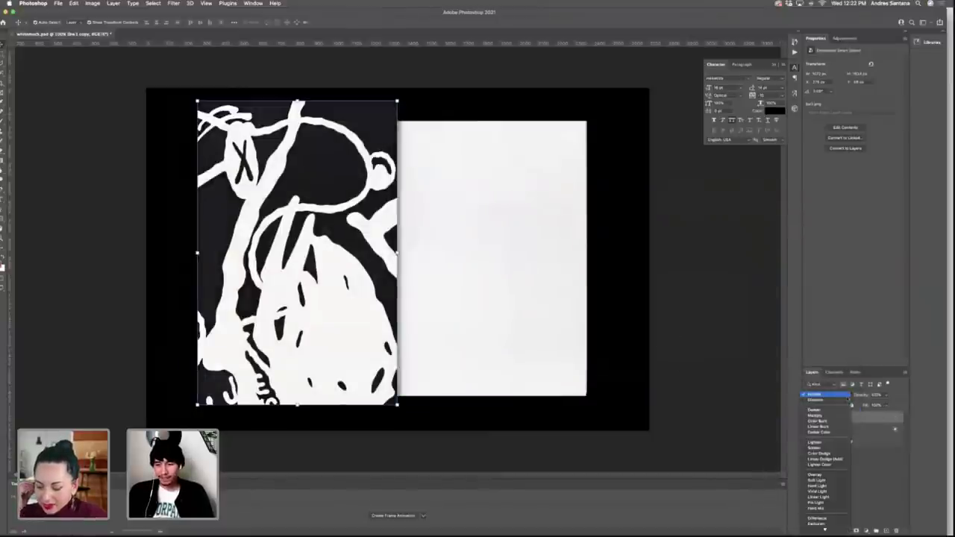
pyautogui.click(835, 416)
pyautogui.moveTo(887, 401); pyautogui.dragTo(880, 405)
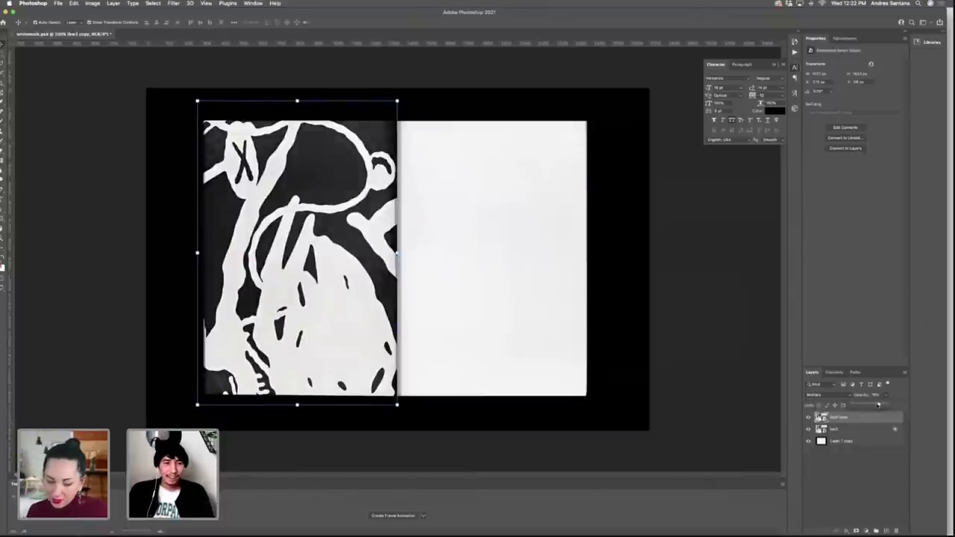
pyautogui.click(851, 470)
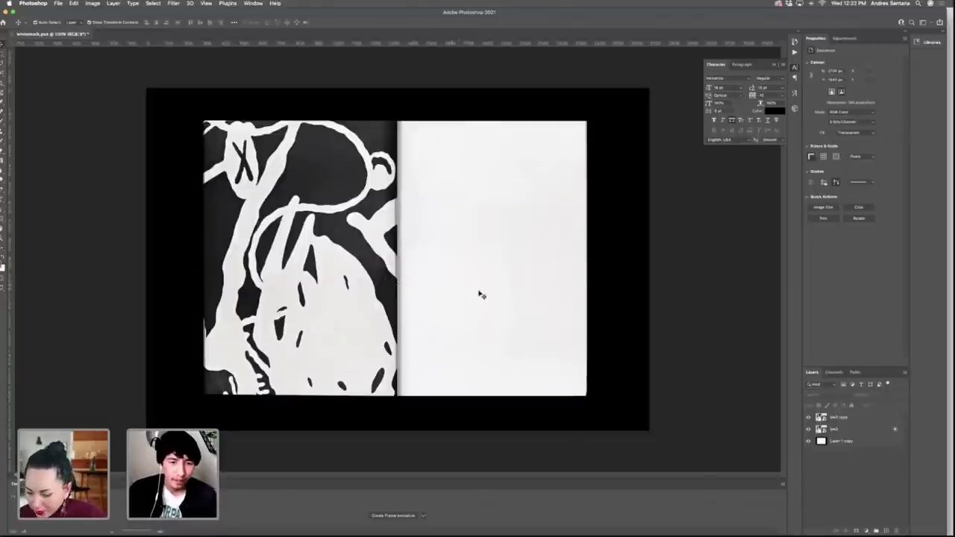
# Add a text box reading CONTENTS across the upper edge of the blank right page.
pyautogui.press('t')
pyautogui.moveTo(407, 125); pyautogui.dragTo(576, 136)
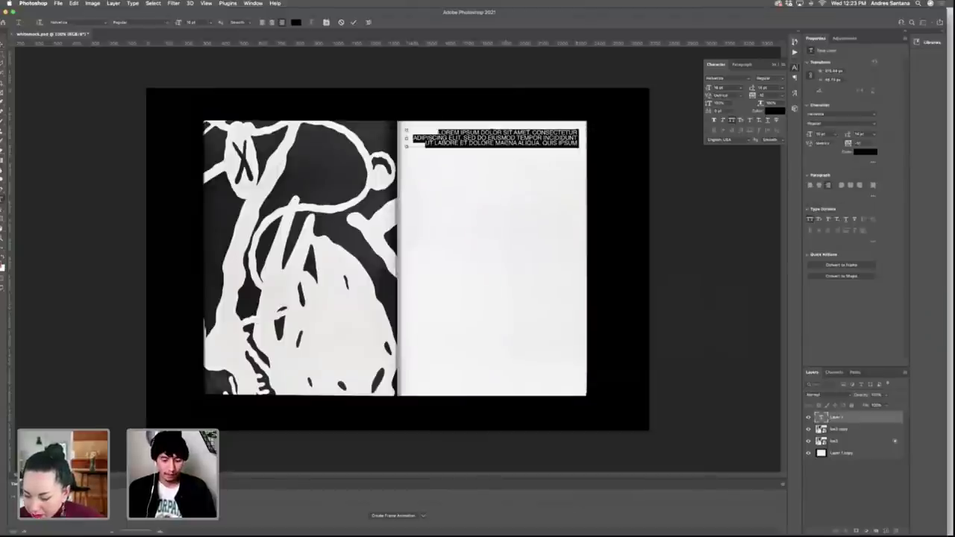
pyautogui.press('BackSpace')
pyautogui.write('CONTENTS')
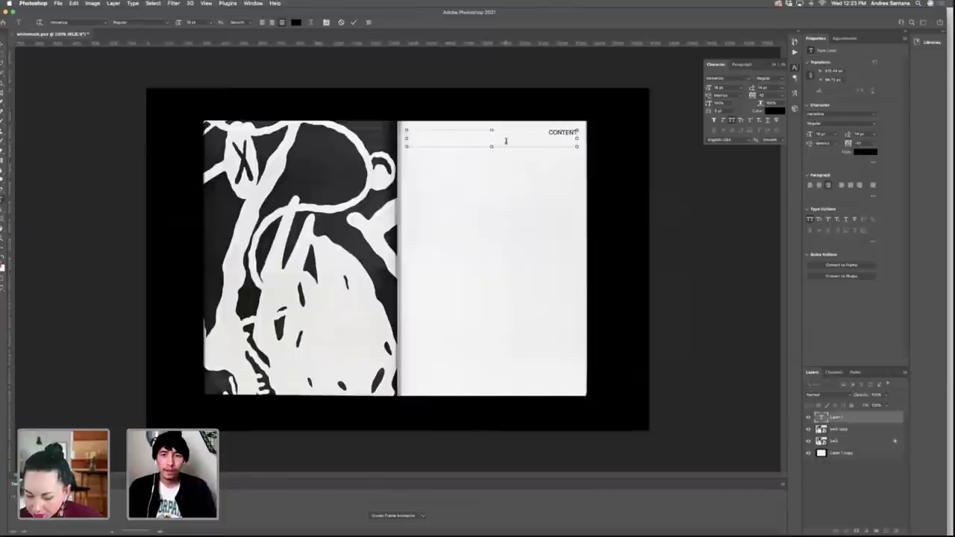
pyautogui.press('Escape')
pyautogui.press('v')
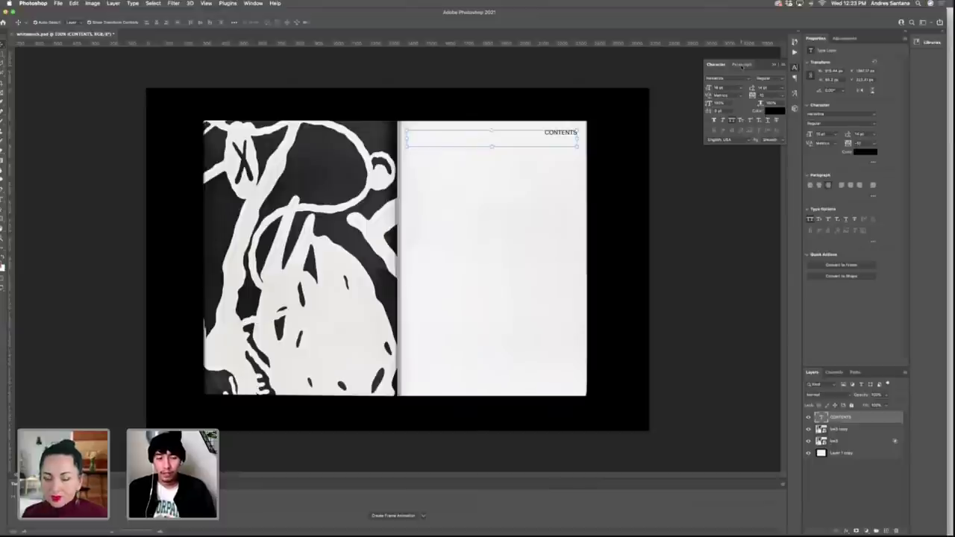
# Centre-align the CONTENTS heading and place a copy of it a short distance below.
pyautogui.click(742, 65)
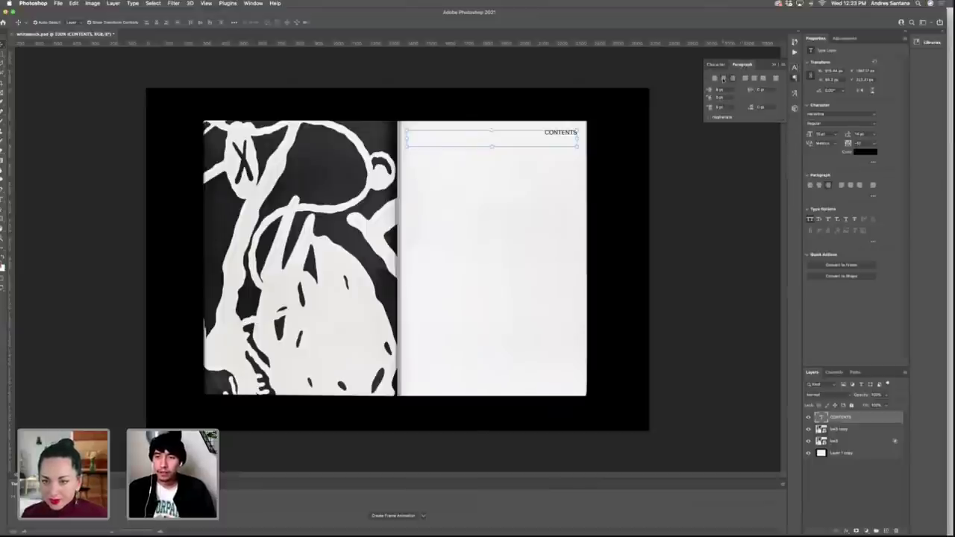
pyautogui.click(724, 78)
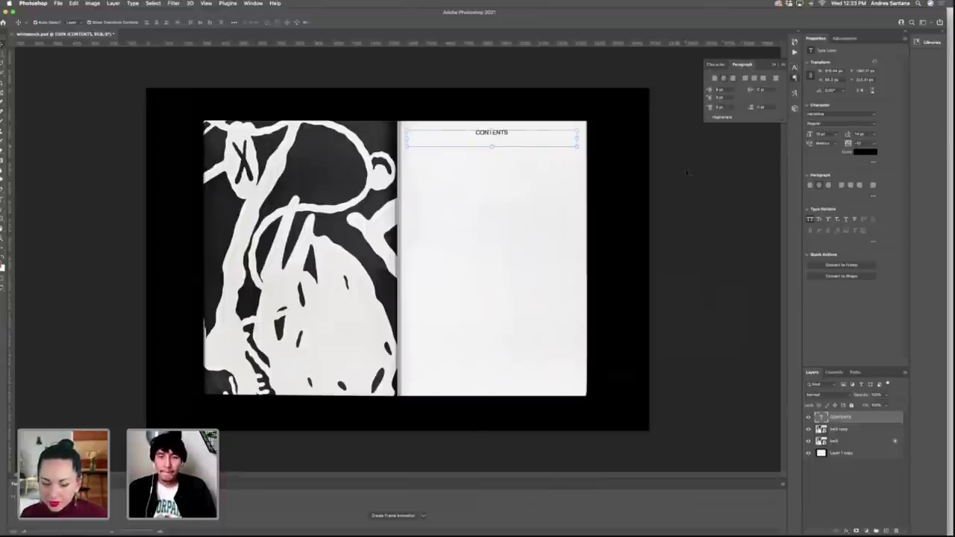
pyautogui.click(624, 165)
pyautogui.click(500, 133)
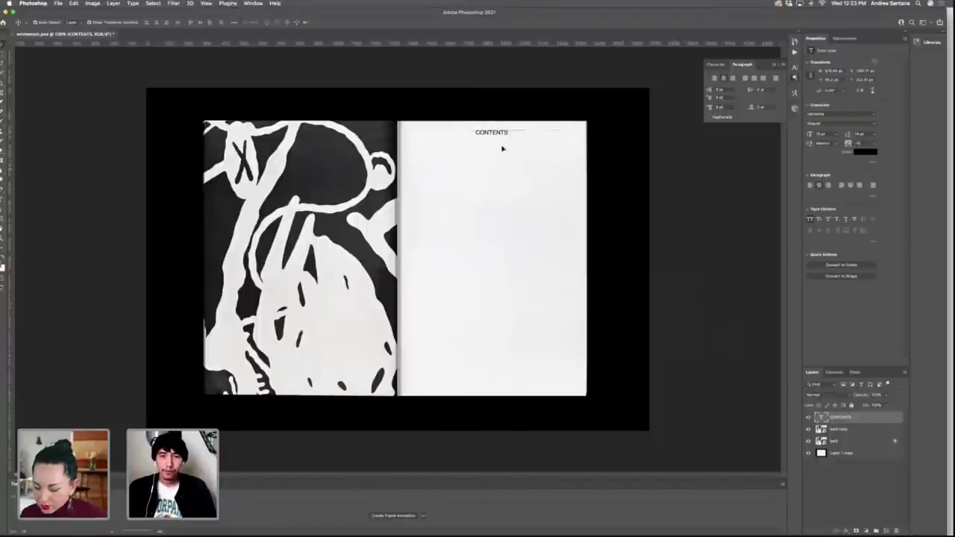
pyautogui.moveTo(502, 132); pyautogui.dragTo(502, 169)
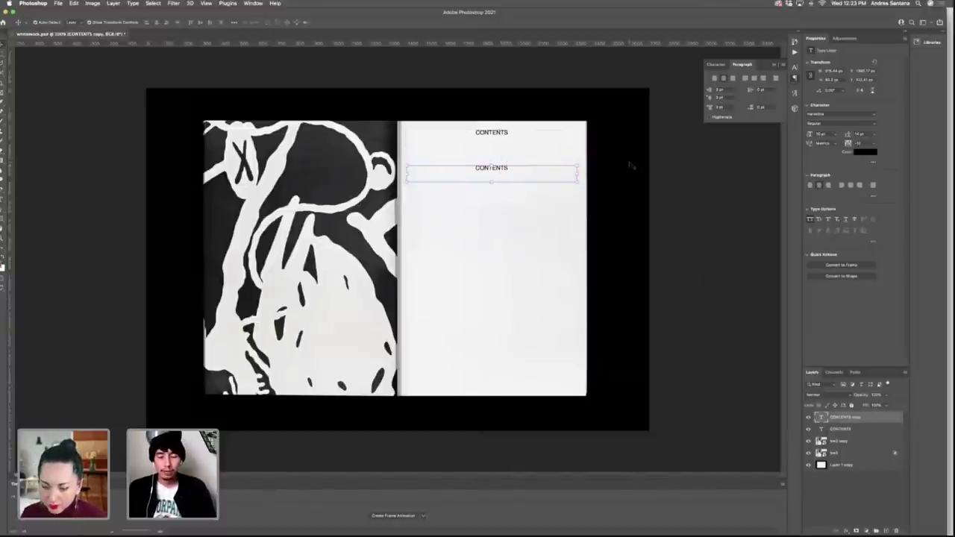
# Replace the copied heading's text with 010, right-align it and place it at the lower outer corner of the right page.
pyautogui.doubleClick(499, 173)
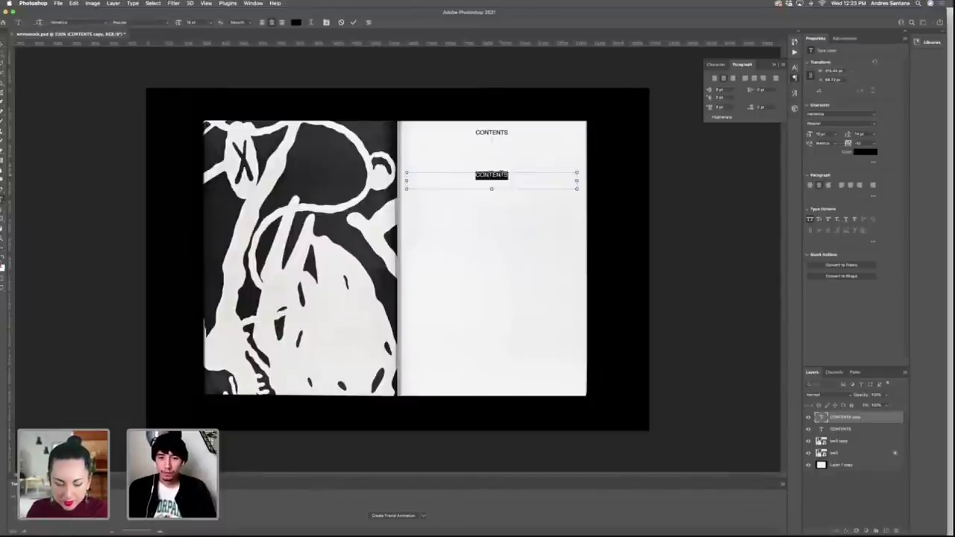
pyautogui.press('BackSpace')
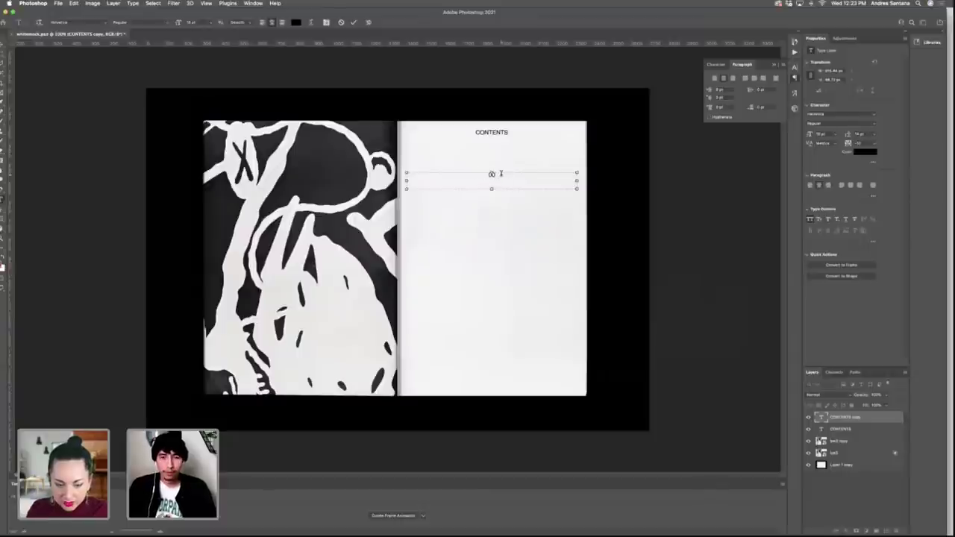
pyautogui.write('010')
pyautogui.hotkey('ctrl', 'Return')
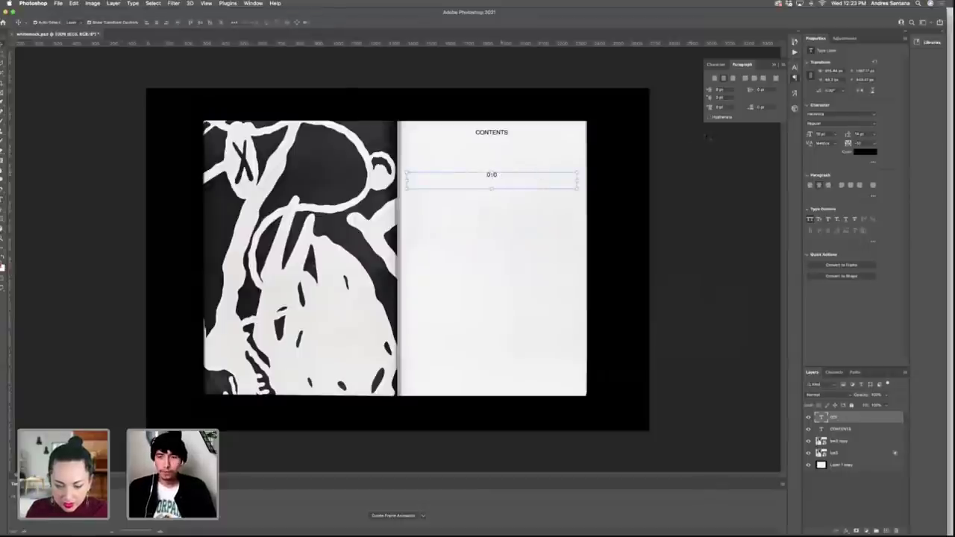
pyautogui.click(732, 77)
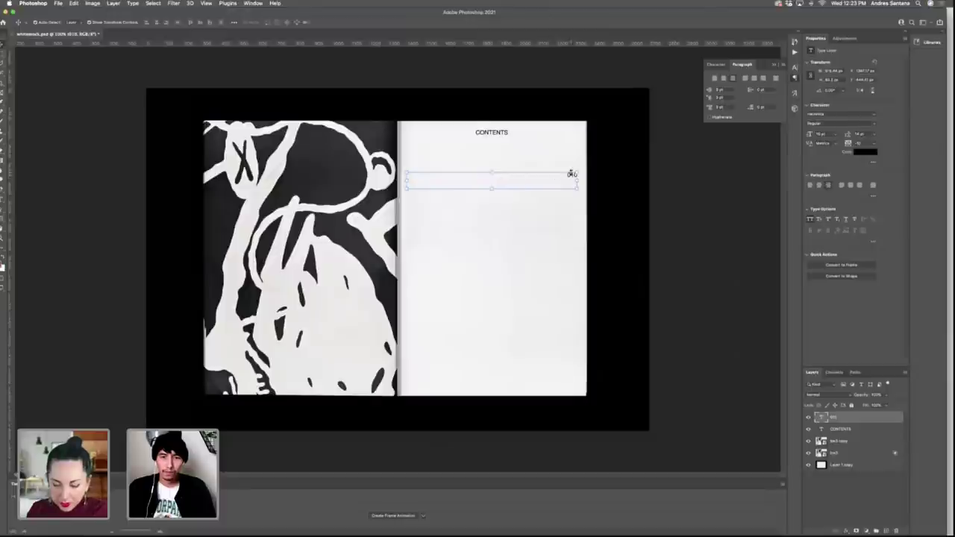
pyautogui.moveTo(571, 175); pyautogui.dragTo(572, 387)
pyautogui.click(690, 328)
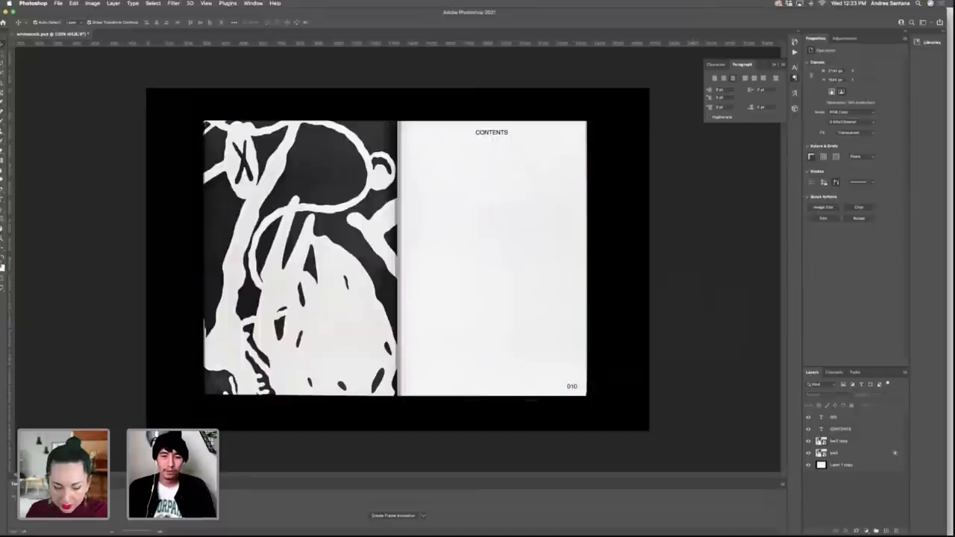
# Shorten the 010 page number's text box to about one line high and commit the edit.
pyautogui.doubleClick(572, 386)
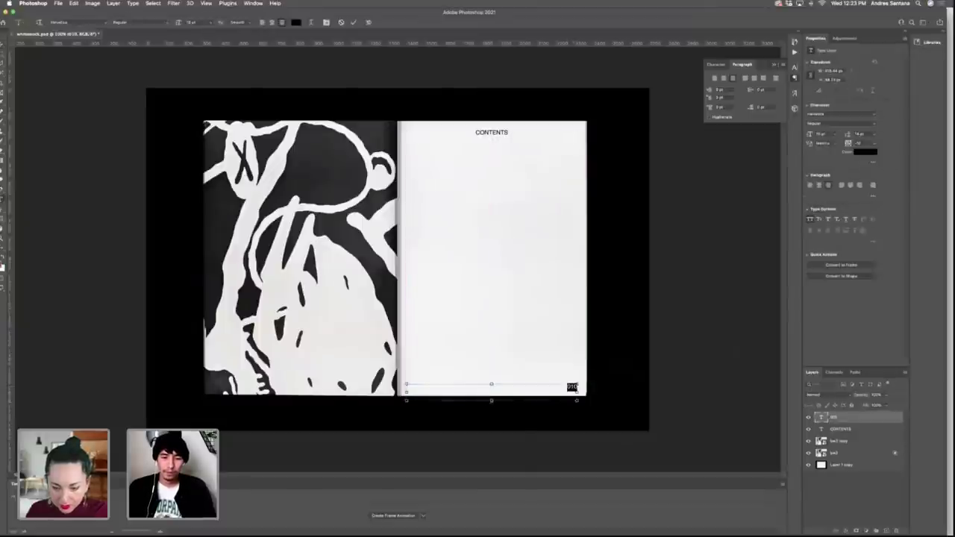
pyautogui.moveTo(492, 401); pyautogui.dragTo(492, 390)
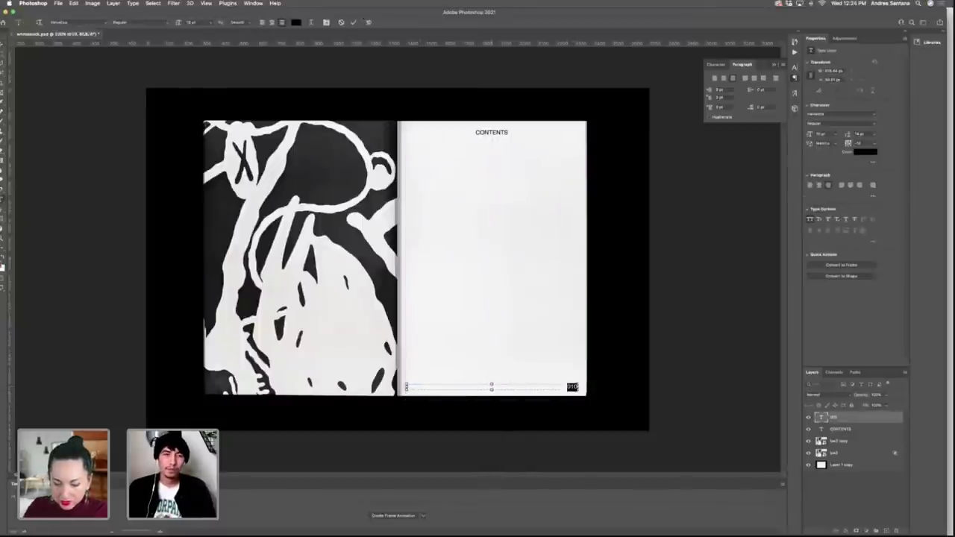
pyautogui.click(354, 22)
pyautogui.press('v')
pyautogui.click(690, 226)
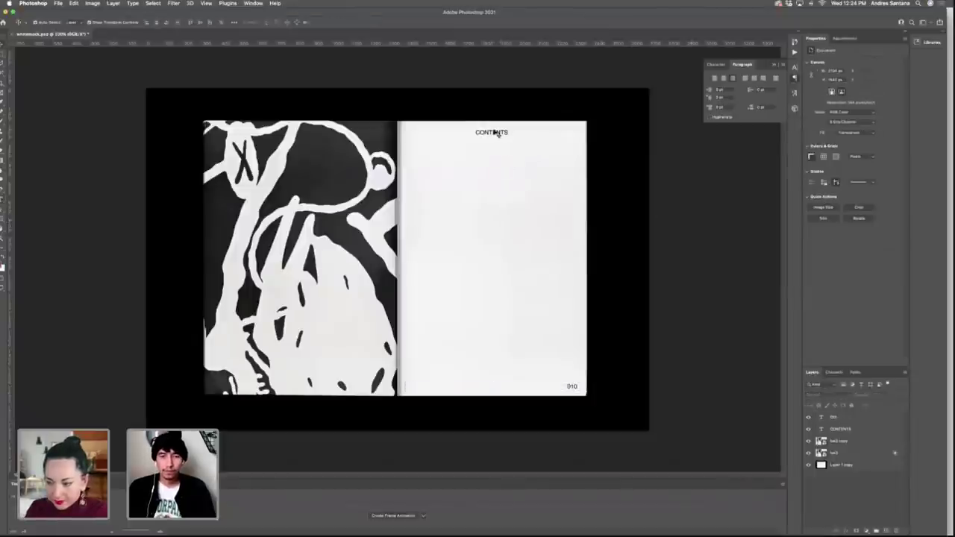
# Copy the CONTENTS heading below the original, left-align it and extend its text box down to just above the page number.
pyautogui.click(498, 133)
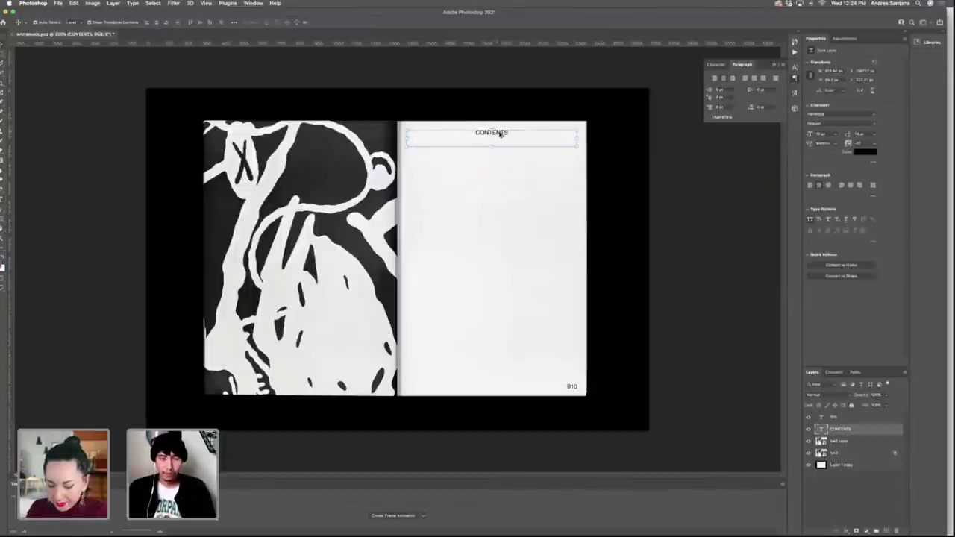
pyautogui.moveTo(500, 134); pyautogui.dragTo(492, 360)
pyautogui.click(715, 78)
pyautogui.doubleClick(435, 185)
pyautogui.press('super+Return')
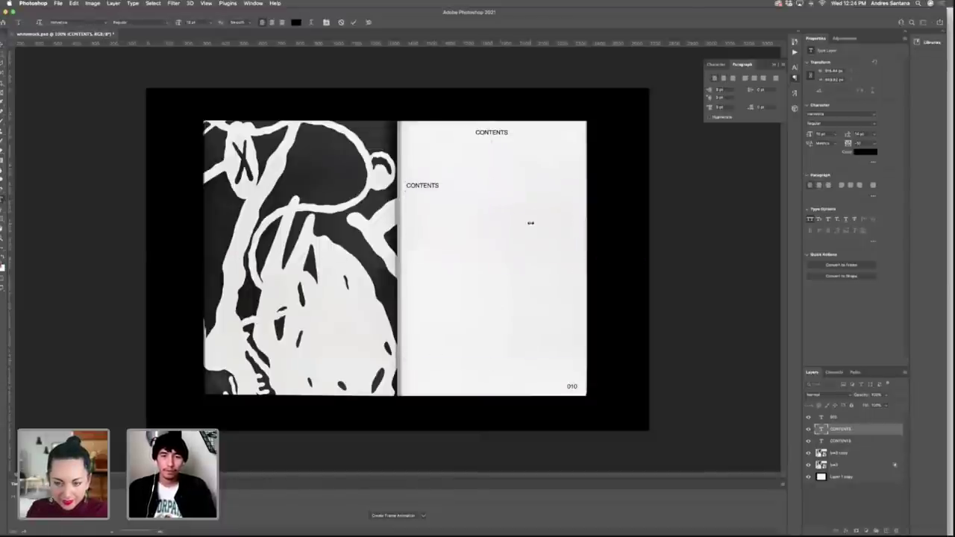
pyautogui.press('v')
# Open the KAWS (COPY) document from the KAWS folder in Finder and copy the first Biography paragraph.
pyautogui.moveTo(948, 183)
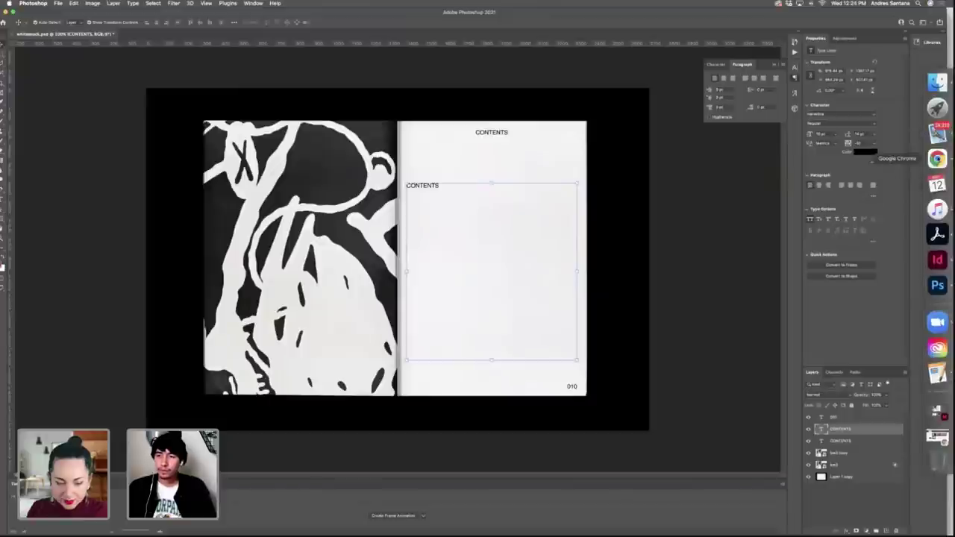
pyautogui.click(942, 85)
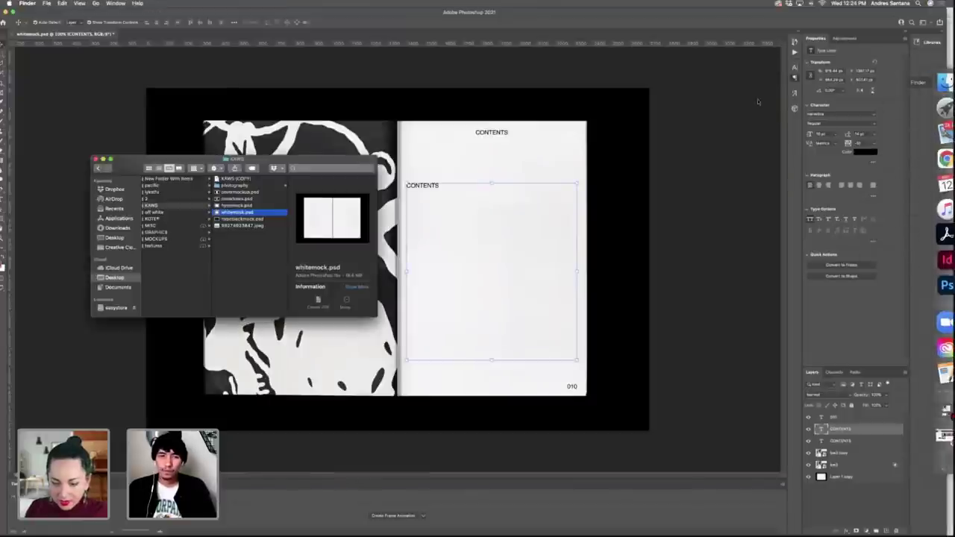
pyautogui.click(245, 179)
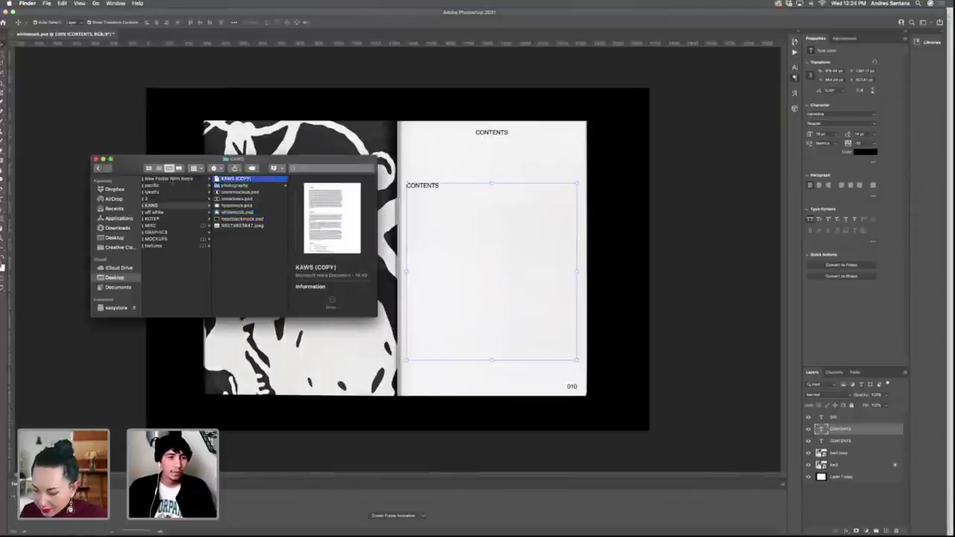
pyautogui.click(104, 159)
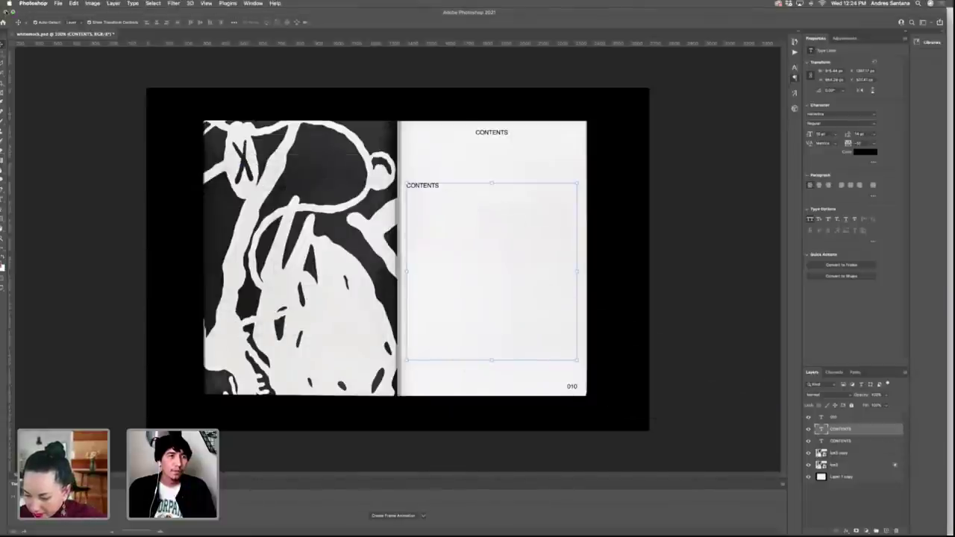
pyautogui.click(8, 11)
pyautogui.click(365, 293)
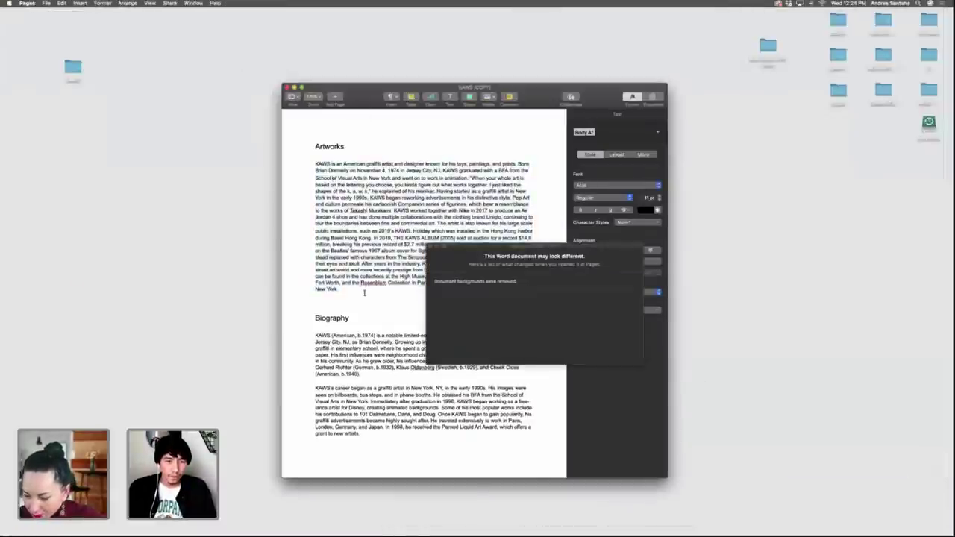
pyautogui.scroll(-3, 360, 279)
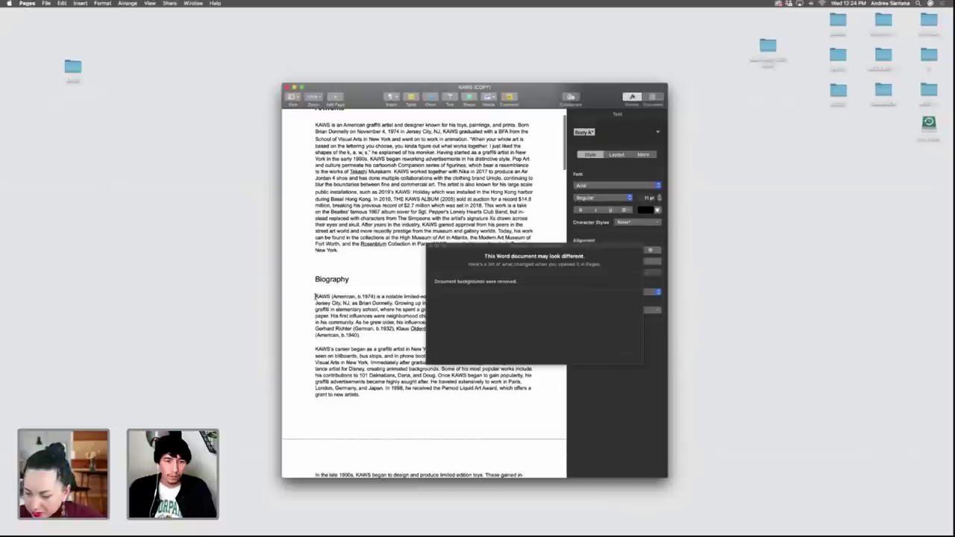
pyautogui.moveTo(316, 296); pyautogui.dragTo(364, 336)
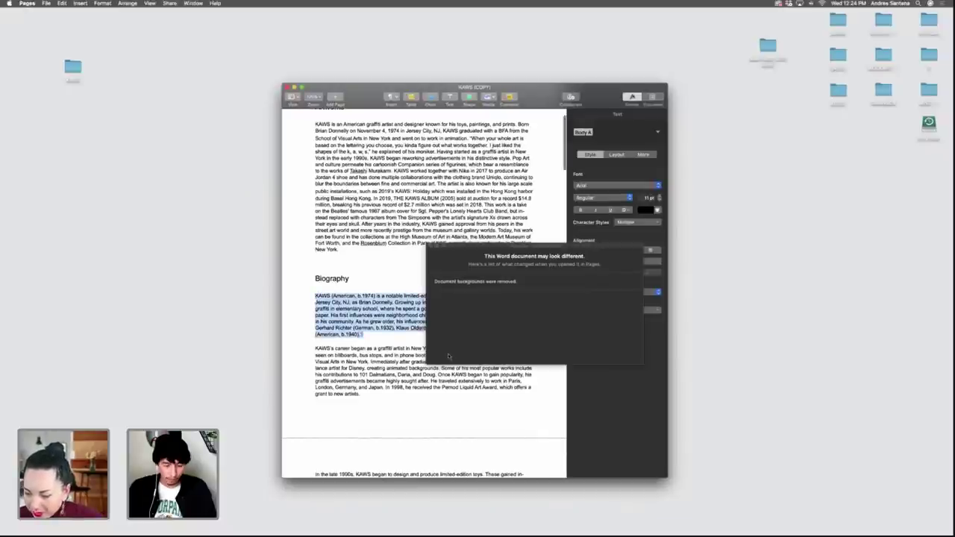
pyautogui.moveTo(954, 285)
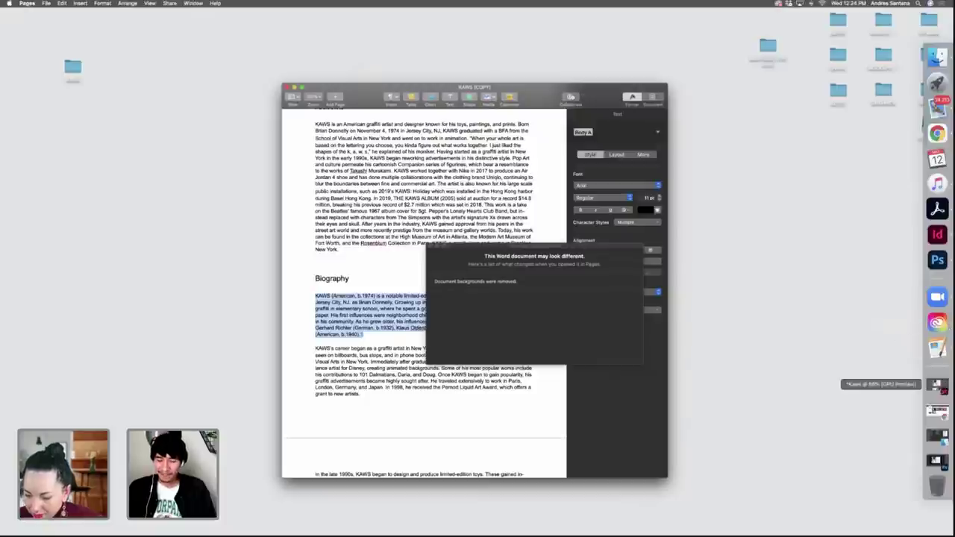
# Return to Photoshop and replace the left-aligned CONTENTS copy's text with the copied biography paragraph.
pyautogui.click(938, 260)
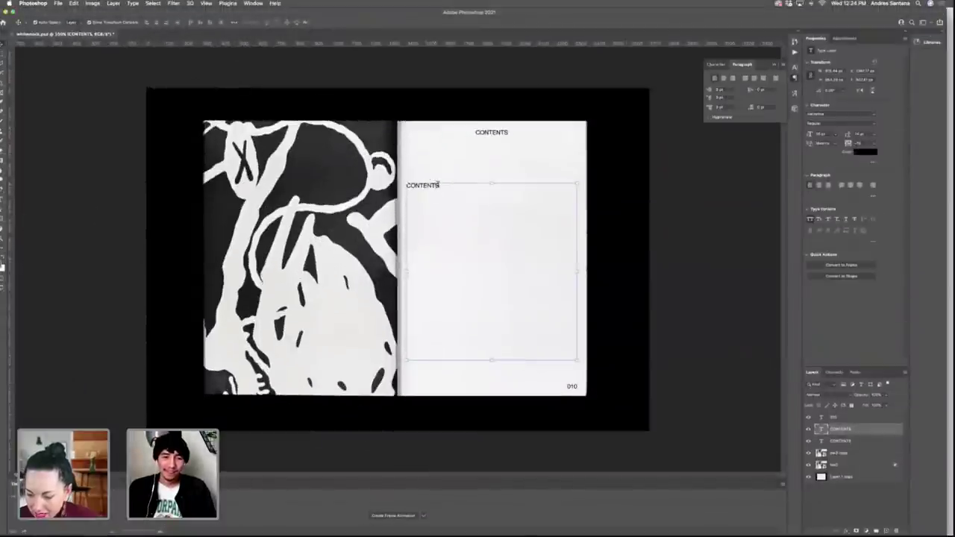
pyautogui.doubleClick(438, 184)
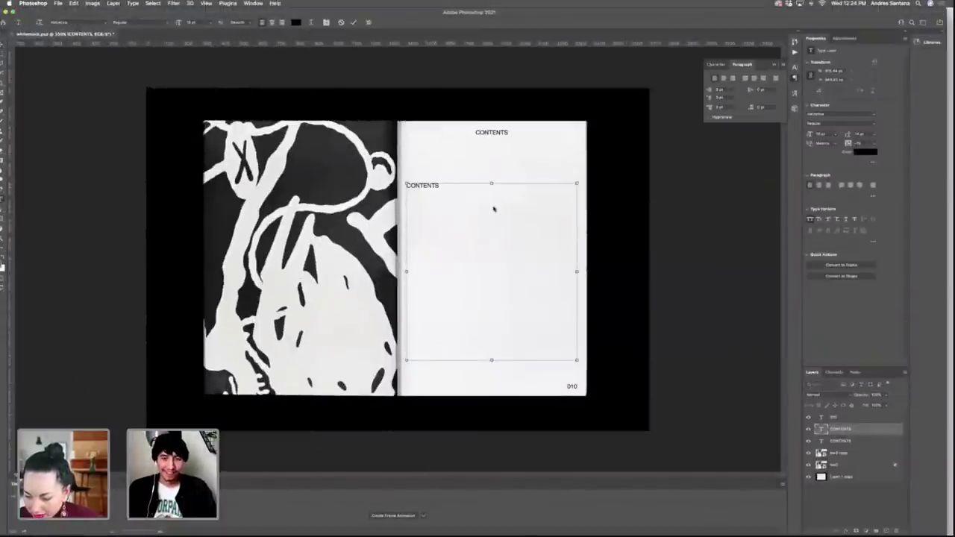
pyautogui.write('KAWS (AMERICAN, B.1974) IS A NOTABLE LIMITED-EDITION TOY AND CLOTHING DESIGNER. HE WAS BORN IN JERSEY CITY, NJ, AS BRIAN DONNELLY. GROWING UP IN NEW JERSEY, KAWS FIRST BECAME INTERESTED IN GRAFFITI IN ELEMENTARY SCHOOL, WHERE HE SPENT A GOOD DEAL OF TIME COPYING GRAFFITI IMAGES ONTO PAPER. HIS FIRST INFLUENCES WERE NEIGHBORHOOD CHILDREN WHO PAINTED GRAFFITI IMAGES ON WALLS WITHIN HIS COMMUNITY AS HE GREW OLDER. HIS INFLUENCES CAME FROM TRADITIONAL LIFE PAINTERS, SUCH AS GERHARD RICHTER (GERMAN, B.1932), KLAUS OLDENBERG (SWEDISH, B.1929), AND CHUCK CLOSE (AMERICAN, B.1940).')
pyautogui.press('Escape')
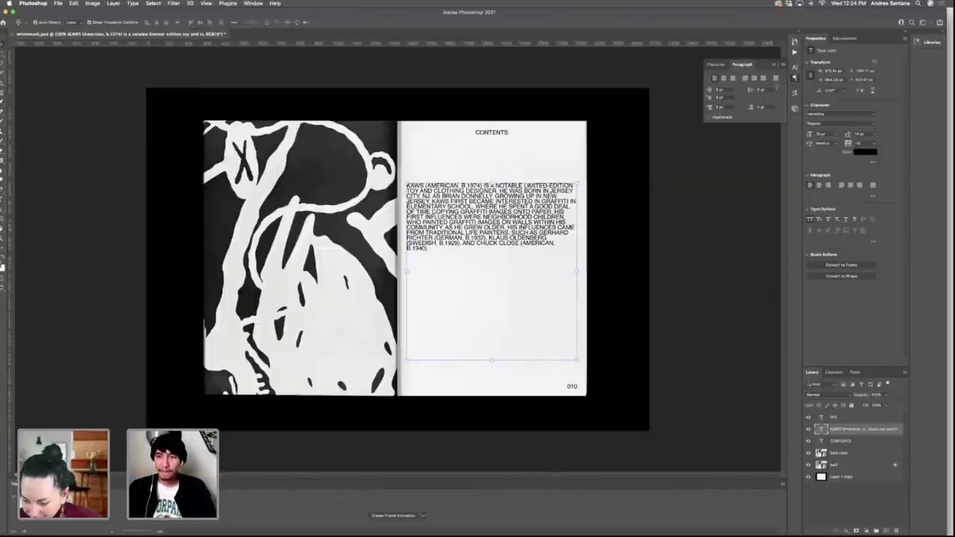
# Turn off All Caps for the biography paragraph.
pyautogui.click(775, 65)
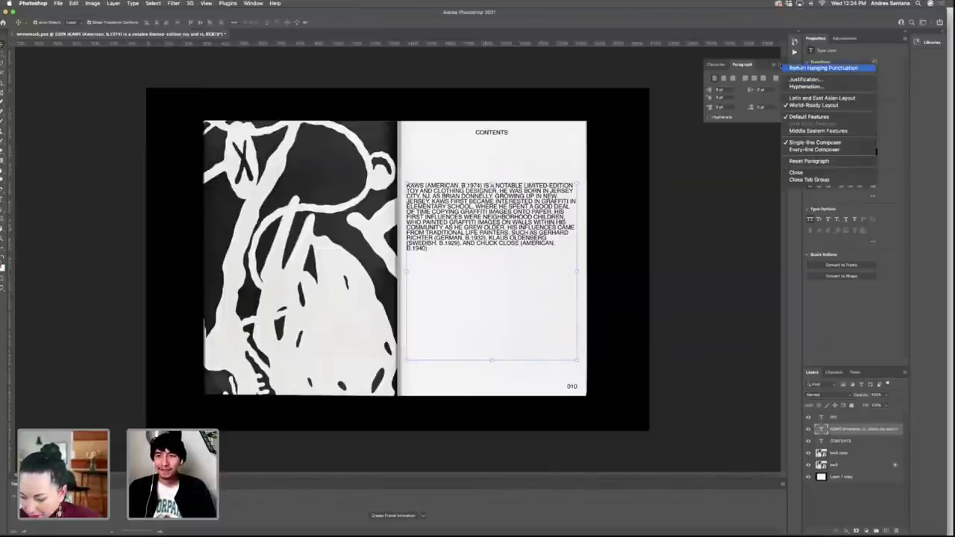
pyautogui.click(765, 64)
pyautogui.click(716, 65)
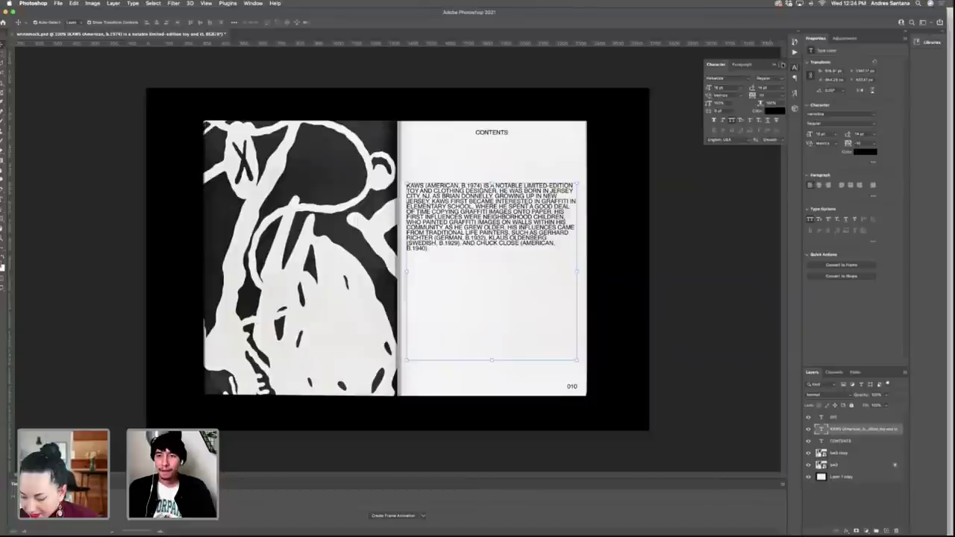
pyautogui.click(775, 65)
pyautogui.click(801, 106)
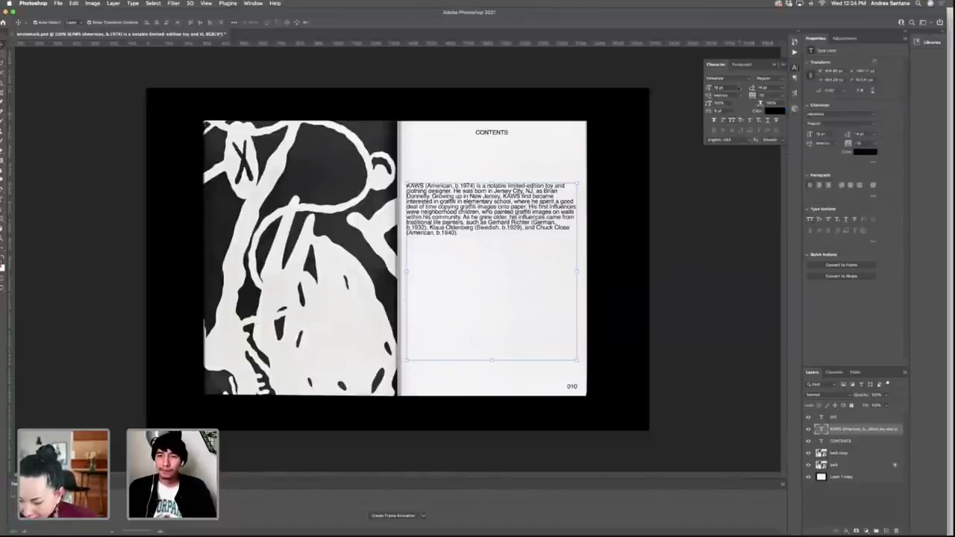
# Set the biography paragraph's kerning to Optical and its font size to 36 pt.
pyautogui.click(739, 96)
pyautogui.click(730, 106)
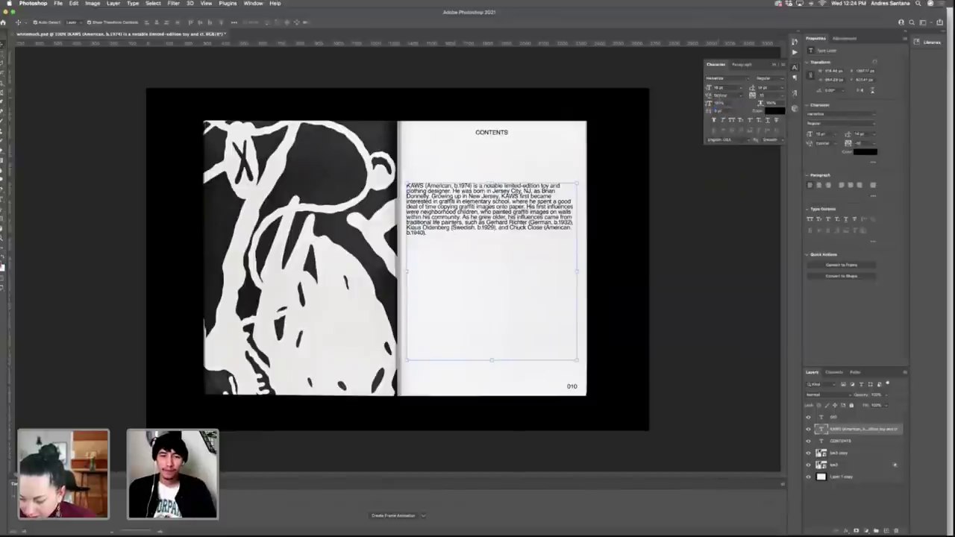
pyautogui.click(739, 88)
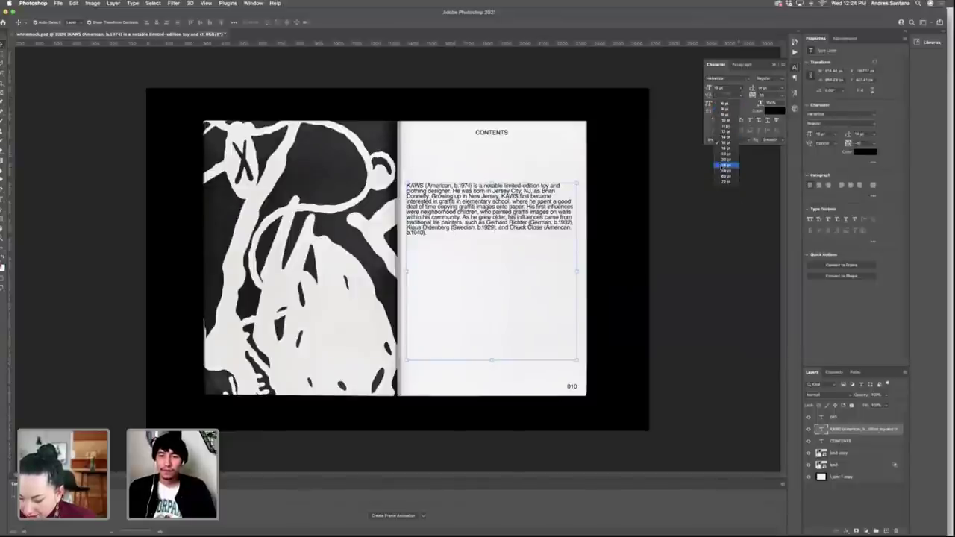
pyautogui.click(722, 165)
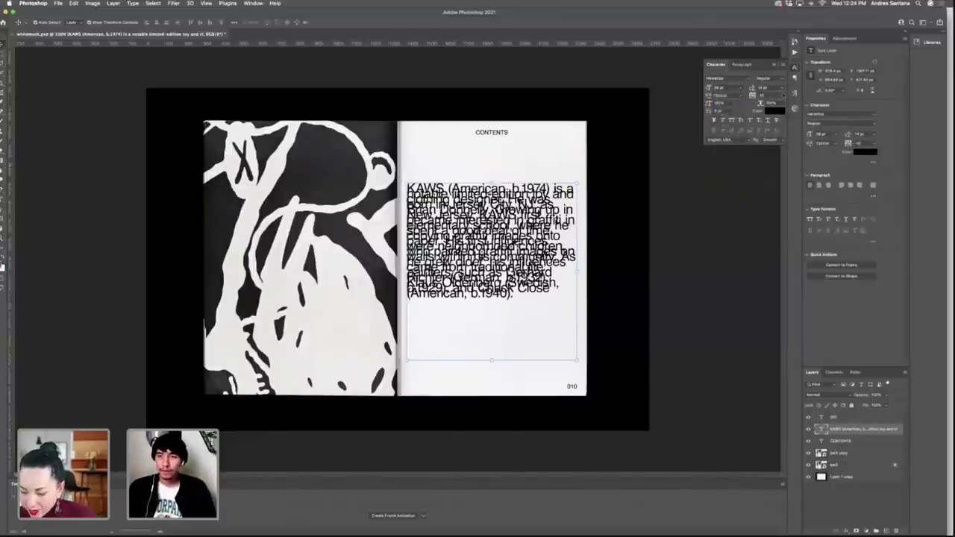
# Set the biography paragraph's leading to 30 pt.
pyautogui.click(781, 95)
pyautogui.click(776, 95)
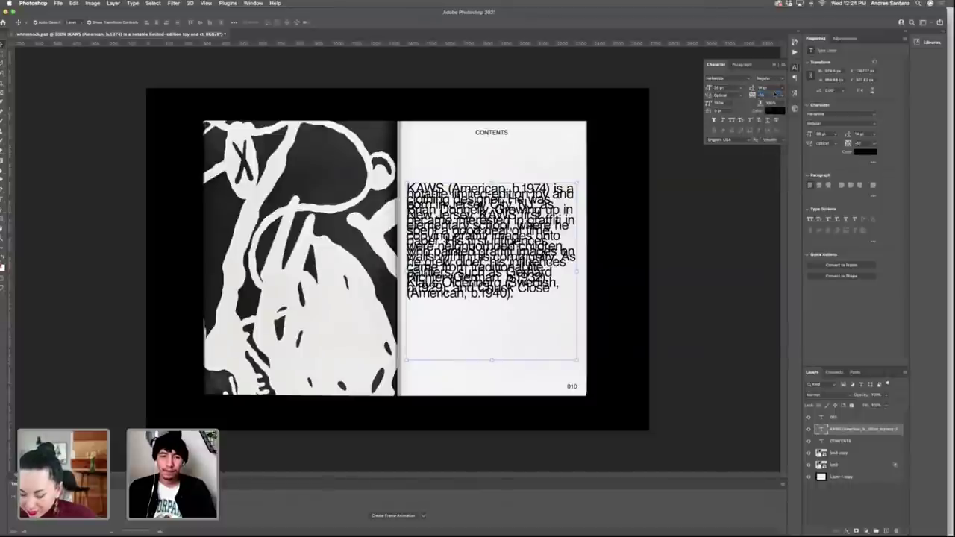
pyautogui.click(782, 88)
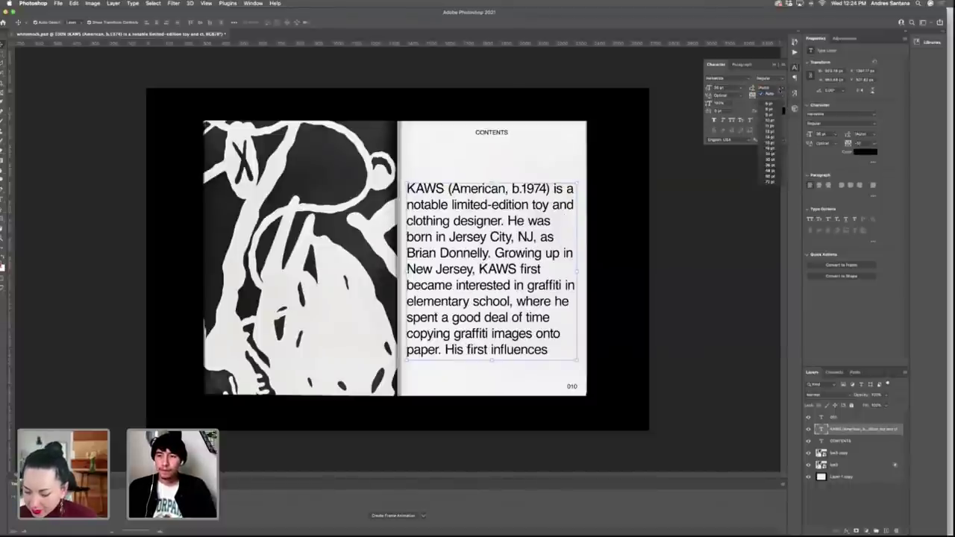
pyautogui.click(770, 160)
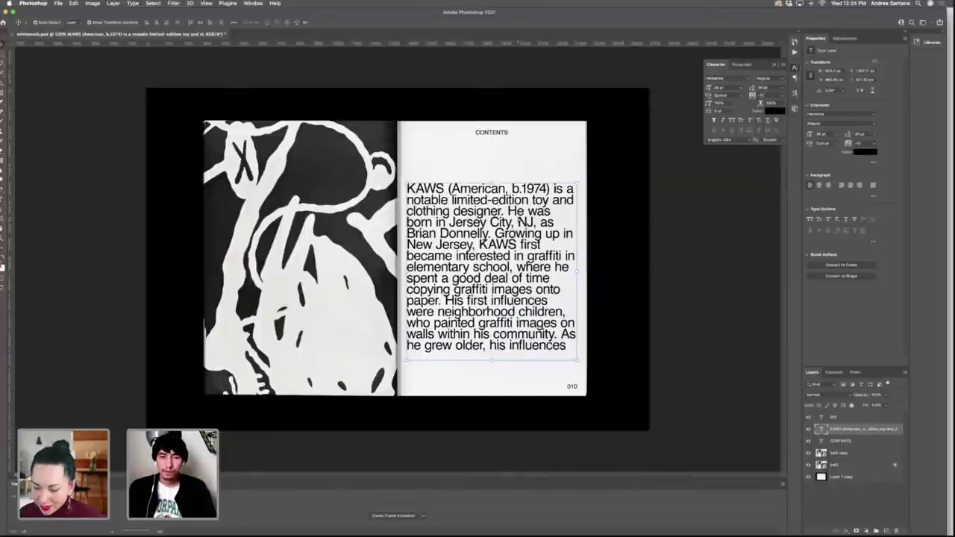
# Move the biography paragraph up slightly, then narrow its text box and extend its upper edge toward the CONTENTS heading.
pyautogui.moveTo(521, 219); pyautogui.dragTo(523, 193)
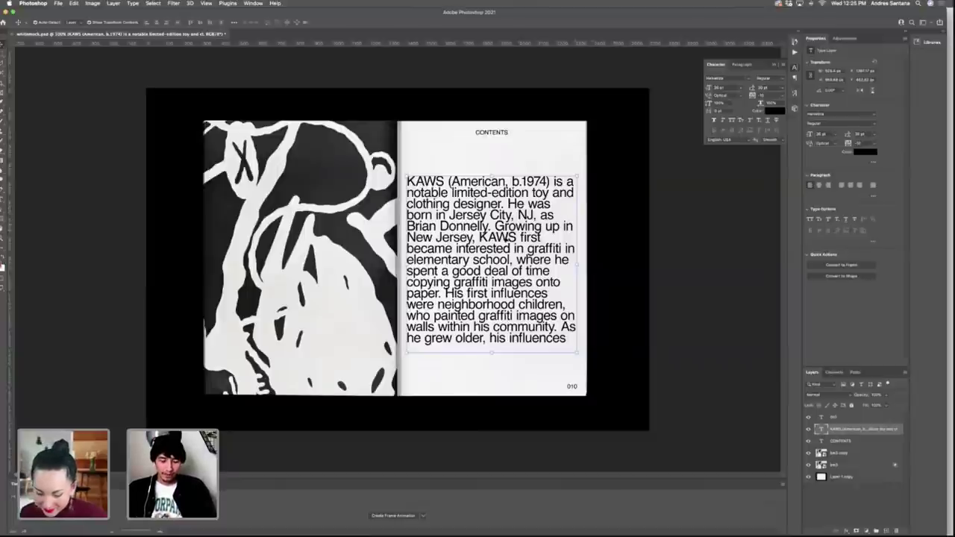
pyautogui.doubleClick(577, 258)
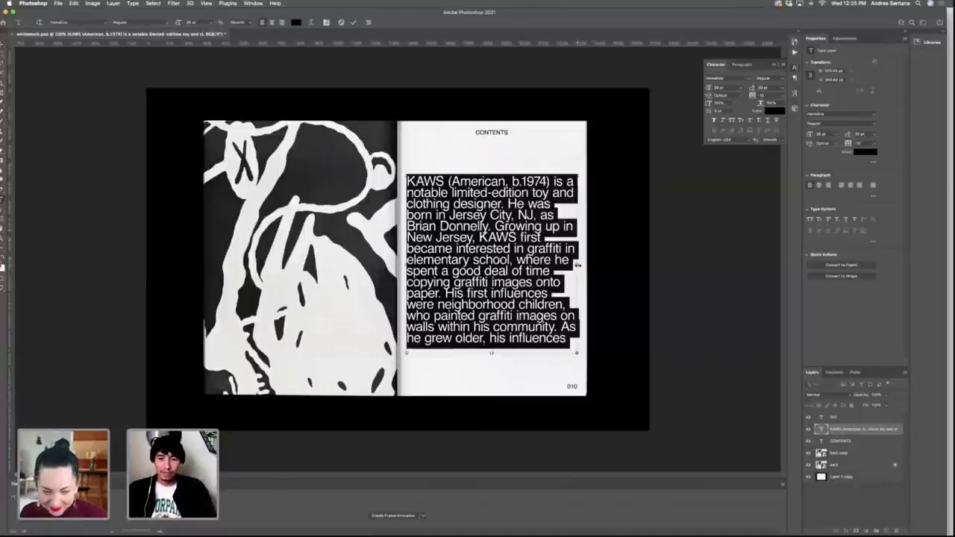
pyautogui.moveTo(577, 264); pyautogui.dragTo(552, 264)
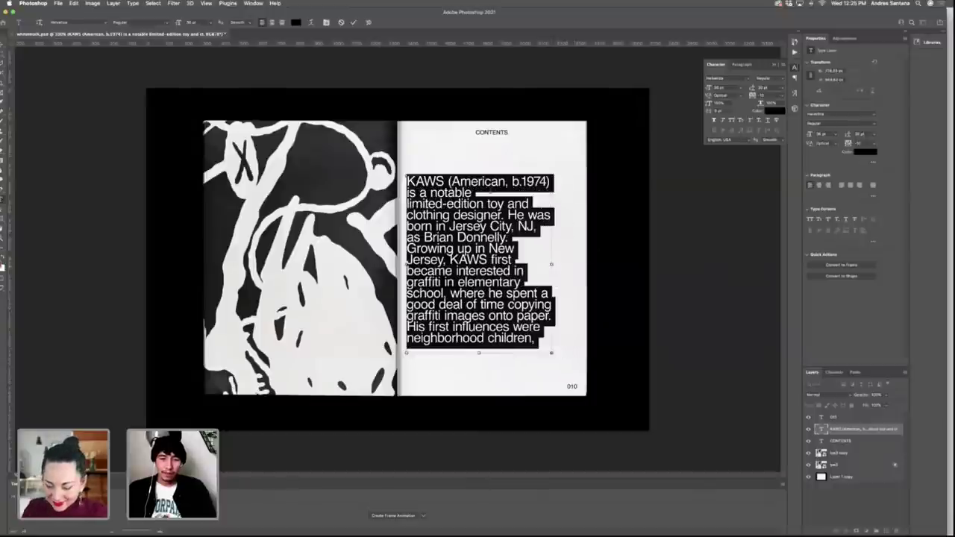
pyautogui.moveTo(480, 168); pyautogui.dragTo(481, 158)
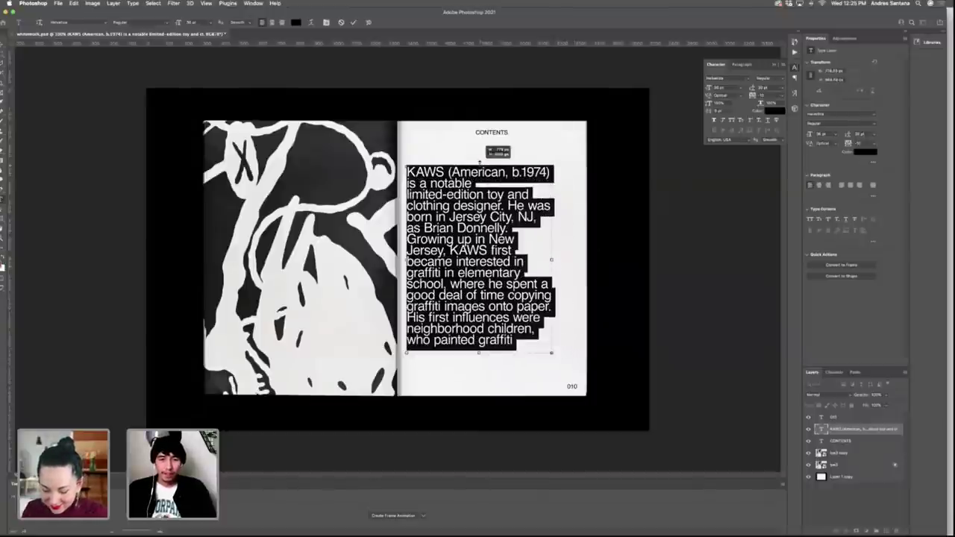
pyautogui.moveTo(553, 258); pyautogui.dragTo(564, 258)
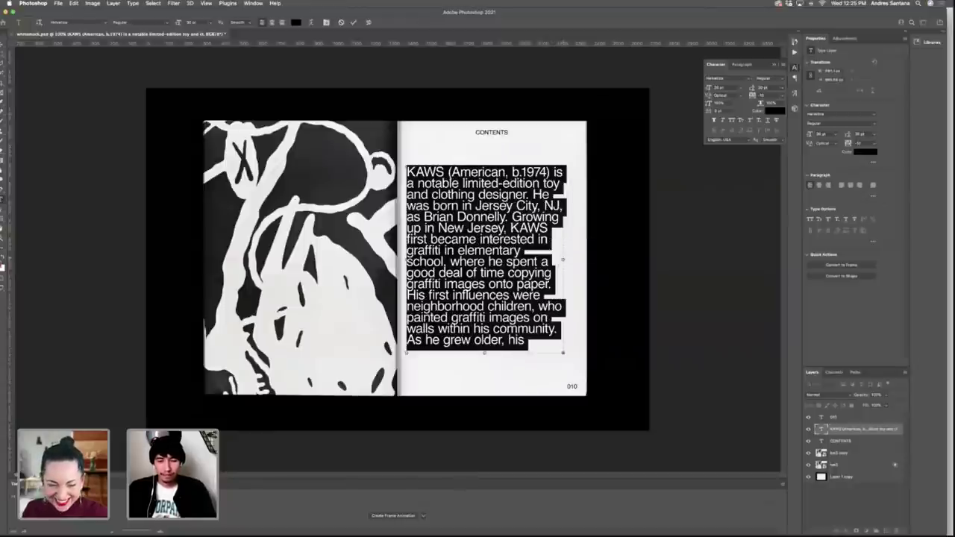
# Commit the biography paragraph and duplicate it, offset down over the lower part of the contents page.
pyautogui.click(355, 22)
pyautogui.press('v')
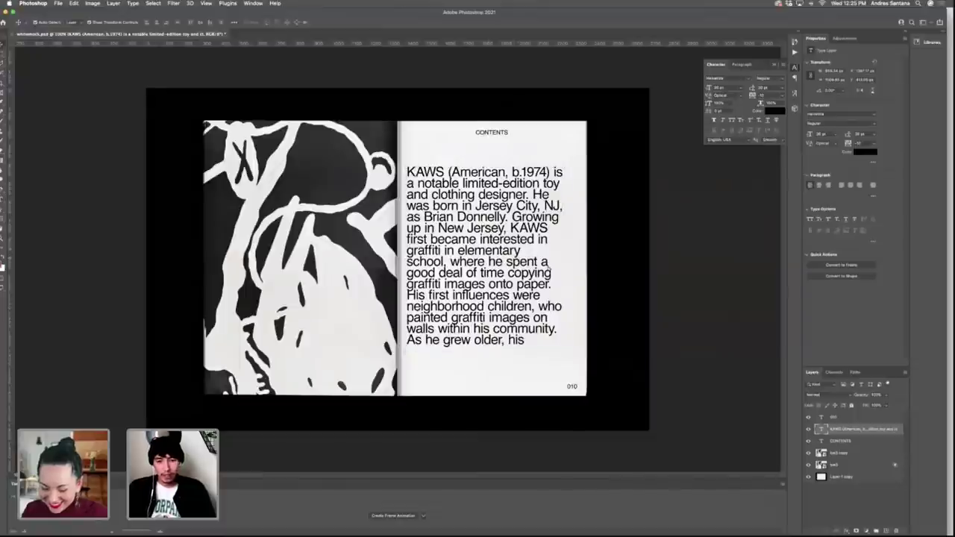
pyautogui.moveTo(553, 281); pyautogui.dragTo(538, 361)
# Clear the duplicated paragraph, set its font size to 12 pt and paste the biography text back into it.
pyautogui.doubleClick(538, 360)
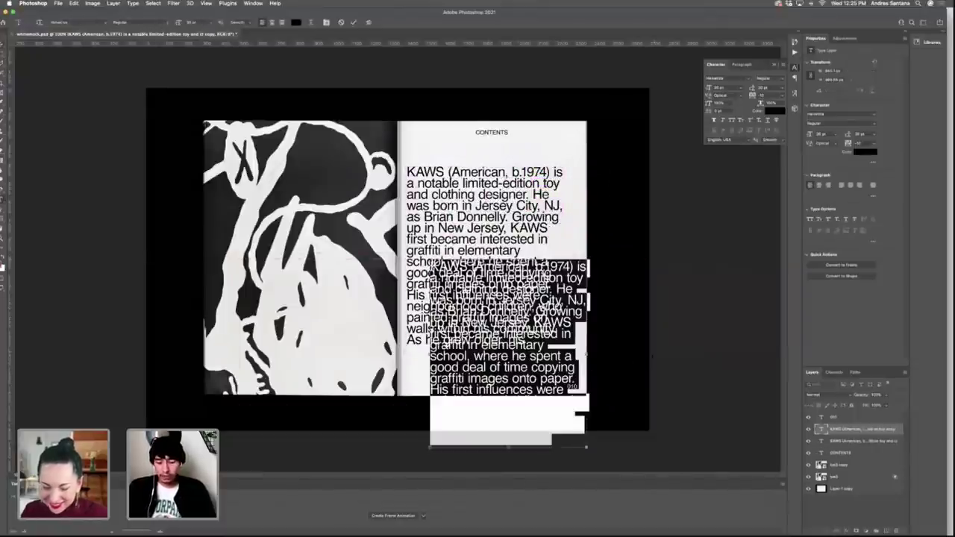
pyautogui.press('BackSpace')
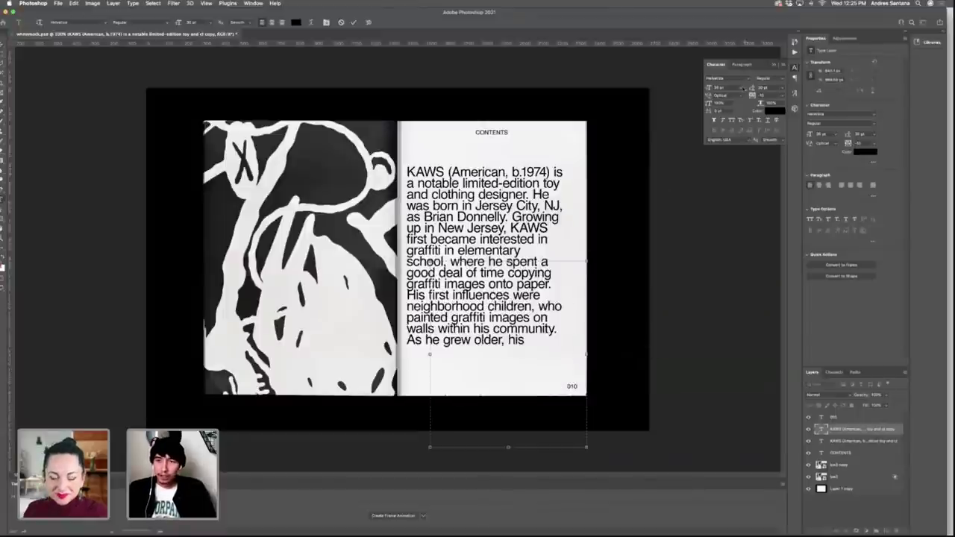
pyautogui.click(744, 89)
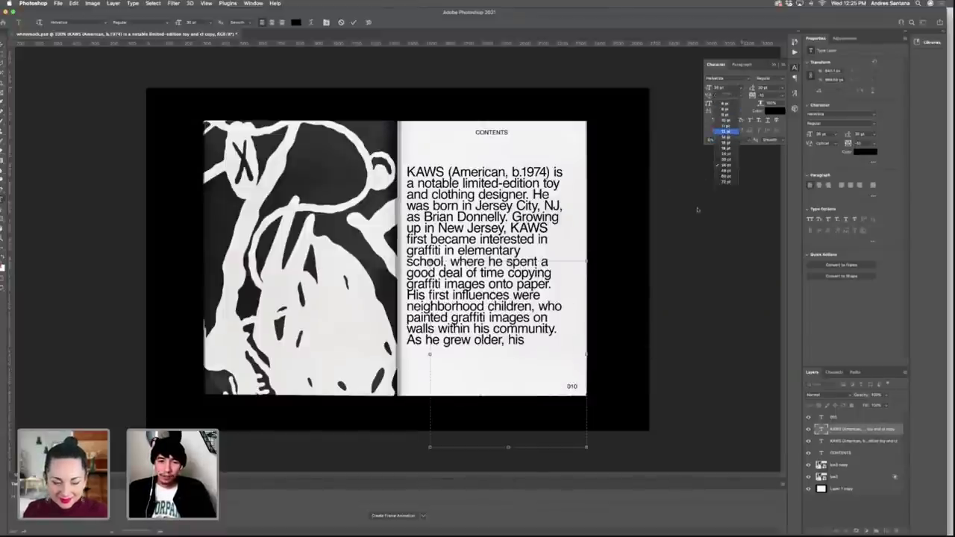
pyautogui.press('super+v')
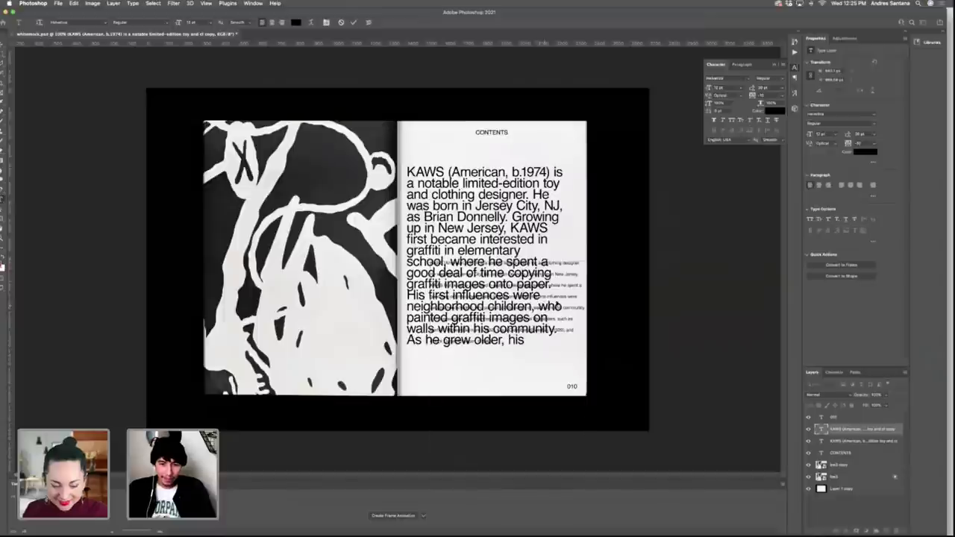
pyautogui.press('super+Return')
# Set the small paragraph's leading to Auto and place it directly beneath the large biography paragraph.
pyautogui.press('v')
pyautogui.moveTo(557, 304); pyautogui.dragTo(550, 366)
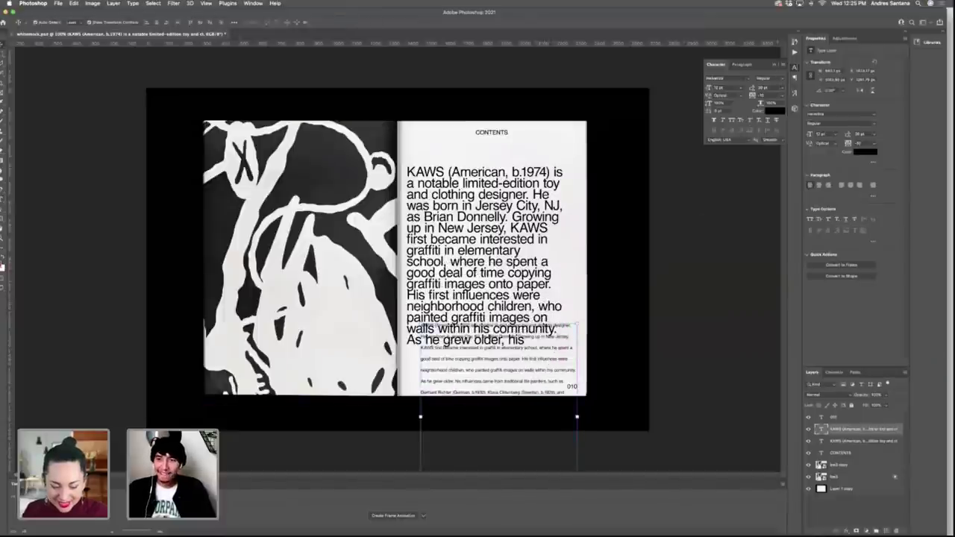
pyautogui.click(782, 88)
pyautogui.click(777, 95)
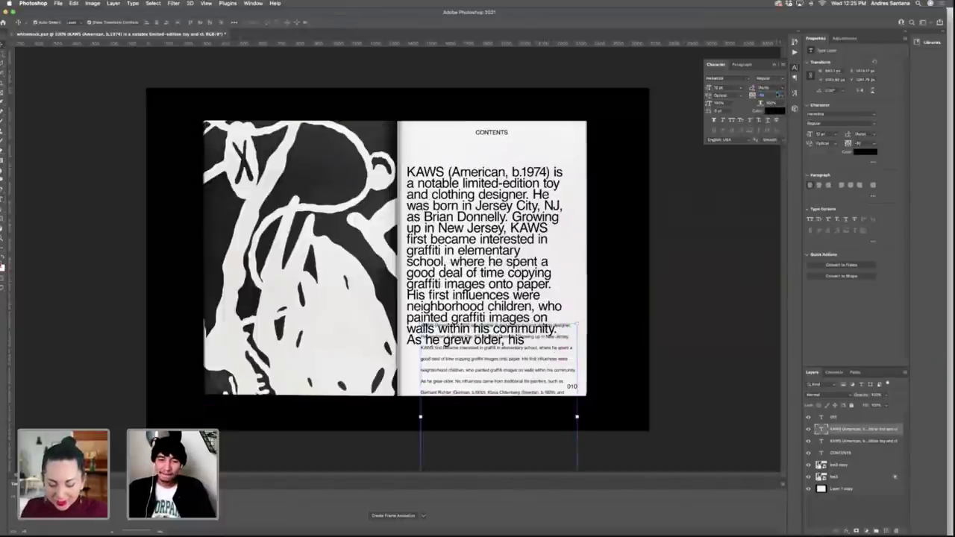
pyautogui.doubleClick(503, 361)
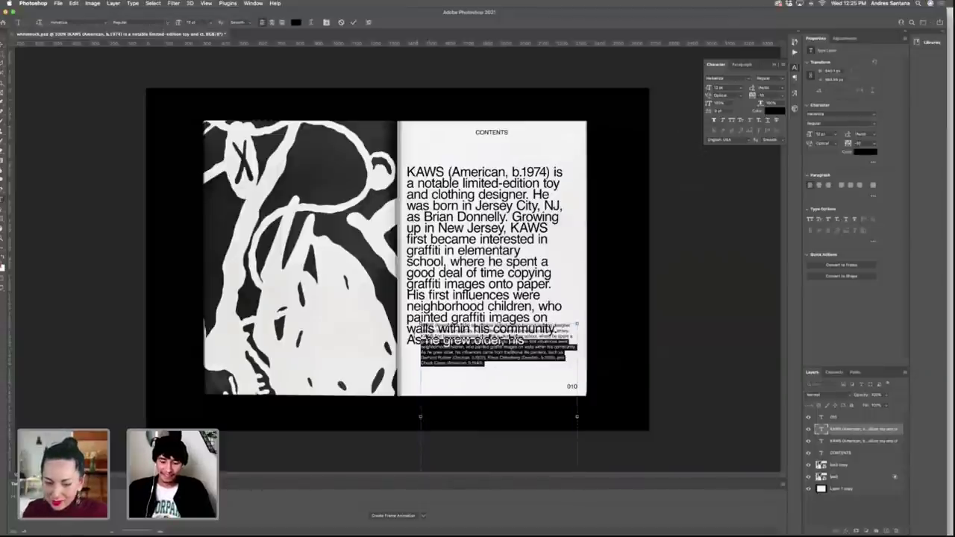
pyautogui.press('BackSpace')
pyautogui.press('super+Return')
pyautogui.moveTo(572, 337); pyautogui.dragTo(523, 367)
# Align the left edges of the large and small biography paragraphs.
pyautogui.click(506, 297)
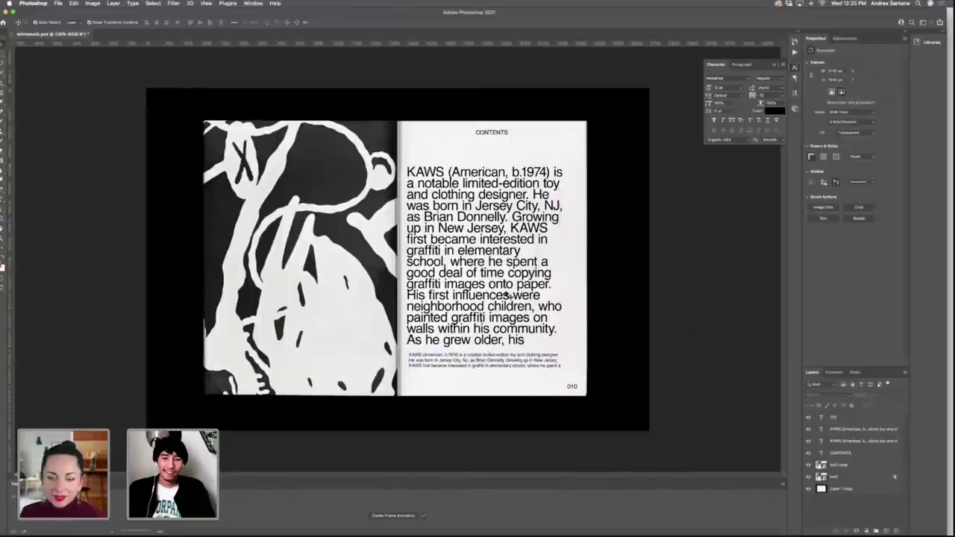
pyautogui.keyDown('shift'); pyautogui.click(510, 364); pyautogui.keyUp('shift')
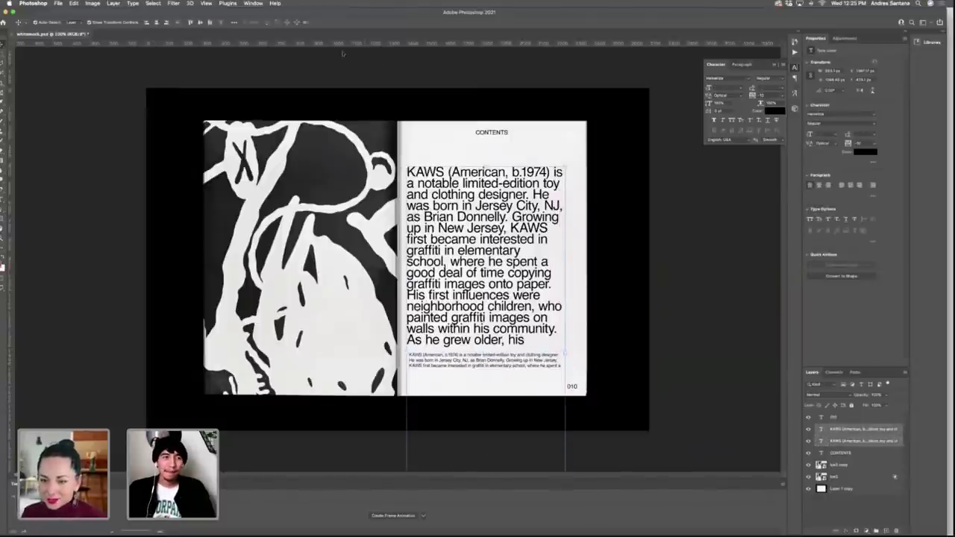
pyautogui.click(147, 22)
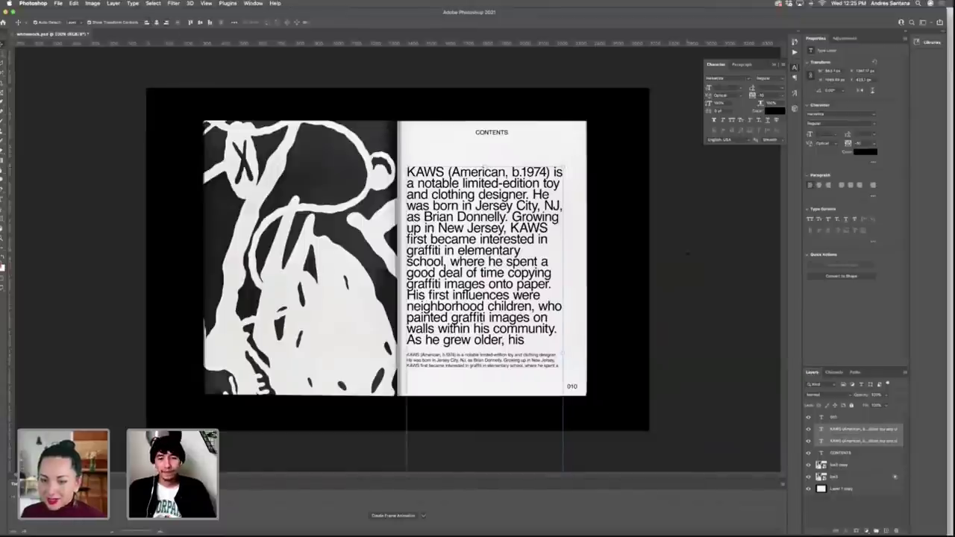
pyautogui.click(577, 209)
# Delete the passage from "His first influences were" to "As he grew older, his" in the large biography paragraph.
pyautogui.click(490, 213)
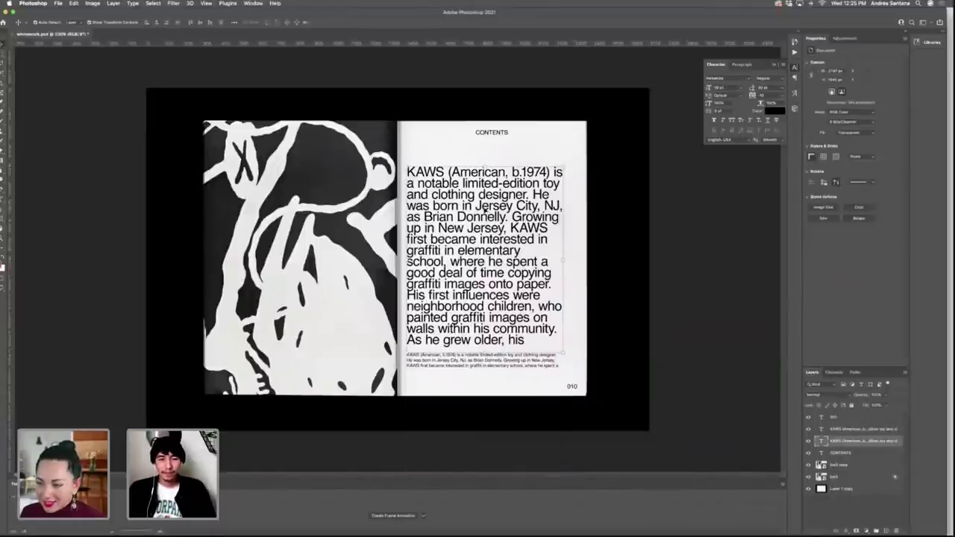
pyautogui.doubleClick(482, 262)
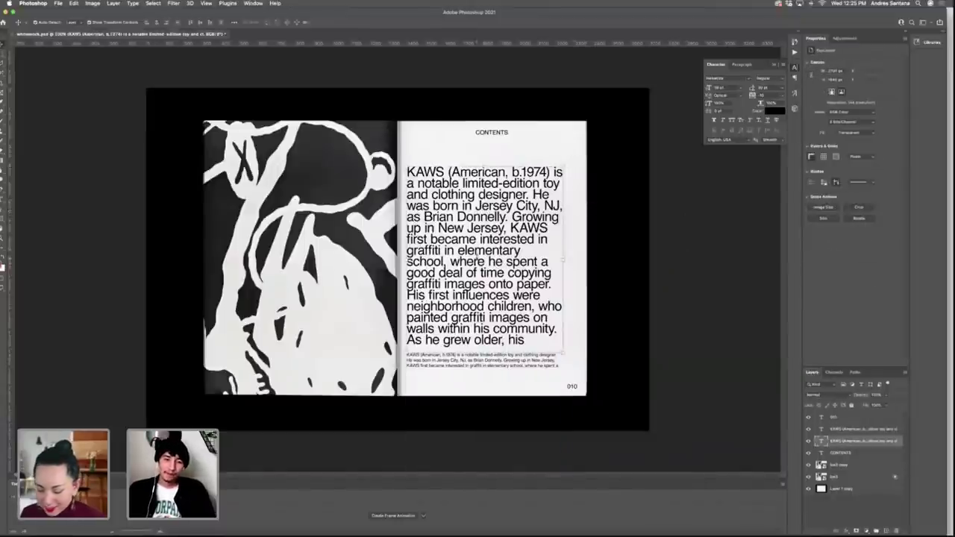
pyautogui.click(496, 242)
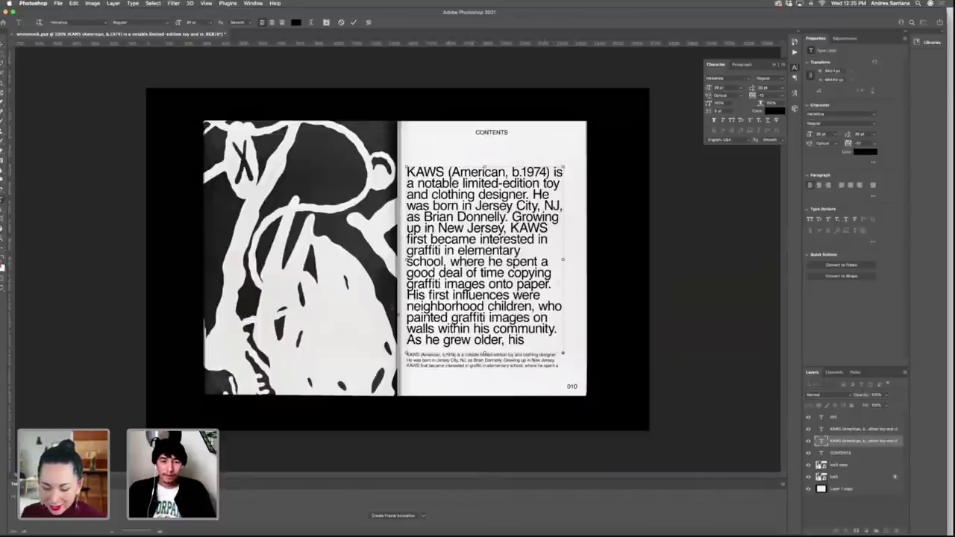
pyautogui.moveTo(408, 295); pyautogui.dragTo(587, 373)
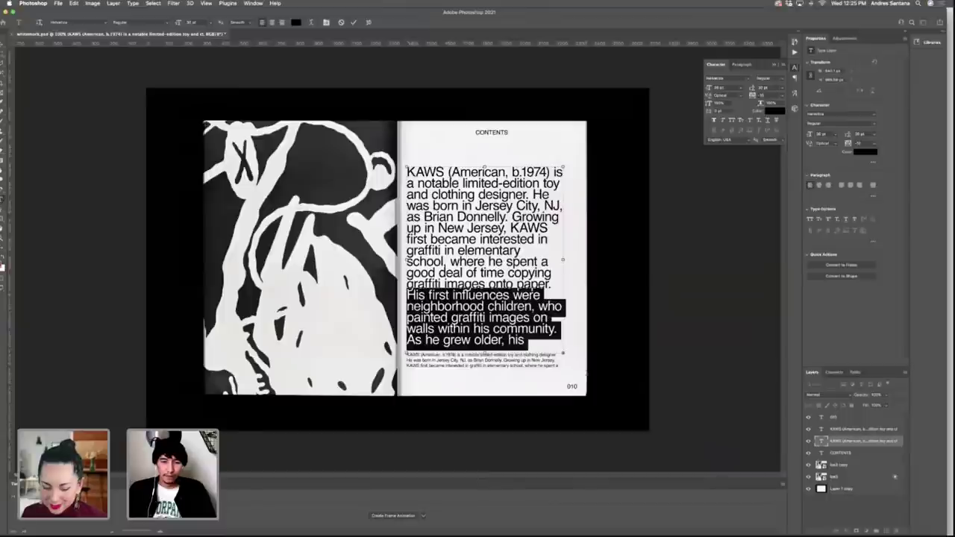
pyautogui.press('BackSpace')
pyautogui.moveTo(525, 343); pyautogui.dragTo(407, 295)
pyautogui.click(505, 341)
pyautogui.write('\\b.1929), and Chuck Close')
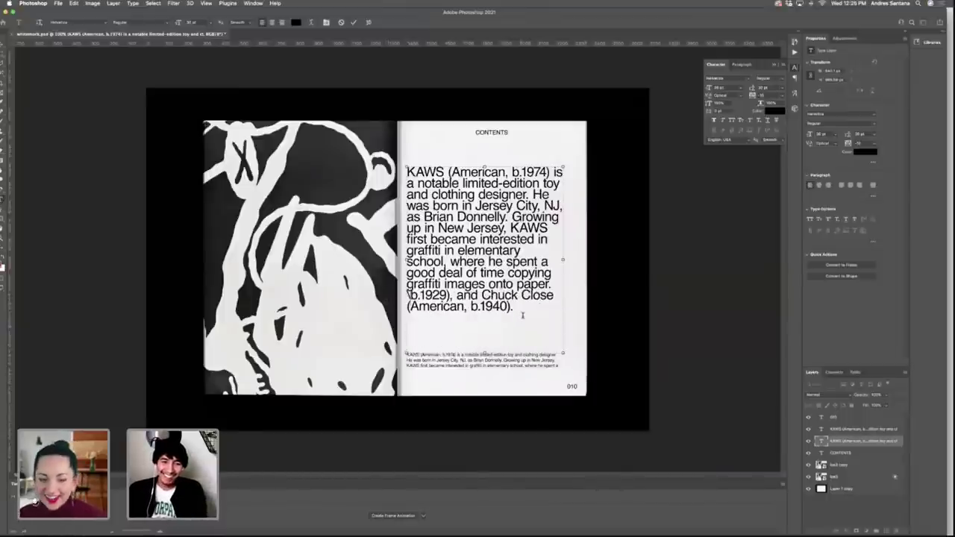
# Delete the leftover ending of the large paragraph so its text stops at "good deal of time copying".
pyautogui.moveTo(520, 312); pyautogui.dragTo(393, 284)
pyautogui.press('BackSpace')
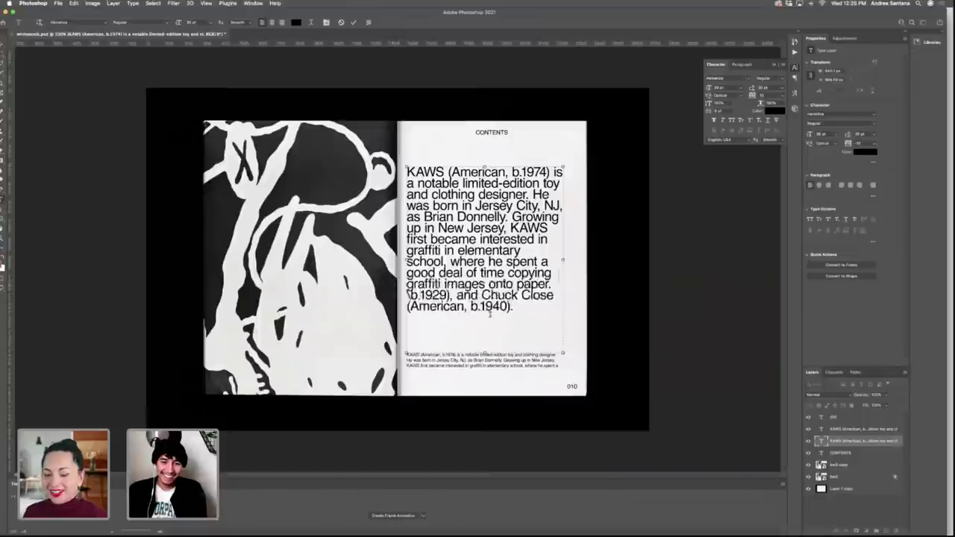
pyautogui.press('BackSpace')
pyautogui.press('BackSpace')
pyautogui.press('BackSpace')
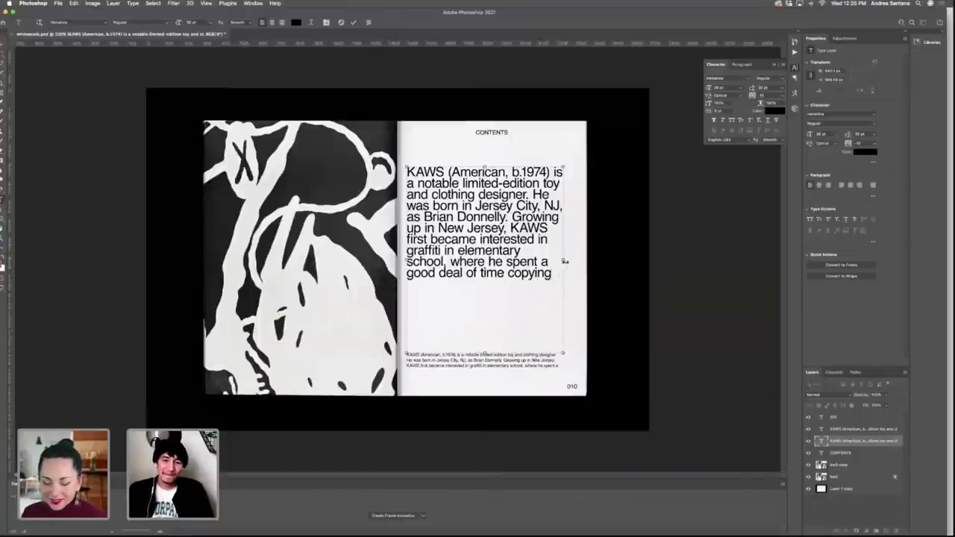
pyautogui.press('super+Return')
# Widen the large paragraph's text box slightly and move it down to sit just above the small paragraph.
pyautogui.doubleClick(512, 251)
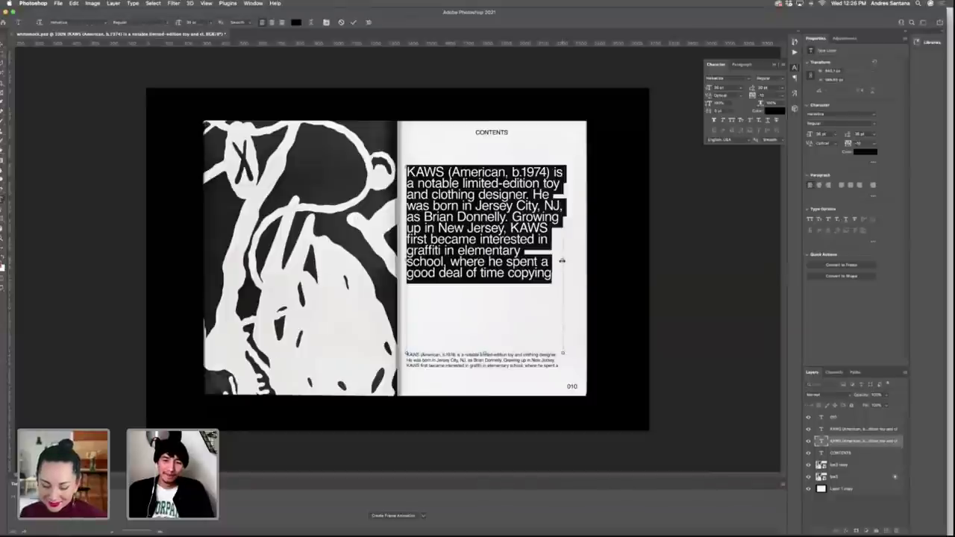
pyautogui.moveTo(563, 259); pyautogui.dragTo(571, 259)
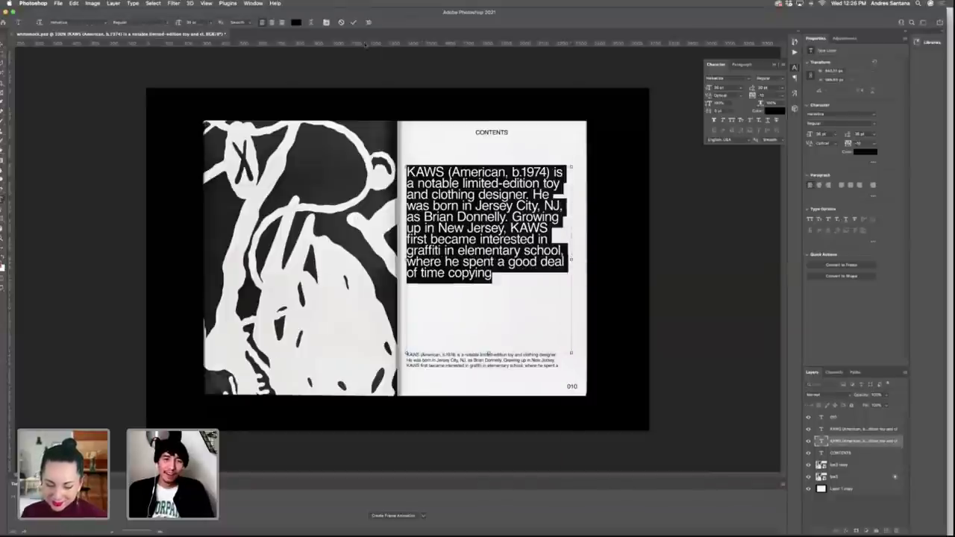
pyautogui.press('super+Return')
pyautogui.moveTo(468, 255); pyautogui.dragTo(485, 306)
pyautogui.click(643, 261)
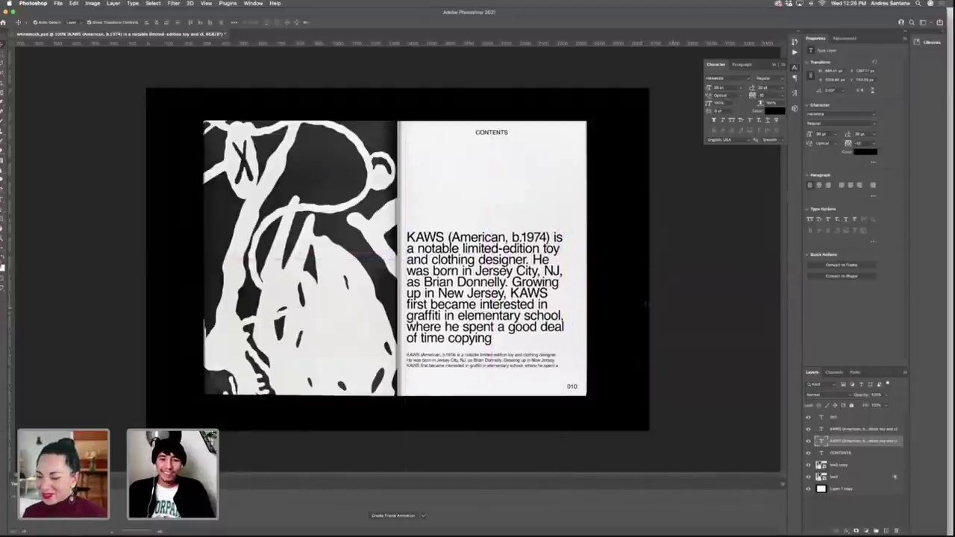
# Add a period after "copying" at the end of the large biography paragraph.
pyautogui.press('super+minus')
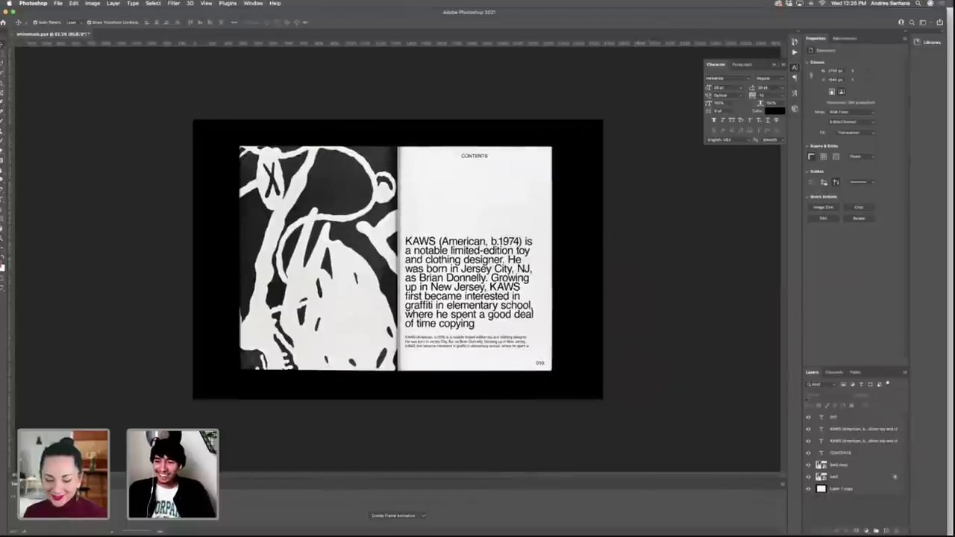
pyautogui.doubleClick(470, 320)
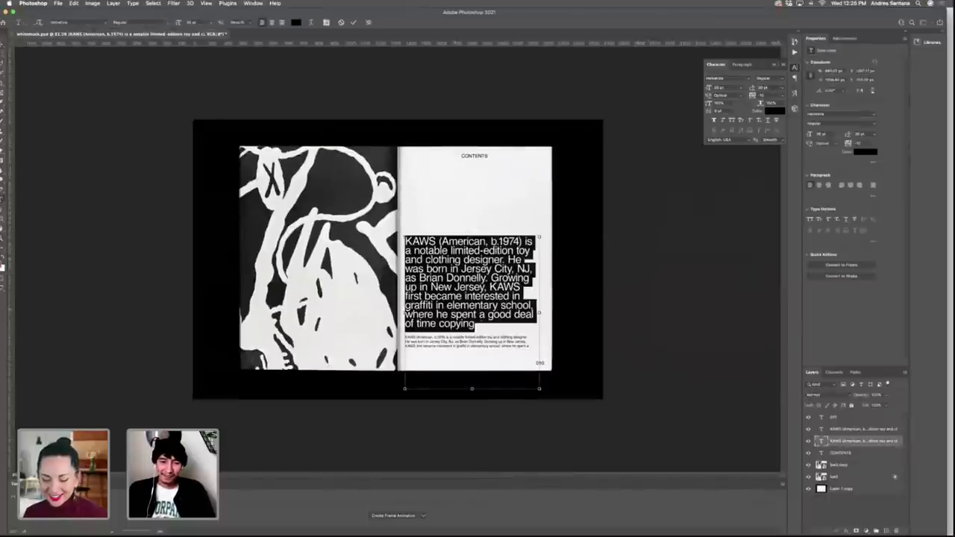
pyautogui.click(480, 324)
pyautogui.write('.')
pyautogui.press('super+Return')
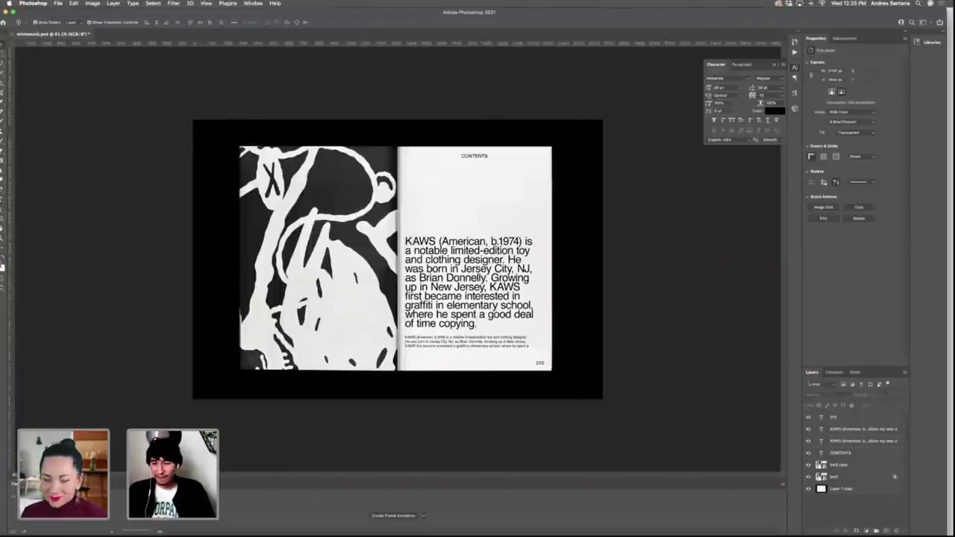
# Duplicate the blank book layer, Layer 1 copy, and bring the duplicate to the front of all layers.
pyautogui.click(840, 477)
pyautogui.doubleClick(842, 489)
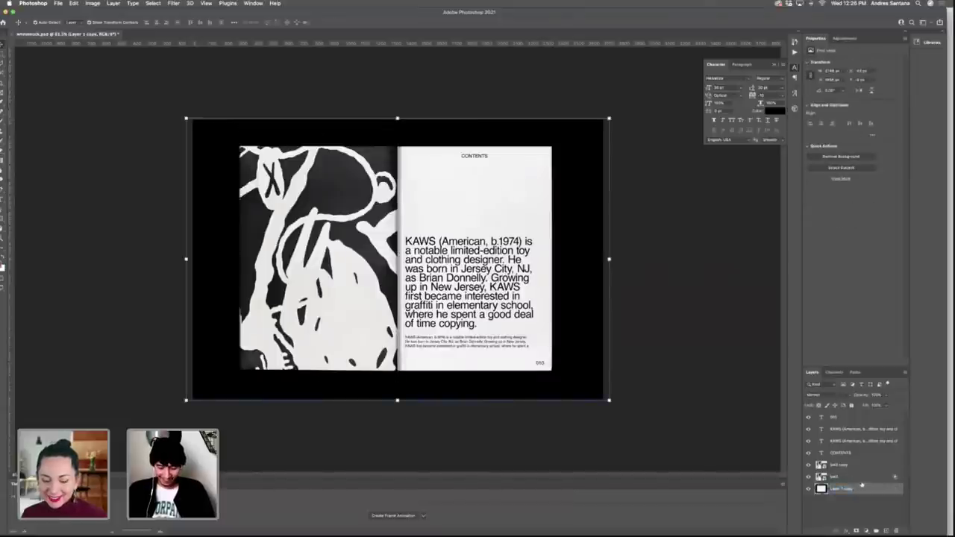
pyautogui.hotkey('ctrl', 'j')
pyautogui.hotkey('ctrl', 'shift', ']')
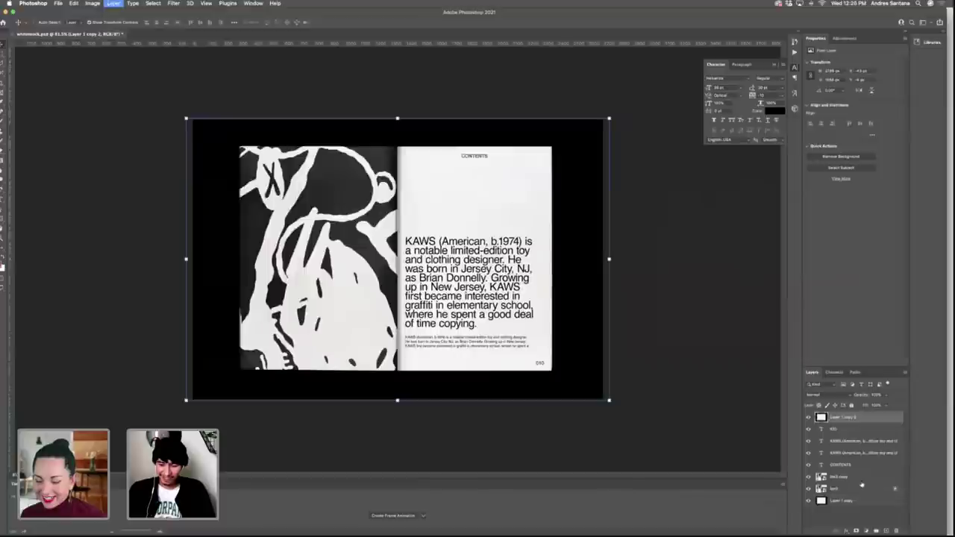
pyautogui.click(697, 291)
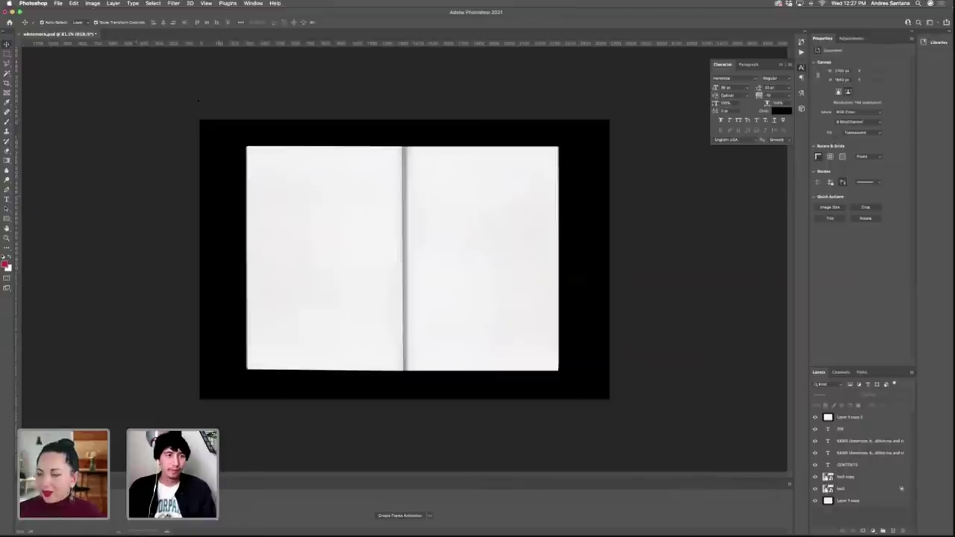
# Create a text box with Lorem ipsum placeholder text across the top of the blank left page.
pyautogui.press('t')
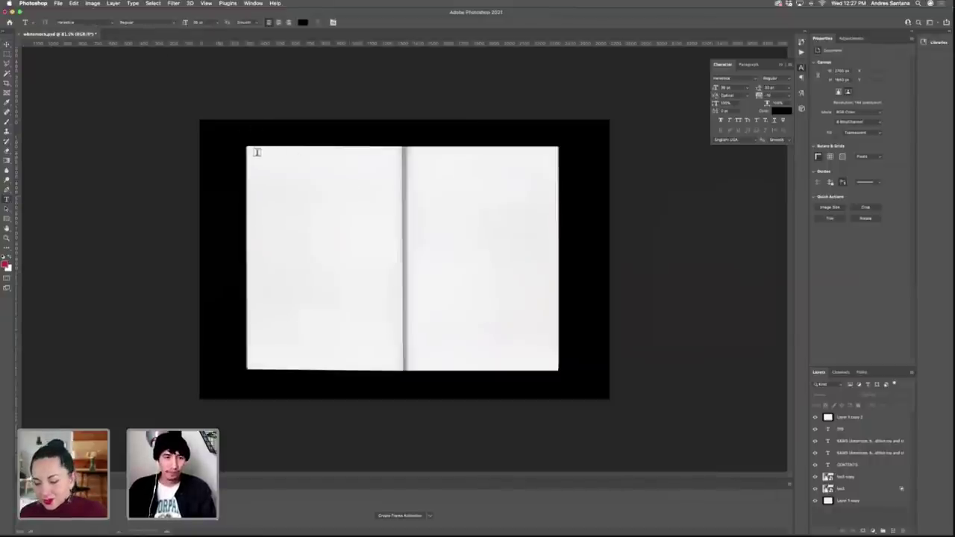
pyautogui.moveTo(254, 151); pyautogui.dragTo(392, 169)
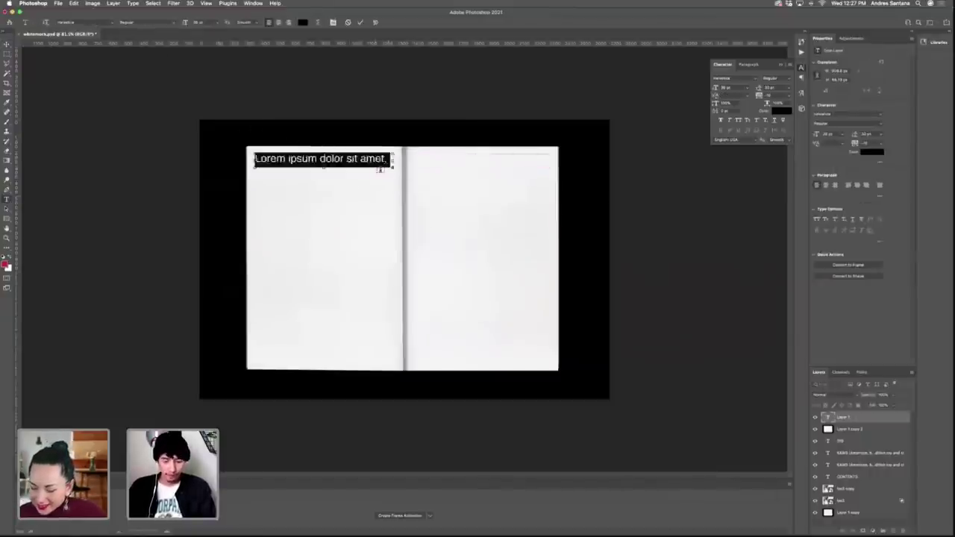
pyautogui.press('super+Return')
pyautogui.press('v')
# Duplicate the CONTENTS, biography and page number text layers and bring the copies to the front of the new spread.
pyautogui.click(858, 477)
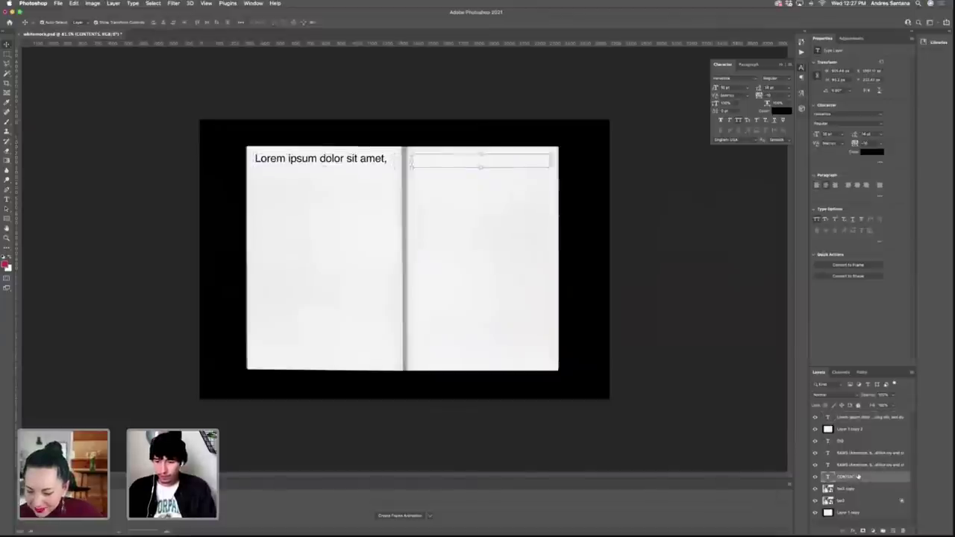
pyautogui.keyDown('shift'); pyautogui.click(853, 443); pyautogui.keyUp('shift')
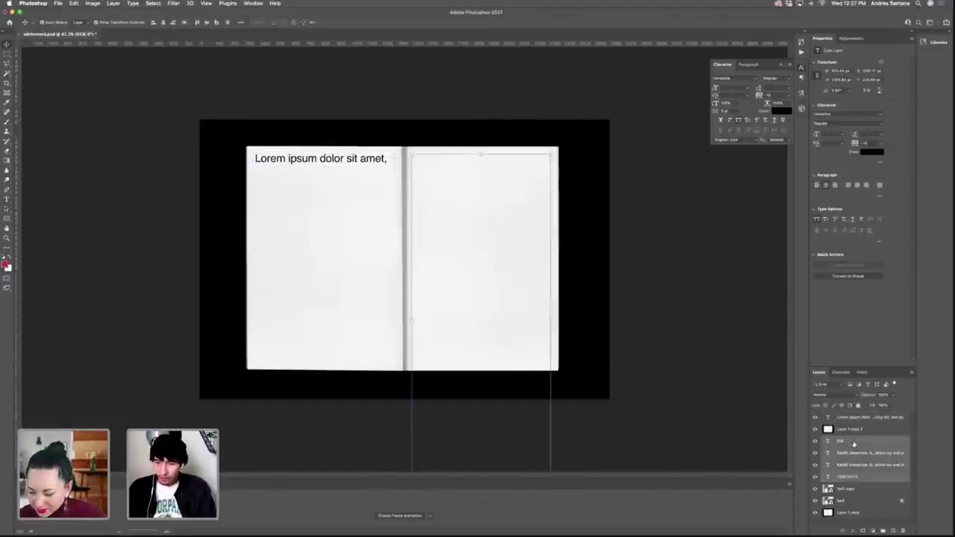
pyautogui.press('super+j')
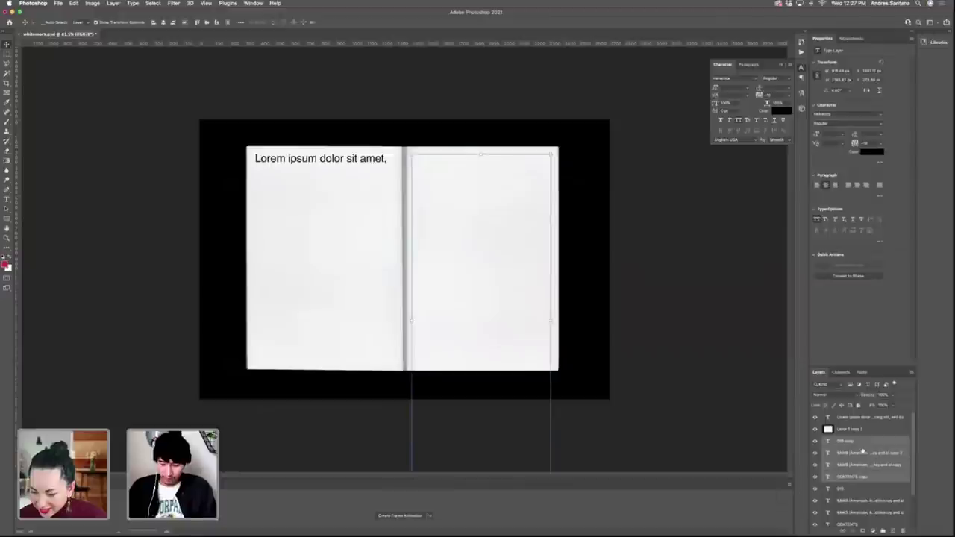
pyautogui.press('super+shift+bracketright')
pyautogui.click(348, 162)
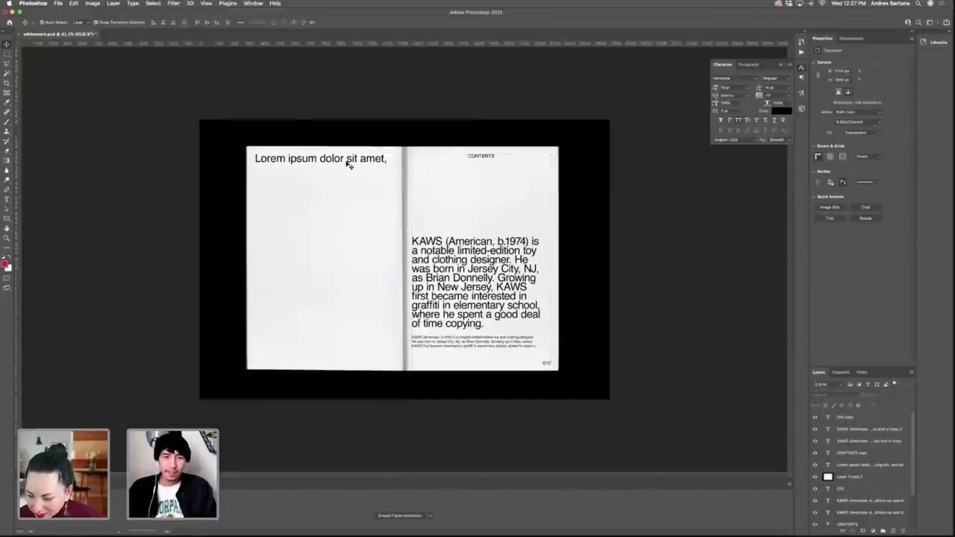
# Delete the Lorem ipsum text and place a copy of the CONTENTS heading at the top of the left page.
pyautogui.press('Delete')
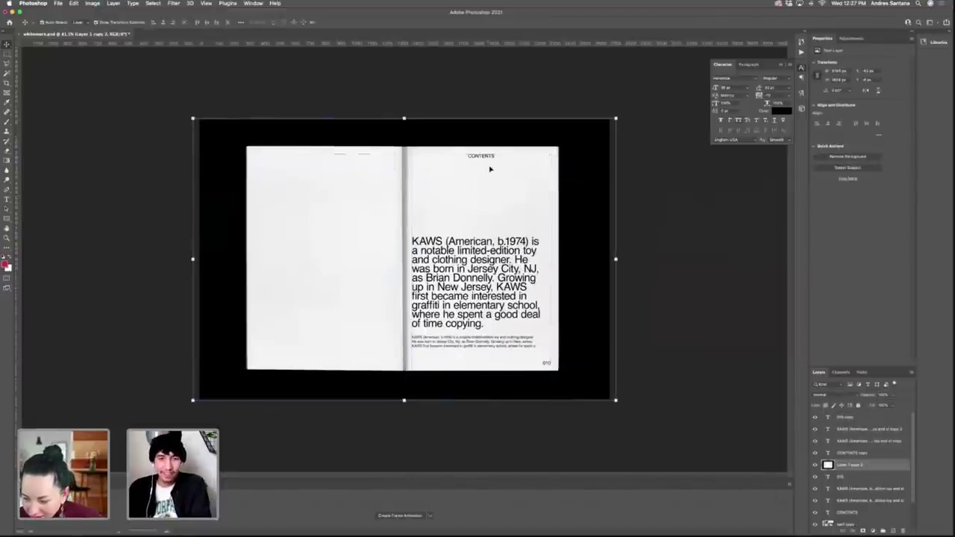
pyautogui.click(497, 160)
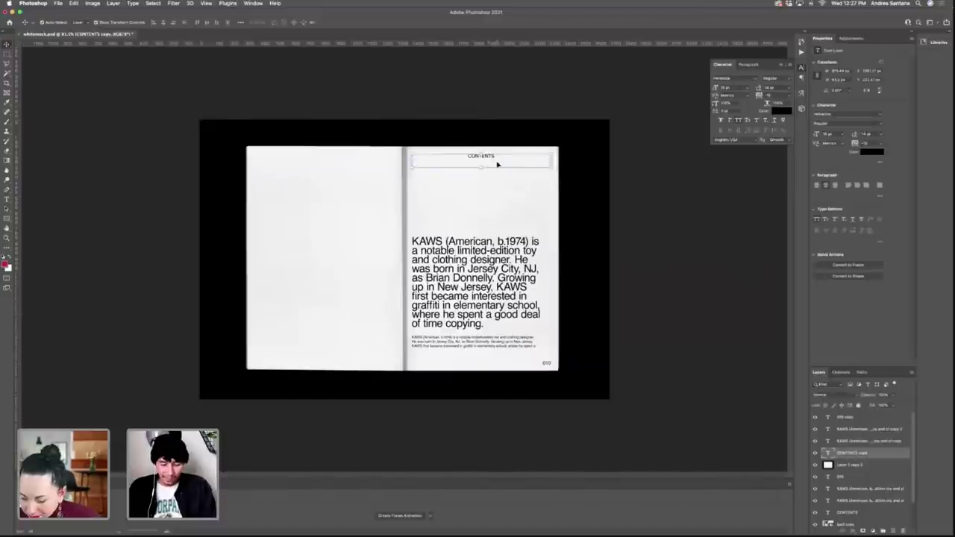
pyautogui.press('super+v')
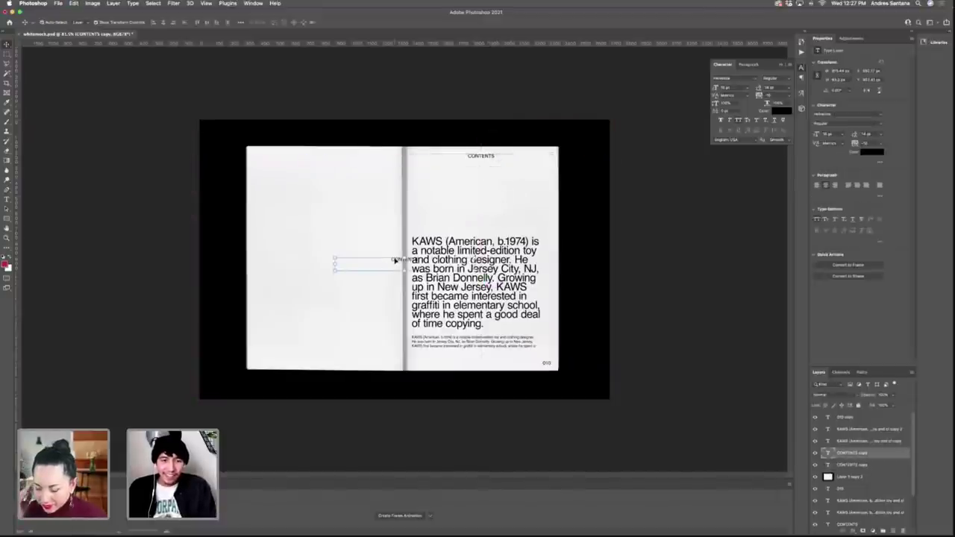
pyautogui.moveTo(356, 216); pyautogui.dragTo(314, 154)
pyautogui.press('super+t')
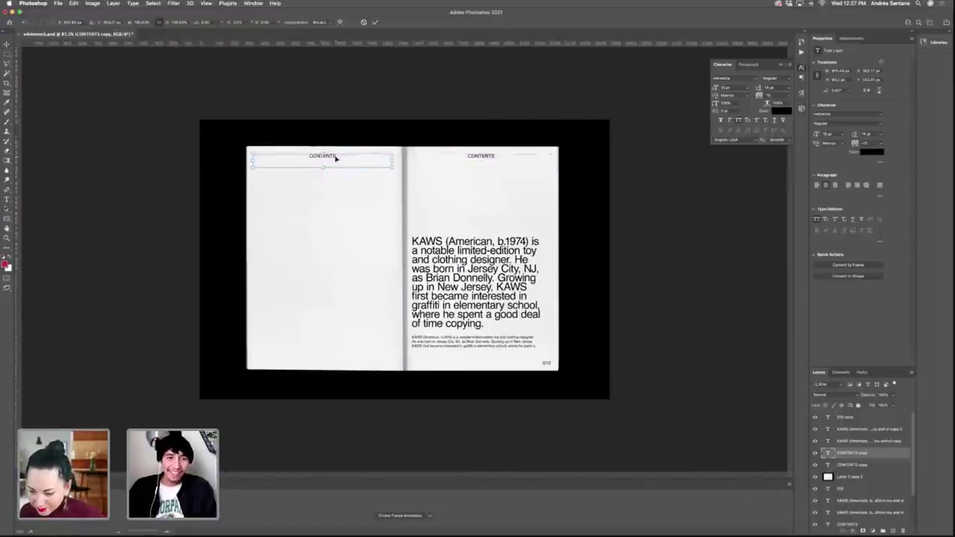
pyautogui.press('Return')
# Replace the copied heading's text on the left page with "KAWS ©® 2021".
pyautogui.doubleClick(334, 157)
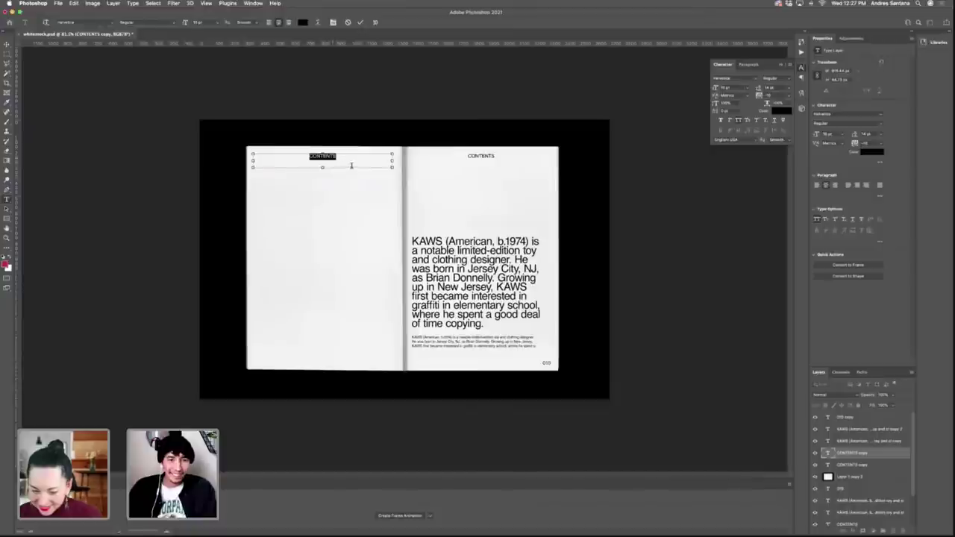
pyautogui.write('KA')
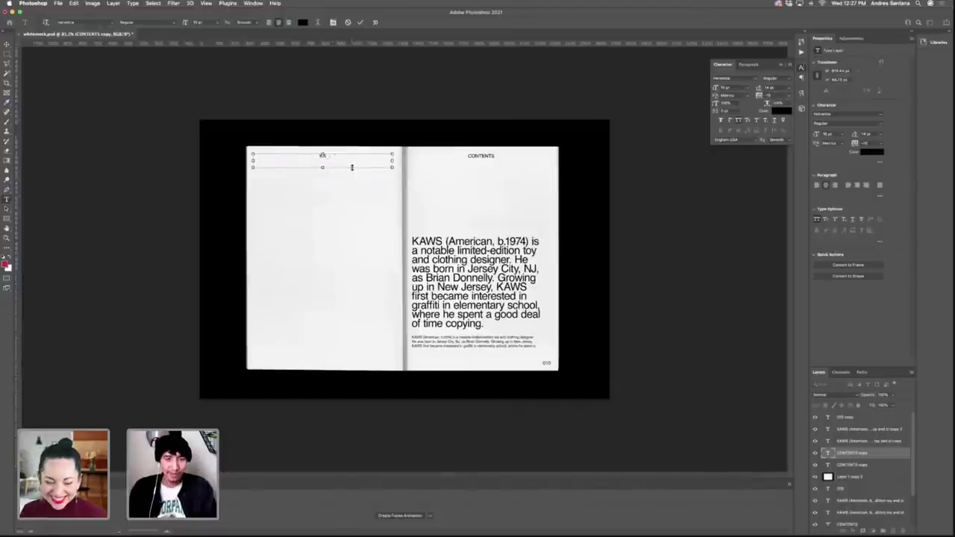
pyautogui.write('WS ORI')
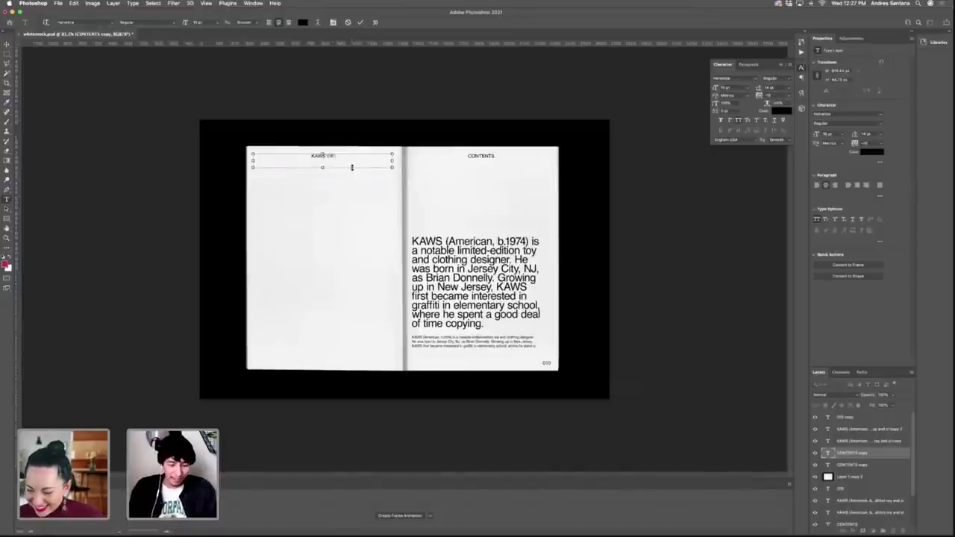
pyautogui.write(' 2021')
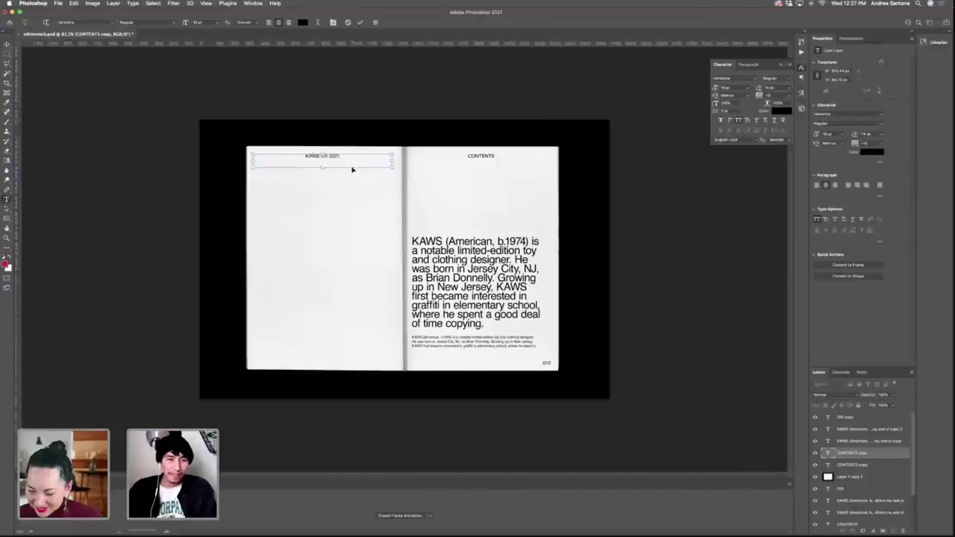
pyautogui.press('super+Return')
pyautogui.press('v')
# Left-align the "KAWS ©® 2021" heading within its text box.
pyautogui.click(748, 64)
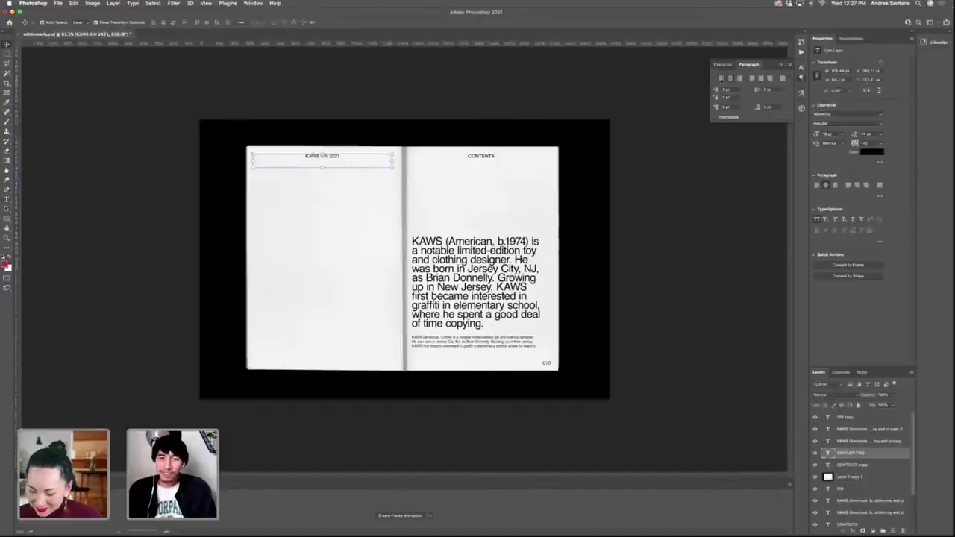
pyautogui.click(721, 79)
pyautogui.click(578, 123)
# Duplicate the "KAWS ©® 2021" heading, right-align the copy and position it below the original on the left page.
pyautogui.click(279, 157)
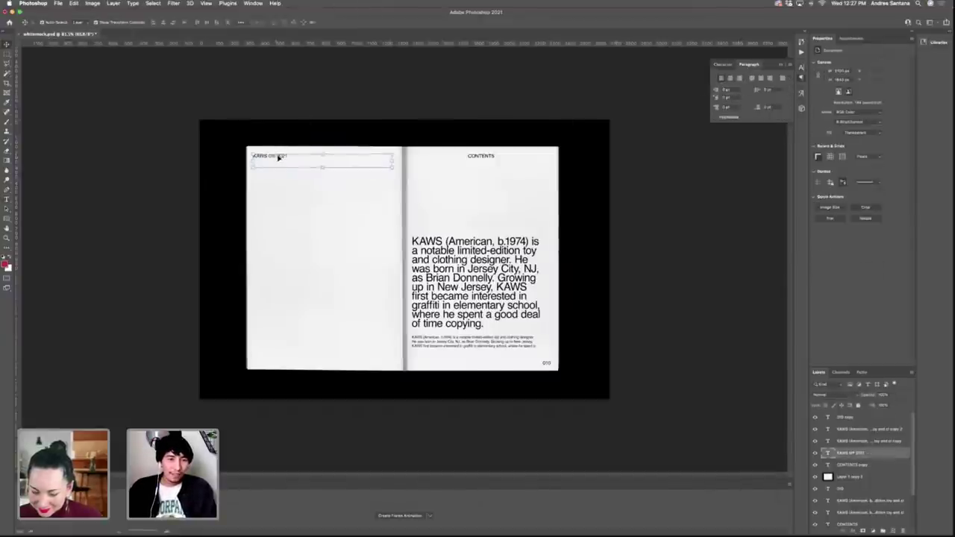
pyautogui.moveTo(277, 157); pyautogui.dragTo(390, 190)
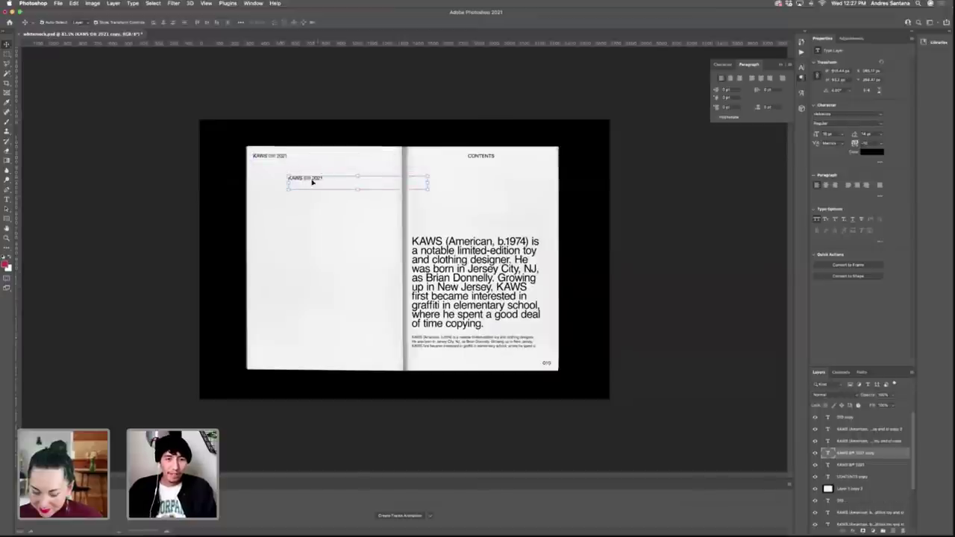
pyautogui.click(739, 78)
pyautogui.moveTo(421, 179); pyautogui.dragTo(380, 184)
# Replace the right-aligned copy's text with "Exploratory issue".
pyautogui.doubleClick(380, 185)
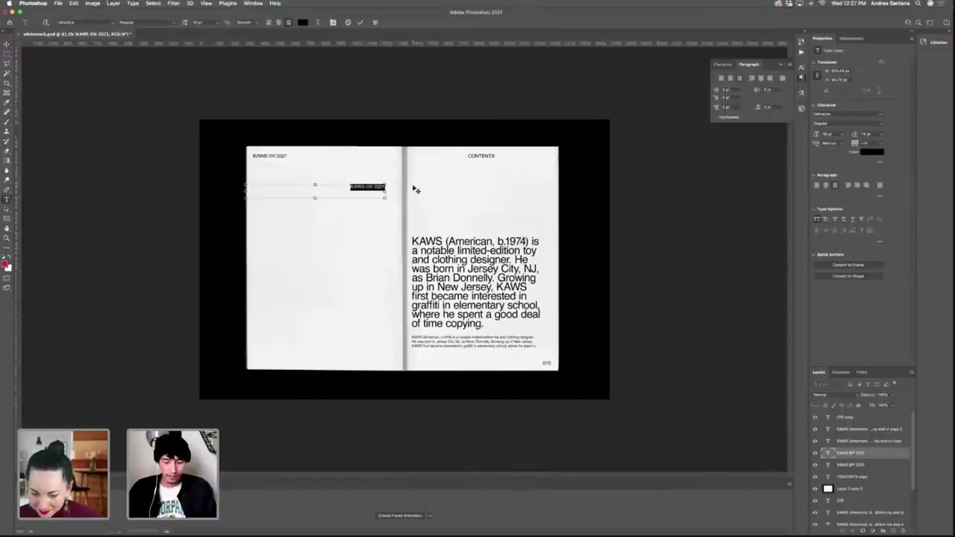
pyautogui.press('BackSpace')
pyautogui.write('E')
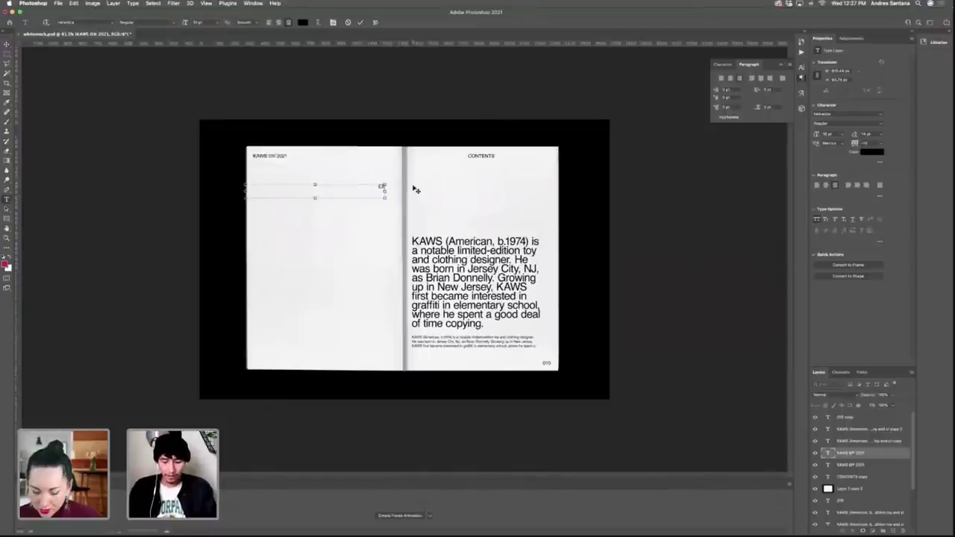
pyautogui.write('XPLORATOR')
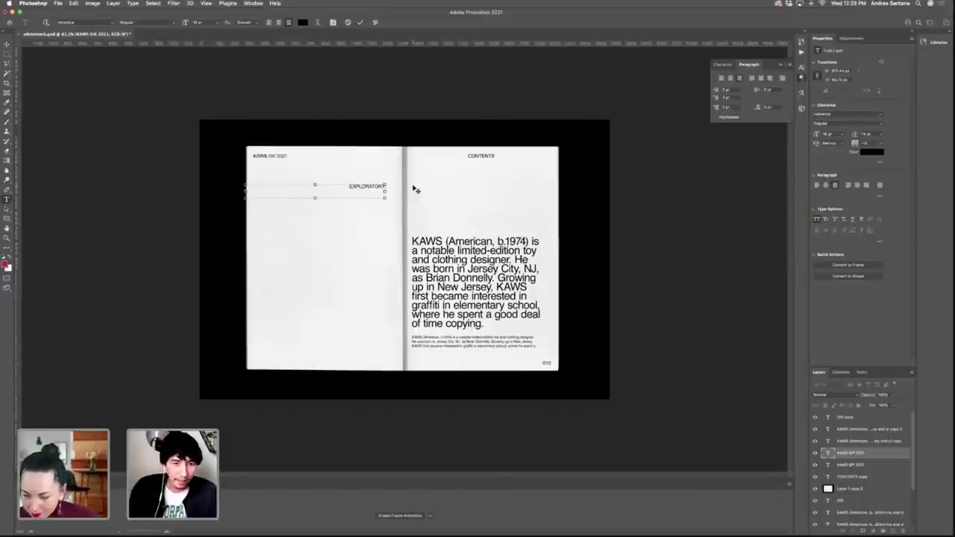
pyautogui.write('Y ISSUE')
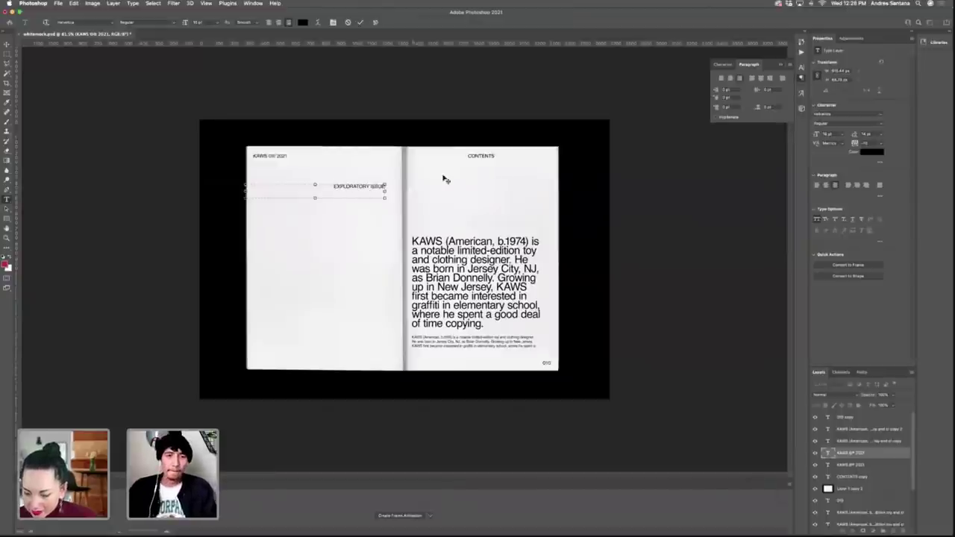
pyautogui.press('Escape')
pyautogui.press('v')
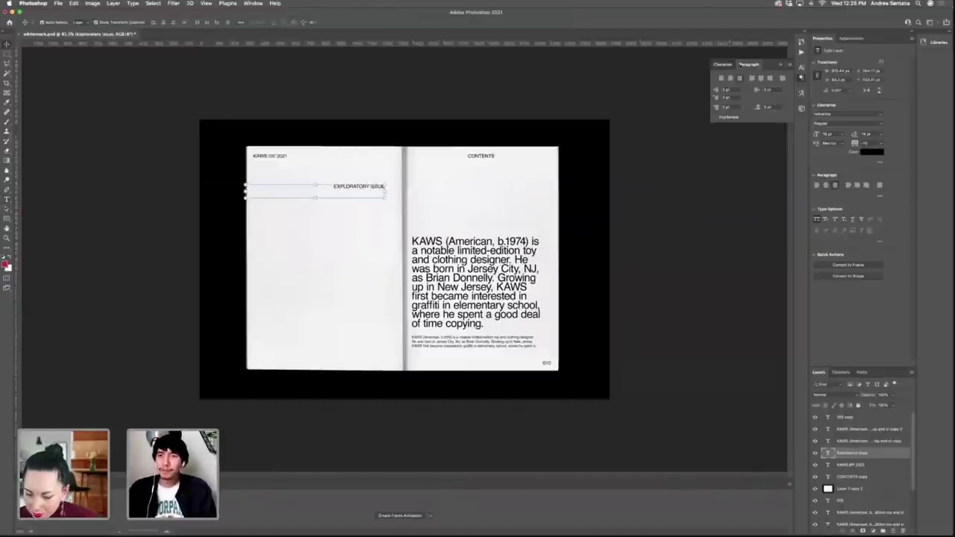
# Turn off All Caps for the "Exploratory issue" text.
pyautogui.click(723, 64)
pyautogui.click(790, 65)
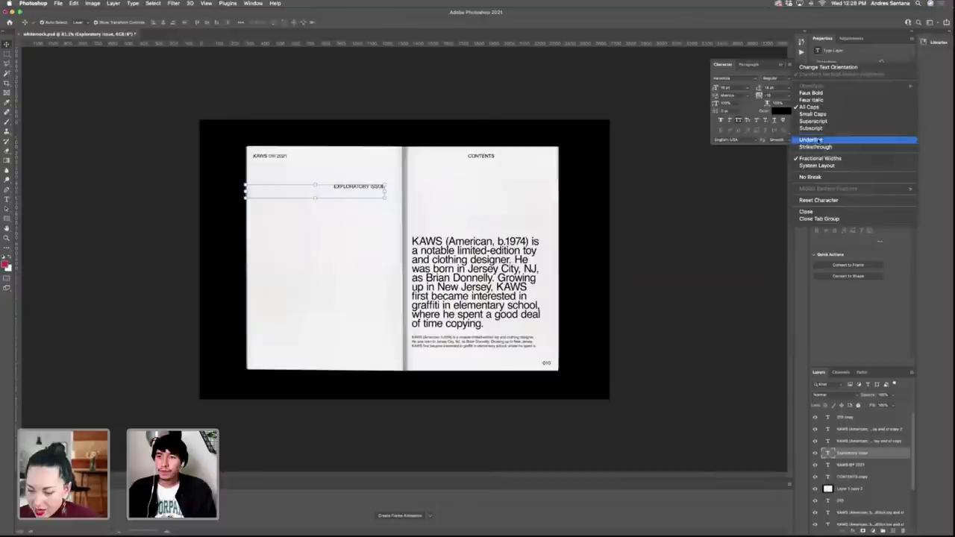
pyautogui.click(810, 107)
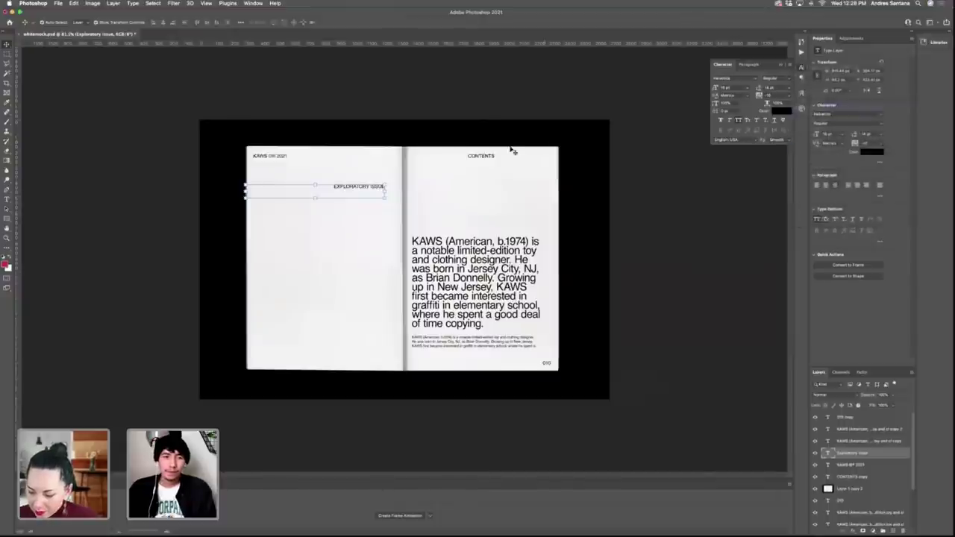
pyautogui.doubleClick(365, 187)
pyautogui.press('Escape')
# Enclose the word "Exploratory" in parentheses.
pyautogui.press('z')
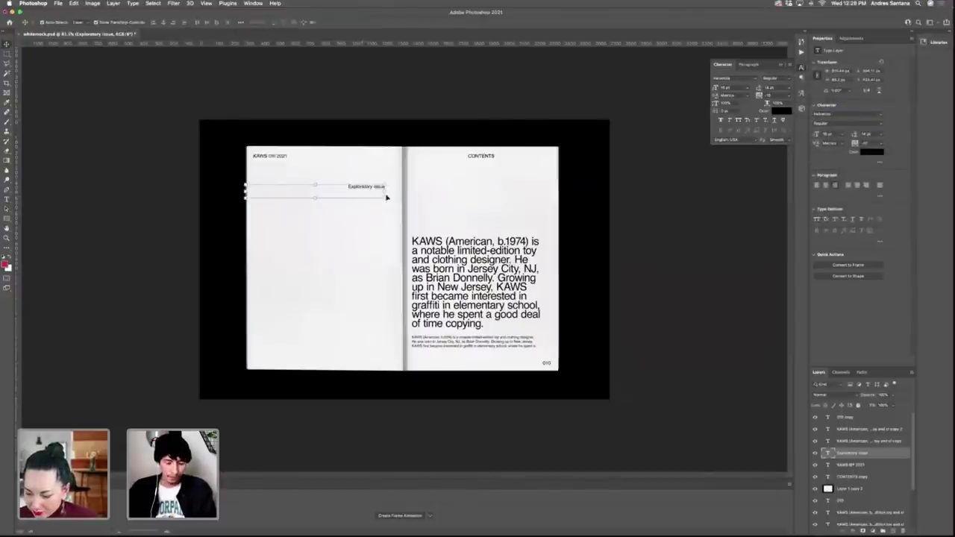
pyautogui.moveTo(373, 194); pyautogui.dragTo(405, 196)
pyautogui.press('c')
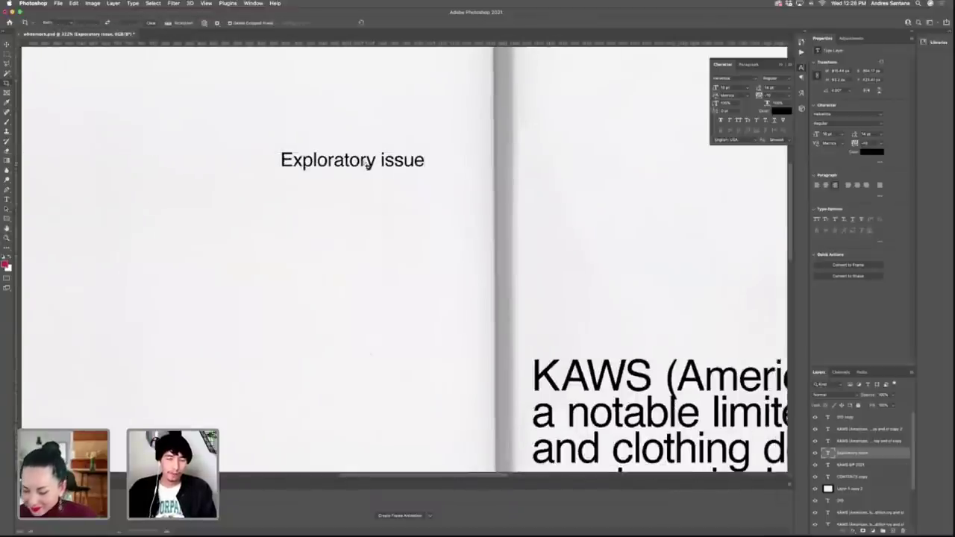
pyautogui.keyDown('super'); pyautogui.doubleClick(364, 164); pyautogui.keyUp('super')
pyautogui.click(377, 161)
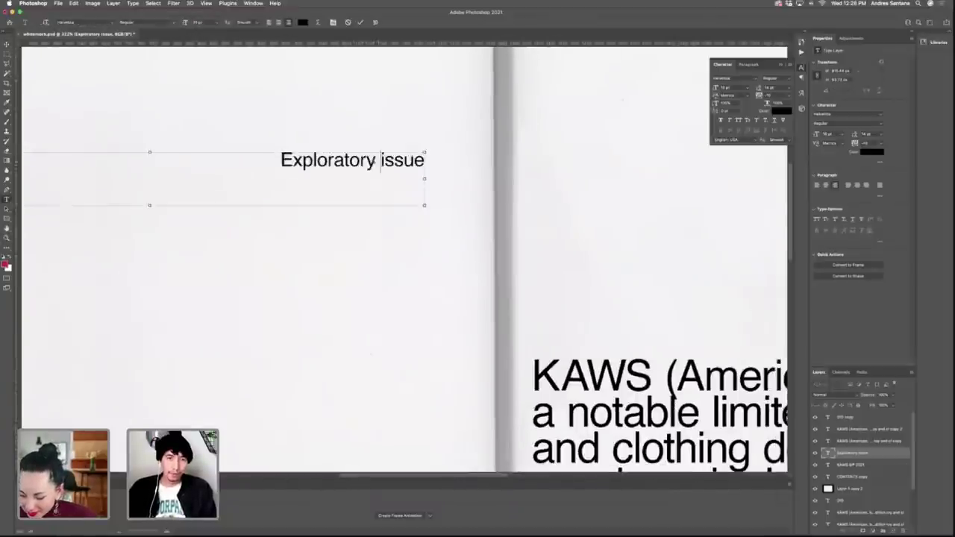
pyautogui.write(')')
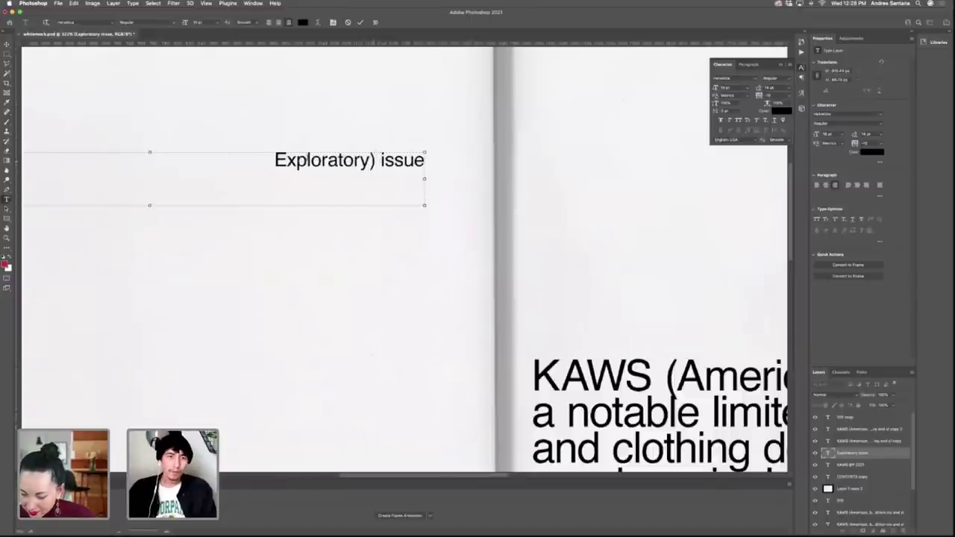
pyautogui.click(267, 157)
pyautogui.write('(')
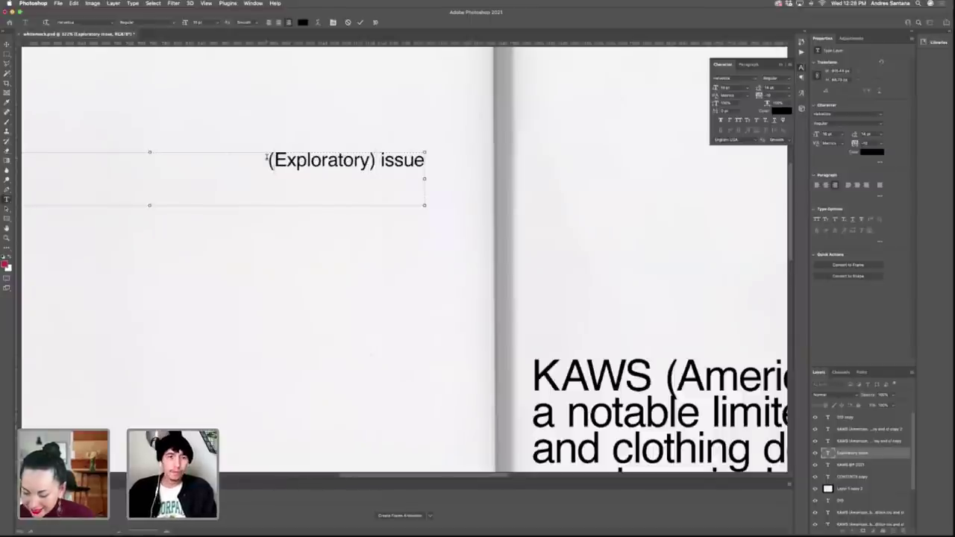
pyautogui.press('super+Return')
pyautogui.press('v')
# Capitalise "issue" so the text reads "(Exploratory) Issue".
pyautogui.doubleClick(385, 163)
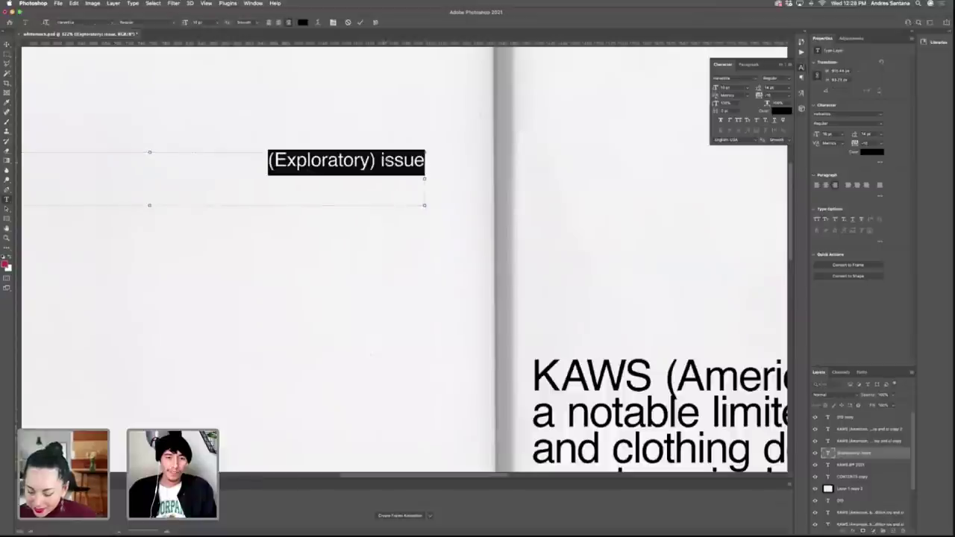
pyautogui.click(385, 163)
pyautogui.press('BackSpace')
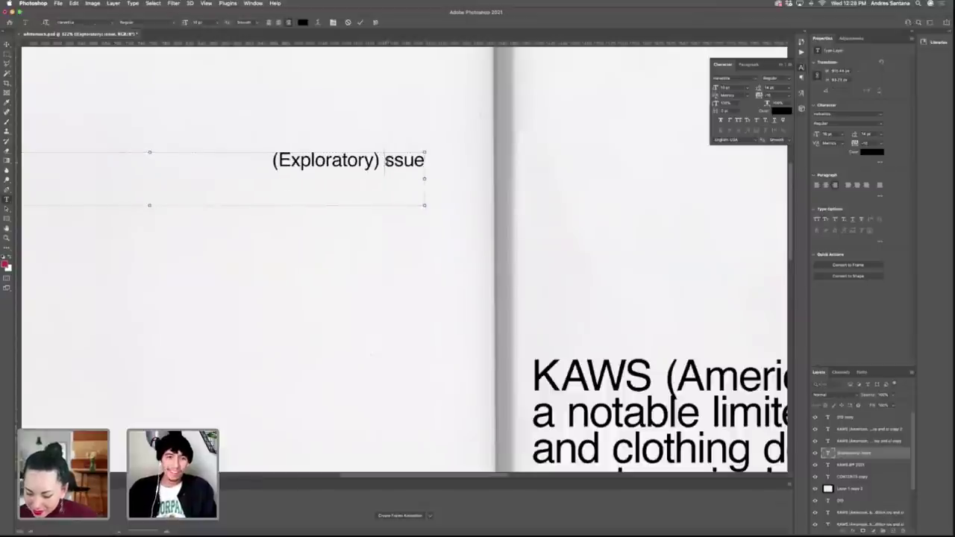
pyautogui.write('I')
pyautogui.press('super+Return')
pyautogui.scroll(-5, 448, 207)
pyautogui.press('v')
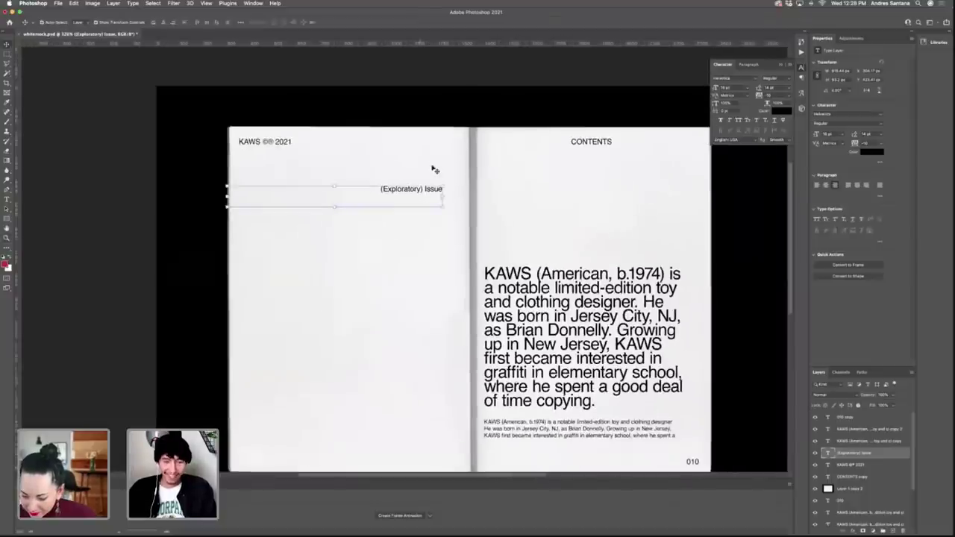
# Move the "(Exploratory) Issue" text to the left page's top margin, level with the "KAWS ©® 2021" heading.
pyautogui.moveTo(418, 195); pyautogui.dragTo(430, 147)
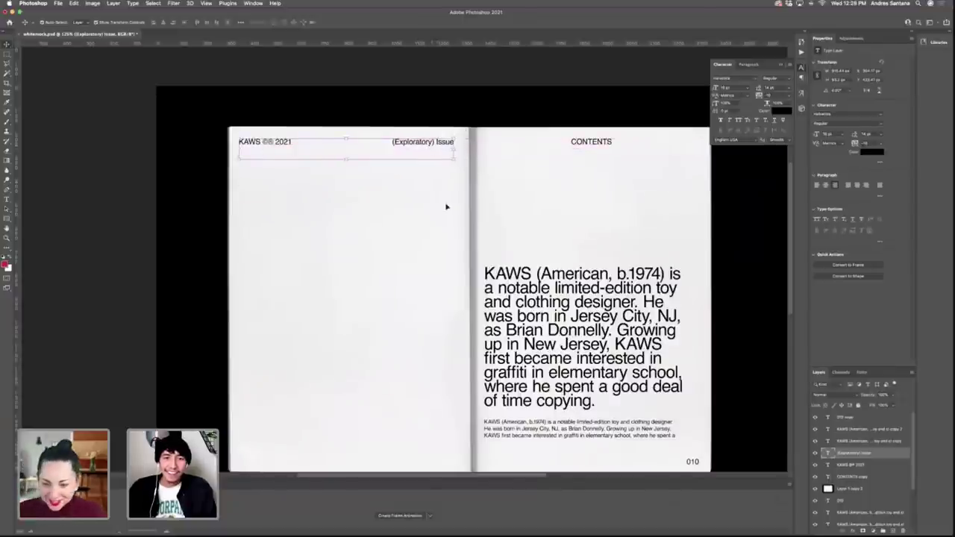
pyautogui.click(282, 143)
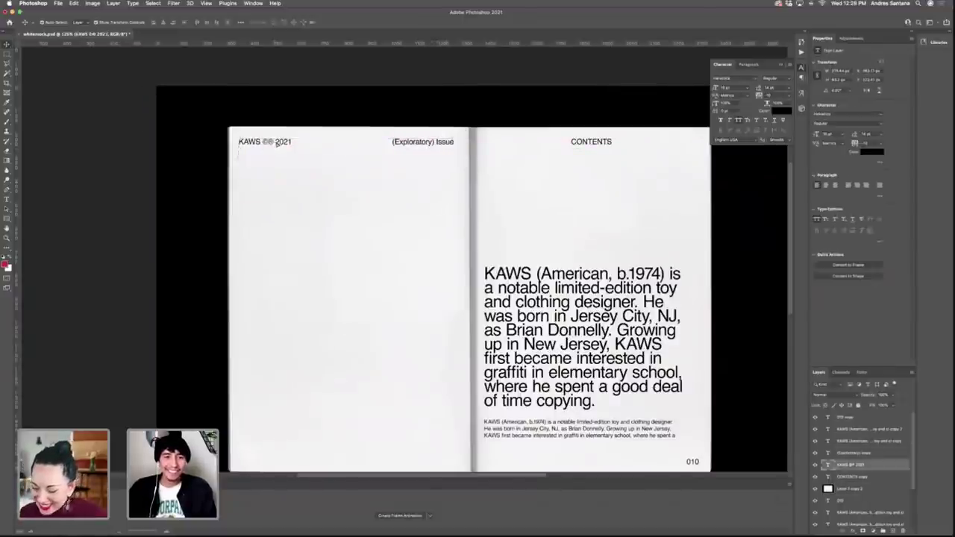
pyautogui.click(560, 192)
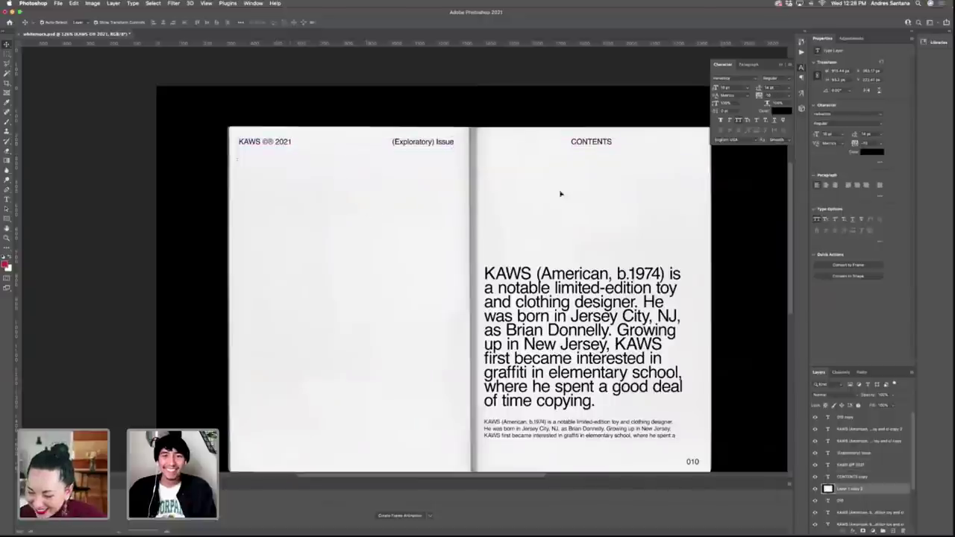
# Delete all letters of the right page's "CONTENTS" heading except the initial "C".
pyautogui.doubleClick(589, 144)
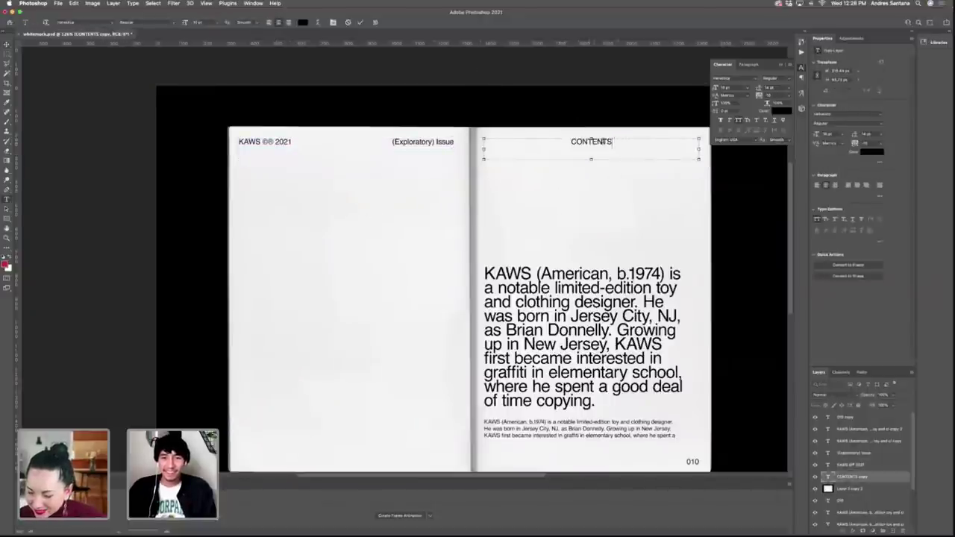
pyautogui.doubleClick(602, 142)
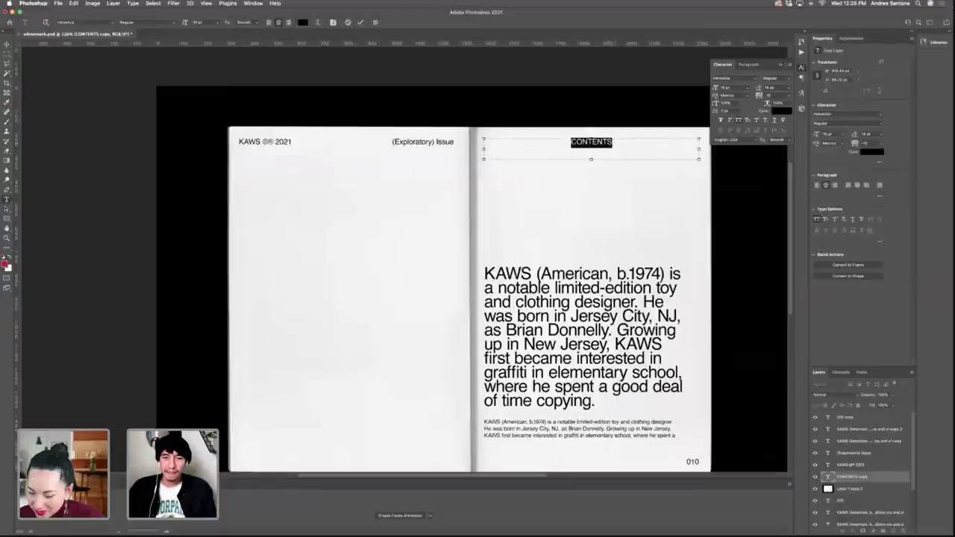
pyautogui.click(614, 142)
pyautogui.press('BackSpace')
pyautogui.press('BackSpace')
pyautogui.press('BackSpace')
pyautogui.press('BackSpace')
pyautogui.press('BackSpace')
pyautogui.press('BackSpace')
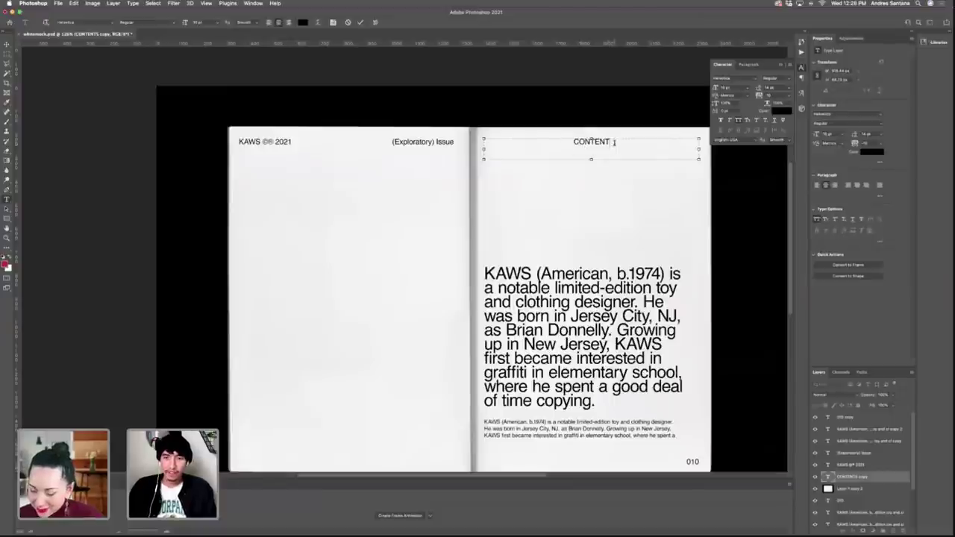
pyautogui.press('BackSpace')
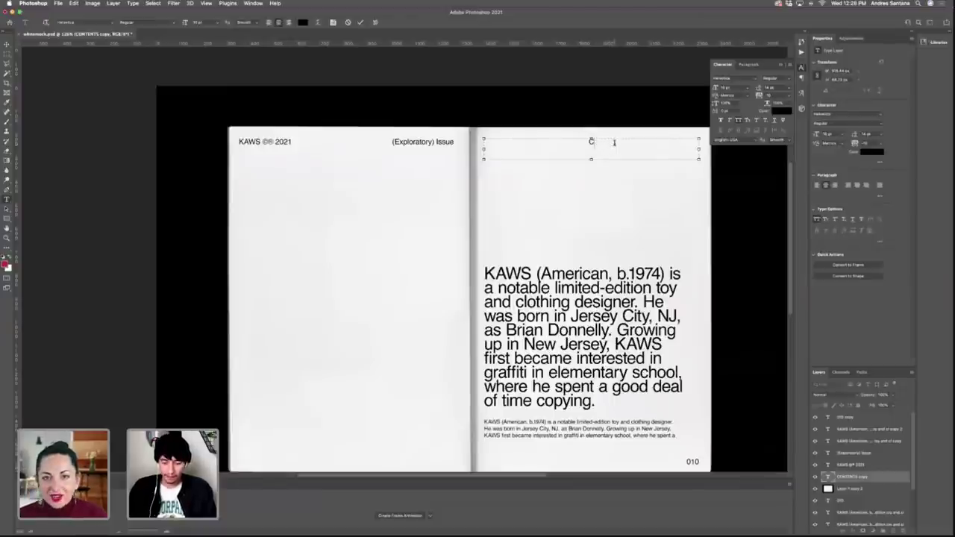
pyautogui.write('O')
pyautogui.press('BackSpace')
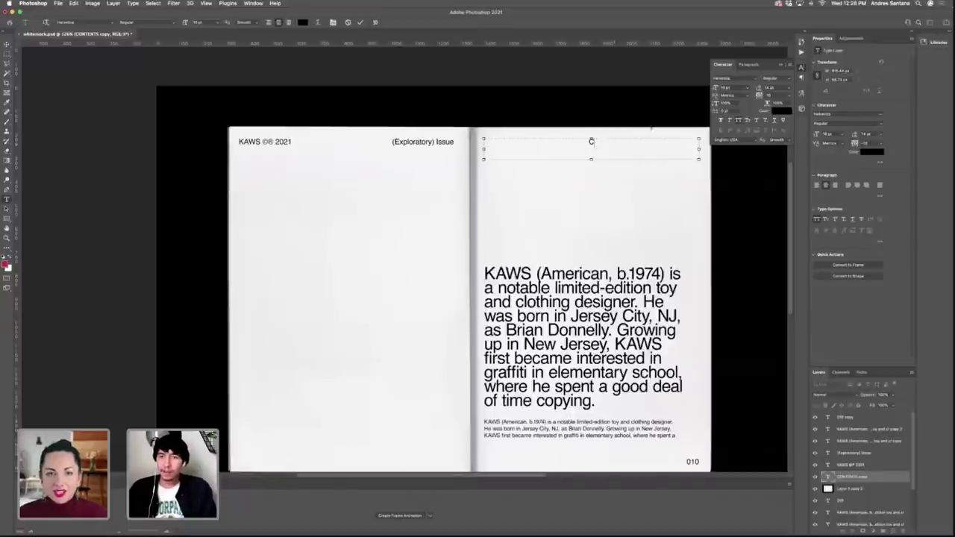
# Turn off All Caps for the right page's heading and complete it to read "Context Info".
pyautogui.click(790, 64)
pyautogui.click(803, 110)
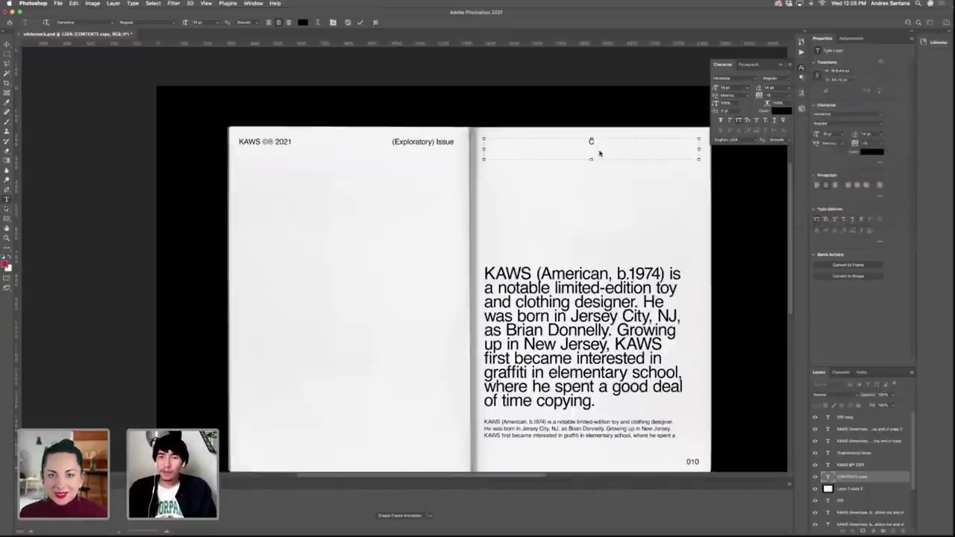
pyautogui.write('ont')
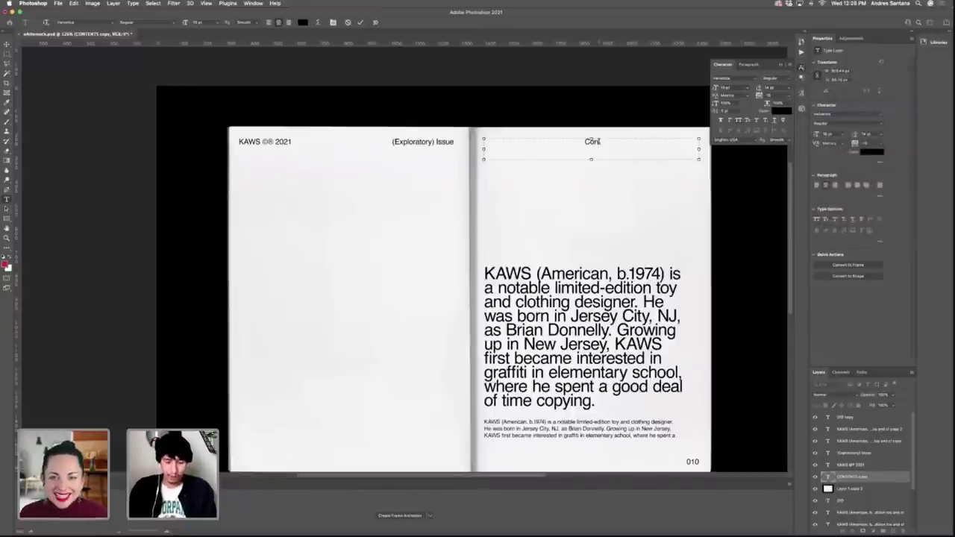
pyautogui.write('t')
pyautogui.write('xt Info')
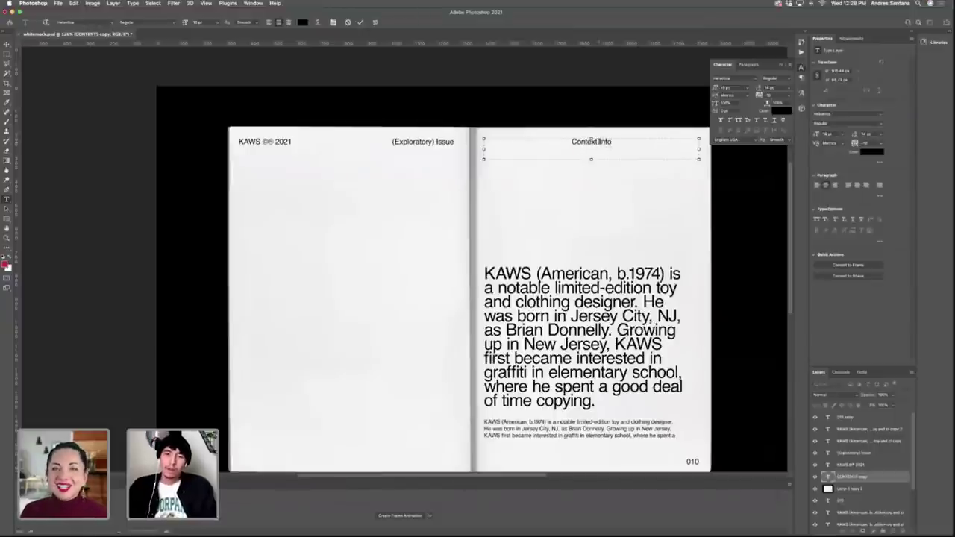
pyautogui.hotkey('ctrl', 'Return')
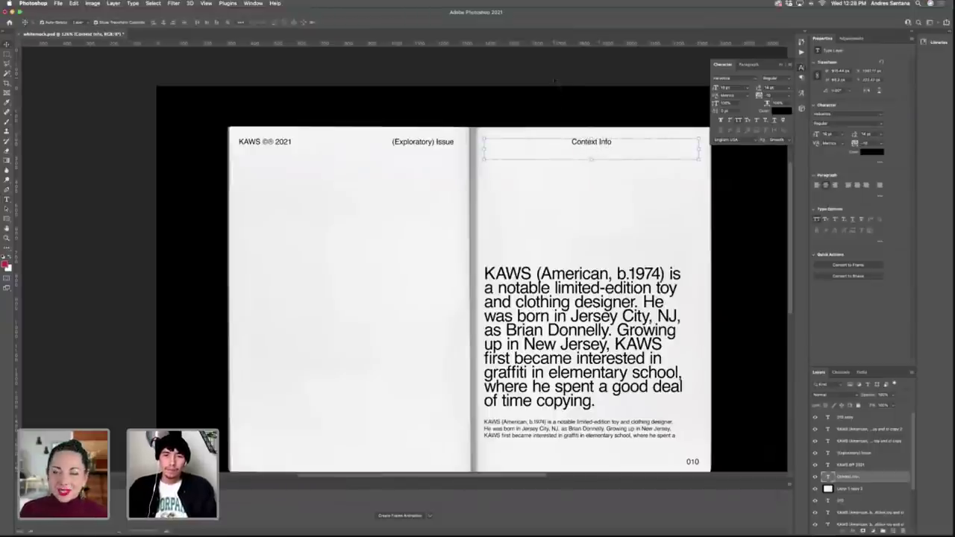
pyautogui.click(555, 80)
# Duplicate the large KAWS paragraph onto the left page, below the header and aligned with the left edge of "KAWS ©® 2021".
pyautogui.press('z')
pyautogui.moveTo(646, 128); pyautogui.dragTo(631, 127)
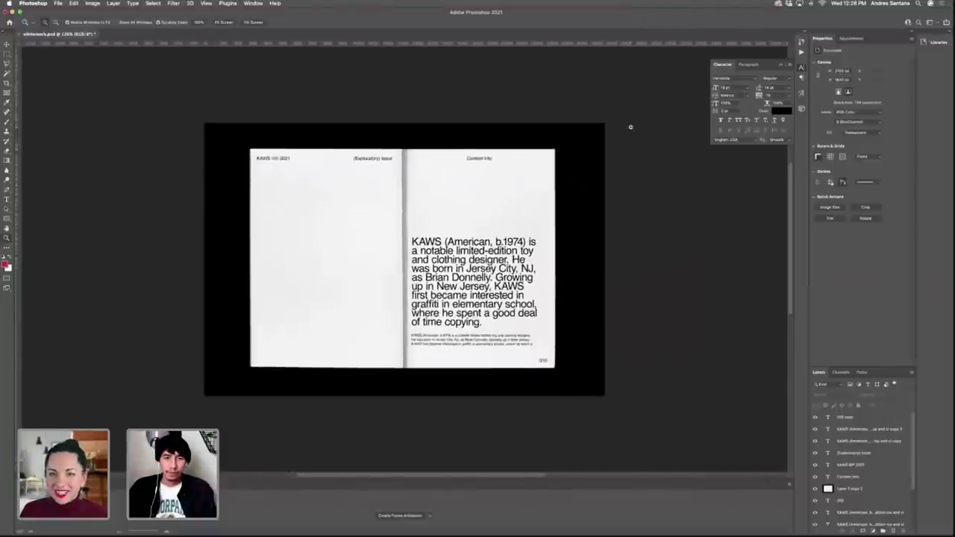
pyautogui.click(631, 127)
pyautogui.press('v')
pyautogui.click(488, 257)
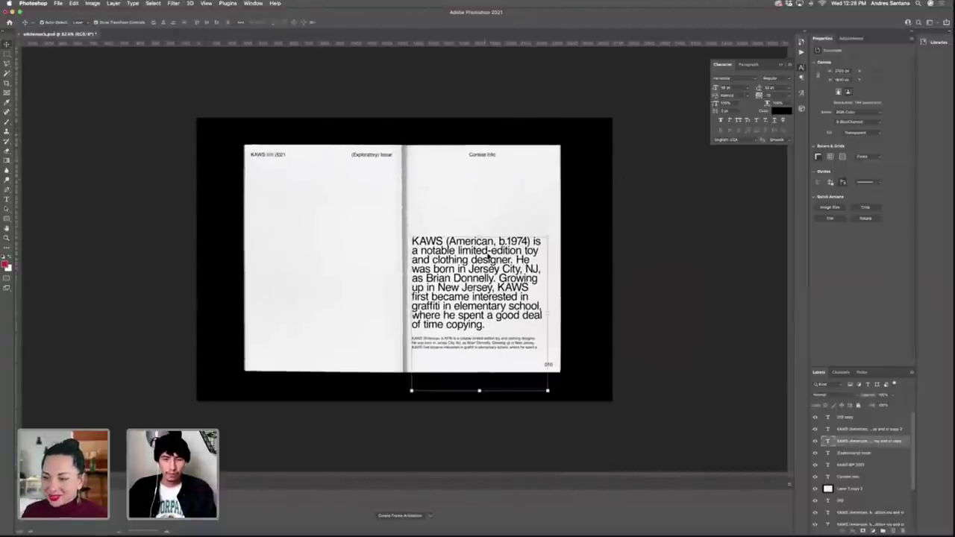
pyautogui.click(508, 277)
pyautogui.click(495, 277)
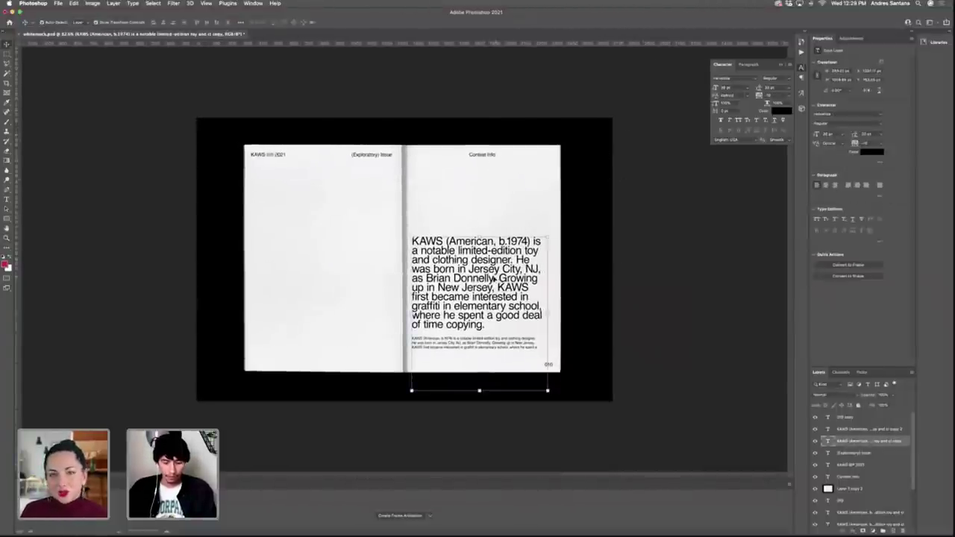
pyautogui.moveTo(494, 278); pyautogui.dragTo(328, 205)
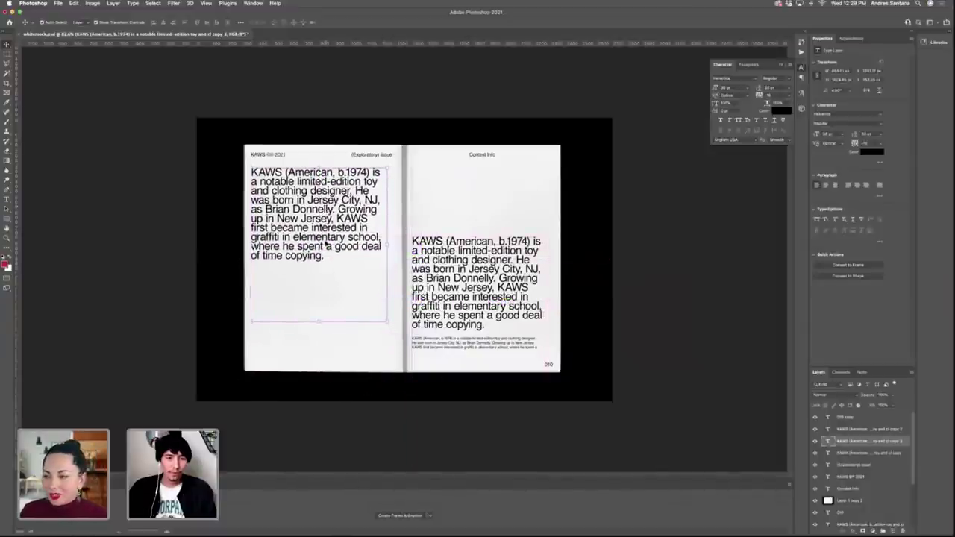
# Extend the left page's text box nearly to the page bottom and paste a second copy of its paragraph after the first.
pyautogui.doubleClick(313, 288)
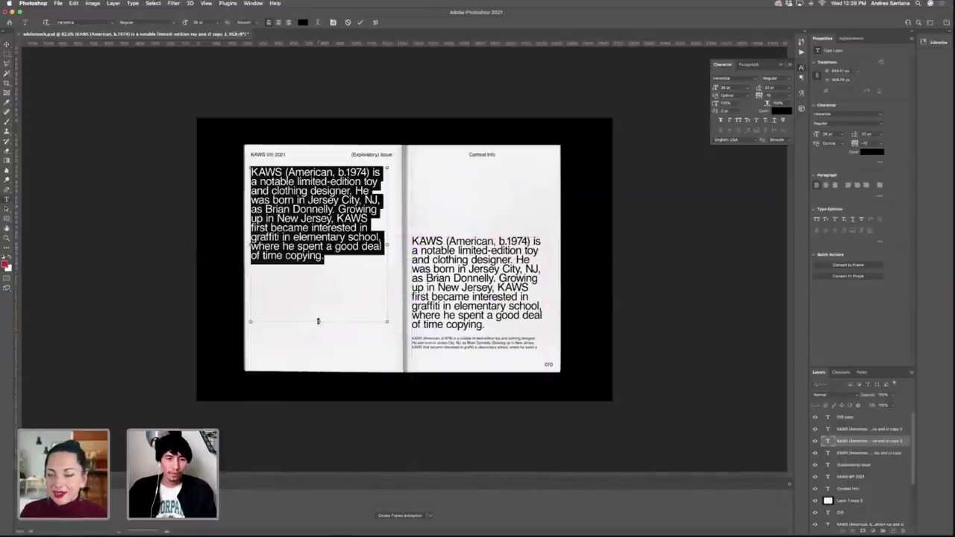
pyautogui.moveTo(318, 321); pyautogui.dragTo(319, 358)
pyautogui.click(328, 254)
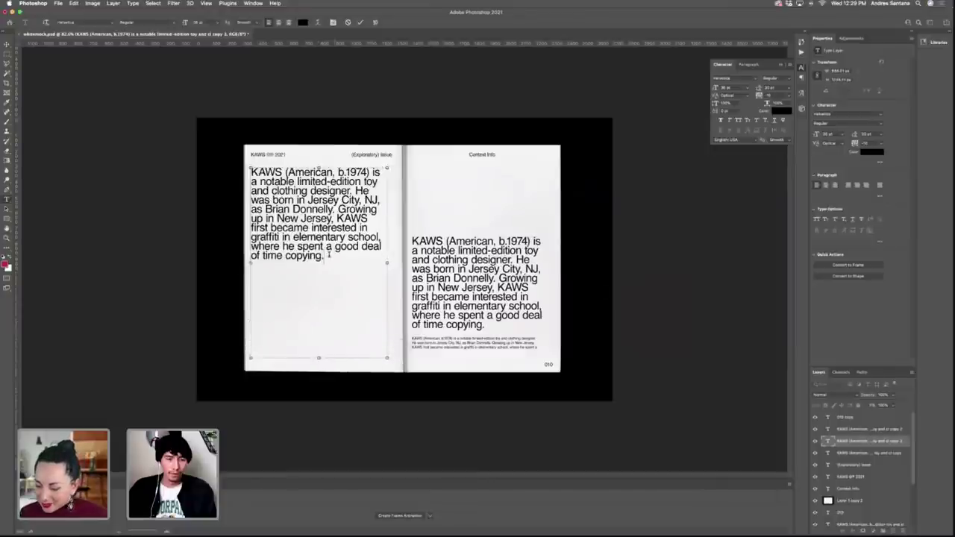
pyautogui.press('super+a')
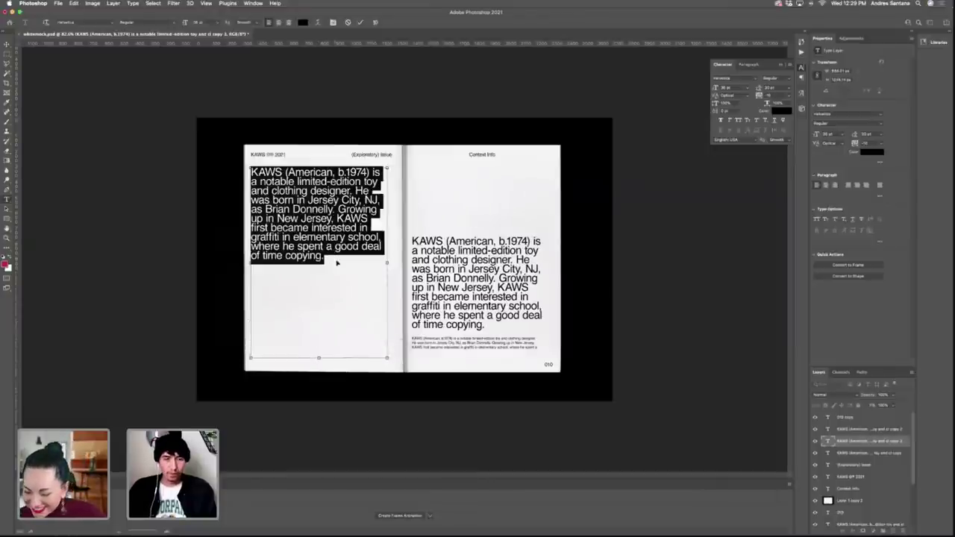
pyautogui.click(338, 263)
pyautogui.press('super+v')
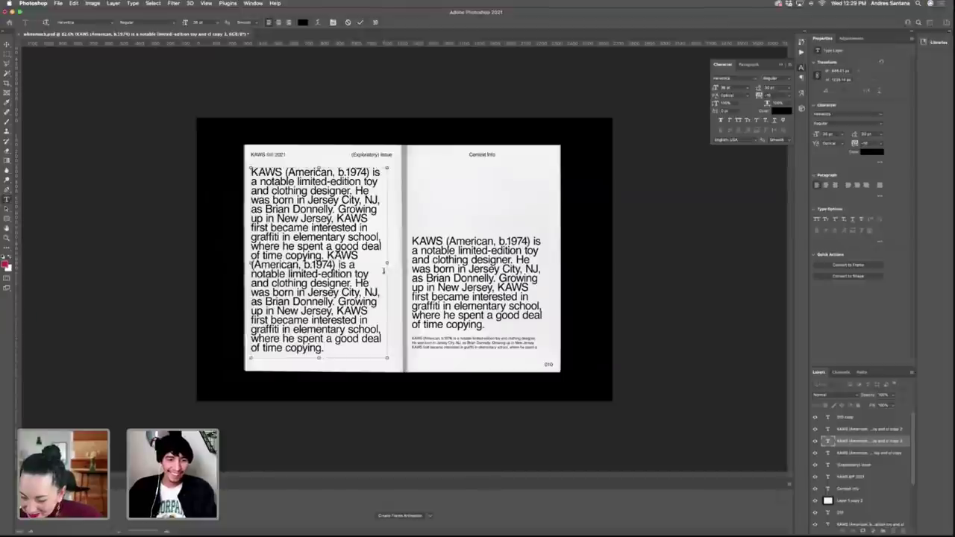
pyautogui.press('super+Return')
pyautogui.press('v')
pyautogui.click(657, 260)
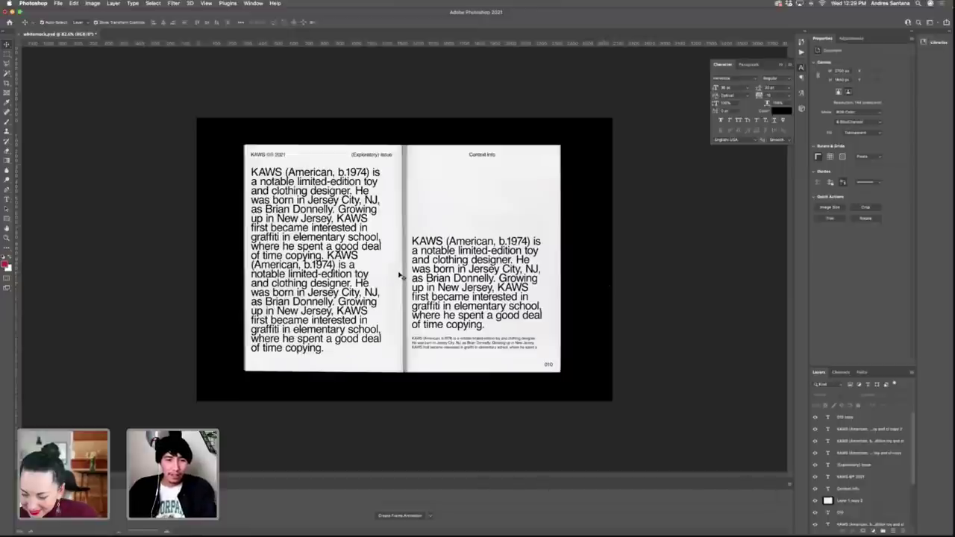
# Move the left page's large text block slightly down, away from the header.
pyautogui.click(322, 284)
pyautogui.moveTo(319, 282); pyautogui.dragTo(319, 285)
pyautogui.click(734, 281)
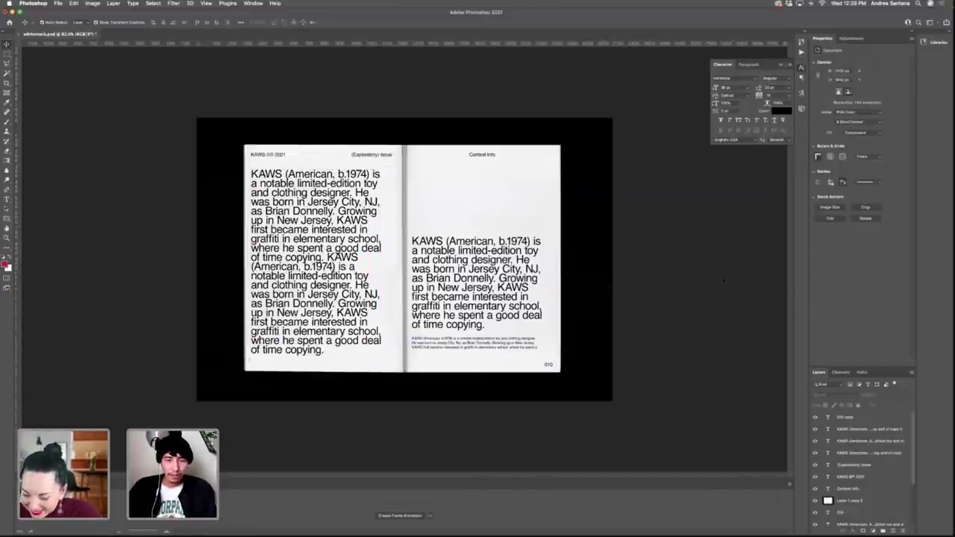
# Move the right page's small paragraph and the large paragraph above it slightly down toward the page bottom.
pyautogui.click(504, 344)
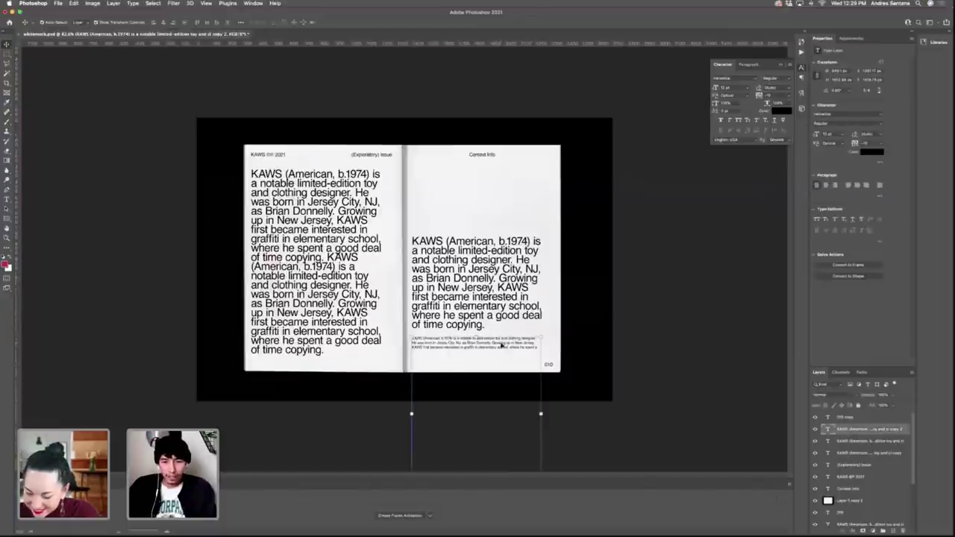
pyautogui.moveTo(502, 345); pyautogui.dragTo(502, 352)
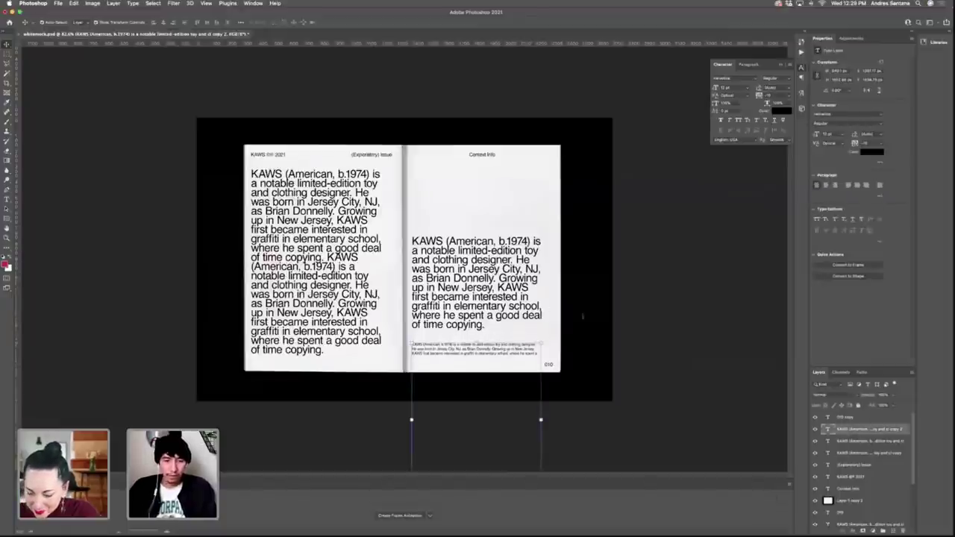
pyautogui.click(507, 298)
pyautogui.moveTo(508, 298); pyautogui.dragTo(507, 304)
pyautogui.click(569, 284)
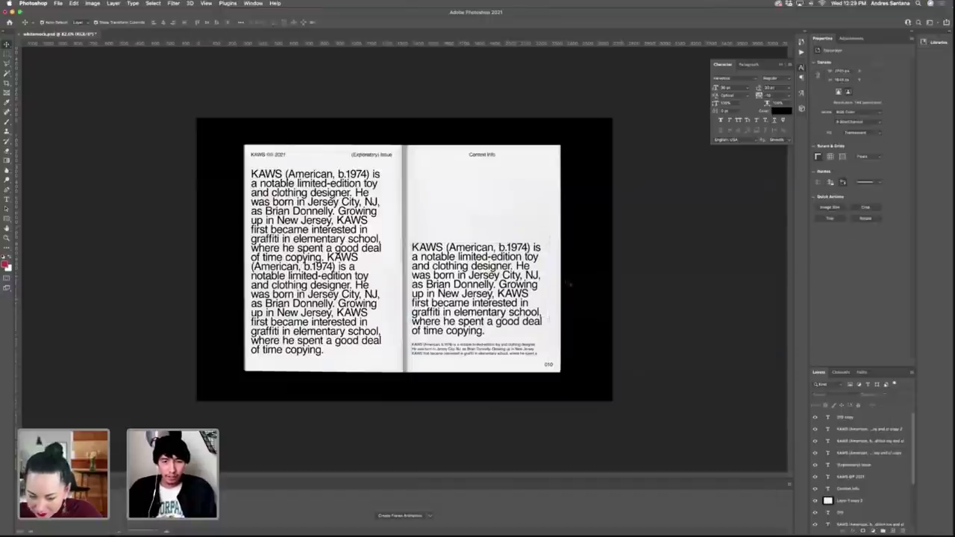
# Duplicate the blank spread on "Layer 1 copy" and bring the duplicate to the front of the layer stack.
pyautogui.scroll(-3, 877, 475)
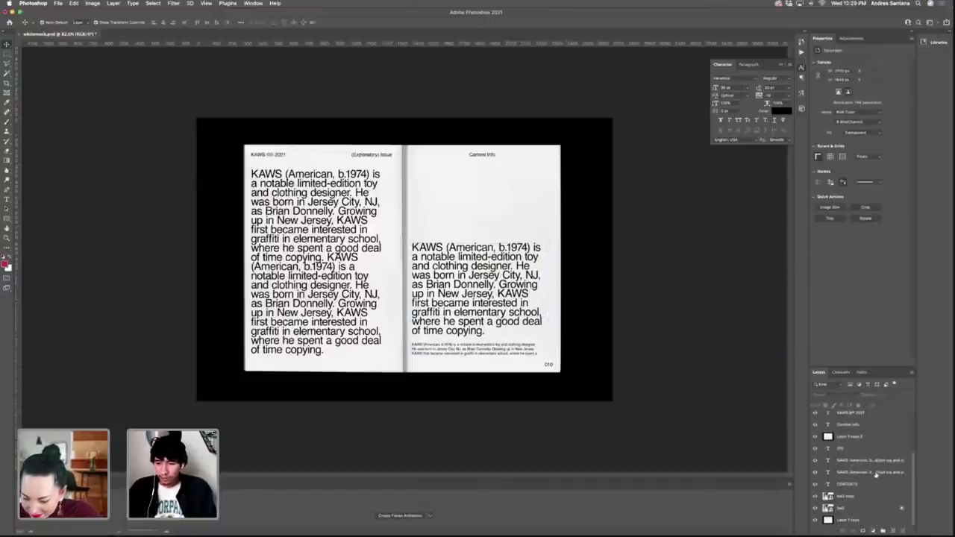
pyautogui.click(869, 521)
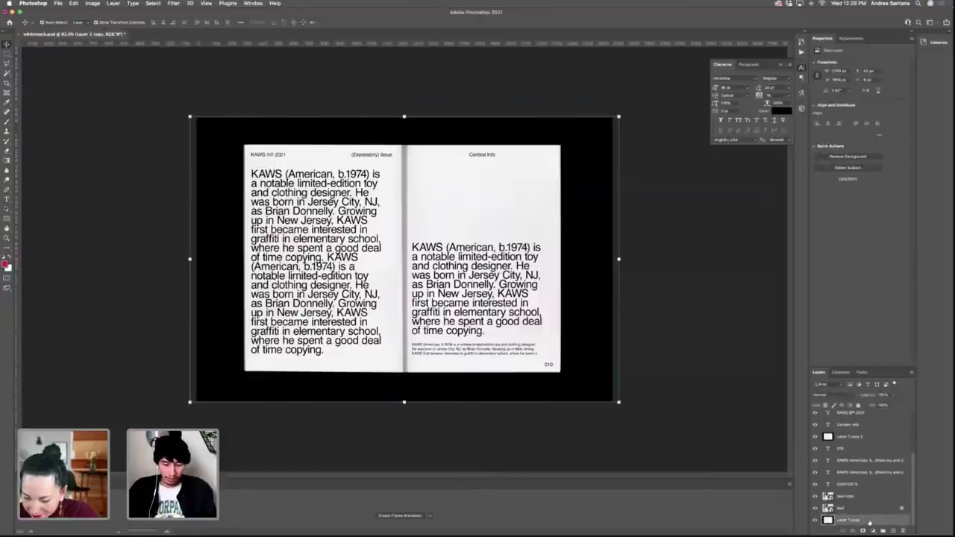
pyautogui.press('super+j')
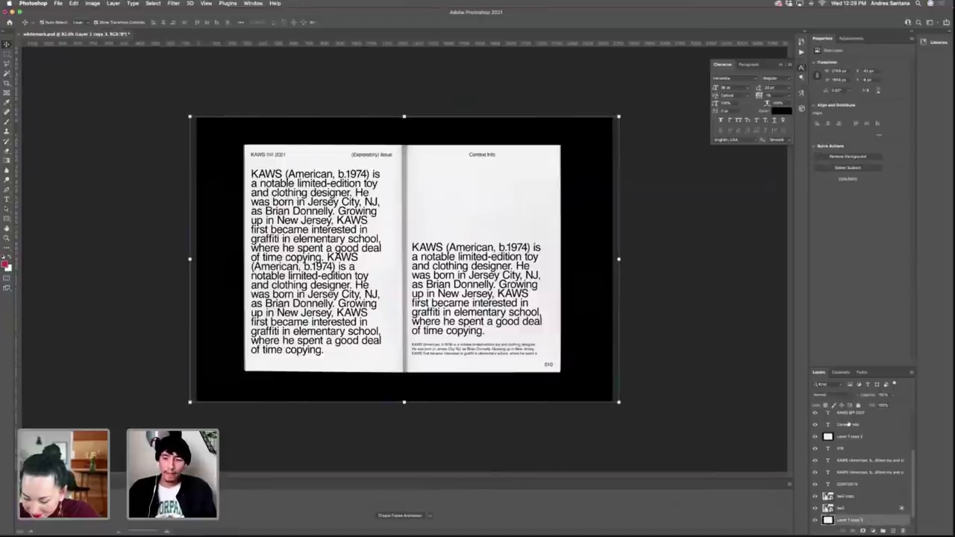
pyautogui.press('super+shift+bracketright')
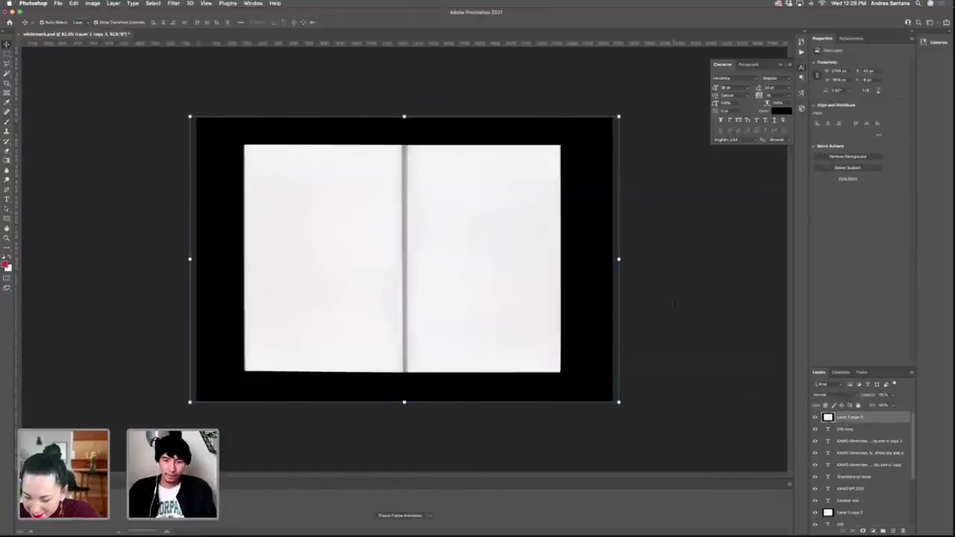
pyautogui.click(674, 304)
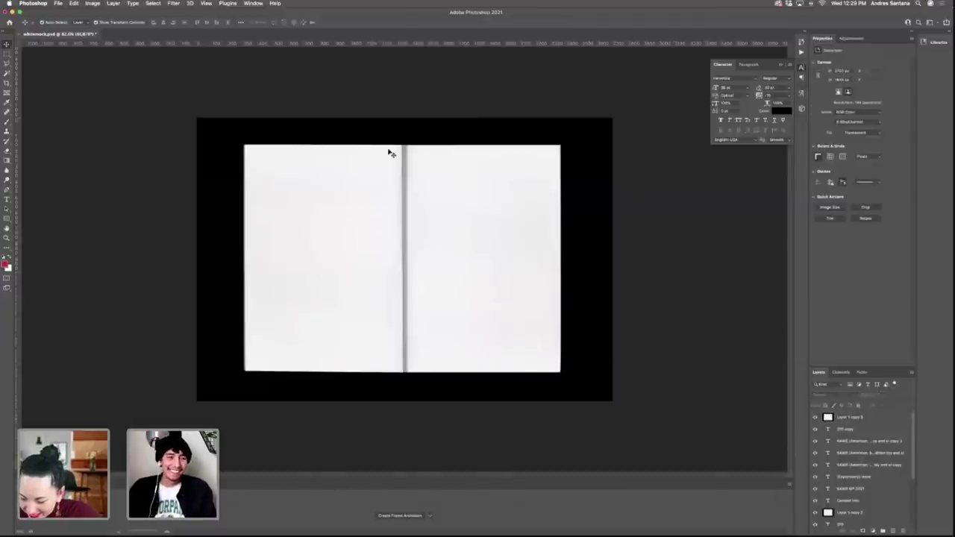
# Hide the blank spread duplicate at the top of the layer stack and delete it.
pyautogui.scroll(-3, 877, 468)
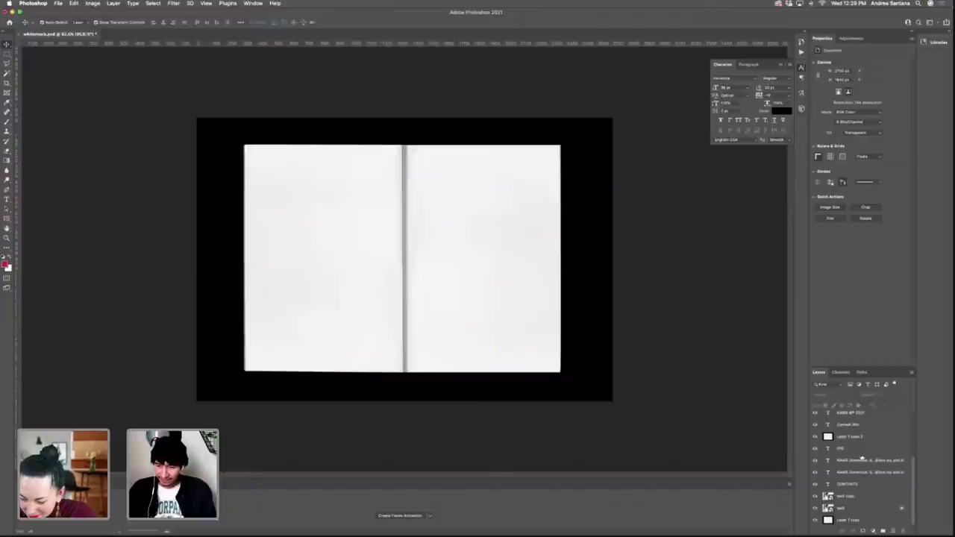
pyautogui.scroll(3, 847, 446)
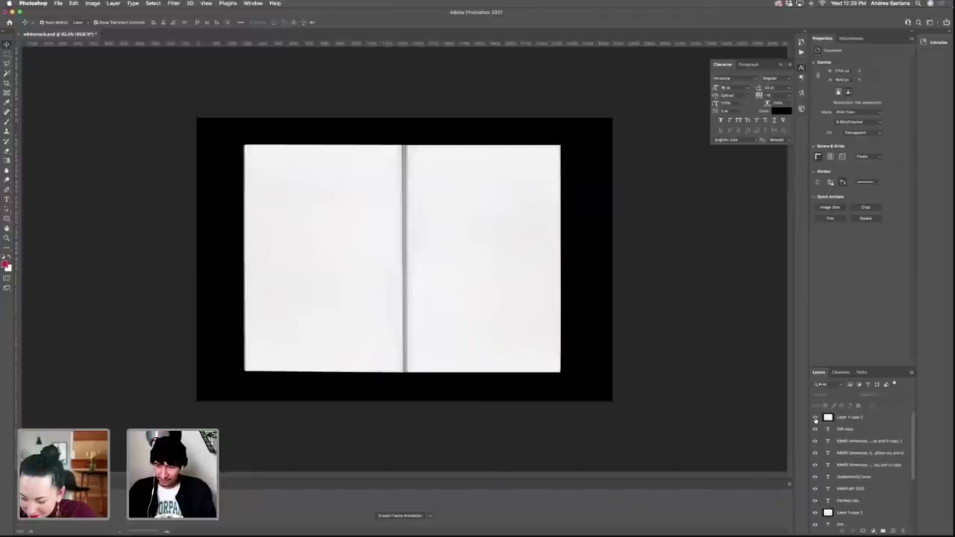
pyautogui.click(815, 418)
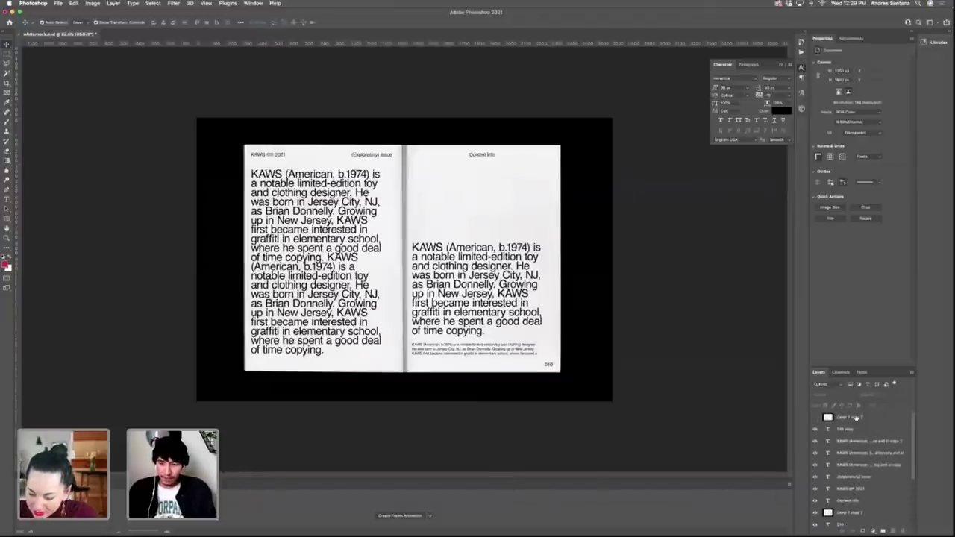
pyautogui.click(856, 418)
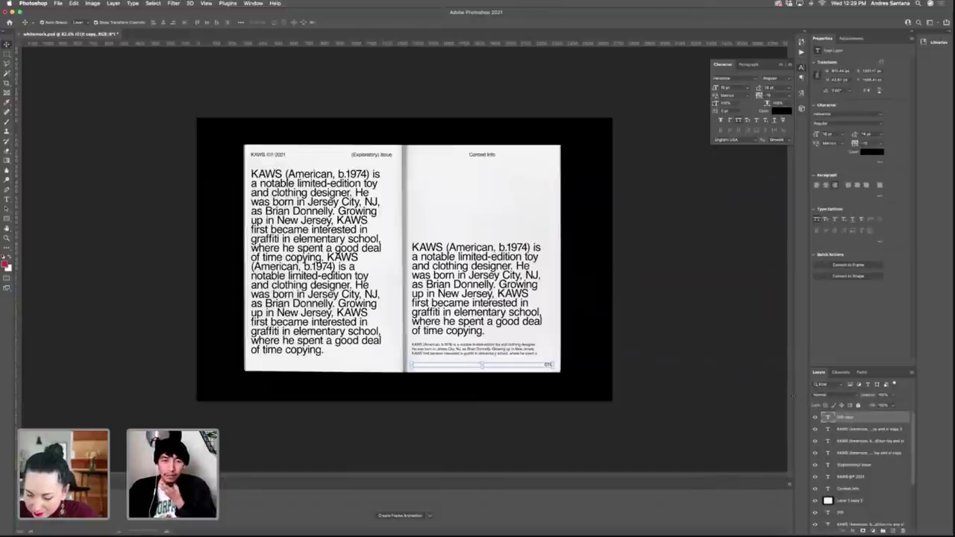
pyautogui.write('1')
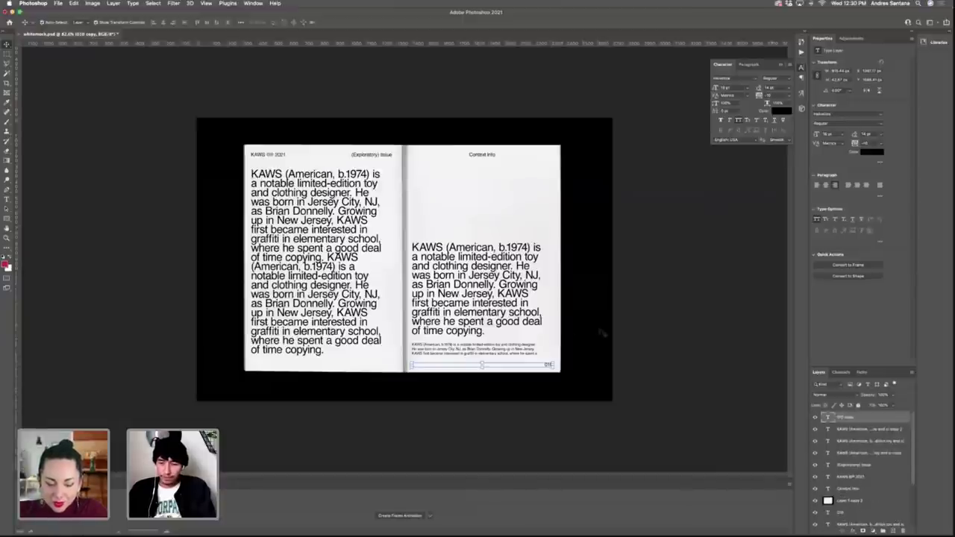
pyautogui.click(675, 337)
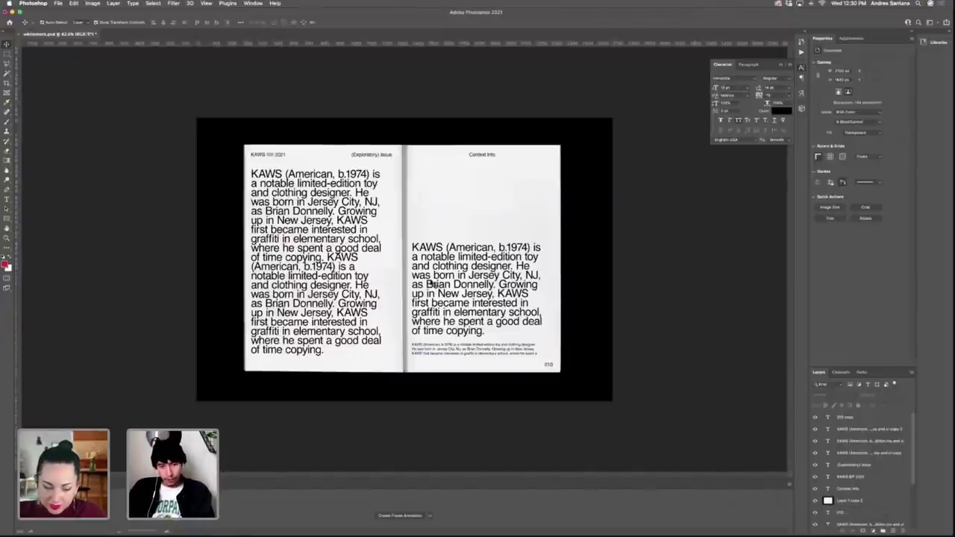
pyautogui.click(446, 353)
pyautogui.click(446, 354)
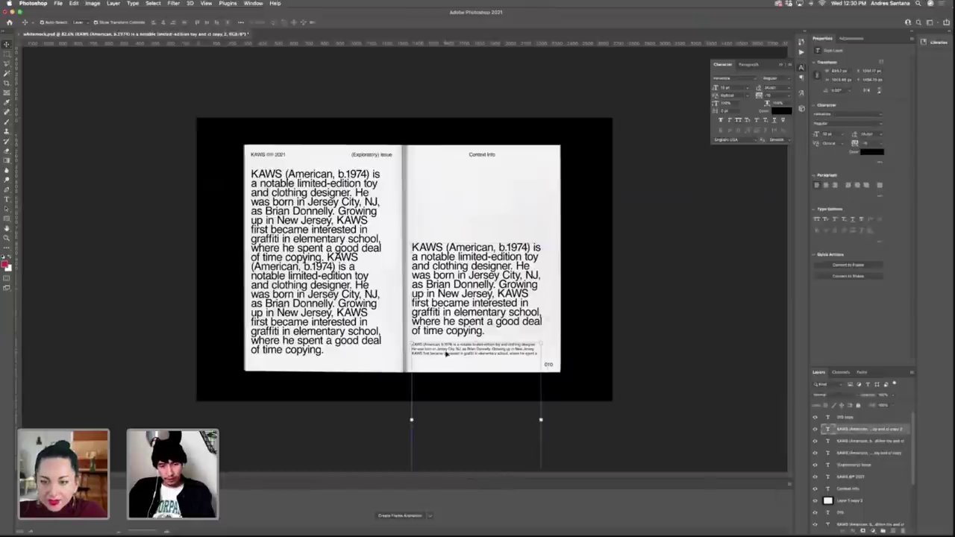
pyautogui.click(451, 319)
pyautogui.click(547, 361)
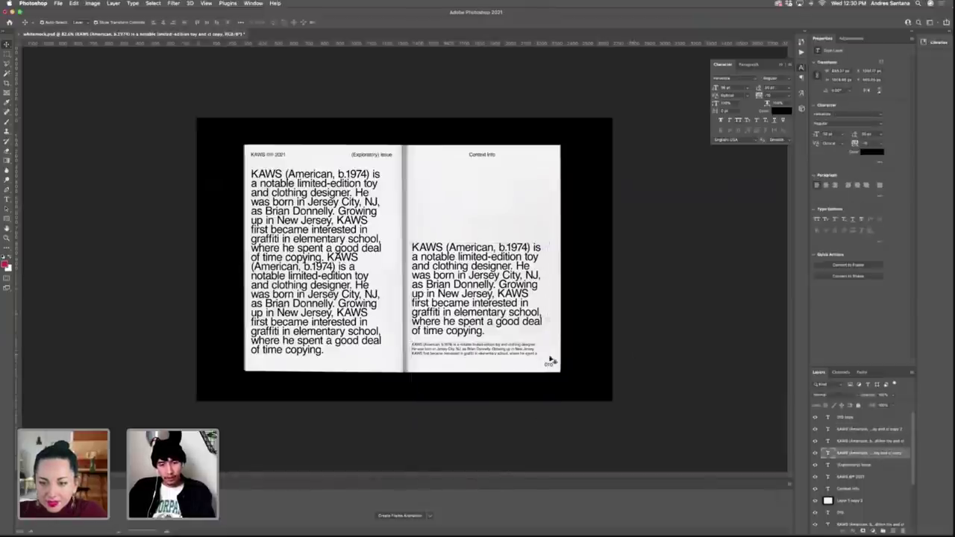
# Shift the right page's large and small paragraphs together slightly to the right, away from the gutter.
pyautogui.click(443, 319)
pyautogui.keyDown('shift'); pyautogui.click(452, 353); pyautogui.keyUp('shift')
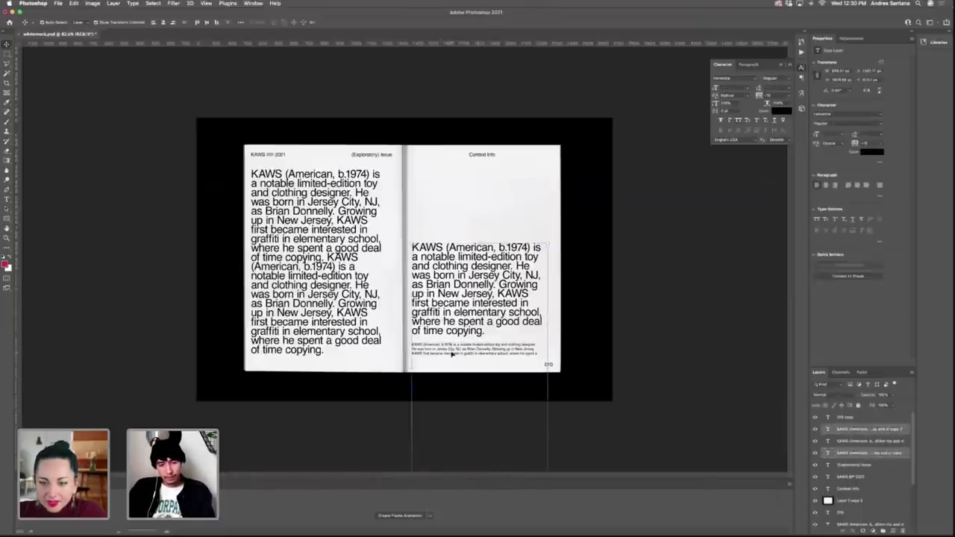
pyautogui.press('Right')
pyautogui.press('Right')
pyautogui.press('Right')
pyautogui.press('Right')
pyautogui.press('Right')
pyautogui.press('Right')
pyautogui.press('Right')
pyautogui.press('Right')
pyautogui.press('Right')
pyautogui.press('Right')
pyautogui.press('Right')
pyautogui.press('Right')
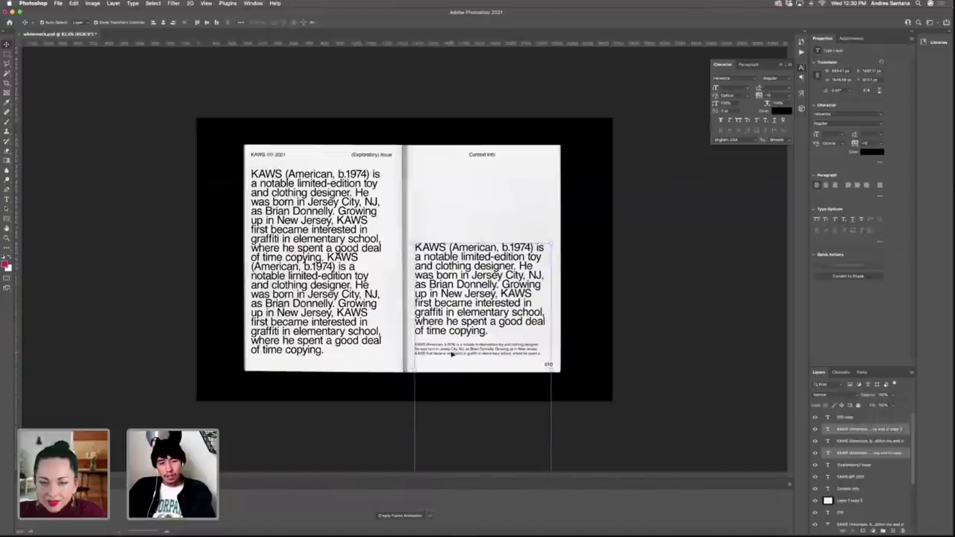
pyautogui.press('Left')
pyautogui.press('Left')
pyautogui.press('Left')
pyautogui.press('Left')
pyautogui.press('Left')
pyautogui.press('Left')
pyautogui.press('Left')
pyautogui.press('Left')
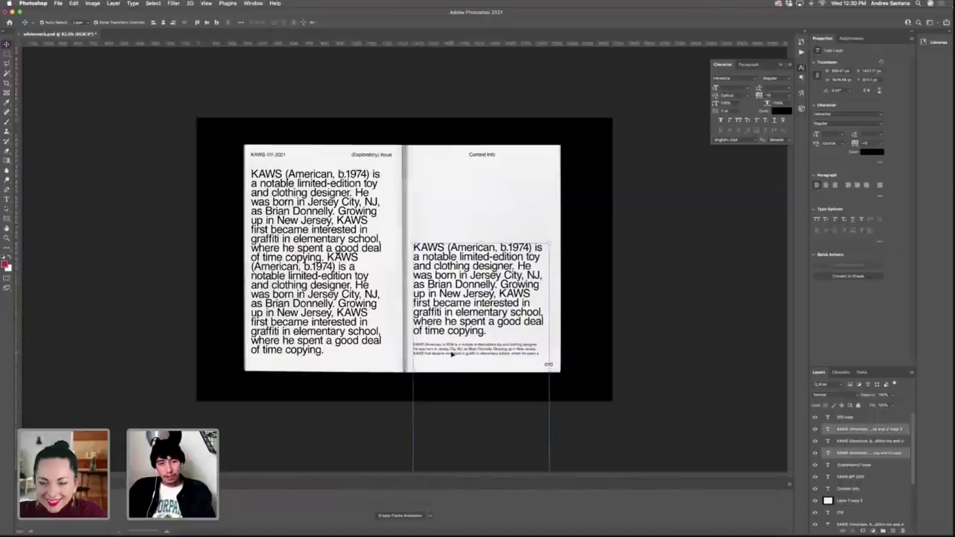
pyautogui.click(653, 323)
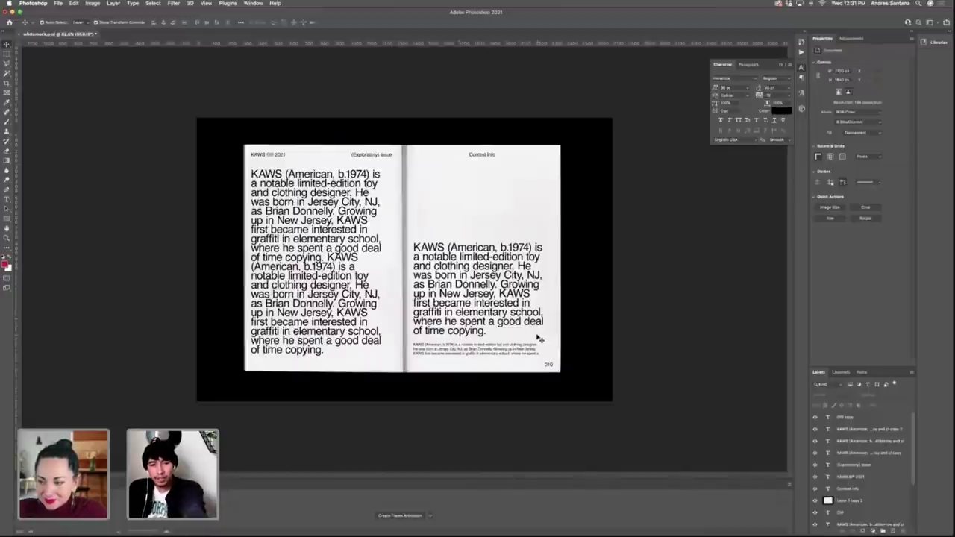
# Move the right page's large paragraph slightly down, keeping a small gap above the small paragraph.
pyautogui.moveTo(486, 287)
pyautogui.mouseDown()
pyautogui.moveTo(471, 272)
pyautogui.moveTo(501, 281)
pyautogui.mouseUp()
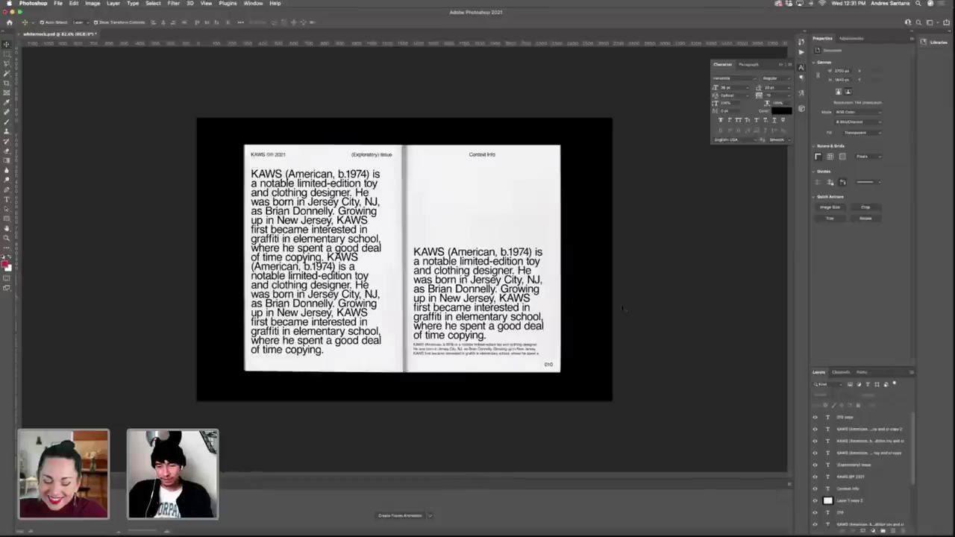
pyautogui.click(519, 321)
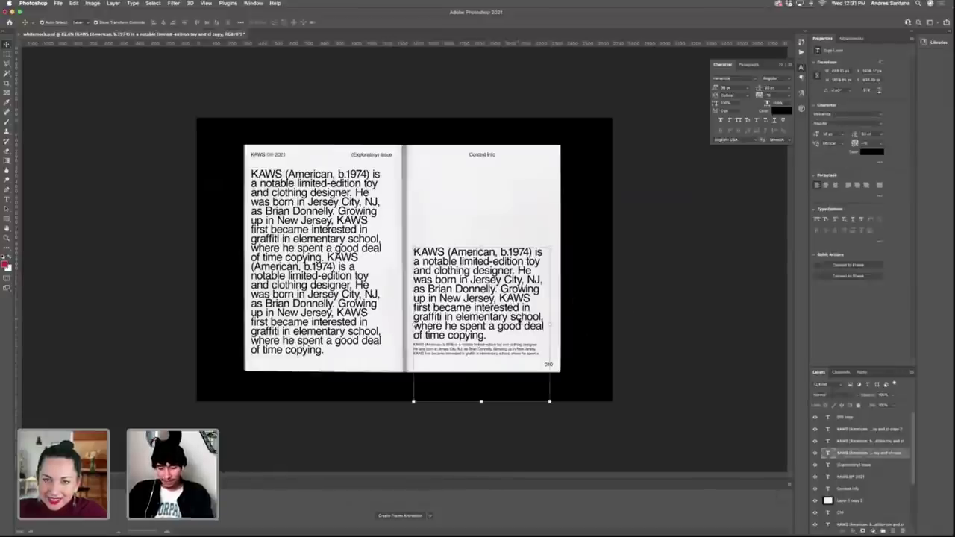
pyautogui.press('Up')
pyautogui.press('Up')
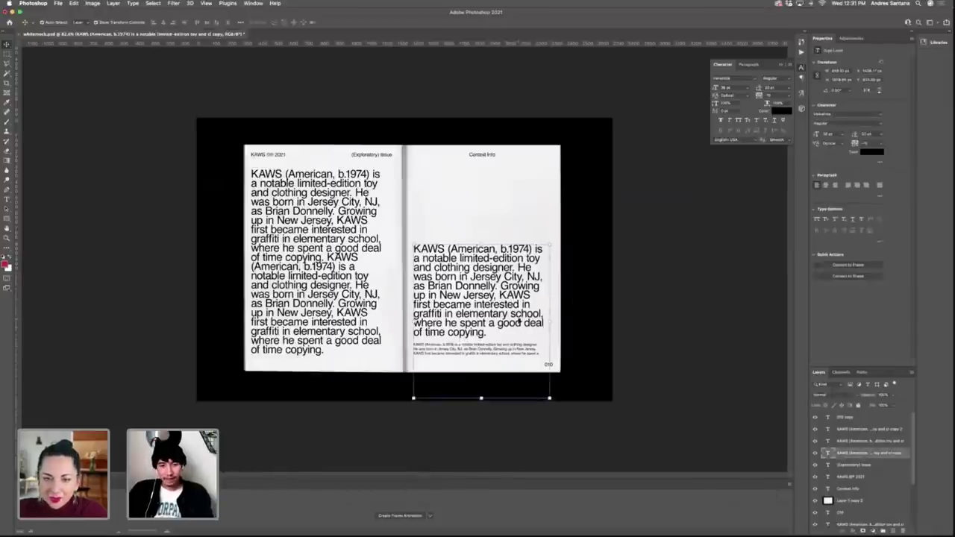
pyautogui.click(723, 306)
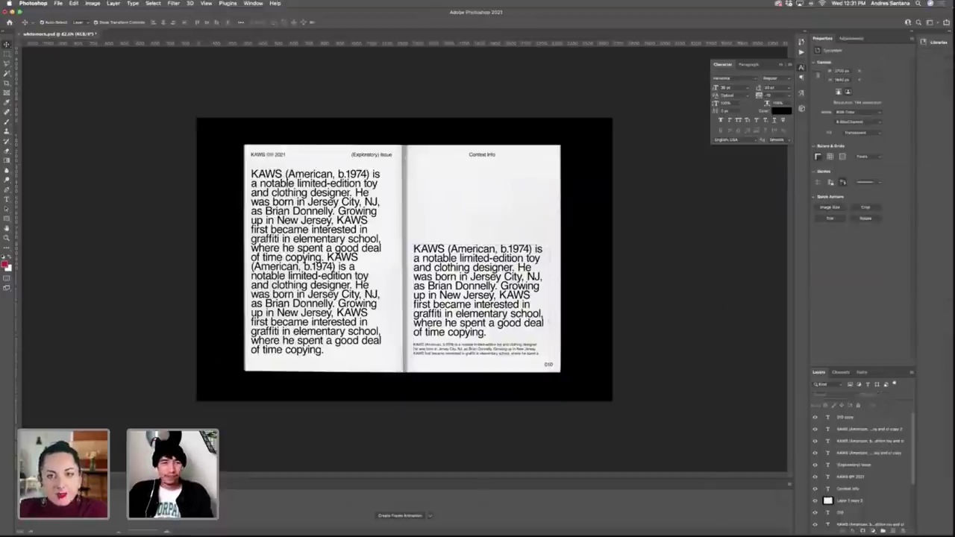
# Start placing an embedded image and preview the KAWS pictures in the photography folder.
pyautogui.click(57, 3)
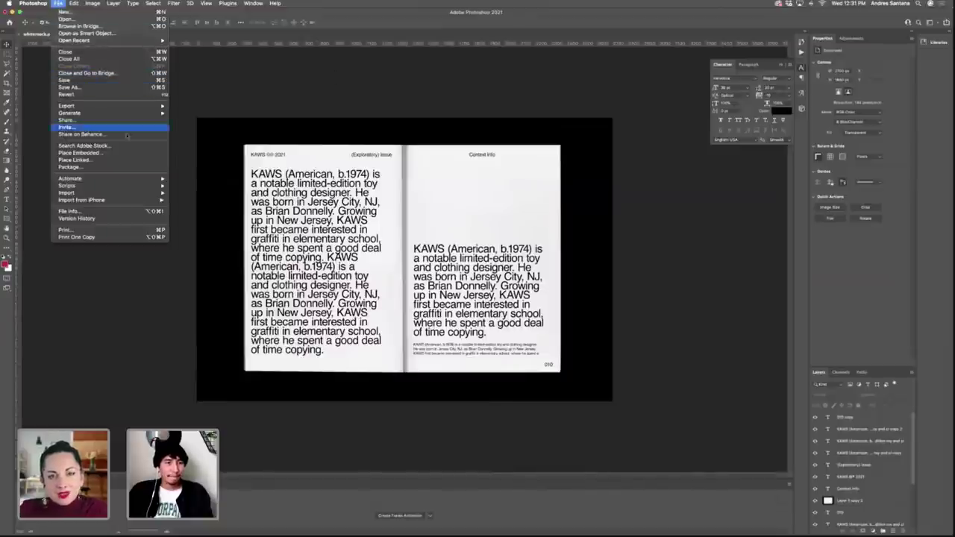
pyautogui.click(112, 153)
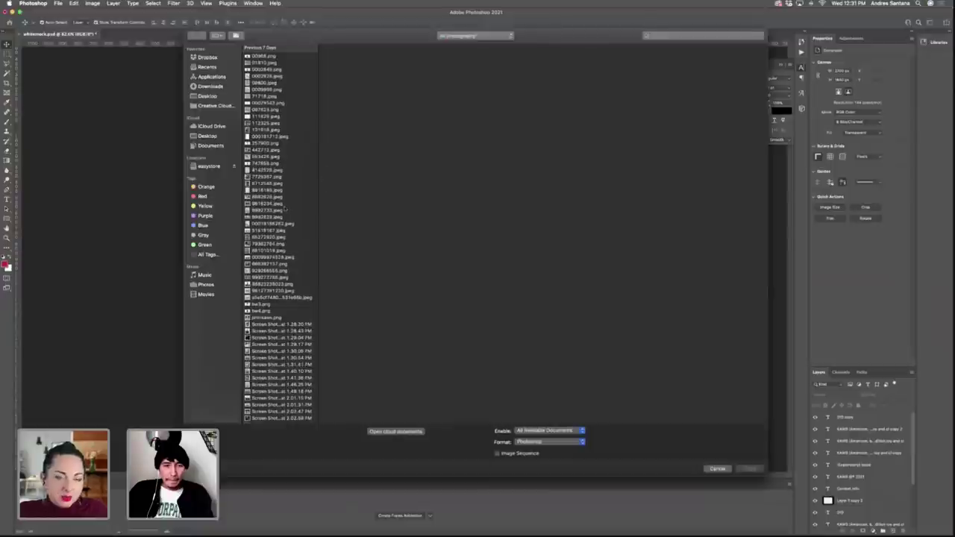
pyautogui.click(284, 209)
pyautogui.click(278, 216)
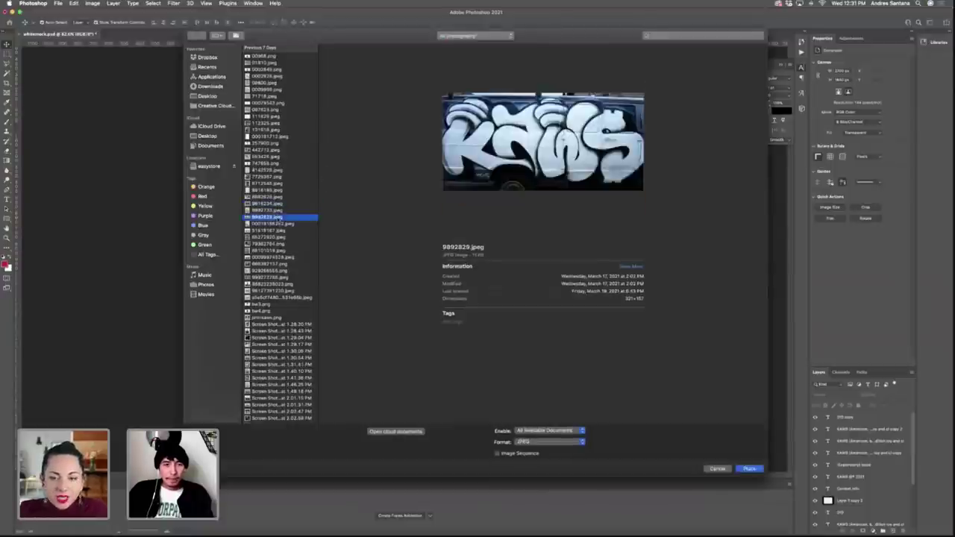
pyautogui.click(277, 253)
pyautogui.scroll(-1, 279, 280)
pyautogui.click(279, 287)
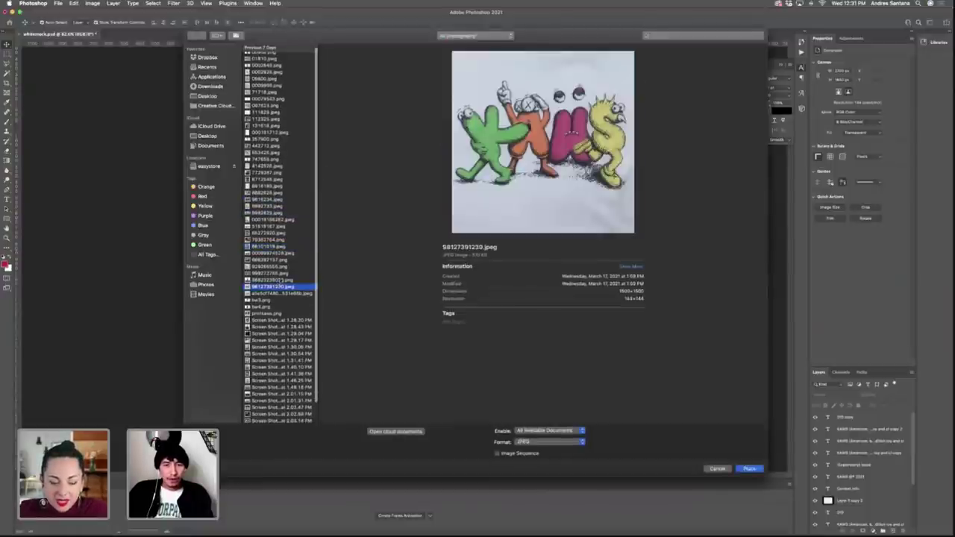
pyautogui.click(280, 275)
pyautogui.scroll(-1, 279, 299)
pyautogui.click(284, 315)
pyautogui.scroll(-1, 286, 314)
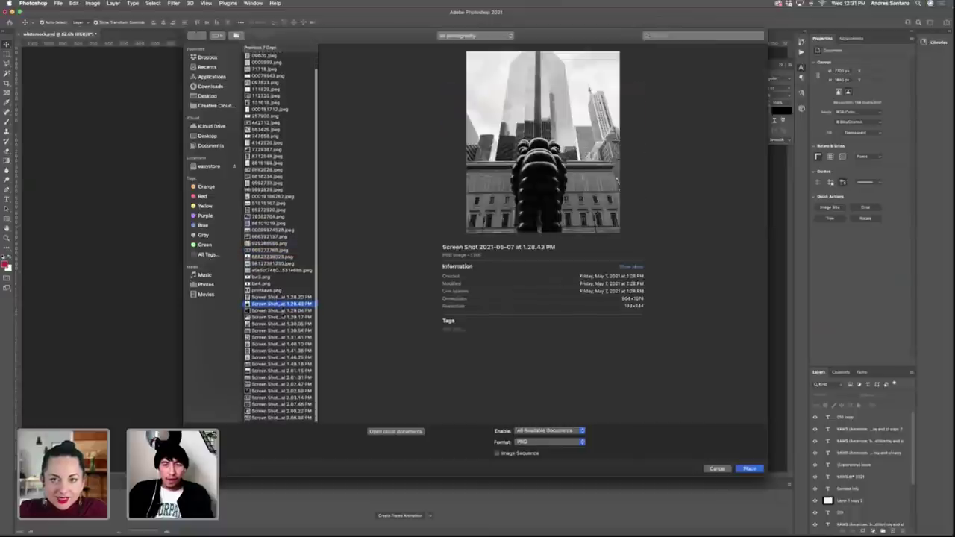
pyautogui.click(288, 313)
pyautogui.press('Down')
pyautogui.press('Down')
pyautogui.press('Down')
pyautogui.press('Down')
pyautogui.press('Down')
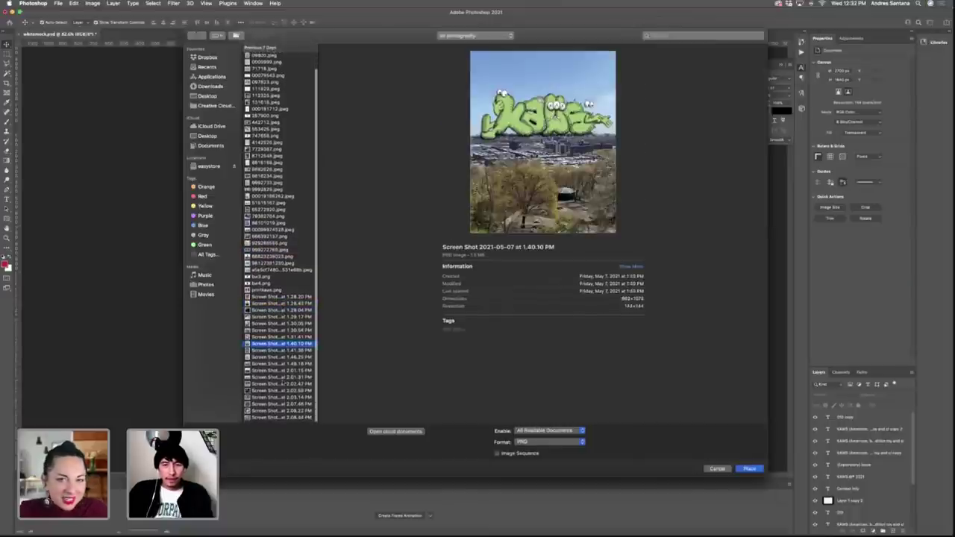
pyautogui.click(282, 386)
pyautogui.click(285, 406)
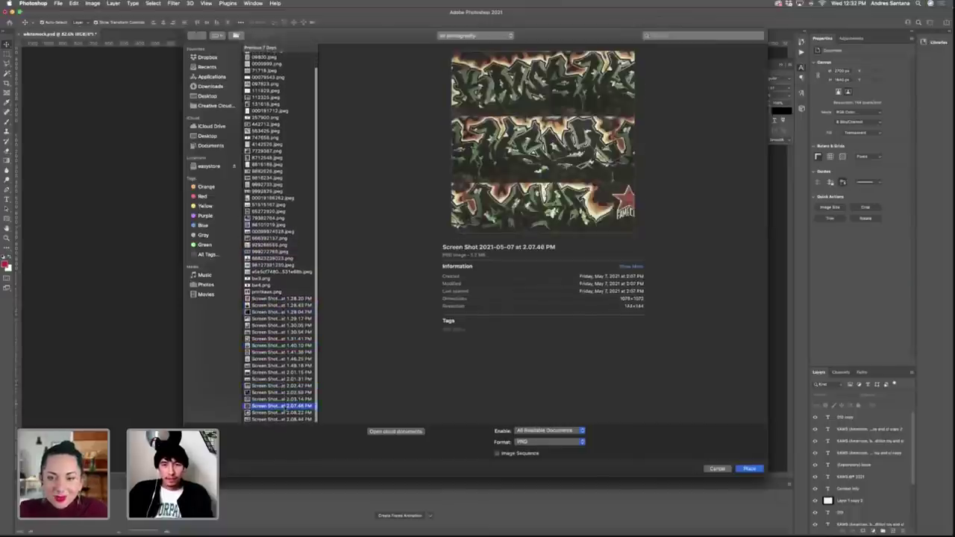
pyautogui.click(284, 419)
# Place the embedded image "Screen Shot 2021-05-07 at 2.08.22 PM" over the right page's large paragraph.
pyautogui.click(283, 413)
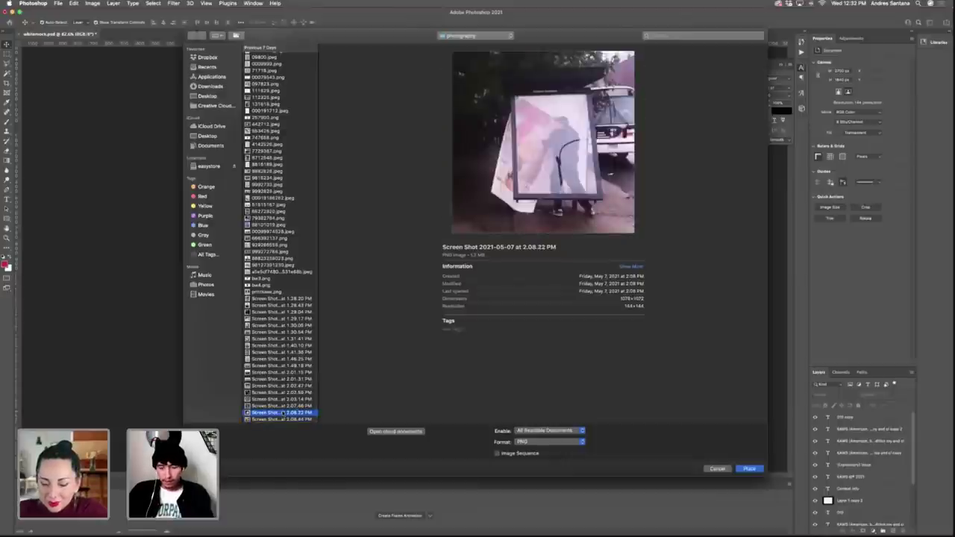
pyautogui.click(283, 406)
pyautogui.click(283, 412)
pyautogui.doubleClick(282, 413)
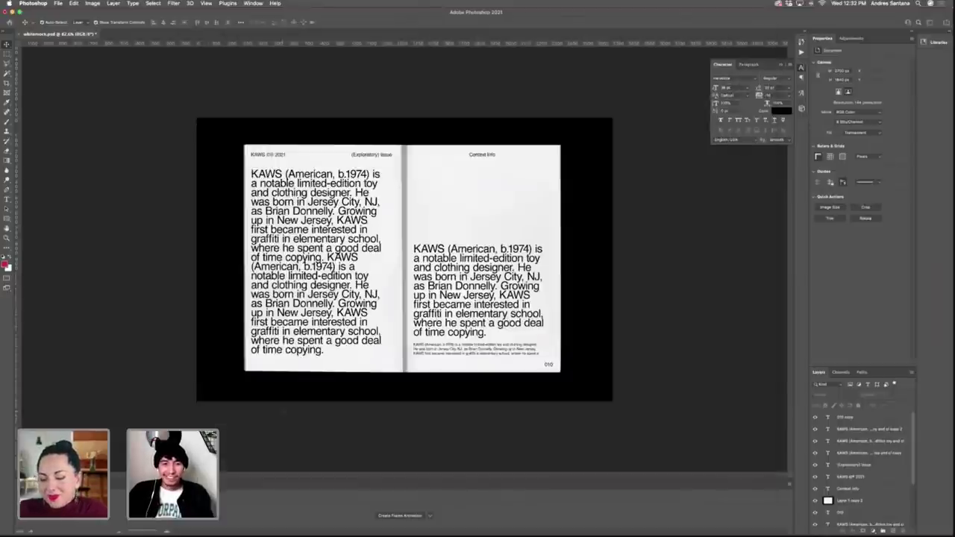
pyautogui.moveTo(413, 268); pyautogui.dragTo(488, 266)
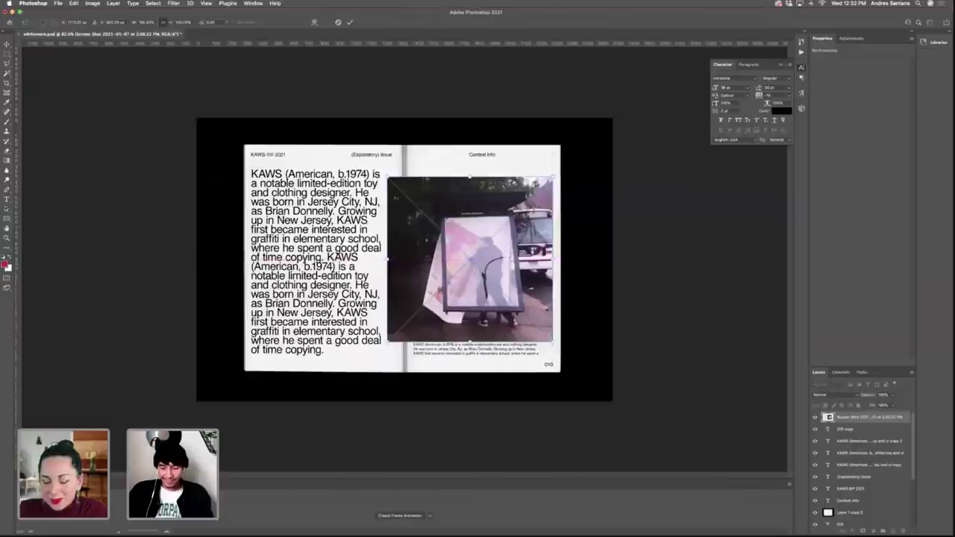
pyautogui.press('Return')
# Move the right page's large paragraph up beneath the "Context Info" header and shift the photo down toward the page bottom.
pyautogui.moveTo(550, 269); pyautogui.dragTo(453, 200)
pyautogui.moveTo(379, 285); pyautogui.dragTo(495, 290)
pyautogui.hotkey('ctrl', 't')
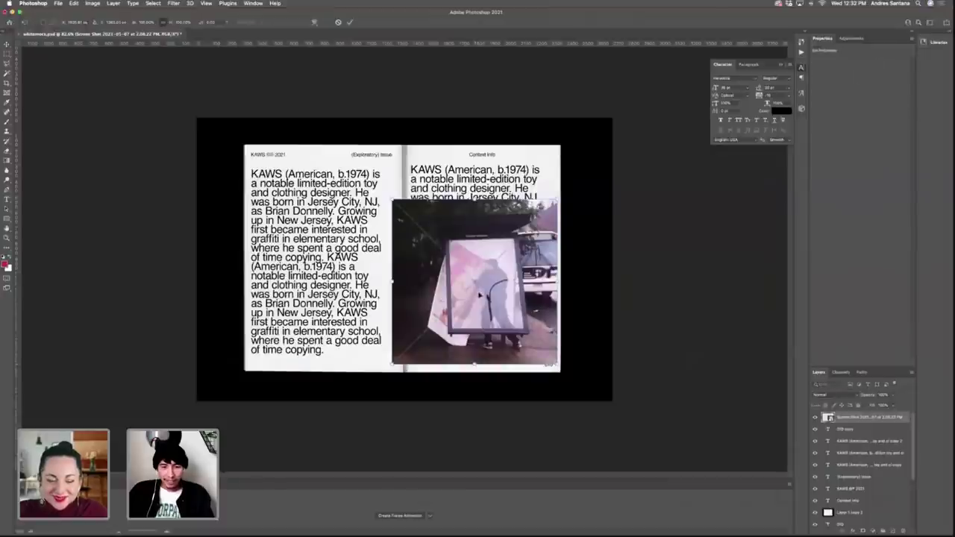
pyautogui.press('Return')
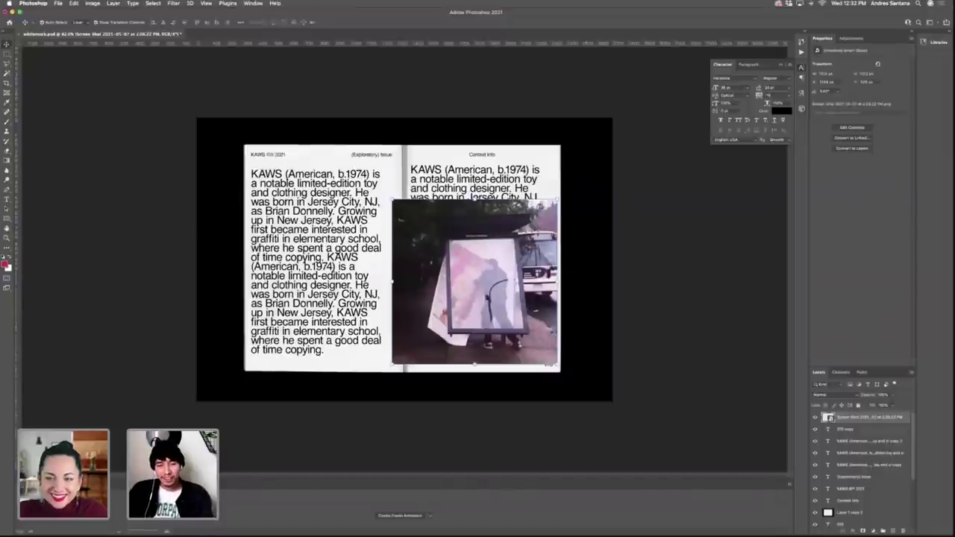
pyautogui.click(611, 311)
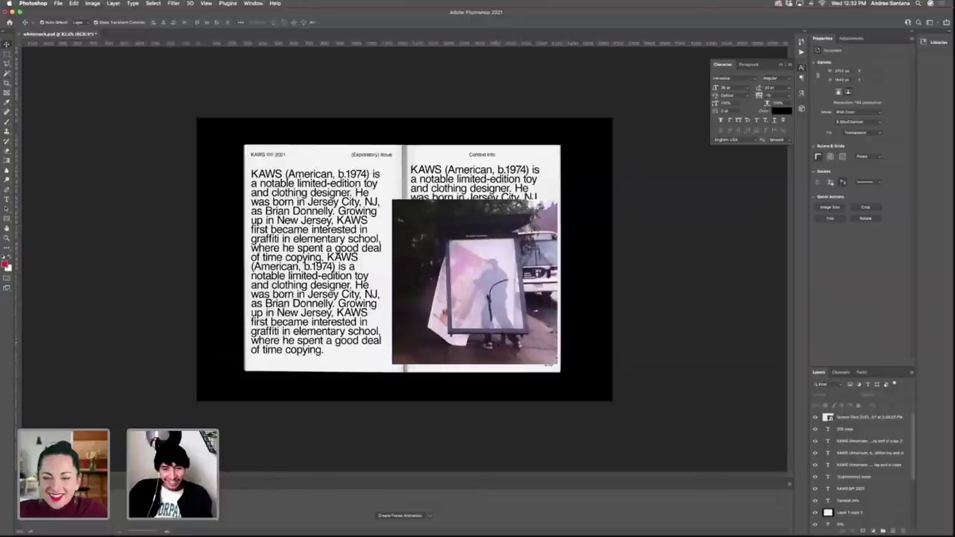
# Scale the bus stop photo down proportionally and fit it above the small paragraph, toward the right page's outer margin.
pyautogui.click(500, 342)
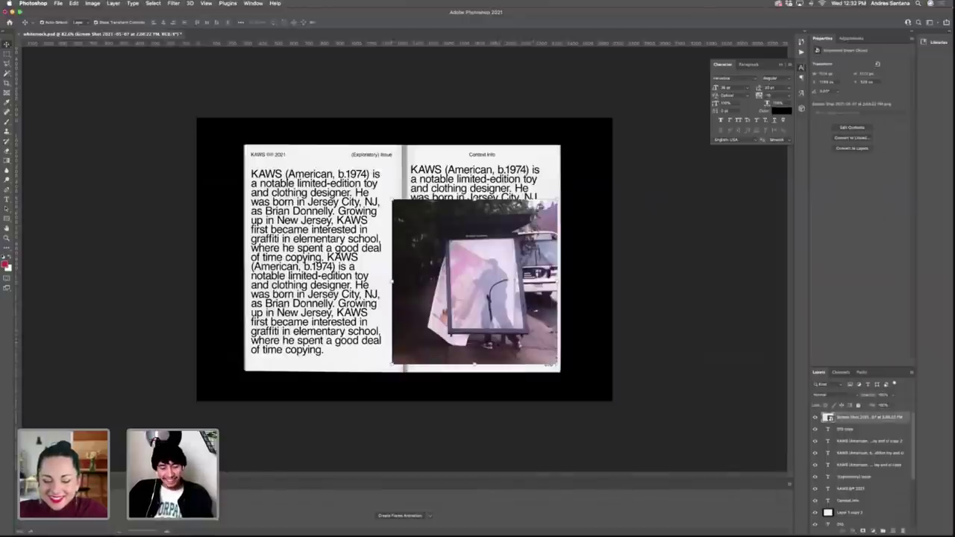
pyautogui.press('z')
pyautogui.moveTo(520, 303); pyautogui.dragTo(544, 306)
pyautogui.click(773, 342)
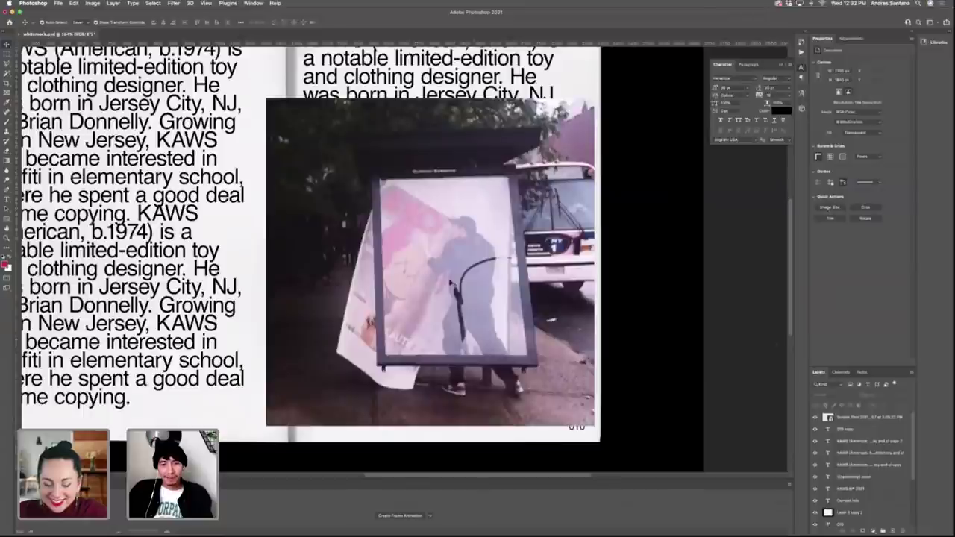
pyautogui.hscroll(-2, 471, 330)
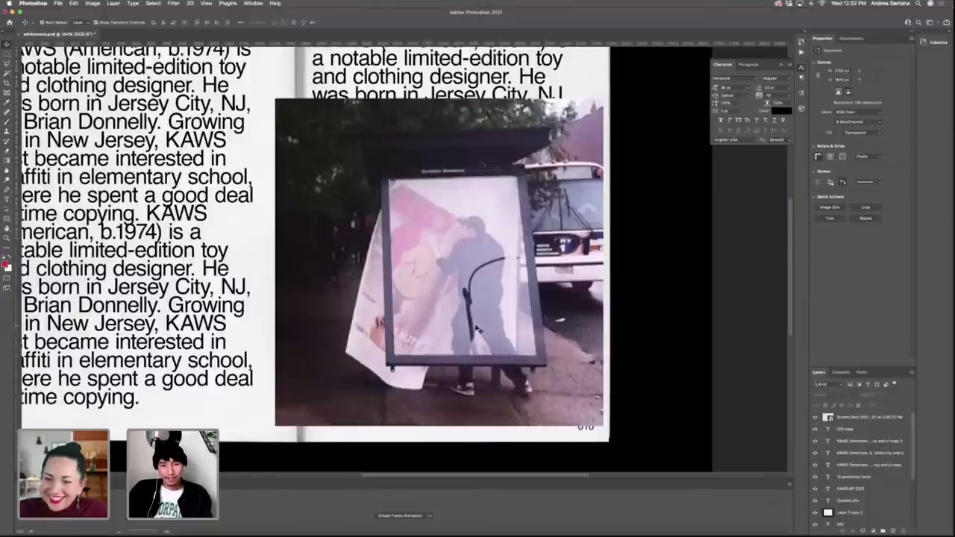
pyautogui.press('z')
pyautogui.moveTo(531, 332); pyautogui.dragTo(498, 328)
pyautogui.press('v')
pyautogui.click(521, 317)
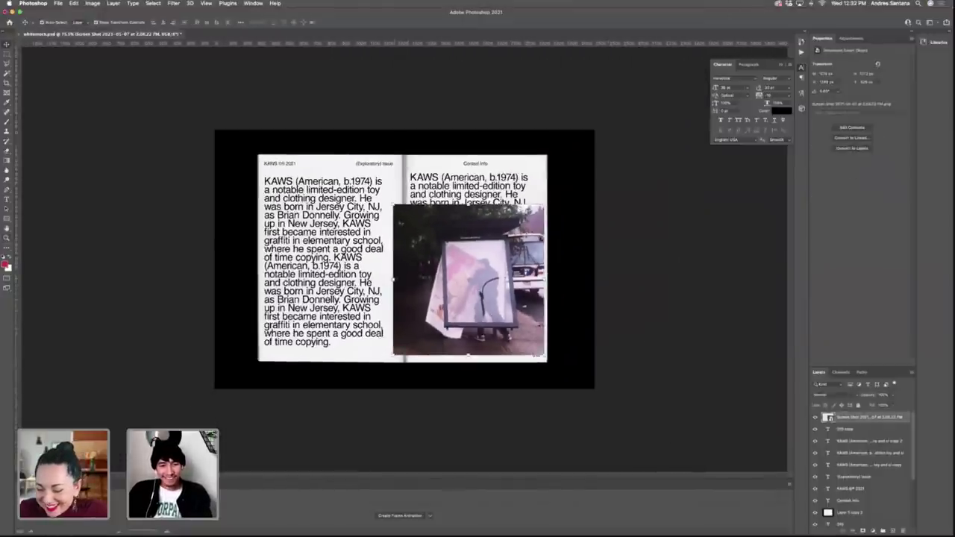
pyautogui.moveTo(394, 279); pyautogui.dragTo(487, 281)
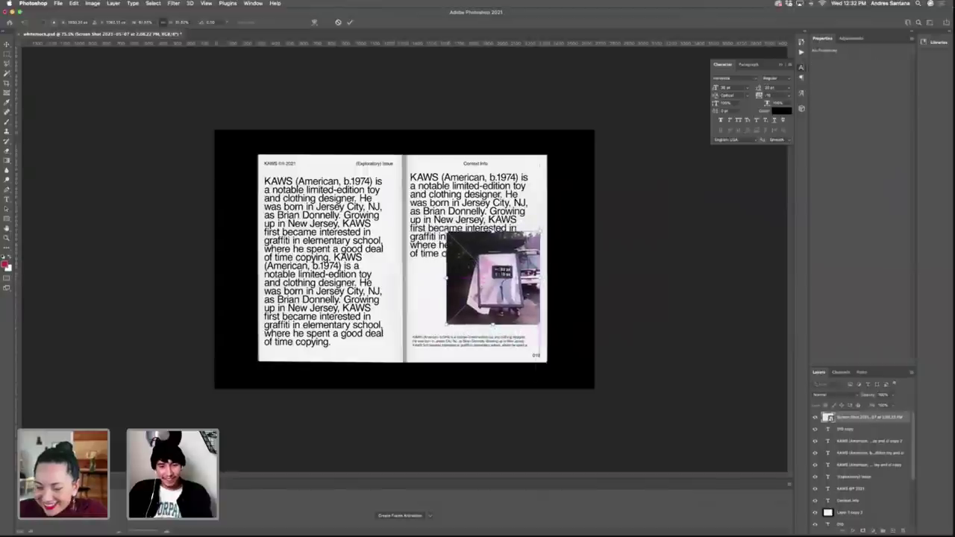
pyautogui.press('Return')
# Set the photo layer's blend mode to Multiply.
pyautogui.click(824, 395)
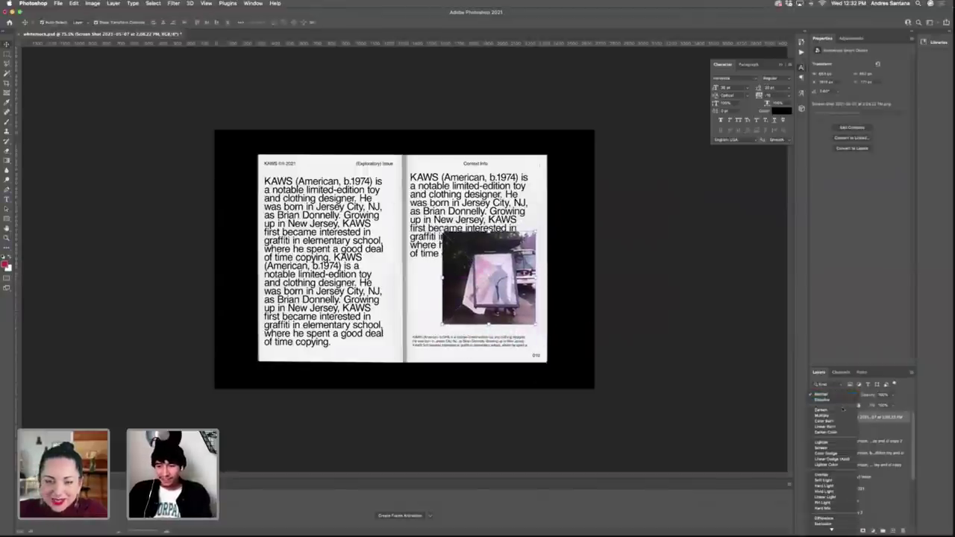
pyautogui.click(835, 416)
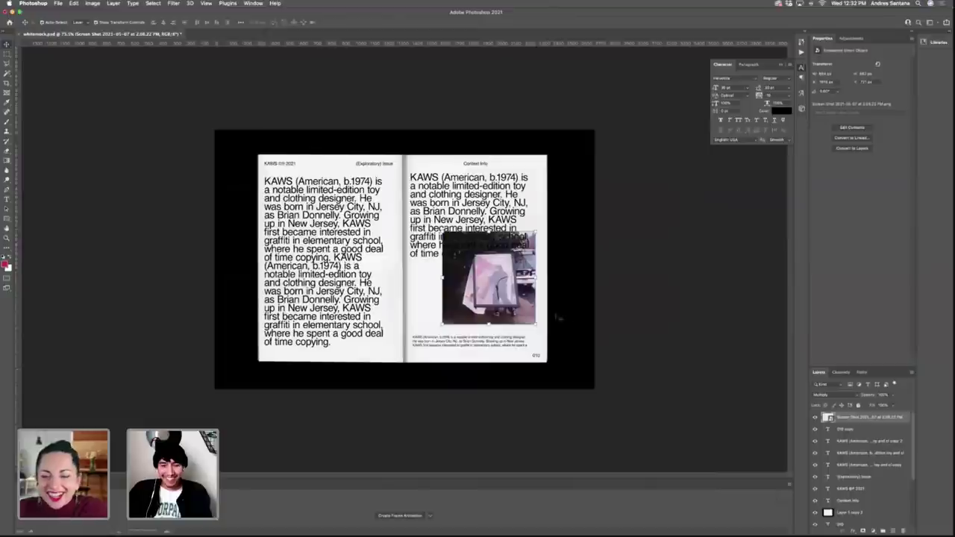
# Split the photo layer's Blend If highlight sliders for both This Layer and Underlying Layer, and duplicate the photo layer.
pyautogui.scroll(5, 559, 318)
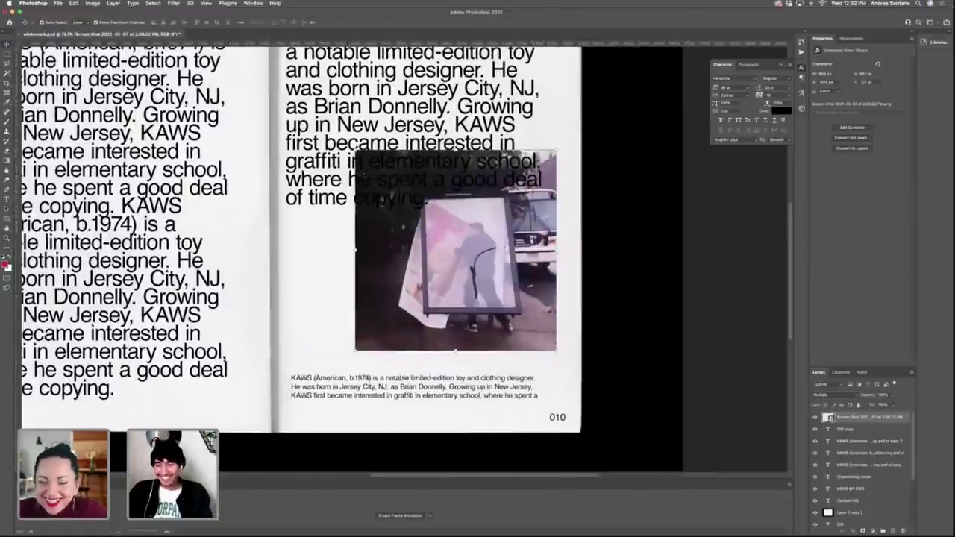
pyautogui.rightClick(886, 416)
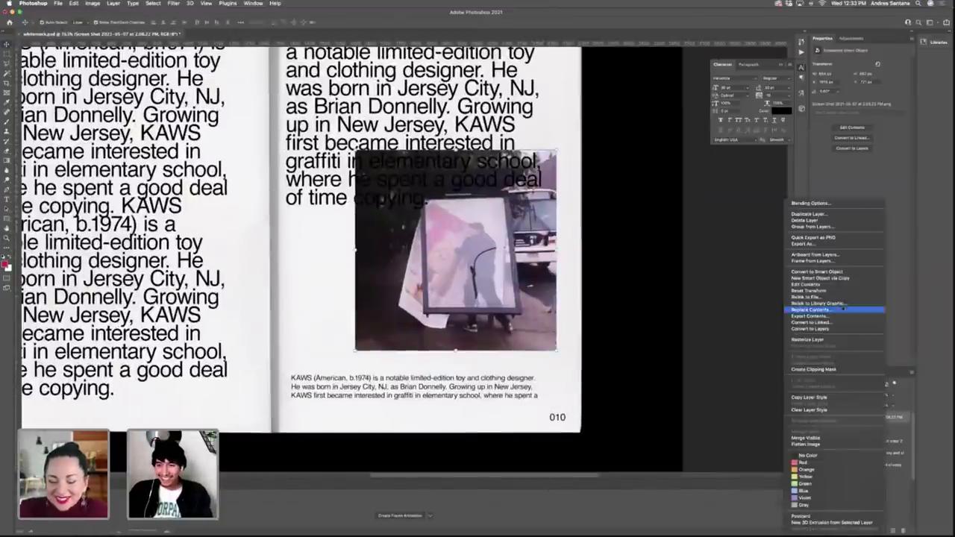
pyautogui.click(811, 203)
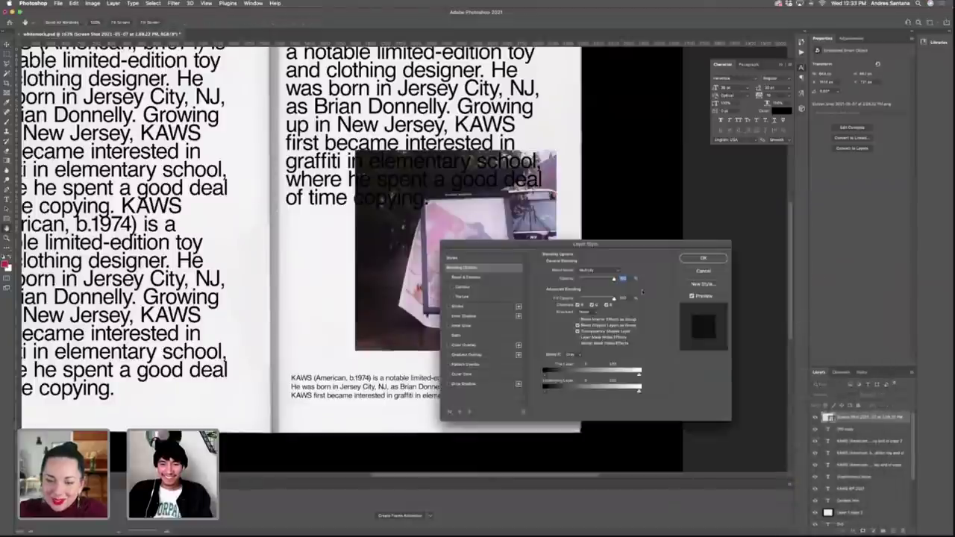
pyautogui.press('alt')
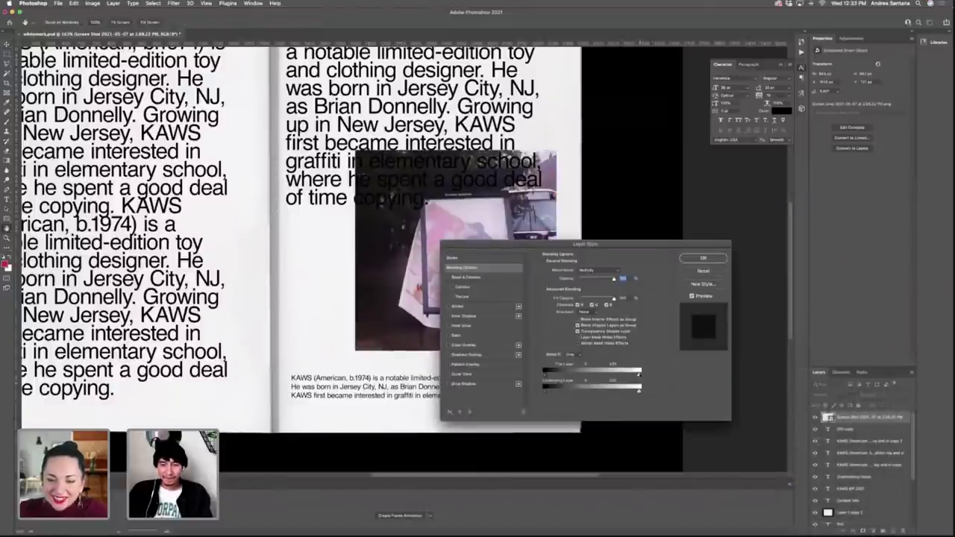
pyautogui.moveTo(639, 374); pyautogui.dragTo(630, 392)
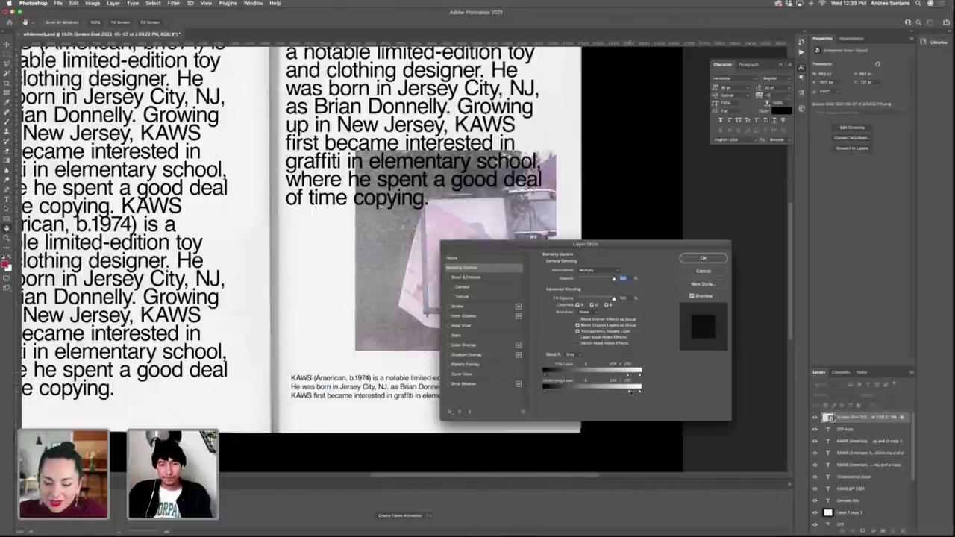
pyautogui.click(703, 259)
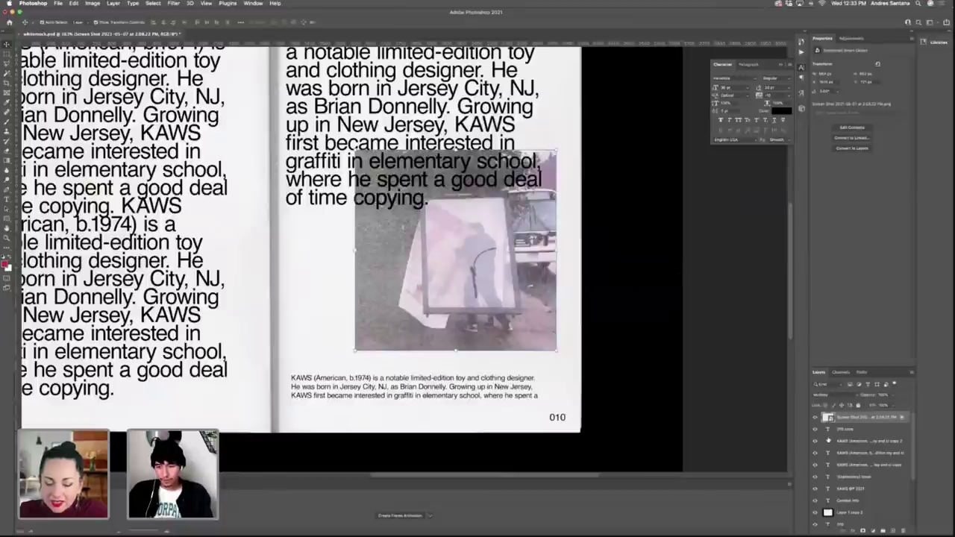
pyautogui.press('super+j')
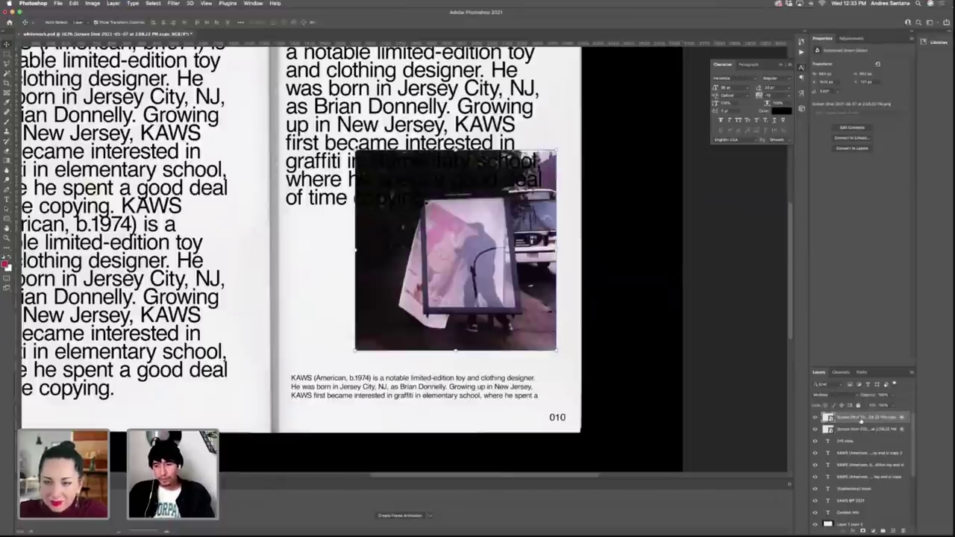
# Clear the duplicated photo layer's style, set its blend mode to Multiply, and lower its opacity.
pyautogui.rightClick(860, 422)
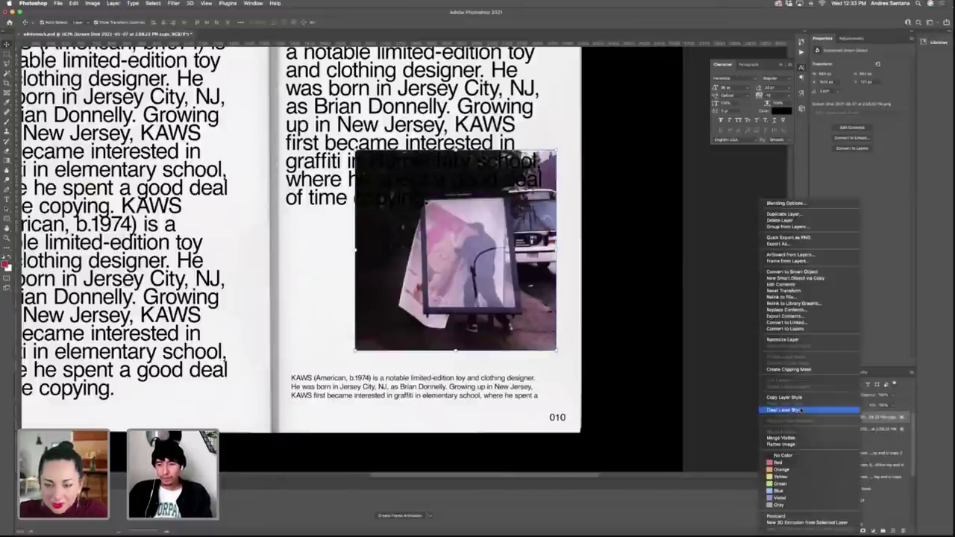
pyautogui.click(814, 410)
pyautogui.click(829, 415)
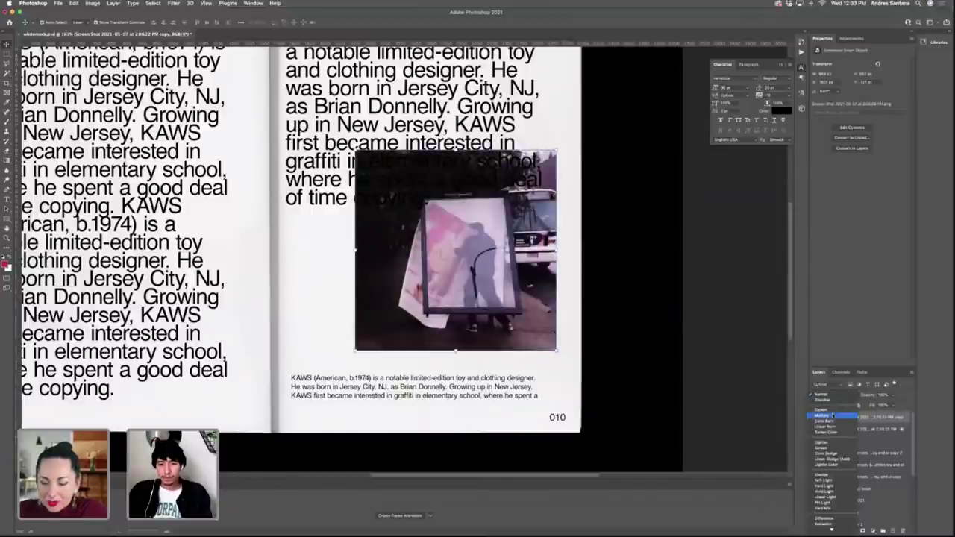
pyautogui.moveTo(893, 404); pyautogui.dragTo(882, 404)
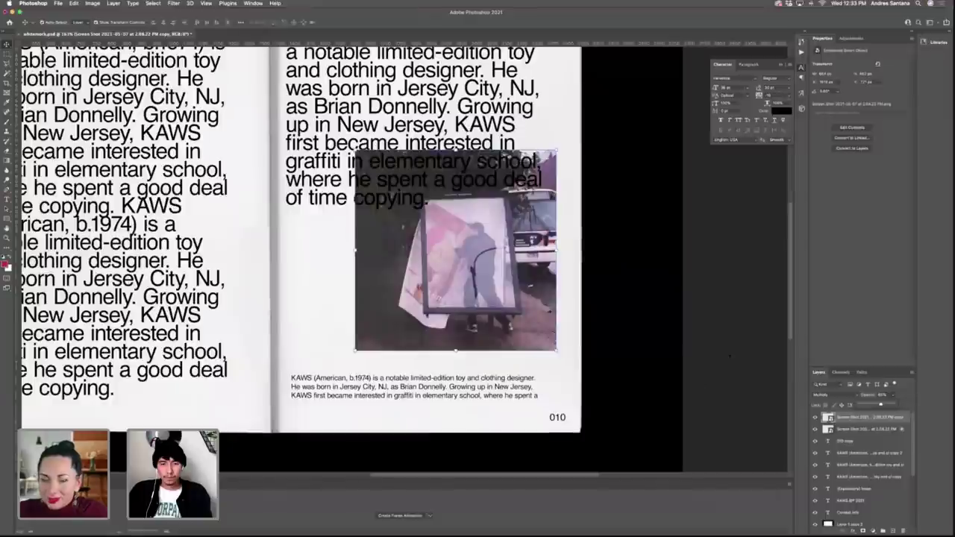
pyautogui.click(635, 351)
# Shorten the right page's large paragraph to end after "clothing designer." and move it down to sit just above the photo.
pyautogui.press('z')
pyautogui.moveTo(558, 333); pyautogui.dragTo(508, 315)
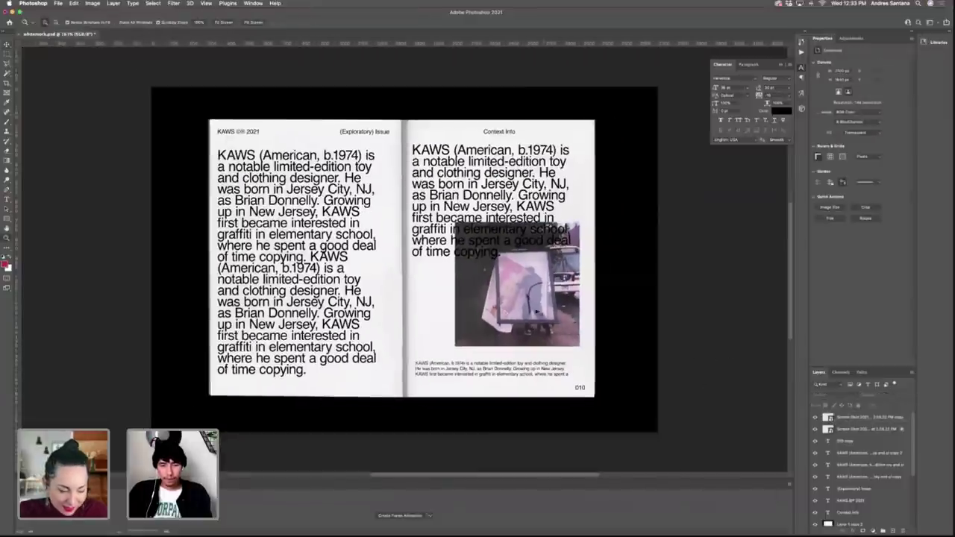
pyautogui.press('v')
pyautogui.click(452, 230)
pyautogui.doubleClick(536, 182)
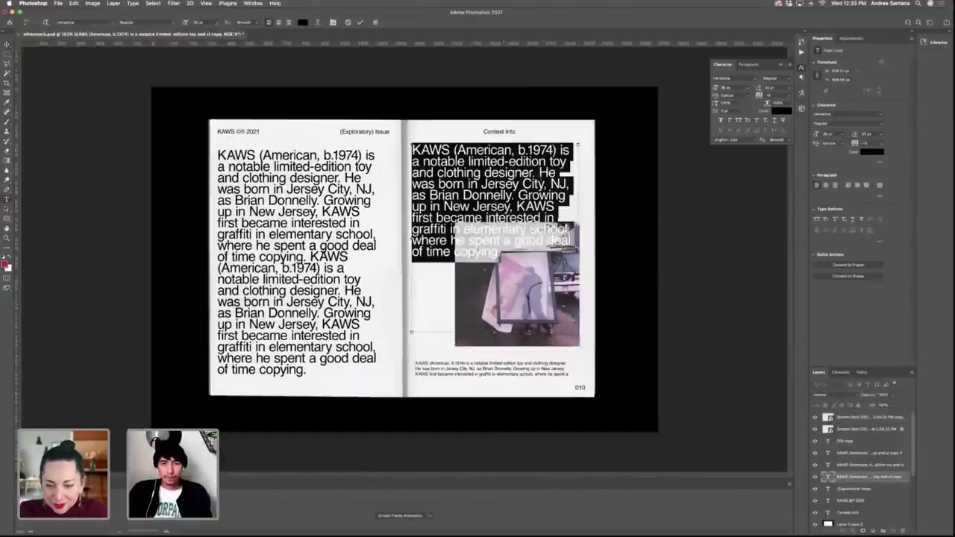
pyautogui.moveTo(541, 174); pyautogui.dragTo(610, 275)
pyautogui.press('BackSpace')
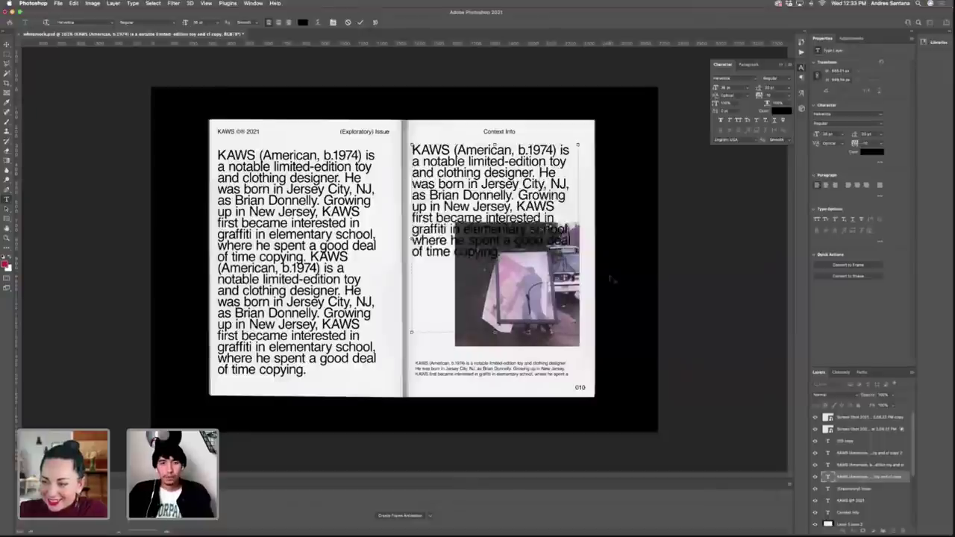
pyautogui.press('Escape')
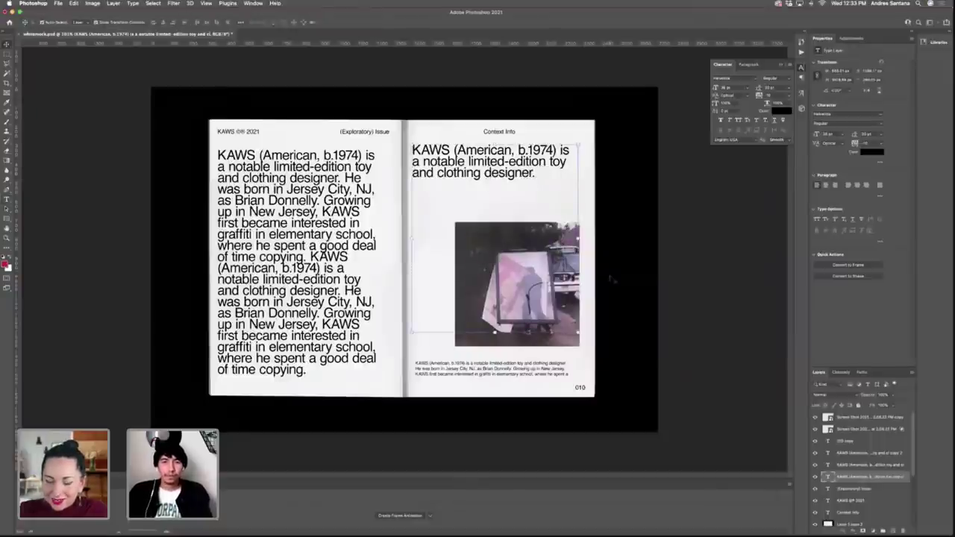
pyautogui.moveTo(482, 172); pyautogui.dragTo(482, 212)
pyautogui.click(600, 362)
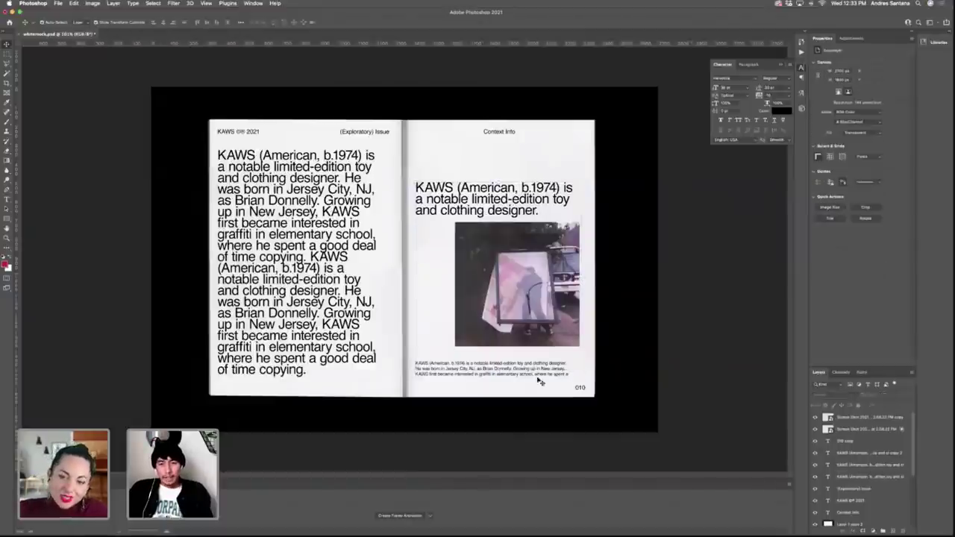
# Cut the right page's small paragraph off after "He was born in Jersey City, NJ." and move it slightly up toward the photo.
pyautogui.doubleClick(520, 372)
pyautogui.click(530, 374)
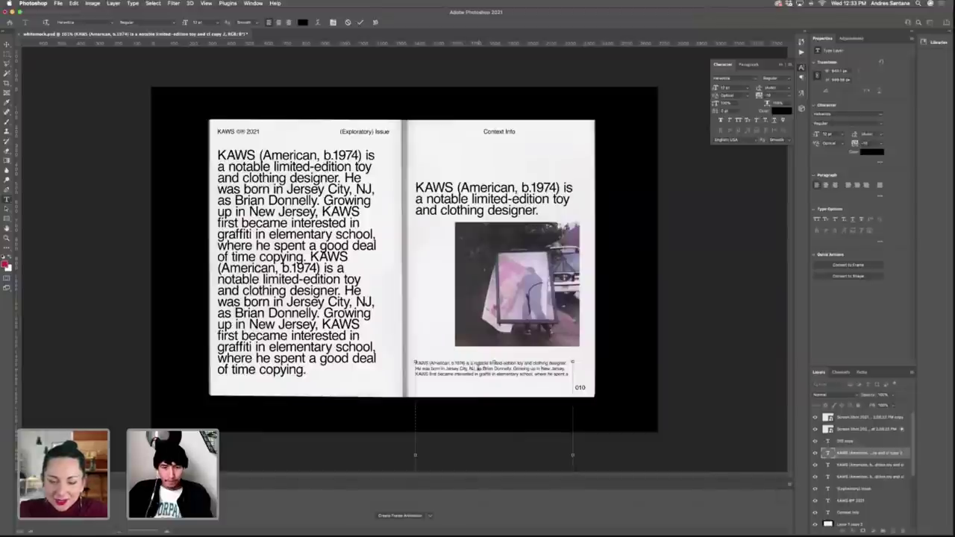
pyautogui.moveTo(478, 369); pyautogui.dragTo(567, 376)
pyautogui.write('.')
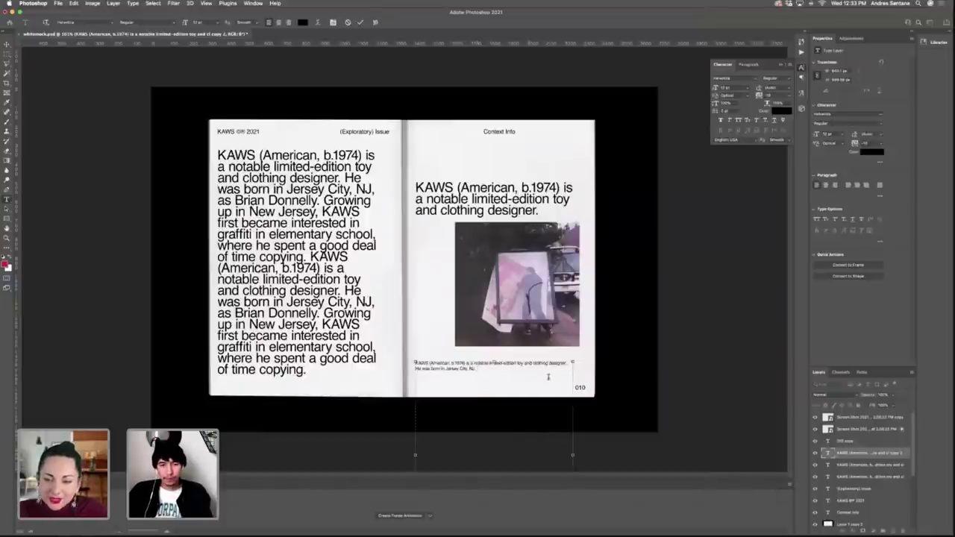
pyautogui.press('super+Return')
pyautogui.moveTo(474, 368); pyautogui.dragTo(477, 365)
pyautogui.click(595, 343)
pyautogui.click(566, 328)
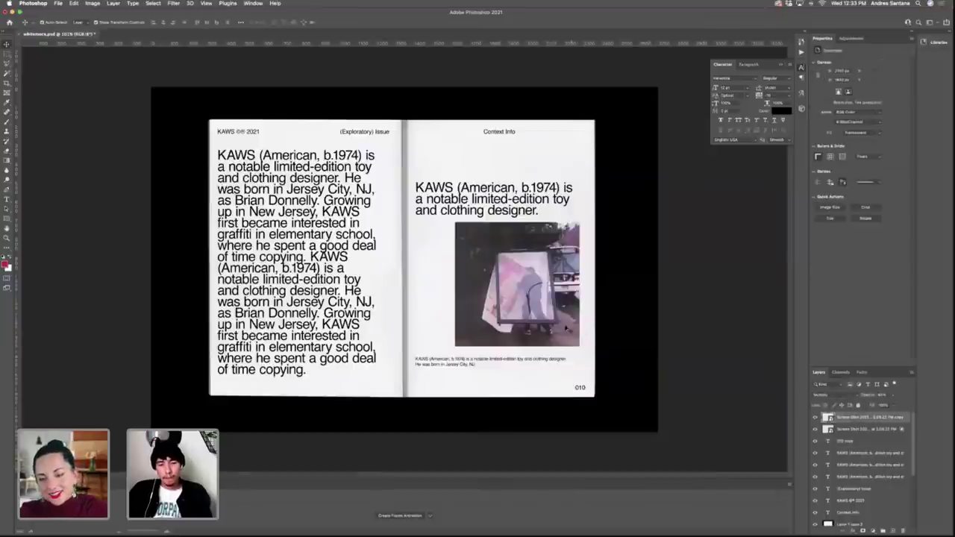
pyautogui.click(364, 398)
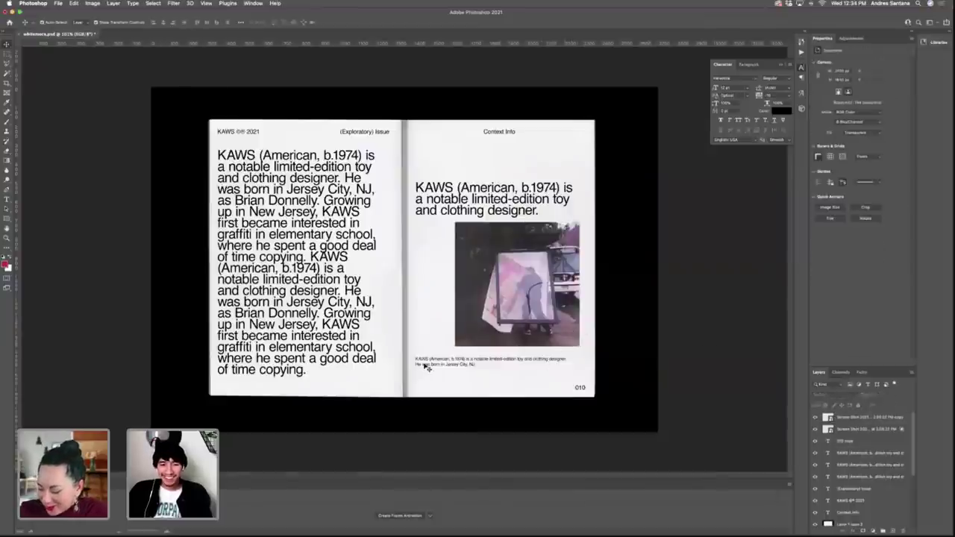
# Try nudging the right page's small paragraph, photo and large paragraph together down and back up.
pyautogui.click(425, 365)
pyautogui.keyDown('shift'); pyautogui.click(478, 321); pyautogui.keyUp('shift')
pyautogui.keyDown('shift'); pyautogui.click(442, 198); pyautogui.keyUp('shift')
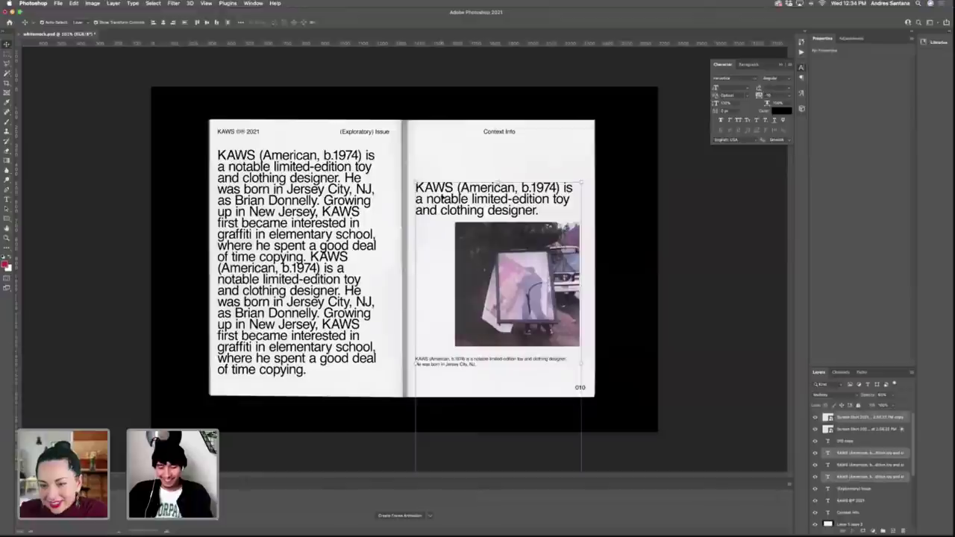
pyautogui.press('Down')
pyautogui.press('Down')
pyautogui.press('Down')
pyautogui.press('Down')
pyautogui.press('Down')
pyautogui.press('Down')
pyautogui.press('Down')
pyautogui.press('Down')
pyautogui.press('Down')
pyautogui.press('Down')
pyautogui.press('Down')
pyautogui.press('Down')
pyautogui.press('Up')
pyautogui.press('Up')
pyautogui.press('Up')
pyautogui.press('Up')
pyautogui.press('Up')
pyautogui.press('Up')
pyautogui.press('Up')
pyautogui.press('Up')
pyautogui.press('Up')
pyautogui.press('Up')
pyautogui.press('Up')
pyautogui.press('Up')
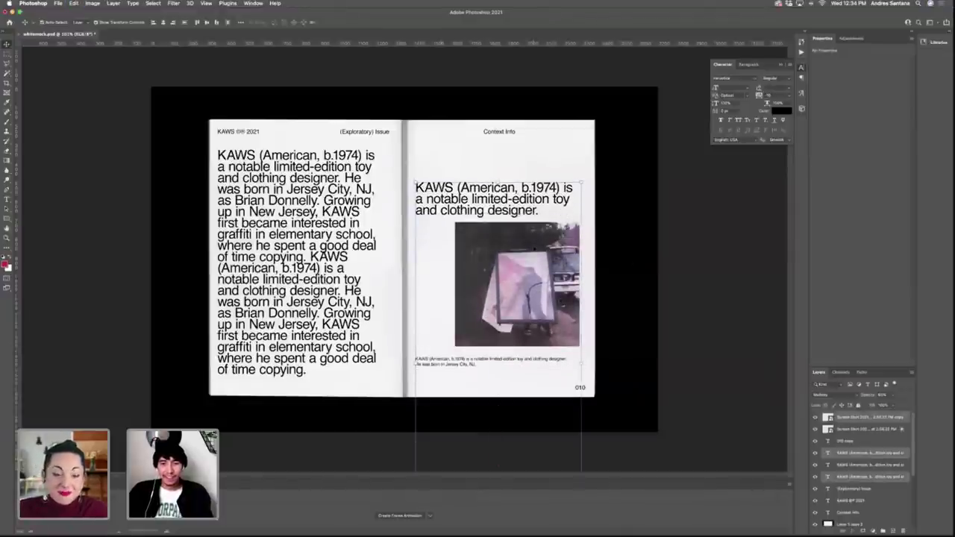
pyautogui.click(532, 165)
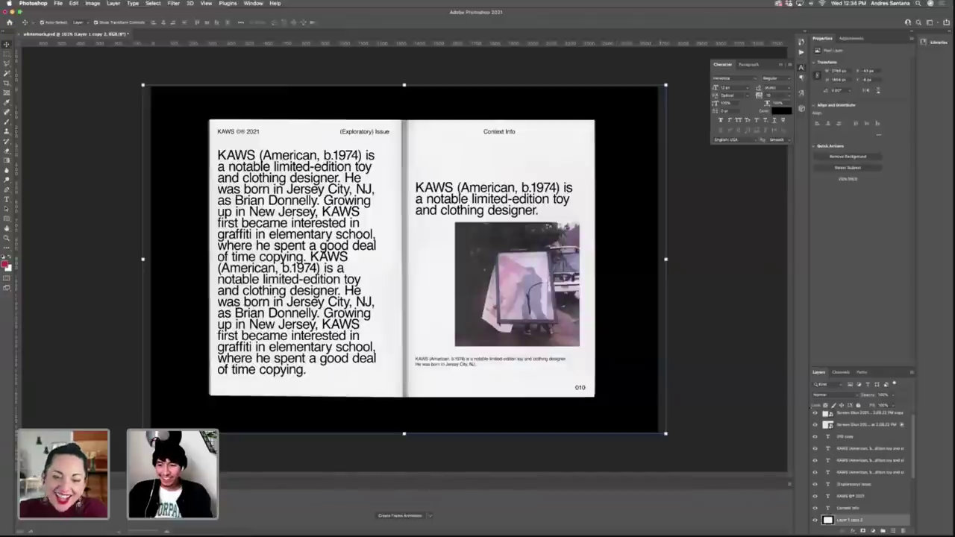
pyautogui.click(692, 321)
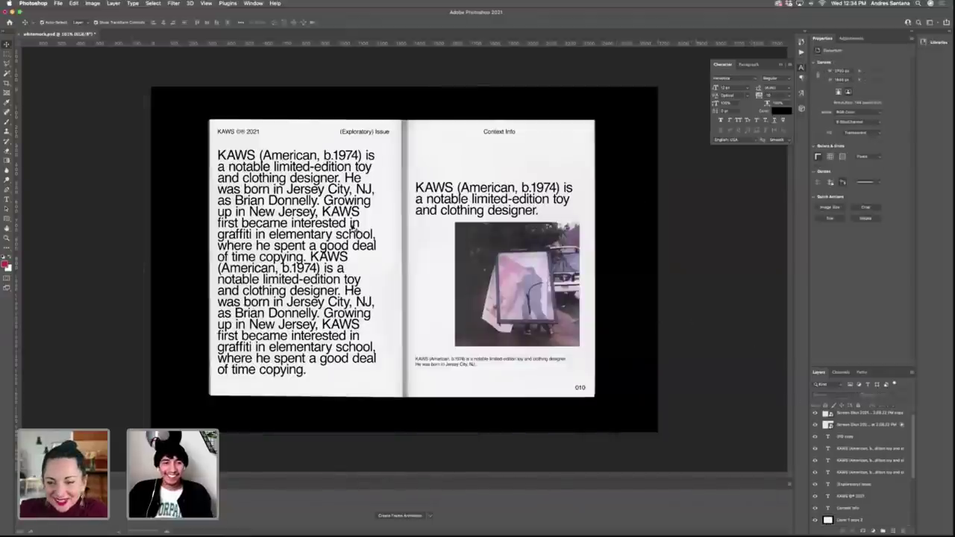
pyautogui.click(291, 237)
pyautogui.click(716, 305)
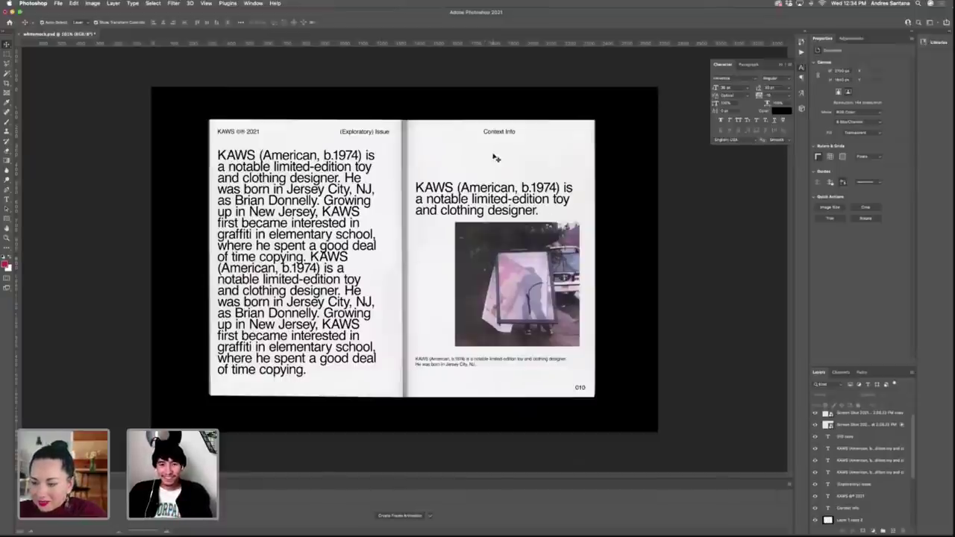
# Replace the right page's "Context Info" header text with "BIOGRAPHY".
pyautogui.click(503, 135)
pyautogui.doubleClick(506, 133)
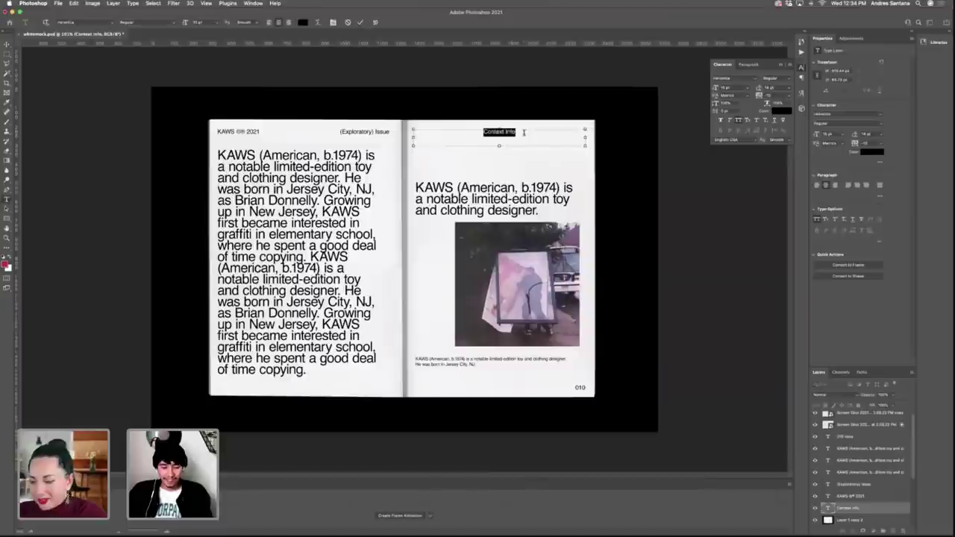
pyautogui.click(524, 133)
pyautogui.hotkey('ctrl', 'a')
pyautogui.press('BackSpace')
pyautogui.write('BIOGRAP')
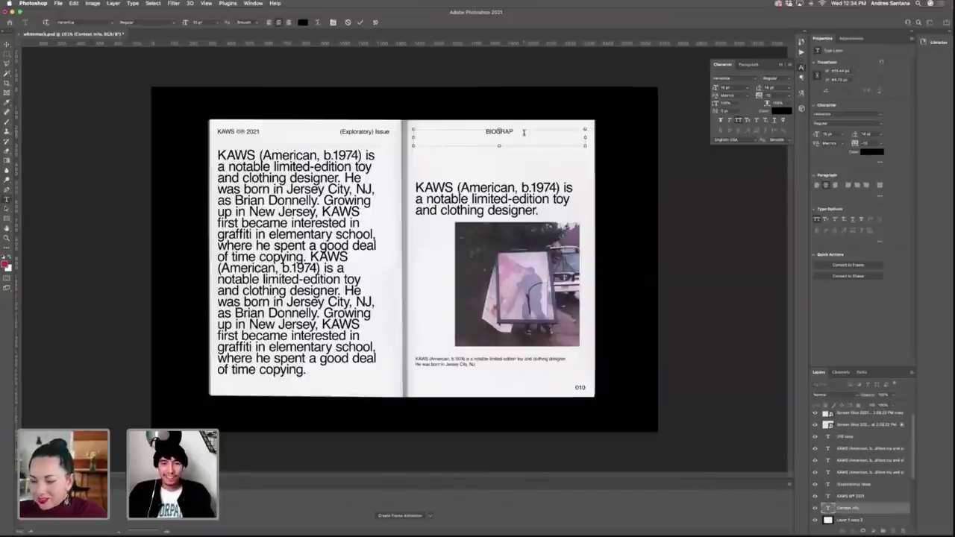
pyautogui.press('BackSpace')
pyautogui.press('BackSpace')
pyautogui.press('BackSpace')
pyautogui.press('BackSpace')
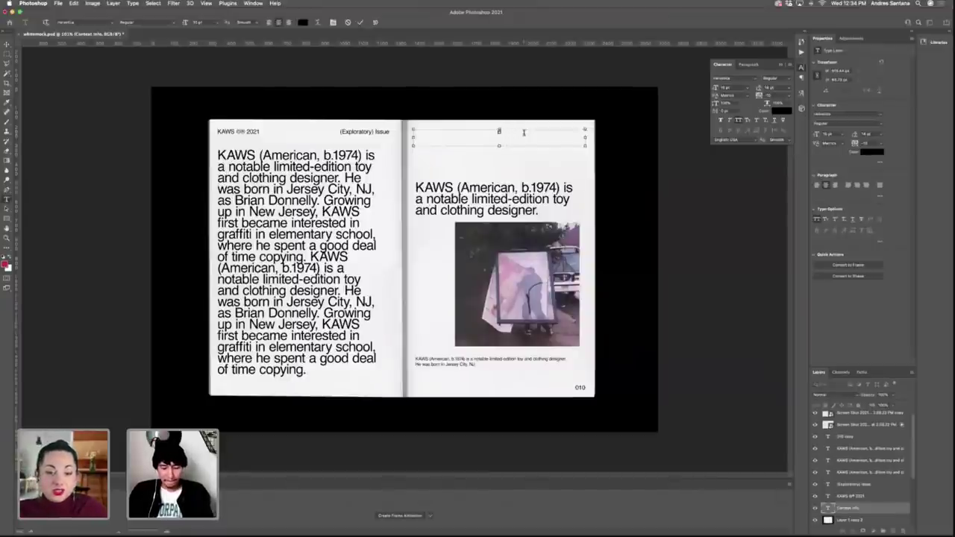
pyautogui.write('BIOGRAPHY')
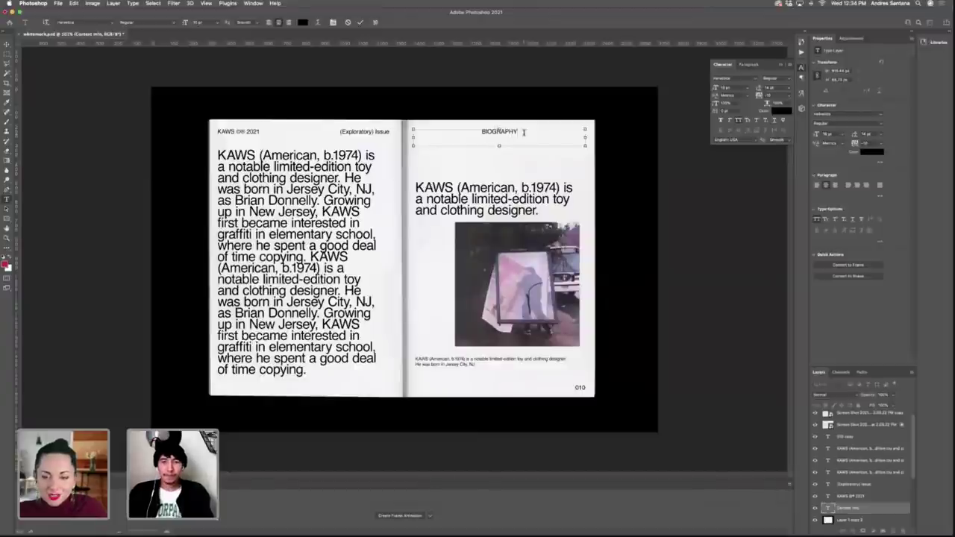
pyautogui.press('super+Return')
# Change the right page header's capitalization so that it reads "Biography".
pyautogui.press('v')
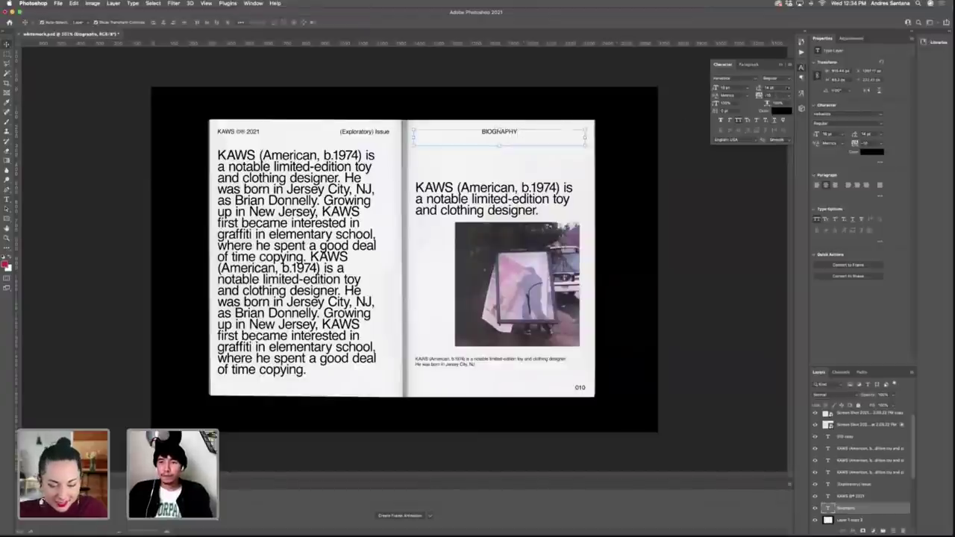
pyautogui.click(790, 65)
pyautogui.click(810, 107)
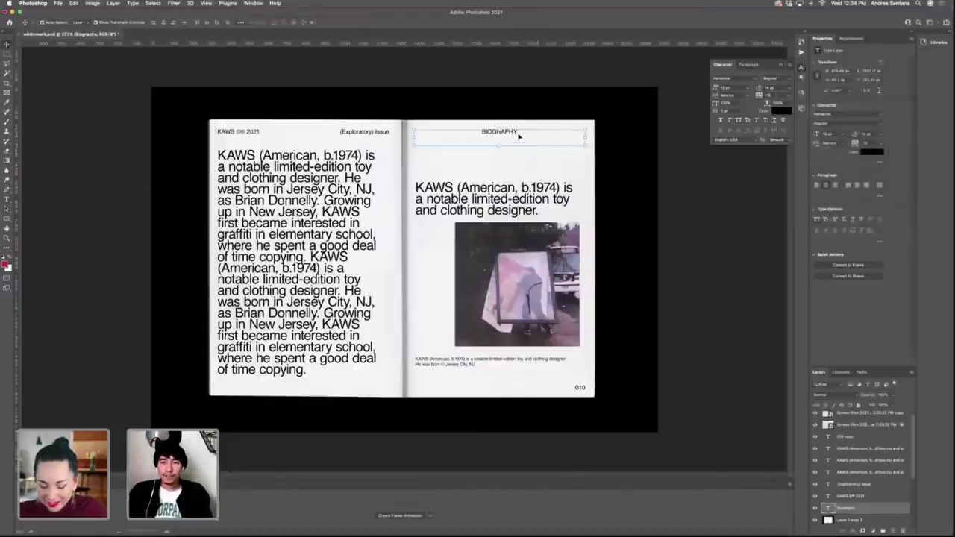
pyautogui.click(521, 135)
pyautogui.click(683, 164)
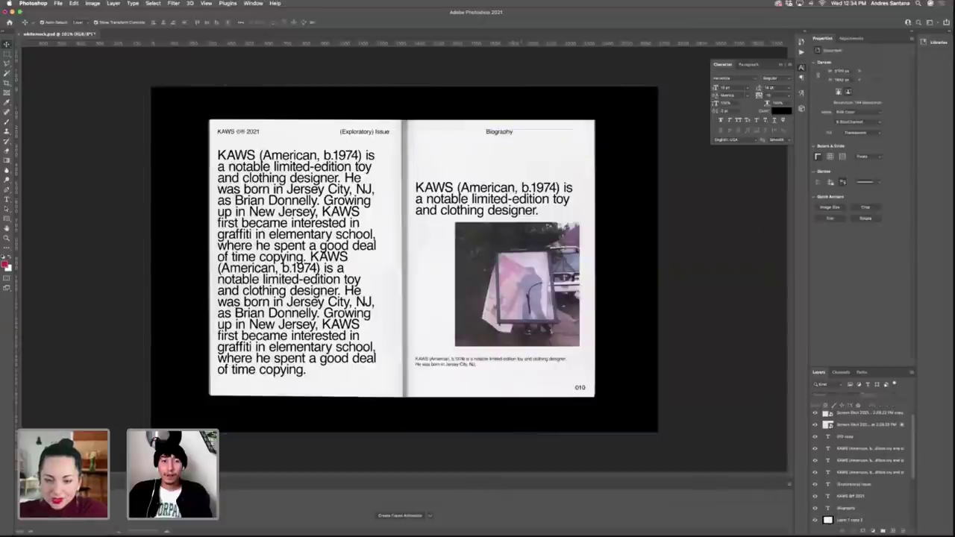
pyautogui.click(496, 133)
pyautogui.keyDown('shift'); pyautogui.click(369, 132); pyautogui.keyUp('shift')
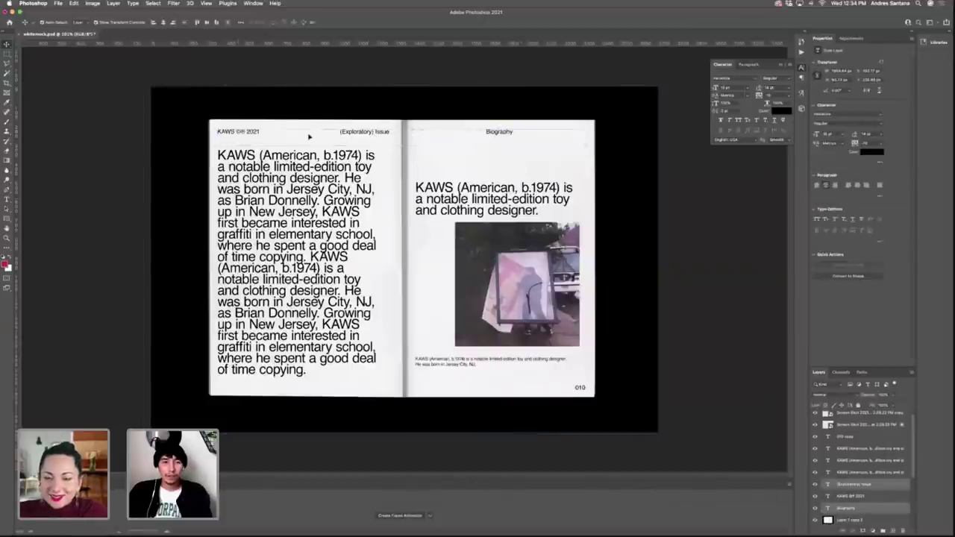
pyautogui.click(706, 197)
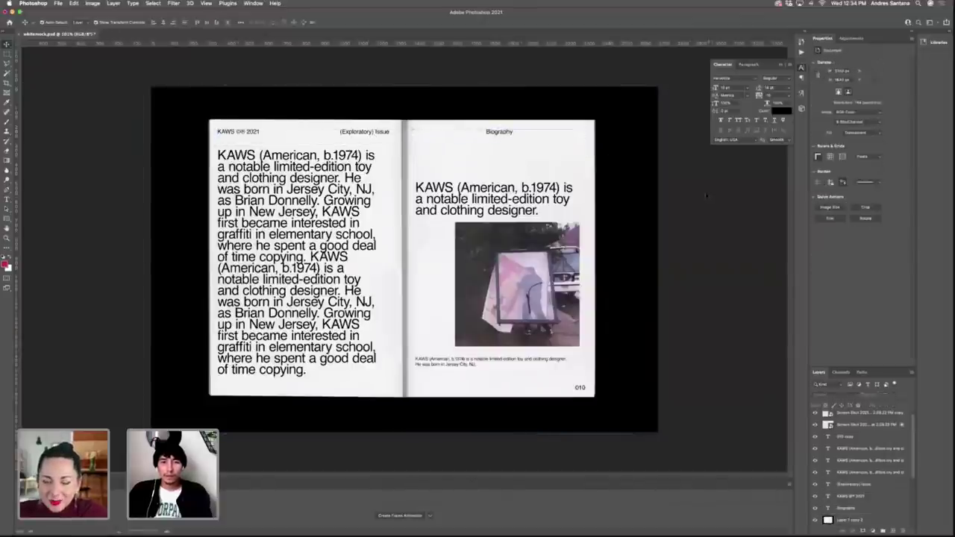
# Widen the "Biography" header's text box to span the right page from the gutter to the outer edge.
pyautogui.click(503, 133)
pyautogui.doubleClick(505, 133)
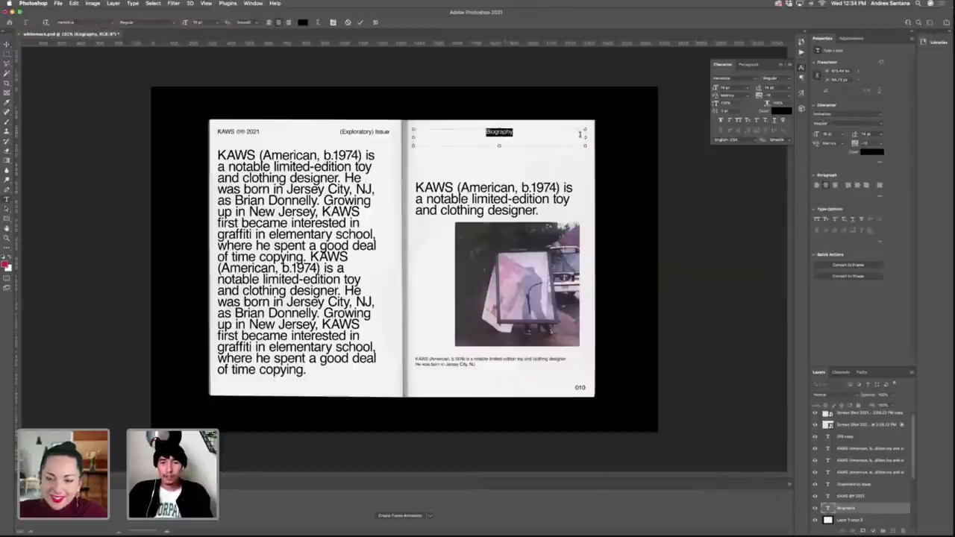
pyautogui.moveTo(588, 138); pyautogui.dragTo(595, 138)
pyautogui.moveTo(409, 137); pyautogui.dragTo(404, 138)
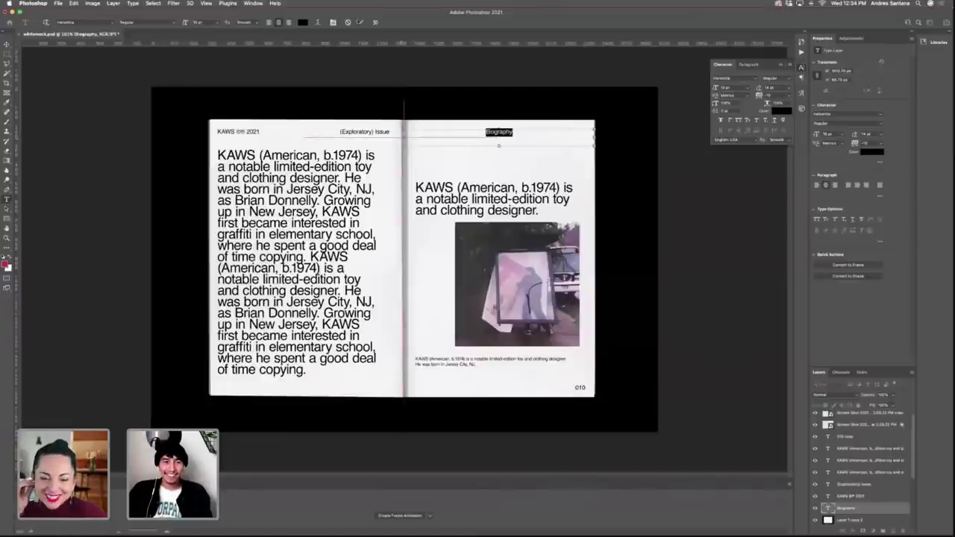
pyautogui.press('super+Return')
pyautogui.press('v')
# Shift the "(Exploratory) Issue" header slightly toward the gutter on the left page.
pyautogui.click(374, 126)
pyautogui.click(369, 134)
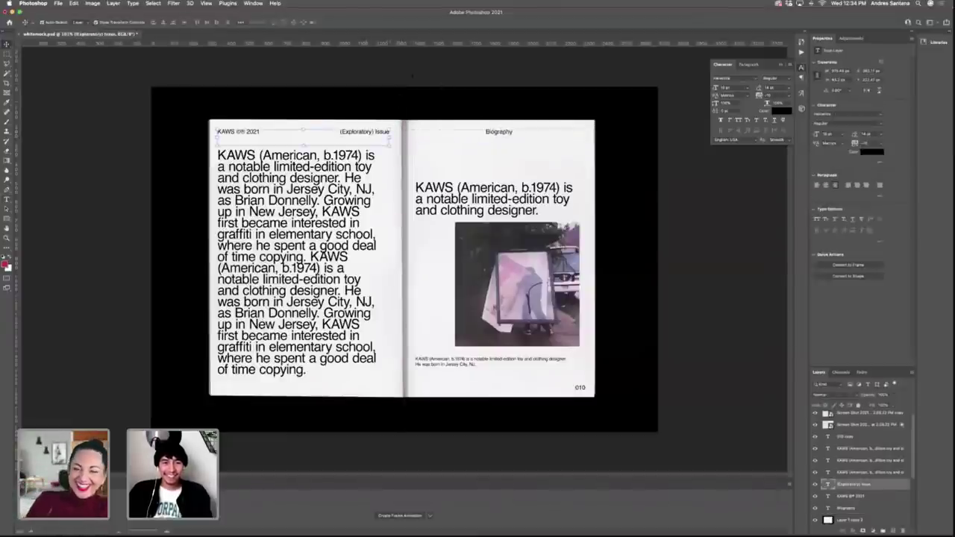
pyautogui.click(395, 127)
pyautogui.click(384, 134)
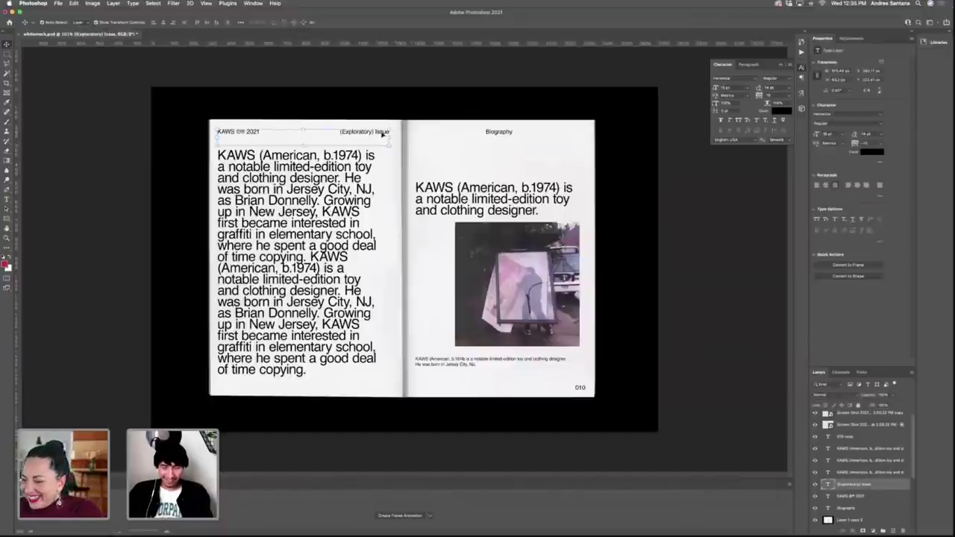
pyautogui.click(410, 77)
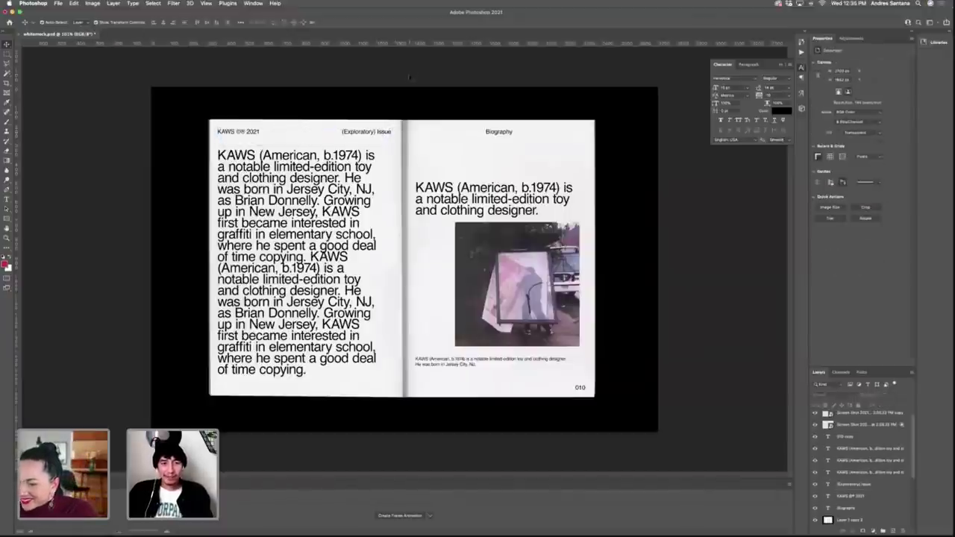
pyautogui.click(256, 133)
pyautogui.click(306, 96)
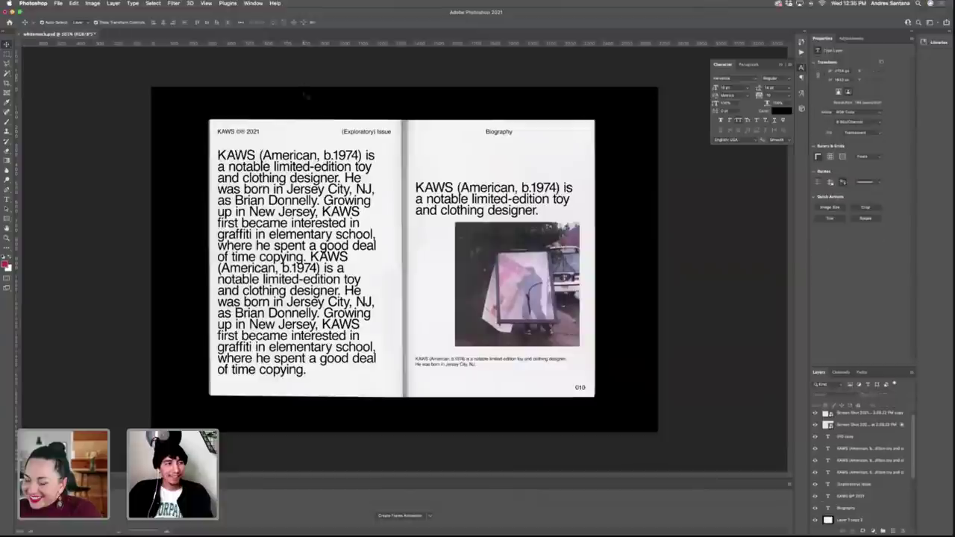
pyautogui.click(305, 96)
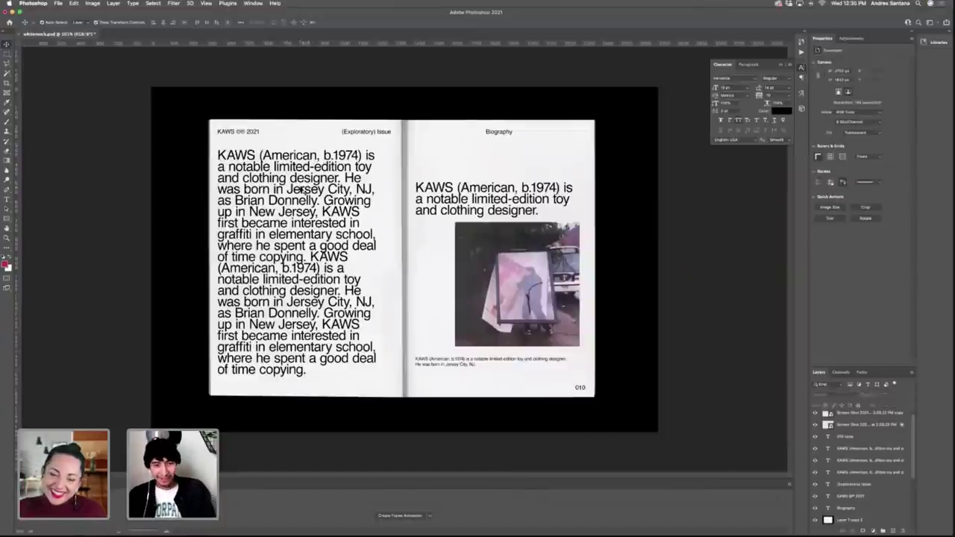
# Delete the repeated second passage of the left page's large paragraph, ending the text at the first "of time copying.".
pyautogui.click(294, 223)
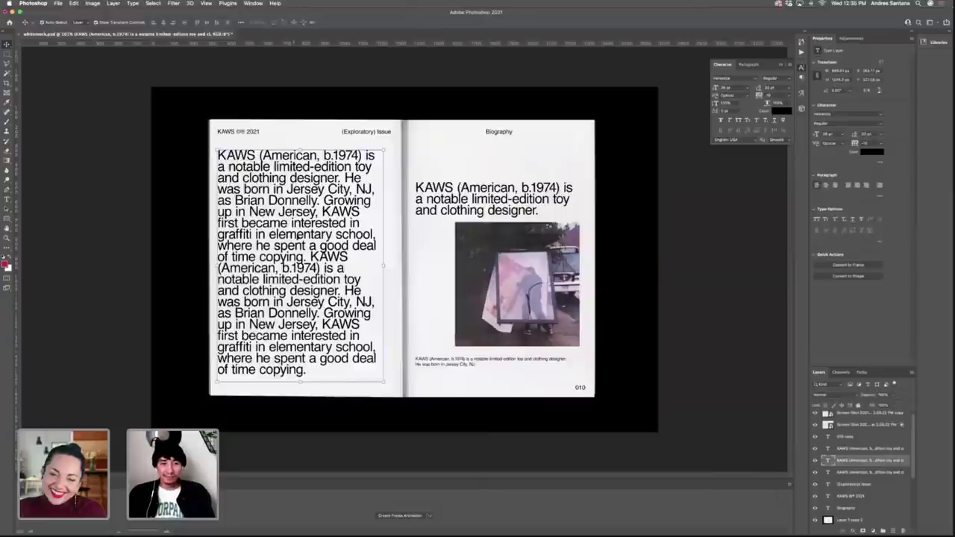
pyautogui.doubleClick(298, 235)
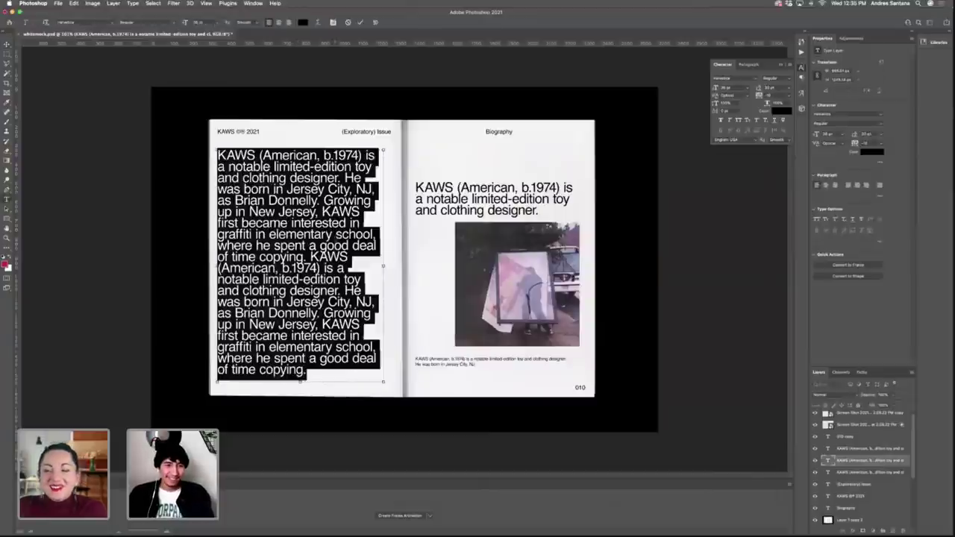
pyautogui.click(332, 239)
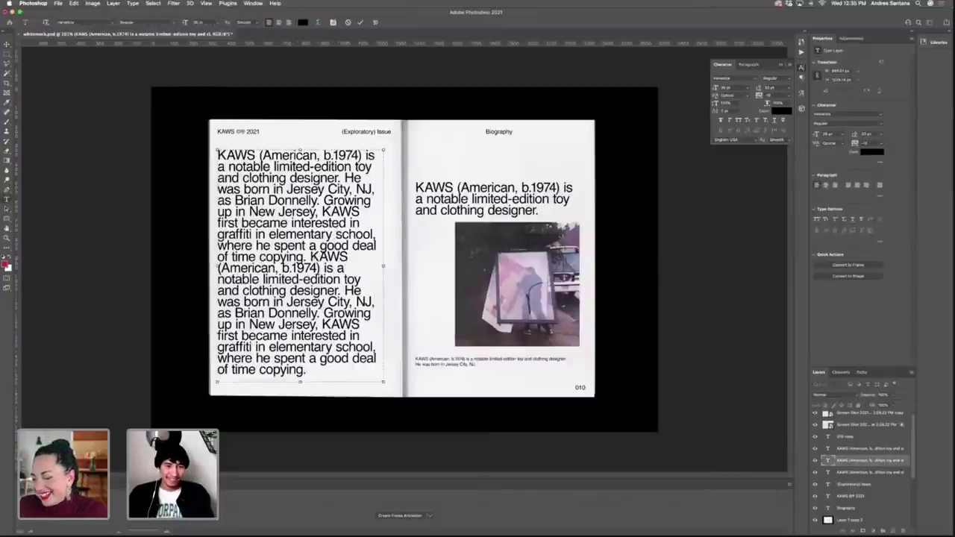
pyautogui.moveTo(309, 257); pyautogui.dragTo(463, 412)
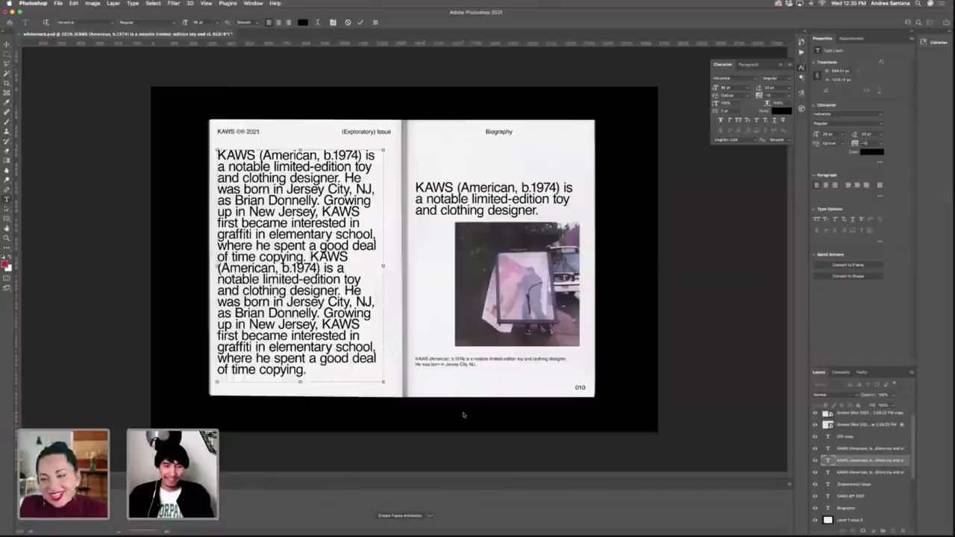
pyautogui.press('BackSpace')
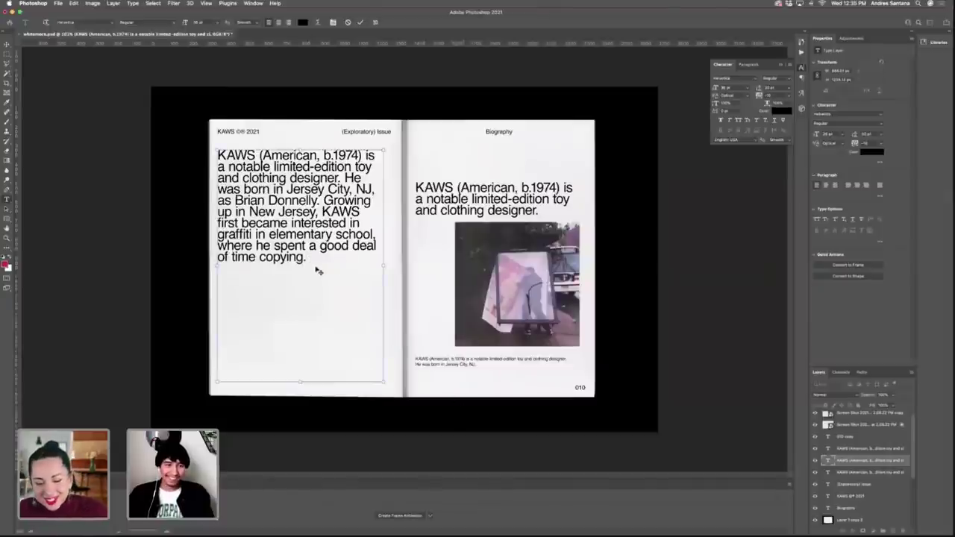
pyautogui.press('super+Return')
pyautogui.press('v')
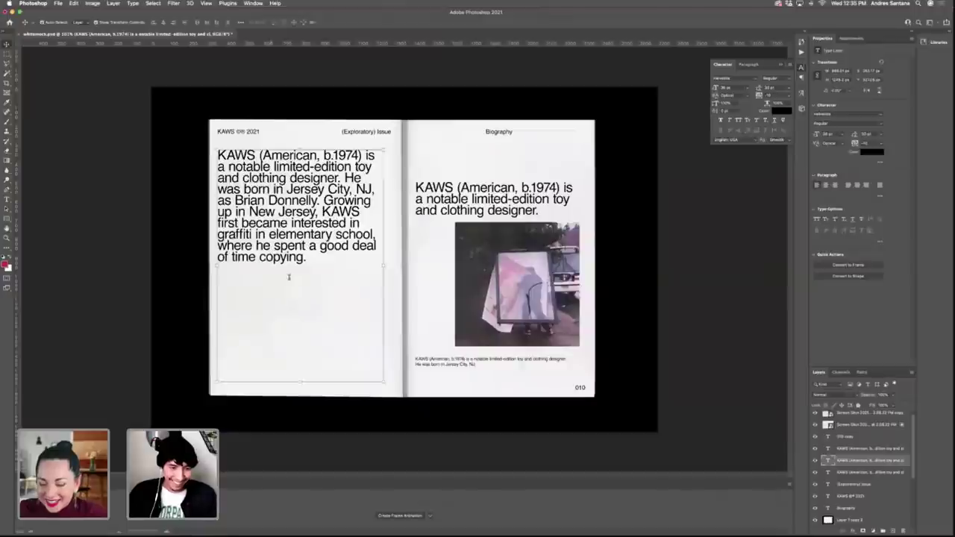
# Shorten the large paragraph's text box to fit its text and move it to the bottom of the left page.
pyautogui.doubleClick(272, 248)
pyautogui.moveTo(301, 382); pyautogui.dragTo(300, 277)
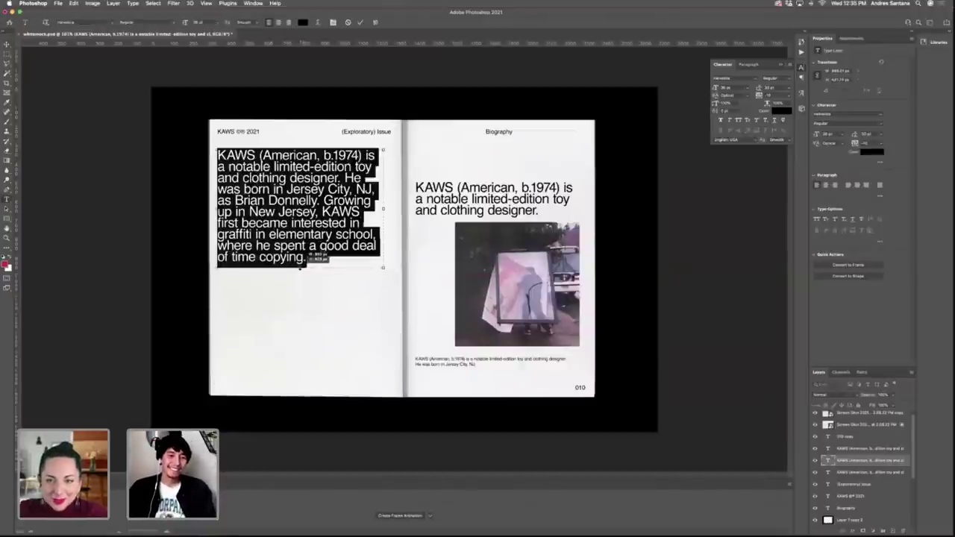
pyautogui.click(360, 22)
pyautogui.press('v')
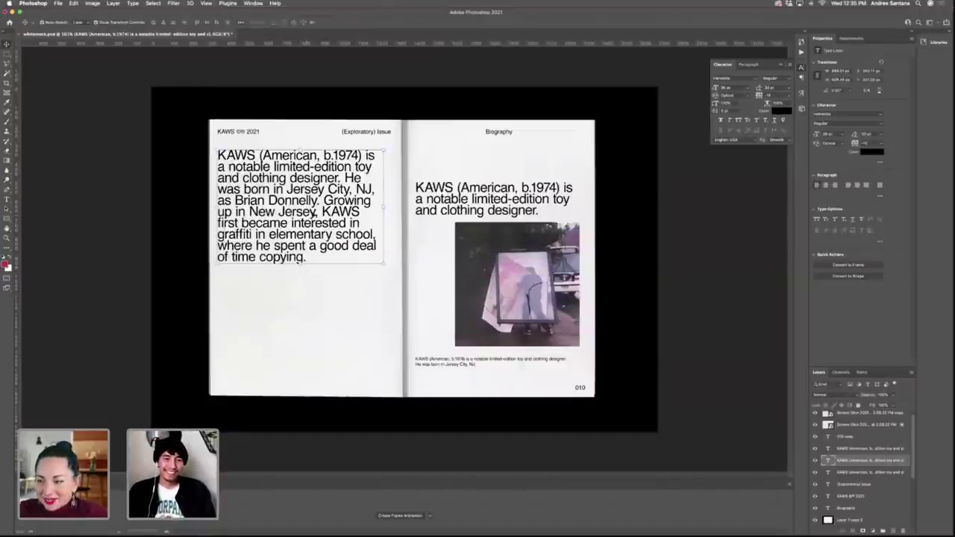
pyautogui.moveTo(317, 203); pyautogui.dragTo(324, 328)
# Duplicate the right page's small caption and place the copy near the top of the left page, below the header.
pyautogui.click(466, 368)
pyautogui.click(466, 366)
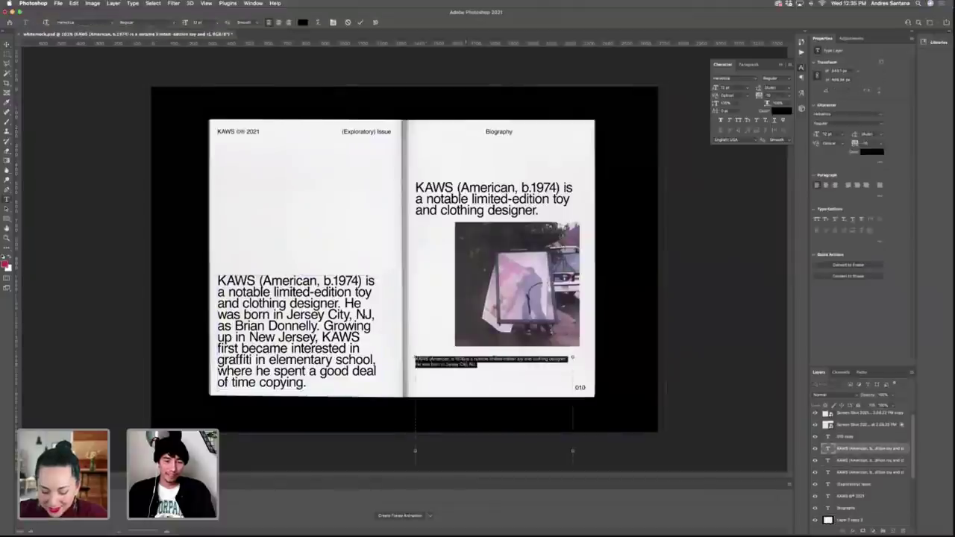
pyautogui.moveTo(467, 365); pyautogui.dragTo(272, 155)
pyautogui.click(760, 258)
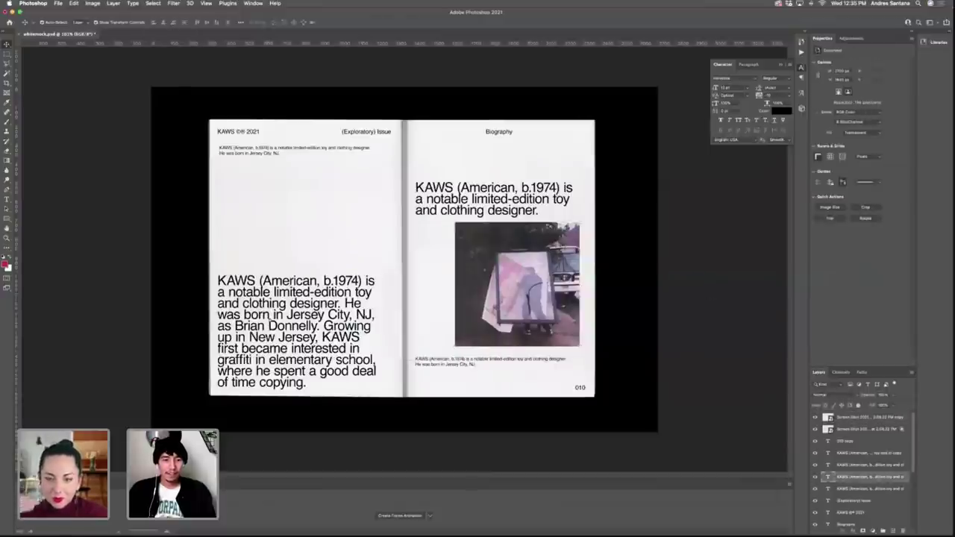
# Raise the left page's large paragraph slightly and move the small caption copy directly above it.
pyautogui.moveTo(270, 329); pyautogui.dragTo(270, 315)
pyautogui.moveTo(253, 153); pyautogui.dragTo(267, 253)
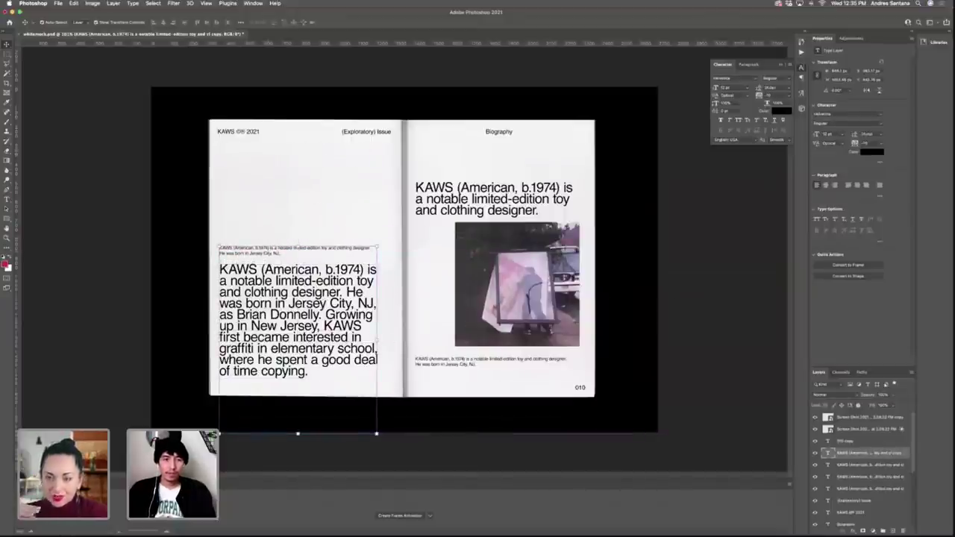
pyautogui.click(702, 302)
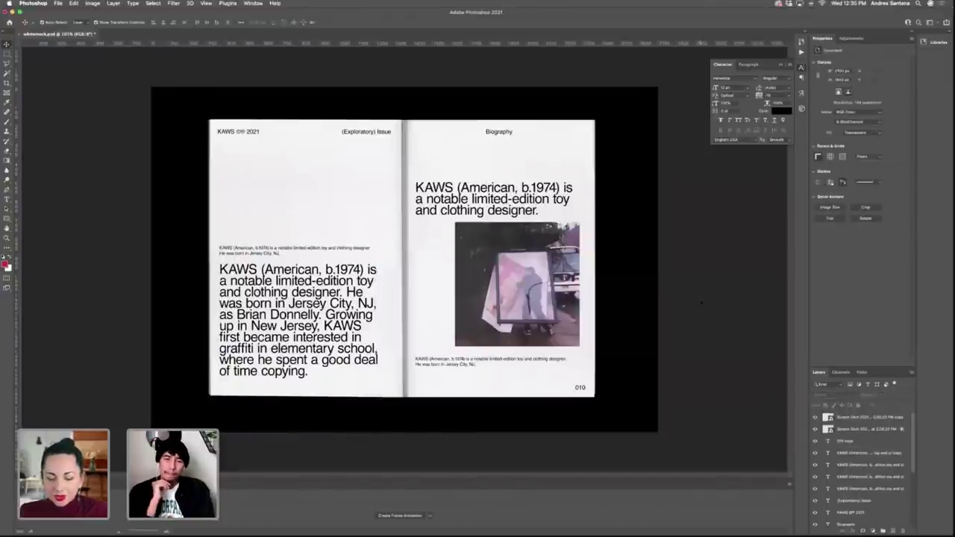
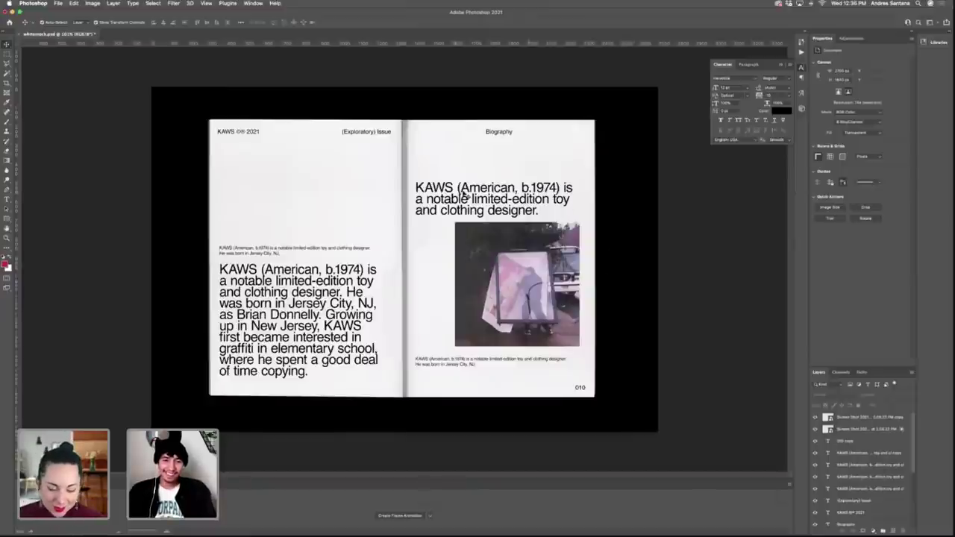
pyautogui.click(498, 197)
pyautogui.click(489, 198)
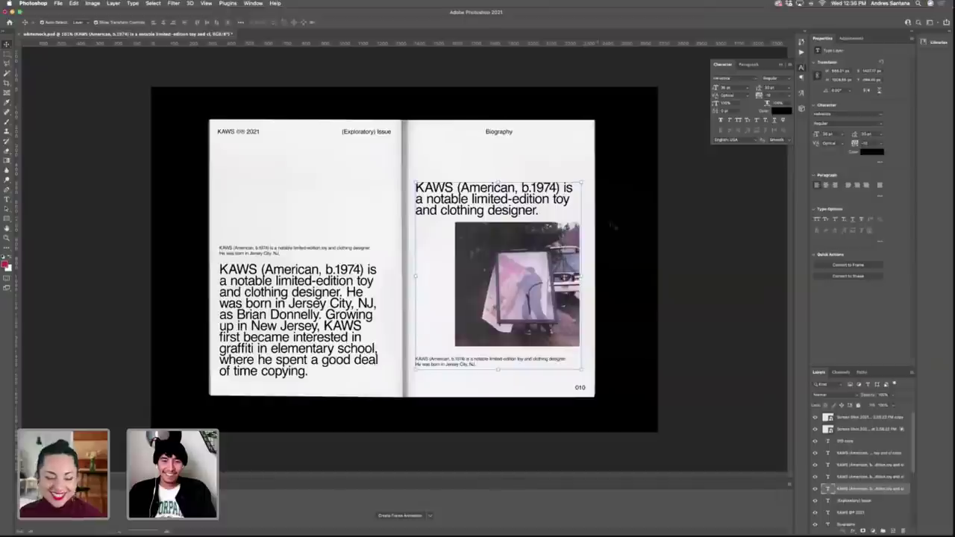
pyautogui.click(614, 227)
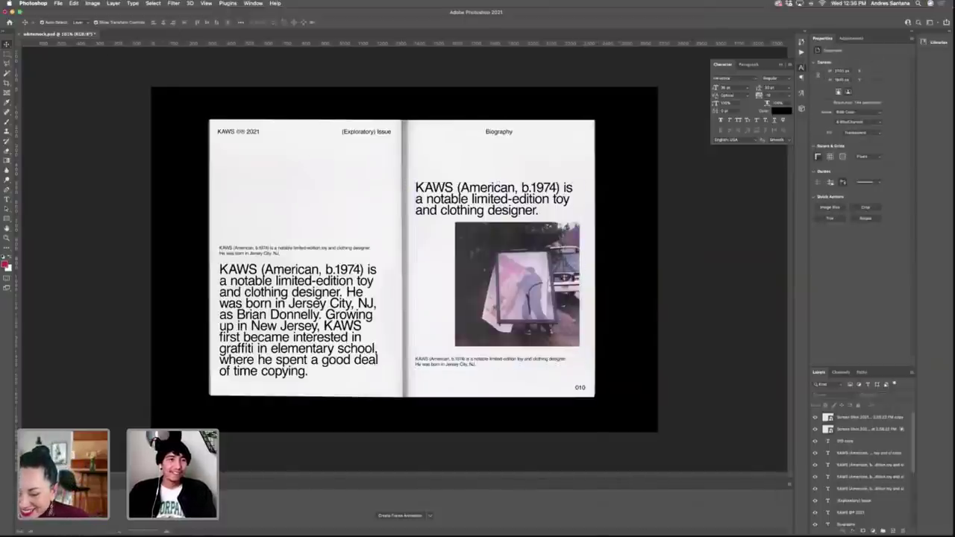
# Save the spread as 0001.psd in Photoshop format on the Desktop with its layers kept.
pyautogui.click(58, 3)
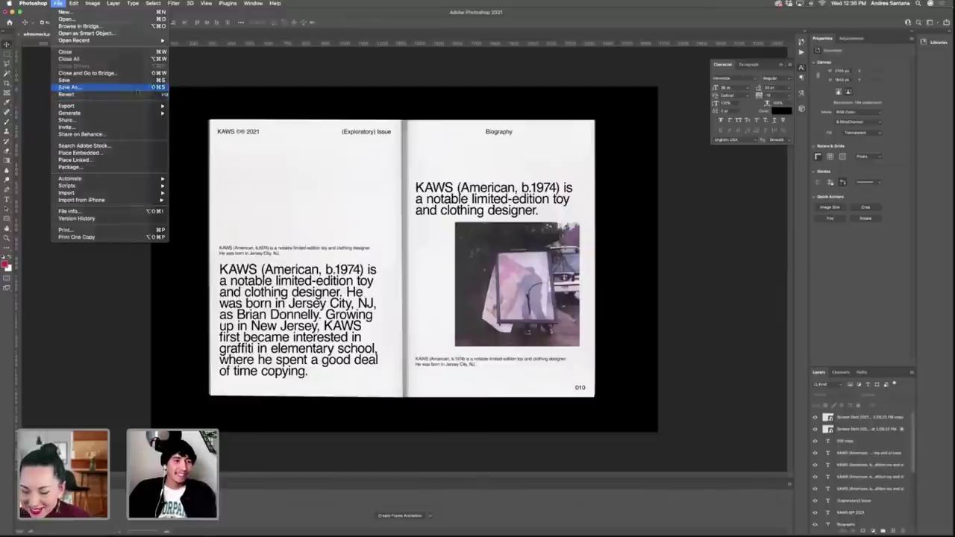
pyautogui.click(137, 87)
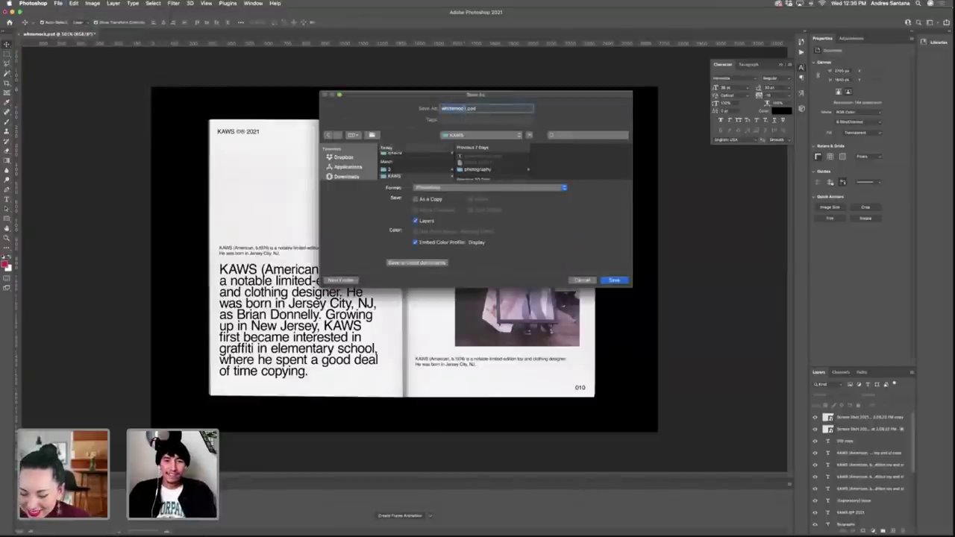
pyautogui.write('009')
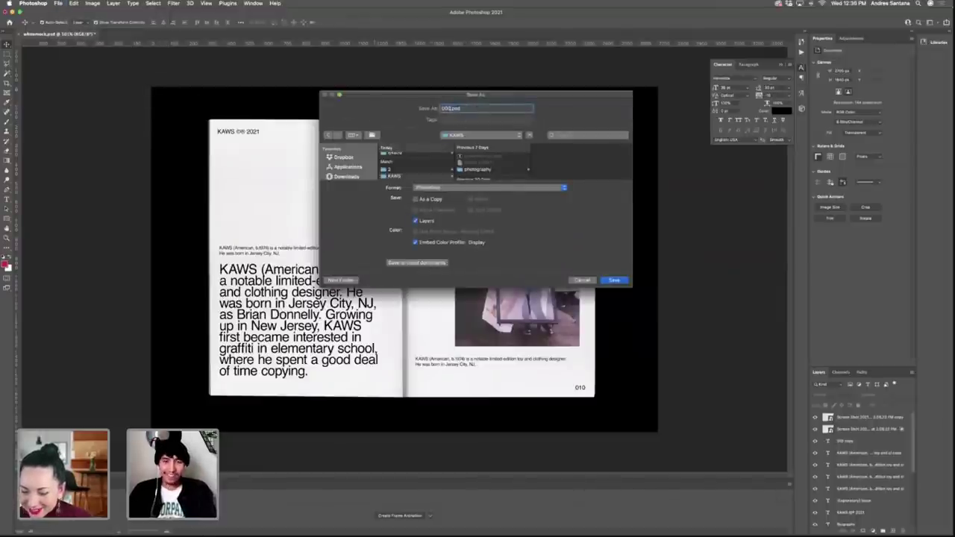
pyautogui.scroll(-1, 357, 177)
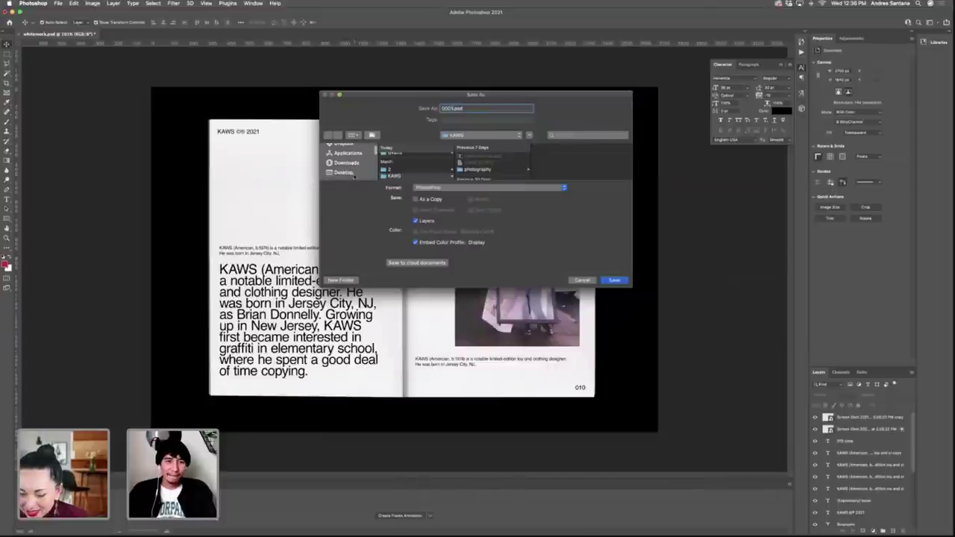
pyautogui.click(345, 173)
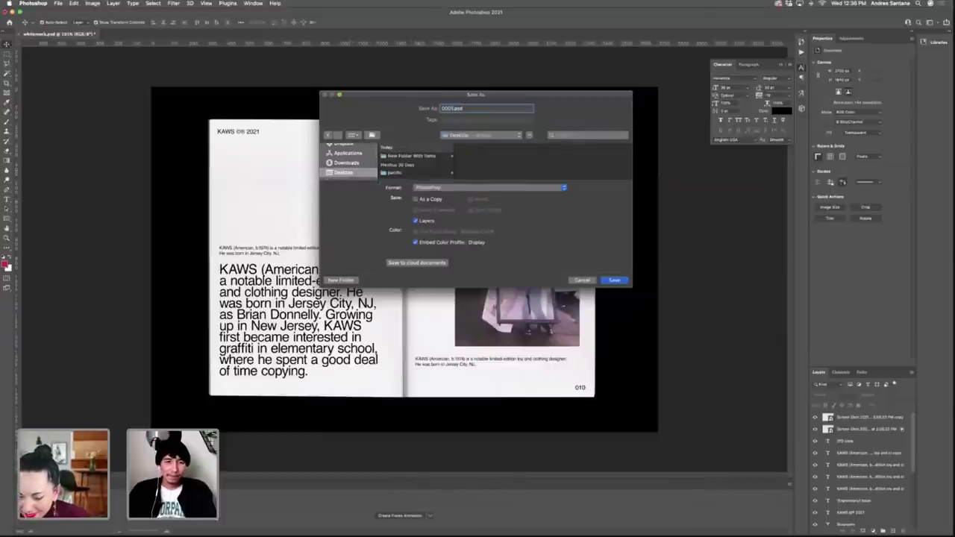
pyautogui.click(613, 281)
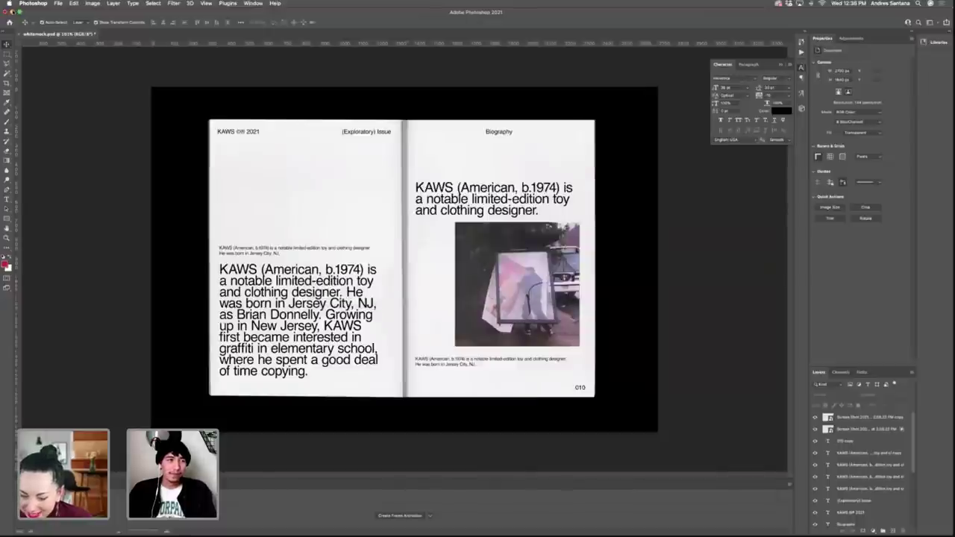
# Minimize Photoshop, clear the Pages document and its conversion notice aside, and move the 0001.psd icon to an open spot on the desktop.
pyautogui.click(12, 12)
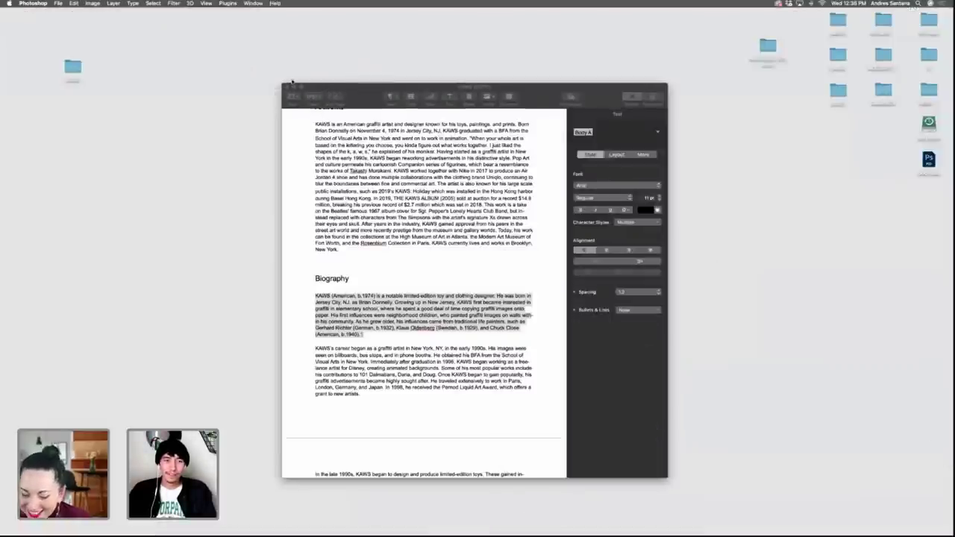
pyautogui.moveTo(330, 88); pyautogui.dragTo(65, 42)
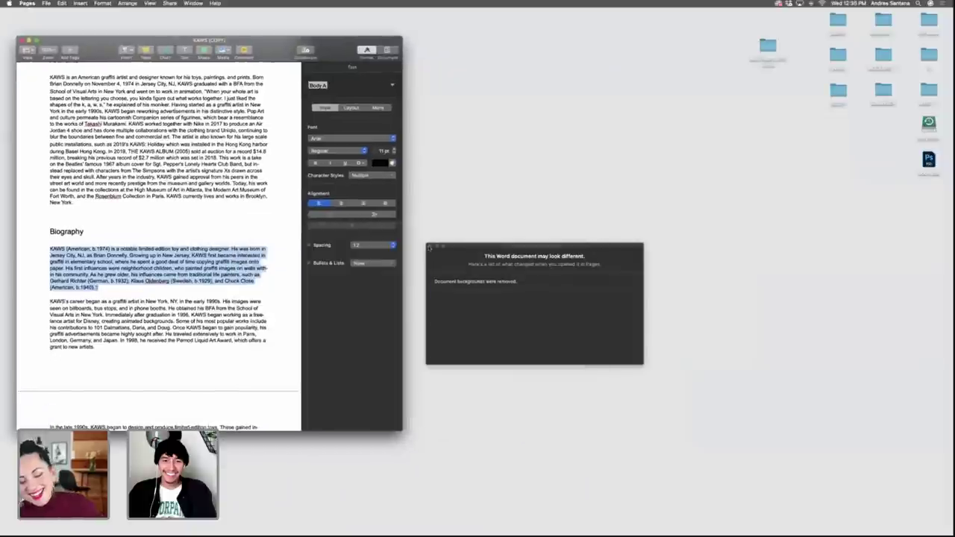
pyautogui.click(430, 248)
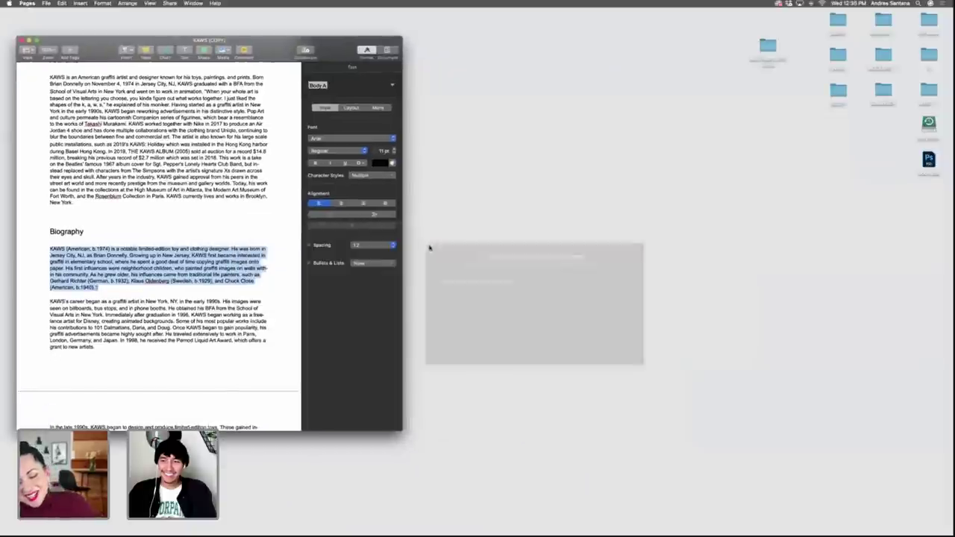
pyautogui.moveTo(929, 161); pyautogui.dragTo(621, 99)
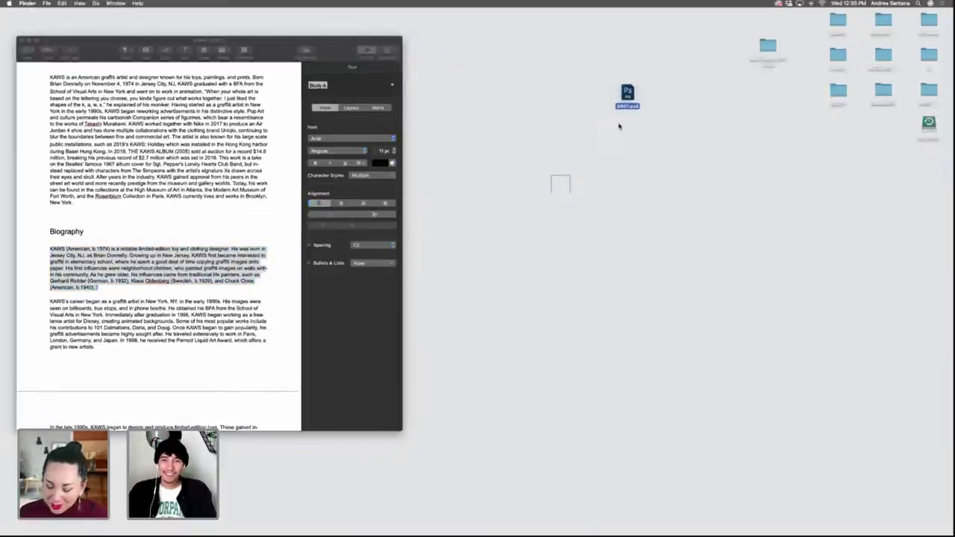
pyautogui.click(939, 264)
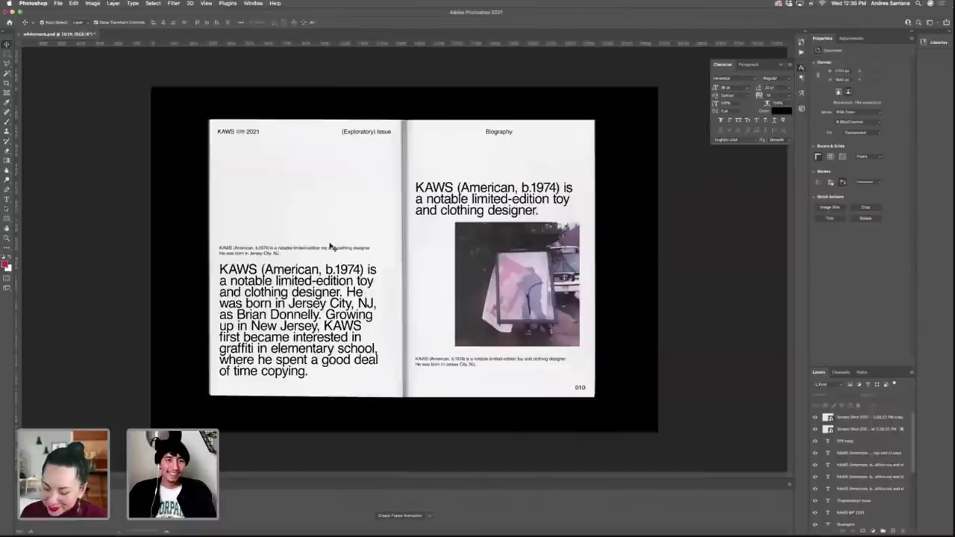
# Delete the large paragraph and the small caption from the left page.
pyautogui.click(332, 291)
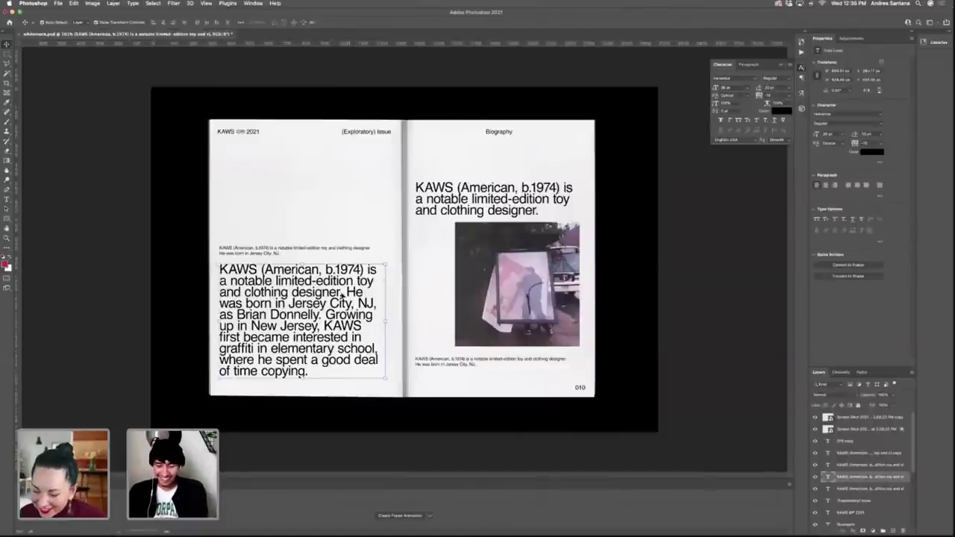
pyautogui.press('Delete')
pyautogui.click(261, 252)
pyautogui.press('BackSpace')
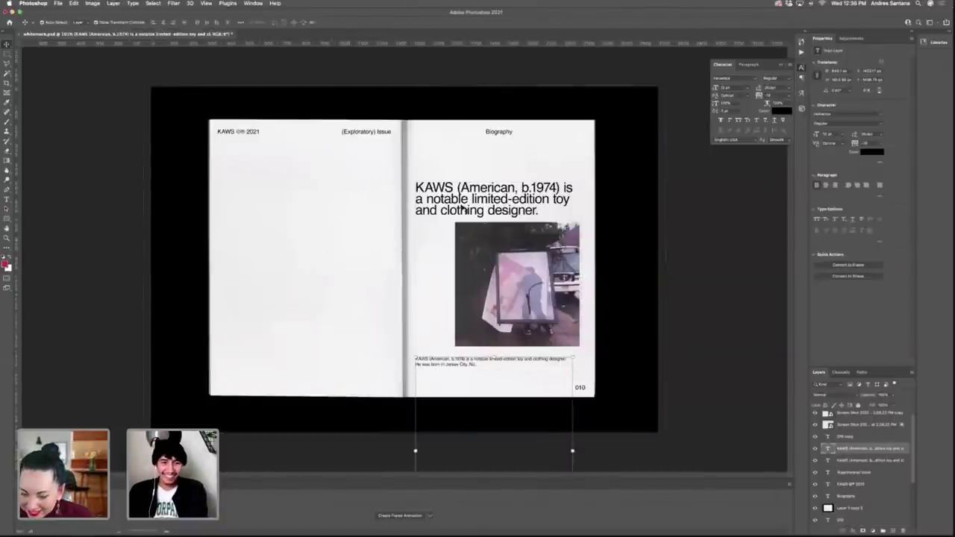
# Delete the large paragraph, both stacked photo layers and the small caption from the right page, keeping the headers and page number.
pyautogui.click(462, 212)
pyautogui.press('BackSpace')
pyautogui.click(508, 296)
pyautogui.hotkey('ctrl', 'z')
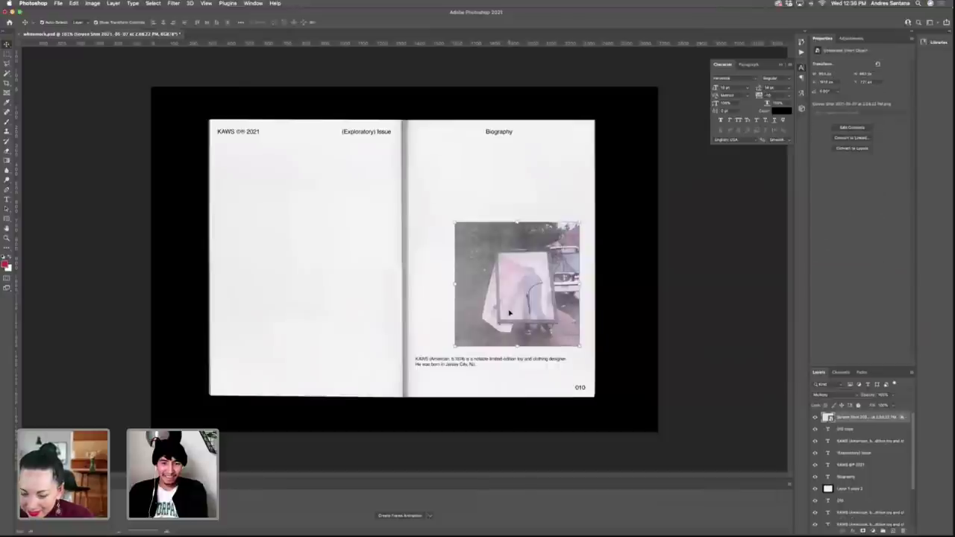
pyautogui.hotkey('ctrl', 'z')
pyautogui.hotkey('ctrl', 'z')
pyautogui.hotkey('ctrl', 'z')
pyautogui.hotkey('ctrl', 'z')
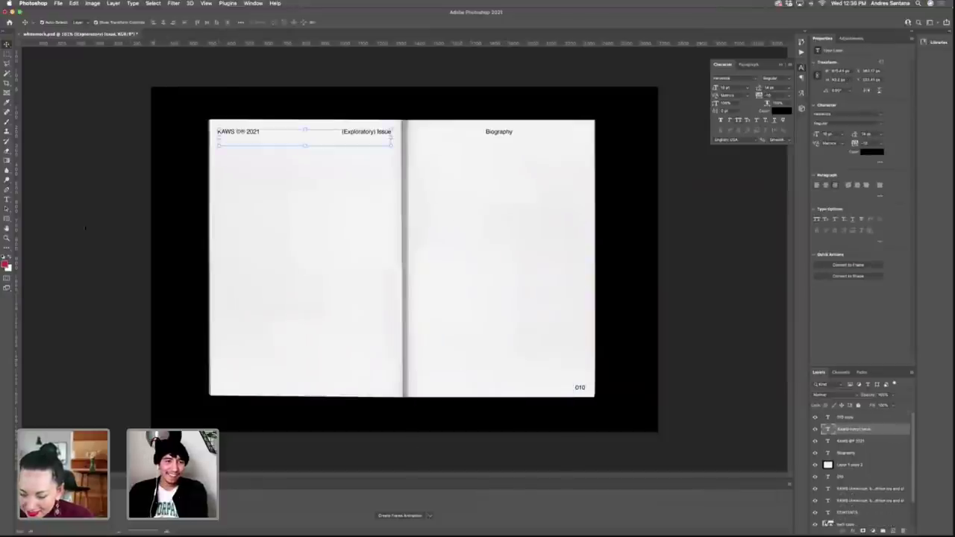
pyautogui.hotkey('ctrl', 'z')
# Place the gallery photo 097823.png from the KAWS photography folder into the spread as an embedded image.
pyautogui.click(58, 3)
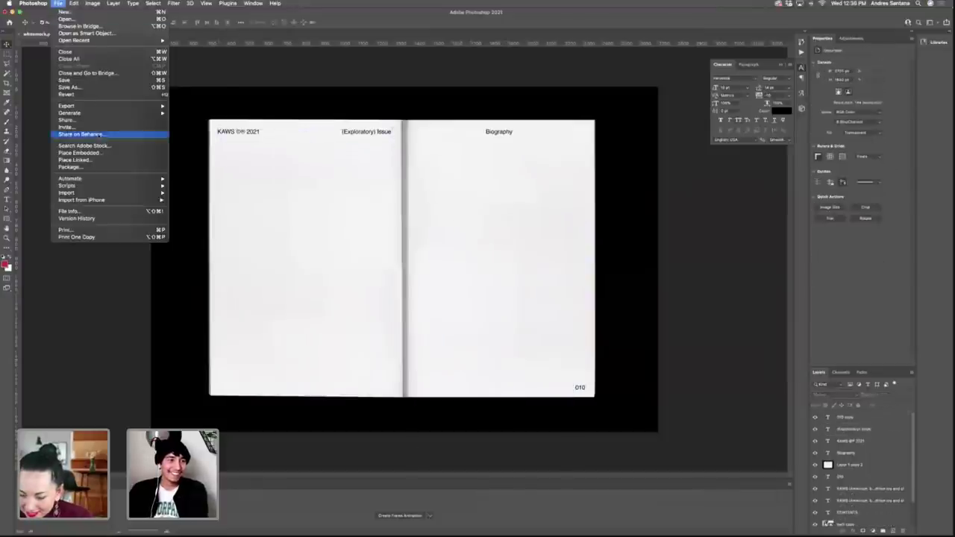
pyautogui.click(90, 153)
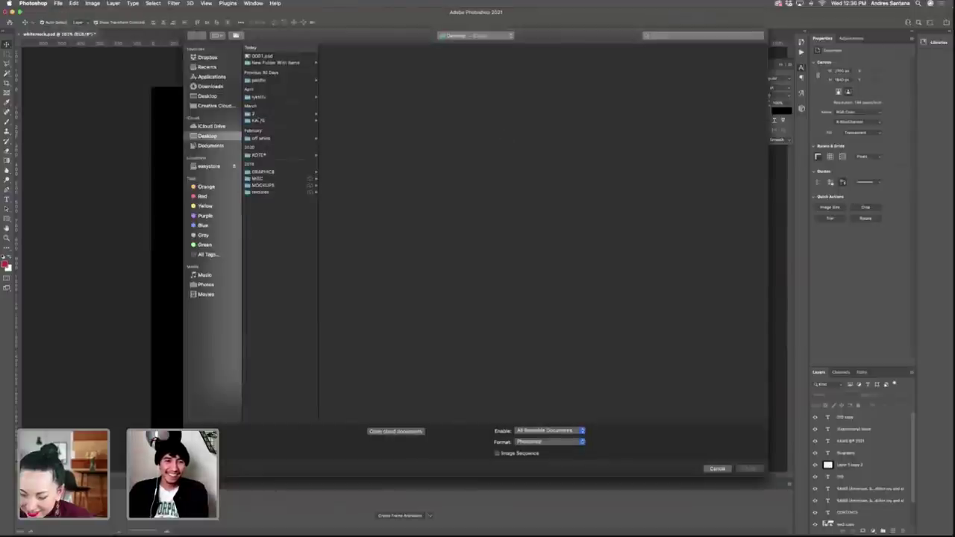
pyautogui.click(257, 120)
pyautogui.click(355, 70)
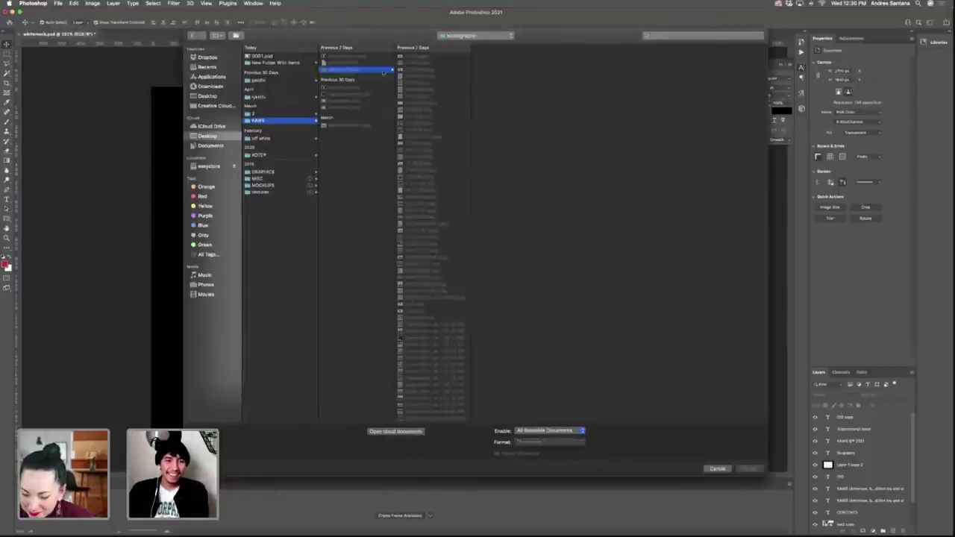
pyautogui.click(429, 110)
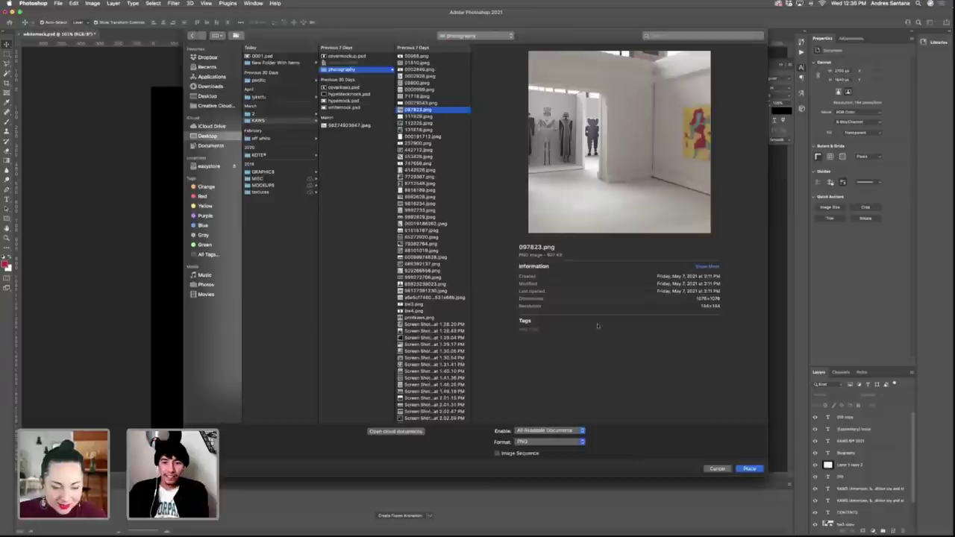
pyautogui.click(750, 469)
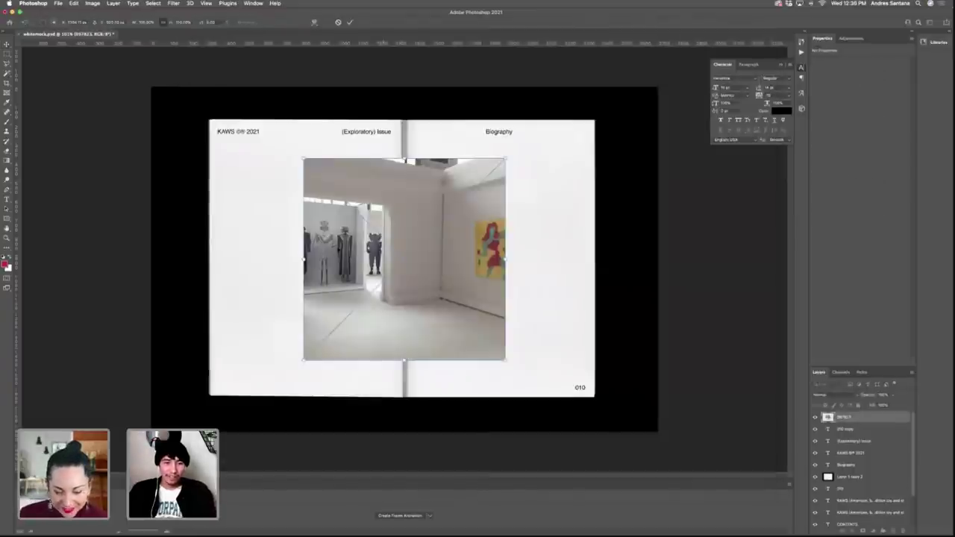
# Enlarge the gallery photo to cover the whole left page and align its inner edge with the spine.
pyautogui.moveTo(384, 242); pyautogui.dragTo(285, 198)
pyautogui.moveTo(300, 317); pyautogui.dragTo(299, 407)
pyautogui.press('Return')
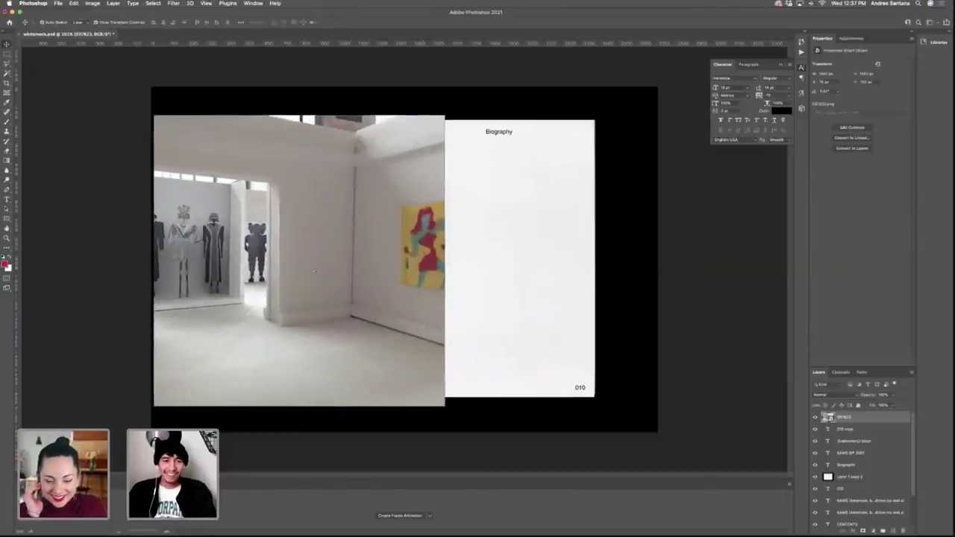
pyautogui.moveTo(357, 270); pyautogui.dragTo(312, 267)
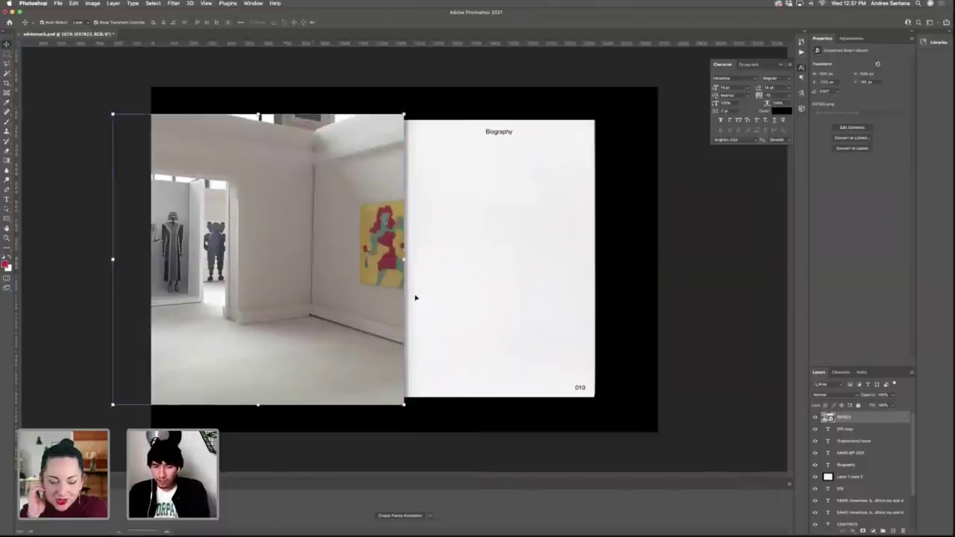
pyautogui.click(697, 337)
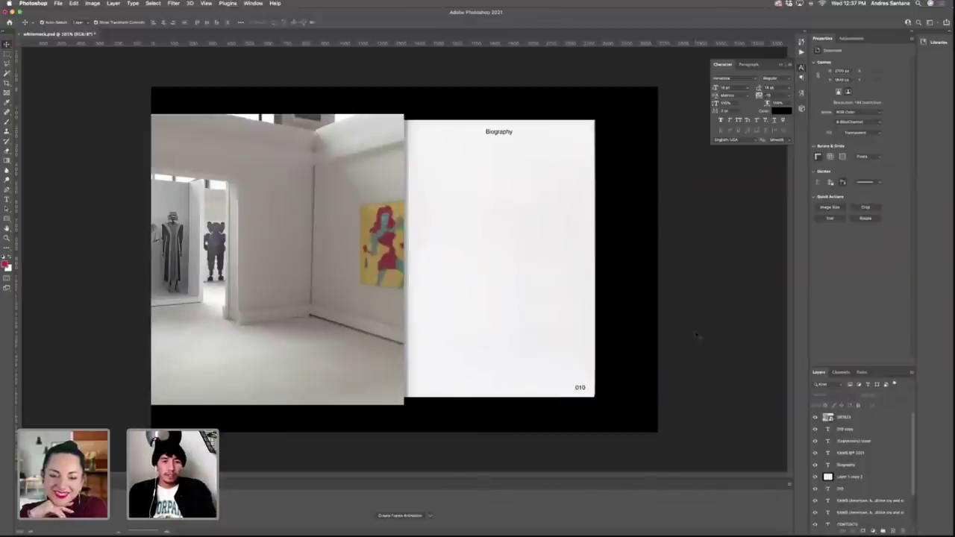
pyautogui.click(296, 277)
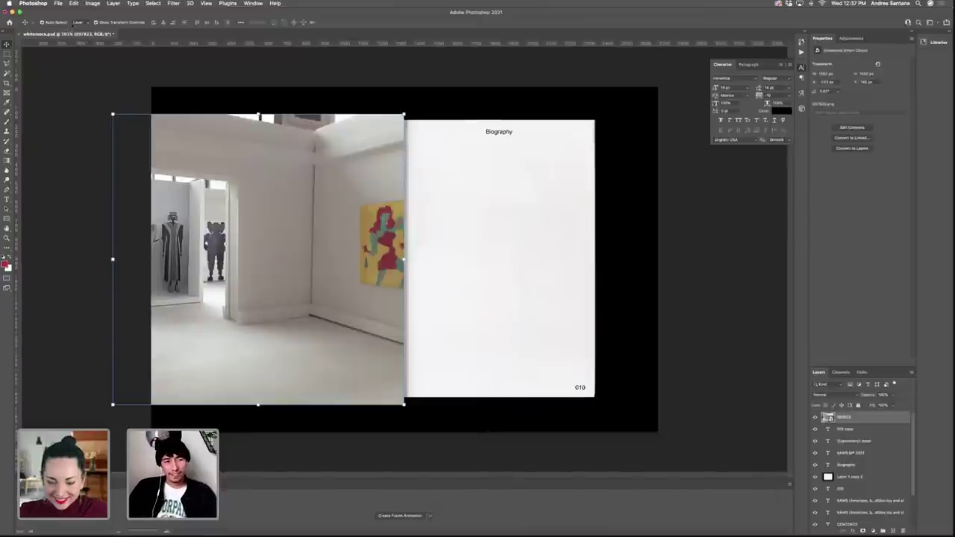
# Switch to Chrome and load instagram.com/viktorhstudios in a new tab.
pyautogui.click(59, 3)
pyautogui.click(58, 4)
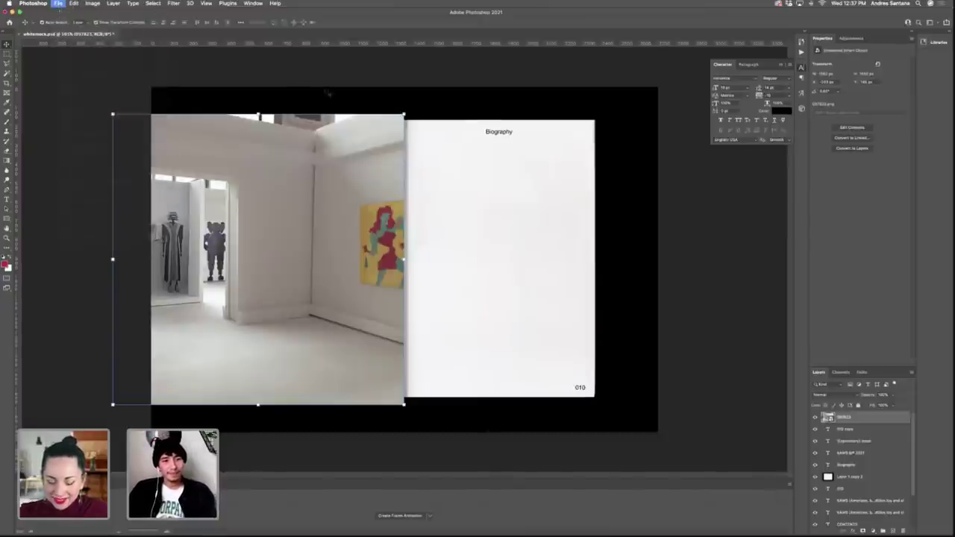
pyautogui.moveTo(952, 224)
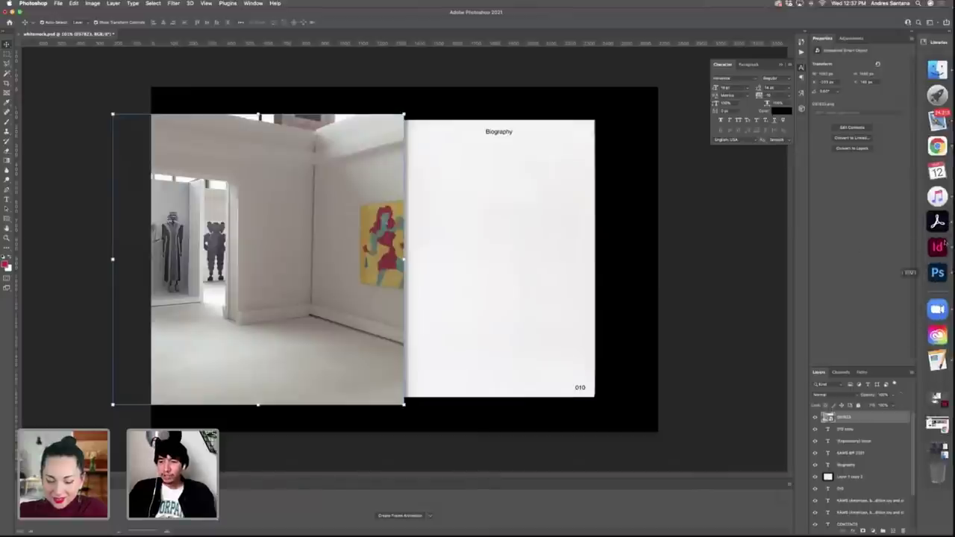
pyautogui.click(938, 146)
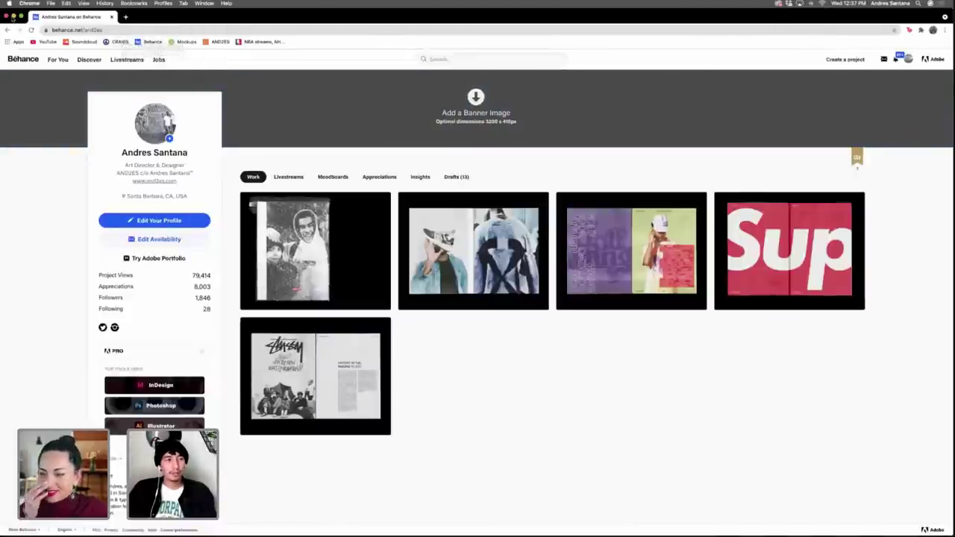
pyautogui.click(126, 17)
pyautogui.write('instagram.com/fo')
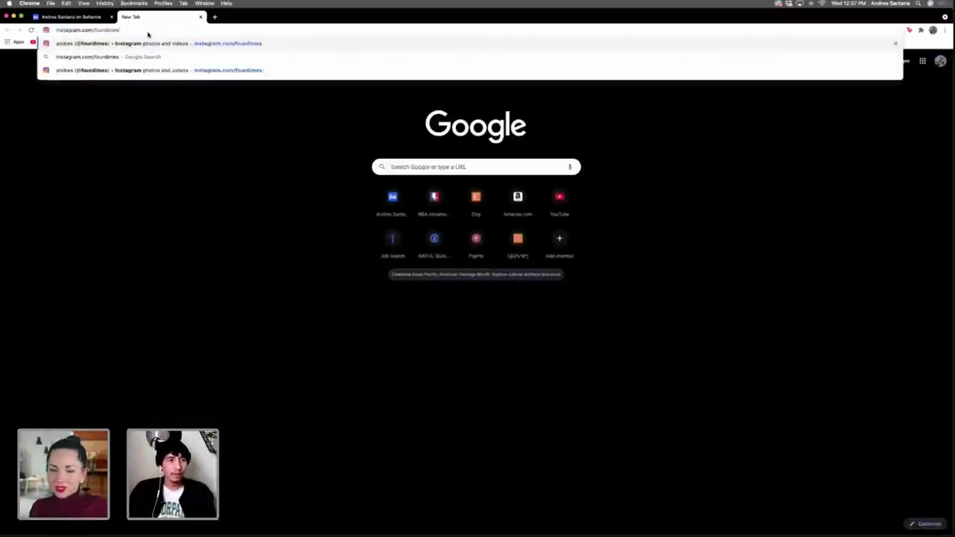
pyautogui.press('BackSpace')
pyautogui.press('BackSpace')
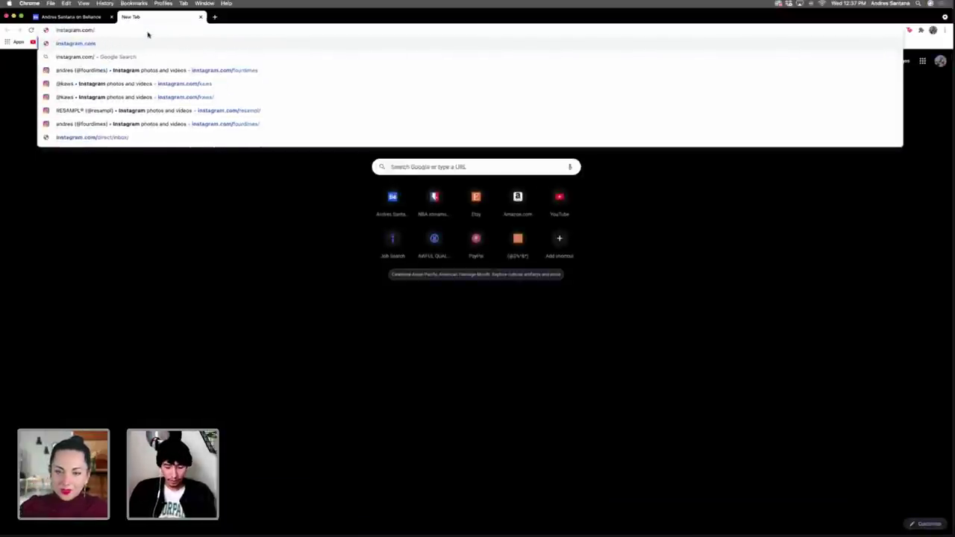
pyautogui.write('vik')
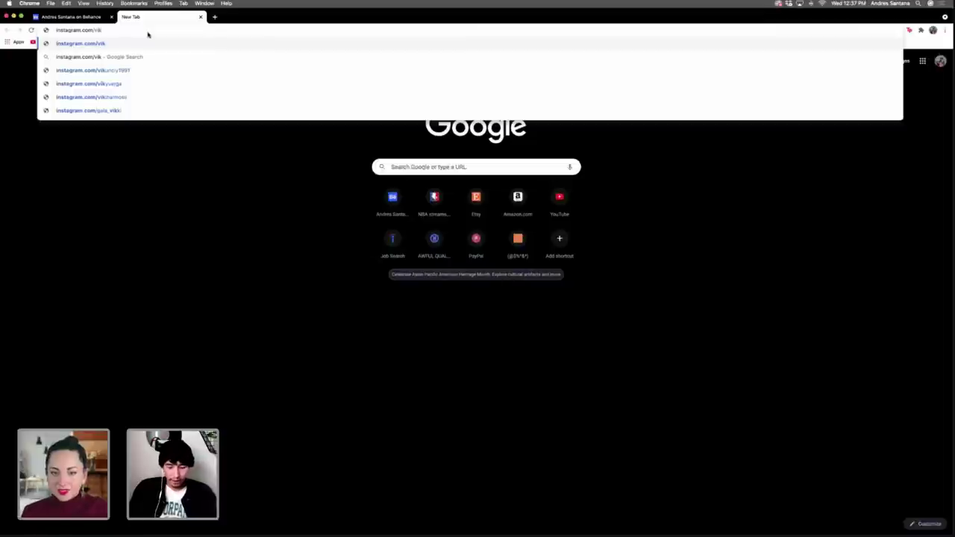
pyautogui.write('torhstudio')
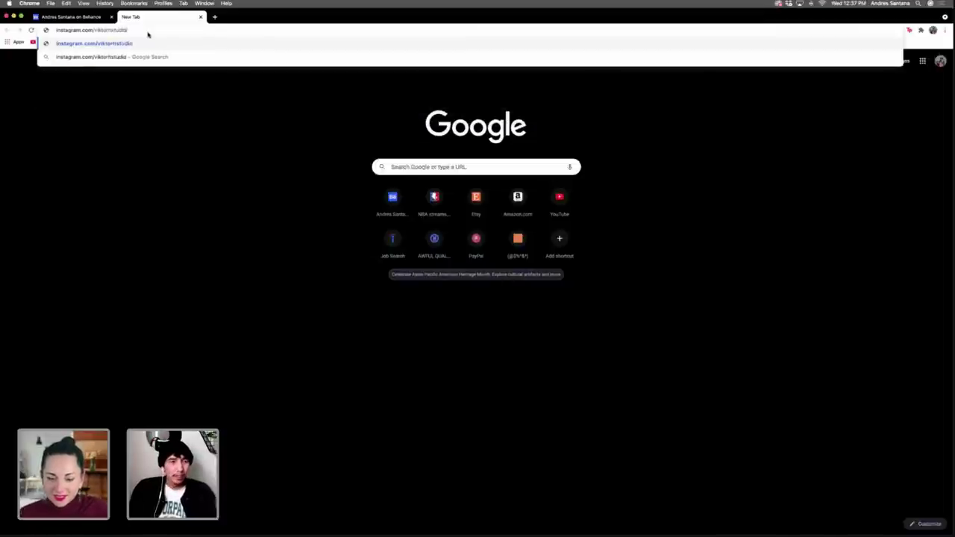
pyautogui.write('s')
pyautogui.press('Return')
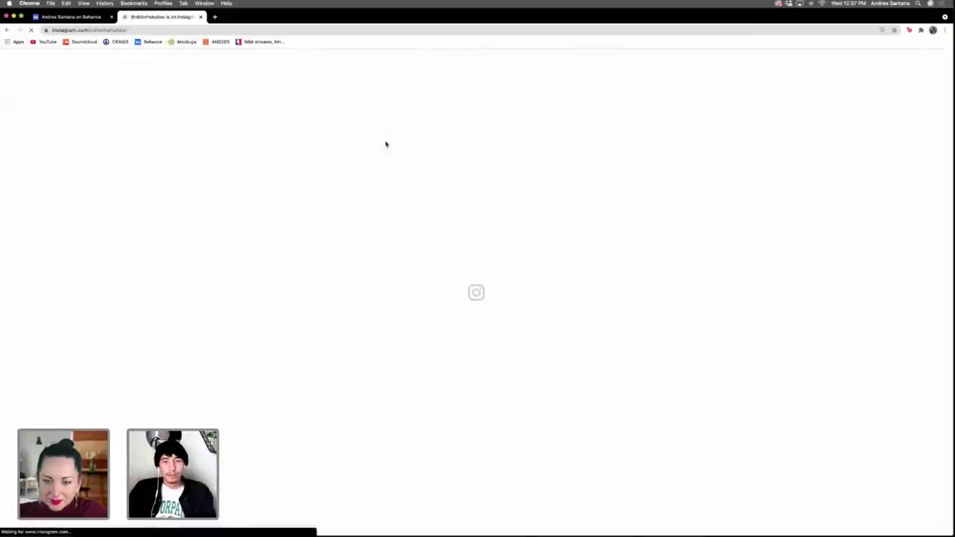
# Look over the Viktor H Studios profile header and view its pyramids and statue posts.
pyautogui.scroll(-1, 678, 252)
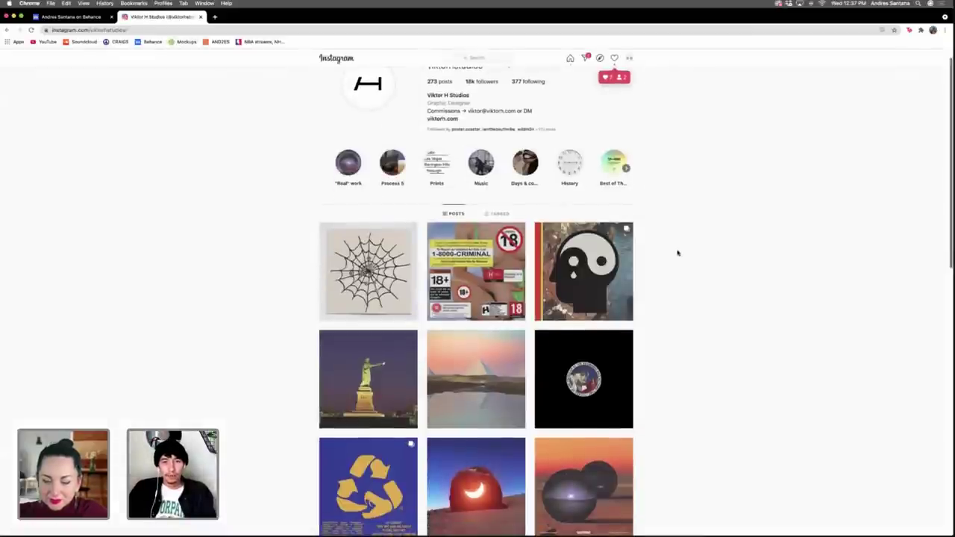
pyautogui.scroll(1, 677, 251)
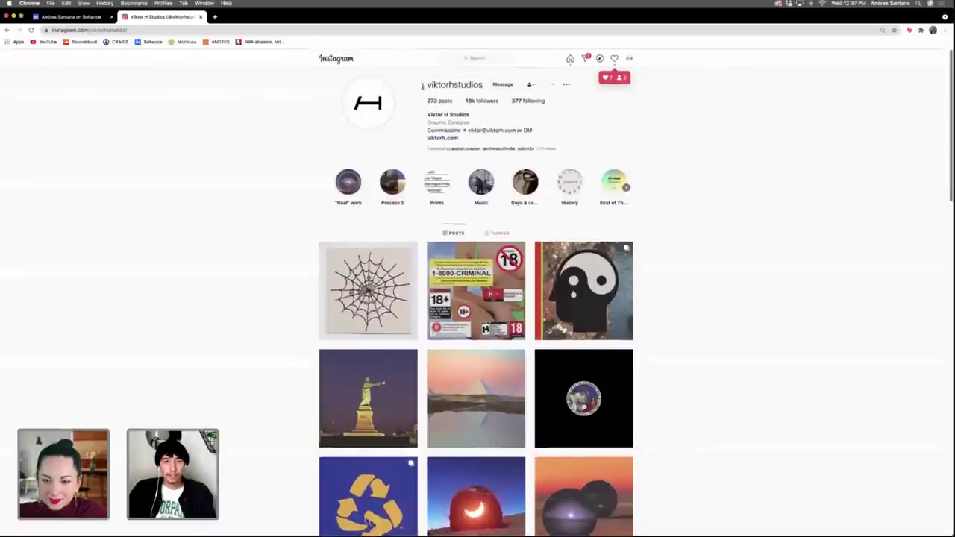
pyautogui.moveTo(484, 85); pyautogui.dragTo(463, 84)
pyautogui.click(420, 83)
pyautogui.scroll(-1, 694, 247)
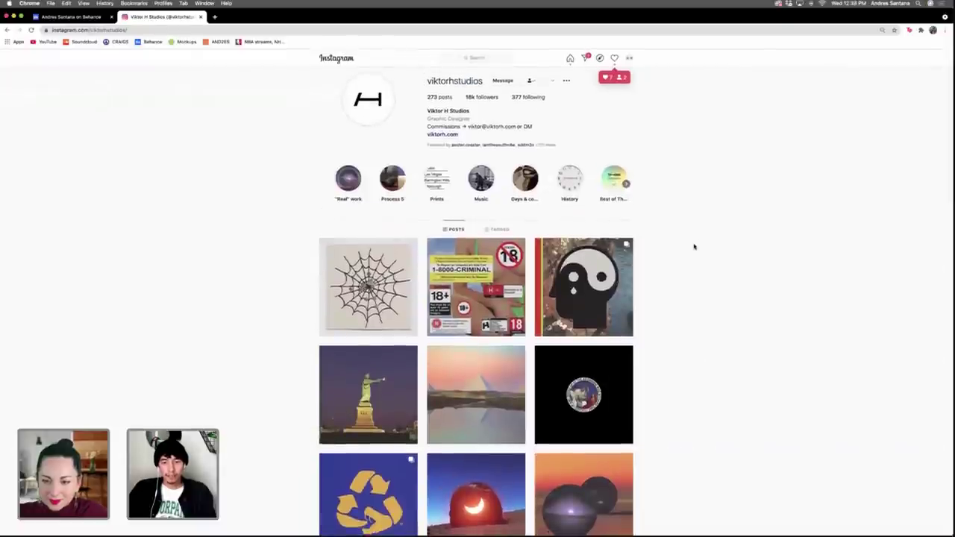
pyautogui.scroll(-3, 694, 246)
pyautogui.click(494, 262)
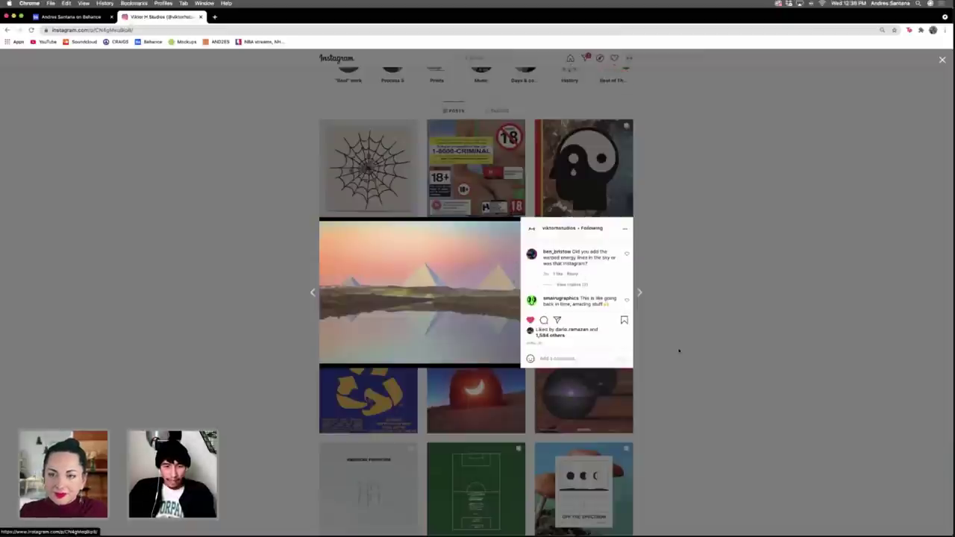
pyautogui.click(694, 279)
pyautogui.click(354, 291)
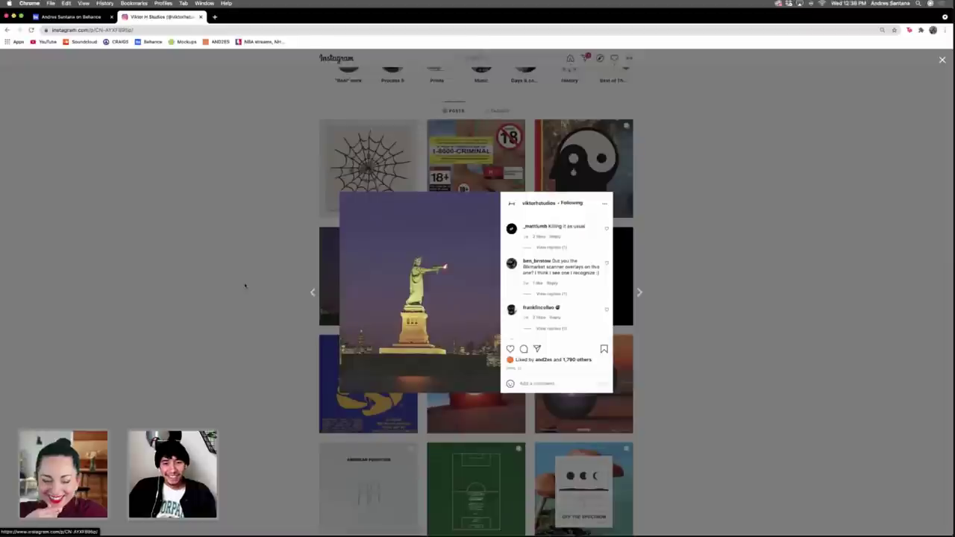
pyautogui.click(240, 255)
# Browse the studio's older posts and view the H Studios road sign artwork.
pyautogui.scroll(-5, 416, 363)
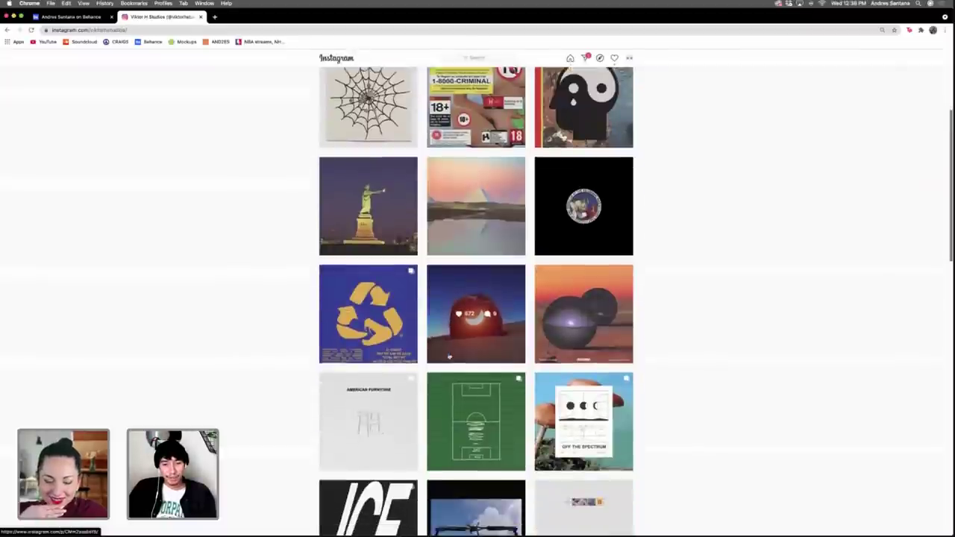
pyautogui.scroll(-5, 416, 362)
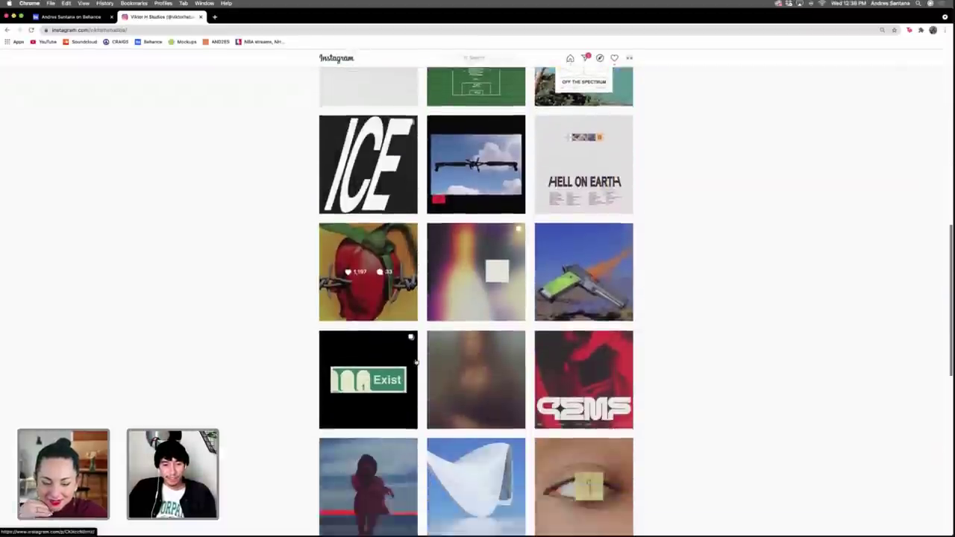
pyautogui.scroll(-4, 595, 380)
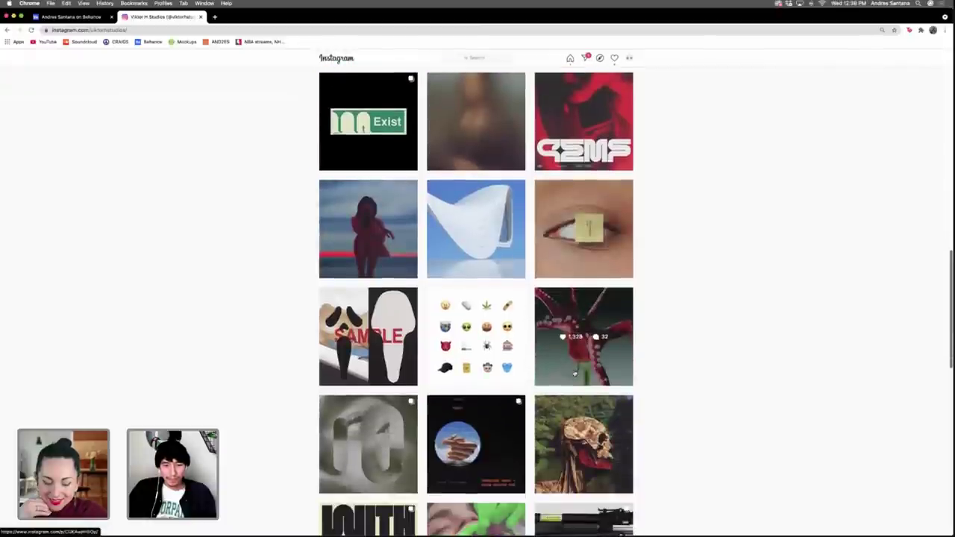
pyautogui.scroll(-4, 574, 371)
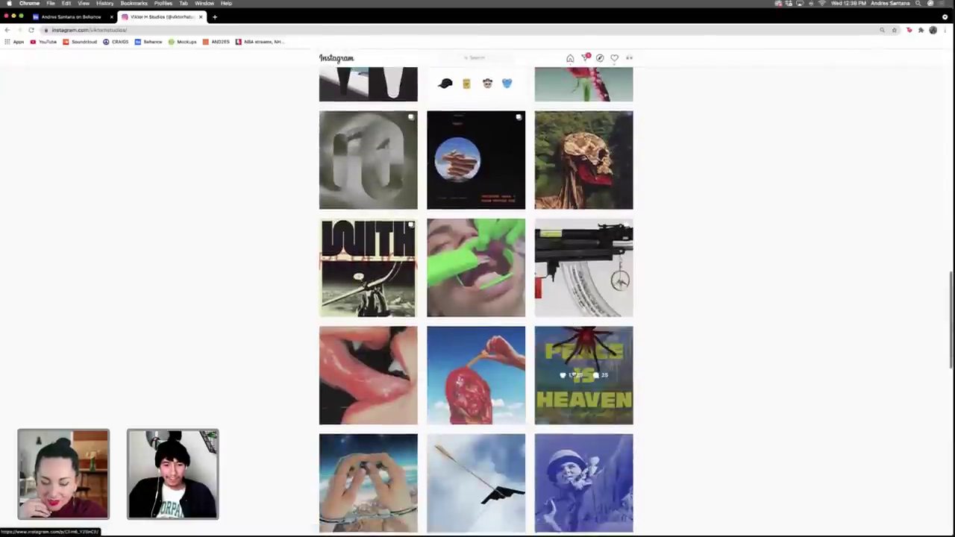
pyautogui.scroll(-4, 452, 353)
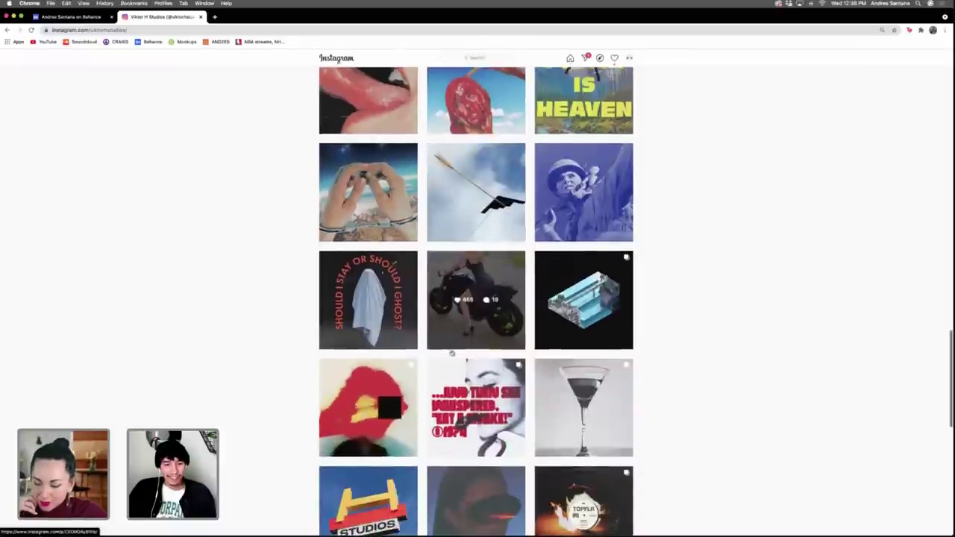
pyautogui.scroll(-2, 403, 288)
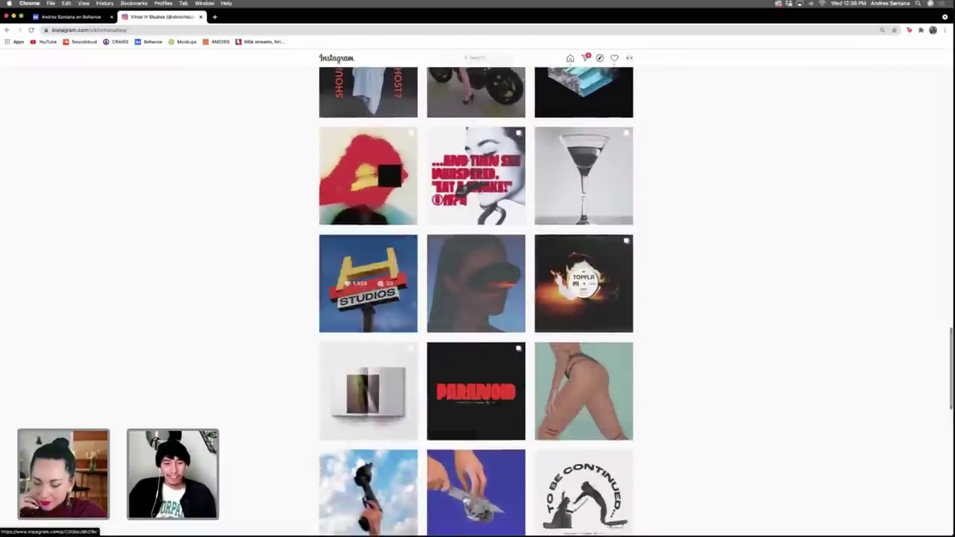
pyautogui.click(403, 288)
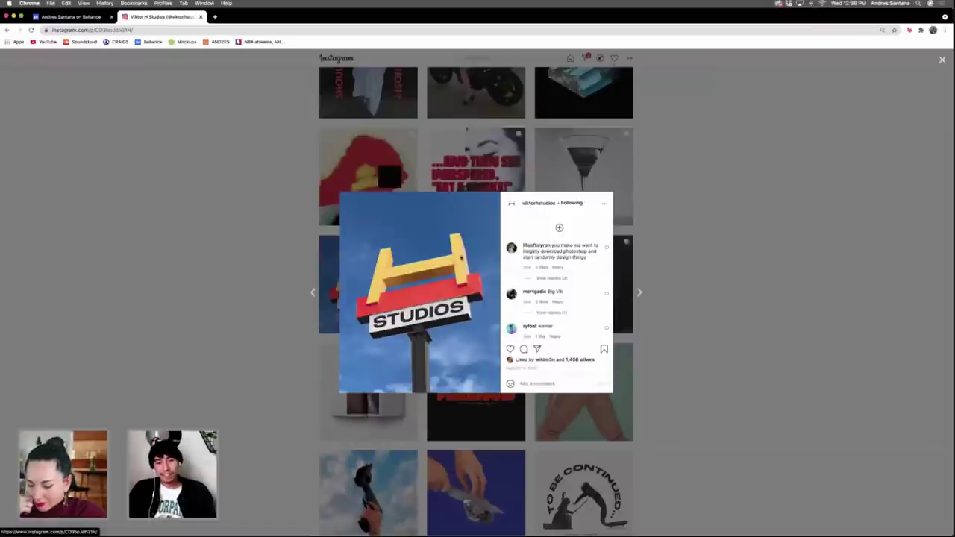
pyautogui.click(265, 259)
# Look back through the post grid and view the blue-tinted soldier artwork.
pyautogui.scroll(10, 523, 354)
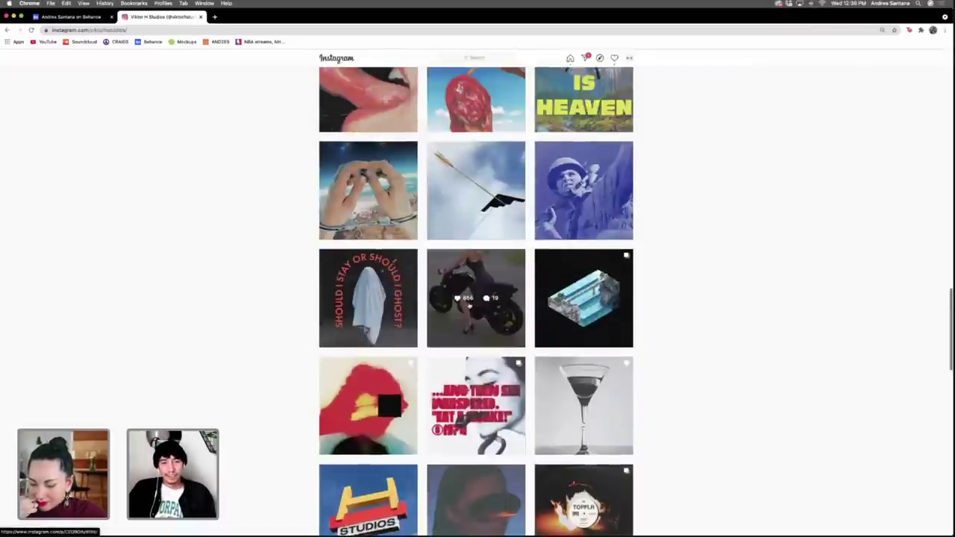
pyautogui.scroll(4, 523, 352)
pyautogui.scroll(-7, 523, 352)
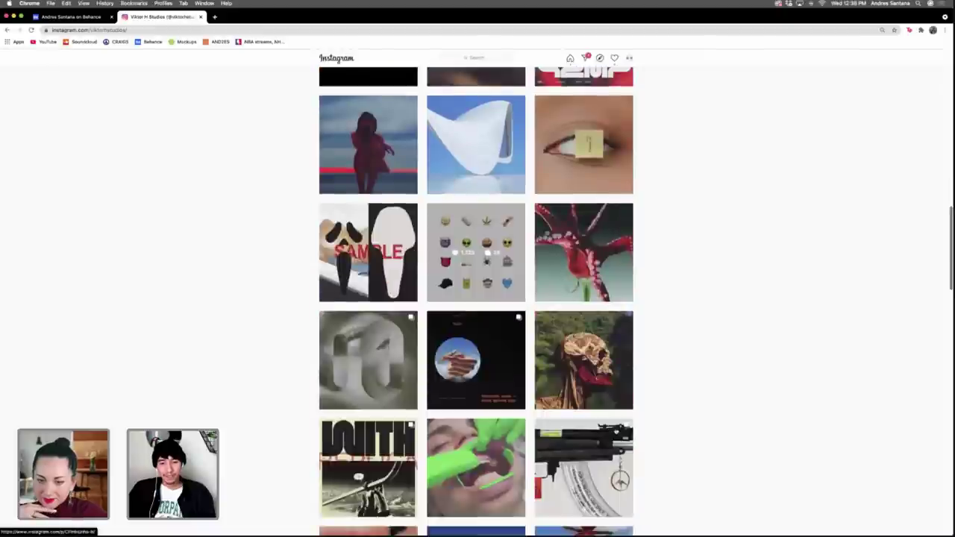
pyautogui.click(523, 354)
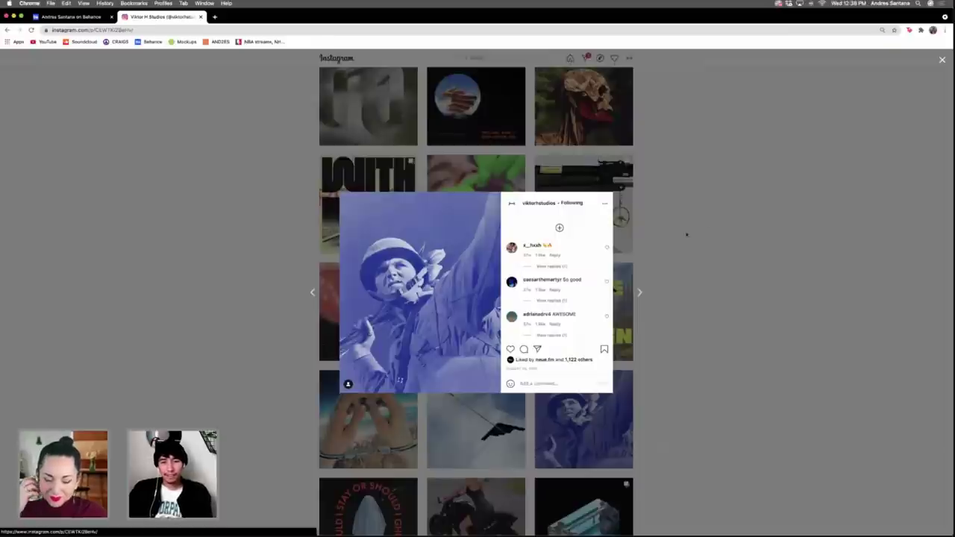
pyautogui.click(704, 214)
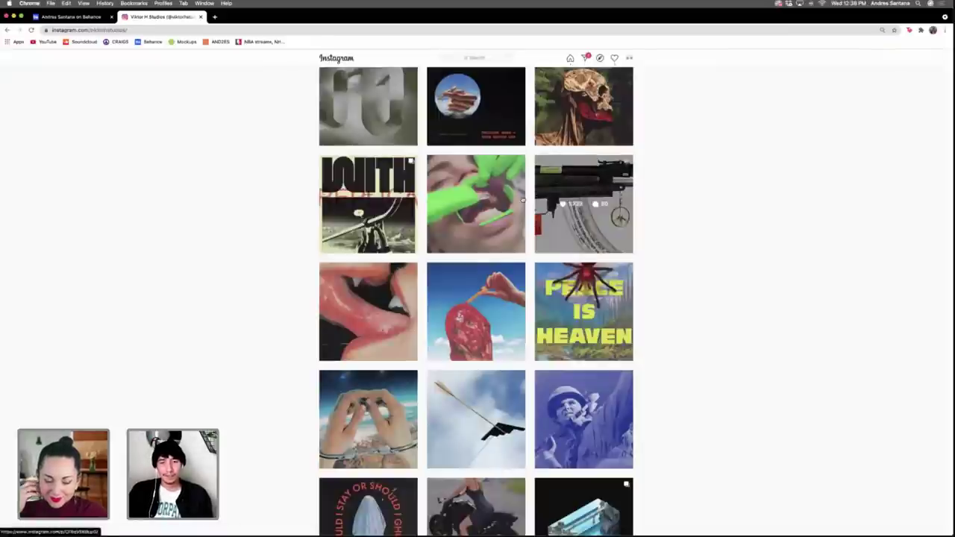
pyautogui.scroll(3, 146, 133)
pyautogui.scroll(10, 145, 133)
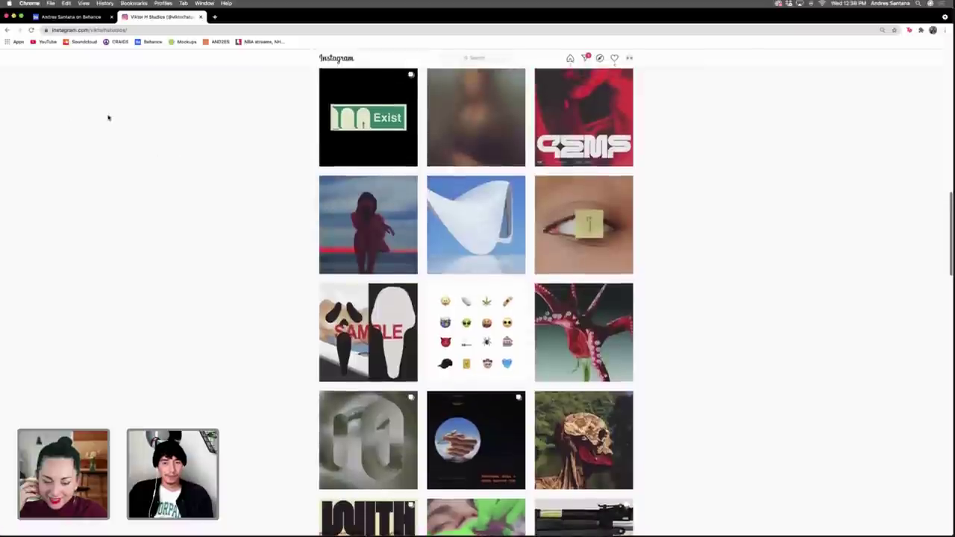
# Return to Photoshop and set the gallery photo layer's blend mode to Multiply.
pyautogui.click(13, 16)
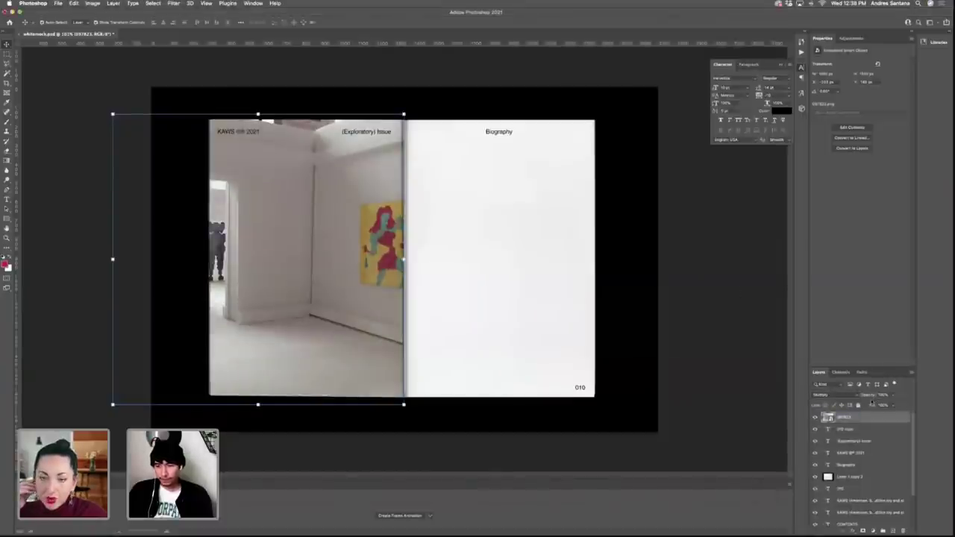
pyautogui.rightClick(874, 421)
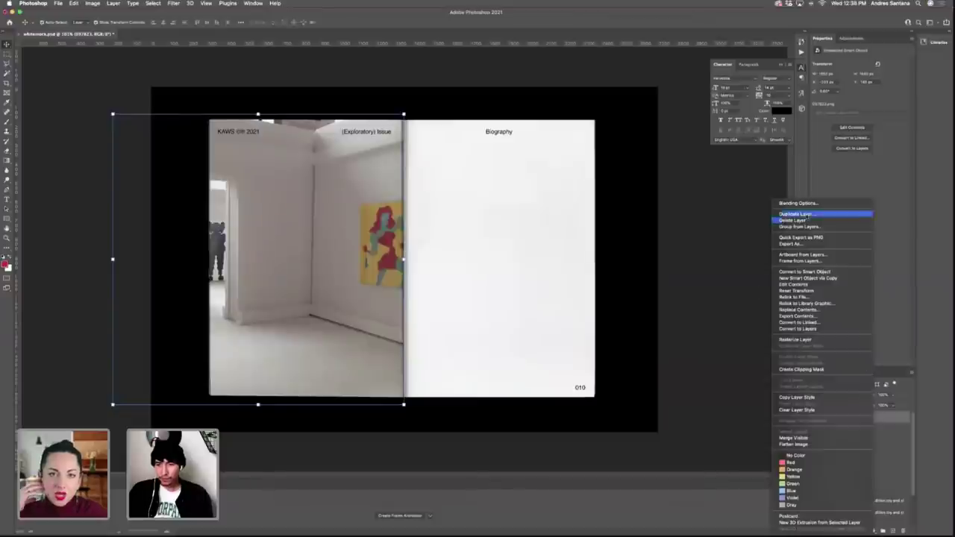
pyautogui.press('Escape')
# Split the white Blend If sliders for This Layer and Underlying Layer in the gallery photo's blending options to fade its highlights.
pyautogui.doubleClick(869, 417)
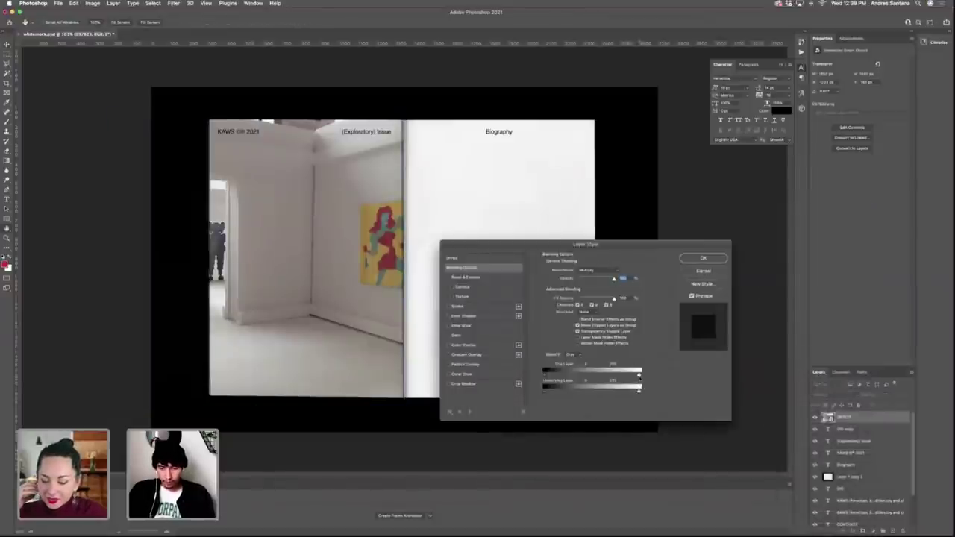
pyautogui.moveTo(639, 391); pyautogui.dragTo(631, 390)
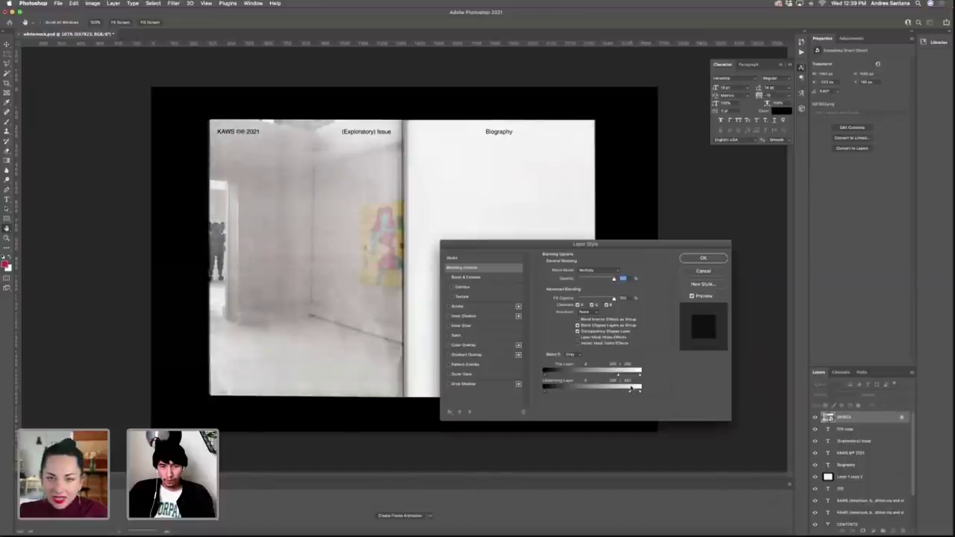
pyautogui.click(703, 258)
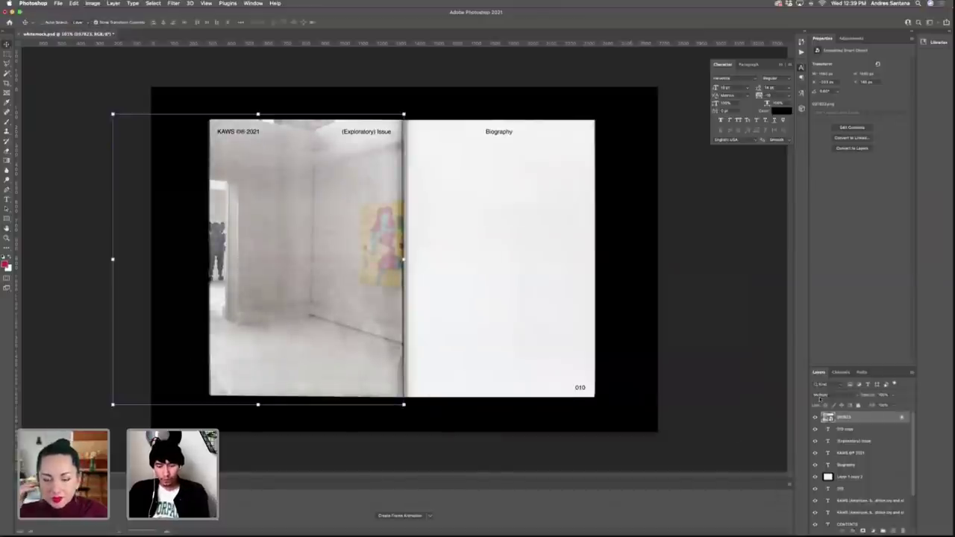
# Duplicate the gallery photo layer and clear the copy's layer style.
pyautogui.press('super+j')
pyautogui.rightClick(874, 417)
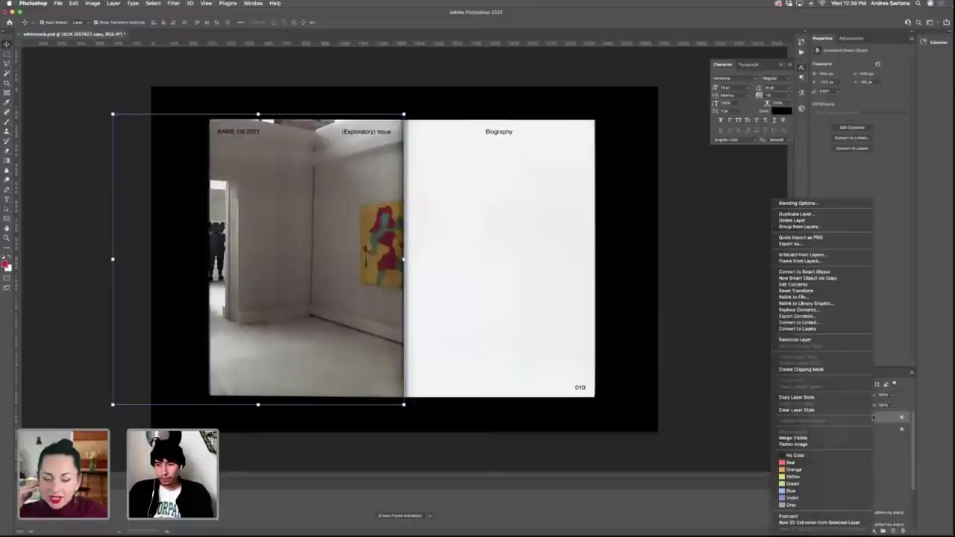
pyautogui.click(814, 410)
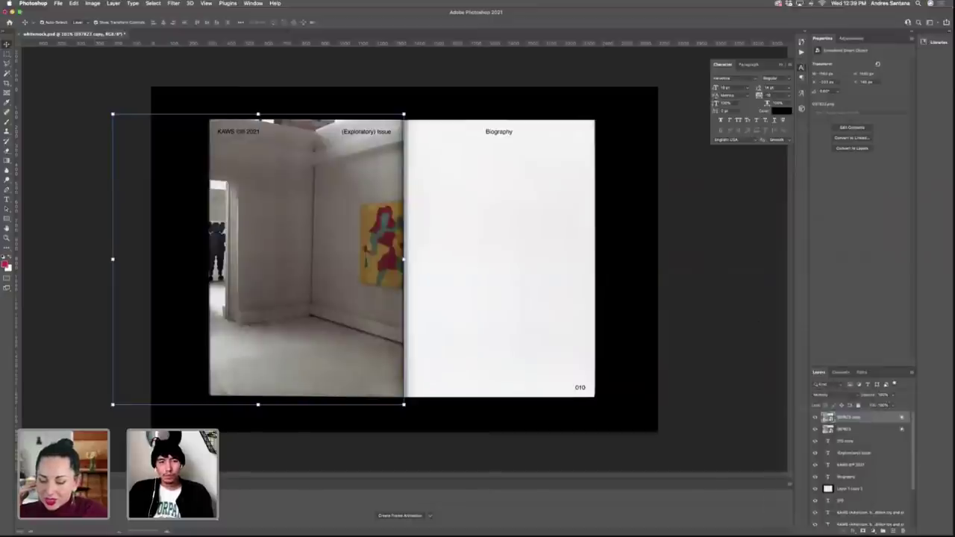
# Set the duplicate gallery photo's blend mode to Multiply and lower its opacity.
pyautogui.click(826, 396)
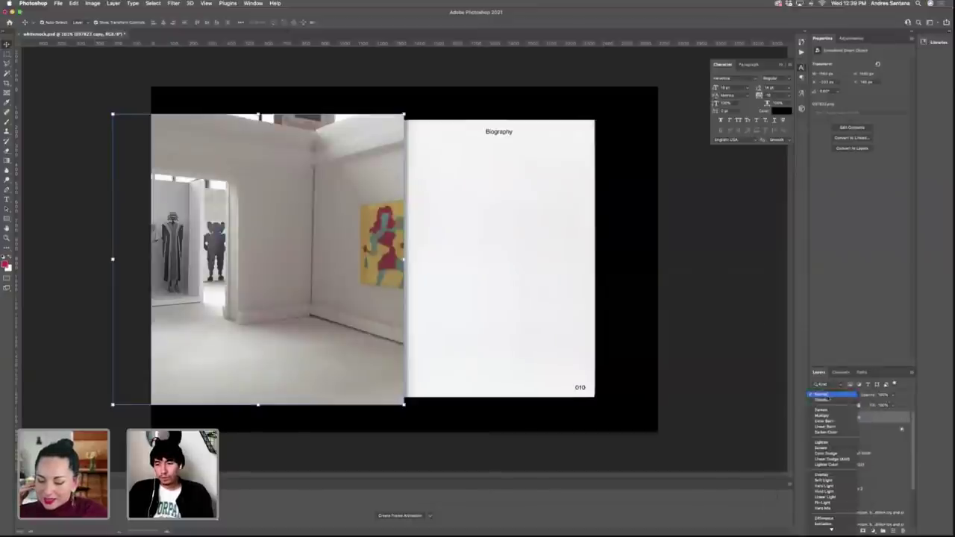
pyautogui.click(822, 416)
pyautogui.click(895, 397)
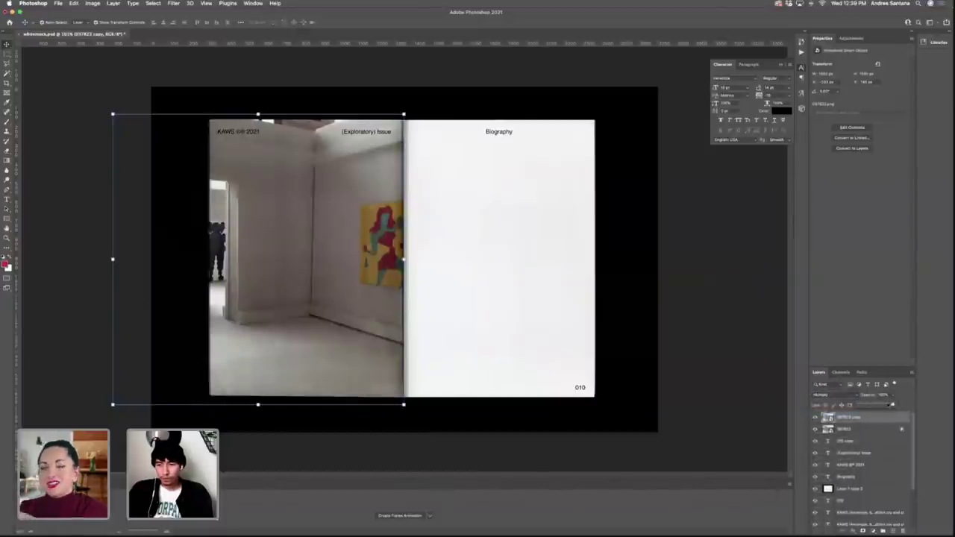
pyautogui.moveTo(893, 404); pyautogui.dragTo(873, 405)
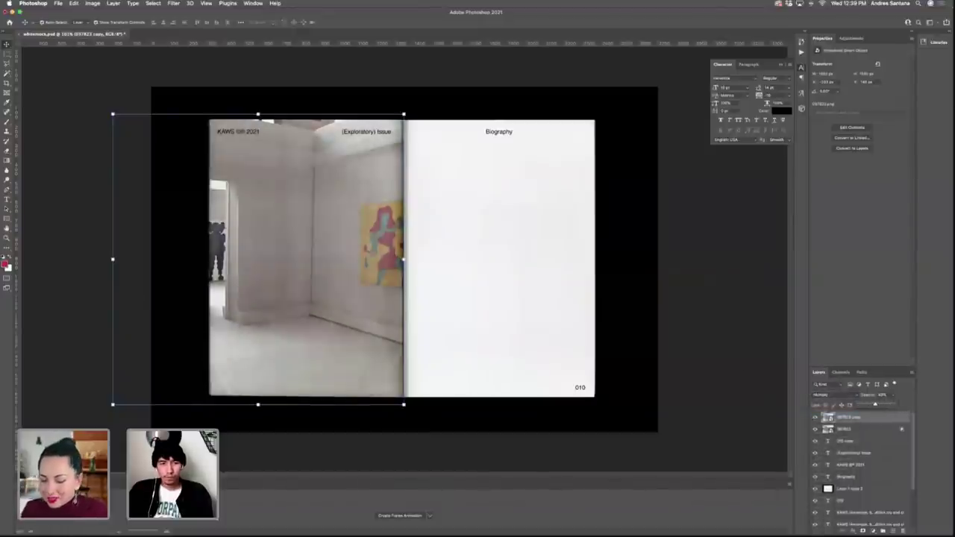
pyautogui.click(712, 278)
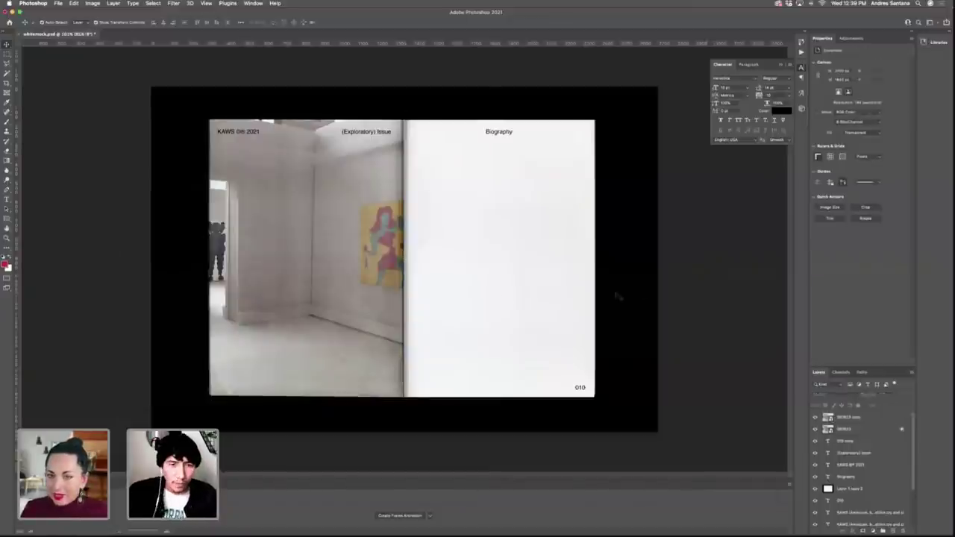
# Delete the duplicate gallery photo layer.
pyautogui.click(850, 424)
pyautogui.press('Delete')
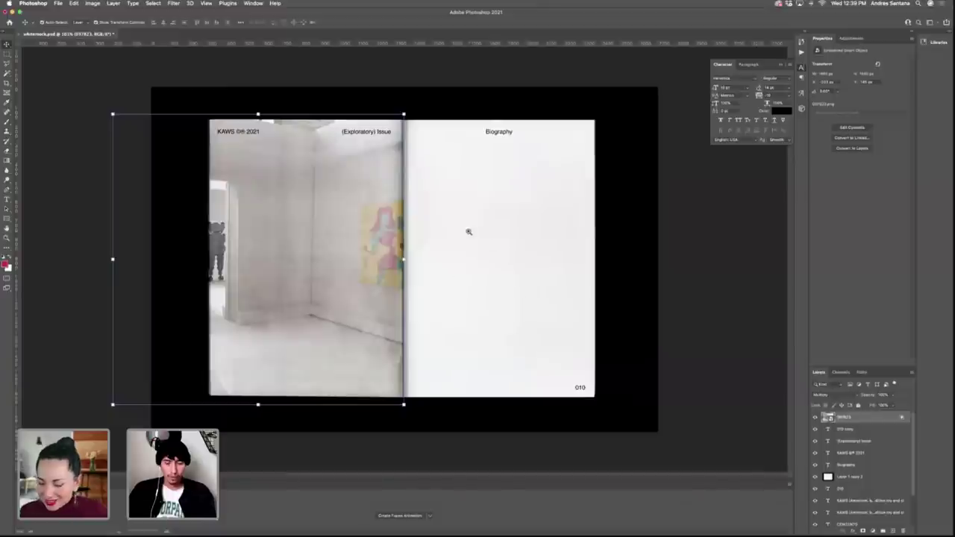
# Distort the gallery photo by pulling its upper-right corner slightly inward from the magazine's spine.
pyautogui.moveTo(396, 152); pyautogui.dragTo(420, 151)
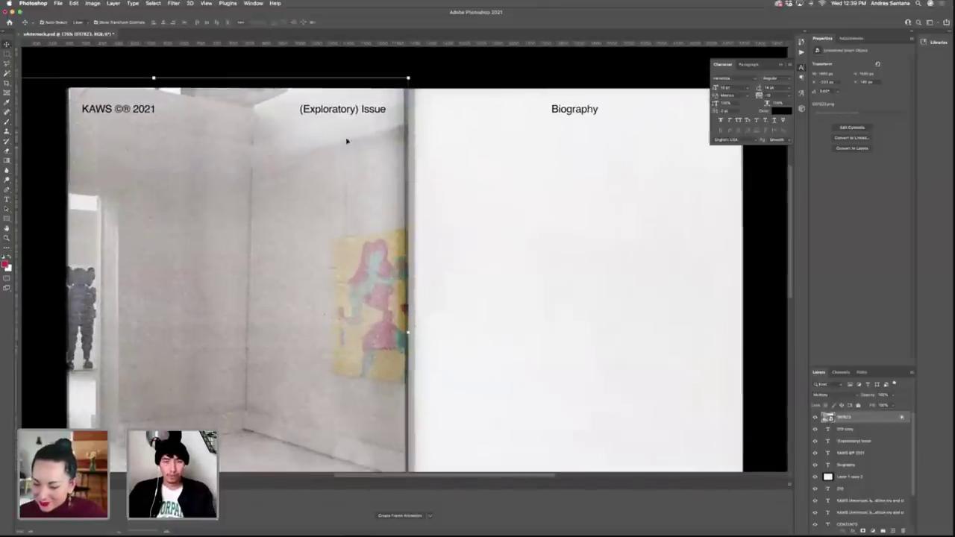
pyautogui.rightClick(333, 171)
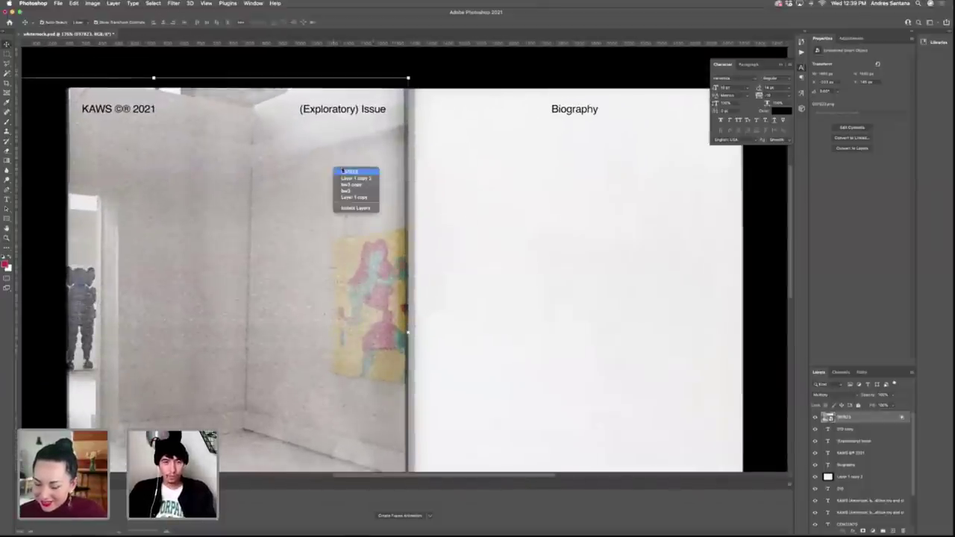
pyautogui.click(324, 204)
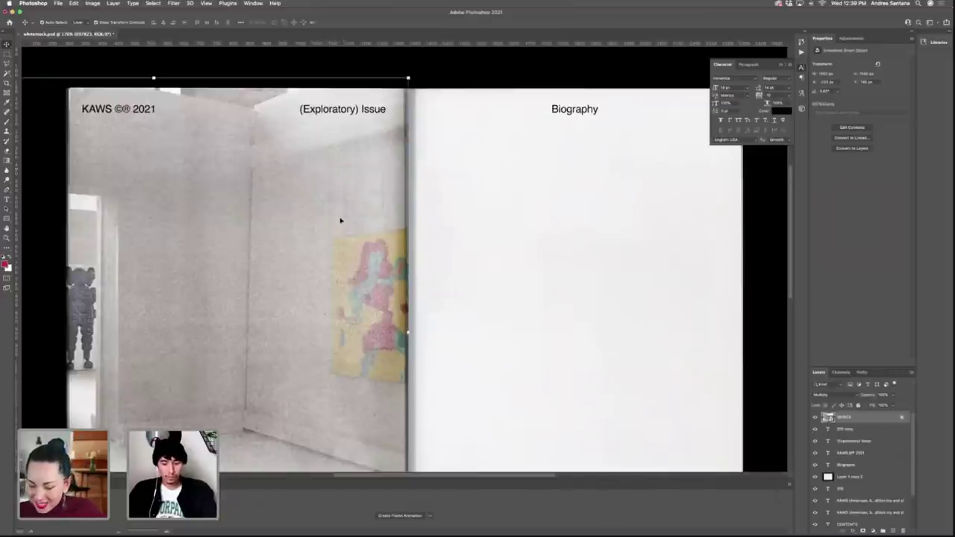
pyautogui.press('super+t')
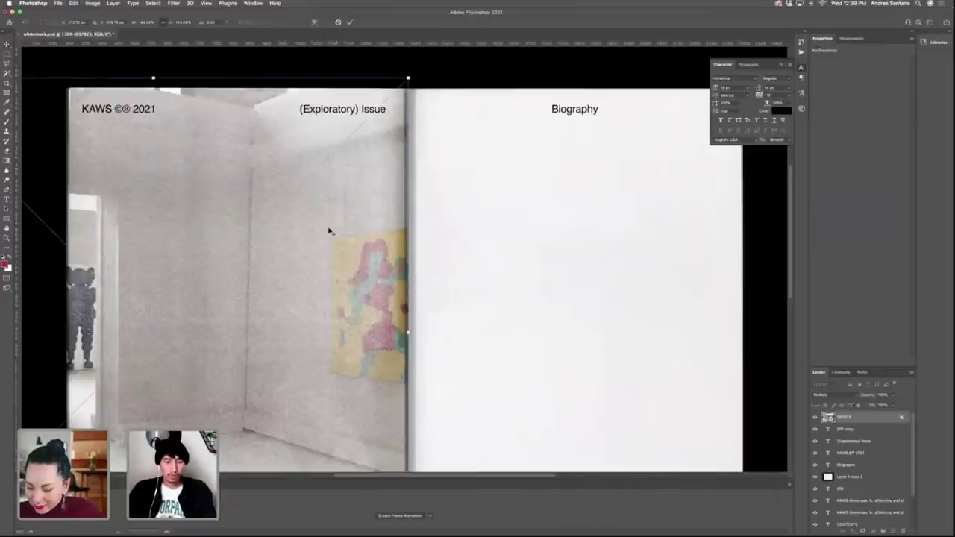
pyautogui.rightClick(315, 231)
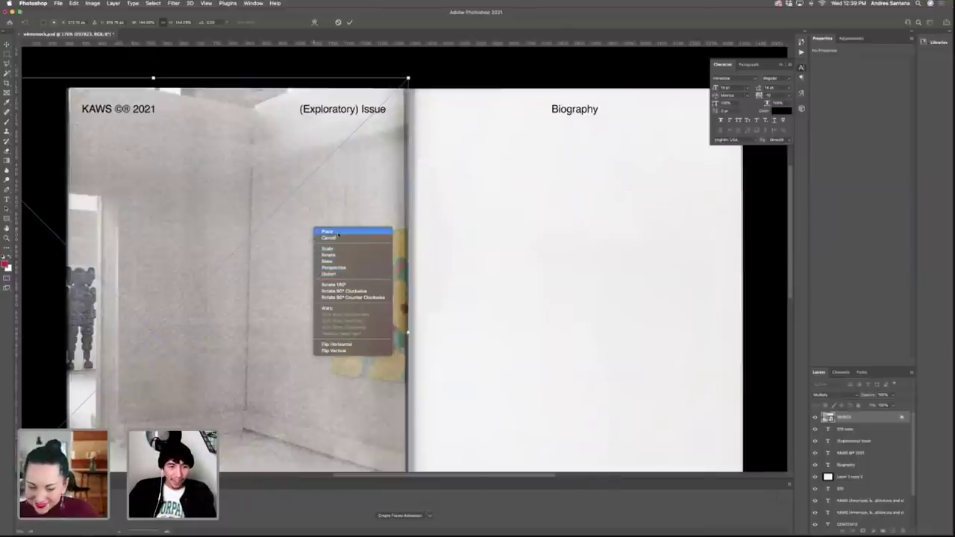
pyautogui.click(329, 273)
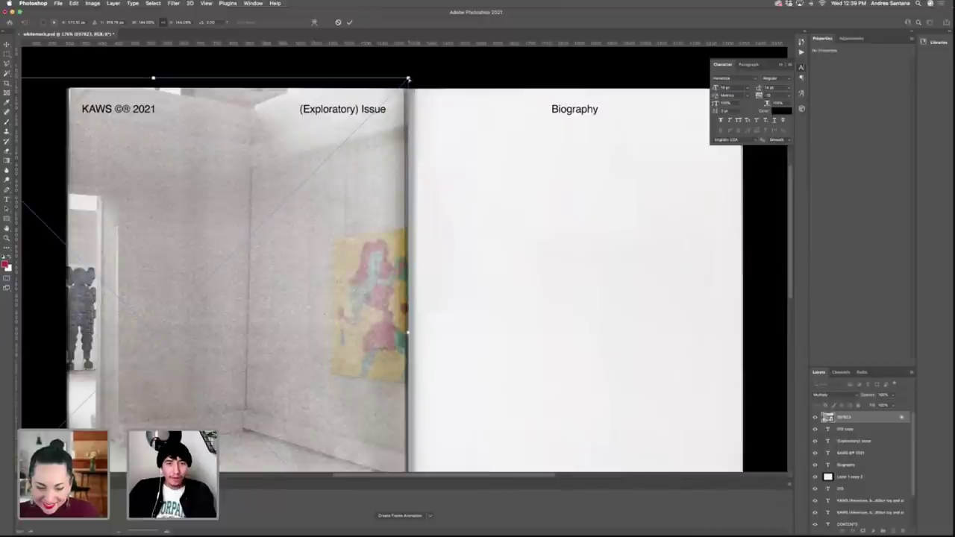
pyautogui.moveTo(408, 78); pyautogui.dragTo(404, 79)
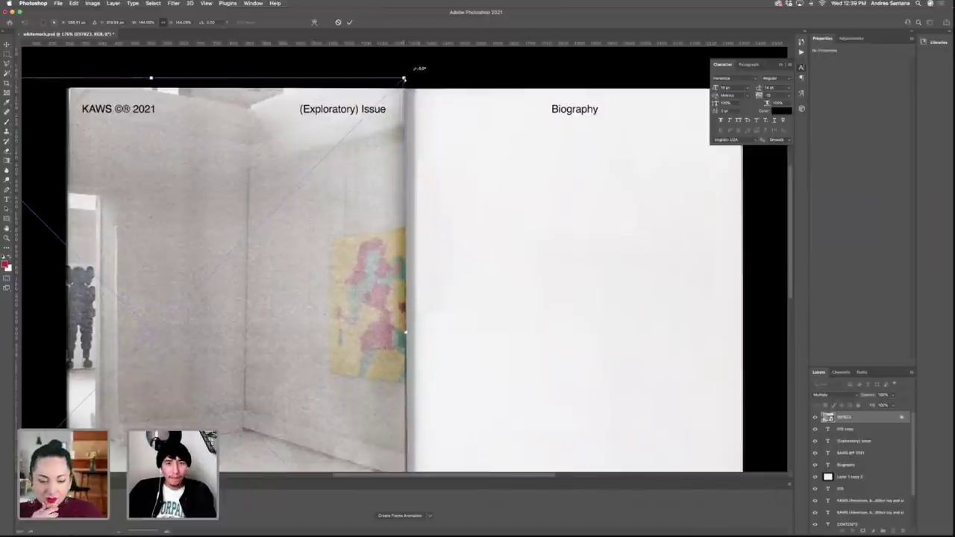
pyautogui.click(350, 23)
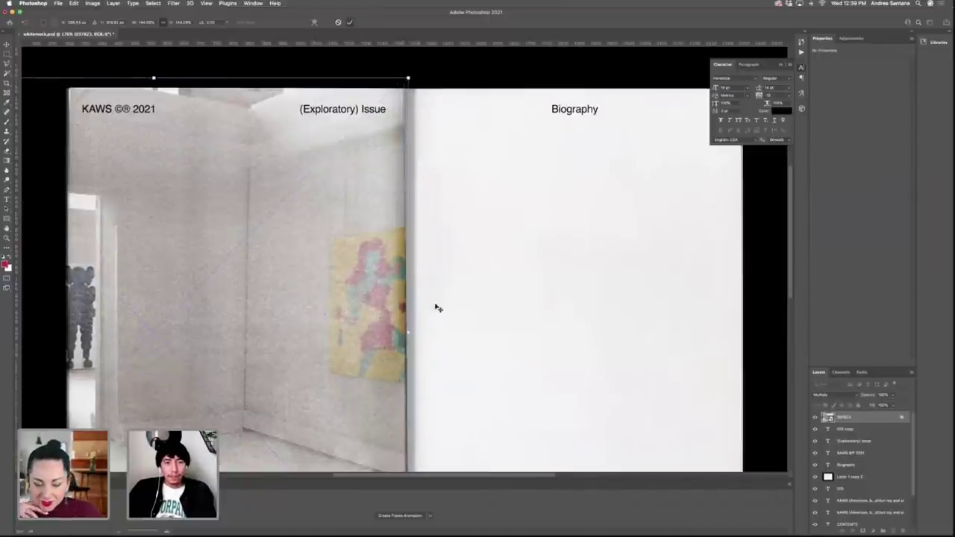
# Remove the gallery photo layer from the spread, leaving the left page blank below its header text.
pyautogui.scroll(-10, 438, 318)
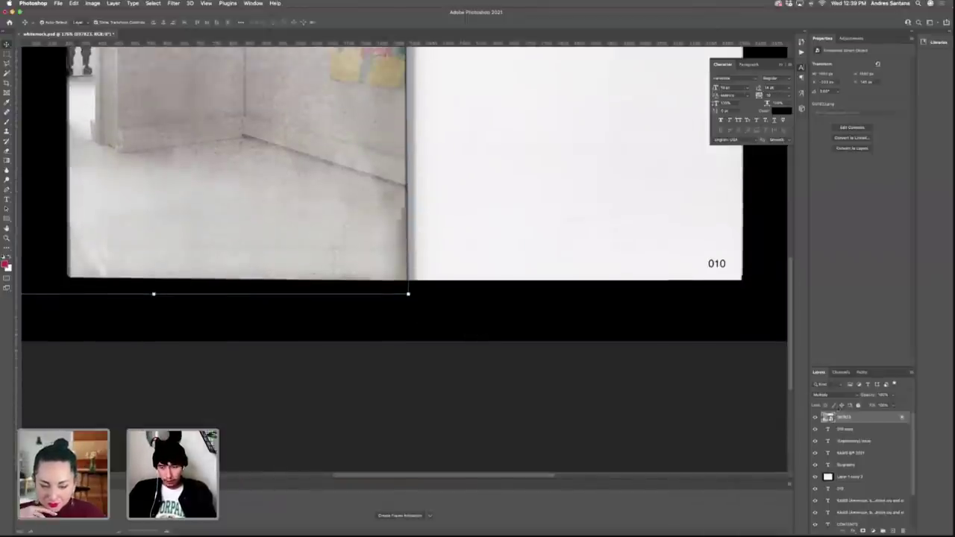
pyautogui.rightClick(869, 419)
pyautogui.click(885, 424)
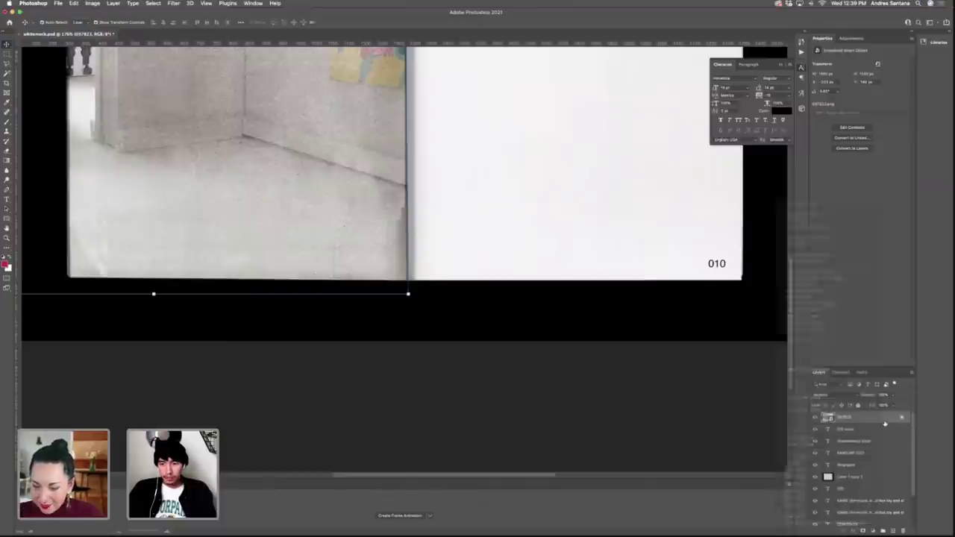
pyautogui.scroll(3, 515, 288)
pyautogui.moveTo(554, 287); pyautogui.dragTo(527, 281)
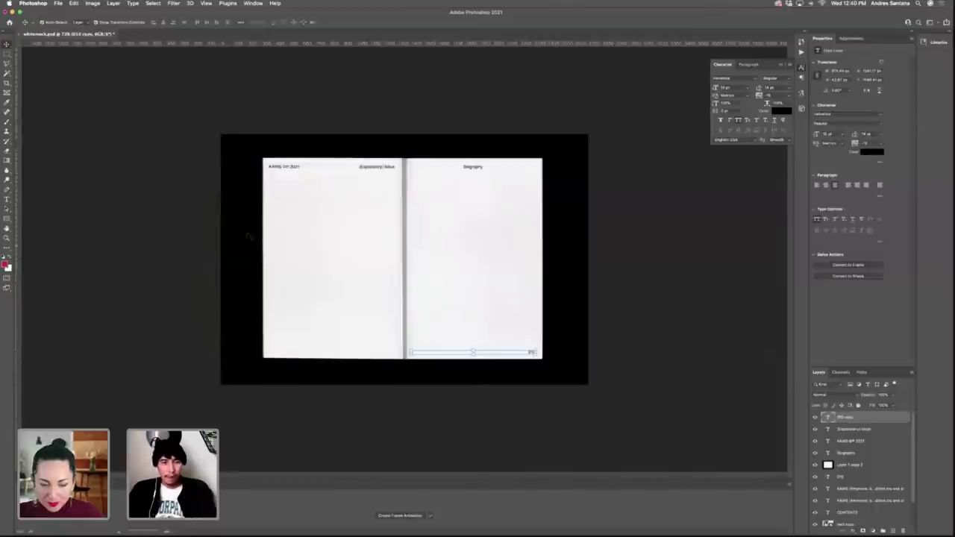
pyautogui.press('Delete')
# Start placing an embedded image above Layer 1 copy 2 and preview candidates among the numbered photo files.
pyautogui.click(58, 3)
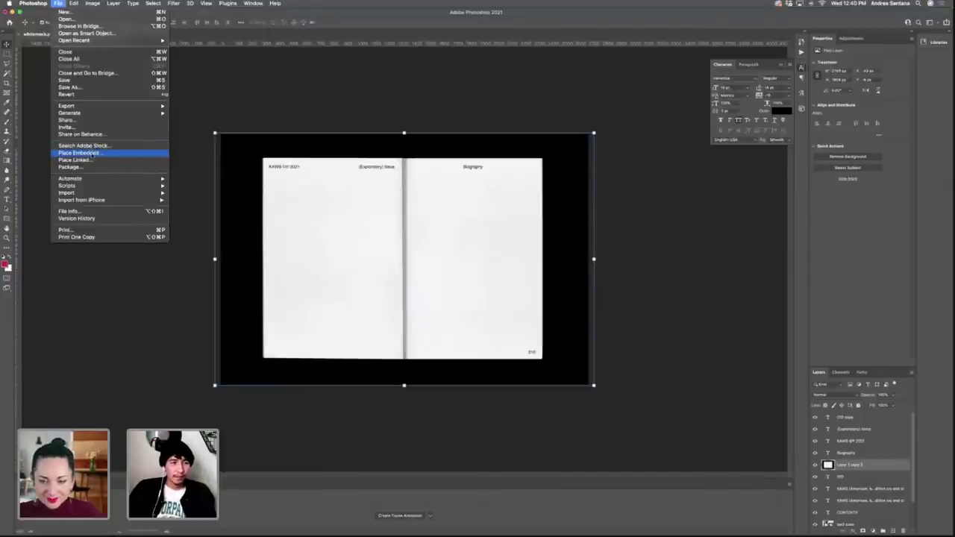
pyautogui.click(93, 154)
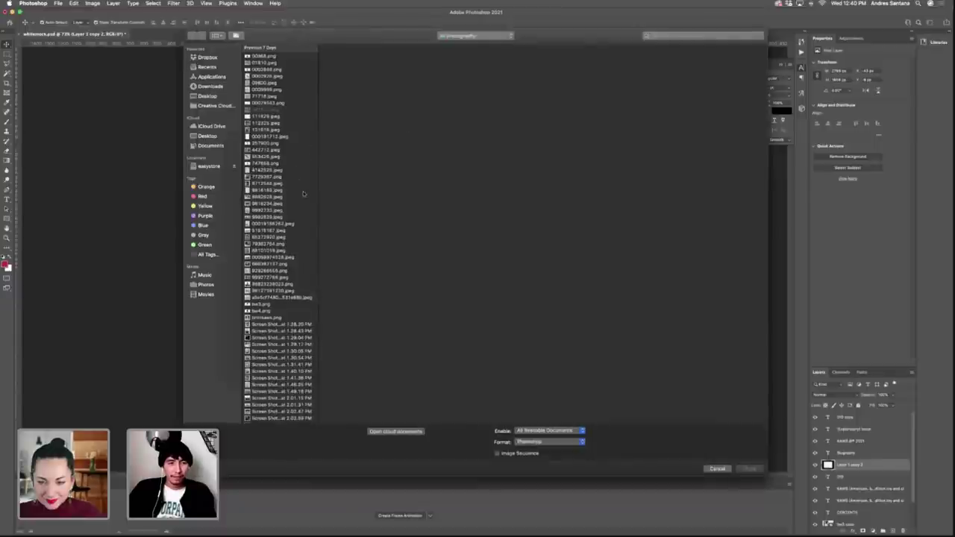
pyautogui.click(281, 184)
pyautogui.press('Up')
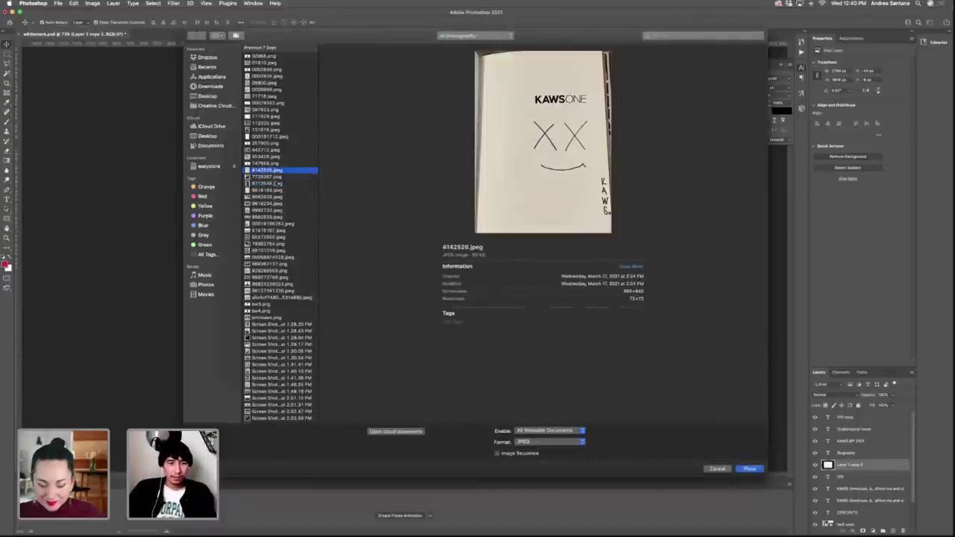
pyautogui.click(271, 217)
pyautogui.click(271, 251)
pyautogui.scroll(-1, 273, 284)
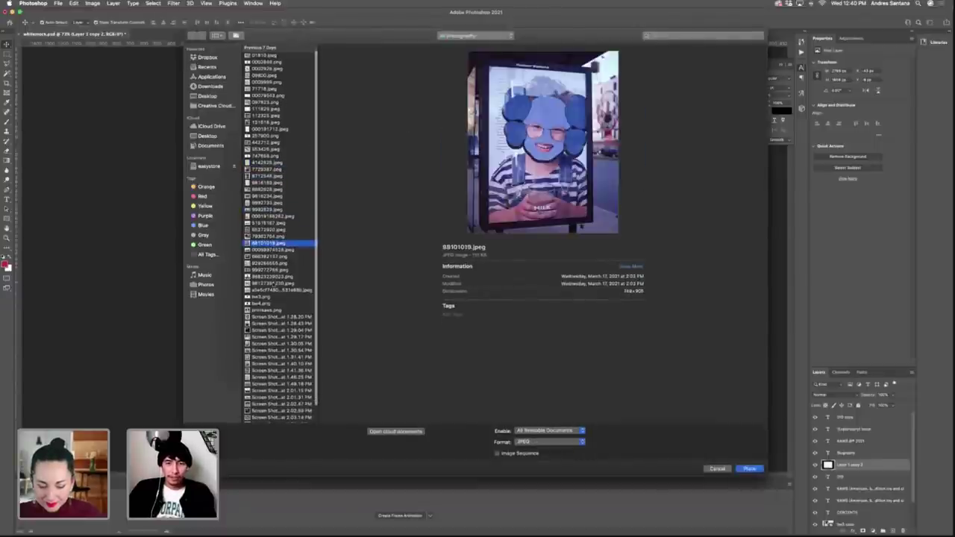
pyautogui.click(272, 277)
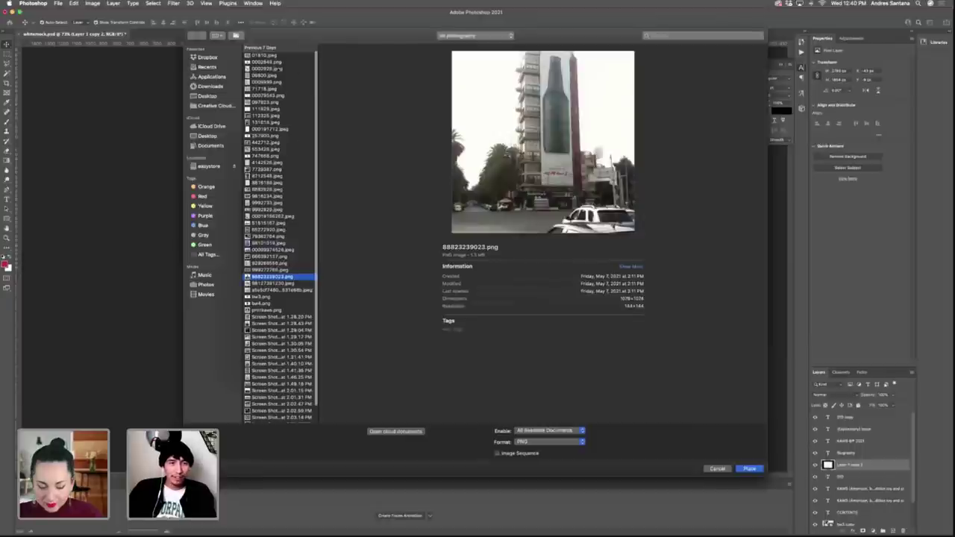
pyautogui.click(276, 68)
pyautogui.scroll(1, 280, 112)
pyautogui.scroll(-3, 287, 212)
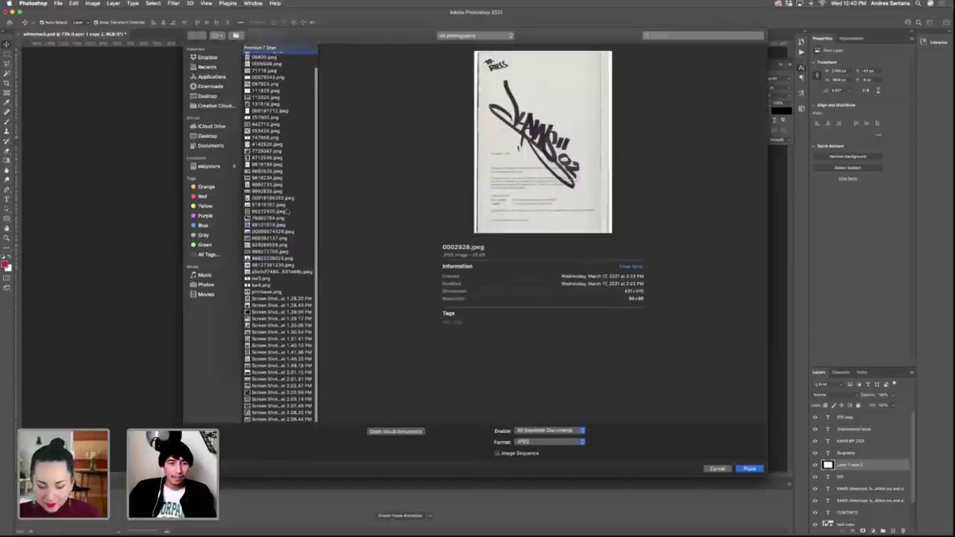
# Preview the Screen Shot files in the photography folder for an image suited to the spread.
pyautogui.click(269, 312)
pyautogui.click(266, 299)
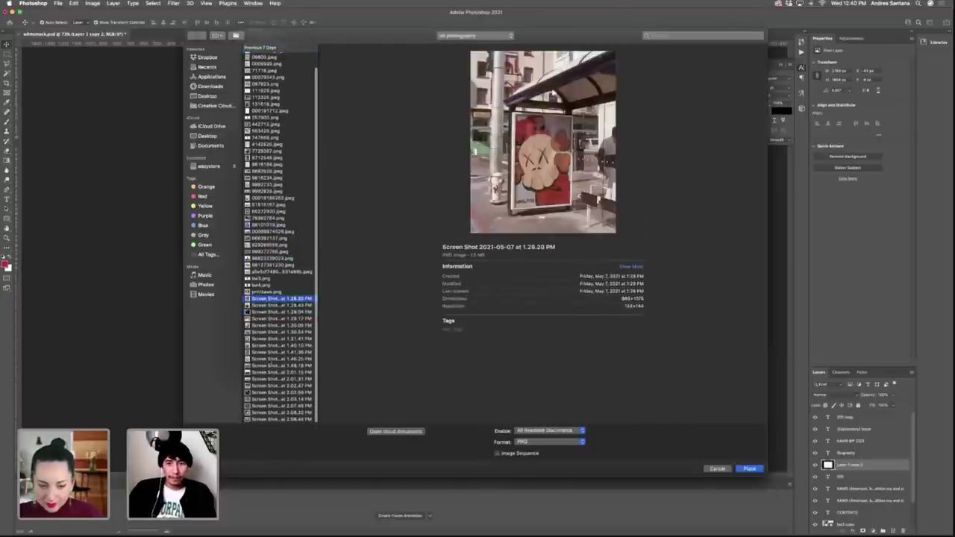
pyautogui.click(271, 360)
pyautogui.click(273, 399)
pyautogui.click(273, 413)
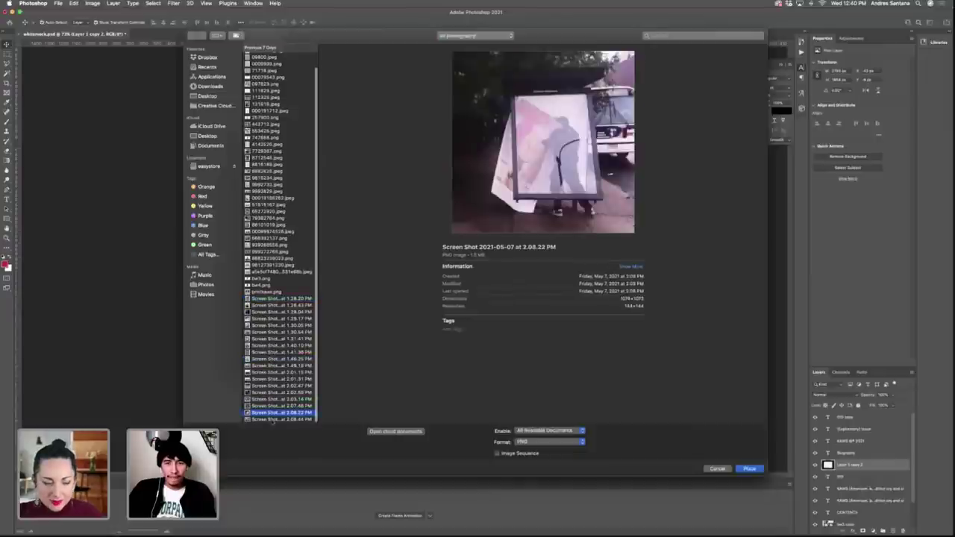
pyautogui.click(273, 419)
pyautogui.click(275, 372)
pyautogui.click(275, 346)
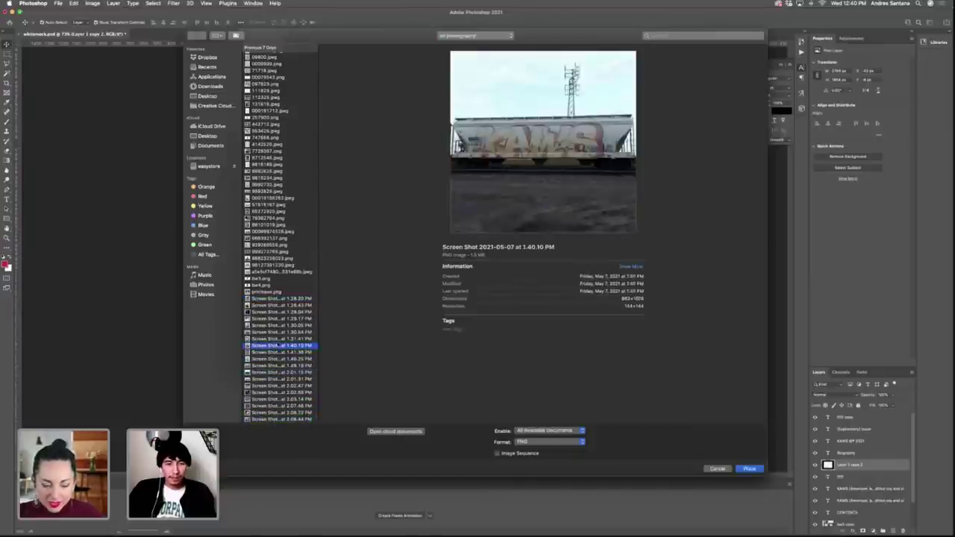
pyautogui.click(275, 318)
pyautogui.click(275, 299)
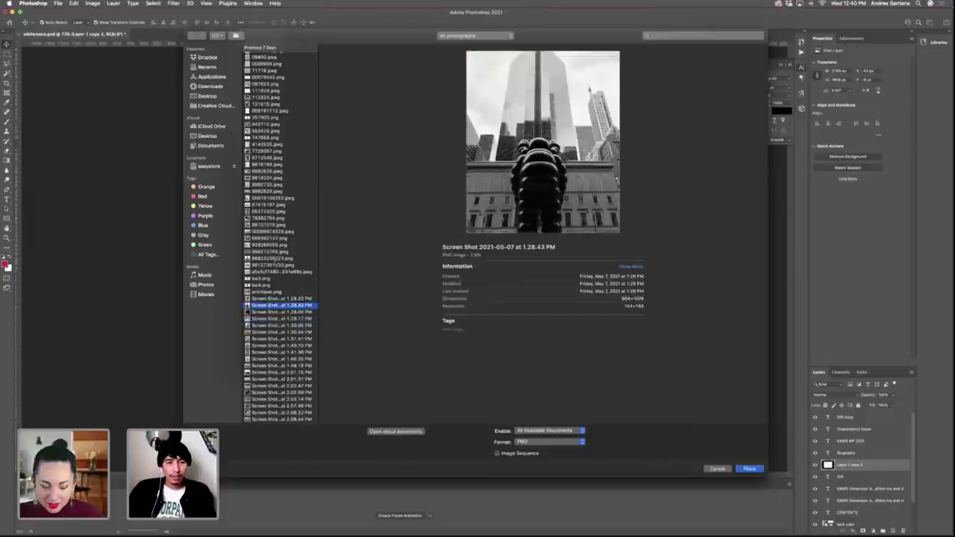
# Compare the long-numbered photo files and continue down the list to the black-and-white artwork bw4.png.
pyautogui.click(278, 259)
pyautogui.click(278, 251)
pyautogui.click(280, 245)
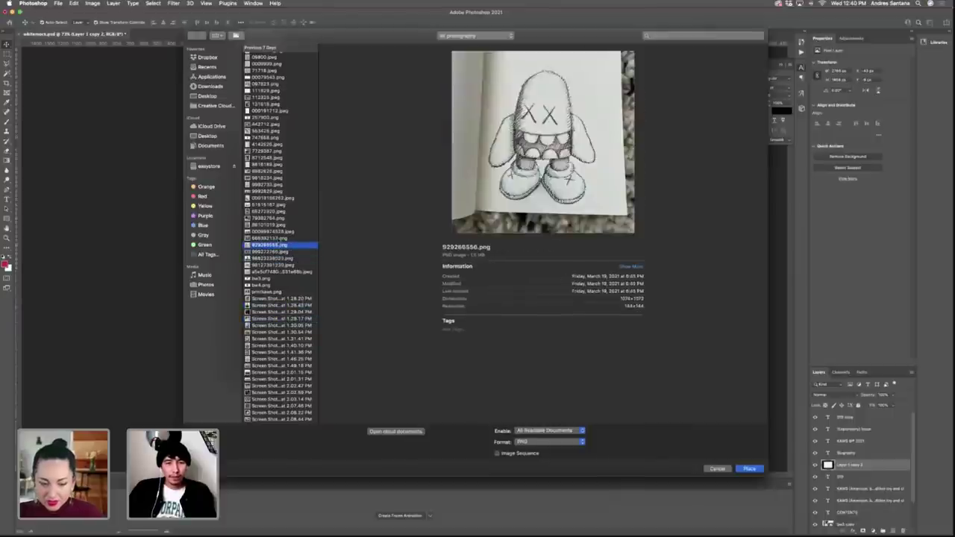
pyautogui.click(280, 238)
pyautogui.click(280, 225)
pyautogui.click(281, 232)
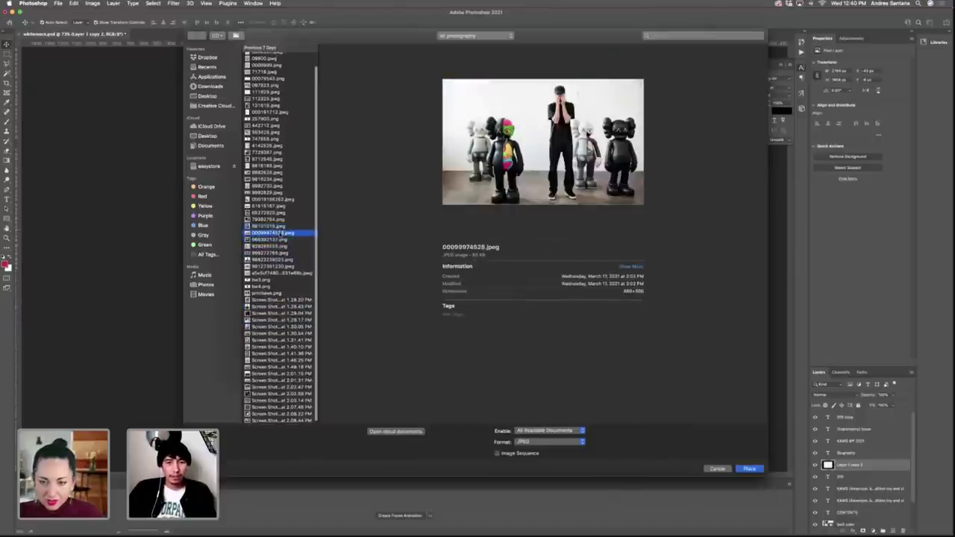
pyautogui.press('Down')
pyautogui.press('Down')
pyautogui.press('Down')
pyautogui.press('Down')
pyautogui.press('Down')
pyautogui.press('Down')
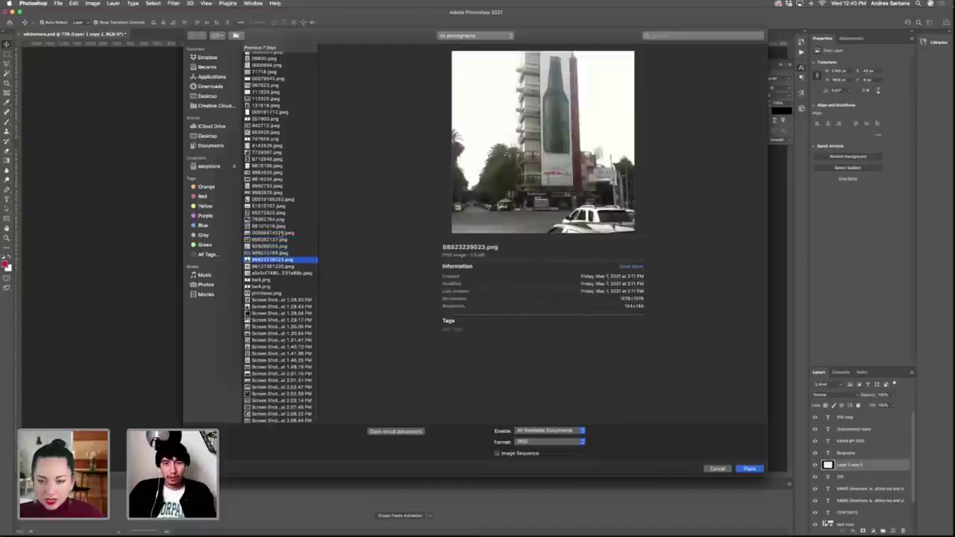
pyautogui.press('Down')
pyautogui.press('Down')
pyautogui.press('Down')
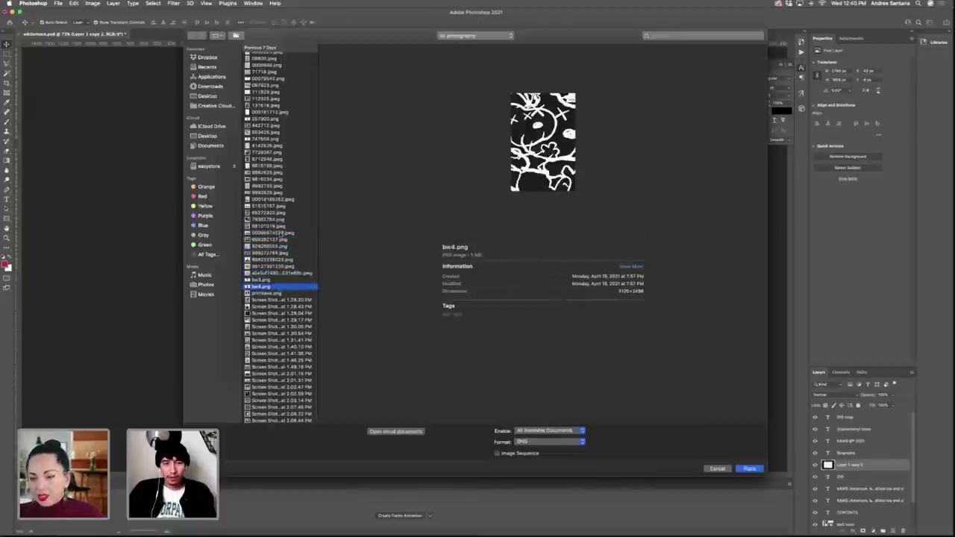
# Preview the photo files above bw4.png up to the companion sketch 9992733.jpeg, and leave without placing one.
pyautogui.press('Up')
pyautogui.press('Up')
pyautogui.press('Up')
pyautogui.press('Up')
pyautogui.press('Up')
pyautogui.press('Up')
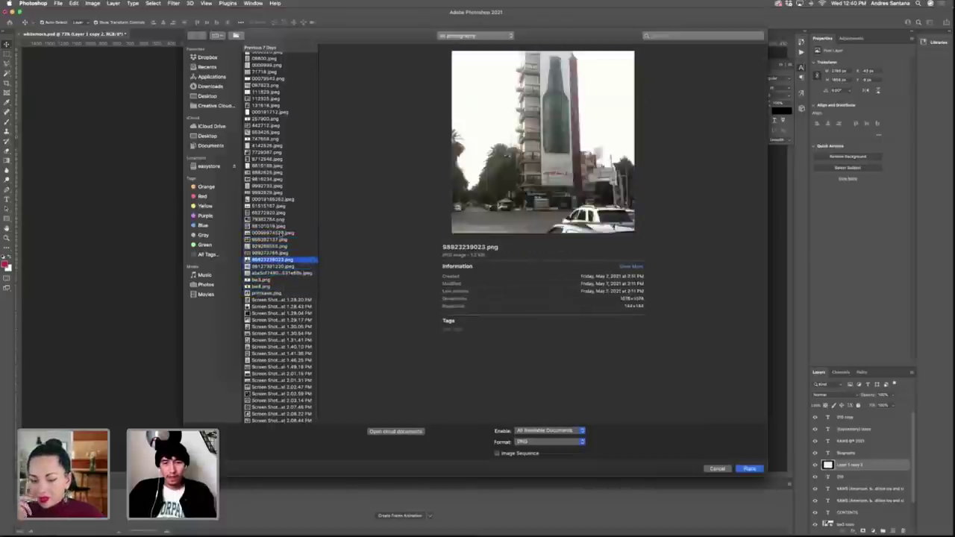
pyautogui.press('Up')
pyautogui.press('Up')
pyautogui.press('Up')
pyautogui.press('Up')
pyautogui.press('Up')
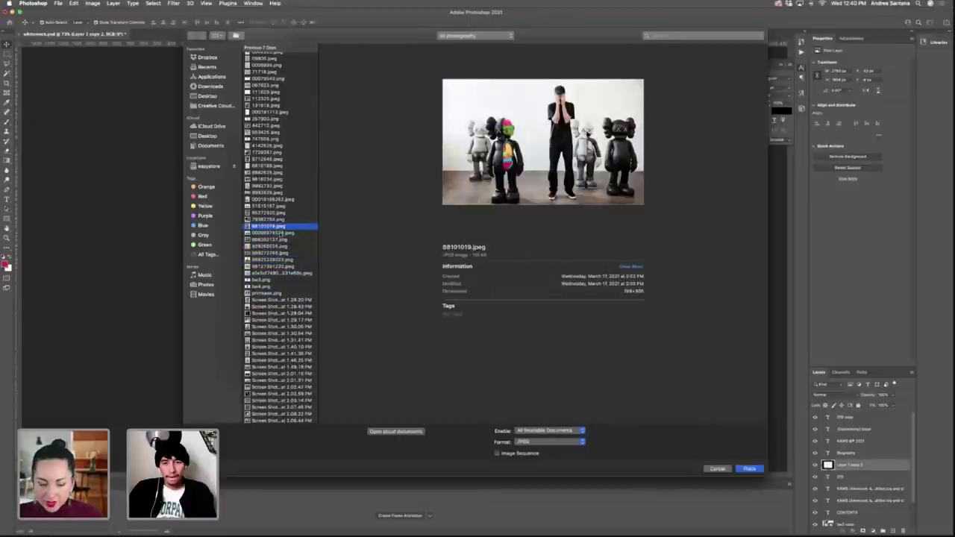
pyautogui.press('Up')
pyautogui.press('Up')
pyautogui.press('Up')
pyautogui.press('Up')
pyautogui.press('Up')
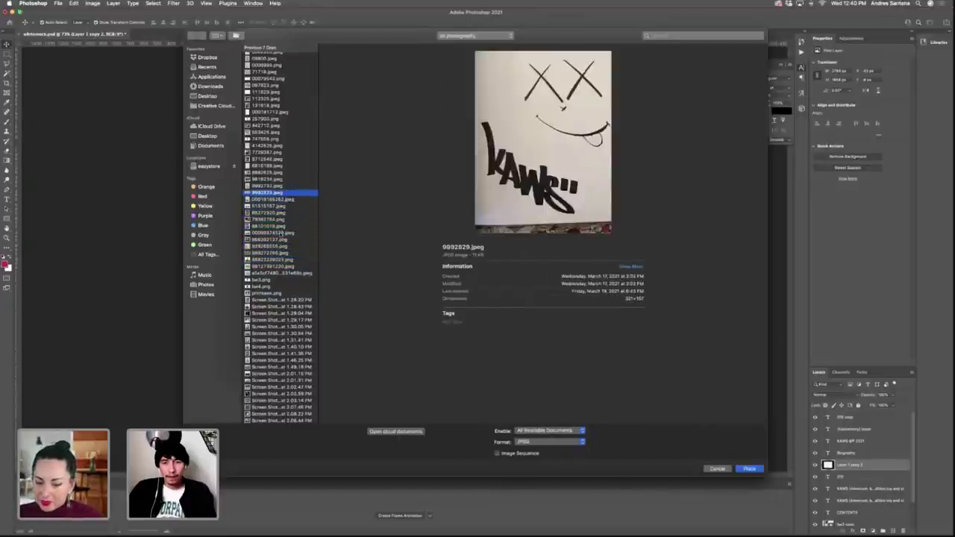
pyautogui.press('Up')
pyautogui.press('Down')
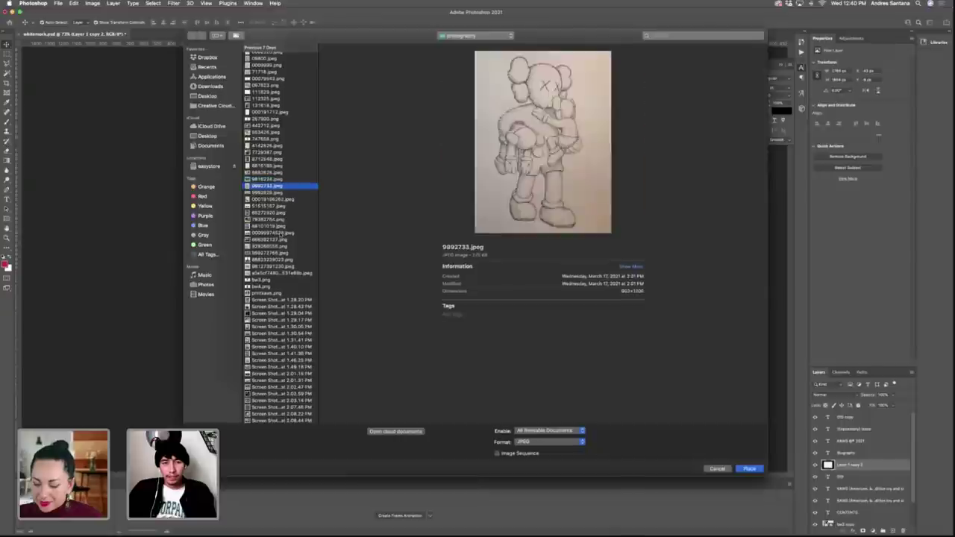
pyautogui.press('Down')
pyautogui.press('Down')
pyautogui.click(718, 468)
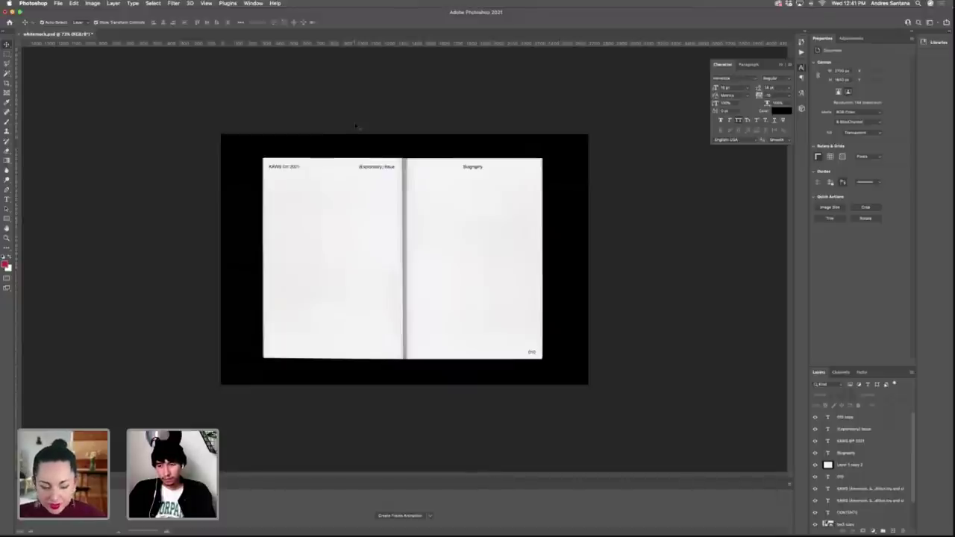
# Reopen the embedded image placement, preview 9992733.jpeg, 9816234.jpeg and the neighbouring street photos, and leave without placing any.
pyautogui.click(57, 4)
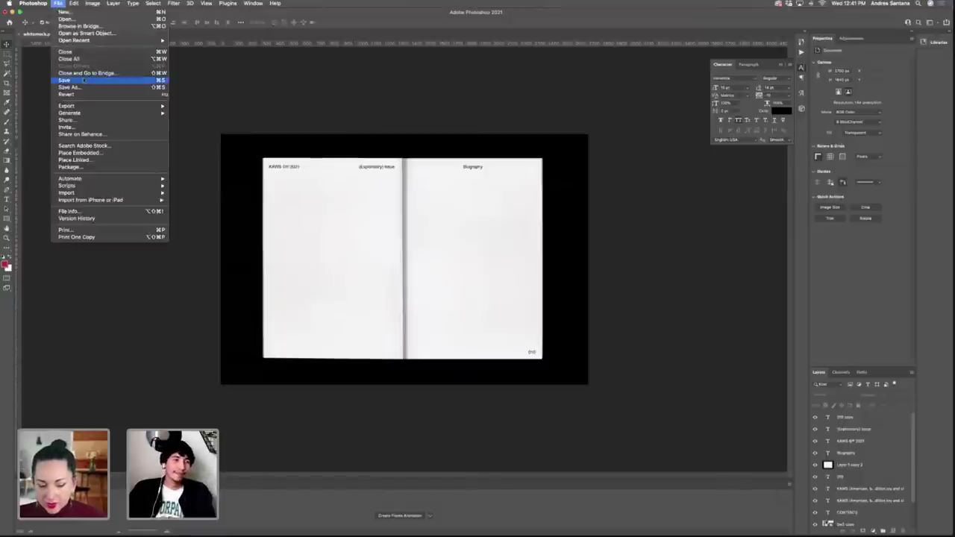
pyautogui.click(171, 142)
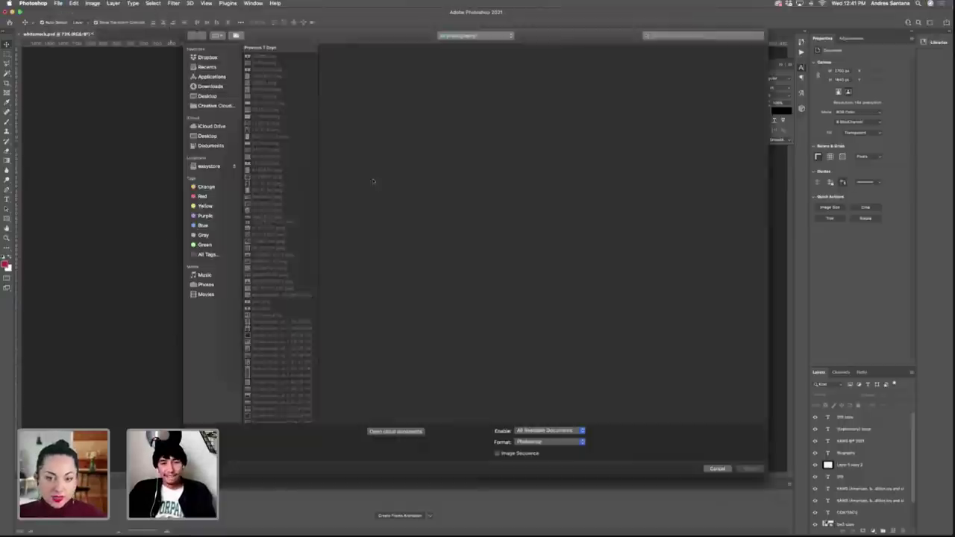
pyautogui.click(278, 211)
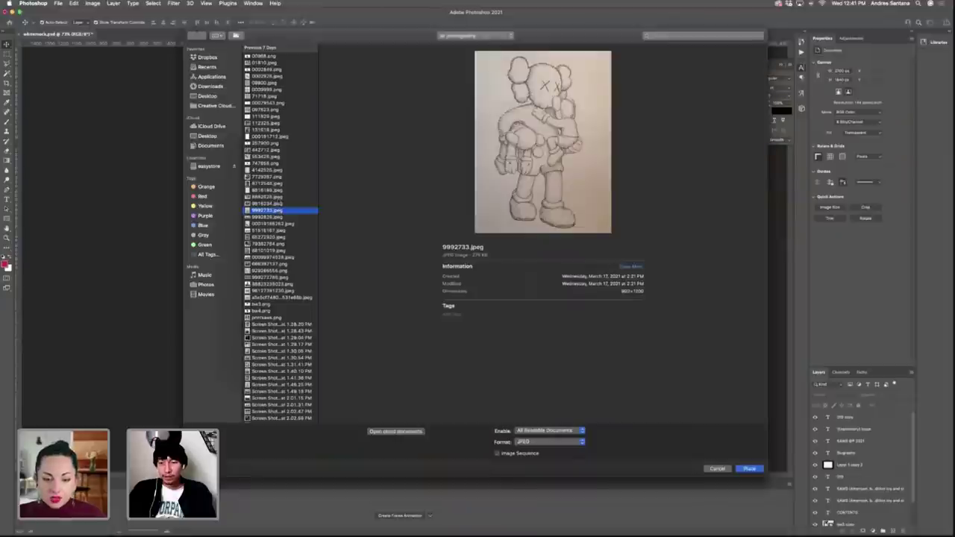
pyautogui.click(278, 198)
pyautogui.click(285, 205)
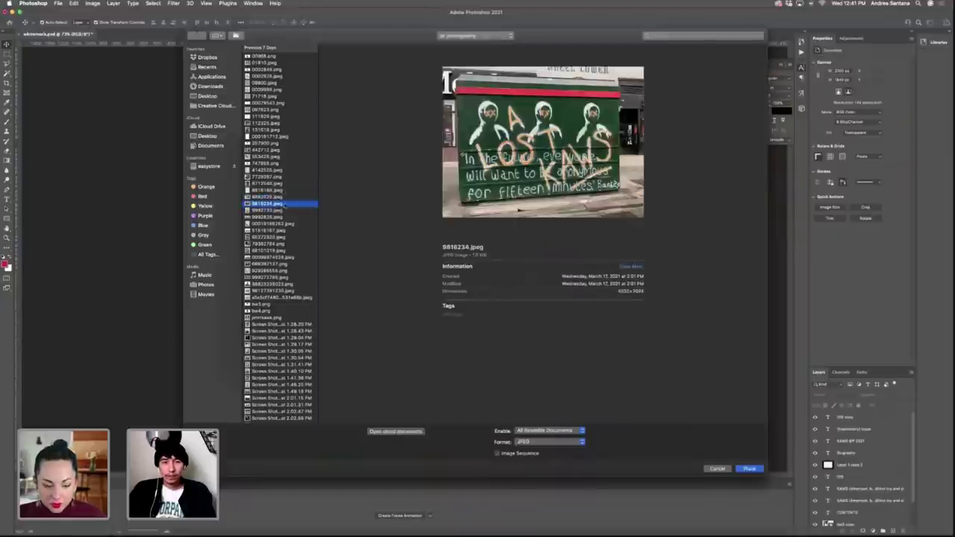
pyautogui.click(283, 178)
pyautogui.click(281, 183)
pyautogui.click(277, 179)
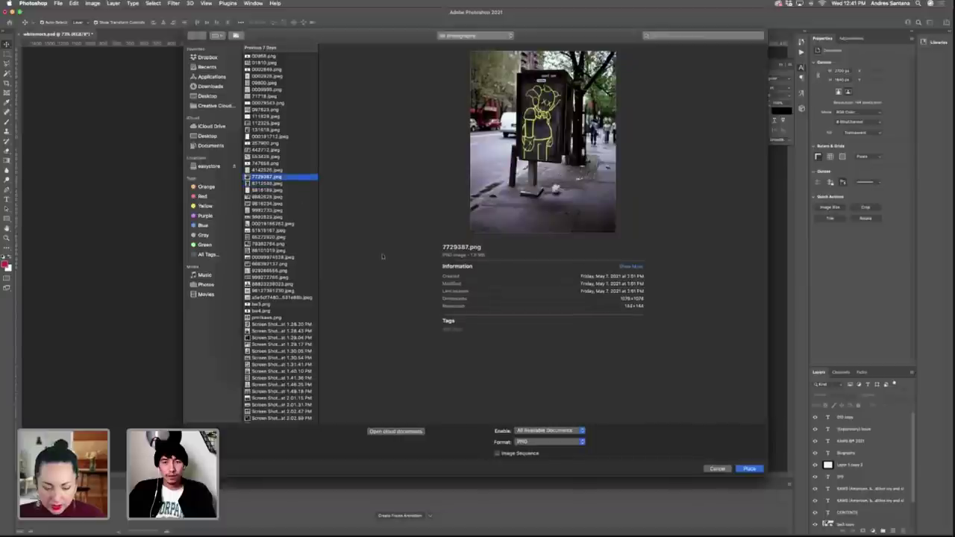
pyautogui.click(718, 469)
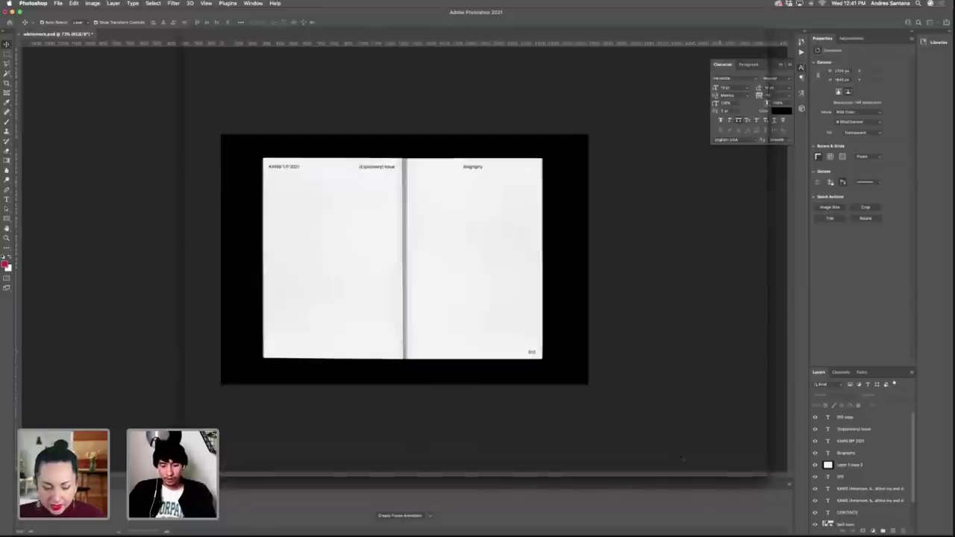
pyautogui.press('super+h')
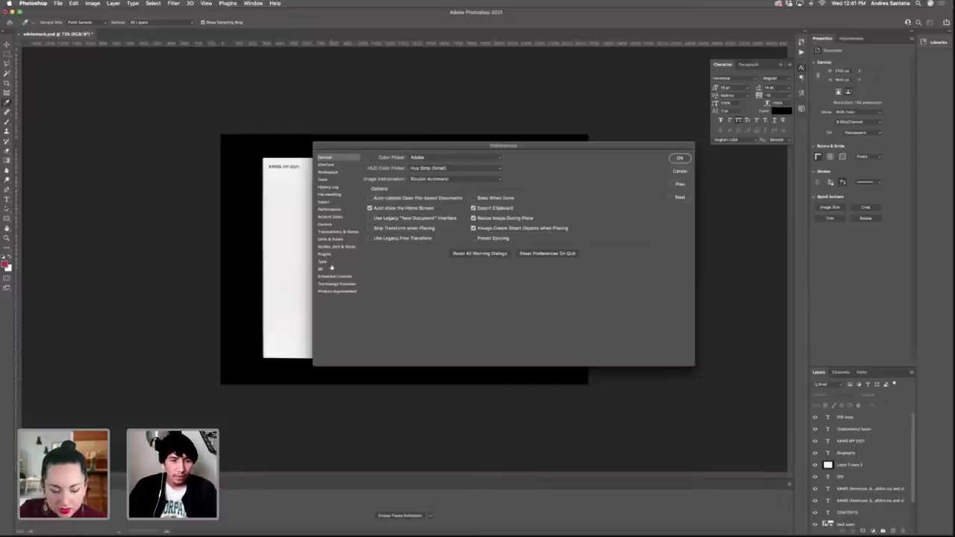
pyautogui.click(333, 233)
pyautogui.click(329, 224)
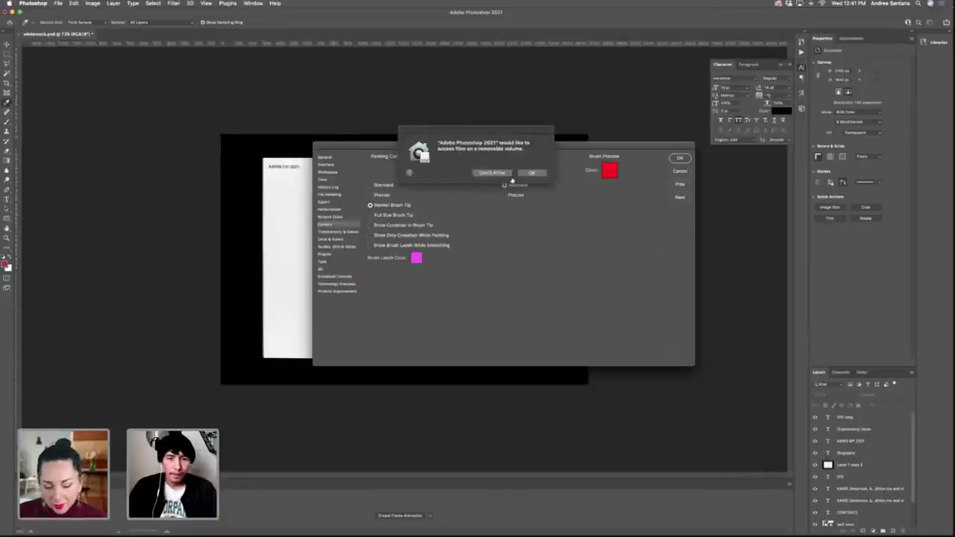
pyautogui.click(539, 174)
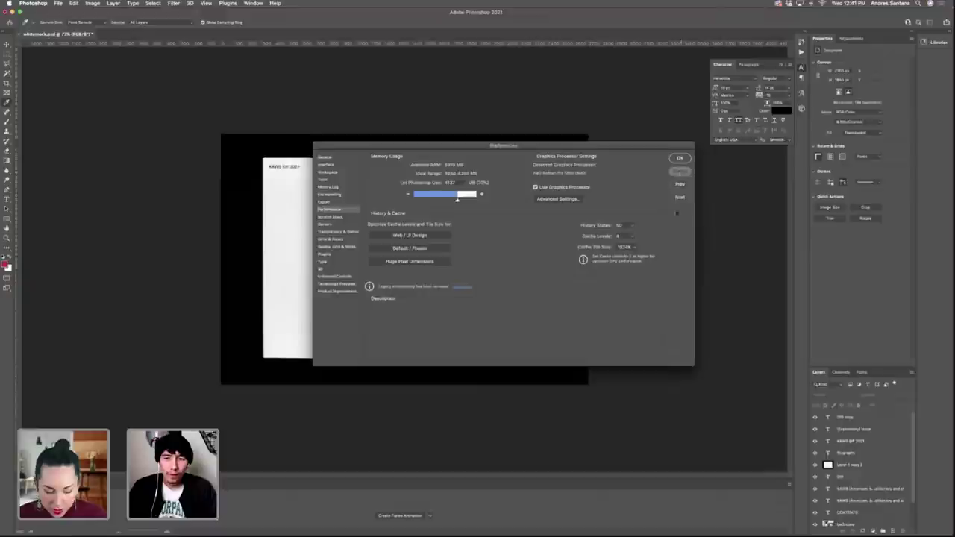
pyautogui.click(680, 172)
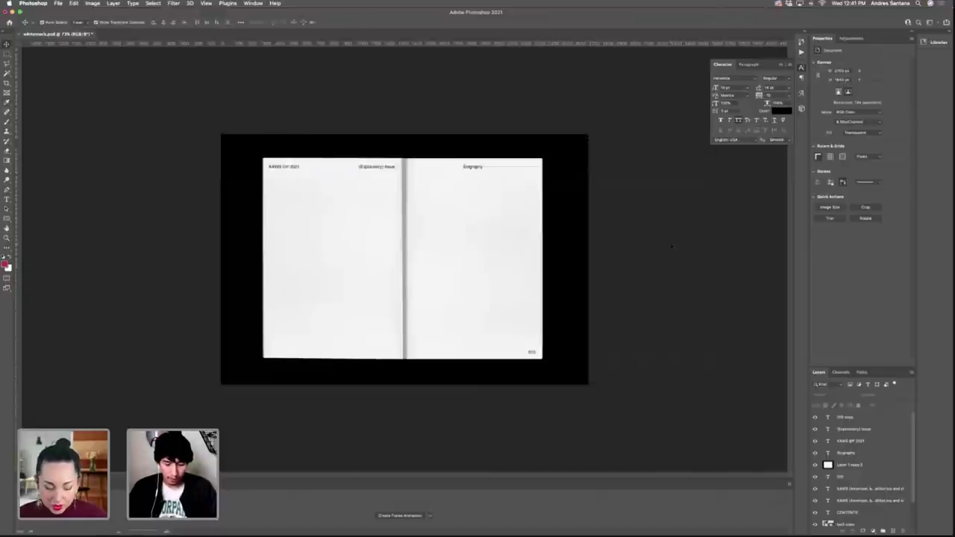
# Assign the keyboard shortcut Shift+Cmd+P to the File command Place Embedded and save the shortcut set.
pyautogui.press('super+alt+shift+k')
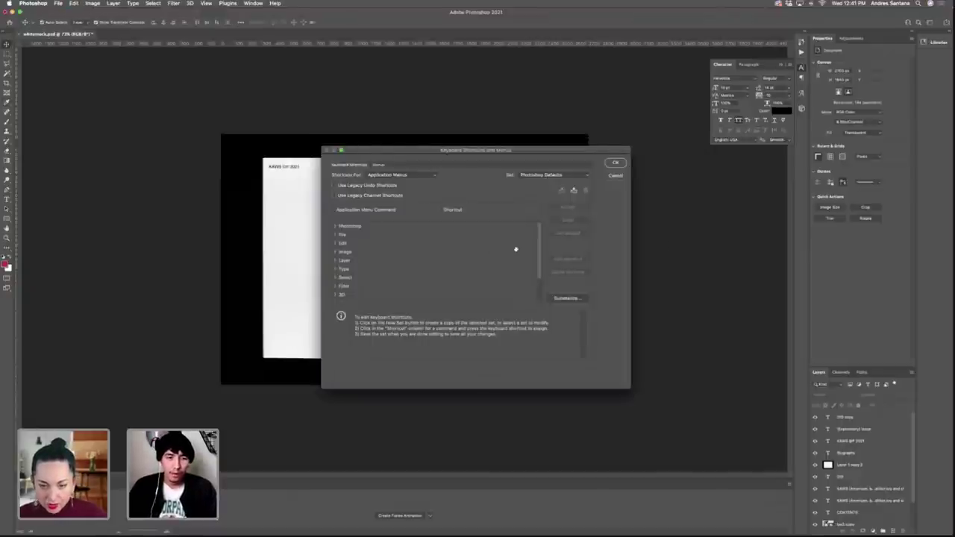
pyautogui.click(338, 235)
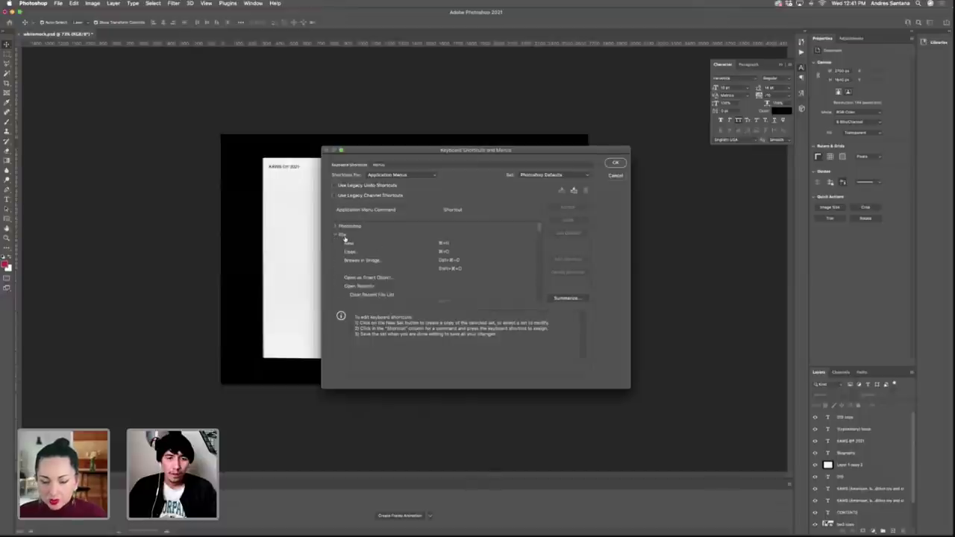
pyautogui.scroll(-5, 430, 263)
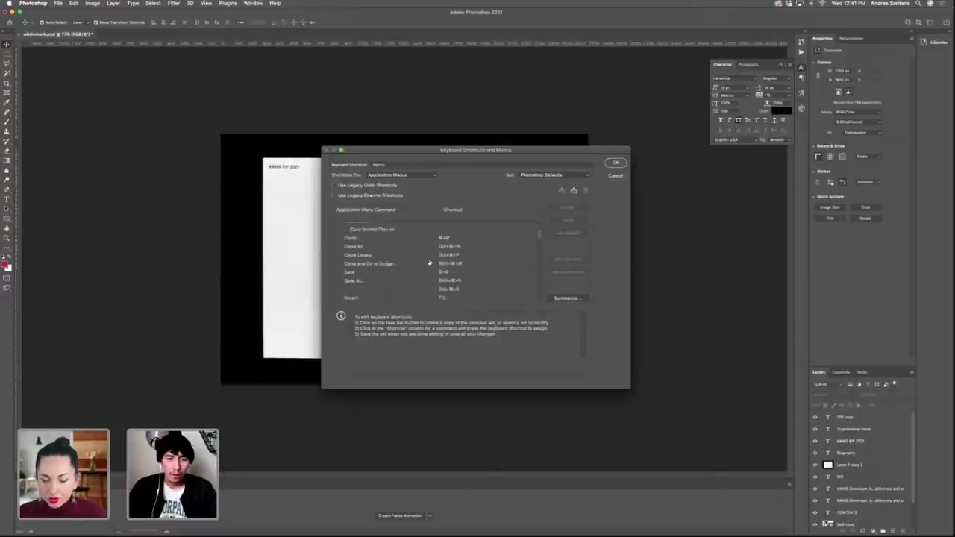
pyautogui.scroll(-8, 430, 262)
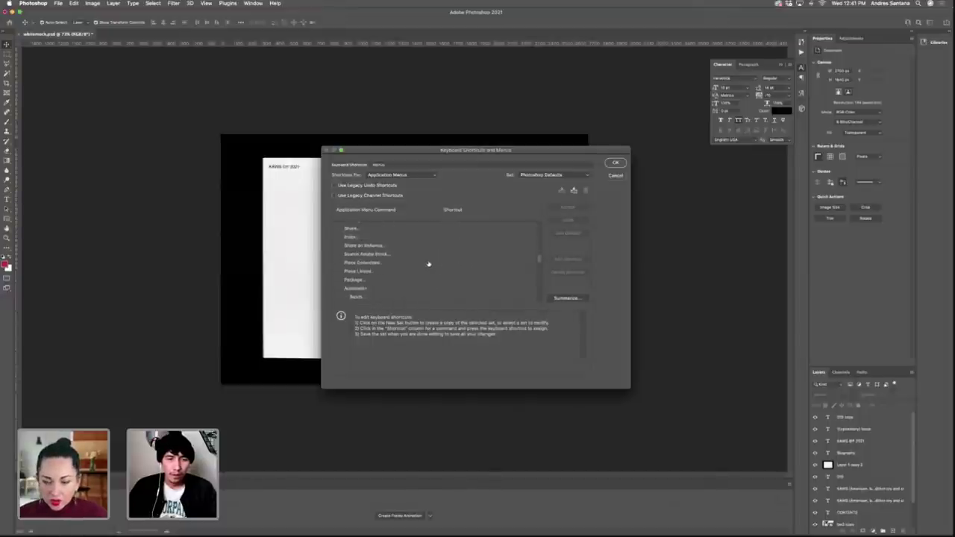
pyautogui.click(368, 264)
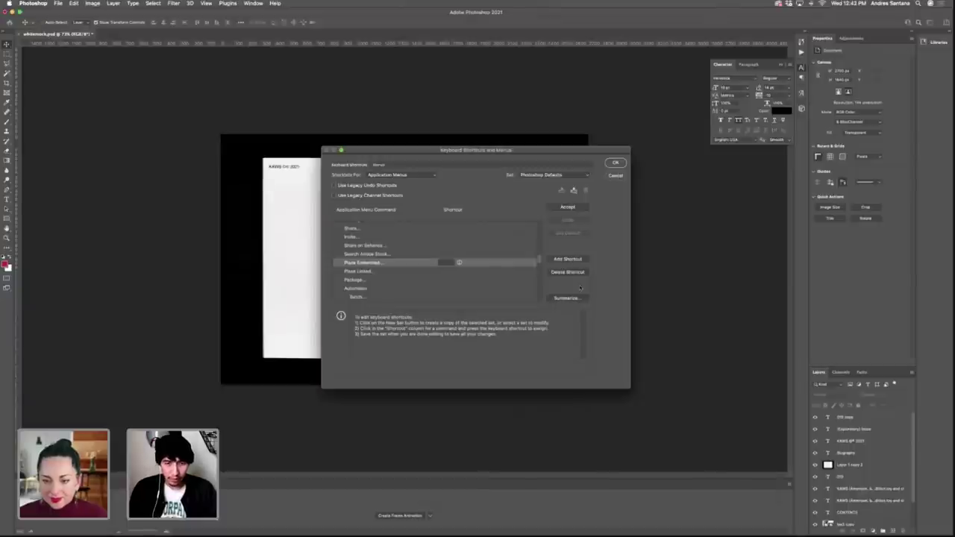
pyautogui.press('shift+super+r')
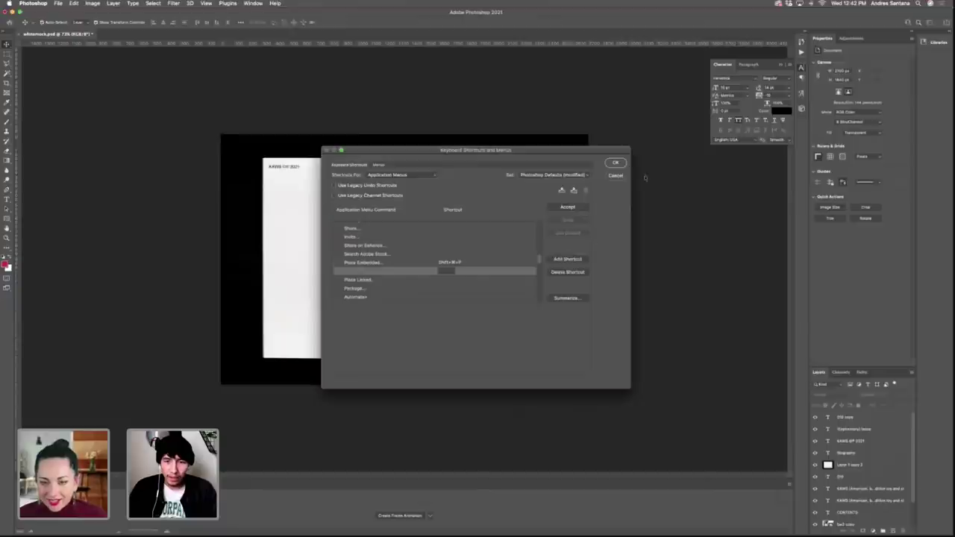
pyautogui.click(615, 164)
pyautogui.click(616, 163)
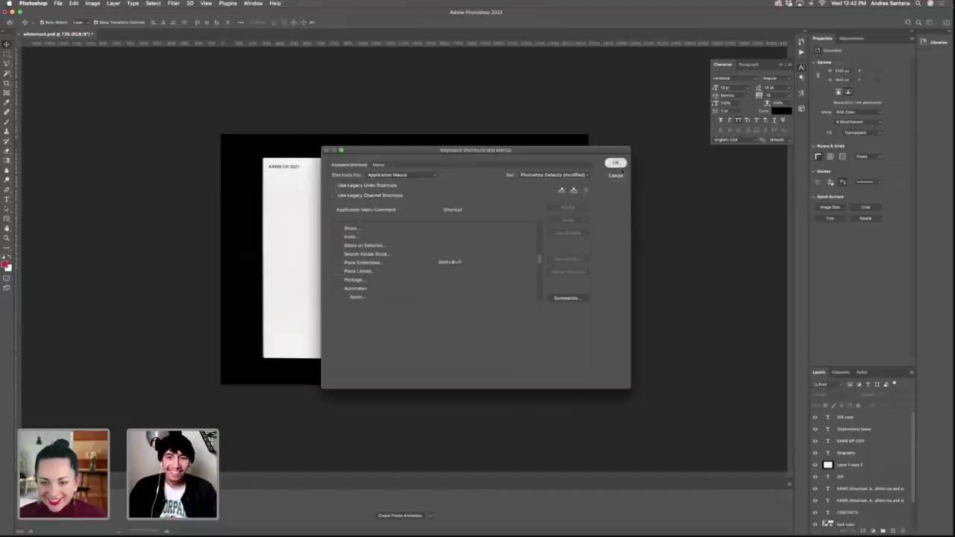
# Place the subway platform photo 7729387.png as an embedded image, enlarged to cover the spread's left page and overlap the gutter.
pyautogui.press('shift+super+r')
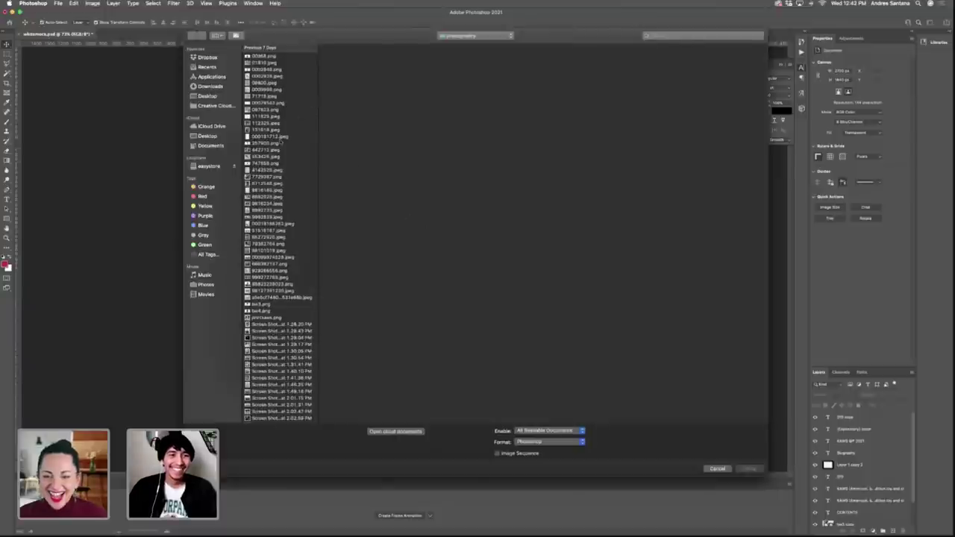
pyautogui.click(273, 176)
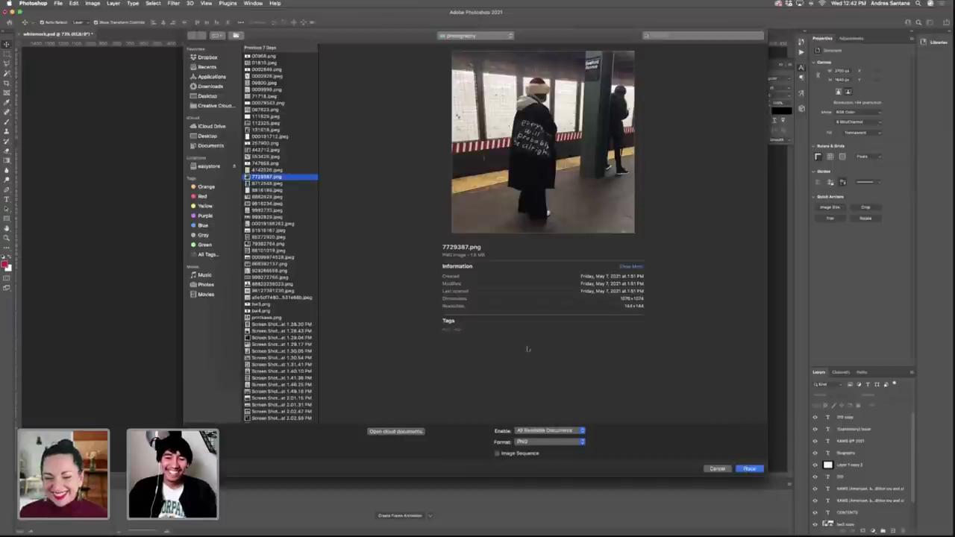
pyautogui.click(750, 469)
pyautogui.moveTo(407, 229); pyautogui.dragTo(333, 192)
pyautogui.moveTo(331, 296); pyautogui.dragTo(335, 360)
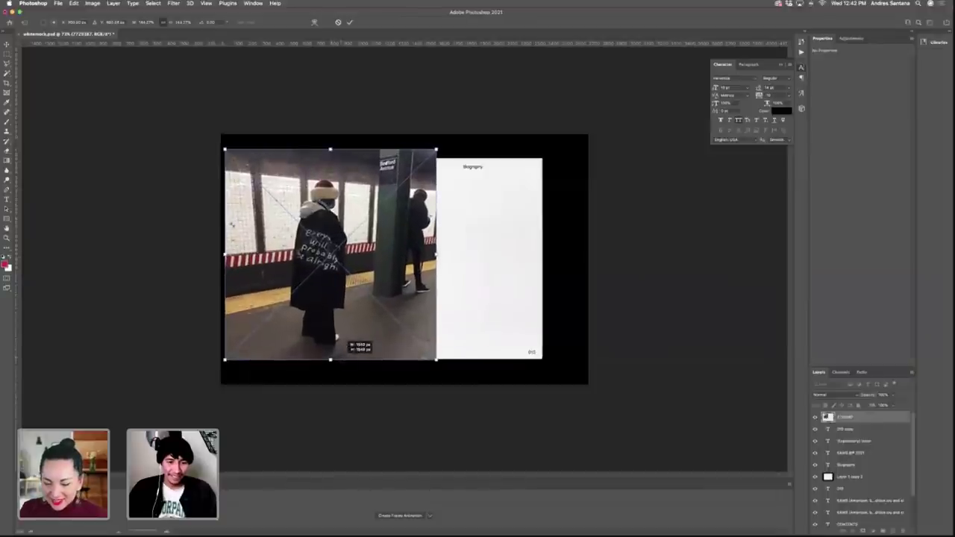
pyautogui.press('Return')
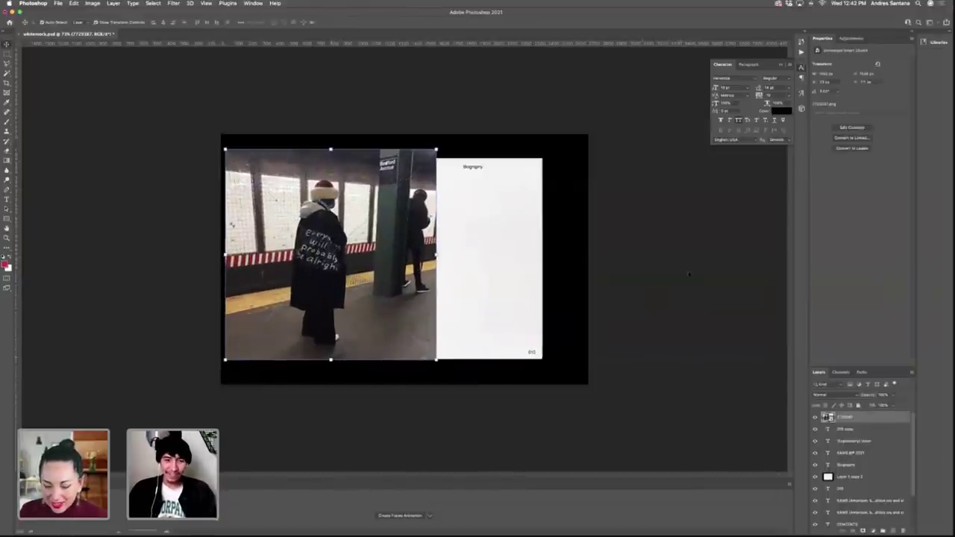
# Shift the subway photo slightly downward so it extends past the left page's bottom edge.
pyautogui.click(689, 274)
pyautogui.click(354, 241)
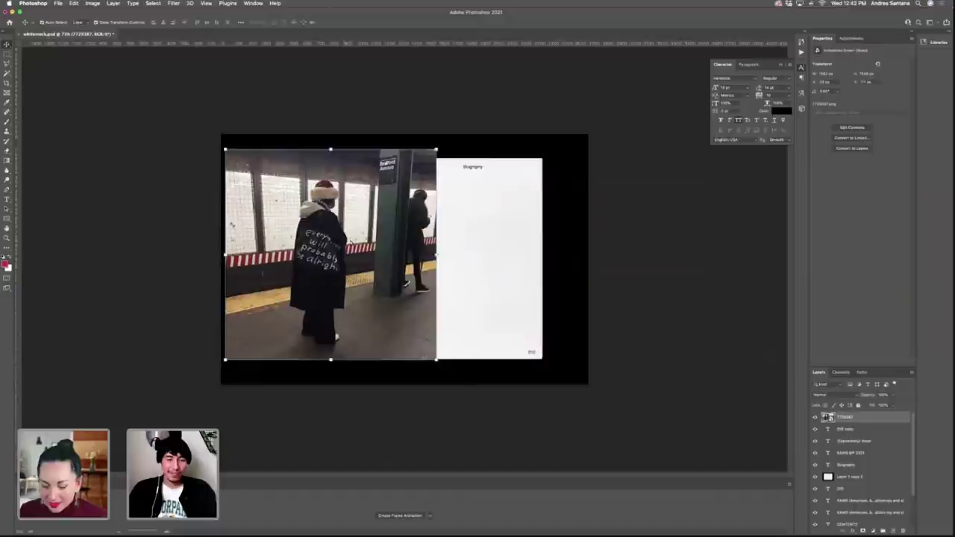
pyautogui.moveTo(351, 241); pyautogui.dragTo(352, 246)
pyautogui.click(627, 265)
pyautogui.click(436, 266)
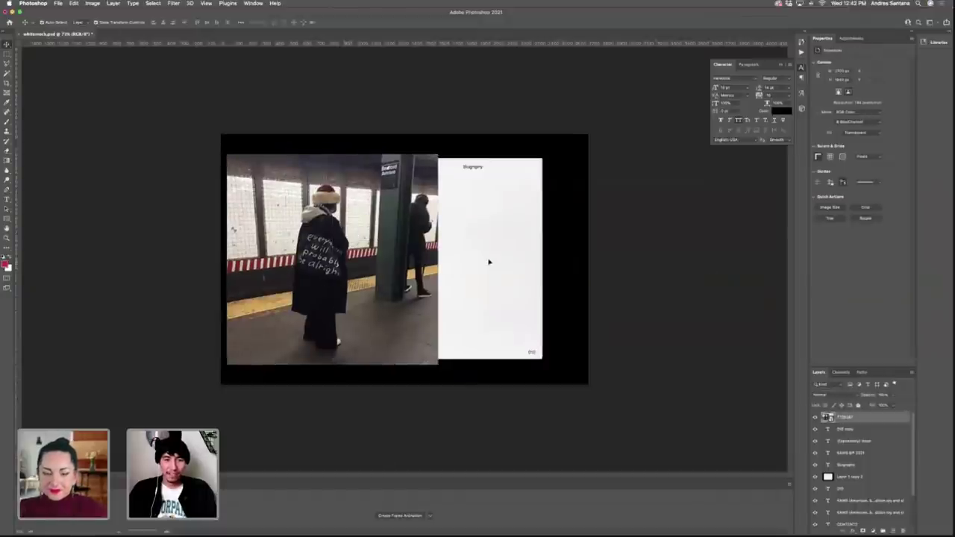
# Set the subway photo layer to Multiply and split the underlying layer's highlight slider in Blend If so the page texture shows through.
pyautogui.rightClick(861, 418)
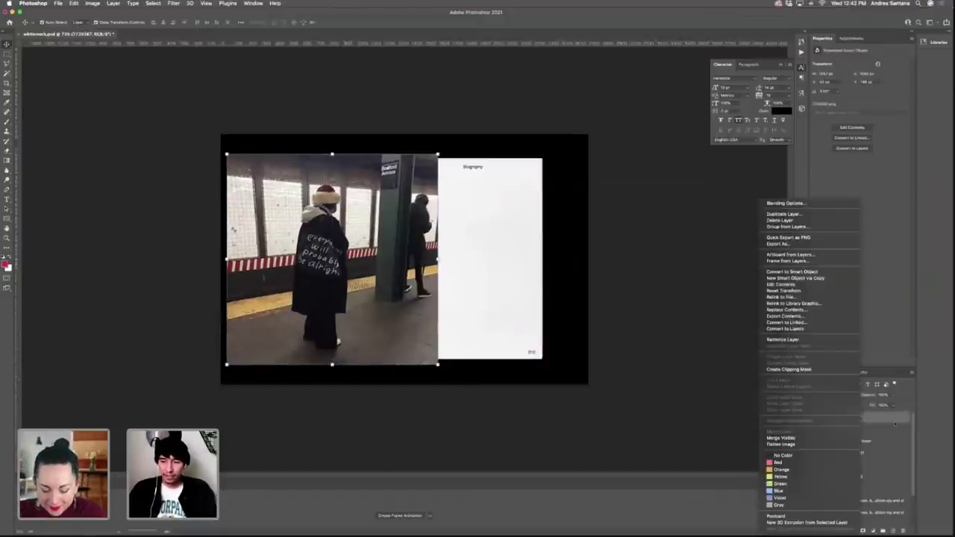
pyautogui.click(864, 418)
pyautogui.rightClick(864, 418)
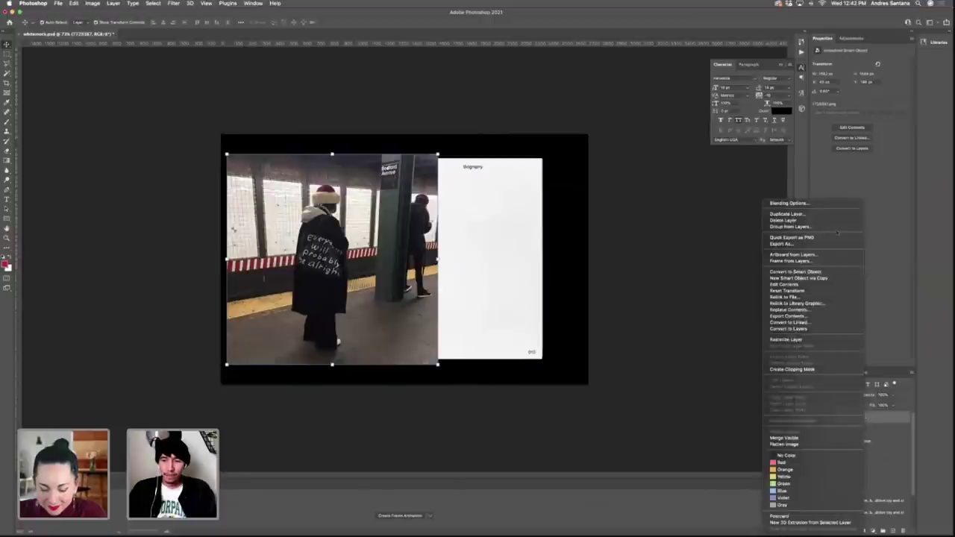
pyautogui.click(792, 203)
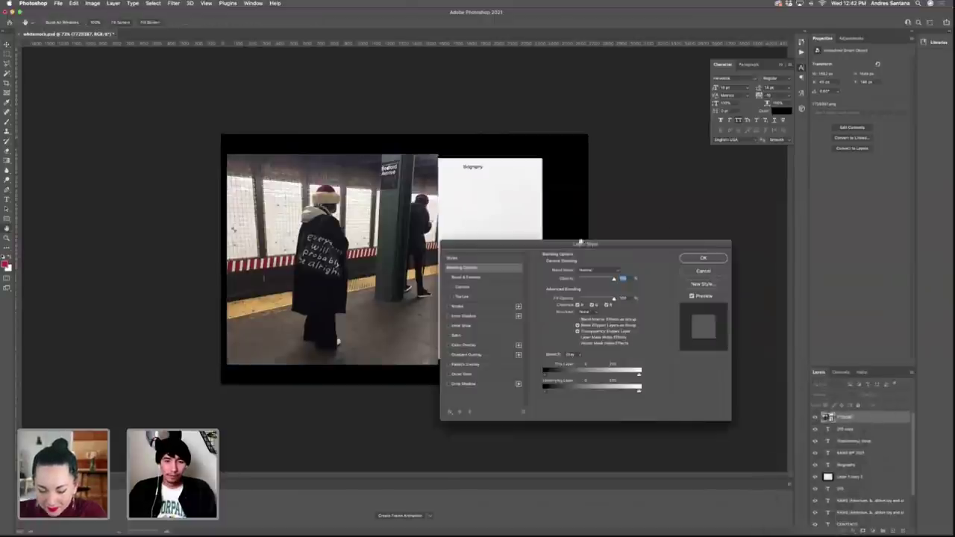
pyautogui.click(597, 269)
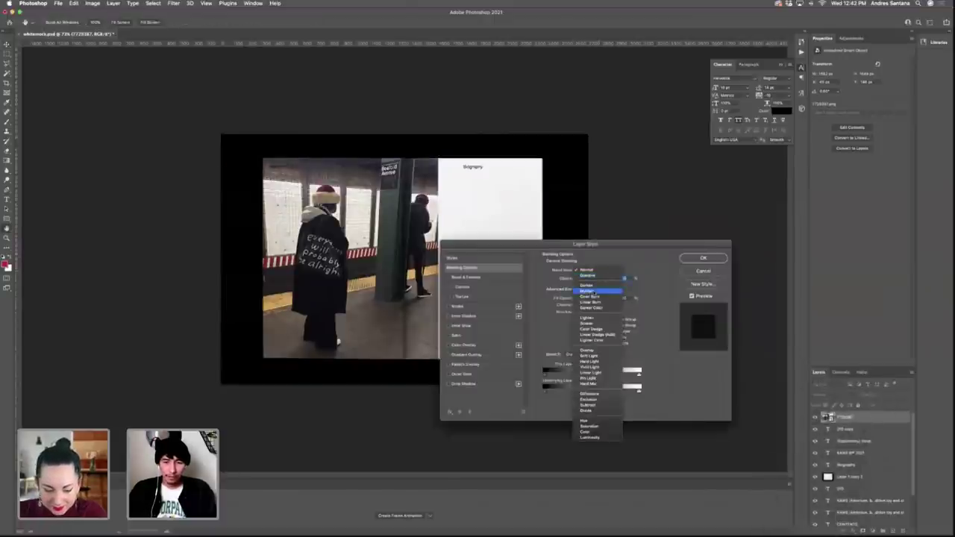
pyautogui.click(589, 291)
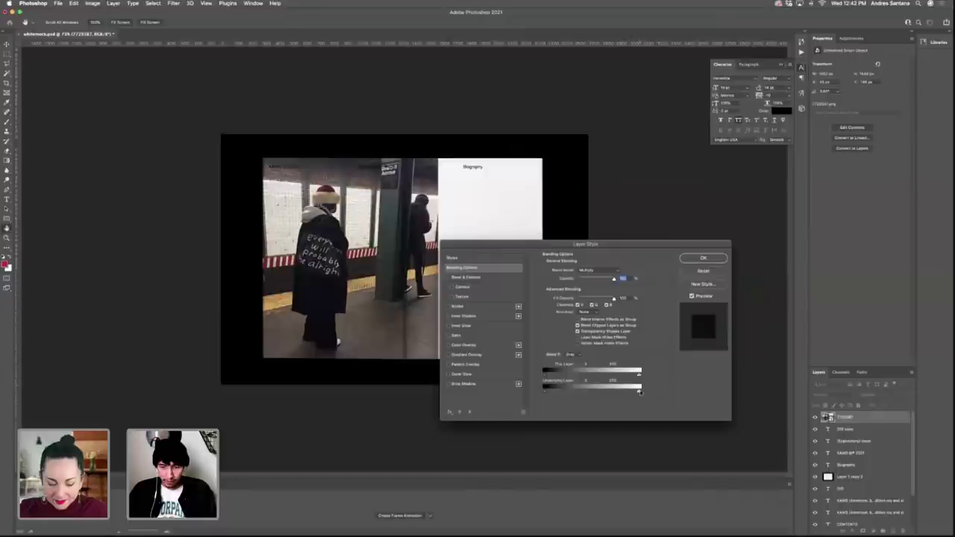
pyautogui.moveTo(639, 392)
pyautogui.mouseDown()
pyautogui.moveTo(610, 389)
pyautogui.moveTo(630, 390)
pyautogui.mouseUp()
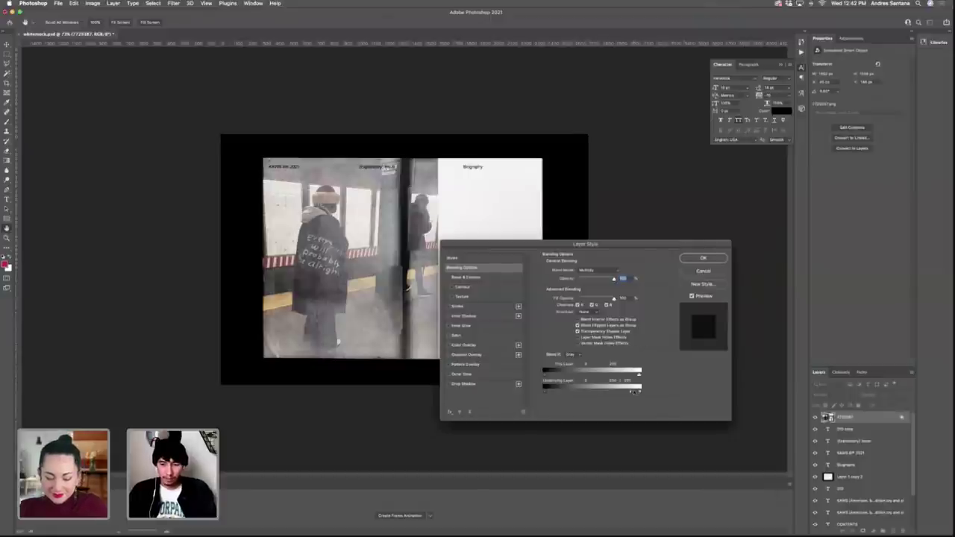
pyautogui.moveTo(631, 392)
pyautogui.mouseDown()
pyautogui.moveTo(640, 393)
pyautogui.moveTo(629, 393)
pyautogui.mouseUp()
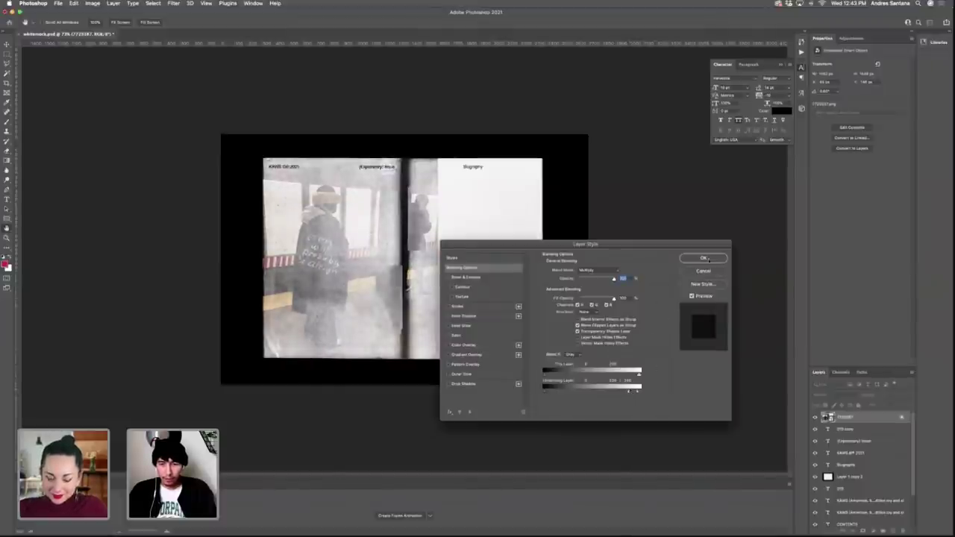
pyautogui.click(703, 258)
# Move the subway photo so its right edge meets the gutter, and add a duplicate of its layer without the layer style.
pyautogui.moveTo(407, 282); pyautogui.dragTo(371, 282)
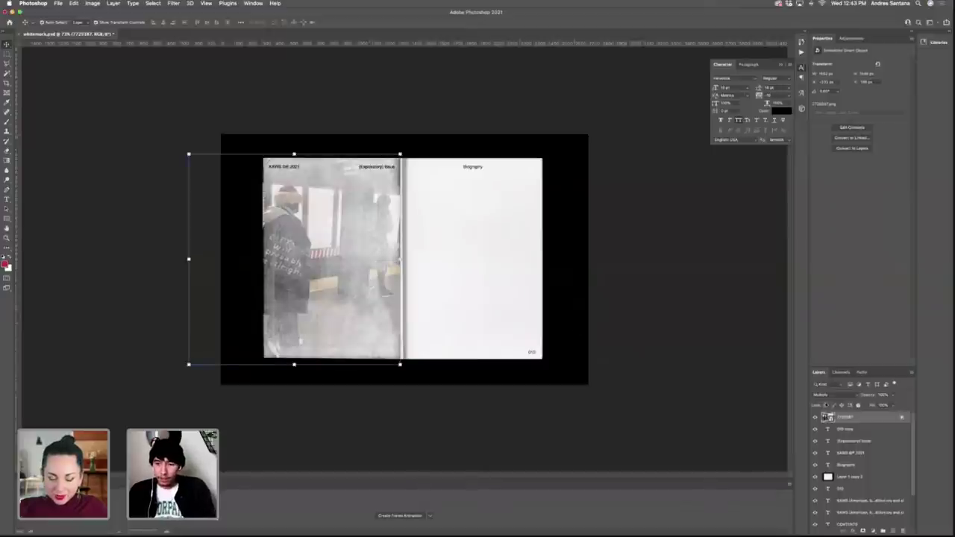
pyautogui.press('super+j')
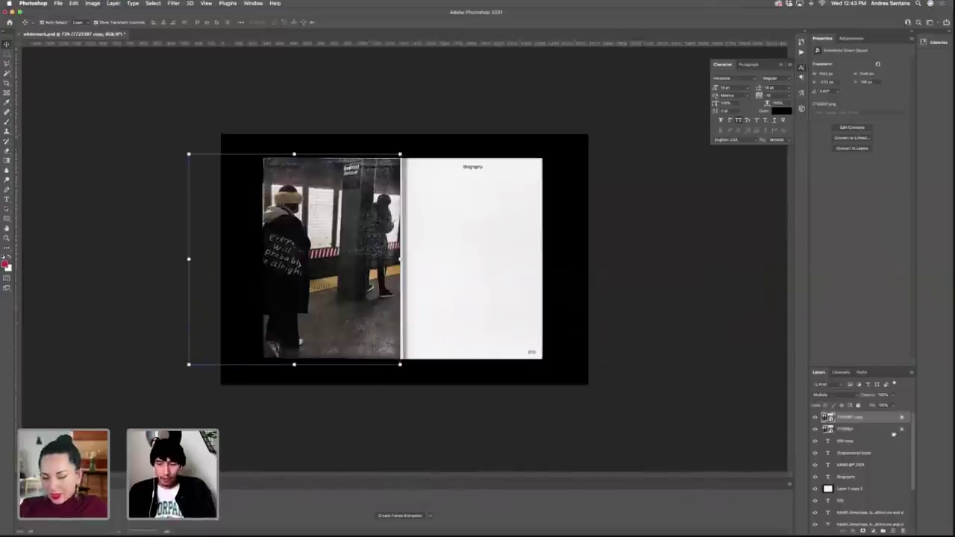
pyautogui.rightClick(876, 419)
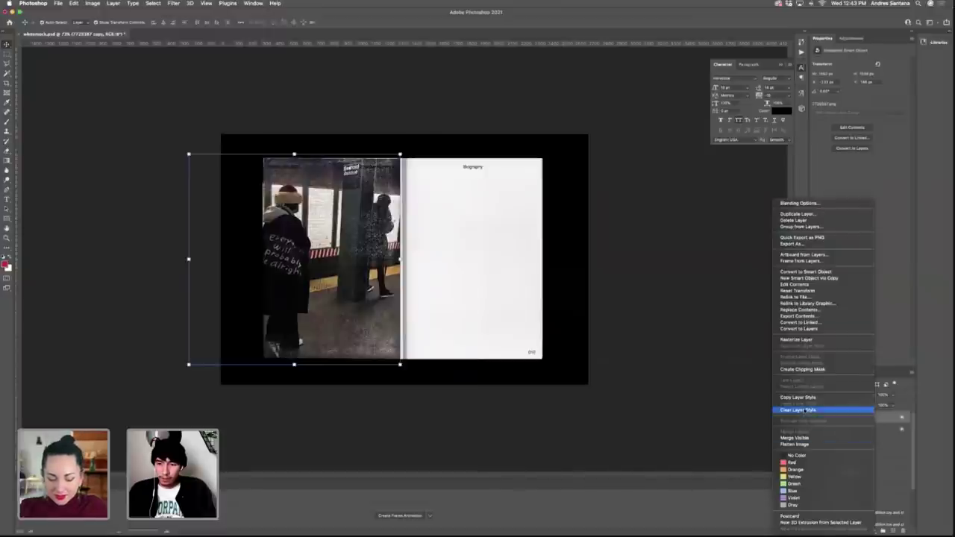
pyautogui.click(810, 410)
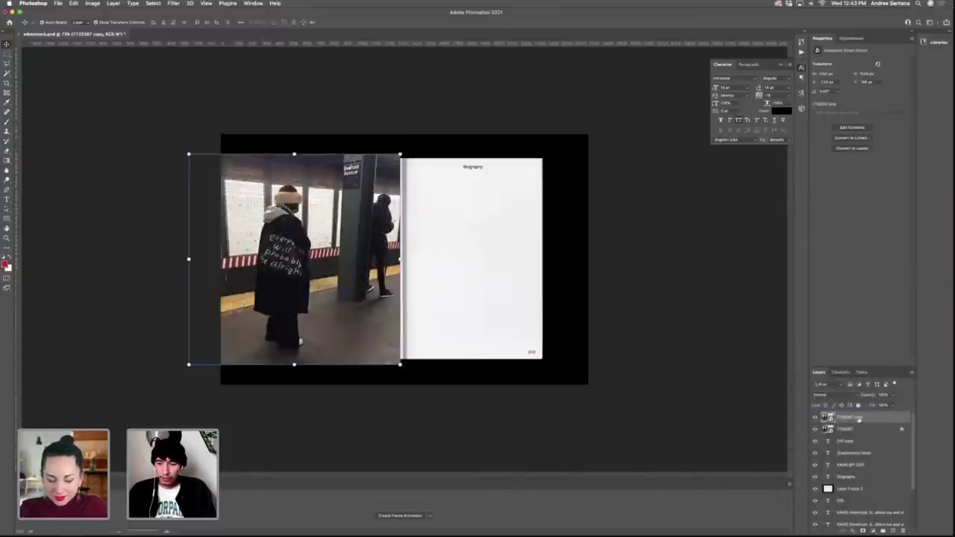
# Set the unstyled subway photo copy to Multiply and reduce its opacity.
pyautogui.click(851, 429)
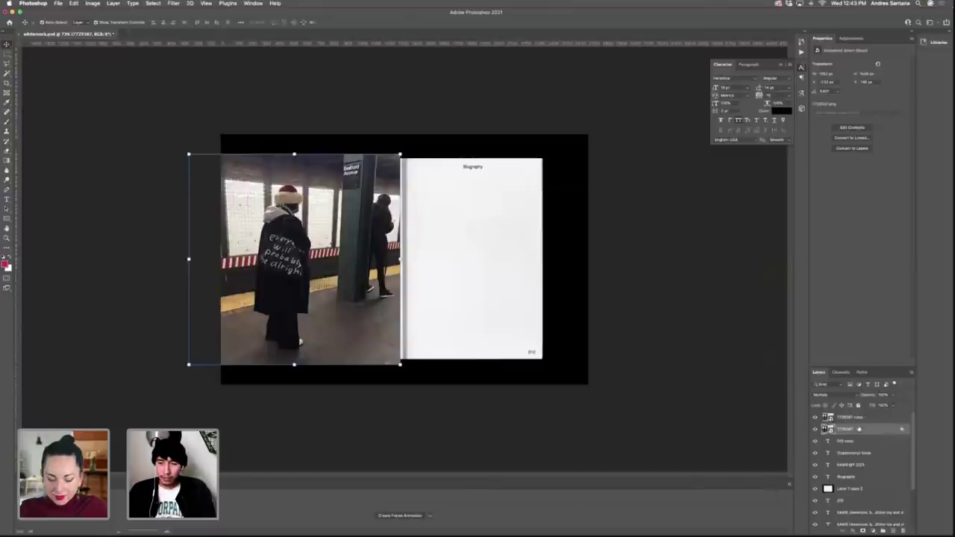
pyautogui.click(861, 420)
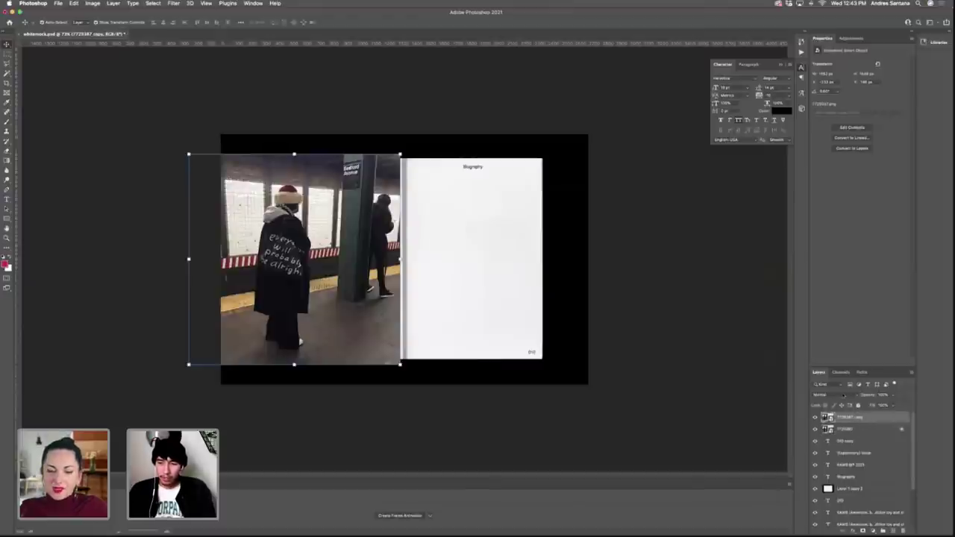
pyautogui.click(842, 395)
pyautogui.click(893, 396)
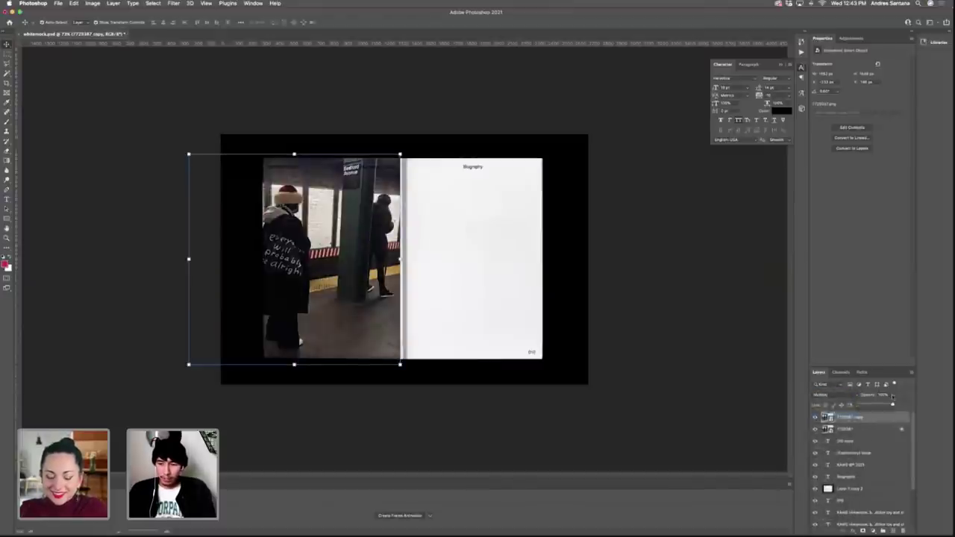
pyautogui.moveTo(893, 404); pyautogui.dragTo(884, 406)
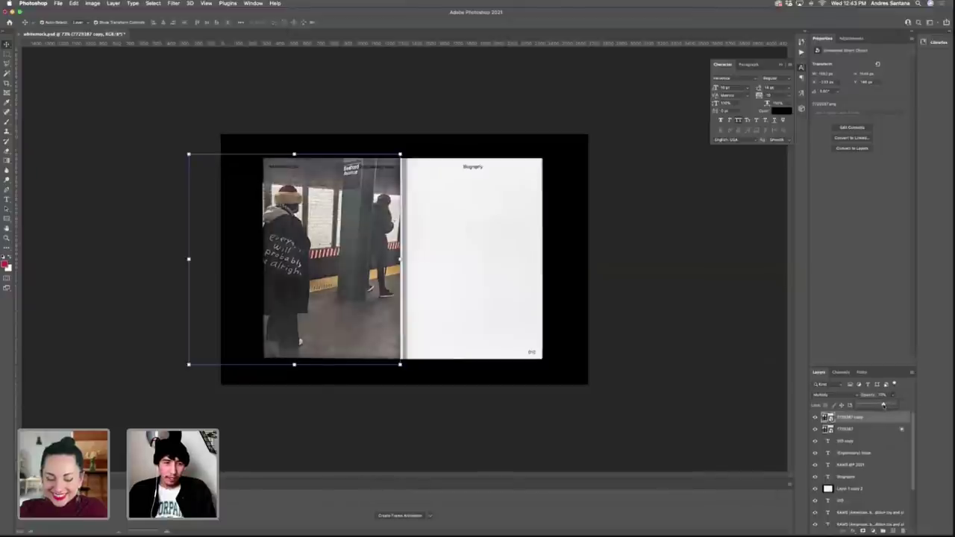
pyautogui.click(722, 362)
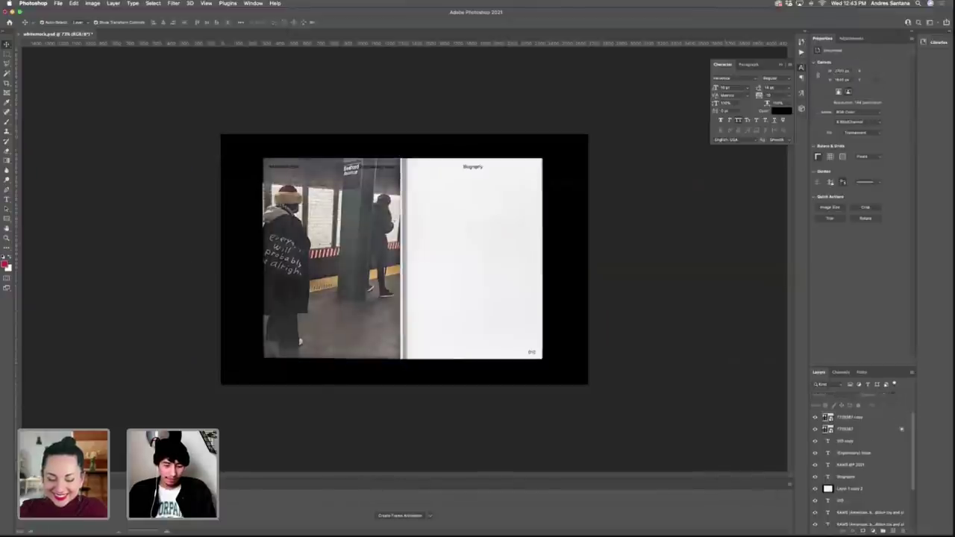
# Lower the subway photo copy's opacity further so the header text reads more clearly through the image.
pyautogui.press('z')
pyautogui.moveTo(393, 327)
pyautogui.mouseDown()
pyautogui.moveTo(445, 326)
pyautogui.moveTo(400, 326)
pyautogui.mouseUp()
pyautogui.press('v')
pyautogui.click(873, 431)
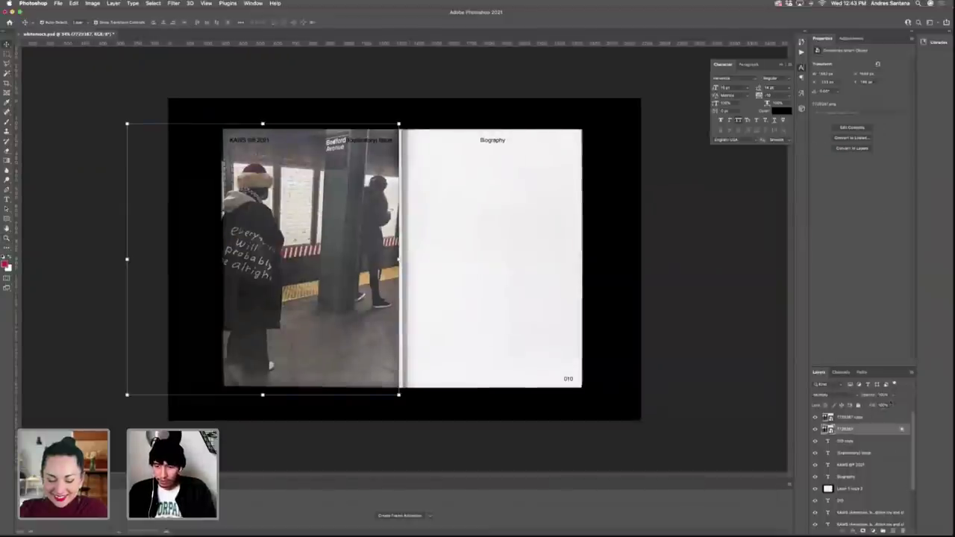
pyautogui.click(873, 418)
pyautogui.click(891, 405)
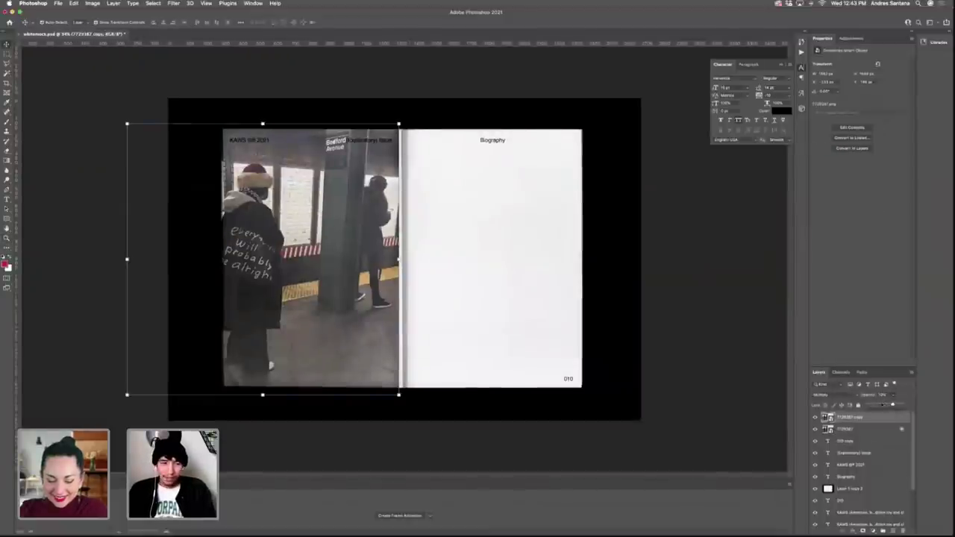
pyautogui.moveTo(893, 406)
pyautogui.mouseDown()
pyautogui.moveTo(881, 405)
pyautogui.moveTo(891, 405)
pyautogui.mouseUp()
pyautogui.click(729, 386)
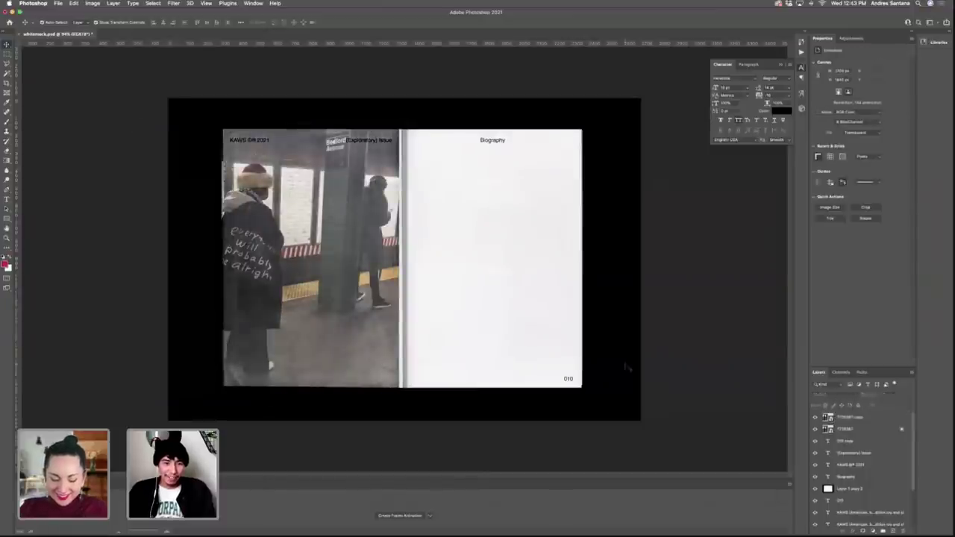
# Move both subway photo layers together onto the spread's right page, with their left edges at the gutter.
pyautogui.click(326, 338)
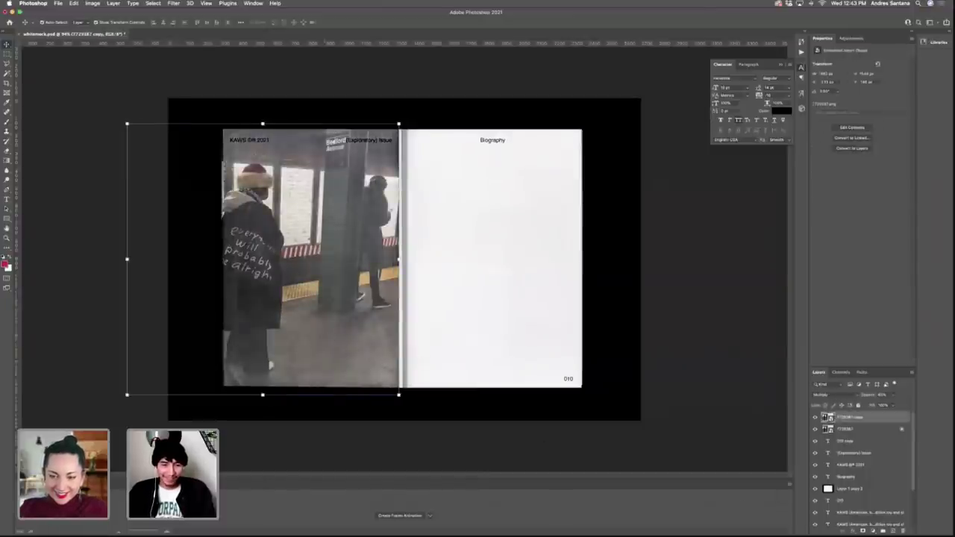
pyautogui.keyDown('shift'); pyautogui.click(869, 432); pyautogui.keyUp('shift')
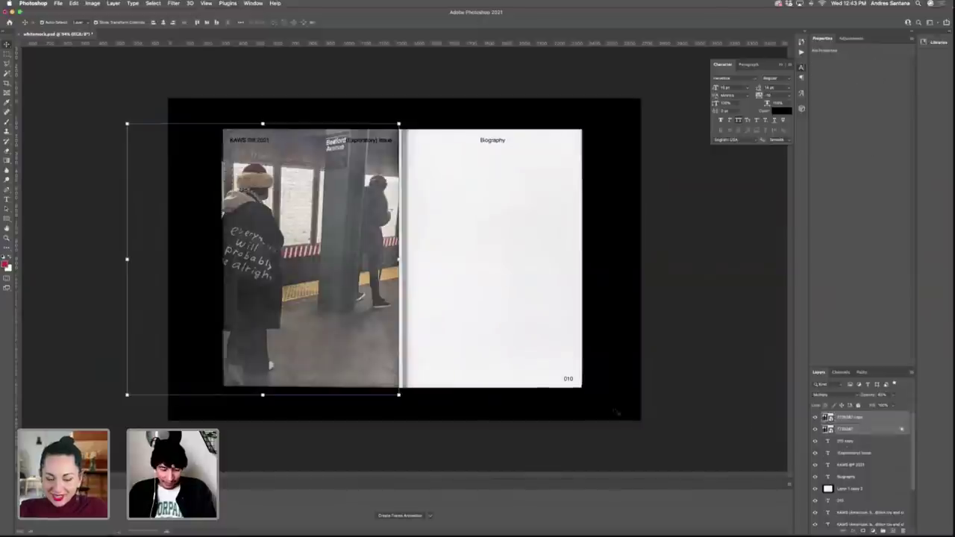
pyautogui.moveTo(368, 363); pyautogui.dragTo(373, 364)
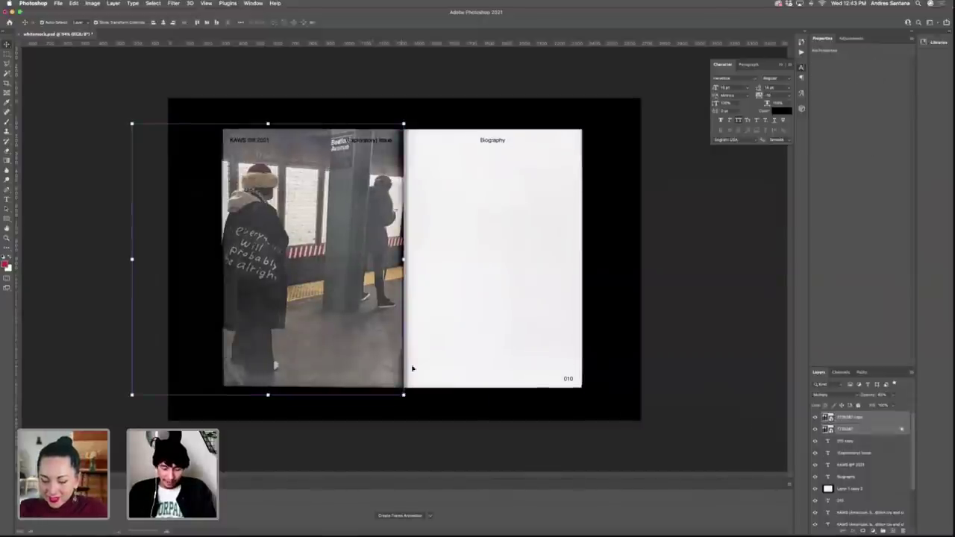
pyautogui.click(608, 346)
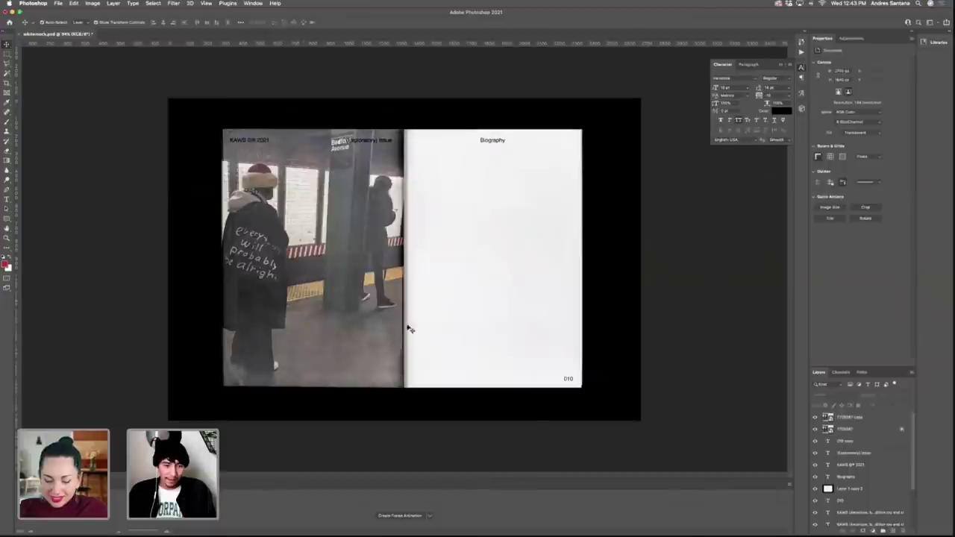
pyautogui.click(842, 420)
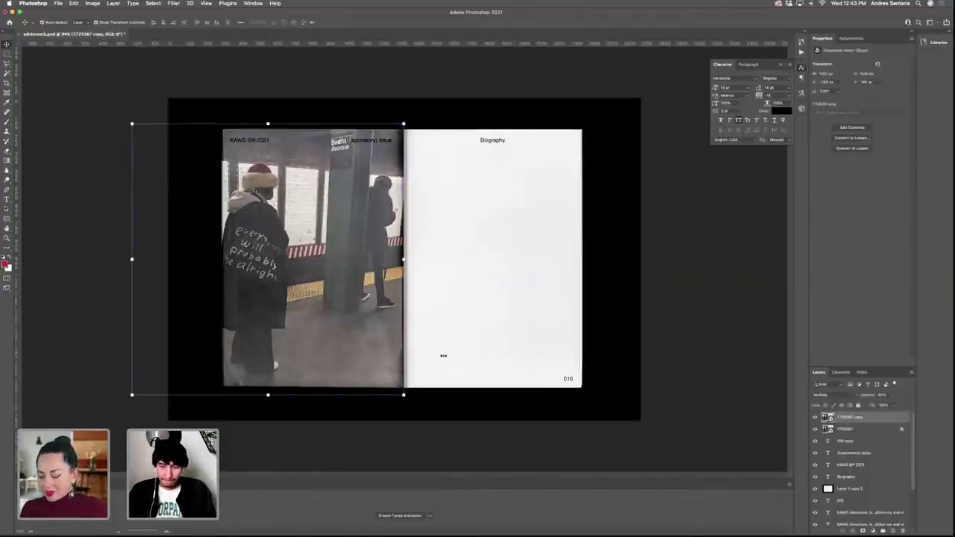
pyautogui.moveTo(544, 341); pyautogui.dragTo(644, 336)
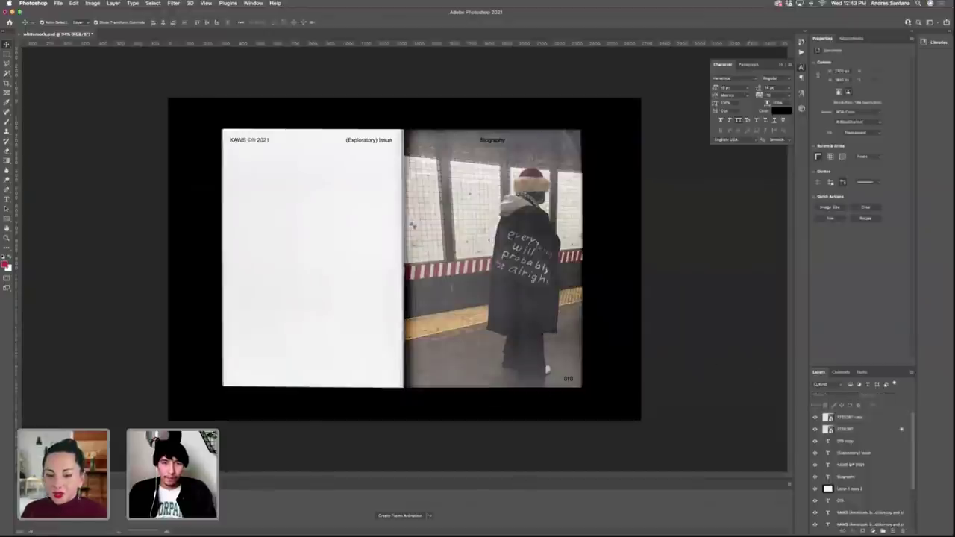
# Delete the upper copy of the subway photo, keeping only the blended original on the right page.
pyautogui.press('z')
pyautogui.moveTo(467, 264)
pyautogui.mouseDown()
pyautogui.moveTo(541, 265)
pyautogui.moveTo(470, 267)
pyautogui.mouseUp()
pyautogui.press('v')
pyautogui.click(506, 257)
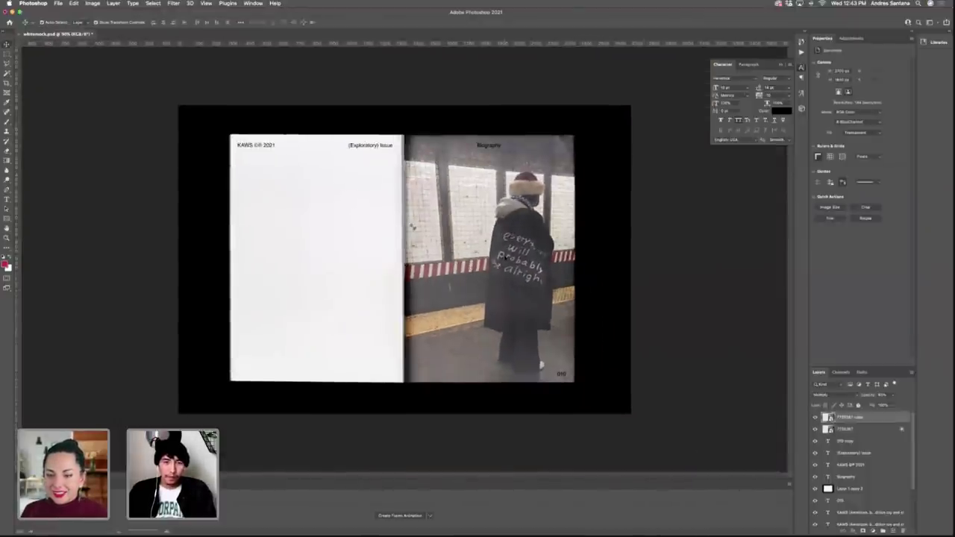
pyautogui.press('BackSpace')
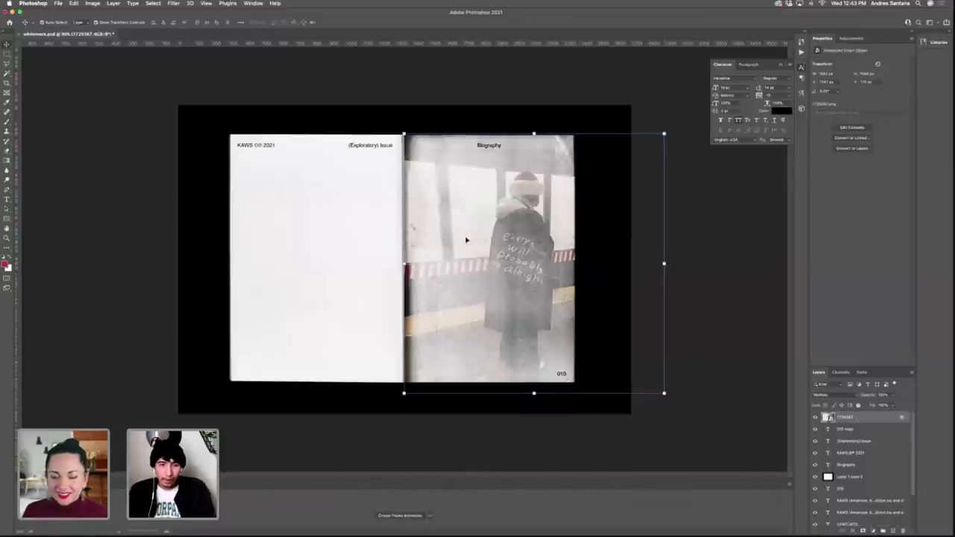
# Distort the subway photo slightly so its upper and lower left corners follow the spread's gutter edge.
pyautogui.press('super+t')
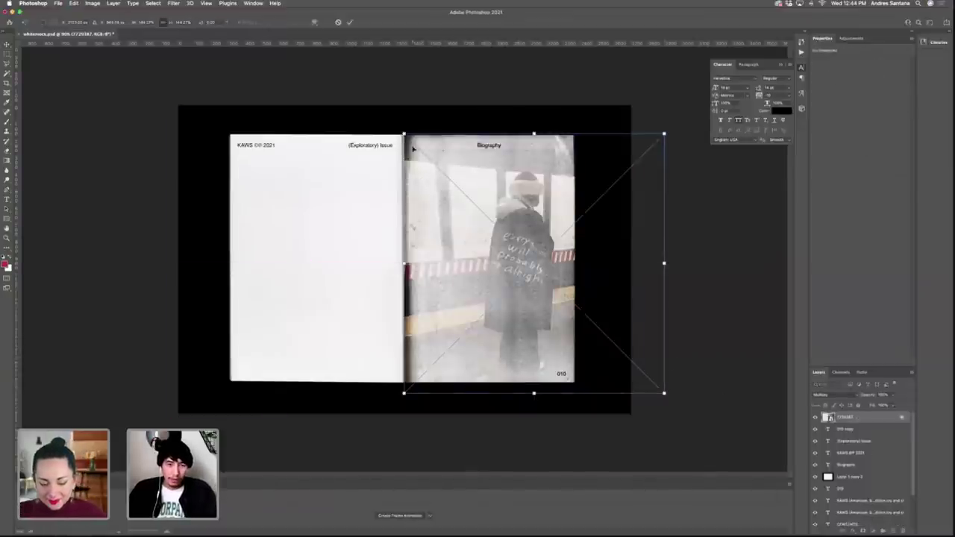
pyautogui.rightClick(440, 157)
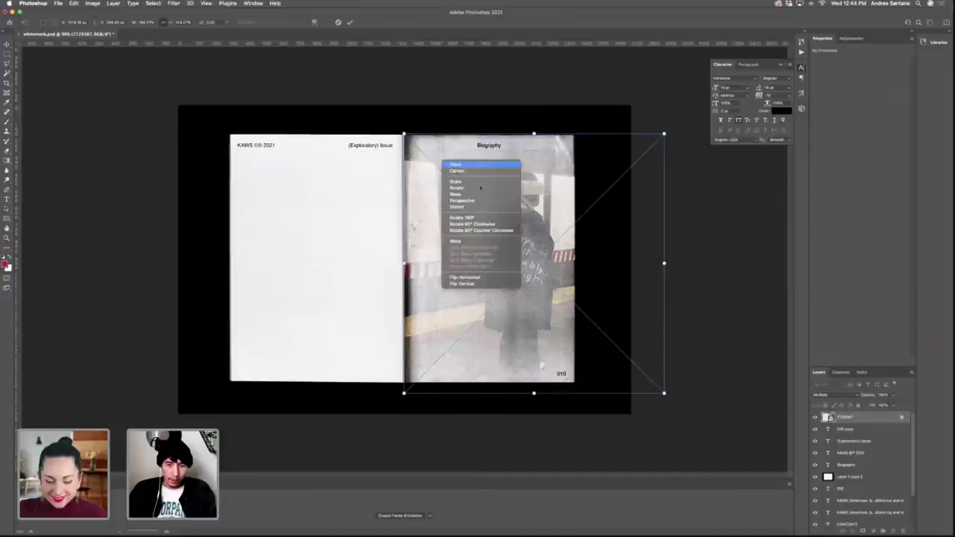
pyautogui.click(472, 205)
pyautogui.rightClick(457, 191)
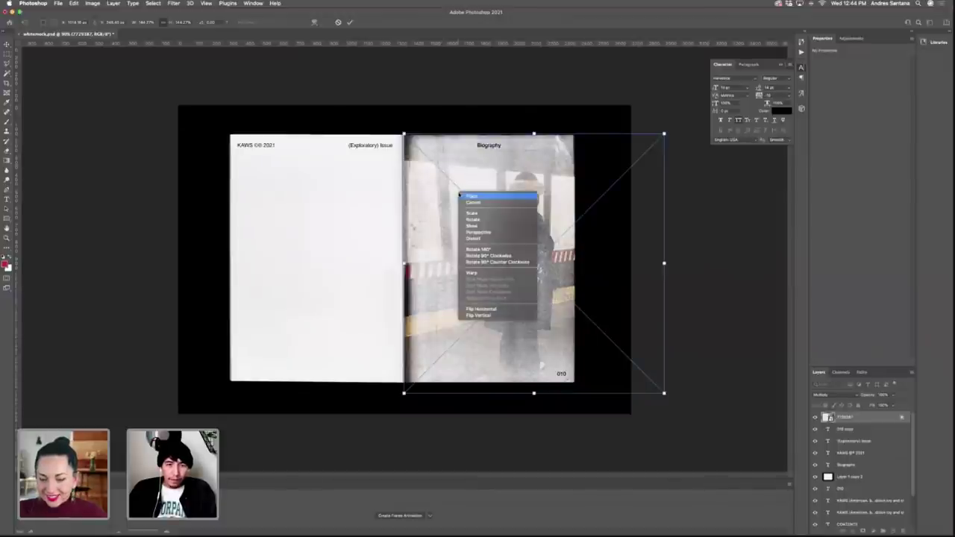
pyautogui.click(481, 238)
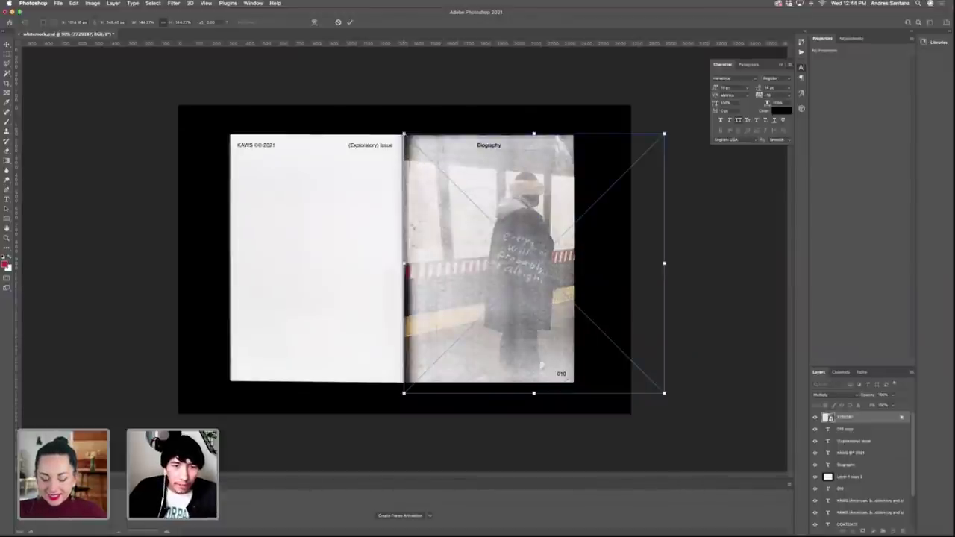
pyautogui.moveTo(402, 132); pyautogui.dragTo(402, 132)
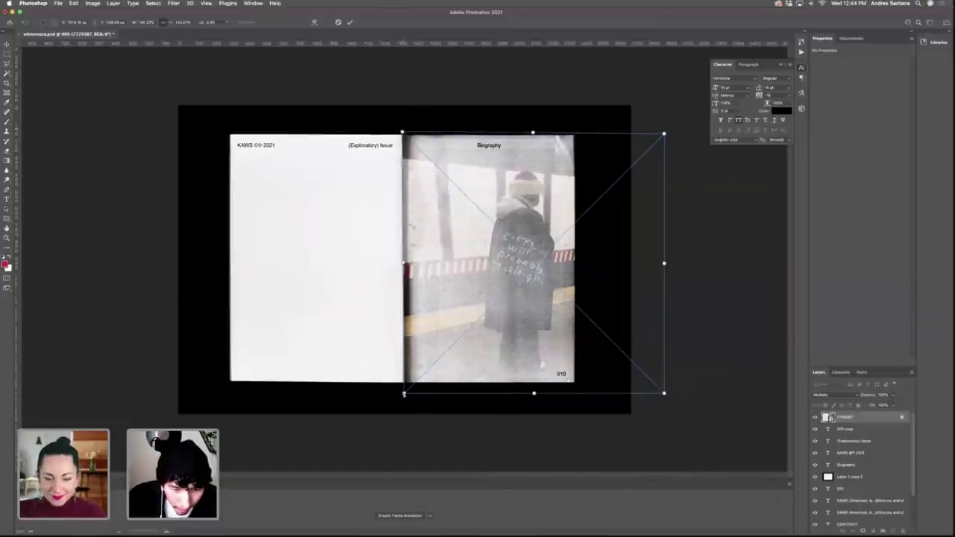
pyautogui.moveTo(404, 393); pyautogui.dragTo(404, 392)
pyautogui.click(349, 23)
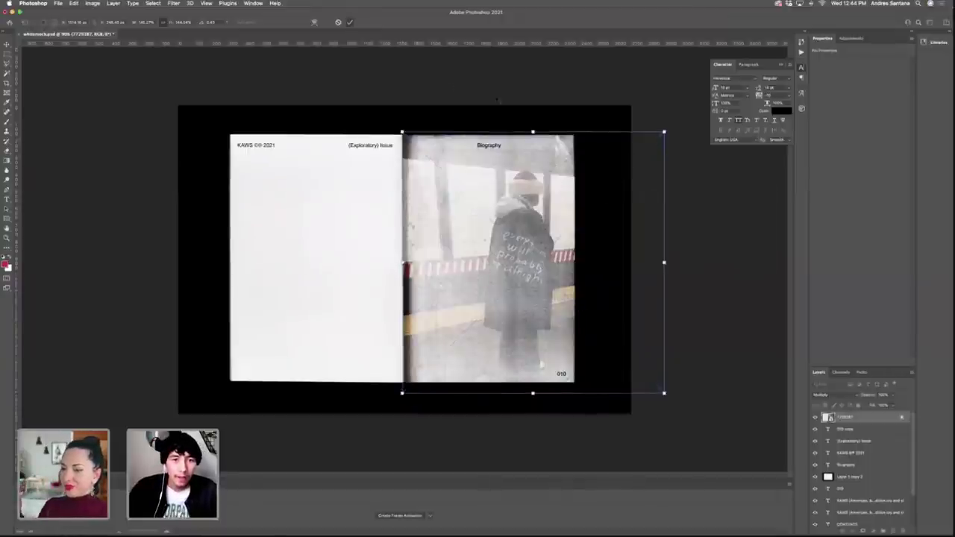
pyautogui.press('Return')
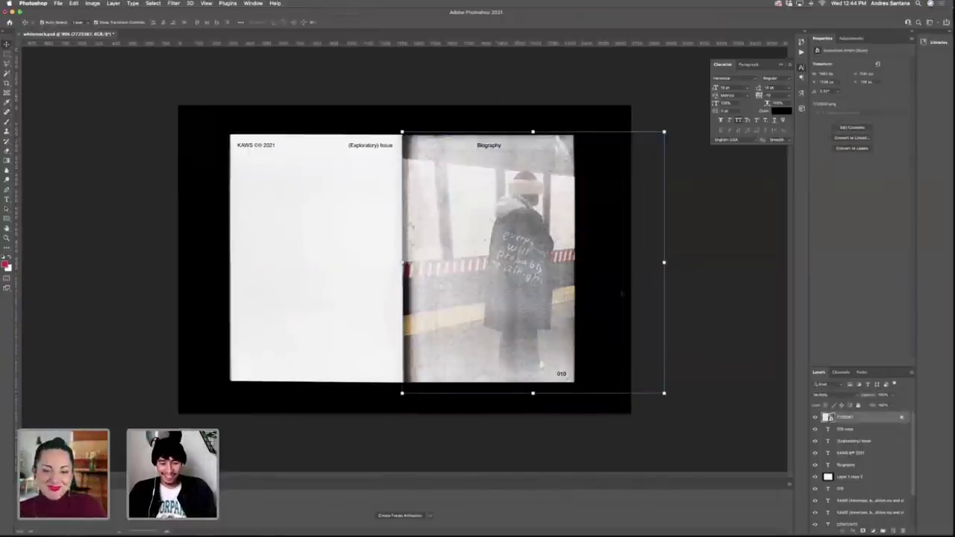
# Duplicate the subway photo layer and lower the copy's opacity, keeping its blend mode at Multiply.
pyautogui.press('super+j')
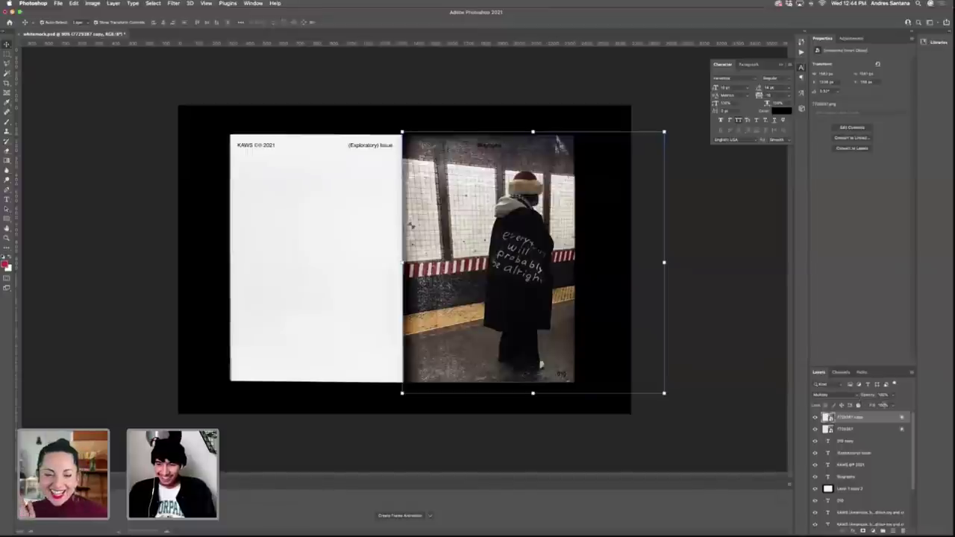
pyautogui.rightClick(880, 420)
pyautogui.click(838, 411)
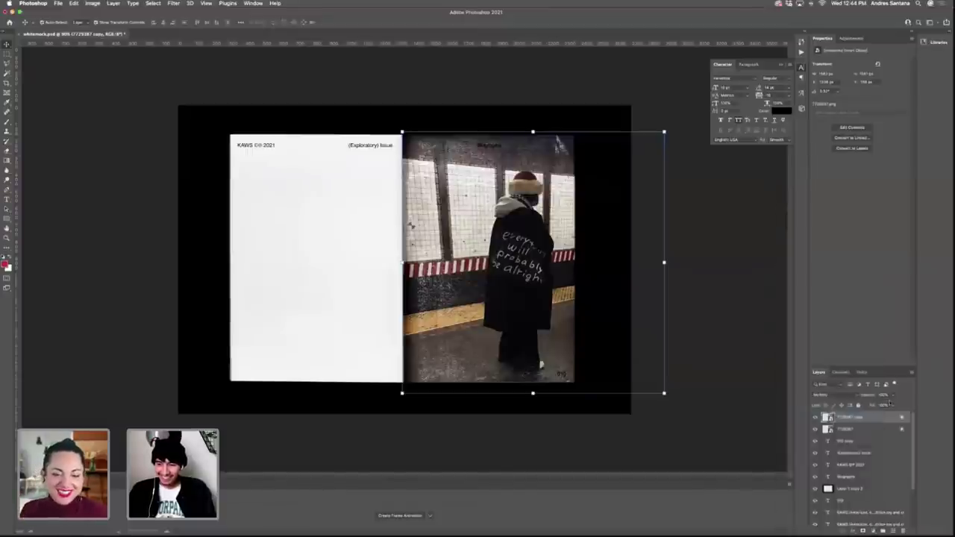
pyautogui.click(893, 395)
pyautogui.moveTo(885, 405); pyautogui.dragTo(877, 403)
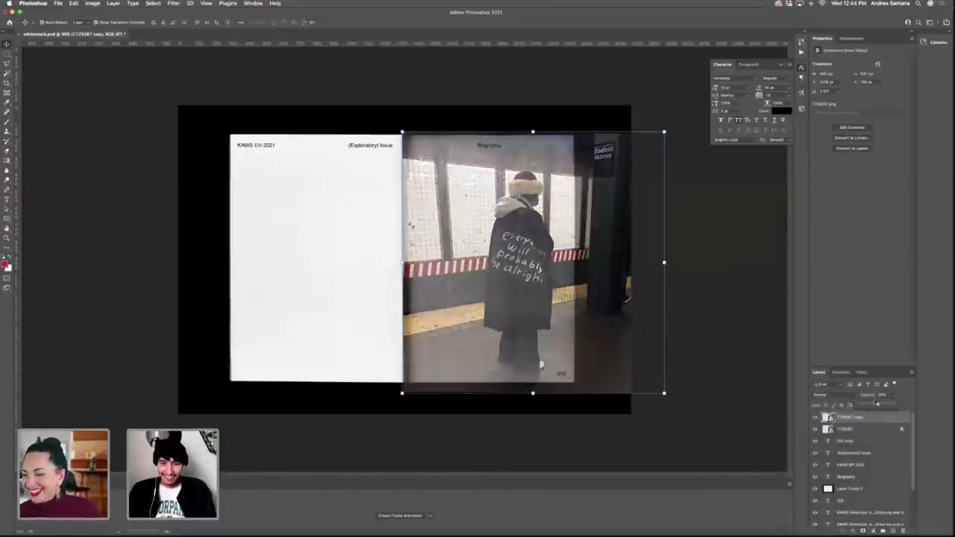
pyautogui.click(825, 395)
pyautogui.click(829, 427)
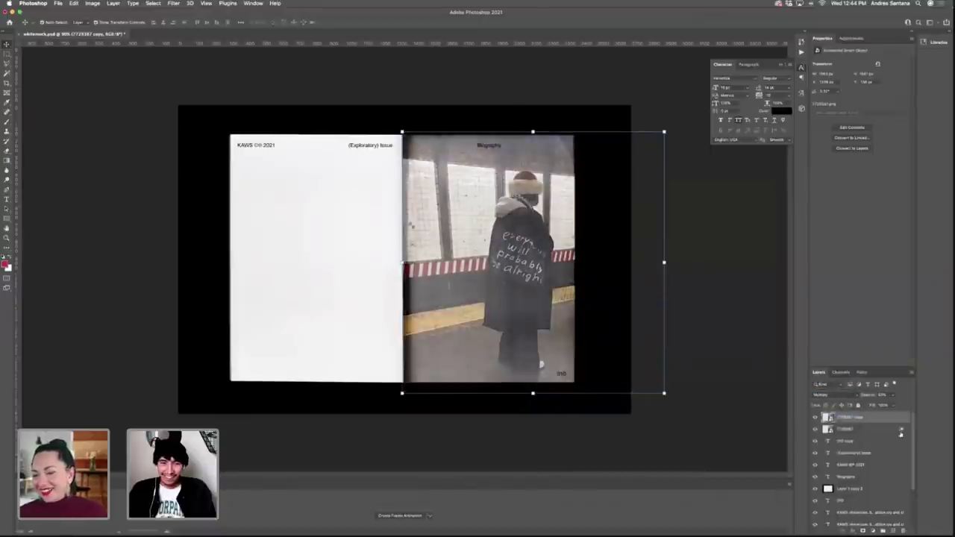
# Raise the subway photo copy's opacity slightly to deepen the image on the right page.
pyautogui.click(895, 396)
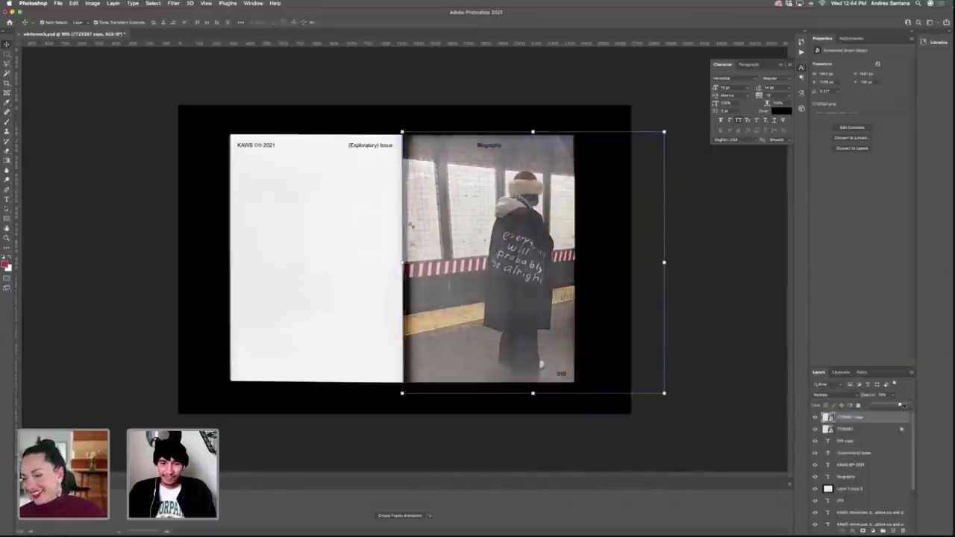
pyautogui.moveTo(901, 405); pyautogui.dragTo(901, 405)
pyautogui.click(683, 340)
pyautogui.click(559, 371)
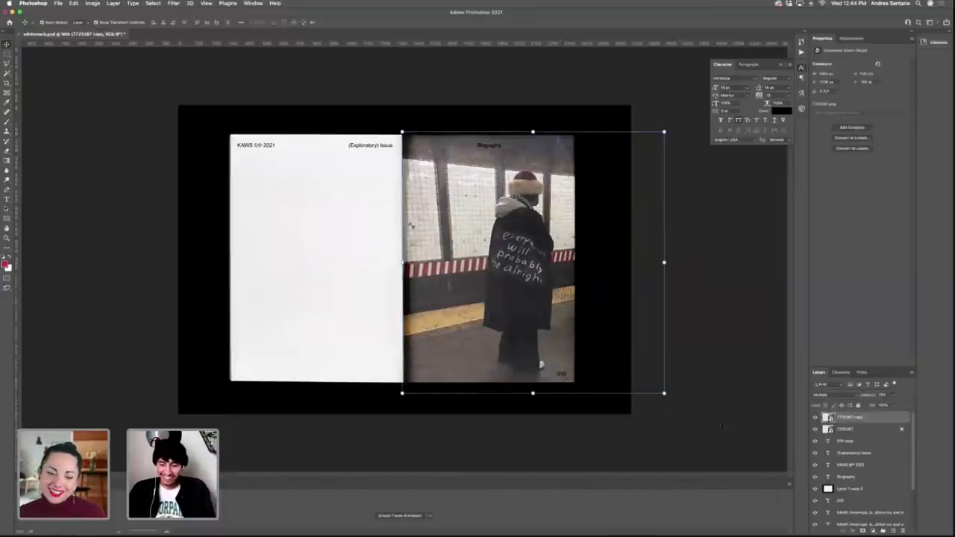
pyautogui.click(683, 350)
# Delete the page number and the "Biography" header from the right page over the subway photo.
pyautogui.click(845, 442)
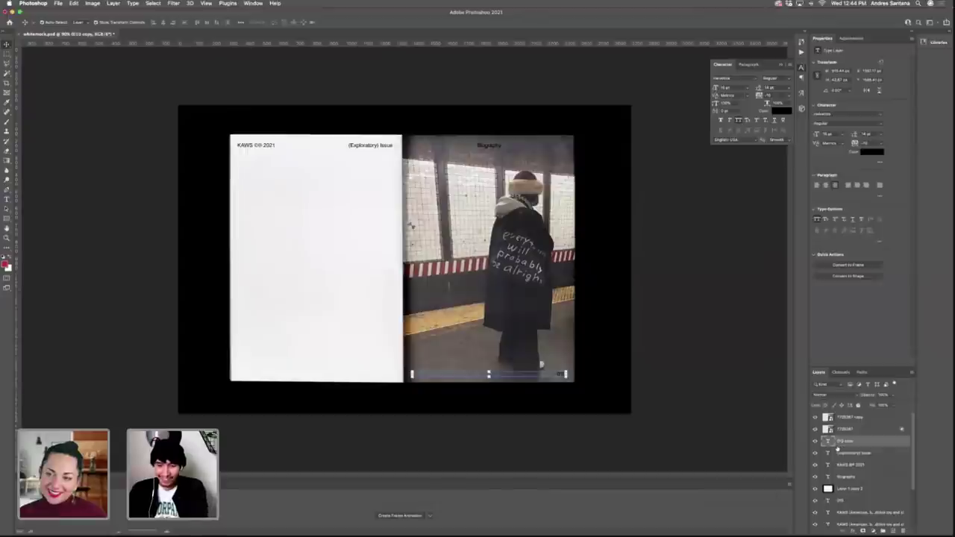
pyautogui.press('BackSpace')
pyautogui.click(488, 147)
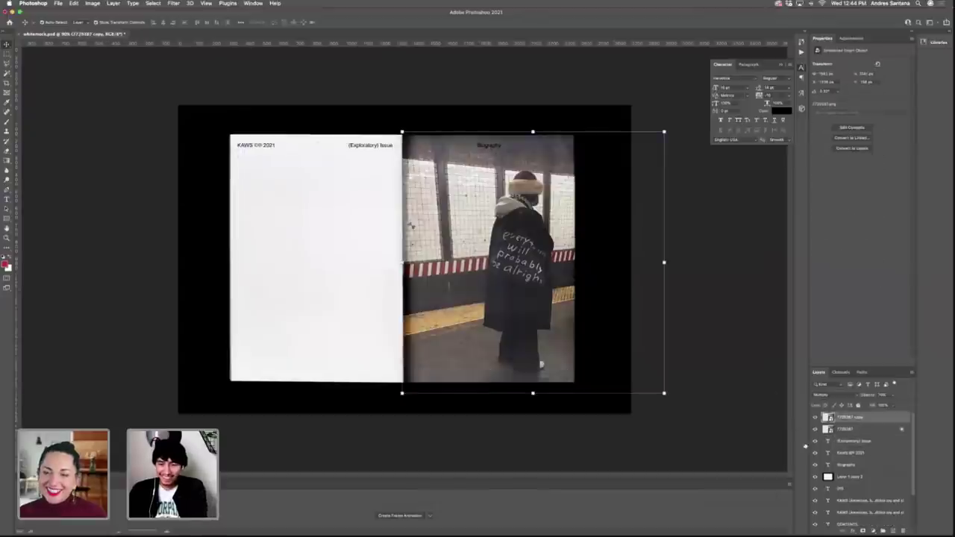
pyautogui.click(854, 446)
pyautogui.click(846, 465)
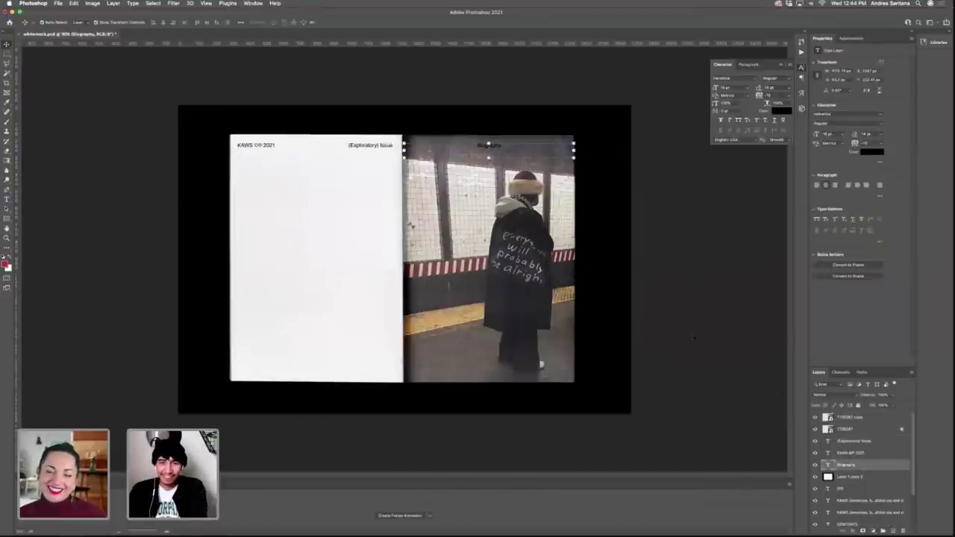
pyautogui.press('BackSpace')
pyautogui.click(701, 317)
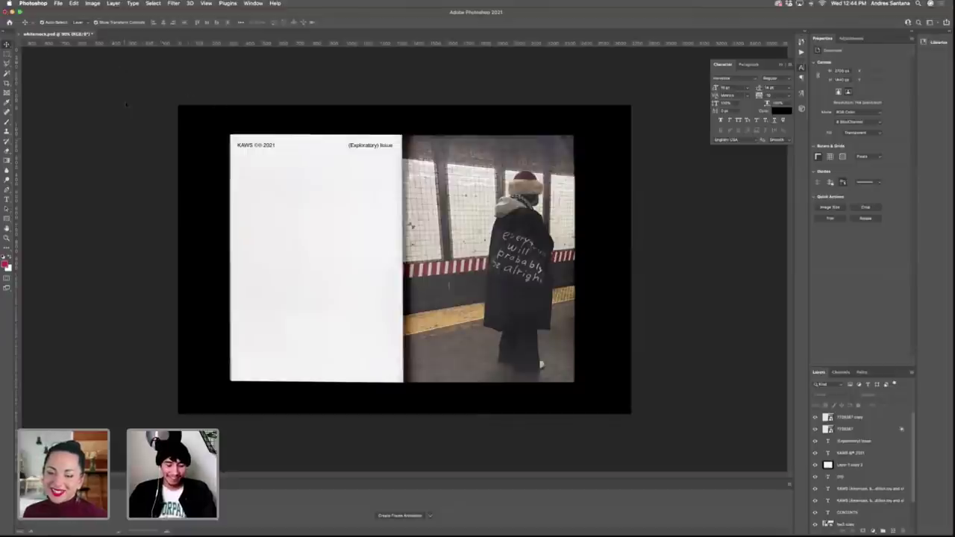
# Open the image placement dialog, preview 51515167.jpeg, and move the dialog aside to reveal the blank left page.
pyautogui.press('shift+super+p')
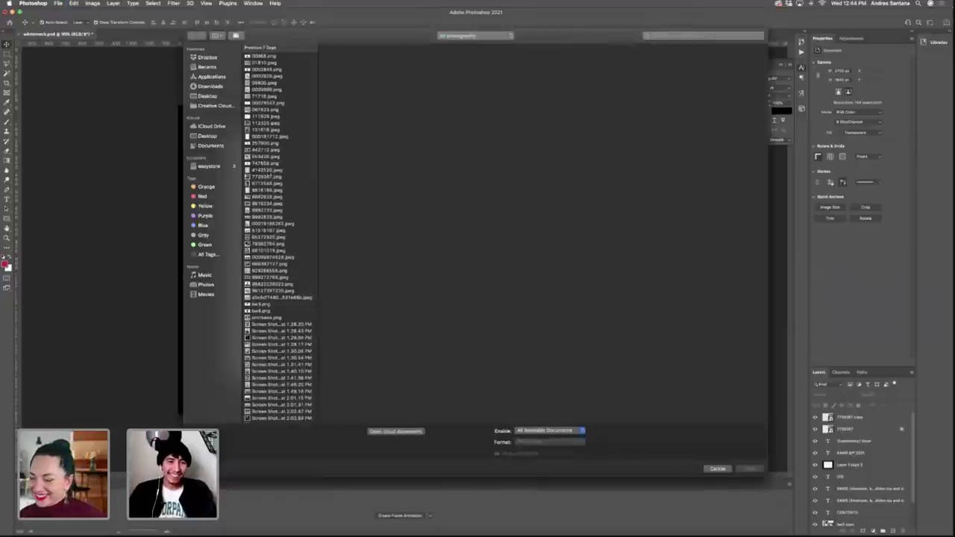
pyautogui.click(264, 157)
pyautogui.click(275, 198)
pyautogui.click(270, 230)
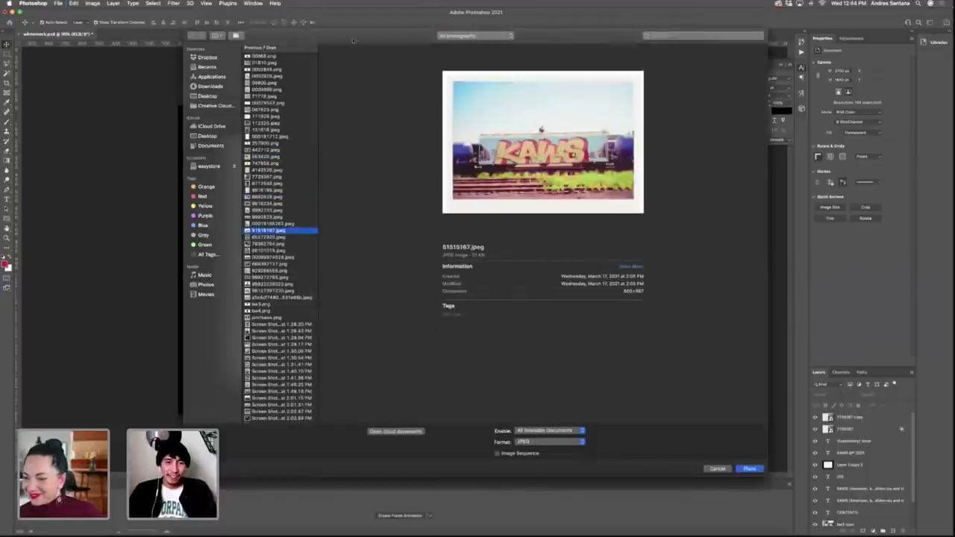
pyautogui.moveTo(354, 41); pyautogui.dragTo(246, 429)
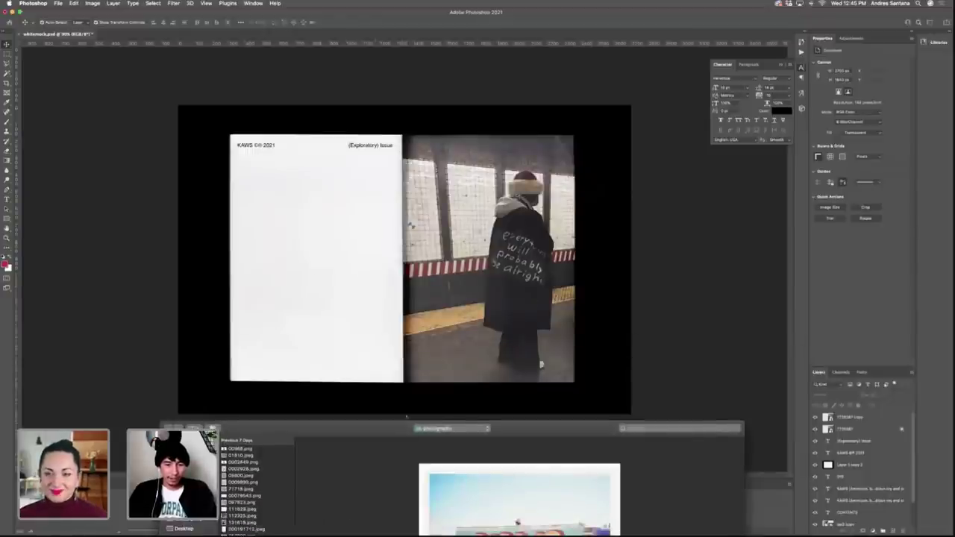
pyautogui.moveTo(407, 420); pyautogui.dragTo(688, 95)
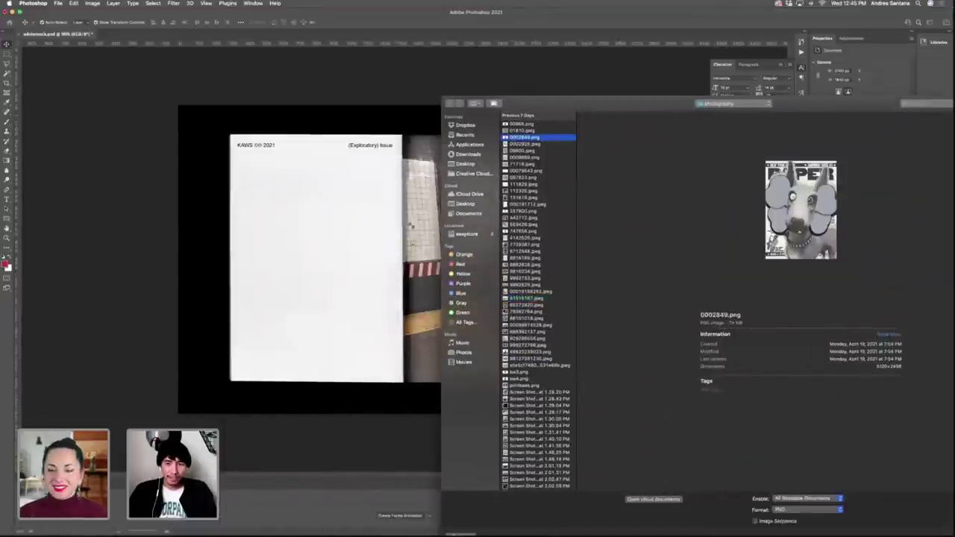
# Preview the images in the photography folder one after another to find a photo for the left page.
pyautogui.click(531, 130)
pyautogui.click(531, 158)
pyautogui.click(538, 184)
pyautogui.click(530, 219)
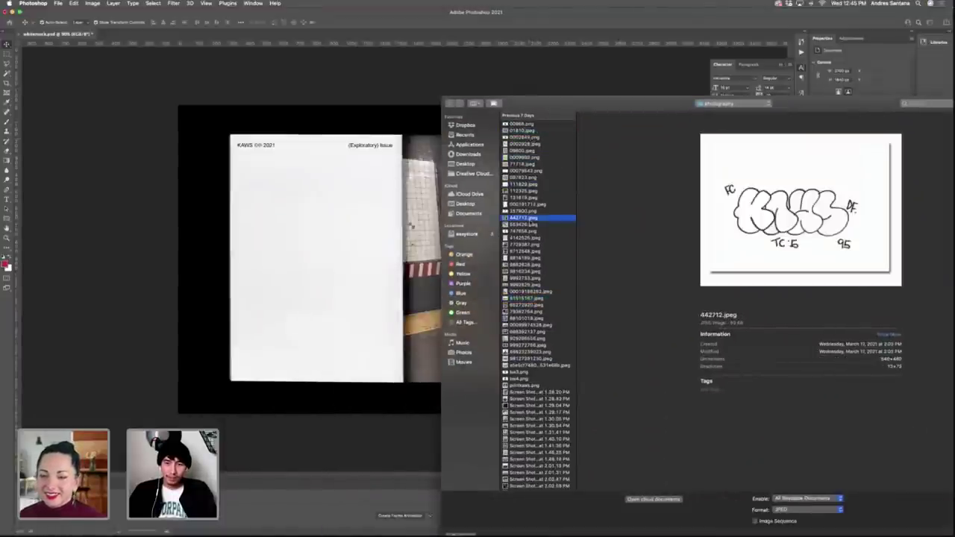
pyautogui.press('Down')
pyautogui.press('Down')
pyautogui.press('Down')
pyautogui.press('Down')
pyautogui.press('Down')
pyautogui.press('Down')
pyautogui.press('Down')
pyautogui.press('Down')
pyautogui.press('Down')
pyautogui.press('Down')
pyautogui.press('Down')
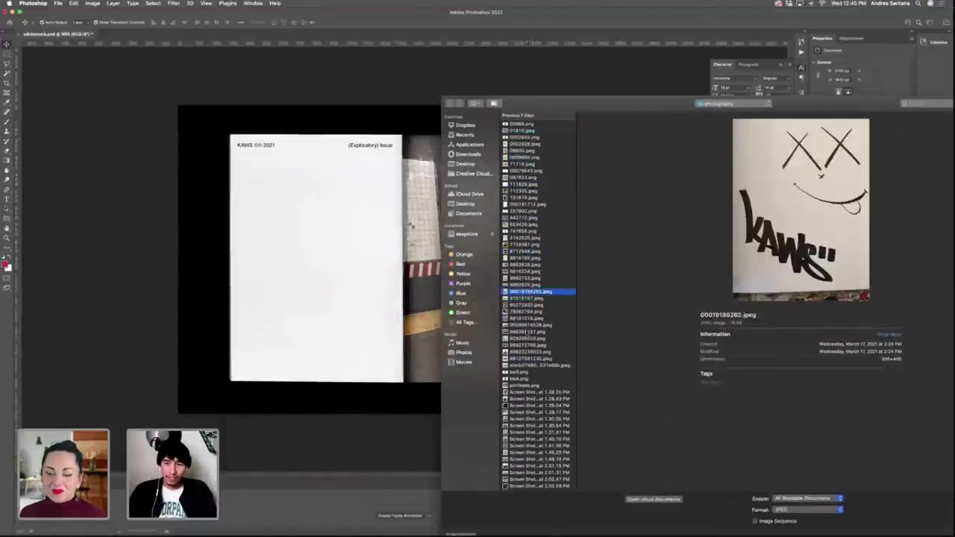
pyautogui.press('Down')
pyautogui.press('Down')
pyautogui.press('Down')
pyautogui.press('Down')
pyautogui.press('Down')
pyautogui.press('Down')
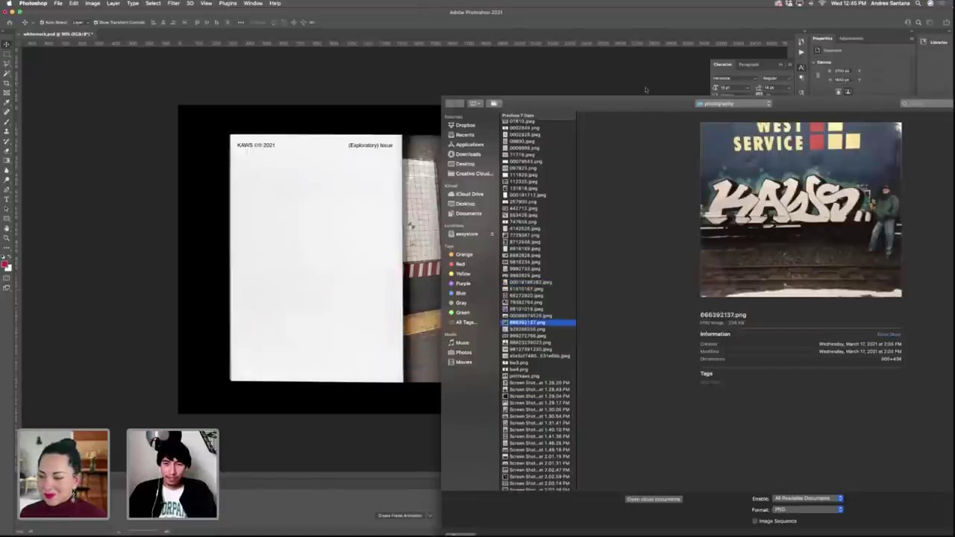
# Place 666392137.png, rotate it 90° clockwise, and enlarge it to cover the left page up to the gutter.
pyautogui.moveTo(646, 100); pyautogui.dragTo(554, 65)
pyautogui.click(913, 503)
pyautogui.click(915, 502)
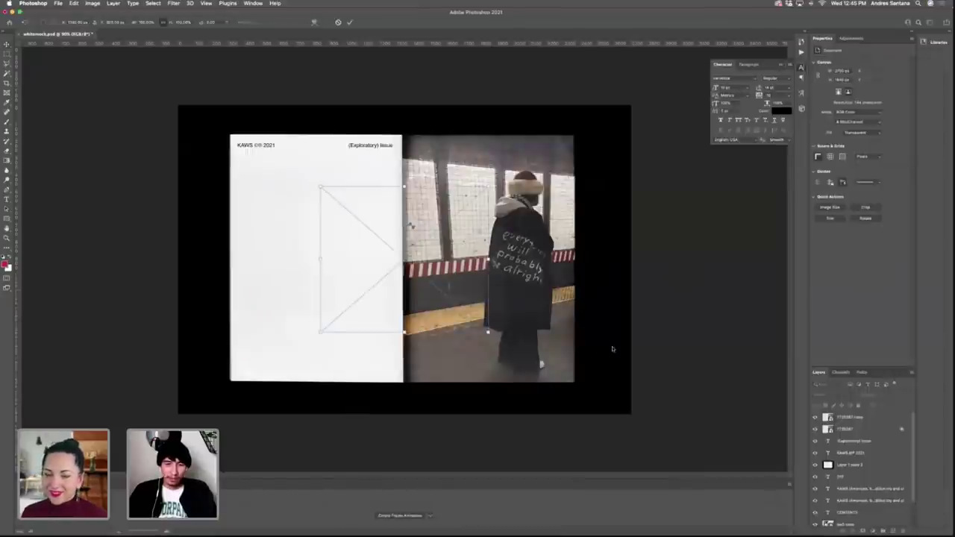
pyautogui.moveTo(440, 253); pyautogui.dragTo(343, 189)
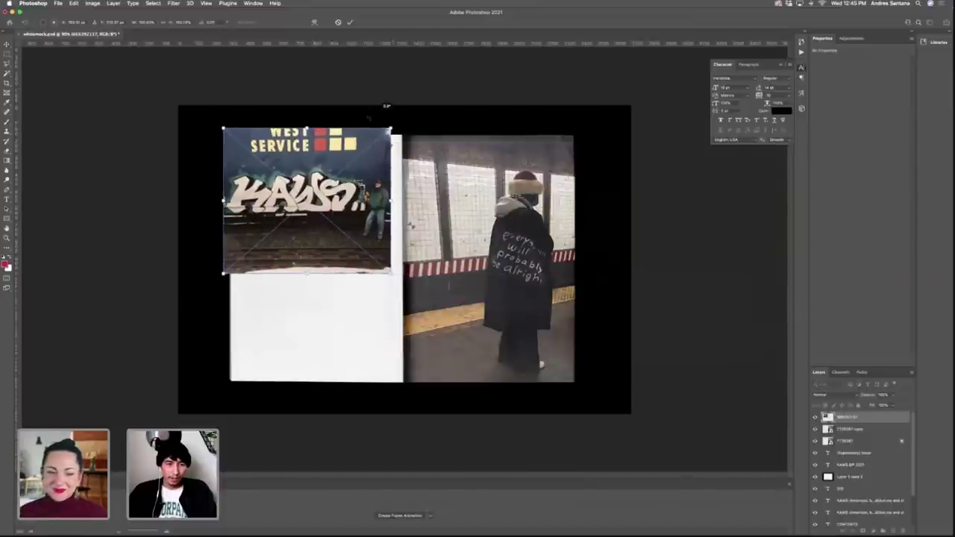
pyautogui.moveTo(393, 123); pyautogui.dragTo(377, 260)
pyautogui.moveTo(307, 305); pyautogui.dragTo(319, 325)
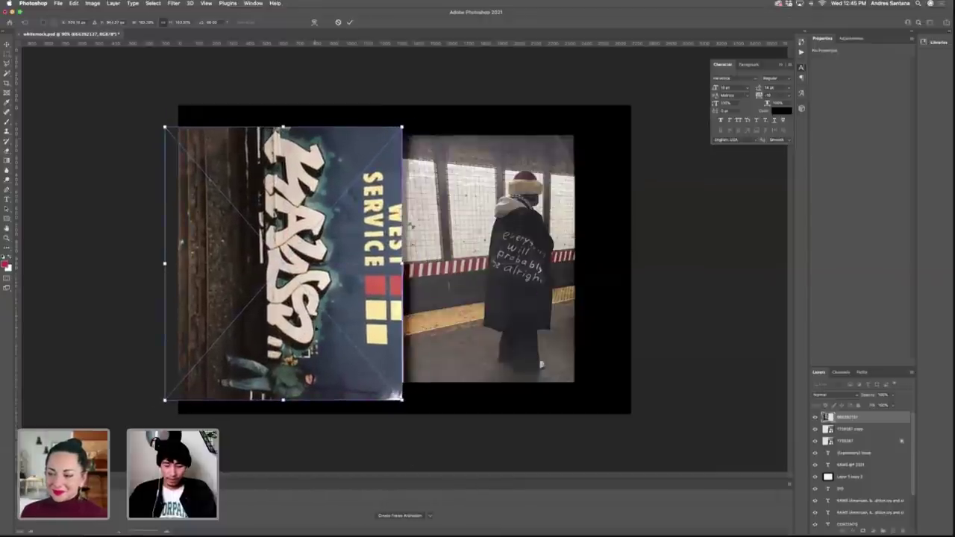
pyautogui.press('Return')
# Place the freight car graffiti image "Screen Shot 2021-05-07 at 2.01.15 PM" from the photography folder into the spread.
pyautogui.press('super+s')
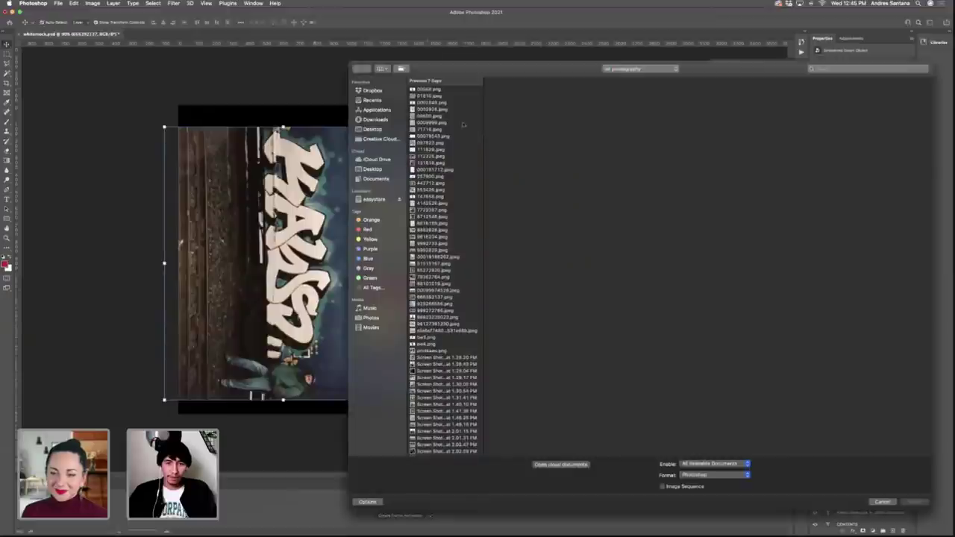
pyautogui.click(456, 149)
pyautogui.click(438, 264)
pyautogui.scroll(-1, 435, 286)
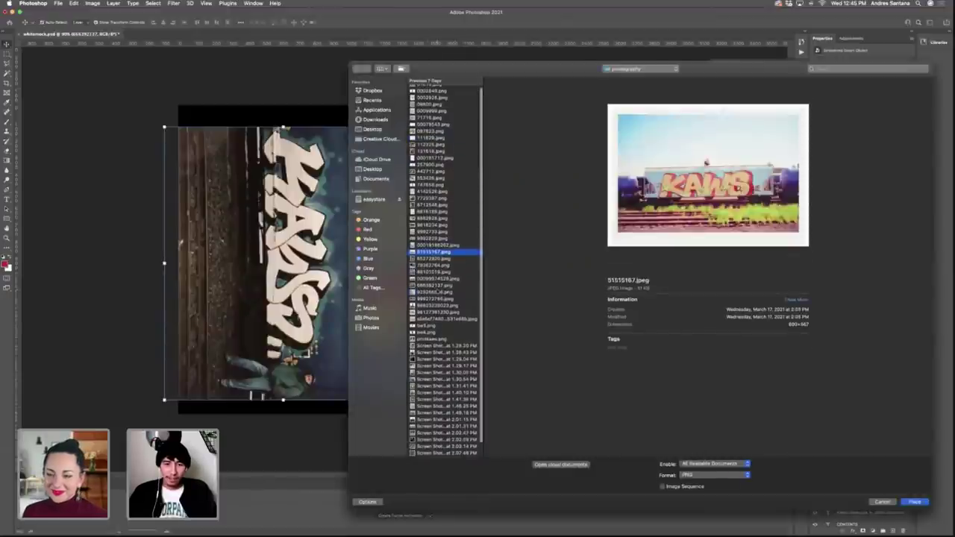
pyautogui.click(437, 292)
pyautogui.scroll(-1, 438, 292)
pyautogui.click(443, 365)
pyautogui.click(444, 406)
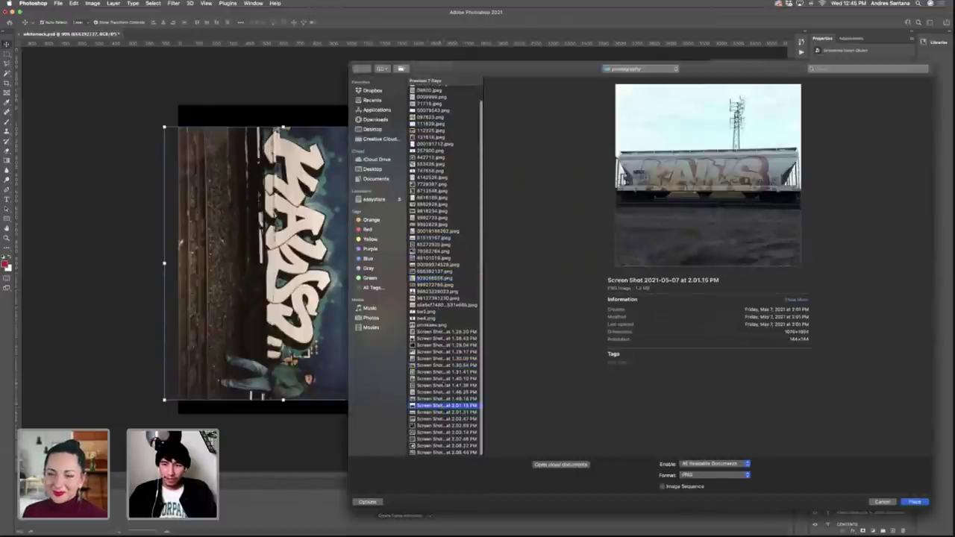
pyautogui.click(916, 503)
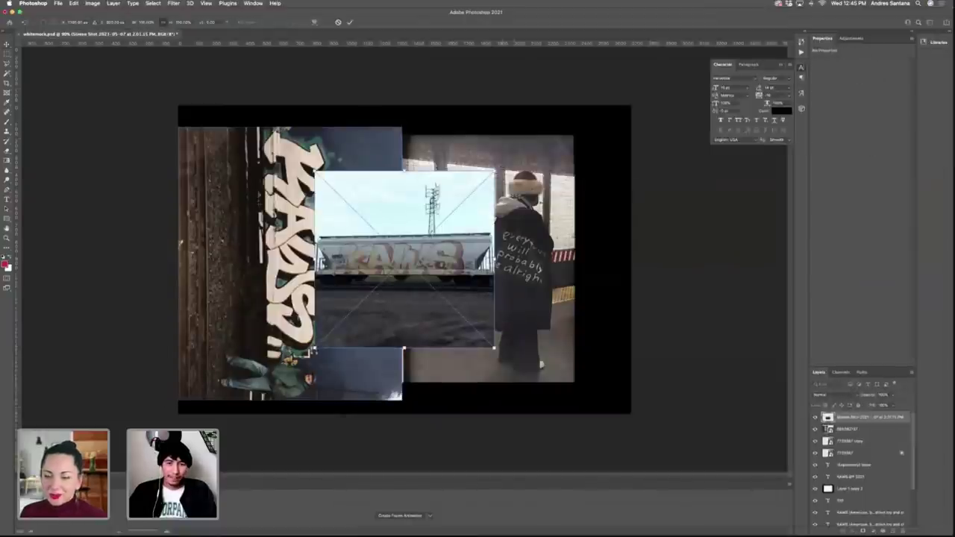
# Rotate the freight car photo 90° clockwise and enlarge it to cover the left page, with its edge at the gutter.
pyautogui.moveTo(504, 163); pyautogui.dragTo(494, 332)
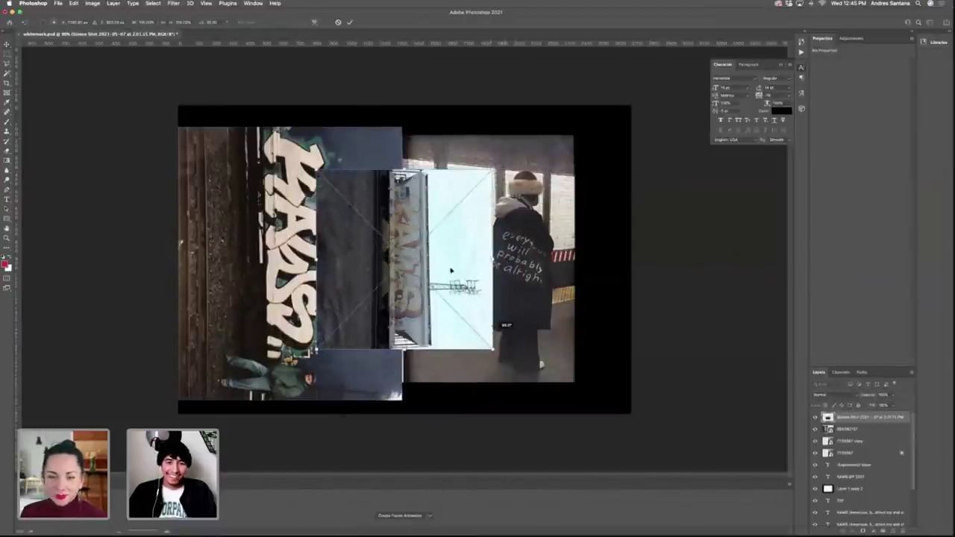
pyautogui.moveTo(451, 271); pyautogui.dragTo(349, 206)
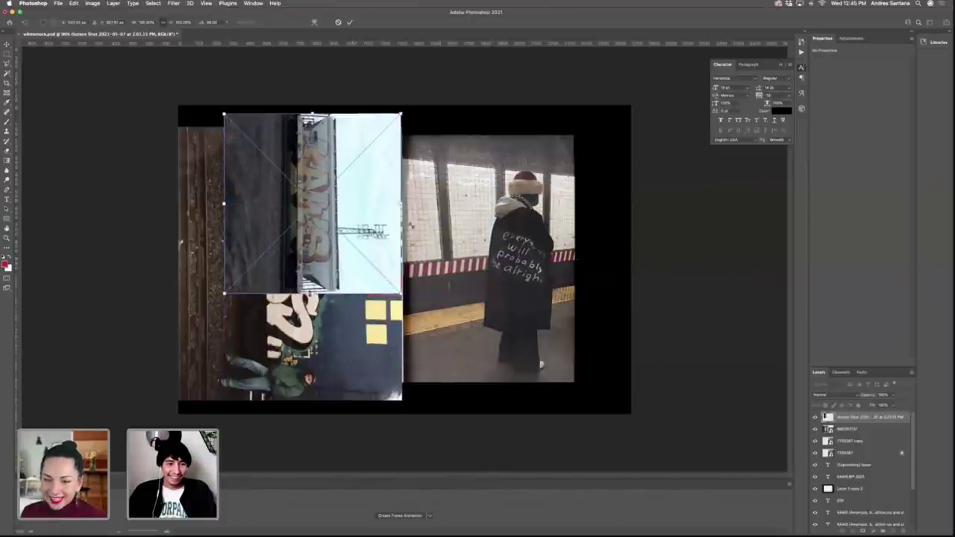
pyautogui.moveTo(312, 294); pyautogui.dragTo(313, 398)
pyautogui.moveTo(366, 268); pyautogui.dragTo(316, 275)
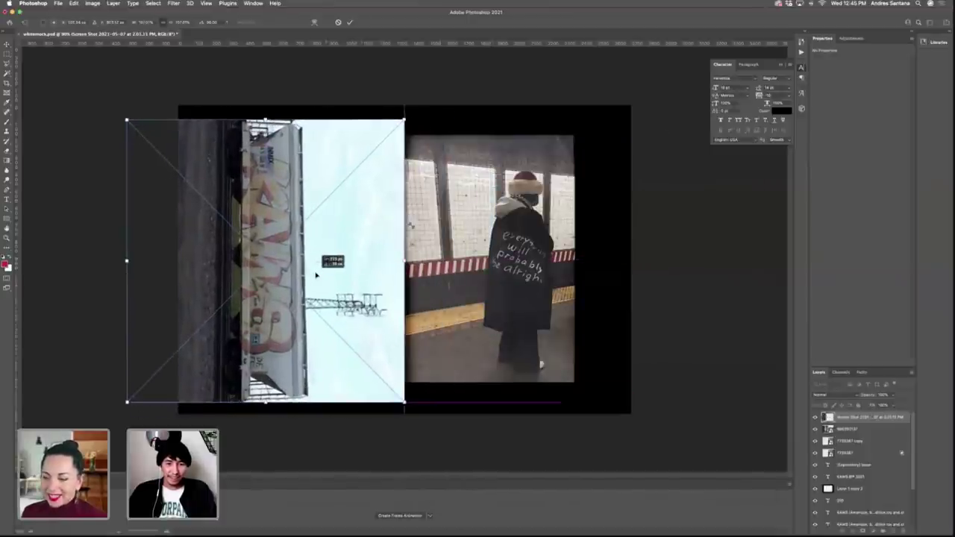
pyautogui.press('Return')
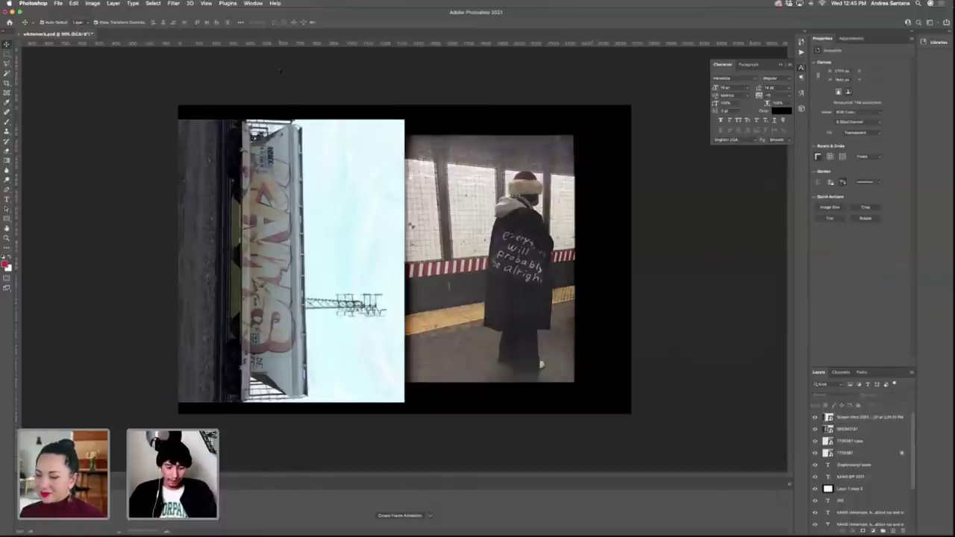
# Preview more images in the photography folder as alternatives for the left page, and close the file browser without placing any.
pyautogui.press('super+o')
pyautogui.click(420, 325)
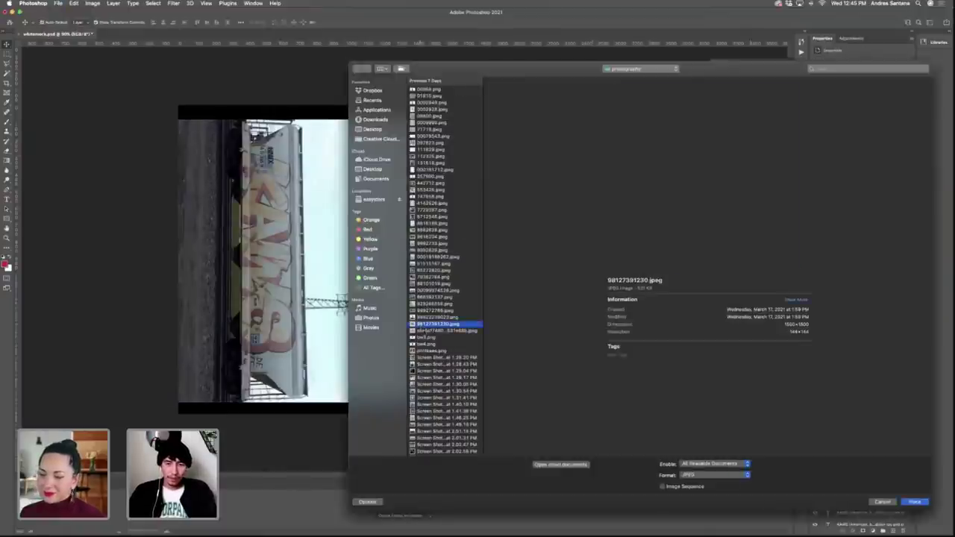
pyautogui.scroll(-1, 422, 327)
pyautogui.click(424, 333)
pyautogui.scroll(-1, 426, 351)
pyautogui.click(428, 363)
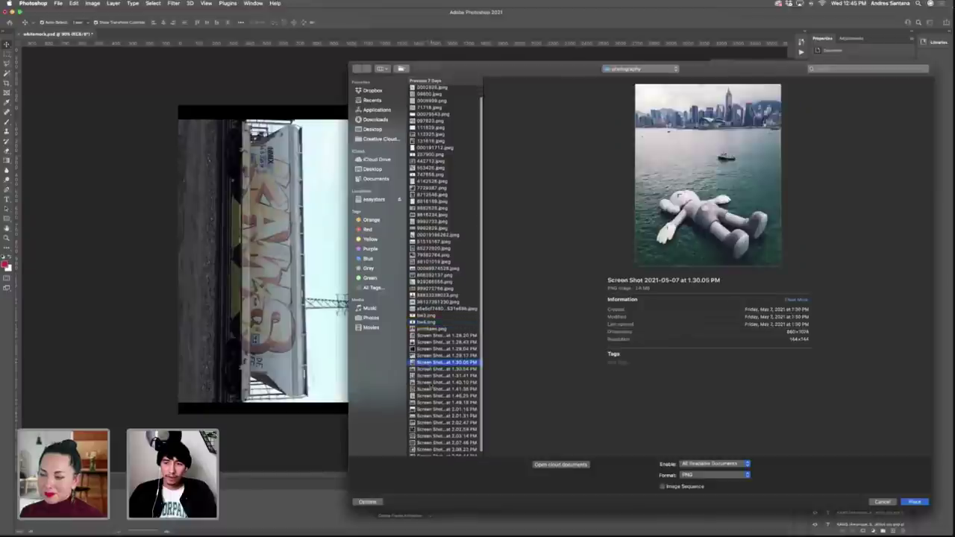
pyautogui.scroll(-1, 428, 364)
pyautogui.click(434, 387)
pyautogui.click(436, 407)
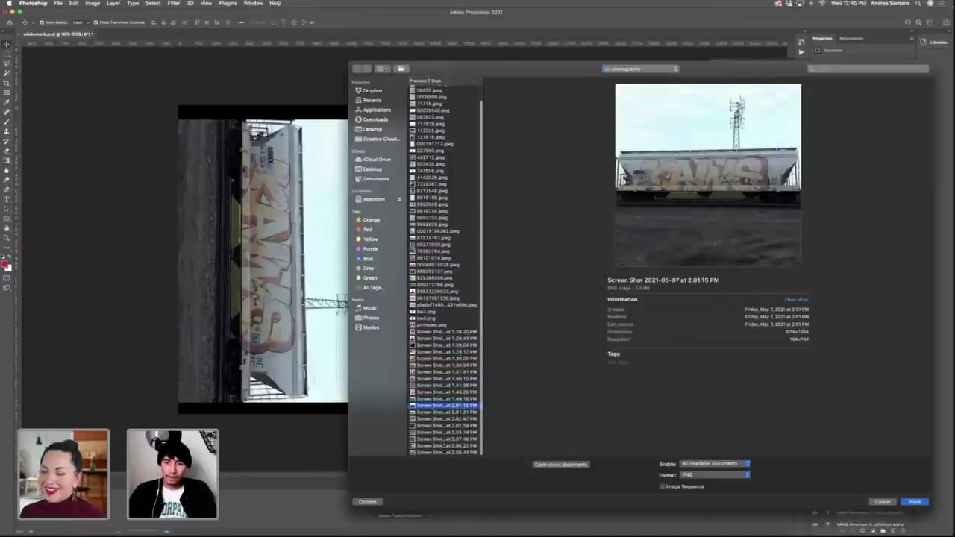
pyautogui.click(436, 439)
pyautogui.click(436, 405)
pyautogui.click(439, 386)
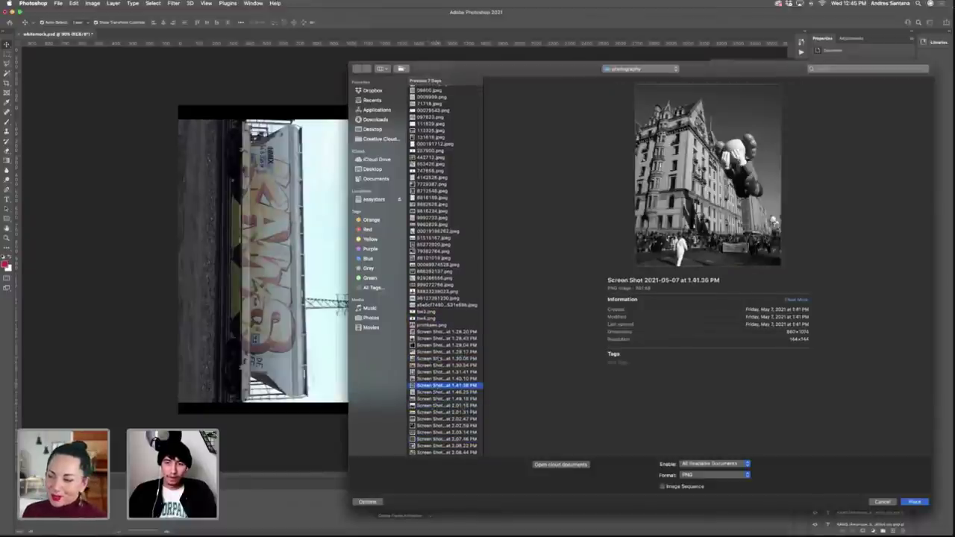
pyautogui.click(440, 359)
pyautogui.click(440, 339)
pyautogui.click(437, 284)
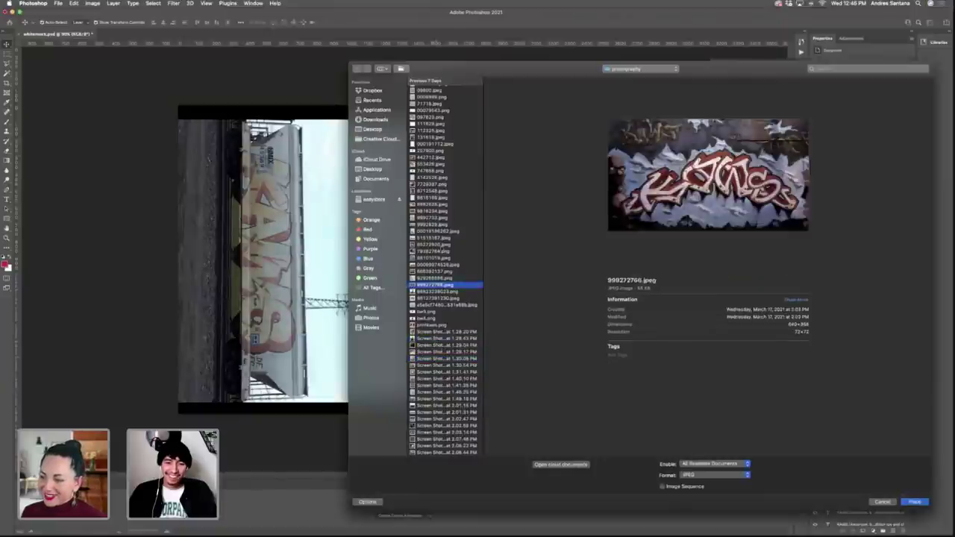
pyautogui.click(434, 238)
pyautogui.click(433, 204)
pyautogui.click(433, 225)
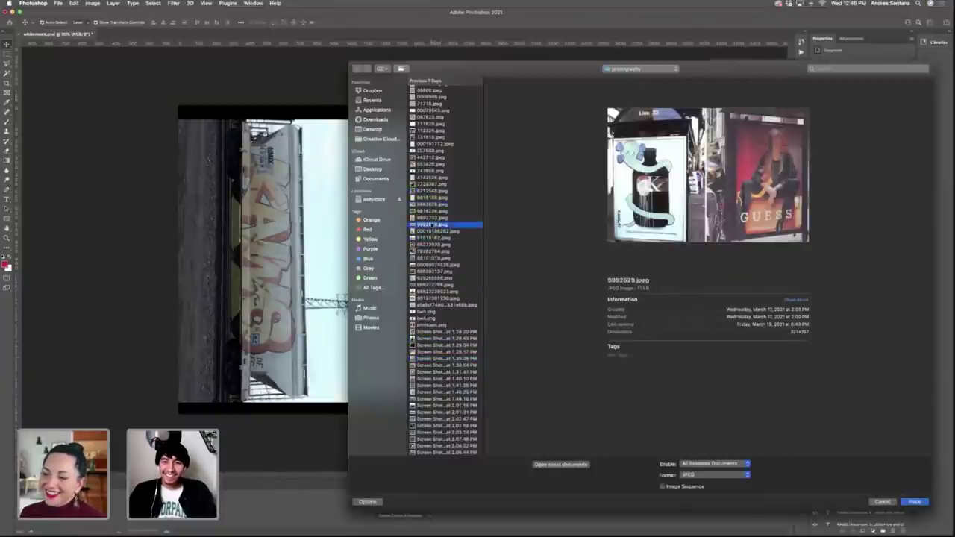
pyautogui.click(433, 168)
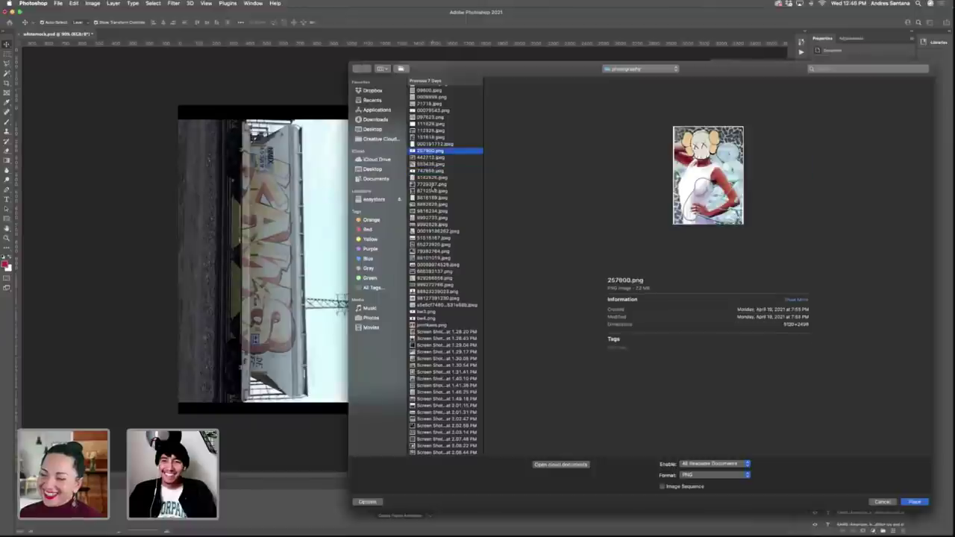
pyautogui.scroll(2, 437, 160)
pyautogui.click(439, 149)
pyautogui.click(436, 121)
pyautogui.scroll(1, 437, 121)
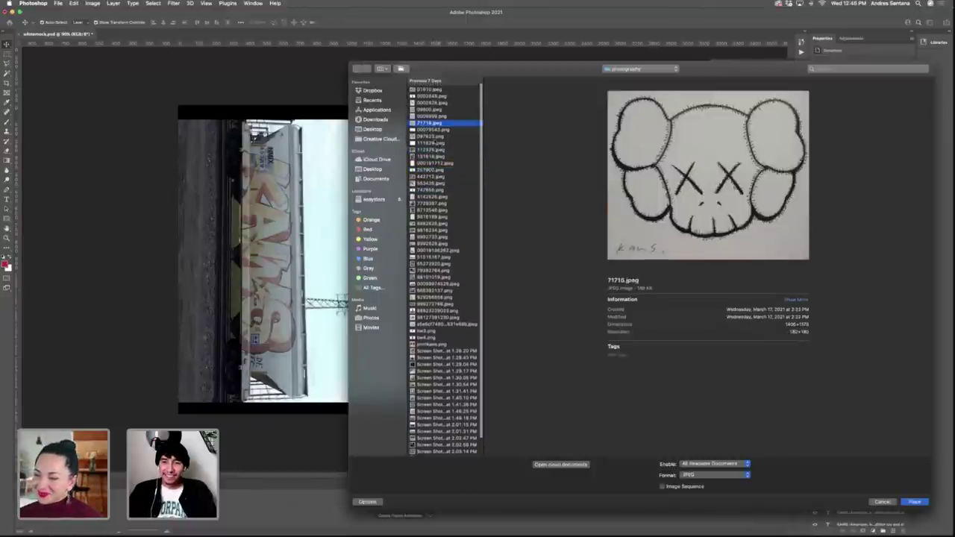
pyautogui.click(437, 116)
pyautogui.click(440, 137)
pyautogui.click(433, 202)
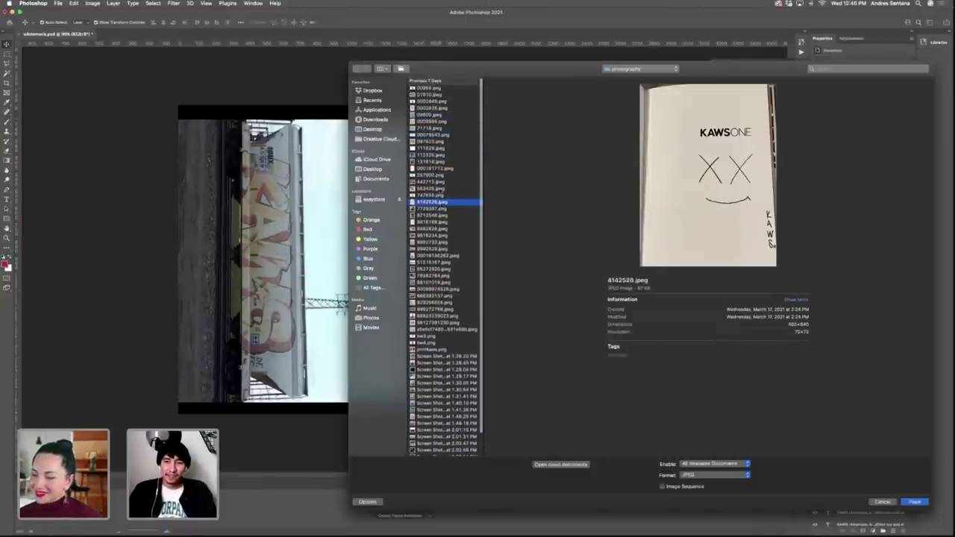
pyautogui.click(436, 188)
pyautogui.click(440, 175)
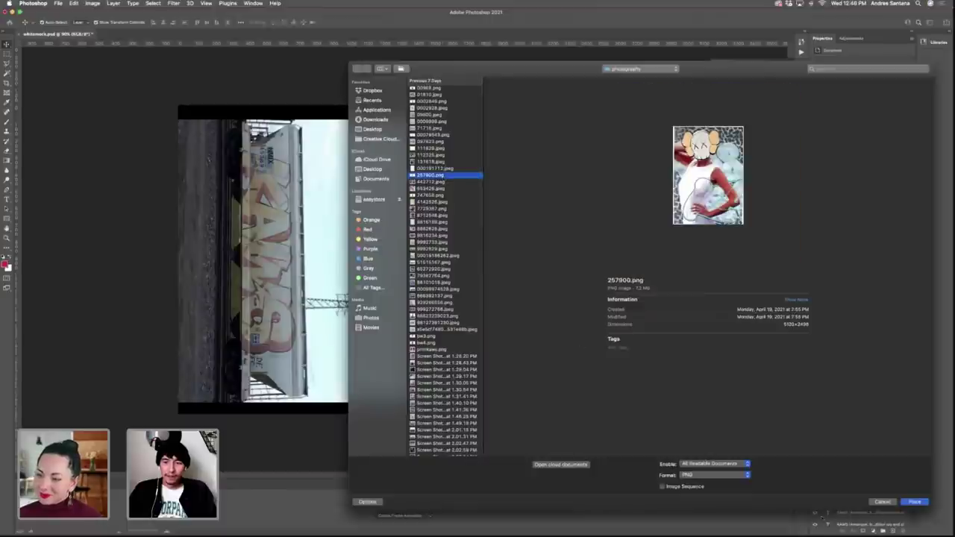
pyautogui.click(882, 502)
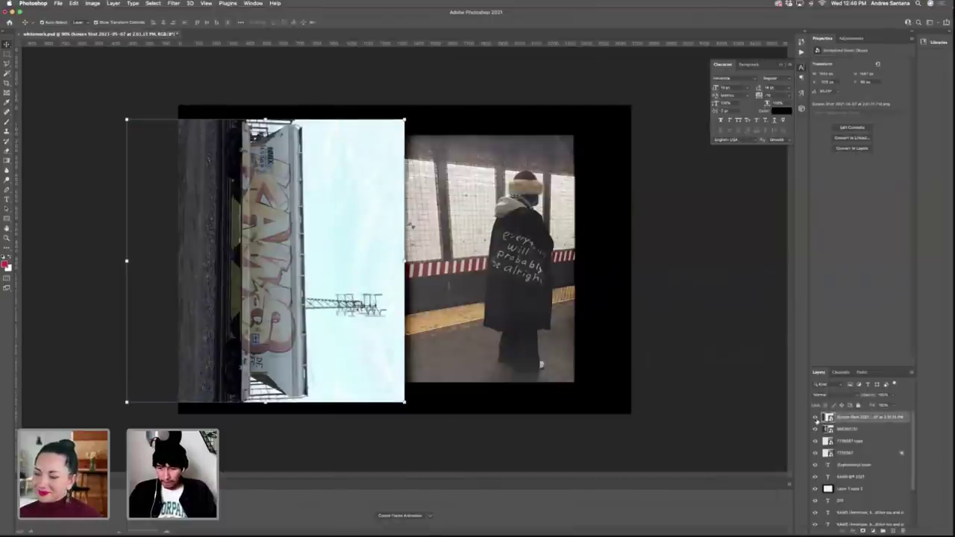
# Hide the freight car photo and set the blend mode of the KAWS graffiti photo 666392137 to Multiply.
pyautogui.click(827, 394)
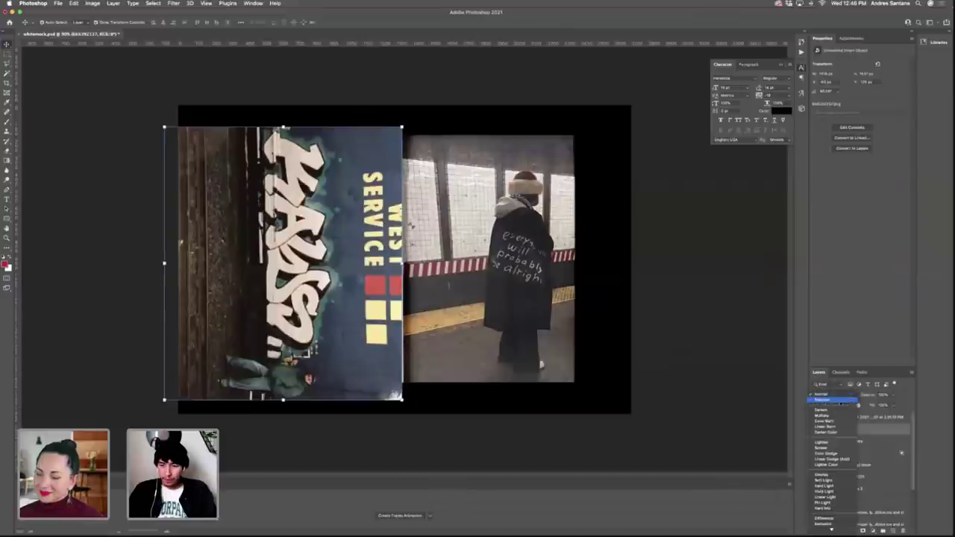
pyautogui.click(830, 416)
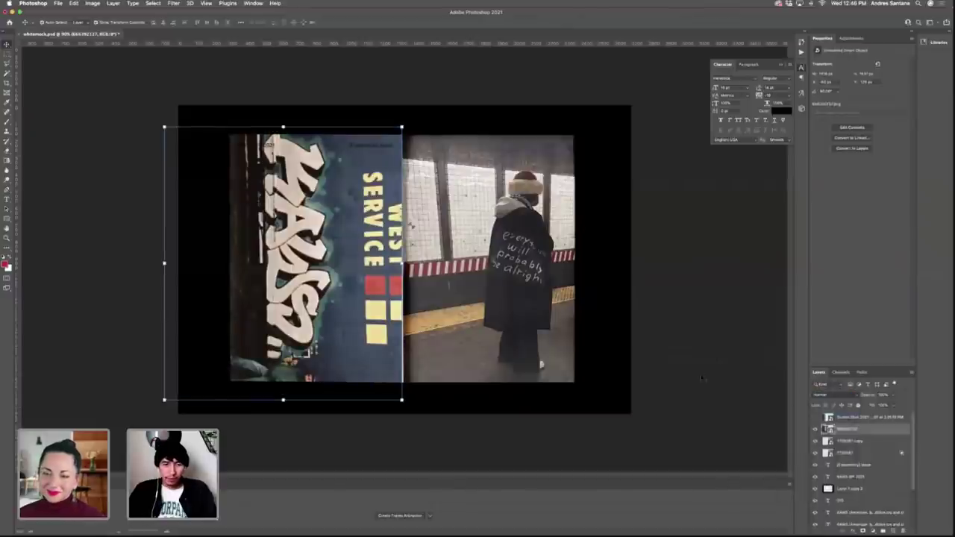
pyautogui.click(702, 379)
# Skew the lower gutter-side corner of the graffiti photo slightly upward to follow the magazine page.
pyautogui.click(378, 341)
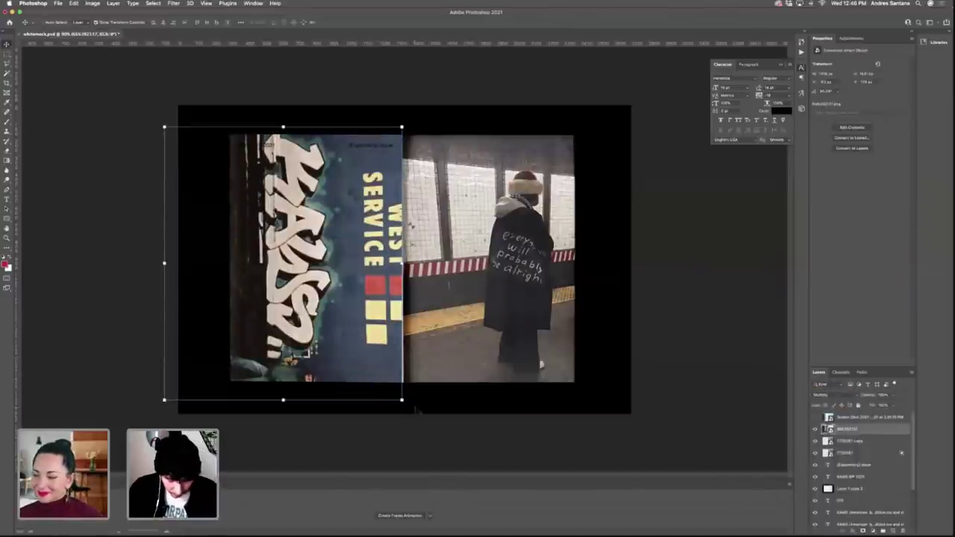
pyautogui.hotkey('ctrl', 't')
pyautogui.rightClick(374, 382)
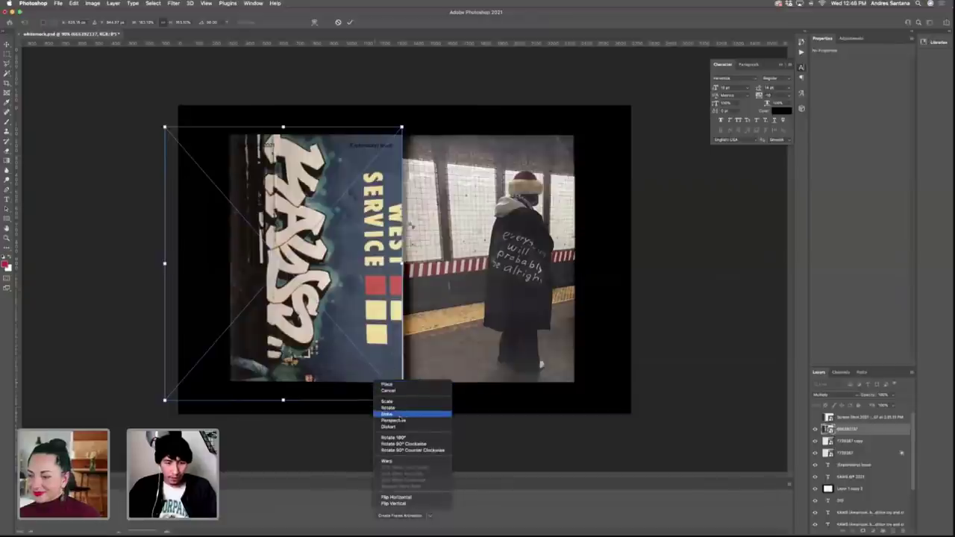
pyautogui.click(400, 414)
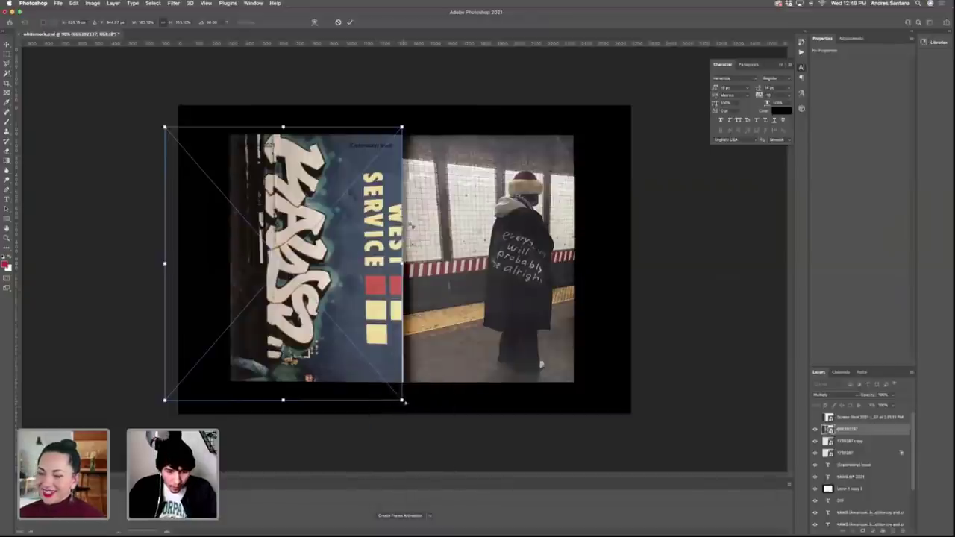
pyautogui.moveTo(403, 400); pyautogui.dragTo(403, 397)
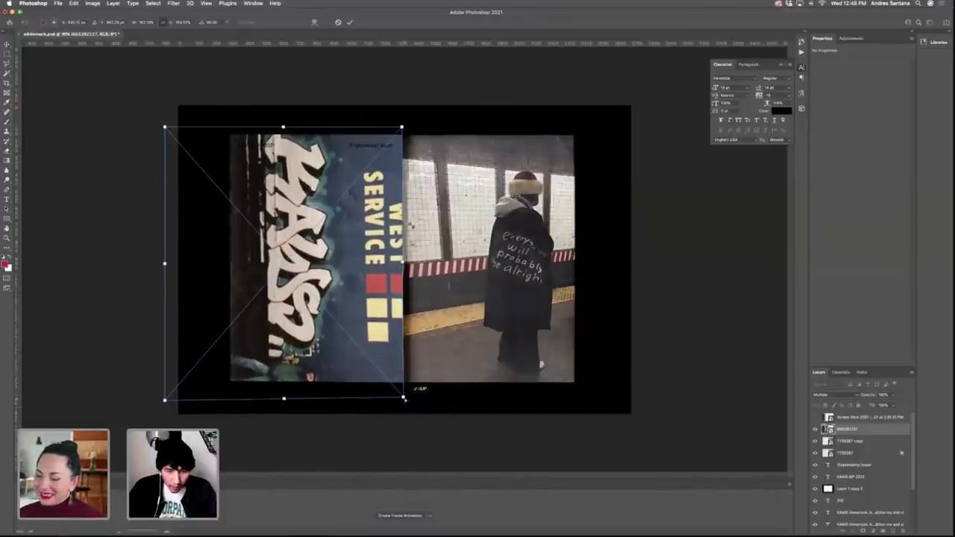
pyautogui.press('Return')
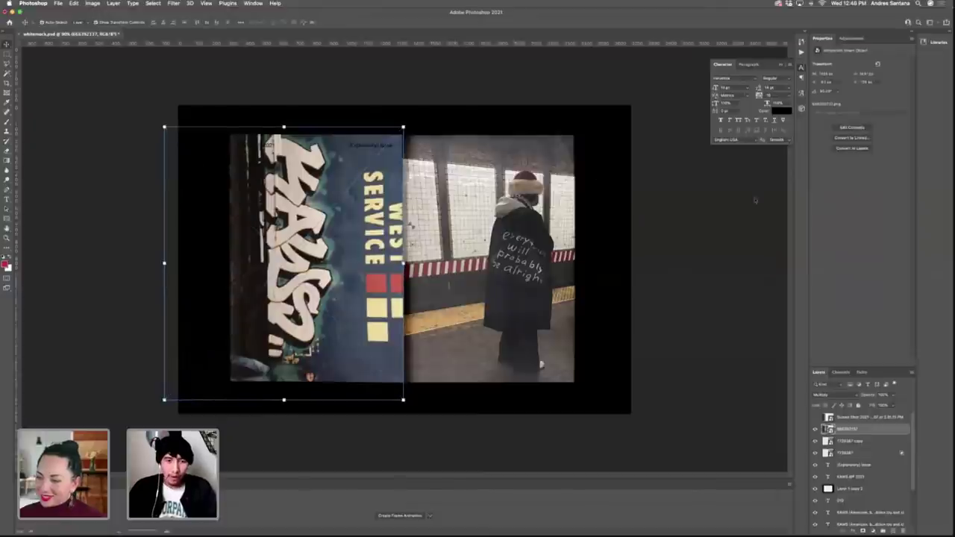
pyautogui.click(718, 231)
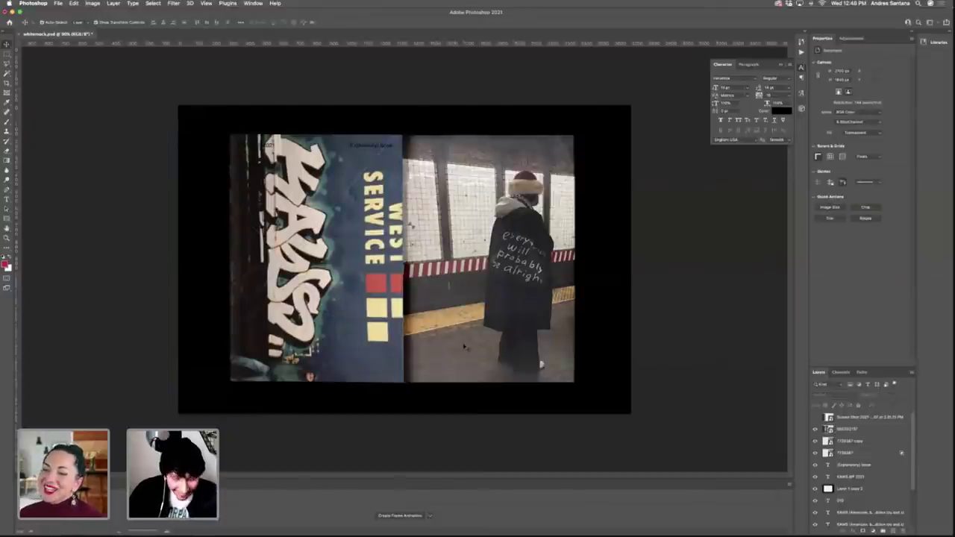
# Shift the graffiti photo slightly so that its edge meets the subway photo at the gutter.
pyautogui.moveTo(412, 377); pyautogui.dragTo(446, 379)
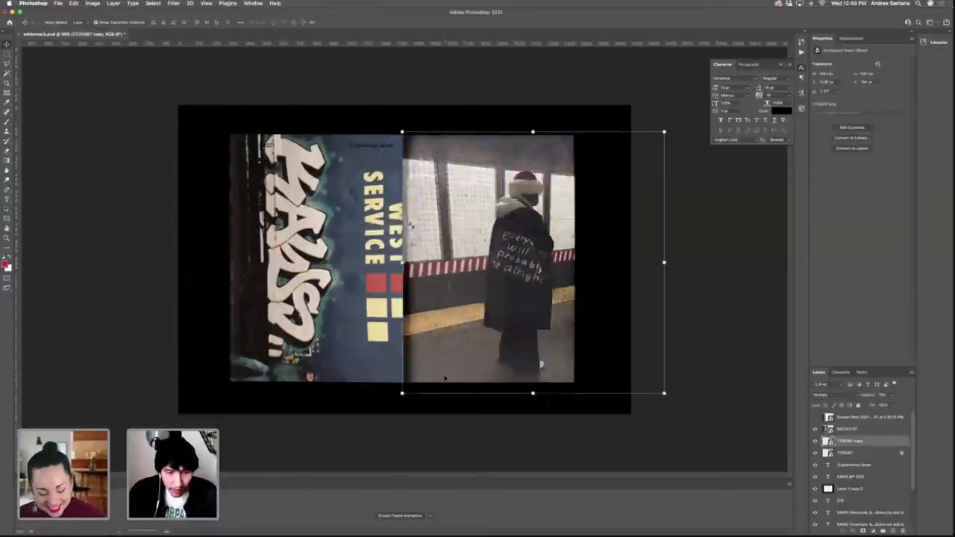
pyautogui.click(360, 356)
pyautogui.scroll(5, 360, 356)
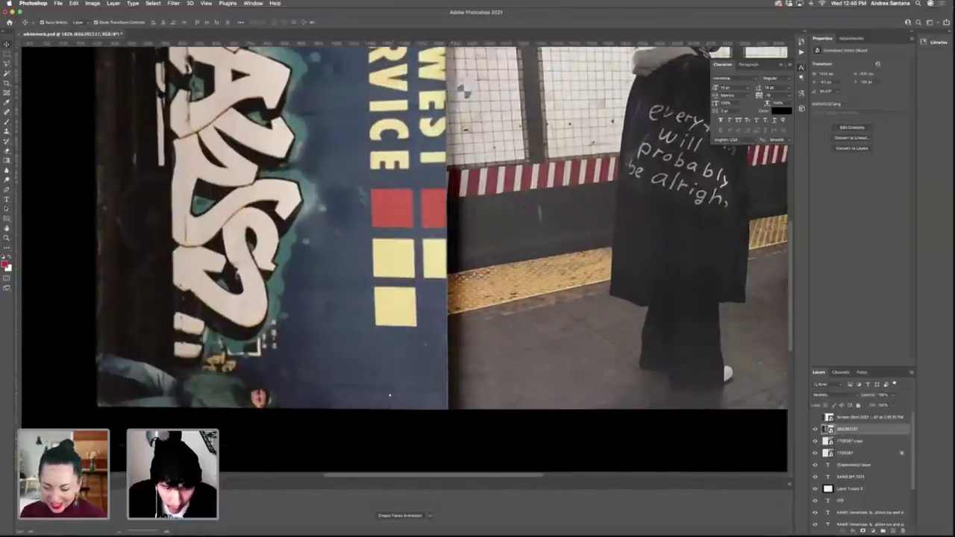
pyautogui.moveTo(396, 390); pyautogui.dragTo(393, 396)
pyautogui.click(491, 426)
pyautogui.click(390, 378)
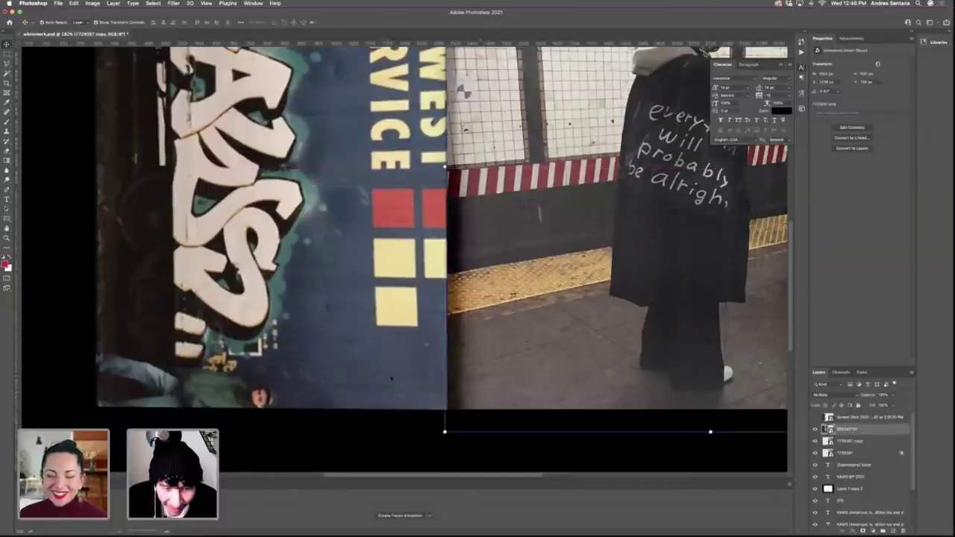
pyautogui.scroll(10, 390, 378)
# Distort the upper gutter-side corner of the graffiti photo slightly to line its edge up with the gutter.
pyautogui.click(447, 309)
pyautogui.click(445, 384)
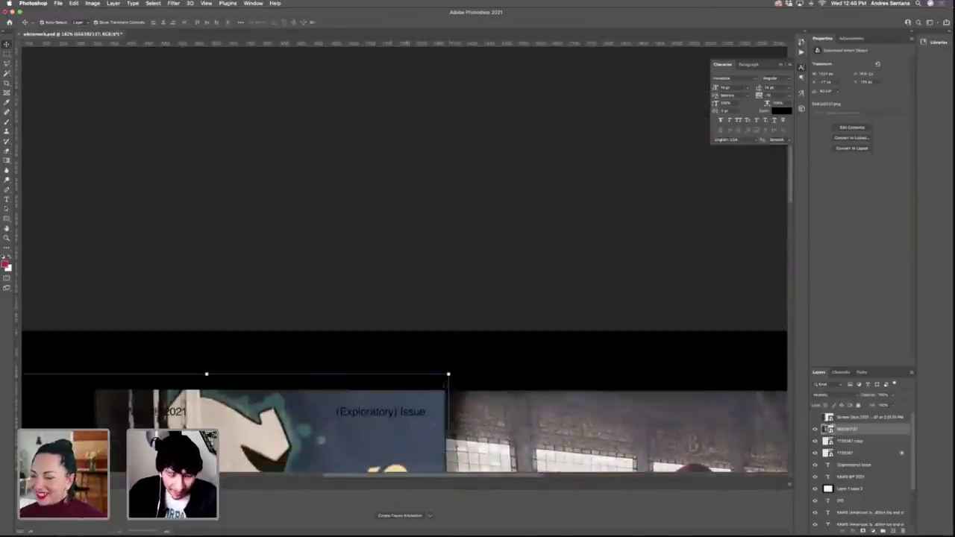
pyautogui.rightClick(415, 433)
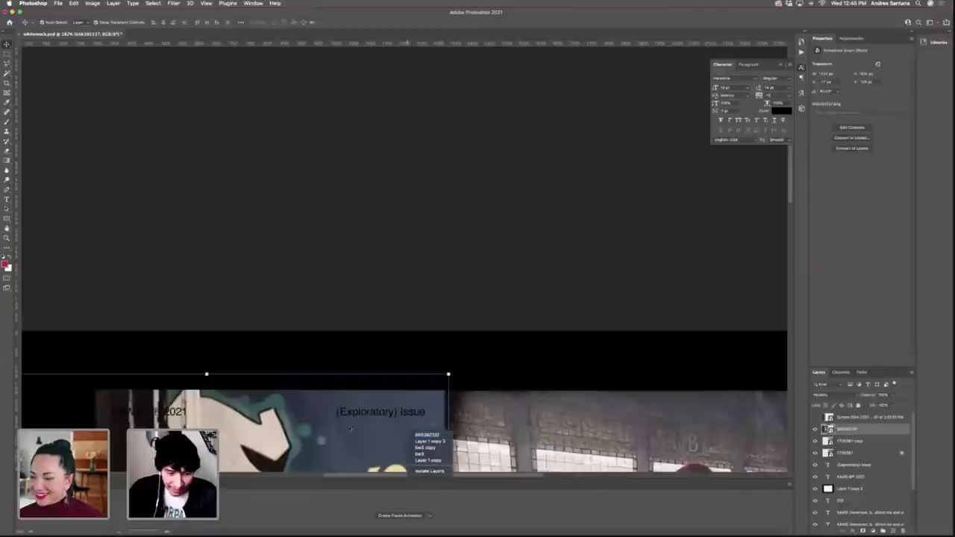
pyautogui.click(351, 430)
pyautogui.press('super+t')
pyautogui.scroll(-4, 403, 335)
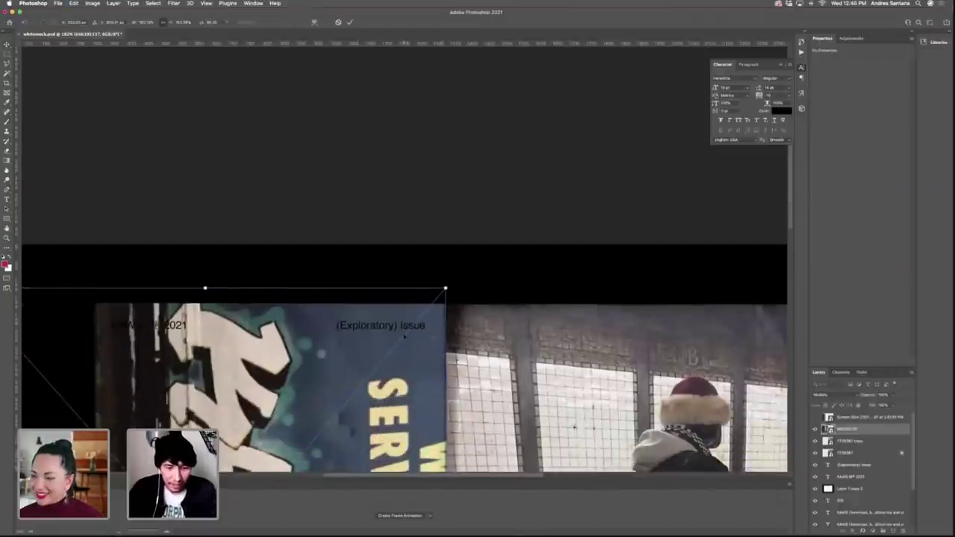
pyautogui.rightClick(384, 377)
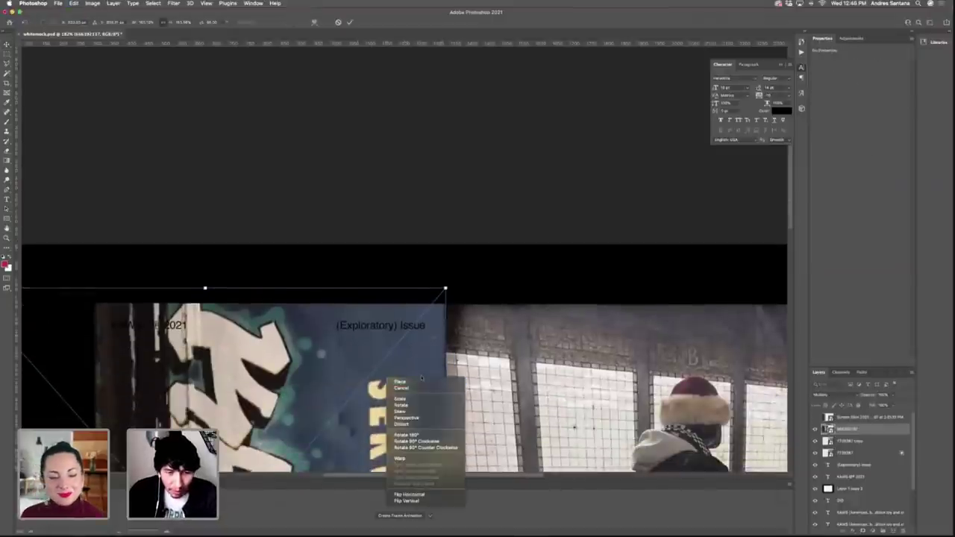
pyautogui.click(415, 424)
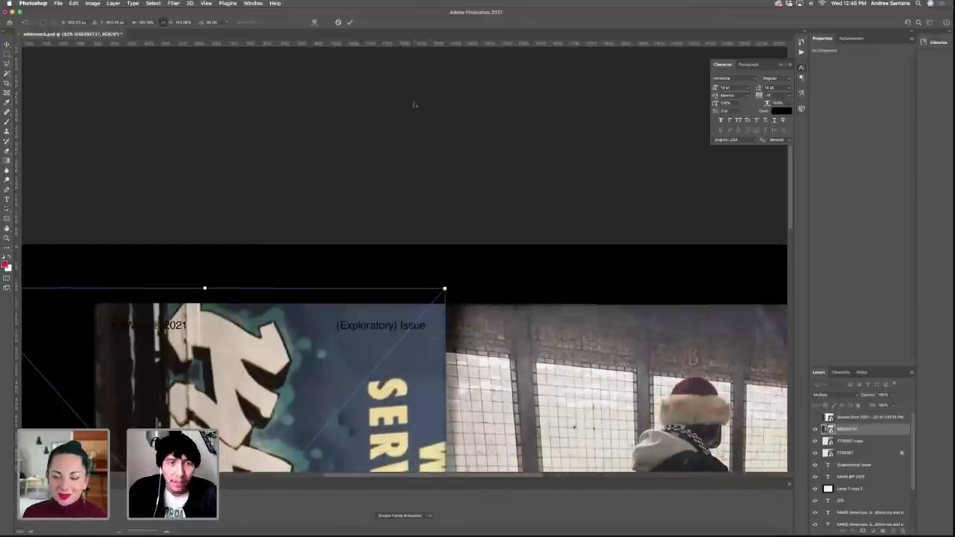
pyautogui.click(350, 23)
pyautogui.click(463, 364)
# Swap the visible left-page photo from the graffiti to the freight car and set the freight car layer's blend mode to Multiply.
pyautogui.press('z')
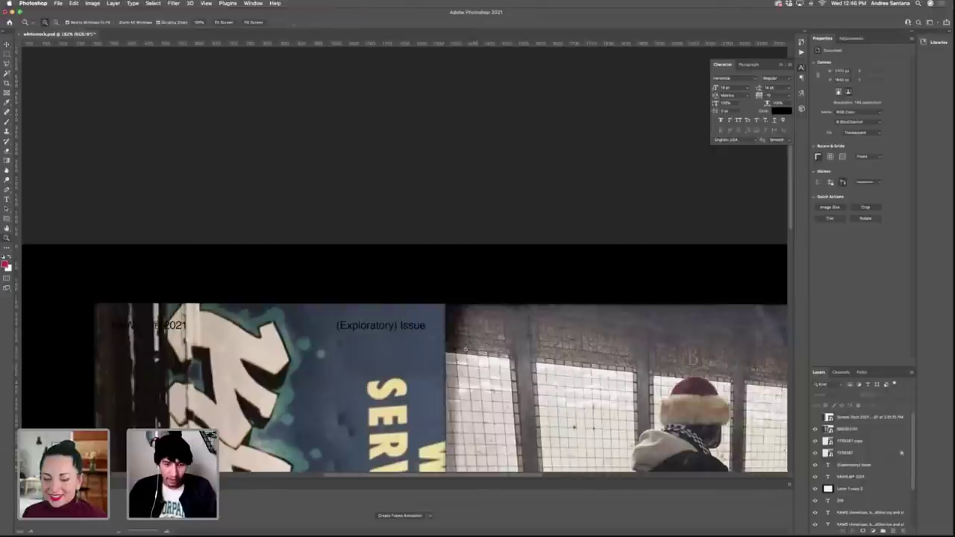
pyautogui.moveTo(479, 358); pyautogui.dragTo(450, 350)
pyautogui.click(450, 350)
pyautogui.press('v')
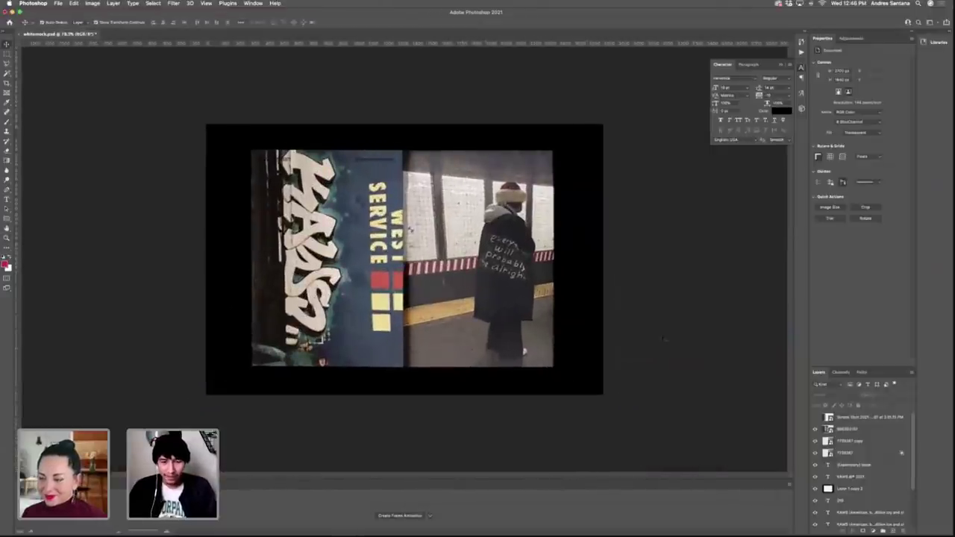
pyautogui.click(346, 314)
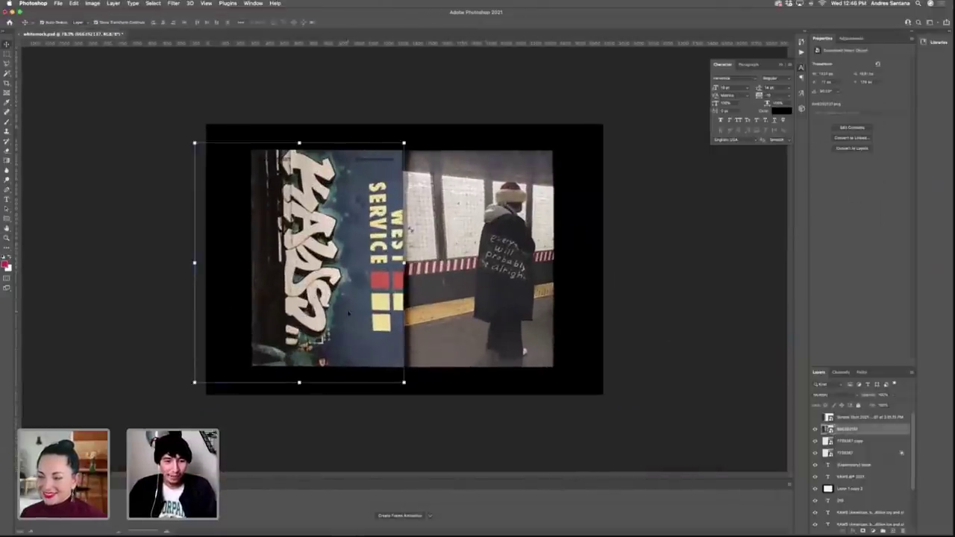
pyautogui.click(846, 418)
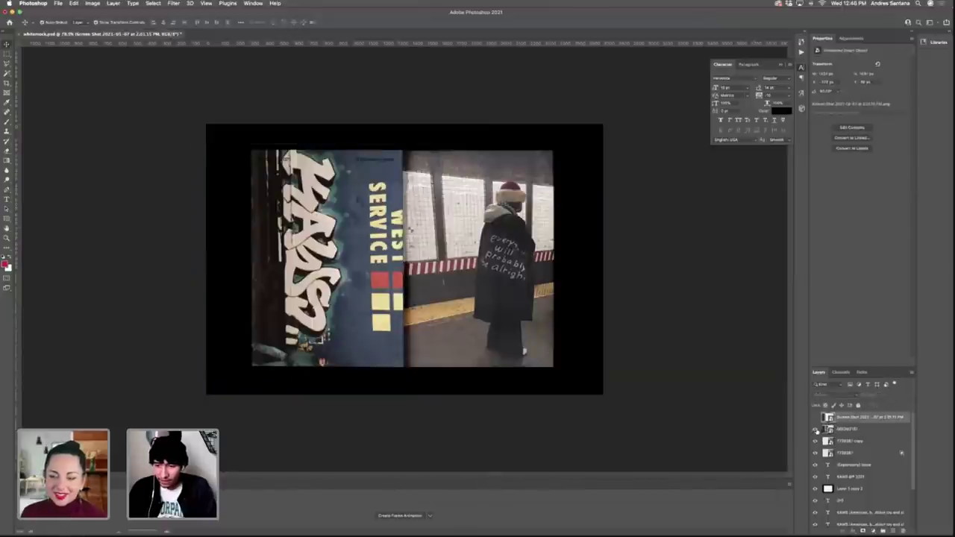
pyautogui.click(815, 418)
pyautogui.click(815, 417)
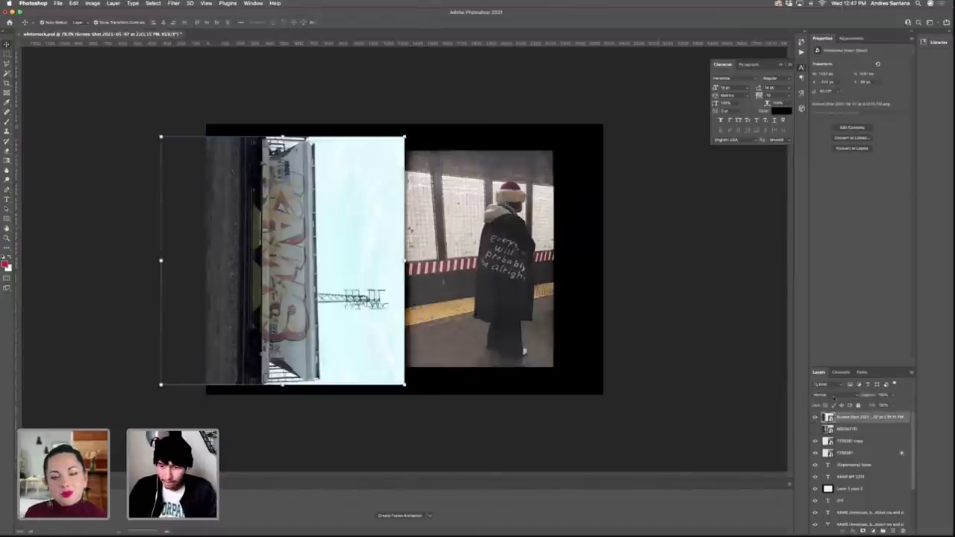
pyautogui.click(834, 396)
pyautogui.click(825, 417)
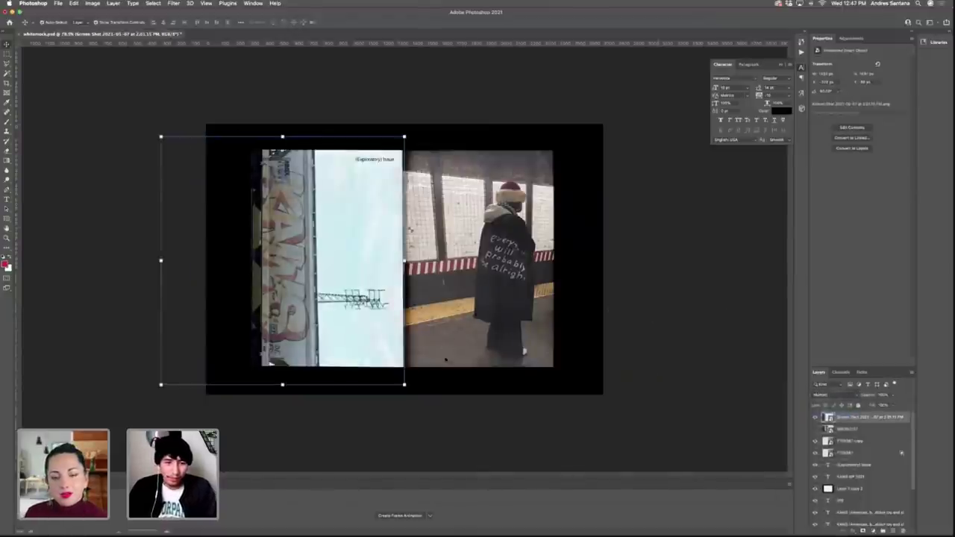
# Distort the lower gutter-side corner of the freight car photo slightly upward and inward to follow the magazine page.
pyautogui.press('z')
pyautogui.moveTo(398, 347); pyautogui.dragTo(456, 346)
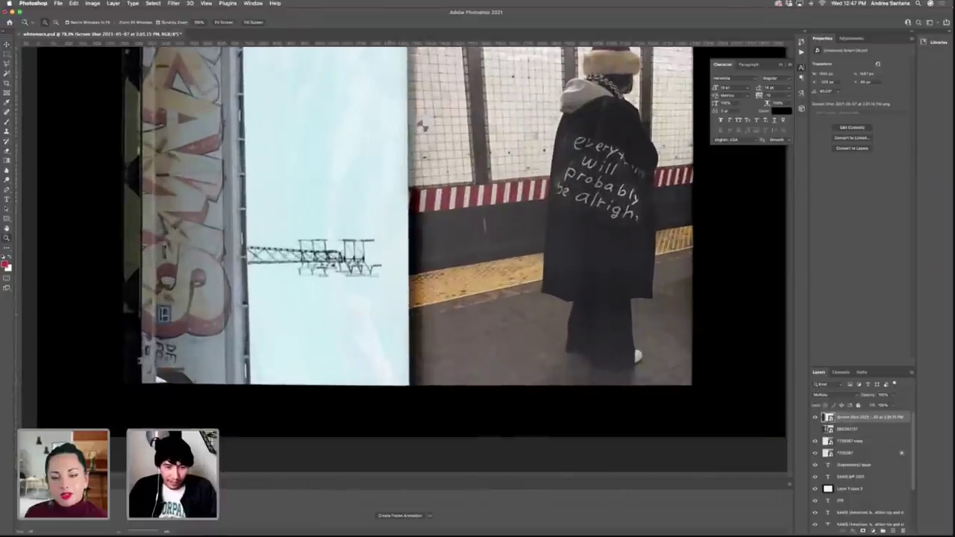
pyautogui.press('v')
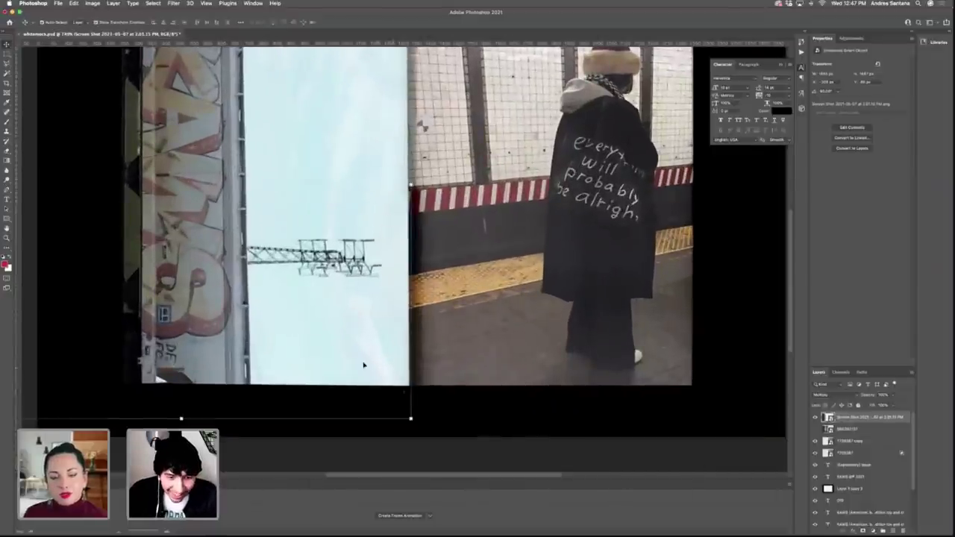
pyautogui.press('super+t')
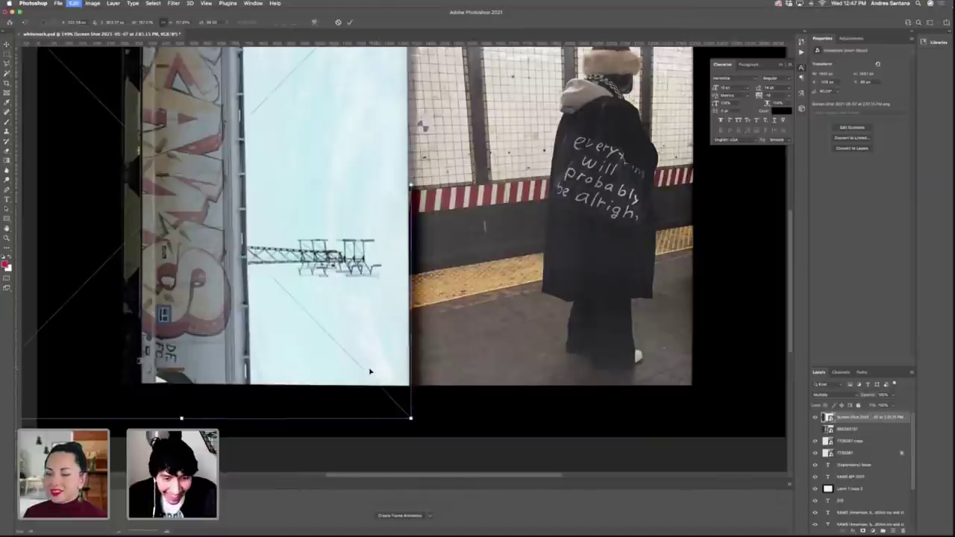
pyautogui.rightClick(371, 368)
pyautogui.click(394, 411)
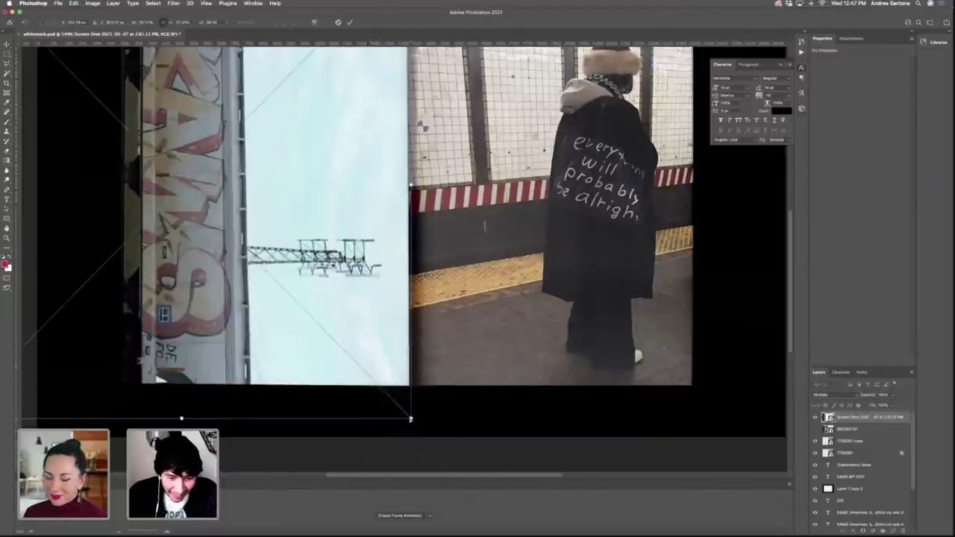
pyautogui.moveTo(411, 420); pyautogui.dragTo(409, 412)
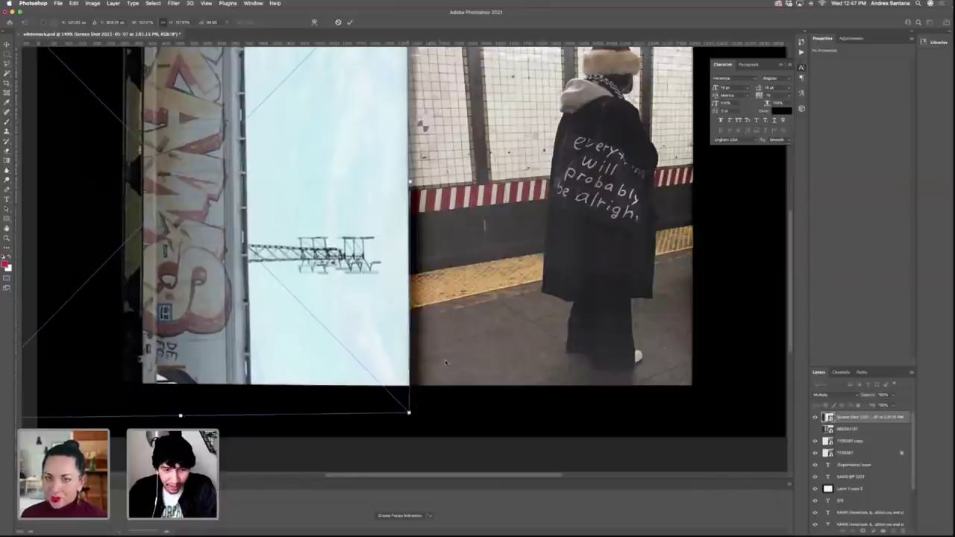
pyautogui.press('Return')
# Distort the upper gutter-side corner of the freight car photo slightly inward to align its edge with the gutter.
pyautogui.scroll(5, 418, 358)
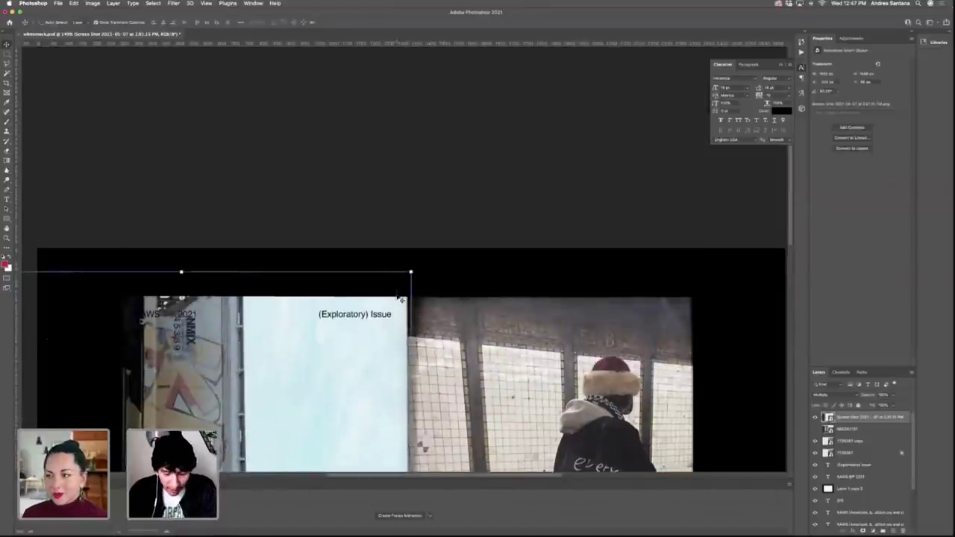
pyautogui.hotkey('ctrl', 't')
pyautogui.rightClick(387, 299)
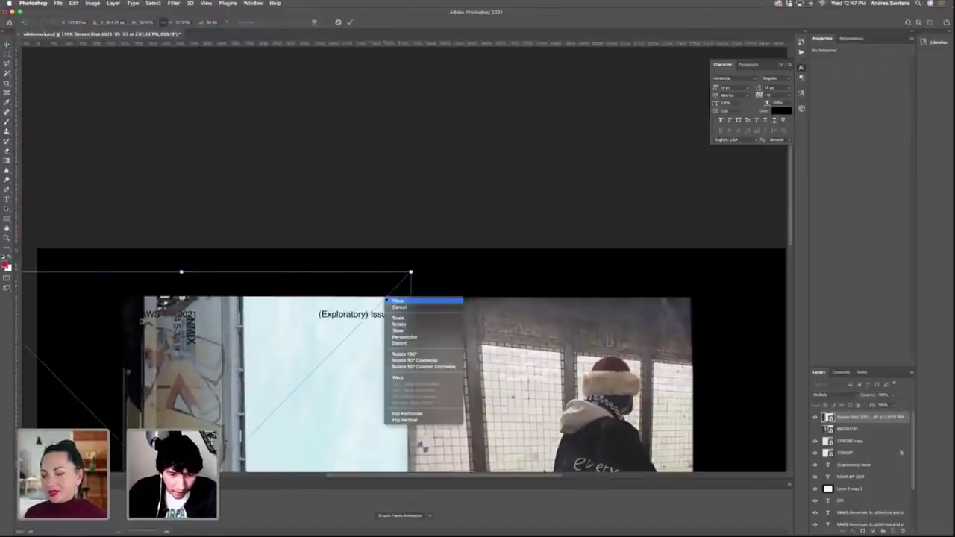
pyautogui.click(405, 344)
pyautogui.moveTo(411, 274); pyautogui.dragTo(407, 274)
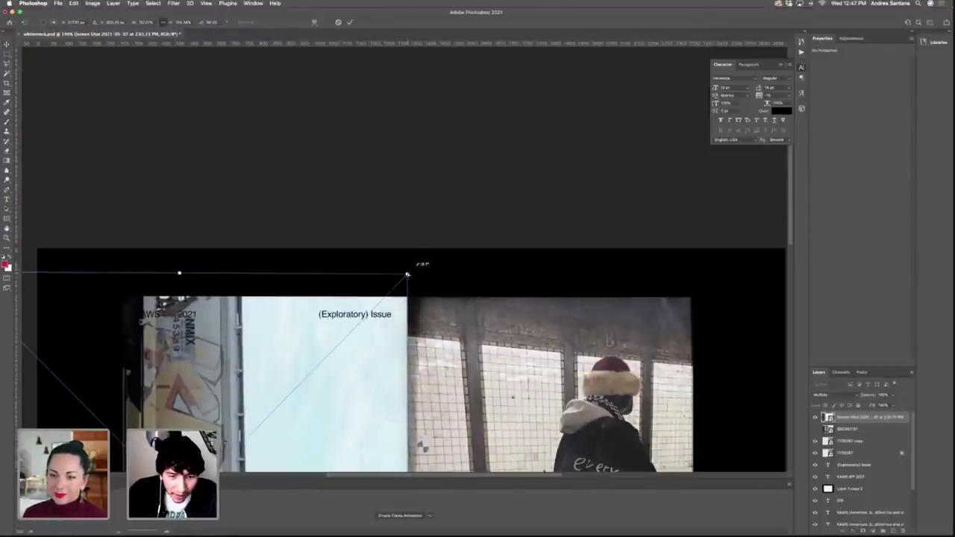
pyautogui.click(350, 22)
# Shift the freight car photo toward the subway photo so that the car graffiti sits nearer the middle of its page.
pyautogui.press('z')
pyautogui.moveTo(467, 336); pyautogui.dragTo(346, 303)
pyautogui.press('v')
pyautogui.click(322, 299)
# Rasterize the freight car smart object so that its pixels can be erased.
pyautogui.press('b')
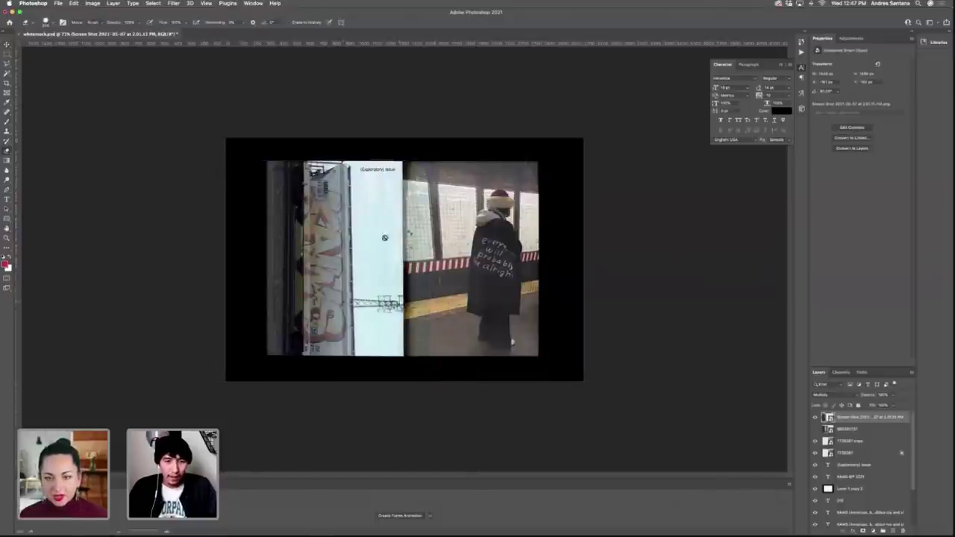
pyautogui.click(397, 303)
pyautogui.press('Return')
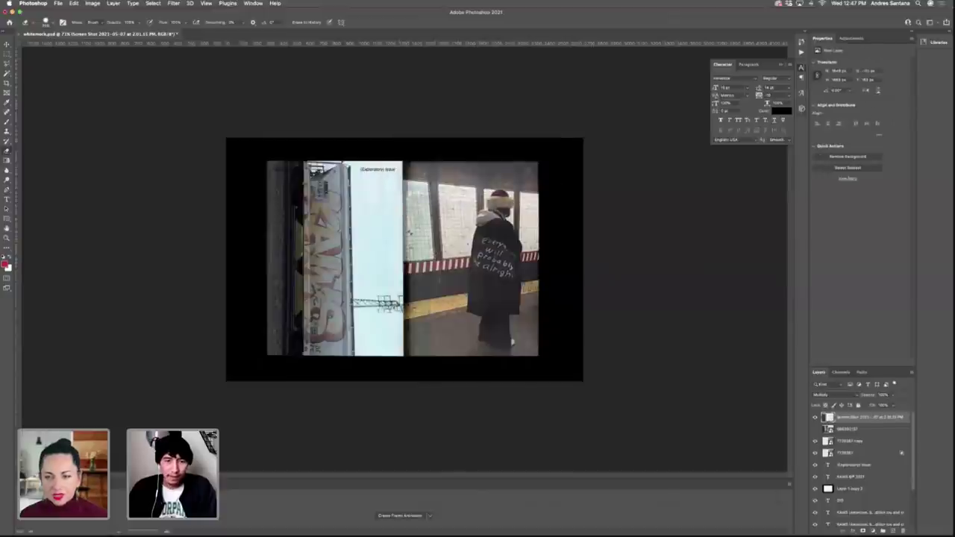
# Select the strip of the freight car photo that overlaps the subway page and cut it away at the gutter.
pyautogui.press('v')
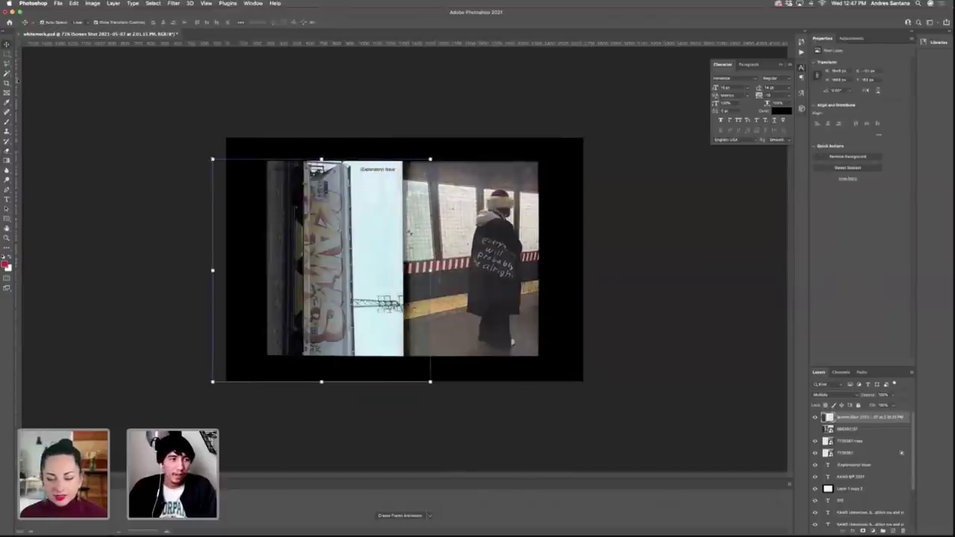
pyautogui.click(8, 54)
pyautogui.moveTo(462, 137); pyautogui.dragTo(403, 404)
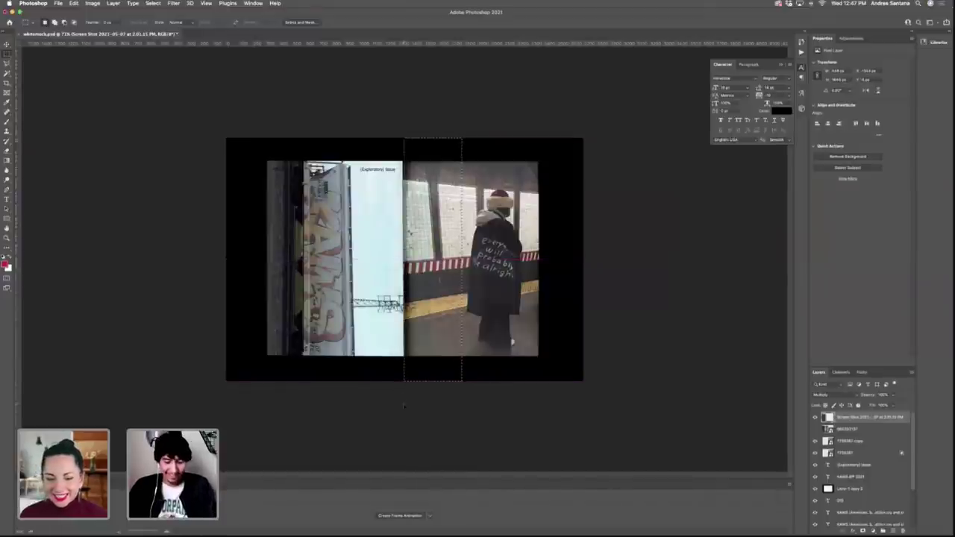
pyautogui.press('super+x')
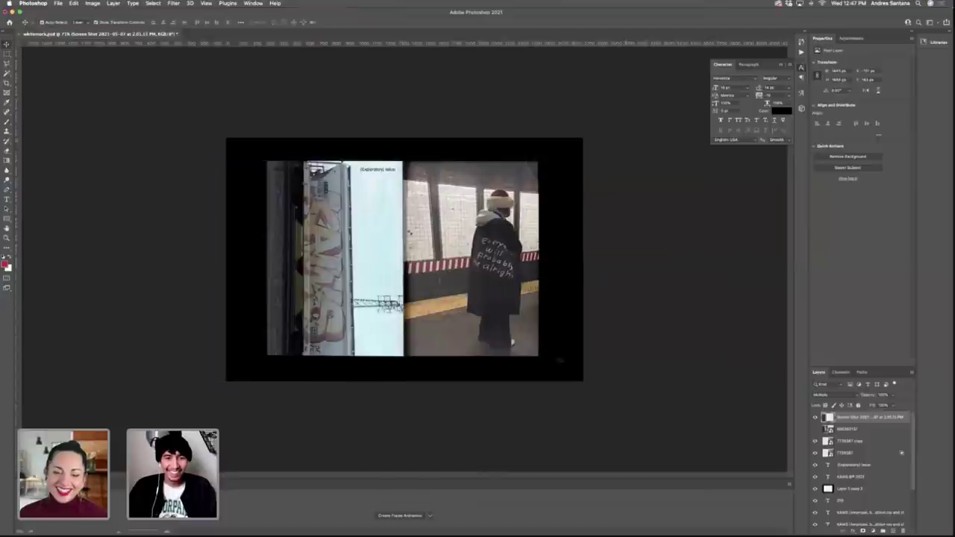
pyautogui.press('v')
pyautogui.click(347, 289)
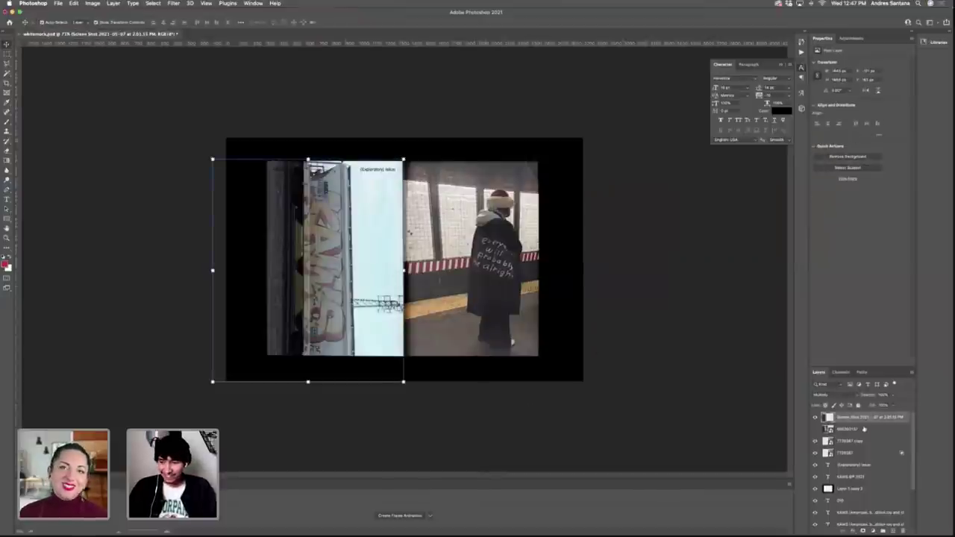
# Toggle the graffiti photo beneath the freight car on and off, and examine the spread with the freight car alone.
pyautogui.click(815, 430)
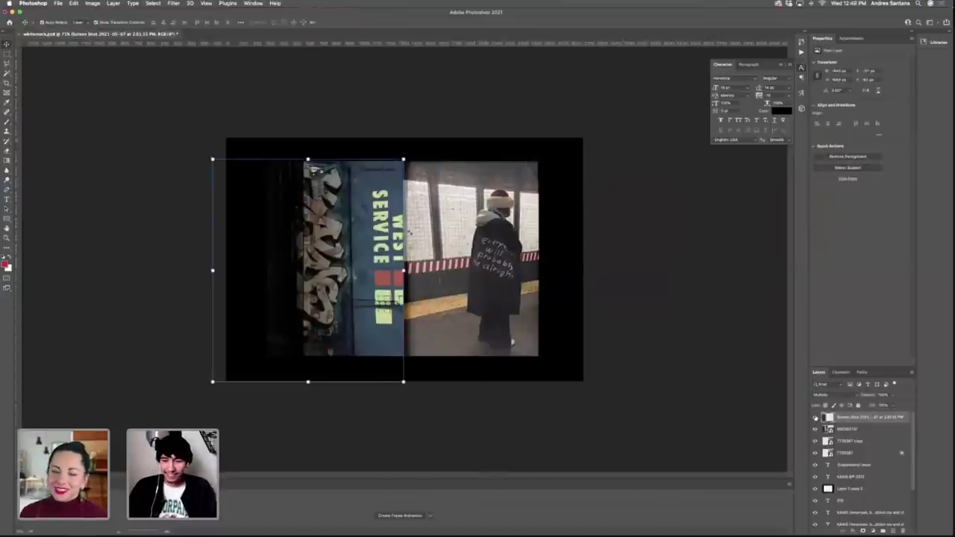
pyautogui.click(815, 430)
pyautogui.click(815, 430)
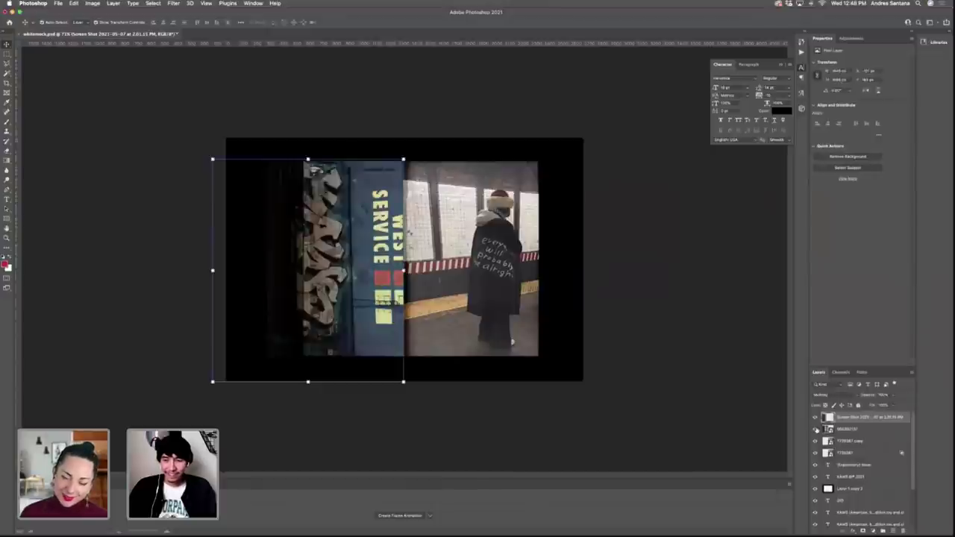
pyautogui.click(815, 430)
pyautogui.click(656, 387)
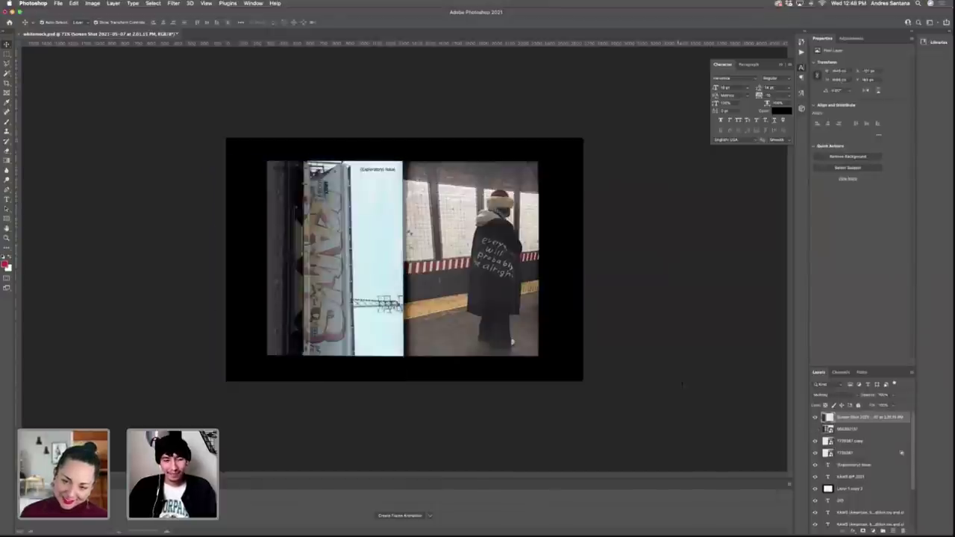
pyautogui.click(368, 311)
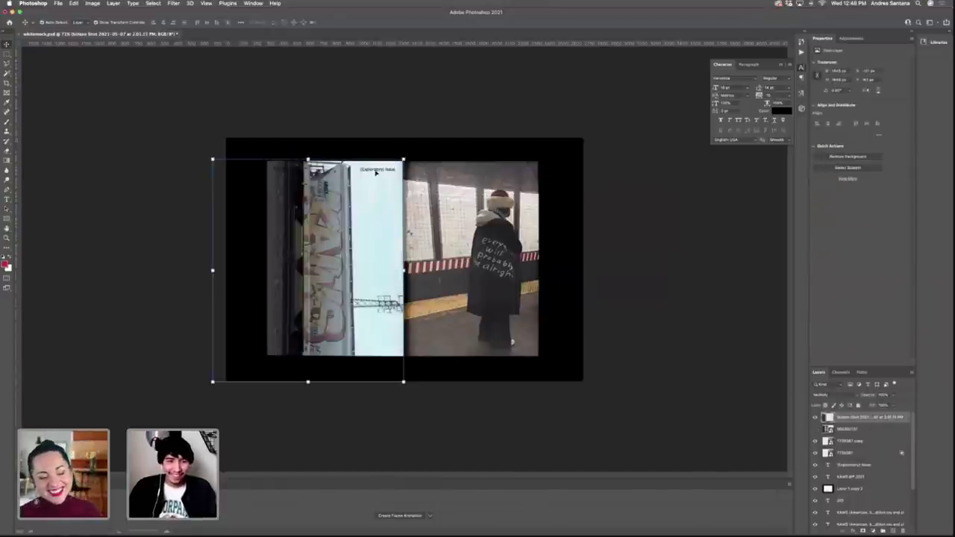
pyautogui.press('super+h')
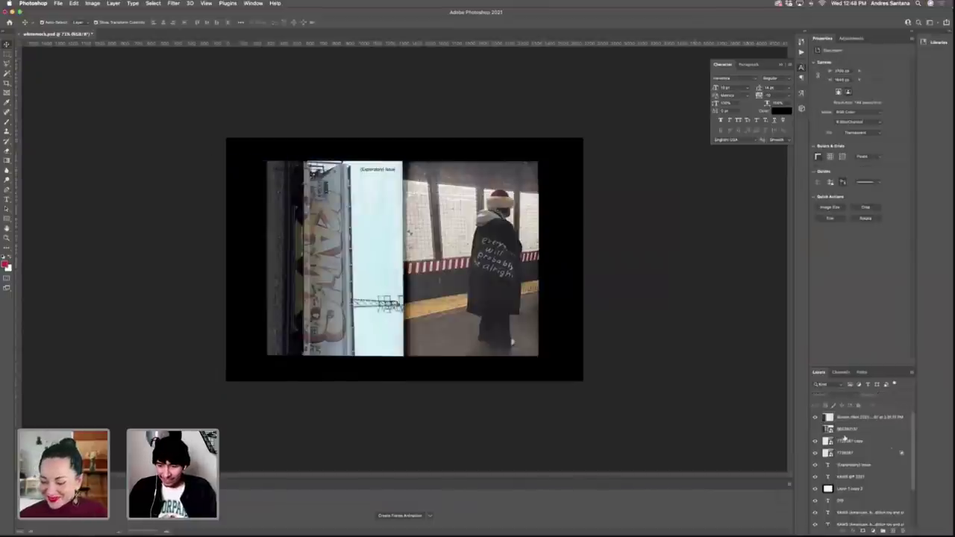
# Hide both the graffiti and the freight car photos to expose the plain white page beside the subway photo.
pyautogui.click(848, 430)
pyautogui.click(815, 430)
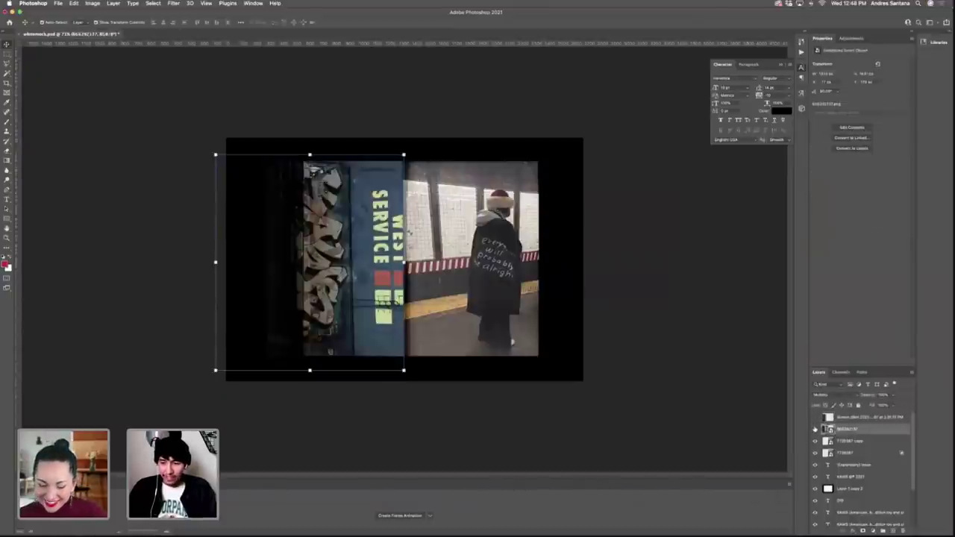
pyautogui.click(815, 418)
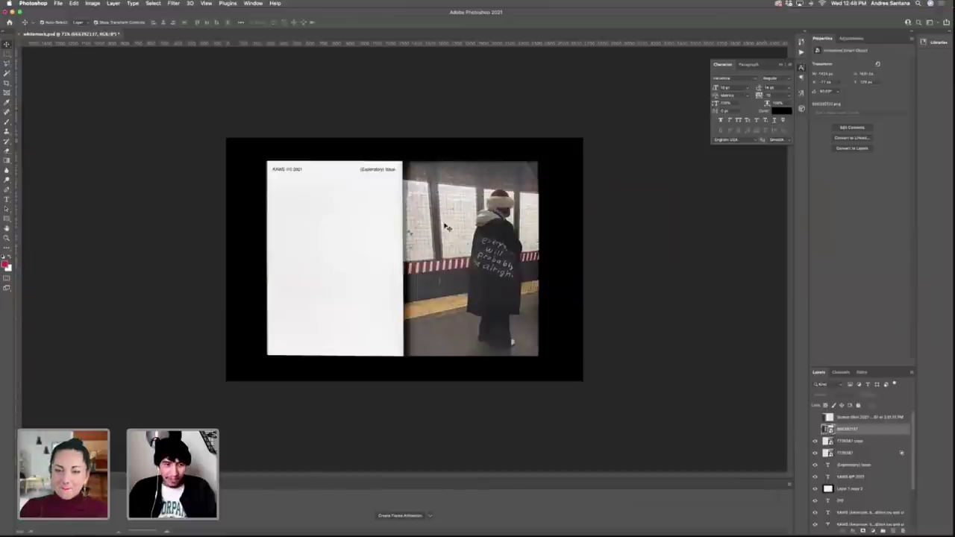
# Delete the "(Exploratory) Issue" header text from the white page.
pyautogui.click(380, 172)
pyautogui.press('Delete')
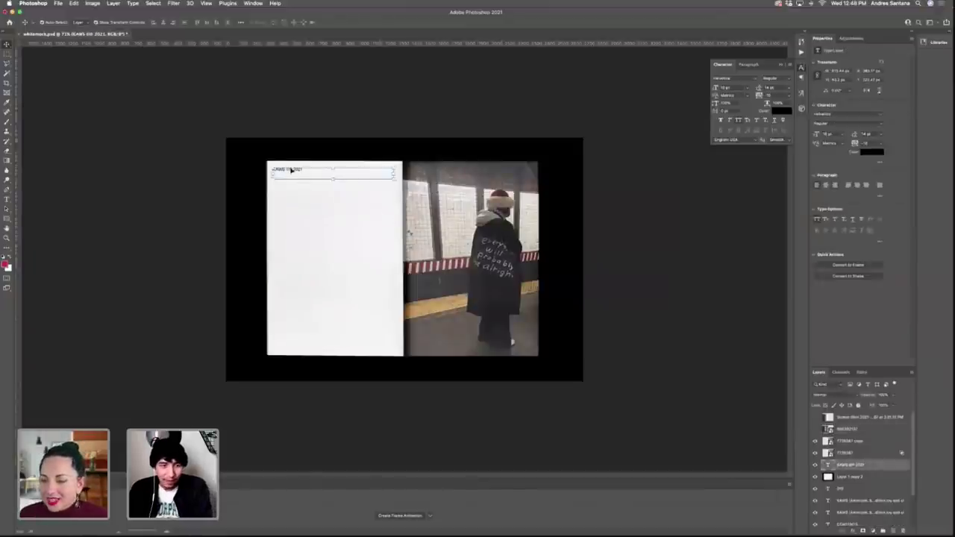
# Delete the small heading text layer from the blank page and show the "WEST SERVICE" graffiti photo there.
pyautogui.click(730, 297)
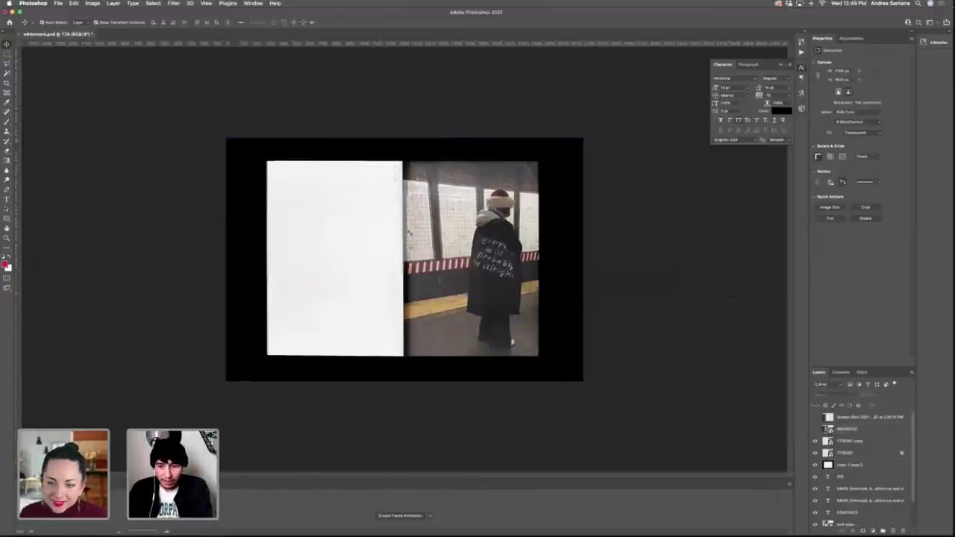
pyautogui.click(816, 430)
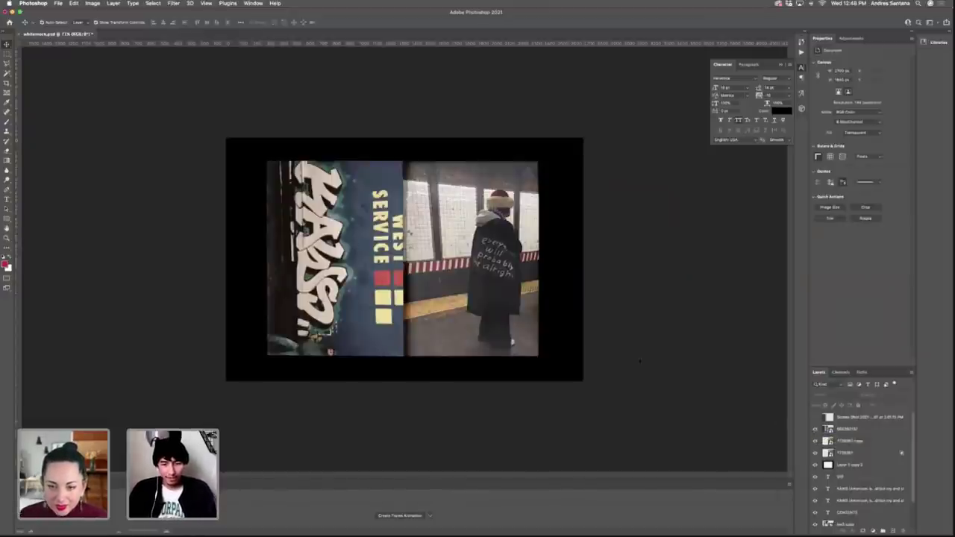
# Compare the two graffiti photos on the page facing the subway portrait by switching their layers' visibility.
pyautogui.click(815, 417)
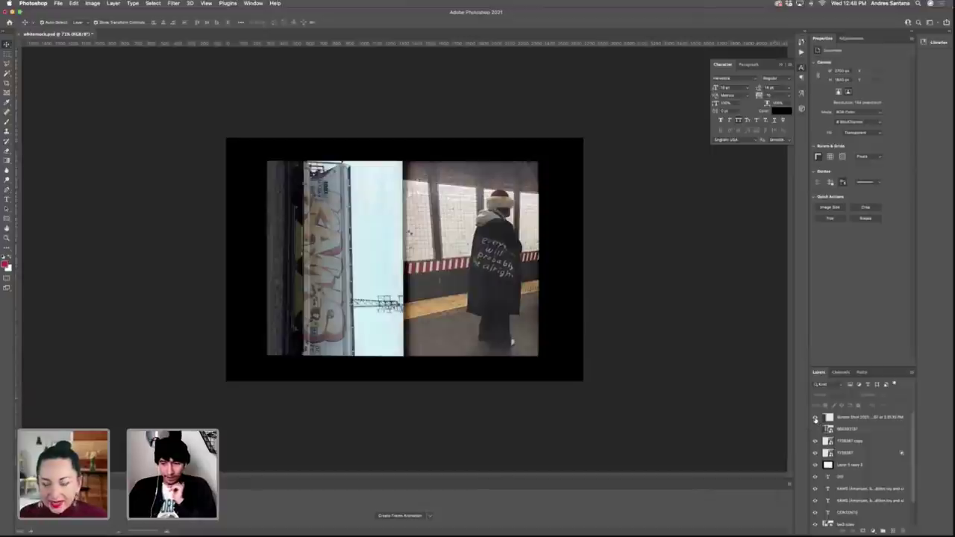
pyautogui.click(816, 417)
pyautogui.click(815, 429)
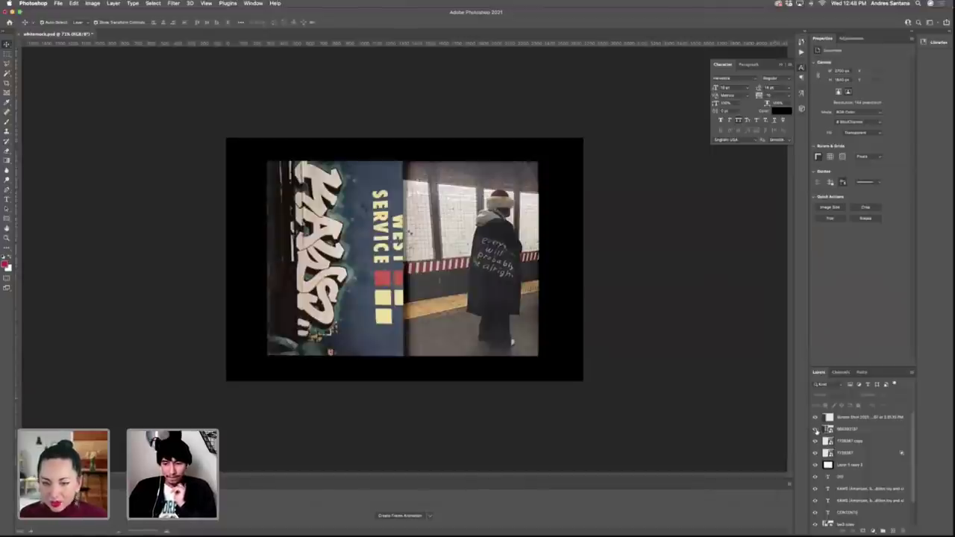
pyautogui.click(815, 430)
pyautogui.click(815, 430)
pyautogui.click(815, 430)
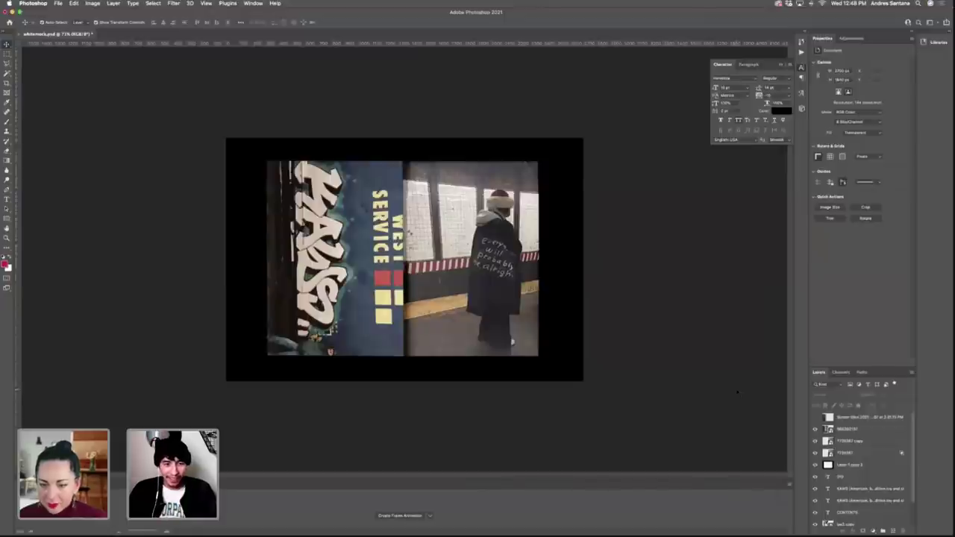
pyautogui.click(815, 430)
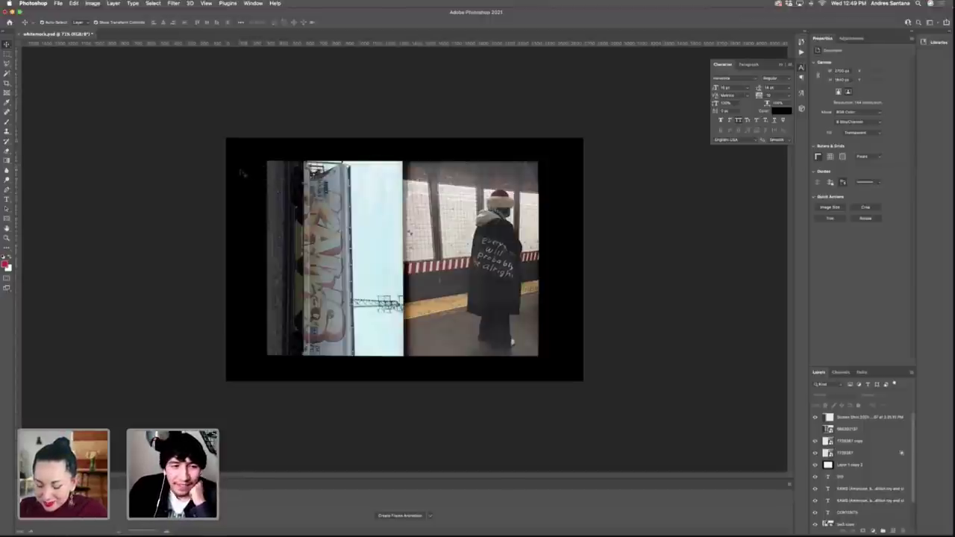
pyautogui.click(309, 182)
pyautogui.click(714, 267)
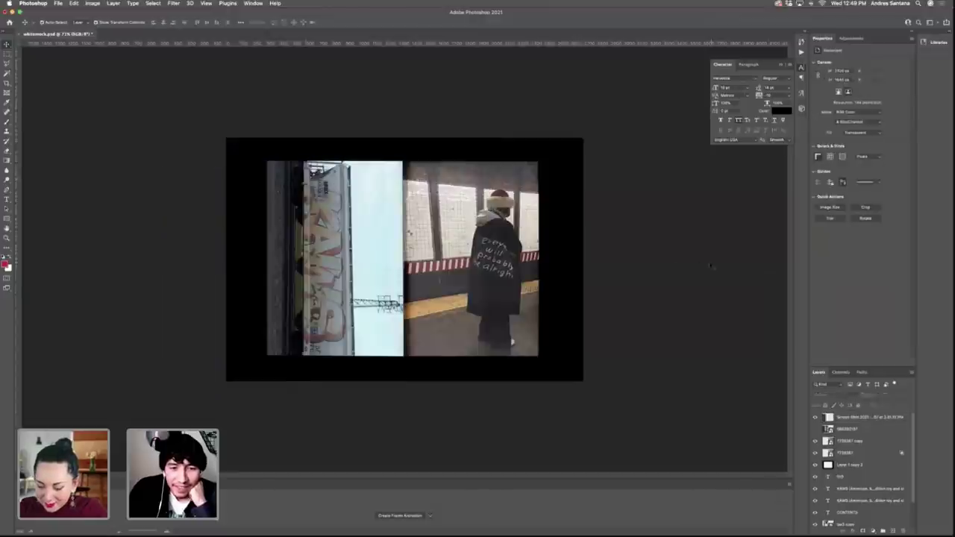
# Switch to Chrome and search Google for "salento" in a new tab.
pyautogui.moveTo(950, 264)
pyautogui.click(938, 145)
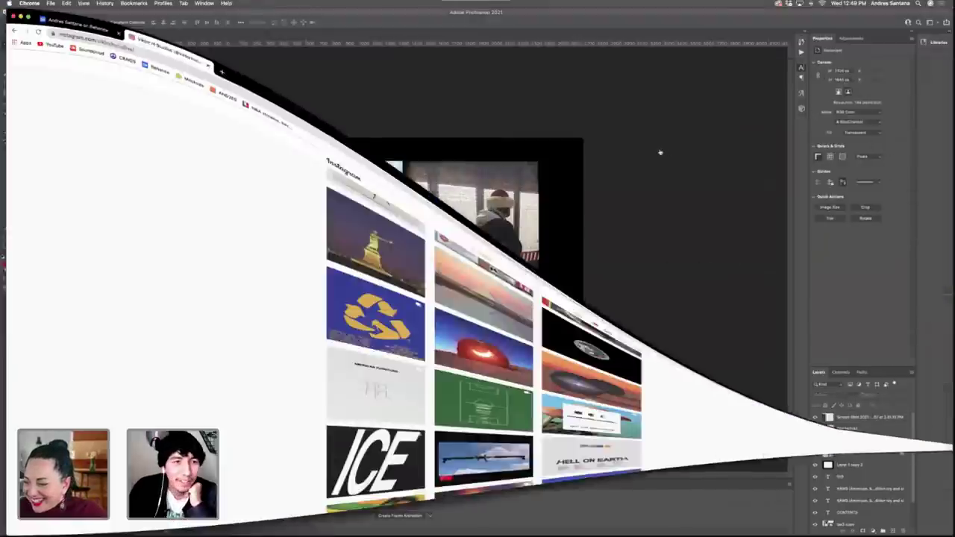
pyautogui.click(215, 16)
pyautogui.write('cel')
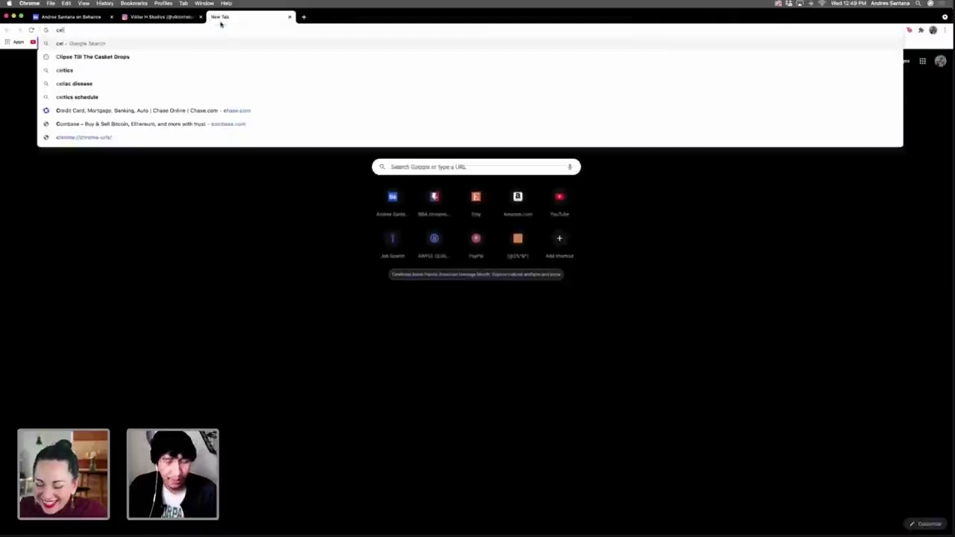
pyautogui.press('BackSpace')
pyautogui.press('BackSpace')
pyautogui.press('BackSpace')
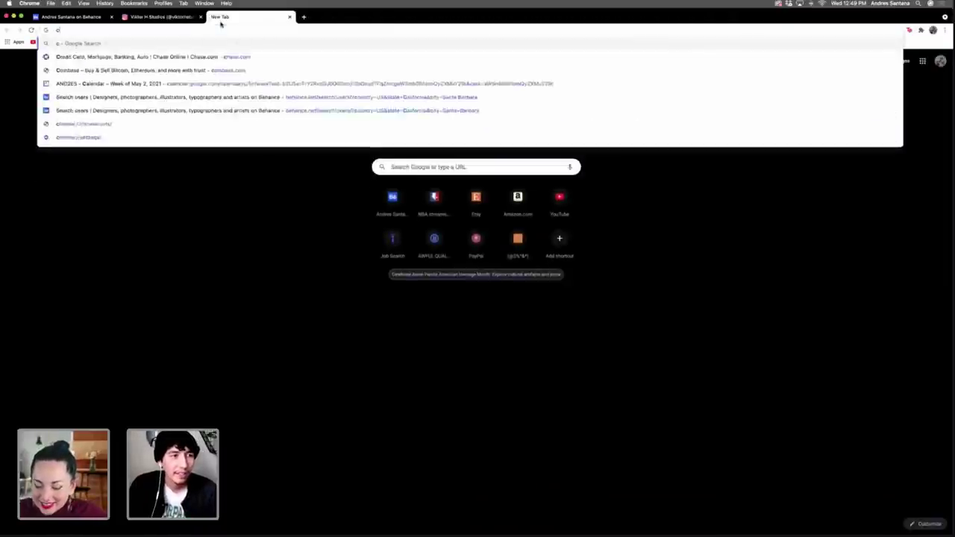
pyautogui.write('salento')
pyautogui.press('BackSpace')
pyautogui.press('BackSpace')
pyautogui.press('BackSpace')
pyautogui.press('BackSpace')
pyautogui.press('BackSpace')
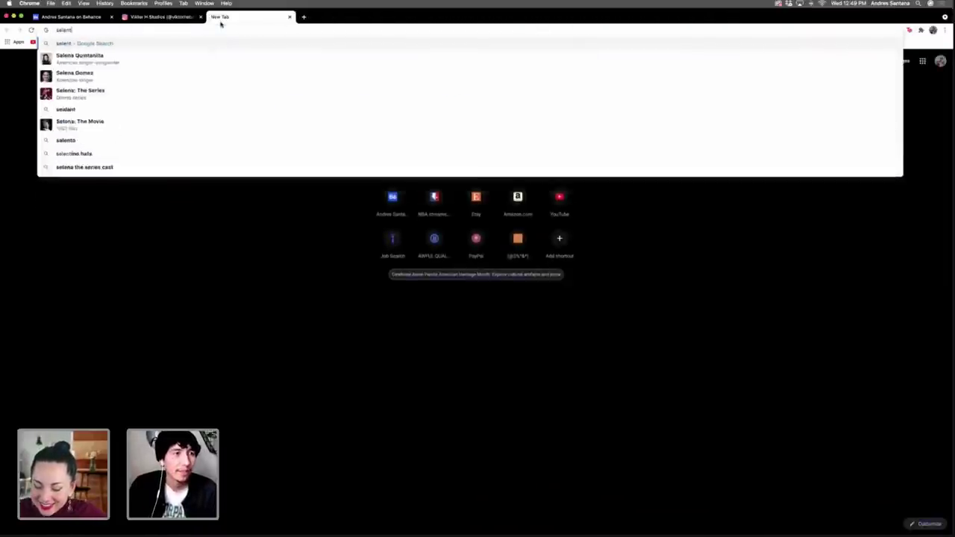
pyautogui.write('lento')
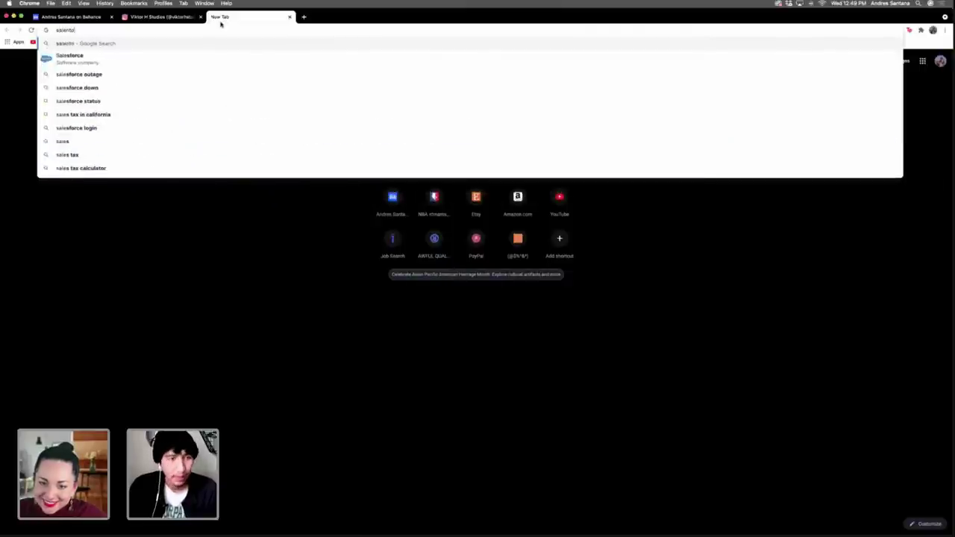
pyautogui.press('Return')
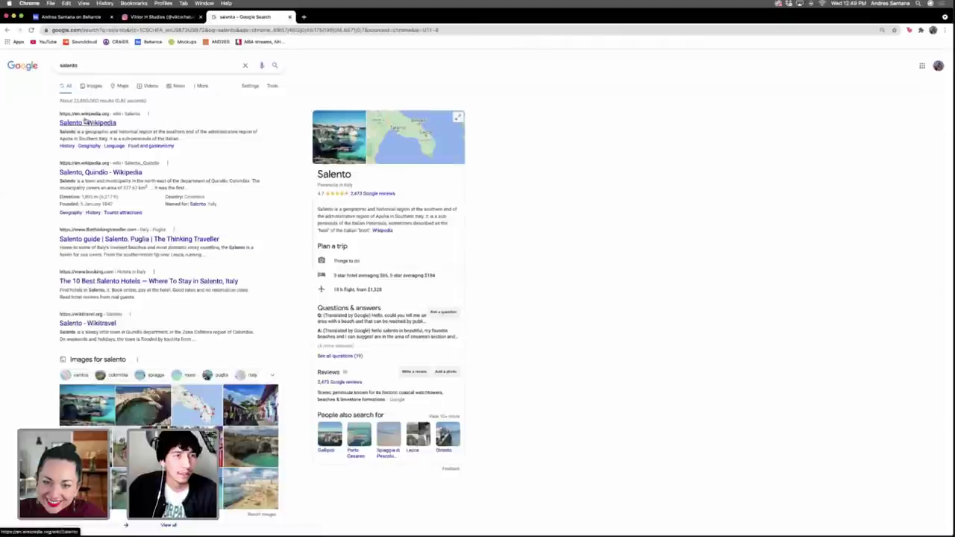
# Browse the image results for Salento and preview the rocky coast photo and the seaside promenade photo.
pyautogui.click(94, 86)
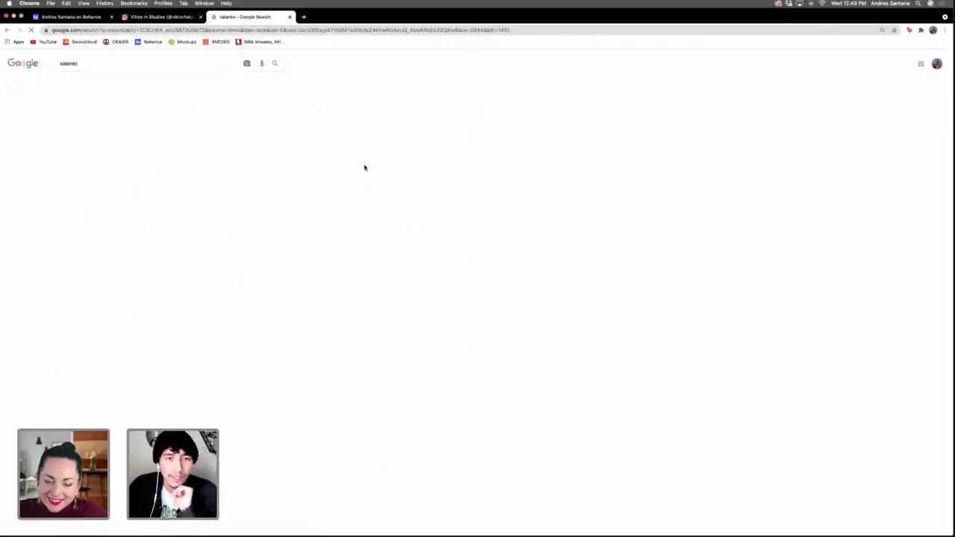
pyautogui.scroll(-1, 367, 204)
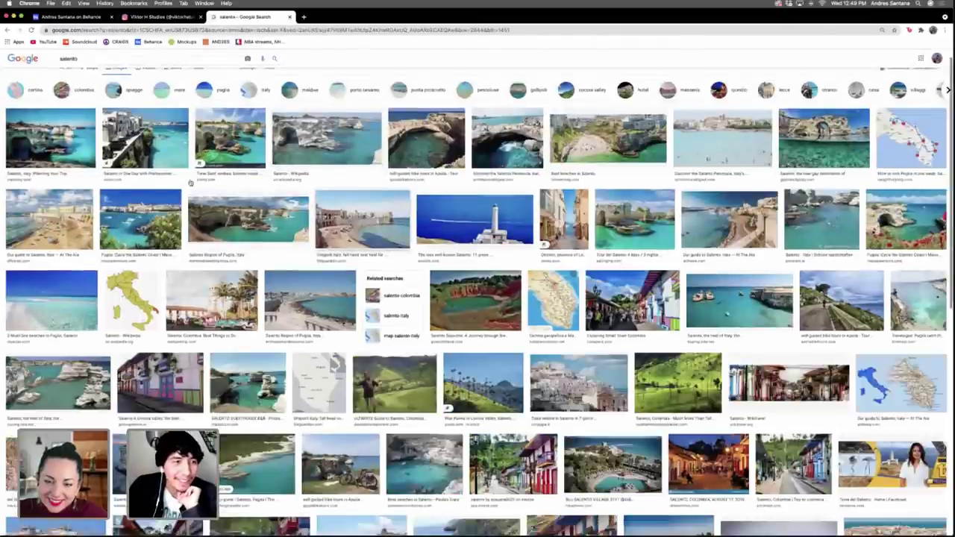
pyautogui.click(50, 138)
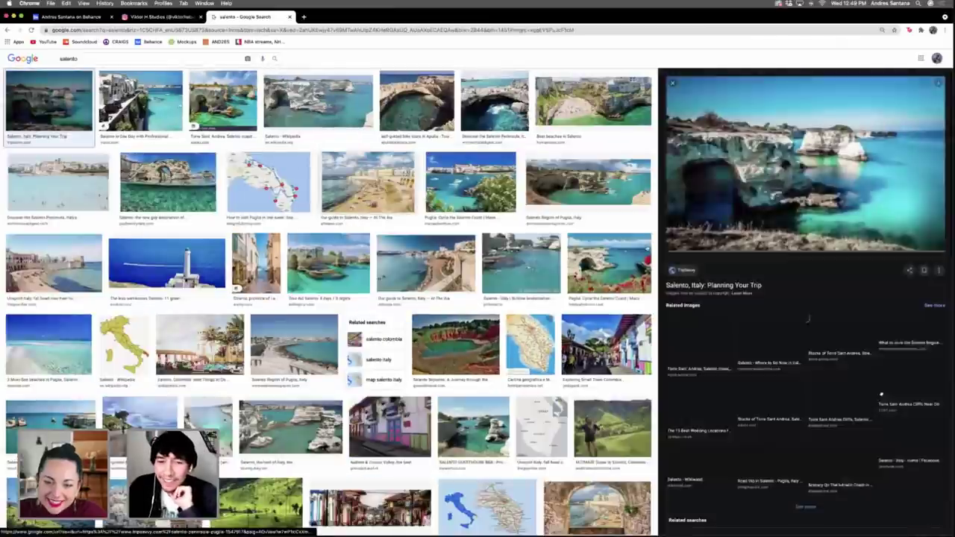
pyautogui.scroll(-2, 329, 299)
pyautogui.scroll(-1, 328, 299)
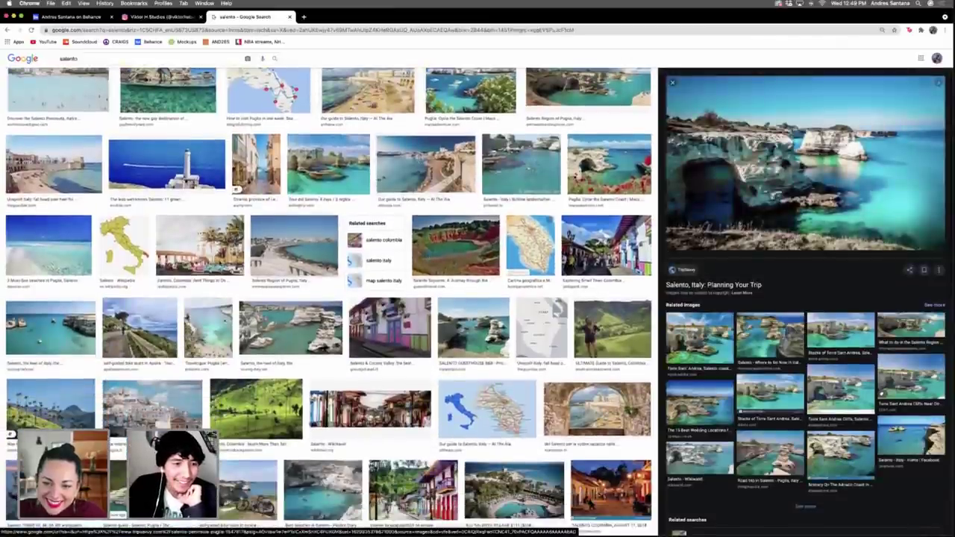
pyautogui.click(293, 246)
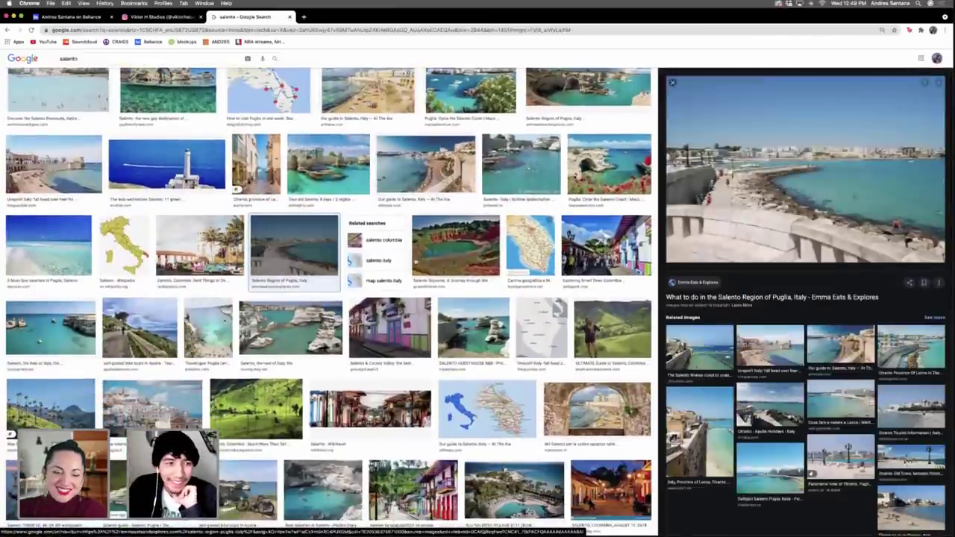
pyautogui.scroll(-4, 216, 260)
pyautogui.scroll(-1, 214, 261)
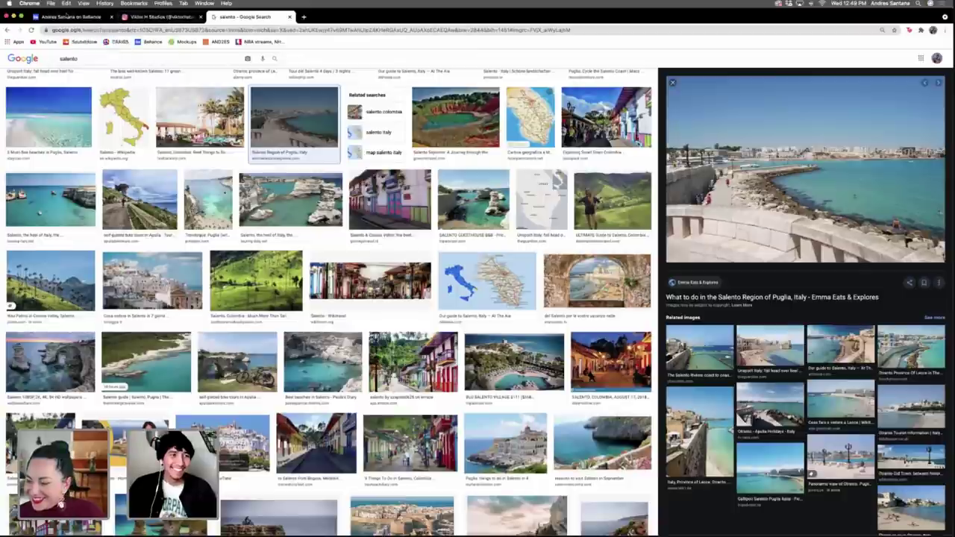
# Return to Photoshop and show the "WEST SERVICE" graffiti photo in place of the pale train graffiti screenshot.
pyautogui.click(14, 17)
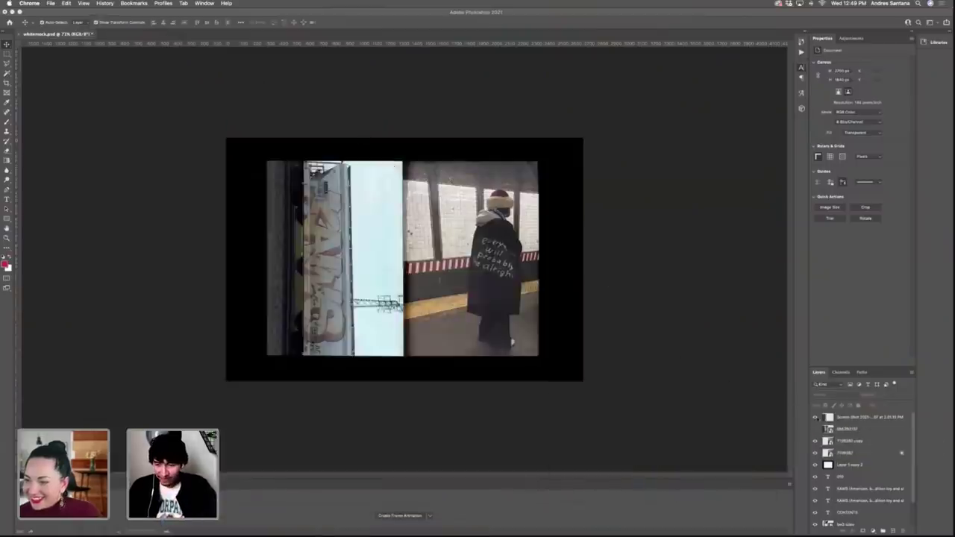
pyautogui.click(815, 429)
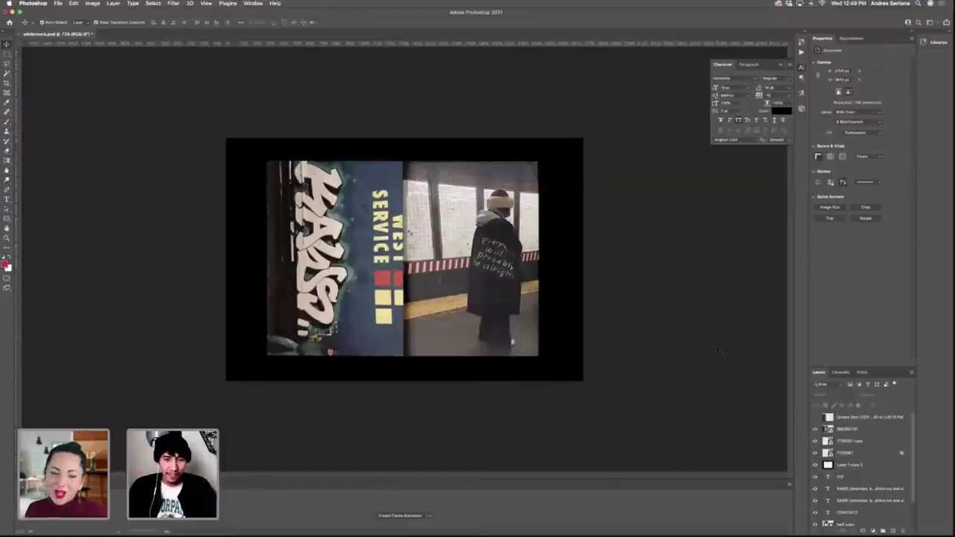
pyautogui.click(873, 430)
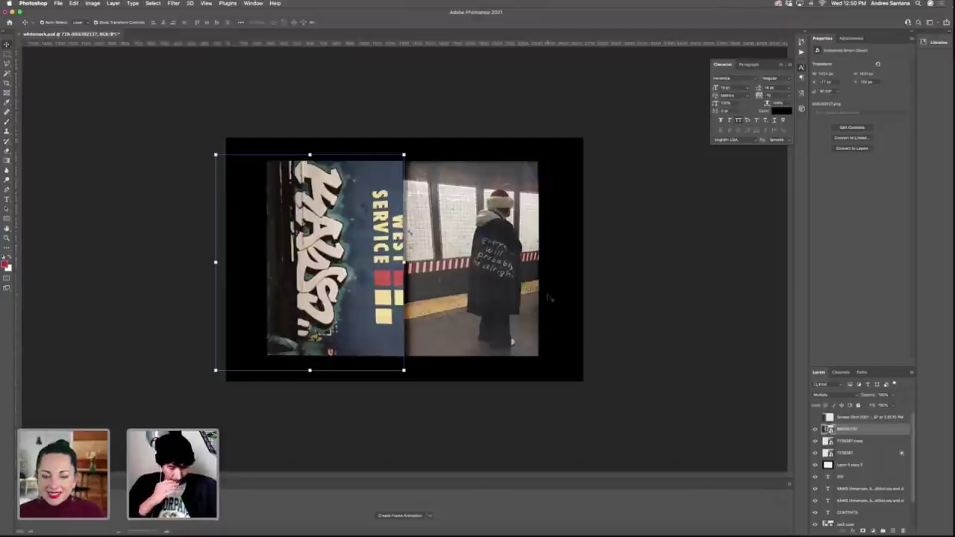
pyautogui.click(623, 294)
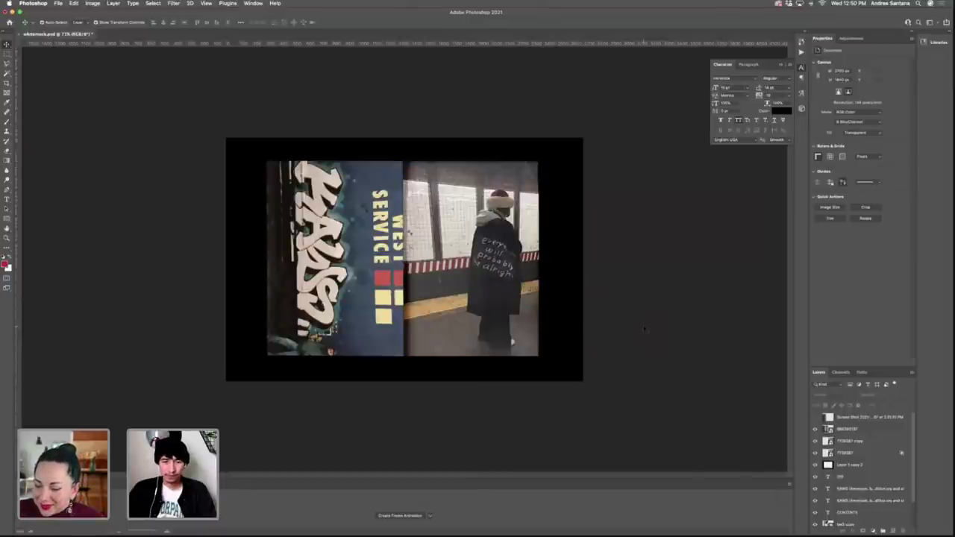
# Compare the "WEST SERVICE" photo with the train graffiti screenshot by toggling both layers' visibility.
pyautogui.click(816, 430)
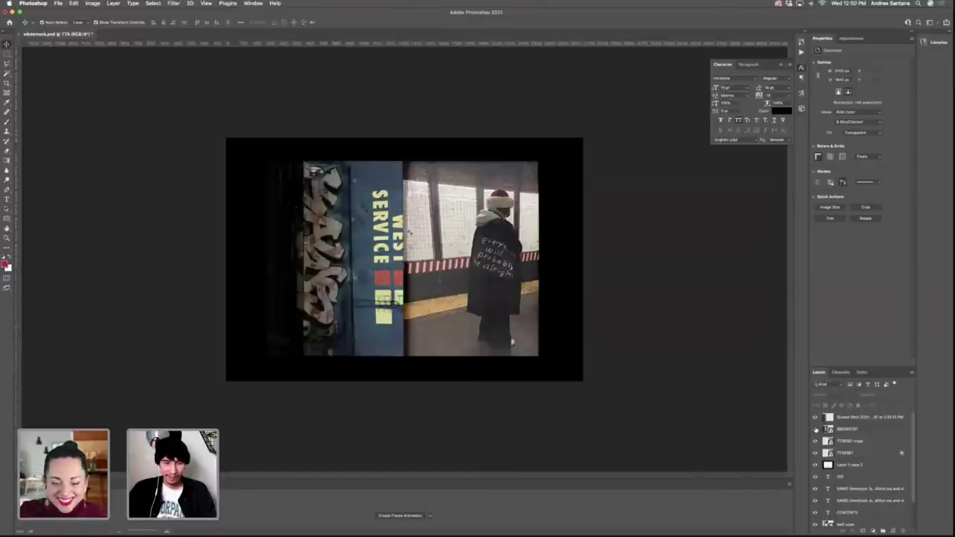
pyautogui.click(816, 430)
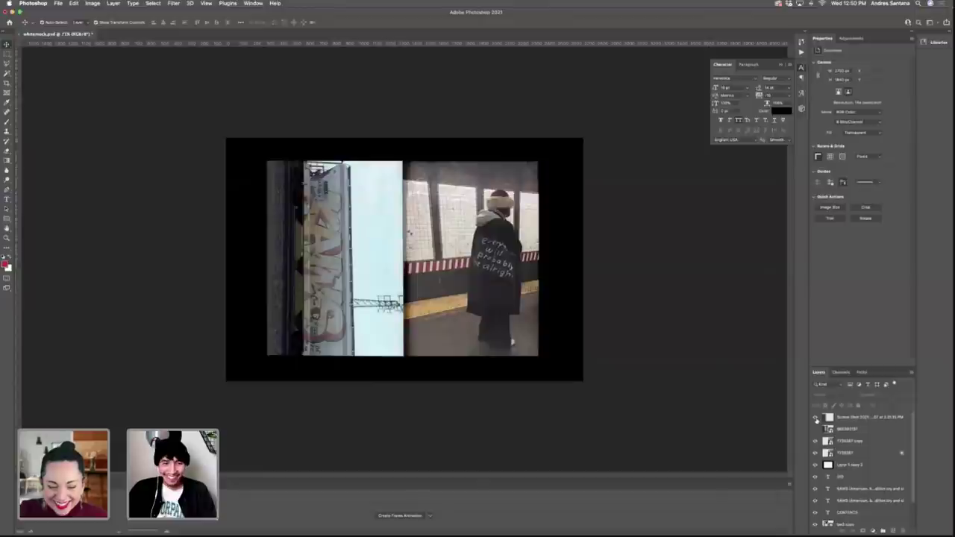
pyautogui.click(816, 417)
pyautogui.click(816, 429)
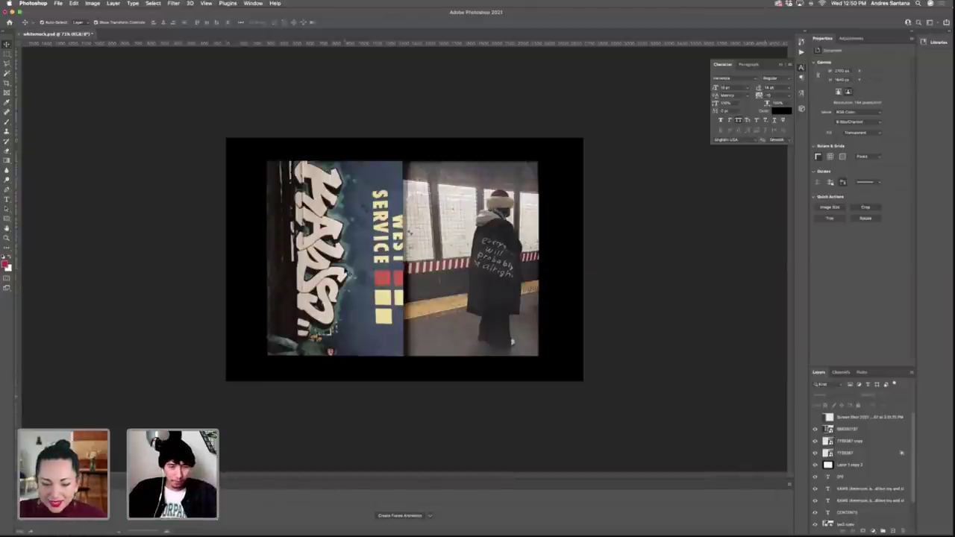
# Move the "WEST SERVICE" graffiti photo slightly down on its page and deselect it.
pyautogui.click(348, 273)
pyautogui.moveTo(348, 273); pyautogui.dragTo(347, 279)
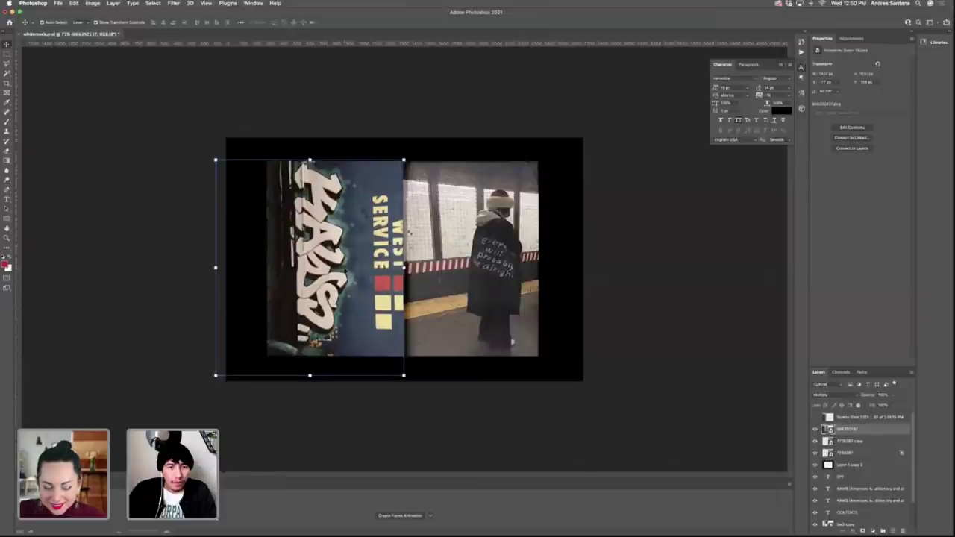
pyautogui.click(688, 339)
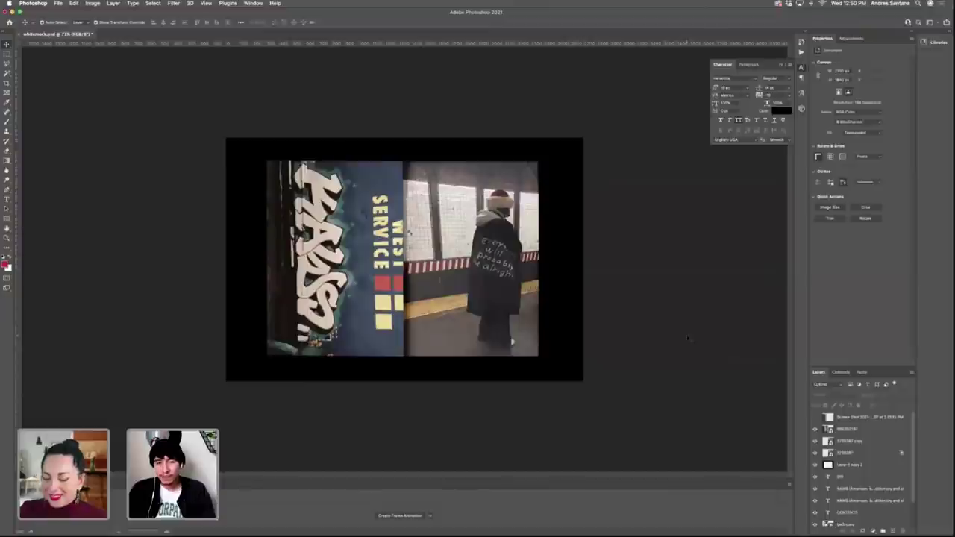
# Compare the repositioned graffiti photo with the train screenshot again, leaving only the "WEST SERVICE" photo shown.
pyautogui.click(815, 418)
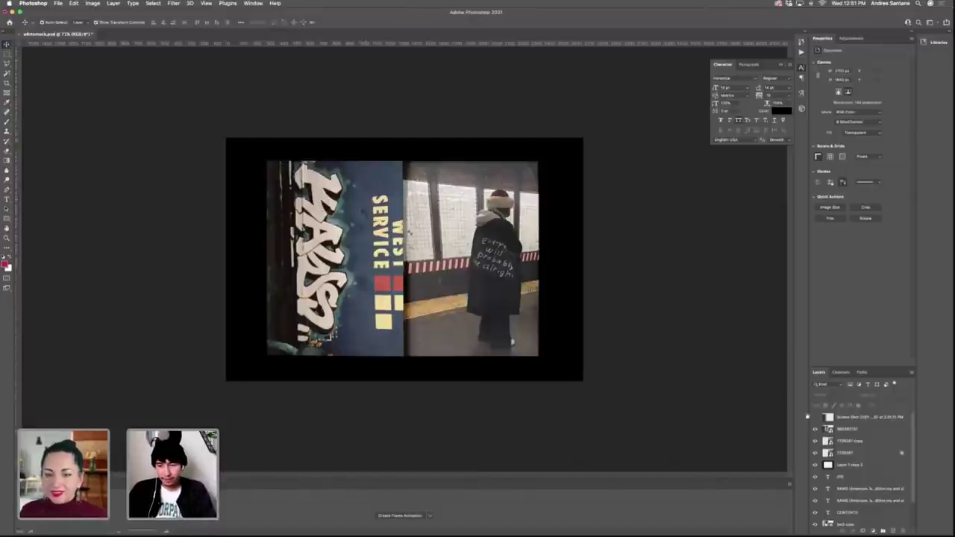
pyautogui.click(816, 429)
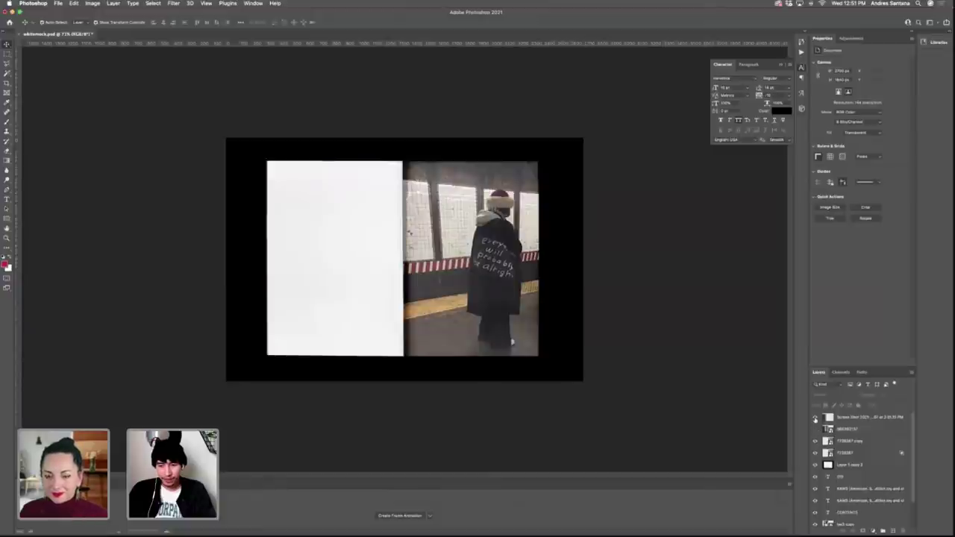
pyautogui.click(815, 417)
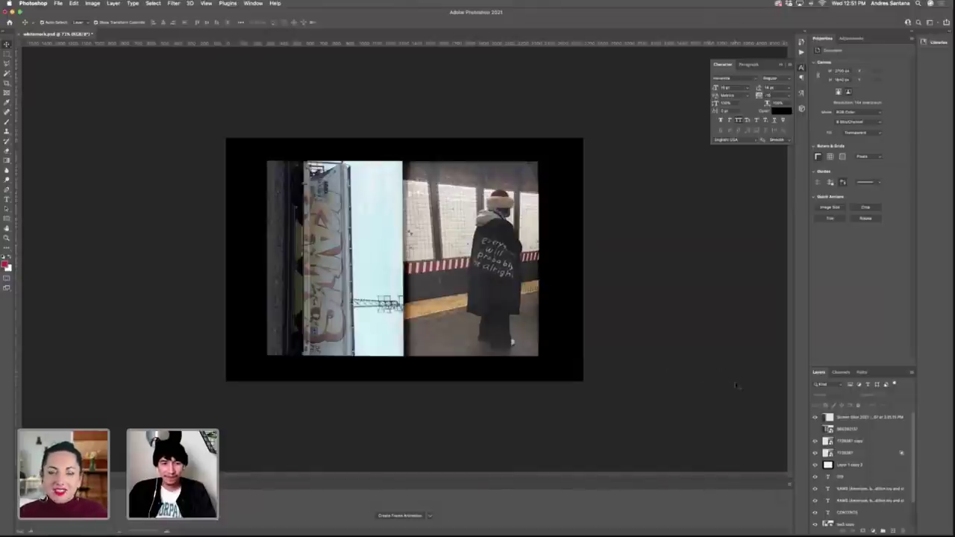
pyautogui.click(815, 418)
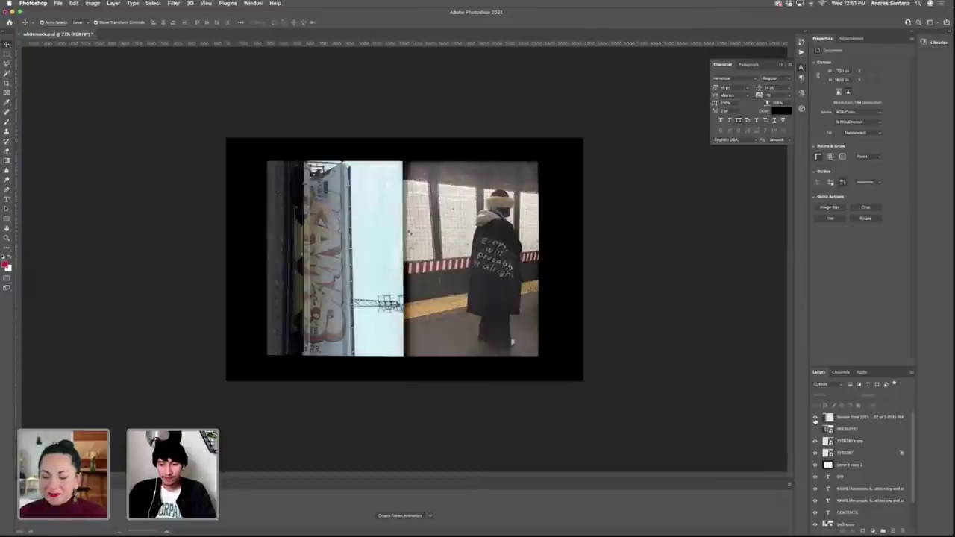
pyautogui.click(815, 419)
pyautogui.click(815, 431)
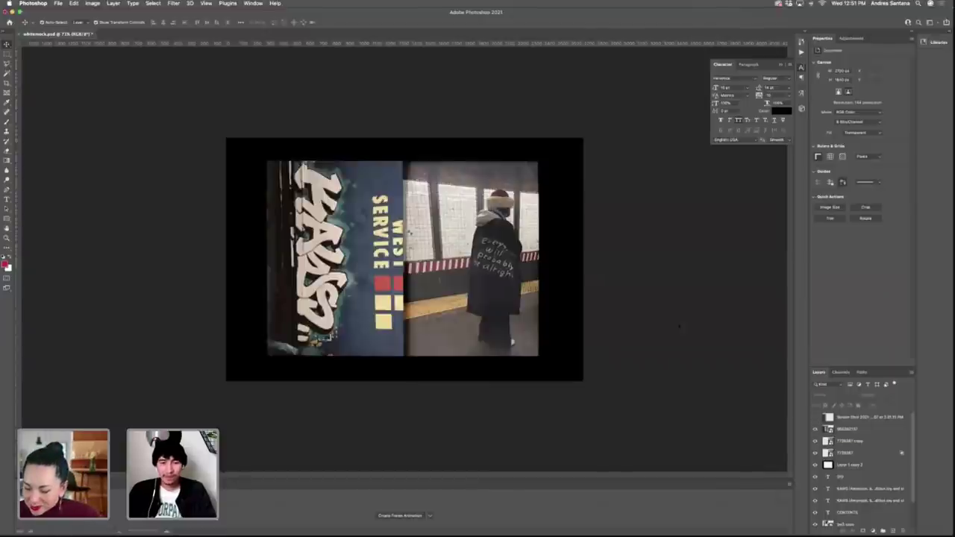
# Blend the "WEST SERVICE" graffiti photo into the page by lowering the white point of its Underlying Layer Blend If range.
pyautogui.click(864, 432)
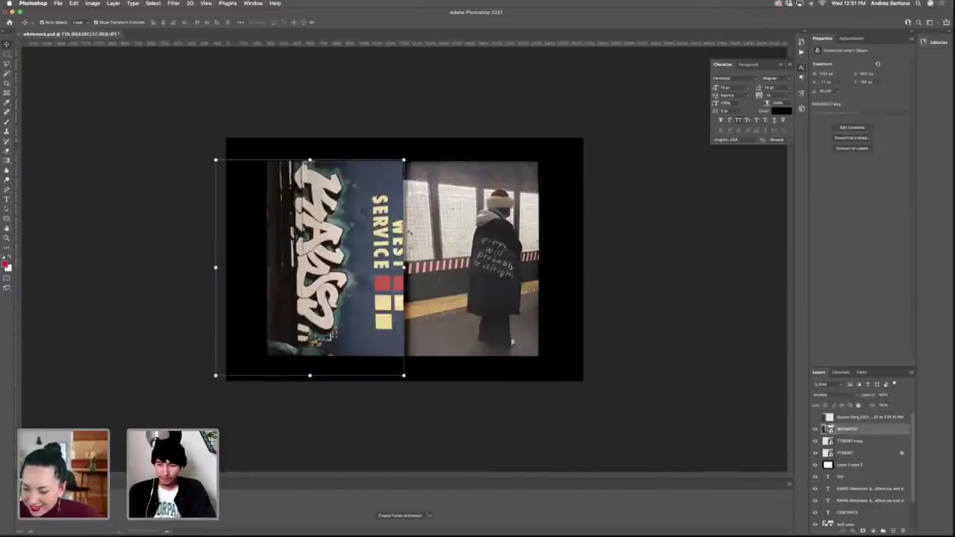
pyautogui.rightClick(867, 433)
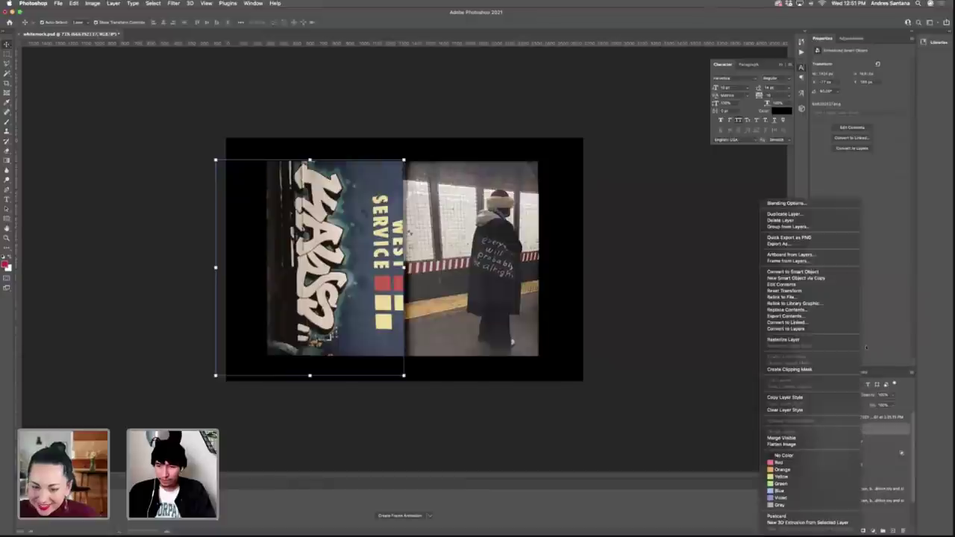
pyautogui.click(814, 202)
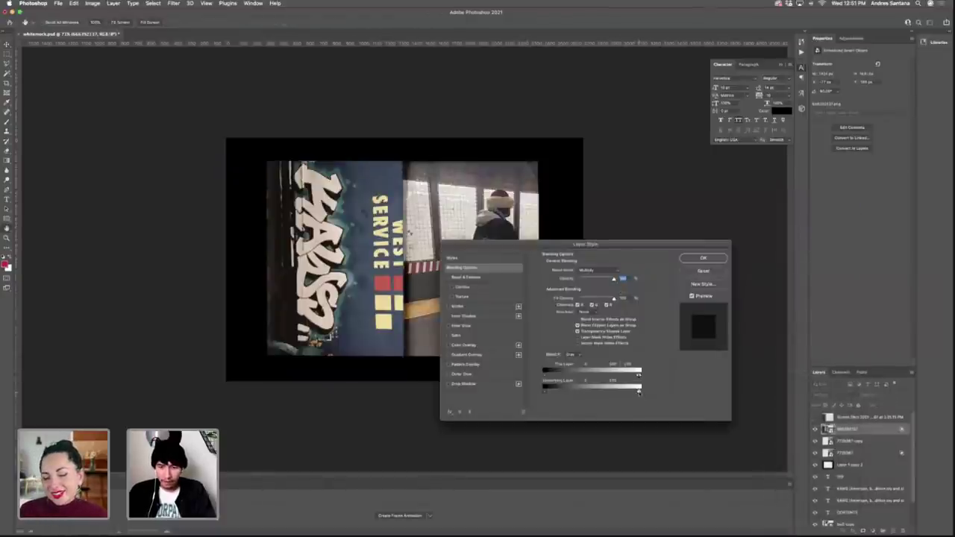
pyautogui.moveTo(639, 392); pyautogui.dragTo(633, 393)
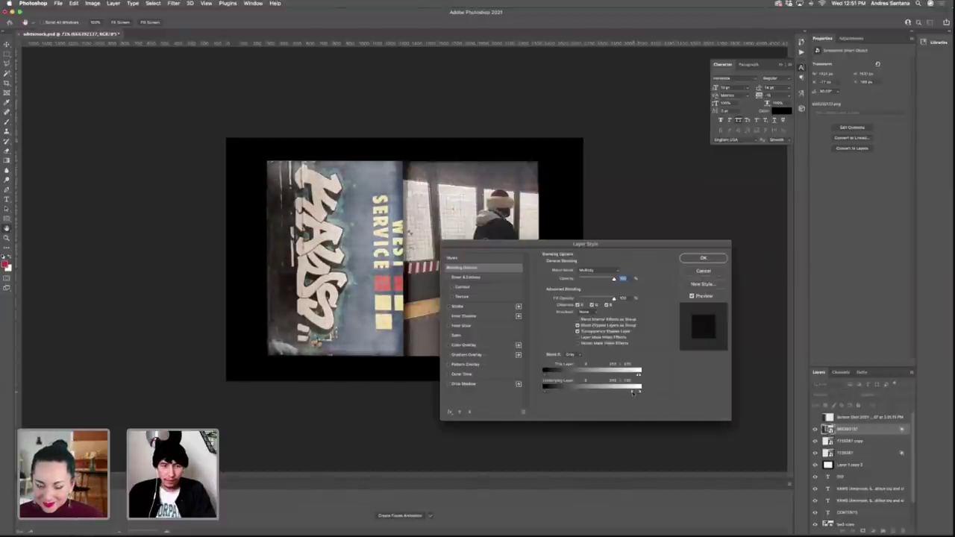
pyautogui.press('Return')
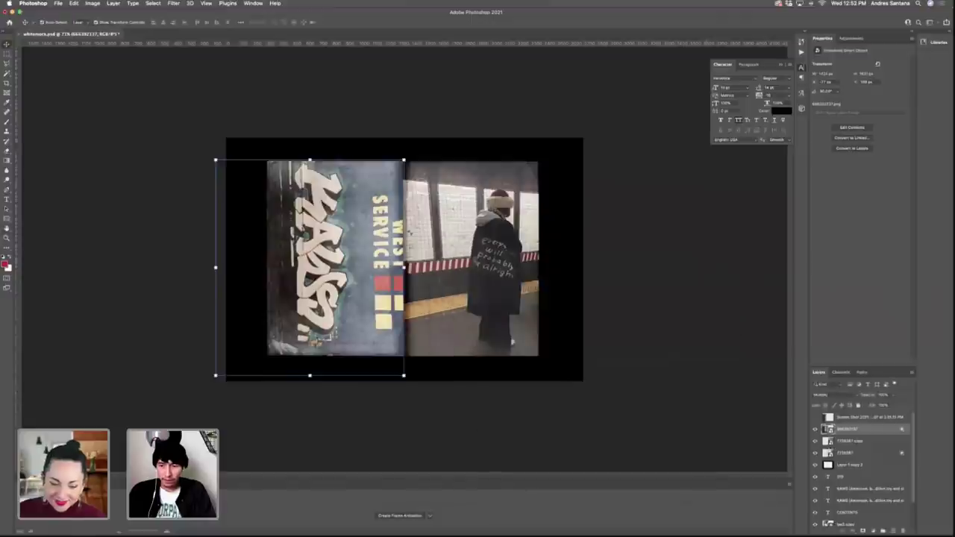
# Duplicate the graffiti photo layer, clear the copy's layer style, set it to Multiply, and reduce its opacity.
pyautogui.press('super+j')
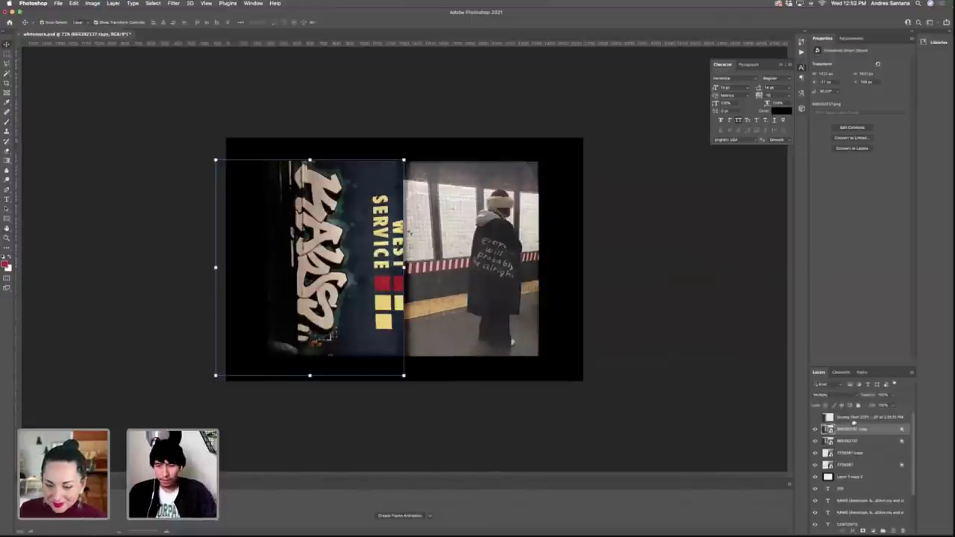
pyautogui.rightClick(874, 428)
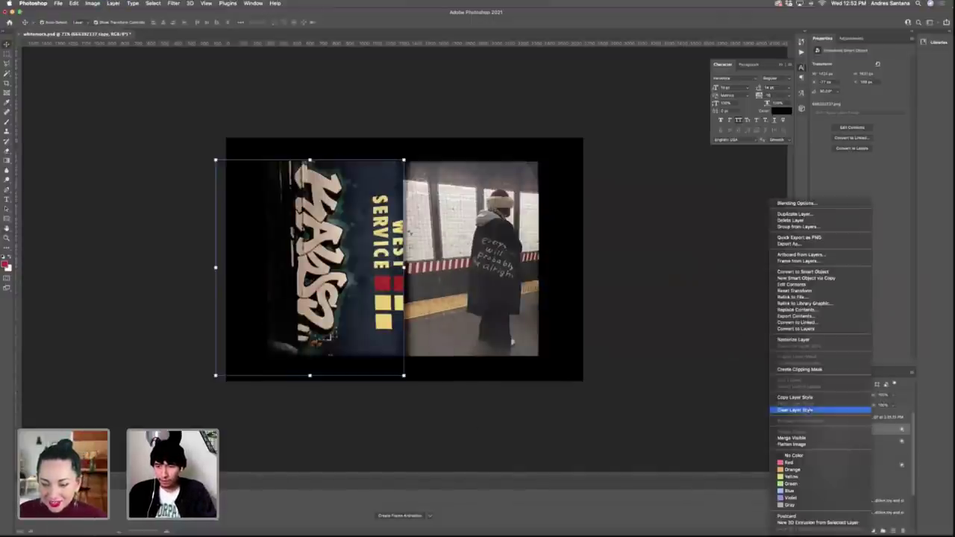
pyautogui.click(833, 408)
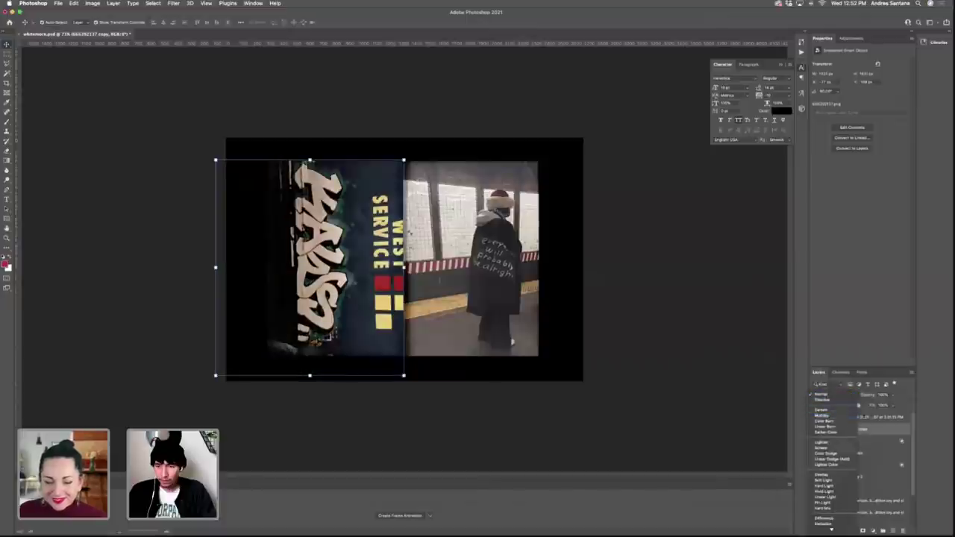
pyautogui.click(893, 395)
pyautogui.moveTo(895, 406); pyautogui.dragTo(880, 404)
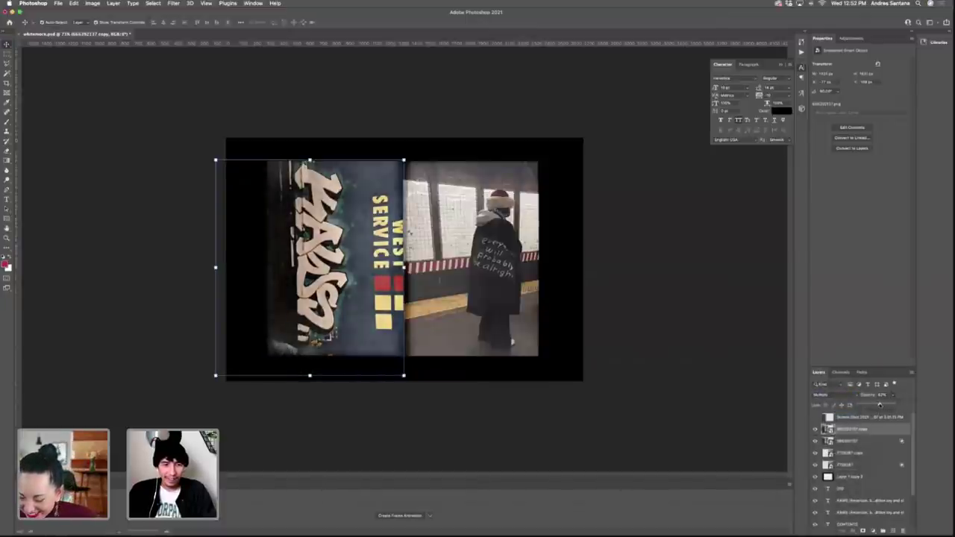
pyautogui.click(686, 347)
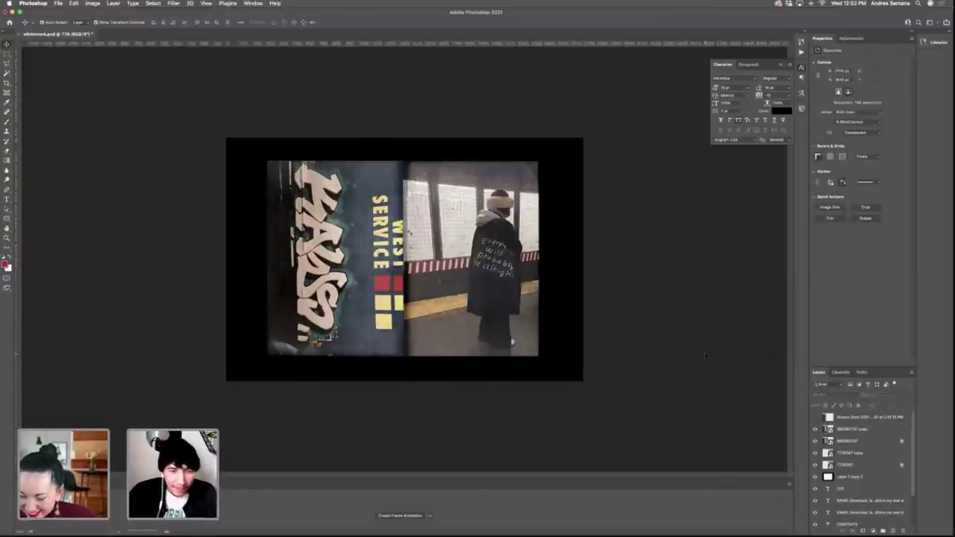
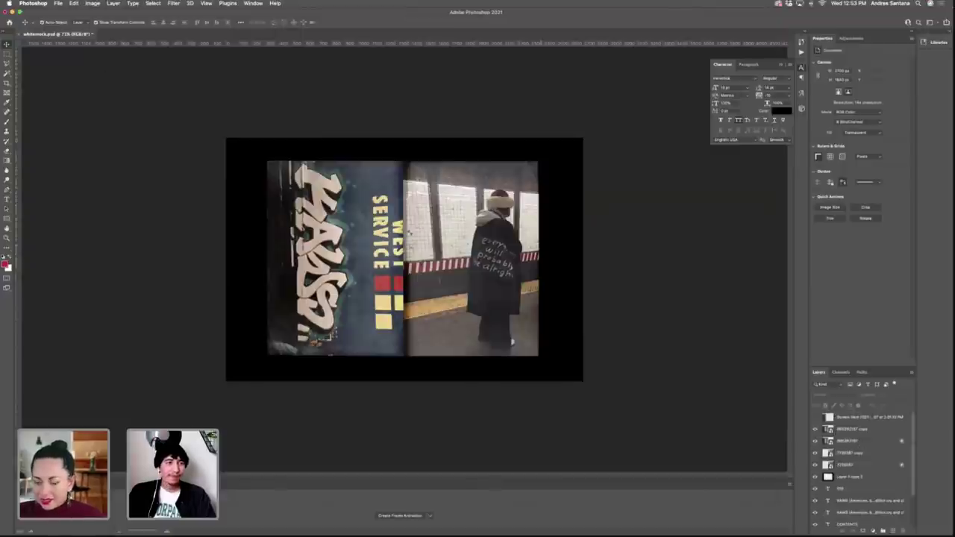
# Save the spread as a copy named 0003.psd on the Desktop in Photoshop format, keeping layers.
pyautogui.click(59, 4)
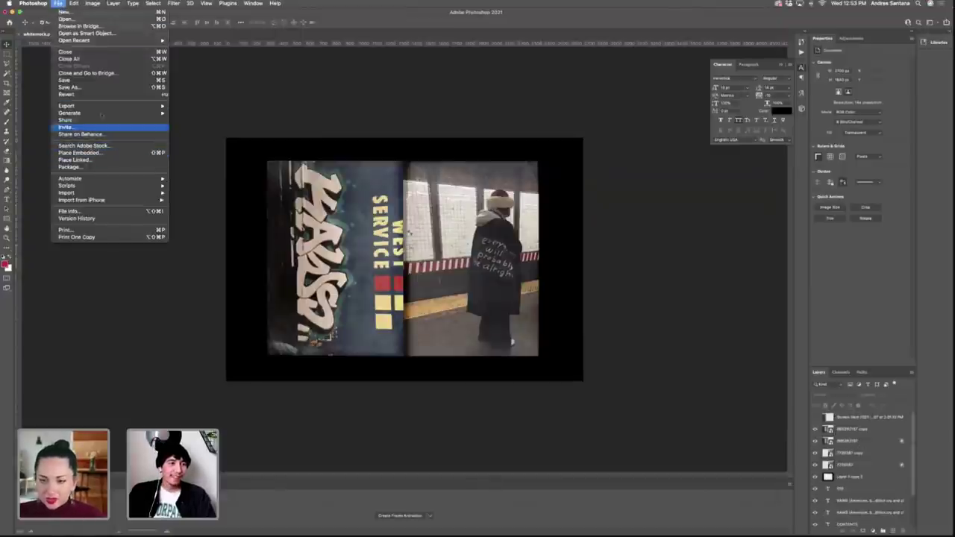
pyautogui.moveTo(99, 105)
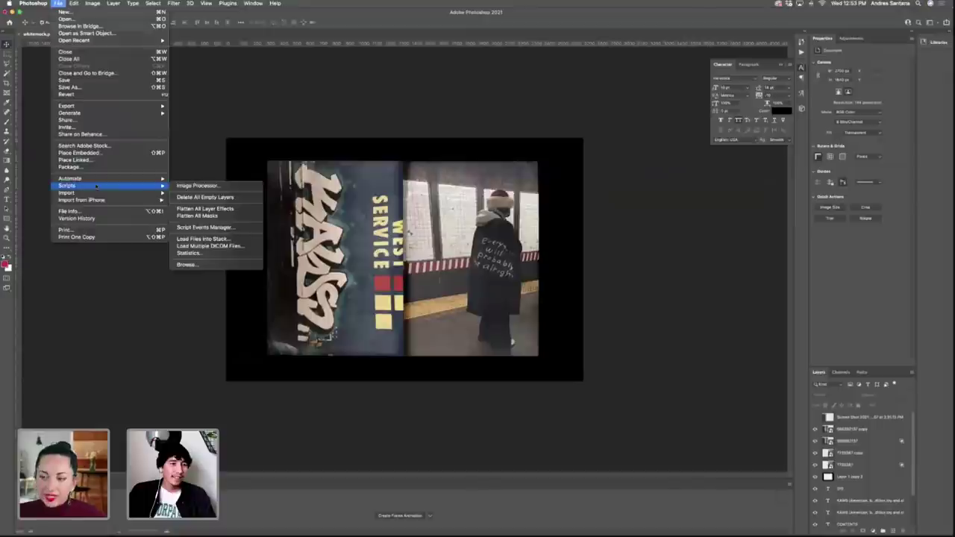
pyautogui.click(96, 87)
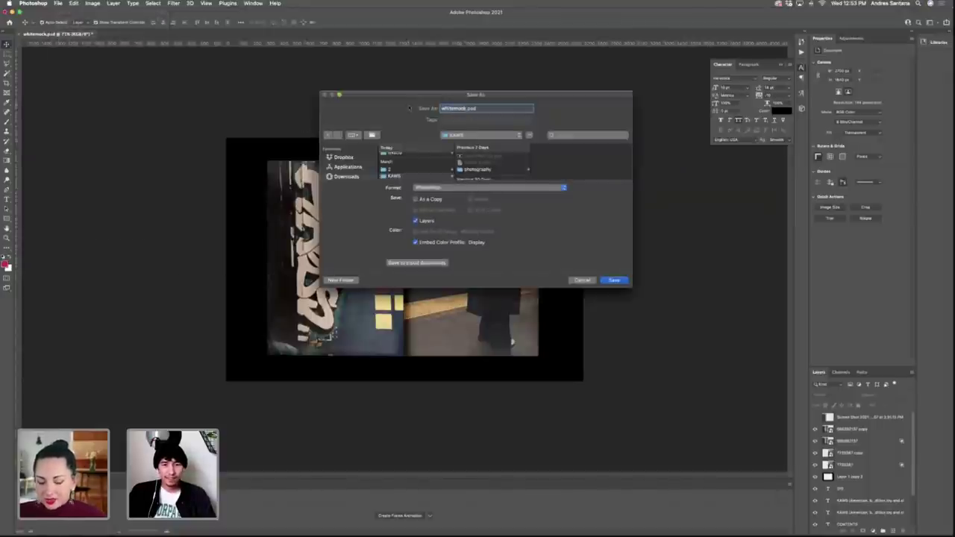
pyautogui.write('0003')
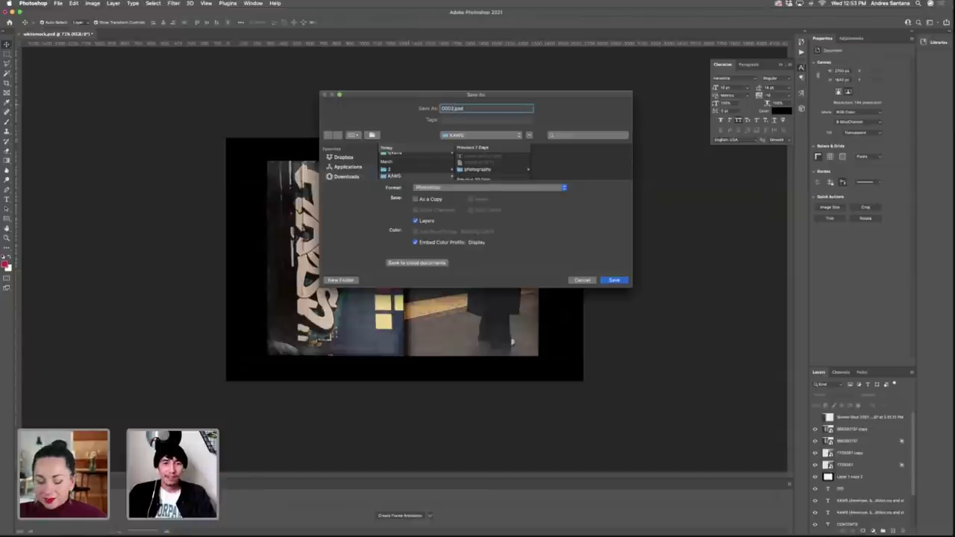
pyautogui.click(348, 176)
pyautogui.scroll(-2, 348, 173)
pyautogui.click(344, 171)
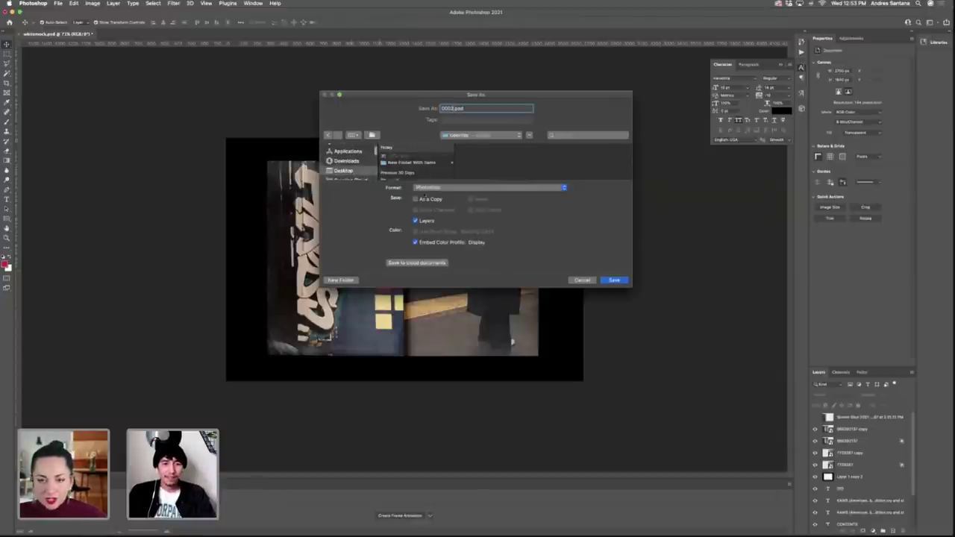
pyautogui.click(416, 199)
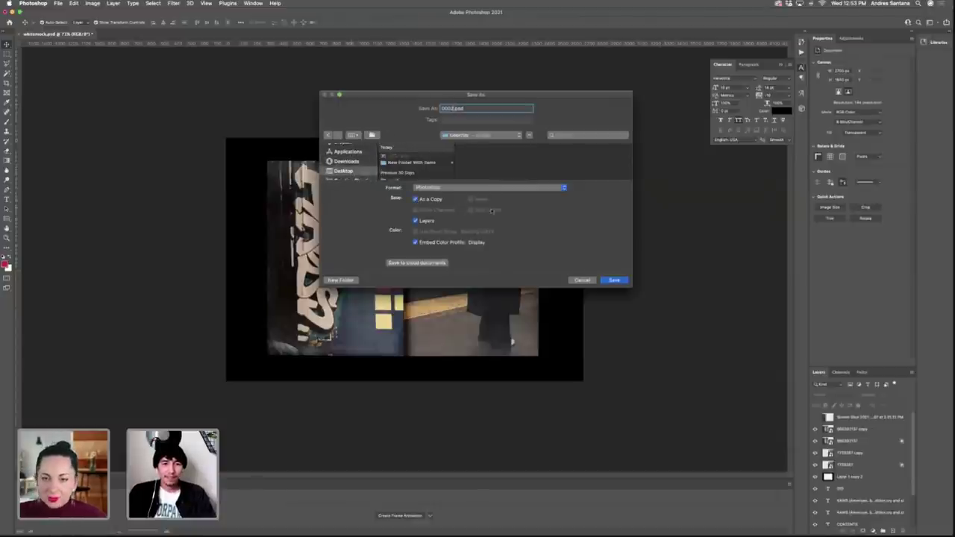
pyautogui.click(614, 280)
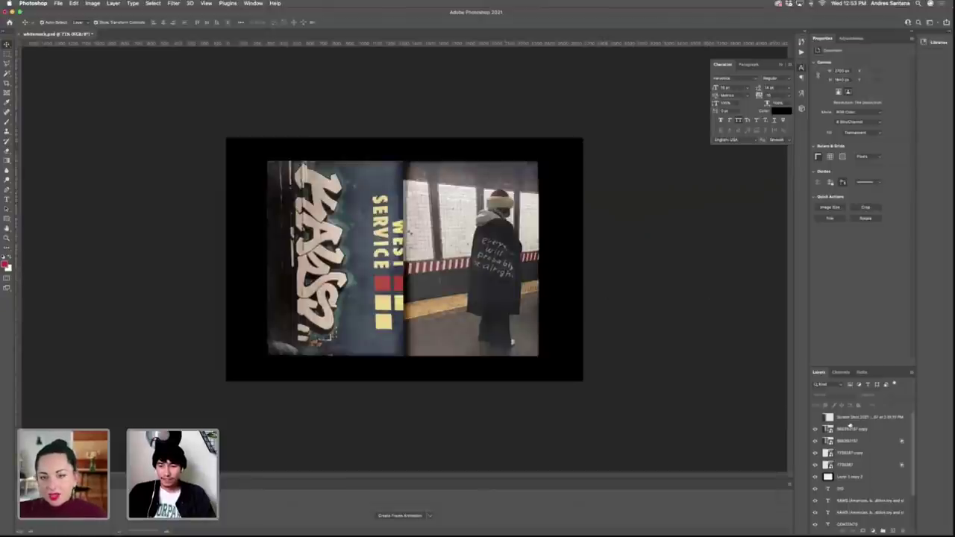
# Check the graffiti copy layer and the hidden train screenshot by toggling their visibility.
pyautogui.click(859, 442)
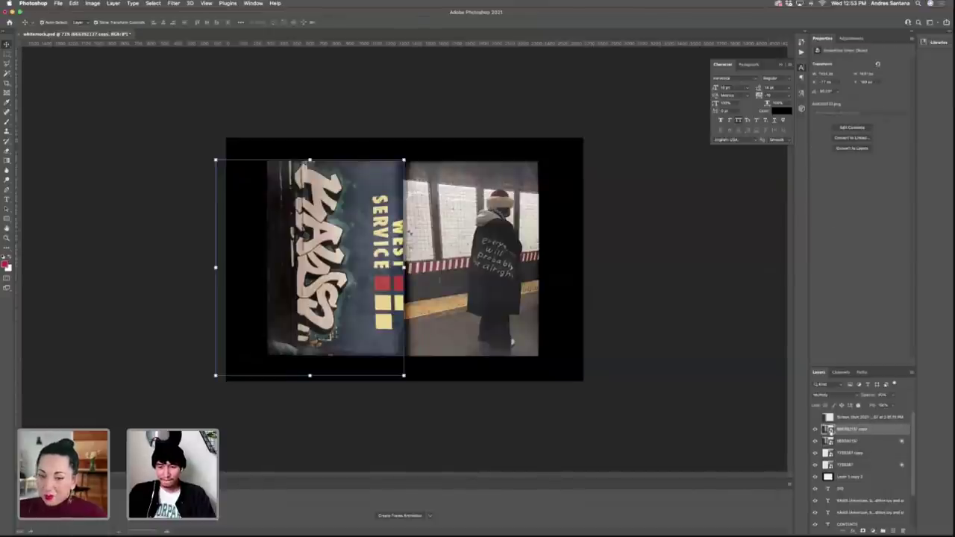
pyautogui.click(709, 387)
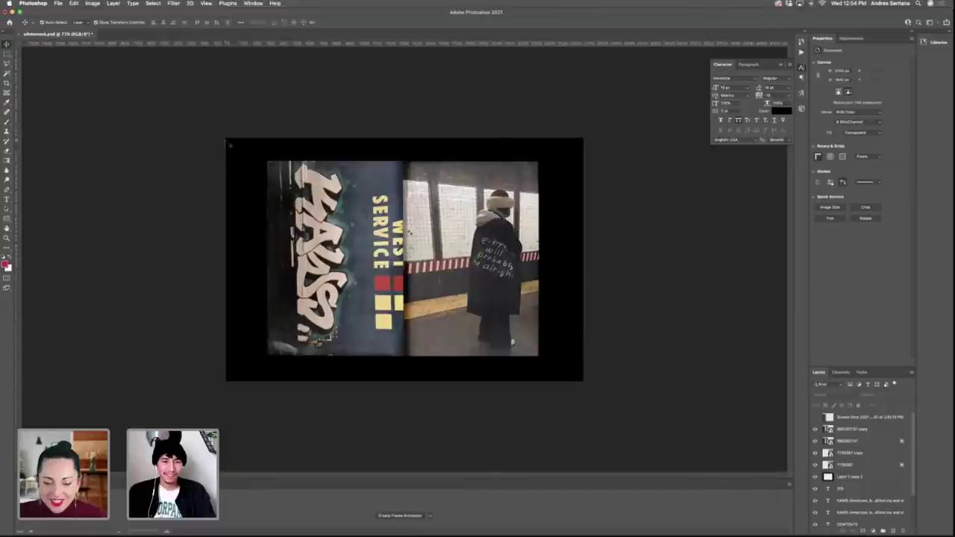
pyautogui.click(815, 429)
pyautogui.click(815, 429)
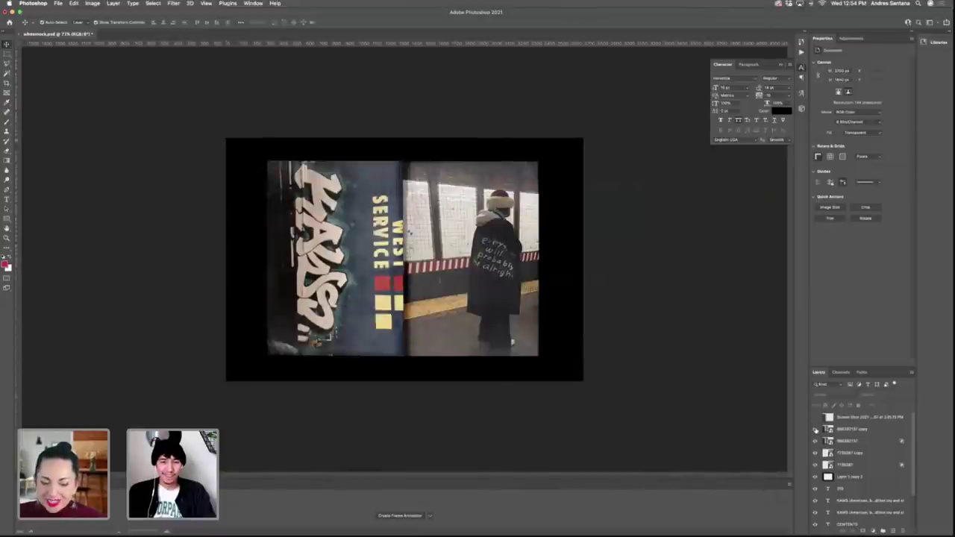
pyautogui.click(858, 417)
pyautogui.click(816, 417)
pyautogui.click(816, 417)
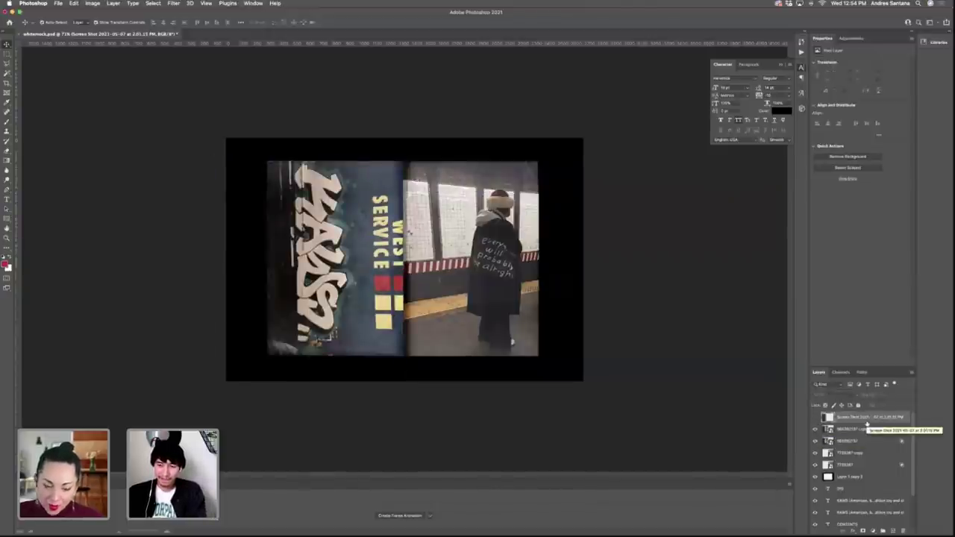
pyautogui.click(862, 429)
pyautogui.click(864, 420)
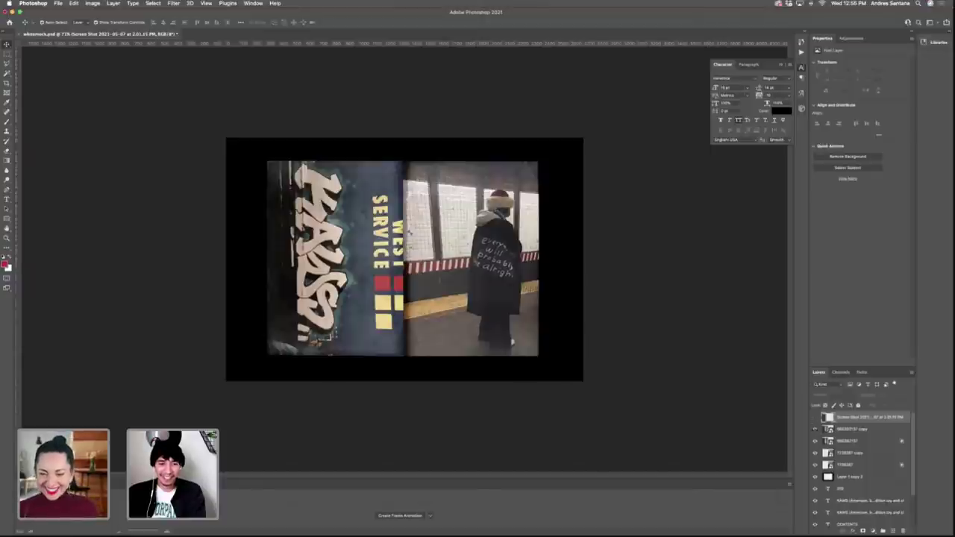
# Compare the train graffiti screenshot in place of both "WEST SERVICE" layers, restore the graffiti photo, and deselect.
pyautogui.click(815, 417)
pyautogui.click(815, 429)
pyautogui.click(816, 442)
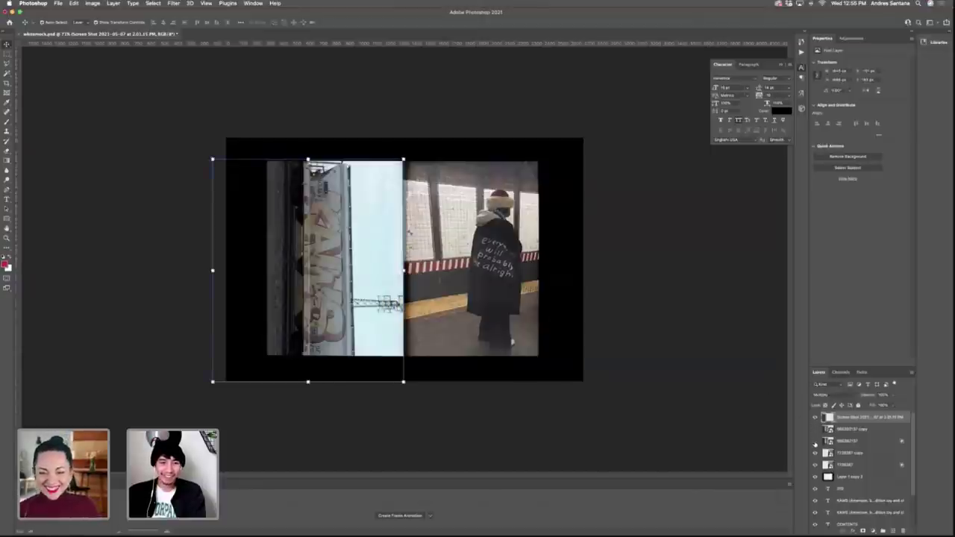
pyautogui.click(815, 417)
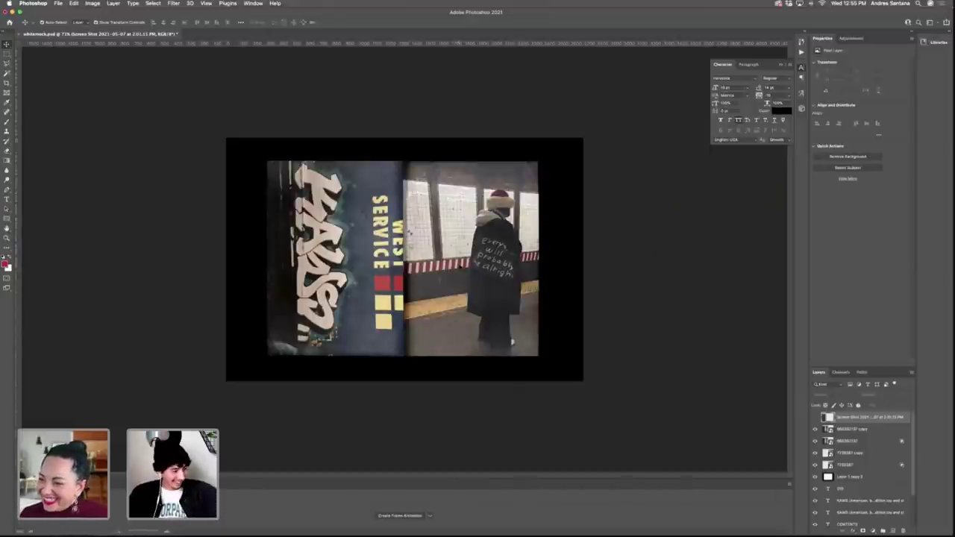
pyautogui.click(257, 188)
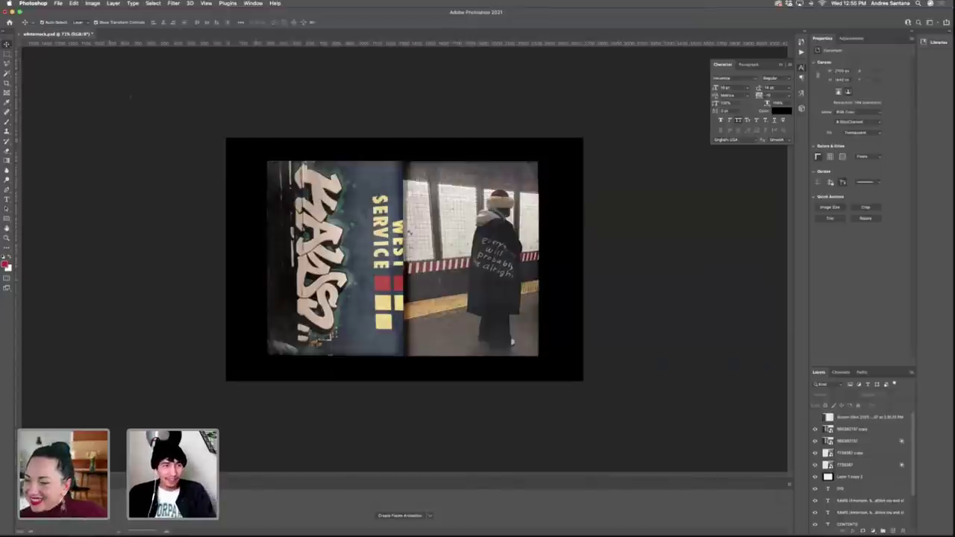
# Delete both subway portrait layers and both "WEST SERVICE" graffiti layers to leave the two pages blank.
pyautogui.click(593, 331)
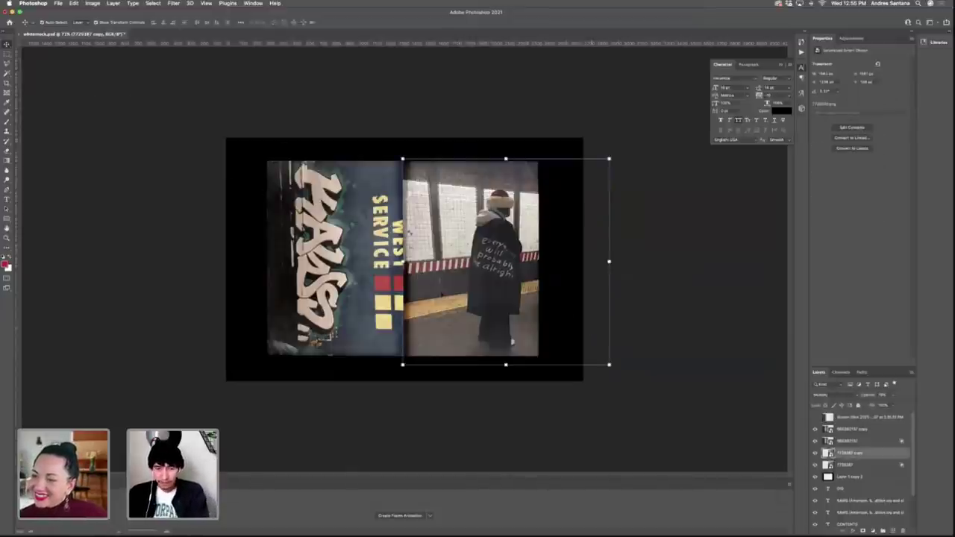
pyautogui.press('Delete')
pyautogui.click(324, 278)
pyautogui.press('Delete')
pyautogui.click(453, 274)
pyautogui.press('Delete')
pyautogui.click(359, 276)
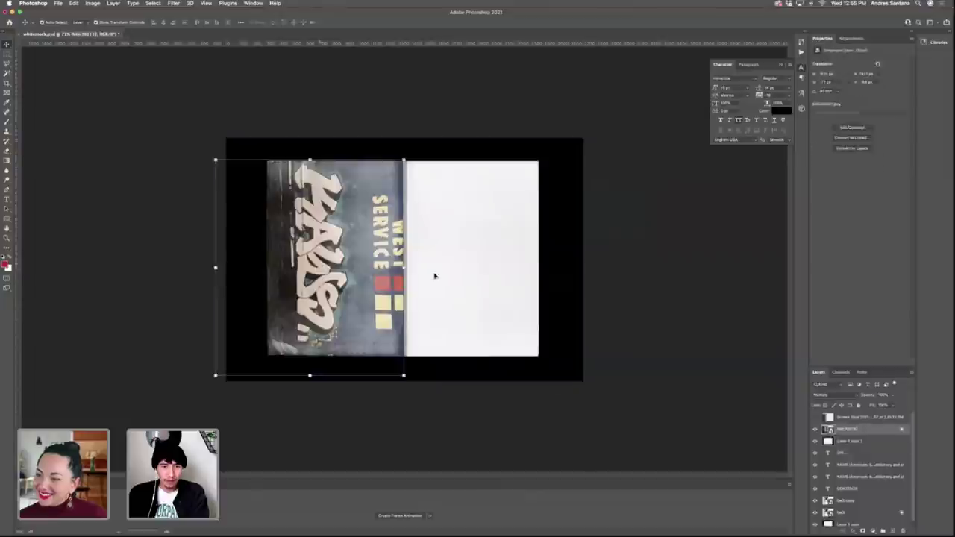
pyautogui.press('BackSpace')
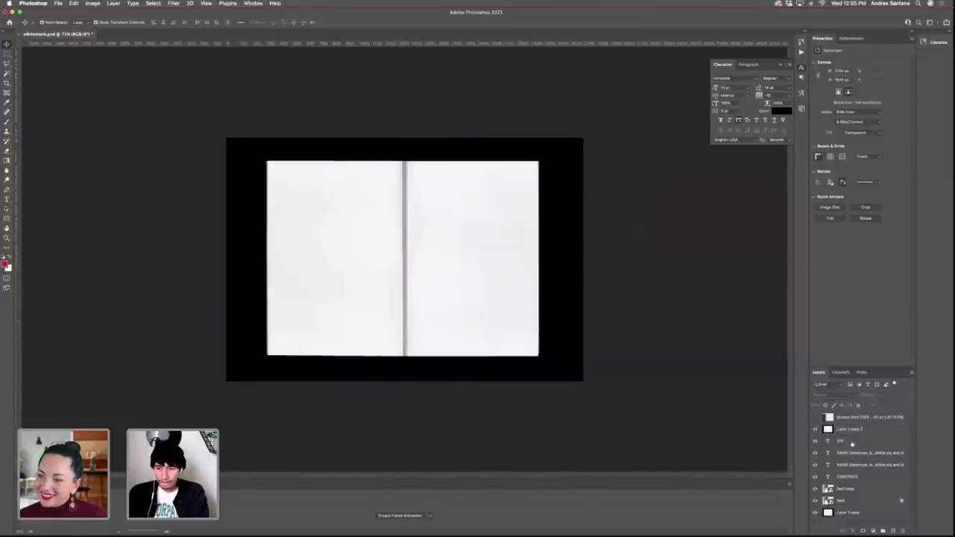
# Bring the page number, both KAWS text layers and the CONTENTS heading to the front of the layer stack.
pyautogui.click(853, 441)
pyautogui.keyDown('shift'); pyautogui.click(855, 477); pyautogui.keyUp('shift')
pyautogui.press('super+shift+bracketright')
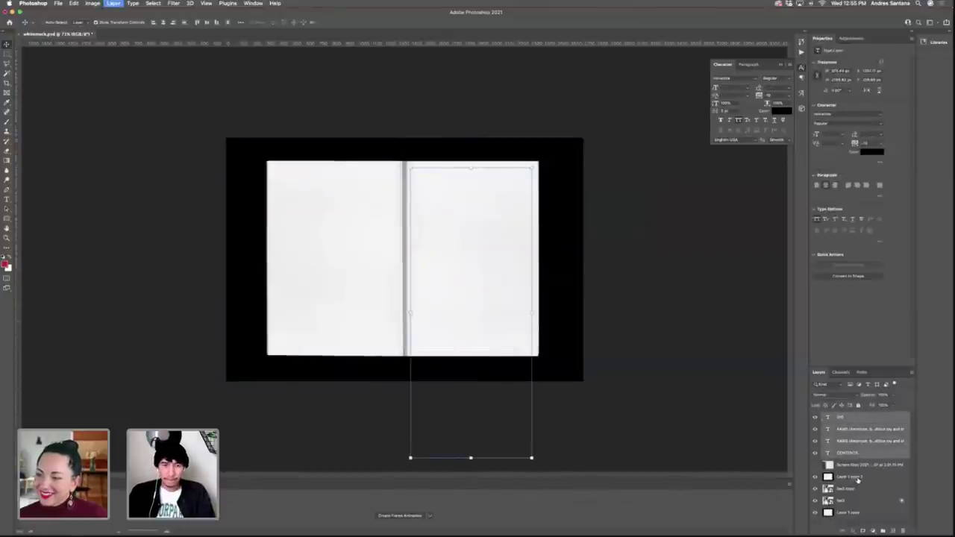
pyautogui.click(553, 250)
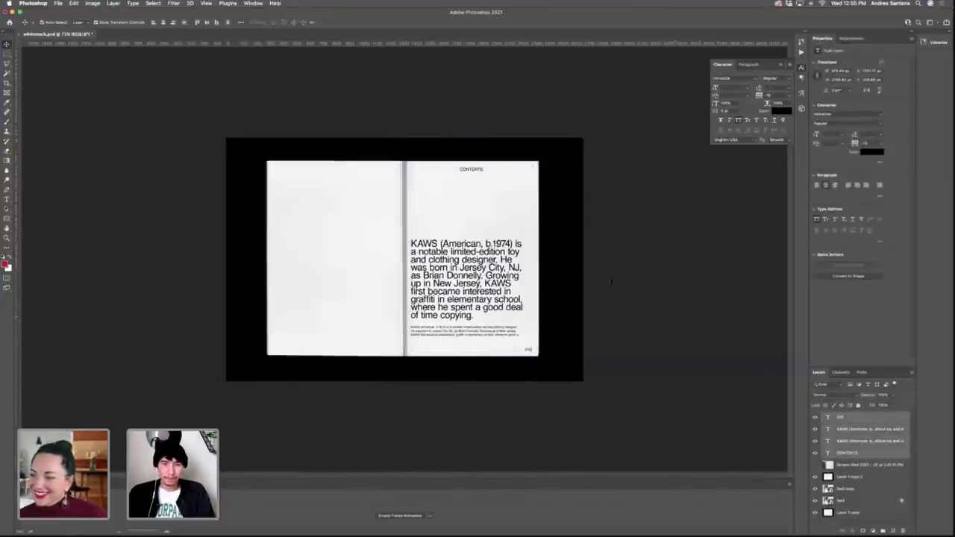
# Duplicate the CONTENTS heading and place the copy at the same height at the head of the blank left page.
pyautogui.click(471, 172)
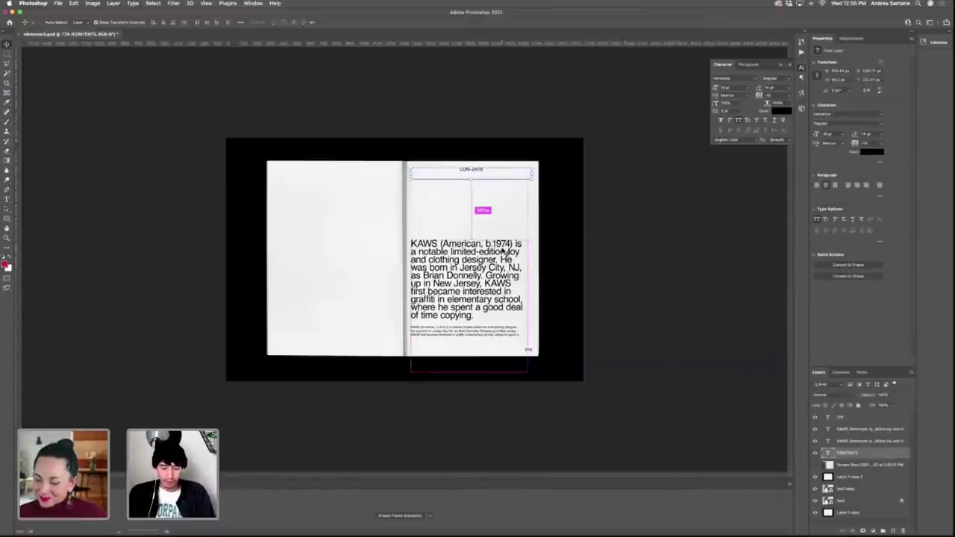
pyautogui.press('super+c')
pyautogui.press('super+v')
pyautogui.moveTo(394, 257); pyautogui.dragTo(326, 169)
# Change the left page's heading text to "KAWS ©® 2021" and left-align it.
pyautogui.doubleClick(326, 169)
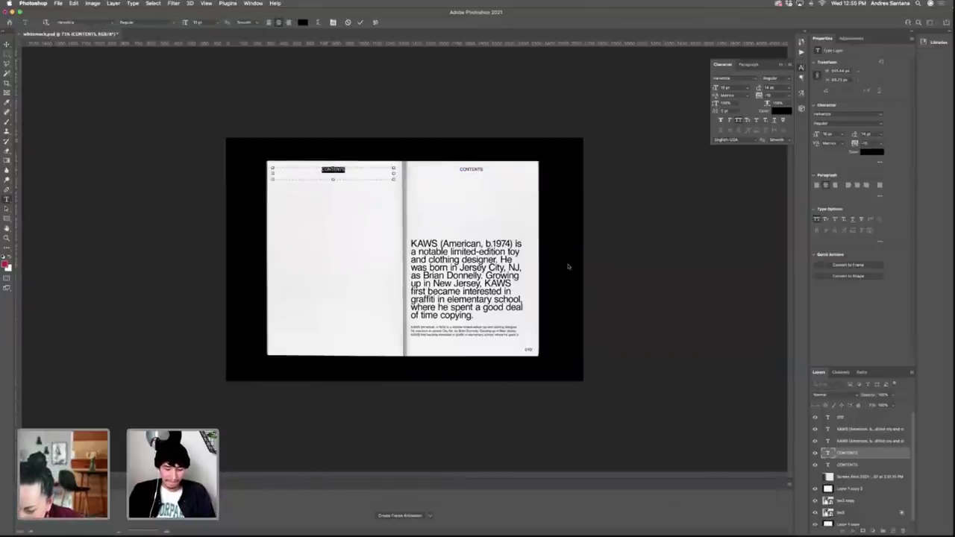
pyautogui.write('KAWS 19')
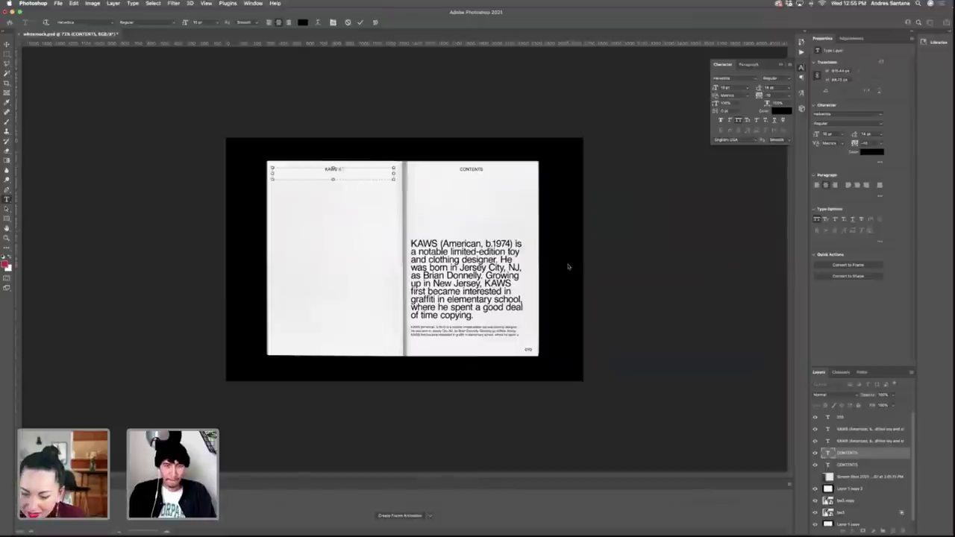
pyautogui.write('9 2021')
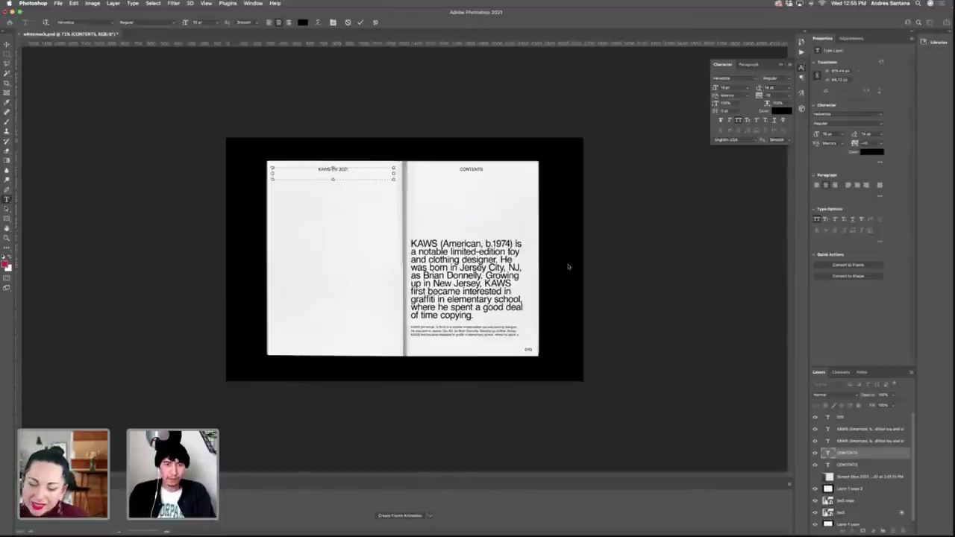
pyautogui.press('super+Return')
pyautogui.click(748, 65)
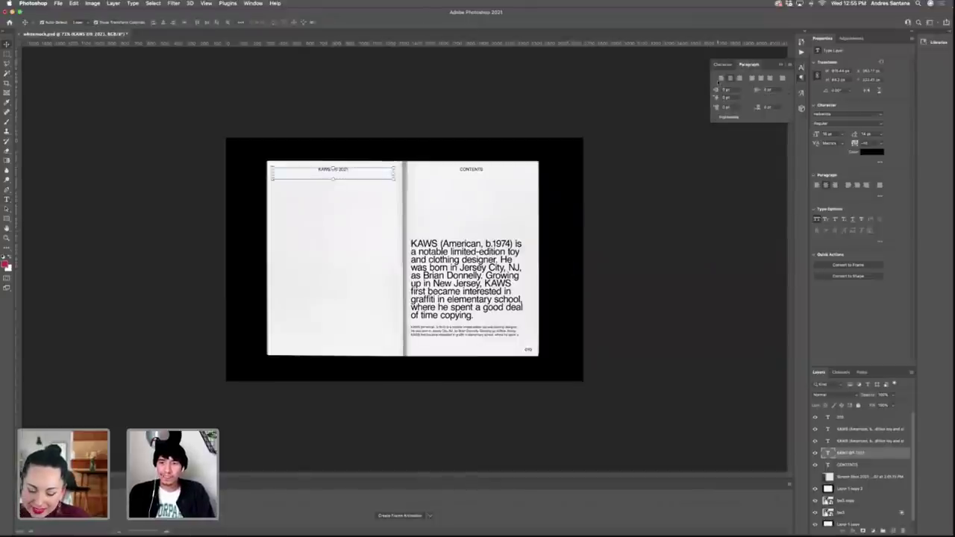
pyautogui.click(721, 78)
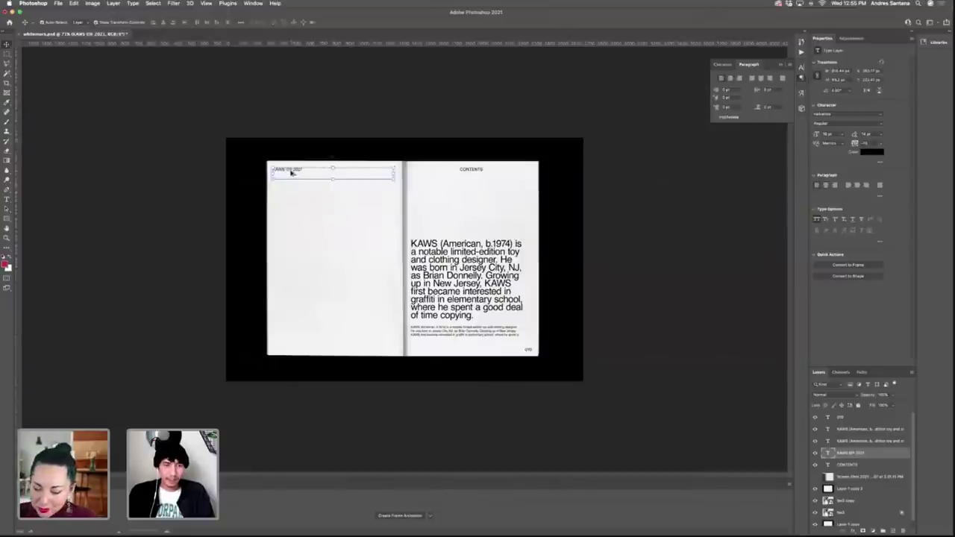
# Try a copy of the "KAWS ©® 2021" heading just below it, with its text replaced by "EXPLORATORY".
pyautogui.moveTo(293, 171); pyautogui.dragTo(300, 183)
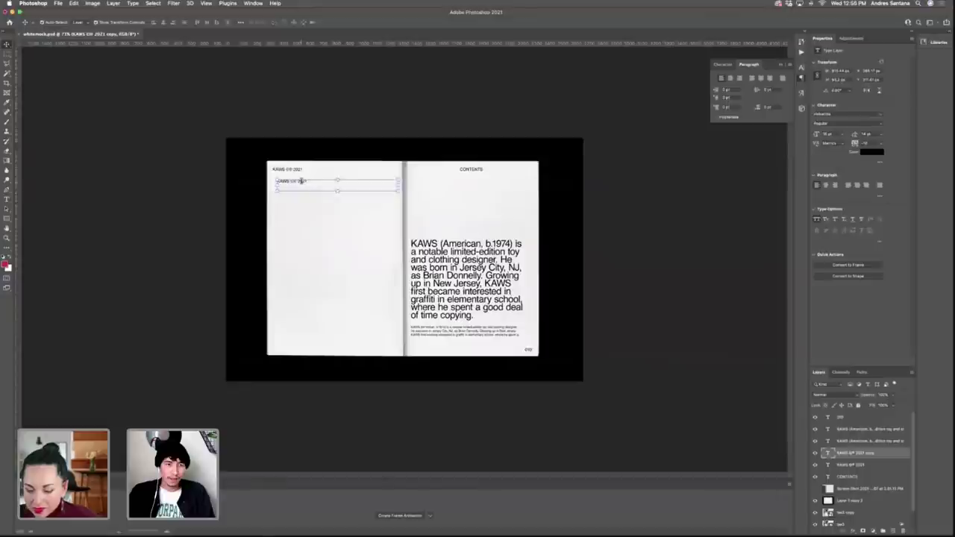
pyautogui.doubleClick(300, 184)
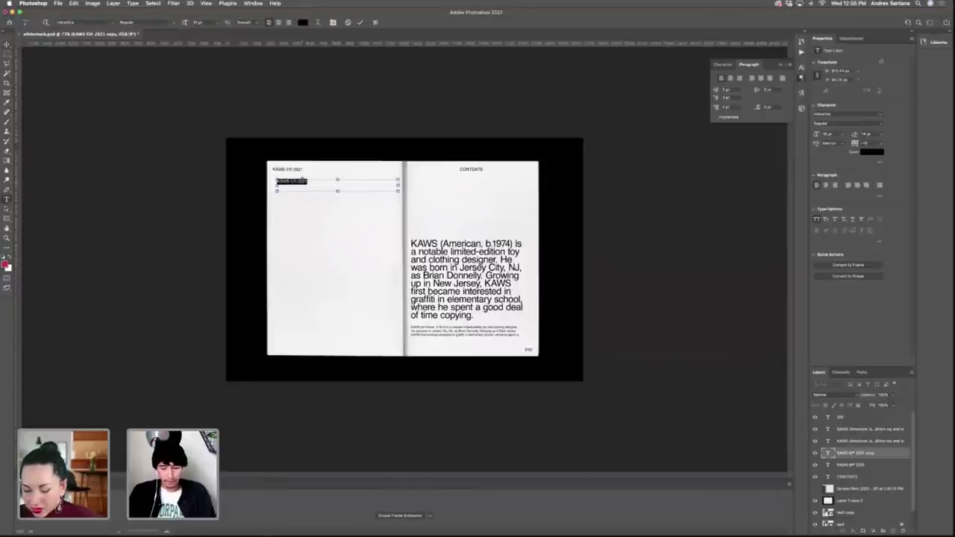
pyautogui.write('Bio')
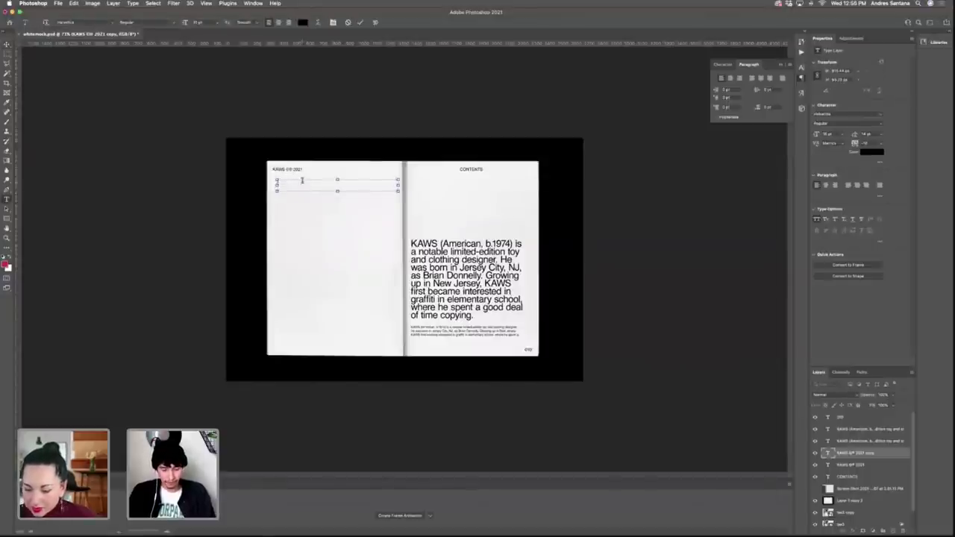
pyautogui.write('GRAPHY')
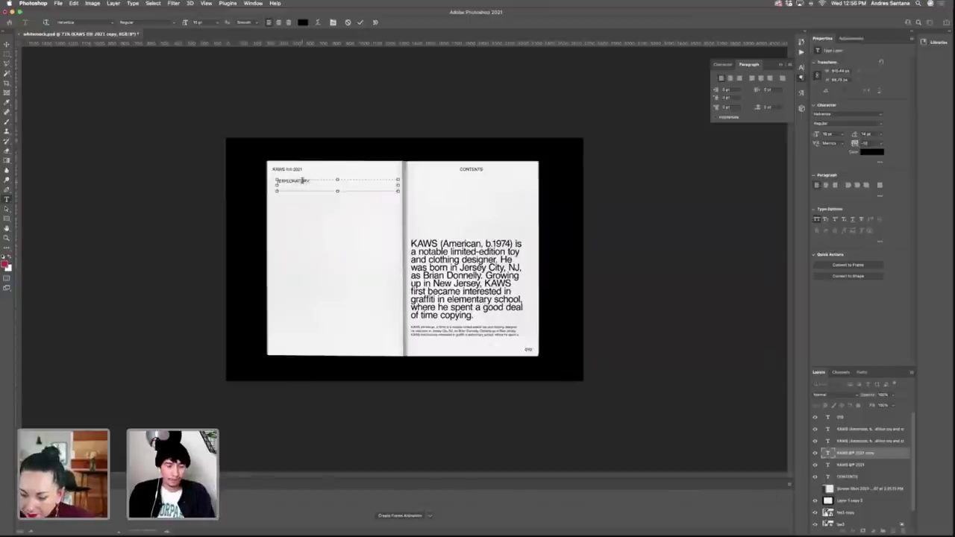
# Turn off All Caps for the "Exploratory" text, then delete that text layer.
pyautogui.doubleClick(302, 180)
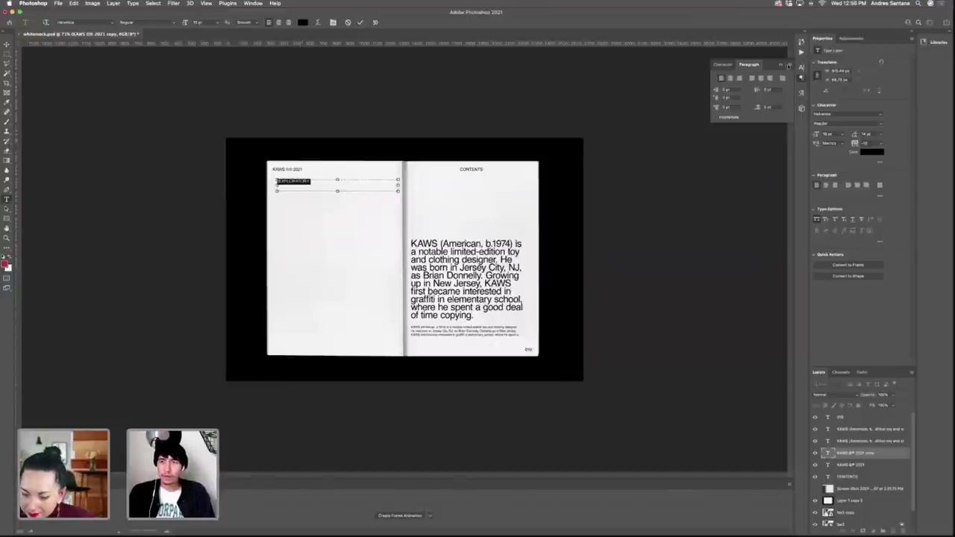
pyautogui.click(723, 64)
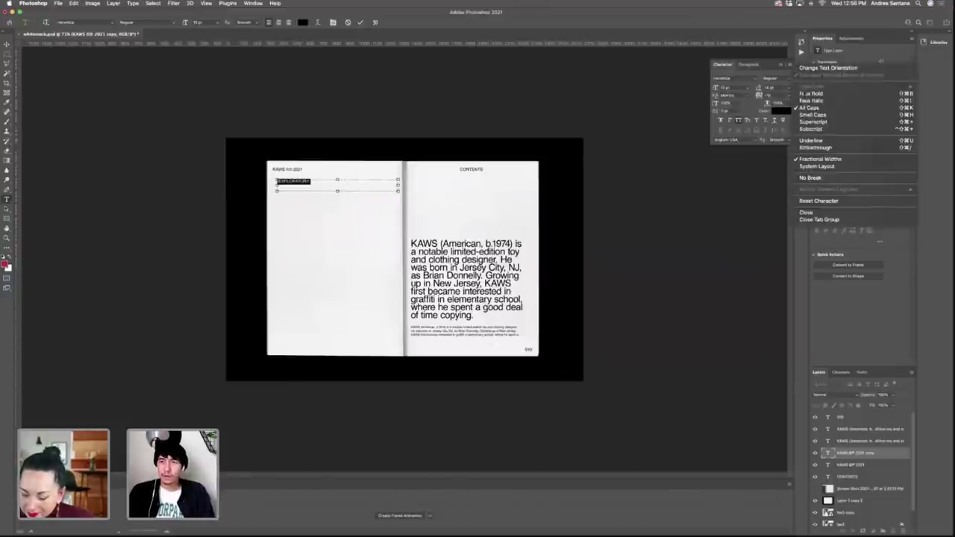
pyautogui.press('super+shift+k')
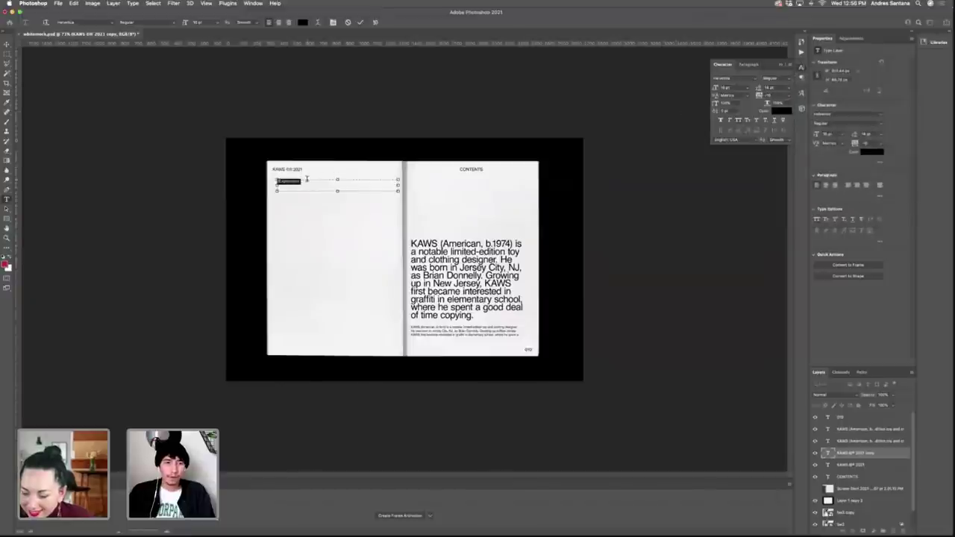
pyautogui.click(320, 180)
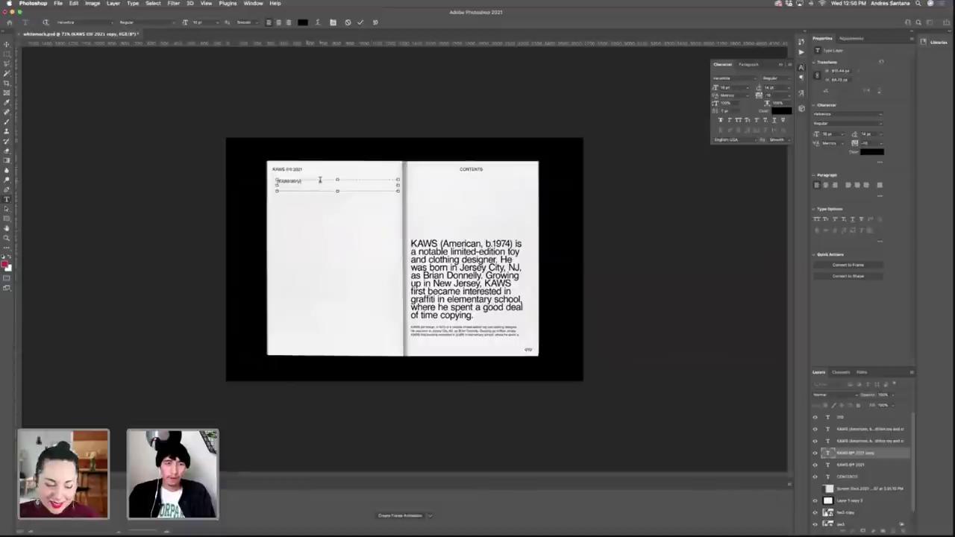
pyautogui.press('super+Return')
pyautogui.press('v')
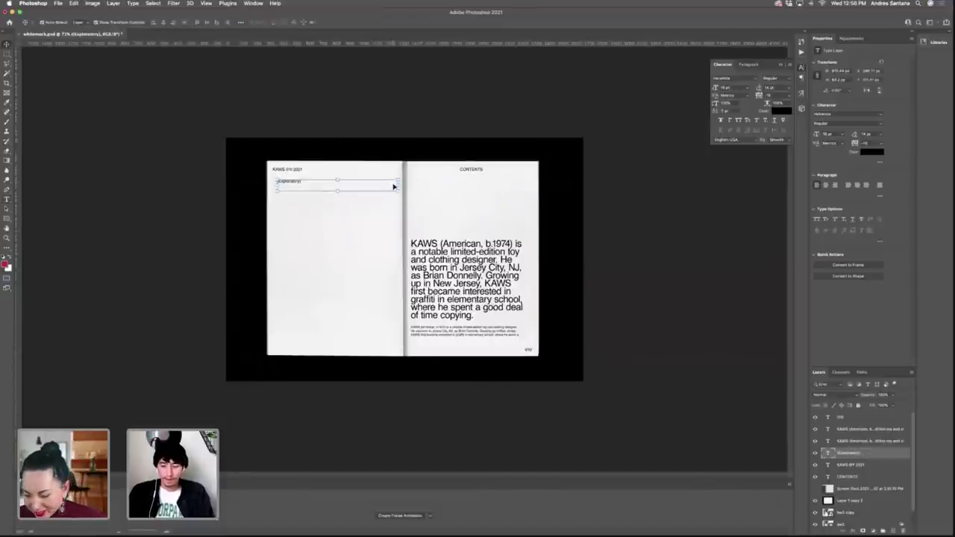
pyautogui.press('Delete')
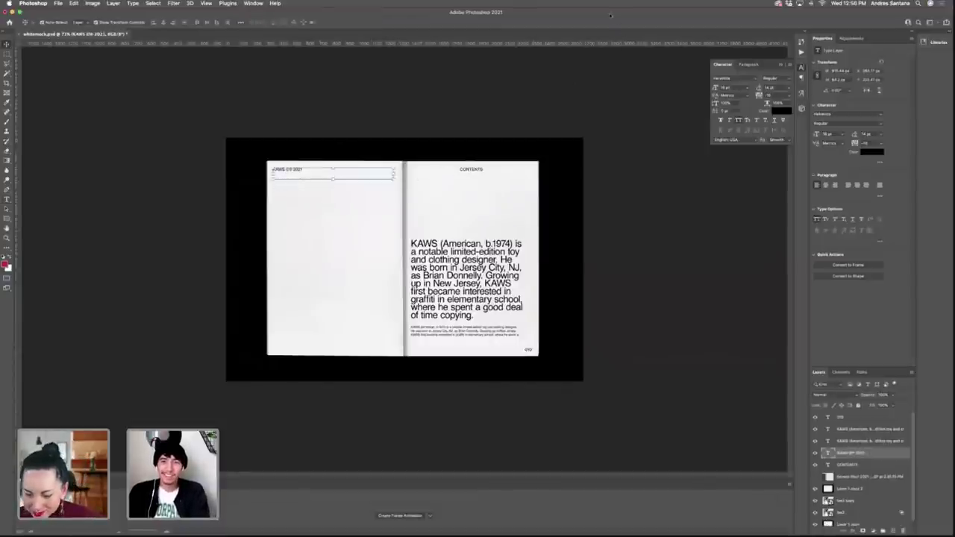
# Try a second copy of the "KAWS ©® 2021" heading as a centered "007" below it, then delete it.
pyautogui.click(216, 202)
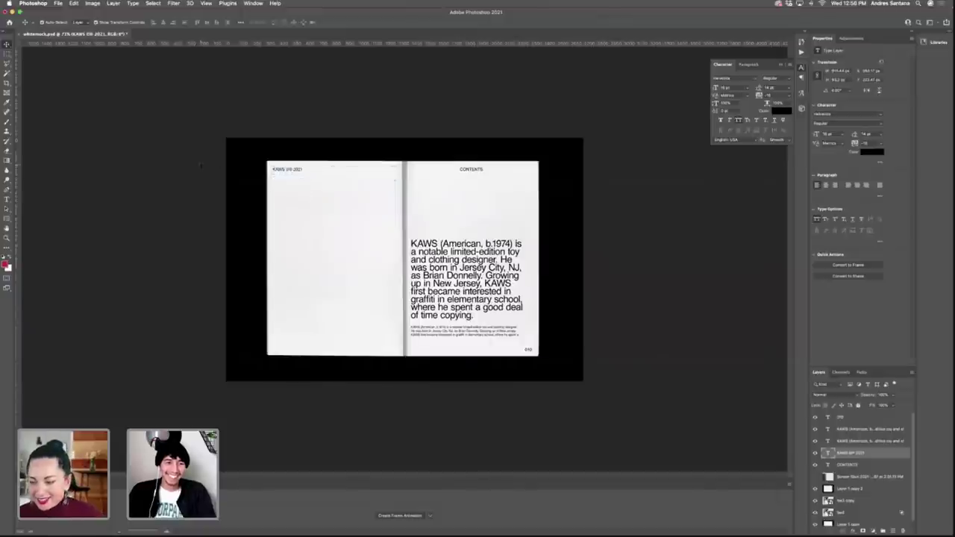
pyautogui.click(452, 264)
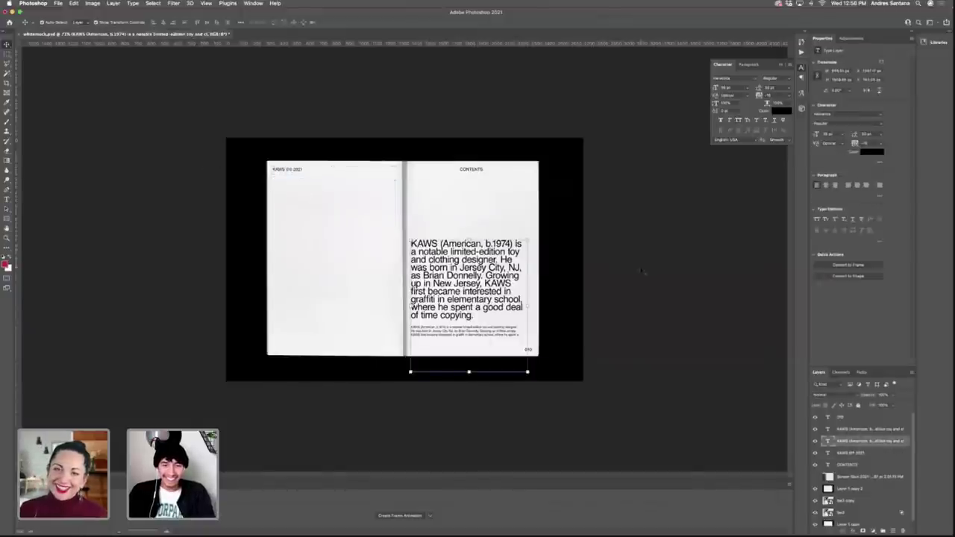
pyautogui.click(287, 170)
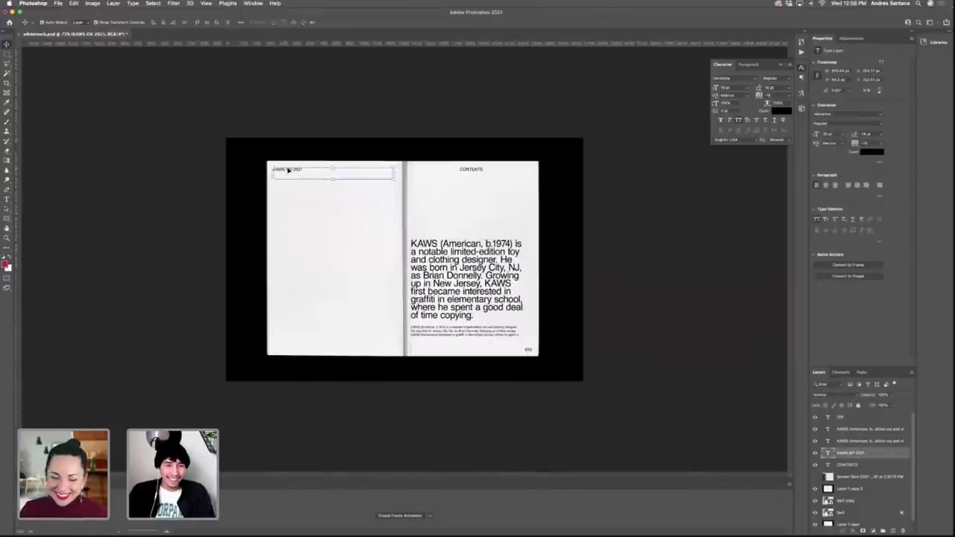
pyautogui.moveTo(288, 171); pyautogui.dragTo(290, 184)
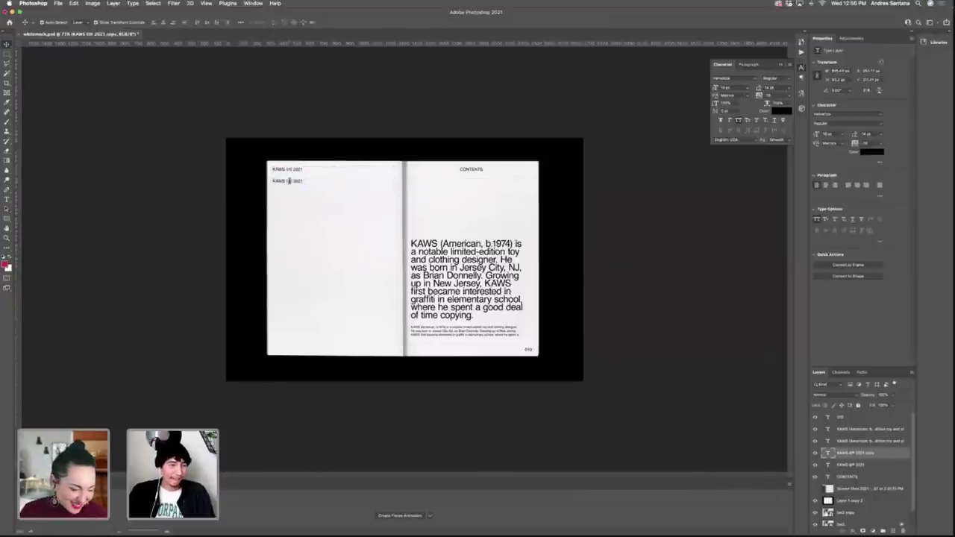
pyautogui.doubleClick(289, 183)
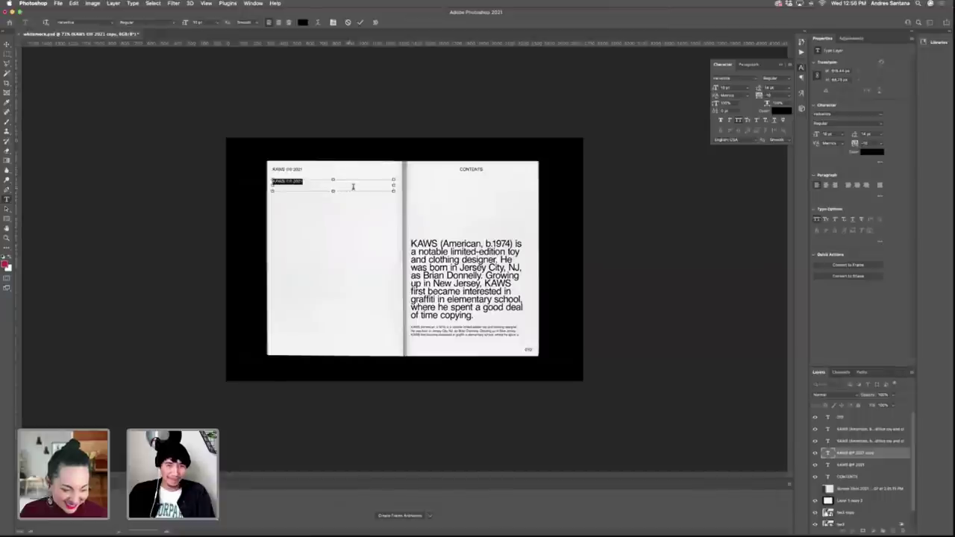
pyautogui.write('007')
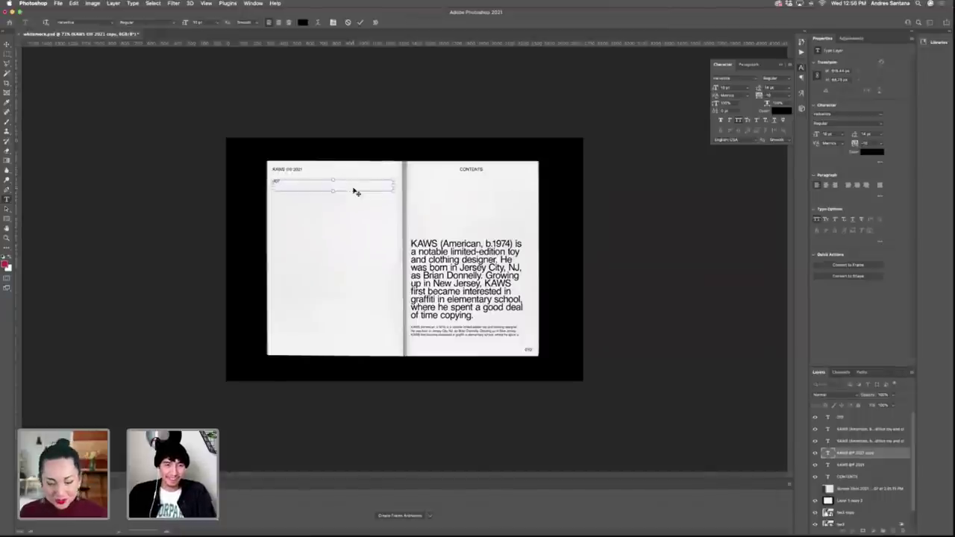
pyautogui.press('super+Return')
pyautogui.click(749, 64)
pyautogui.click(730, 78)
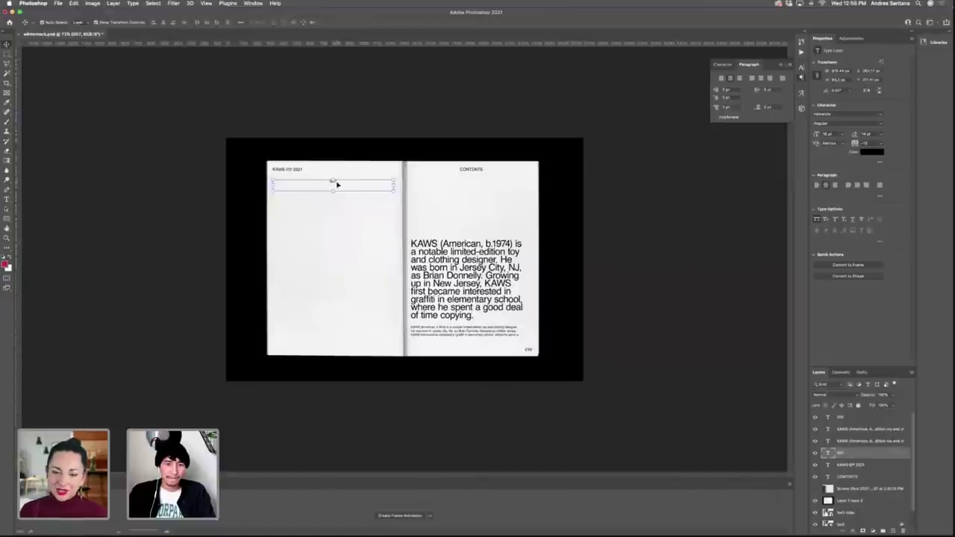
pyautogui.press('BackSpace')
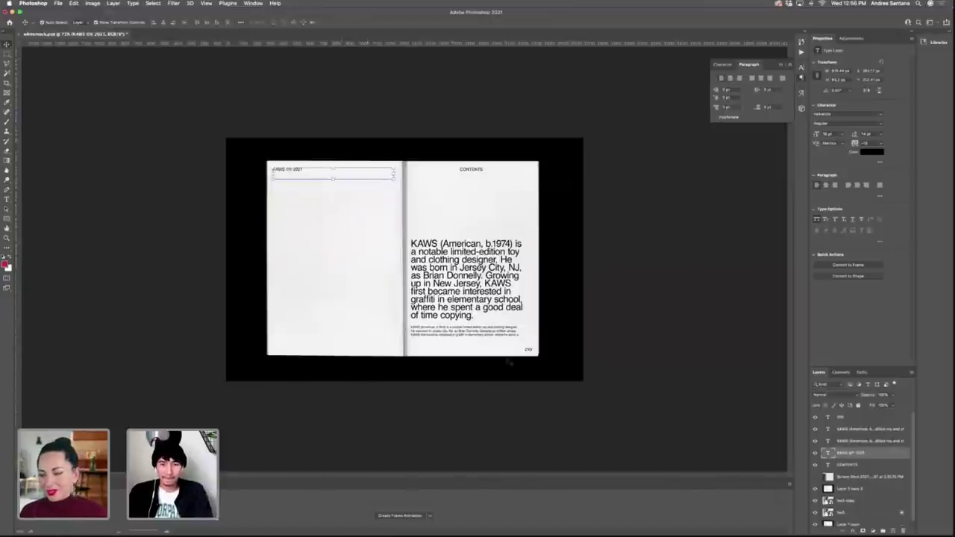
# Duplicate the "010" page number, center-align its text, and place the copy at the foot of the left page.
pyautogui.click(529, 351)
pyautogui.press('super+c')
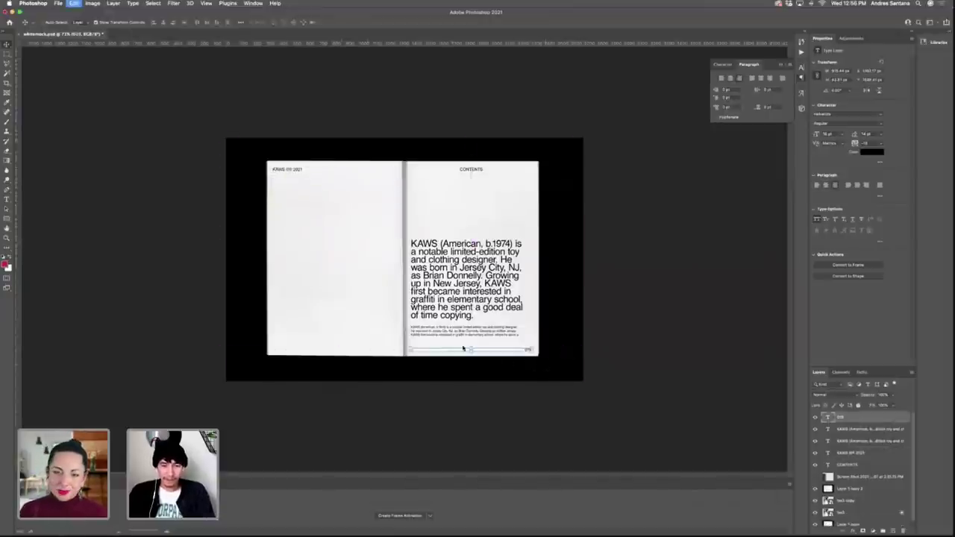
pyautogui.press('super+v')
pyautogui.click(735, 78)
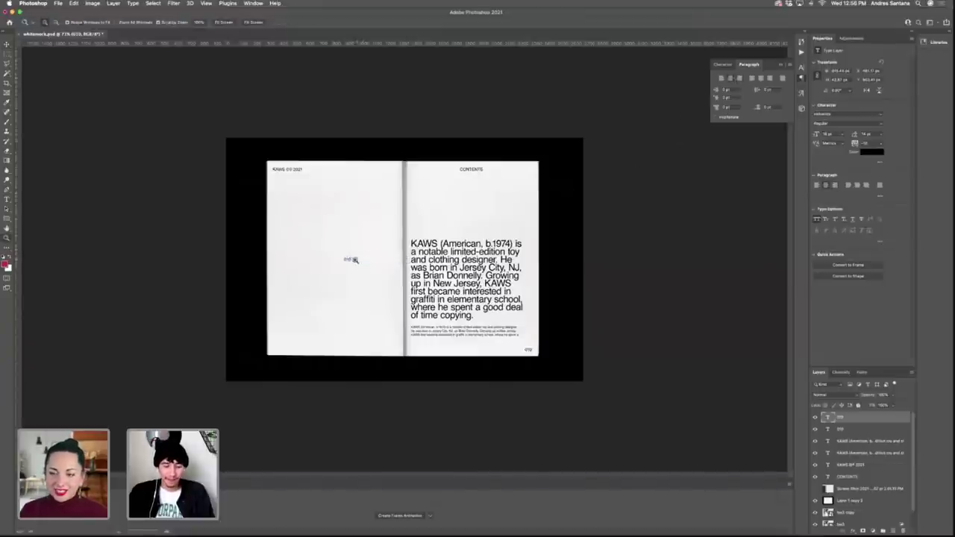
pyautogui.moveTo(354, 260); pyautogui.dragTo(395, 261)
pyautogui.moveTo(319, 261); pyautogui.dragTo(296, 401)
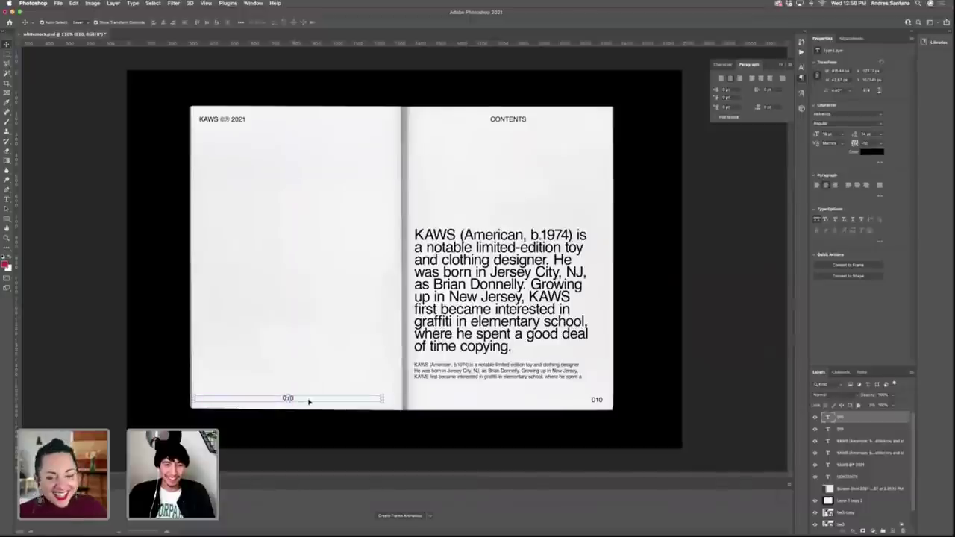
# Nudge the left page's "010" page number rightward to center it on the page.
pyautogui.press('Right')
pyautogui.press('Right')
pyautogui.press('Right')
pyautogui.press('Right')
pyautogui.press('Right')
pyautogui.press('Right')
pyautogui.press('Right')
pyautogui.press('Right')
pyautogui.press('Right')
pyautogui.press('Right')
pyautogui.press('Right')
pyautogui.press('Right')
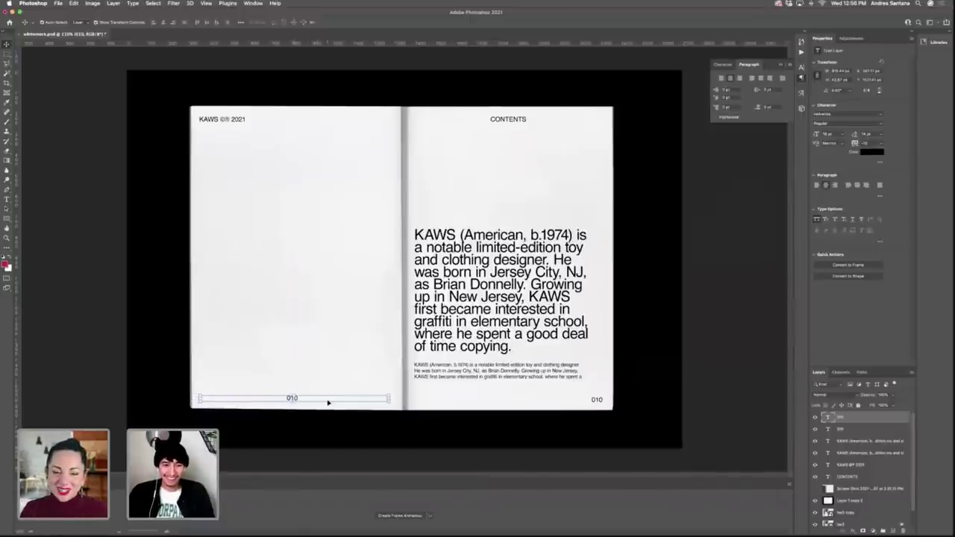
# Select both "010" page numbers, align their bottom edges, and deselect them.
pyautogui.keyDown('shift'); pyautogui.click(598, 403); pyautogui.keyUp('shift')
pyautogui.click(601, 405)
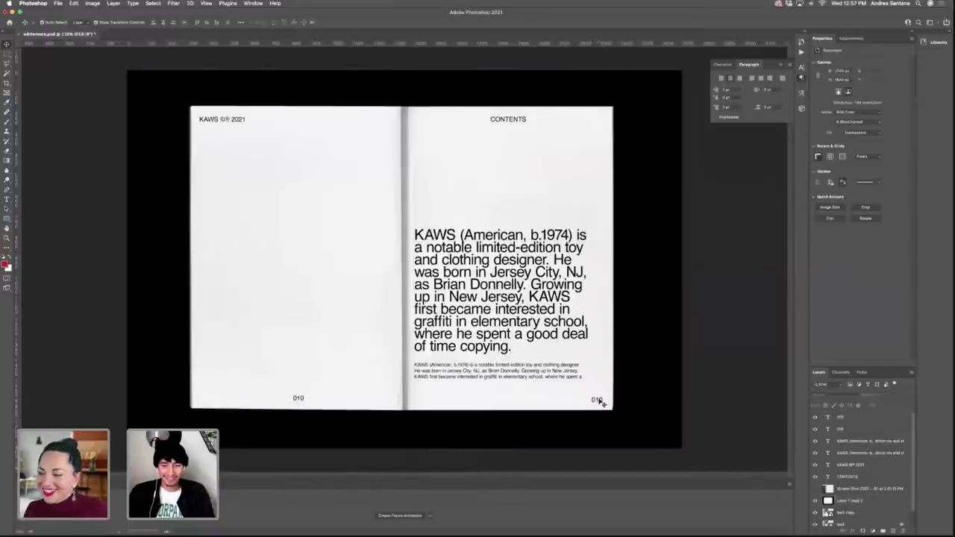
pyautogui.click(598, 400)
pyautogui.keyDown('shift'); pyautogui.click(299, 398); pyautogui.keyUp('shift')
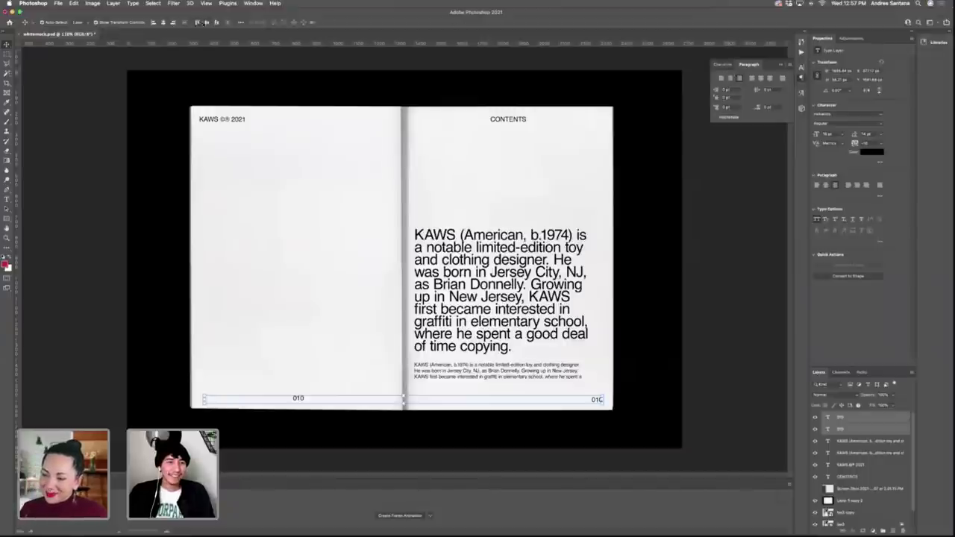
pyautogui.click(217, 22)
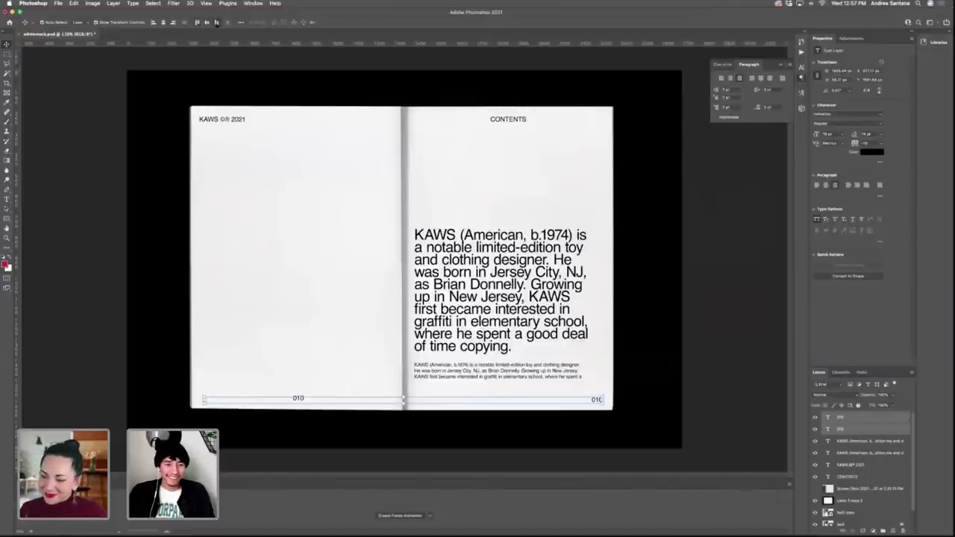
pyautogui.click(733, 338)
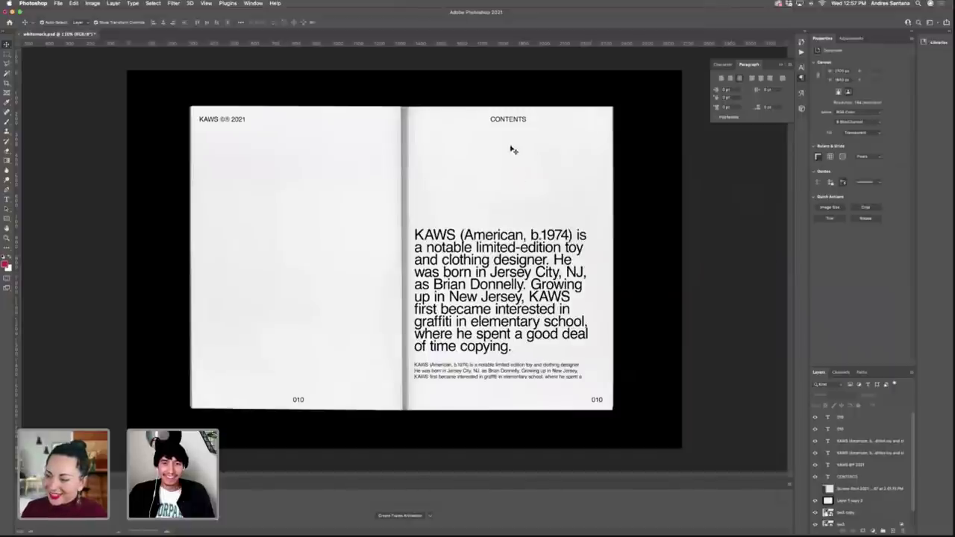
# Turn off All Caps for the right page's "CONTENTS" heading and replace its text with "Interview".
pyautogui.click(513, 124)
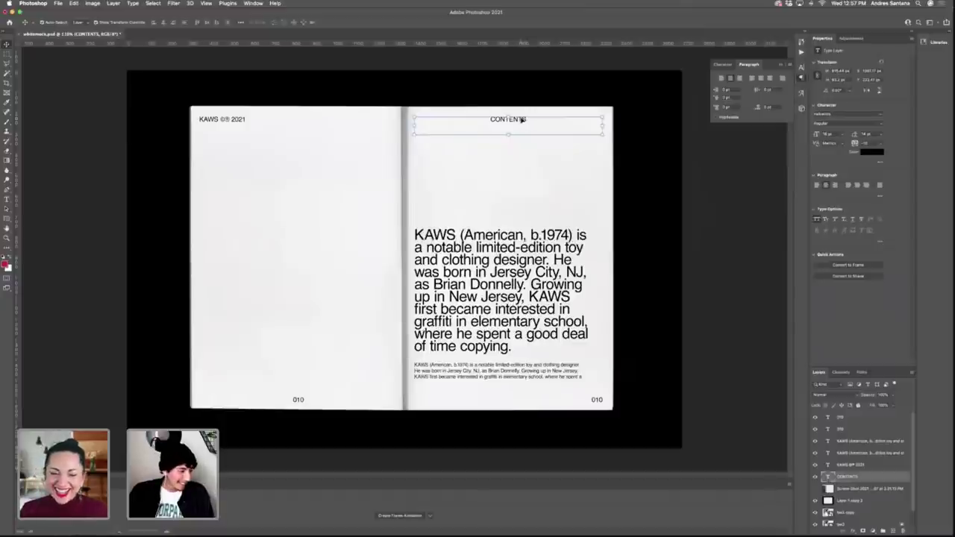
pyautogui.doubleClick(524, 119)
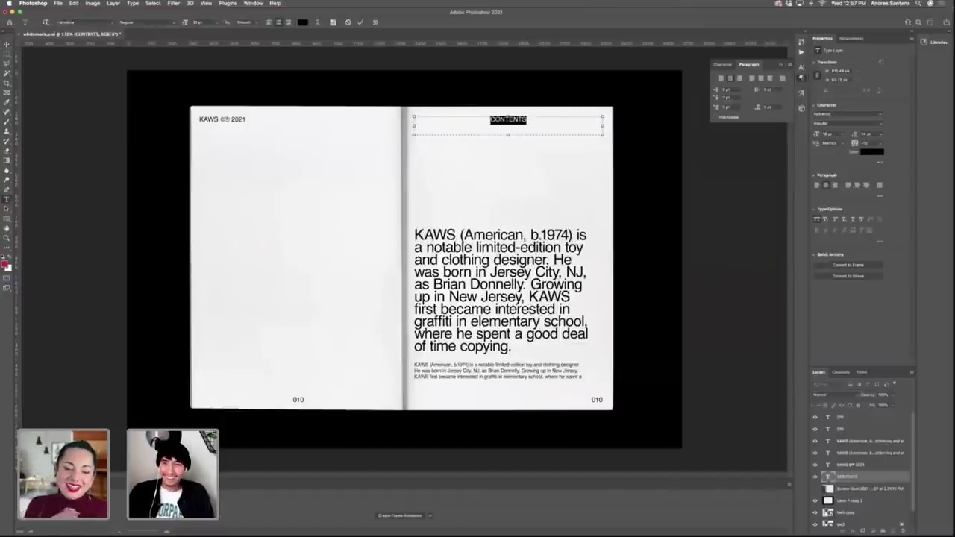
pyautogui.click(723, 64)
pyautogui.click(789, 64)
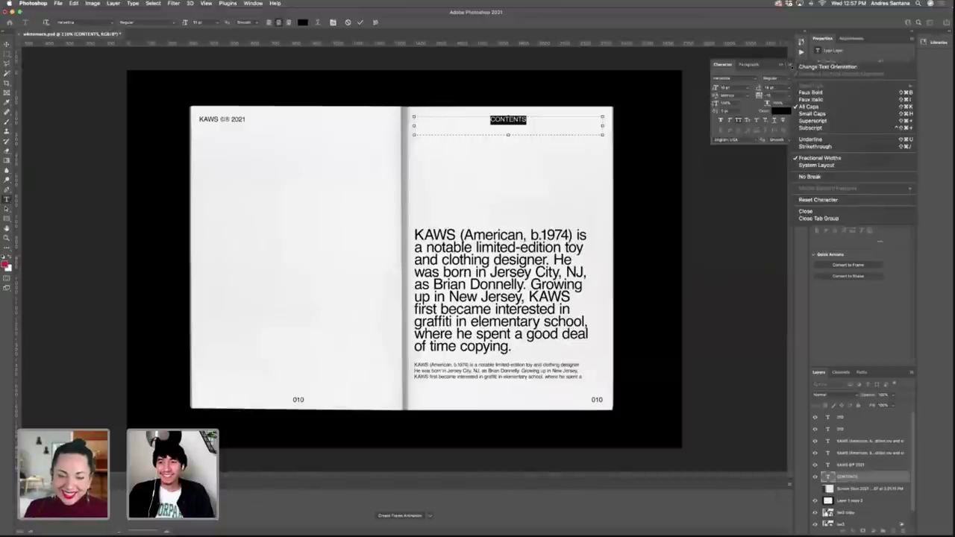
pyautogui.click(809, 107)
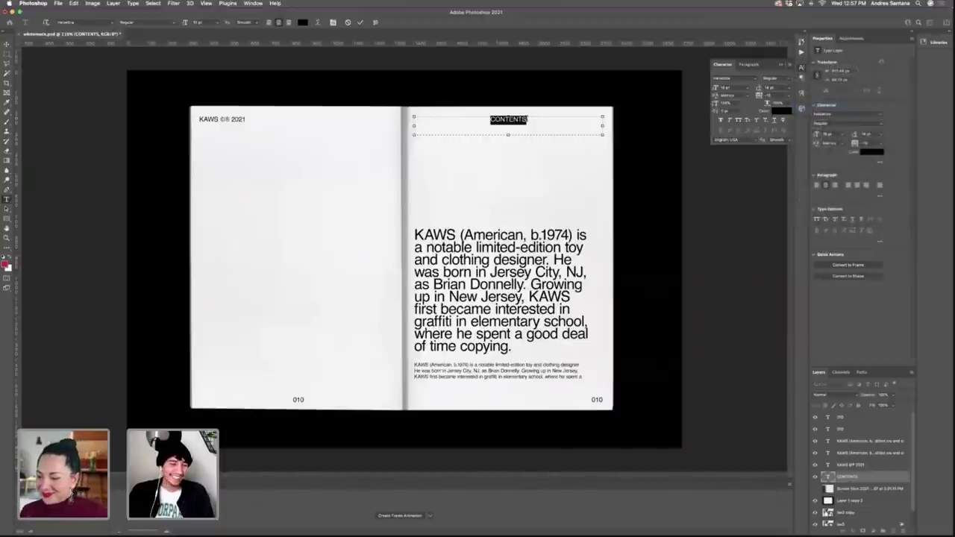
pyautogui.press('BackSpace')
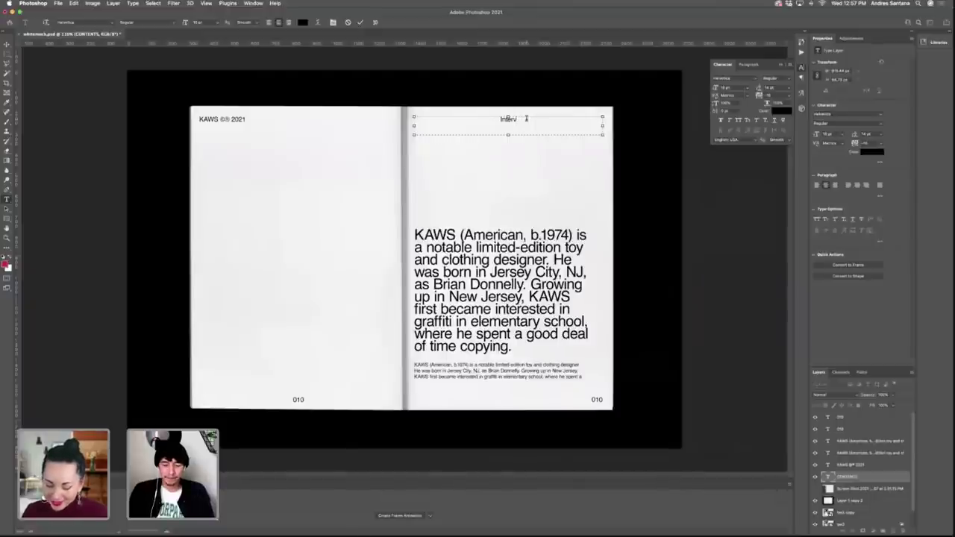
pyautogui.write('ew')
pyautogui.hotkey('ctrl', 'Return')
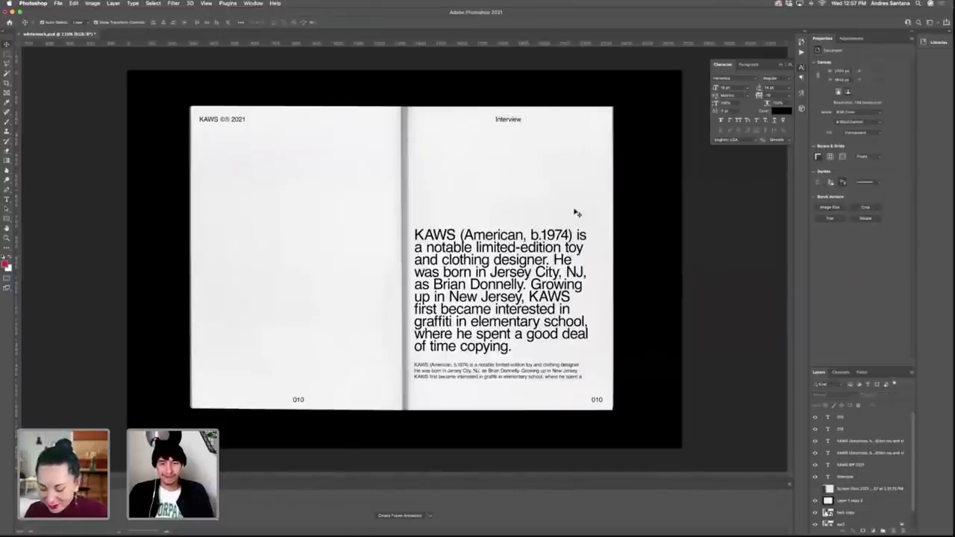
# Duplicate the "Interview" heading onto the left page and change the copy's text to "(Exploratory) Issue".
pyautogui.click(232, 121)
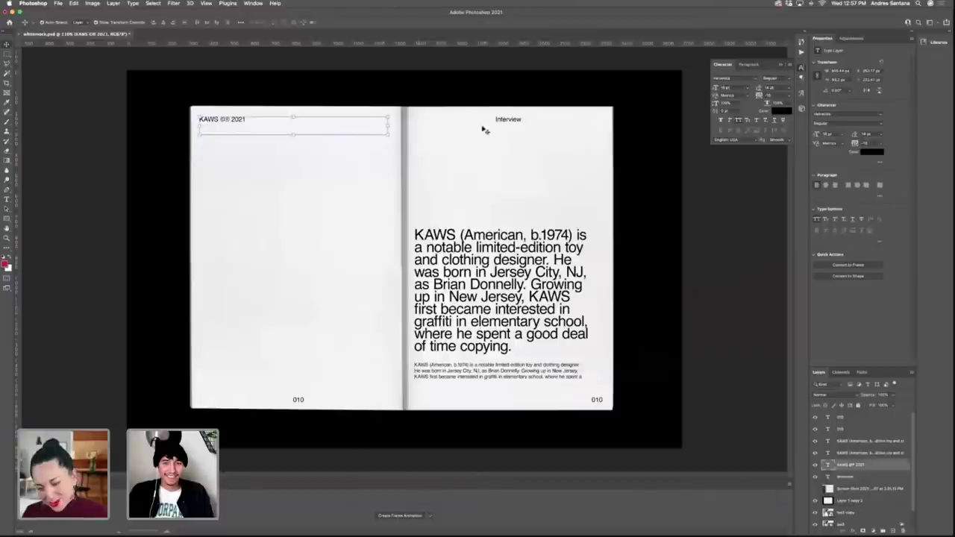
pyautogui.click(505, 123)
pyautogui.moveTo(505, 123); pyautogui.dragTo(345, 170)
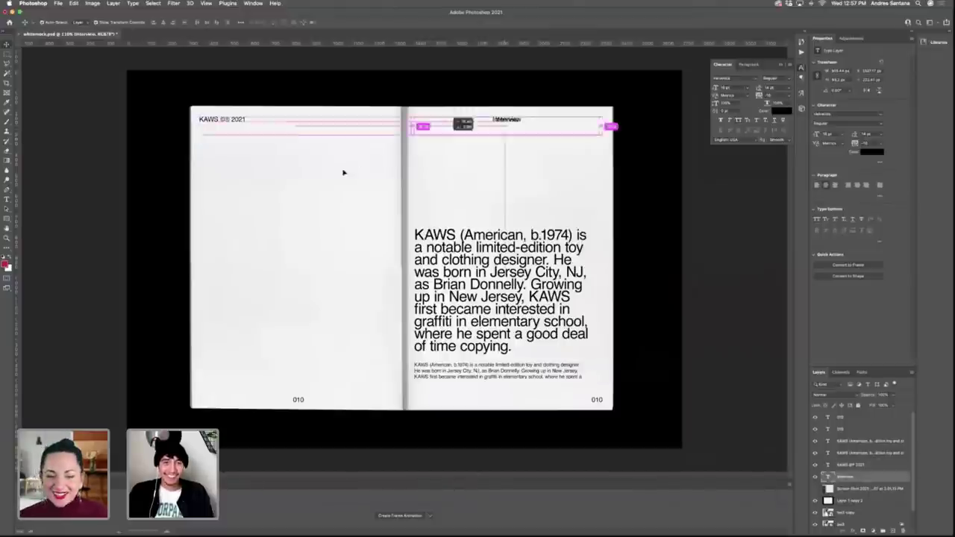
pyautogui.doubleClick(346, 169)
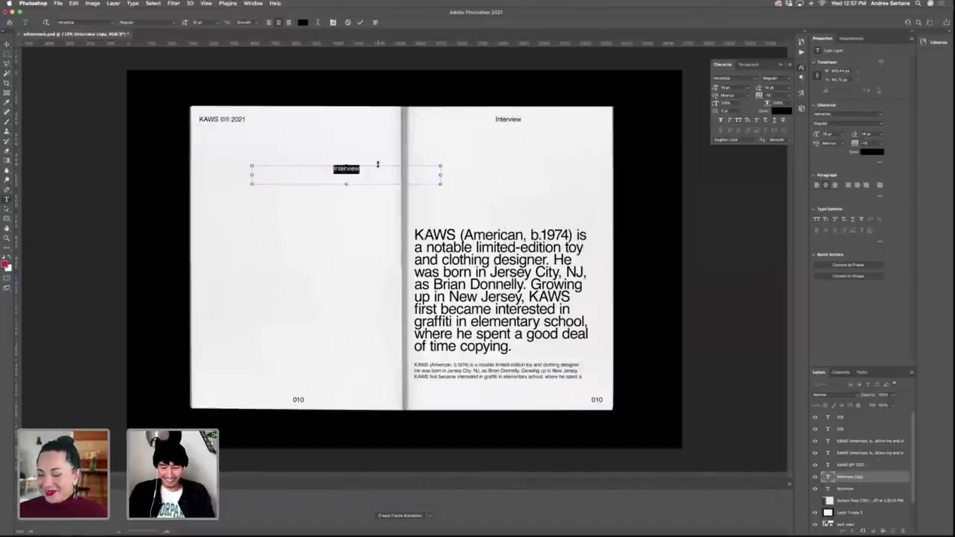
pyautogui.press('BackSpace')
pyautogui.write('(Ex')
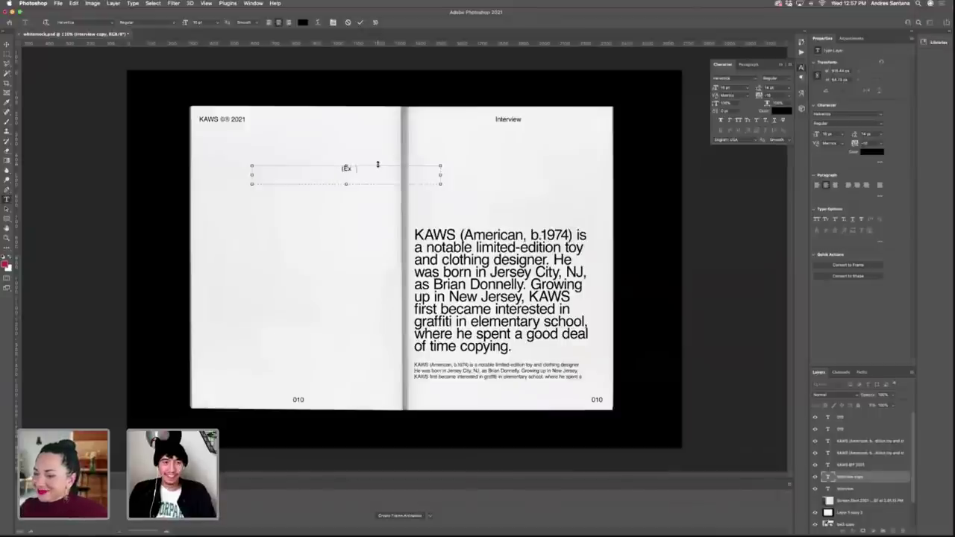
pyautogui.write('ploratory')
pyautogui.press('BackSpace')
pyautogui.press('BackSpace')
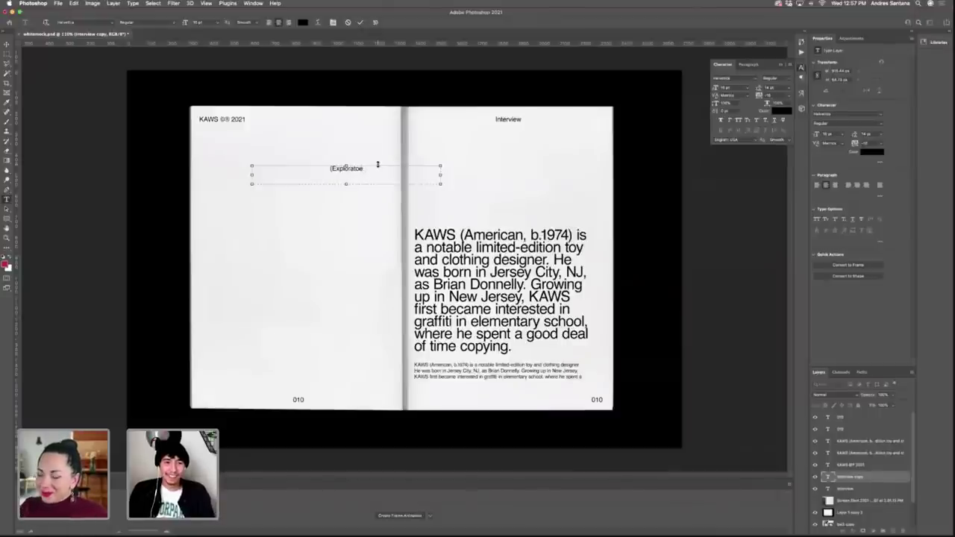
pyautogui.write('ry')
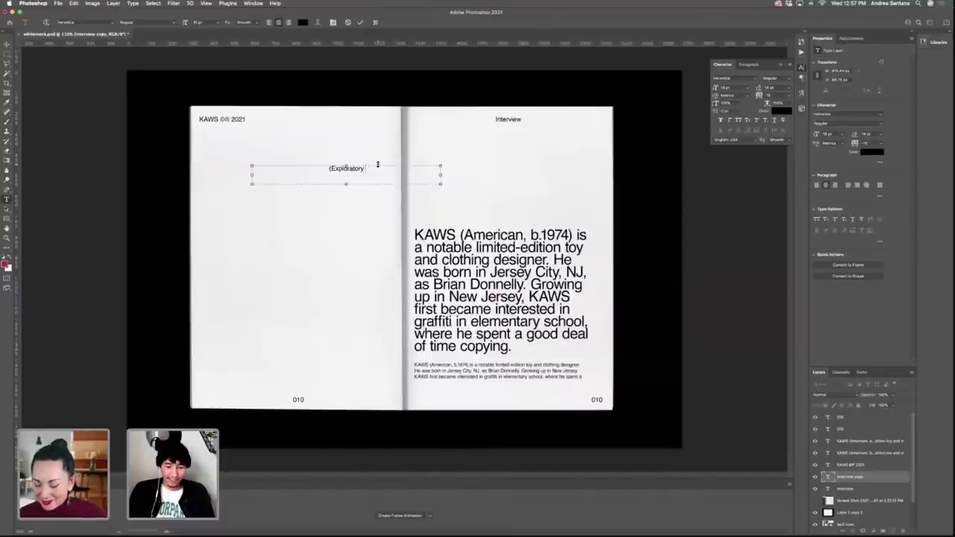
pyautogui.write(')')
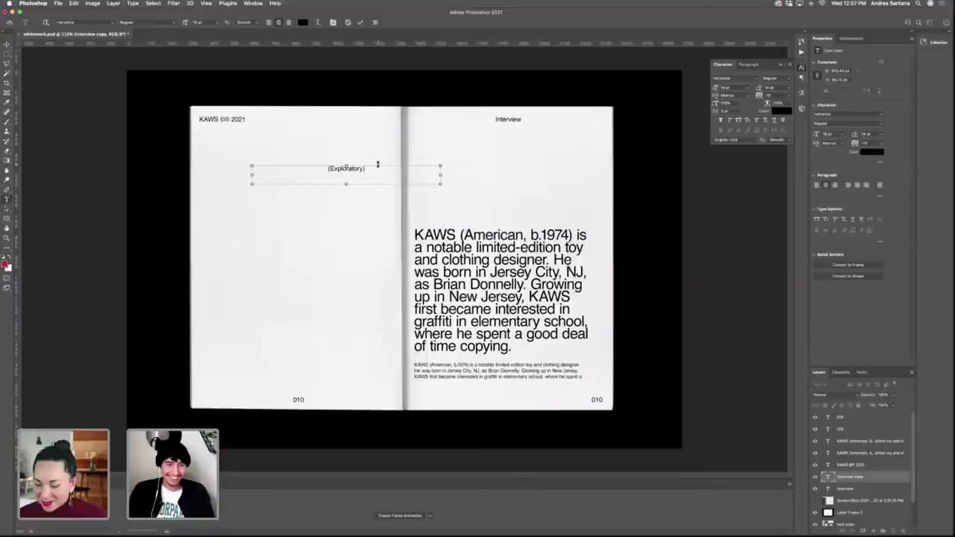
pyautogui.write(' Issue')
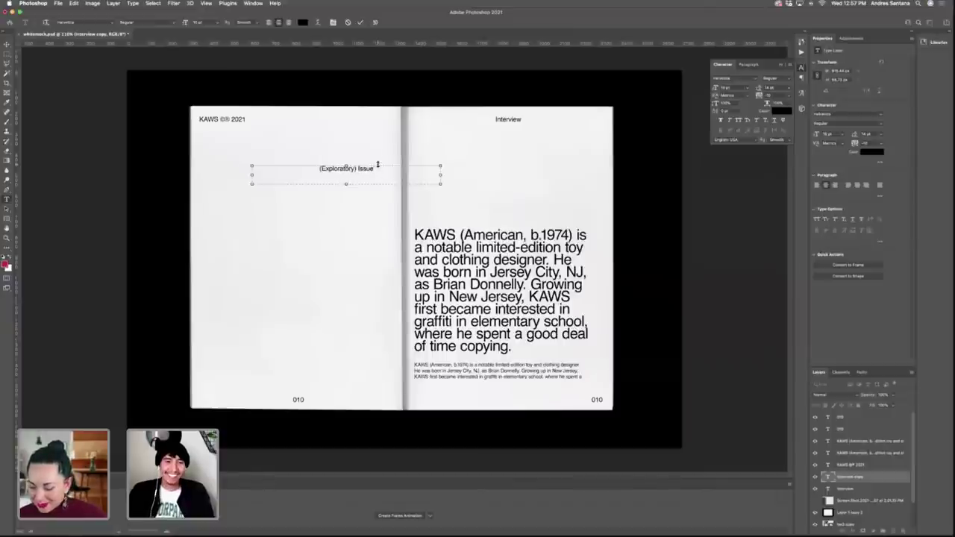
pyautogui.hotkey('ctrl', 'Return')
# Right-align the "(Exploratory) Issue" text and place it at the left page's inner edge, level with the "KAWS ©® 2021" heading.
pyautogui.click(748, 64)
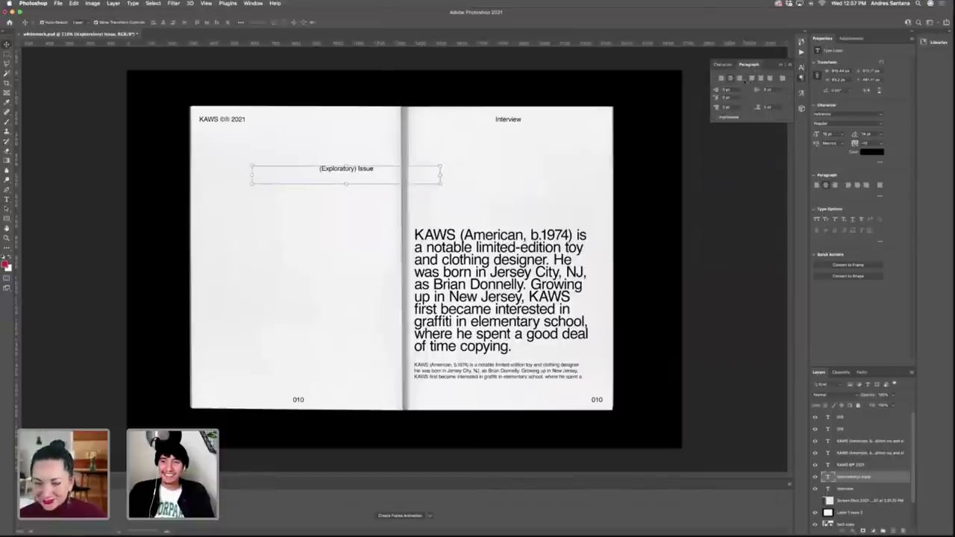
pyautogui.click(739, 77)
pyautogui.moveTo(410, 169); pyautogui.dragTo(361, 119)
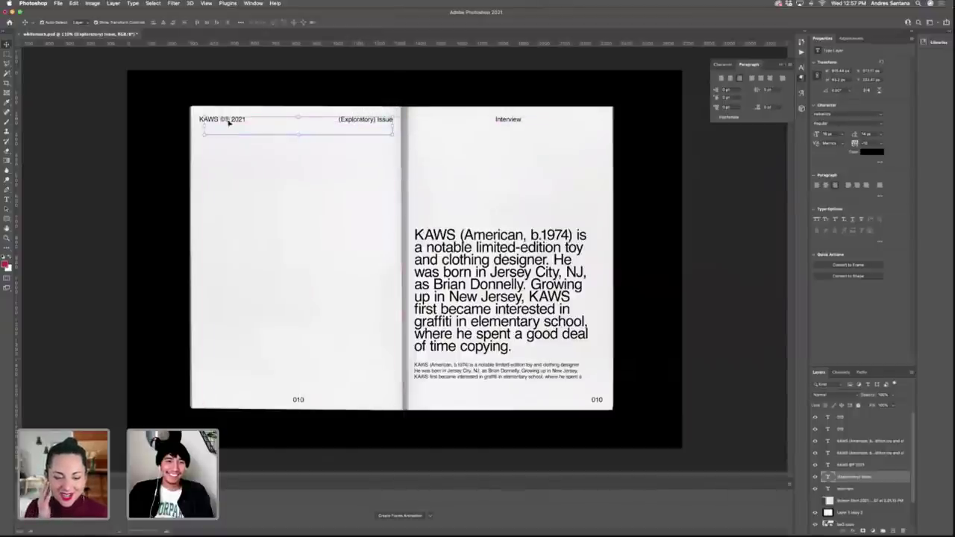
# Set the kerning of the "KAWS ©® 2021" and "Interview" headings to Optical.
pyautogui.click(232, 120)
pyautogui.keyDown('shift'); pyautogui.click(524, 120); pyautogui.keyUp('shift')
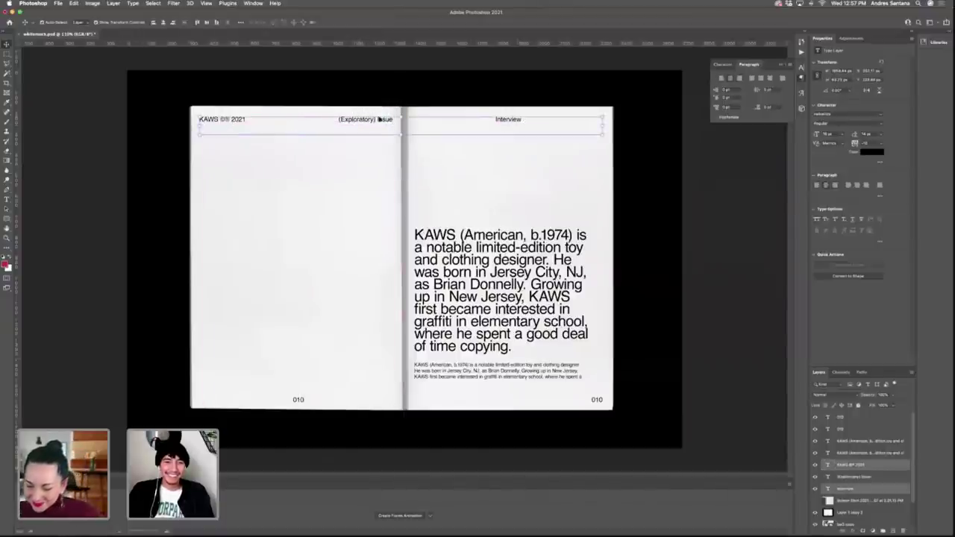
pyautogui.click(723, 65)
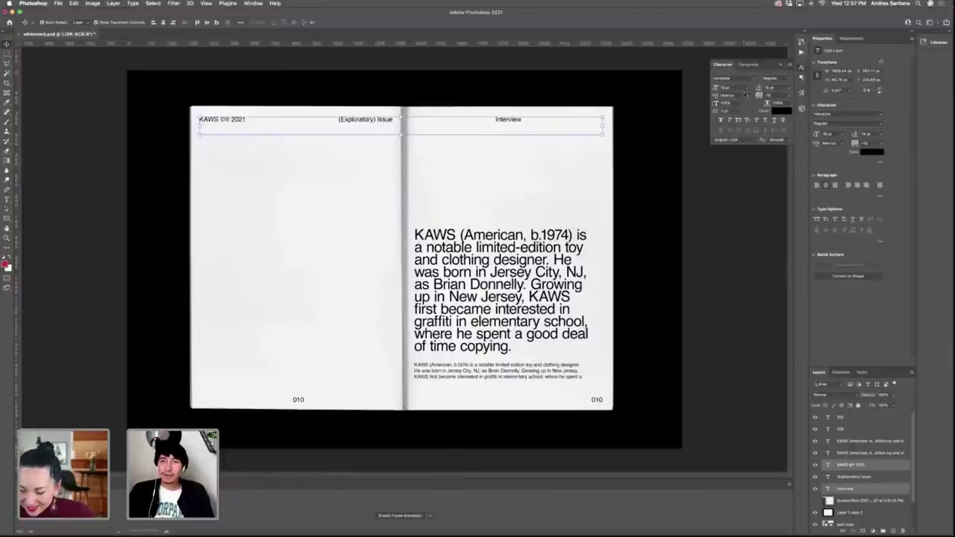
pyautogui.click(747, 96)
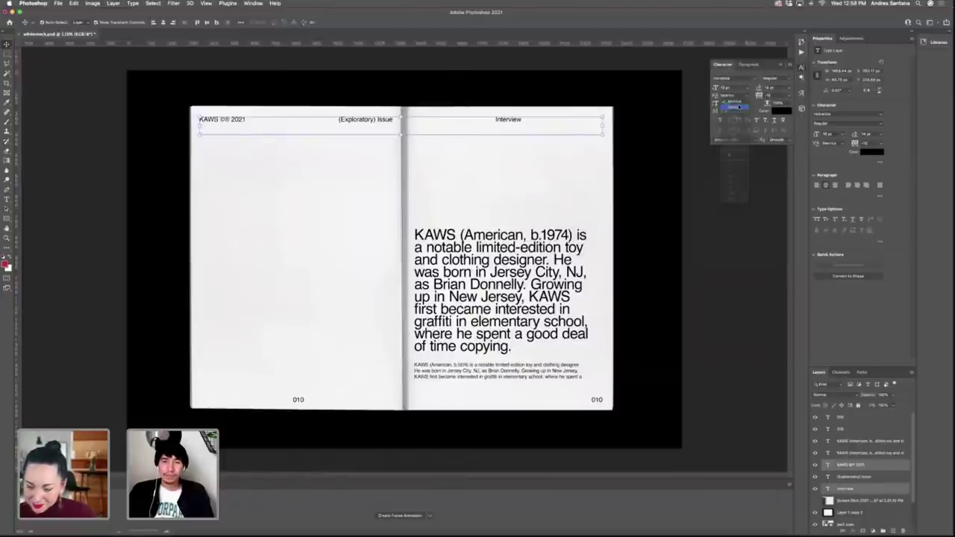
pyautogui.click(730, 106)
pyautogui.click(715, 162)
# Select all three headings, including "(Exploratory) Issue", and apply Optical kerning to them together.
pyautogui.click(236, 121)
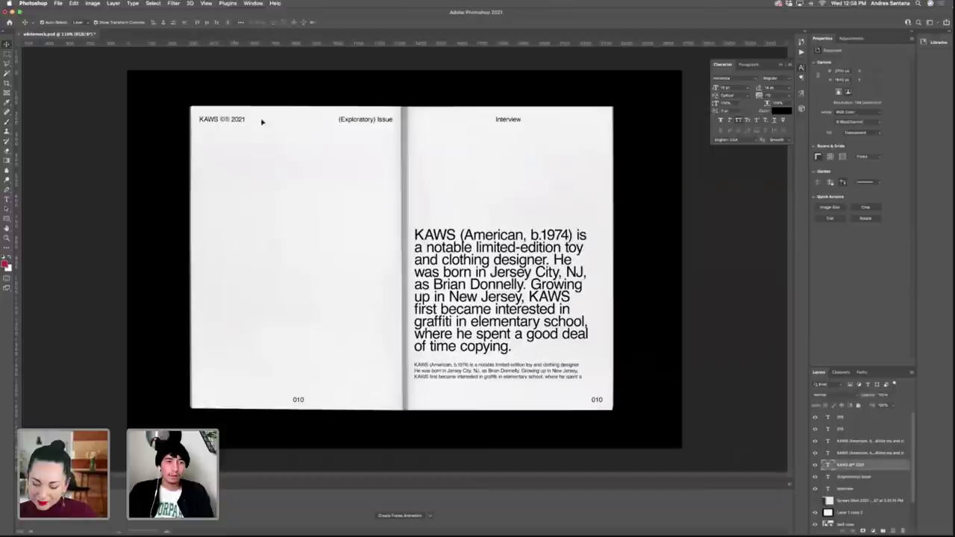
pyautogui.keyDown('shift'); pyautogui.click(384, 121); pyautogui.keyUp('shift')
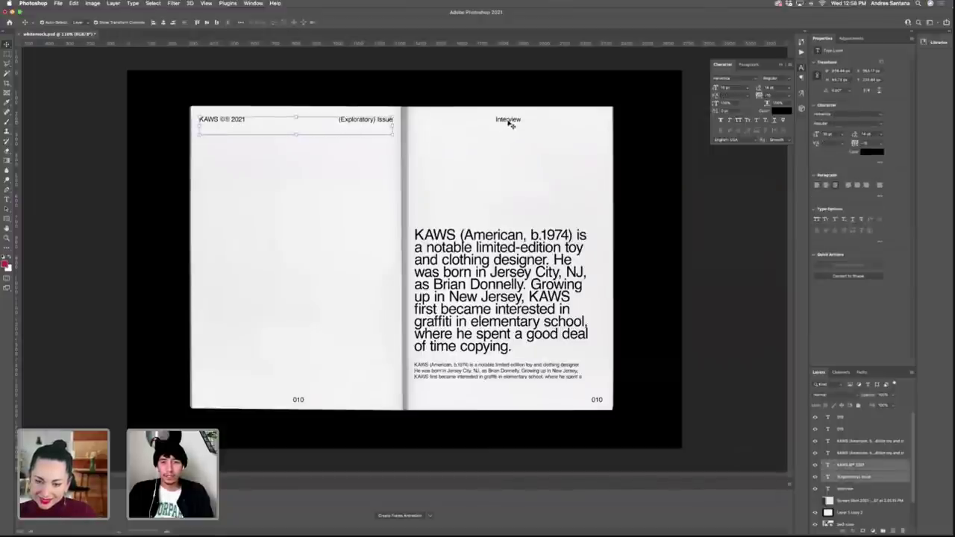
pyautogui.keyDown('shift'); pyautogui.click(509, 121); pyautogui.keyUp('shift')
pyautogui.click(749, 97)
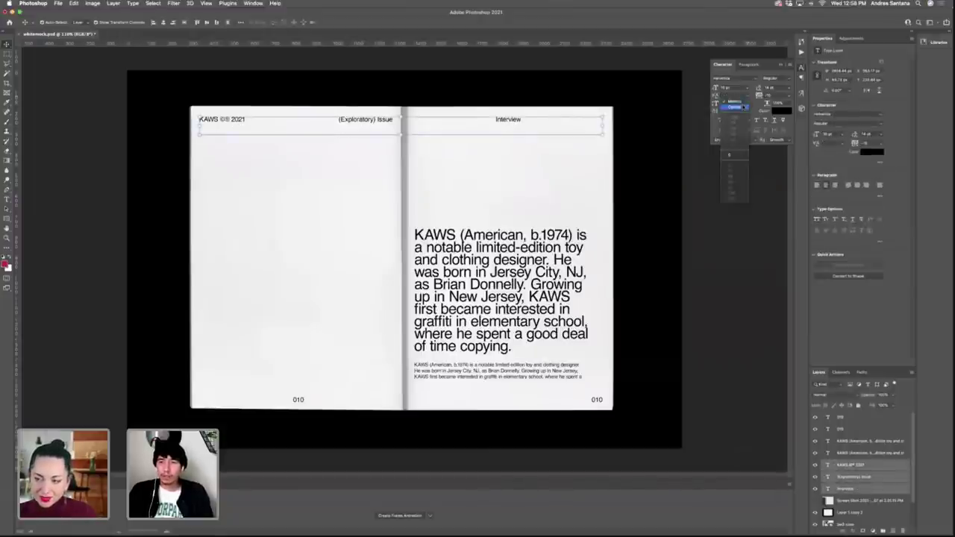
pyautogui.click(516, 149)
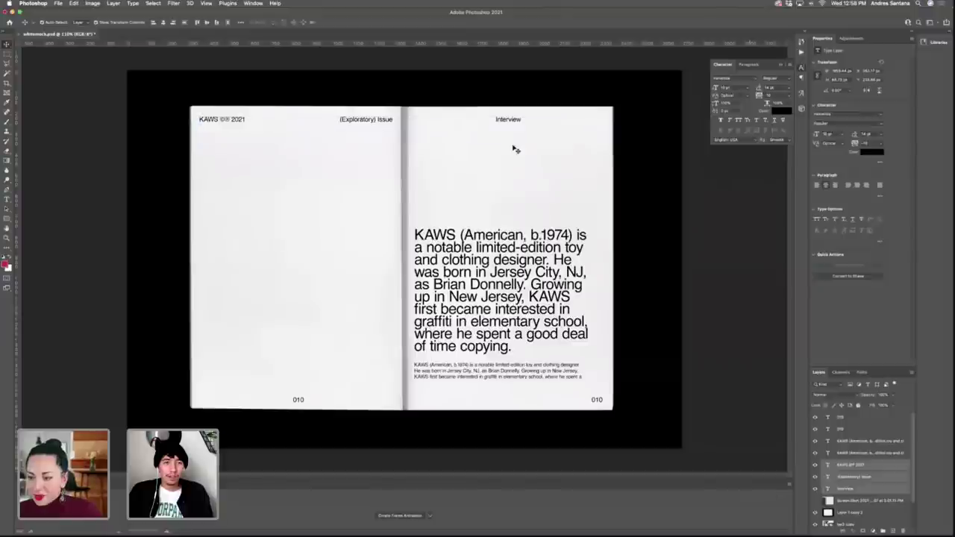
# Set the kerning of both "010" page numbers to Optical and deselect them.
pyautogui.click(302, 400)
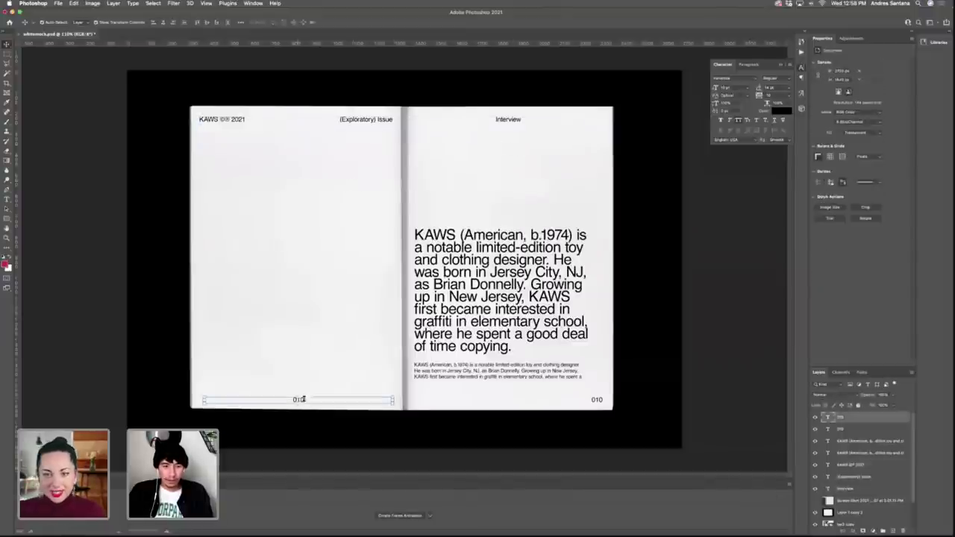
pyautogui.click(598, 402)
pyautogui.keyDown('shift'); pyautogui.click(598, 401); pyautogui.keyUp('shift')
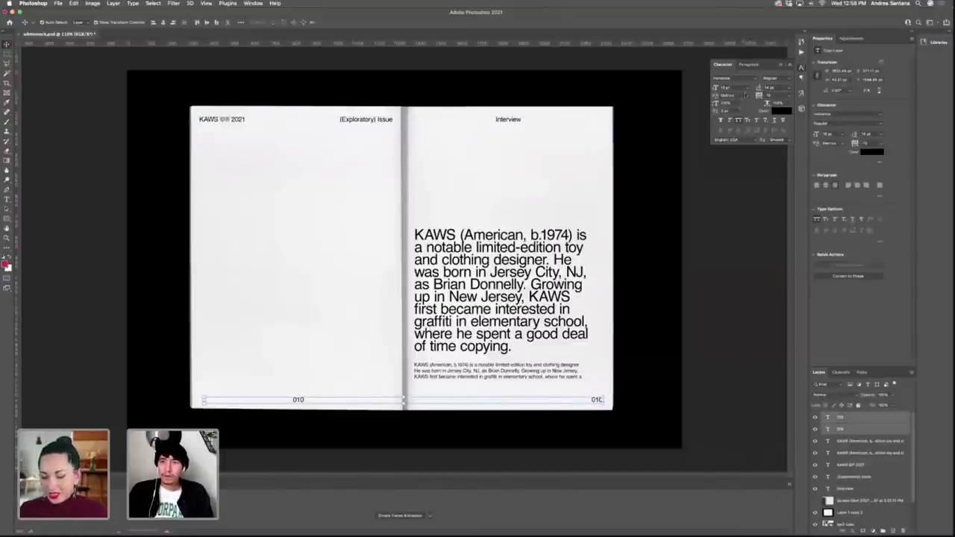
pyautogui.click(745, 95)
pyautogui.click(733, 106)
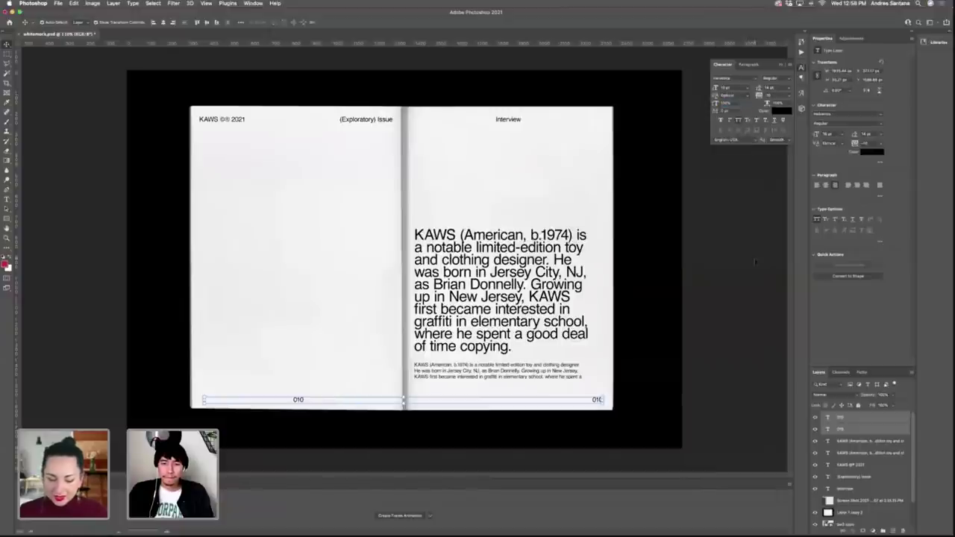
pyautogui.click(739, 258)
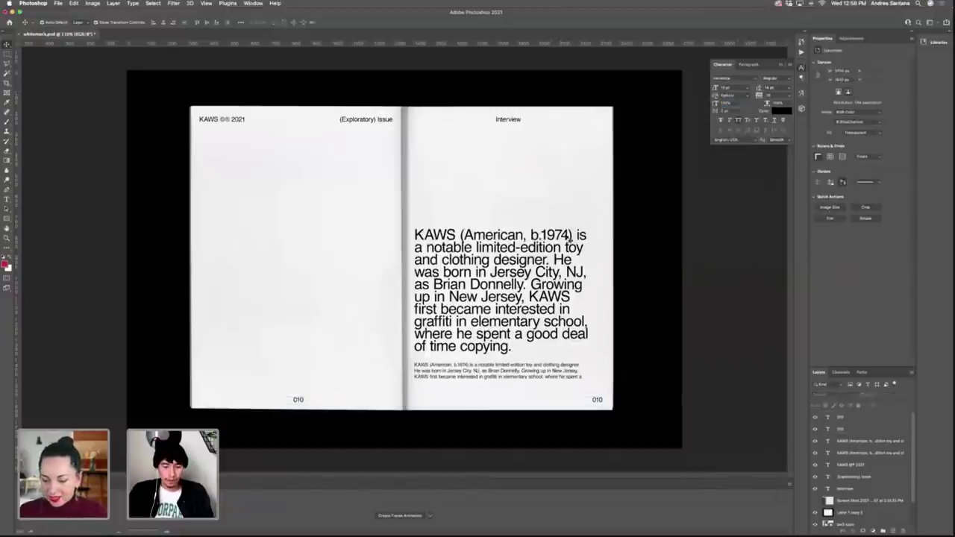
# Place the bus-stop poster photo 68101019.jpeg from the KAWS photography folder as an embedded image on the left page.
pyautogui.press('super+minus')
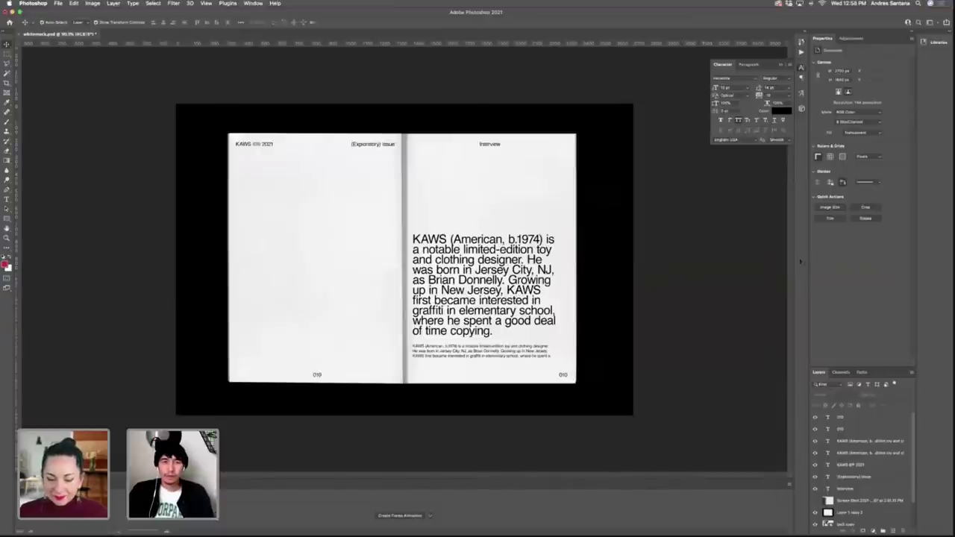
pyautogui.click(58, 3)
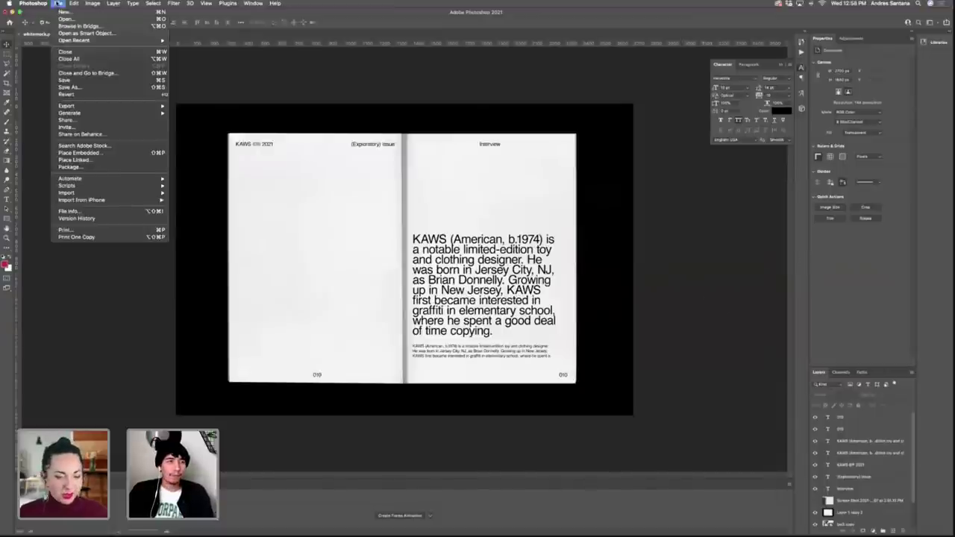
pyautogui.click(318, 85)
pyautogui.press('super+o')
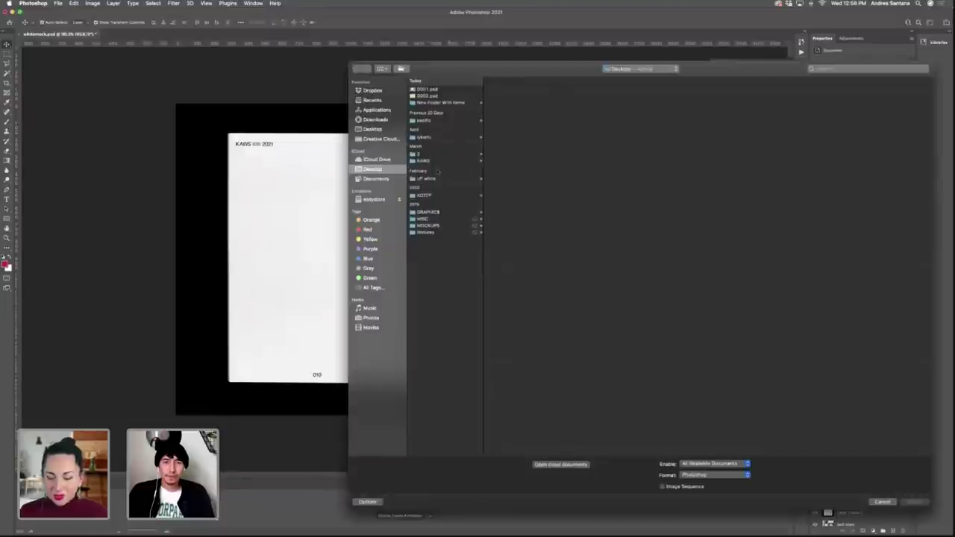
pyautogui.click(440, 161)
pyautogui.click(511, 103)
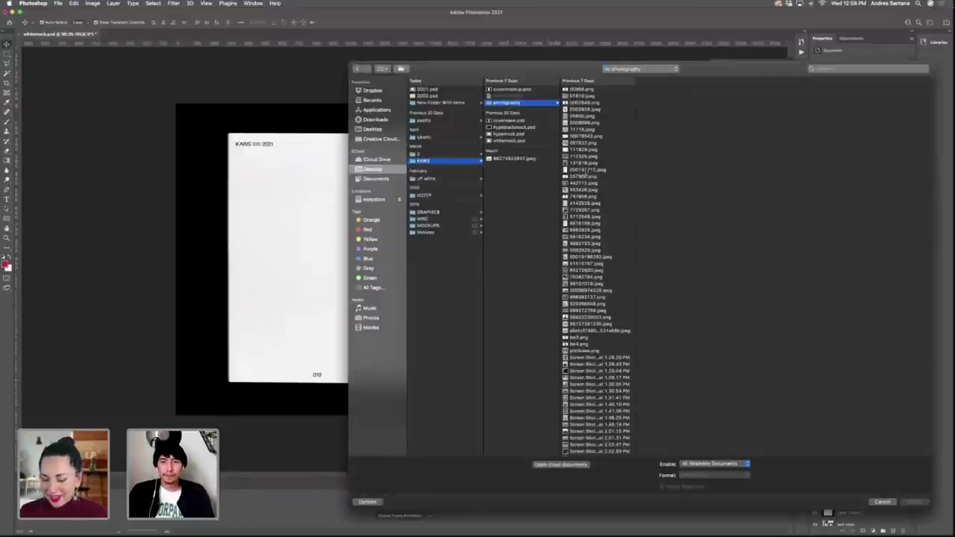
pyautogui.click(586, 170)
pyautogui.scroll(-1, 590, 195)
pyautogui.click(589, 223)
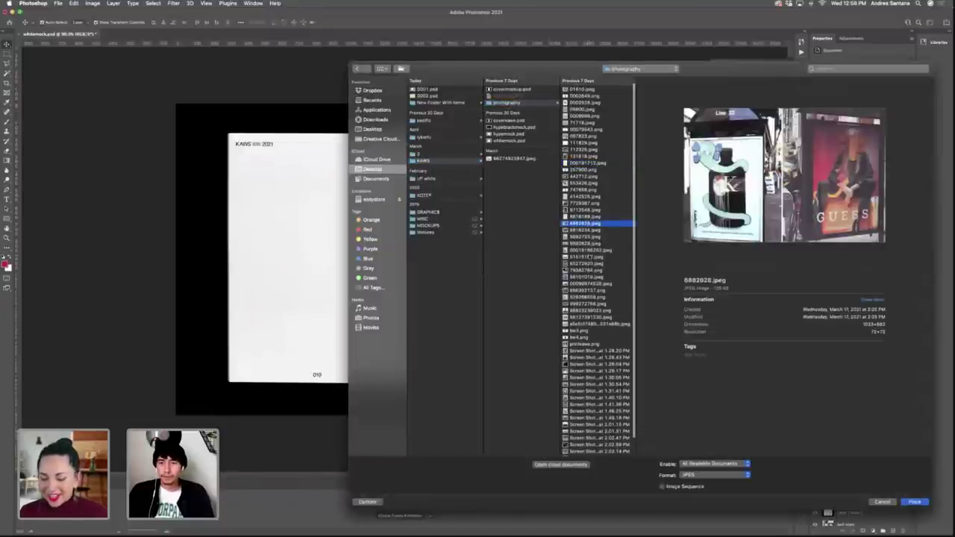
pyautogui.click(587, 276)
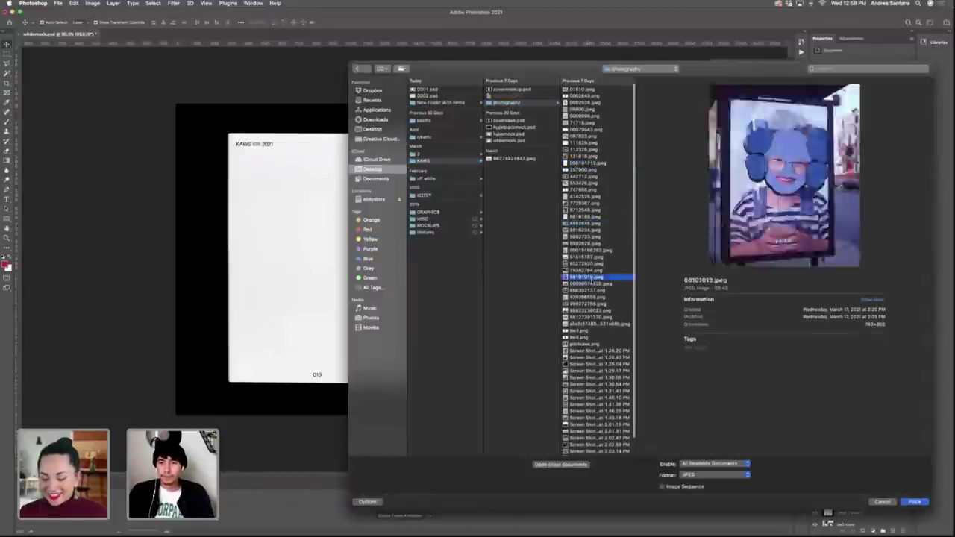
pyautogui.click(918, 502)
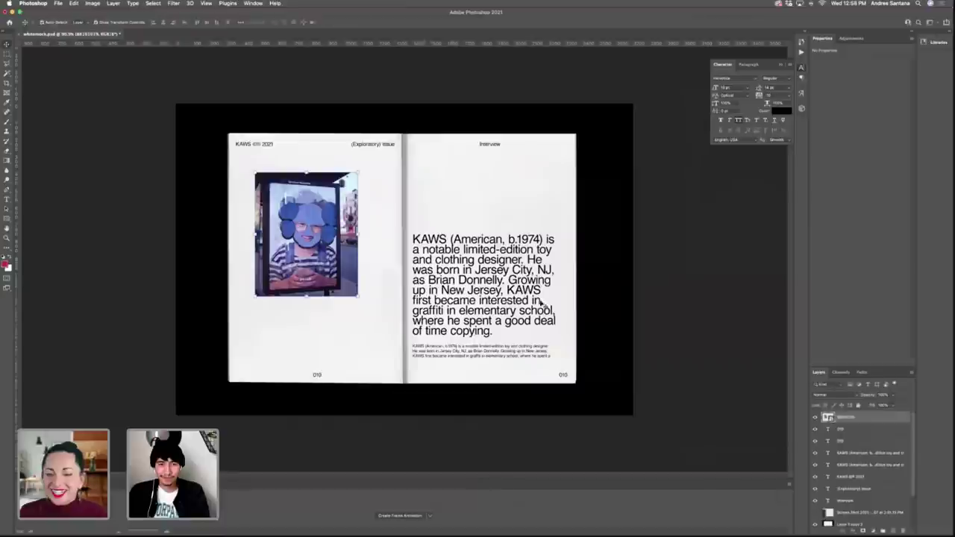
# Move the large KAWS paragraph up the right page, leaving the small caption text at the foot.
pyautogui.moveTo(577, 302); pyautogui.dragTo(478, 218)
pyautogui.click(522, 287)
pyautogui.press('super+z')
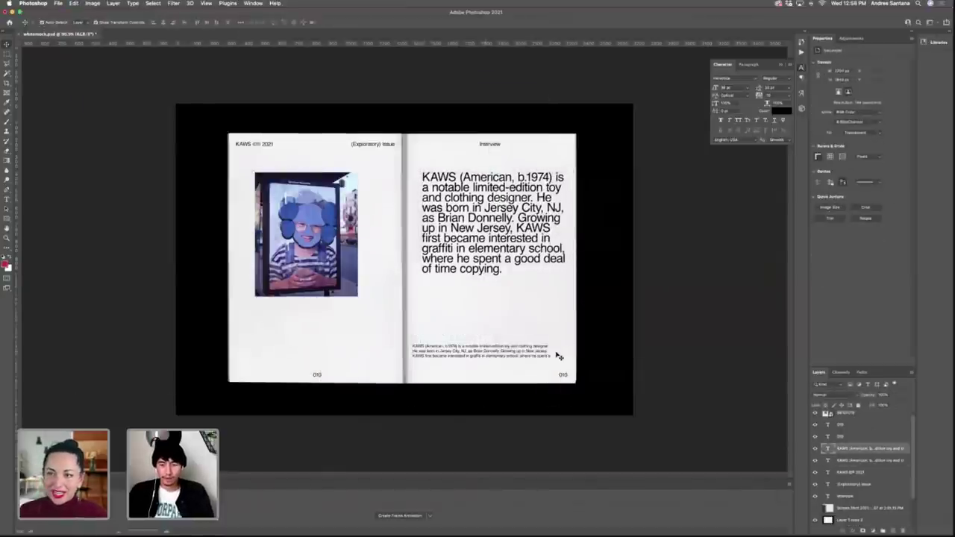
# Delete the small caption text at the foot of the right page.
pyautogui.press('BackSpace')
# Shorten the large KAWS paragraph so it ends at "clothing designer." and place it beneath the photo on the left page.
pyautogui.press('Return')
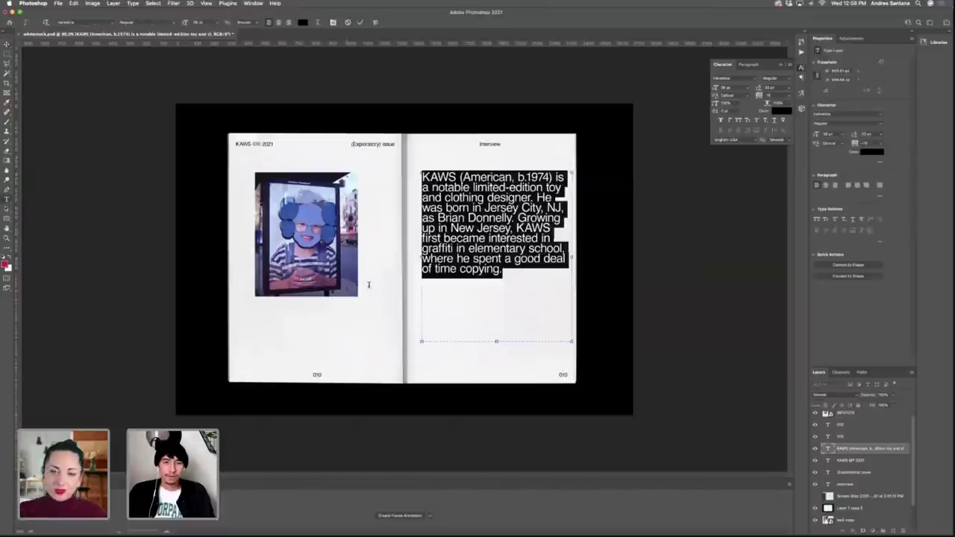
pyautogui.click(415, 277)
pyautogui.click(510, 270)
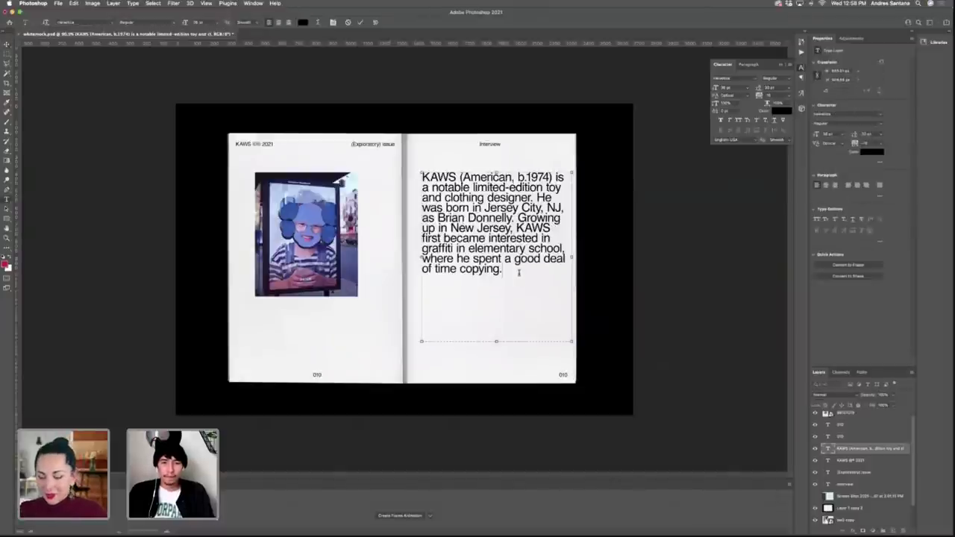
pyautogui.moveTo(503, 271); pyautogui.dragTo(543, 195)
pyautogui.click(543, 195)
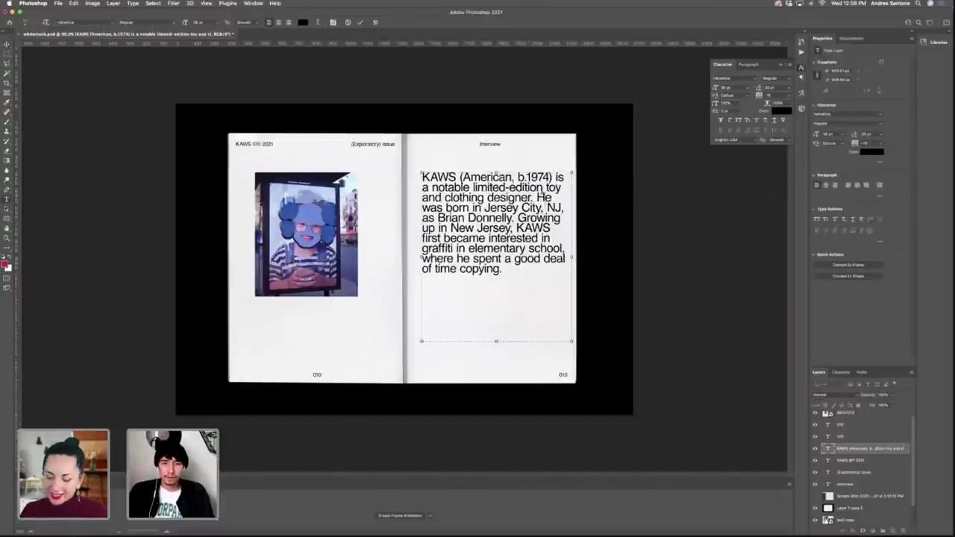
pyautogui.moveTo(526, 275); pyautogui.dragTo(322, 331)
pyautogui.press('BackSpace')
pyautogui.press('super+Return')
pyautogui.press('v')
pyautogui.click(384, 200)
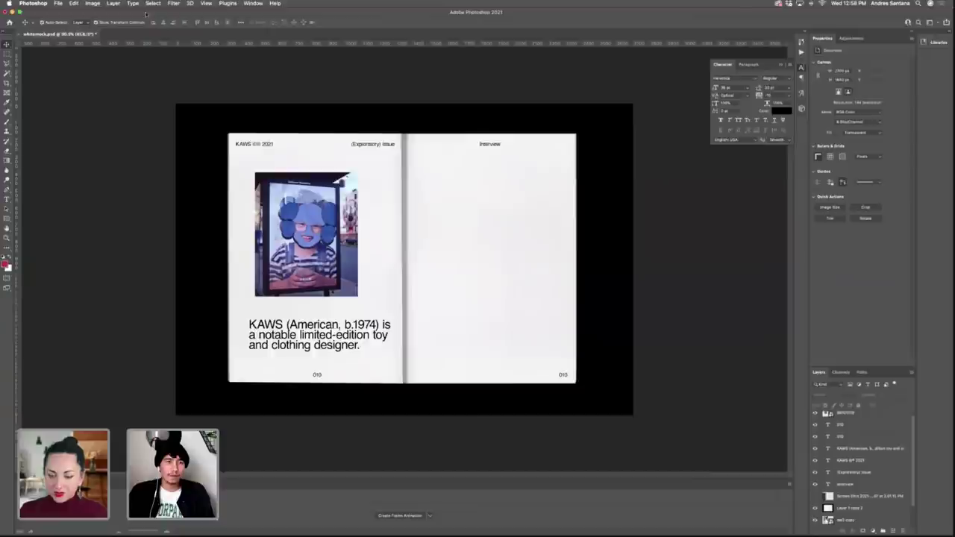
# Examine the images in the photography folder to choose a second picture to place on the spread.
pyautogui.press('super+o')
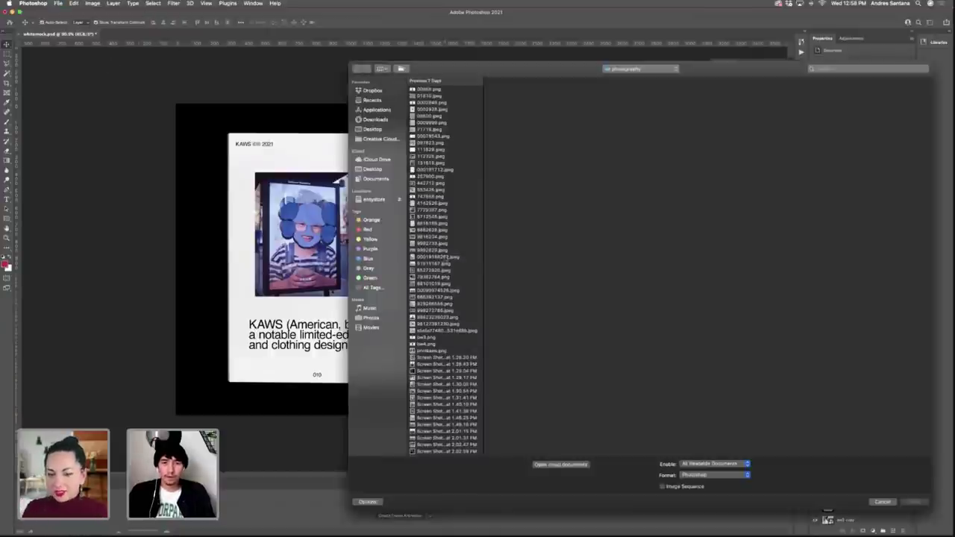
pyautogui.click(438, 256)
pyautogui.scroll(-1, 438, 257)
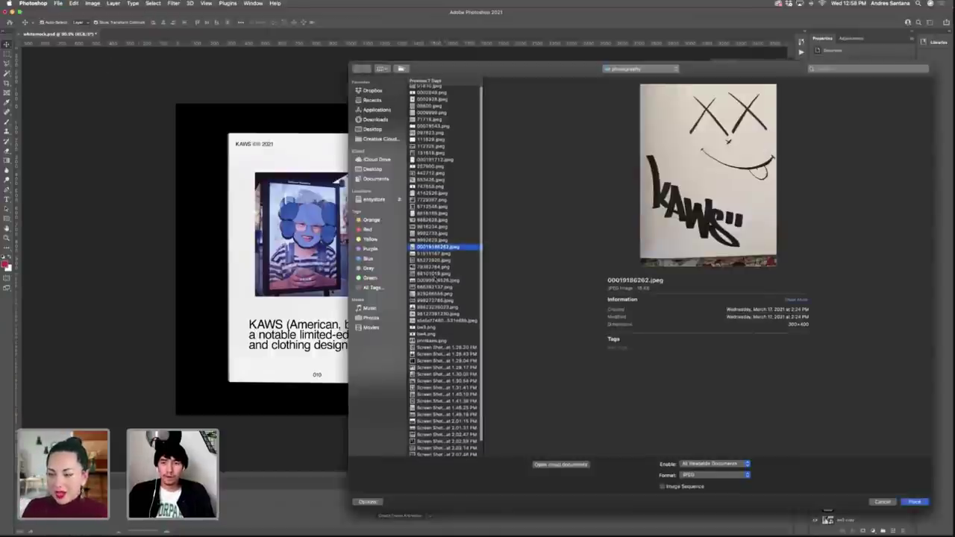
pyautogui.click(437, 280)
pyautogui.click(437, 301)
pyautogui.click(435, 274)
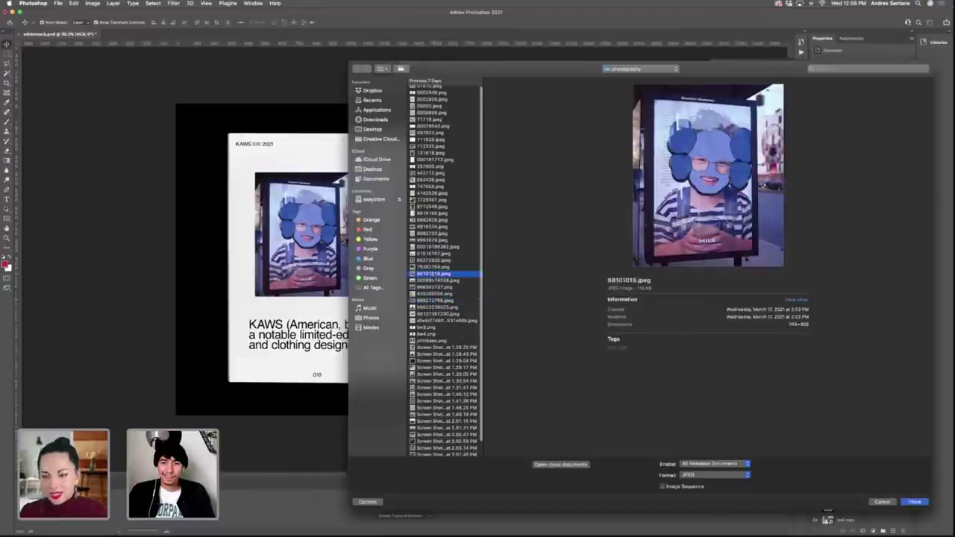
pyautogui.click(434, 281)
pyautogui.click(433, 294)
pyautogui.click(435, 320)
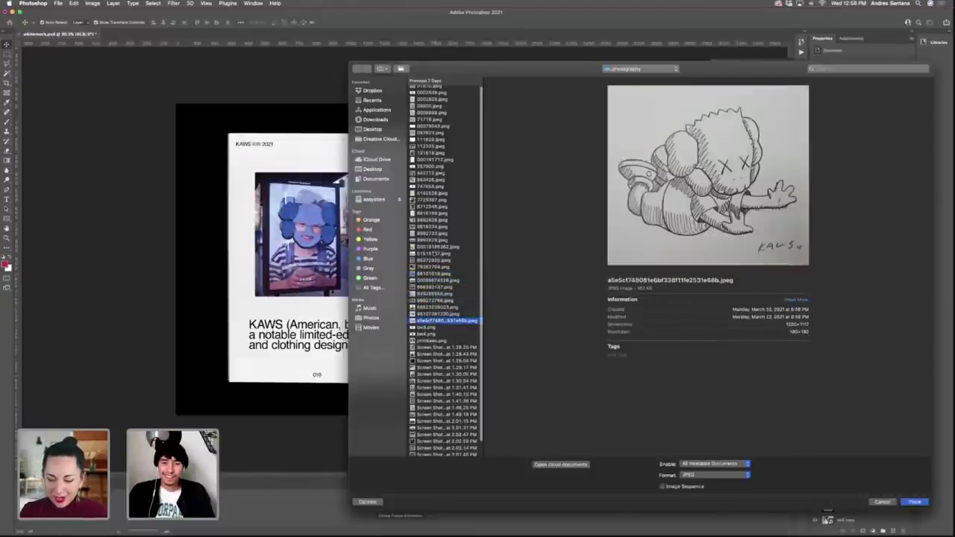
pyautogui.click(435, 253)
pyautogui.click(435, 239)
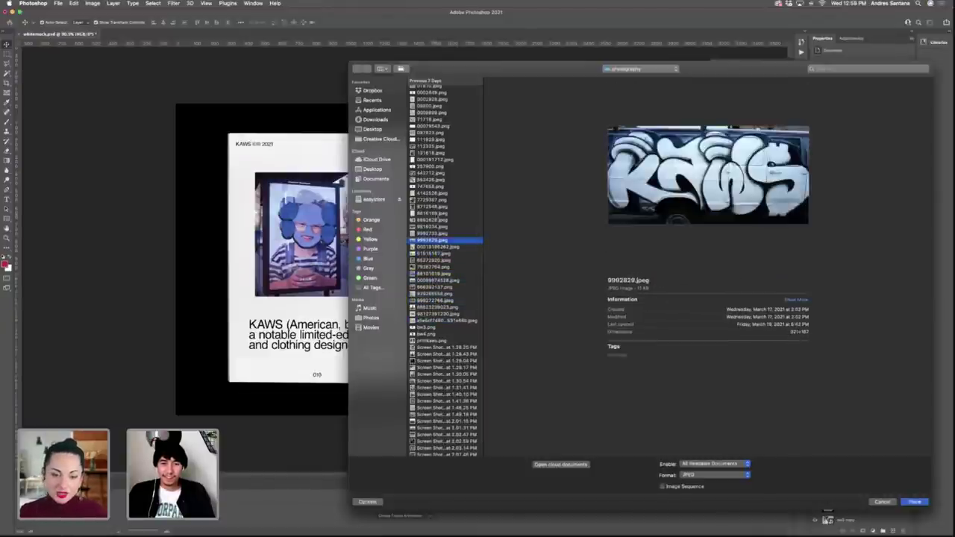
pyautogui.click(433, 213)
pyautogui.scroll(1, 446, 87)
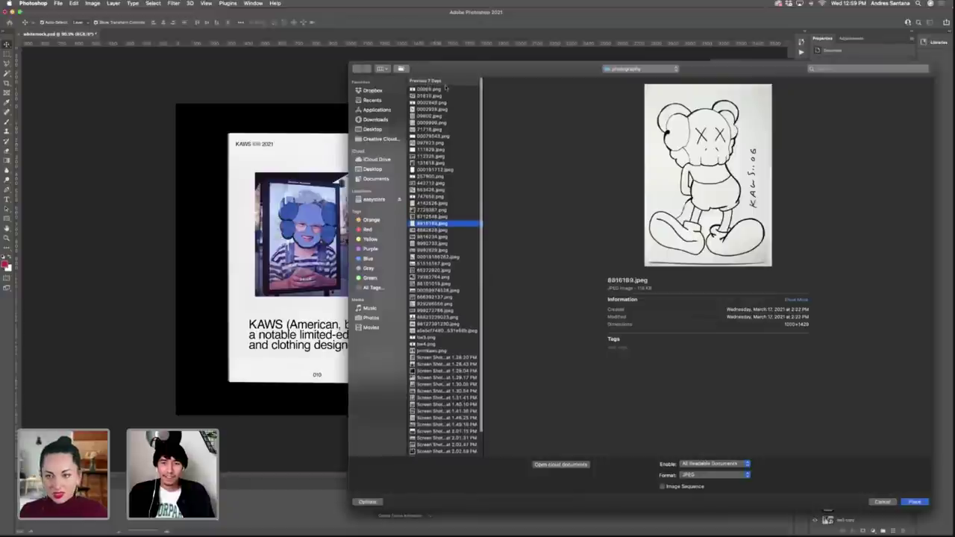
pyautogui.click(432, 197)
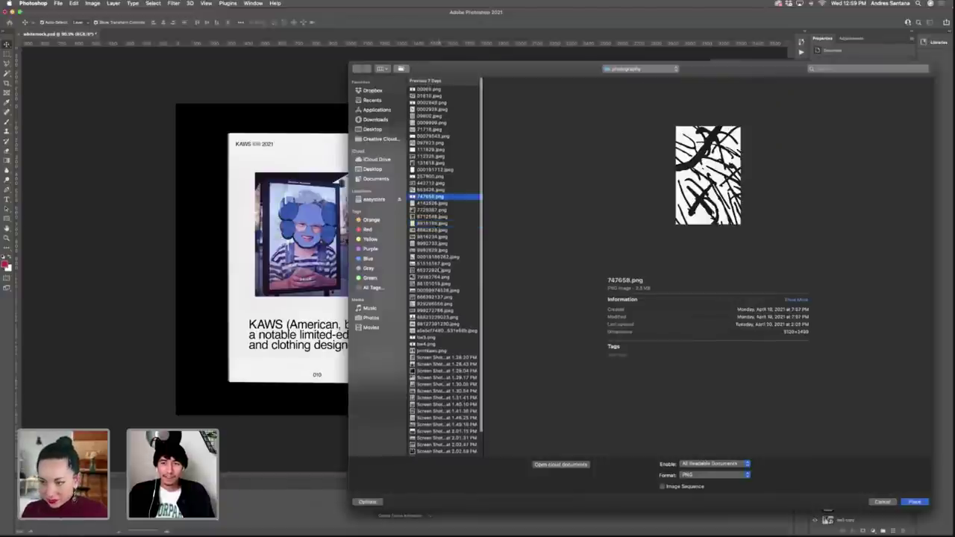
pyautogui.click(438, 270)
pyautogui.press('Down')
pyautogui.press('Down')
pyautogui.press('Down')
pyautogui.press('Down')
pyautogui.press('Down')
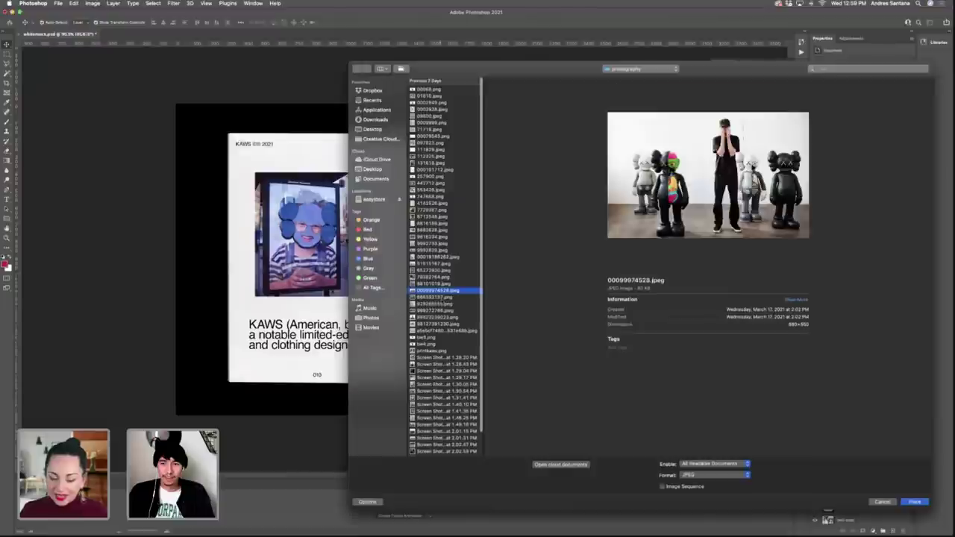
pyautogui.press('Down')
pyautogui.press('Down')
pyautogui.press('Down')
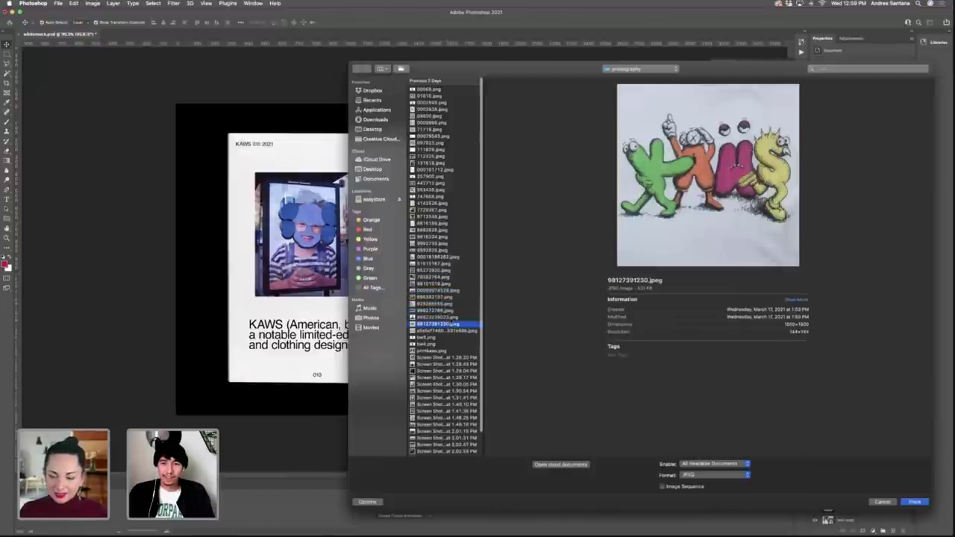
pyautogui.press('Down')
pyautogui.press('Down')
pyautogui.press('Down')
pyautogui.press('Down')
pyautogui.press('Down')
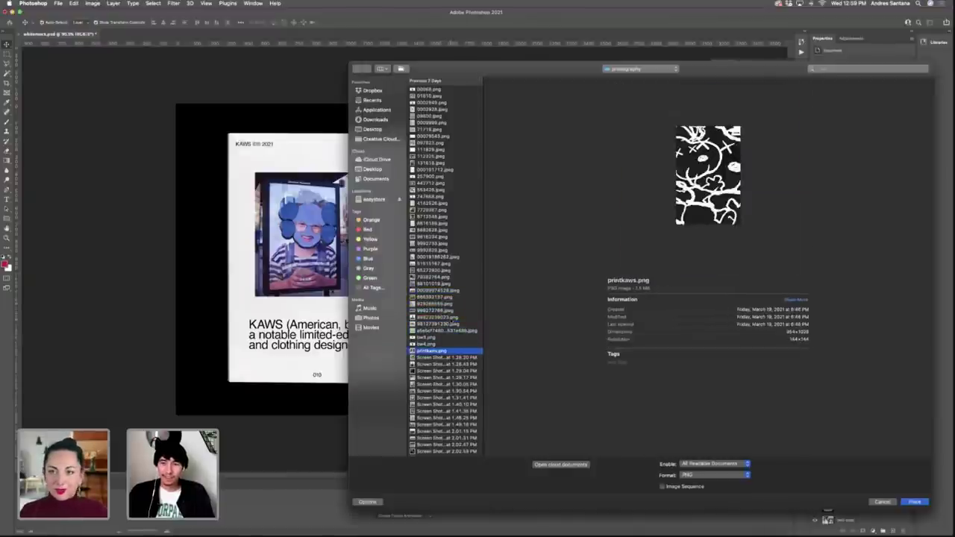
pyautogui.press('Down')
pyautogui.press('Down')
pyautogui.press('Down')
pyautogui.press('Up')
pyautogui.press('Up')
pyautogui.press('Up')
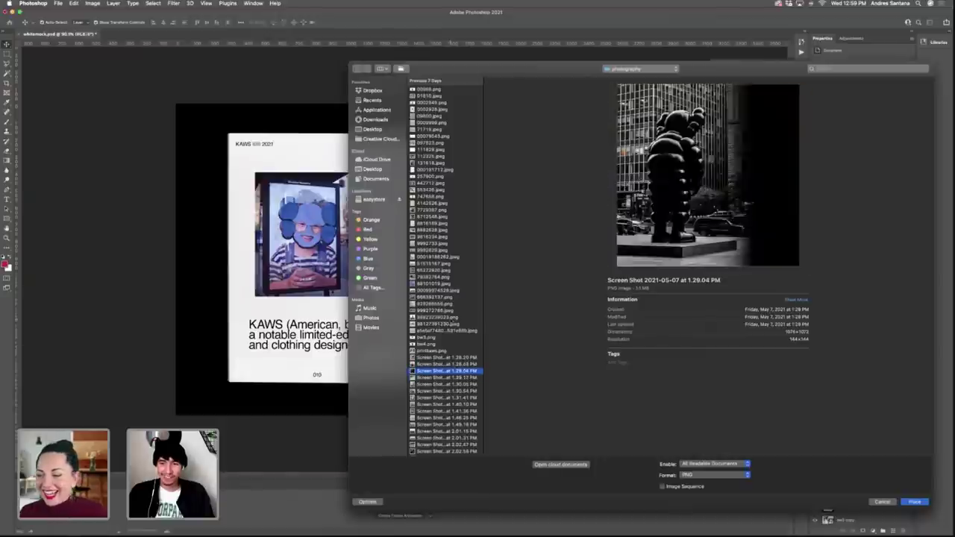
pyautogui.press('Up')
pyautogui.press('Up')
pyautogui.press('Up')
pyautogui.press('Up')
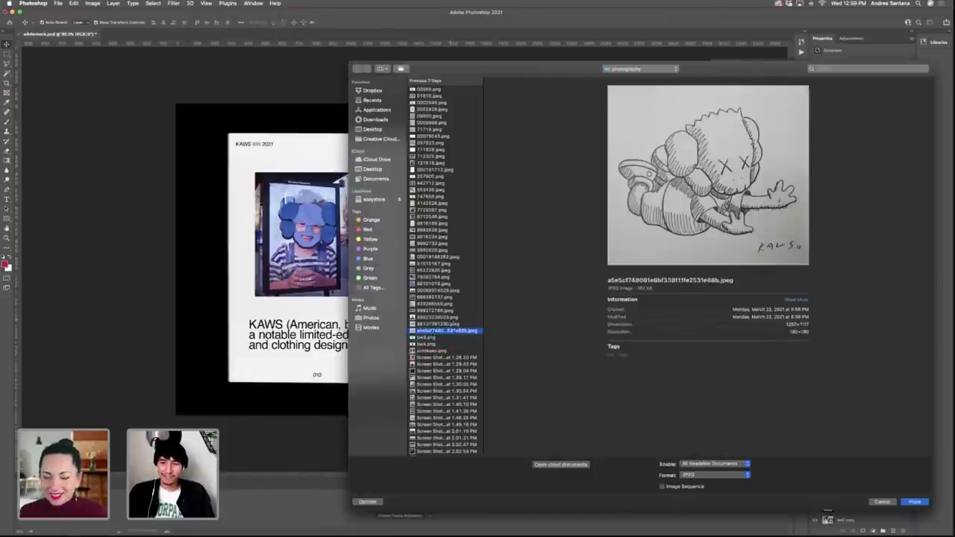
pyautogui.press('Down')
pyautogui.press('Down')
pyautogui.press('Up')
pyautogui.press('Up')
pyautogui.press('Up')
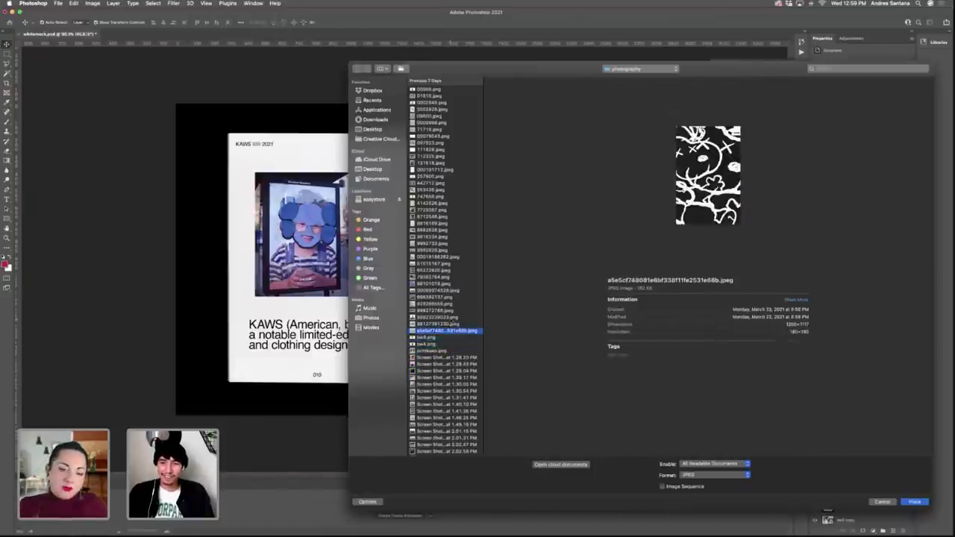
pyautogui.press('Up')
pyautogui.press('Up')
pyautogui.press('Up')
pyautogui.press('Up')
pyautogui.press('Up')
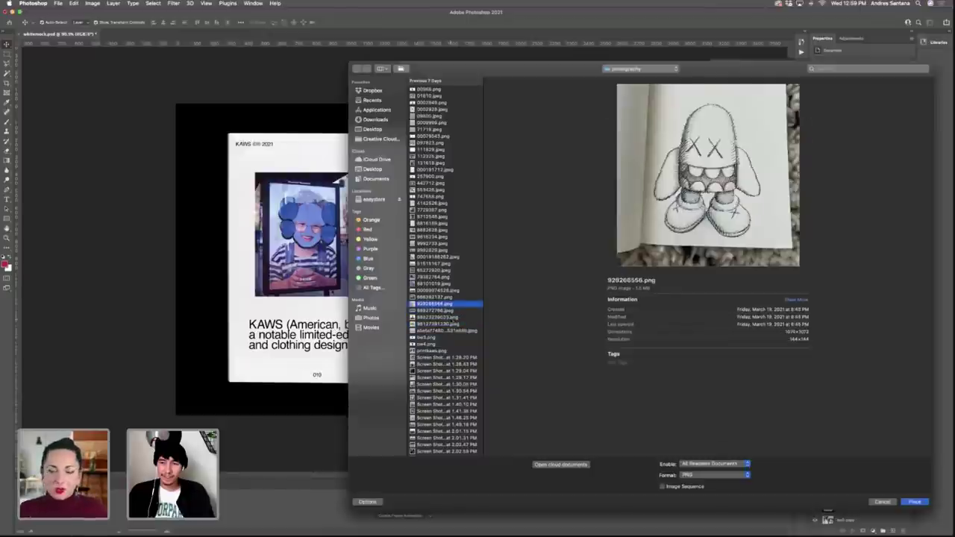
# Place the smiley and KAWS signature picture 00019186262.jpeg from the photography folder as an embedded image.
pyautogui.press('Up')
pyautogui.press('Up')
pyautogui.press('Up')
pyautogui.press('Up')
pyautogui.press('Up')
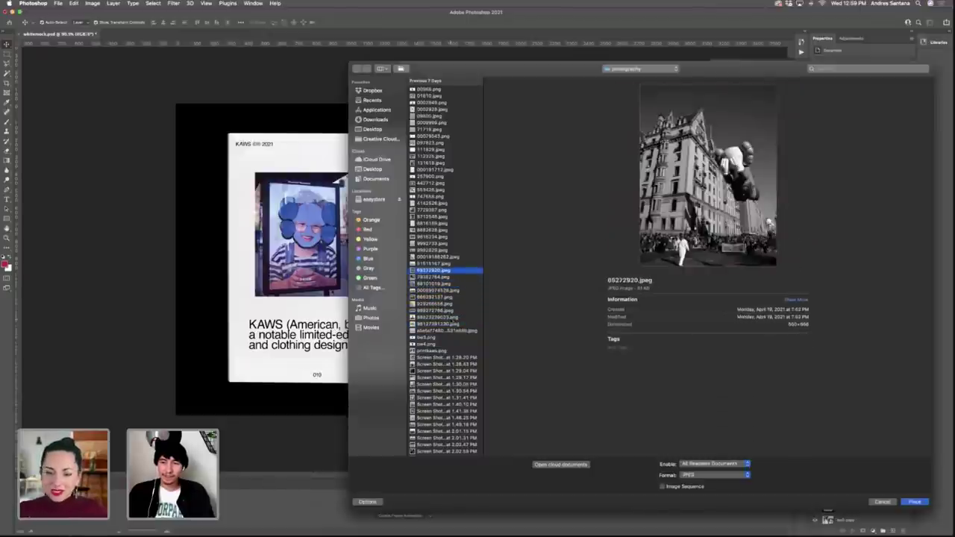
pyautogui.press('Return')
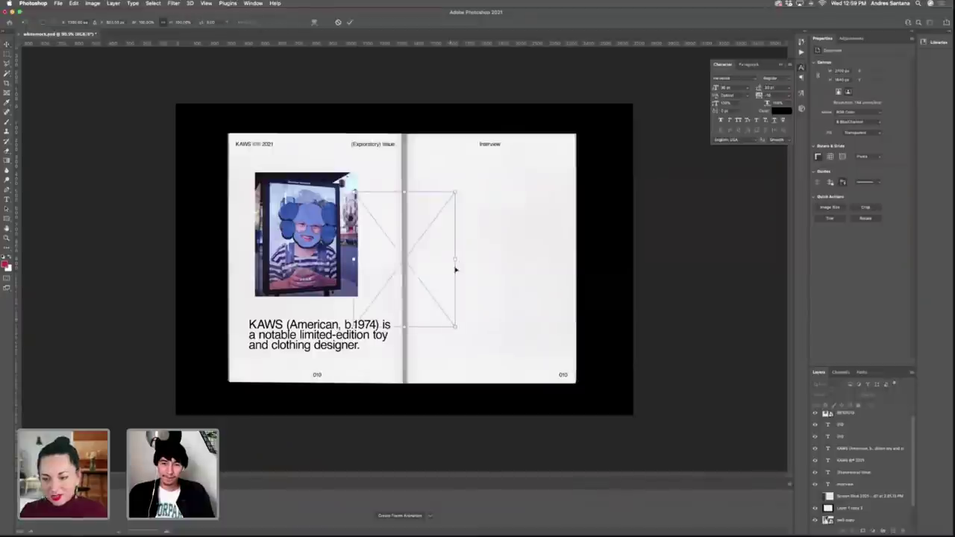
# Move the signature picture onto the right page and enlarge it to fill most of the space below the "Interview" heading.
pyautogui.moveTo(421, 227); pyautogui.dragTo(484, 227)
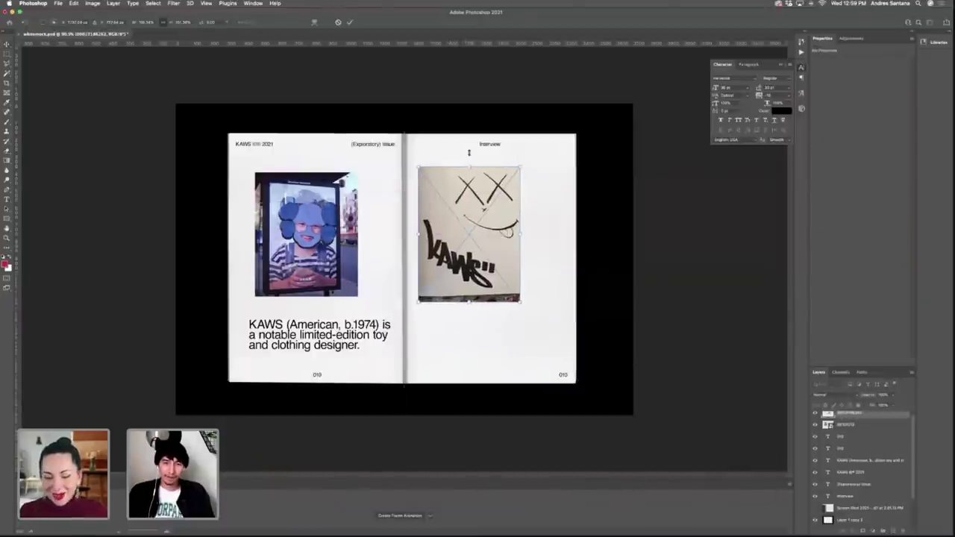
pyautogui.moveTo(469, 166); pyautogui.dragTo(468, 135)
pyautogui.moveTo(479, 222); pyautogui.dragTo(494, 253)
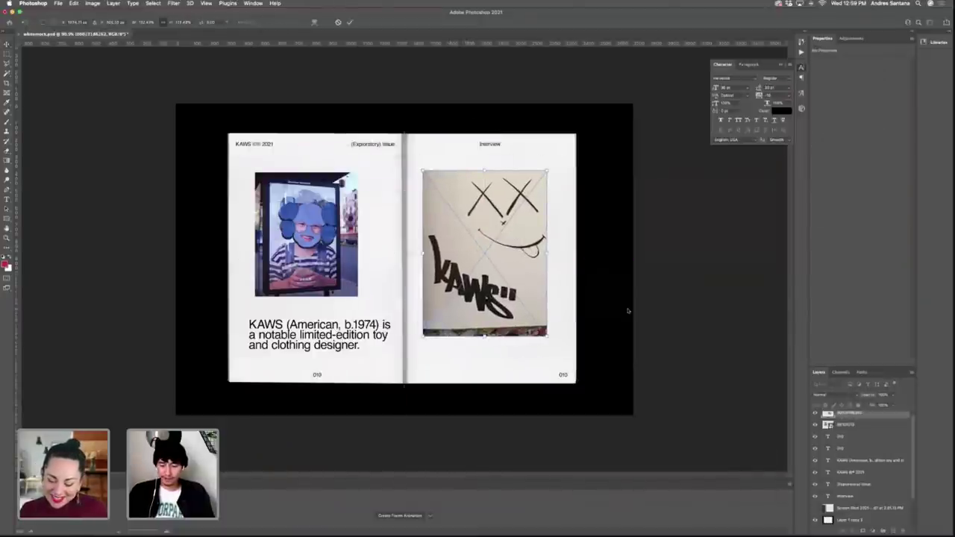
pyautogui.press('Return')
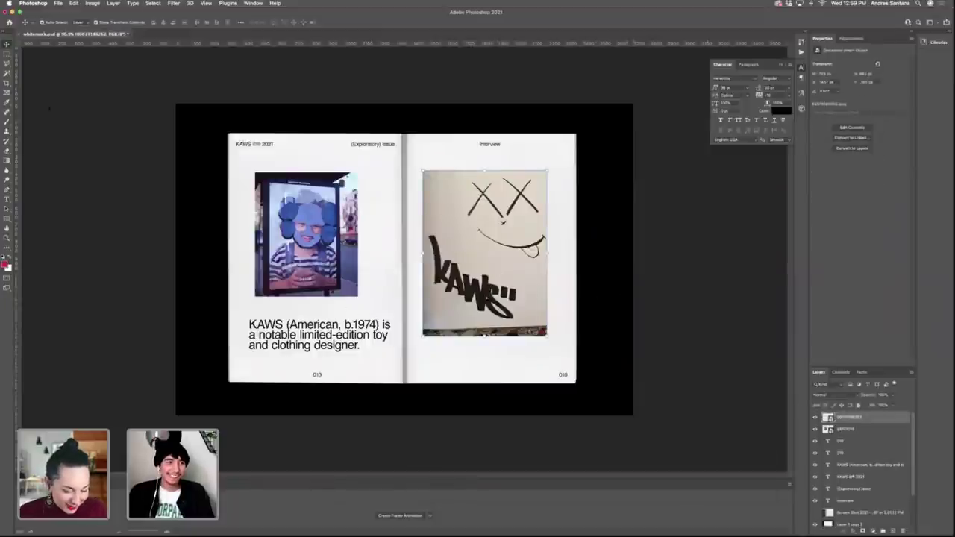
# Select the picture's beige paper background with the Magic Wand, rasterize the layer, and clear the selected background.
pyautogui.press('w')
pyautogui.click(478, 251)
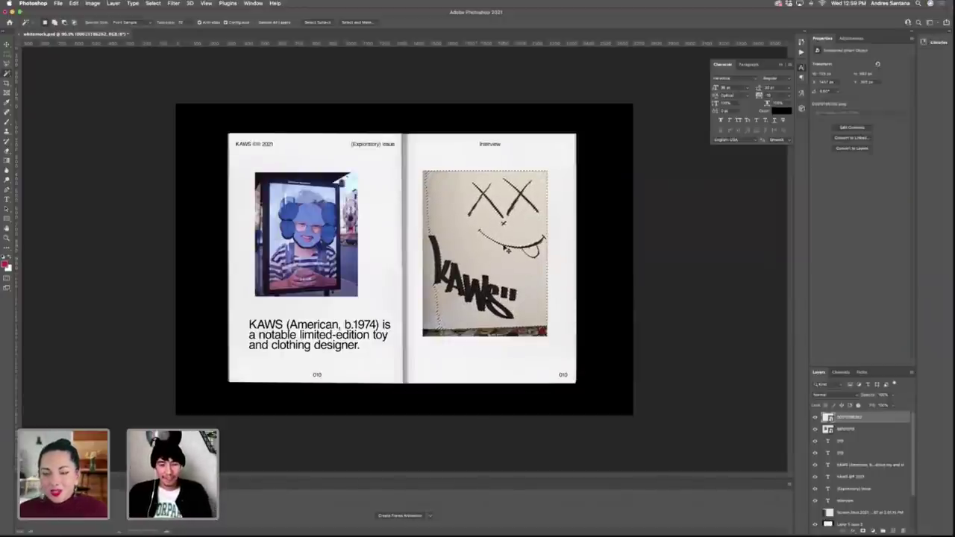
pyautogui.press('e')
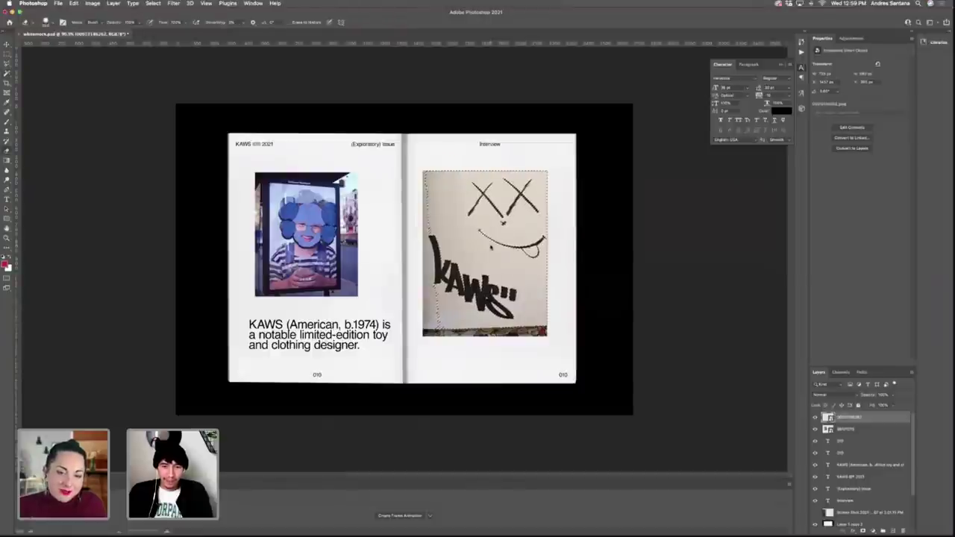
pyautogui.click(524, 190)
pyautogui.click(523, 171)
pyautogui.click(487, 238)
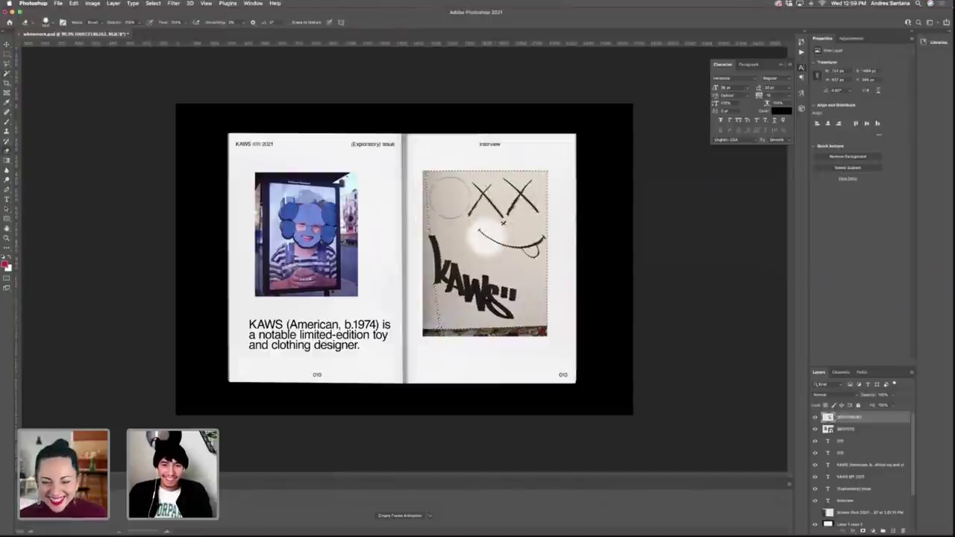
pyautogui.moveTo(525, 196)
pyautogui.mouseDown()
pyautogui.moveTo(449, 181)
pyautogui.moveTo(481, 212)
pyautogui.mouseUp()
pyautogui.press('v')
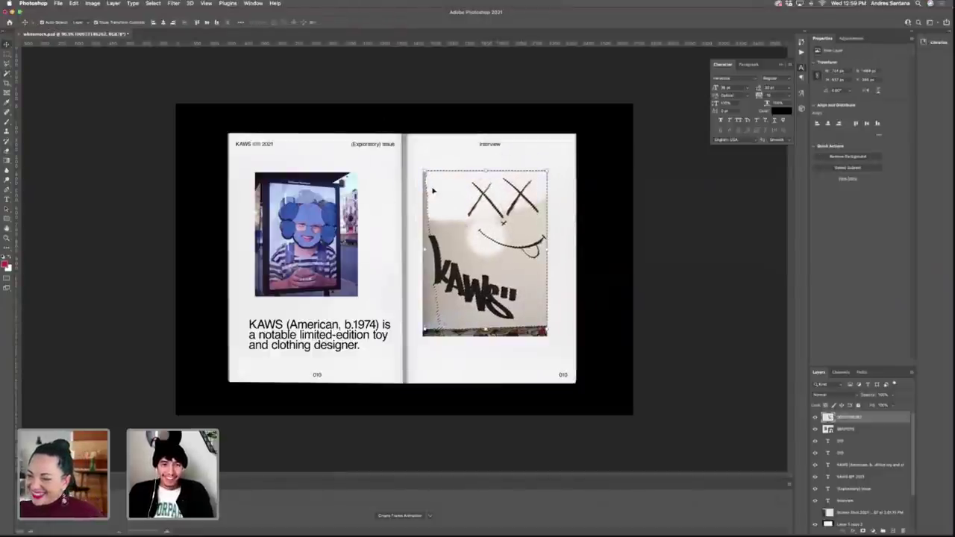
pyautogui.press('Delete')
pyautogui.press('super+d')
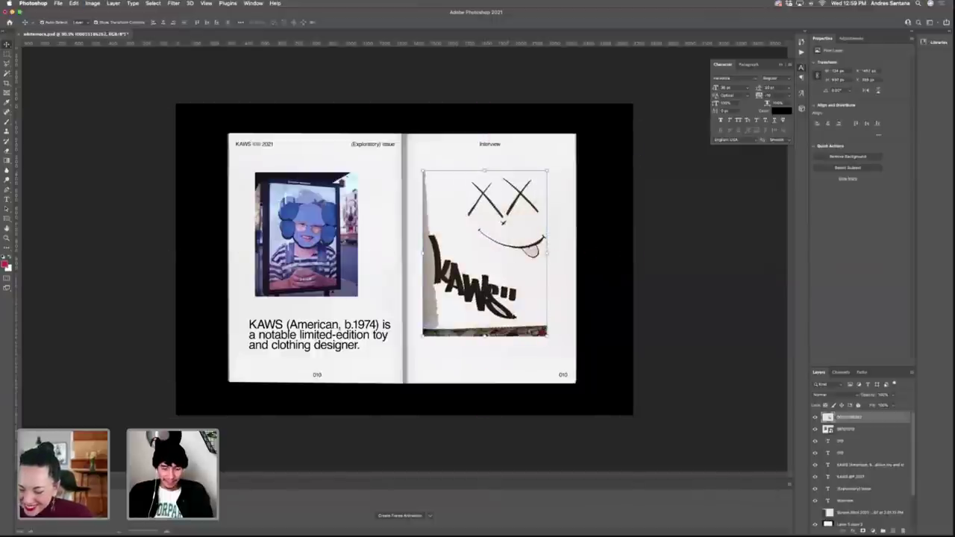
# Erase the first part of the patterned strip along the bottom edge of the signature picture.
pyautogui.press('super+space')
pyautogui.moveTo(473, 314); pyautogui.dragTo(496, 315)
pyautogui.press('e')
pyautogui.moveTo(416, 341)
pyautogui.mouseDown()
pyautogui.moveTo(407, 364)
pyautogui.moveTo(458, 363)
pyautogui.mouseUp()
# Adjust the eraser's hardness and erase the rest of the patterned strip and the XX smiley face above the signature.
pyautogui.click(49, 23)
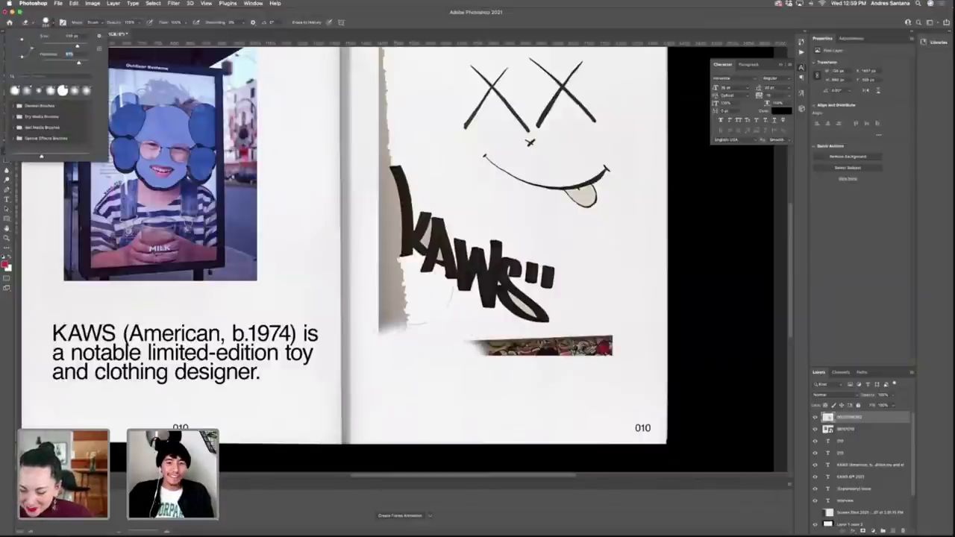
pyautogui.click(441, 363)
pyautogui.moveTo(441, 363)
pyautogui.mouseDown()
pyautogui.moveTo(584, 372)
pyautogui.moveTo(631, 345)
pyautogui.moveTo(635, 330)
pyautogui.moveTo(572, 146)
pyautogui.moveTo(588, 144)
pyautogui.moveTo(635, 178)
pyautogui.moveTo(480, 96)
pyautogui.mouseUp()
pyautogui.scroll(5, 513, 117)
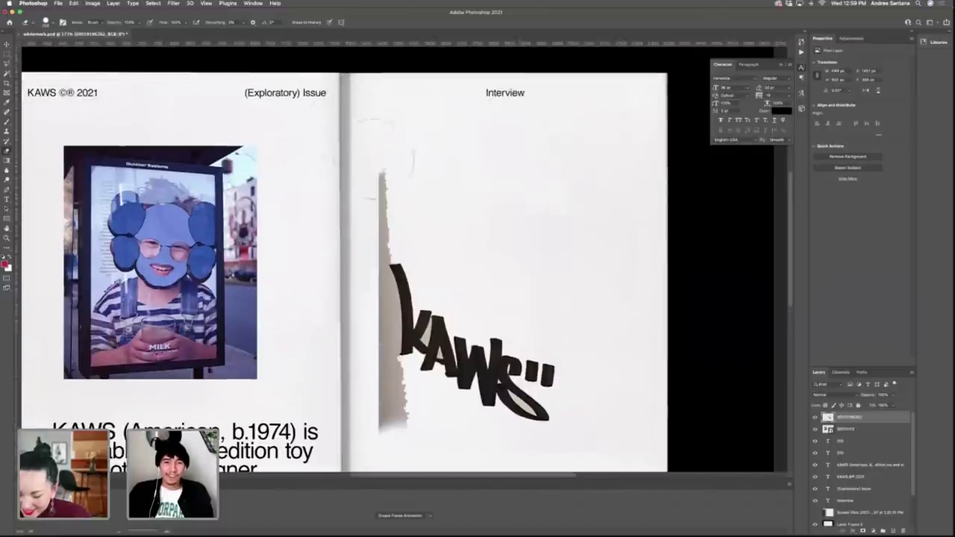
# Erase the leftover paper strip above and below the K along the signature's outer edge.
pyautogui.moveTo(384, 187)
pyautogui.mouseDown()
pyautogui.moveTo(385, 213)
pyautogui.moveTo(409, 213)
pyautogui.mouseUp()
pyautogui.scroll(-4, 409, 214)
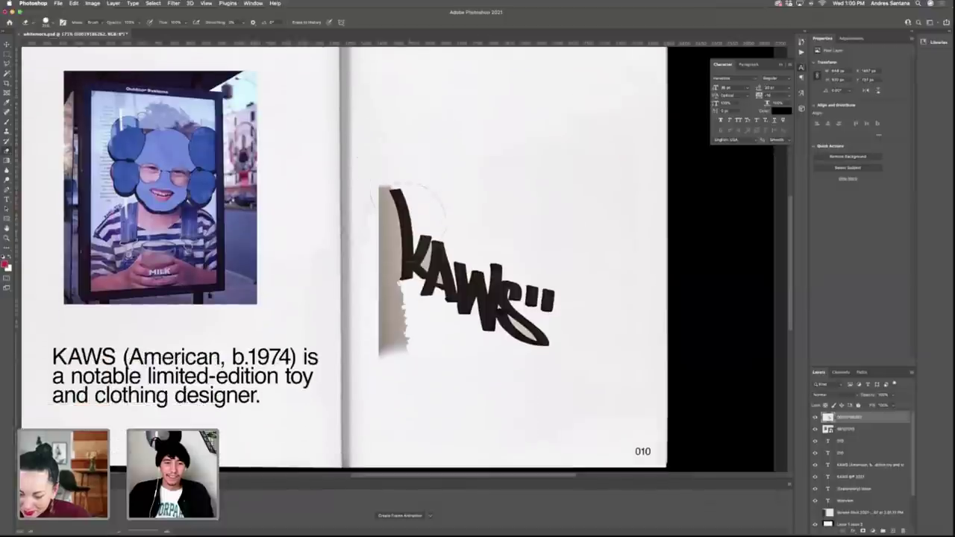
pyautogui.moveTo(399, 314); pyautogui.dragTo(380, 324)
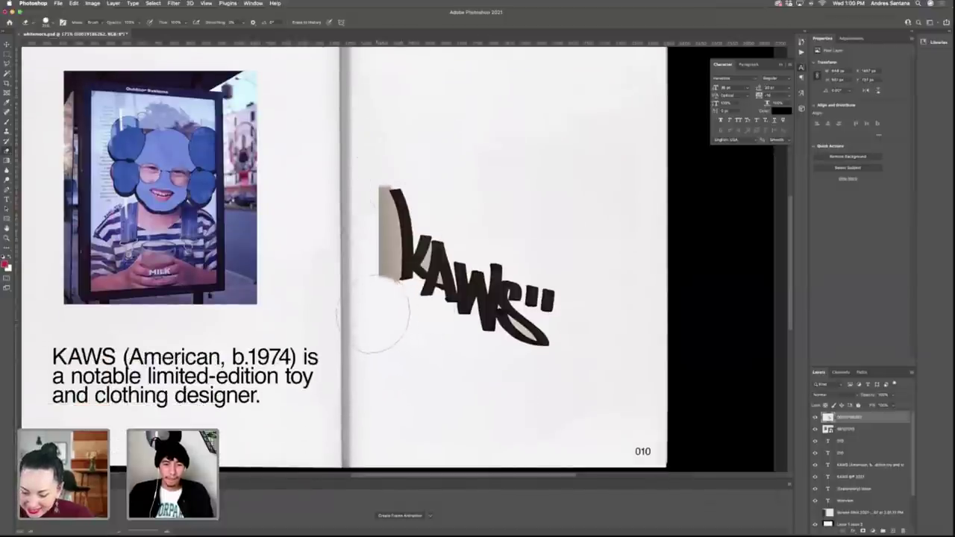
# Select the remaining paper patches beside and inside the K with the Magic Wand and cut them away.
pyautogui.press('v')
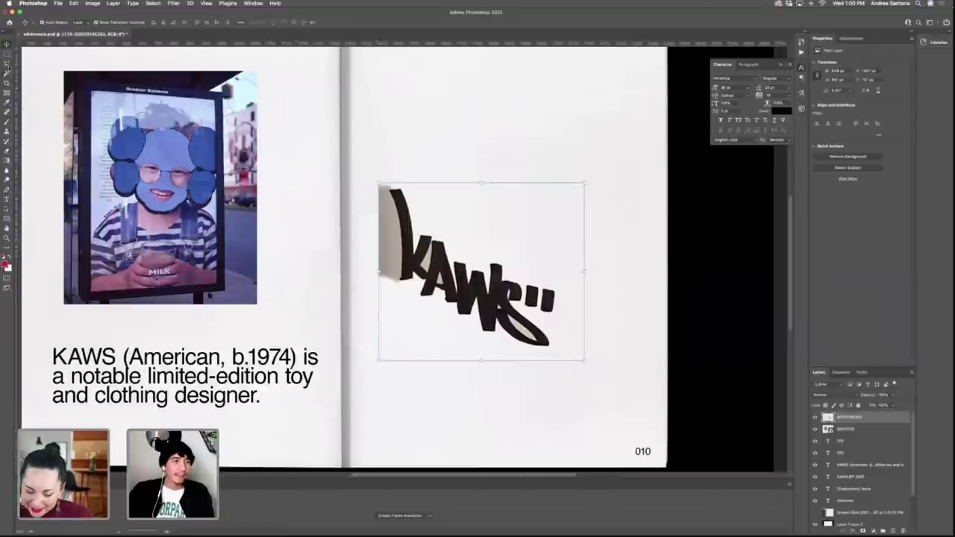
pyautogui.press('w')
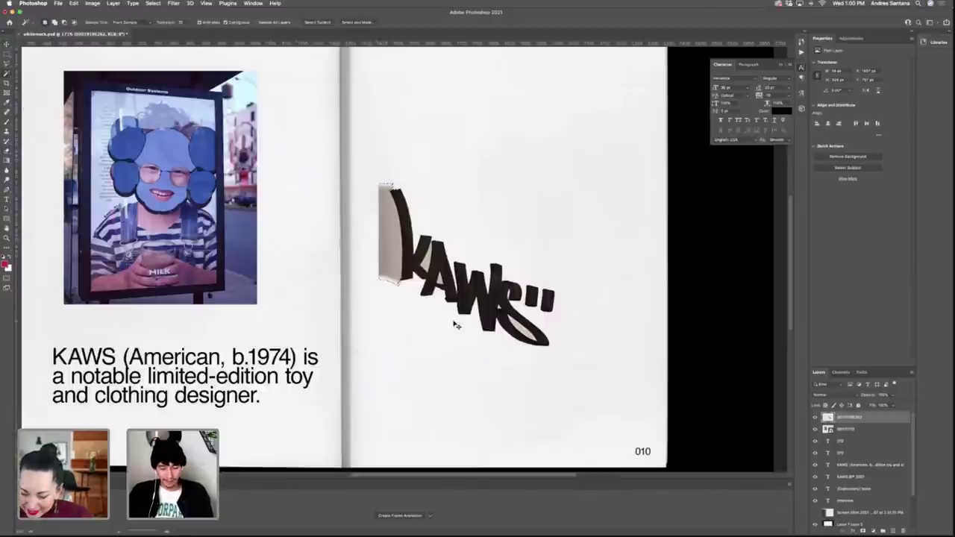
pyautogui.press('super+x')
pyautogui.click(424, 264)
pyautogui.press('super+x')
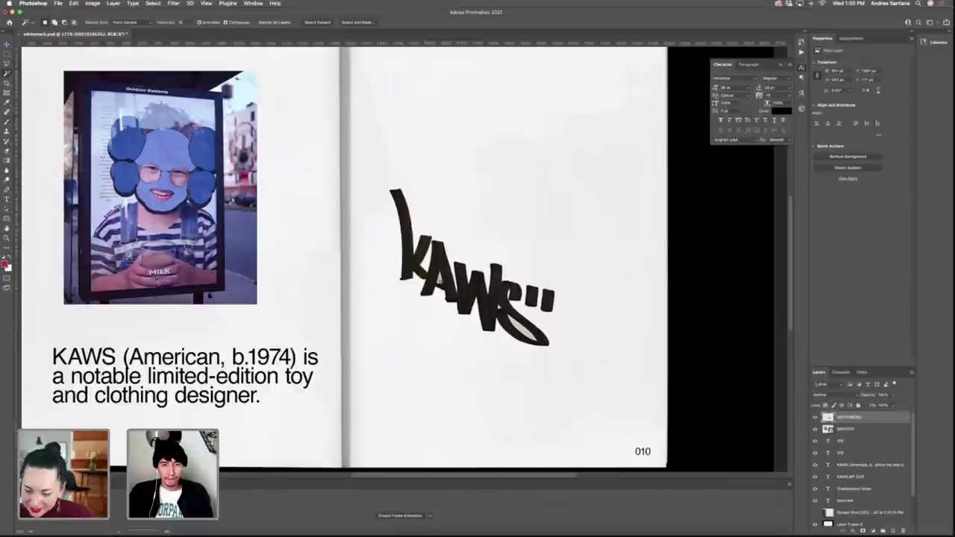
# Select the remaining paper patches inside the signature's A and the S loop with the Magic Wand and cut them away.
pyautogui.click(442, 283)
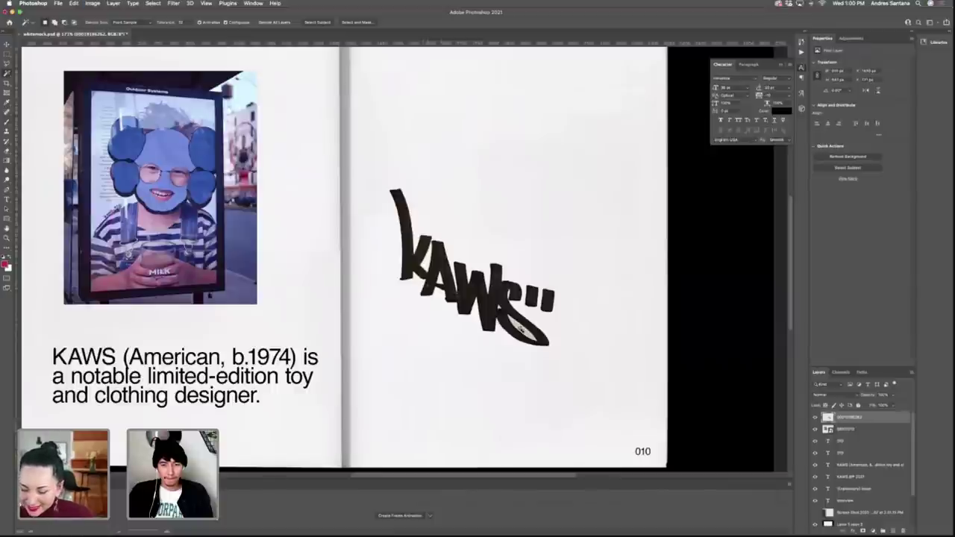
pyautogui.click(515, 323)
pyautogui.press('super+x')
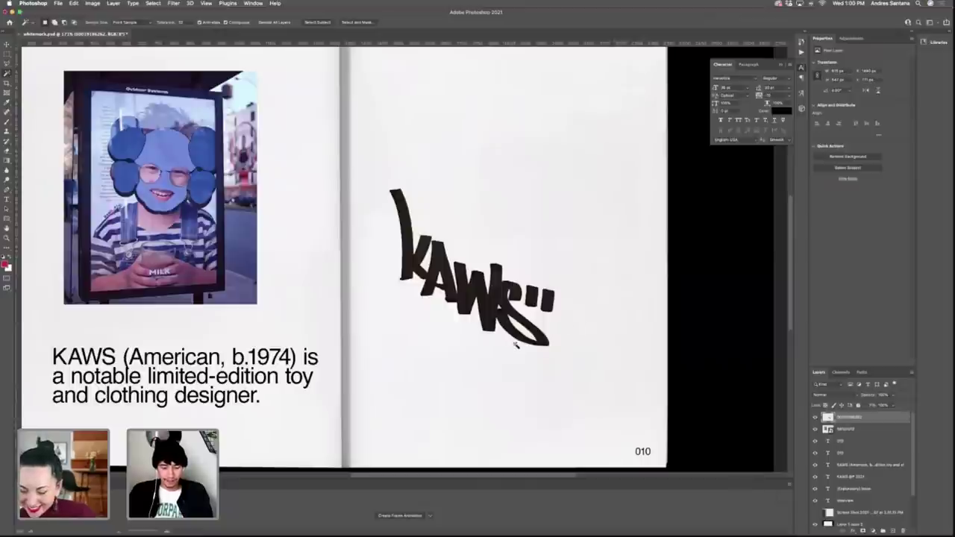
# Shrink the eraser to a small brush and clean up the stray edge marks around the base of the K.
pyautogui.press('v')
pyautogui.press('z')
pyautogui.moveTo(412, 292); pyautogui.dragTo(451, 292)
pyautogui.press('e')
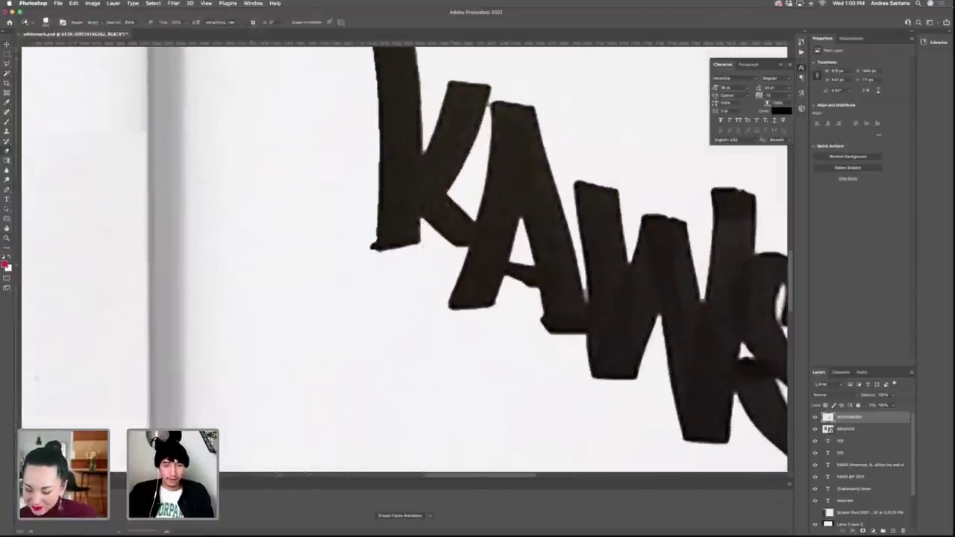
pyautogui.press('[')
pyautogui.press('[')
pyautogui.press('[')
pyautogui.press('[')
pyautogui.press('[')
pyautogui.press('[')
pyautogui.press('[')
pyautogui.press('[')
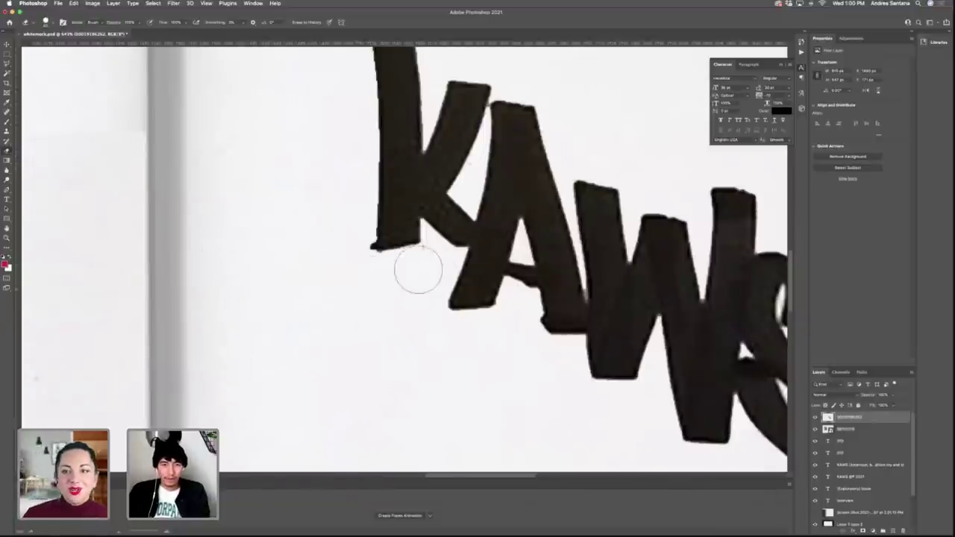
pyautogui.press('[')
pyautogui.press('[')
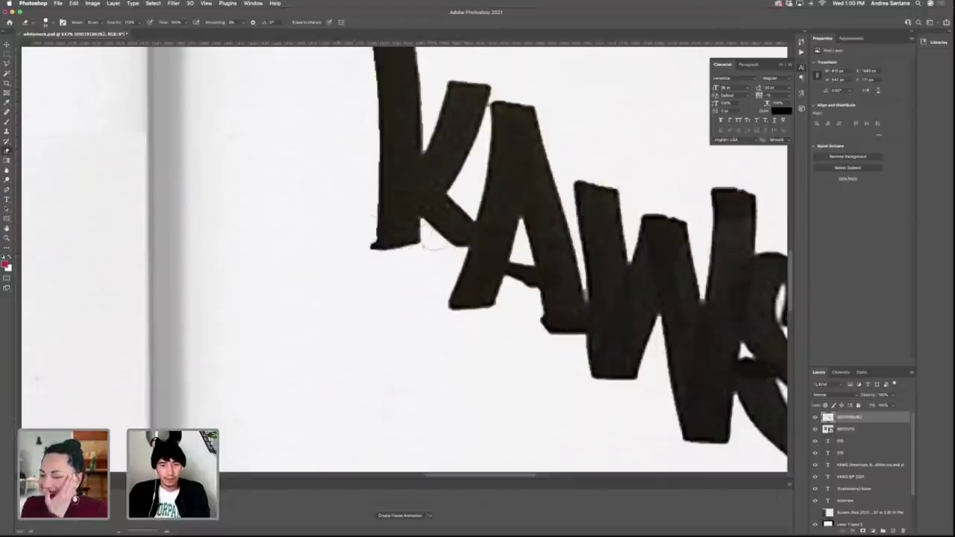
# Erase the leftover specks along the K's long stem and around the remaining letters of the signature.
pyautogui.scroll(5, 437, 239)
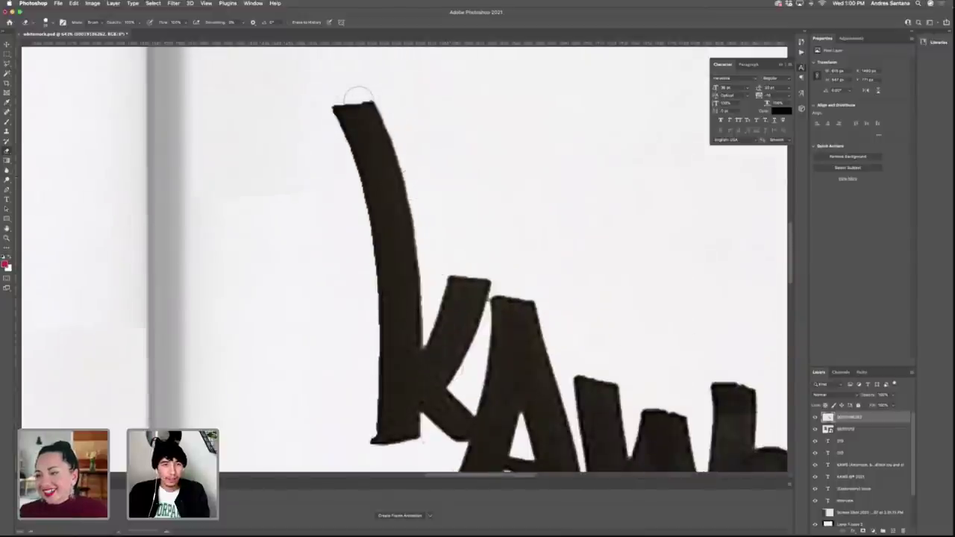
pyautogui.scroll(-2, 522, 232)
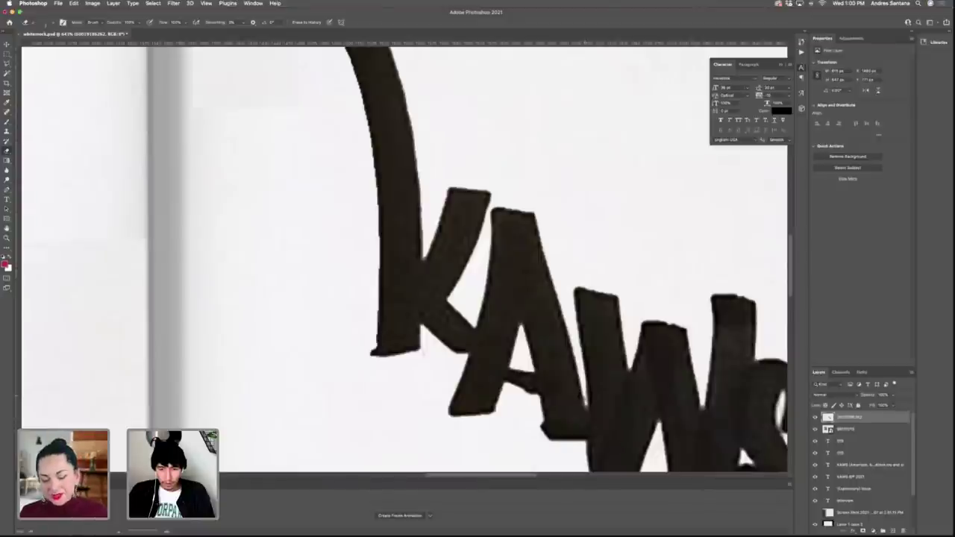
pyautogui.hscroll(3, 405, 260)
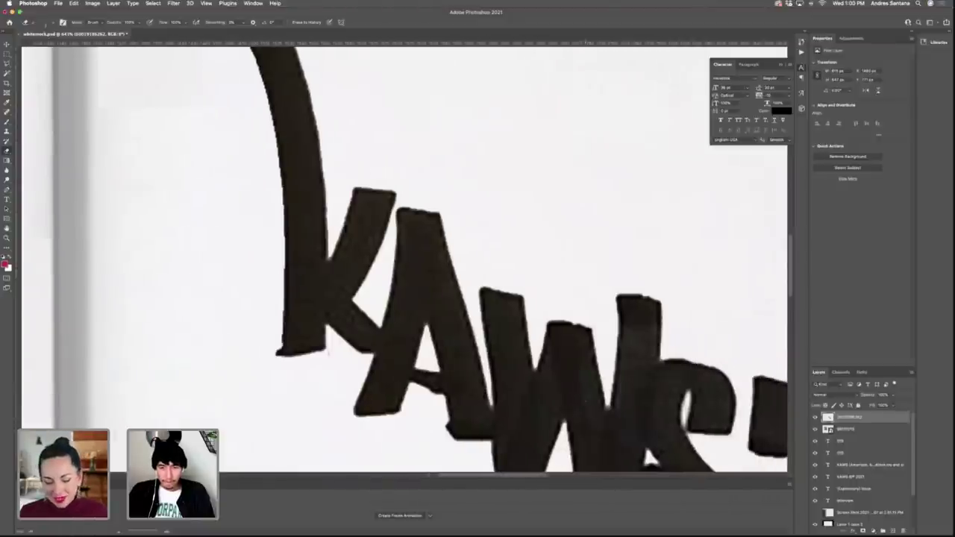
pyautogui.scroll(-2, 405, 260)
pyautogui.scroll(-3, 408, 257)
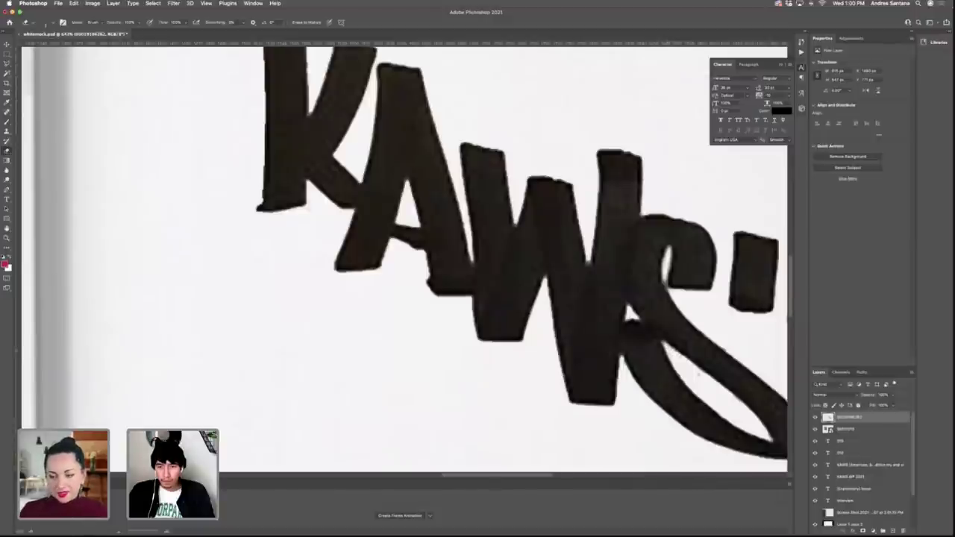
# Move the KAWS signature to the lower-right corner of the right page, just above the page number.
pyautogui.press('v')
pyautogui.hotkey('ctrl', '0')
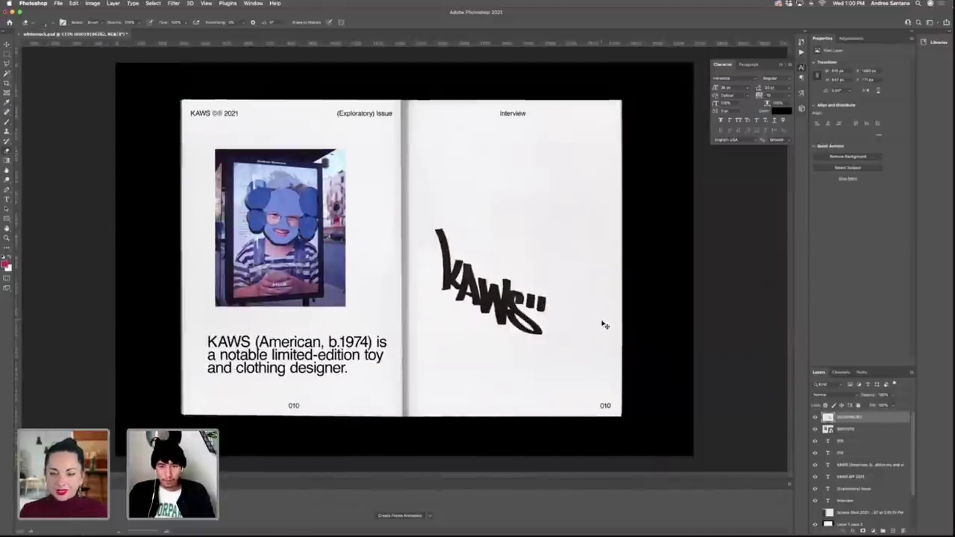
pyautogui.moveTo(501, 281); pyautogui.dragTo(559, 341)
pyautogui.click(624, 245)
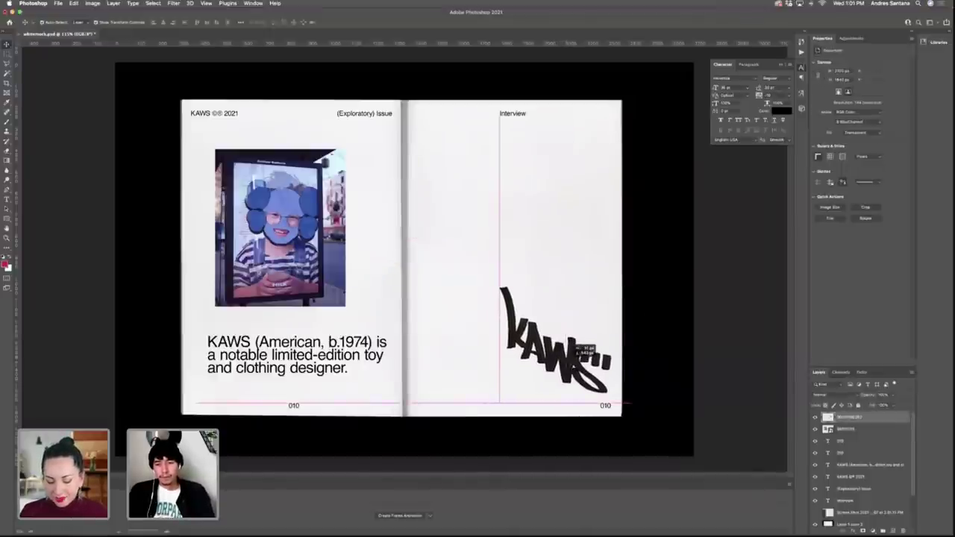
# Copy the KAWS biography caption to the upper part of the right page and reshape its text box into a narrow, tall column.
pyautogui.click(276, 350)
pyautogui.moveTo(276, 348); pyautogui.dragTo(474, 226)
pyautogui.doubleClick(474, 226)
pyautogui.moveTo(595, 320); pyautogui.dragTo(533, 248)
pyautogui.press('super+Return')
pyautogui.press('v')
pyautogui.doubleClick(508, 236)
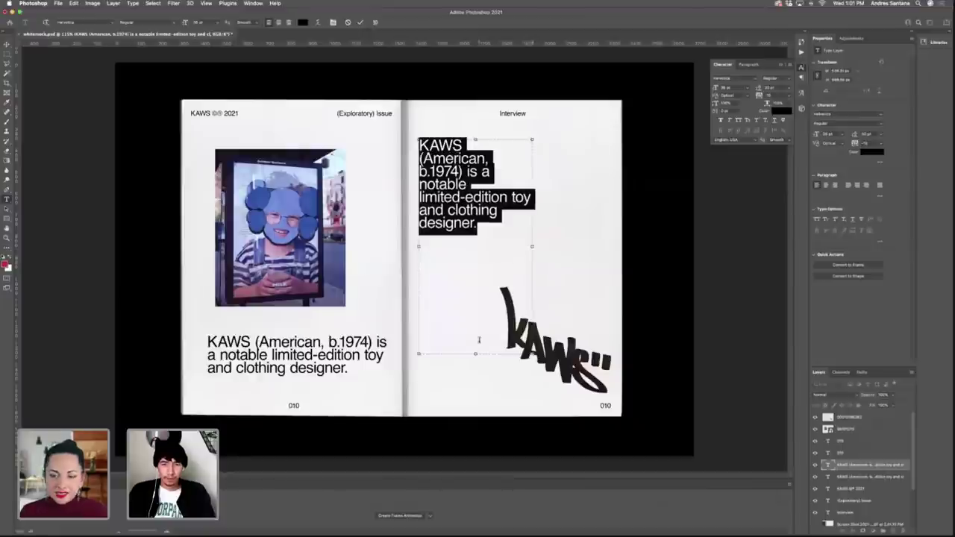
pyautogui.moveTo(476, 353); pyautogui.dragTo(476, 389)
pyautogui.hotkey('ctrl', 'Return')
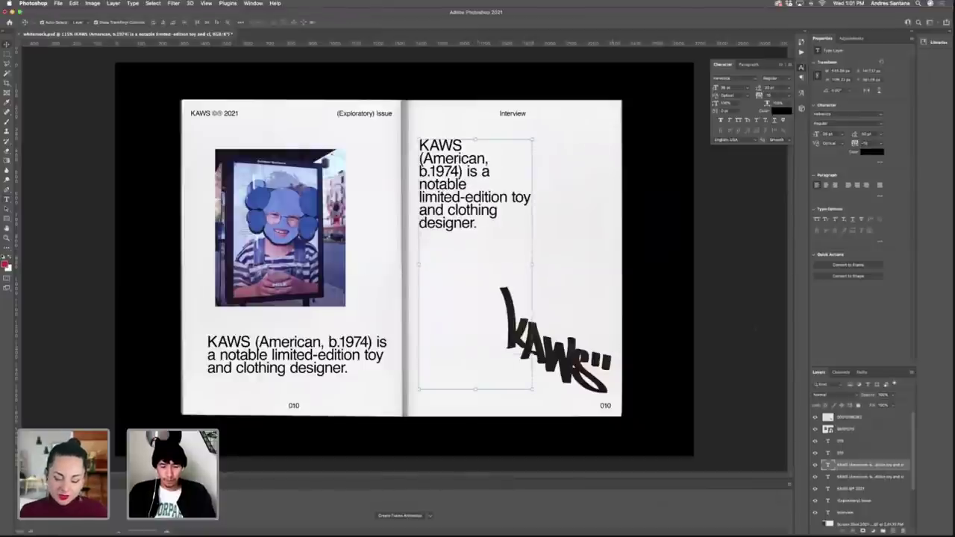
# Delete the original biography caption below the photo on the left page.
pyautogui.click(708, 310)
pyautogui.click(295, 347)
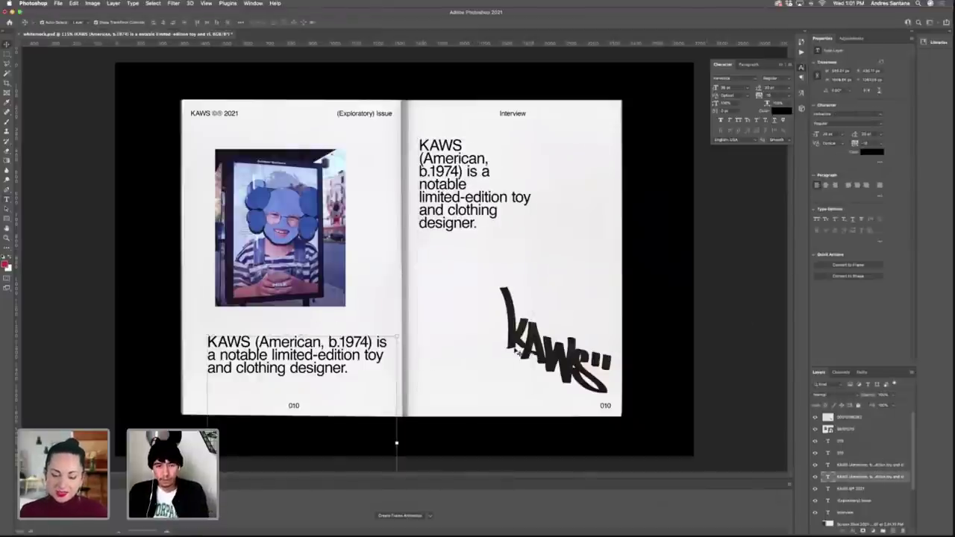
pyautogui.press('BackSpace')
# Scale up the bus-shelter photo until it covers the full height of the left page.
pyautogui.click(293, 255)
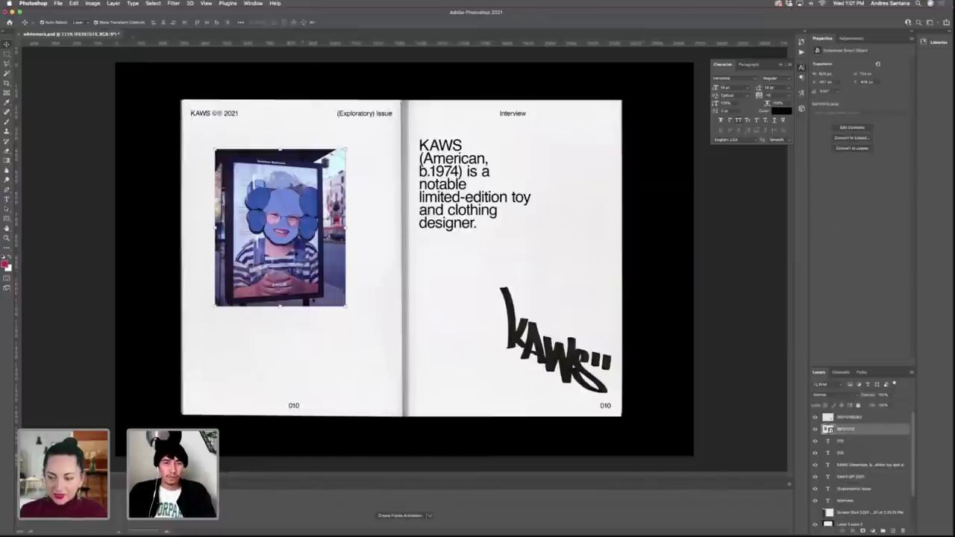
pyautogui.hotkey('ctrl', 't')
pyautogui.moveTo(280, 149); pyautogui.dragTo(288, 97)
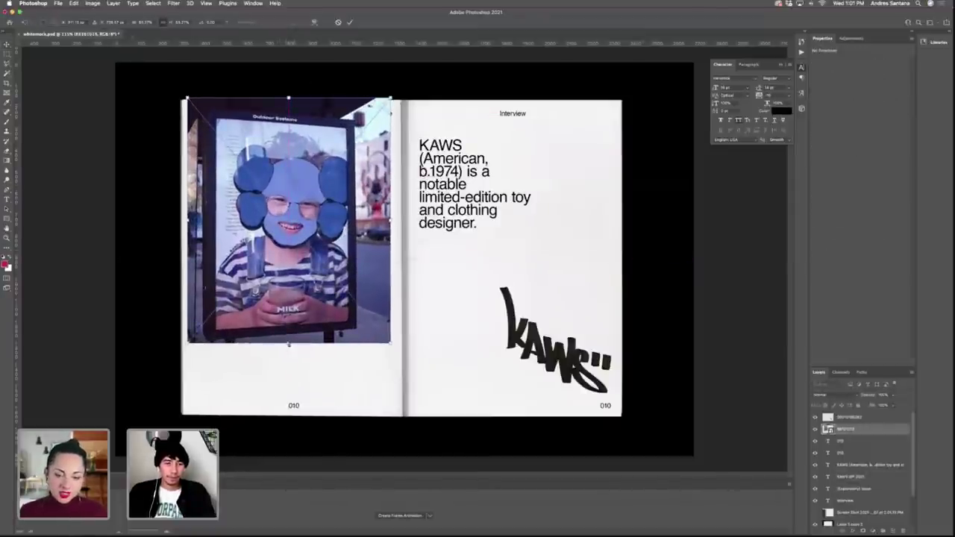
pyautogui.moveTo(288, 345); pyautogui.dragTo(289, 418)
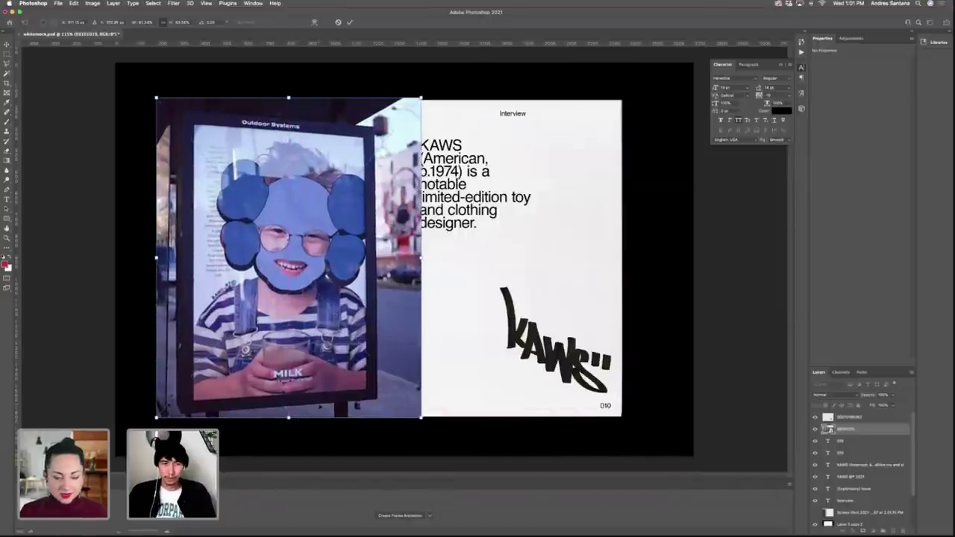
pyautogui.press('Return')
# Set the photo layer's blend mode to Multiply and shift the photo slightly to the right over the left page.
pyautogui.click(851, 395)
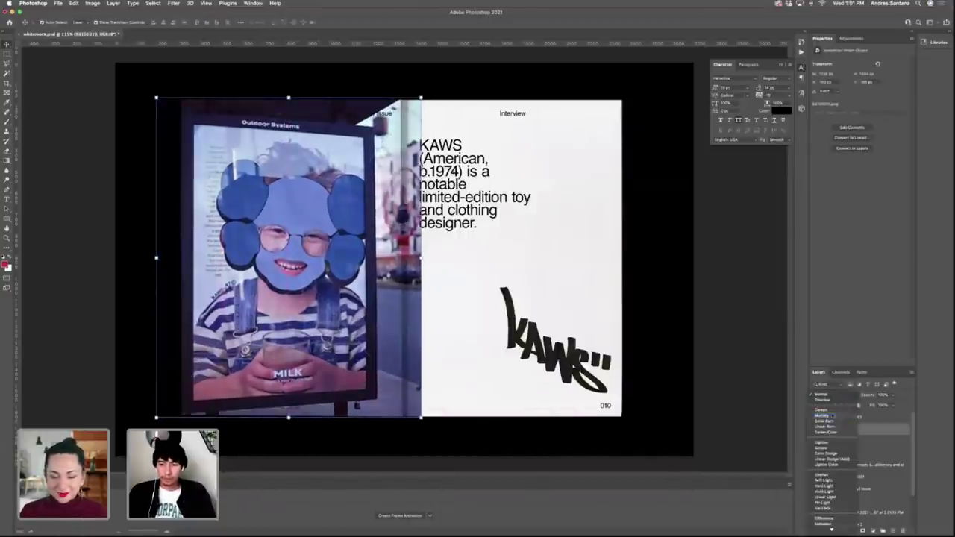
pyautogui.click(825, 426)
pyautogui.moveTo(354, 321); pyautogui.dragTo(375, 310)
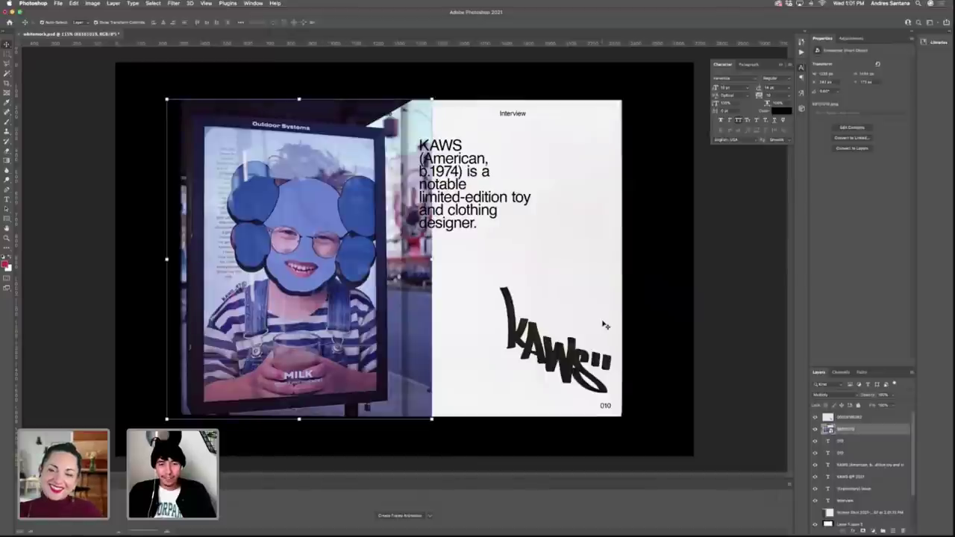
pyautogui.click(80, 85)
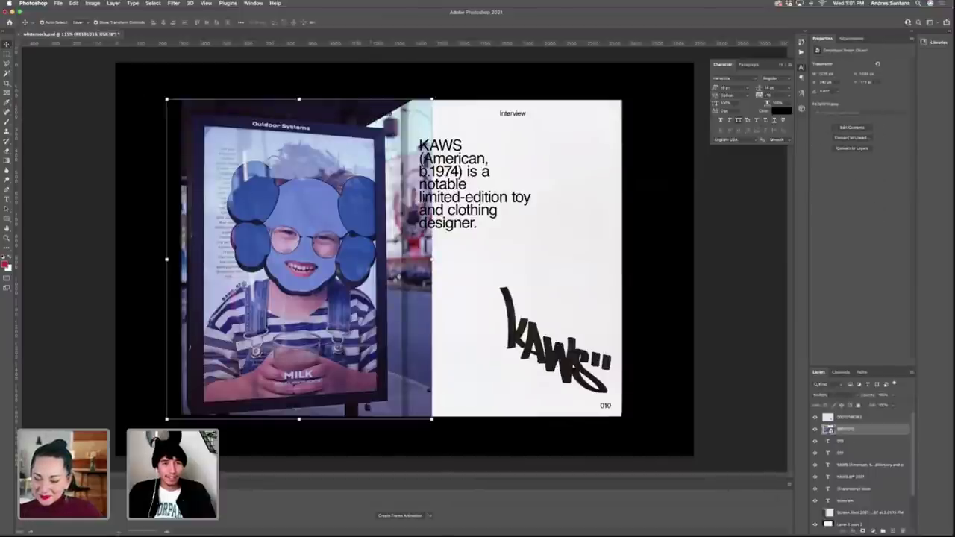
pyautogui.click(388, 201)
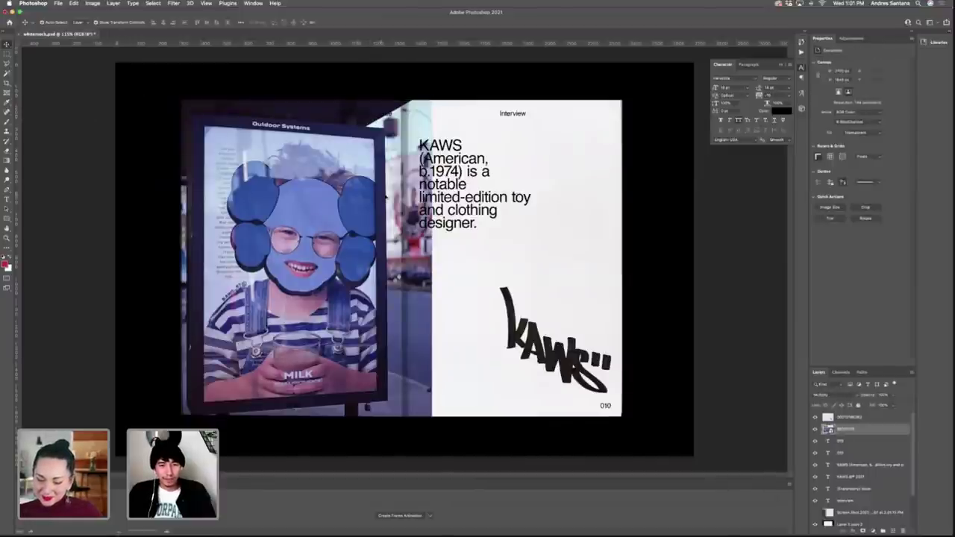
pyautogui.moveTo(368, 196); pyautogui.dragTo(372, 197)
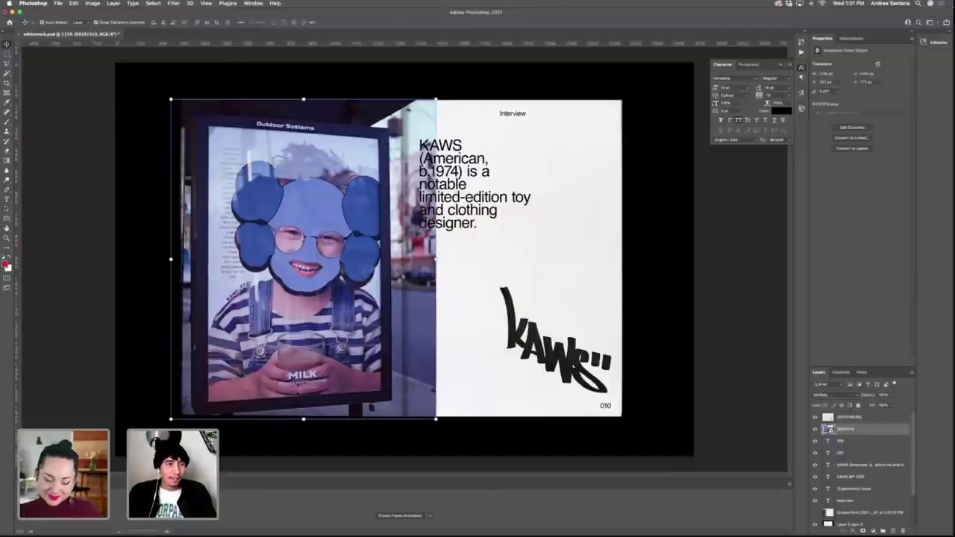
pyautogui.click(82, 105)
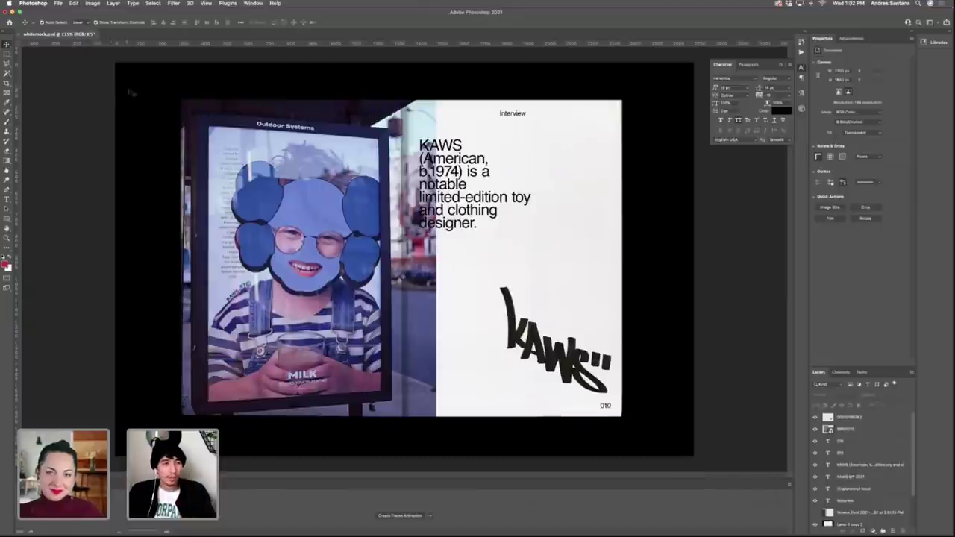
# Rasterize the photo and delete the strip that extends past the spine onto the right page using a rectangular selection.
pyautogui.click(314, 153)
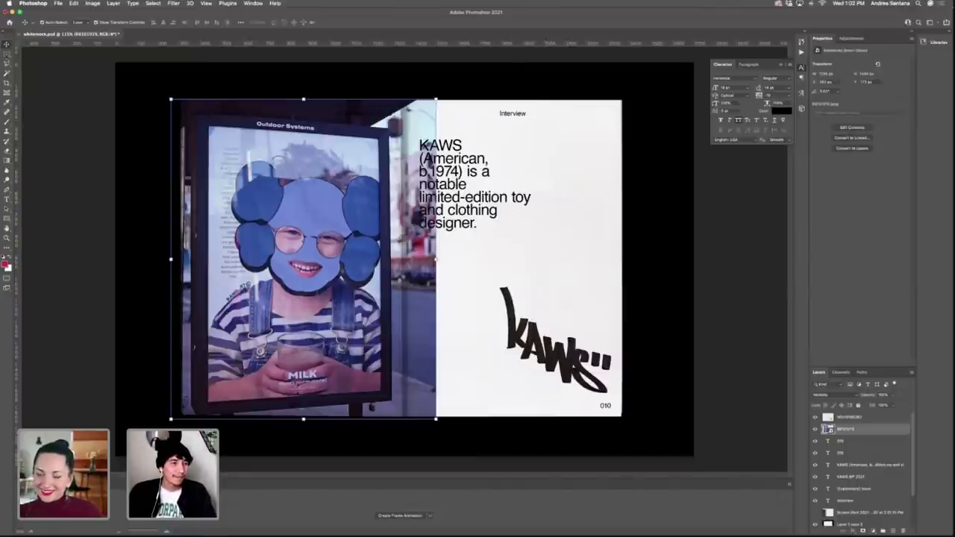
pyautogui.press('m')
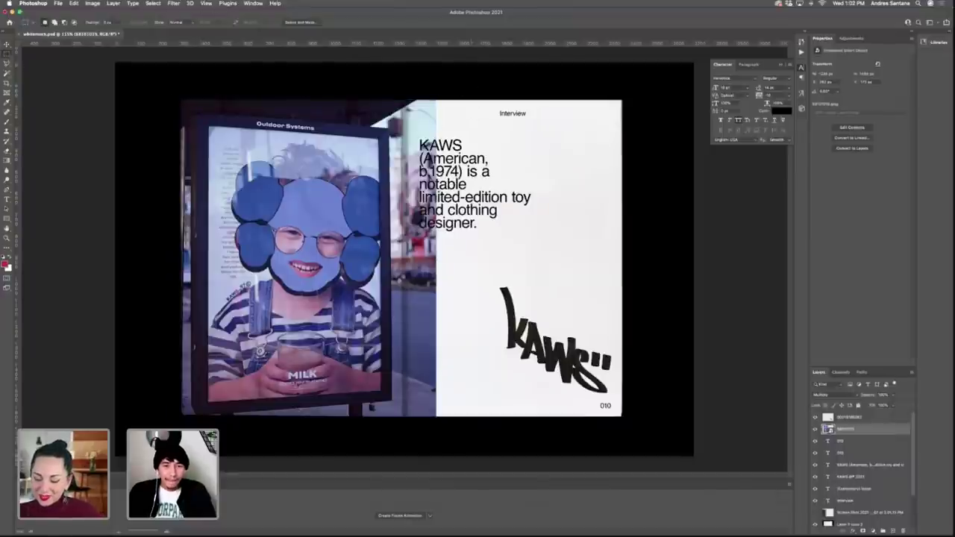
pyautogui.moveTo(472, 87); pyautogui.dragTo(406, 442)
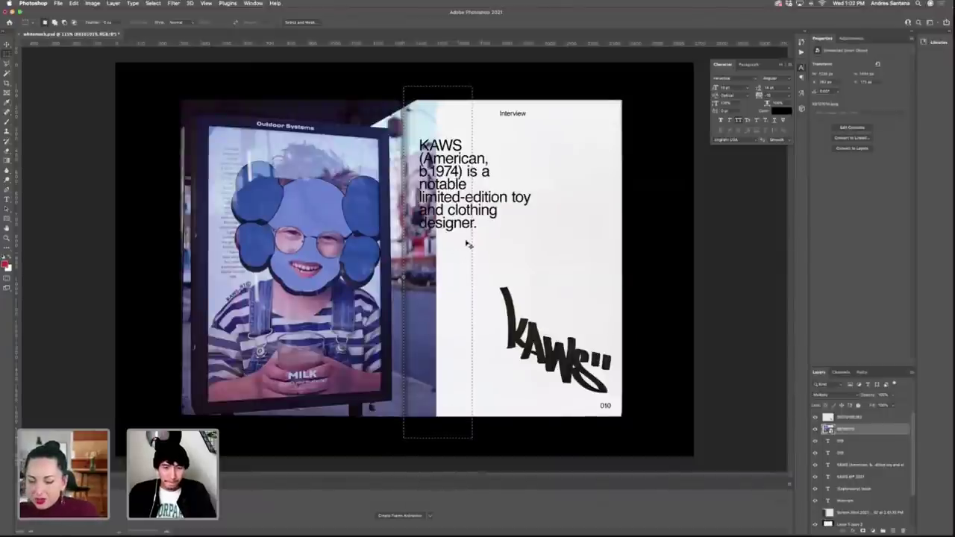
pyautogui.press('e')
pyautogui.click(427, 277)
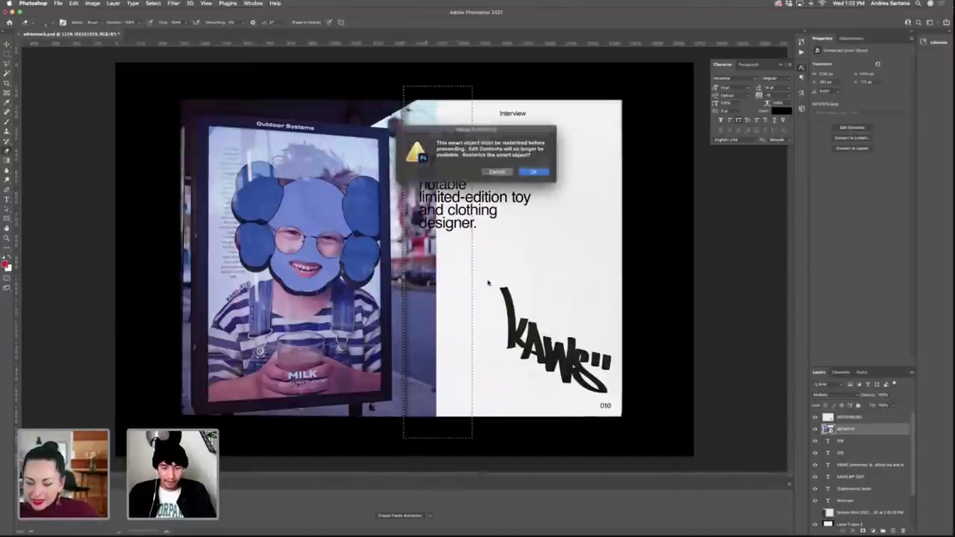
pyautogui.click(531, 171)
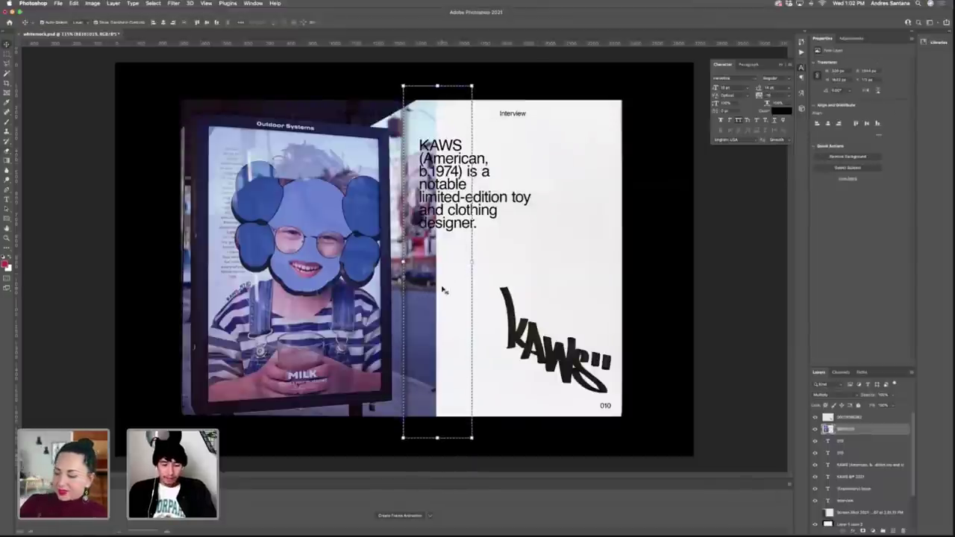
pyautogui.press('Delete')
pyautogui.hotkey('ctrl', 'd')
pyautogui.press('v')
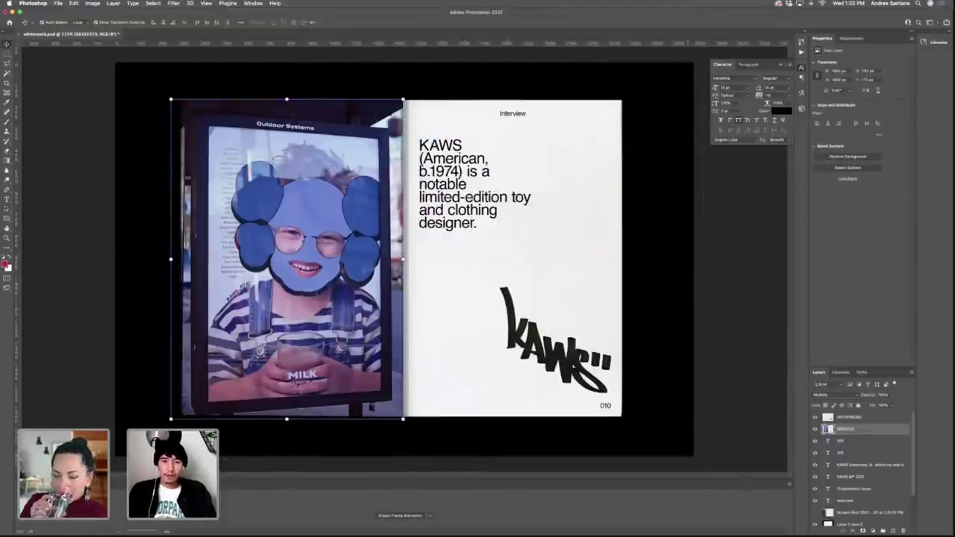
pyautogui.click(557, 282)
# Move the biography paragraph on the right page slightly lower beneath the Interview header.
pyautogui.press('z')
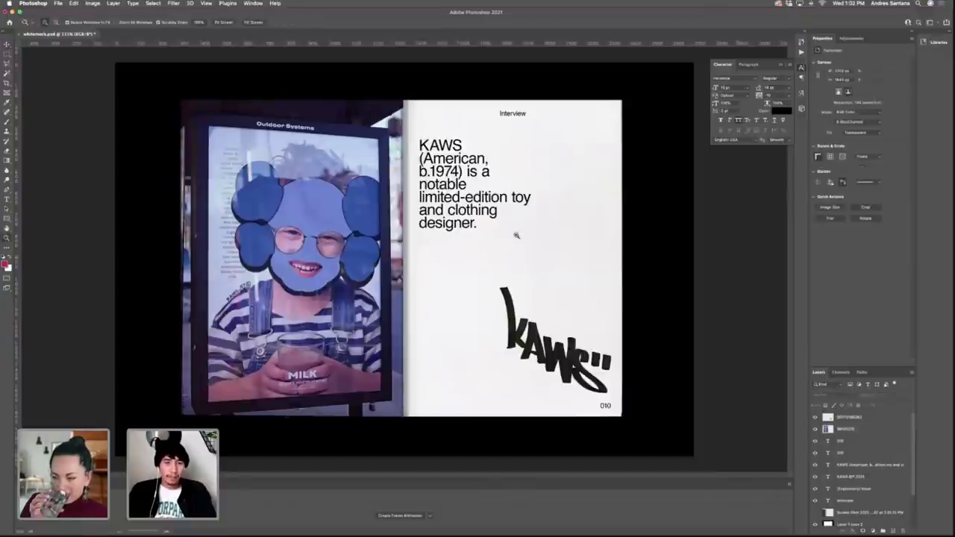
pyautogui.moveTo(468, 228)
pyautogui.mouseDown()
pyautogui.moveTo(440, 228)
pyautogui.moveTo(478, 228)
pyautogui.mouseUp()
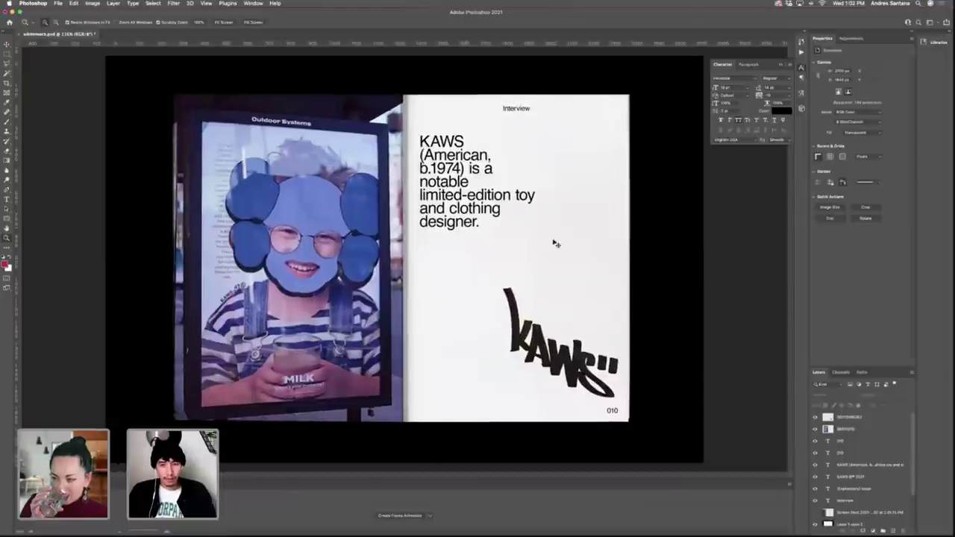
pyautogui.press('super+0')
pyautogui.press('v')
pyautogui.click(708, 259)
pyautogui.hotkey('ctrl', '-')
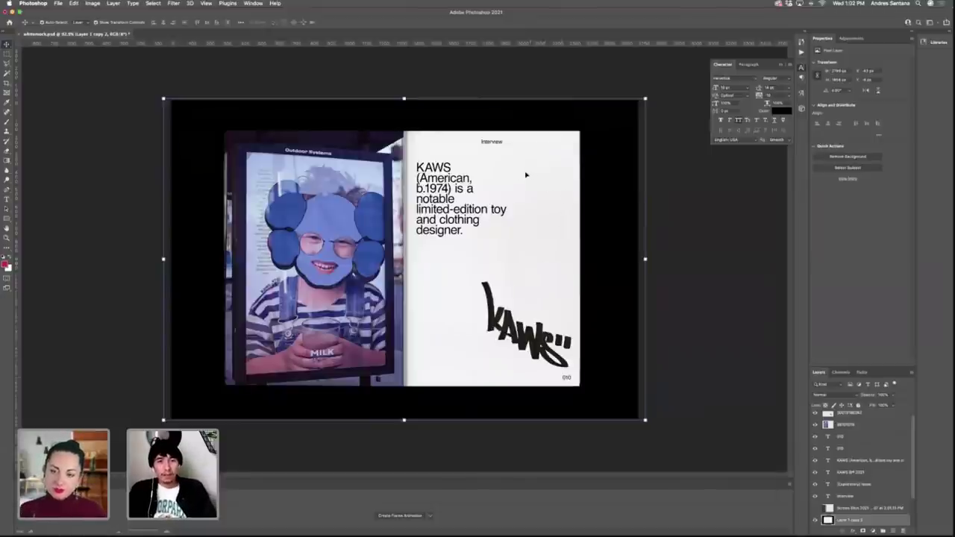
pyautogui.click(451, 92)
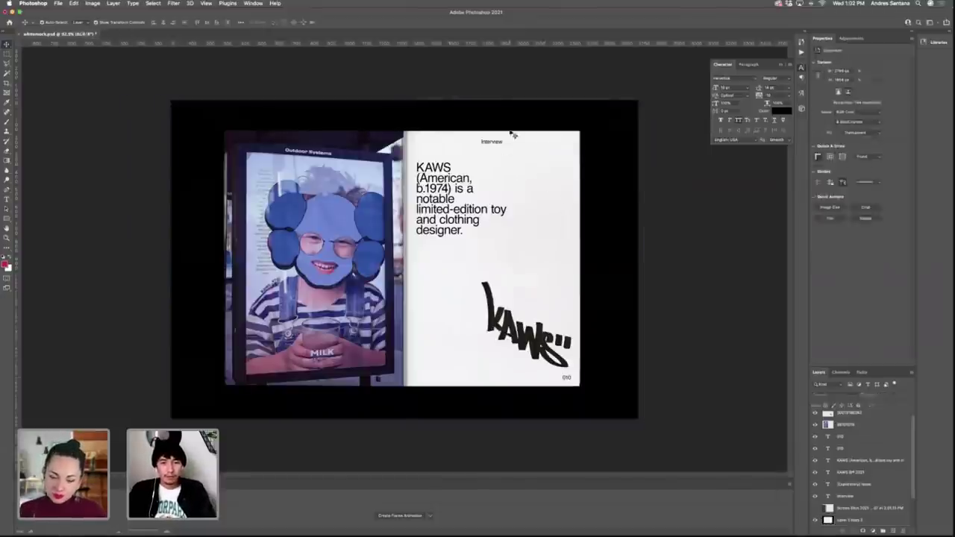
pyautogui.moveTo(454, 189); pyautogui.dragTo(455, 195)
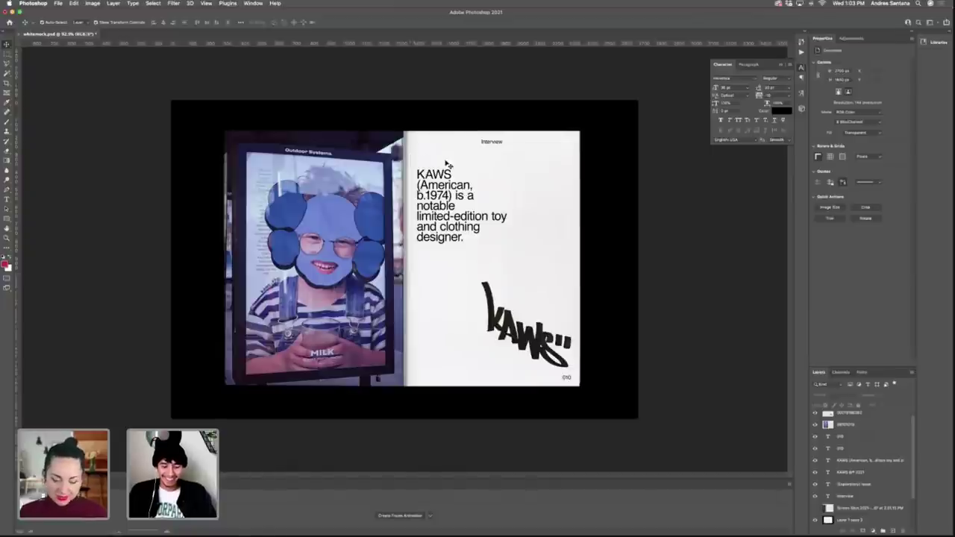
pyautogui.click(381, 172)
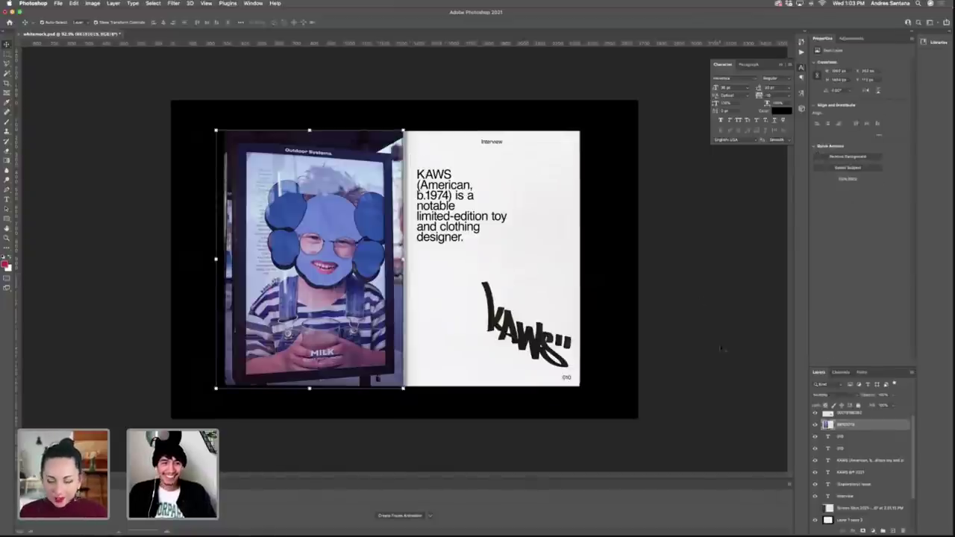
pyautogui.click(434, 174)
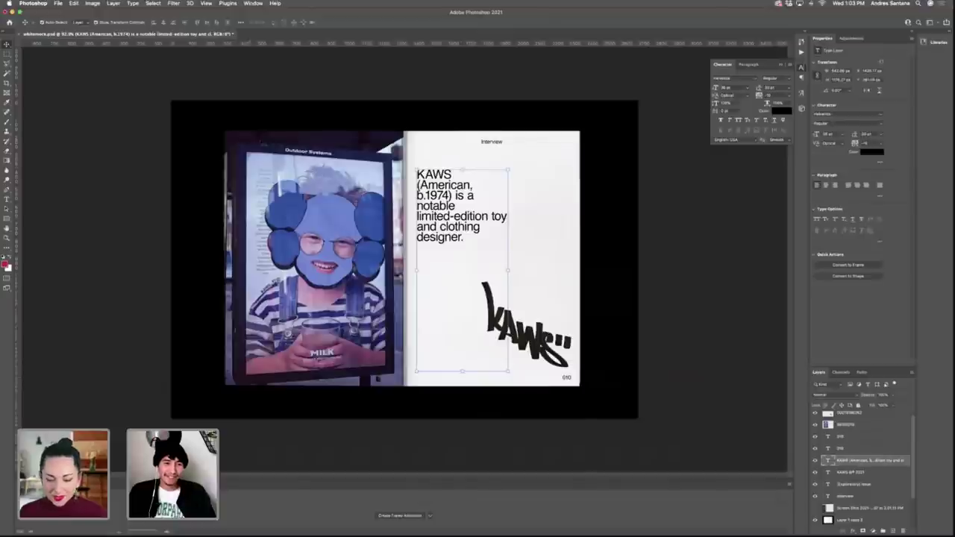
pyautogui.click(767, 263)
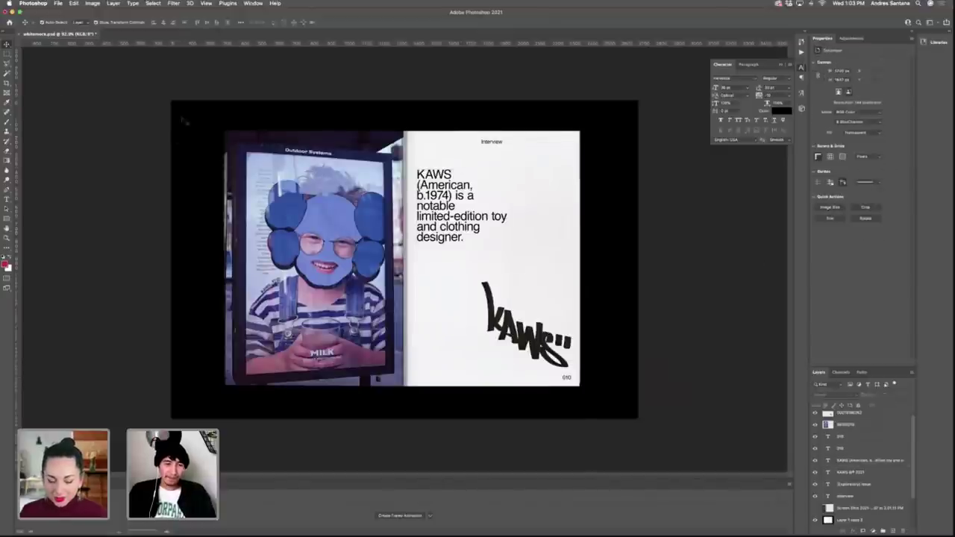
pyautogui.click(437, 205)
pyautogui.click(169, 71)
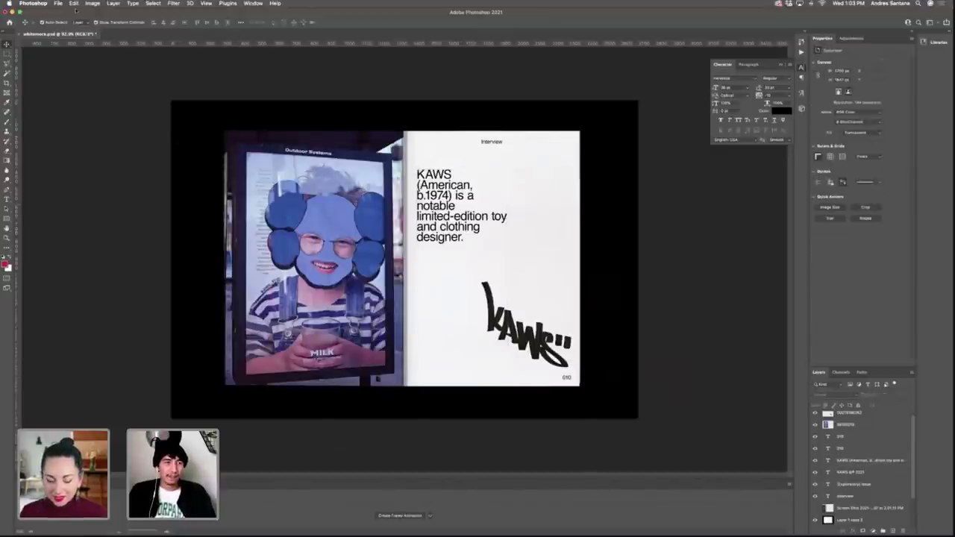
# Switch to the KAWS copy document in Pages and copy the second Biography paragraph, beginning "KAWS's career began".
pyautogui.moveTo(81, 12); pyautogui.dragTo(162, 53)
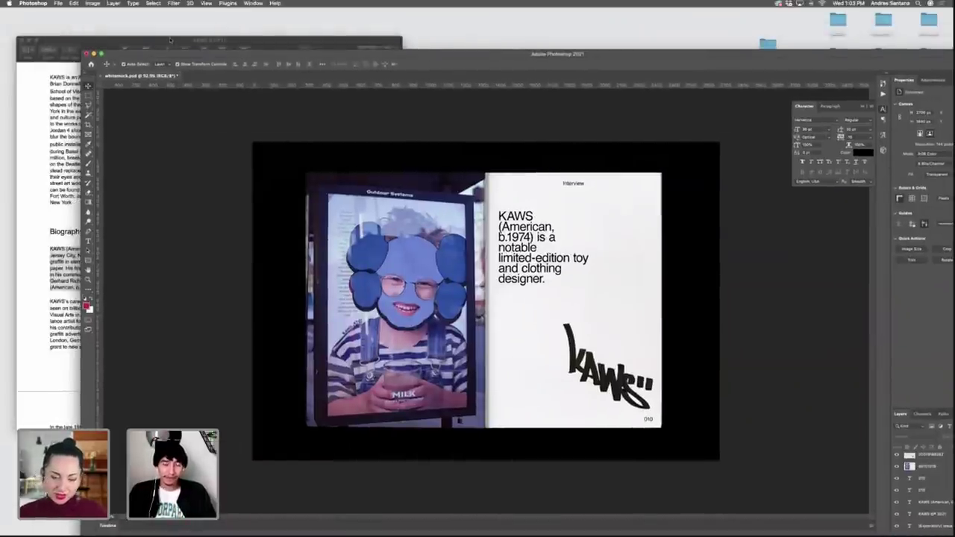
pyautogui.click(123, 43)
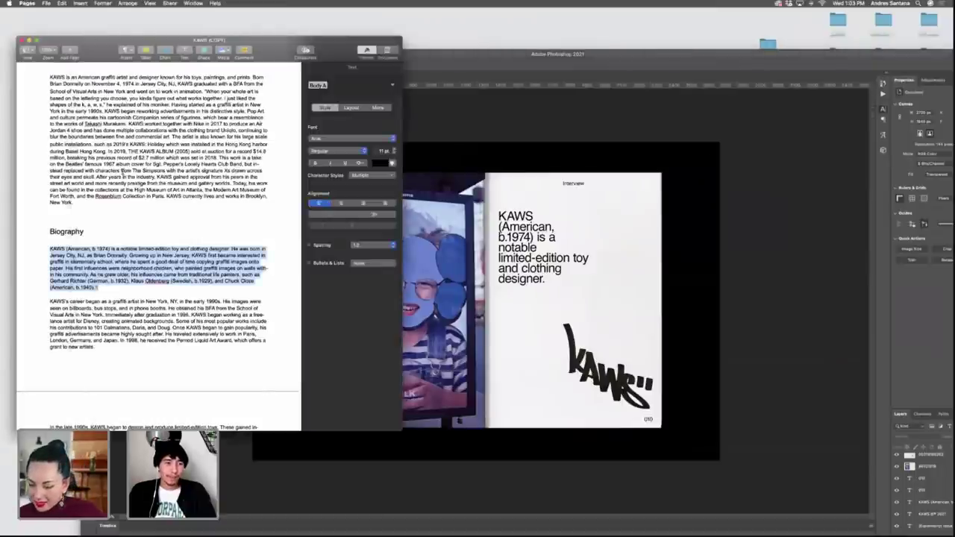
pyautogui.click(74, 290)
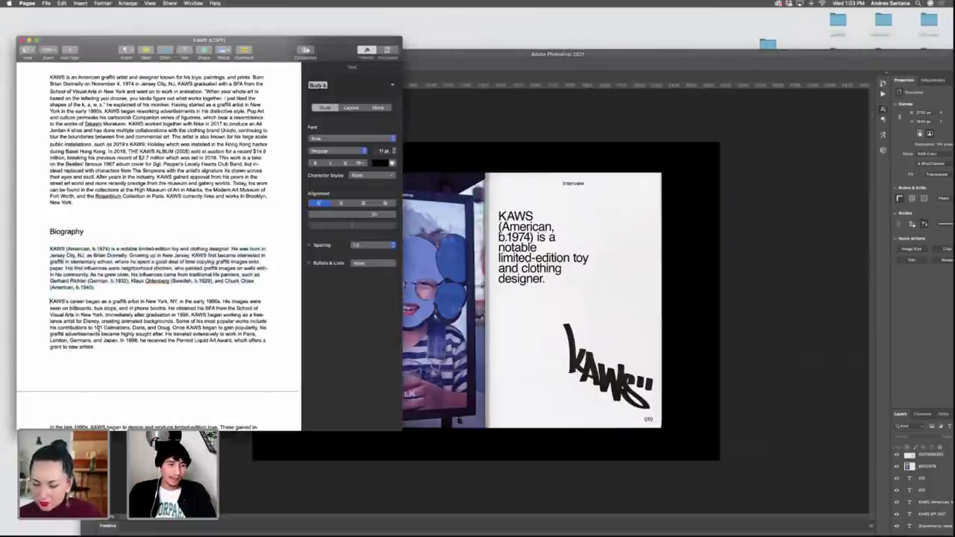
pyautogui.tripleClick(97, 327)
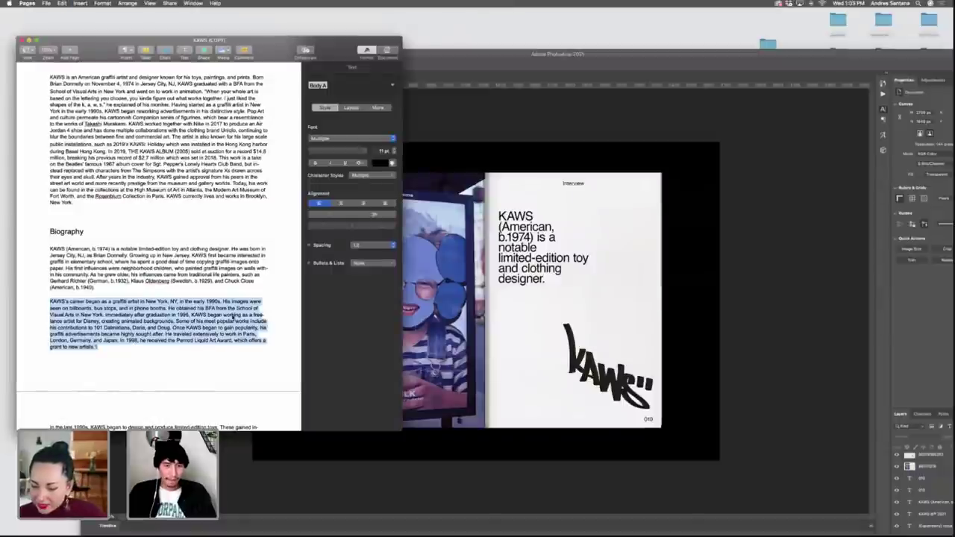
# Return to Photoshop and replace the biography text on the right page with the copied career paragraph.
pyautogui.press('super+Tab')
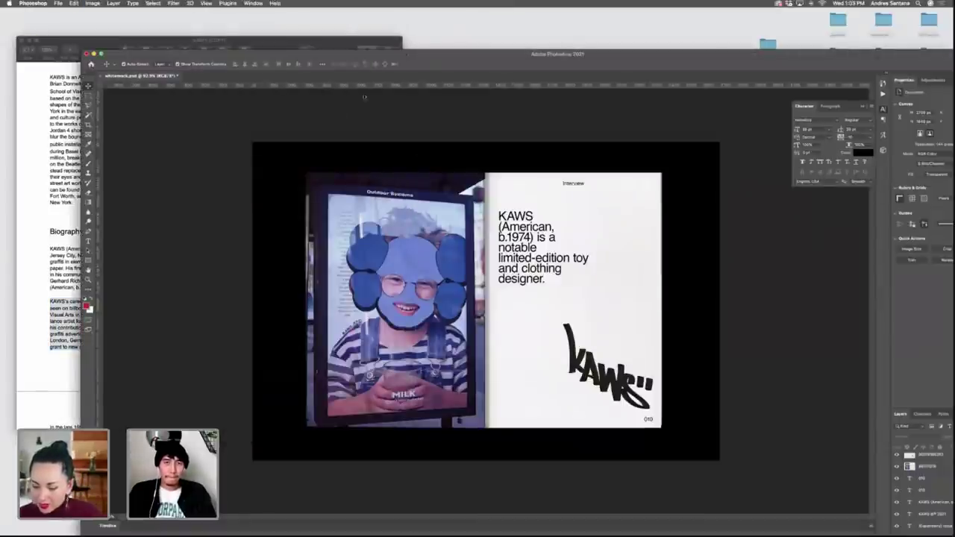
pyautogui.moveTo(406, 53); pyautogui.dragTo(326, 13)
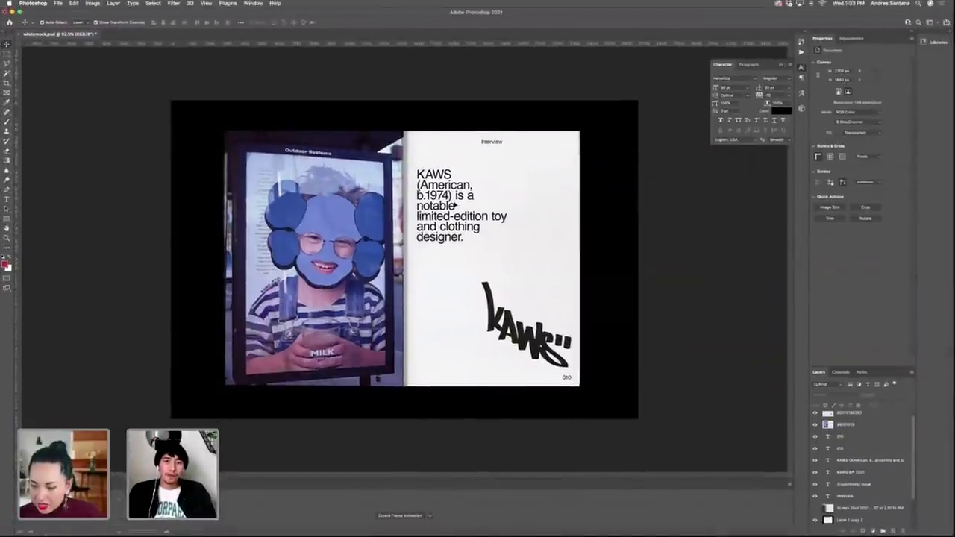
pyautogui.click(448, 208)
pyautogui.doubleClick(444, 214)
pyautogui.hotkey('ctrl', 'v')
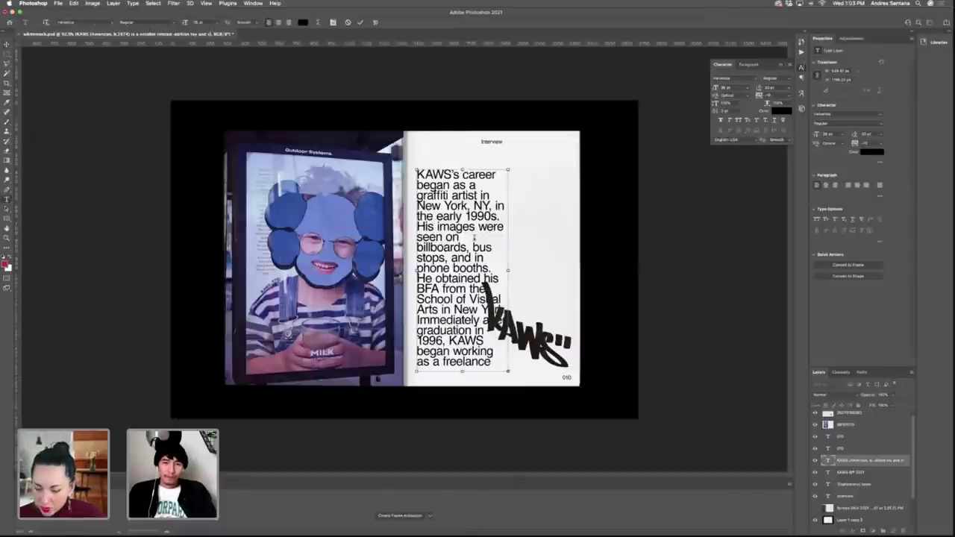
pyautogui.press('super+Return')
pyautogui.click(620, 314)
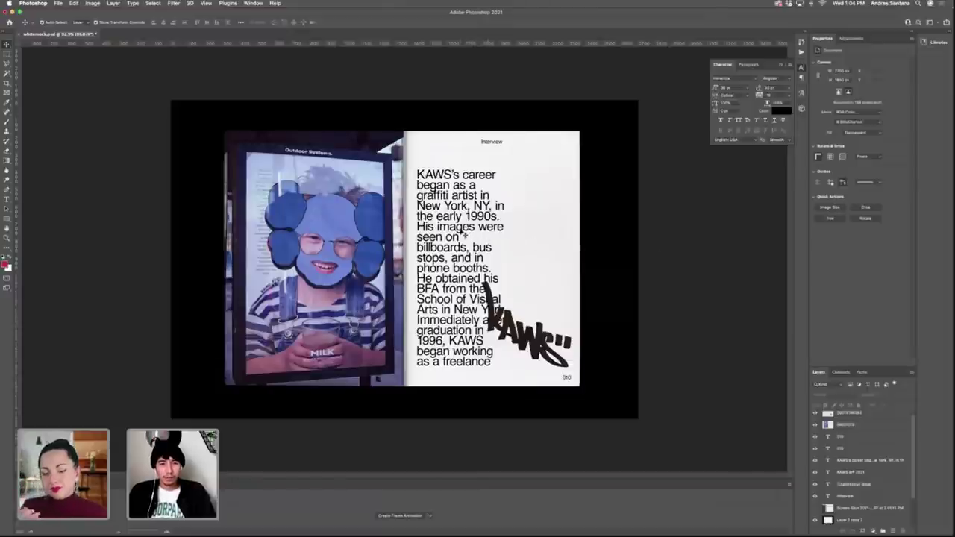
# Shift the career paragraph slightly lower on the right page, beneath the Interview header.
pyautogui.click(452, 226)
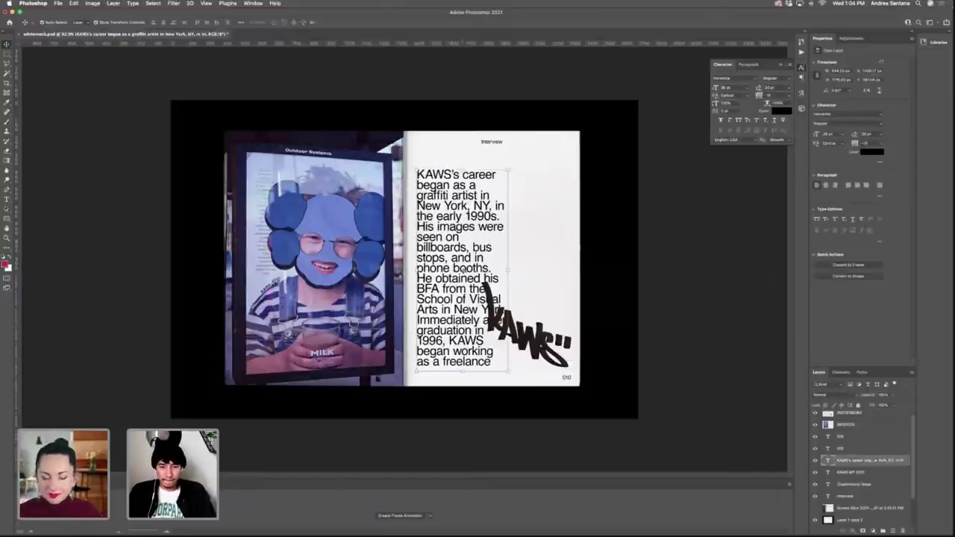
pyautogui.moveTo(470, 255); pyautogui.dragTo(471, 262)
pyautogui.keyDown('super'); pyautogui.click(661, 277); pyautogui.keyUp('super')
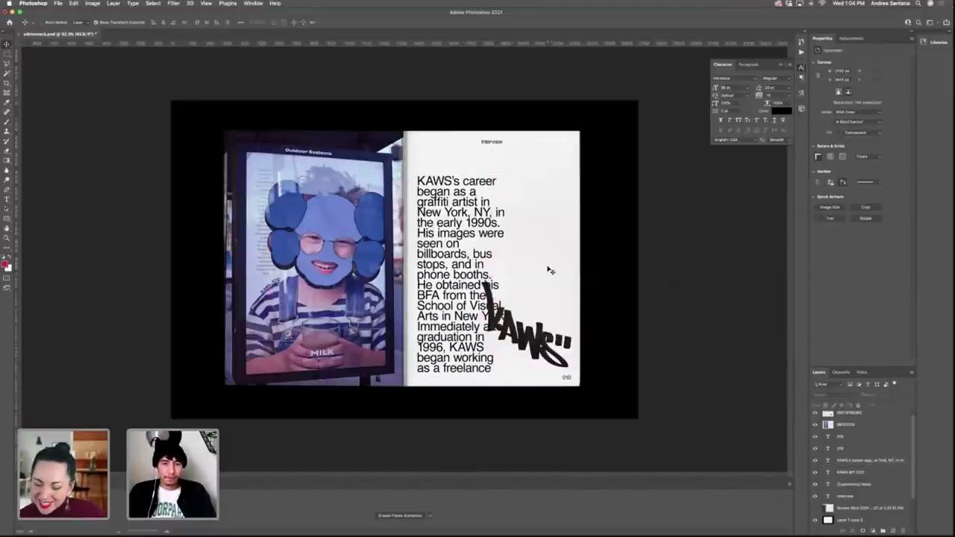
# Save the spread as 0003.psd in the Desktop folder.
pyautogui.press('super+shift+s')
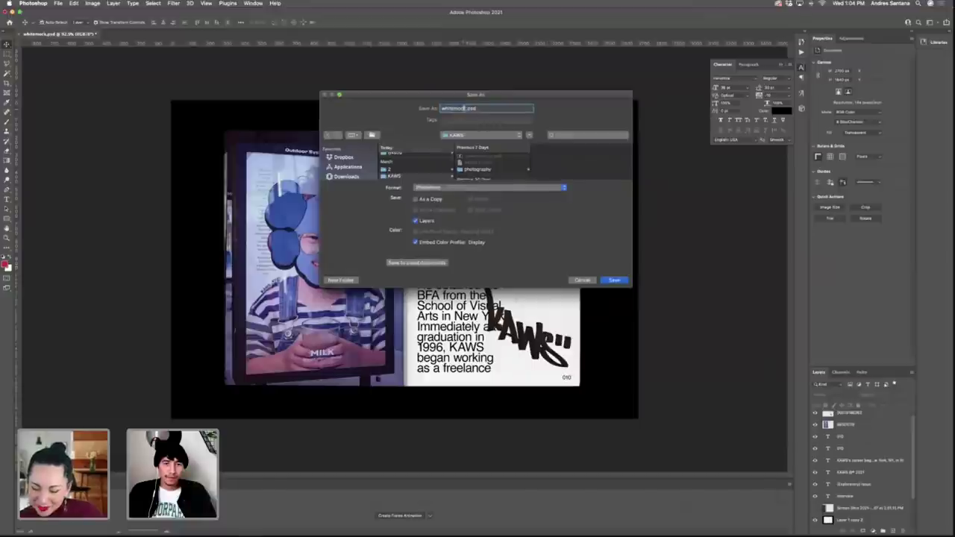
pyautogui.write('0003')
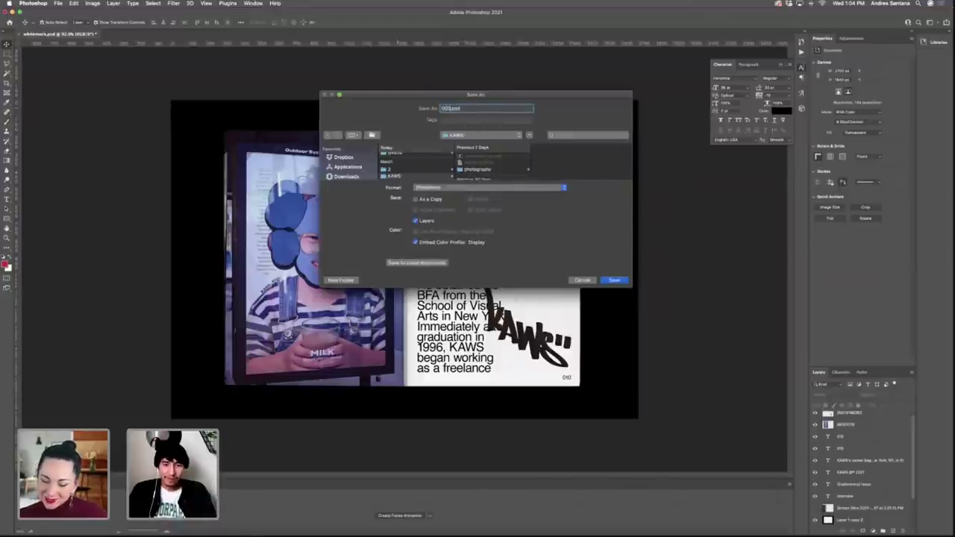
pyautogui.scroll(-2, 346, 176)
pyautogui.click(348, 162)
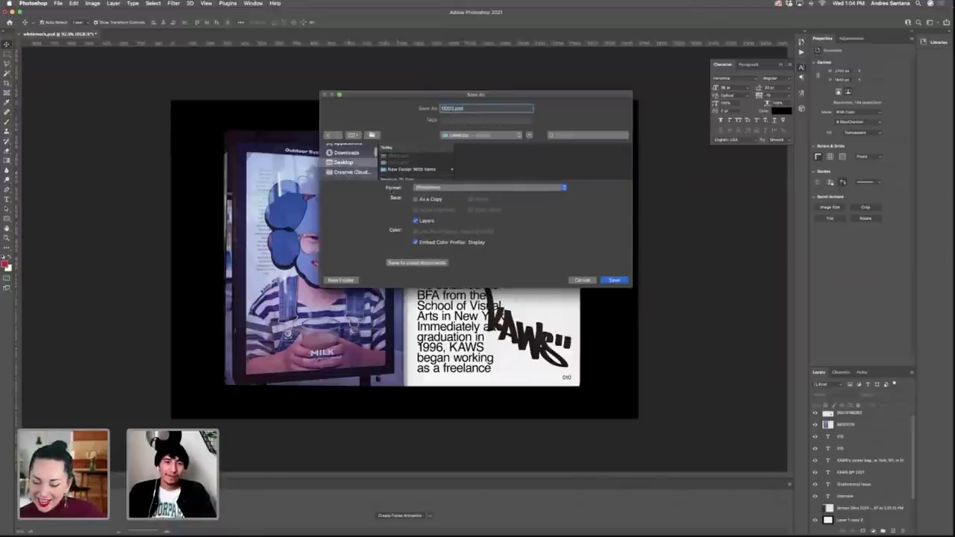
pyautogui.press('Return')
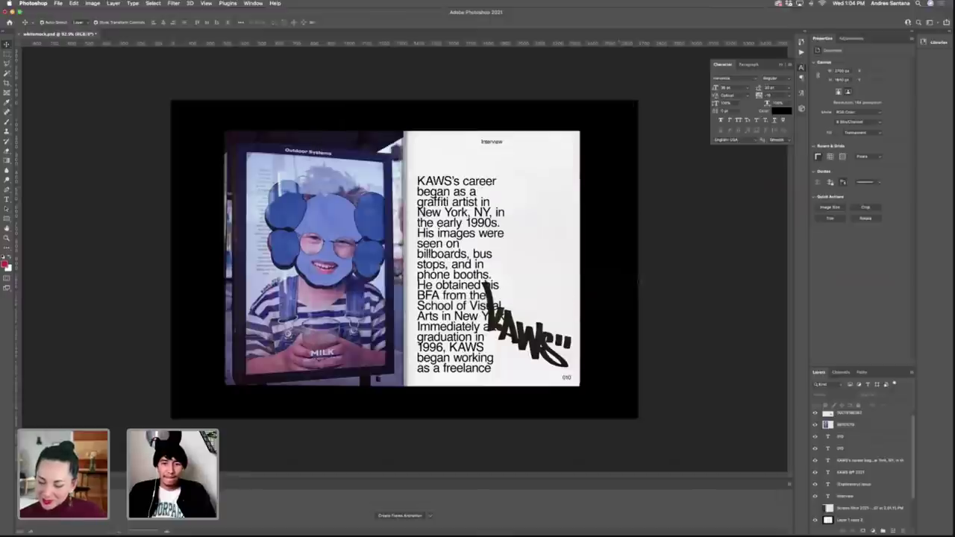
# Delete the bus-shelter photo, the KAWS signature and the career paragraph, keeping the headers and page numbers.
pyautogui.click(348, 253)
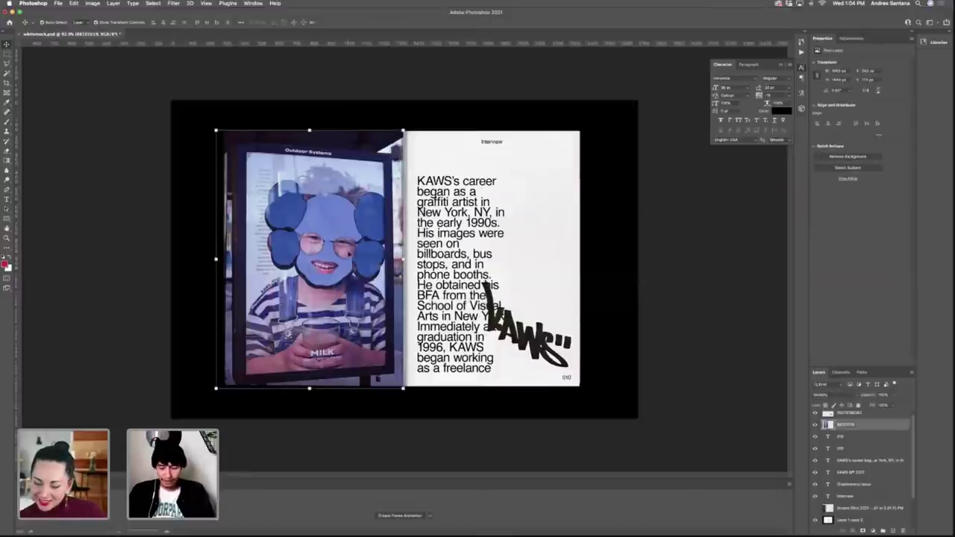
pyautogui.press('Delete')
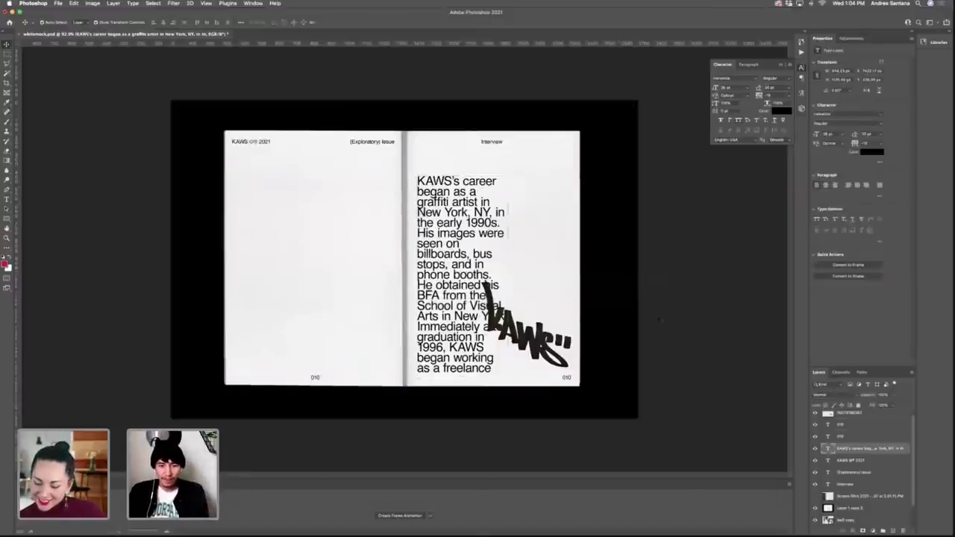
pyautogui.click(485, 284)
pyautogui.press('Delete')
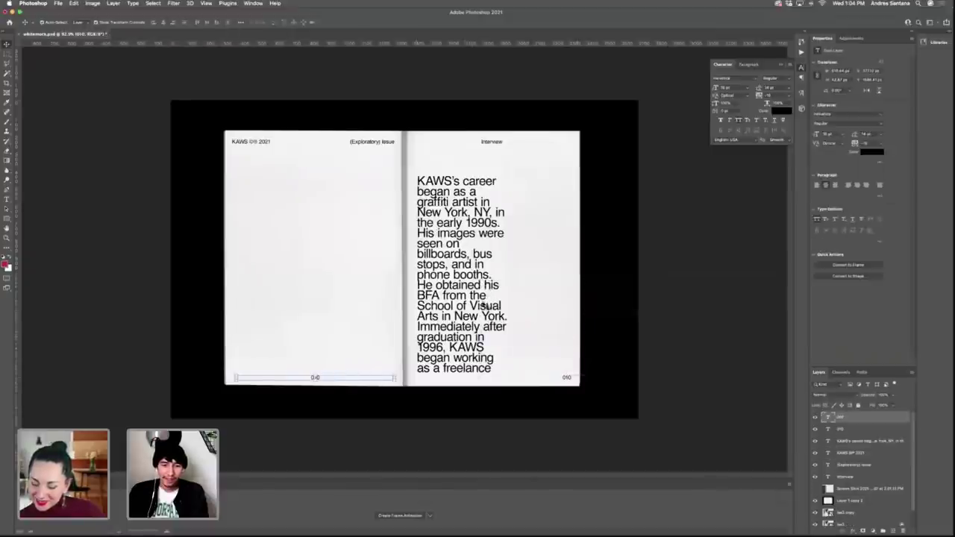
pyautogui.click(435, 303)
pyautogui.press('Delete')
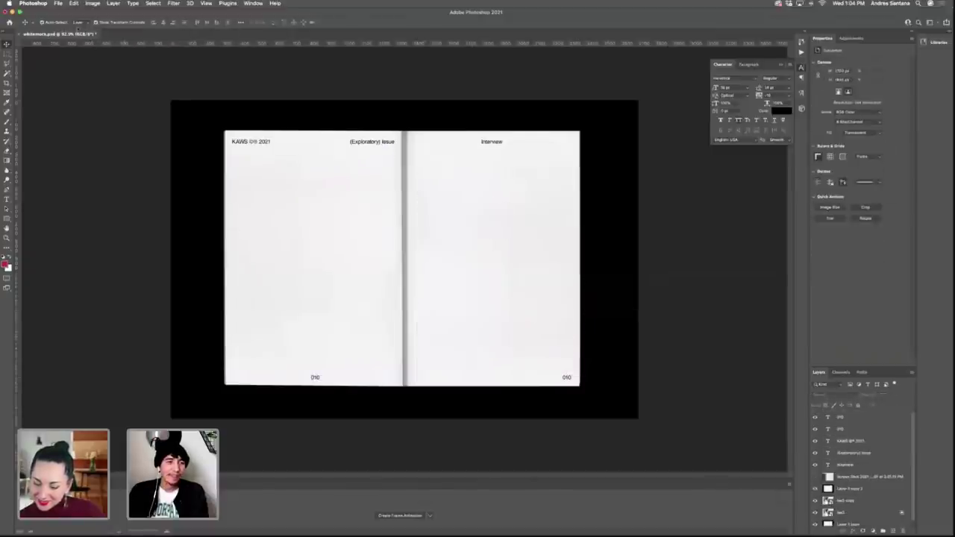
# Start placing an embedded image and open the photography folder inside the Desktop's KAWS folder.
pyautogui.click(58, 3)
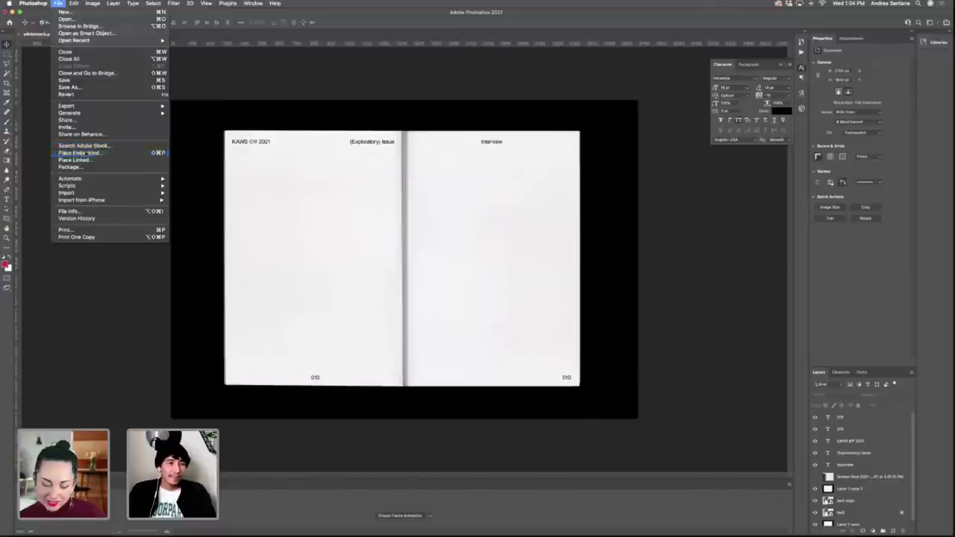
pyautogui.click(85, 153)
pyautogui.click(444, 167)
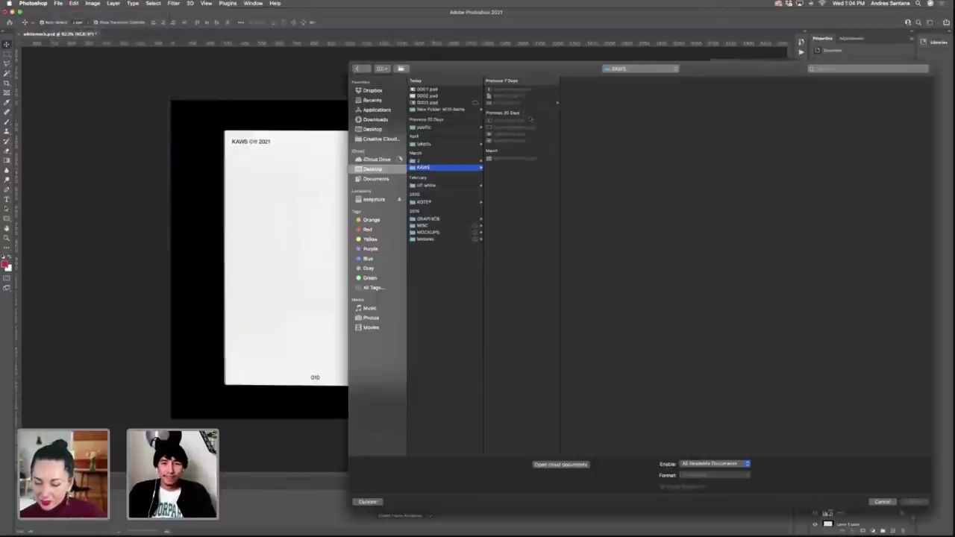
pyautogui.click(508, 102)
# Preview the drawings, street photos and black-and-white graphics in the photography folder as candidates for the next spread.
pyautogui.click(582, 116)
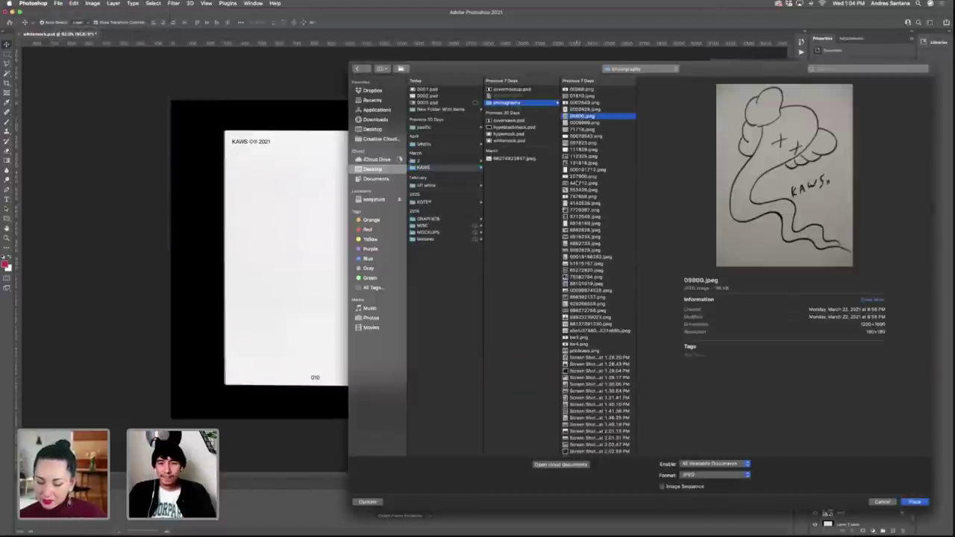
pyautogui.click(584, 190)
pyautogui.scroll(-1, 586, 190)
pyautogui.click(584, 218)
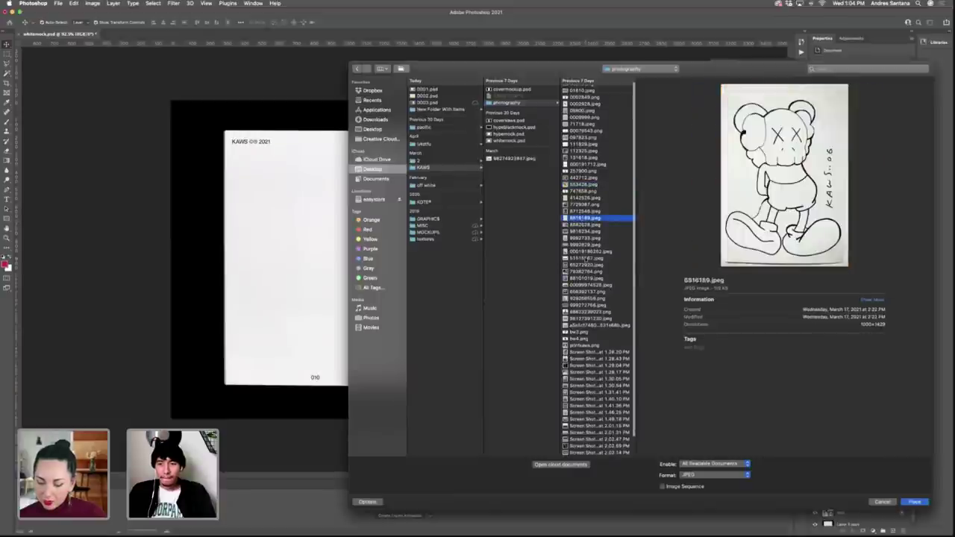
pyautogui.click(586, 258)
pyautogui.click(594, 305)
pyautogui.click(595, 332)
pyautogui.scroll(-2, 594, 336)
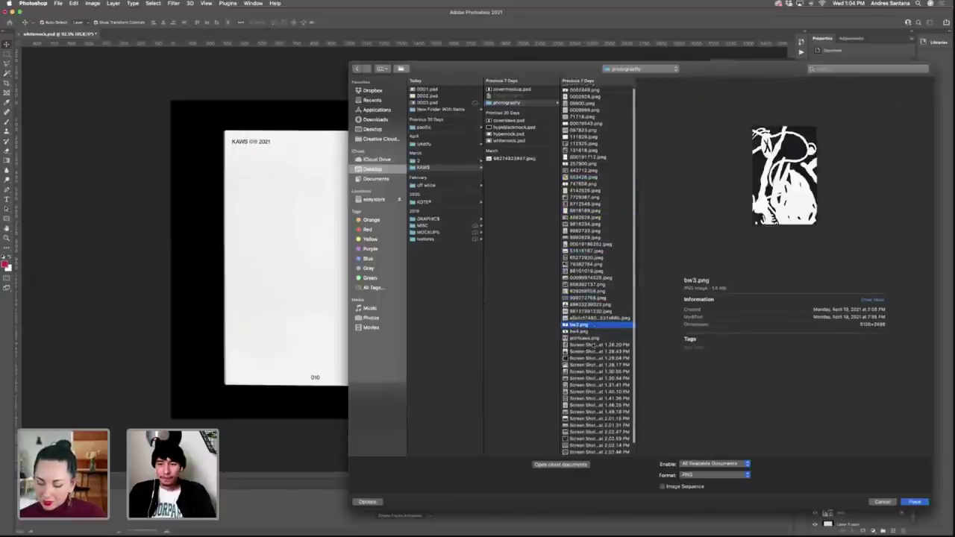
pyautogui.click(593, 318)
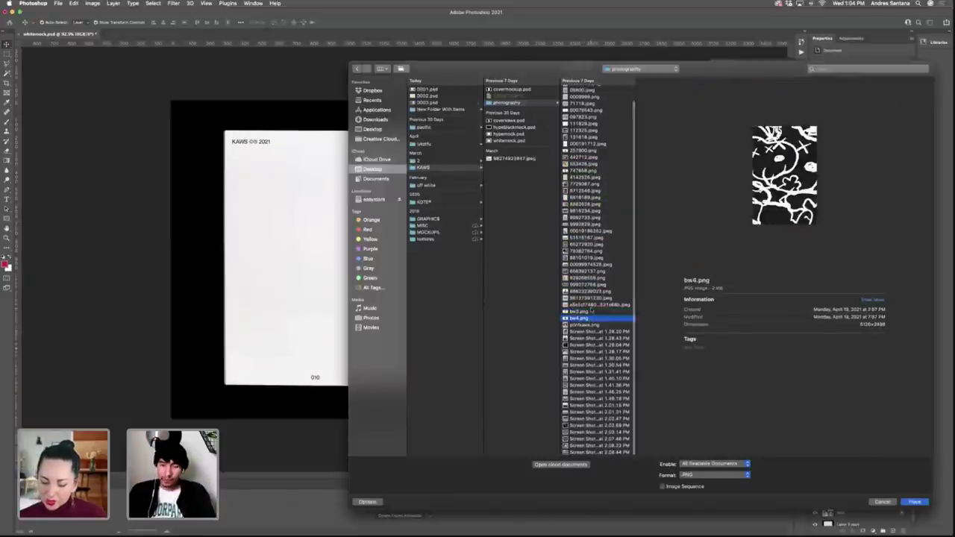
pyautogui.press('Up')
pyautogui.press('Up')
pyautogui.press('Up')
pyautogui.press('Up')
pyautogui.press('Up')
pyautogui.press('Up')
pyautogui.press('Up')
pyautogui.press('Up')
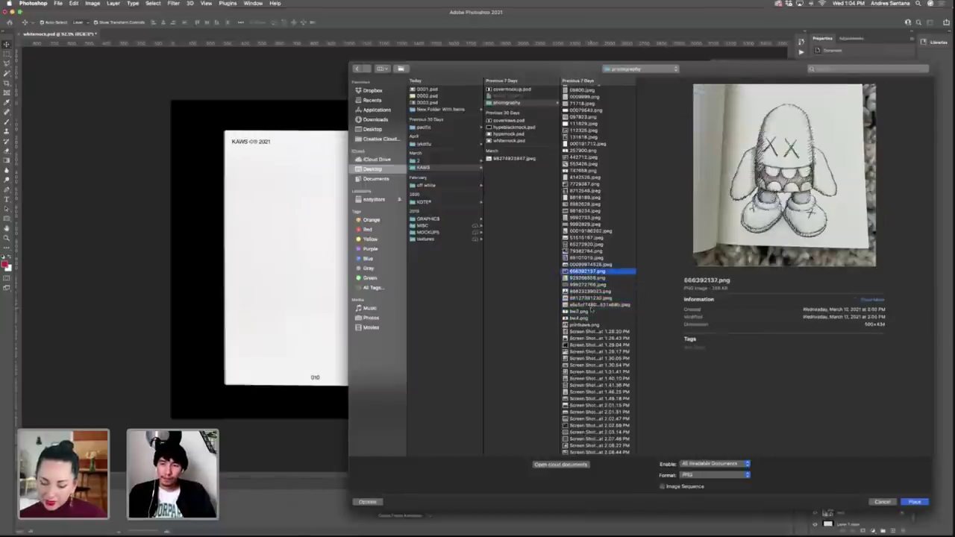
pyautogui.press('Up')
pyautogui.press('Up')
pyautogui.press('Up')
pyautogui.press('Up')
pyautogui.press('Up')
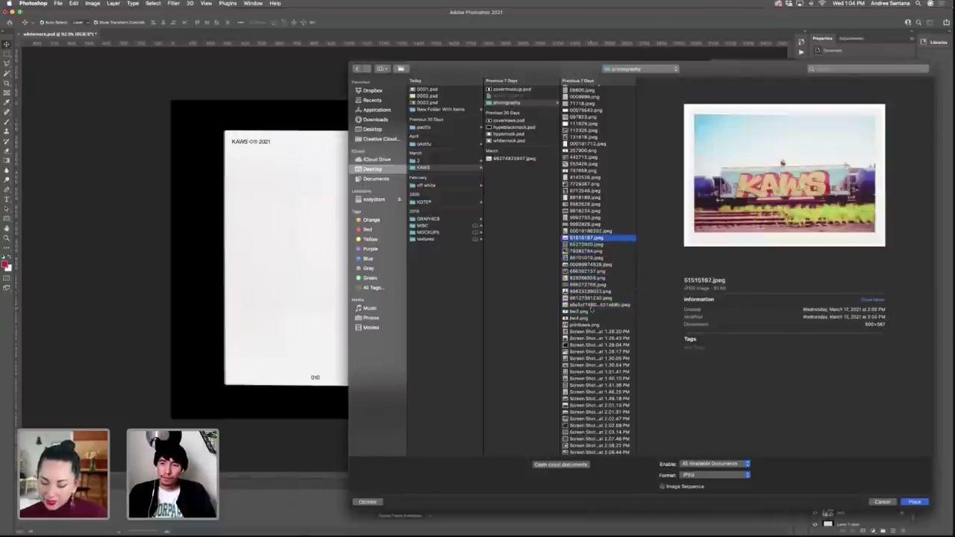
pyautogui.press('Up')
pyautogui.press('Up')
pyautogui.press('Up')
pyautogui.press('Up')
pyautogui.press('Up')
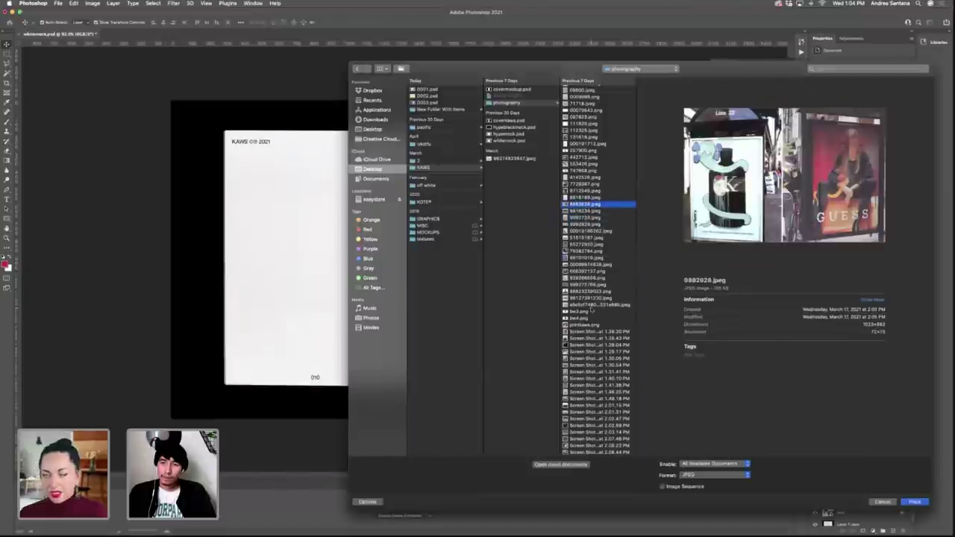
pyautogui.press('Up')
pyautogui.press('Up')
pyautogui.press('Up')
pyautogui.press('Up')
pyautogui.press('Up')
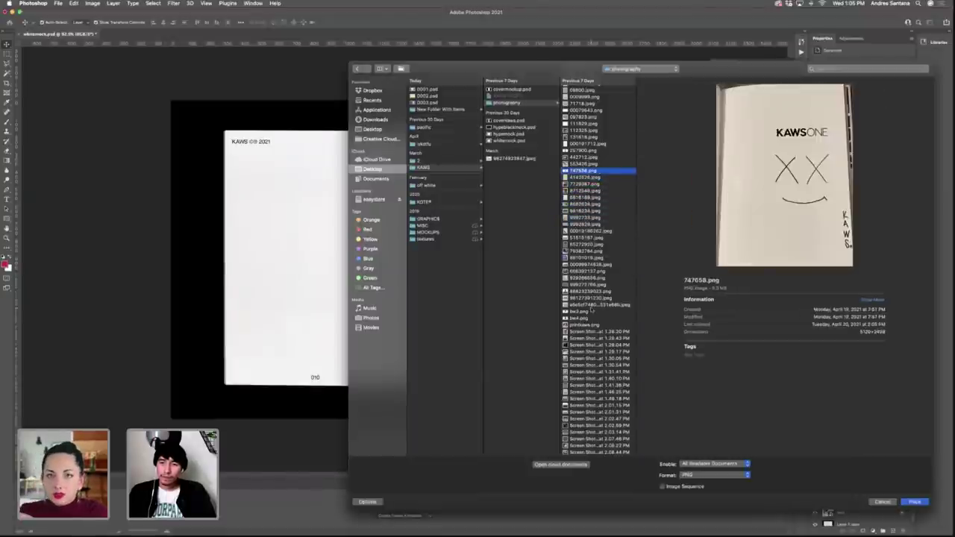
pyautogui.press('Up')
pyautogui.press('Down')
pyautogui.press('Down')
pyautogui.press('Down')
pyautogui.press('Down')
pyautogui.press('Down')
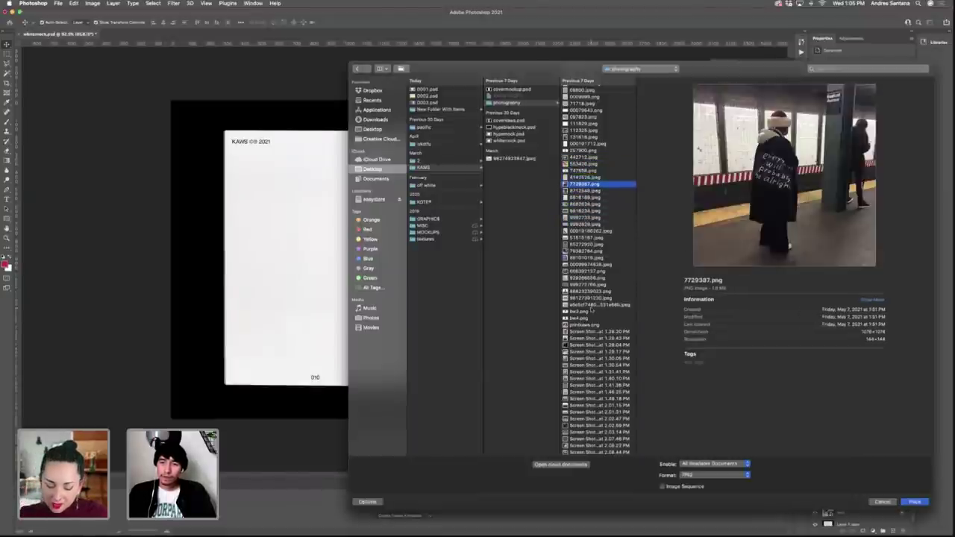
pyautogui.press('Up')
pyautogui.press('Down')
pyautogui.press('Down')
pyautogui.press('Up')
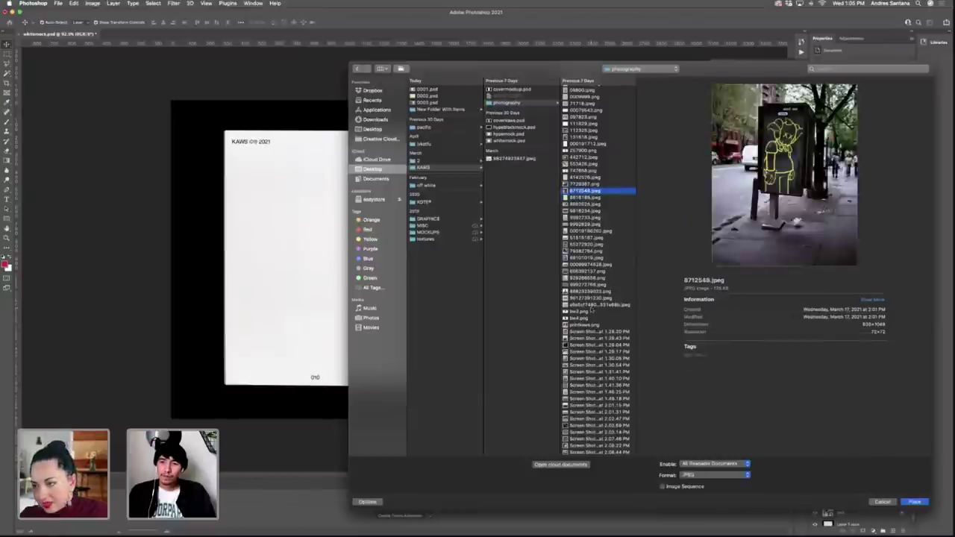
# Place the black-and-white brushstroke artwork 747658.png as an embedded image over the blank spread.
pyautogui.press('Up')
pyautogui.press('Up')
pyautogui.press('Up')
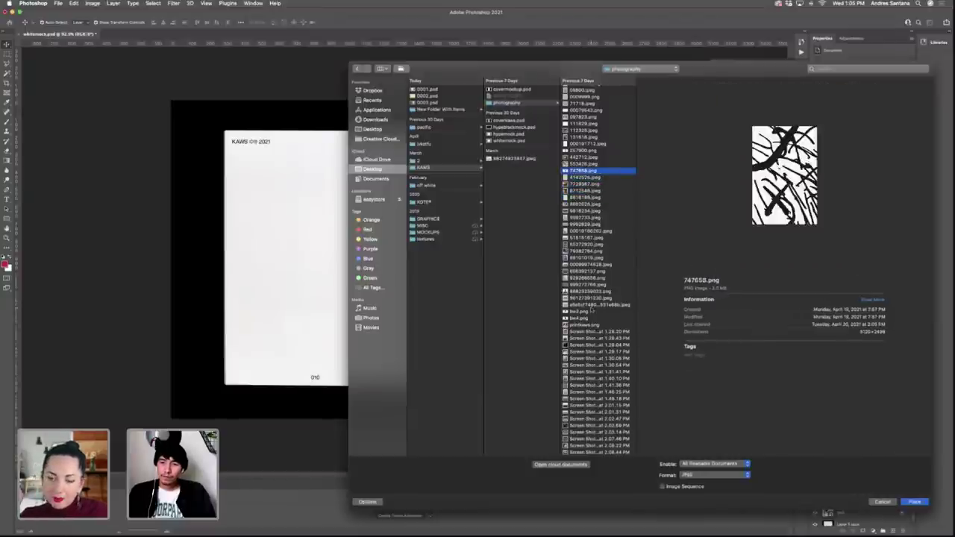
pyautogui.press('Return')
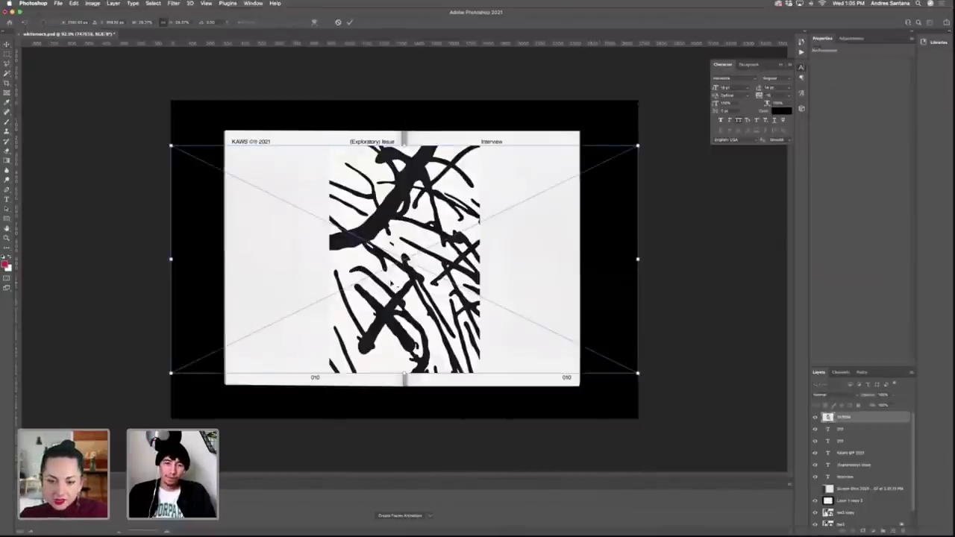
# Scale up the placed brushstroke artwork and position it so it covers the entire left page of the spread.
pyautogui.moveTo(375, 254); pyautogui.dragTo(314, 239)
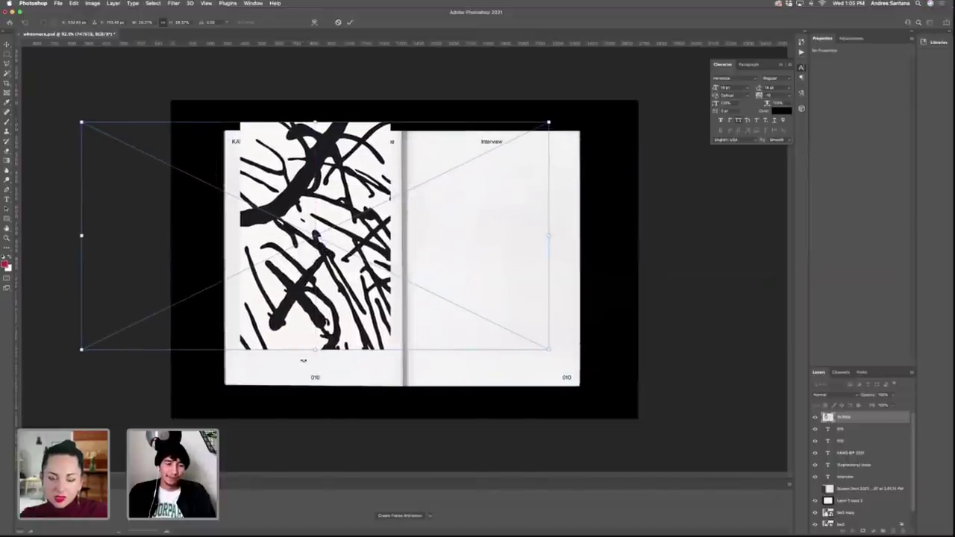
pyautogui.moveTo(315, 349); pyautogui.dragTo(316, 386)
pyautogui.moveTo(330, 319); pyautogui.dragTo(325, 324)
pyautogui.moveTo(317, 120); pyautogui.dragTo(316, 111)
pyautogui.moveTo(312, 196); pyautogui.dragTo(308, 201)
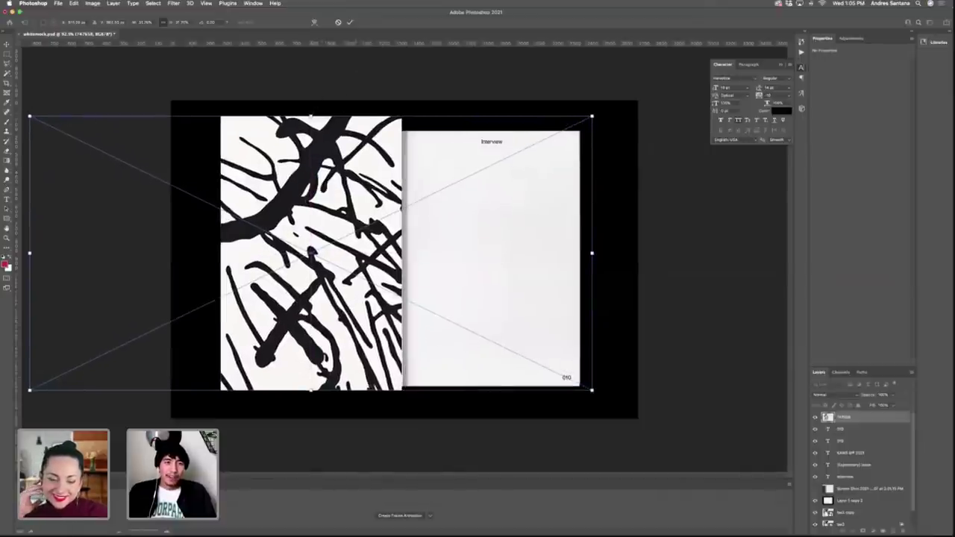
pyautogui.click(350, 22)
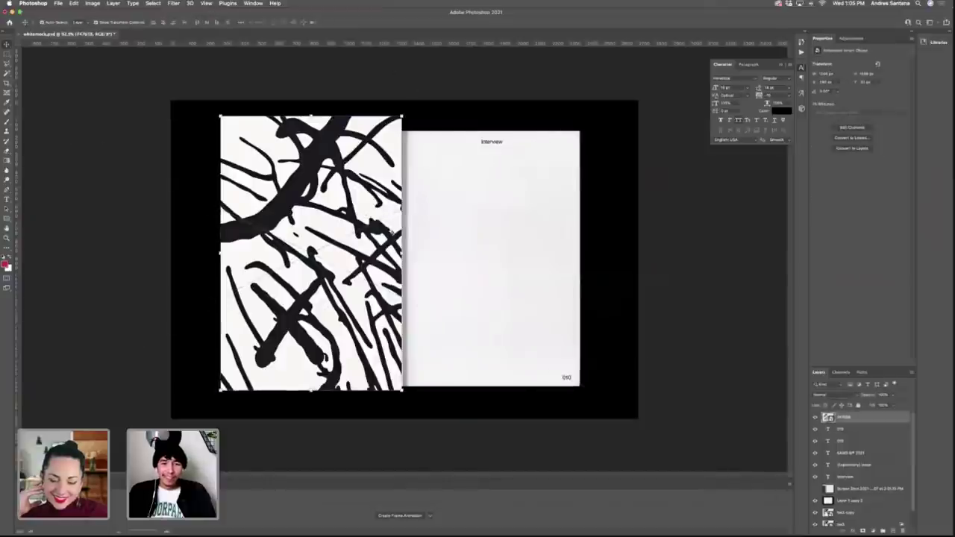
# Set the brushstroke artwork layer's blending mode to Multiply.
pyautogui.click(827, 394)
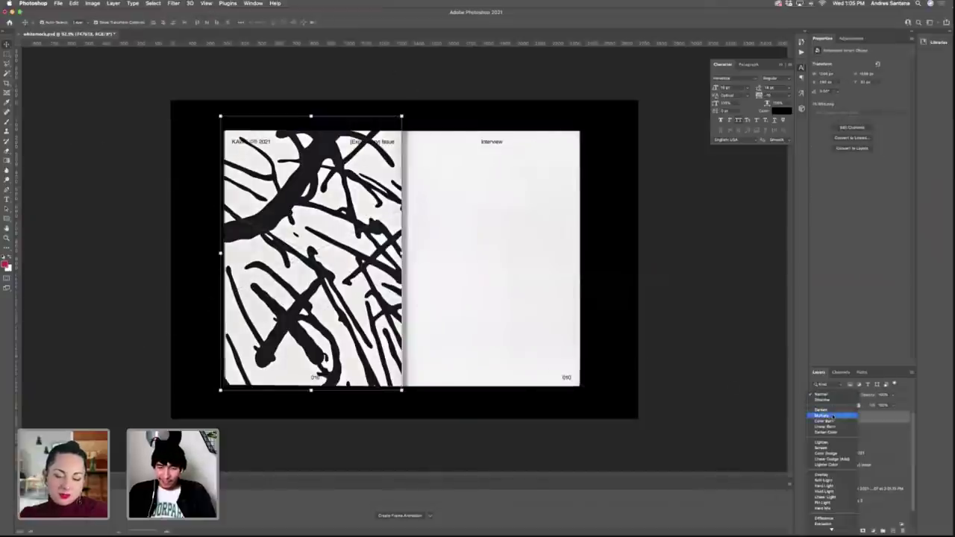
pyautogui.click(829, 416)
pyautogui.click(716, 333)
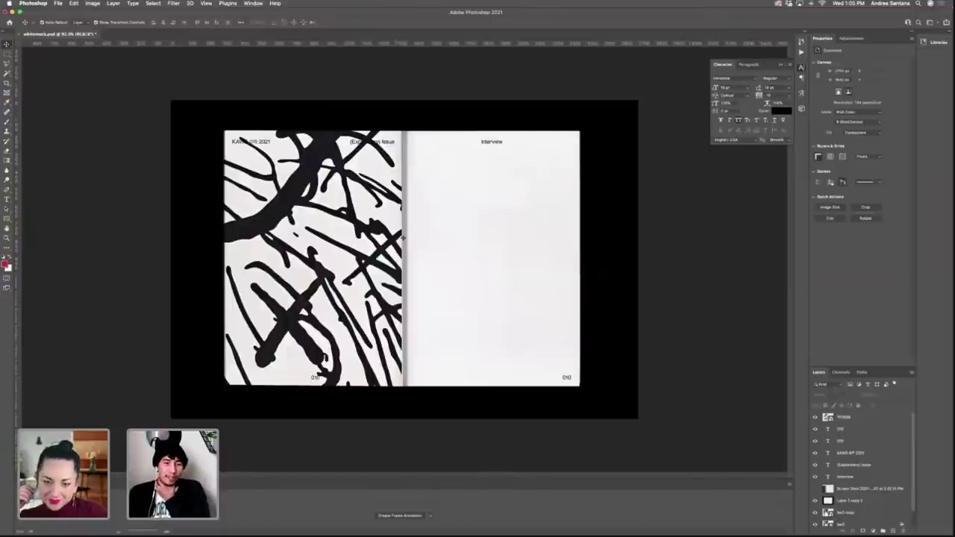
# Hide the KAWS ©® 2021 header layer on the left page.
pyautogui.click(390, 143)
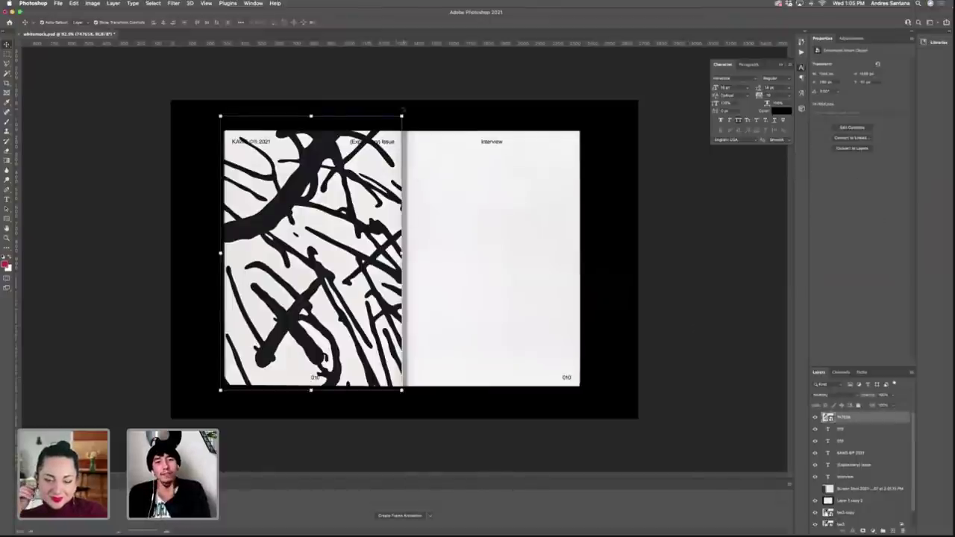
pyautogui.click(410, 96)
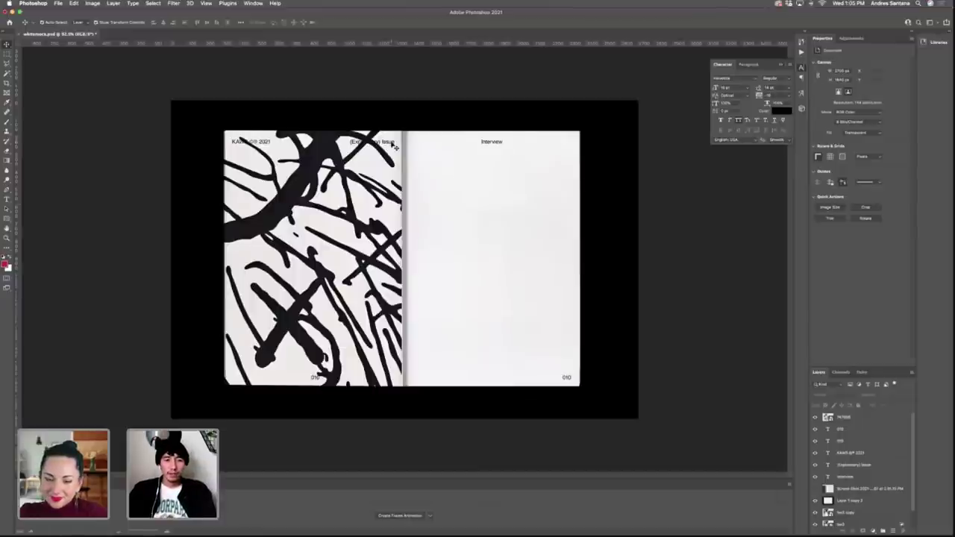
pyautogui.click(392, 145)
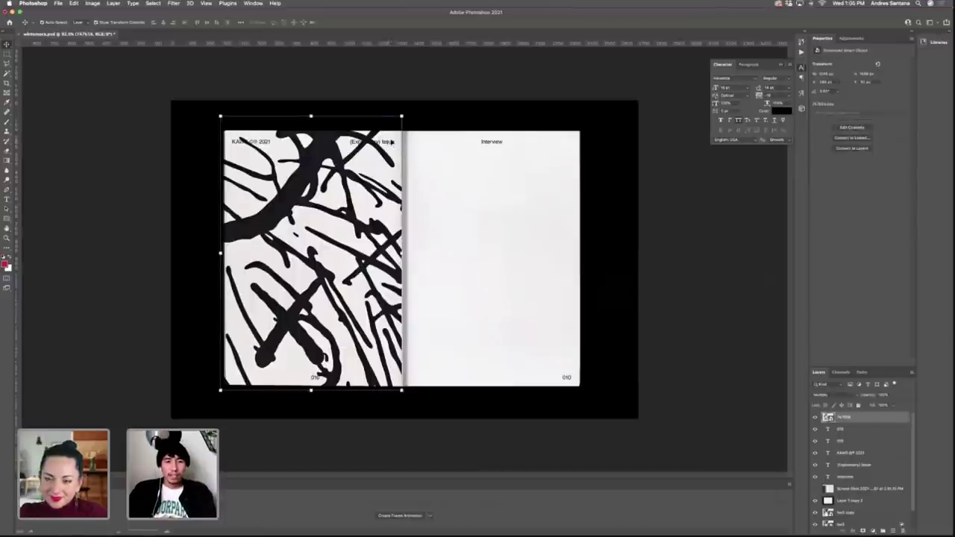
pyautogui.click(432, 105)
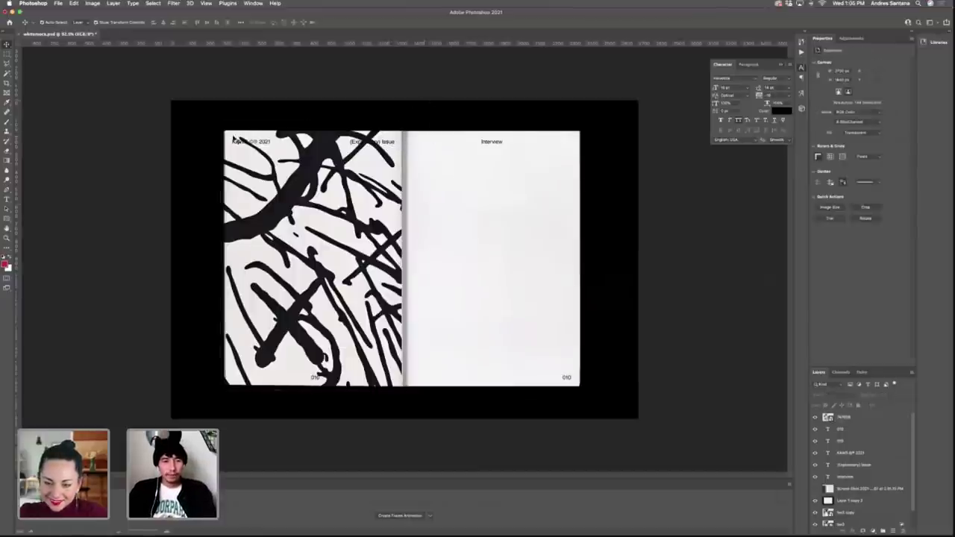
pyautogui.click(817, 453)
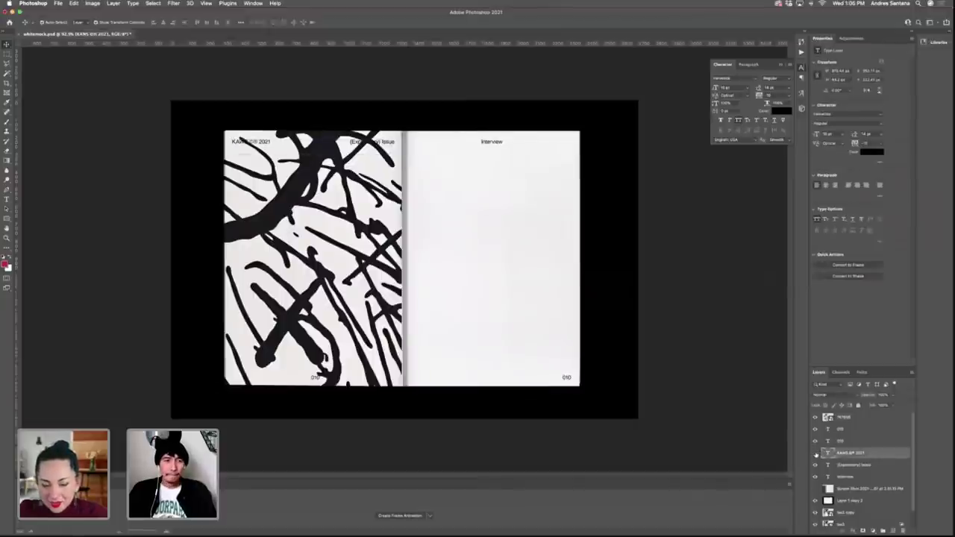
pyautogui.click(816, 453)
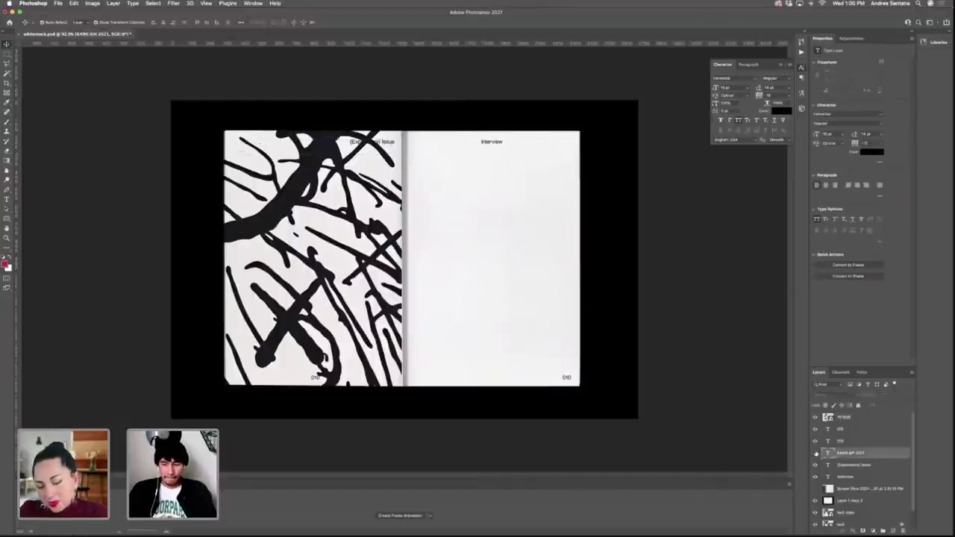
pyautogui.click(742, 392)
# Hide the (Exploratory) Issue header and both 010 page numbers, keeping the Interview header visible.
pyautogui.click(317, 380)
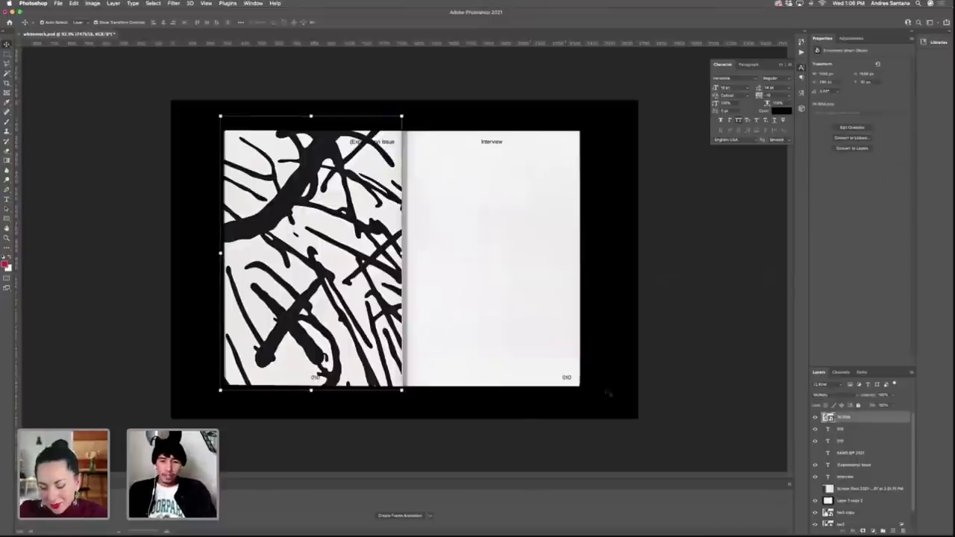
pyautogui.click(414, 417)
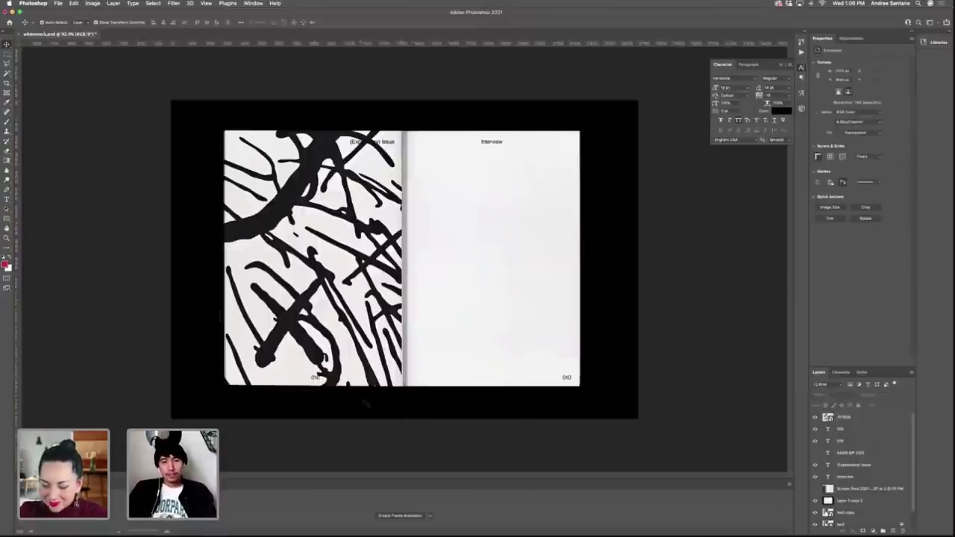
pyautogui.click(336, 384)
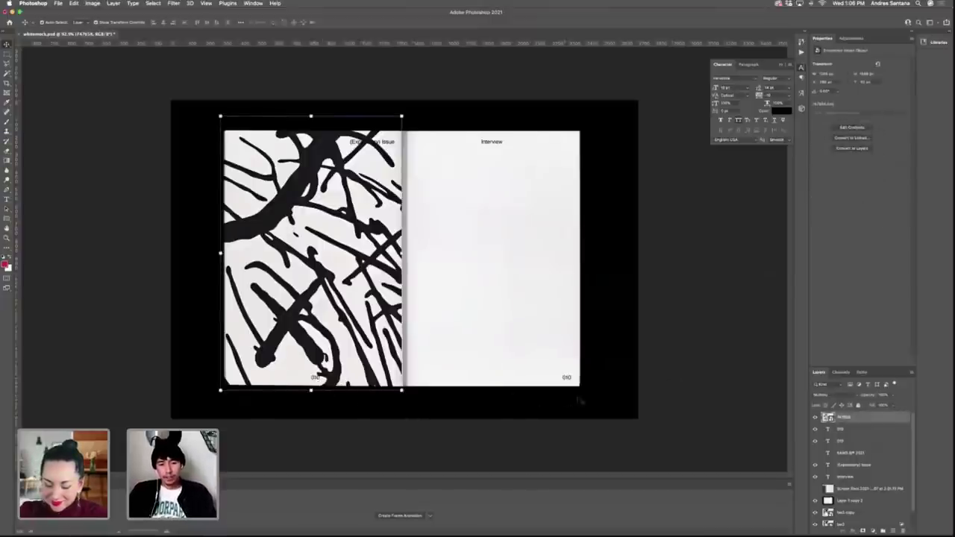
pyautogui.click(695, 387)
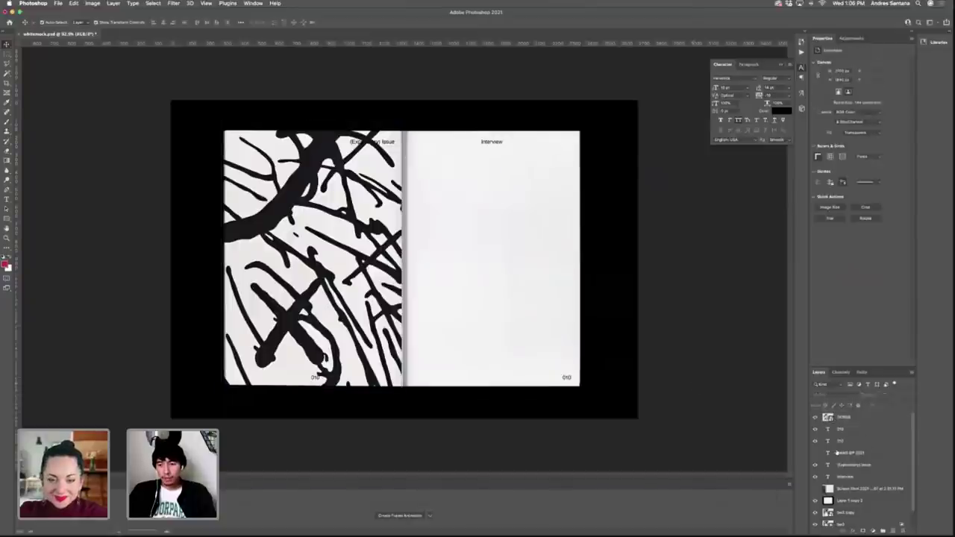
pyautogui.click(816, 465)
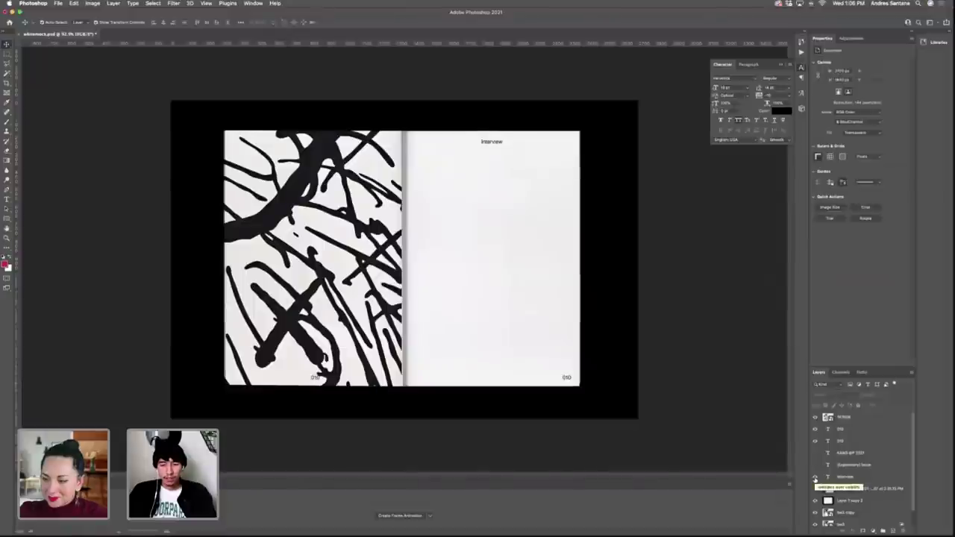
pyautogui.click(816, 477)
pyautogui.click(816, 478)
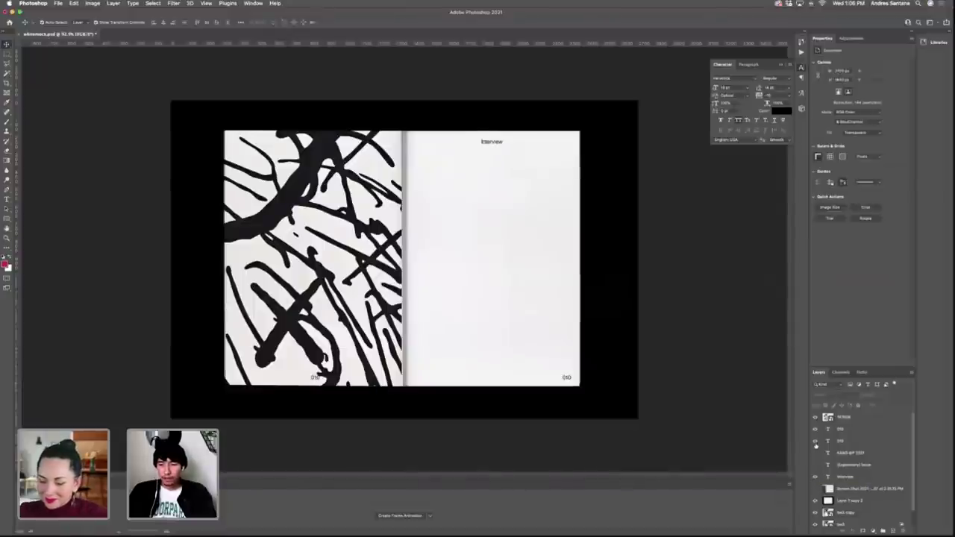
pyautogui.click(815, 441)
pyautogui.click(816, 429)
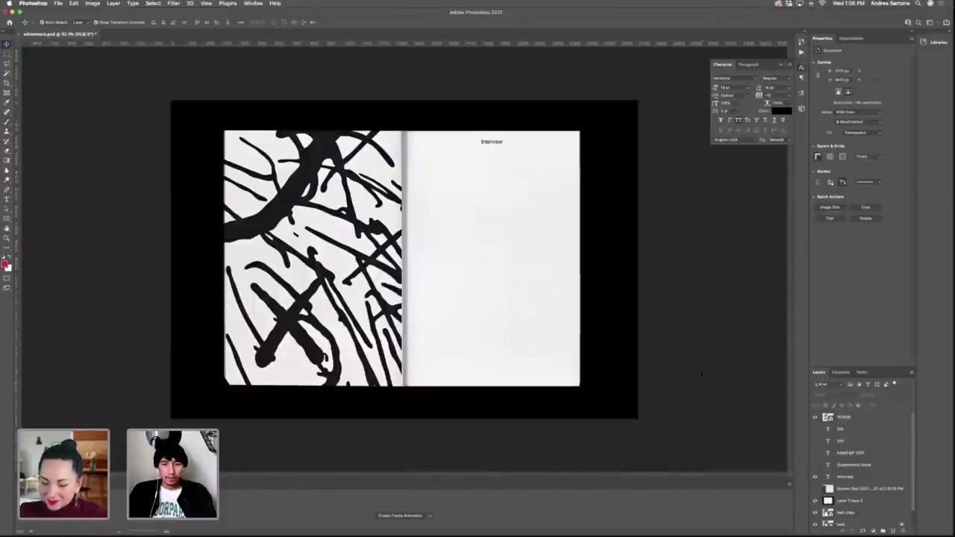
# Enlarge the brushstroke artwork slightly so its inner edge reaches the book's gutter.
pyautogui.click(843, 417)
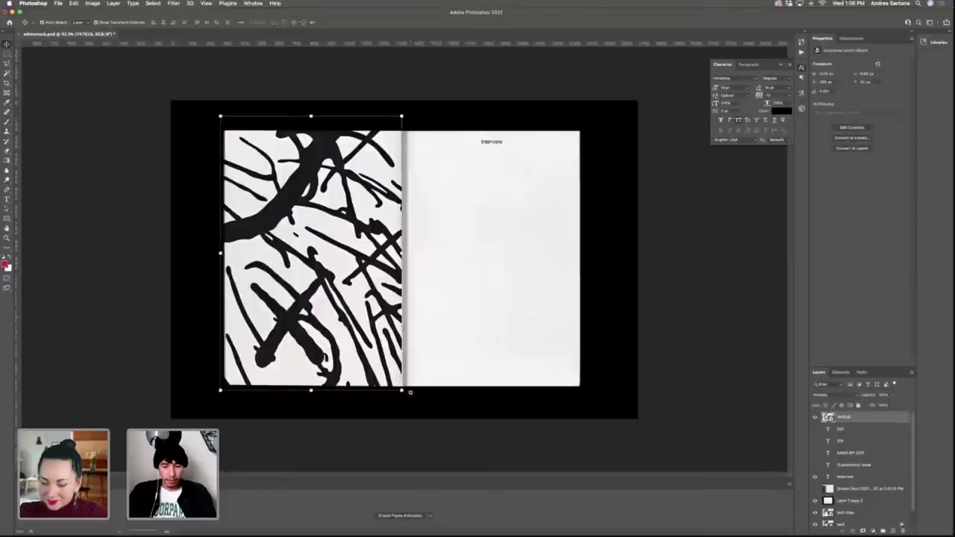
pyautogui.scroll(3, 410, 392)
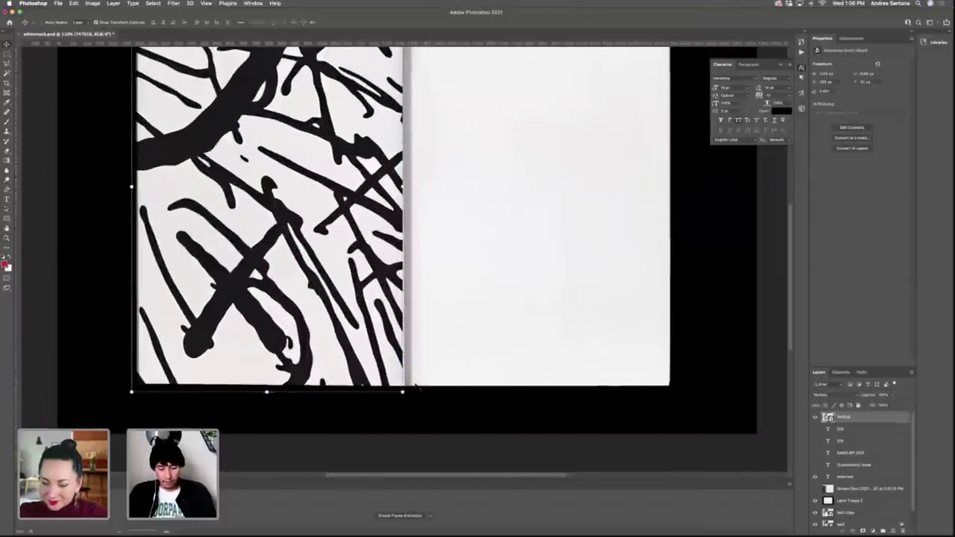
pyautogui.moveTo(415, 386); pyautogui.dragTo(688, 392)
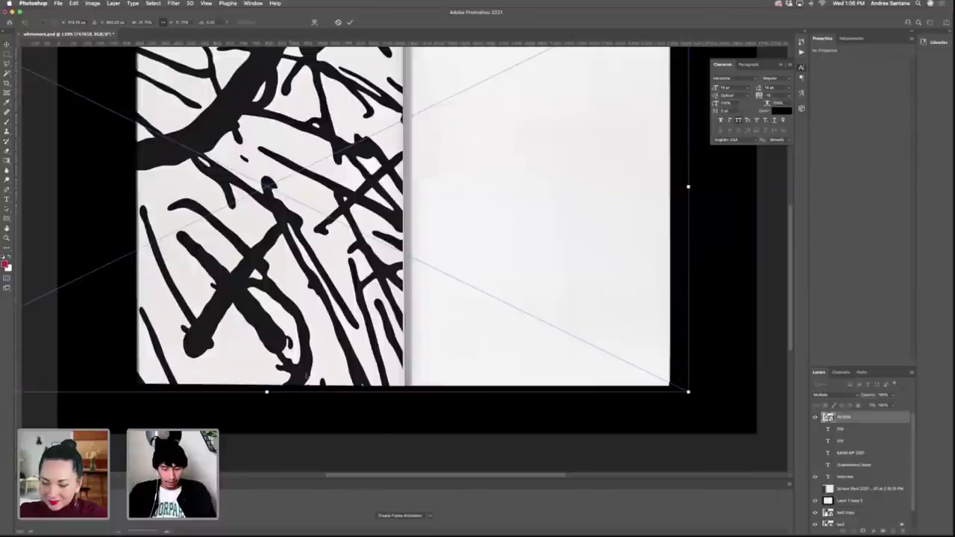
pyautogui.rightClick(306, 375)
pyautogui.click(339, 419)
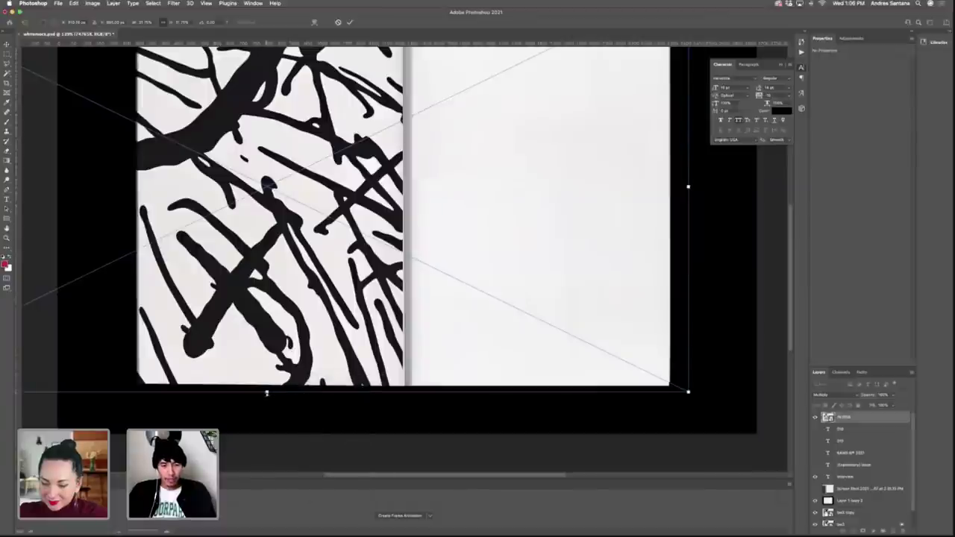
pyautogui.moveTo(268, 394); pyautogui.dragTo(270, 393)
pyautogui.scroll(5, 435, 311)
pyautogui.press('Return')
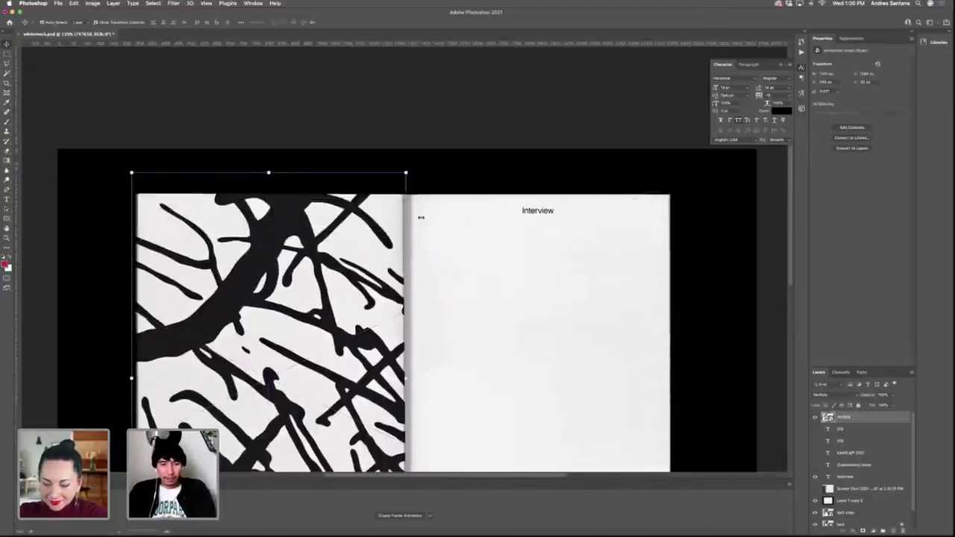
# Duplicate the Interview header to the bottom of the right page.
pyautogui.scroll(-3, 458, 186)
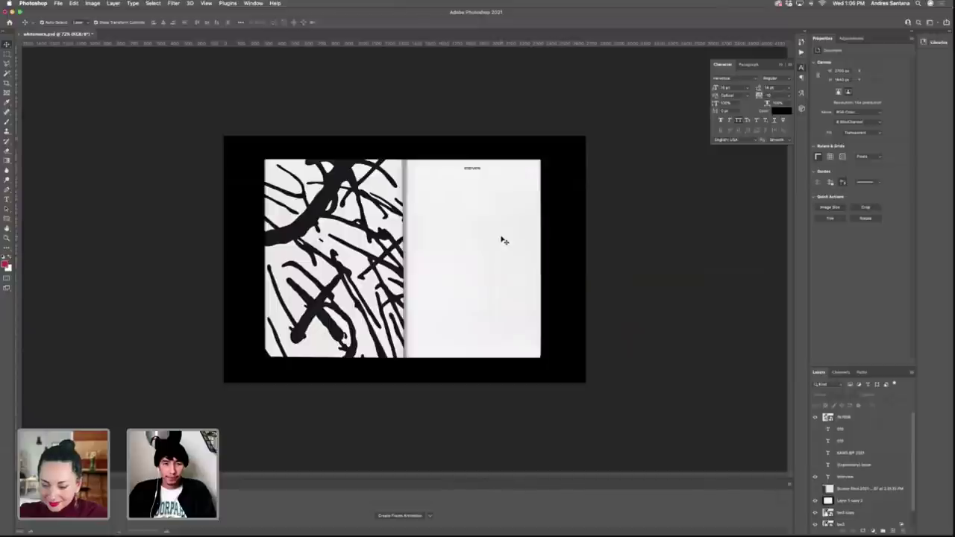
pyautogui.click(475, 171)
pyautogui.click(643, 172)
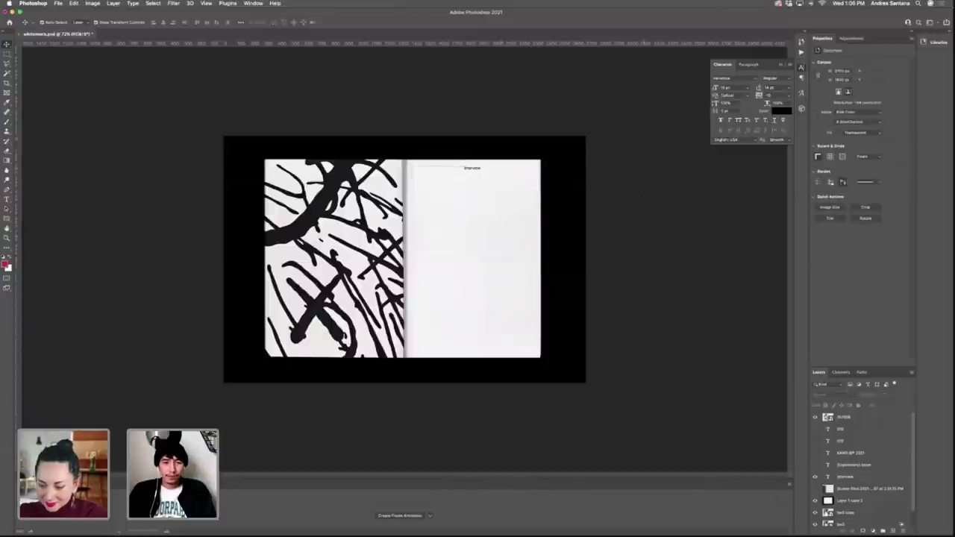
pyautogui.click(473, 171)
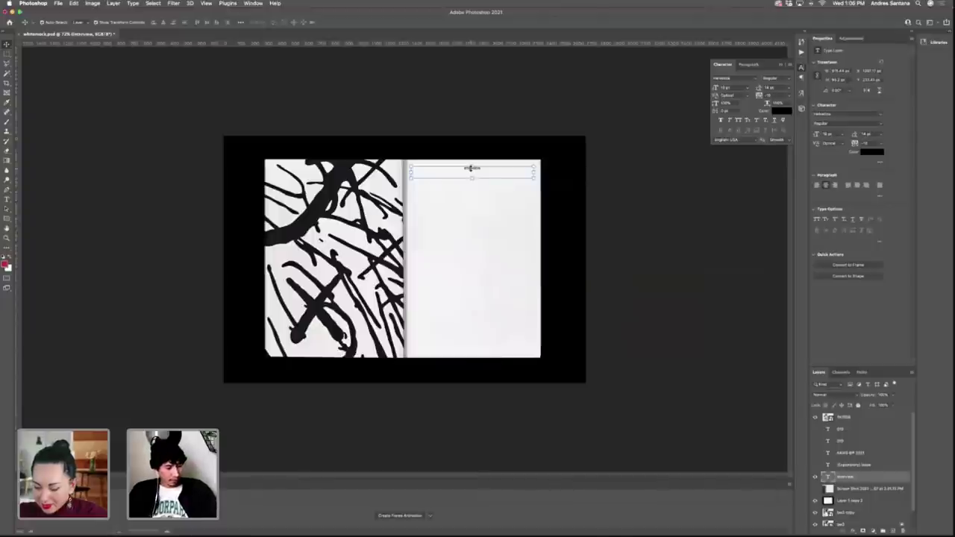
pyautogui.moveTo(472, 172); pyautogui.dragTo(480, 353)
# Right-align the duplicated Interview text and nudge it closer to the page's outer edge.
pyautogui.click(750, 64)
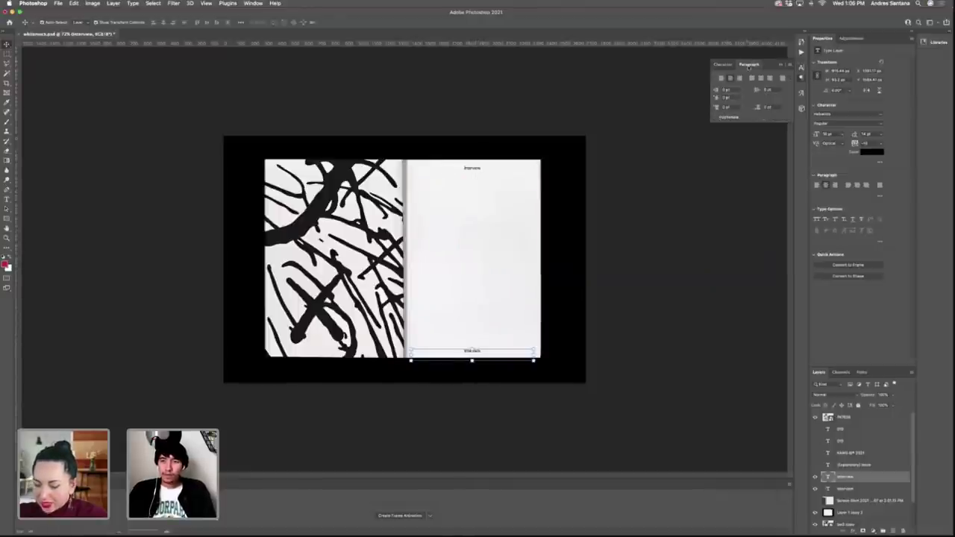
pyautogui.click(739, 77)
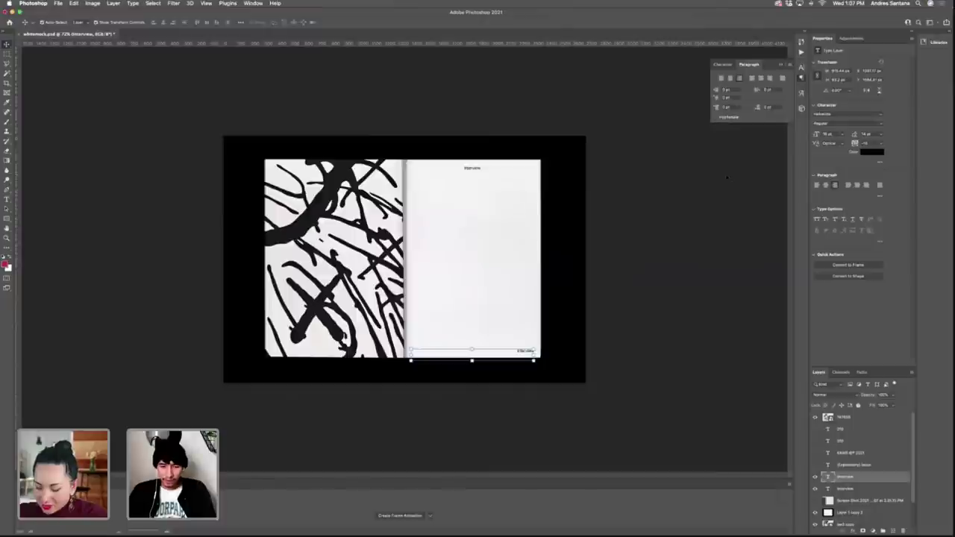
pyautogui.press('Right')
pyautogui.press('Right')
pyautogui.press('Right')
pyautogui.press('Right')
pyautogui.press('Right')
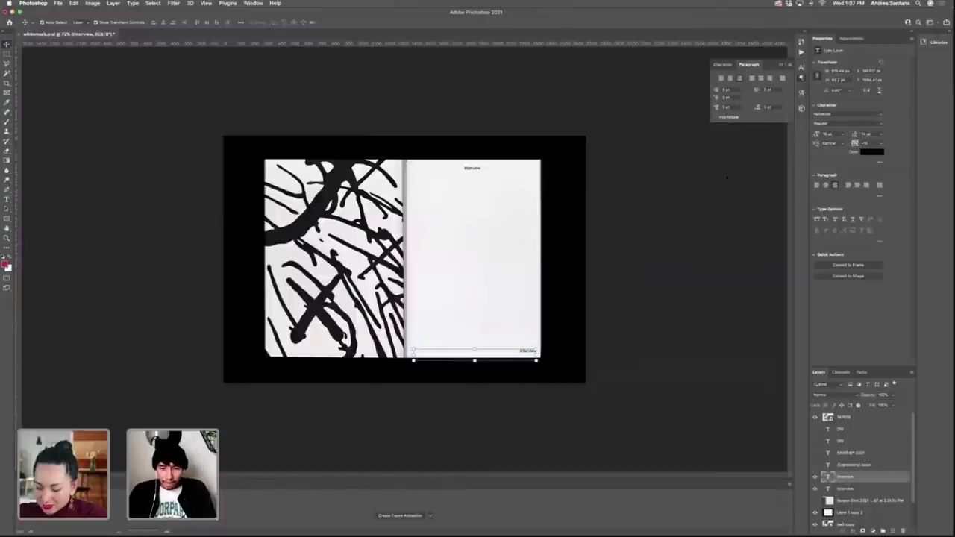
pyautogui.click(727, 176)
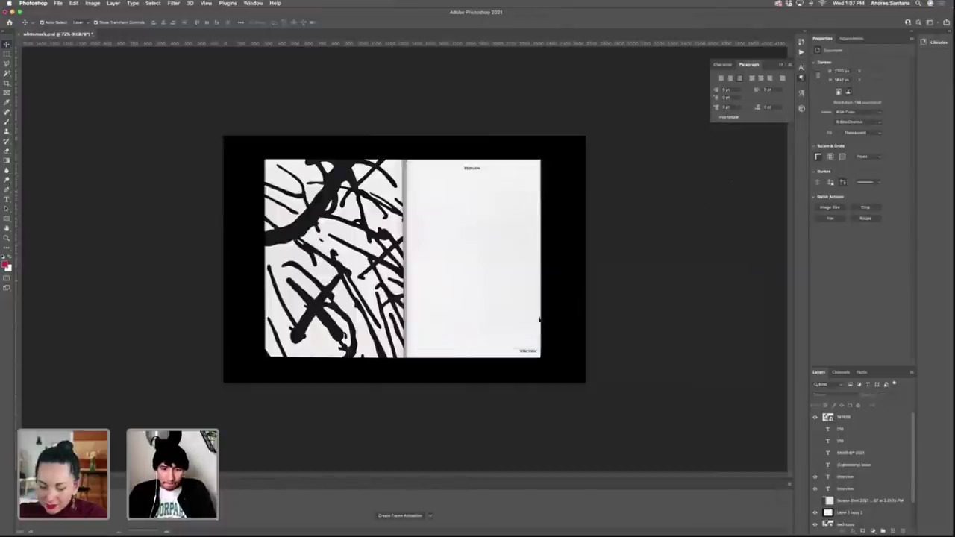
# Replace the duplicated Interview text at the bottom of the right page with a single character.
pyautogui.doubleClick(530, 352)
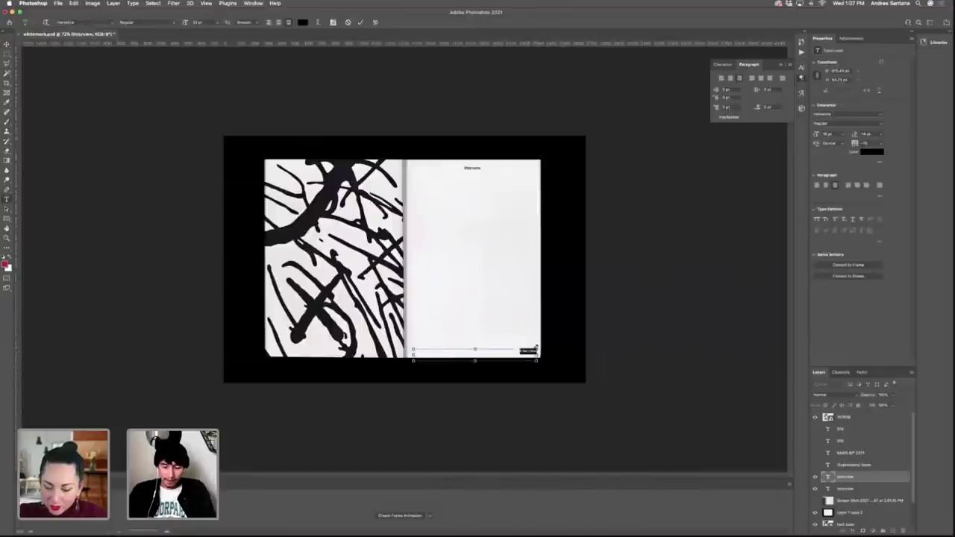
pyautogui.click(536, 349)
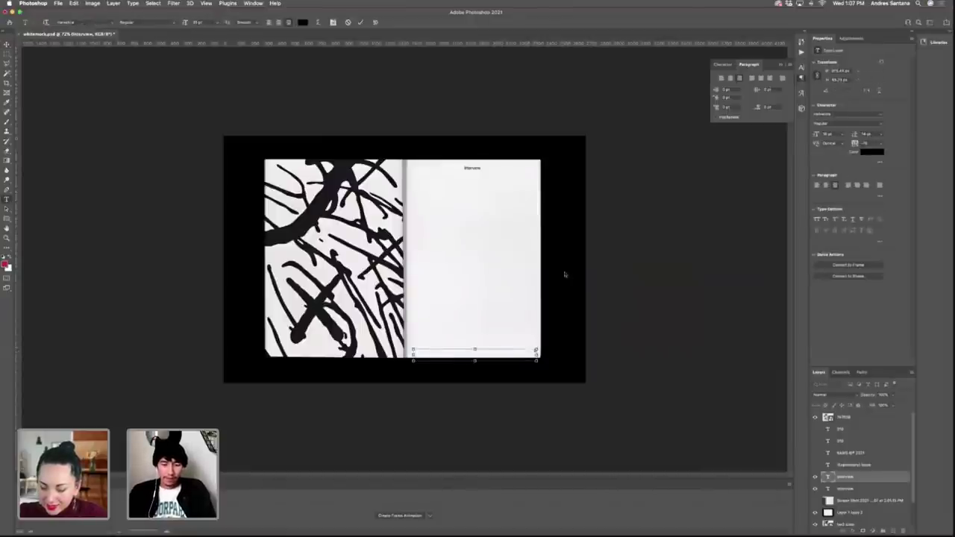
pyautogui.press('super+Return')
pyautogui.press('v')
pyautogui.click(672, 239)
# Switch to Google Chrome, close the salento image search and bring up the Viktor H Studios Instagram profile.
pyautogui.moveTo(946, 195)
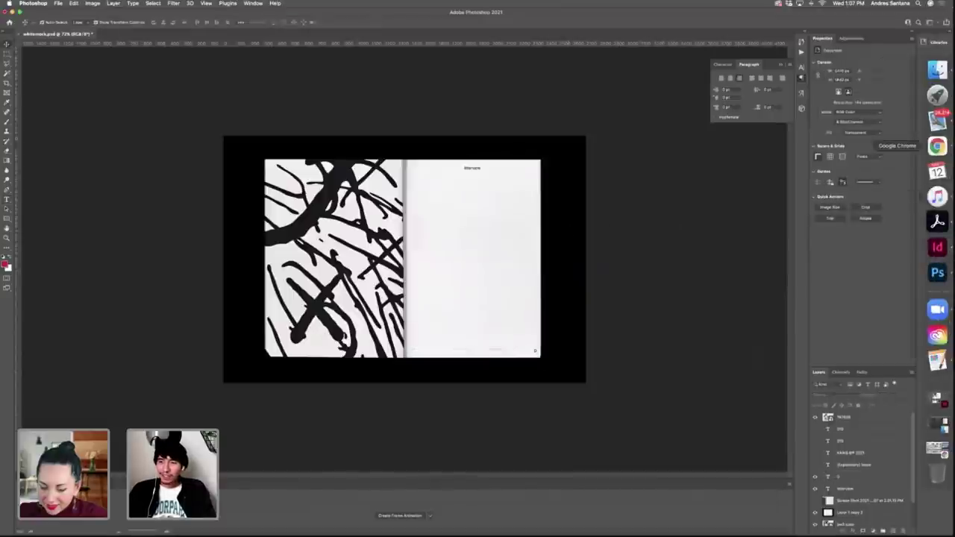
pyautogui.click(937, 145)
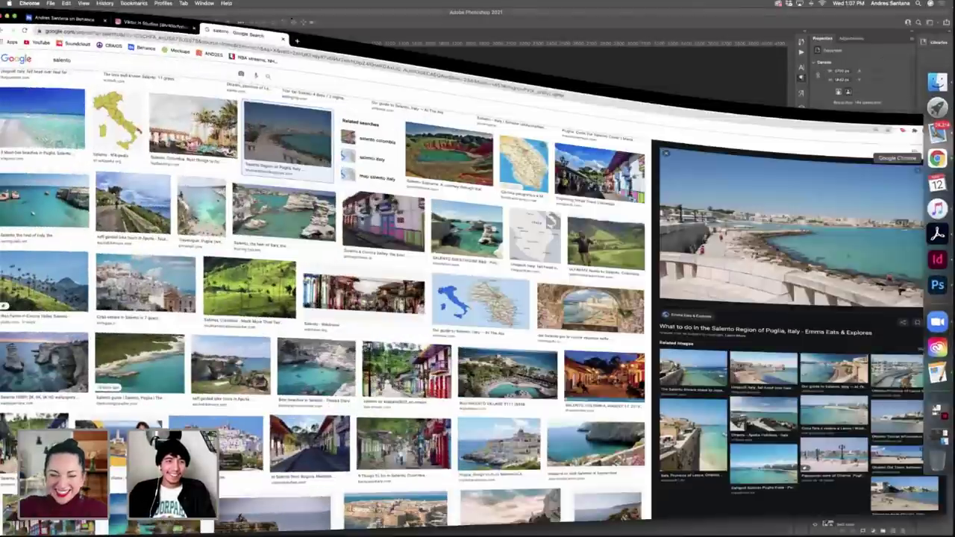
pyautogui.click(291, 17)
pyautogui.scroll(4, 429, 150)
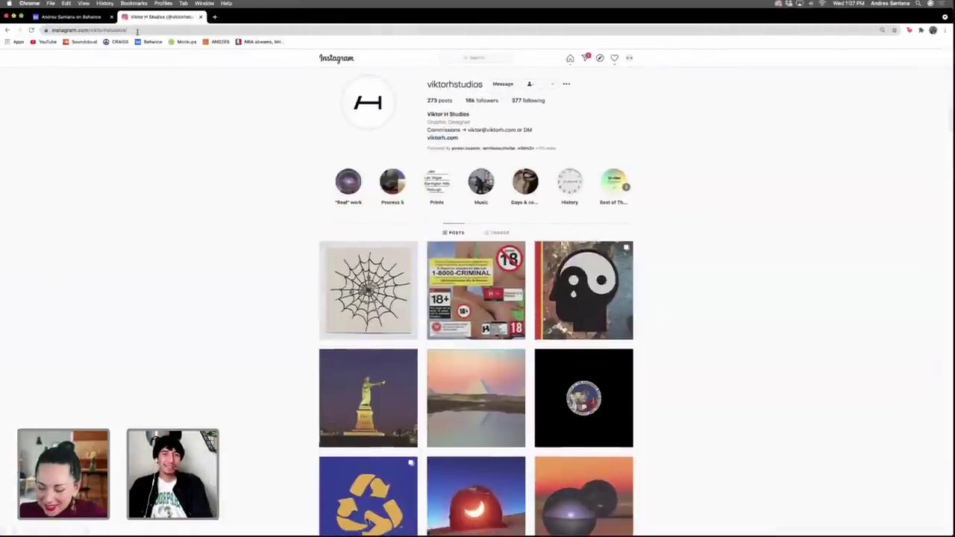
# Open the VooDoo Val profile on Behance at behance.net/voodooval and look over its project thumbnails.
pyautogui.click(62, 16)
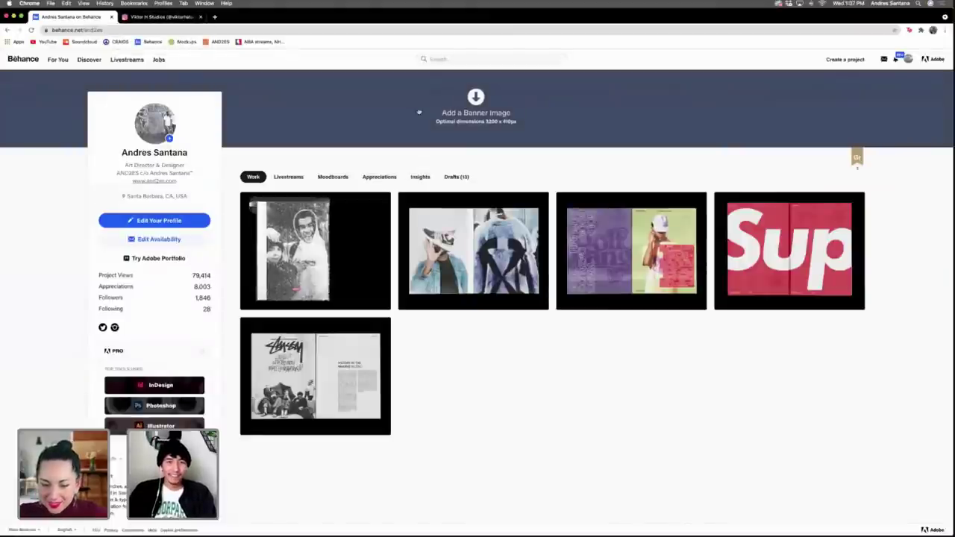
pyautogui.click(454, 60)
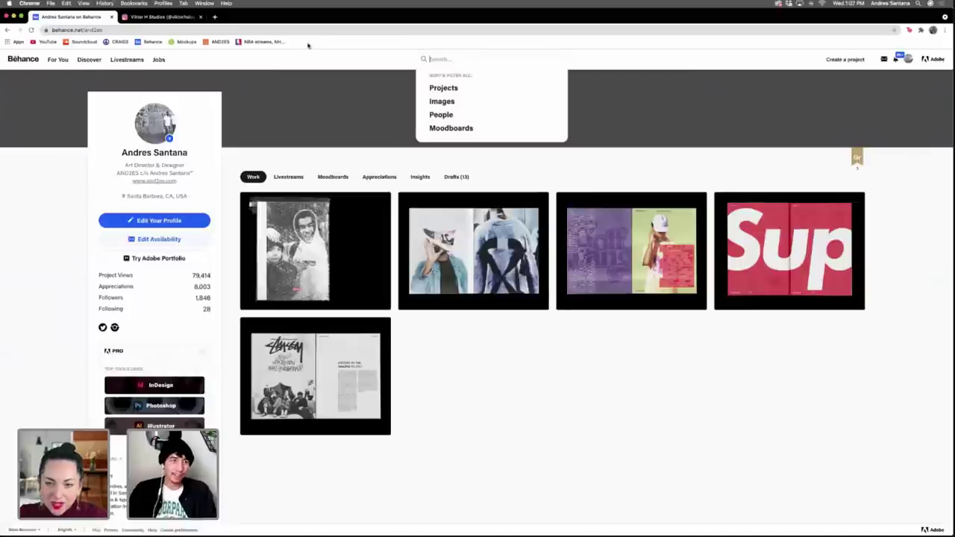
pyautogui.click(116, 30)
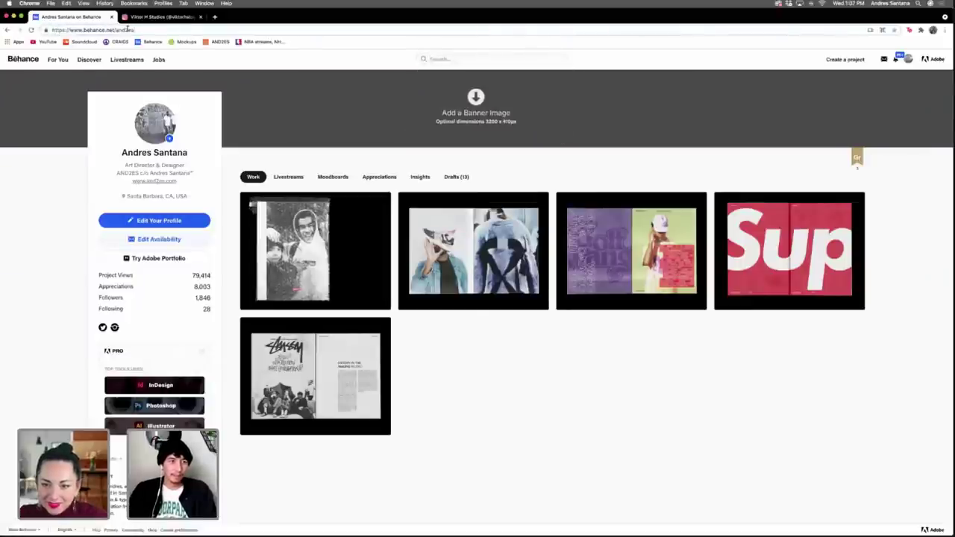
pyautogui.press('BackSpace')
pyautogui.press('BackSpace')
pyautogui.press('BackSpace')
pyautogui.press('BackSpace')
pyautogui.press('BackSpace')
pyautogui.press('BackSpace')
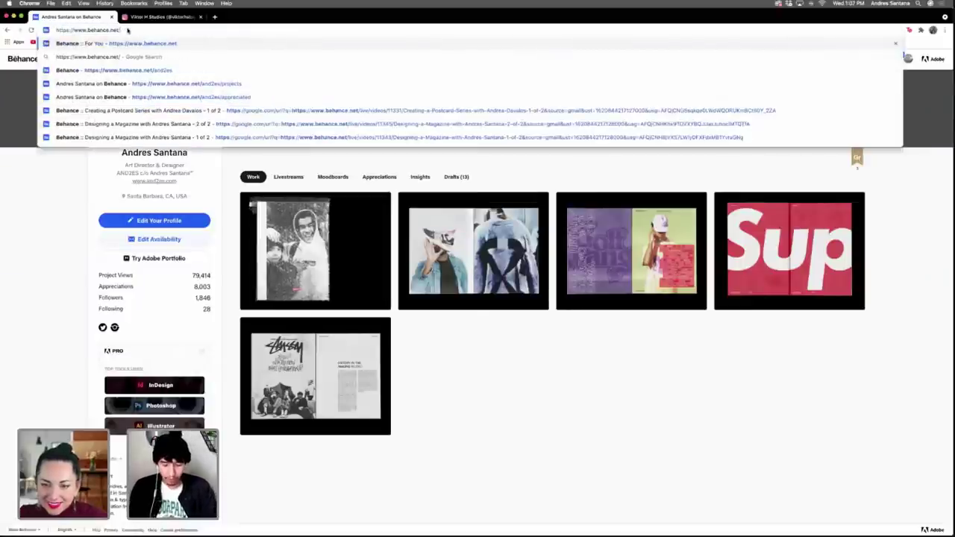
pyautogui.write('voodoo')
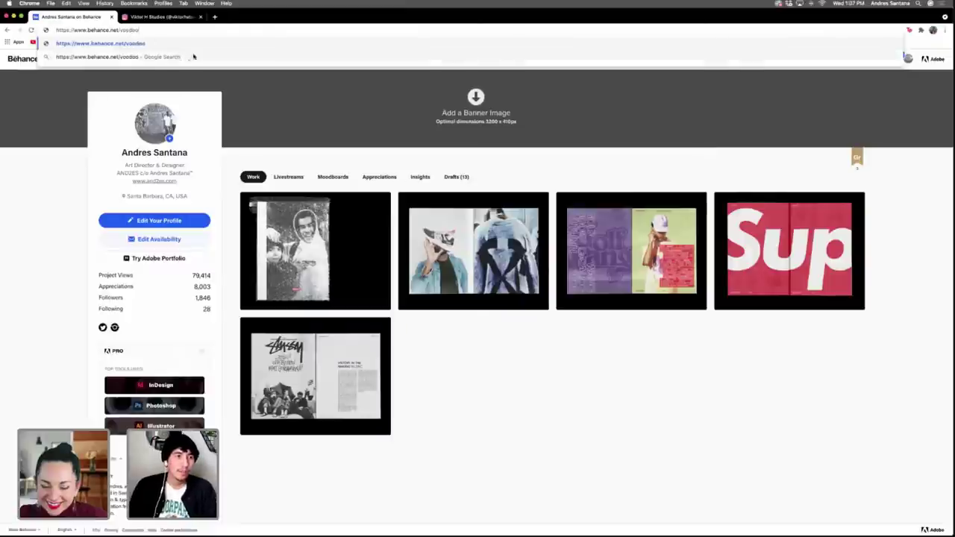
pyautogui.write('vi')
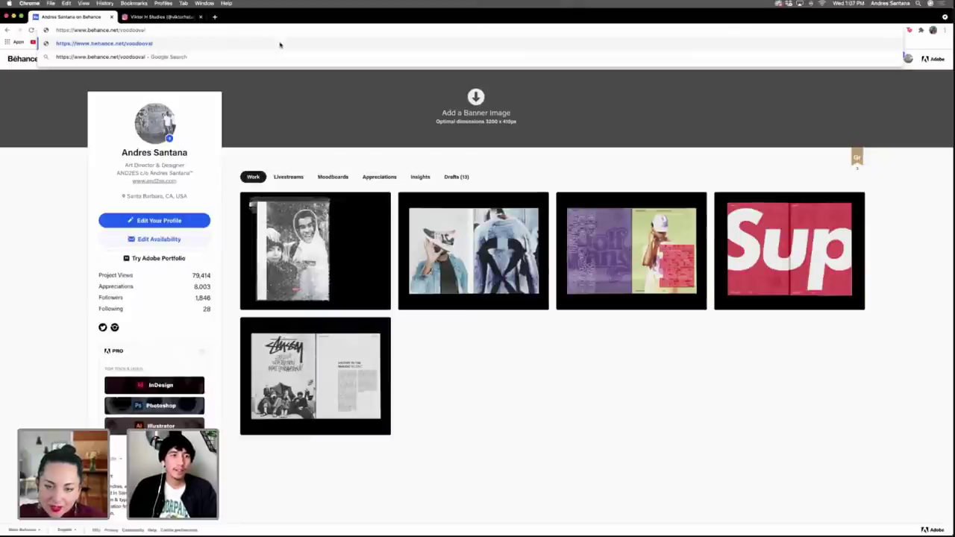
pyautogui.write('l')
pyautogui.press('Return')
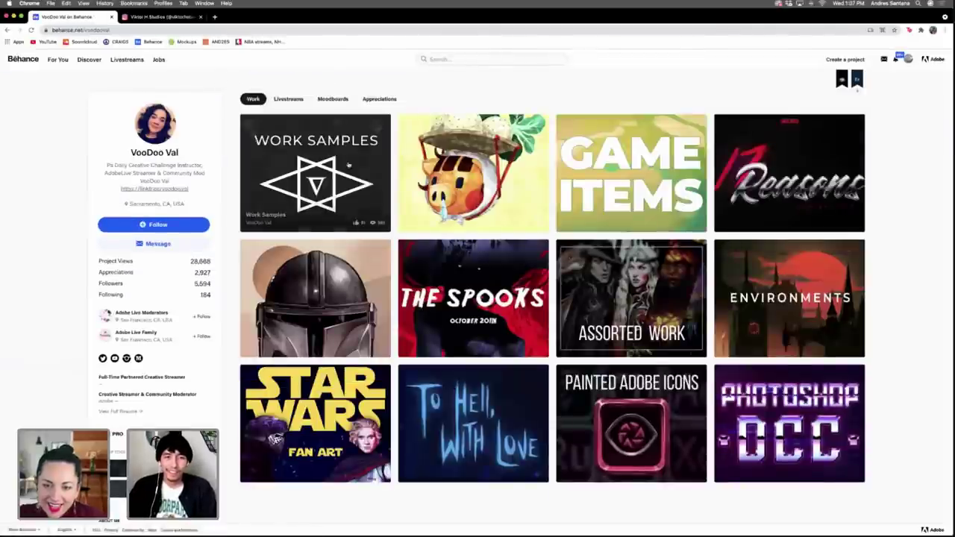
pyautogui.scroll(-1, 636, 240)
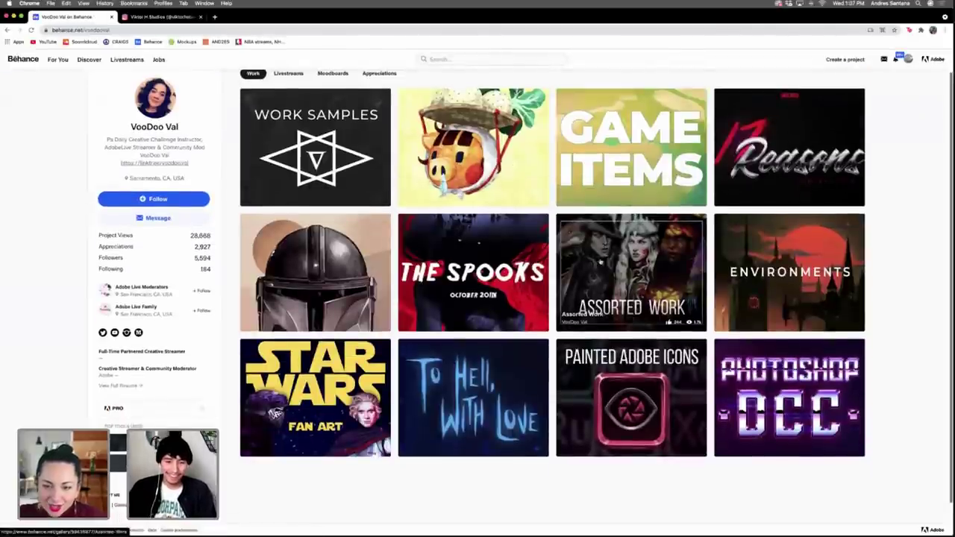
pyautogui.scroll(1, 477, 224)
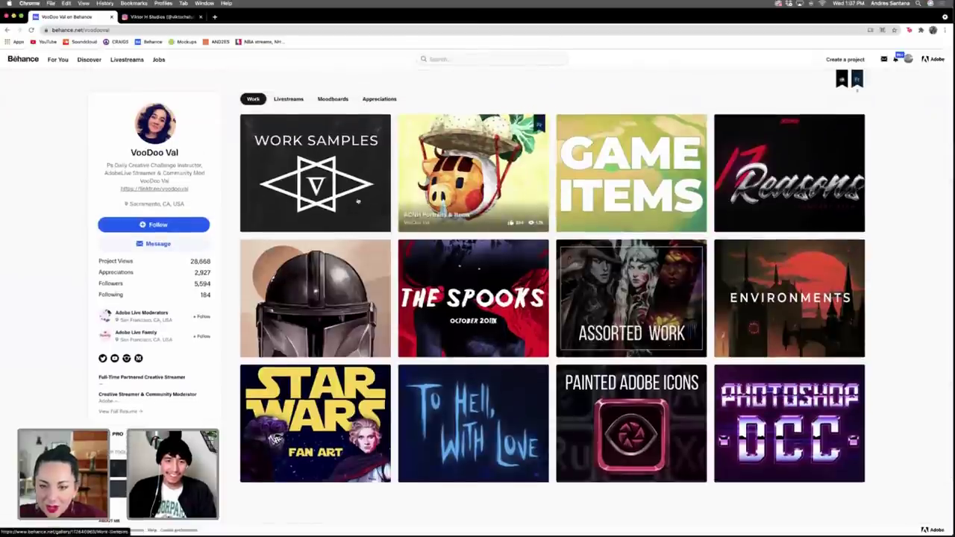
# Open the ACNH Portraits & Items project, look through its Animal Crossing portraits and game items, and return to the profile.
pyautogui.click(485, 172)
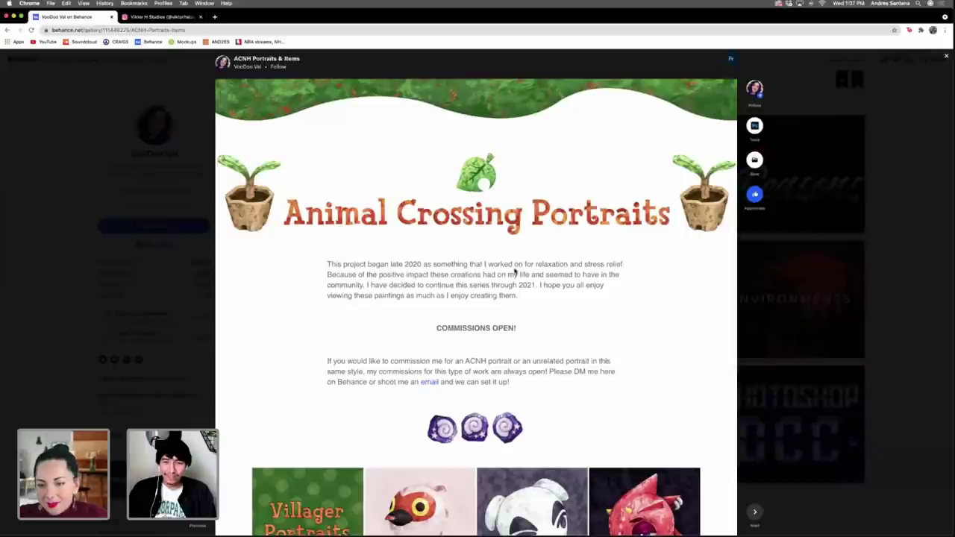
pyautogui.scroll(-3, 515, 272)
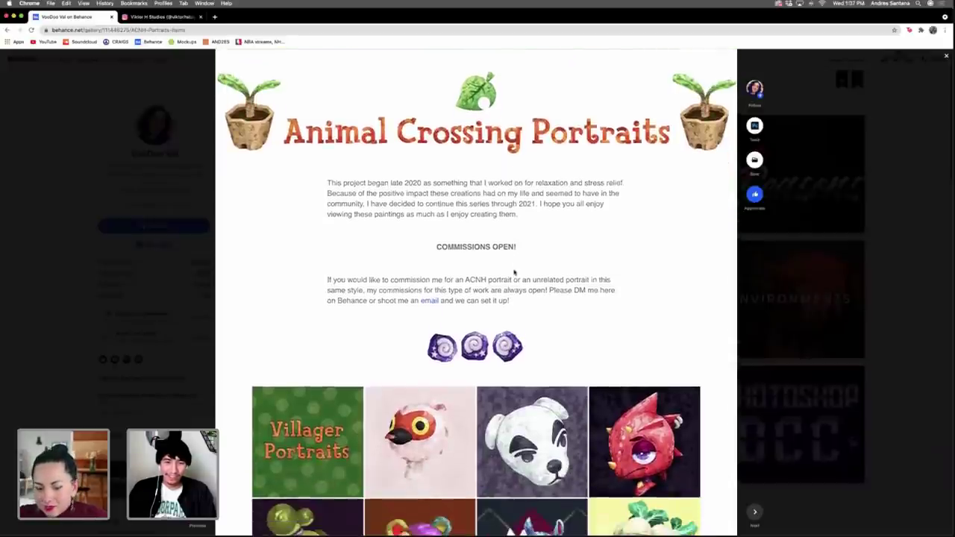
pyautogui.scroll(-6, 514, 272)
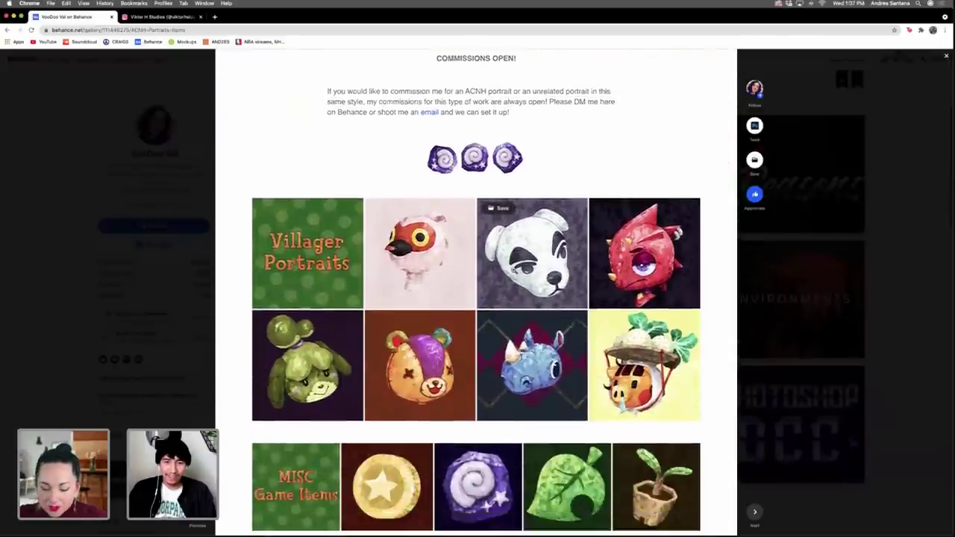
pyautogui.scroll(9, 514, 272)
pyautogui.scroll(-1, 514, 274)
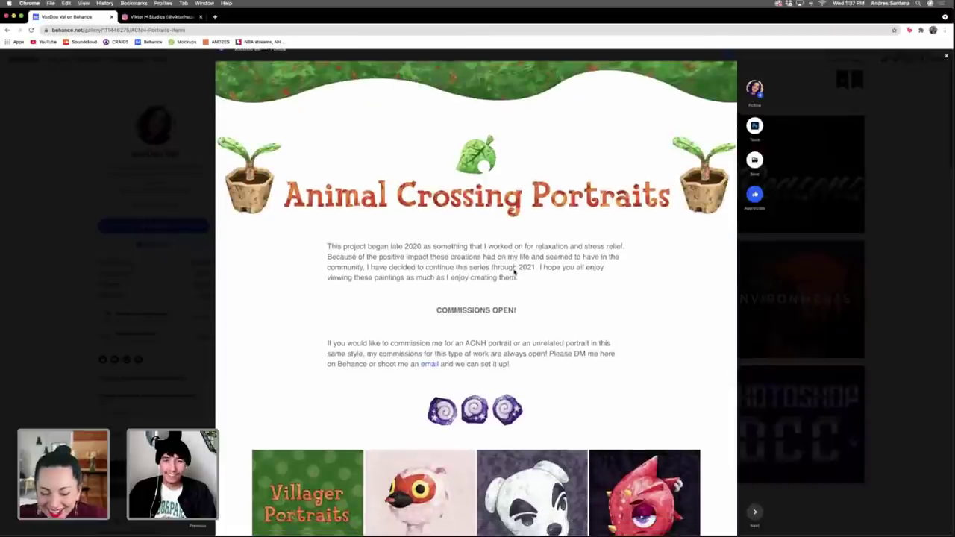
pyautogui.scroll(-6, 422, 262)
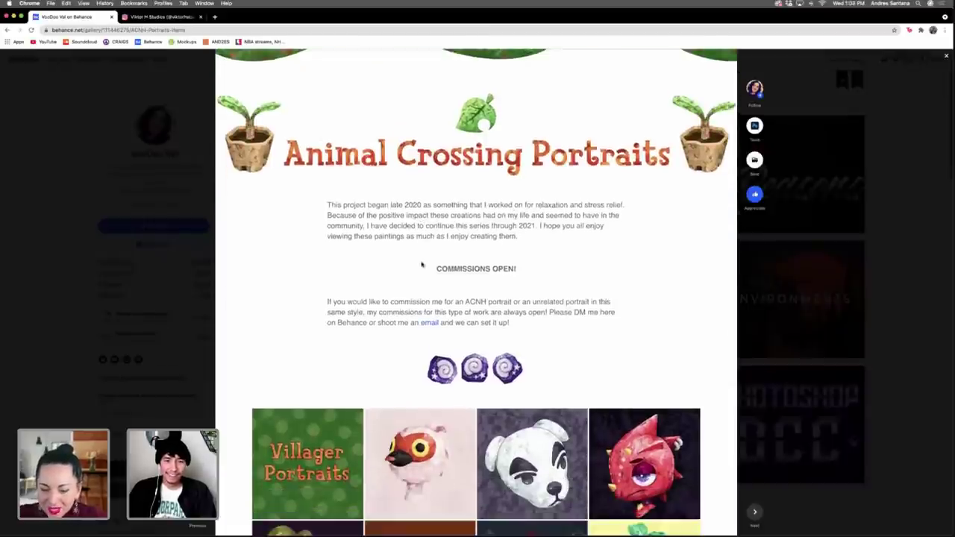
pyautogui.scroll(-10, 421, 263)
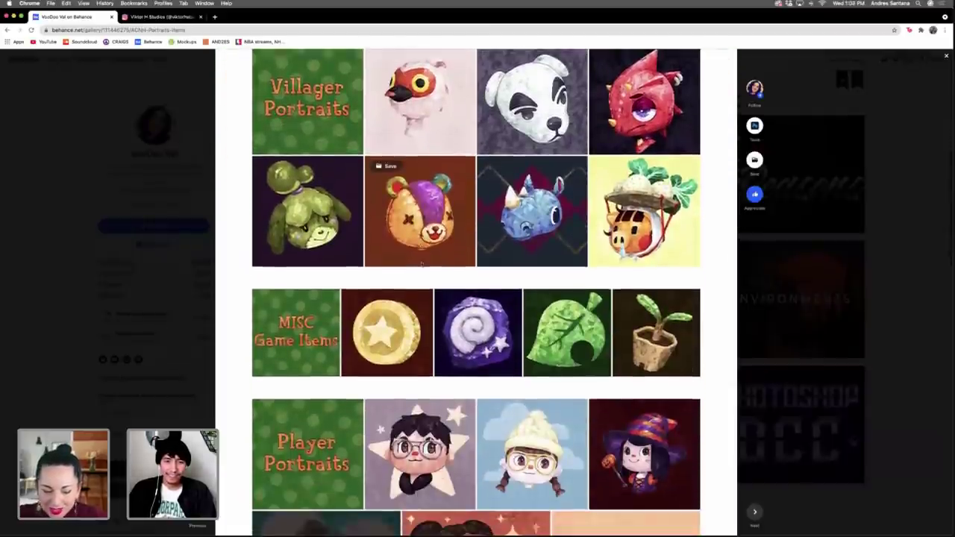
pyautogui.scroll(-6, 422, 262)
pyautogui.scroll(2, 422, 262)
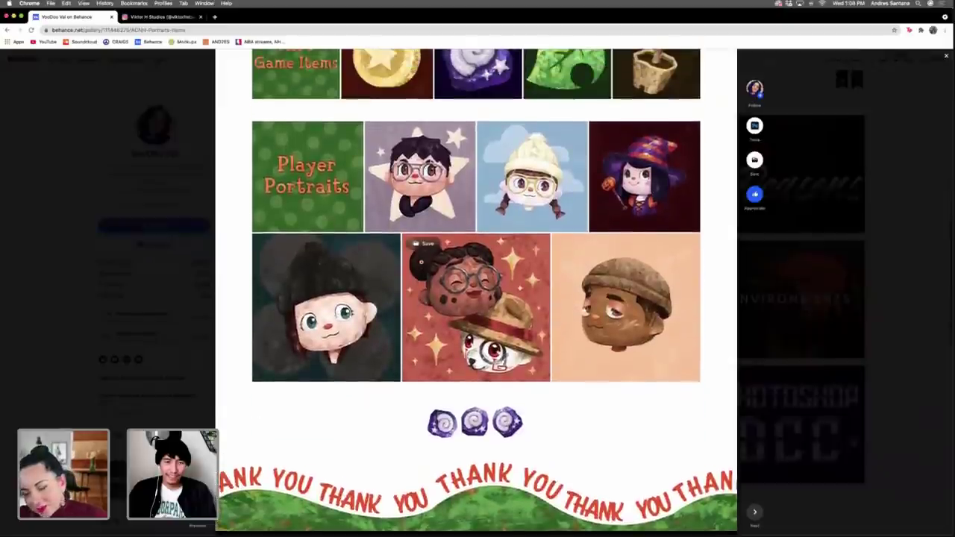
pyautogui.scroll(-7, 422, 263)
pyautogui.scroll(20, 418, 262)
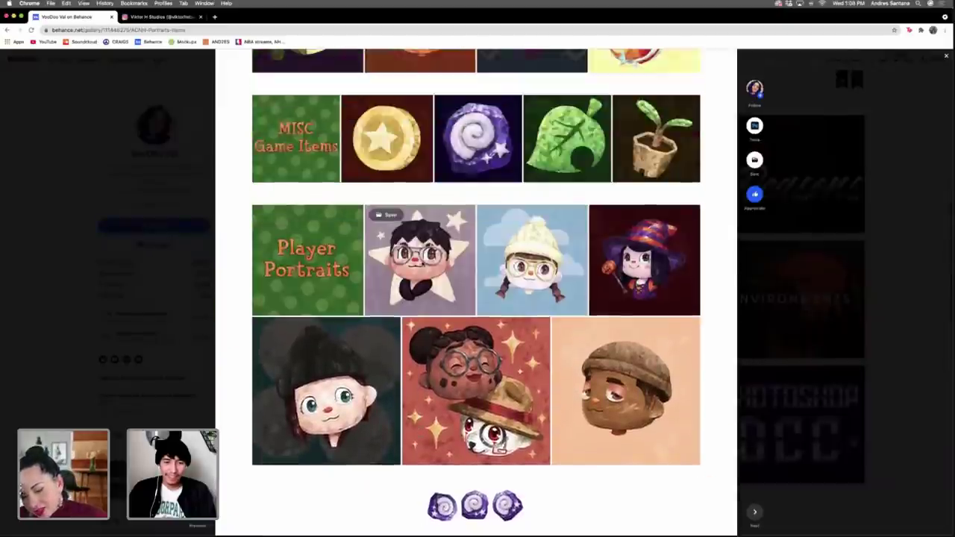
pyautogui.scroll(-2, 394, 260)
pyautogui.press('Escape')
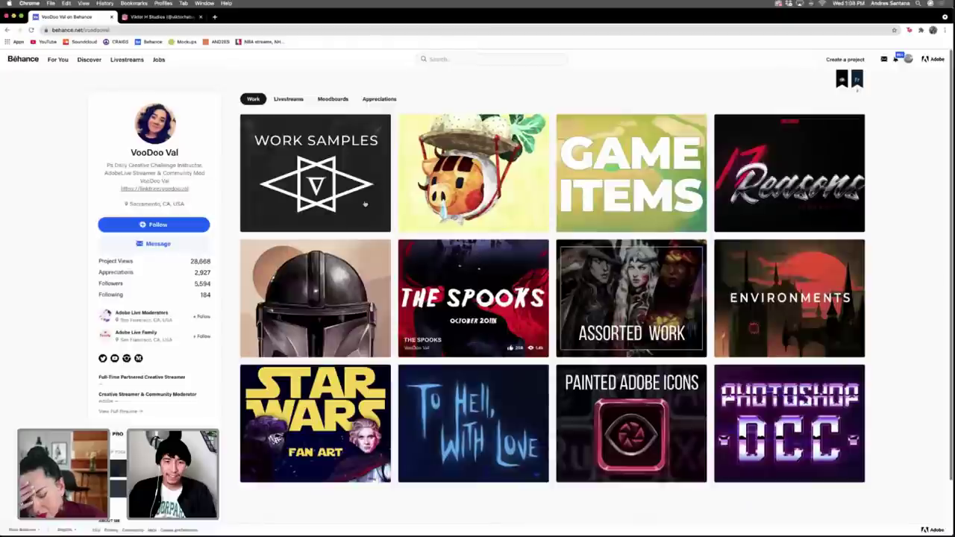
# Look through the Helmets of Mandalore project from Day 1 to Day 9, close it and return to Photoshop.
pyautogui.press('Return')
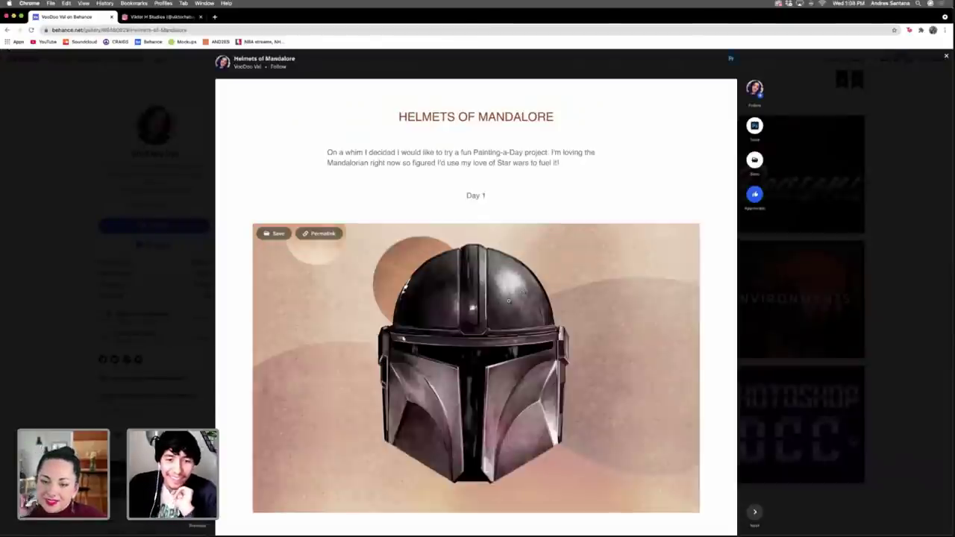
pyautogui.scroll(-2, 503, 308)
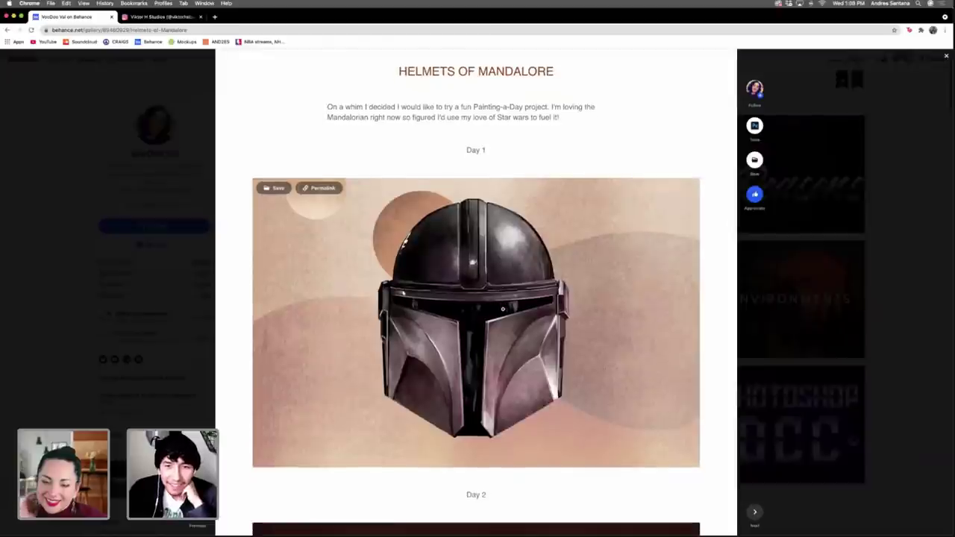
pyautogui.scroll(-15, 503, 308)
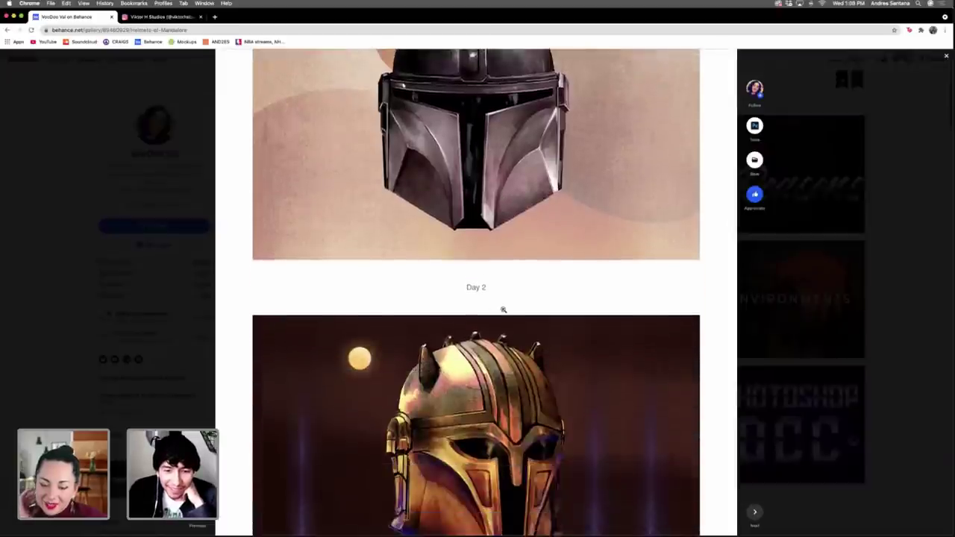
pyautogui.scroll(-9, 503, 308)
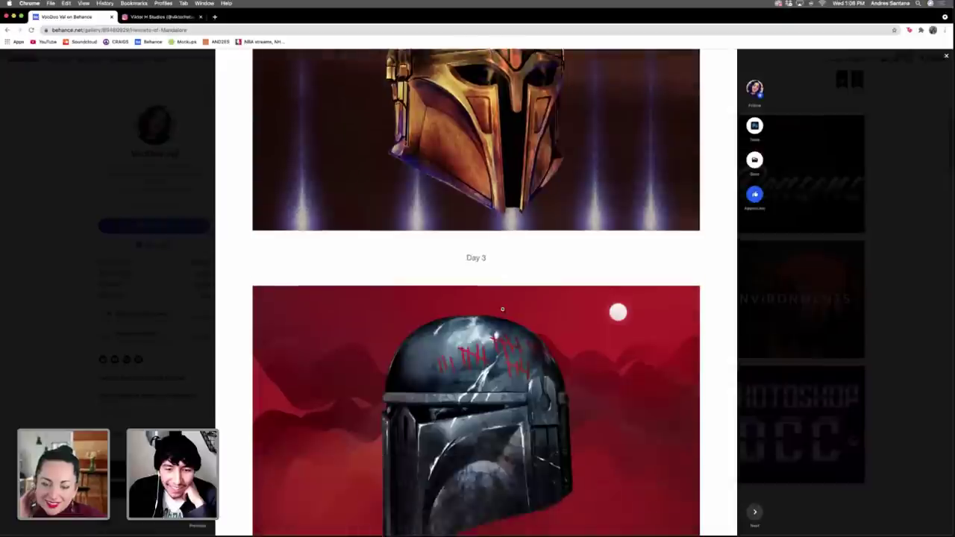
pyautogui.scroll(-10, 502, 309)
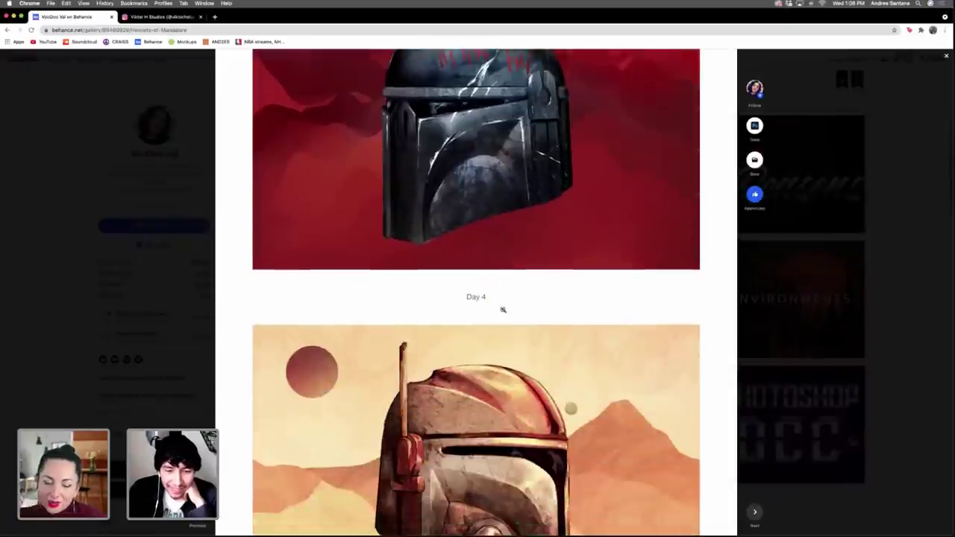
pyautogui.scroll(-10, 503, 310)
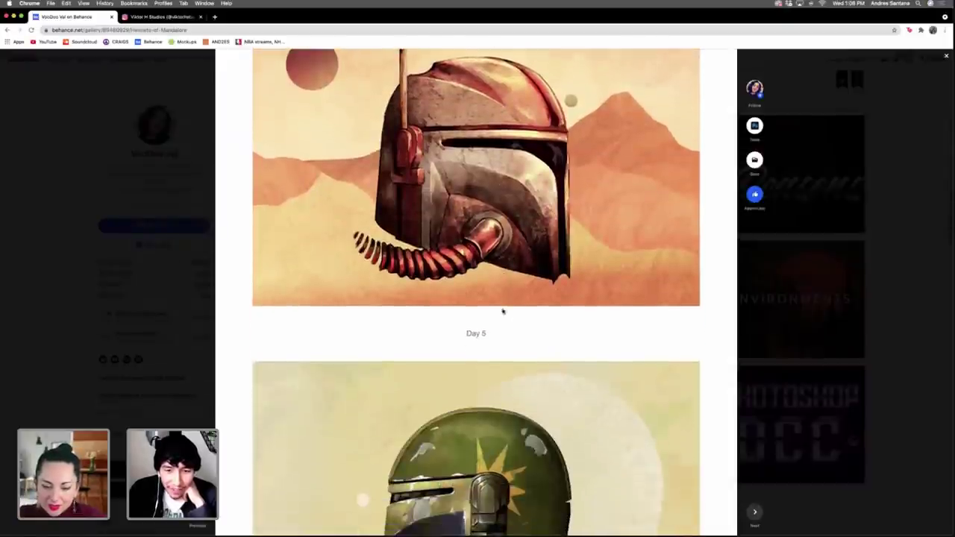
pyautogui.scroll(-13, 564, 333)
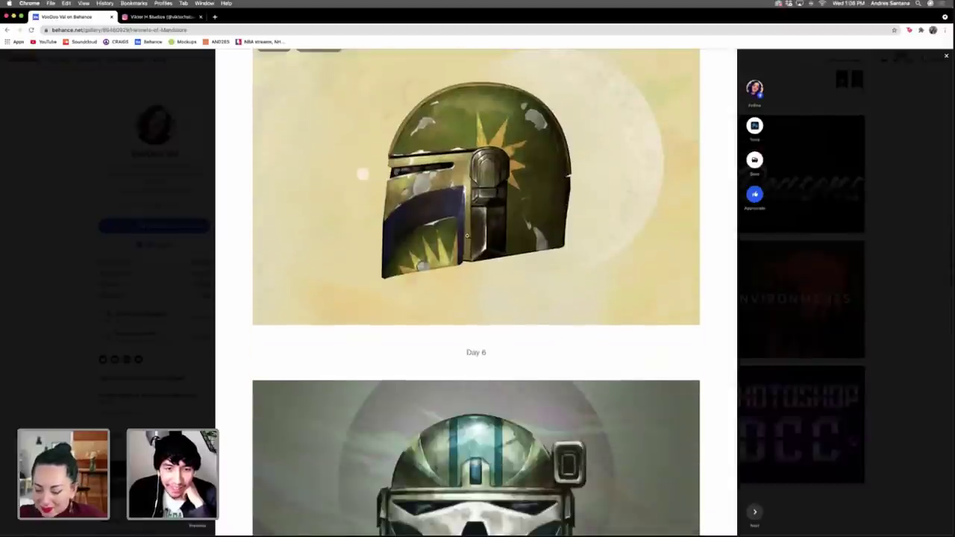
pyautogui.scroll(-13, 486, 261)
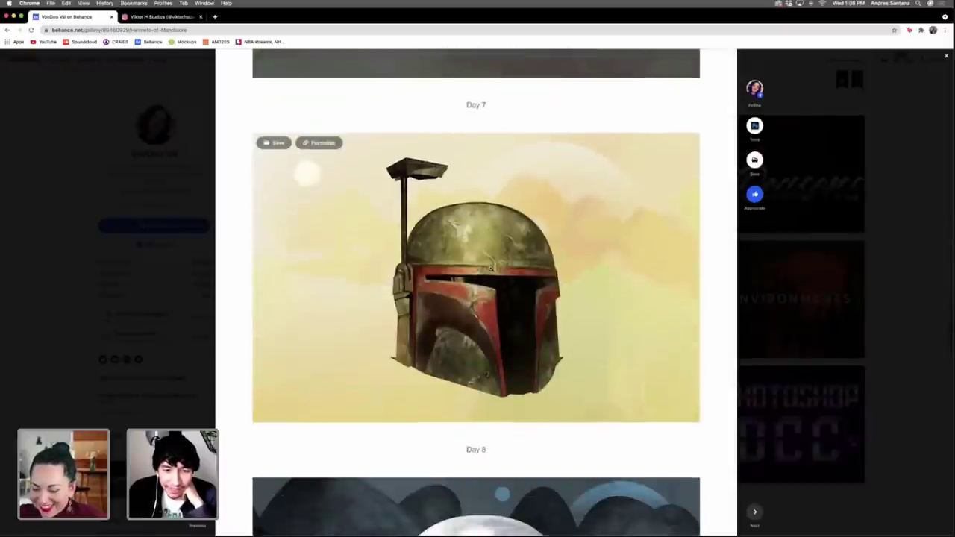
pyautogui.scroll(-18, 483, 272)
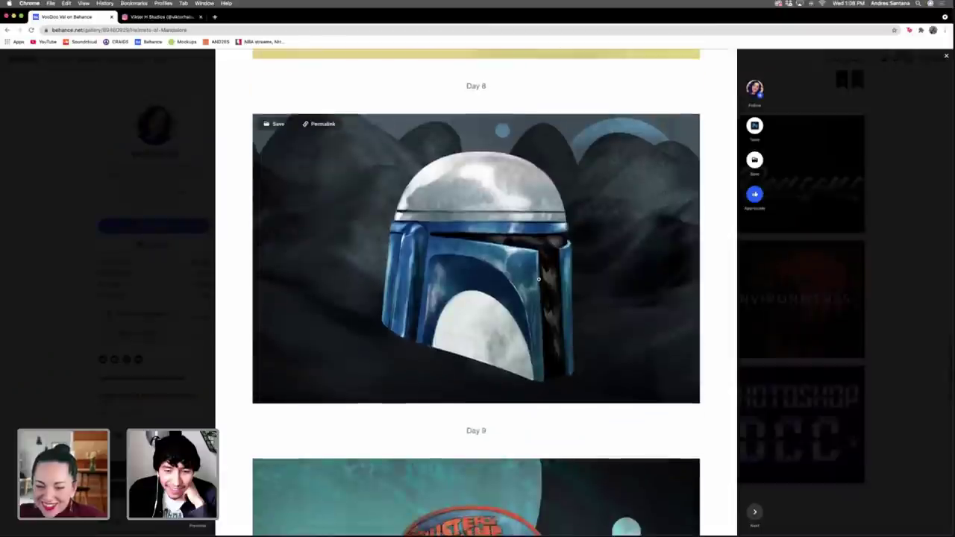
pyautogui.scroll(-5, 536, 279)
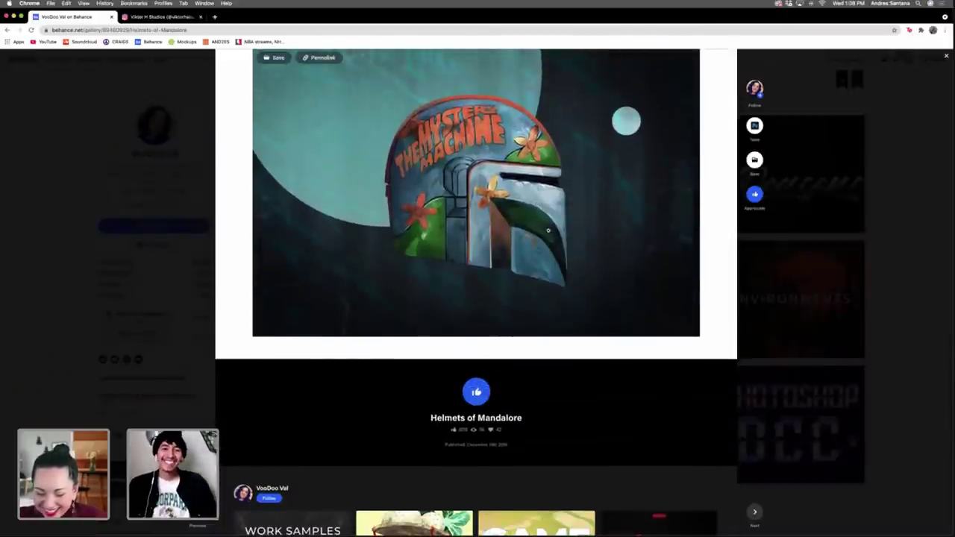
pyautogui.scroll(2, 549, 230)
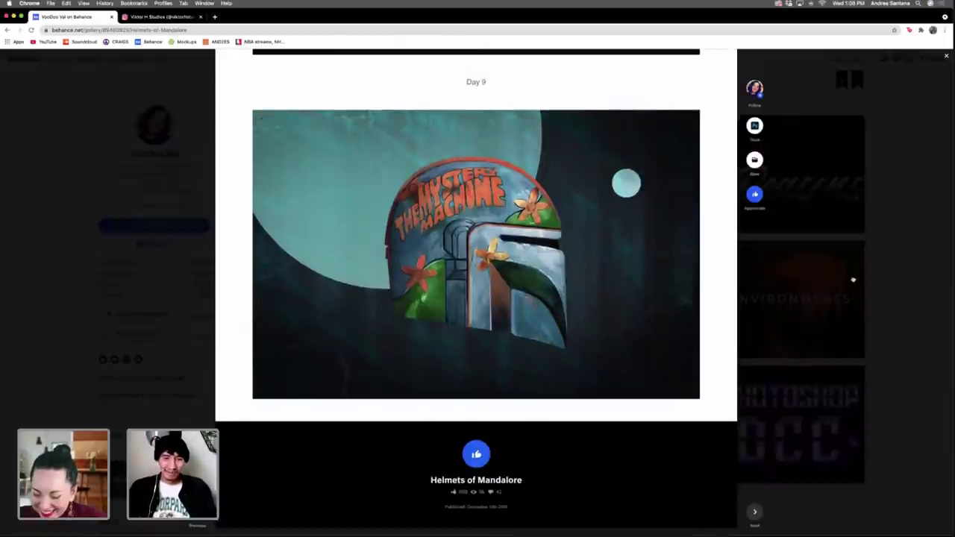
pyautogui.click(853, 280)
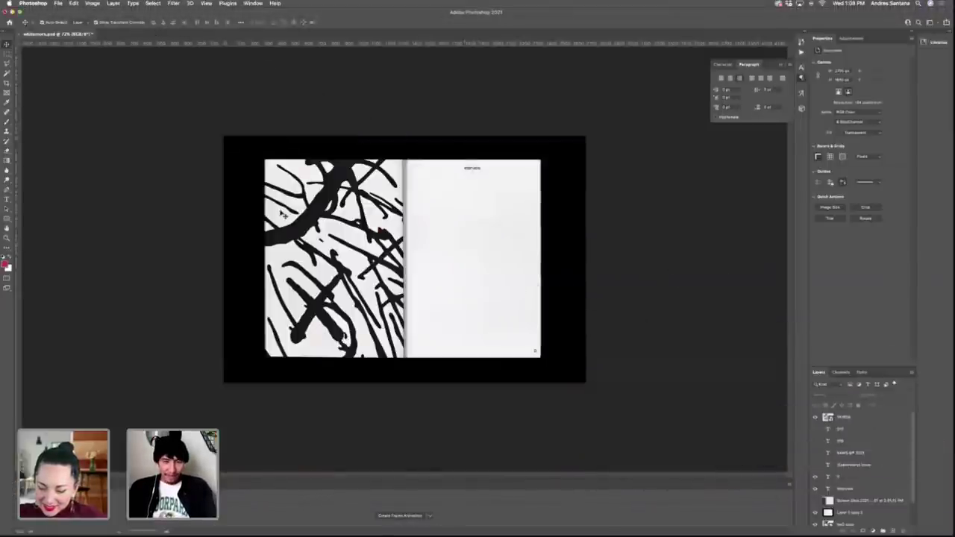
pyautogui.click(472, 170)
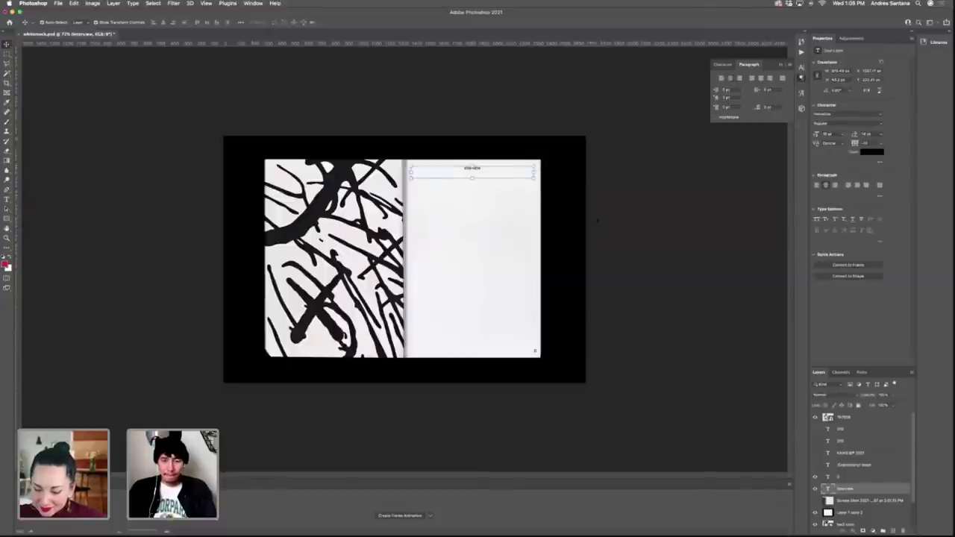
pyautogui.press('Delete')
pyautogui.press('super+z')
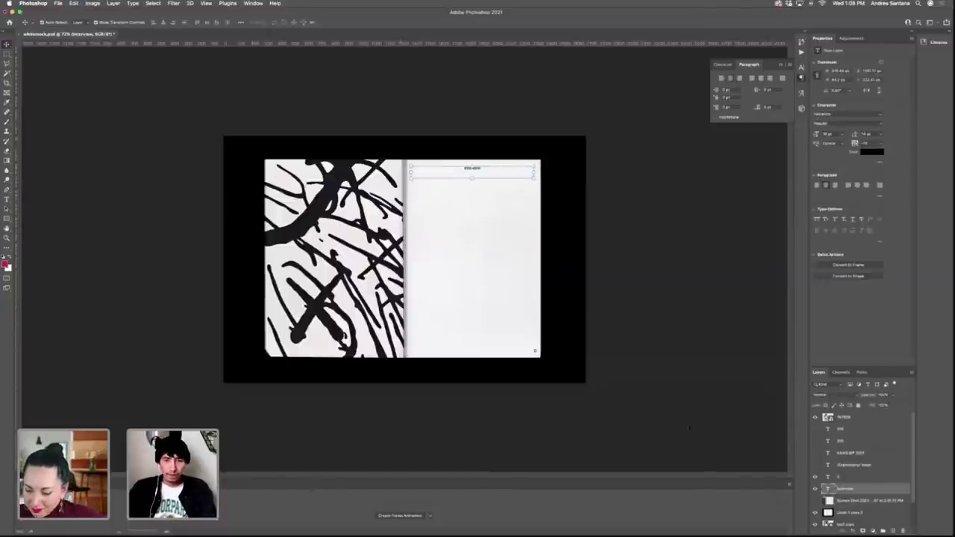
# Hide the Interview header and the page-number text layer so the right page is completely blank.
pyautogui.click(816, 489)
pyautogui.click(816, 478)
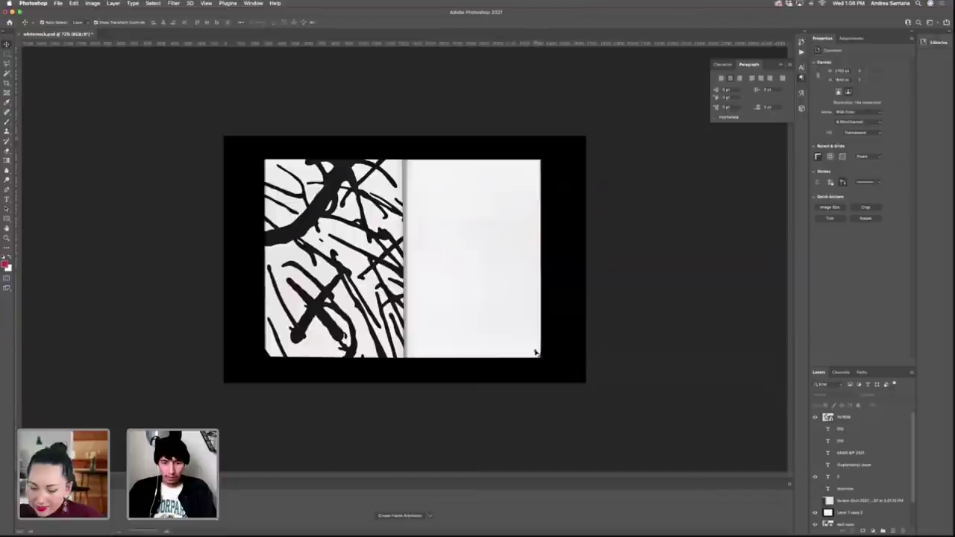
pyautogui.click(816, 477)
pyautogui.click(239, 59)
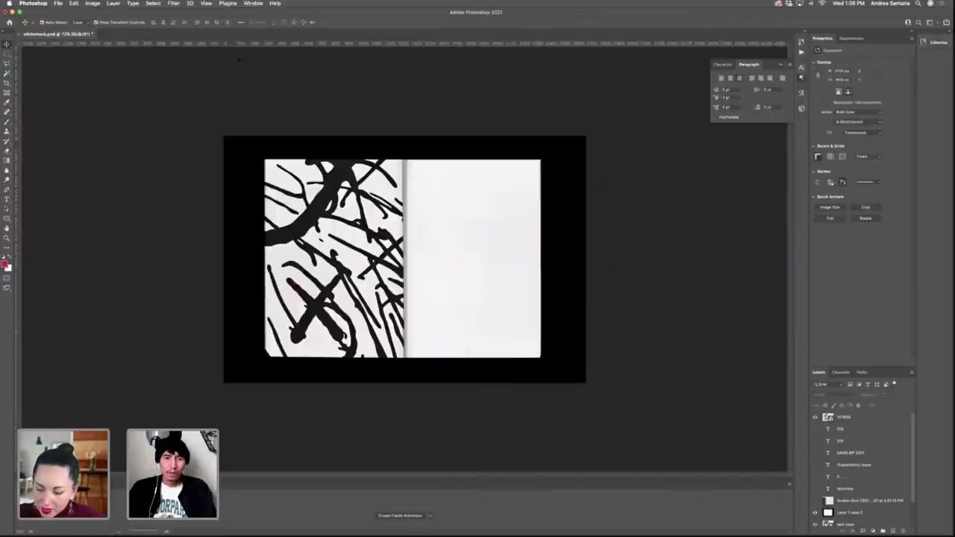
# Look through the images in the photography folder and place 111829.jpeg, the KAWS bubble-letter sketch, as an embedded image.
pyautogui.click(58, 3)
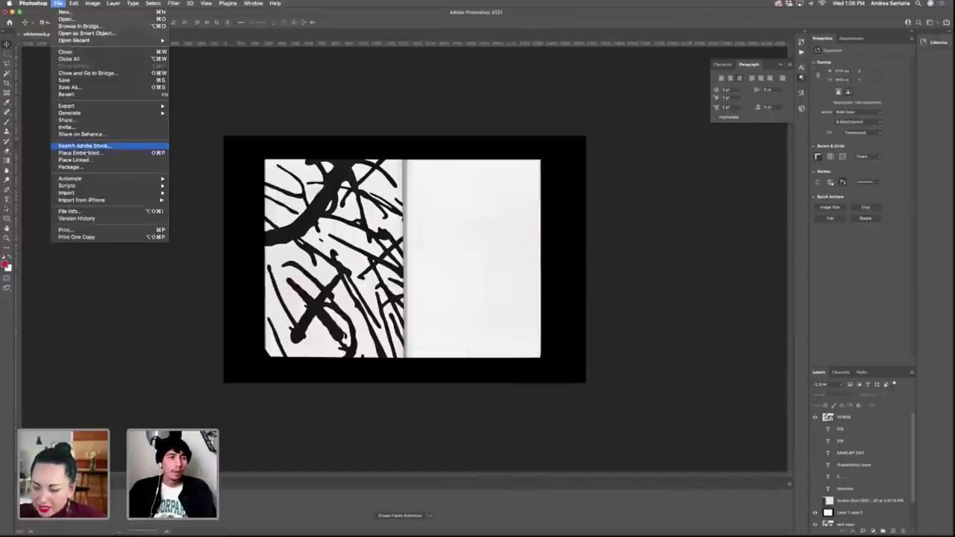
pyautogui.click(290, 117)
pyautogui.press('super+shift+p')
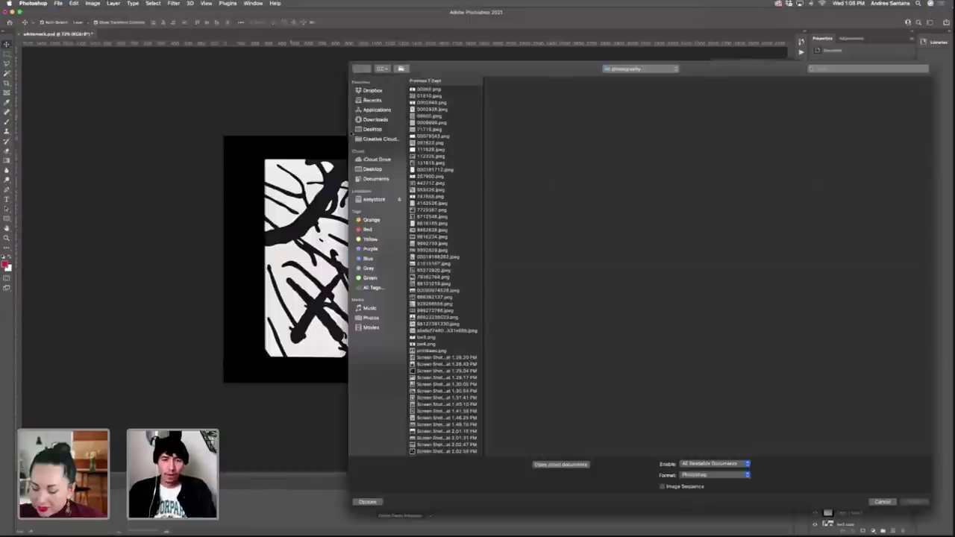
pyautogui.click(451, 191)
pyautogui.scroll(-1, 454, 242)
pyautogui.scroll(-1, 454, 242)
pyautogui.click(455, 240)
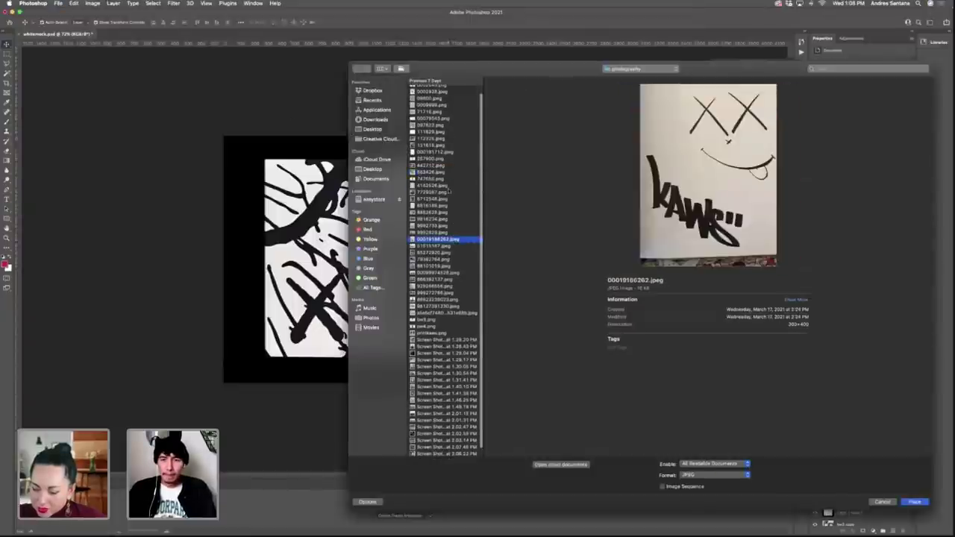
pyautogui.press('Up')
pyautogui.press('Up')
pyautogui.press('Up')
pyautogui.press('Up')
pyautogui.press('Up')
pyautogui.press('Up')
pyautogui.press('Up')
pyautogui.press('Up')
pyautogui.press('Up')
pyautogui.press('Up')
pyautogui.press('Up')
pyautogui.press('Up')
pyautogui.press('Up')
pyautogui.press('Up')
pyautogui.press('Up')
pyautogui.press('Up')
pyautogui.press('Up')
pyautogui.press('Up')
pyautogui.press('Up')
pyautogui.press('Up')
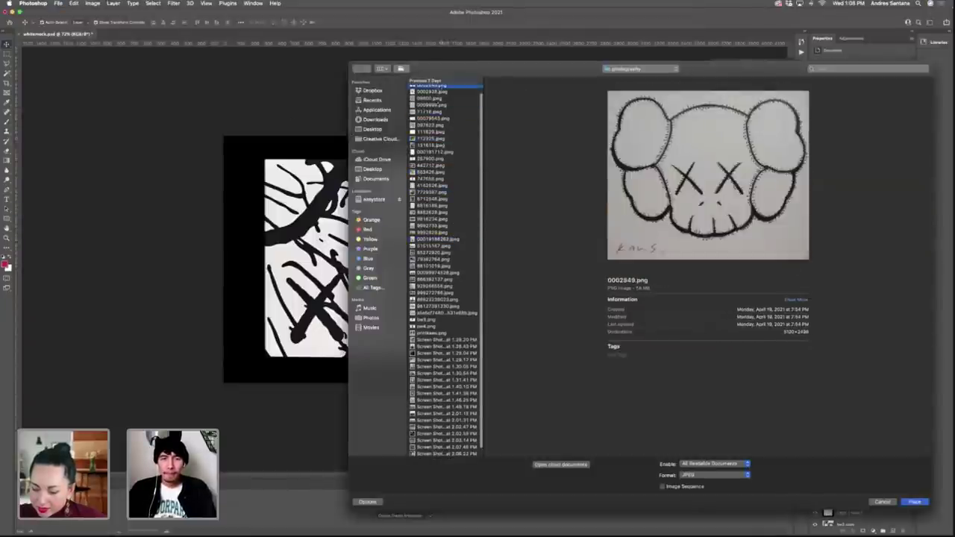
pyautogui.press('Up')
pyautogui.press('Up')
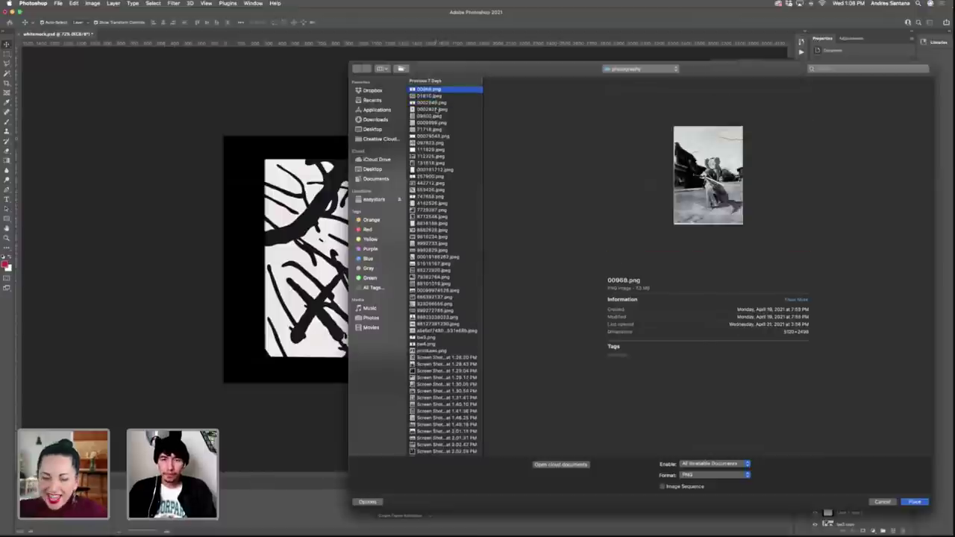
pyautogui.press('Down')
pyautogui.press('Down')
pyautogui.press('Down')
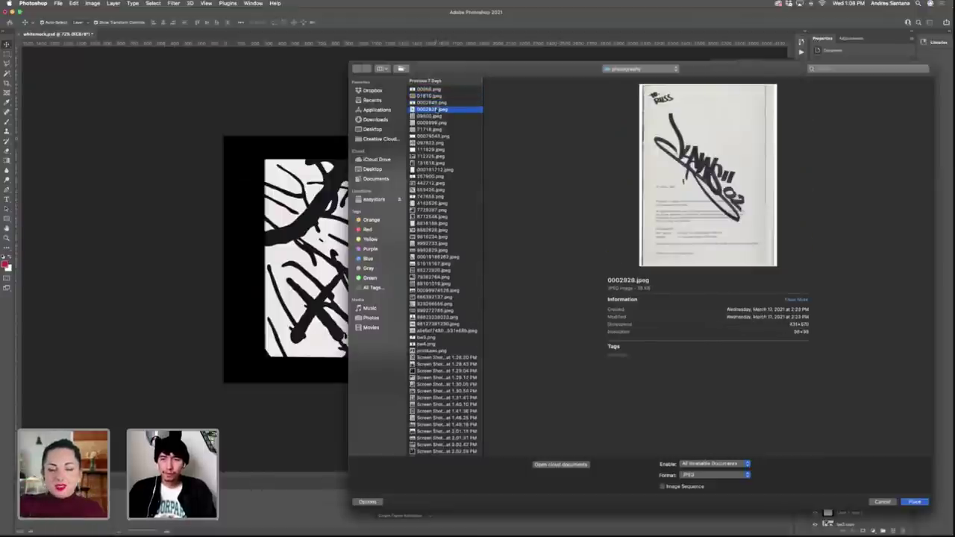
pyautogui.press('Down')
pyautogui.press('Up')
pyautogui.press('Down')
pyautogui.press('Down')
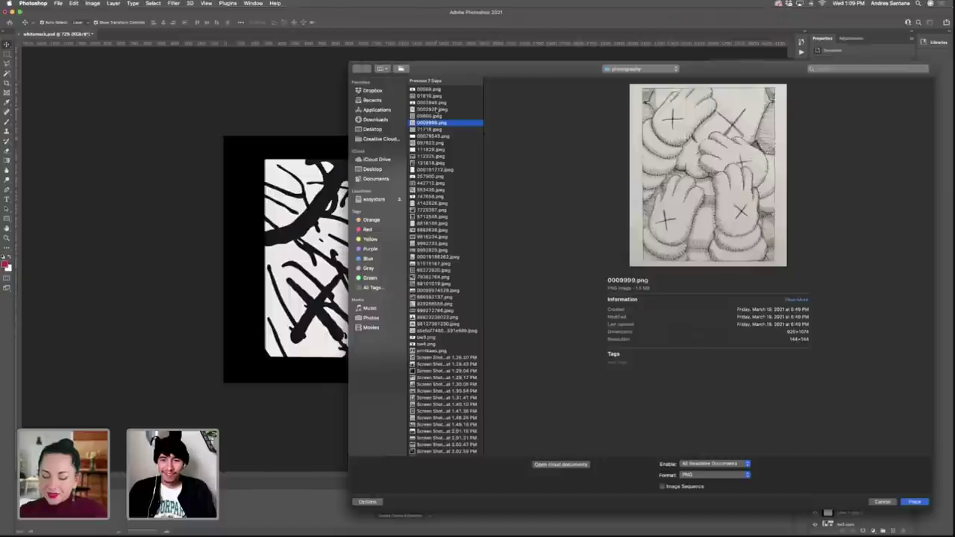
pyautogui.press('Down')
pyautogui.press('Up')
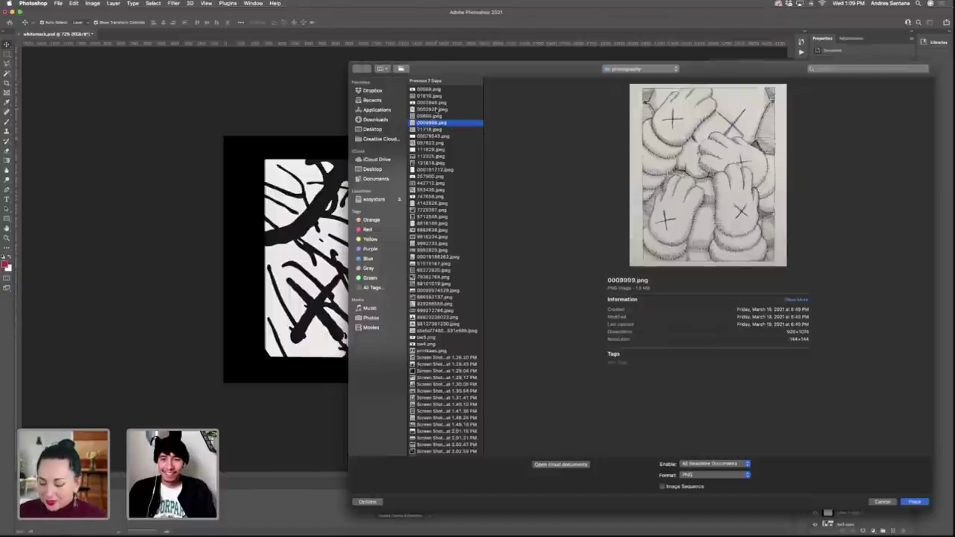
pyautogui.press('Up')
pyautogui.press('Down')
pyautogui.press('Down')
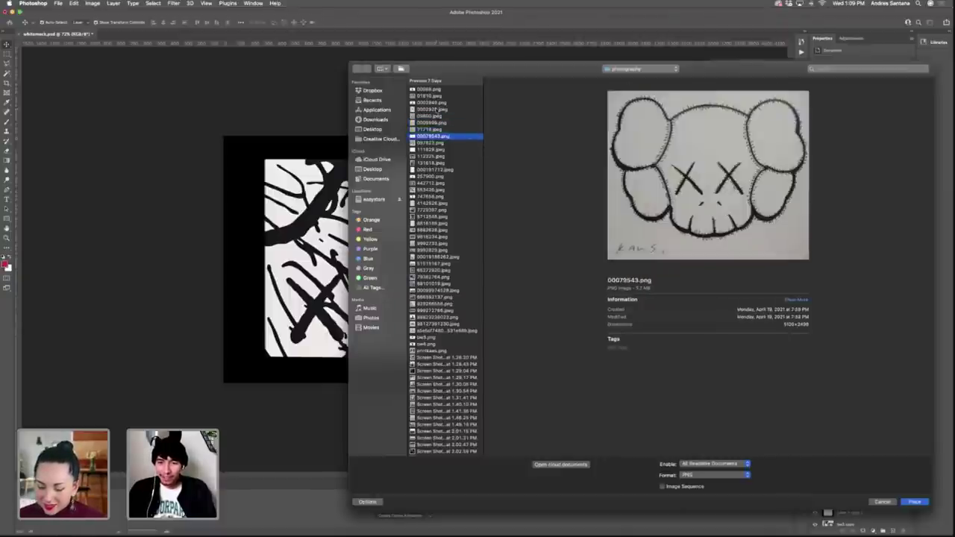
pyautogui.press('Down')
pyautogui.press('Down')
pyautogui.press('Down')
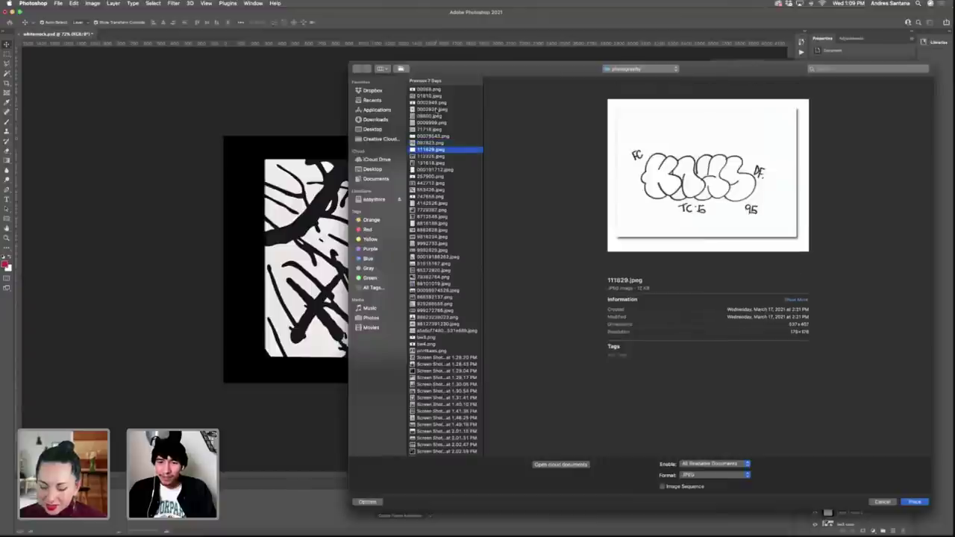
pyautogui.press('Down')
pyautogui.press('Up')
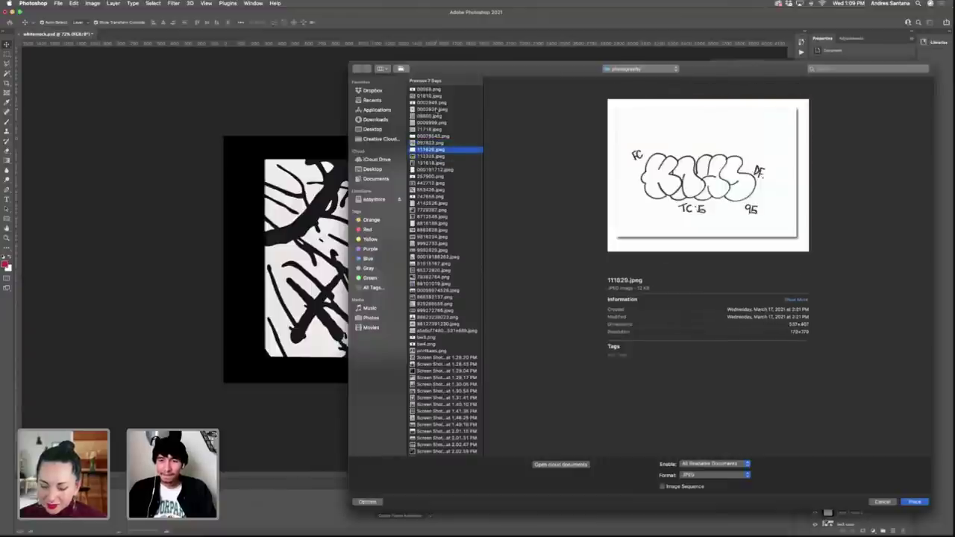
pyautogui.press('Return')
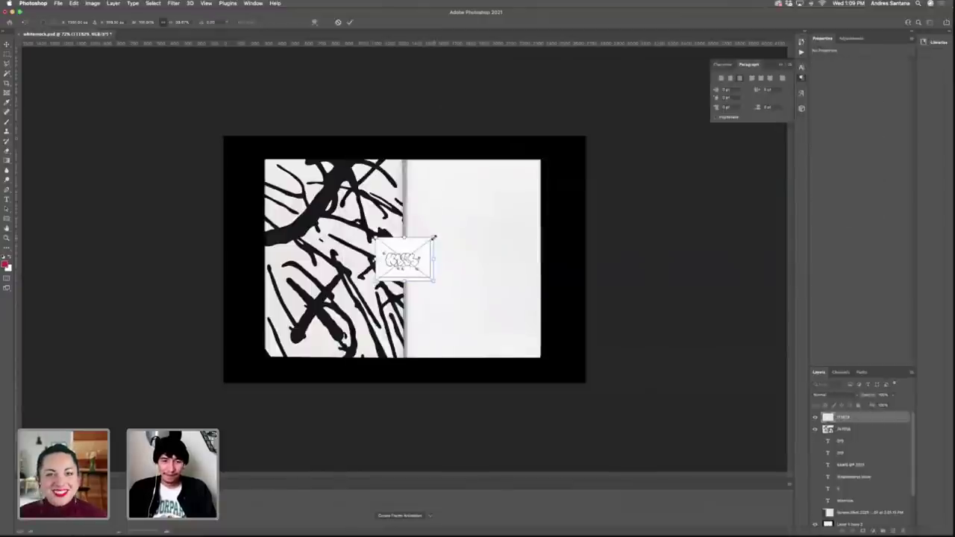
# Enlarge the placed sketch to the width of the right page and fit it against the page's lower edge.
pyautogui.moveTo(434, 237); pyautogui.dragTo(530, 201)
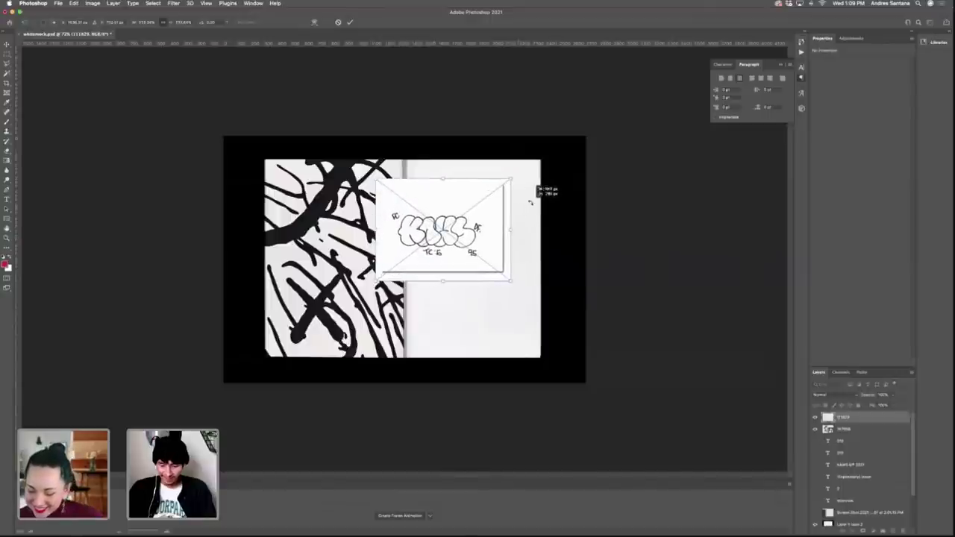
pyautogui.press('Return')
pyautogui.moveTo(466, 224); pyautogui.dragTo(494, 300)
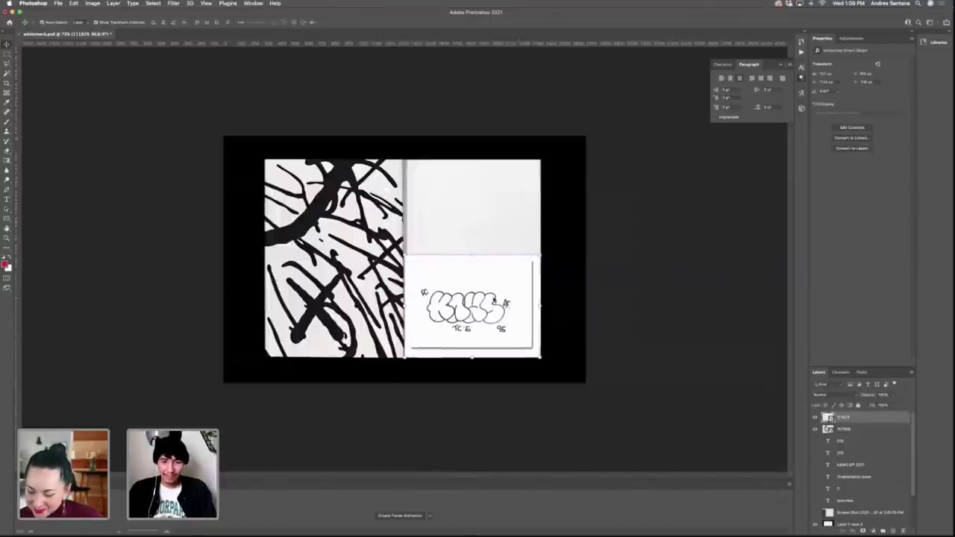
# Set the sketch layer's blend mode to Multiply and shift the sketch slightly within the right page's lower half.
pyautogui.click(823, 395)
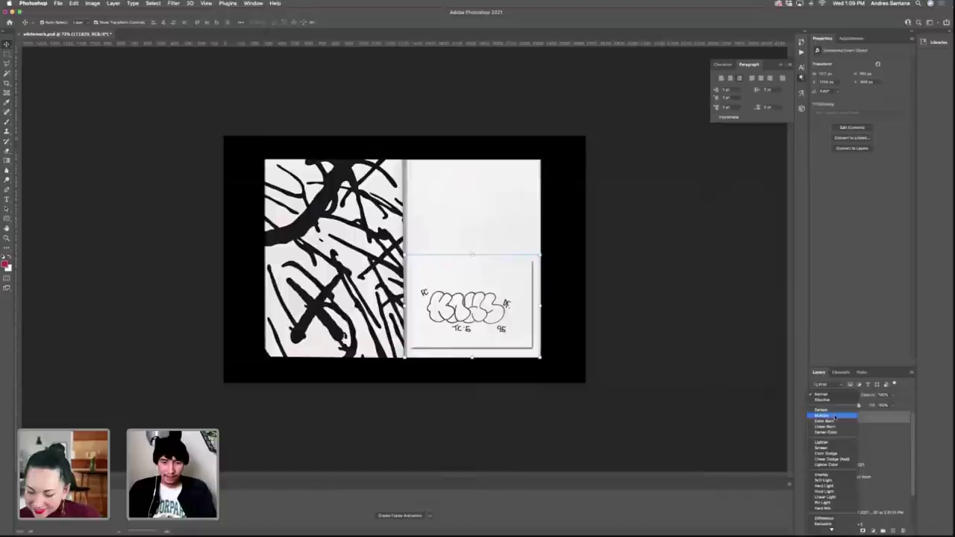
pyautogui.click(836, 418)
pyautogui.click(693, 365)
pyautogui.moveTo(521, 327)
pyautogui.mouseDown()
pyautogui.moveTo(571, 343)
pyautogui.moveTo(553, 346)
pyautogui.mouseUp()
pyautogui.press('z')
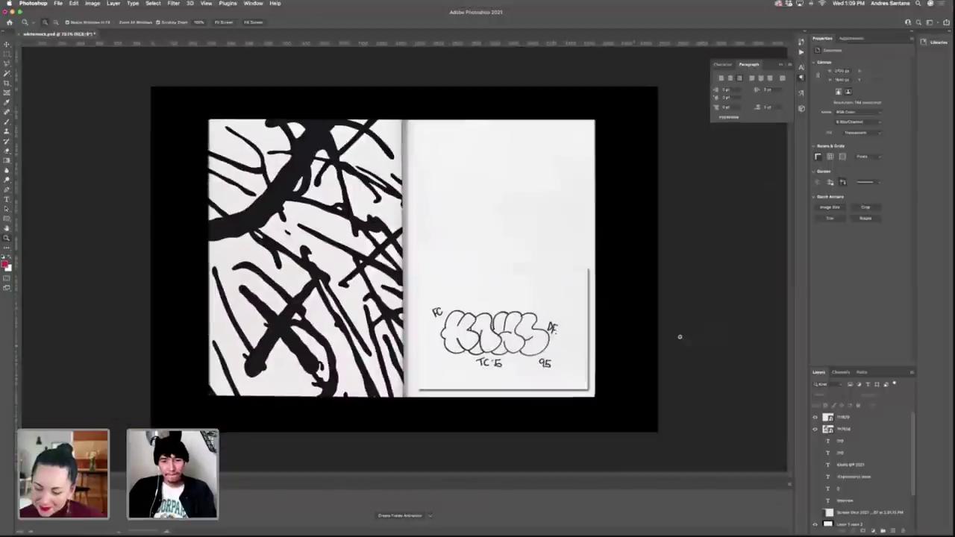
pyautogui.press('v')
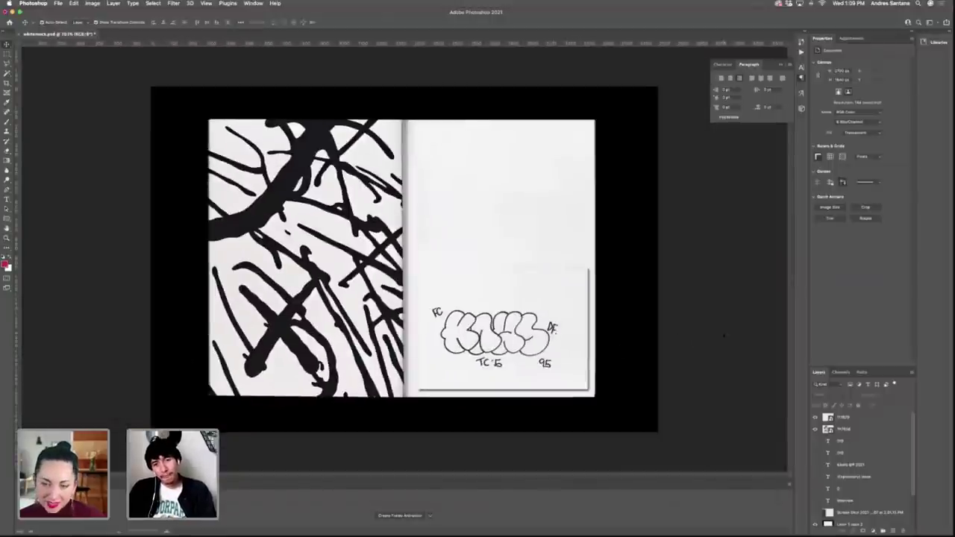
pyautogui.moveTo(551, 352); pyautogui.dragTo(553, 330)
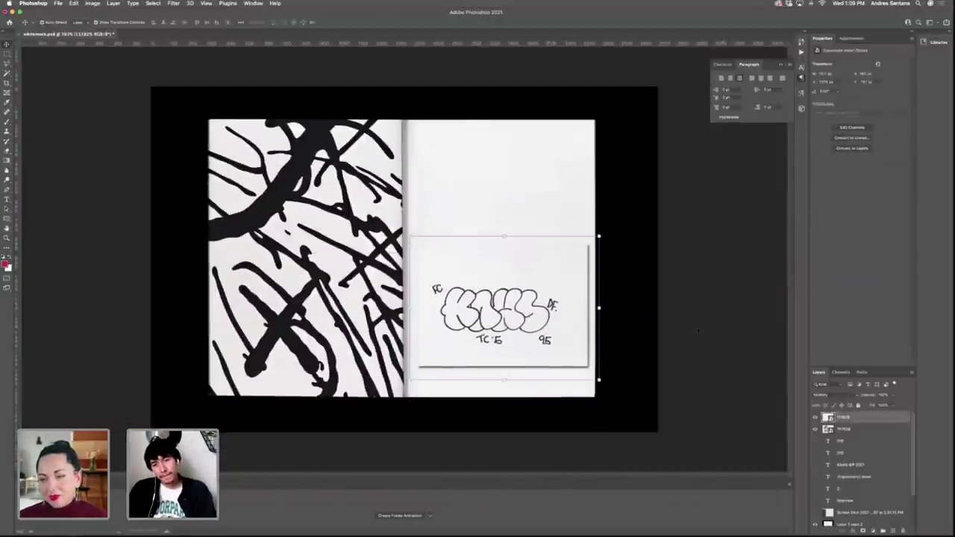
pyautogui.click(576, 320)
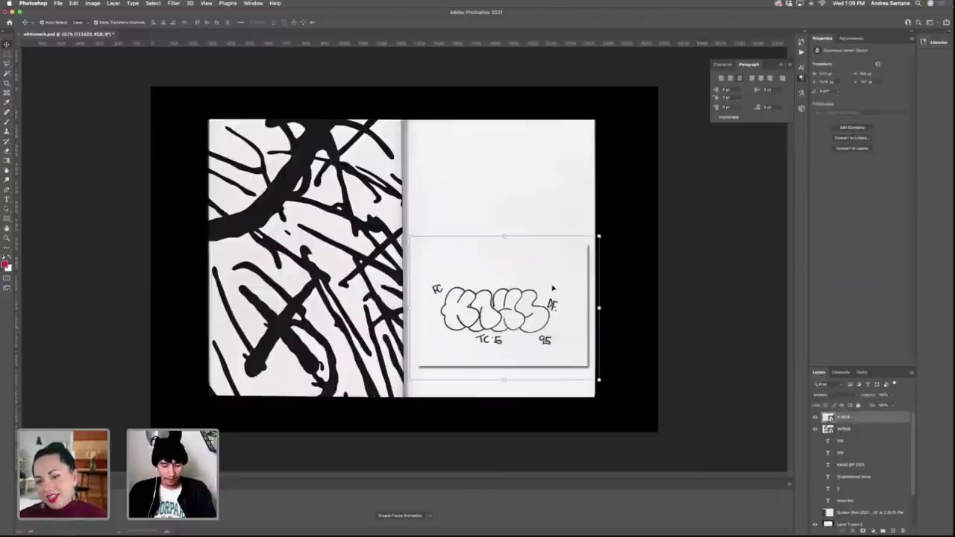
# Rasterize the sketch layer and erase the frame lines beside and below the lettering with an enlarged Eraser brush.
pyautogui.press('b')
pyautogui.click(583, 265)
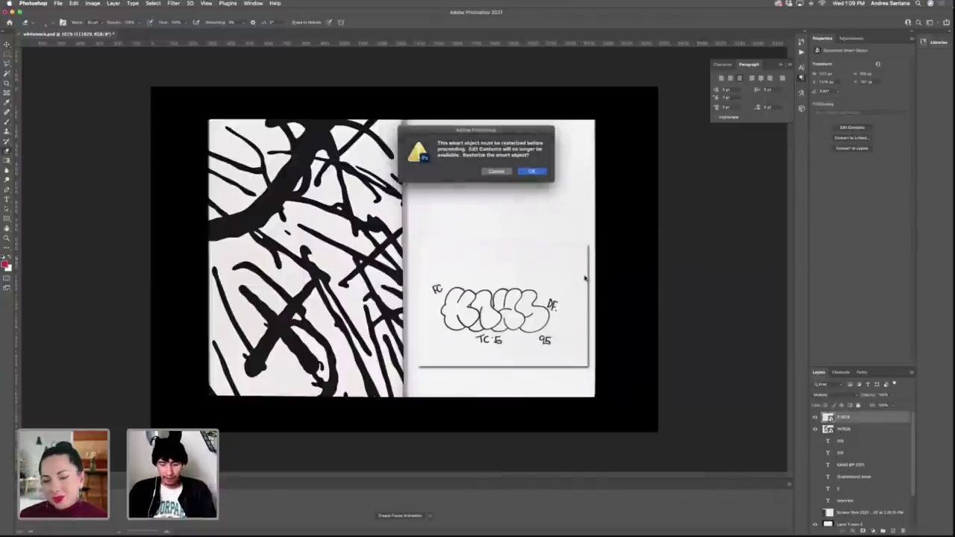
pyautogui.click(530, 172)
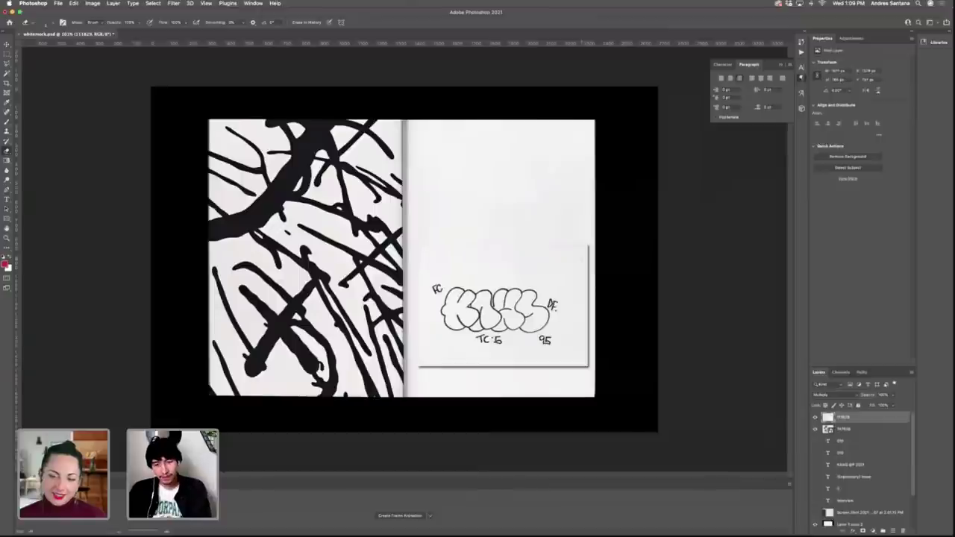
pyautogui.press(']')
pyautogui.press(']')
pyautogui.press(']')
pyautogui.press(']')
pyautogui.press(']')
pyautogui.press(']')
pyautogui.press(']')
pyautogui.press(']')
pyautogui.press(']')
pyautogui.press(']')
pyautogui.press(']')
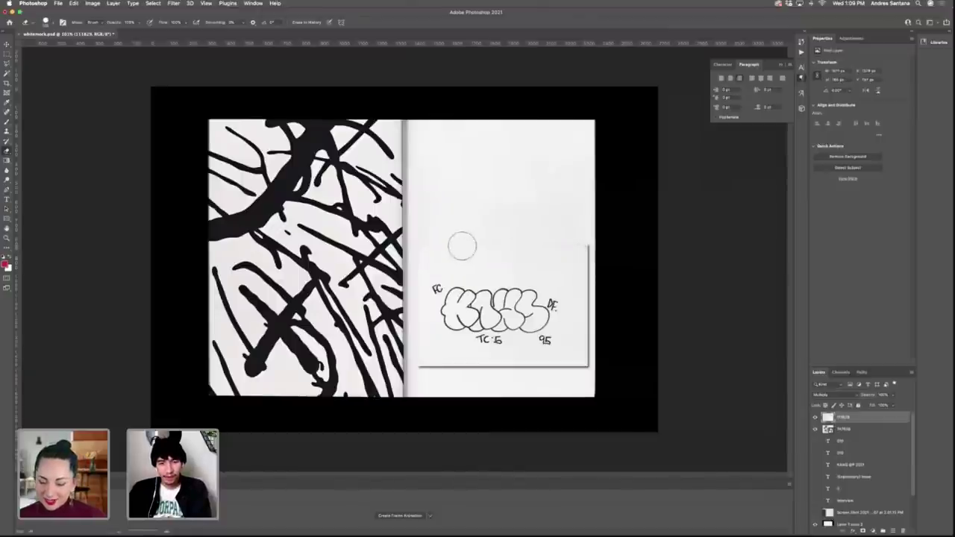
pyautogui.moveTo(457, 245)
pyautogui.mouseDown()
pyautogui.moveTo(582, 240)
pyautogui.moveTo(576, 357)
pyautogui.mouseUp()
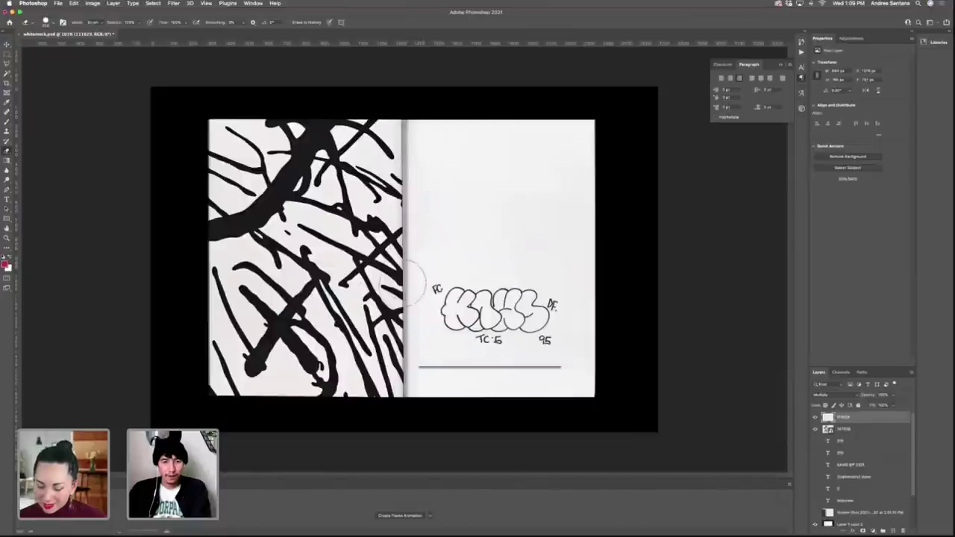
pyautogui.moveTo(419, 355)
pyautogui.mouseDown()
pyautogui.moveTo(446, 375)
pyautogui.moveTo(570, 375)
pyautogui.mouseUp()
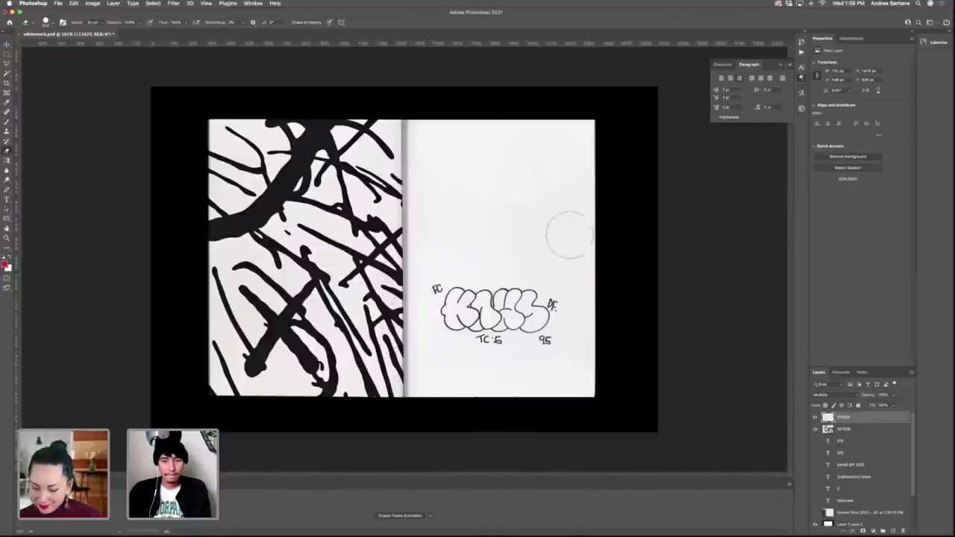
# Move the cleaned KAWS lettering slightly down and toward the outer edge of the right page.
pyautogui.press('v')
pyautogui.click(653, 254)
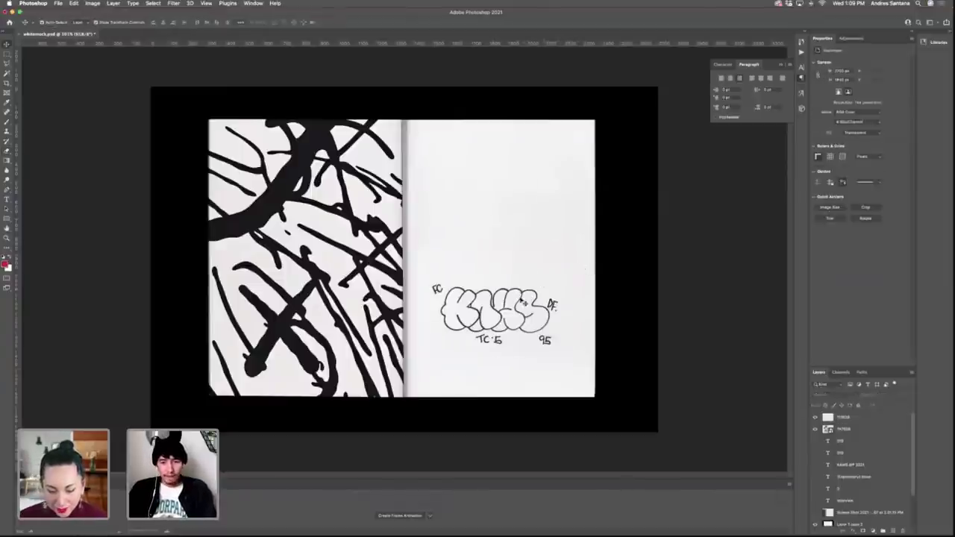
pyautogui.click(520, 311)
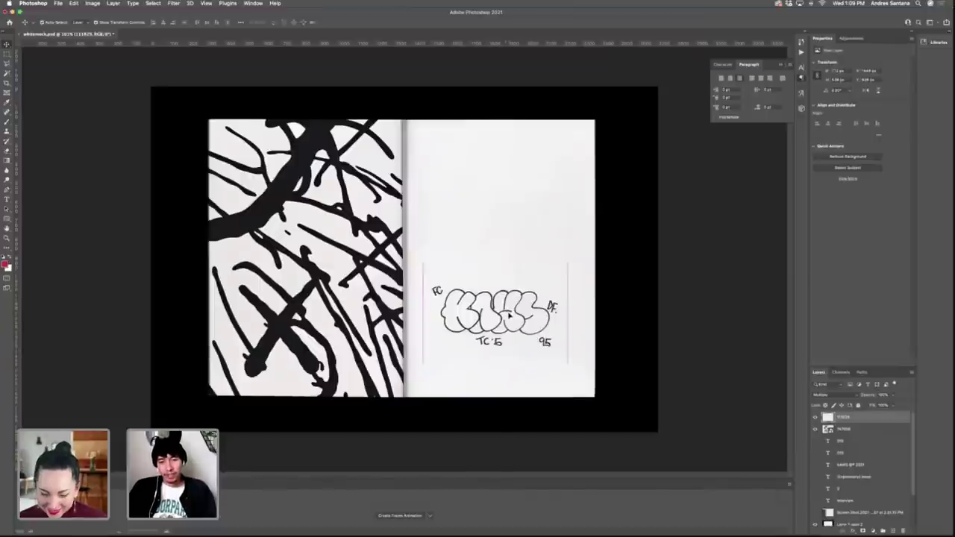
pyautogui.moveTo(510, 308); pyautogui.dragTo(522, 324)
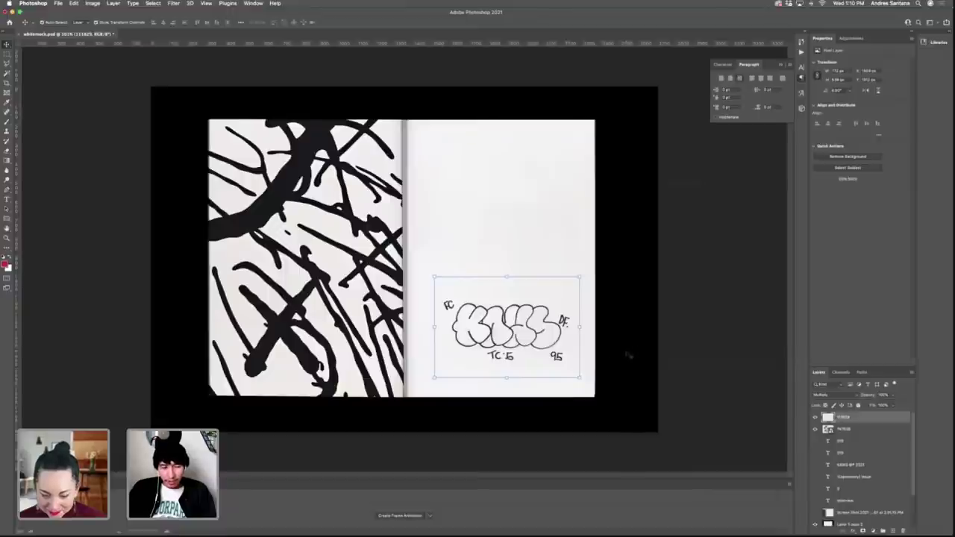
pyautogui.click(697, 346)
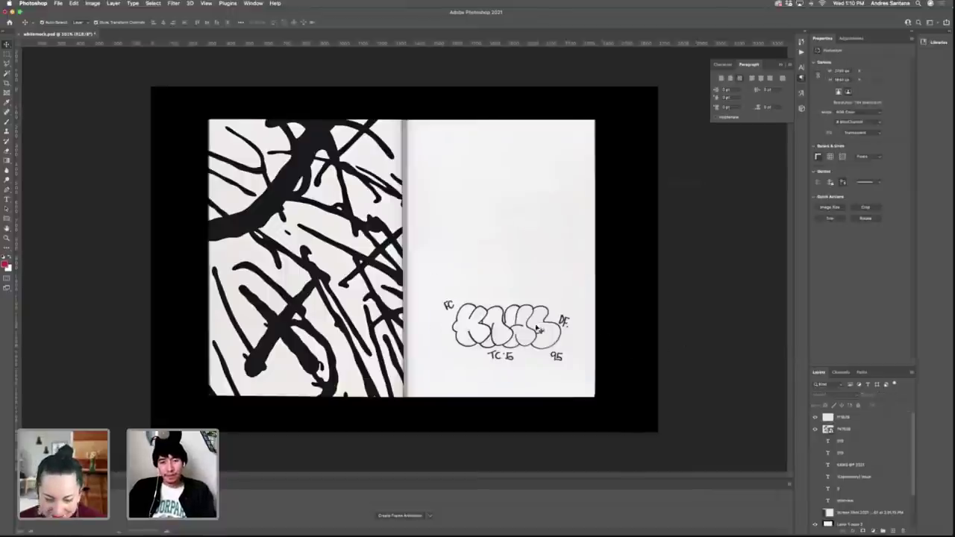
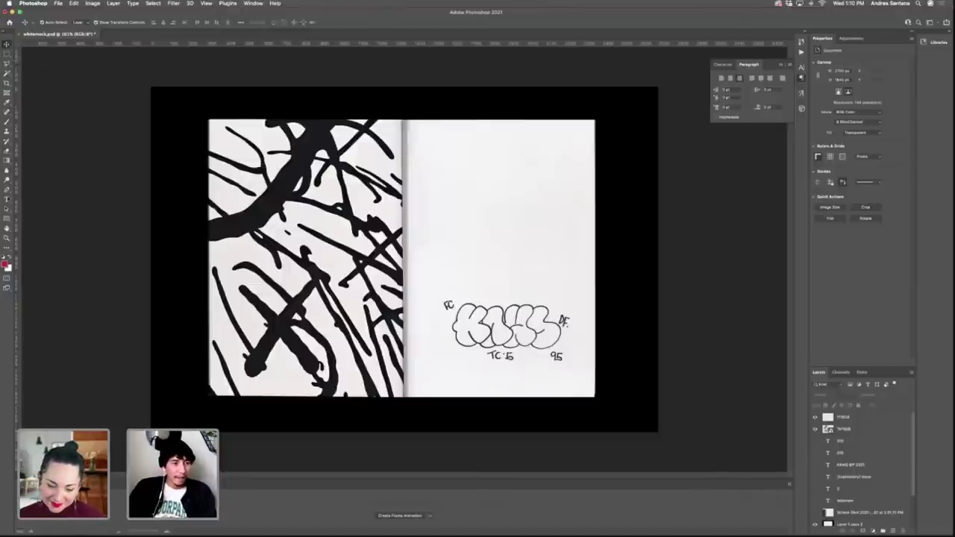
pyautogui.click(7, 199)
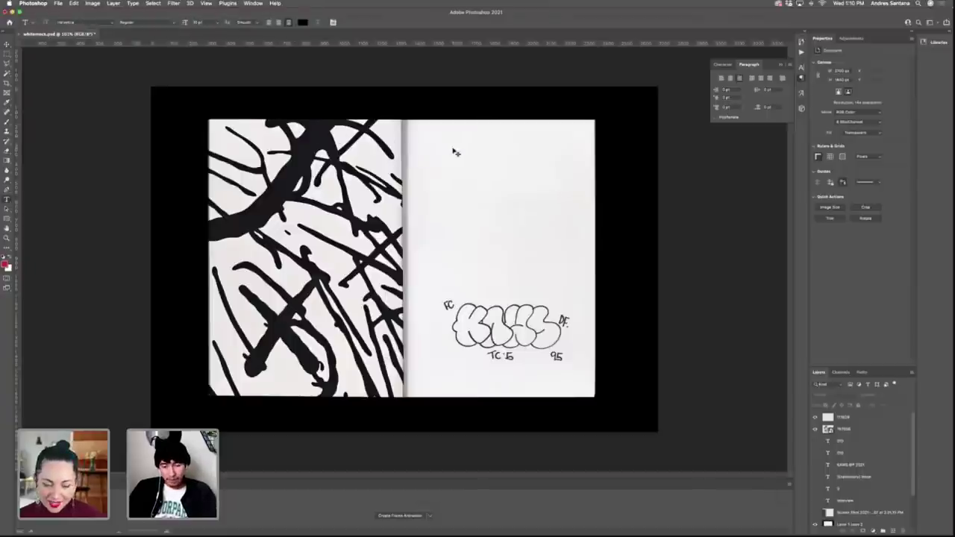
pyautogui.press('v')
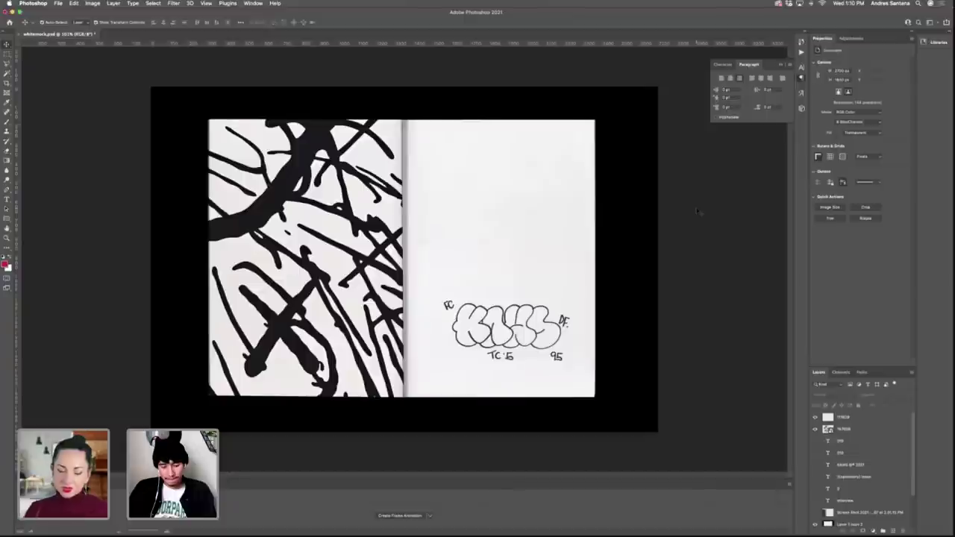
# Save the spread to the Desktop as 0004.psd in Photoshop format with layers kept.
pyautogui.press('super+shift+s')
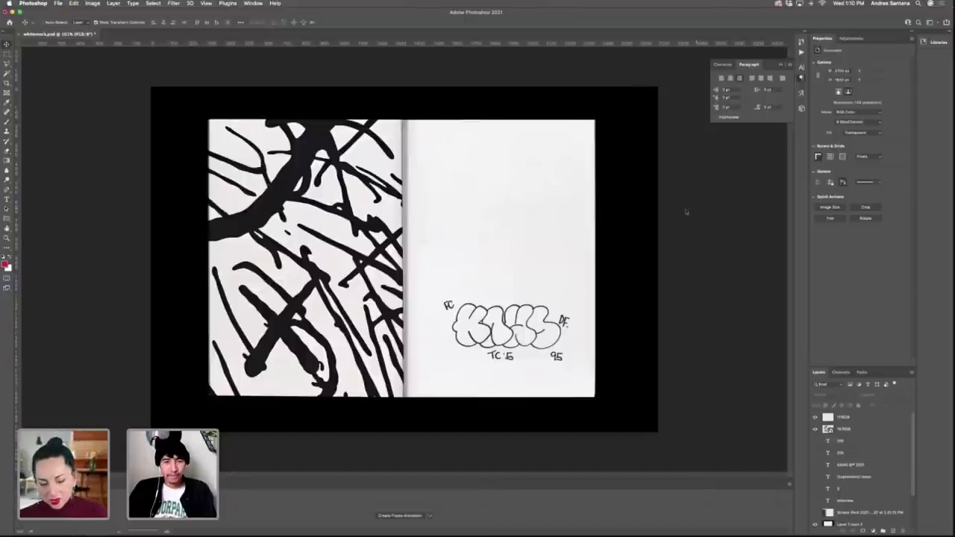
pyautogui.write('0004')
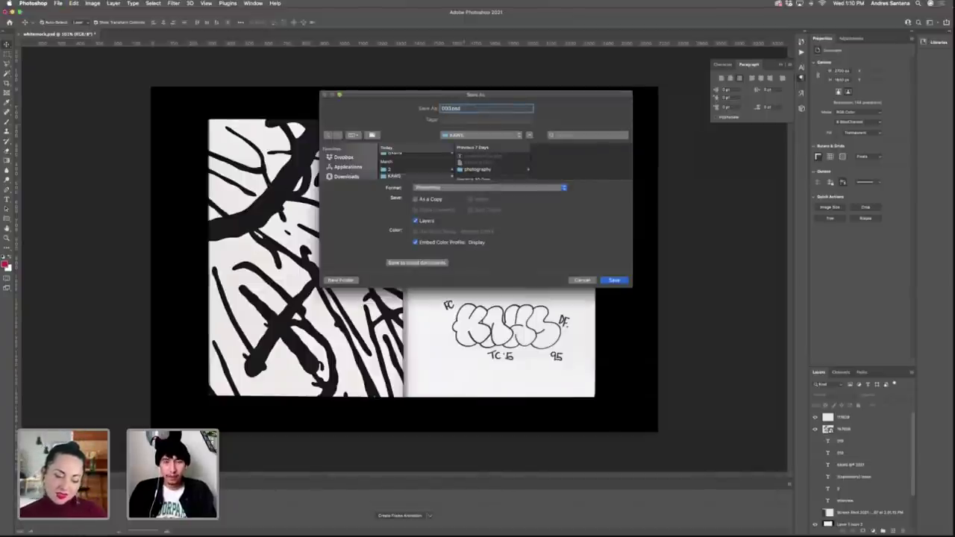
pyautogui.scroll(-1, 345, 169)
pyautogui.scroll(-1, 346, 167)
pyautogui.click(347, 165)
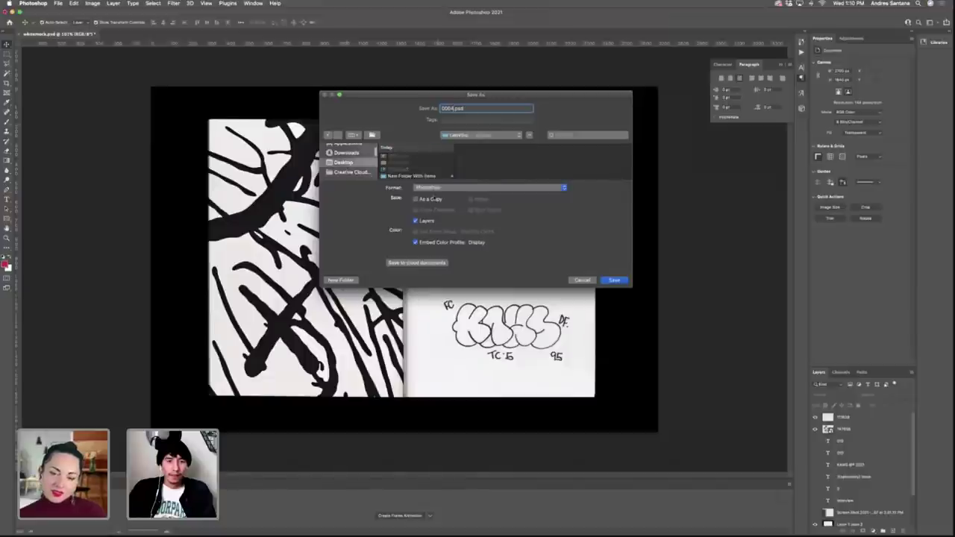
pyautogui.click(613, 281)
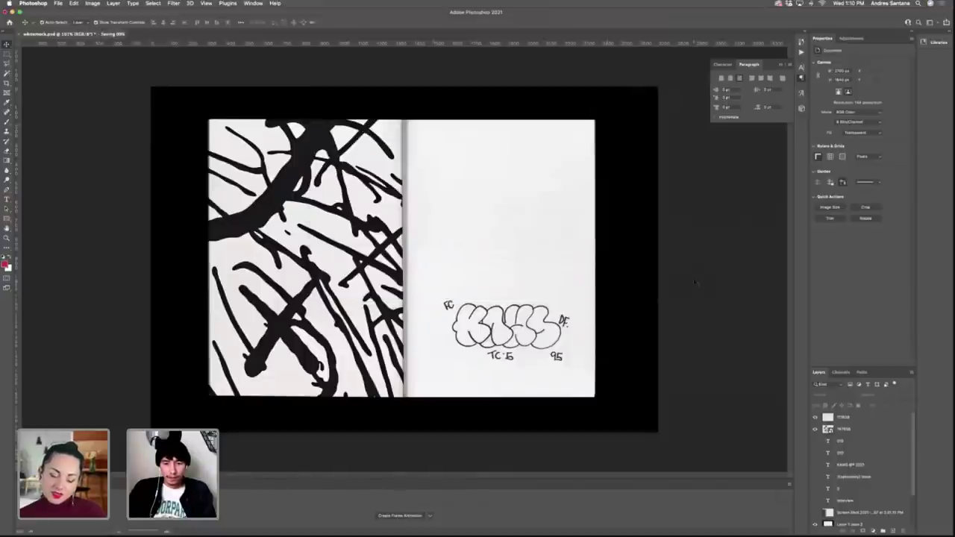
# Delete the KAWS lettering sketch and the brushstroke artwork layers so both pages are blank again.
pyautogui.click(514, 336)
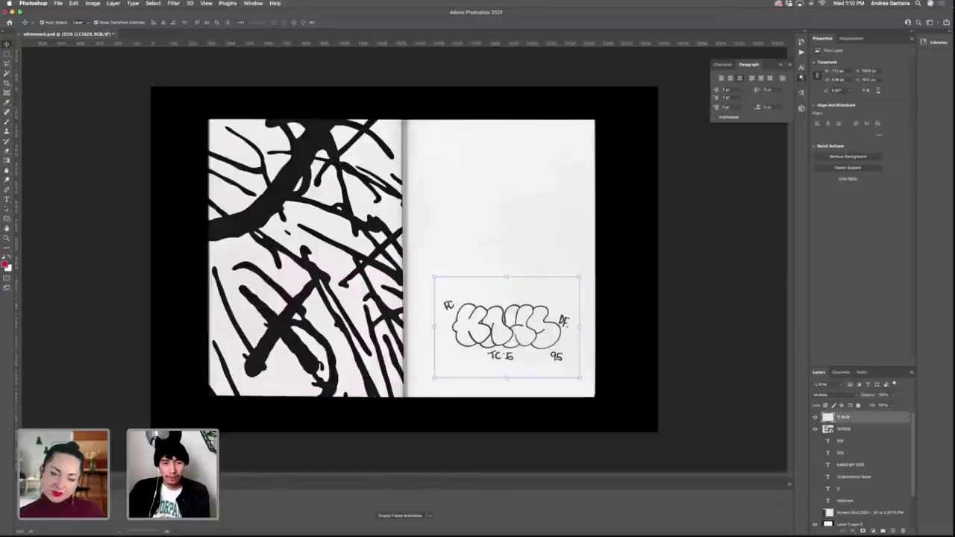
pyautogui.press('Delete')
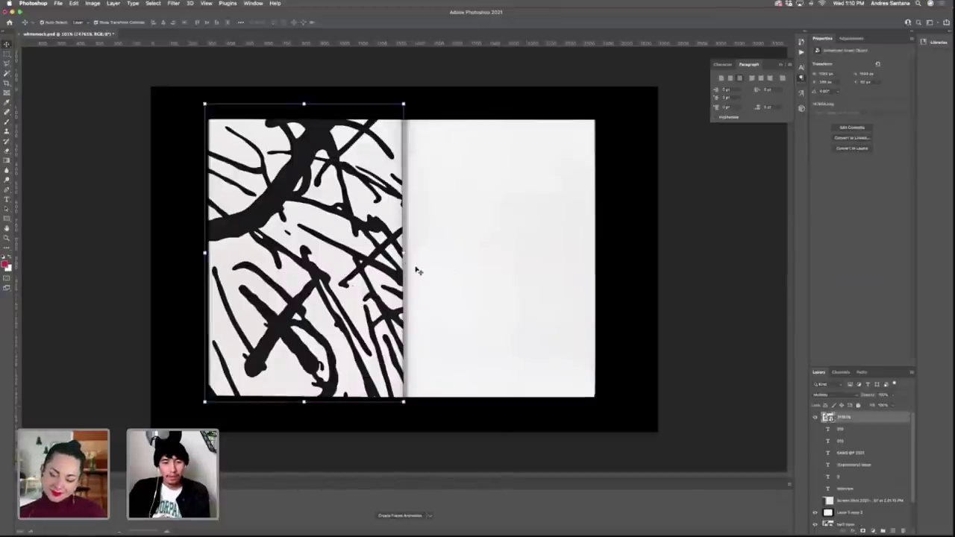
pyautogui.press('Delete')
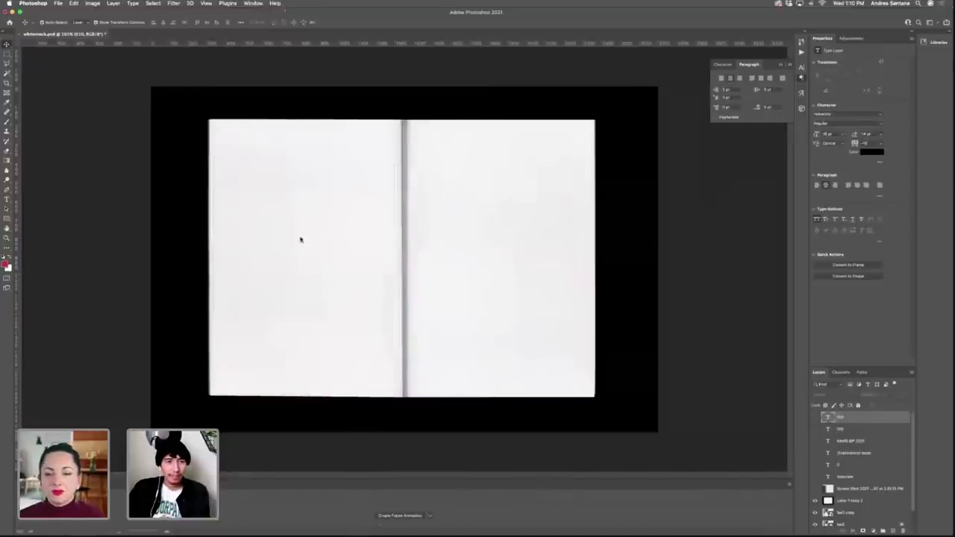
# Gather the saved spread files, including 0004.psd, together in the open middle area of the Desktop and return to Photoshop.
pyautogui.moveTo(358, 12); pyautogui.dragTo(371, 443)
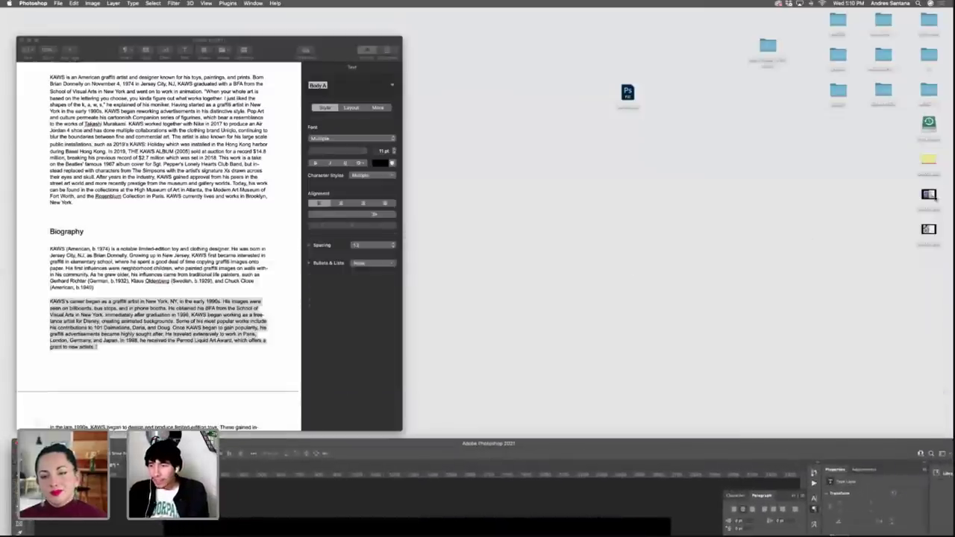
pyautogui.moveTo(933, 196); pyautogui.dragTo(632, 232)
pyautogui.moveTo(930, 229); pyautogui.dragTo(689, 240)
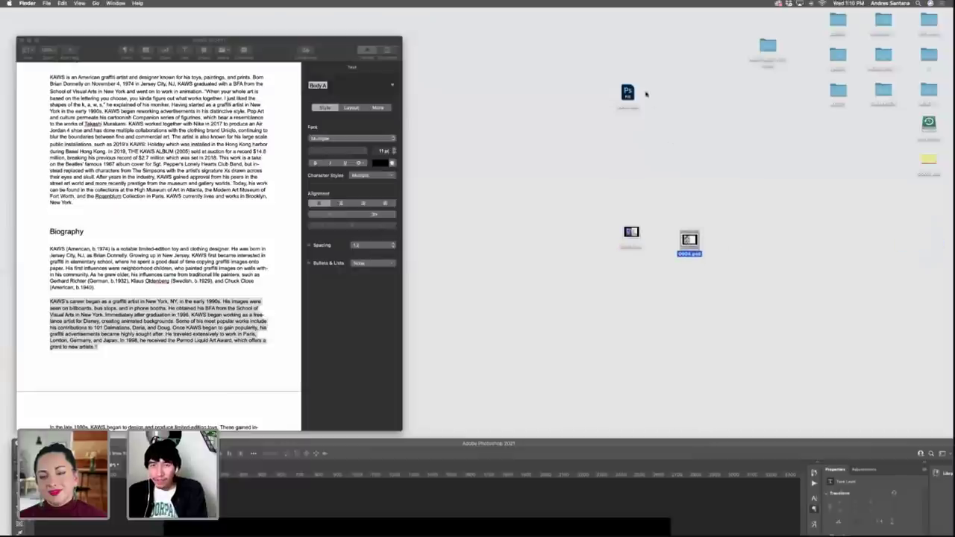
pyautogui.moveTo(631, 96); pyautogui.dragTo(607, 184)
pyautogui.moveTo(931, 177); pyautogui.dragTo(652, 226)
pyautogui.click(650, 256)
pyautogui.click(680, 444)
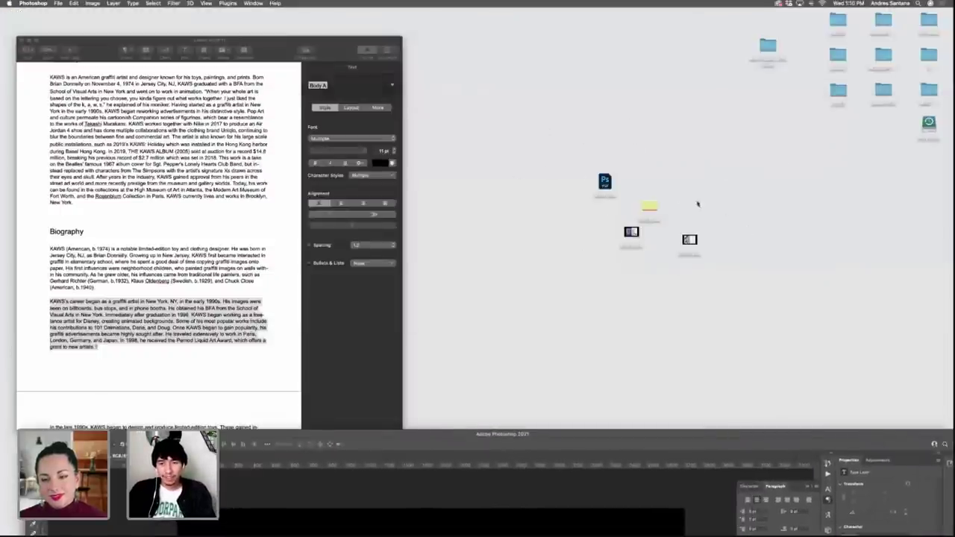
pyautogui.moveTo(518, 435); pyautogui.dragTo(468, 13)
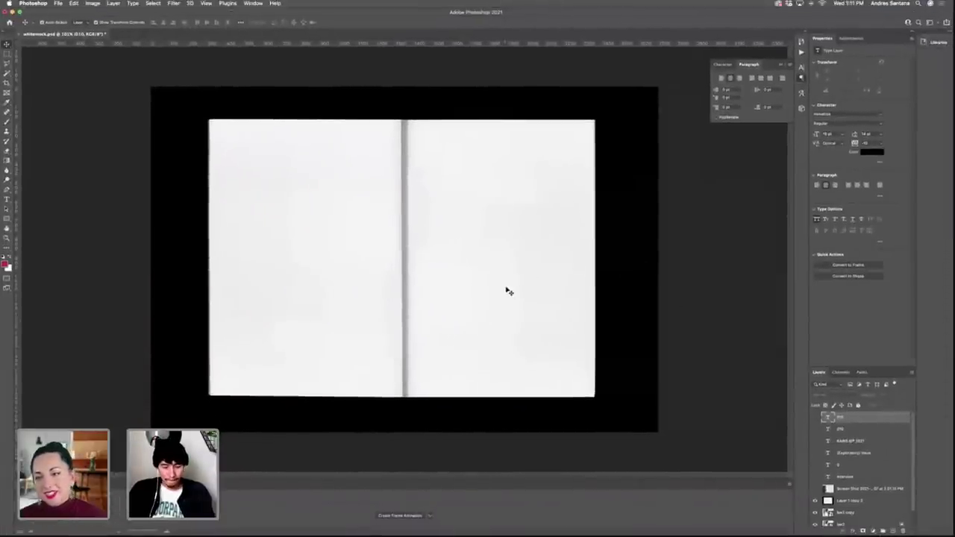
# Show the hidden page-number, KAWS 2021, (Exploratory) Issue and Interview text layers on the spread.
pyautogui.press('t')
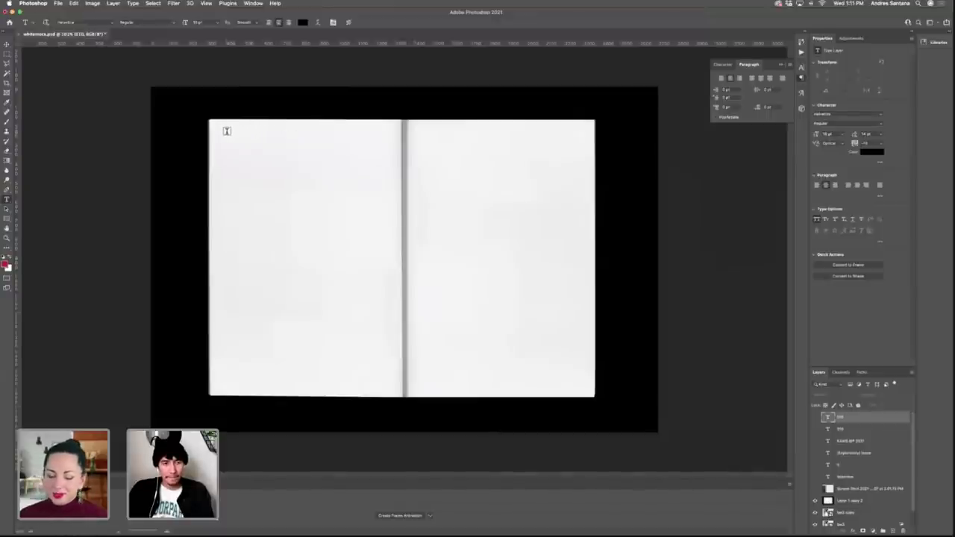
pyautogui.press('v')
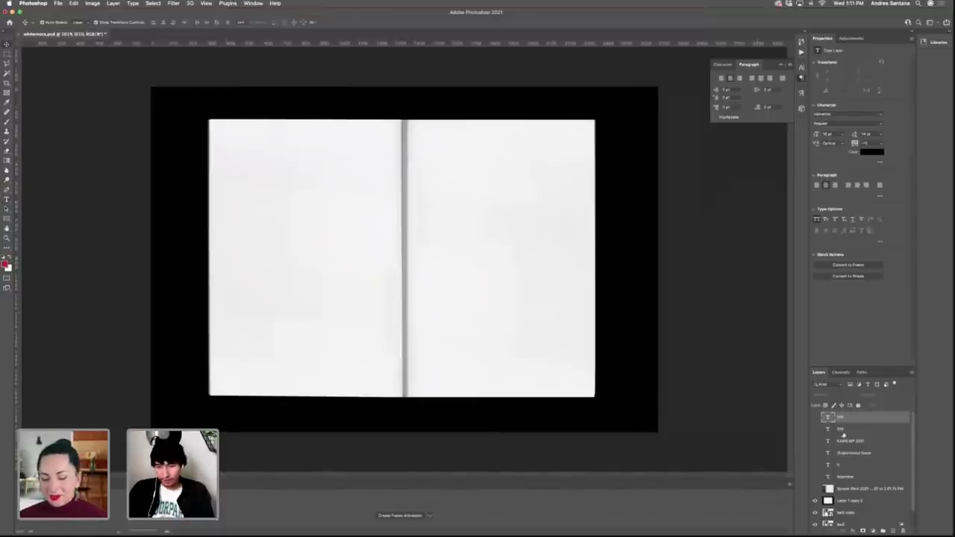
pyautogui.moveTo(815, 430); pyautogui.dragTo(814, 479)
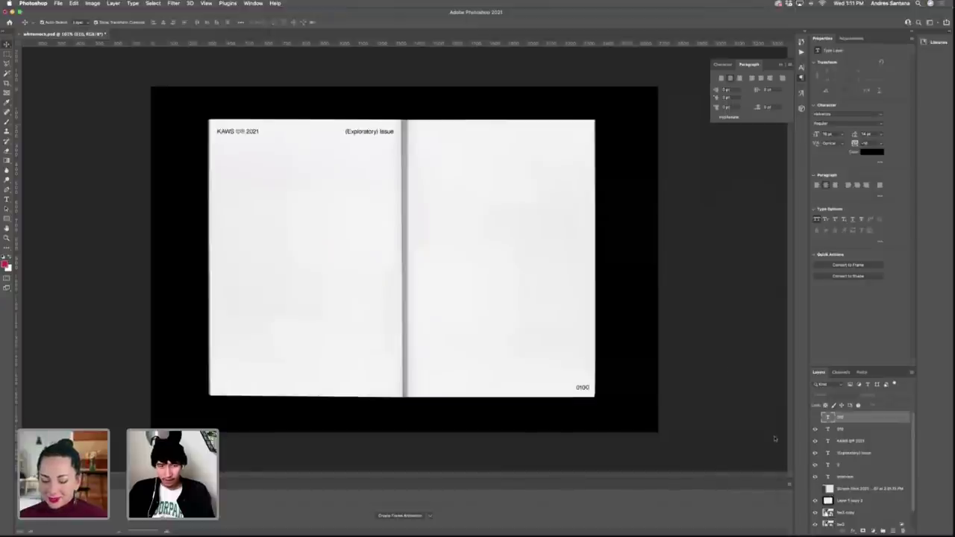
# Delete the page-number text layers from the lower outer corner of the right page, keeping the header texts.
pyautogui.click(586, 388)
pyautogui.click(582, 388)
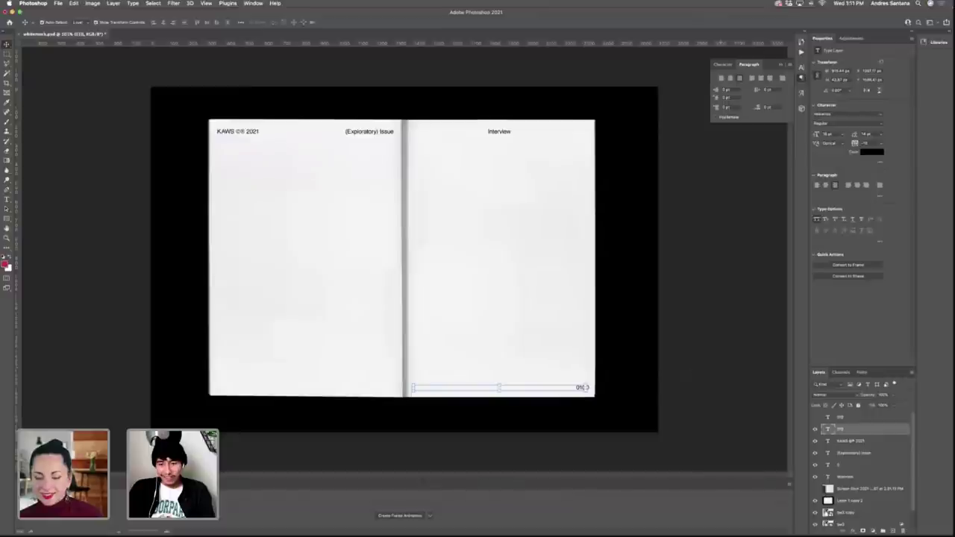
pyautogui.click(692, 368)
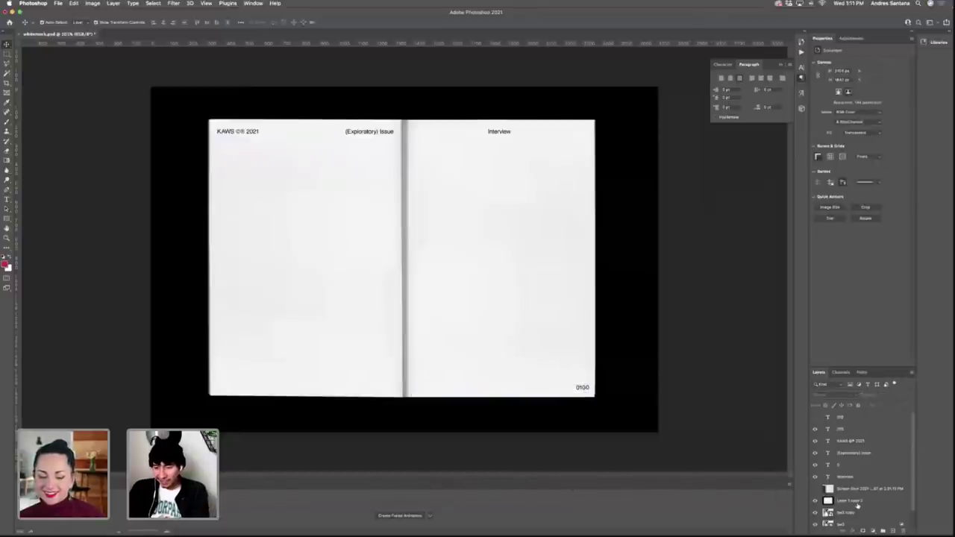
pyautogui.click(582, 388)
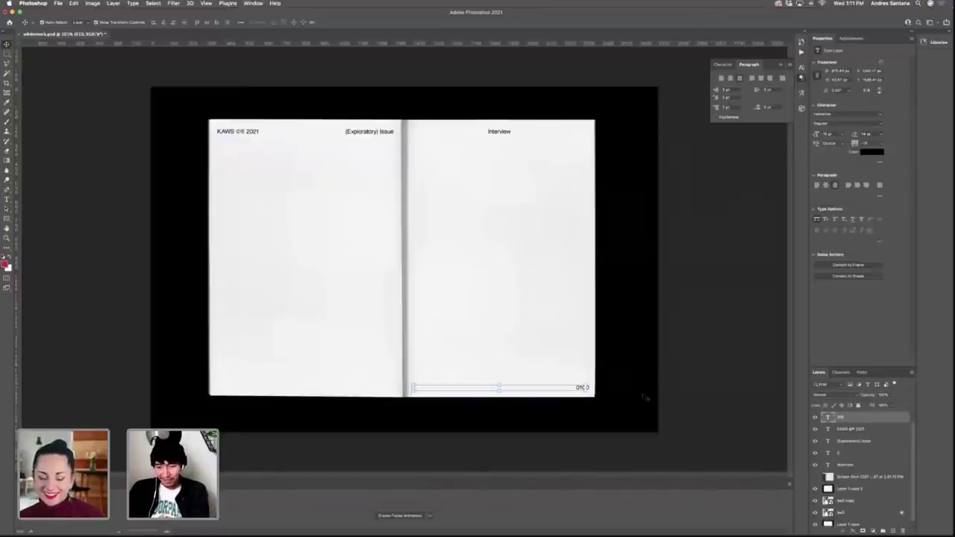
pyautogui.press('BackSpace')
pyautogui.click(588, 388)
pyautogui.press('BackSpace')
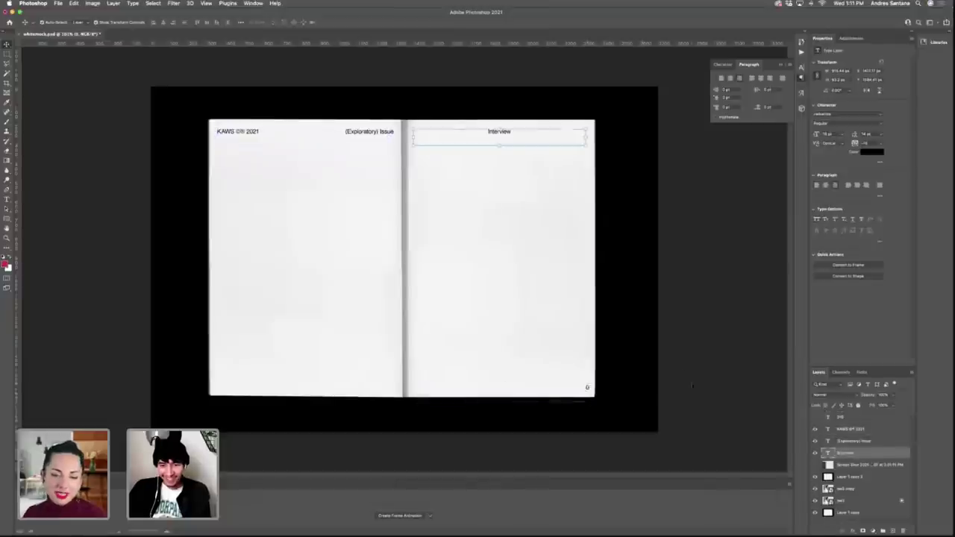
pyautogui.click(677, 362)
pyautogui.click(678, 362)
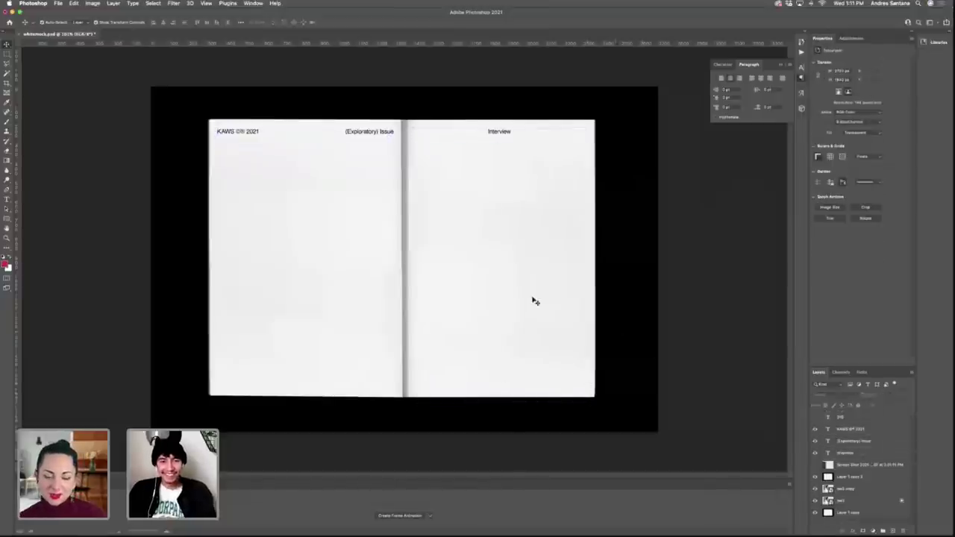
pyautogui.click(373, 132)
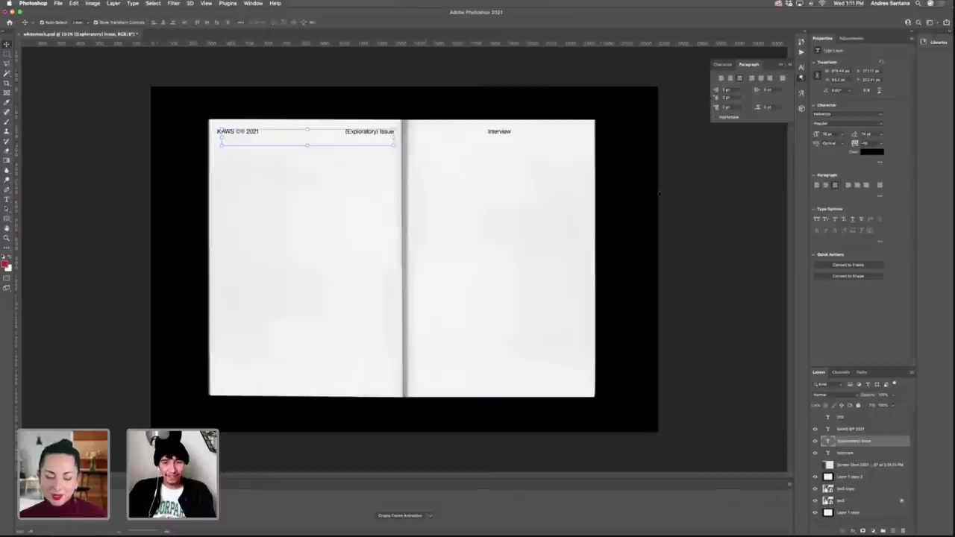
pyautogui.click(608, 187)
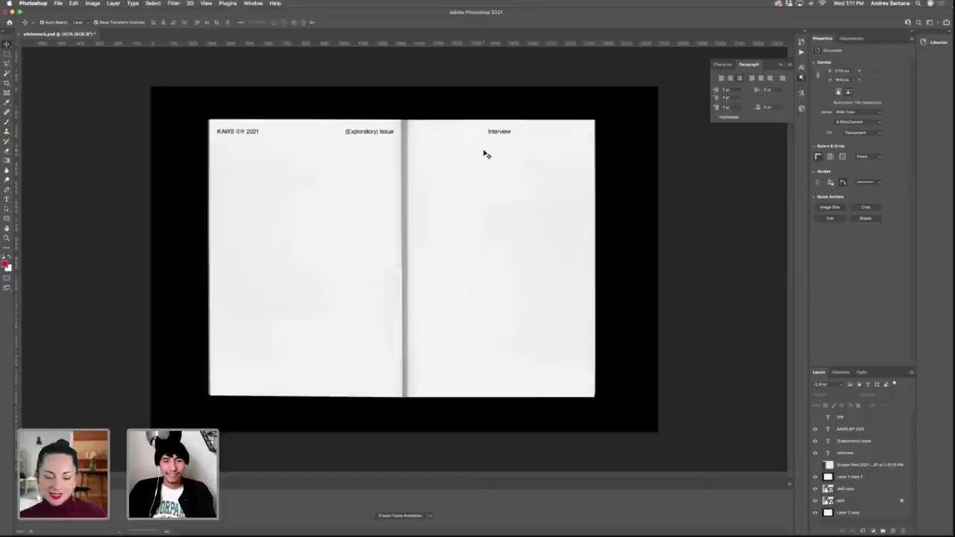
# Start placing an embedded image and open the photography folder inside the Desktop's KAWS folder.
pyautogui.click(58, 4)
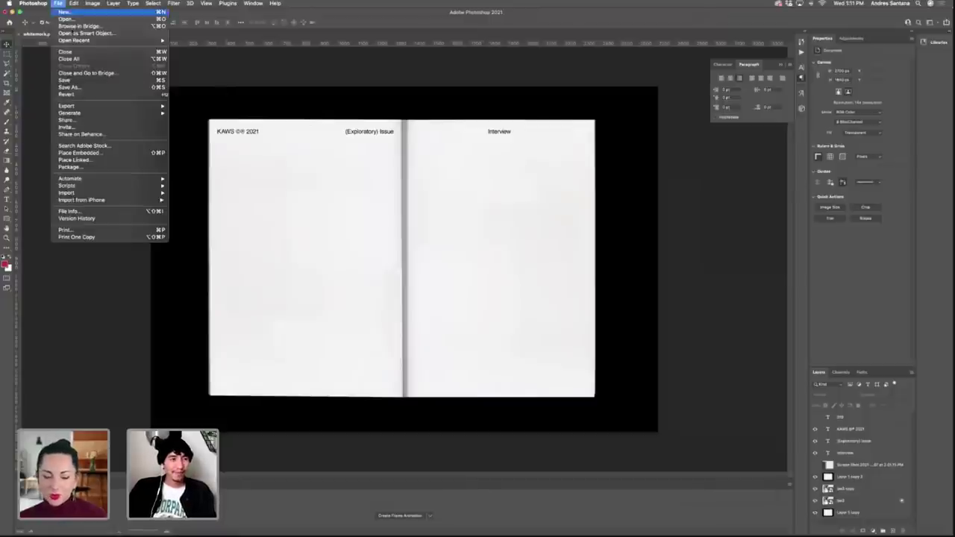
pyautogui.click(97, 153)
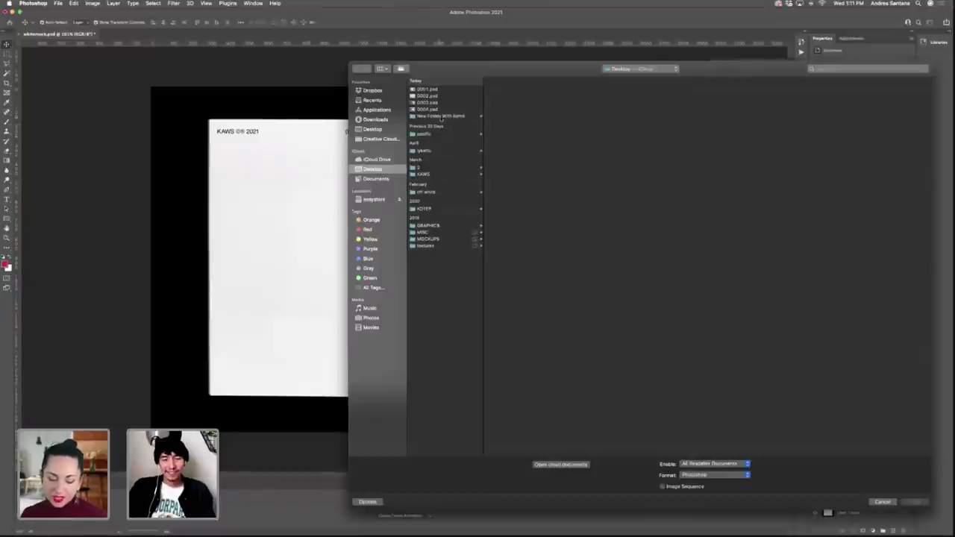
pyautogui.click(429, 173)
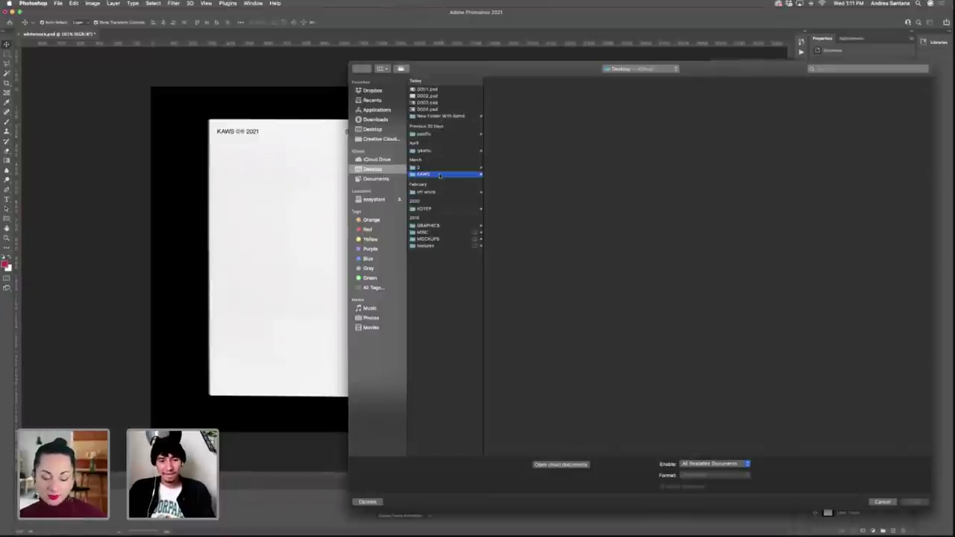
pyautogui.click(524, 104)
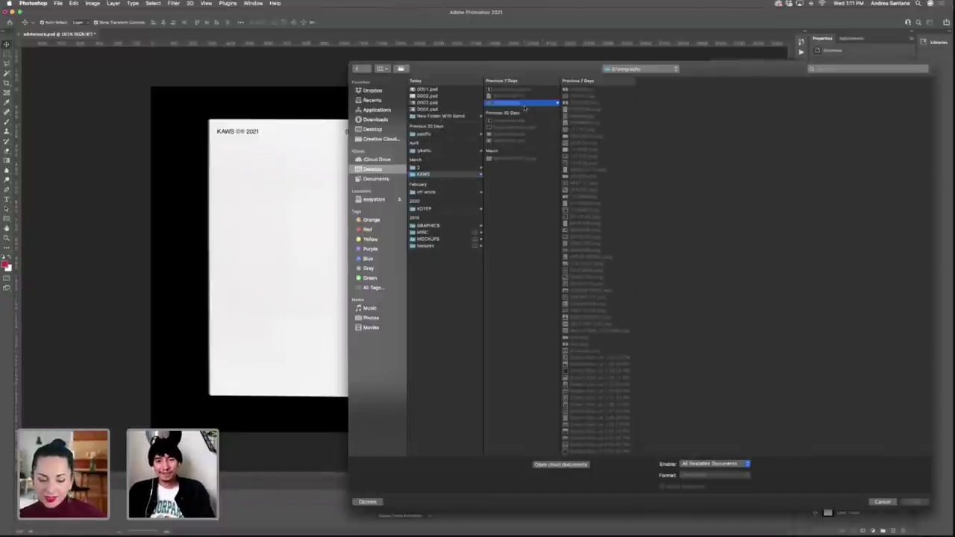
# Preview the images in the photography folder to choose artwork for the new spread.
pyautogui.click(589, 109)
pyautogui.click(588, 143)
pyautogui.click(586, 176)
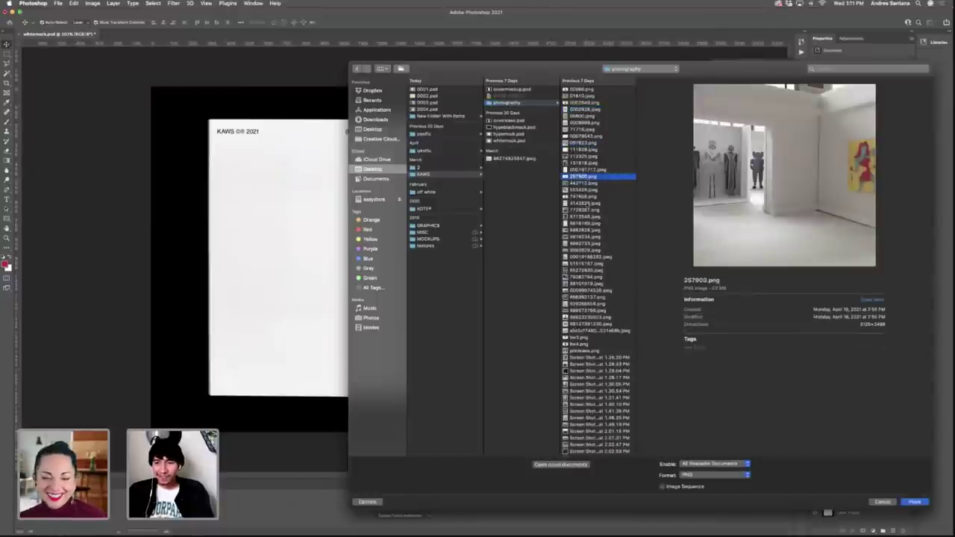
pyautogui.click(586, 203)
pyautogui.press('Down')
pyautogui.press('Down')
pyautogui.press('Down')
pyautogui.press('Down')
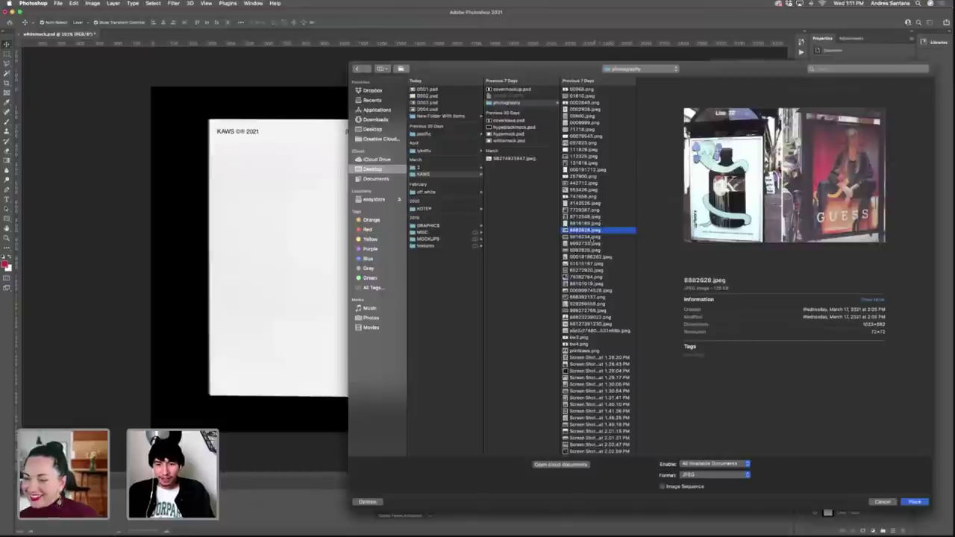
pyautogui.click(593, 237)
pyautogui.scroll(-1, 594, 241)
pyautogui.click(593, 239)
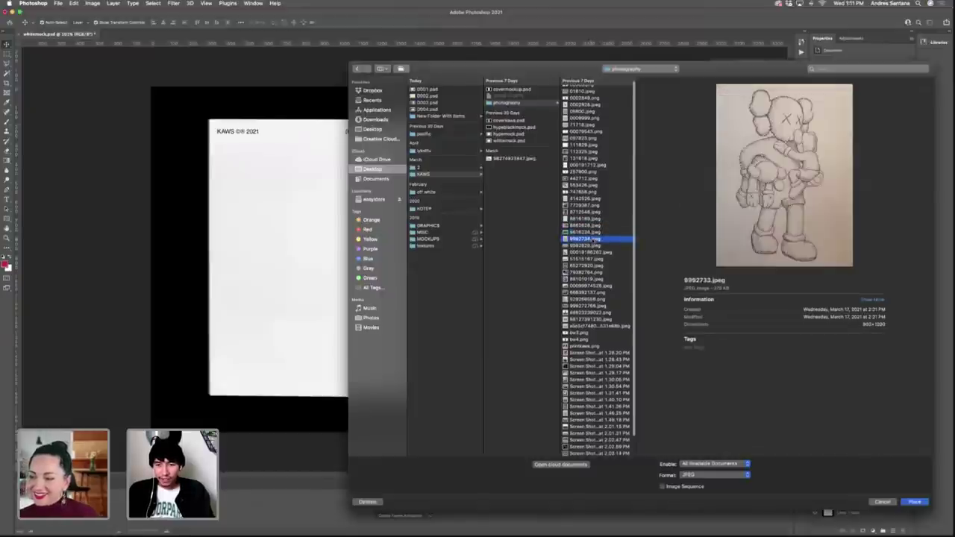
pyautogui.click(591, 245)
pyautogui.click(588, 259)
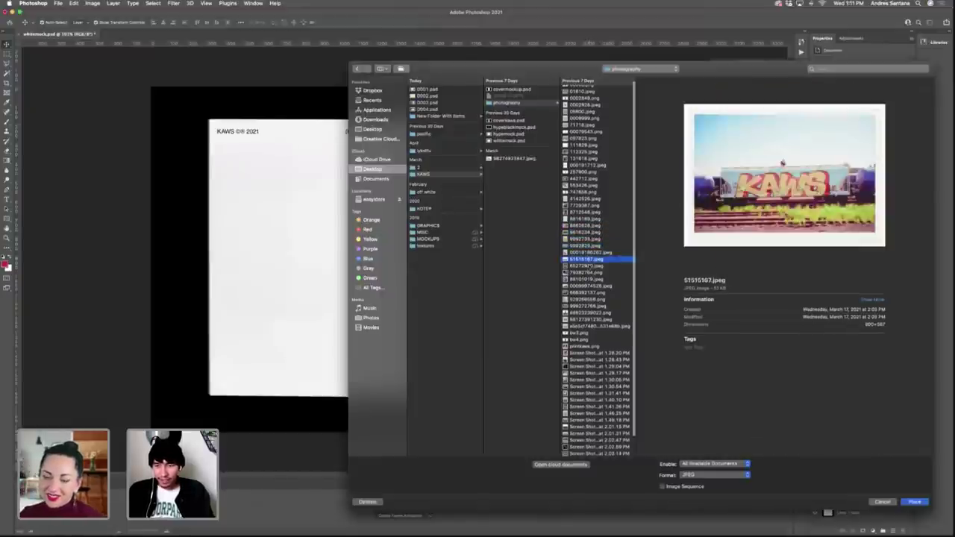
pyautogui.press('Down')
pyautogui.press('Down')
pyautogui.scroll(-1, 589, 274)
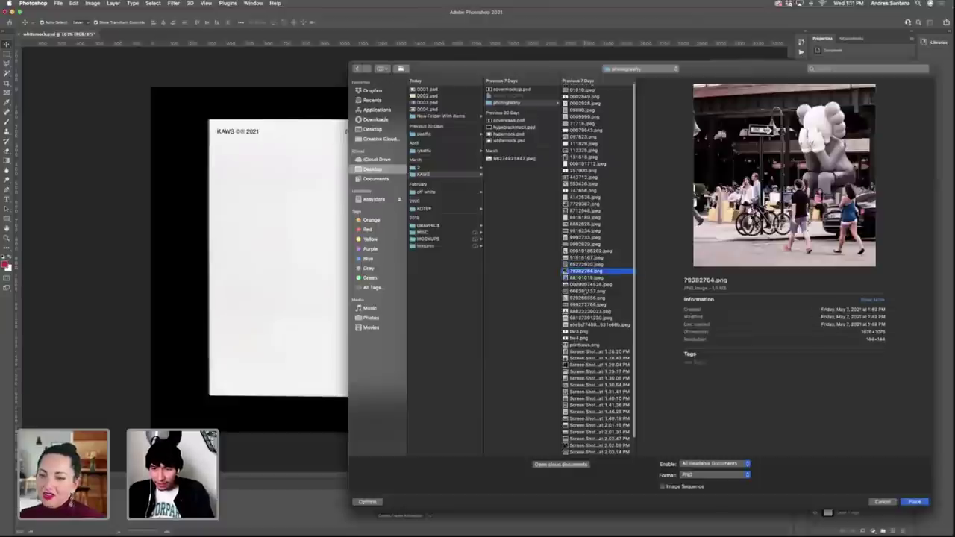
pyautogui.press('Down')
pyautogui.press('Down')
pyautogui.press('Down')
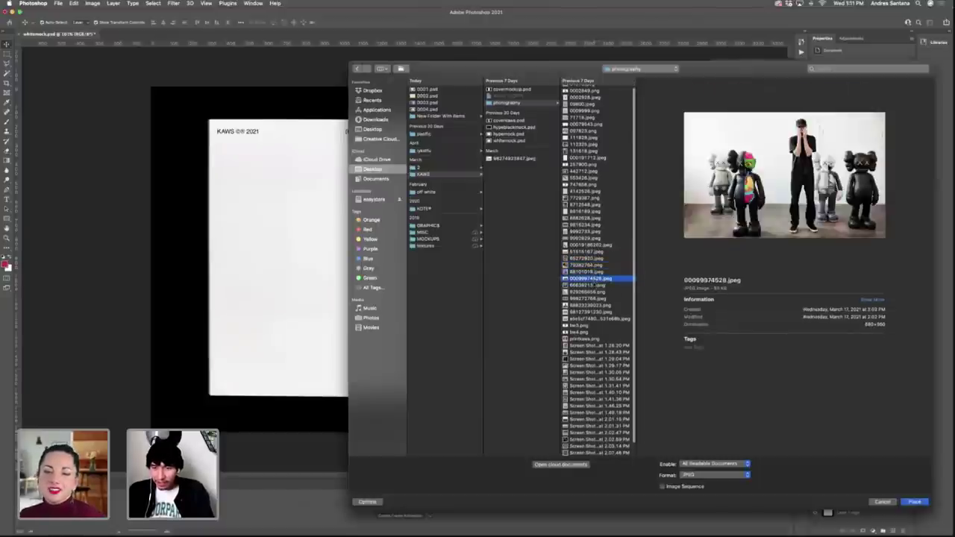
pyautogui.press('Down')
pyautogui.press('Down')
pyautogui.press('Down')
pyautogui.press('Down')
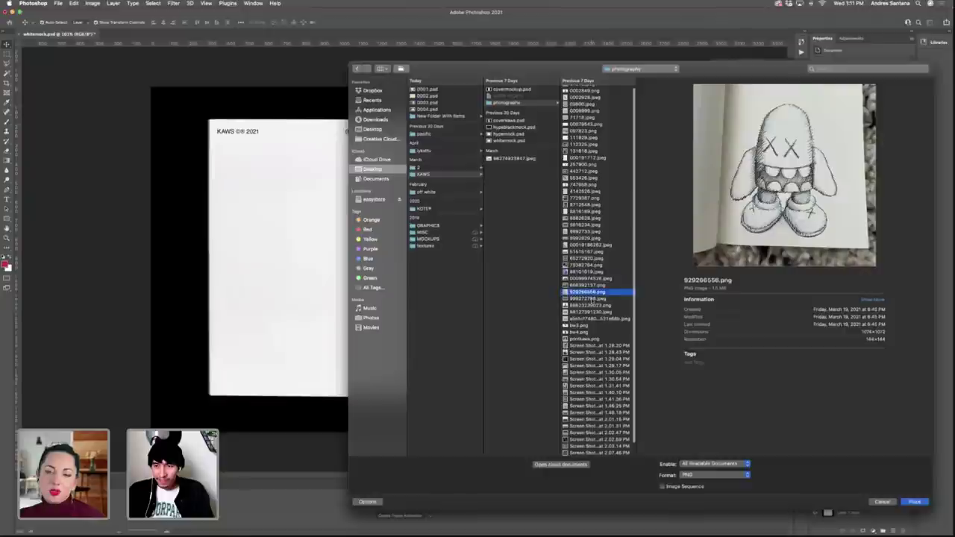
pyautogui.press('Down')
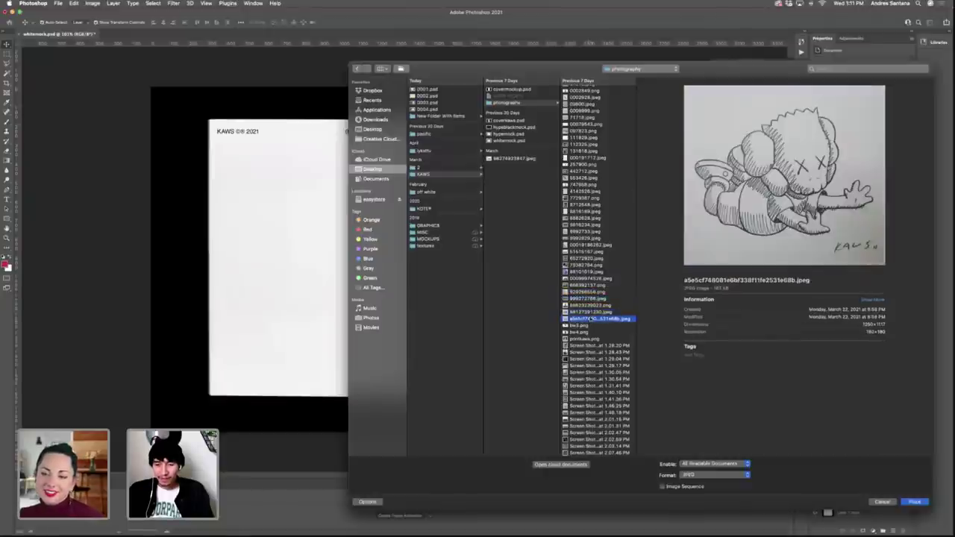
# Place the colourful KAWS letter-characters illustration and scale it up to span the width of both pages.
pyautogui.press('Up')
pyautogui.click(915, 502)
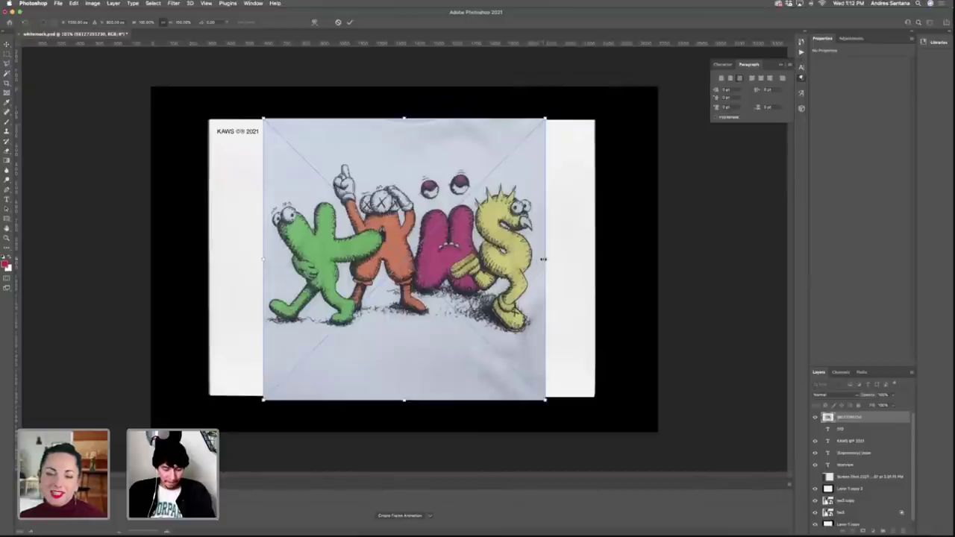
pyautogui.moveTo(544, 259); pyautogui.dragTo(595, 258)
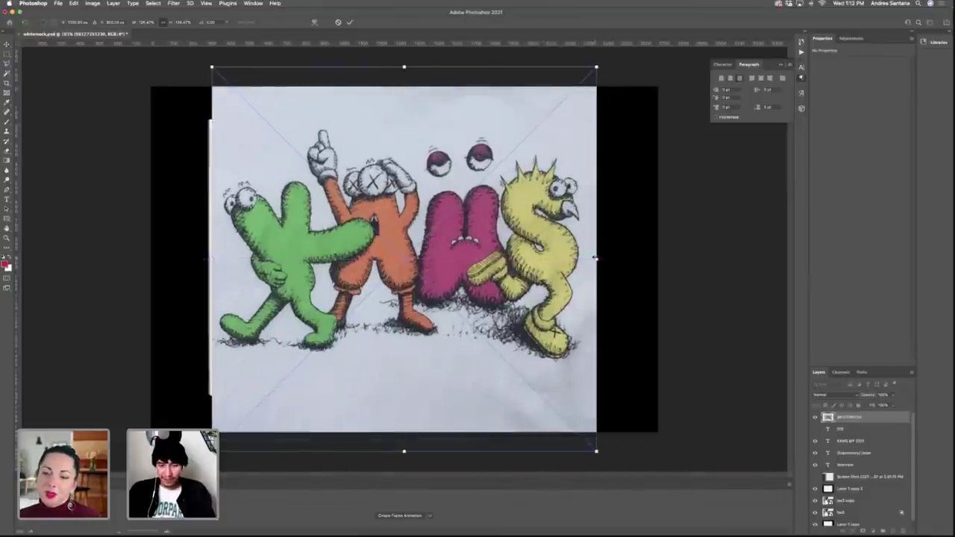
pyautogui.press('Return')
# Set the illustration layer's blend mode to Multiply and move the artwork slightly down below the header texts.
pyautogui.click(836, 395)
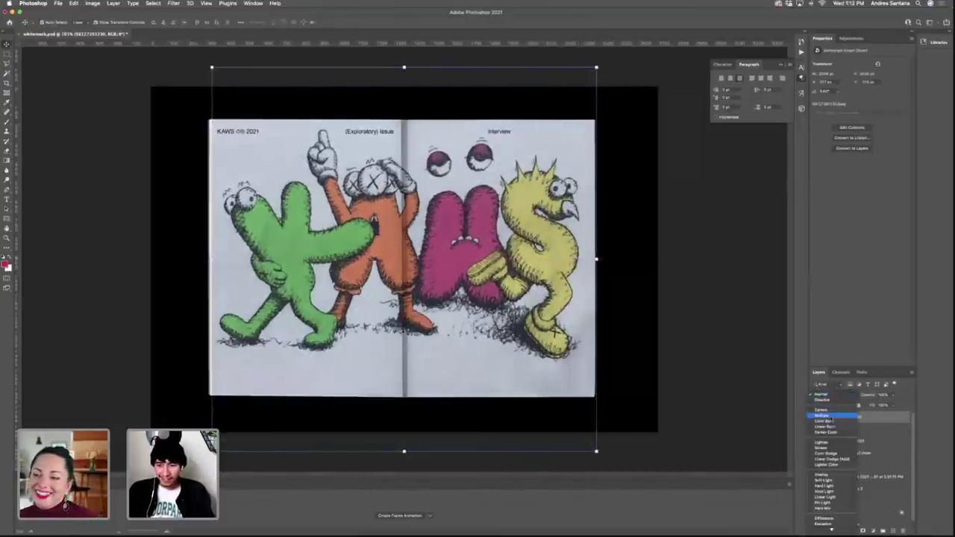
pyautogui.click(829, 416)
pyautogui.moveTo(528, 266); pyautogui.dragTo(529, 281)
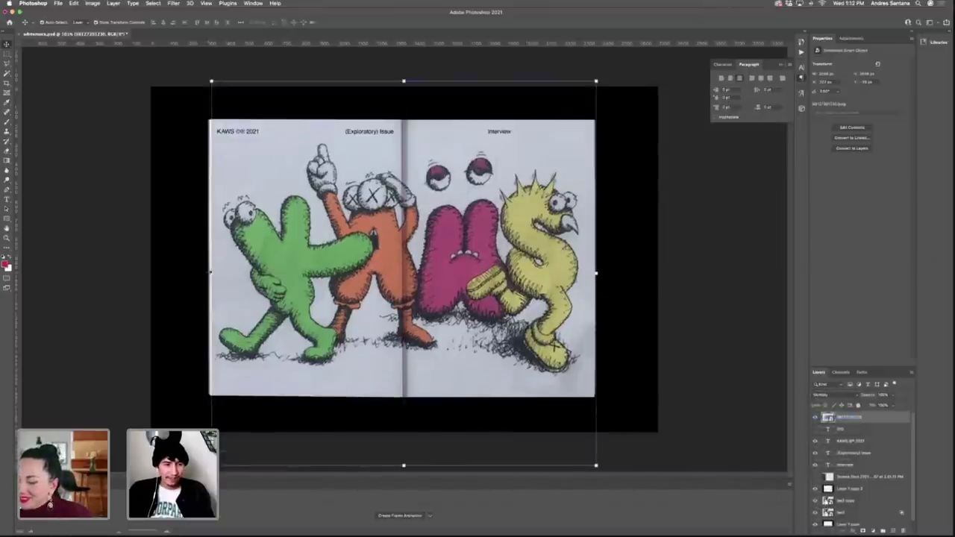
pyautogui.press('Right')
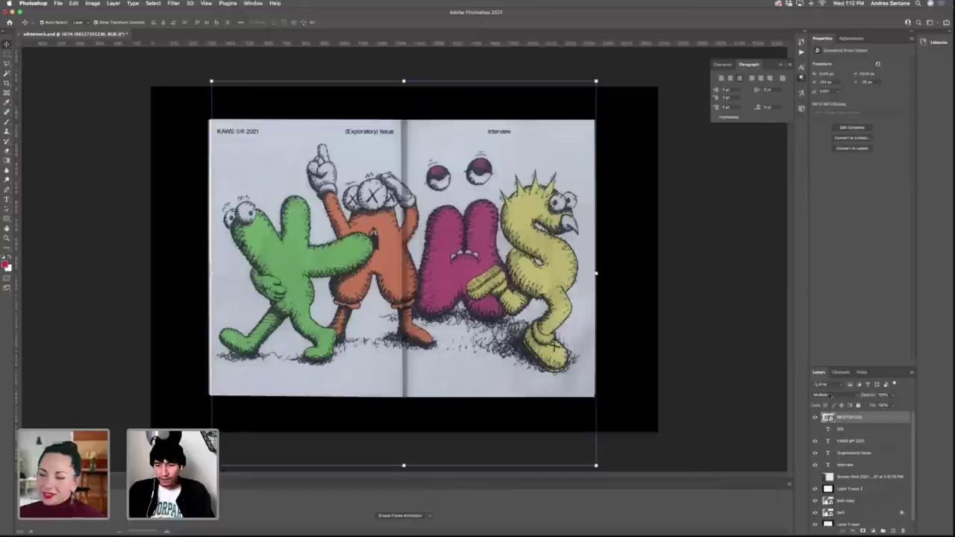
# Open the illustration layer's Blending Options and begin splitting the Blend If white slider for This Layer.
pyautogui.rightClick(868, 421)
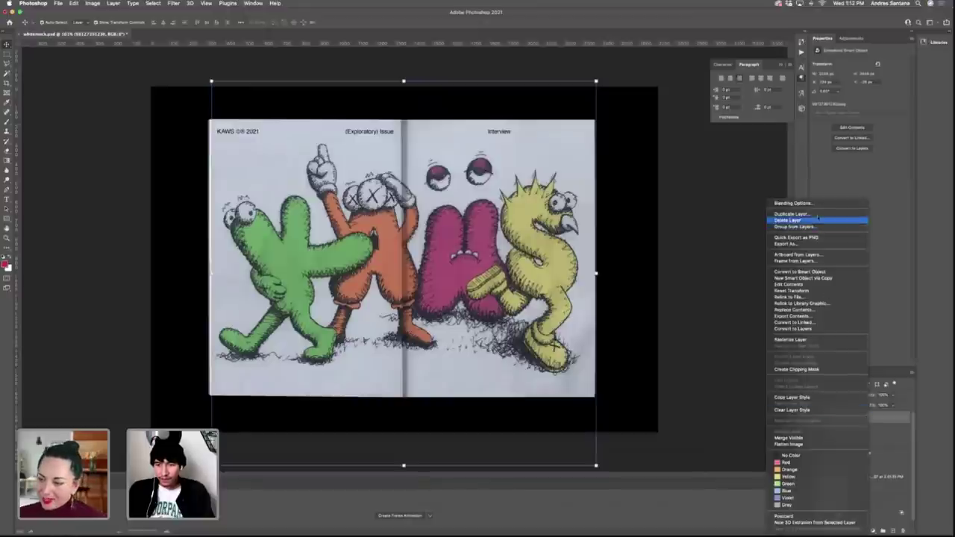
pyautogui.click(799, 204)
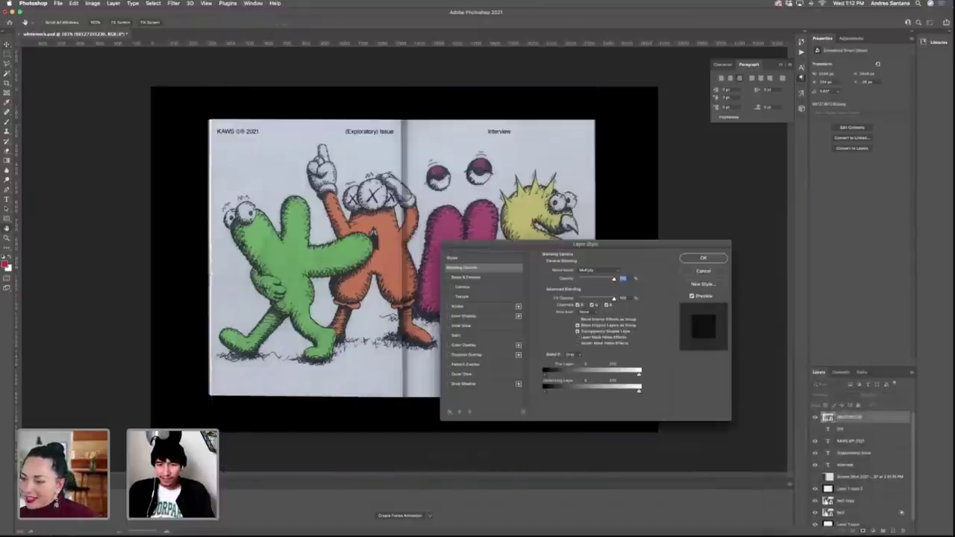
pyautogui.press('alt')
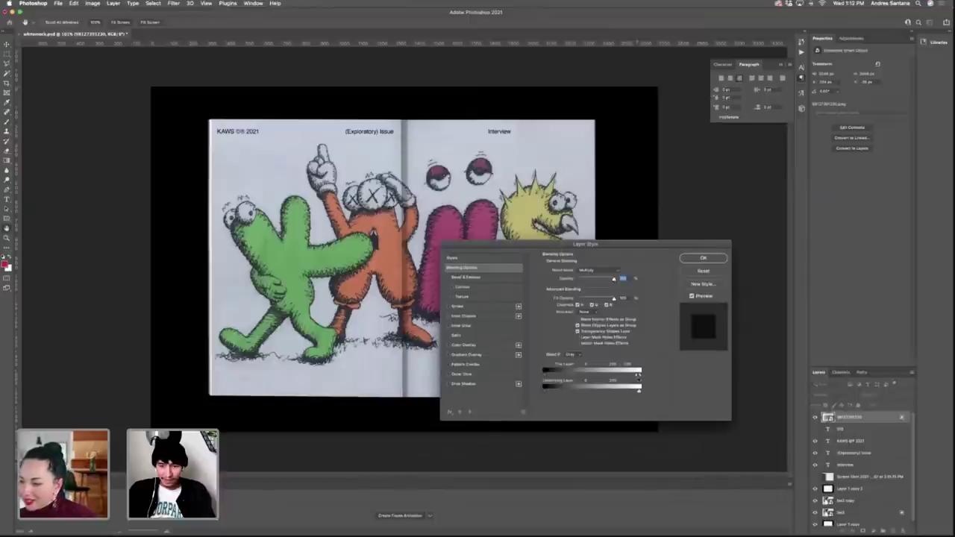
# Blend the KAWS illustration into the spread by splitting its Blend If highlight sliders for This Layer and Underlying Layer, and duplicate the layer.
pyautogui.moveTo(638, 373); pyautogui.dragTo(570, 379)
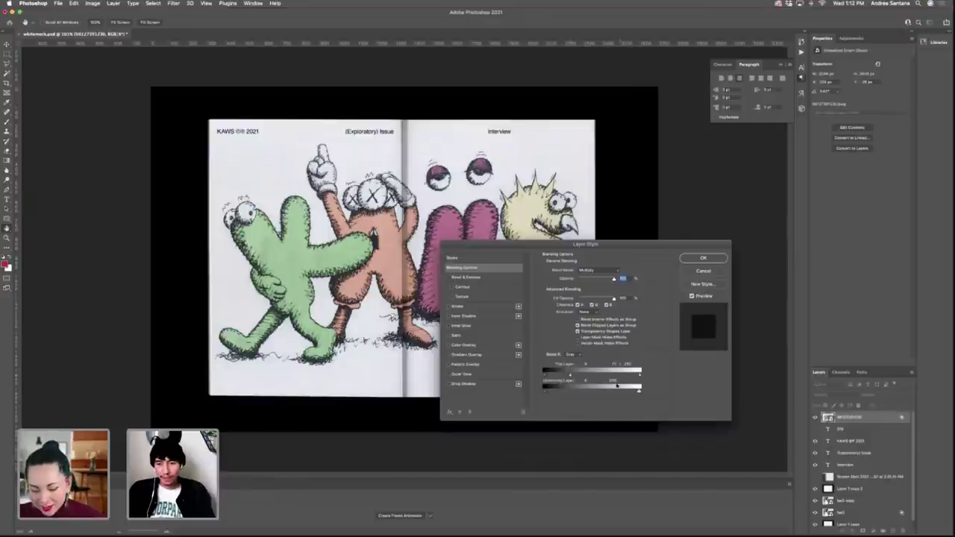
pyautogui.moveTo(636, 393)
pyautogui.mouseDown()
pyautogui.moveTo(621, 392)
pyautogui.moveTo(634, 391)
pyautogui.mouseUp()
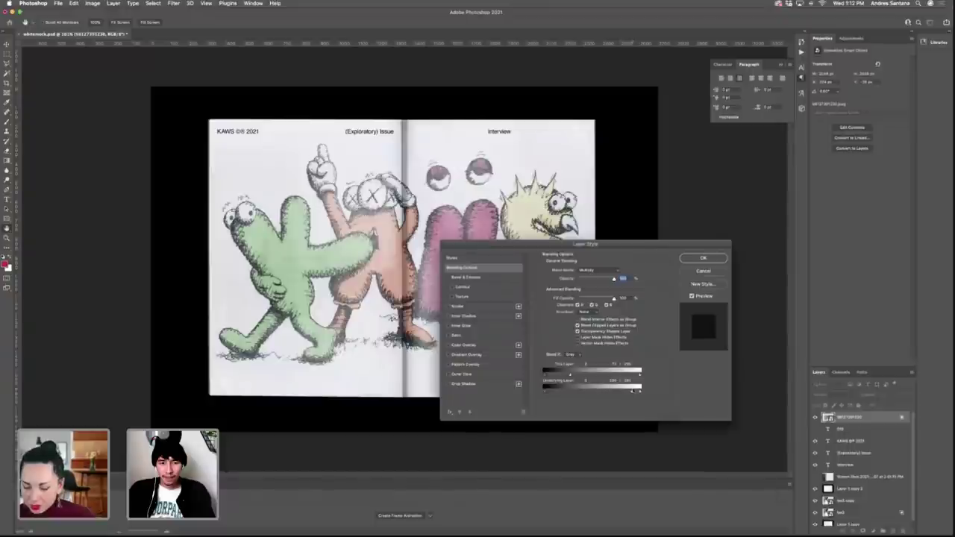
pyautogui.click(703, 258)
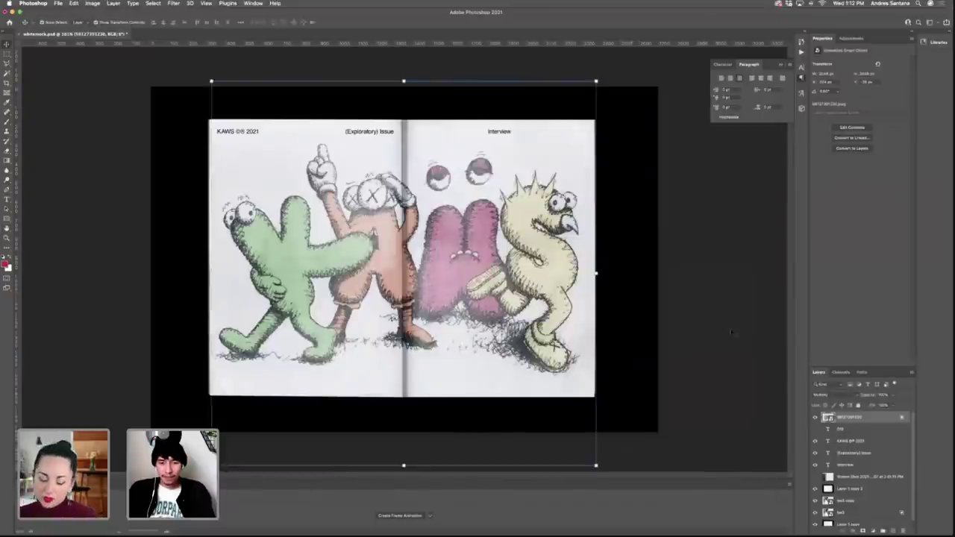
pyautogui.press('super+j')
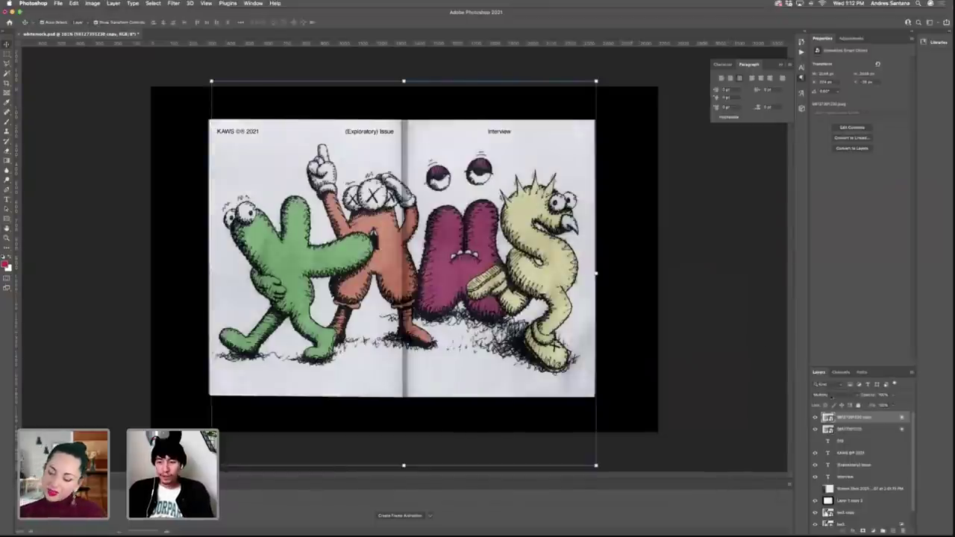
# Try clearing the layer style from the duplicated illustration layer, and undo the change.
pyautogui.rightClick(866, 417)
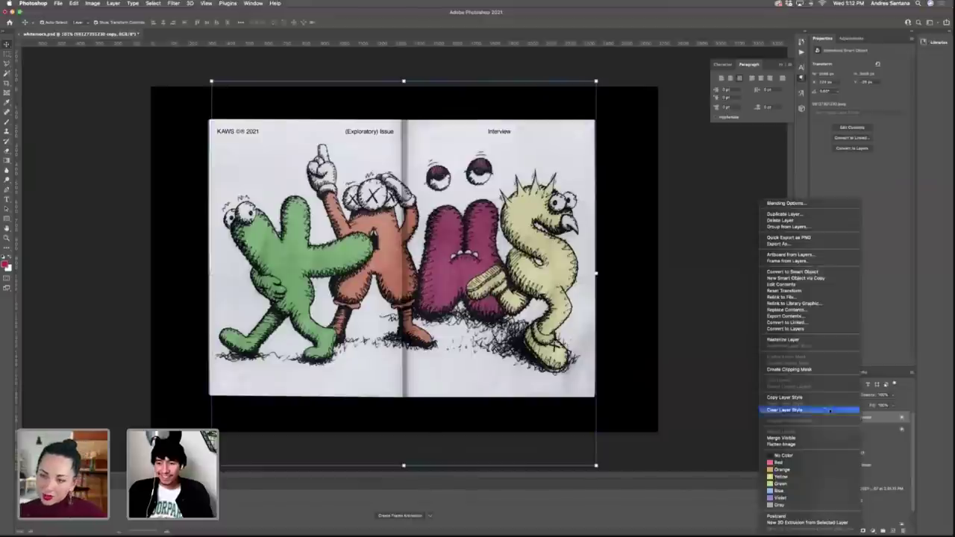
pyautogui.click(820, 410)
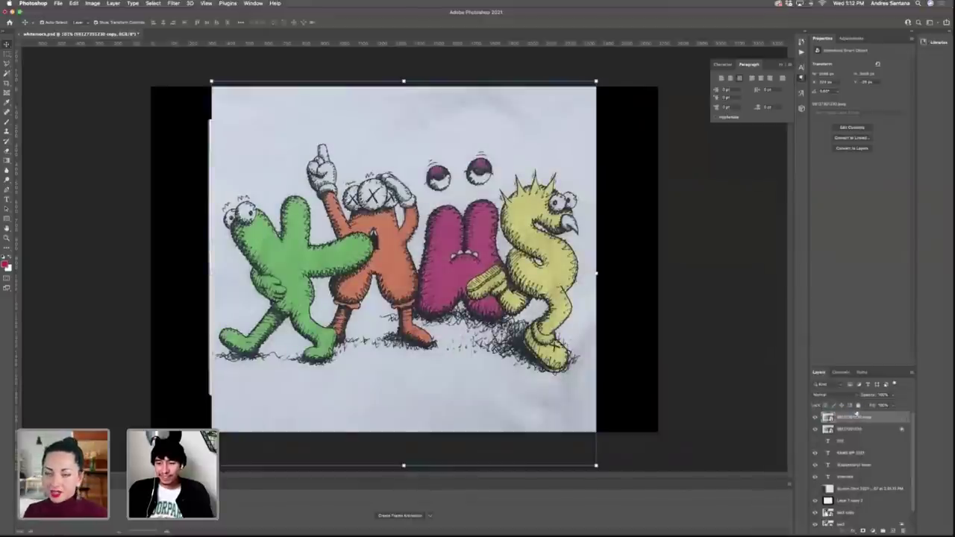
pyautogui.rightClick(833, 422)
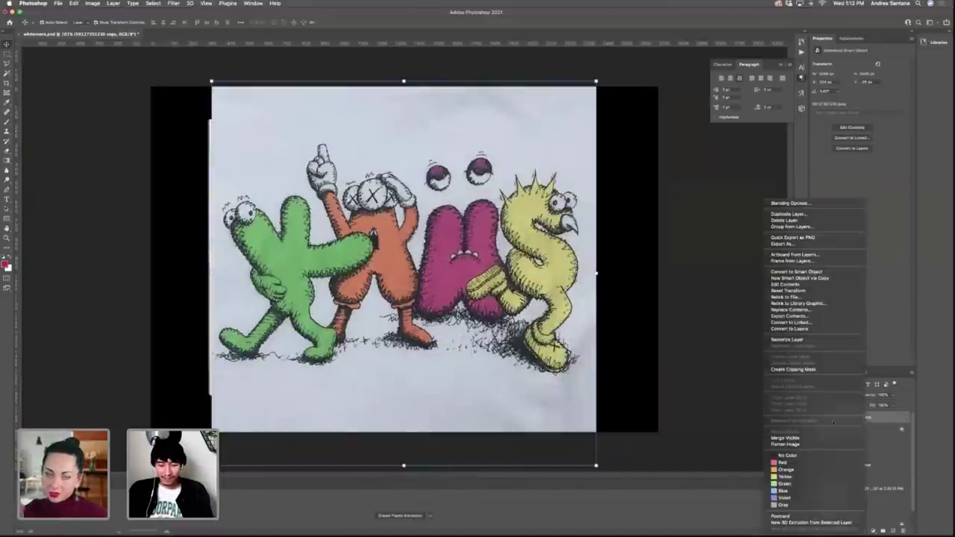
pyautogui.click(887, 422)
pyautogui.press('super+z')
# Review the duplicated illustration's blending options and reduce that layer's opacity to 82%.
pyautogui.rightClick(869, 418)
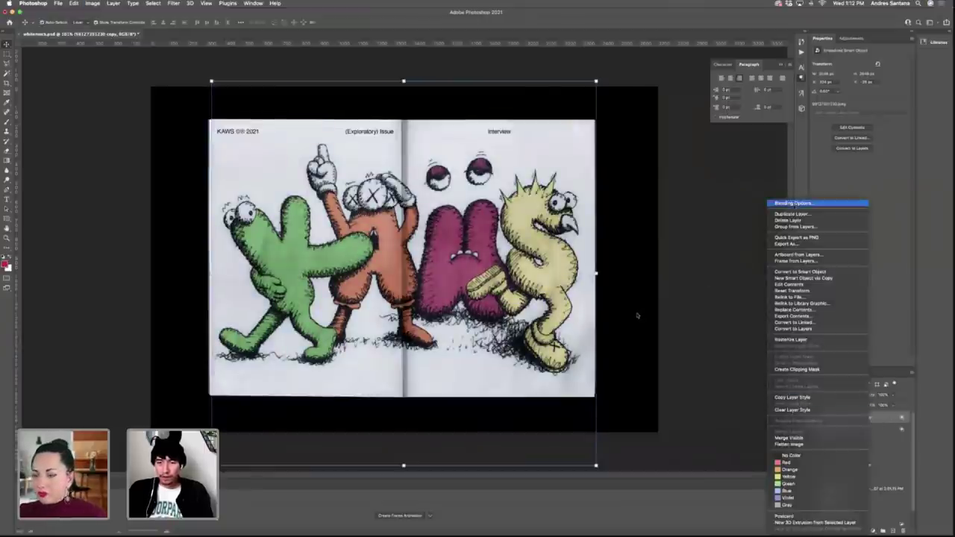
pyautogui.click(792, 203)
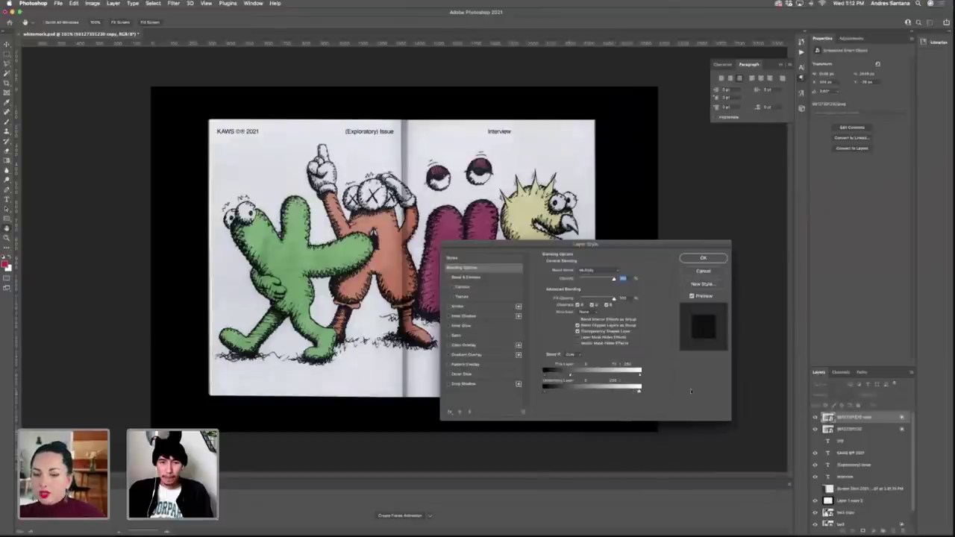
pyautogui.click(703, 259)
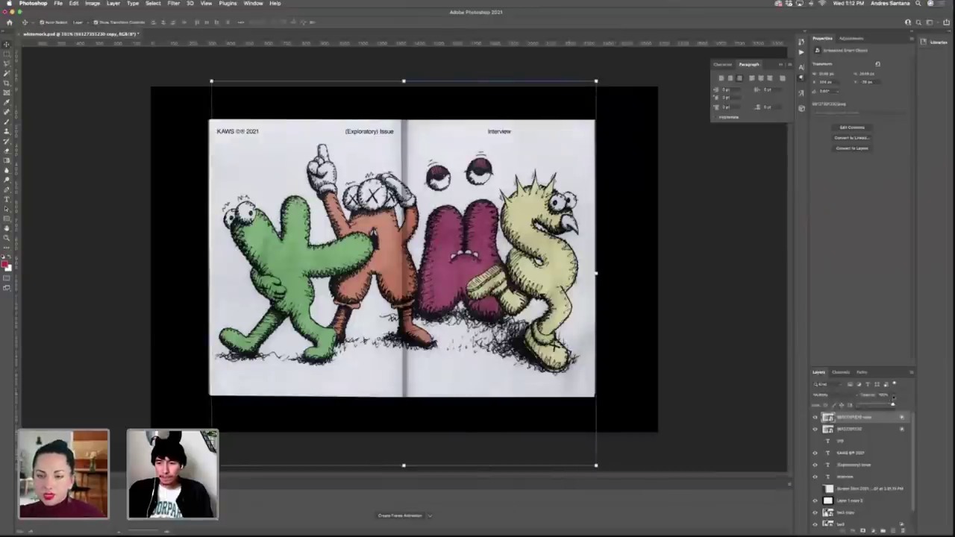
pyautogui.moveTo(884, 405); pyautogui.dragTo(881, 406)
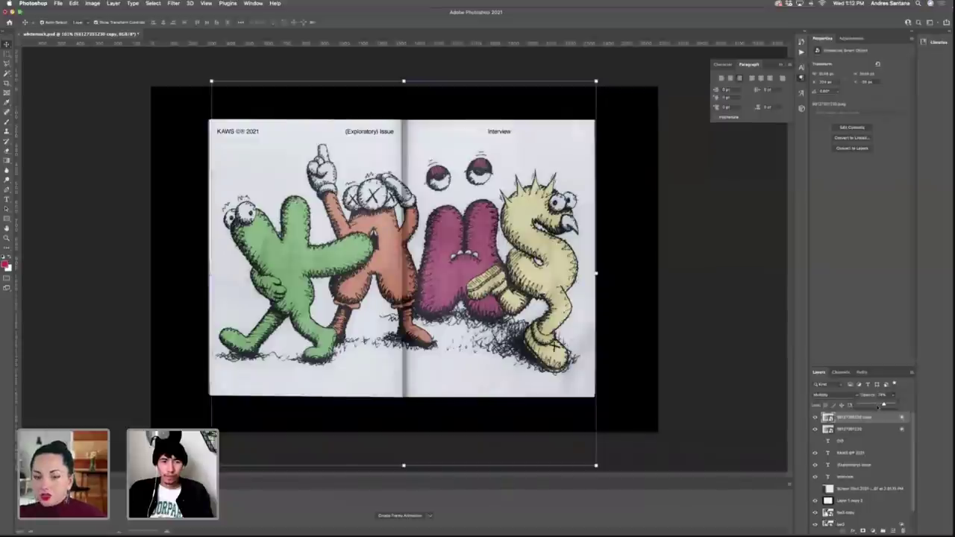
pyautogui.moveTo(884, 406); pyautogui.dragTo(882, 405)
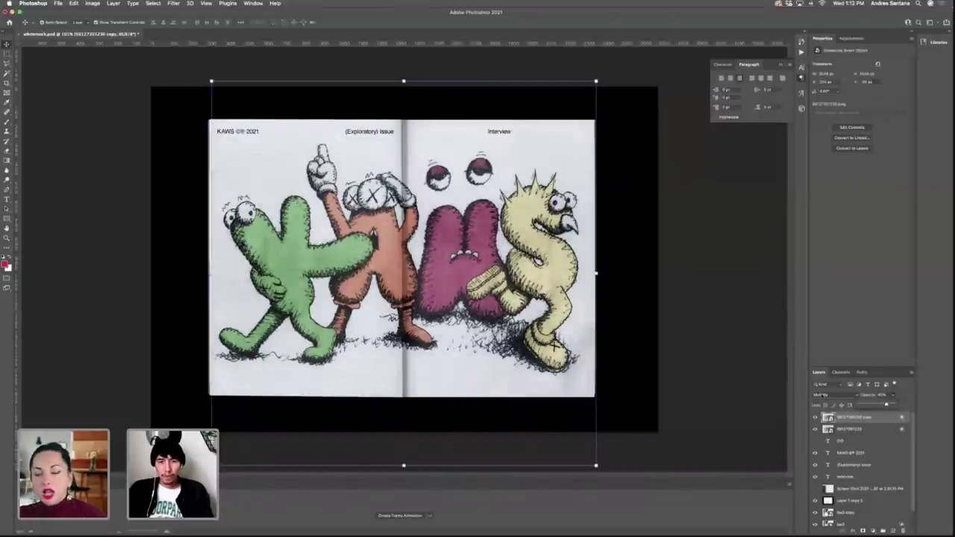
pyautogui.click(713, 338)
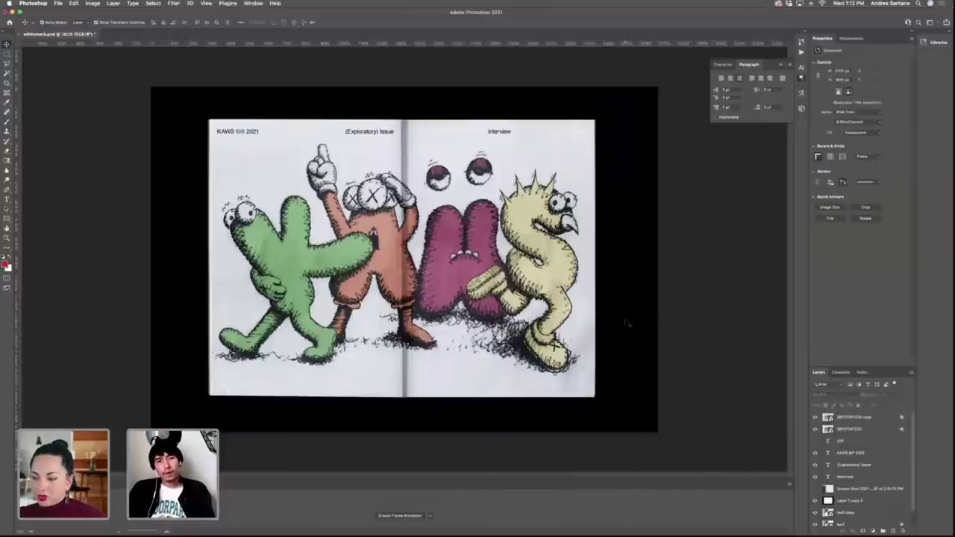
# Select both illustration layers together and nudge them slightly down on the spread.
pyautogui.click(500, 138)
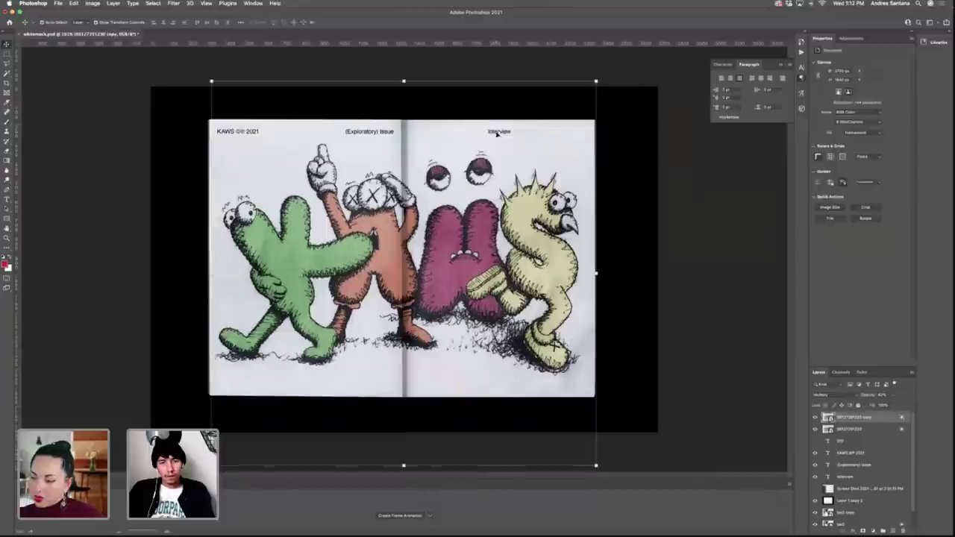
pyautogui.click(755, 226)
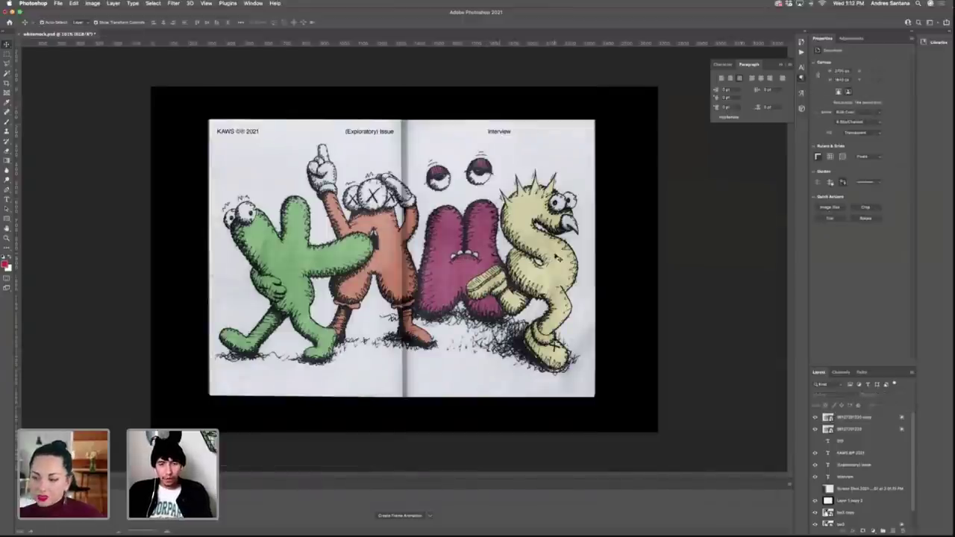
pyautogui.click(554, 347)
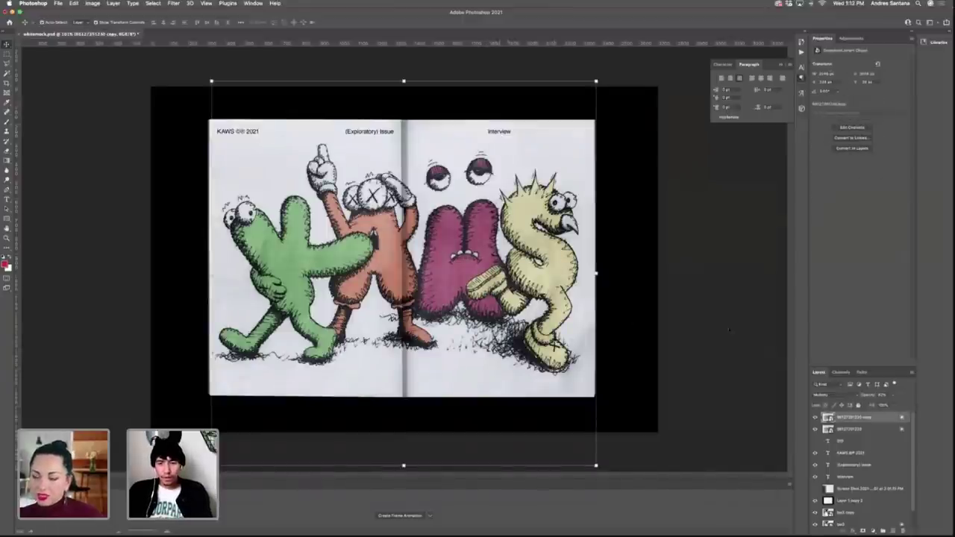
pyautogui.keyDown('shift'); pyautogui.click(858, 430); pyautogui.keyUp('shift')
pyautogui.press('Down')
pyautogui.press('Down')
pyautogui.press('Down')
pyautogui.press('Down')
pyautogui.press('Down')
pyautogui.press('Down')
pyautogui.press('Down')
pyautogui.press('Down')
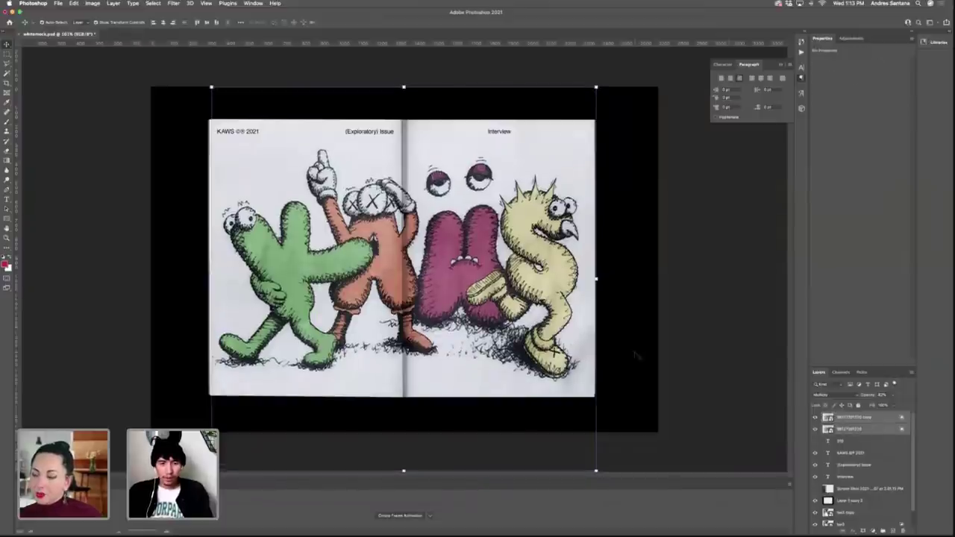
pyautogui.click(718, 325)
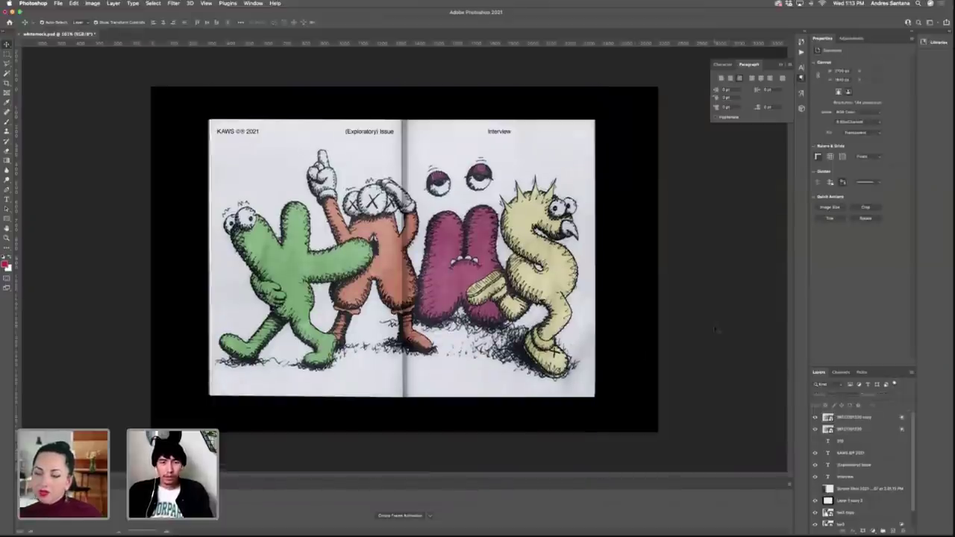
# Save the KAWS spread to the Desktop under the file name 0008.
pyautogui.press('super+shift+s')
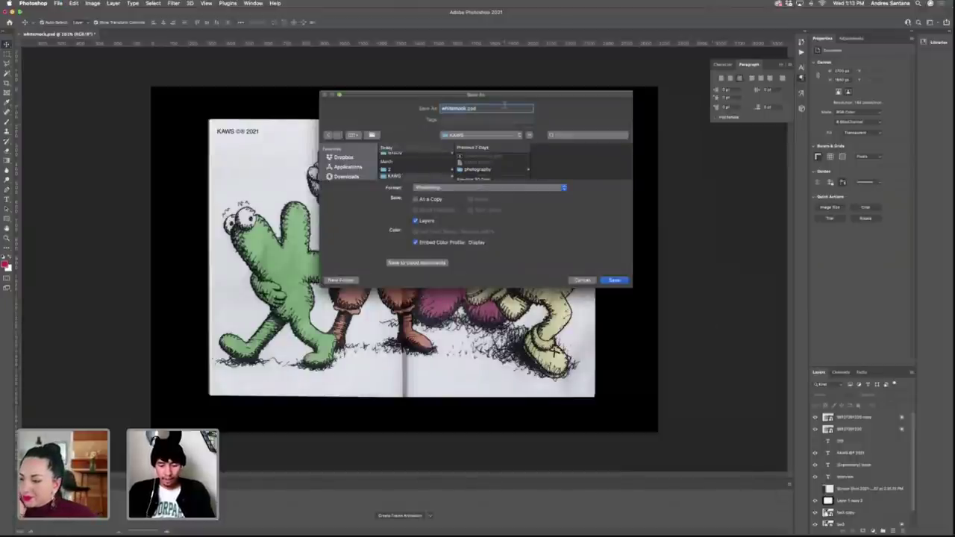
pyautogui.write('0008')
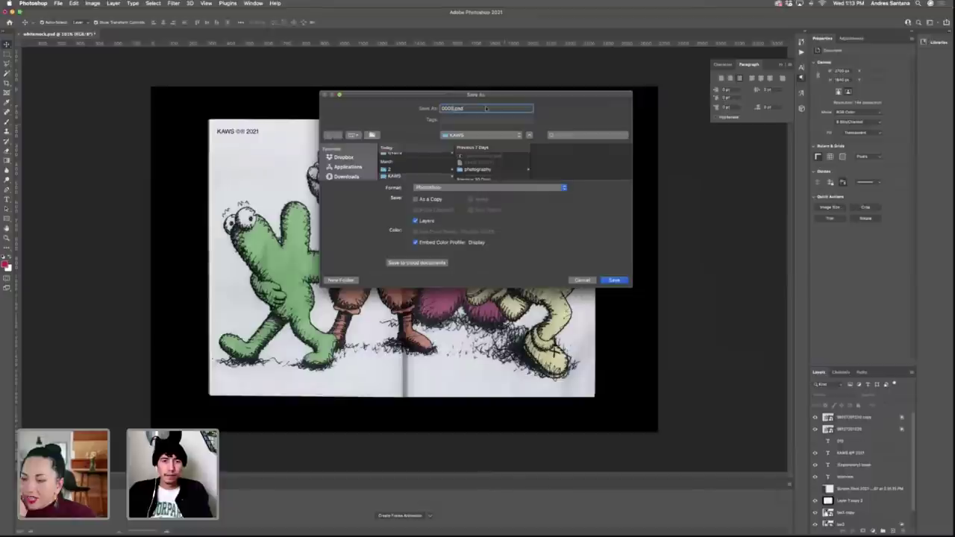
pyautogui.scroll(-2, 347, 166)
pyautogui.click(344, 171)
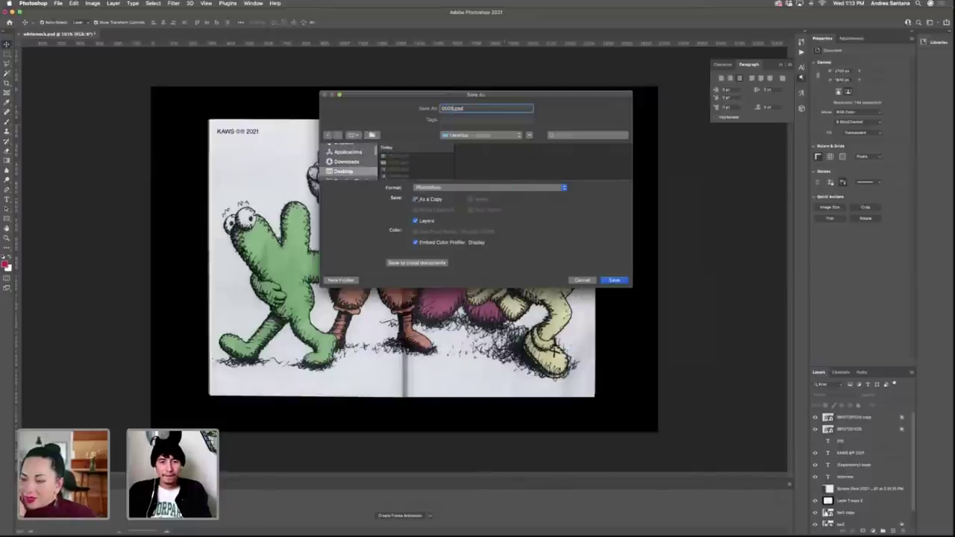
pyautogui.click(613, 279)
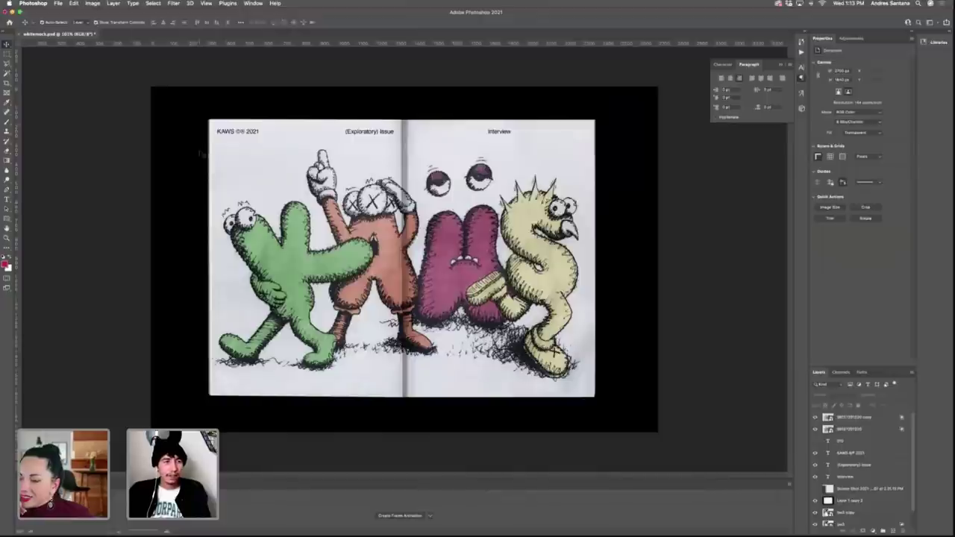
pyautogui.click(184, 153)
pyautogui.click(79, 115)
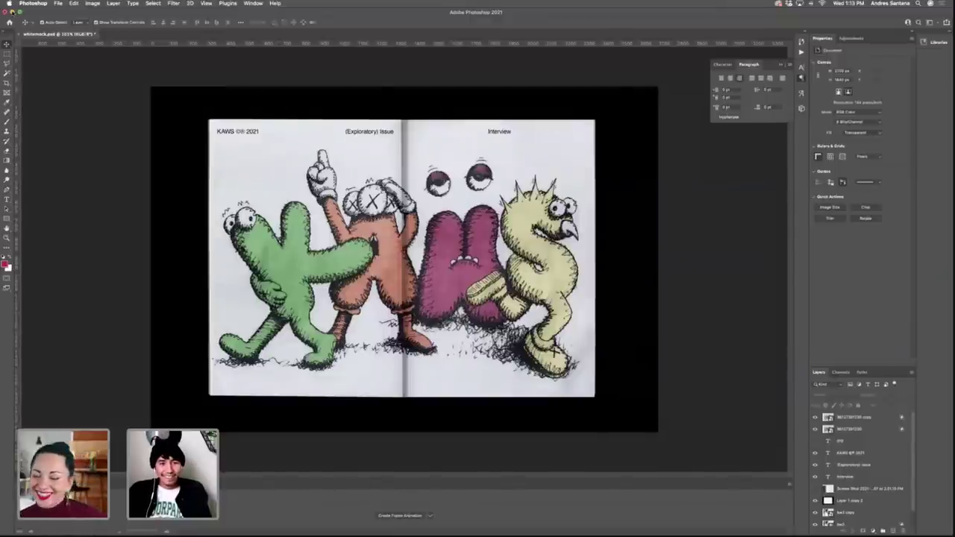
# Minimize the mockup and copy the 2016 and 2015 entries under Exhibitions from the KAWS (COPY) document in Pages.
pyautogui.click(12, 10)
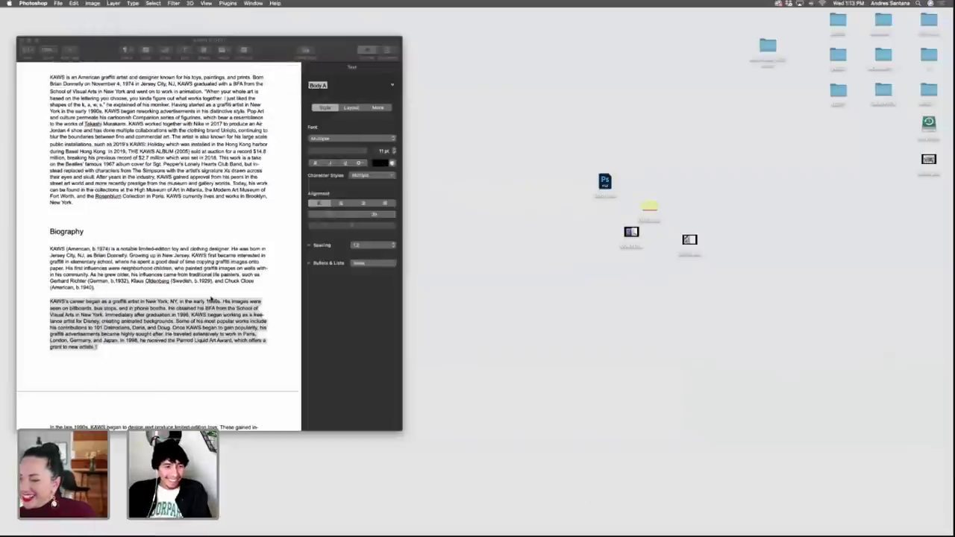
pyautogui.click(211, 300)
pyautogui.scroll(-5, 149, 313)
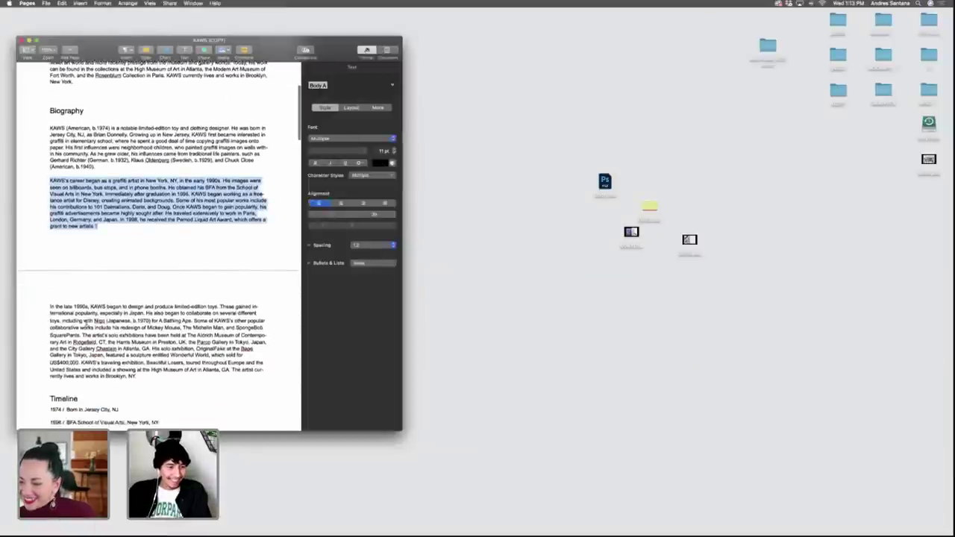
pyautogui.scroll(-8, 86, 325)
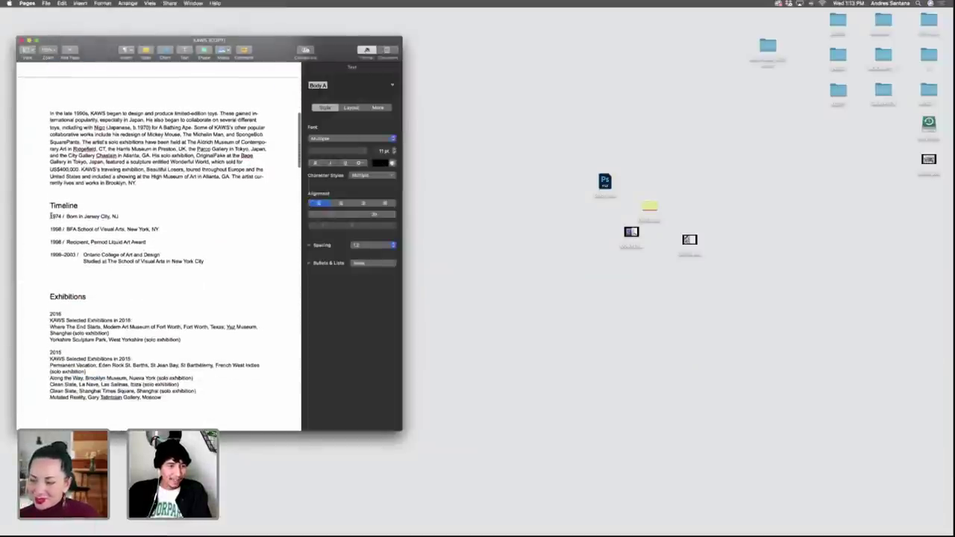
pyautogui.scroll(-2, 106, 218)
pyautogui.moveTo(49, 278); pyautogui.dragTo(180, 368)
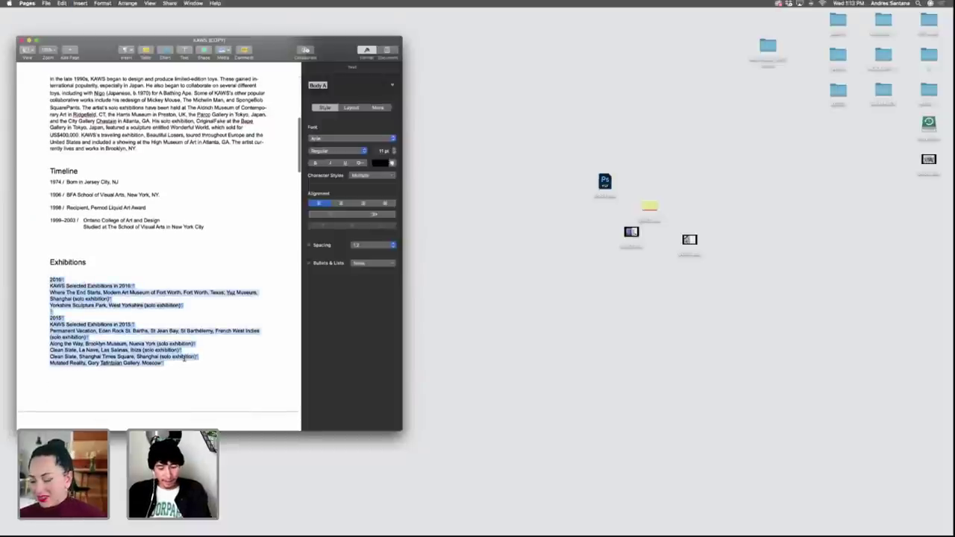
pyautogui.click(564, 351)
# In the recovered Photoshop spread, replace the KAWS tag sketch on the right page with a paragraph text box holding the copied exhibitions text.
pyautogui.moveTo(948, 246)
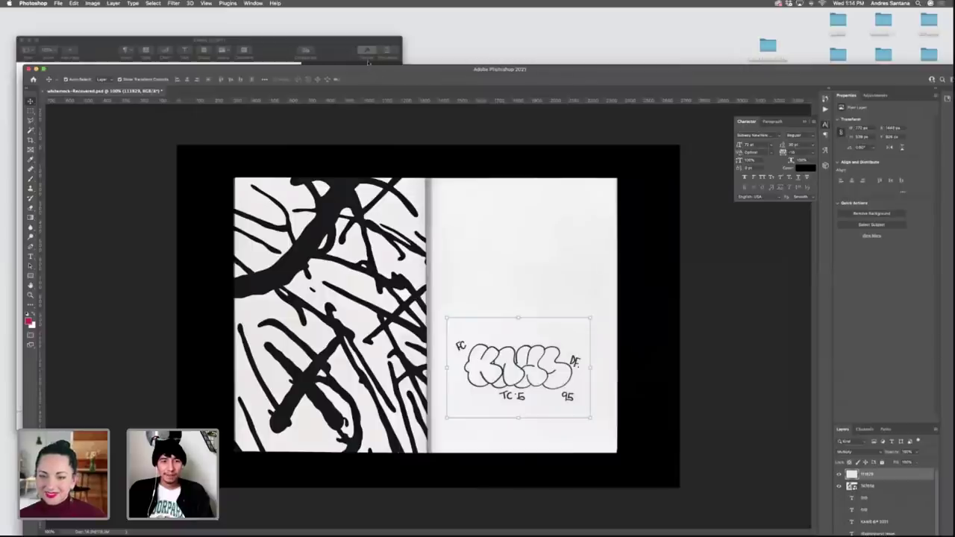
pyautogui.moveTo(368, 67); pyautogui.dragTo(348, 19)
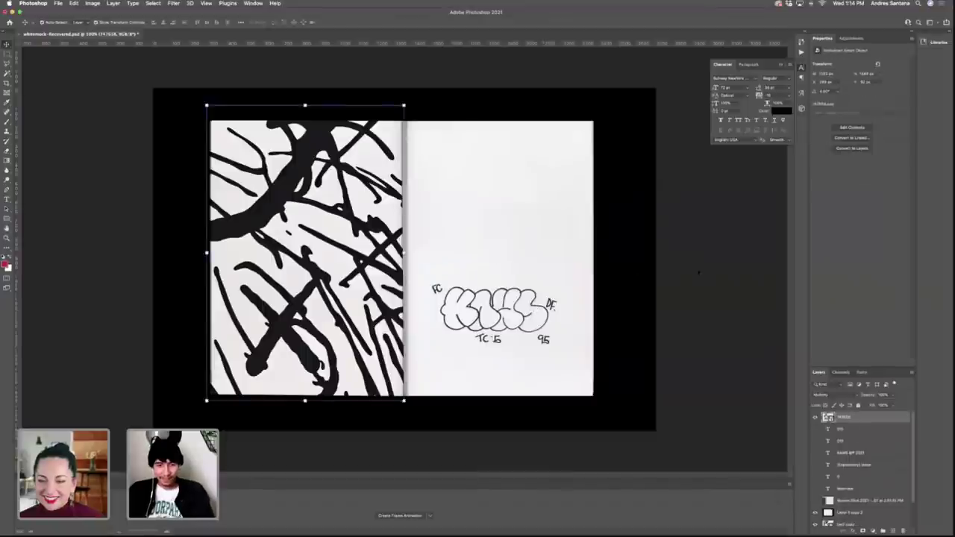
pyautogui.press('t')
pyautogui.moveTo(422, 142); pyautogui.dragTo(577, 382)
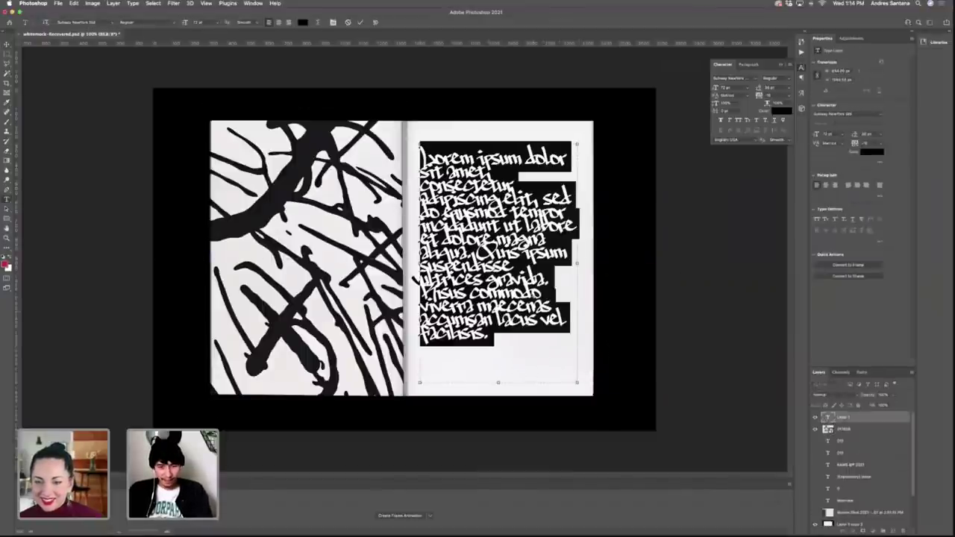
pyautogui.write('2016 KAWS Selected Exhibitions in 2016: Where The End Starts, Modern Art Museum of Fort Worth, Fort Worth, Texas; Yuz Museum, Shanghai (solo exhibition) Yorkshire Sculpture Park, West Yorkshire (solo exhibition)')
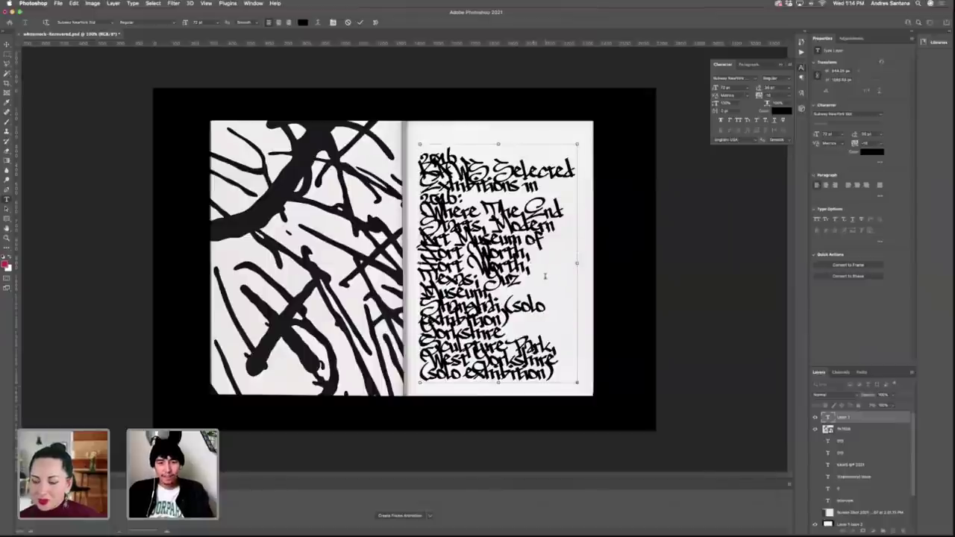
pyautogui.press('Escape')
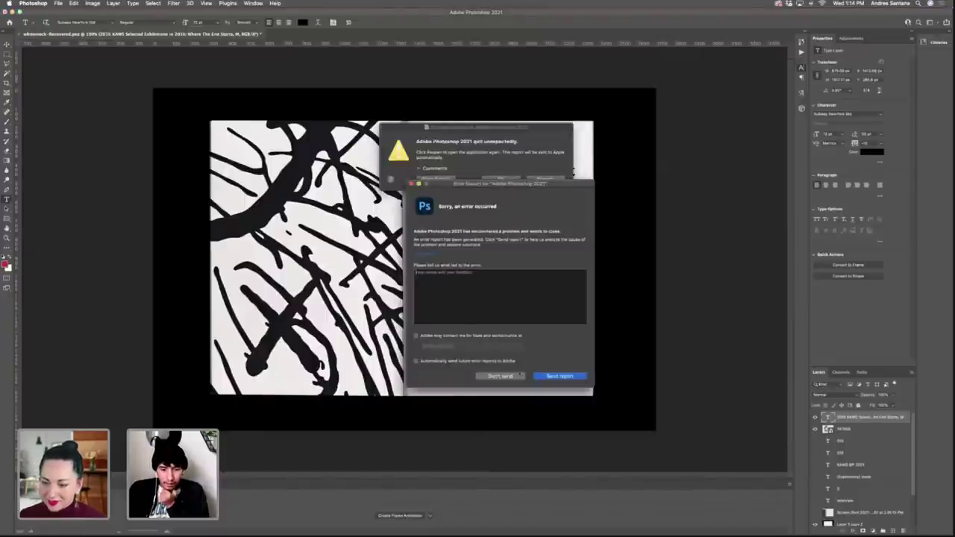
# Dismiss the Photoshop error report without sending it, and deselect the exhibitions text layer.
pyautogui.click(500, 376)
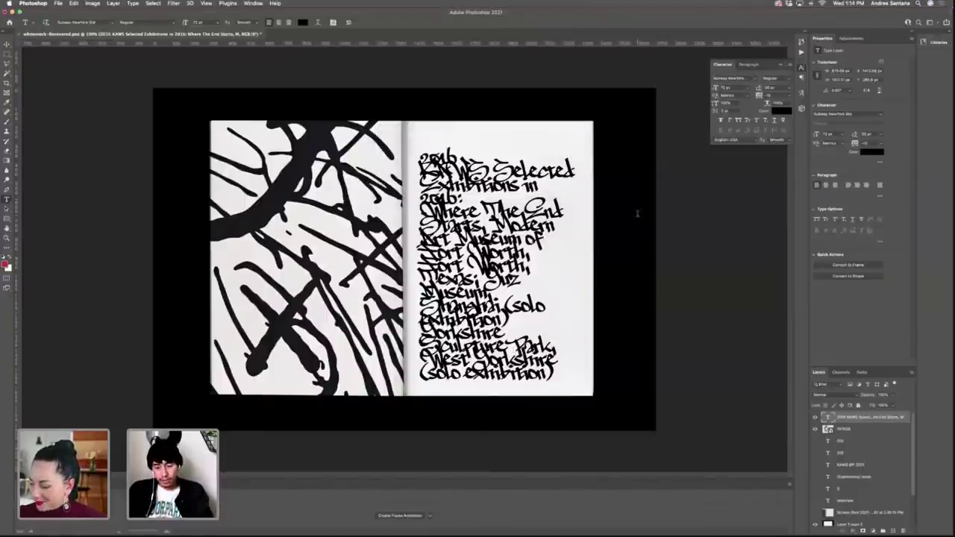
pyautogui.press('v')
pyautogui.click(683, 228)
# Switch to Chrome to view the Behance profile page.
pyautogui.moveTo(943, 273)
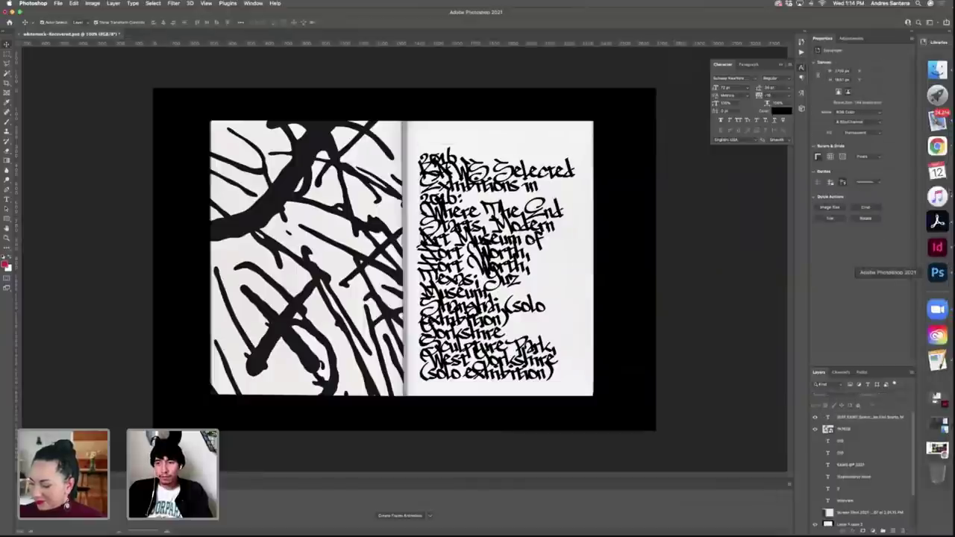
pyautogui.click(937, 146)
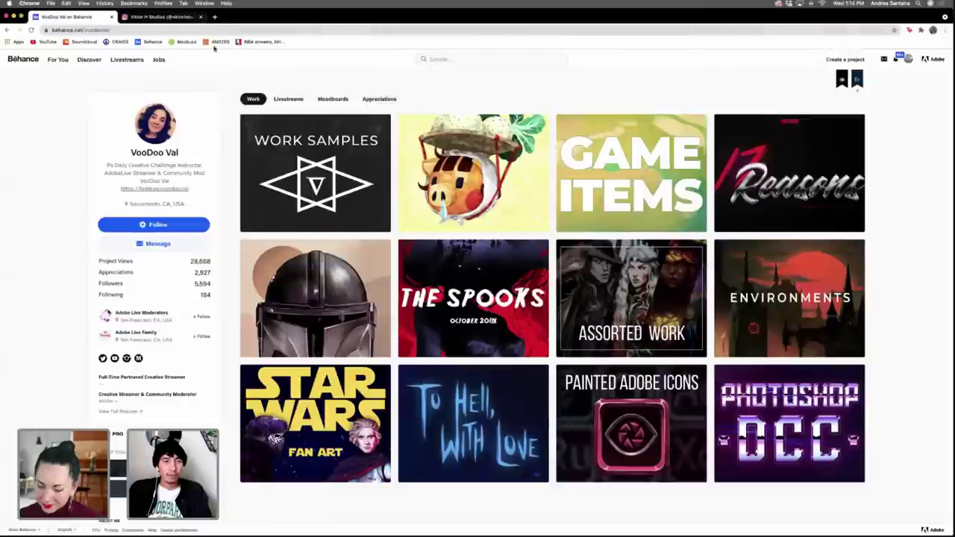
# Open the account owner's own Behance profile and look through the spreads of the Supreme "A Love Supreme" project.
pyautogui.click(907, 60)
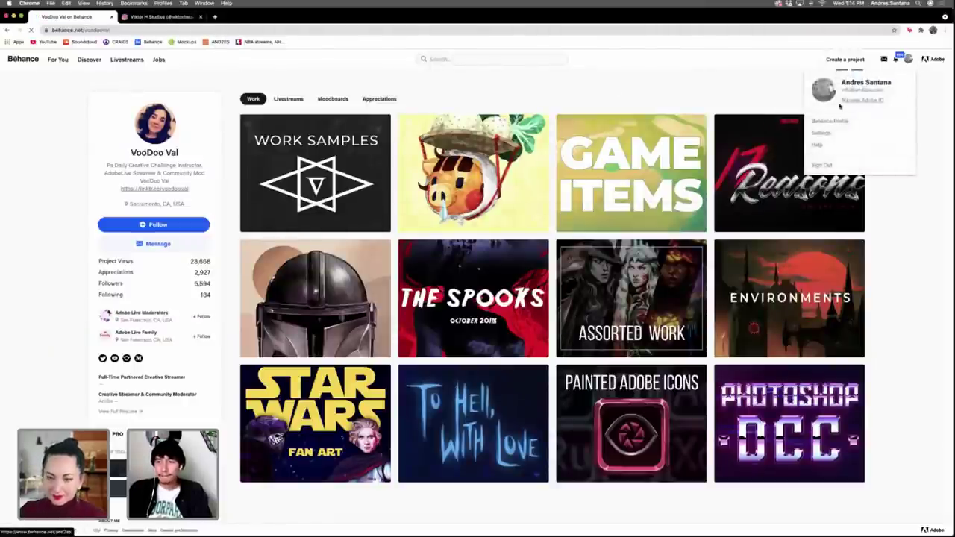
pyautogui.click(841, 107)
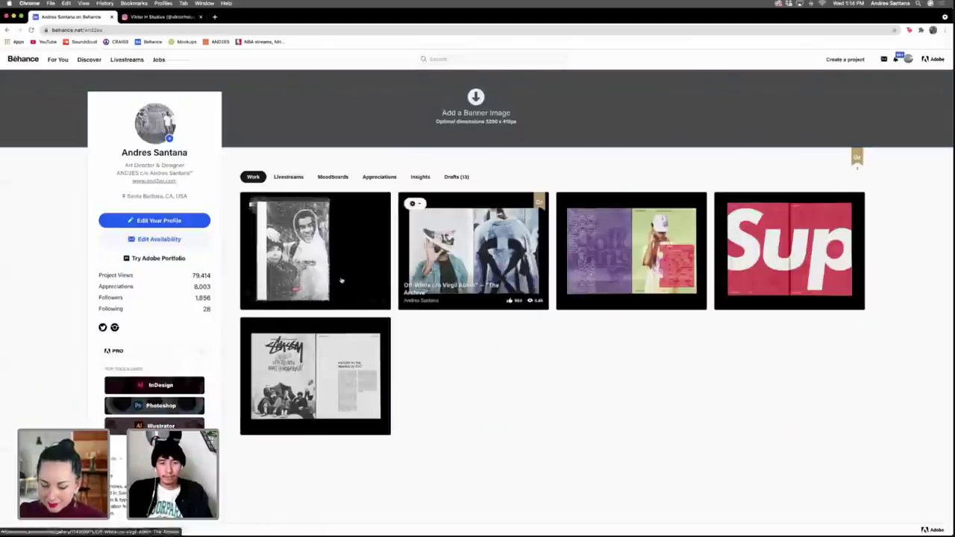
pyautogui.click(341, 281)
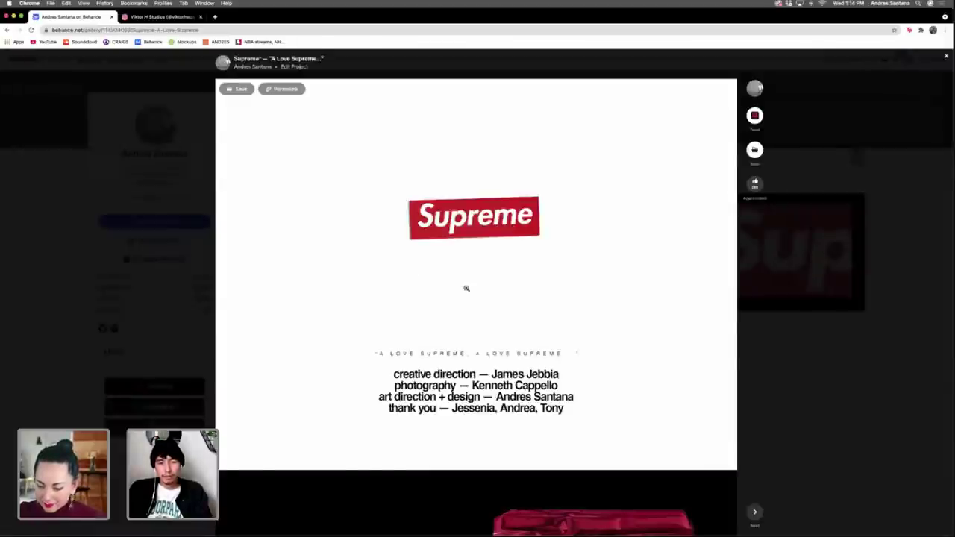
pyautogui.scroll(-1, 447, 290)
pyautogui.scroll(-3, 407, 290)
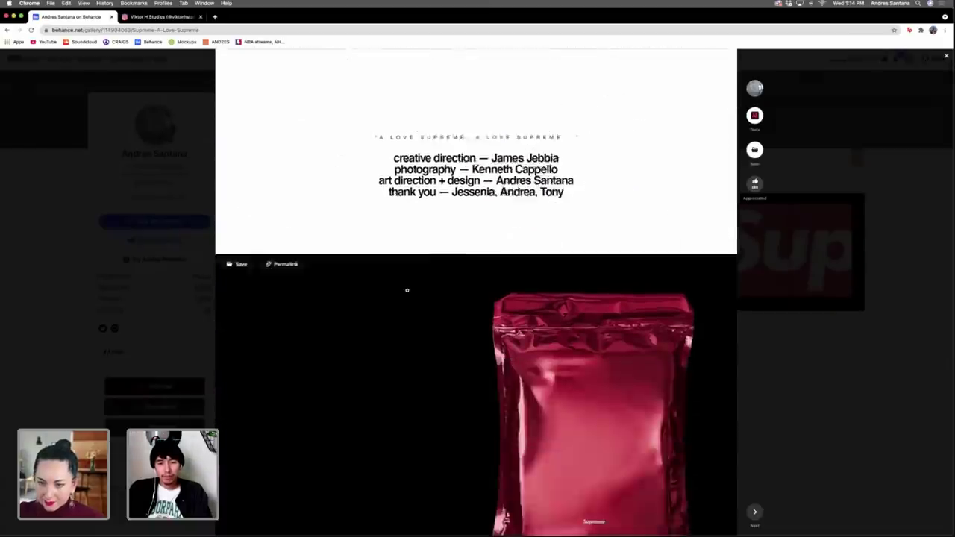
pyautogui.scroll(-10, 407, 291)
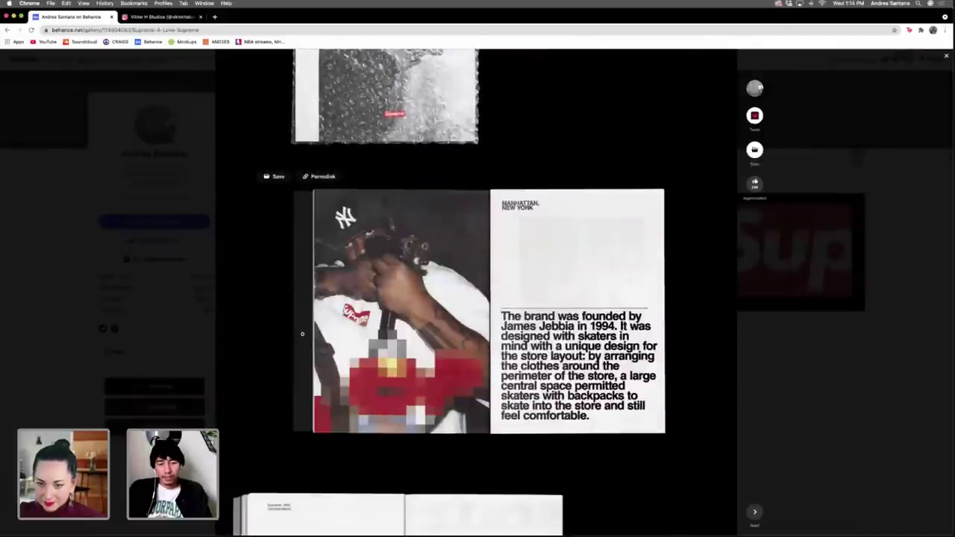
pyautogui.scroll(-12, 303, 332)
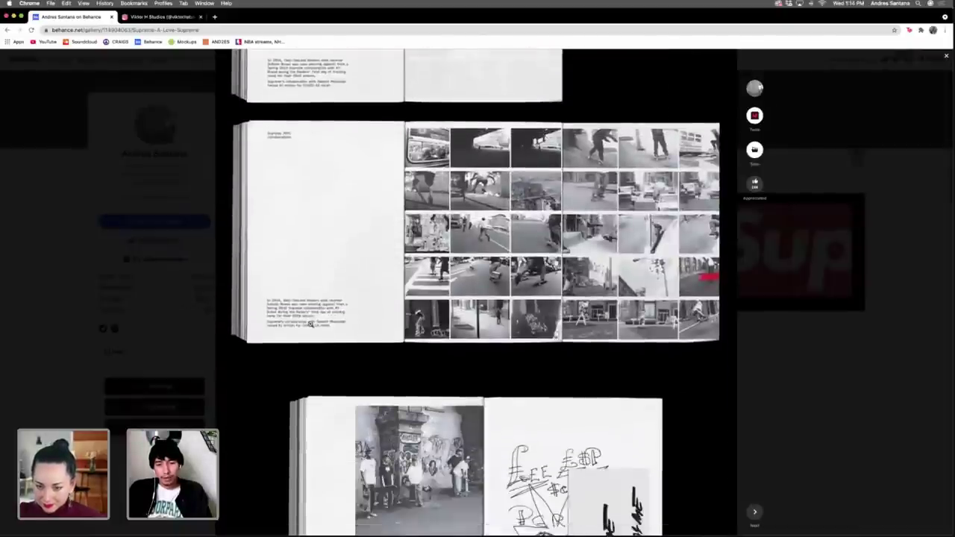
pyautogui.scroll(-15, 310, 324)
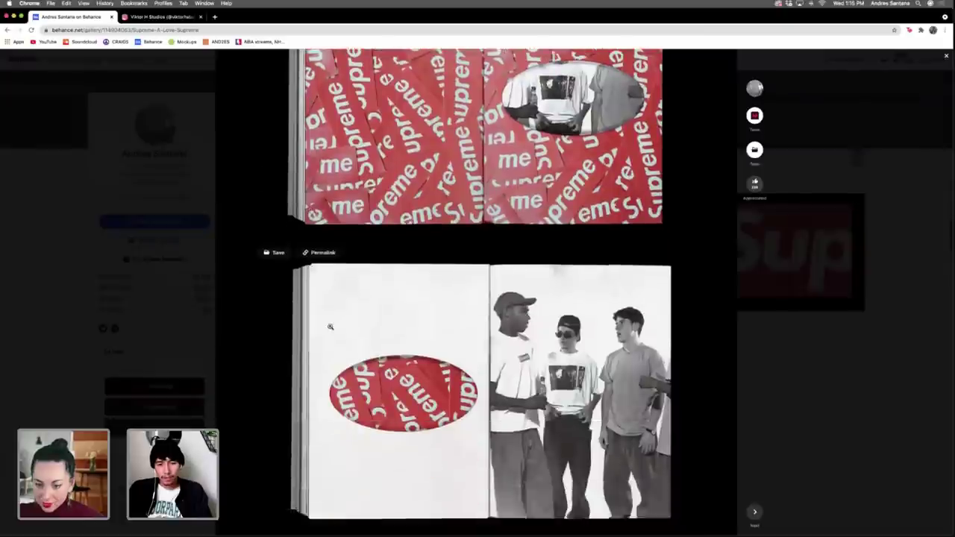
pyautogui.scroll(-5, 330, 326)
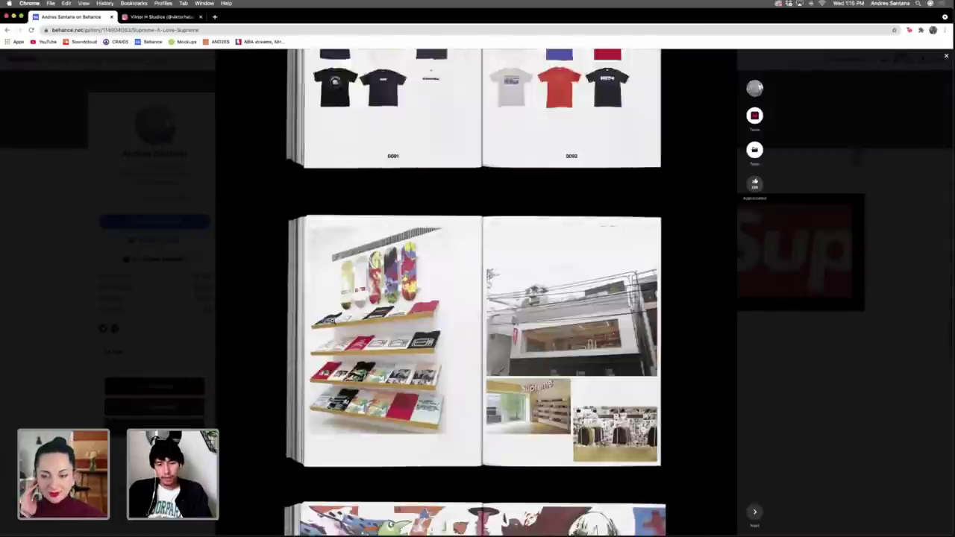
pyautogui.scroll(-15, 332, 321)
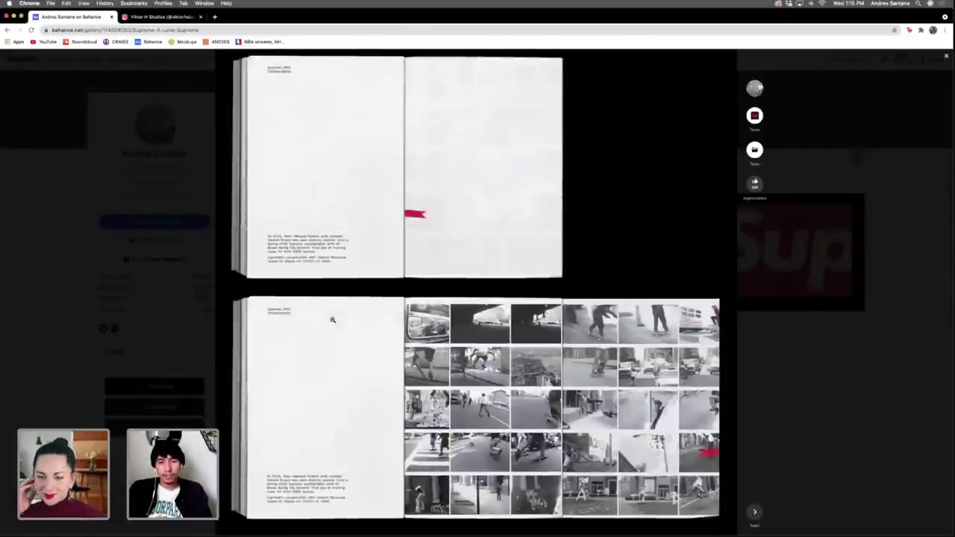
pyautogui.scroll(2, 421, 279)
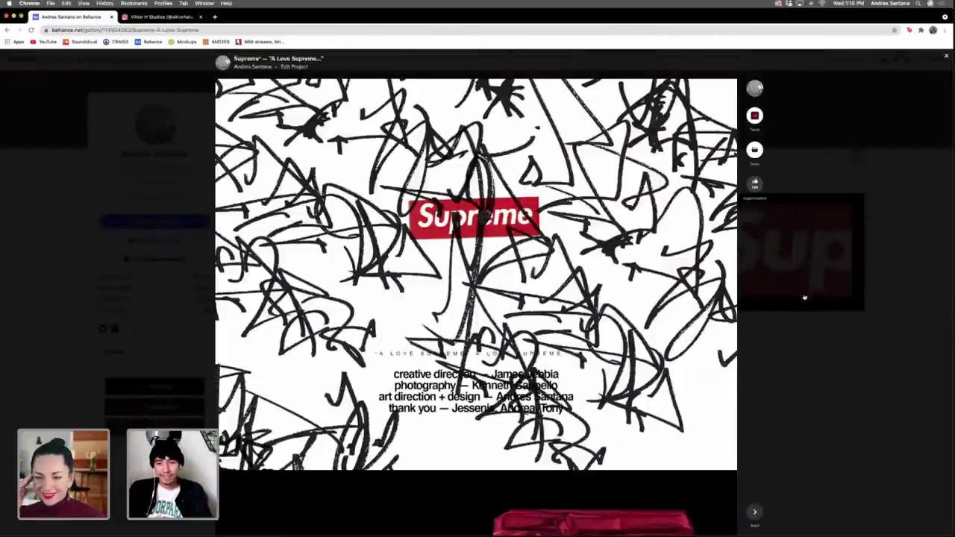
# Look through the Off-White "The Archive" project from the same Behance profile, including its final spreads and credits.
pyautogui.click(804, 299)
pyautogui.click(492, 263)
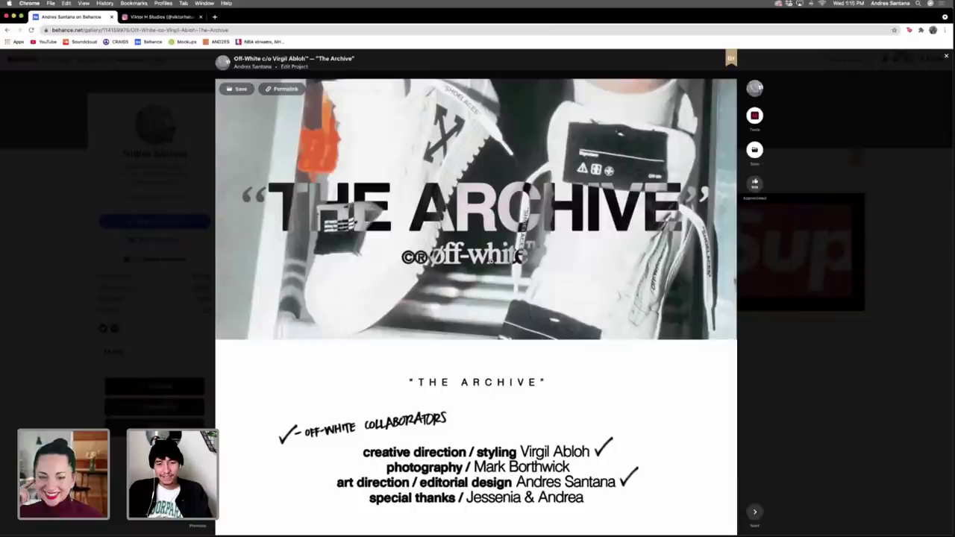
pyautogui.scroll(-1, 489, 260)
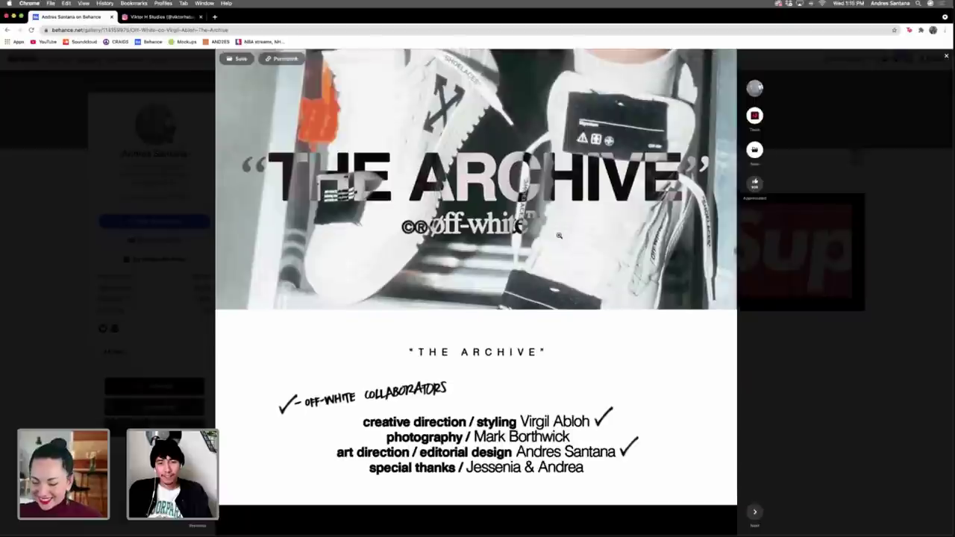
pyautogui.scroll(-5, 556, 242)
pyautogui.scroll(-15, 556, 241)
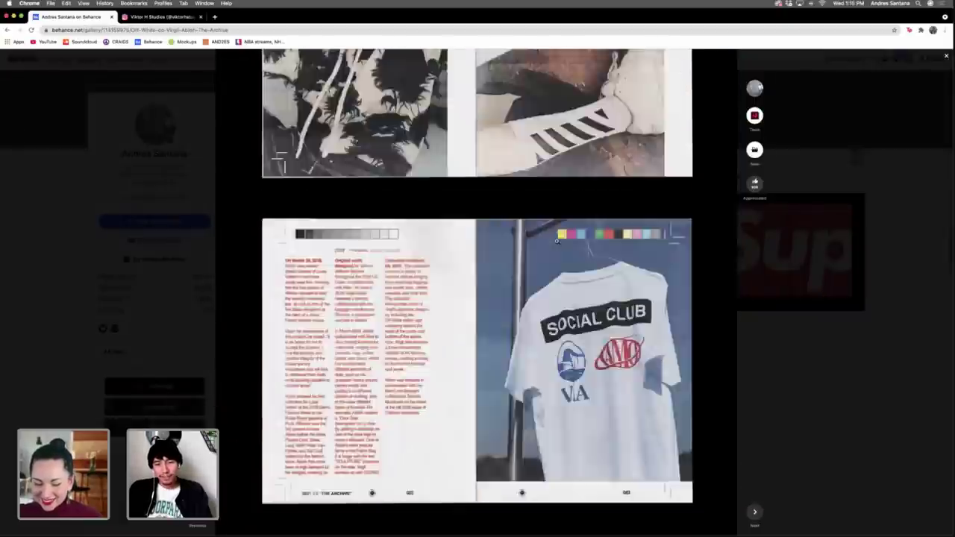
pyautogui.scroll(-15, 556, 241)
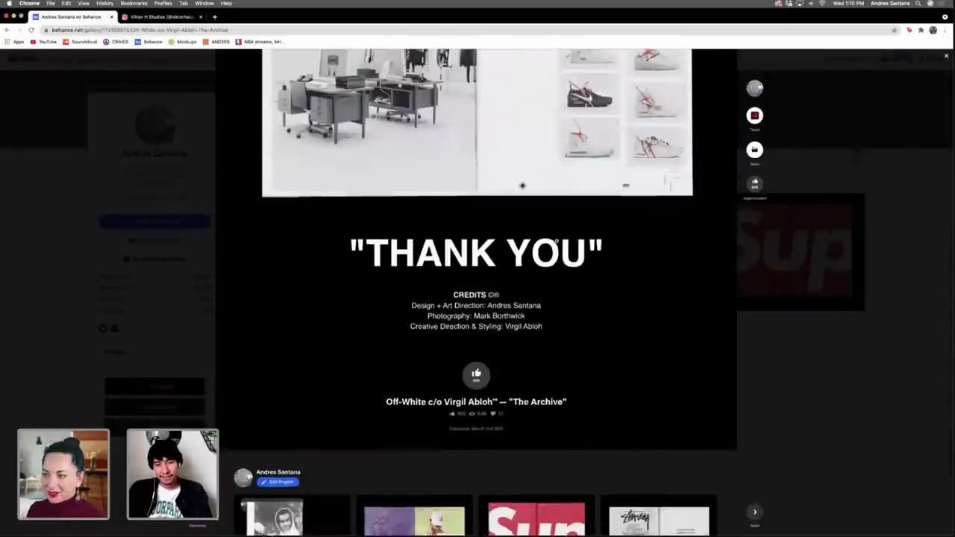
pyautogui.scroll(3, 556, 241)
pyautogui.scroll(15, 556, 241)
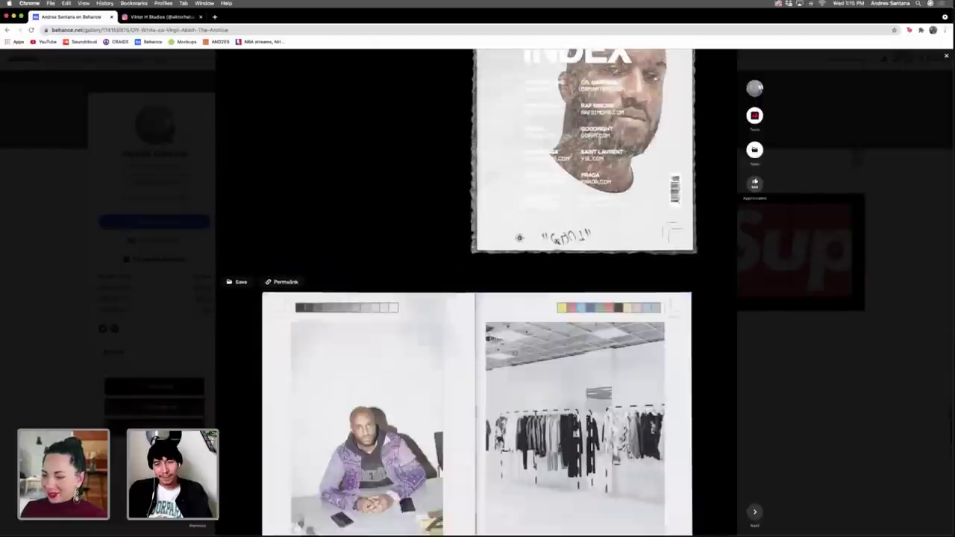
pyautogui.scroll(-5, 556, 241)
pyautogui.scroll(15, 556, 241)
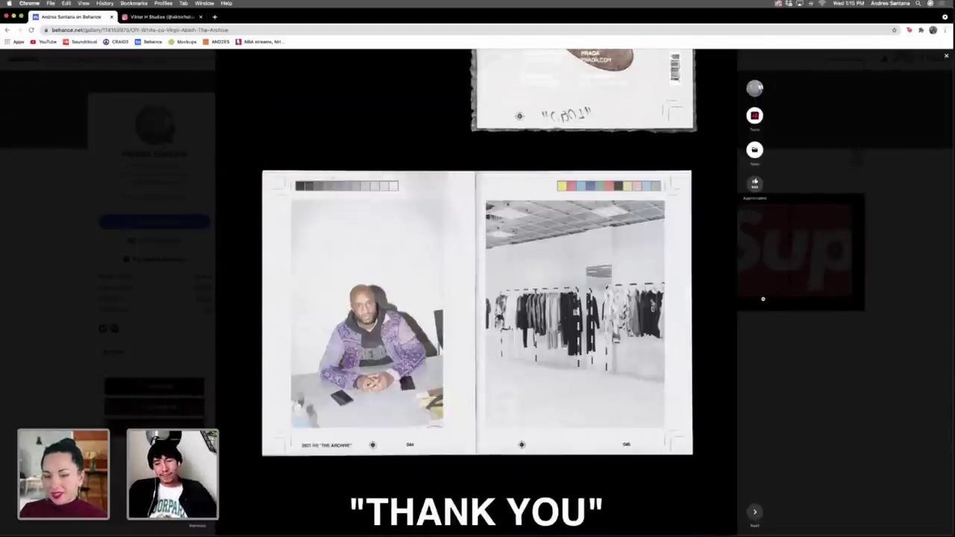
pyautogui.click(763, 298)
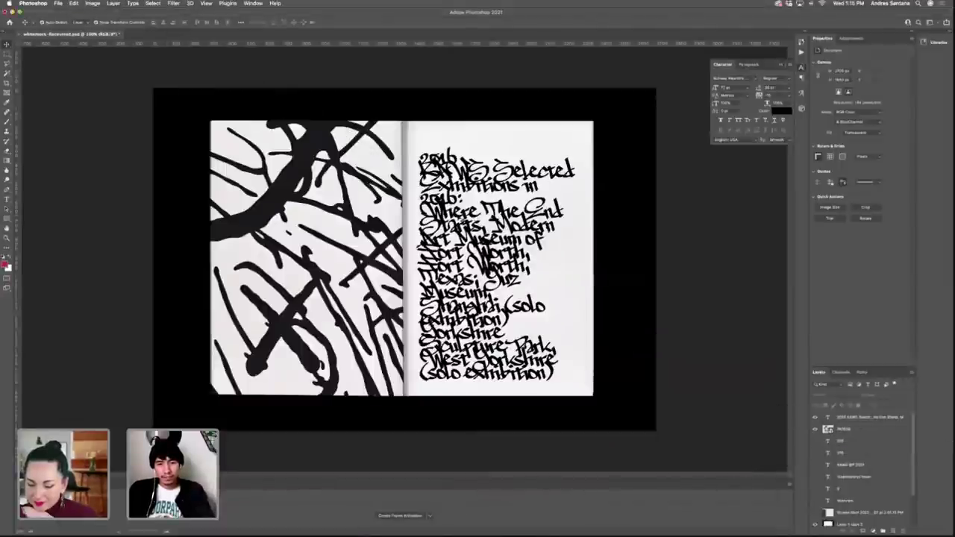
# In Photoshop, set the exhibitions text on the right page to Helvetica at 36 pt with optical kerning, and deselect it.
pyautogui.click(462, 219)
pyautogui.click(756, 77)
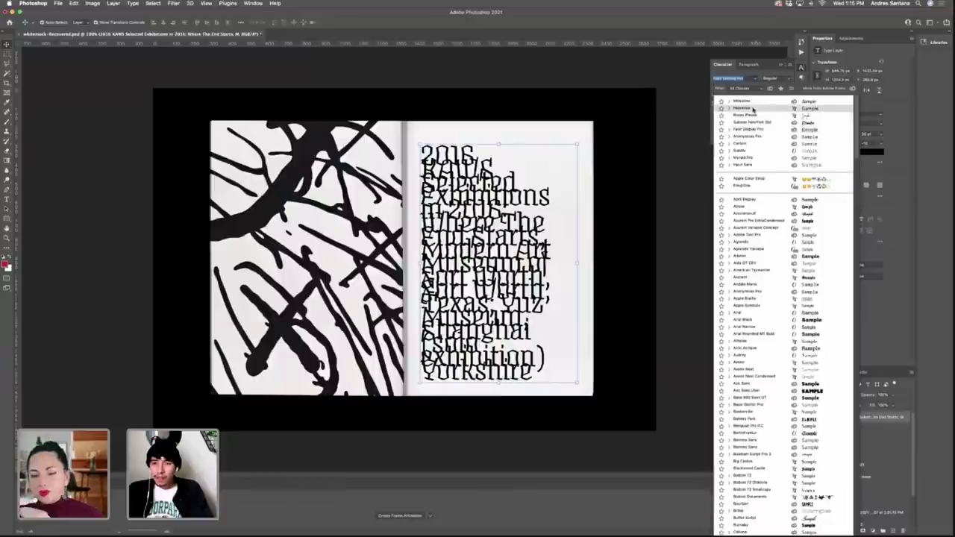
pyautogui.click(754, 109)
pyautogui.click(747, 90)
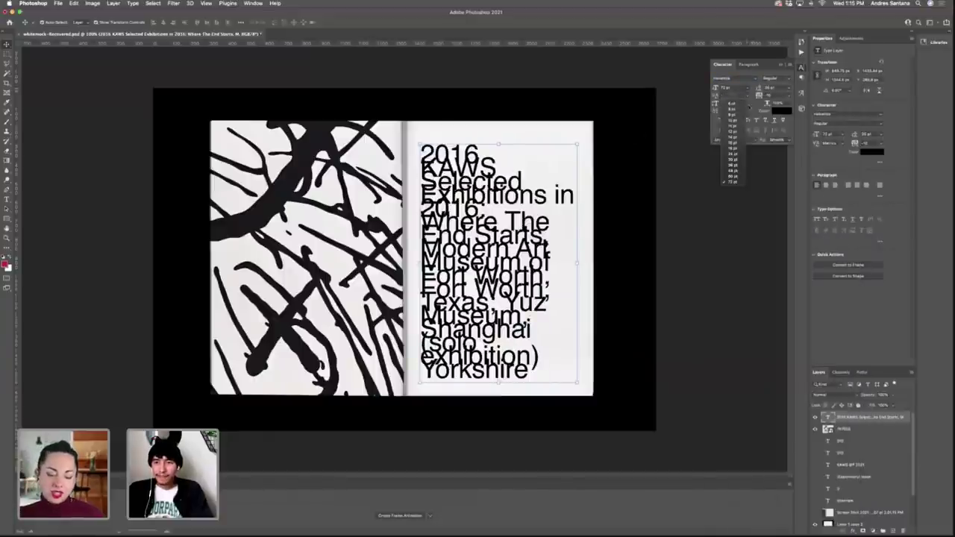
pyautogui.click(733, 171)
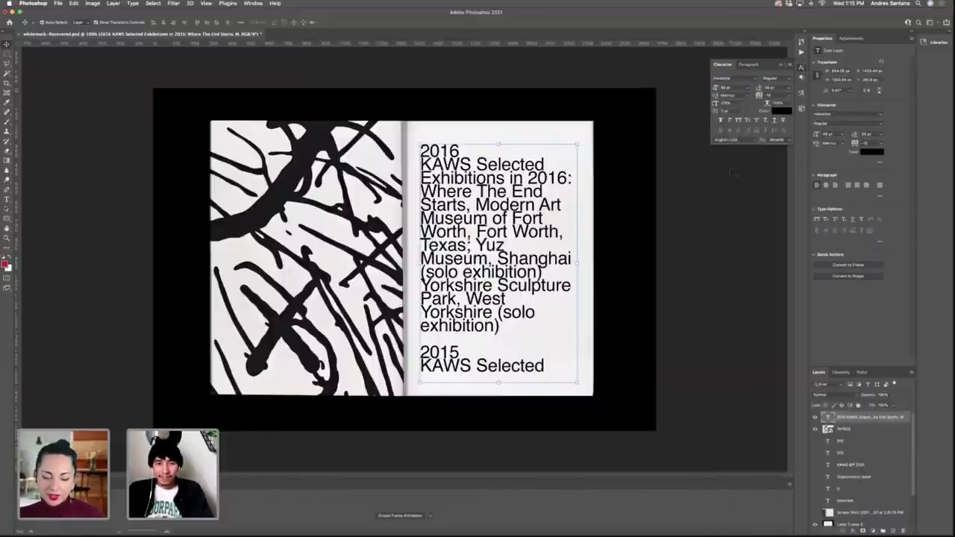
pyautogui.click(788, 88)
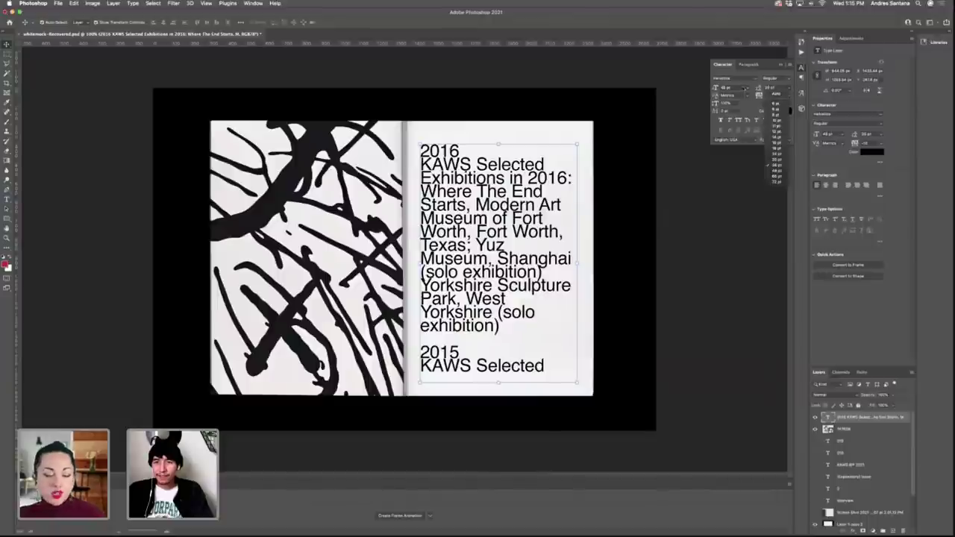
pyautogui.click(748, 90)
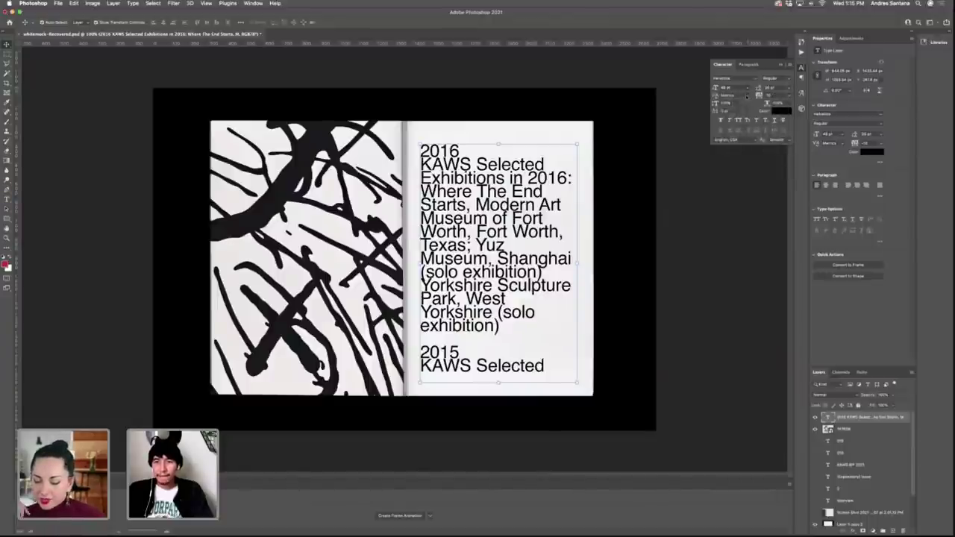
pyautogui.click(734, 165)
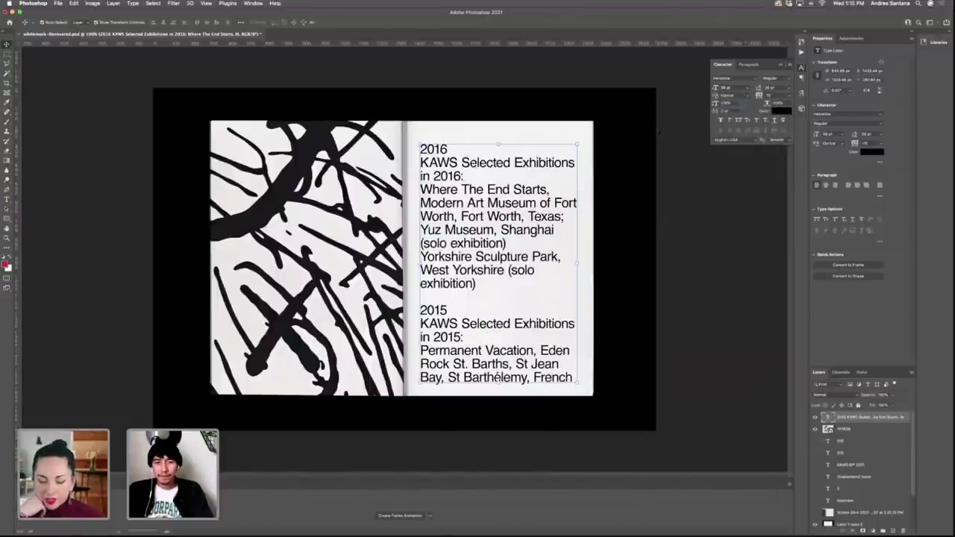
pyautogui.click(676, 133)
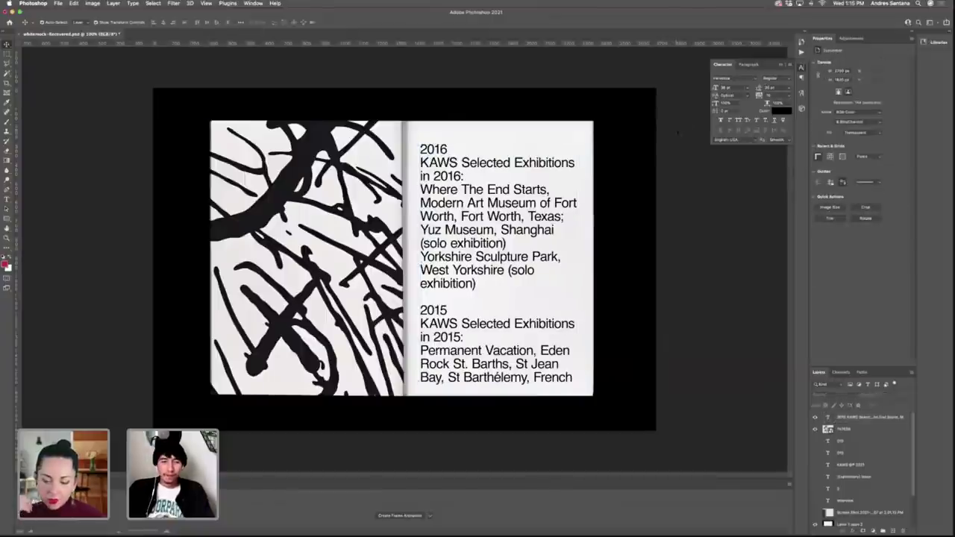
# Dismiss the Photoshop error report on the desktop, open 0002.psd, and restore the Photoshop window to full view.
pyautogui.click(830, 431)
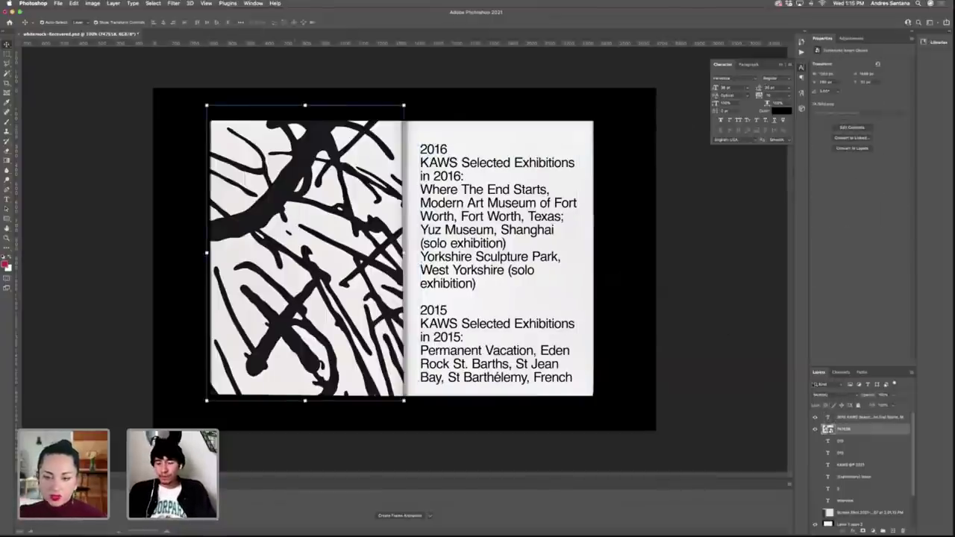
pyautogui.click(547, 77)
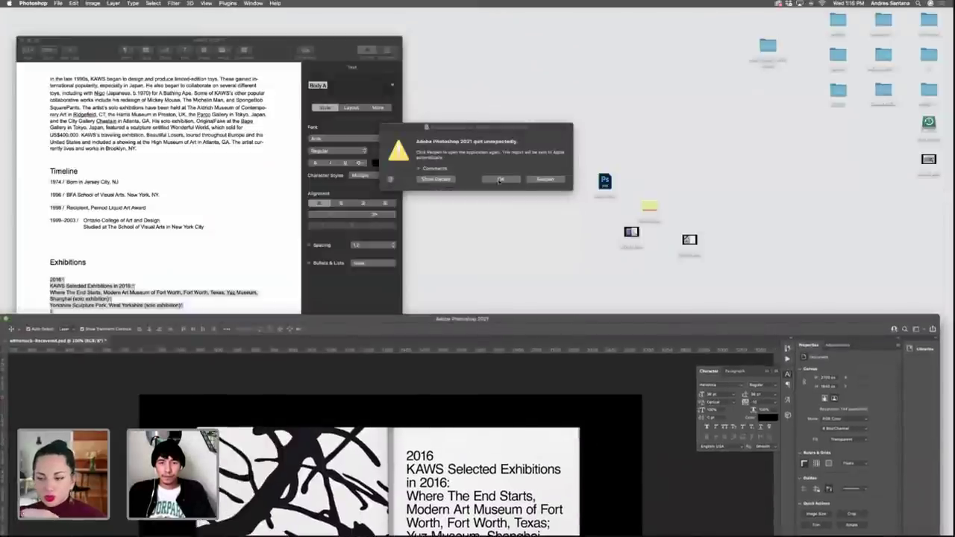
pyautogui.click(500, 181)
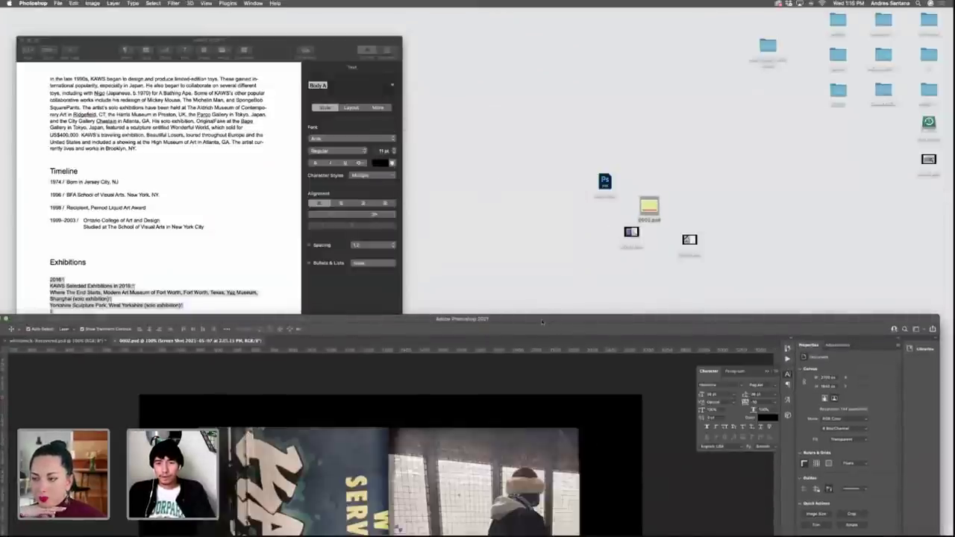
pyautogui.moveTo(551, 323); pyautogui.dragTo(641, 43)
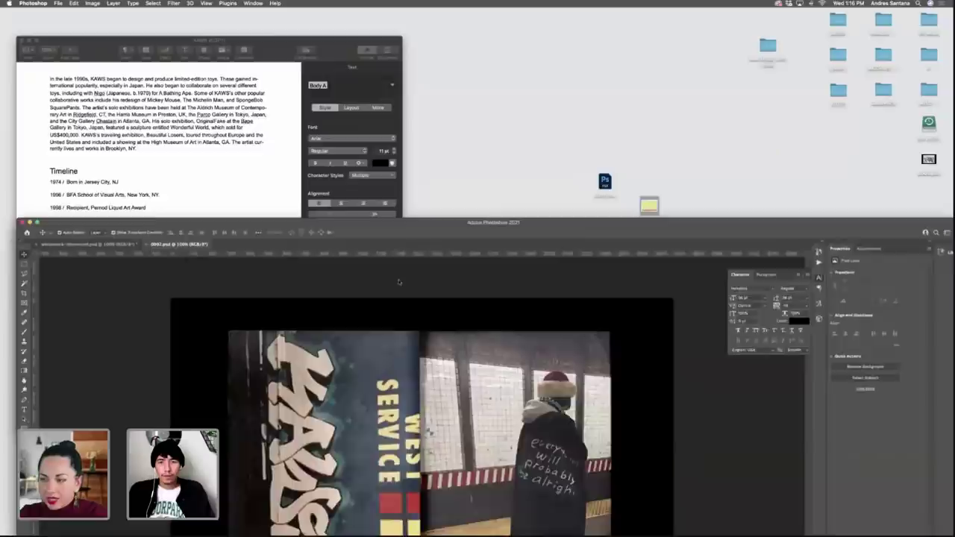
pyautogui.moveTo(400, 221); pyautogui.dragTo(383, 12)
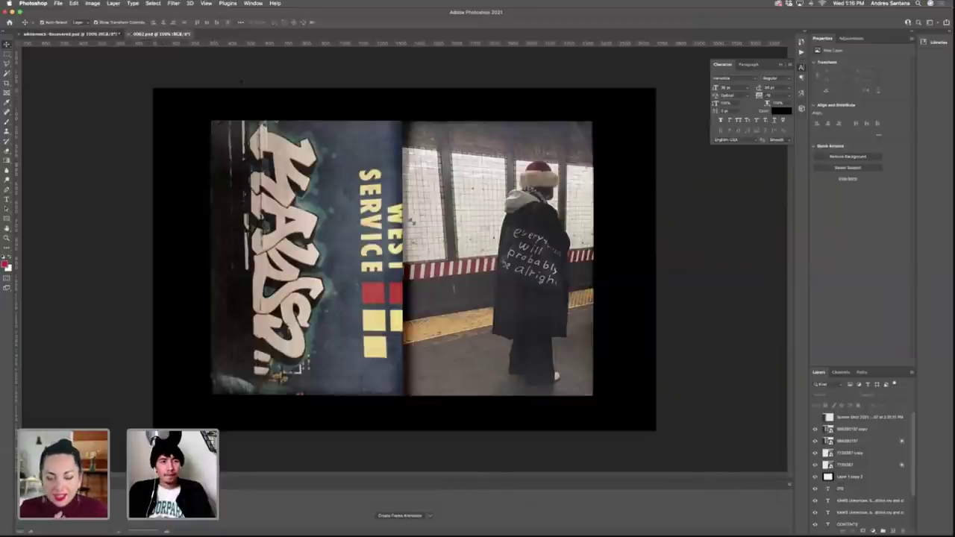
# Return to the recovered spread and move the separate image file on the desktop next to the other spread files.
pyautogui.click(100, 35)
pyautogui.click(406, 240)
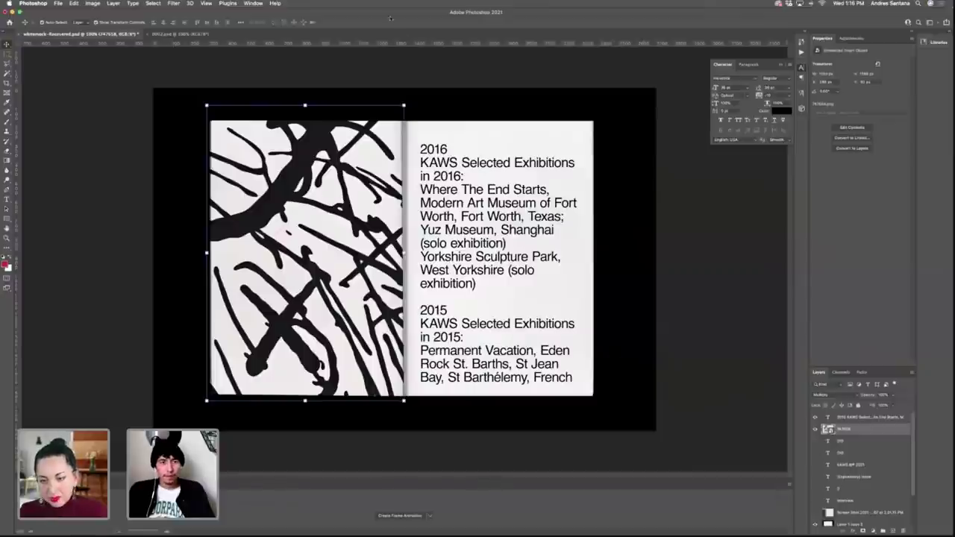
pyautogui.moveTo(357, 15); pyautogui.dragTo(440, 427)
pyautogui.moveTo(929, 161); pyautogui.dragTo(646, 169)
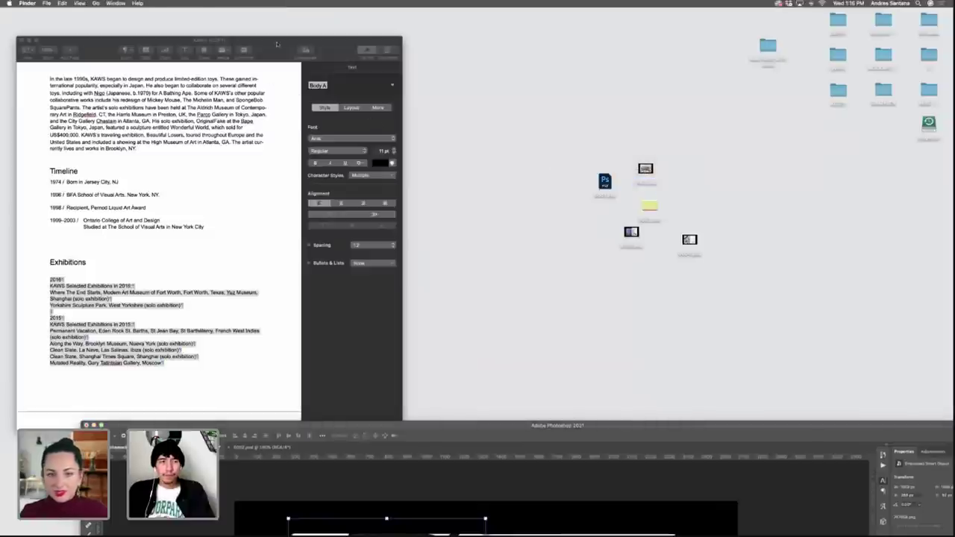
pyautogui.moveTo(276, 44); pyautogui.dragTo(259, 14)
pyautogui.moveTo(478, 427); pyautogui.dragTo(442, 266)
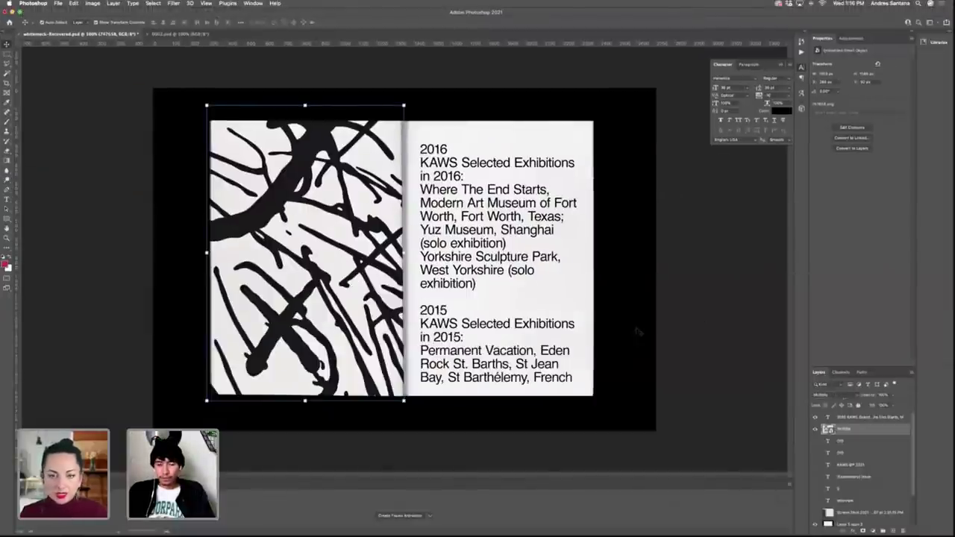
# Split the underlying-layer white slider in the left-page artwork's blending options and pull one half slightly darker, then apply it.
pyautogui.rightClick(851, 430)
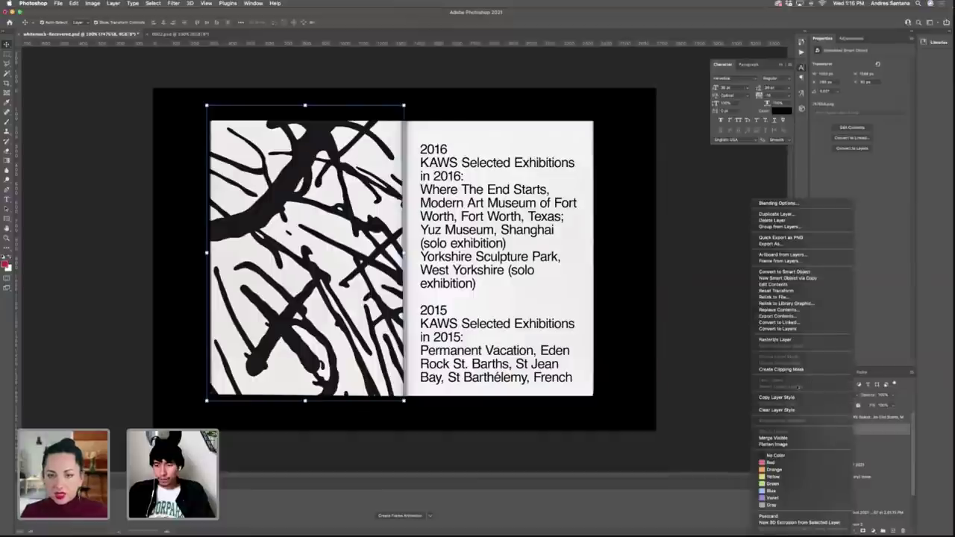
pyautogui.click(778, 203)
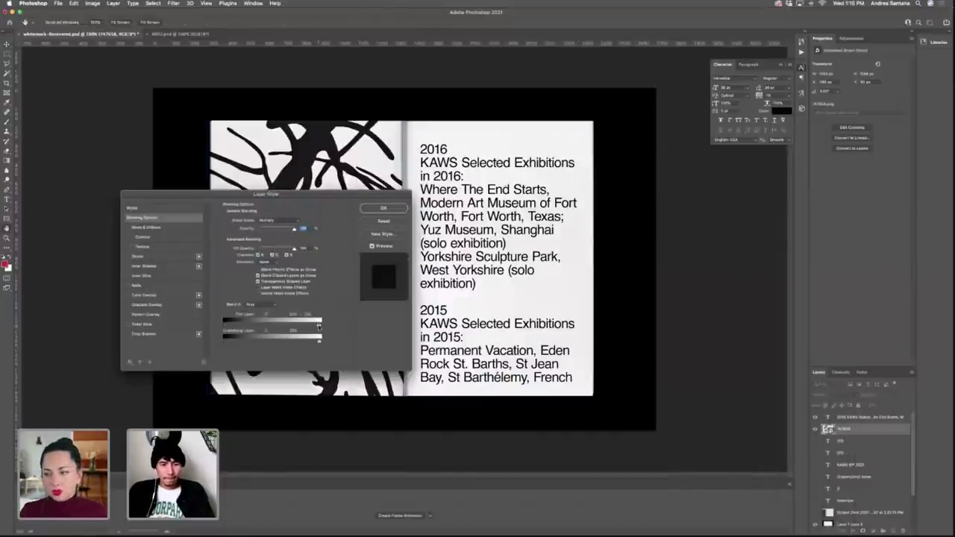
pyautogui.moveTo(319, 342); pyautogui.dragTo(309, 341)
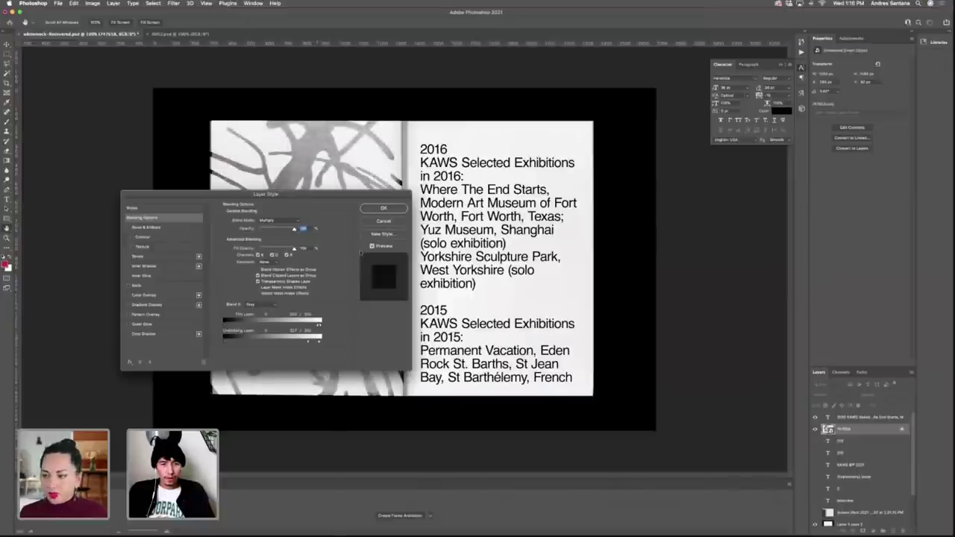
pyautogui.click(384, 208)
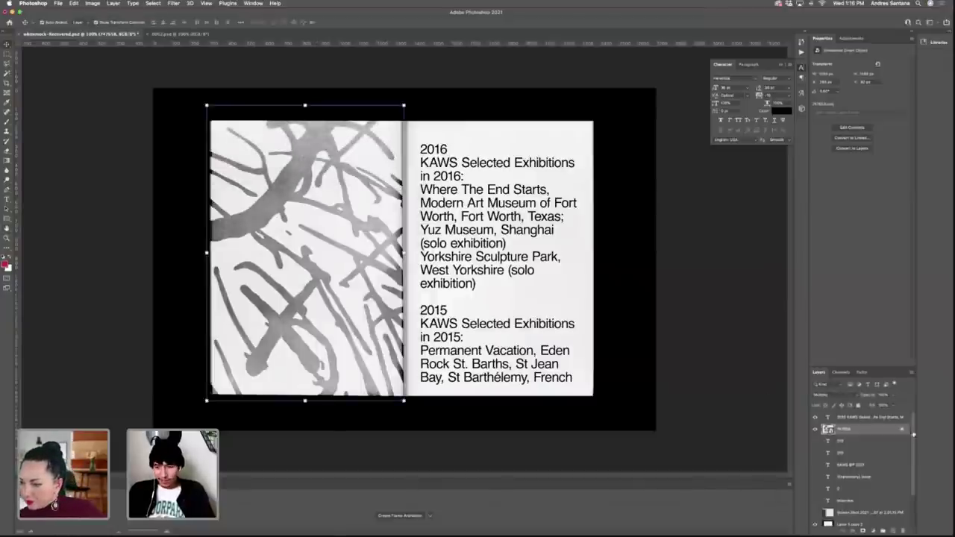
# Duplicate the left-page artwork layer and clear the layer style from the copy.
pyautogui.press('super+j')
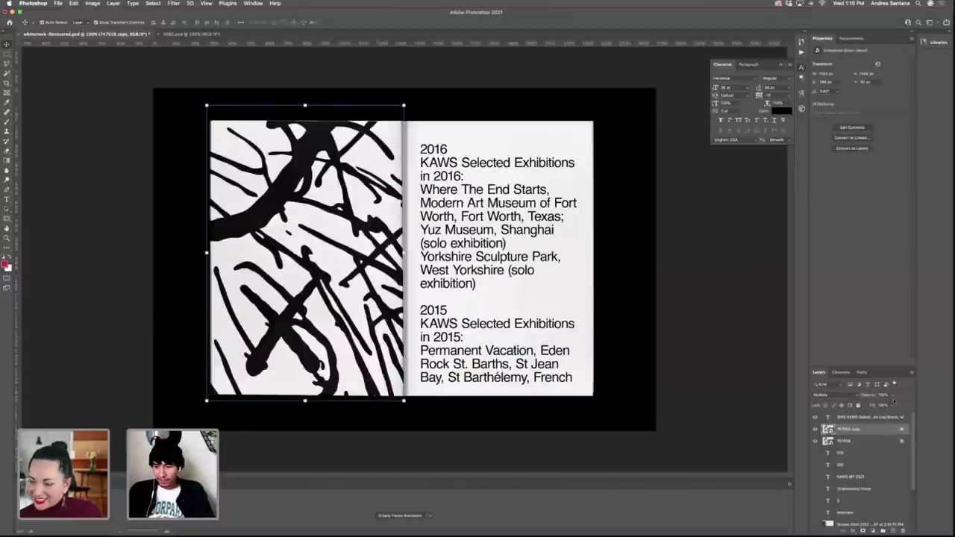
pyautogui.rightClick(875, 431)
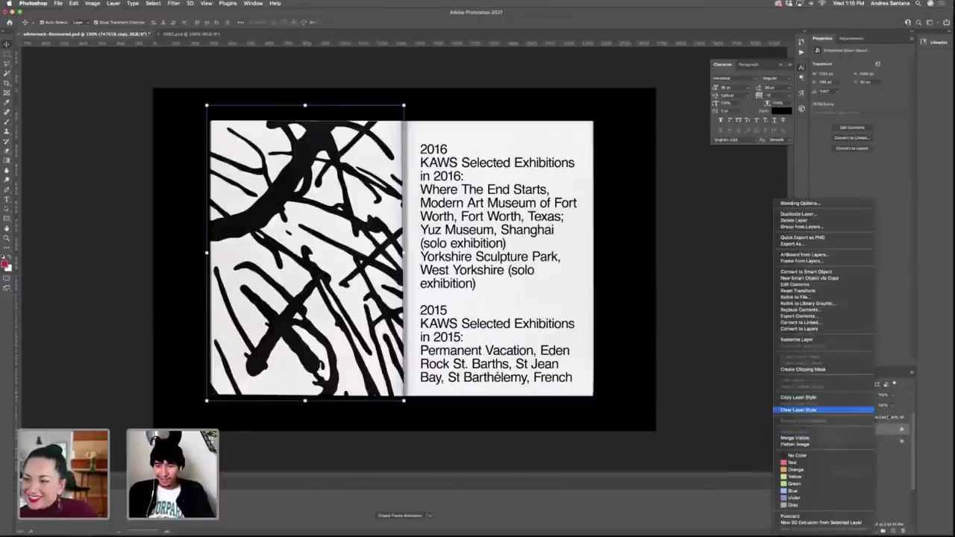
pyautogui.click(806, 410)
# Set the artwork copy to Multiply, lower its opacity to about 63%, and deselect it.
pyautogui.click(856, 397)
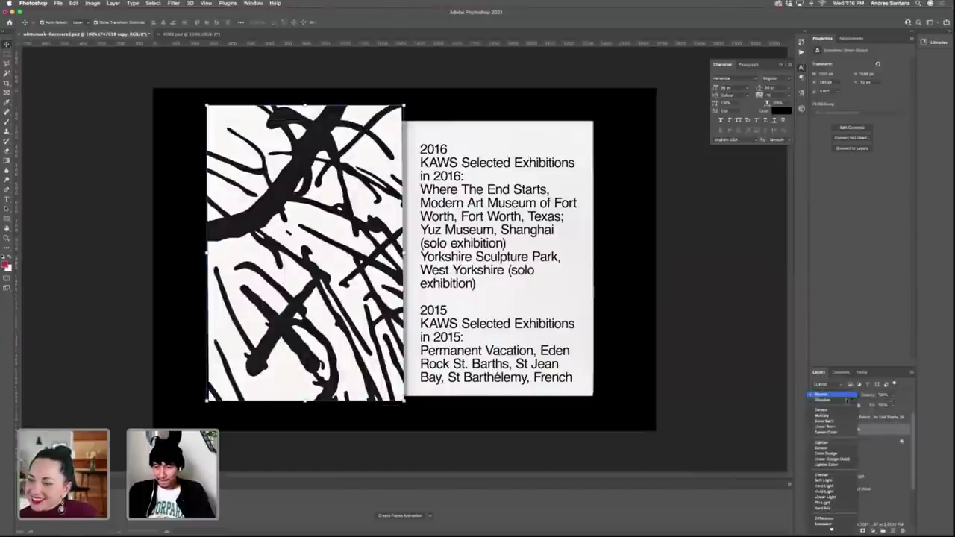
pyautogui.click(839, 416)
pyautogui.click(892, 395)
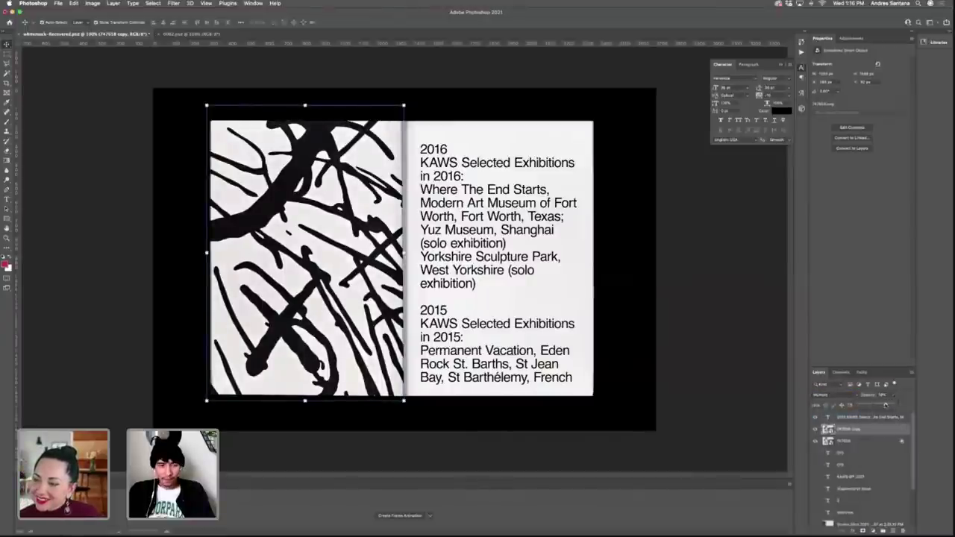
pyautogui.moveTo(886, 405); pyautogui.dragTo(883, 405)
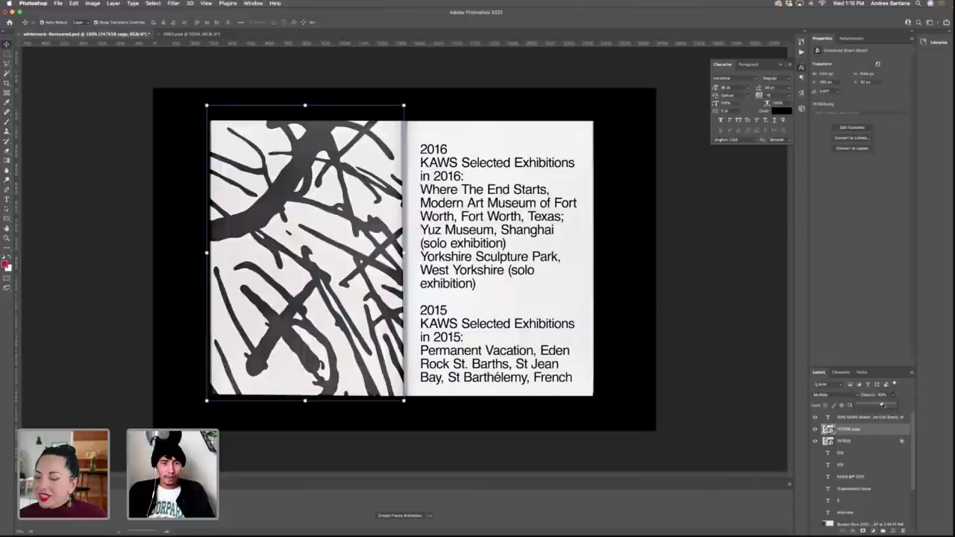
pyautogui.click(741, 302)
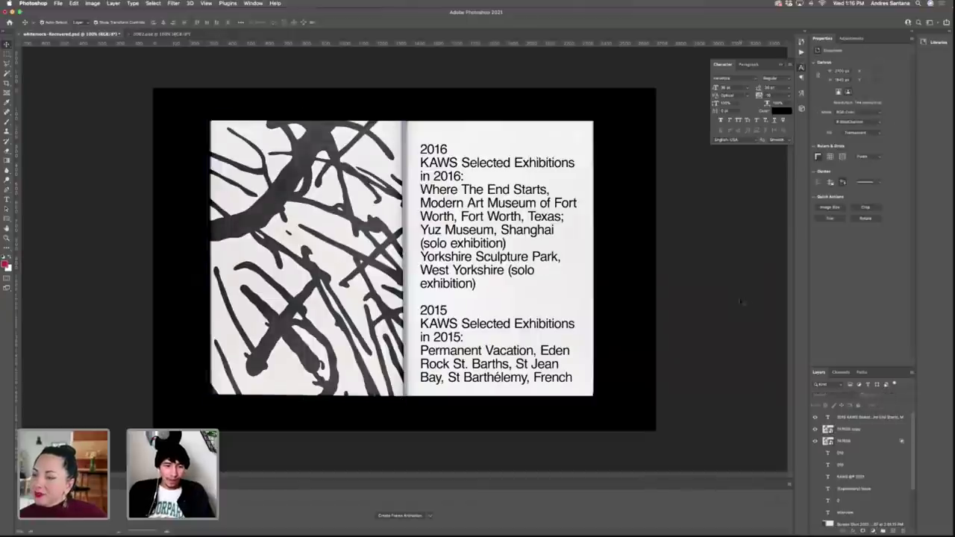
# Delete the whole 2016 section and a leftover blank line from the exhibitions text on the right page.
pyautogui.click(461, 278)
pyautogui.moveTo(490, 289); pyautogui.dragTo(407, 143)
pyautogui.press('BackSpace')
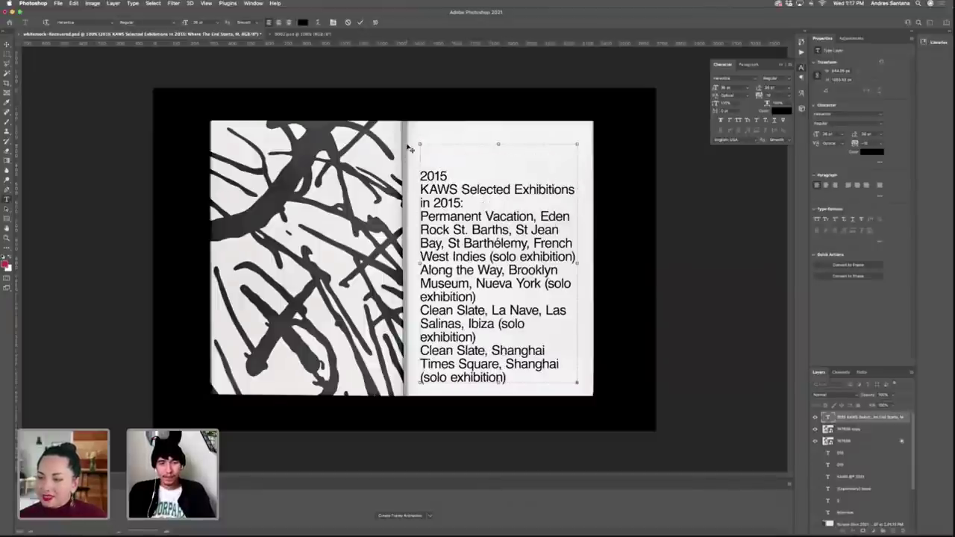
pyautogui.press('BackSpace')
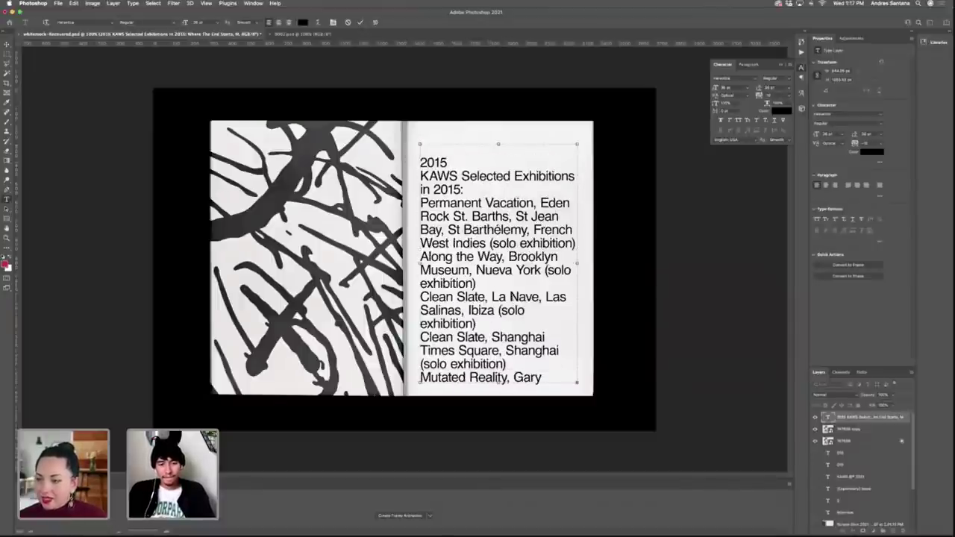
# Extend the exhibitions text frame to show the full 2015 list, then trim its bottom edge to the Moscow line.
pyautogui.moveTo(498, 382); pyautogui.dragTo(498, 433)
pyautogui.press('super+Return')
pyautogui.press('v')
pyautogui.moveTo(472, 362); pyautogui.dragTo(476, 313)
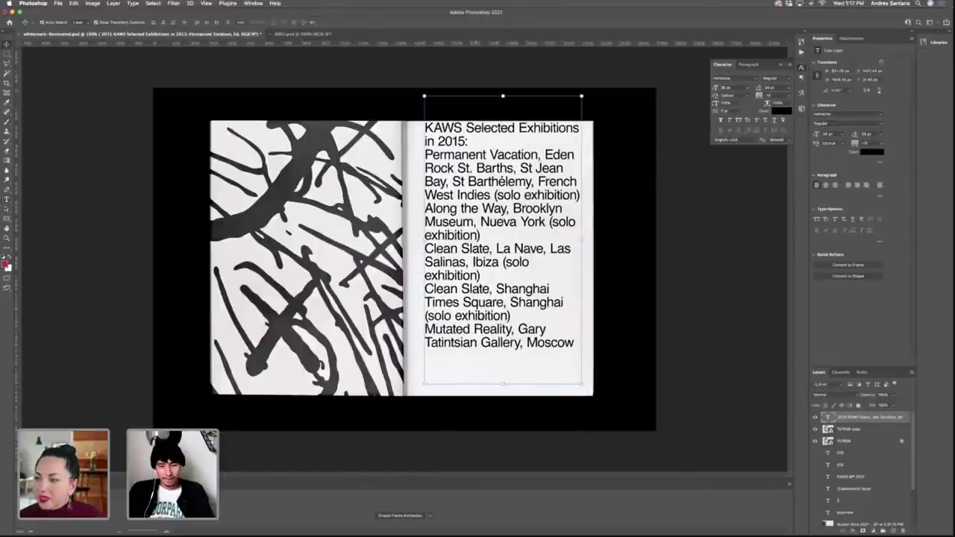
pyautogui.doubleClick(477, 309)
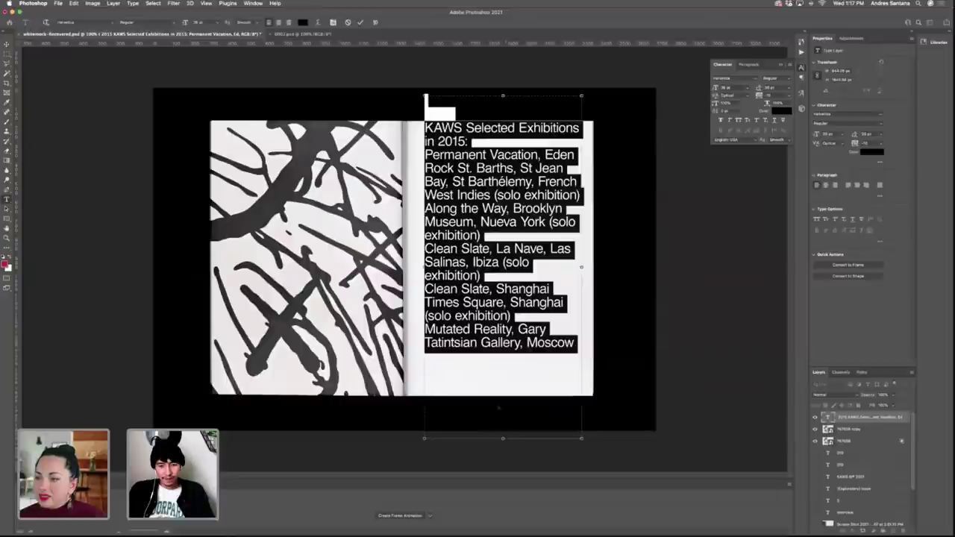
pyautogui.moveTo(500, 421); pyautogui.dragTo(515, 345)
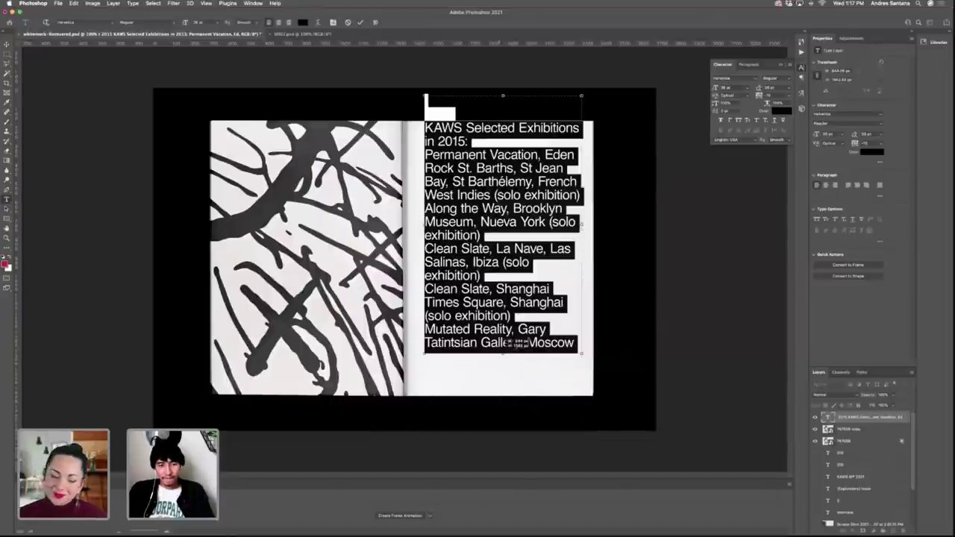
pyautogui.click(359, 23)
# Reposition the 2015 exhibitions text so the whole block sits within the right page's margins, and deselect it.
pyautogui.press('v')
pyautogui.moveTo(498, 217); pyautogui.dragTo(492, 245)
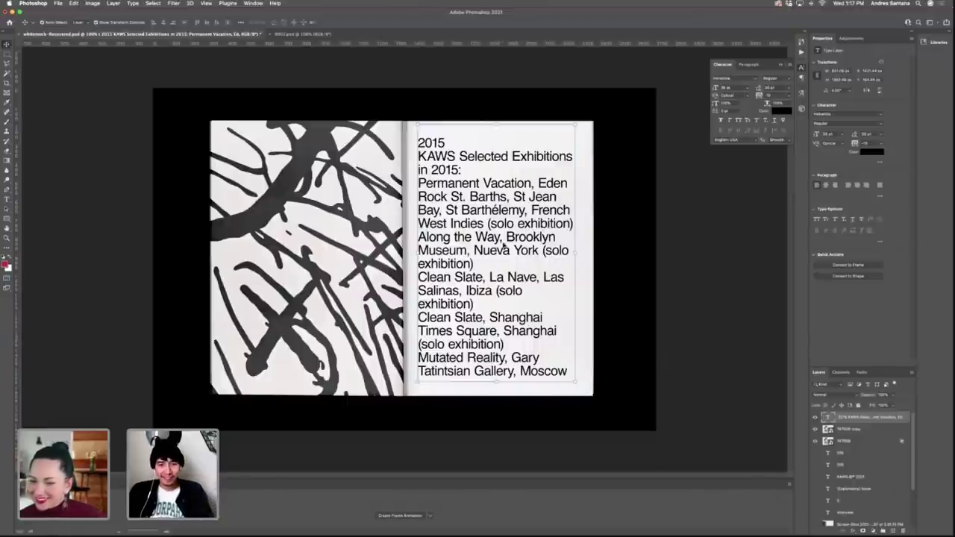
pyautogui.moveTo(497, 235); pyautogui.dragTo(499, 239)
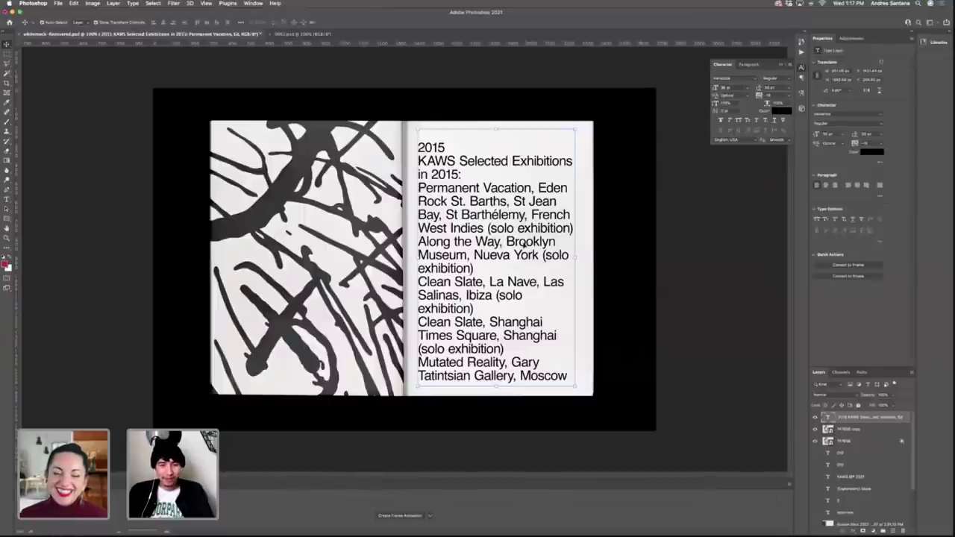
pyautogui.moveTo(525, 245); pyautogui.dragTo(526, 252)
pyautogui.click(680, 270)
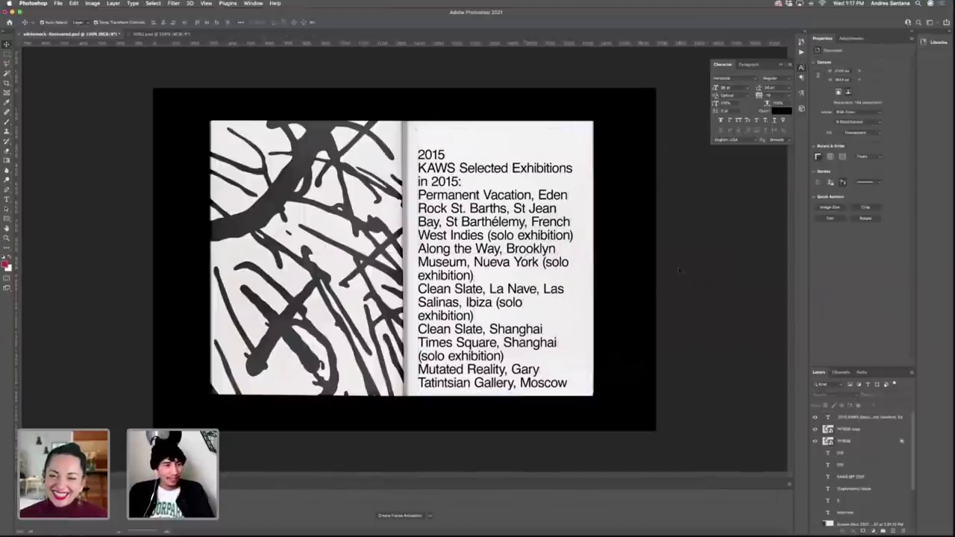
pyautogui.moveTo(948, 267)
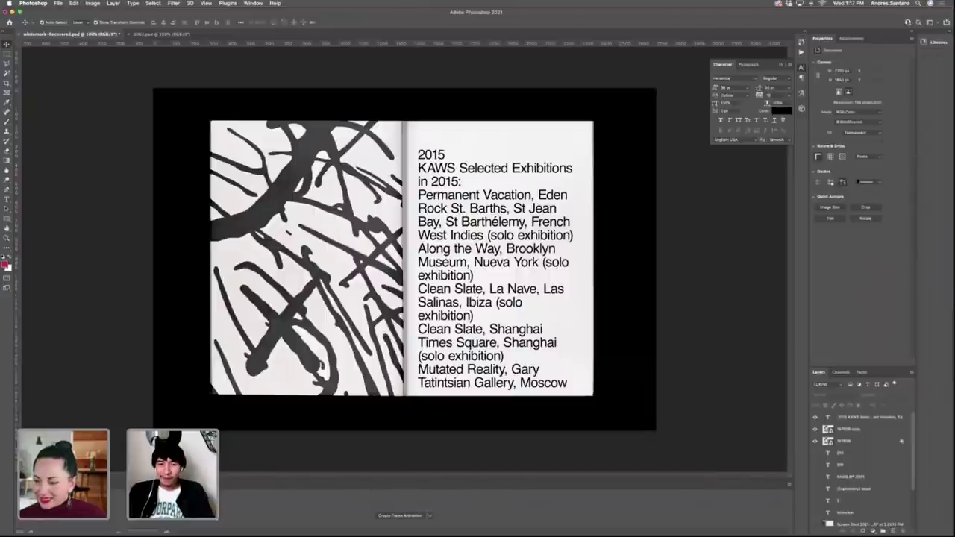
pyautogui.moveTo(507, 247); pyautogui.dragTo(508, 242)
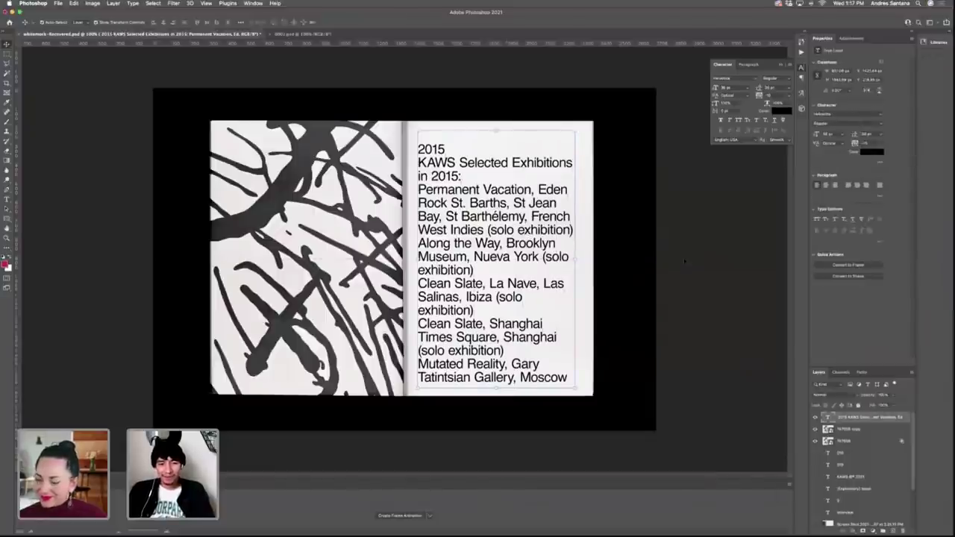
pyautogui.click(680, 260)
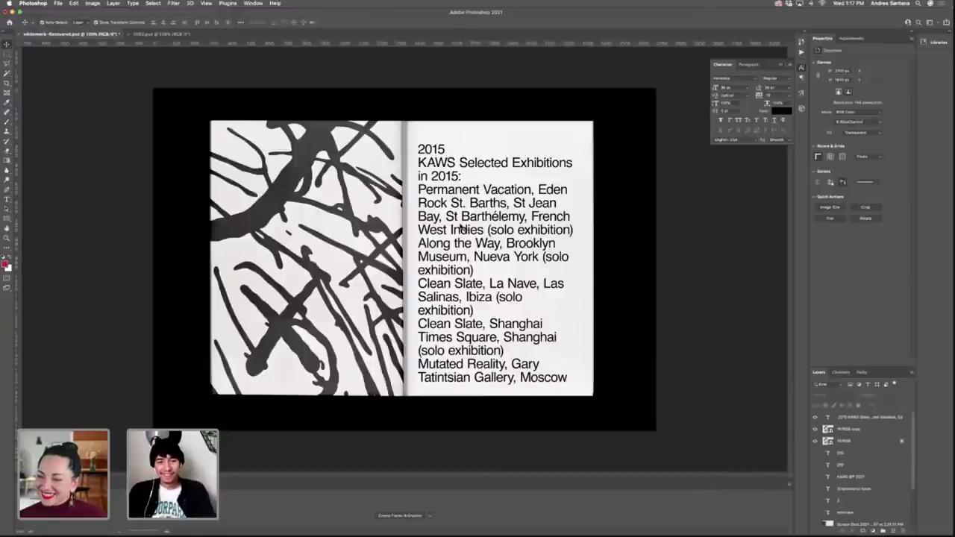
# Check the 0002.psd spread against the exhibitions spread, and return to the recovered document.
pyautogui.click(574, 231)
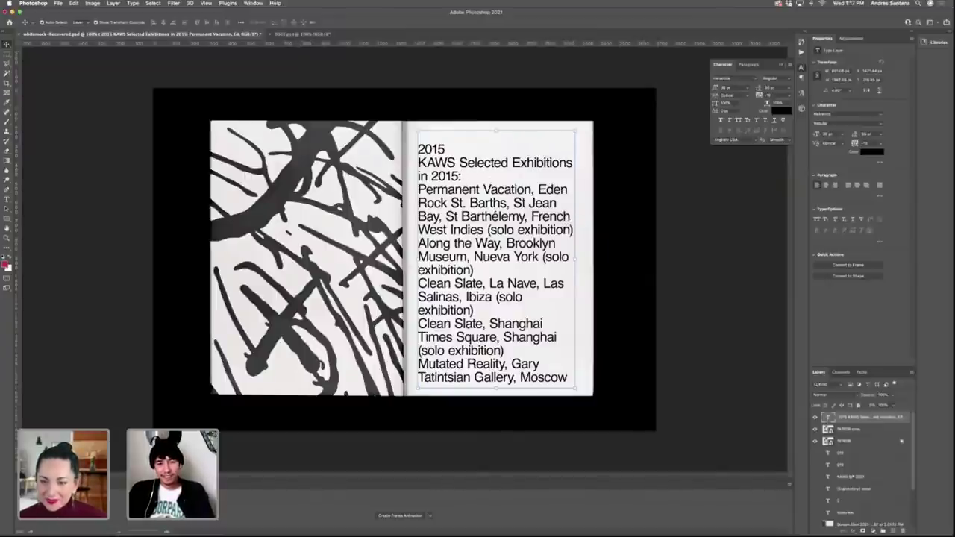
pyautogui.click(397, 137)
pyautogui.click(419, 151)
pyautogui.click(430, 149)
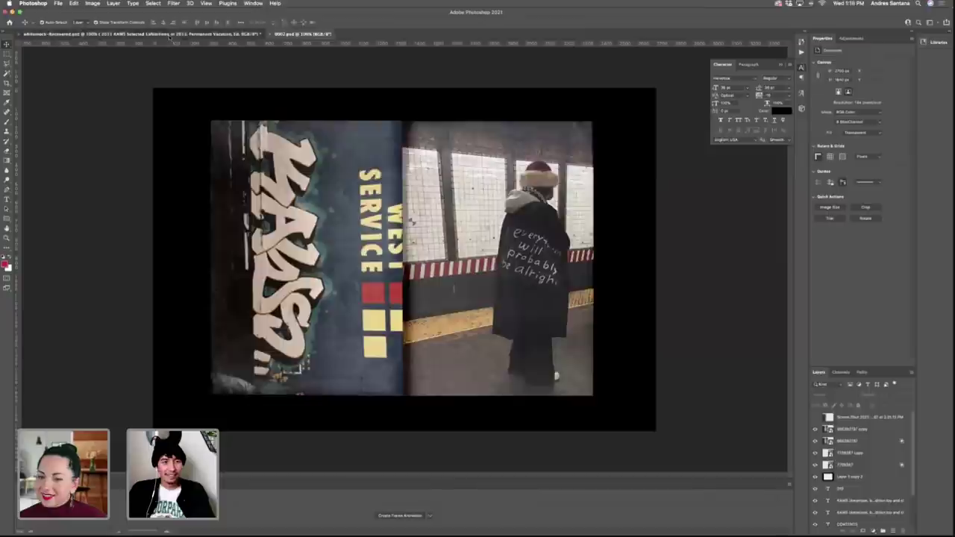
pyautogui.click(170, 35)
# Open 0001.psd and 0003.psd from the desktop, and bring the recovered exhibitions spread back to the front in Photoshop.
pyautogui.moveTo(447, 12); pyautogui.dragTo(499, 321)
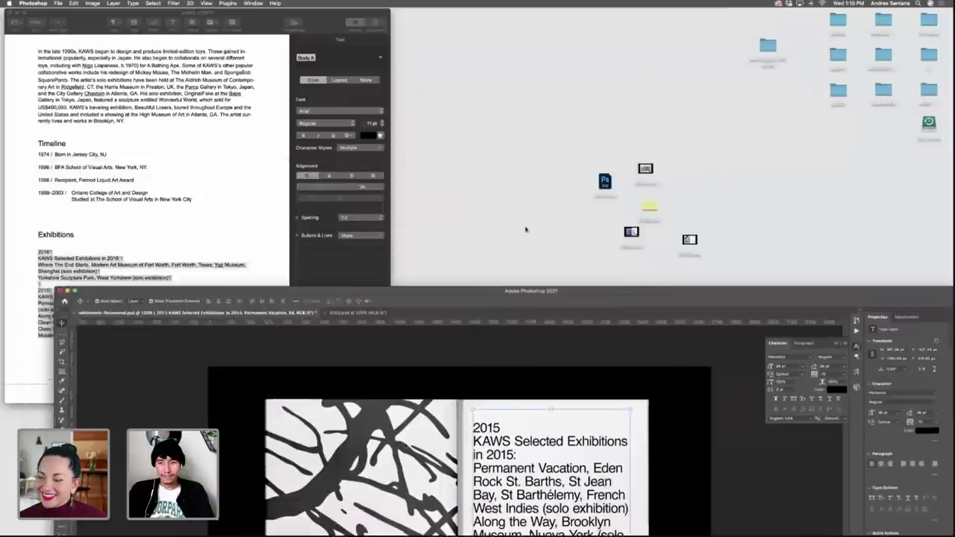
pyautogui.doubleClick(603, 183)
pyautogui.doubleClick(605, 181)
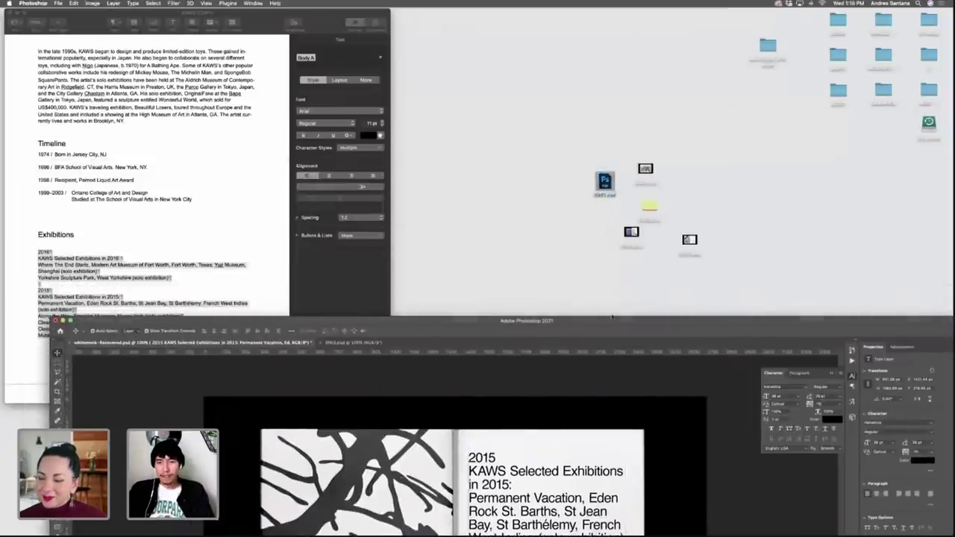
pyautogui.click(584, 277)
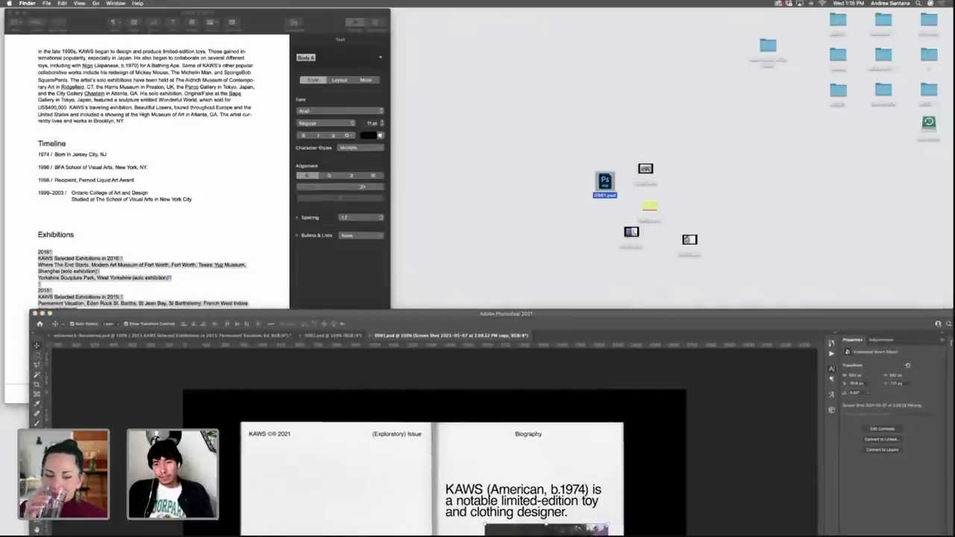
pyautogui.doubleClick(631, 233)
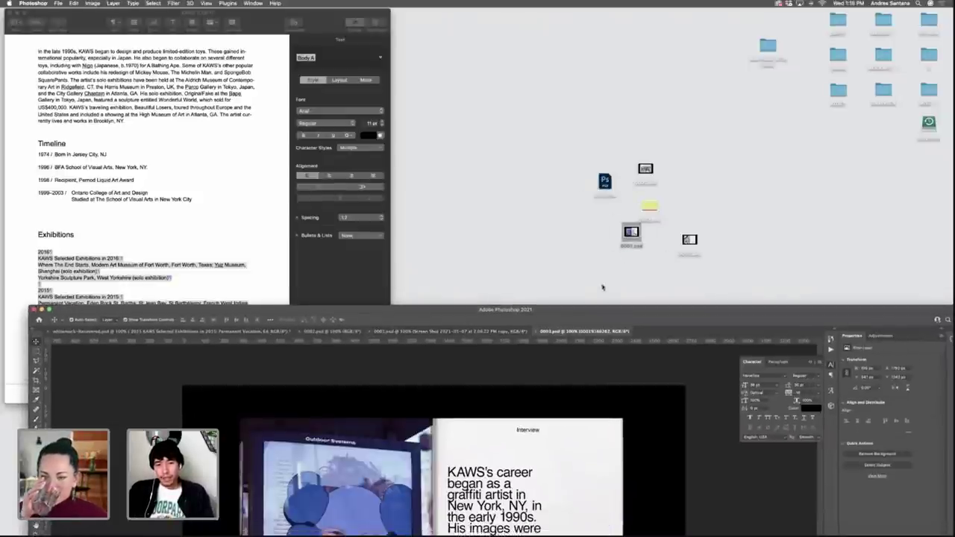
pyautogui.moveTo(603, 309); pyautogui.dragTo(551, 42)
pyautogui.click(120, 64)
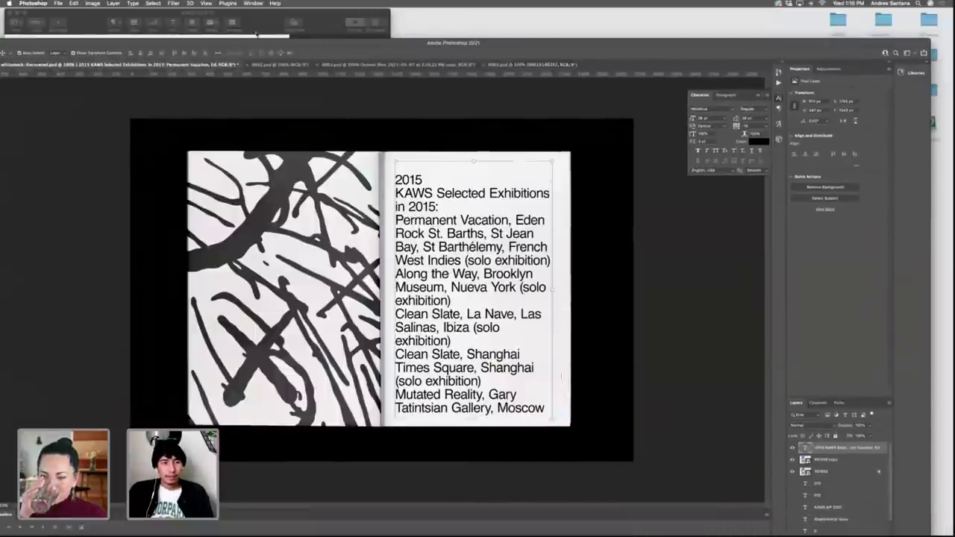
pyautogui.moveTo(261, 43); pyautogui.dragTo(303, 12)
# Preview other typefaces on the exhibitions text without applying one, then hide the character settings and maximize the window.
pyautogui.click(775, 78)
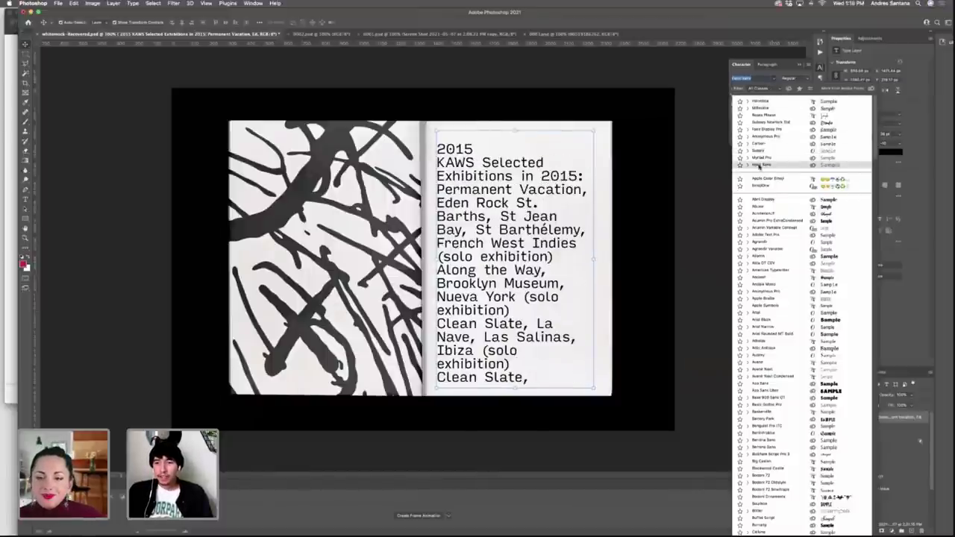
pyautogui.click(719, 131)
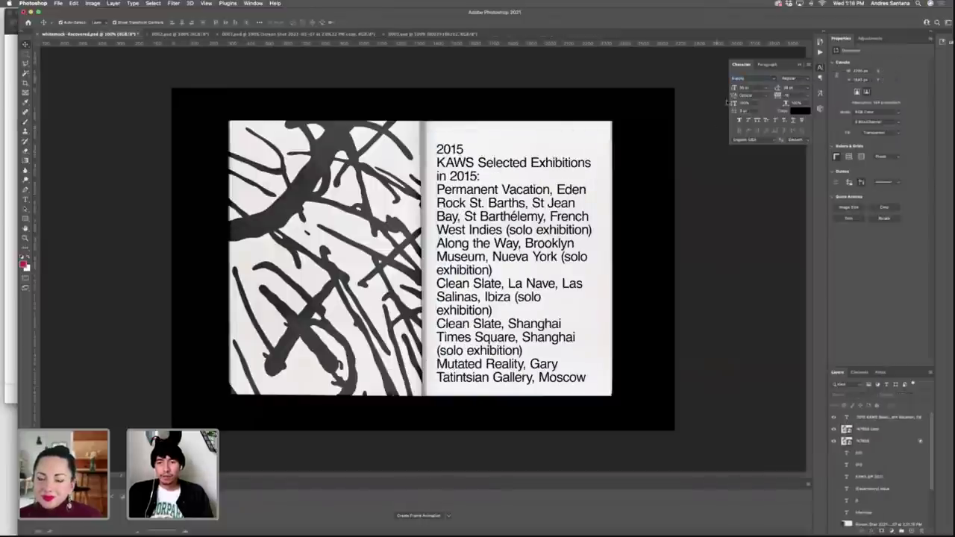
pyautogui.click(799, 65)
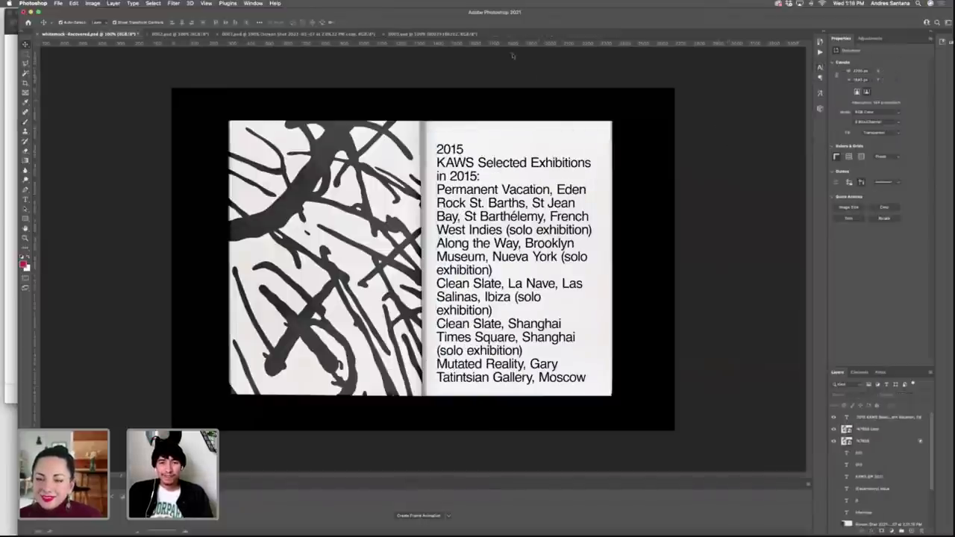
pyautogui.click(40, 12)
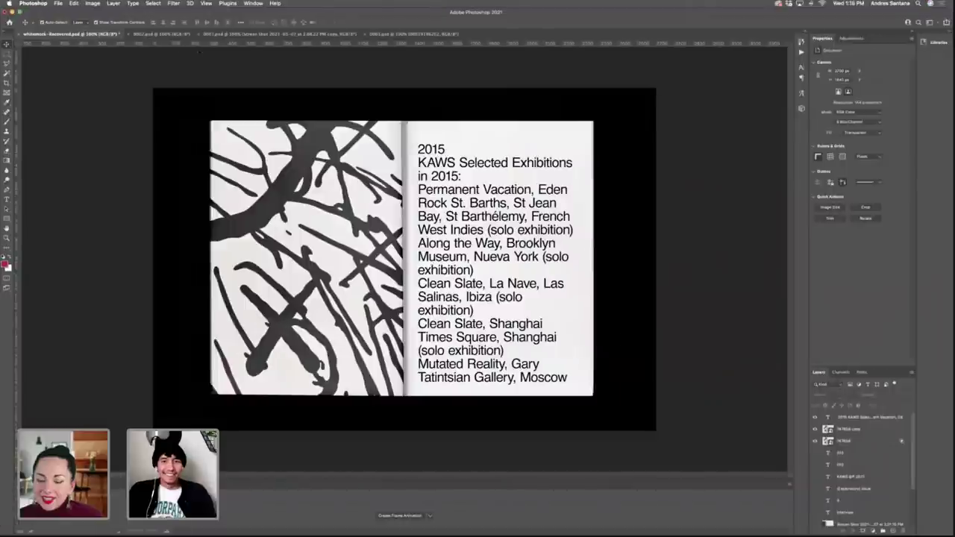
# Delete the exhibitions text from "Clean Slate, La Nave" through the Moscow entry, keeping only the first two 2015 shows.
pyautogui.click(468, 176)
pyautogui.click(469, 178)
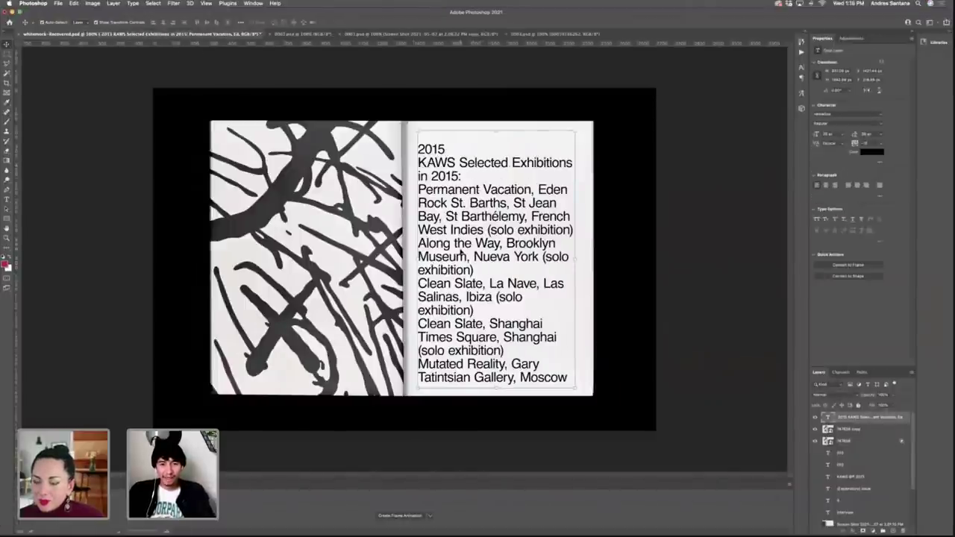
pyautogui.doubleClick(468, 282)
pyautogui.click(448, 283)
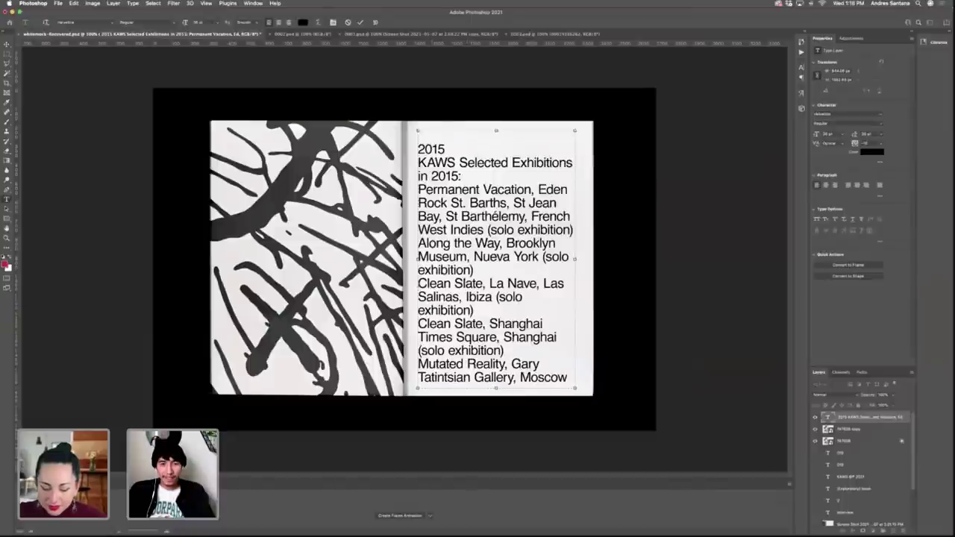
pyautogui.moveTo(417, 284); pyautogui.dragTo(651, 411)
pyautogui.press('BackSpace')
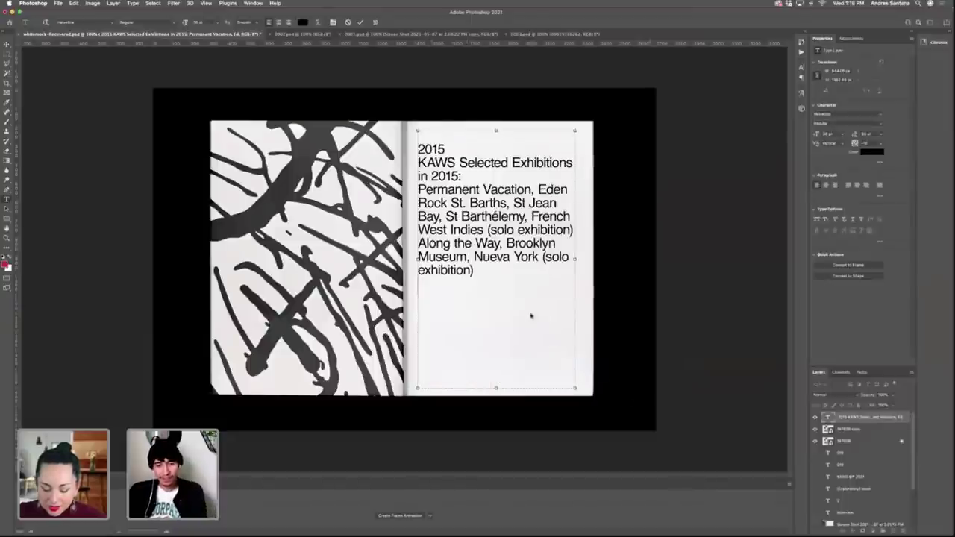
# Shorten the exhibitions text frame to fit its text, and move the block to the bottom of the right-hand page.
pyautogui.press('super+Return')
pyautogui.press('v')
pyautogui.moveTo(452, 244); pyautogui.dragTo(456, 270)
pyautogui.press('Return')
pyautogui.moveTo(499, 340); pyautogui.dragTo(500, 306)
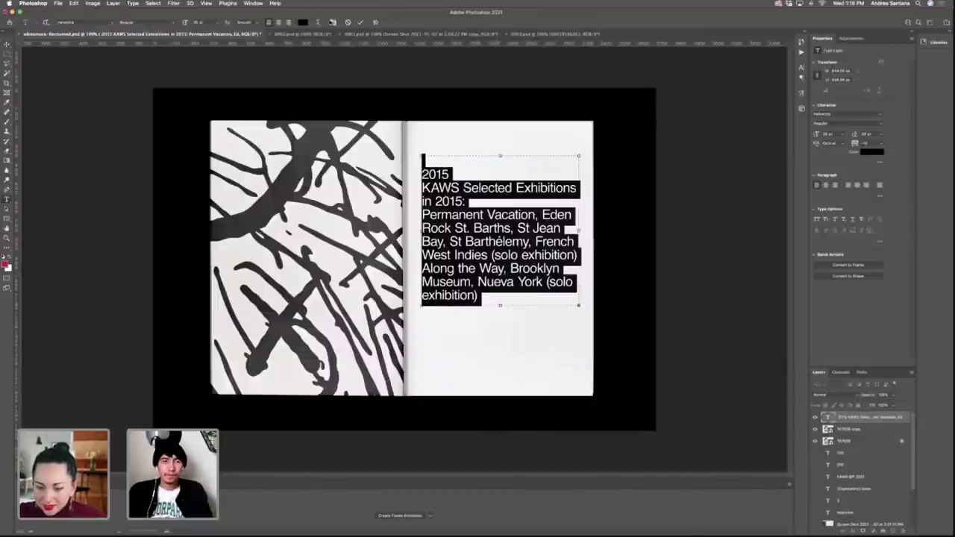
pyautogui.hotkey('ctrl', 'Return')
pyautogui.moveTo(489, 213); pyautogui.dragTo(490, 304)
pyautogui.click(595, 267)
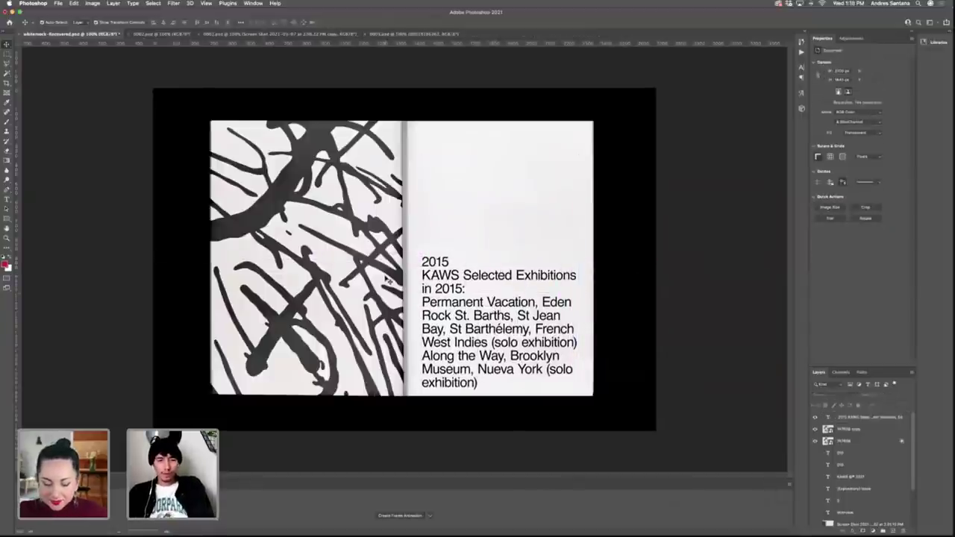
# Try deleting the exhibitions text from the spread, and undo the deletion.
pyautogui.click(388, 279)
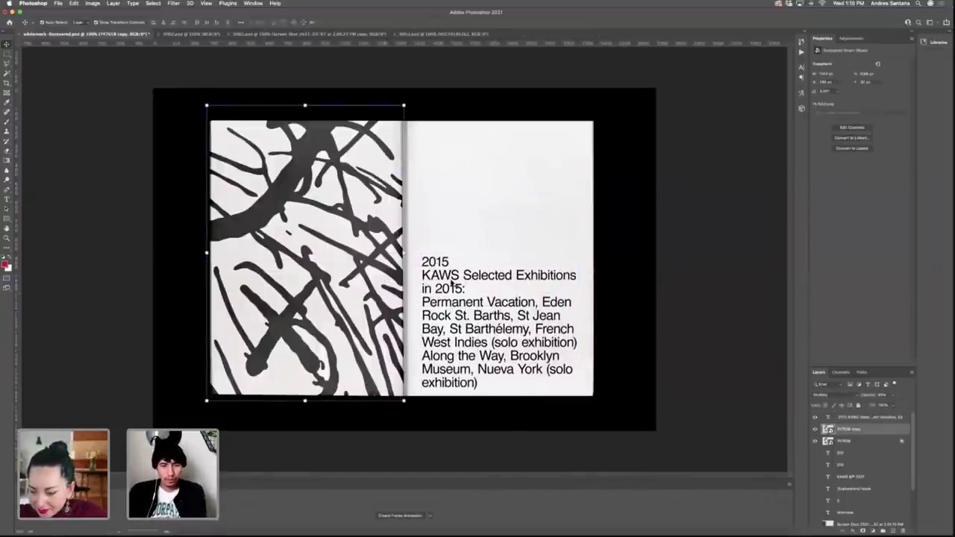
pyautogui.click(452, 283)
pyautogui.press('BackSpace')
pyautogui.press('super+z')
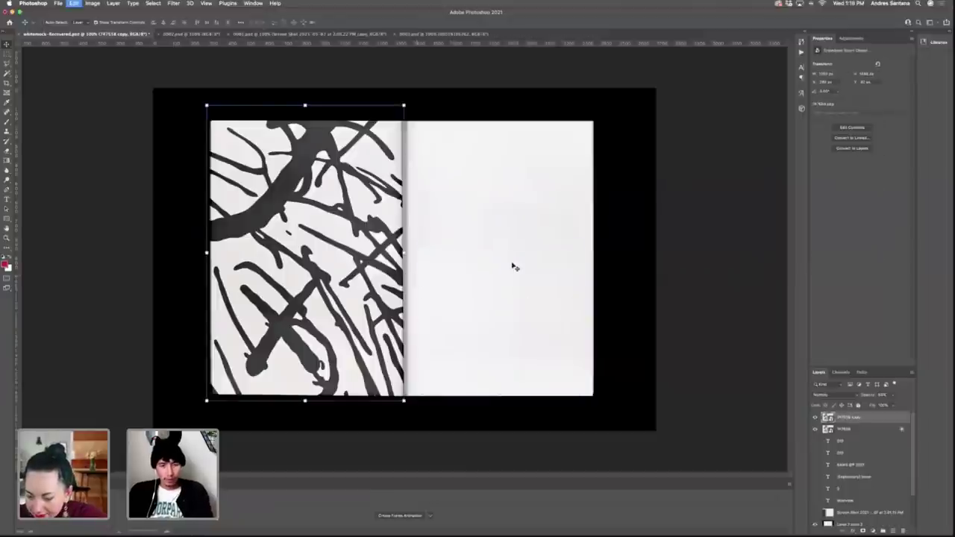
pyautogui.press('super+shift+z')
pyautogui.press('super+shift+z')
pyautogui.press('super+shift+z')
# Save a copy of the spread as 0006.psd in Photoshop format on the desktop.
pyautogui.press('super+s')
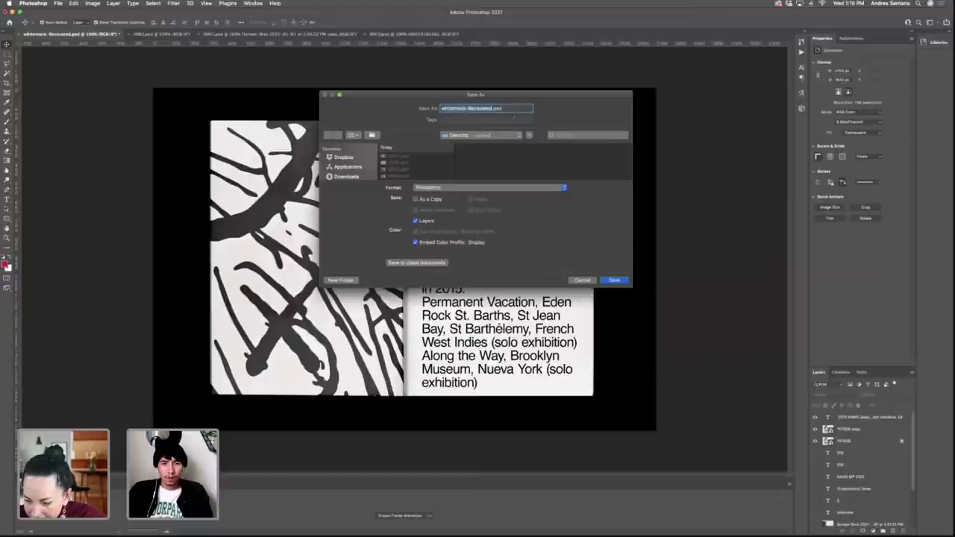
pyautogui.write('0000')
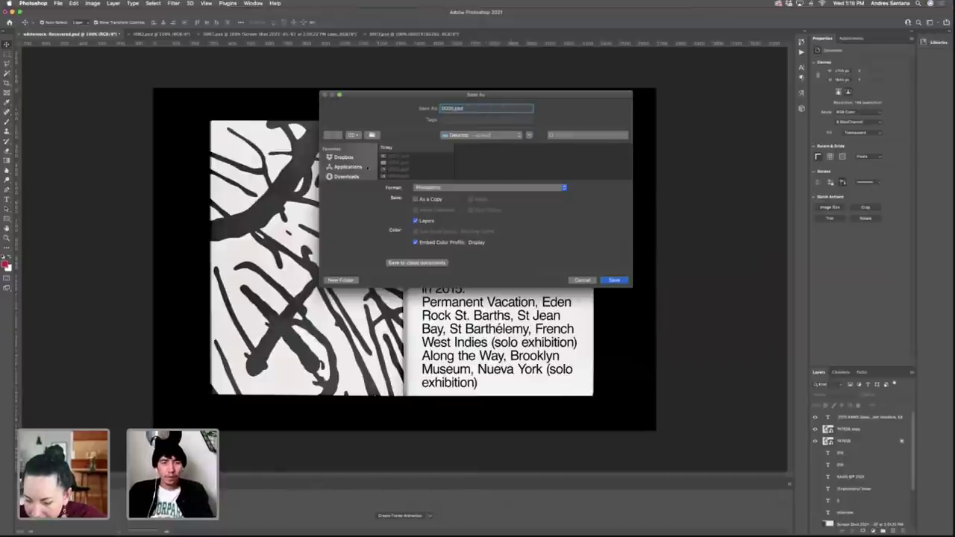
pyautogui.scroll(-2, 367, 168)
pyautogui.click(420, 203)
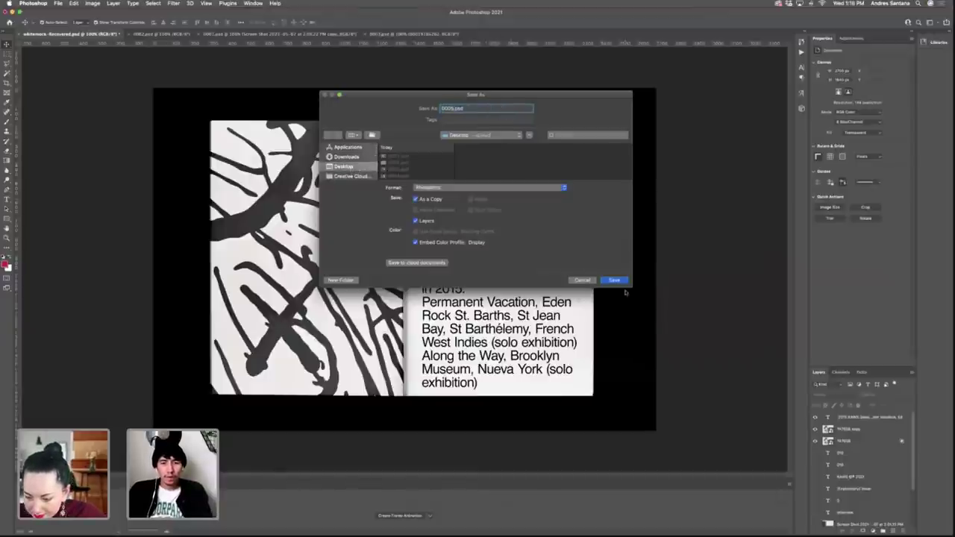
pyautogui.click(619, 280)
pyautogui.click(492, 143)
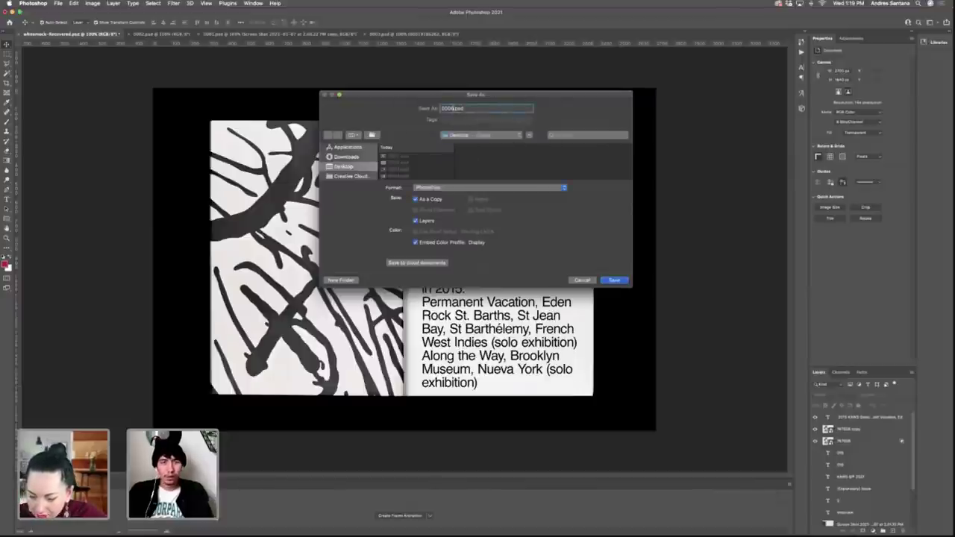
pyautogui.click(615, 280)
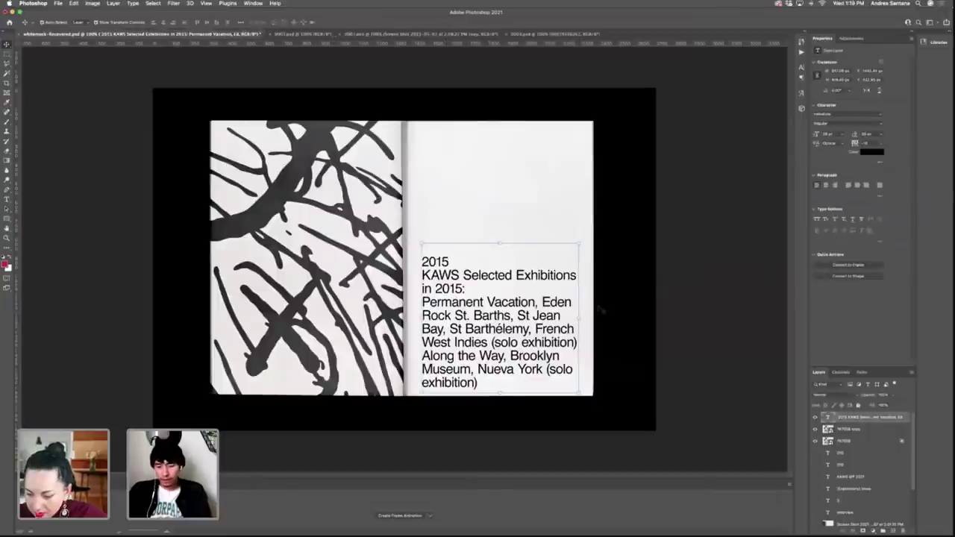
# Delete the exhibitions text and both black-and-white artwork layers, leaving the page mockup blank.
pyautogui.press('BackSpace')
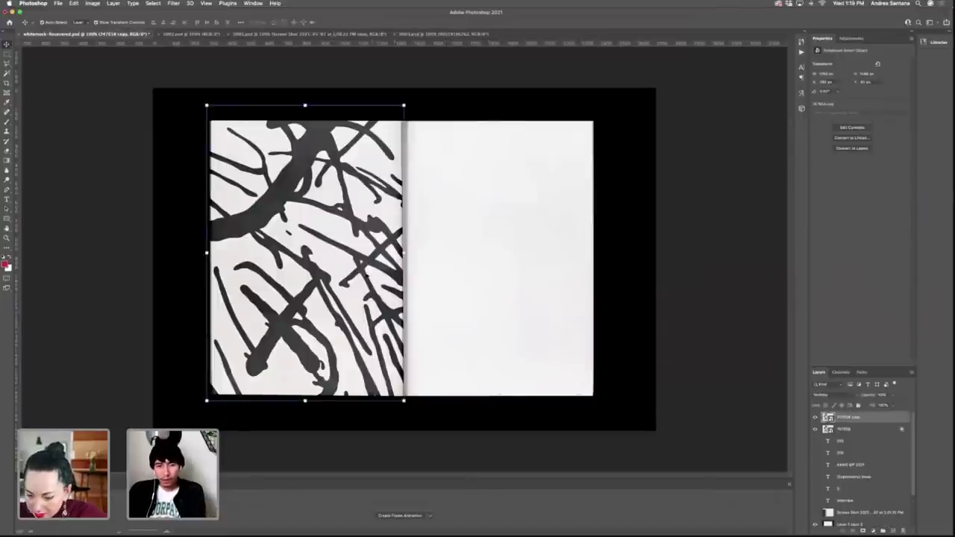
pyautogui.press('BackSpace')
pyautogui.press('BackSpace')
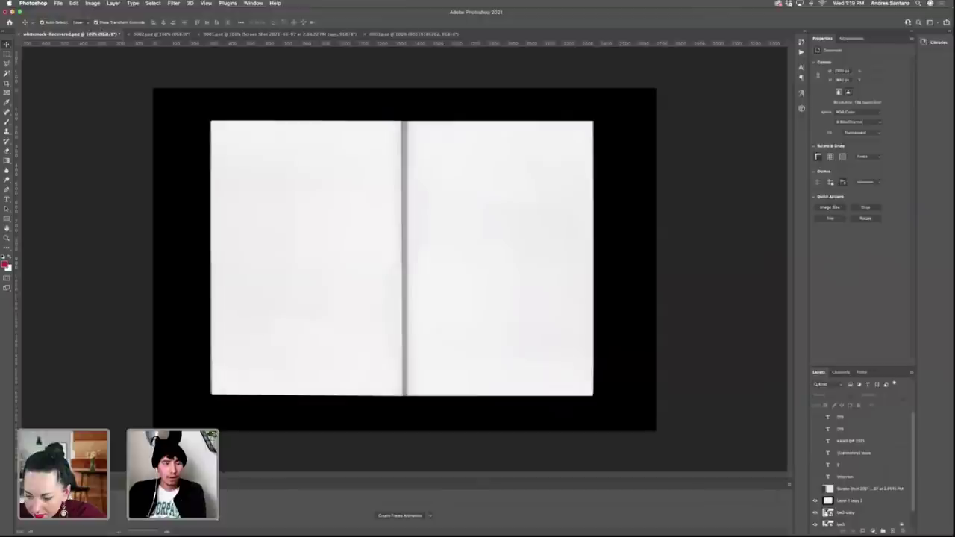
# Start placing an image, check the saved 0005.psd and 0006.psd spreads, and open the photography folder inside KAWS.
pyautogui.press('super+o')
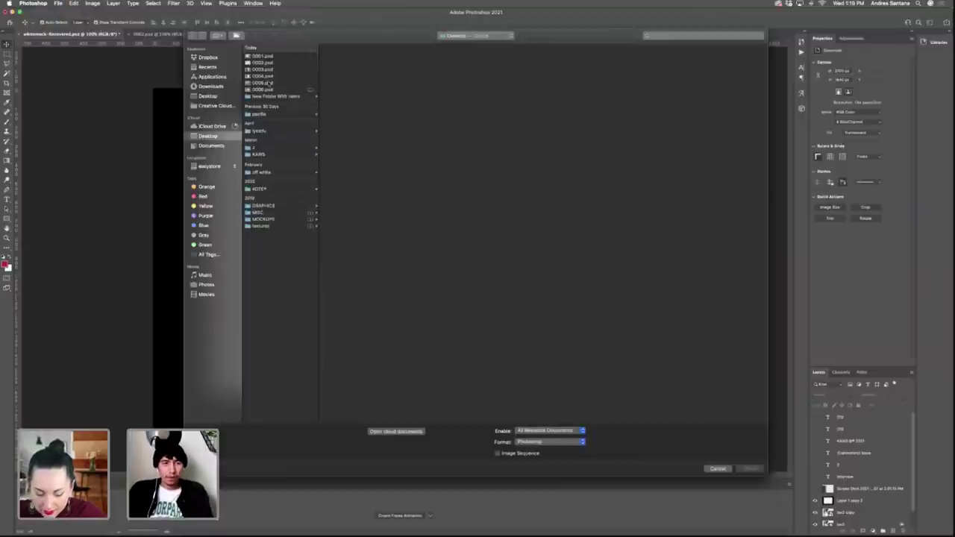
pyautogui.click(269, 83)
pyautogui.press('Down')
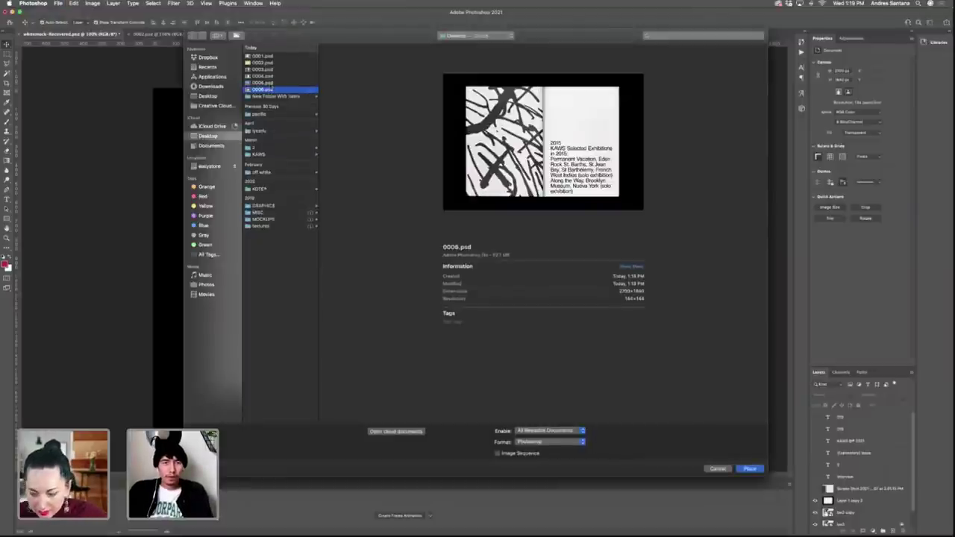
pyautogui.press('Up')
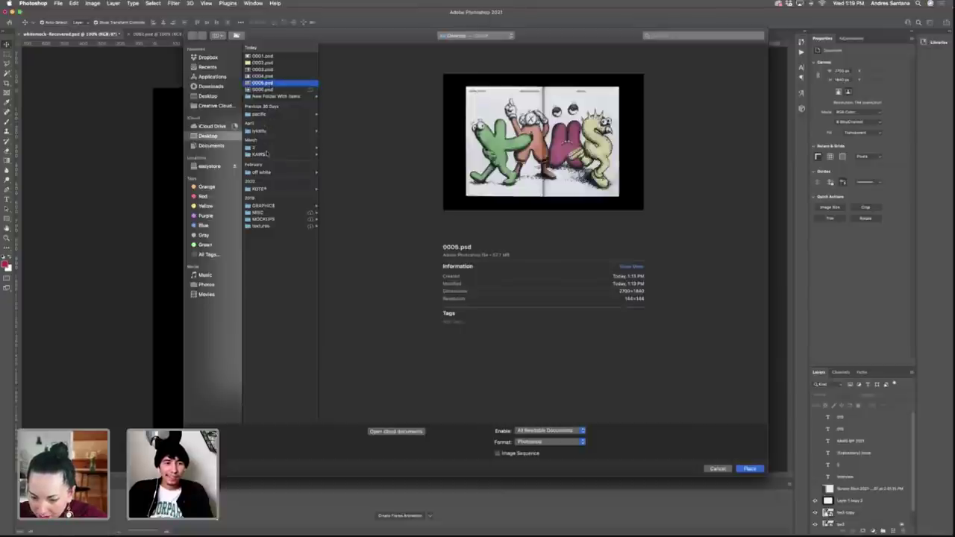
pyautogui.click(267, 154)
pyautogui.click(344, 69)
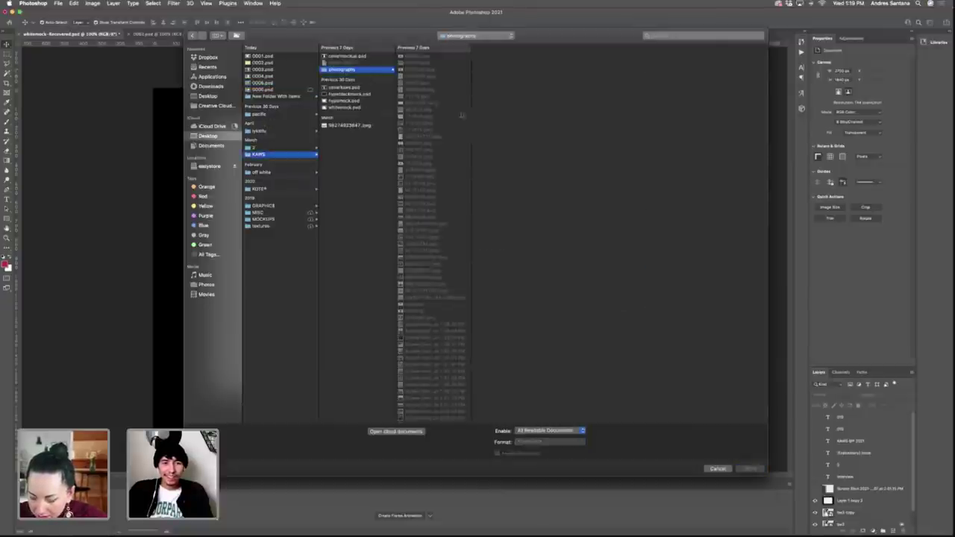
# Preview the images in the photography folder to choose a photo for the blank spread.
pyautogui.click(425, 205)
pyautogui.scroll(-1, 424, 281)
pyautogui.click(423, 278)
pyautogui.click(424, 289)
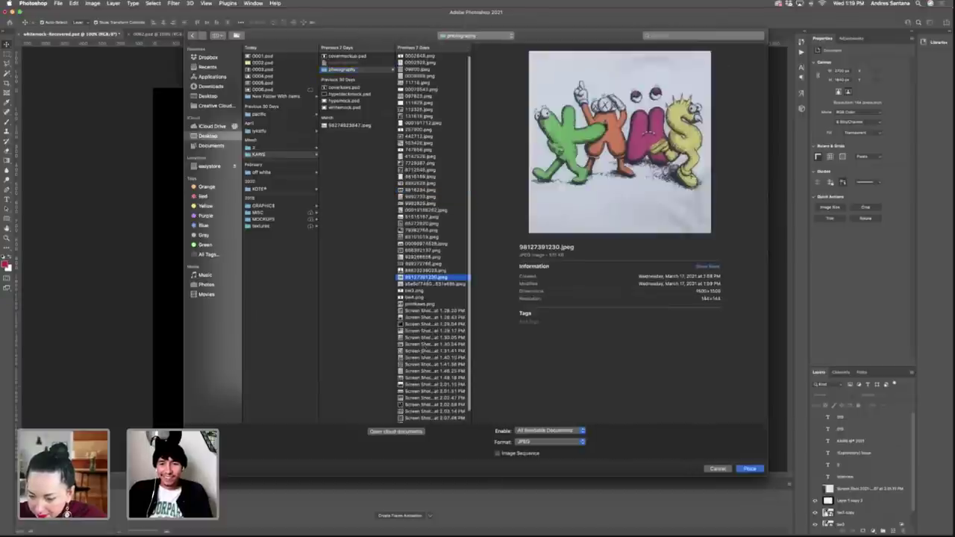
pyautogui.click(424, 355)
pyautogui.scroll(-1, 424, 358)
pyautogui.click(424, 372)
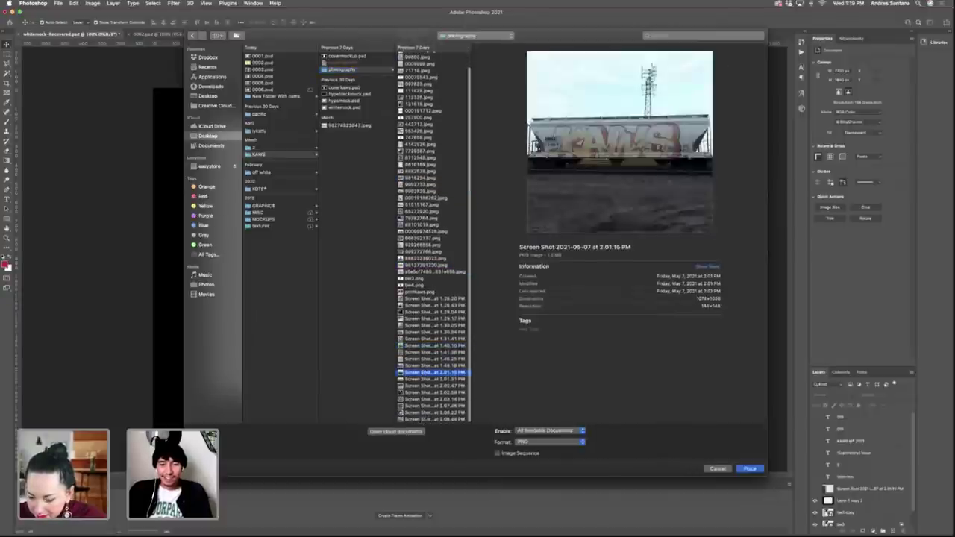
pyautogui.click(427, 419)
pyautogui.press('Up')
pyautogui.press('Up')
pyautogui.press('Up')
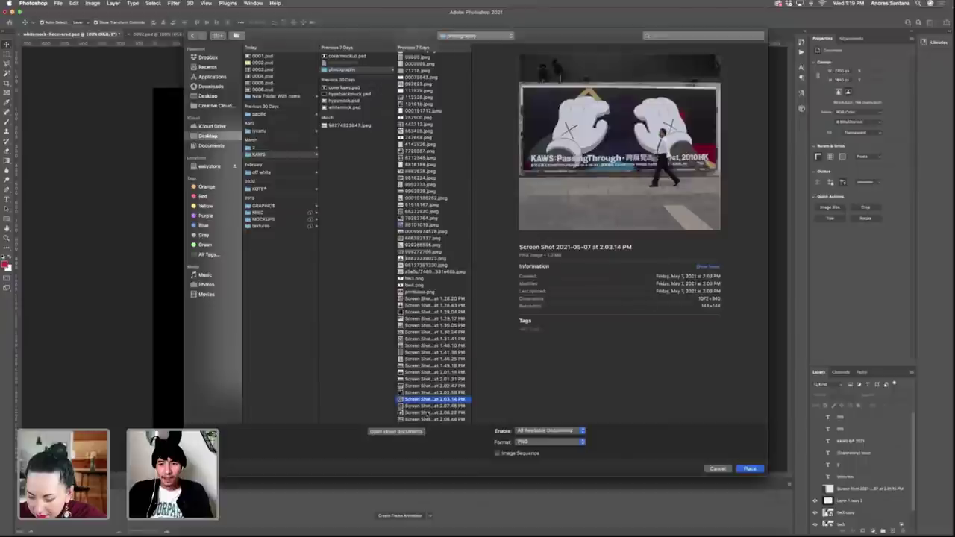
pyautogui.press('Up')
pyautogui.press('Down')
pyautogui.press('Up')
pyautogui.press('Up')
pyautogui.press('Down')
pyautogui.press('Down')
pyautogui.press('Down')
pyautogui.press('Down')
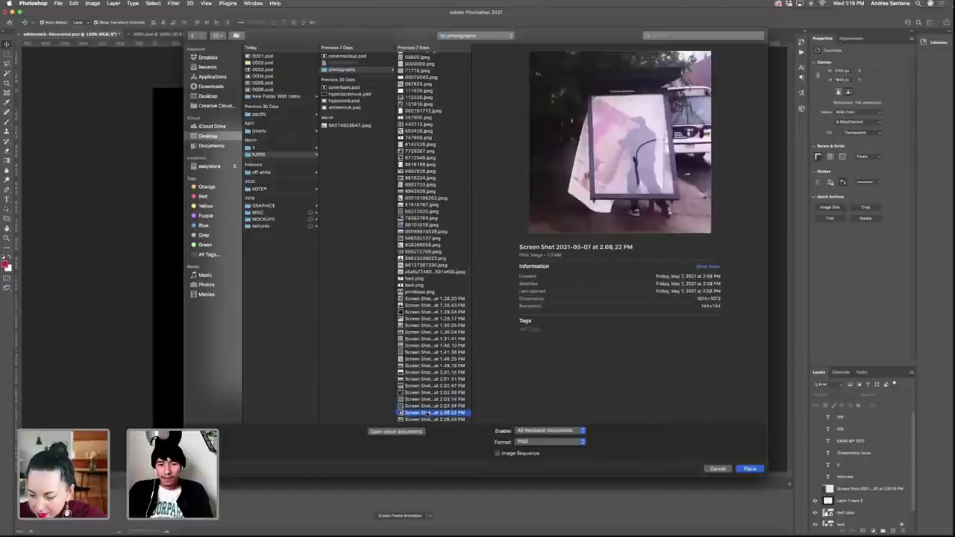
# Place the MetLife billboard photo, Screen Shot 2021-05-07 at 2.08.44 PM, and scale it down at the top of the right-hand page.
pyautogui.press('Down')
pyautogui.press('Return')
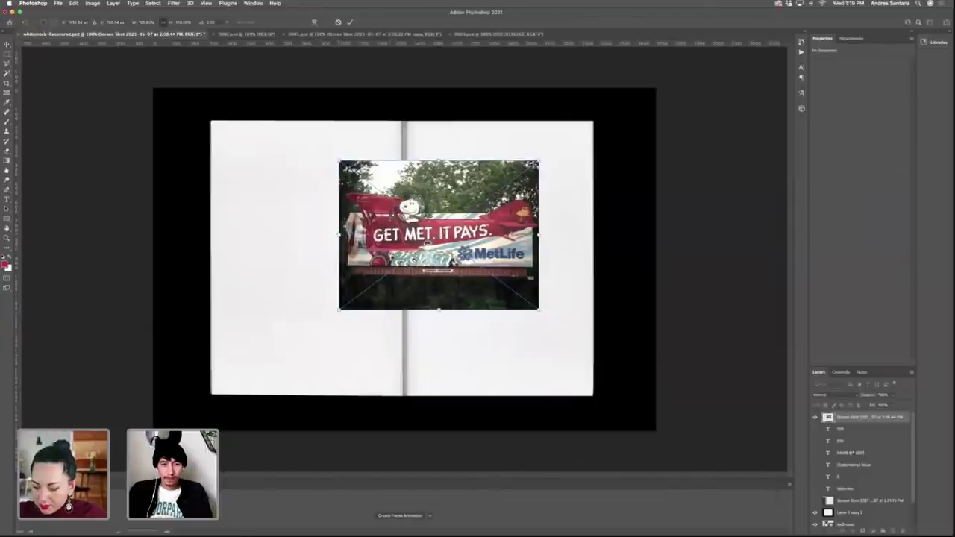
pyautogui.moveTo(340, 235); pyautogui.dragTo(470, 191)
pyautogui.press('Return')
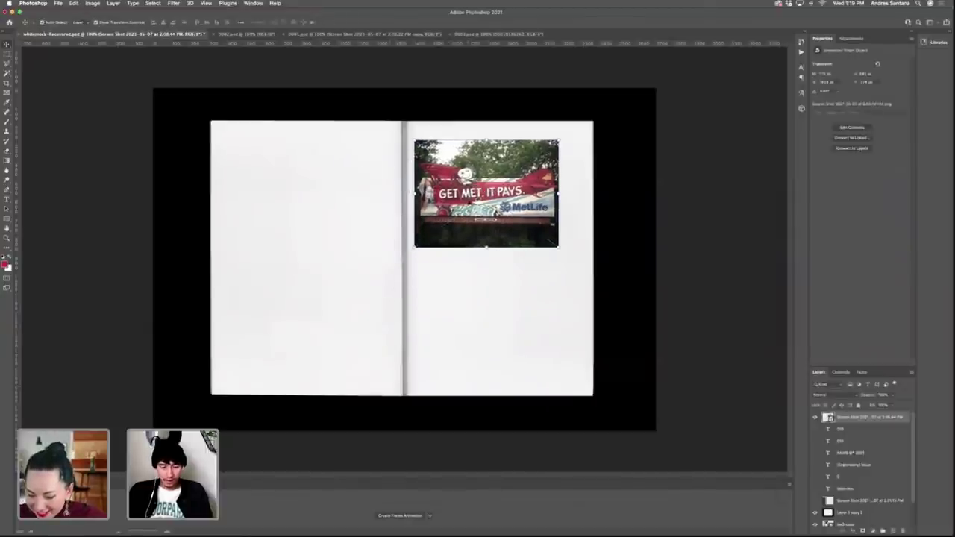
# Place the graffiti wall photo, Screen Shot 2021-05-07 at 1.29.17 PM, and scale it down in the lower part of the left-hand page.
pyautogui.press('super+o')
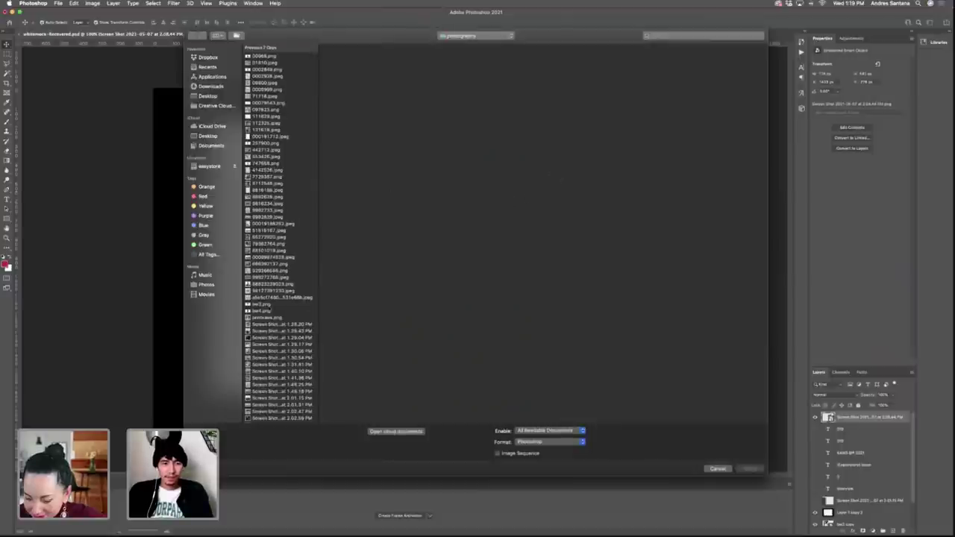
pyautogui.click(281, 345)
pyautogui.press('Return')
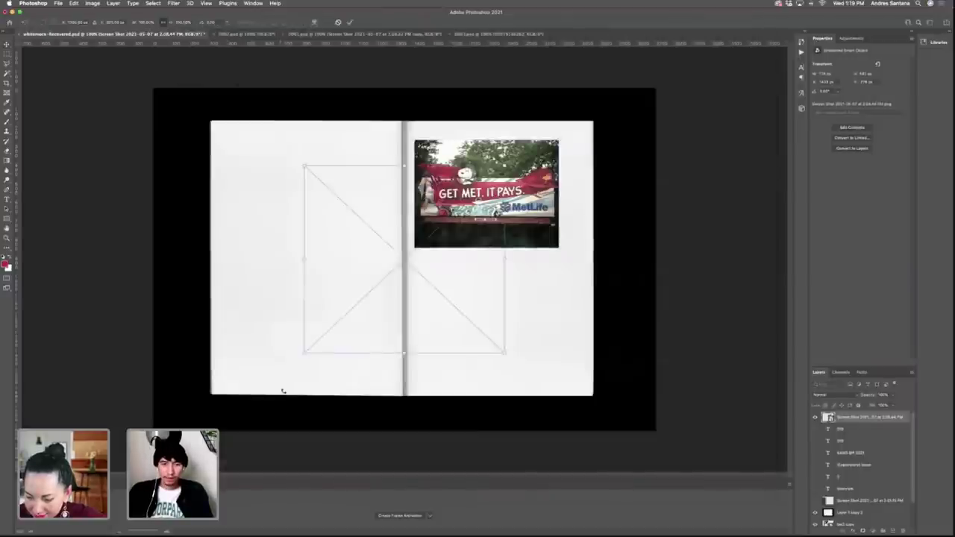
pyautogui.moveTo(341, 290); pyautogui.dragTo(282, 315)
pyautogui.moveTo(449, 285); pyautogui.dragTo(394, 285)
pyautogui.moveTo(374, 293); pyautogui.dragTo(359, 320)
pyautogui.press('Return')
# Place the KAWS pencil drawing from the photography folder, and scale it down over the upper part of the left-hand page.
pyautogui.press('super+o')
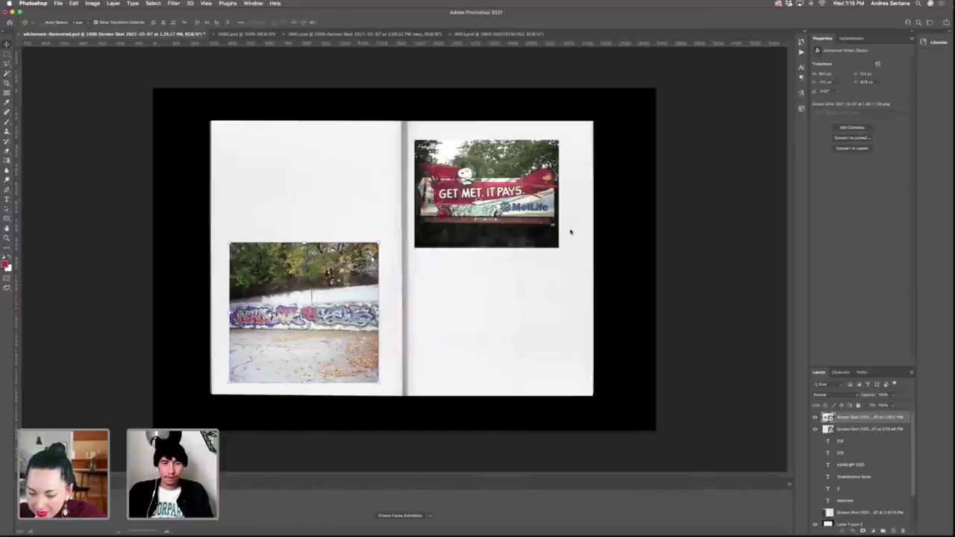
pyautogui.click(280, 298)
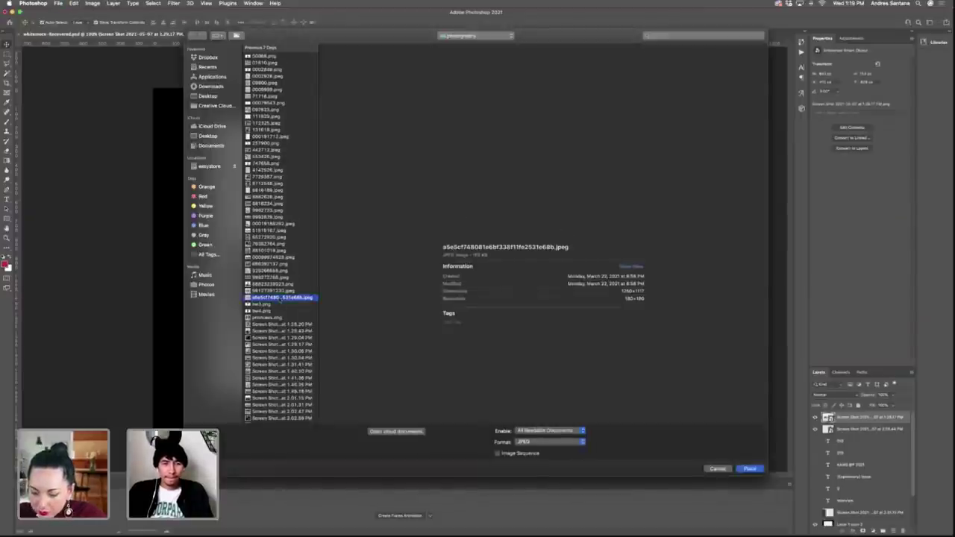
pyautogui.scroll(-3, 280, 299)
pyautogui.click(282, 362)
pyautogui.click(282, 276)
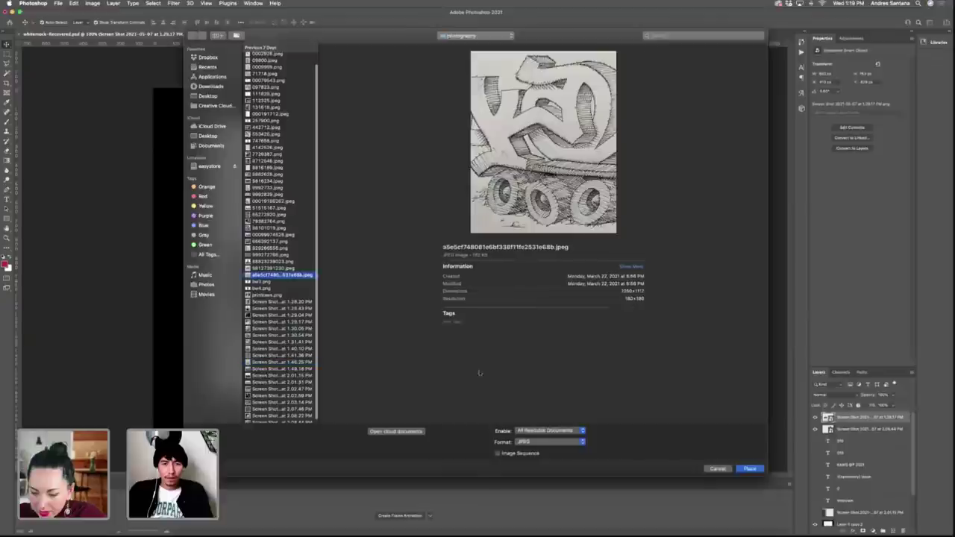
pyautogui.click(749, 469)
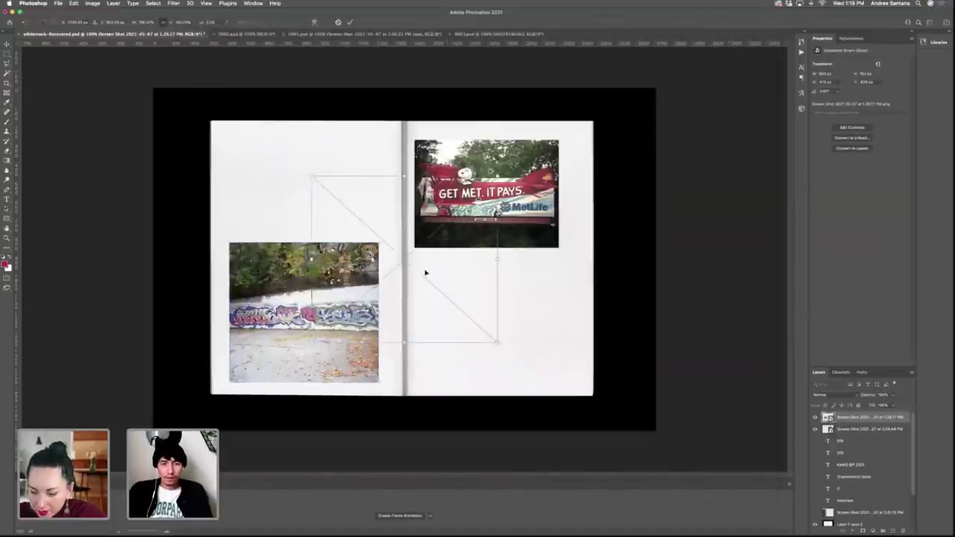
pyautogui.moveTo(427, 274); pyautogui.dragTo(350, 233)
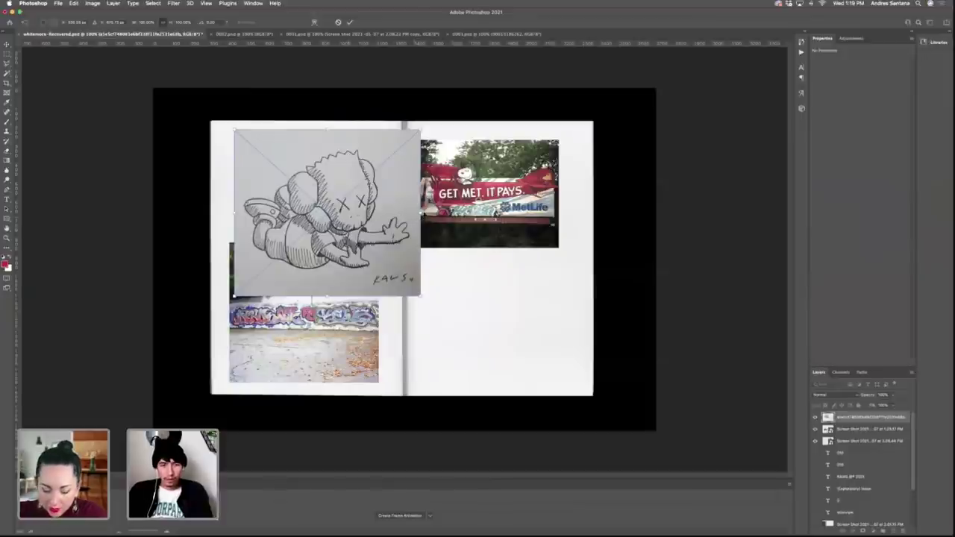
pyautogui.moveTo(421, 213)
pyautogui.mouseDown()
pyautogui.moveTo(302, 213)
pyautogui.moveTo(365, 214)
pyautogui.mouseUp()
pyautogui.press('Return')
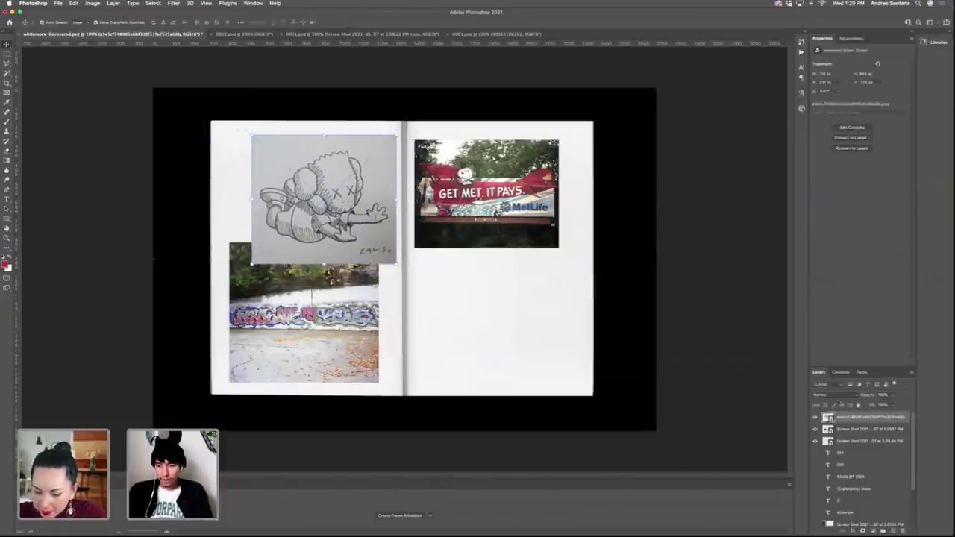
# Set the drawing's blend mode to Multiply, and shrink and move it so it sits above the graffiti photo.
pyautogui.click(829, 395)
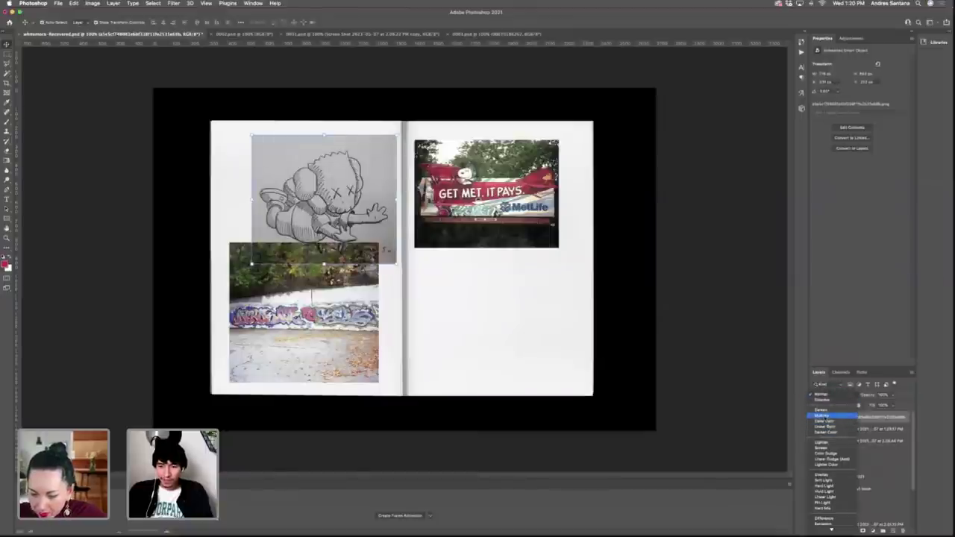
pyautogui.click(822, 415)
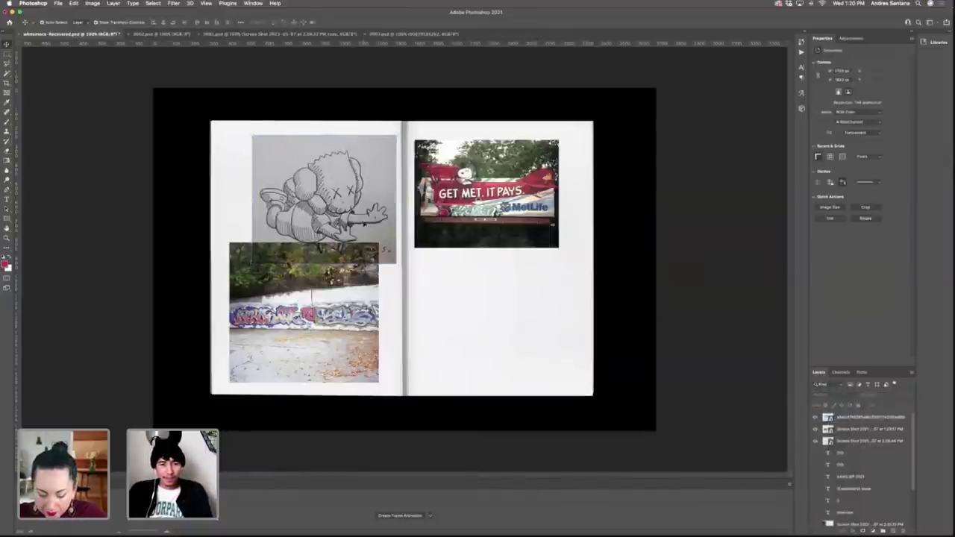
pyautogui.moveTo(364, 224); pyautogui.dragTo(346, 218)
pyautogui.moveTo(309, 258); pyautogui.dragTo(309, 236)
pyautogui.press('Return')
# Try the Hard Light blend mode on the KAWS drawing.
pyautogui.click(845, 394)
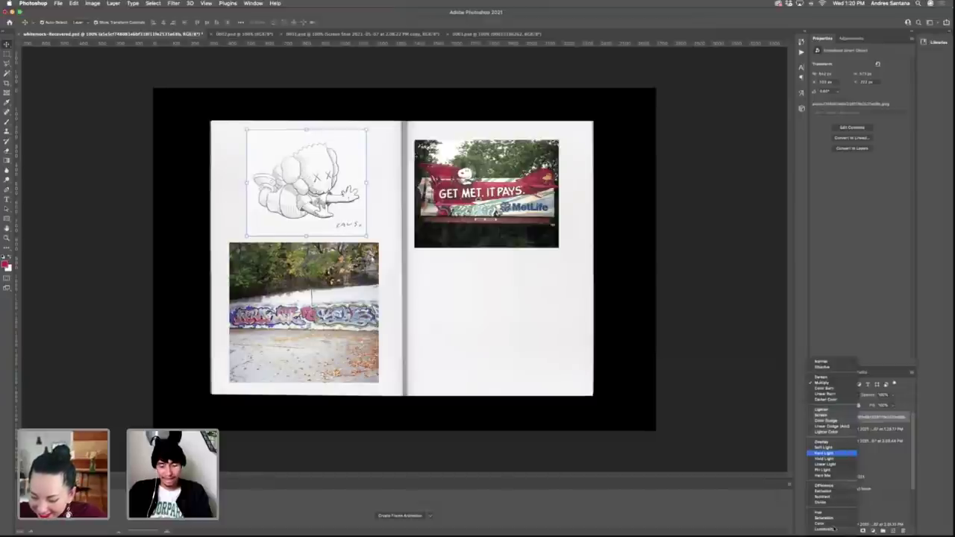
pyautogui.click(825, 453)
pyautogui.click(576, 318)
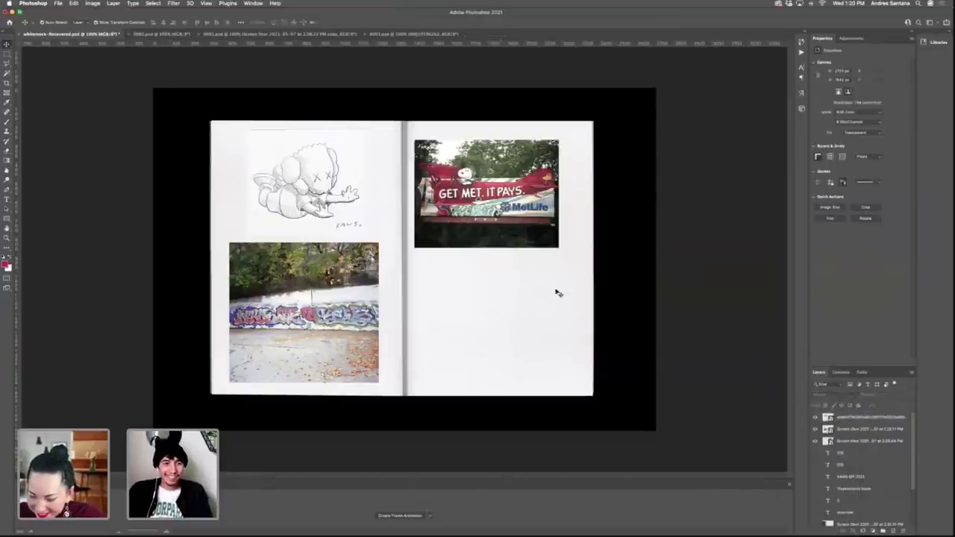
# Set the KAWS drawing's blend mode to Normal.
pyautogui.click(329, 224)
pyautogui.click(847, 396)
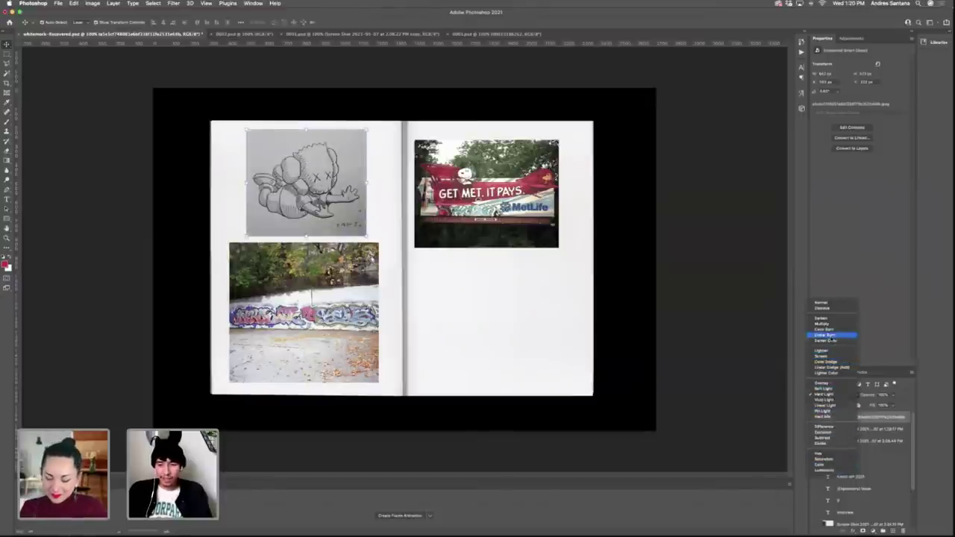
pyautogui.click(823, 305)
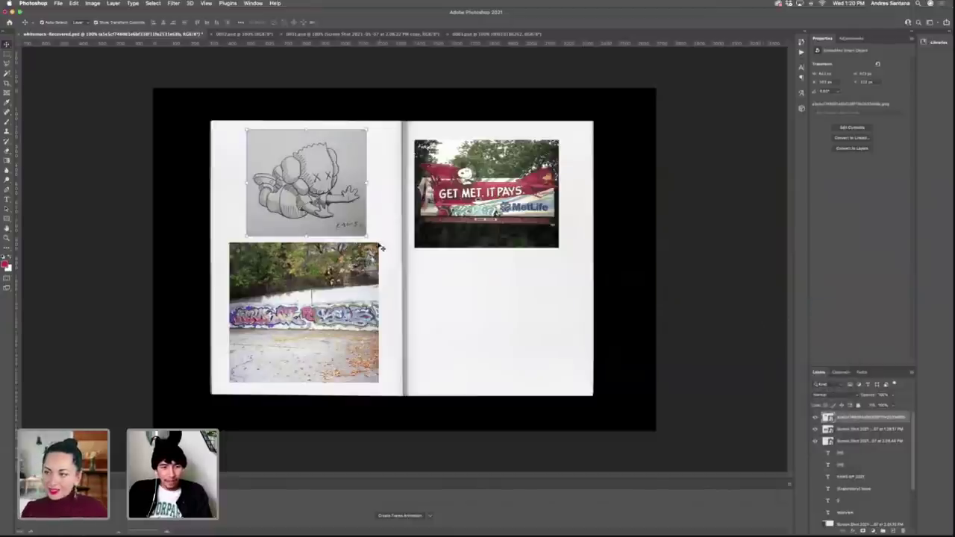
# Place the street mural photo "Screen Shot 2021-05-07 at 2.02.47 PM" from the photography folder onto the spread.
pyautogui.click(346, 294)
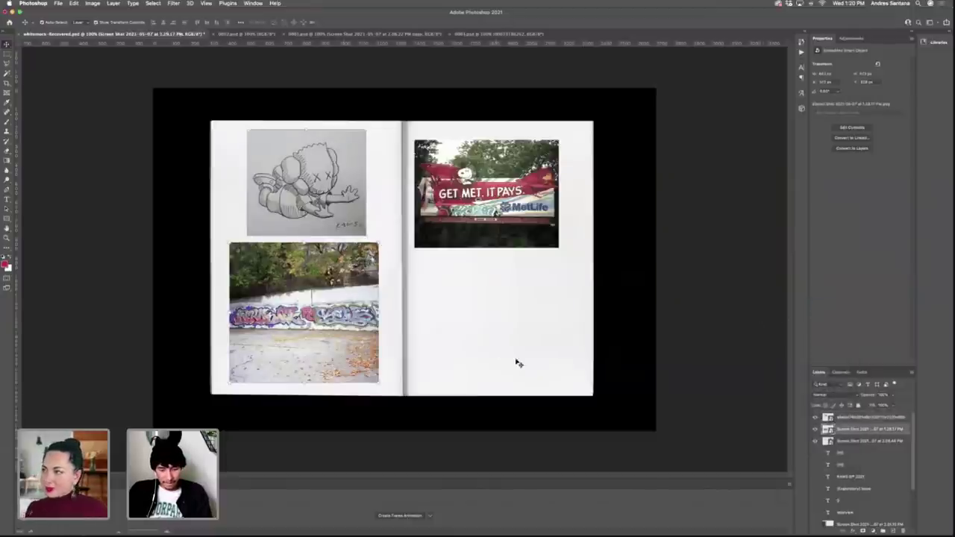
pyautogui.click(736, 359)
pyautogui.press('super+shift+p')
pyautogui.click(284, 305)
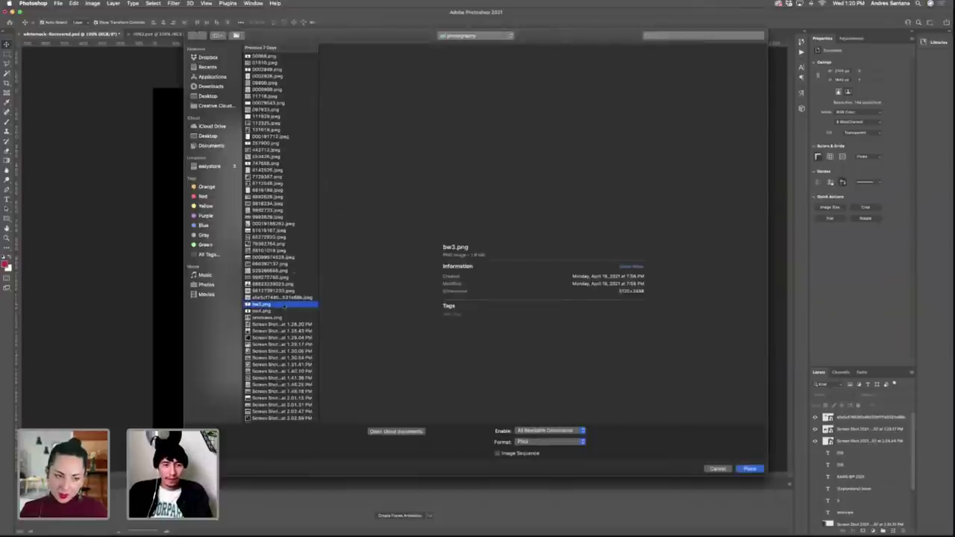
pyautogui.scroll(-2, 284, 306)
pyautogui.click(282, 386)
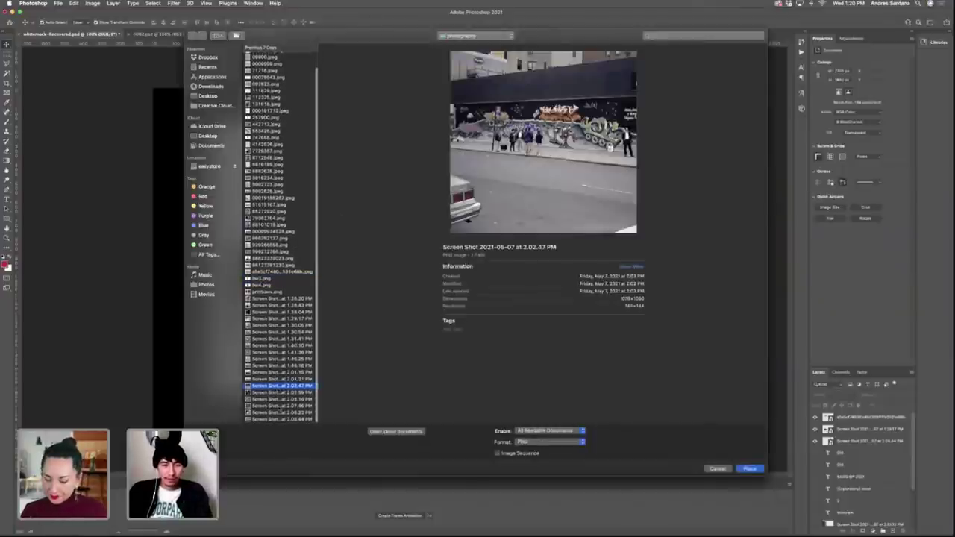
pyautogui.click(282, 419)
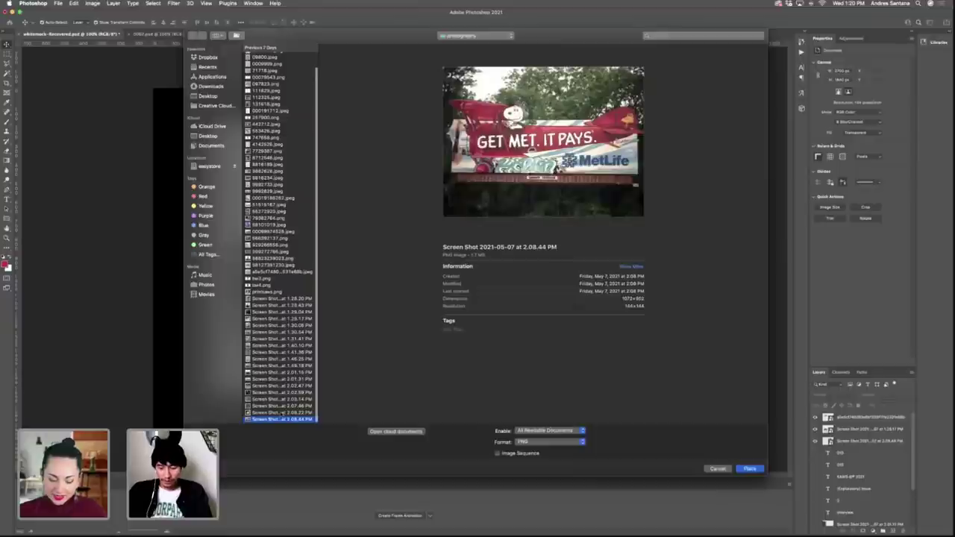
pyautogui.press('Up')
pyautogui.press('Up')
pyautogui.press('Up')
pyautogui.press('Up')
pyautogui.press('Up')
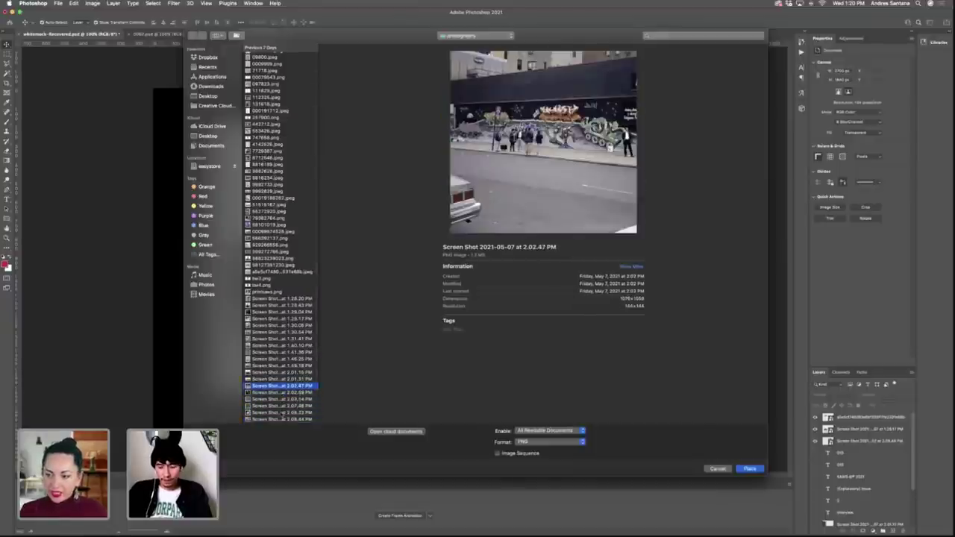
pyautogui.press('Return')
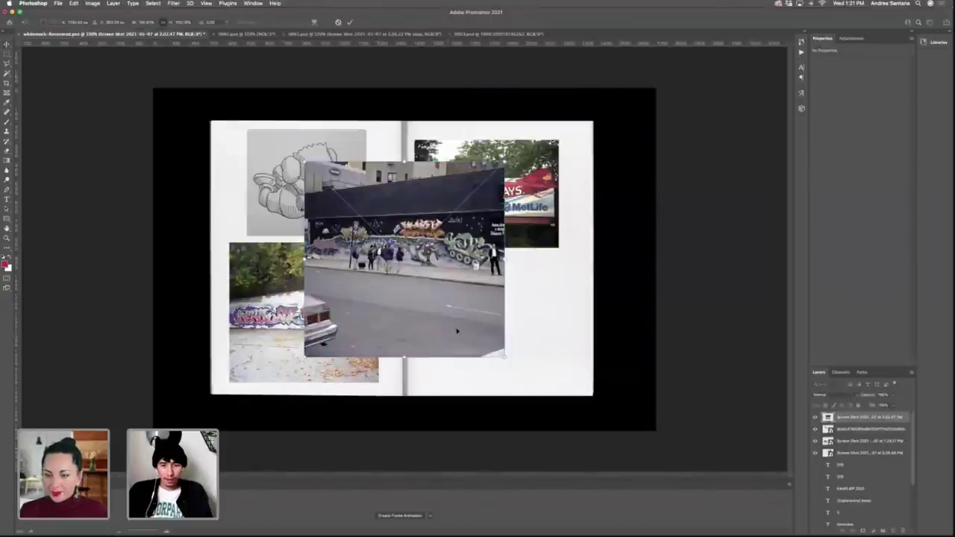
# Scale down the street mural photo and position it on the lower right-hand page, overlapping the bottom of the MetLife billboard photo.
pyautogui.moveTo(458, 331); pyautogui.dragTo(540, 364)
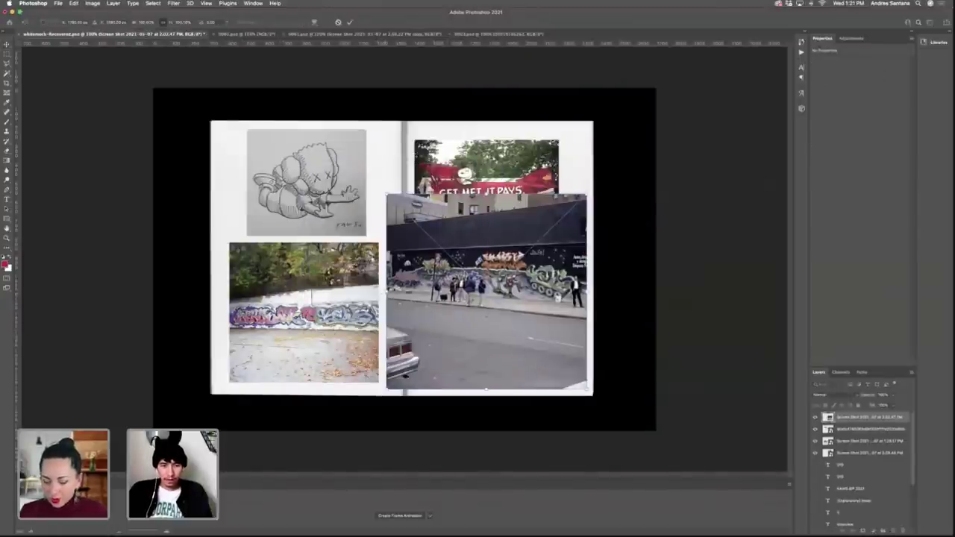
pyautogui.moveTo(387, 292); pyautogui.dragTo(444, 292)
pyautogui.moveTo(477, 323); pyautogui.dragTo(478, 327)
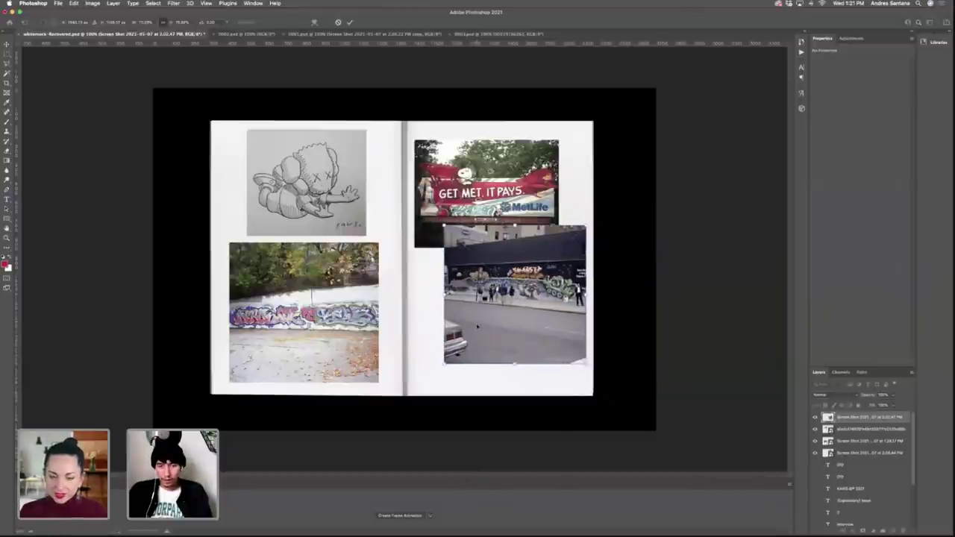
pyautogui.press('Return')
# Delete the KAWS pencil drawing from the upper left-hand page.
pyautogui.click(324, 197)
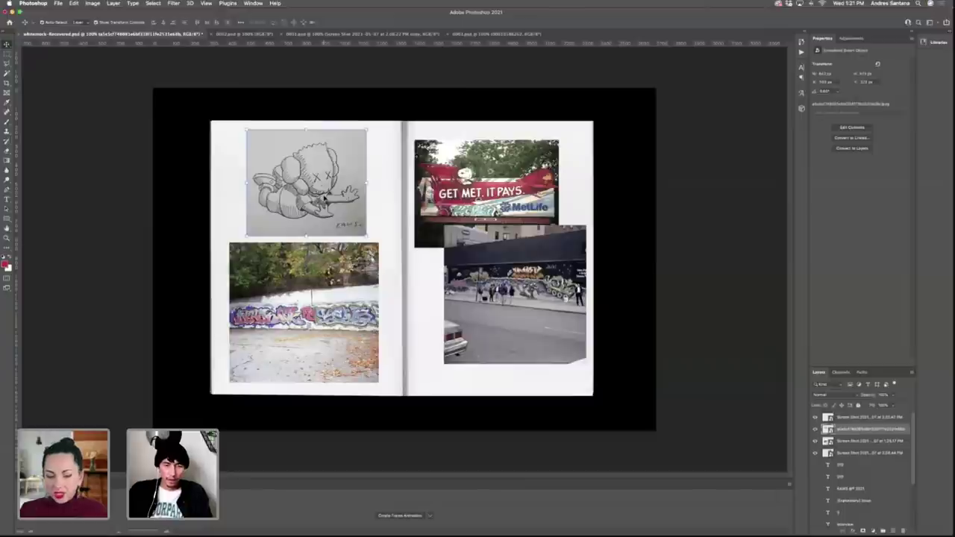
pyautogui.press('Delete')
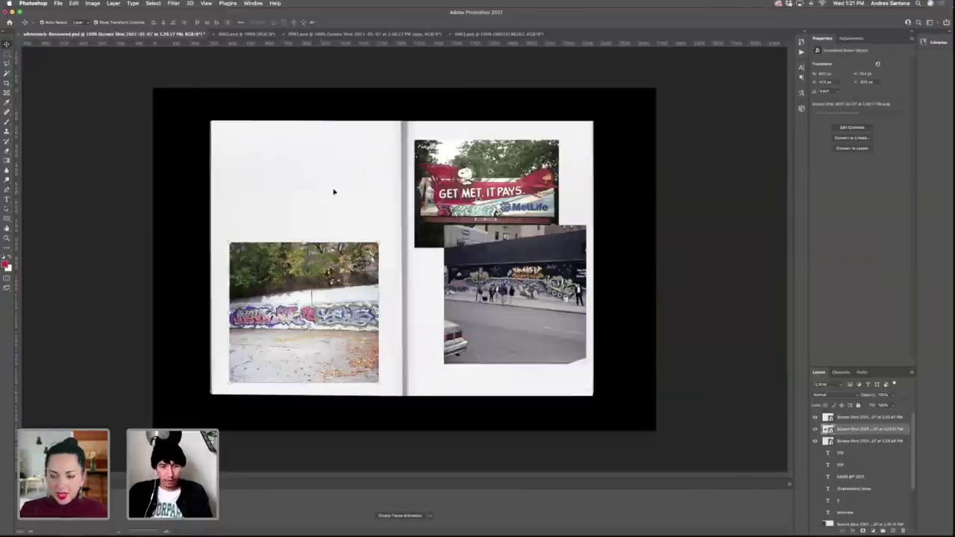
pyautogui.click(640, 295)
pyautogui.click(735, 288)
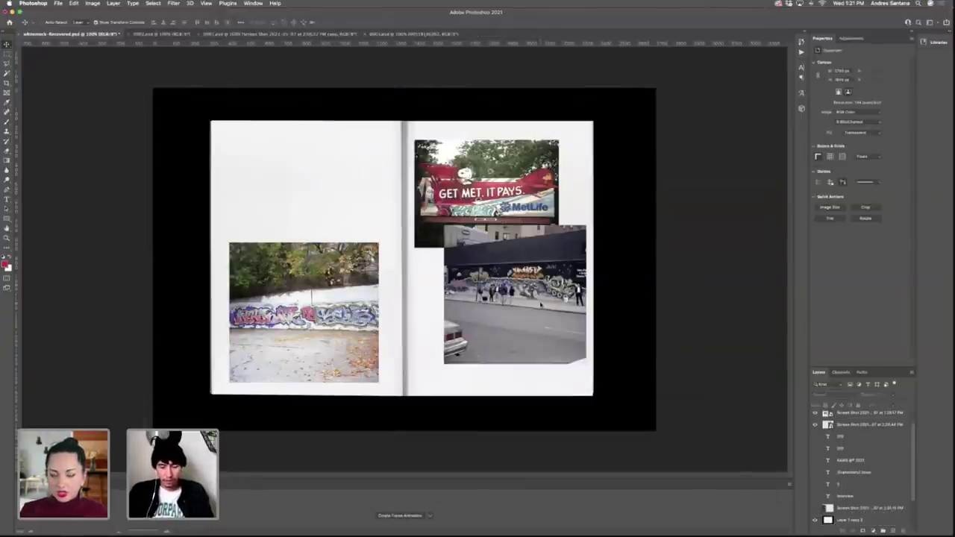
# Examine the image previews in the photography folder for an artwork to fill the empty upper left-hand page.
pyautogui.press('super+o')
pyautogui.click(280, 298)
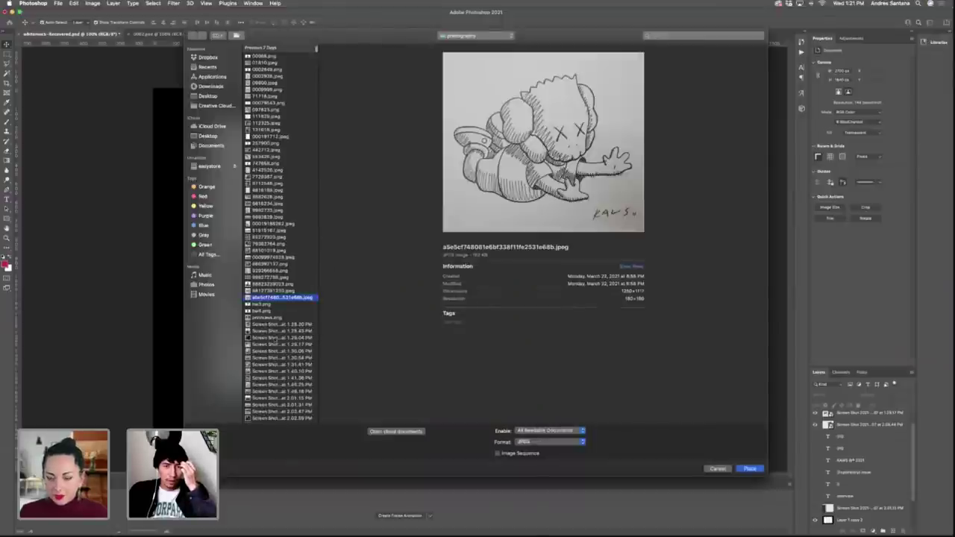
pyautogui.scroll(-1, 284, 328)
pyautogui.click(283, 345)
pyautogui.click(282, 358)
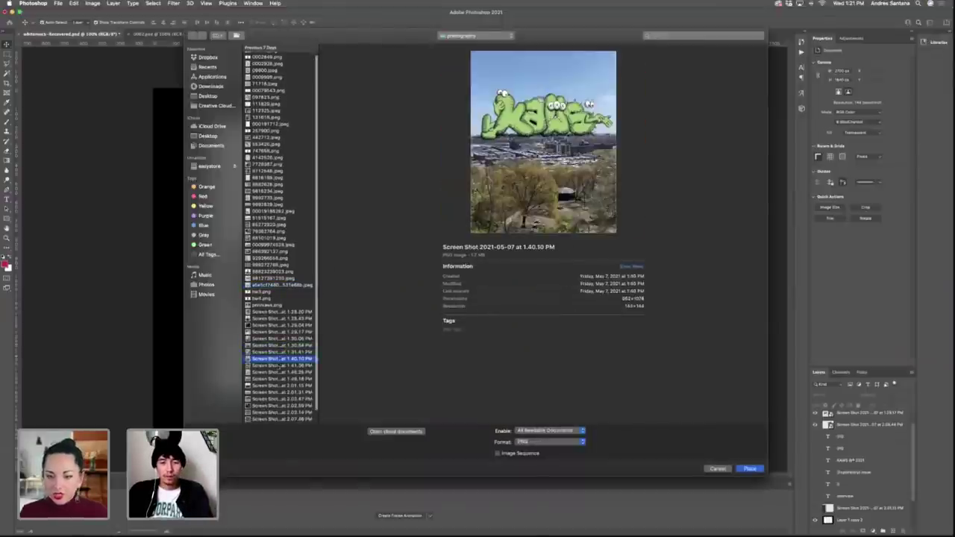
pyautogui.scroll(-1, 282, 365)
pyautogui.click(282, 379)
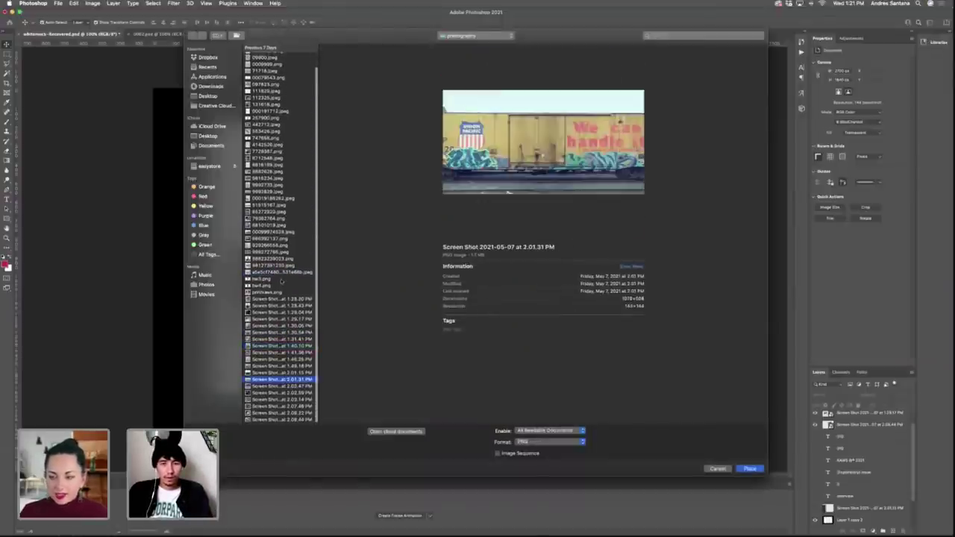
pyautogui.click(281, 279)
pyautogui.scroll(2, 291, 68)
pyautogui.click(292, 62)
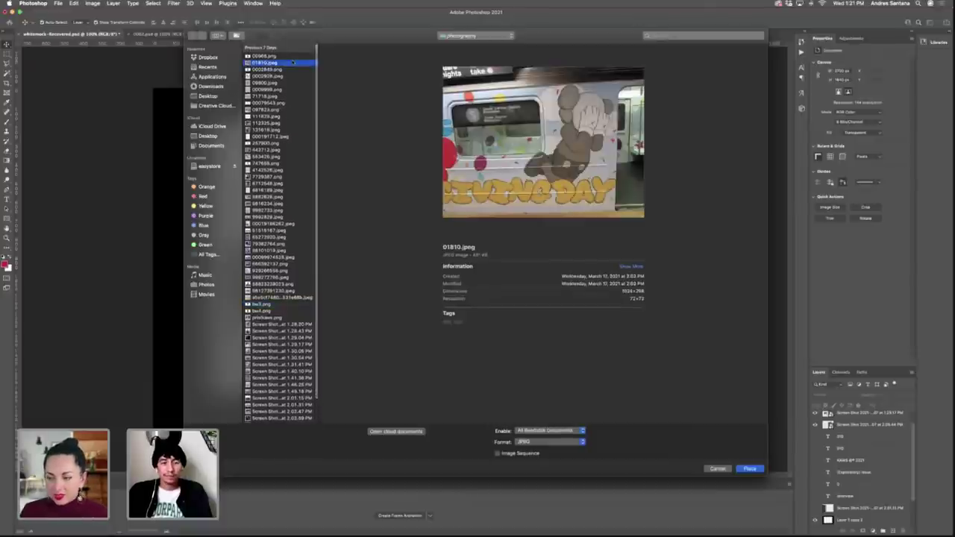
pyautogui.press('Up')
pyautogui.press('Down')
pyautogui.press('Down')
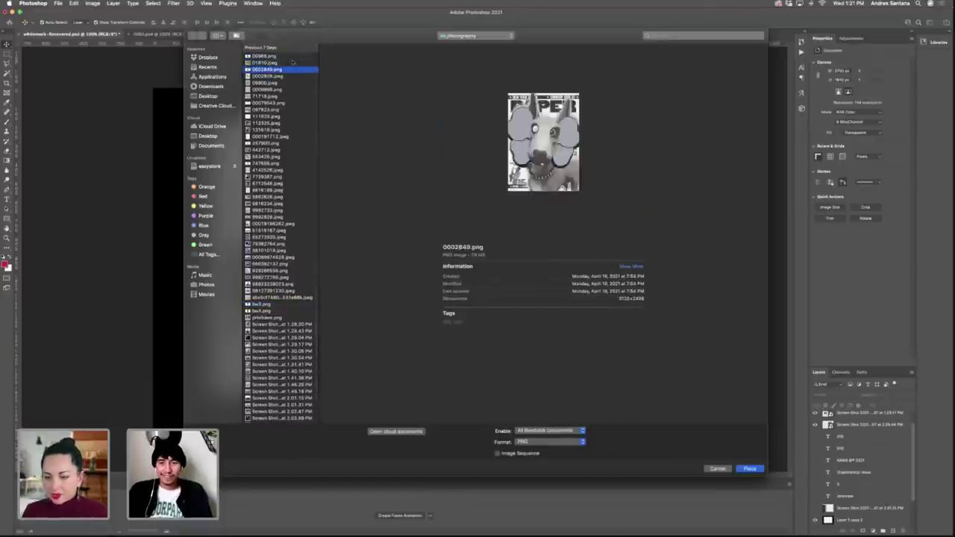
pyautogui.press('Down')
pyautogui.press('Down')
pyautogui.press('Up')
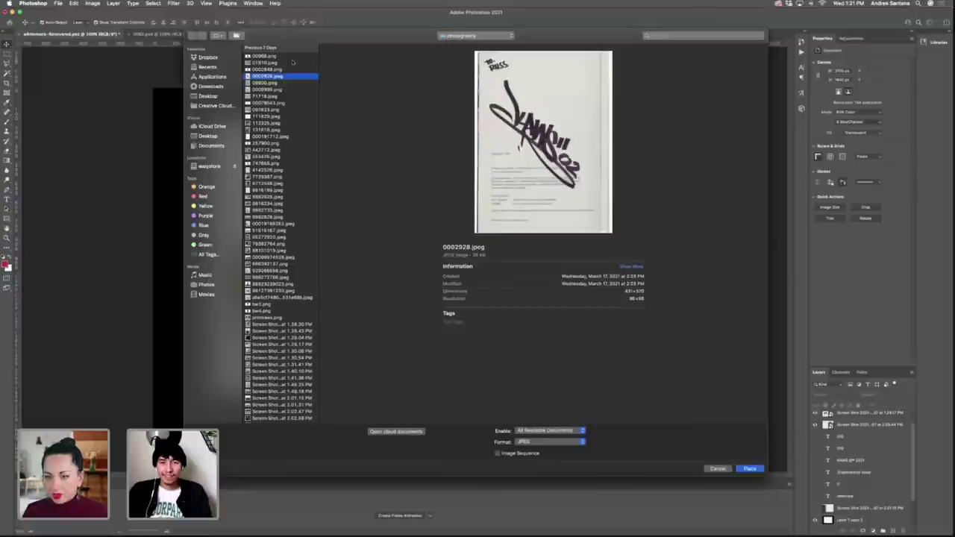
pyautogui.press('Down')
pyautogui.press('Down')
pyautogui.press('Down')
pyautogui.press('Down')
pyautogui.press('Down')
pyautogui.press('Down')
pyautogui.press('Down')
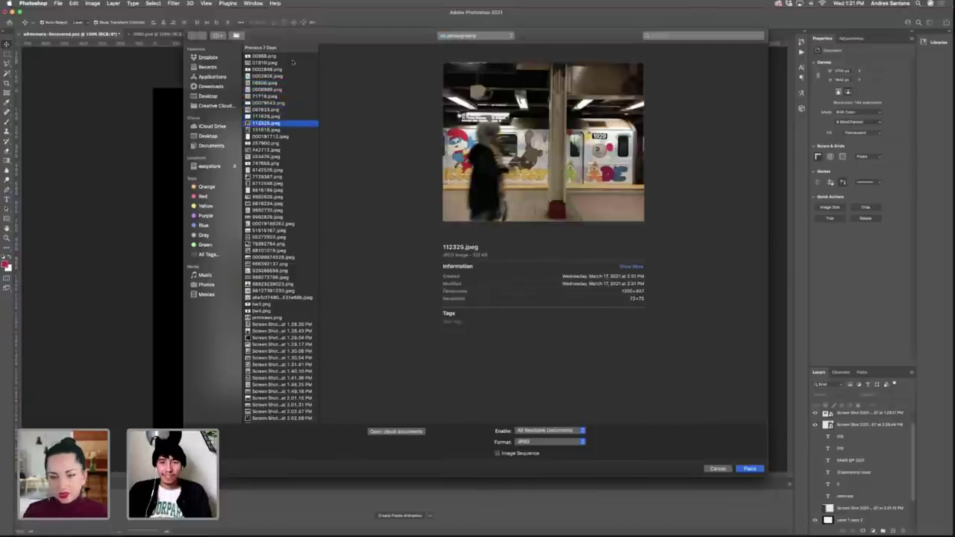
pyautogui.press('Down')
pyautogui.press('Down')
pyautogui.press('Down')
pyautogui.press('Up')
pyautogui.press('Up')
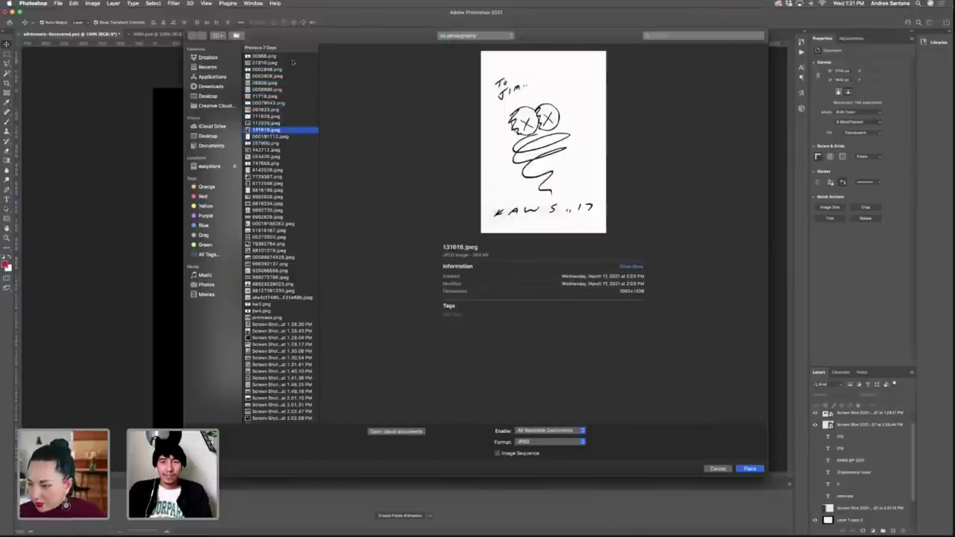
pyautogui.press('Up')
pyautogui.press('Up')
pyautogui.press('Up')
pyautogui.press('Up')
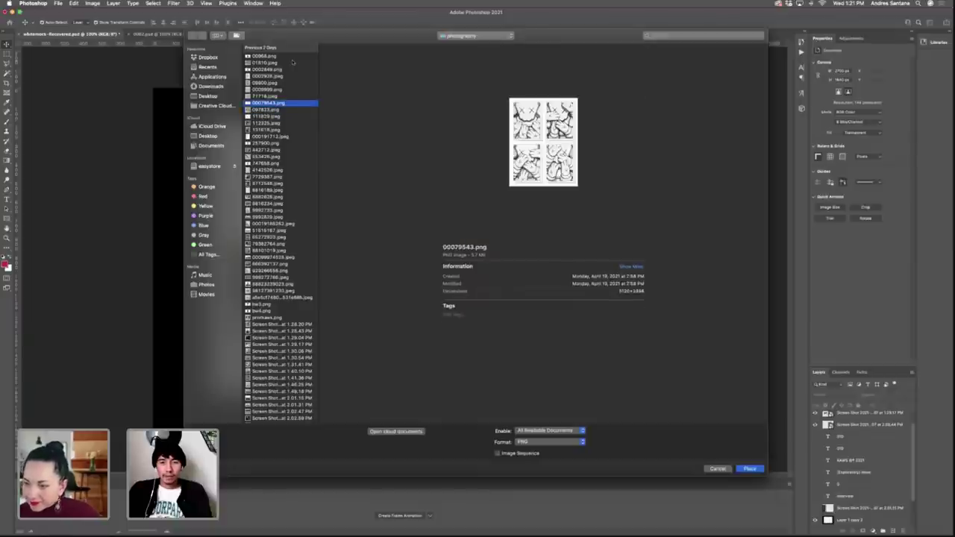
pyautogui.press('Up')
pyautogui.press('Up')
pyautogui.press('Up')
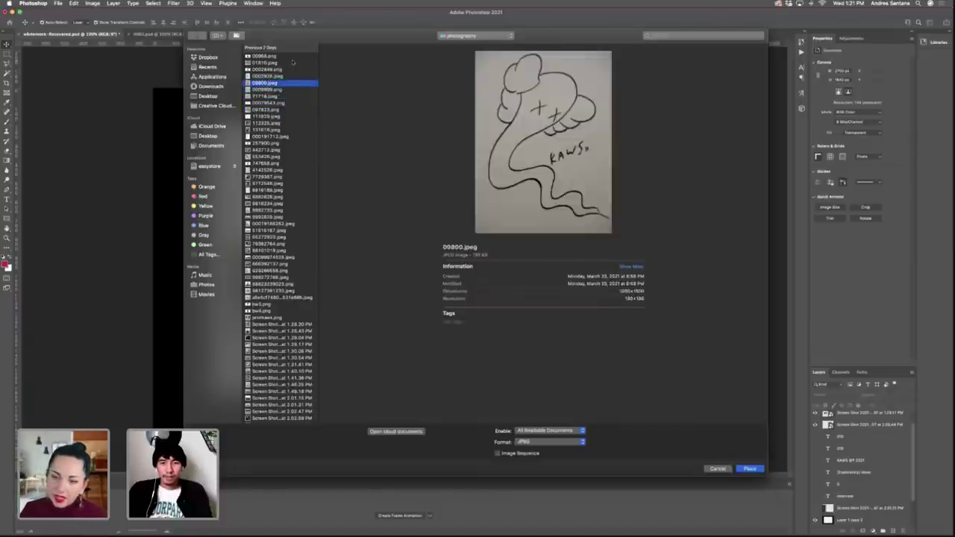
# Place the KAWS marker tag image 0002928.jpeg and move it over the upper part of the left-hand page.
pyautogui.press('Up')
pyautogui.press('Return')
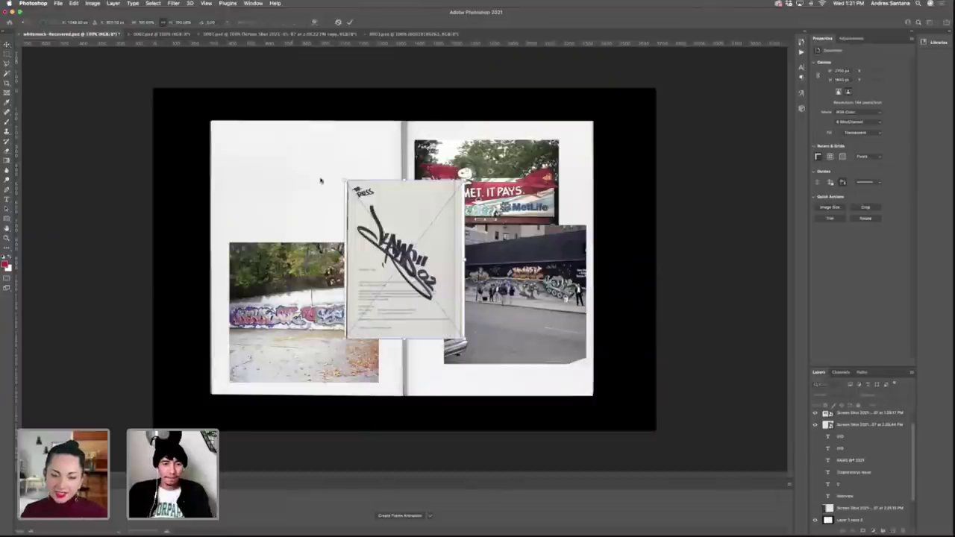
pyautogui.moveTo(324, 234); pyautogui.dragTo(378, 216)
pyautogui.press('Return')
pyautogui.press('z')
pyautogui.press('v')
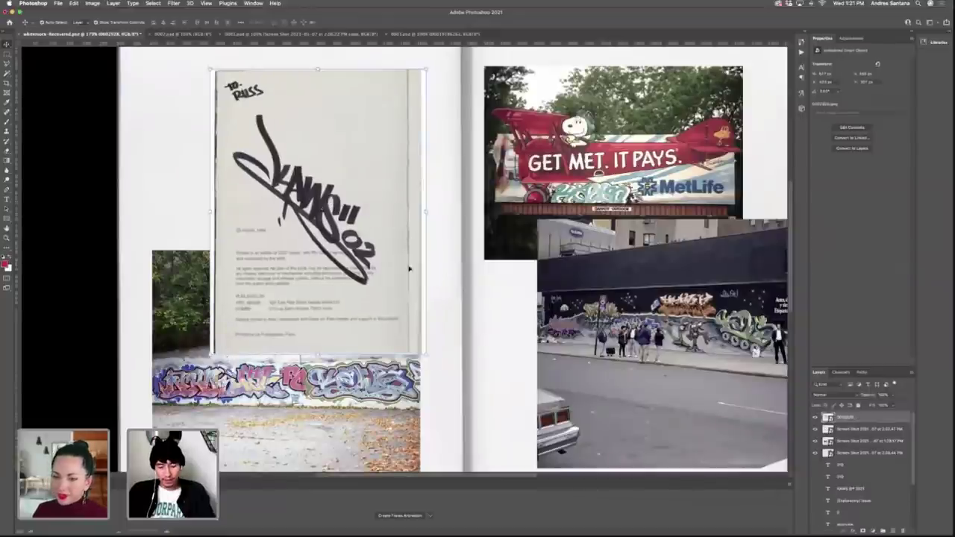
# Rasterize the marker tag layer and erase the paper around the KAWS lettering with a large soft eraser.
pyautogui.press('b')
pyautogui.click(377, 214)
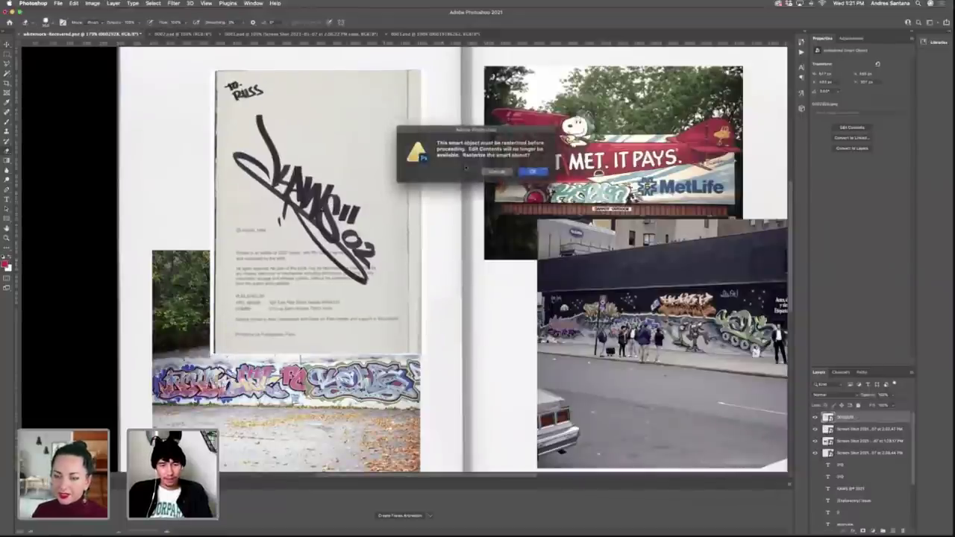
pyautogui.click(527, 168)
pyautogui.moveTo(353, 95)
pyautogui.mouseDown()
pyautogui.moveTo(410, 107)
pyautogui.moveTo(332, 68)
pyautogui.moveTo(213, 68)
pyautogui.moveTo(264, 71)
pyautogui.moveTo(450, 237)
pyautogui.mouseUp()
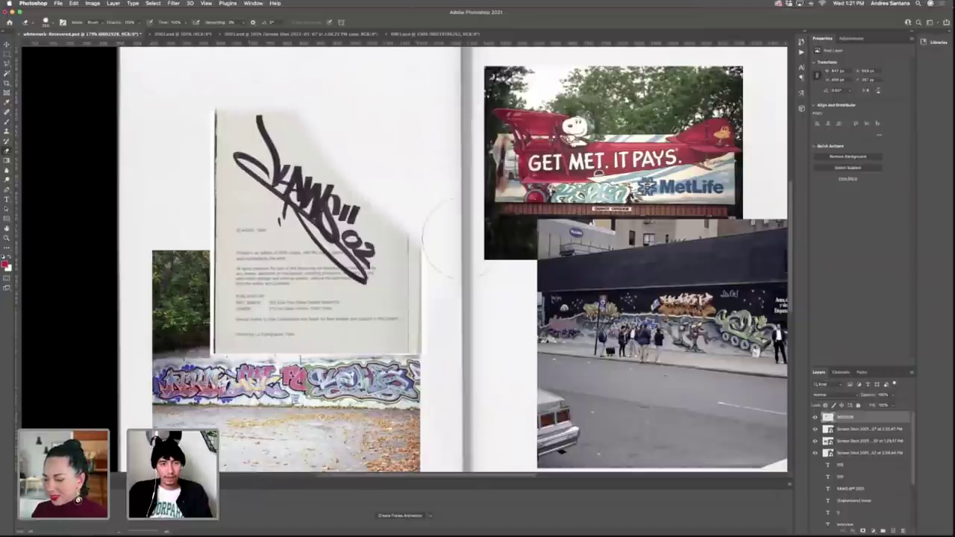
pyautogui.moveTo(224, 283)
pyautogui.mouseDown()
pyautogui.moveTo(239, 328)
pyautogui.moveTo(306, 332)
pyautogui.moveTo(403, 314)
pyautogui.moveTo(406, 250)
pyautogui.mouseUp()
pyautogui.moveTo(178, 212); pyautogui.dragTo(265, 280)
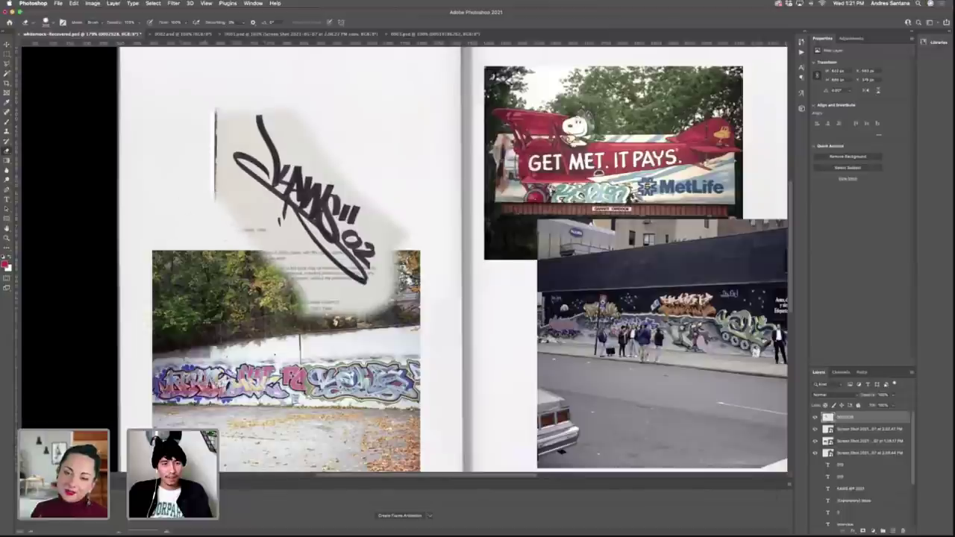
pyautogui.moveTo(198, 114)
pyautogui.mouseDown()
pyautogui.moveTo(190, 107)
pyautogui.moveTo(182, 184)
pyautogui.mouseUp()
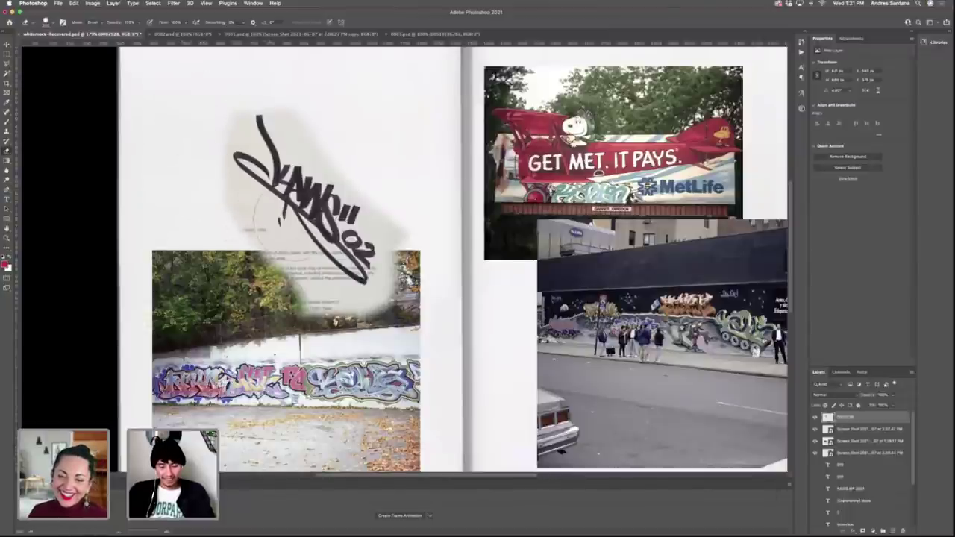
# Compare blend modes on the KAWS tag layer and apply Hard Light.
pyautogui.press('v')
pyautogui.click(842, 395)
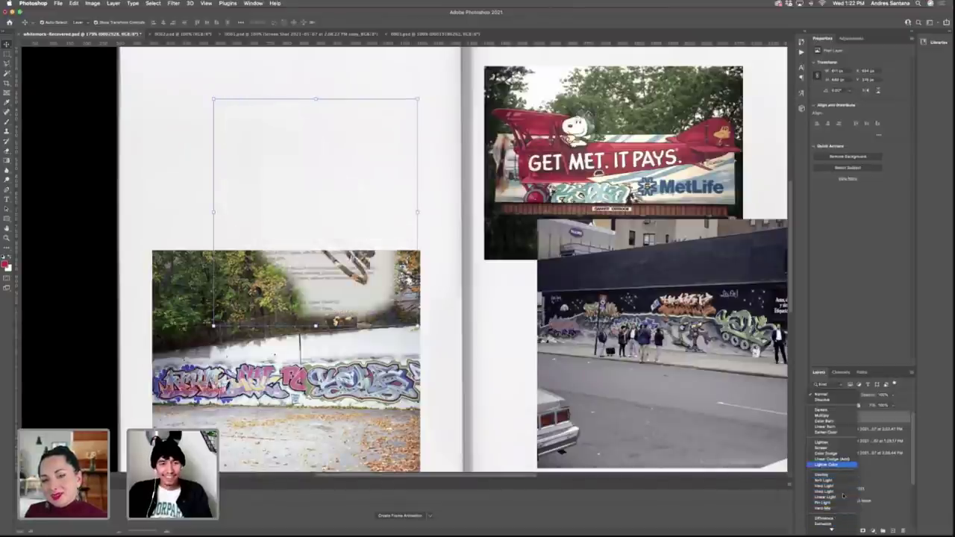
pyautogui.press('Up')
pyautogui.press('Up')
pyautogui.press('Up')
pyautogui.press('Up')
pyautogui.press('Up')
pyautogui.press('Up')
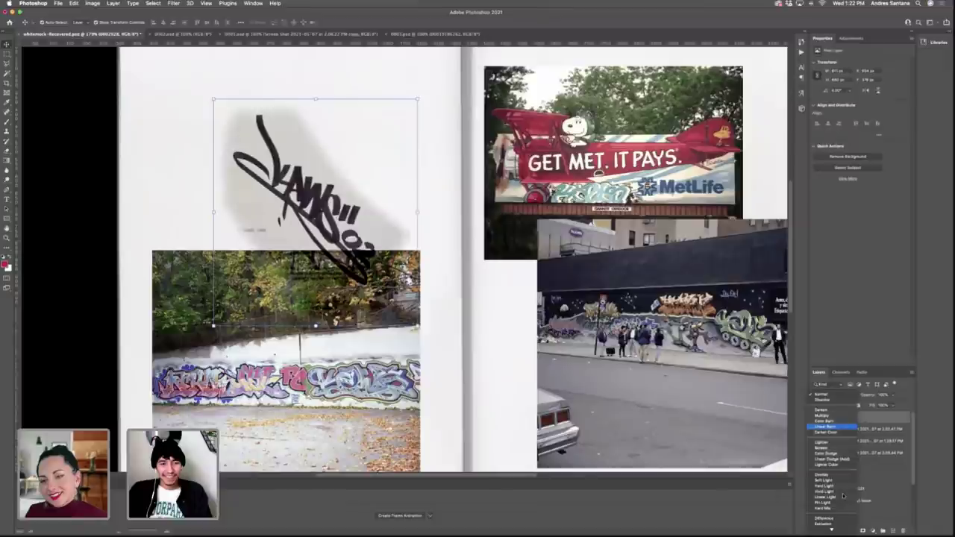
pyautogui.press('Up')
pyautogui.press('Up')
pyautogui.press('Up')
pyautogui.press('Up')
pyautogui.press('Up')
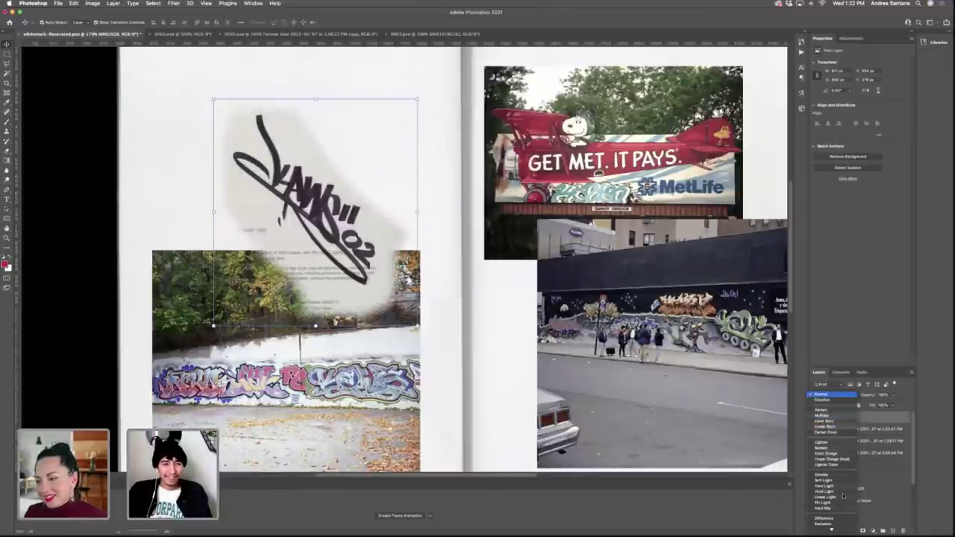
pyautogui.press('Down')
pyautogui.press('Down')
pyautogui.press('Down')
pyautogui.press('Down')
pyautogui.press('Down')
pyautogui.press('Down')
pyautogui.press('Down')
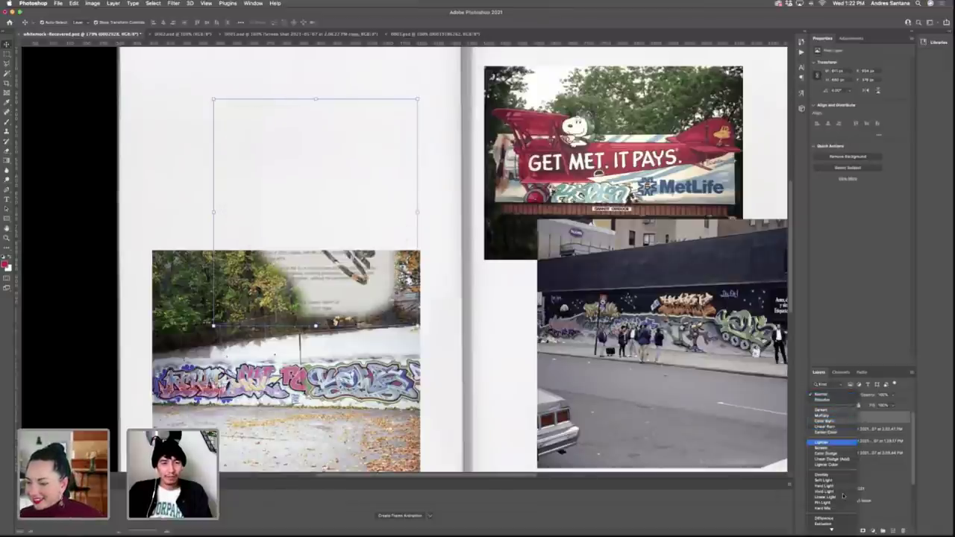
pyautogui.press('Down')
pyautogui.press('Down')
pyautogui.press('Down')
pyautogui.press('Down')
pyautogui.press('Down')
pyautogui.press('Down')
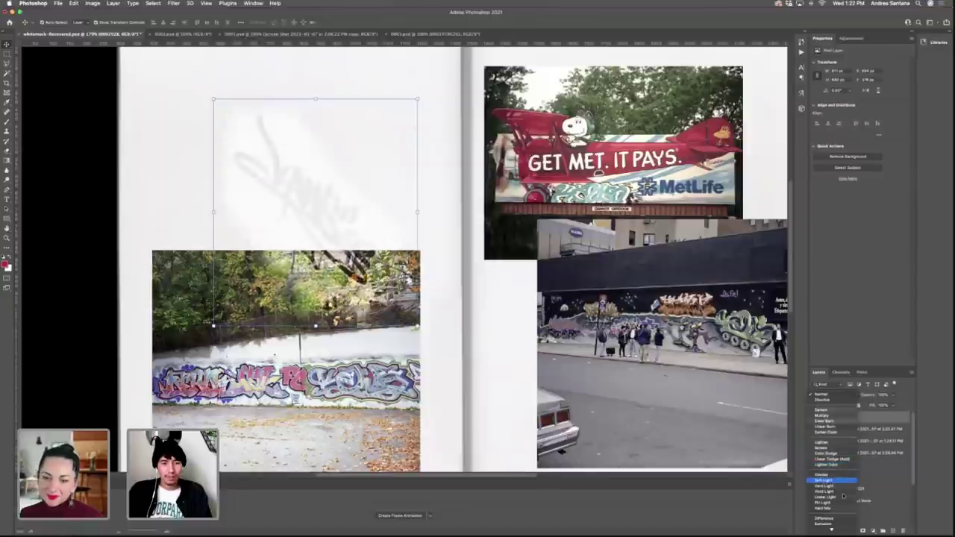
pyautogui.press('Down')
pyautogui.press('Down')
pyautogui.press('Up')
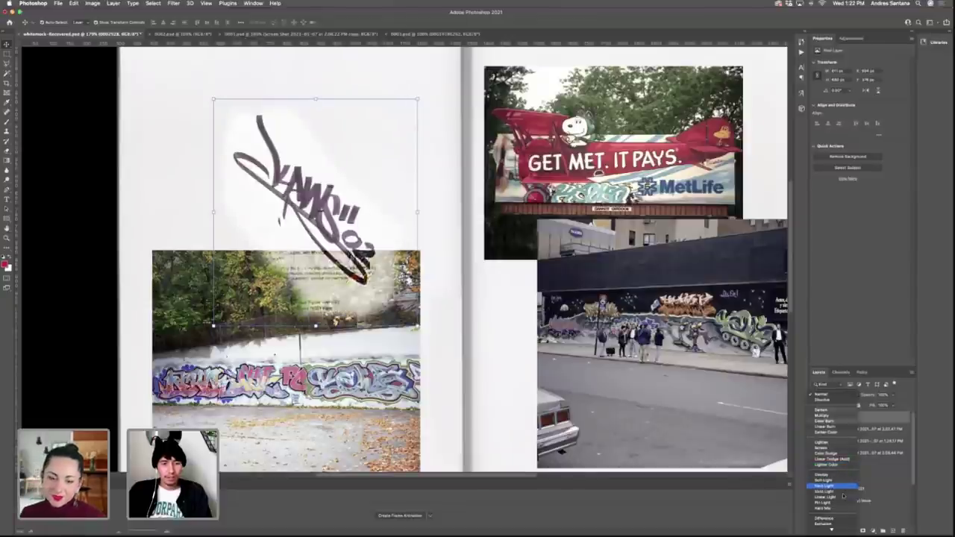
pyautogui.press('Return')
# Move the KAWS tag up so its lettering sits on the blank page above the graffiti wall photo.
pyautogui.moveTo(412, 357); pyautogui.dragTo(430, 263)
pyautogui.moveTo(358, 206)
pyautogui.mouseDown()
pyautogui.moveTo(374, 234)
pyautogui.moveTo(366, 213)
pyautogui.moveTo(363, 220)
pyautogui.mouseUp()
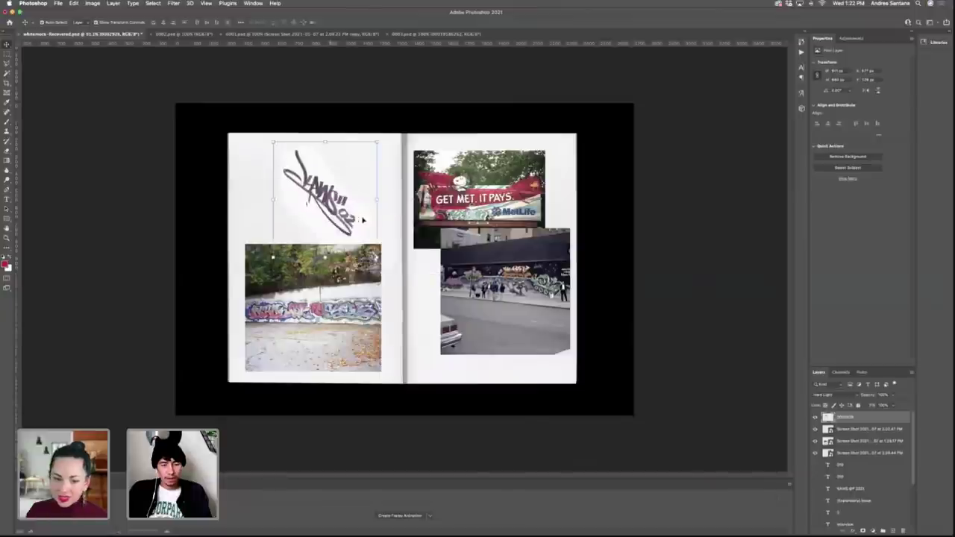
pyautogui.scroll(4, 338, 206)
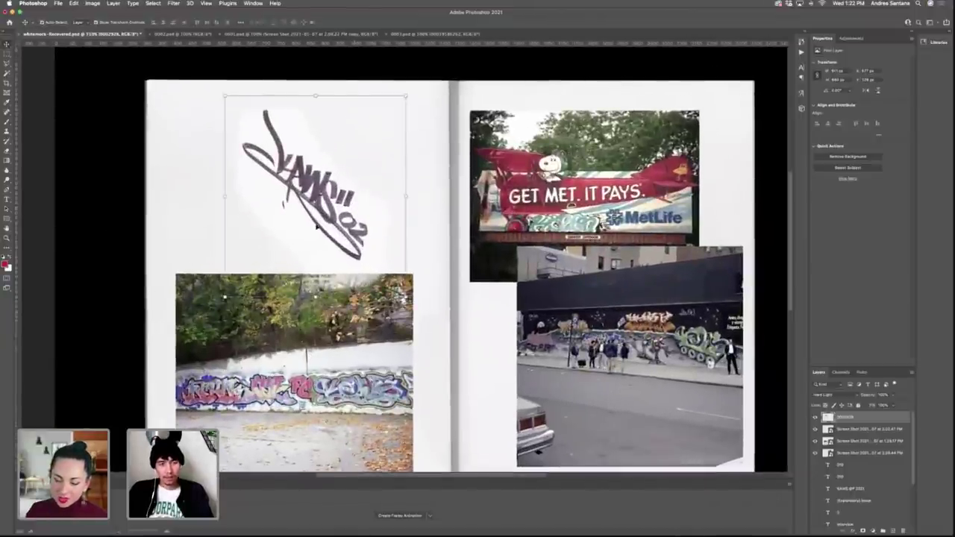
# Set the KAWS tag layer's blend mode to Pin Light and erase the leftover paper around the lettering.
pyautogui.click(829, 395)
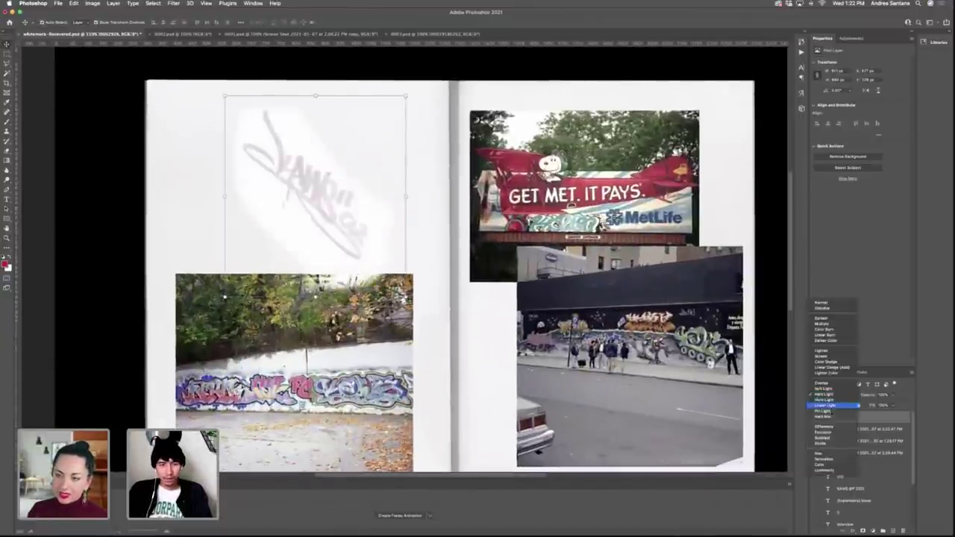
pyautogui.click(424, 329)
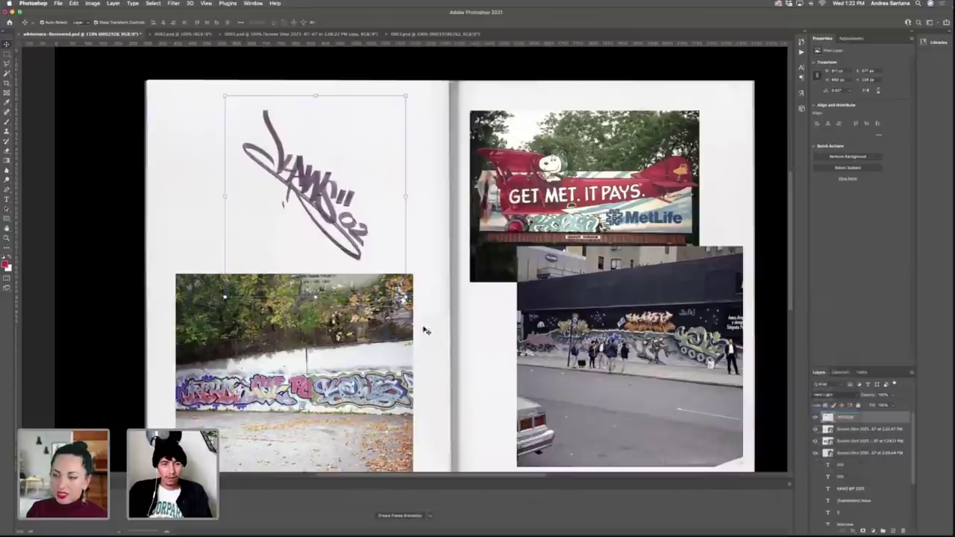
pyautogui.press('b')
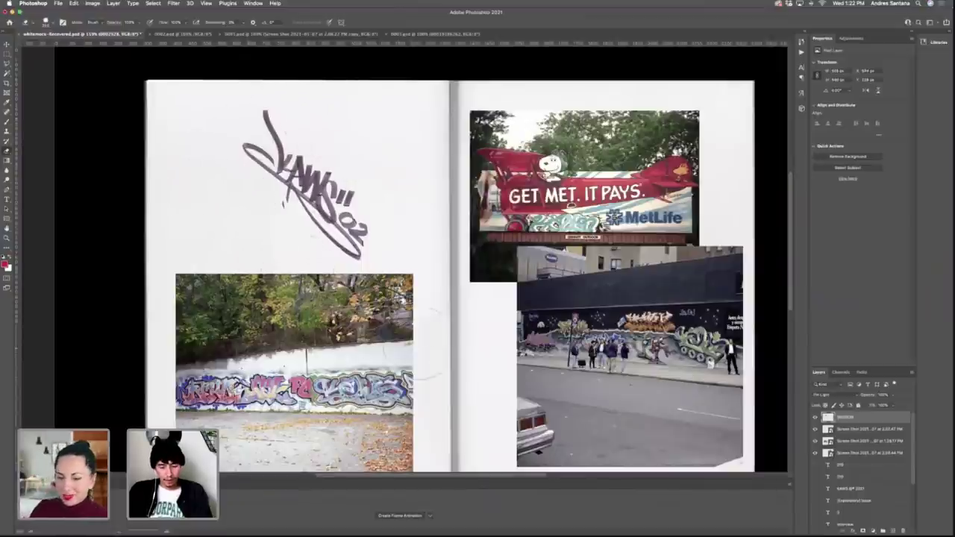
# Duplicate the KAWS tag layer twice and set the top copy's blend mode to Hard Light.
pyautogui.press('v')
pyautogui.press('super+minus')
pyautogui.press('super+minus')
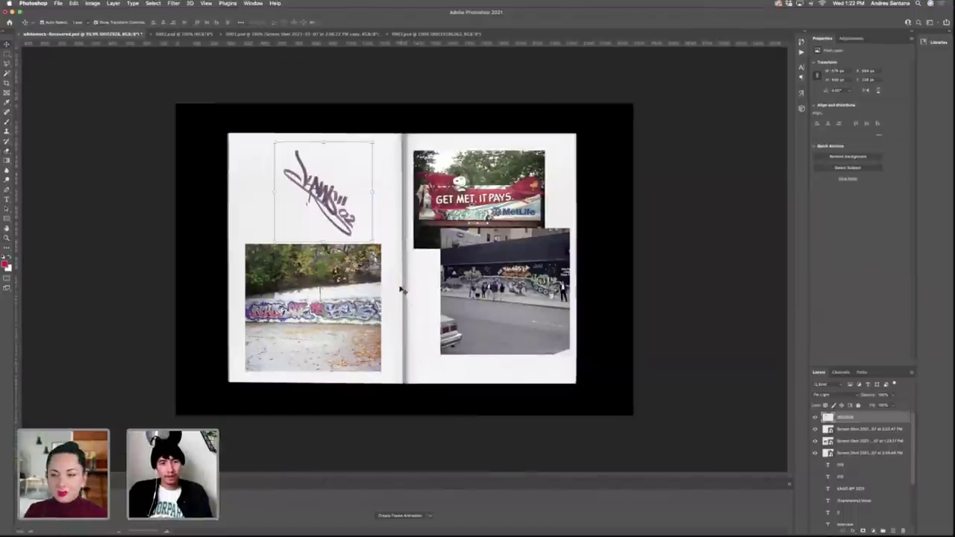
pyautogui.press('super+j')
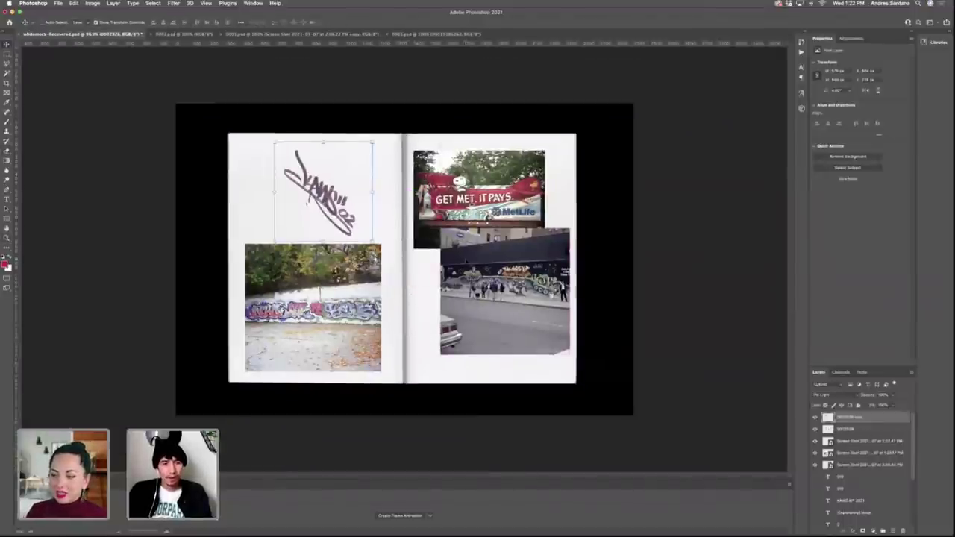
pyautogui.press('super+j')
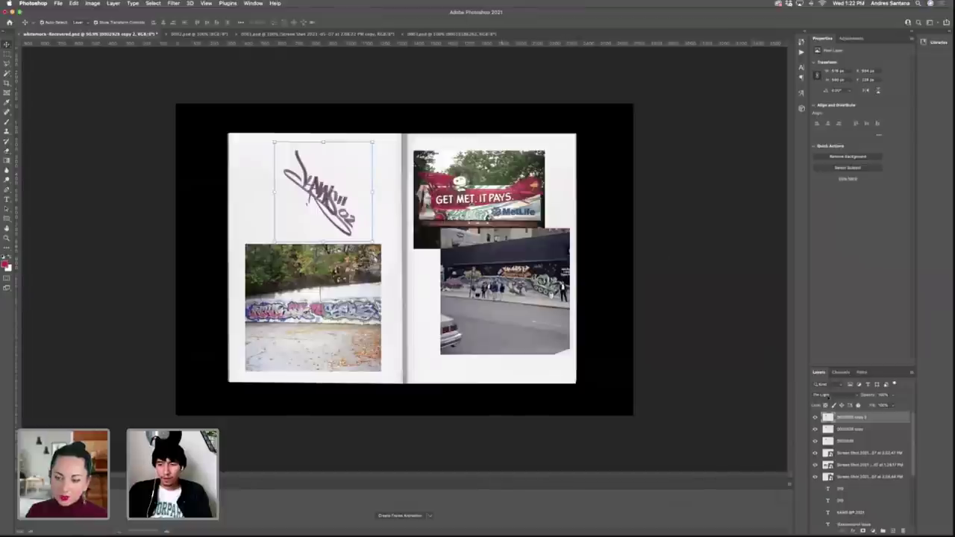
pyautogui.click(824, 395)
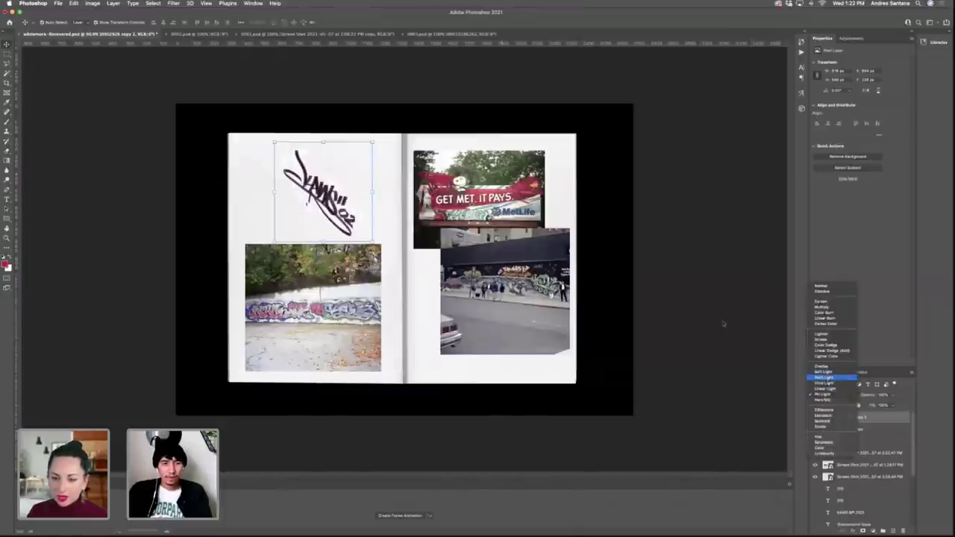
pyautogui.click(828, 378)
# Delete the middle duplicate of the KAWS tag, keeping the original and the top copy.
pyautogui.click(298, 201)
pyautogui.press('z')
pyautogui.moveTo(300, 202)
pyautogui.mouseDown()
pyautogui.moveTo(361, 214)
pyautogui.moveTo(332, 213)
pyautogui.mouseUp()
pyautogui.press('v')
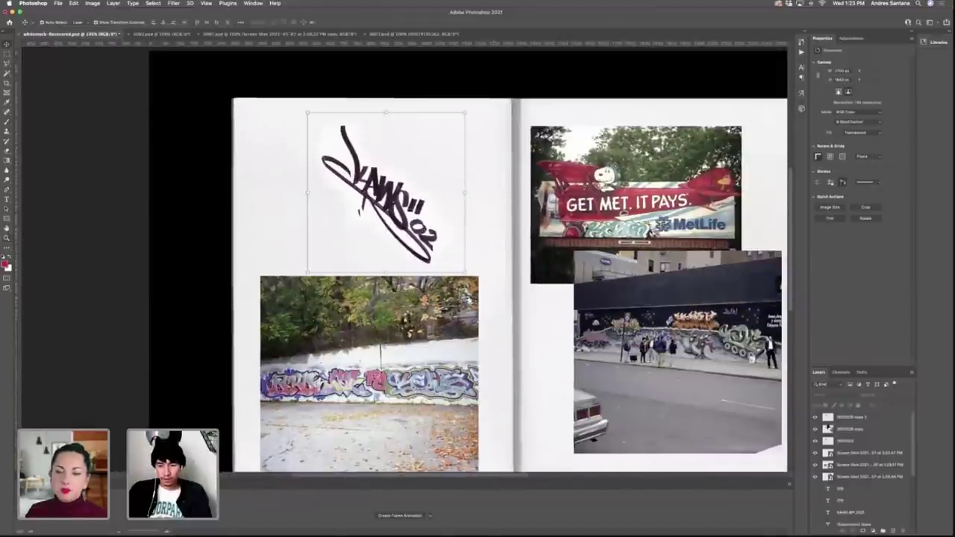
pyautogui.click(830, 430)
pyautogui.press('Delete')
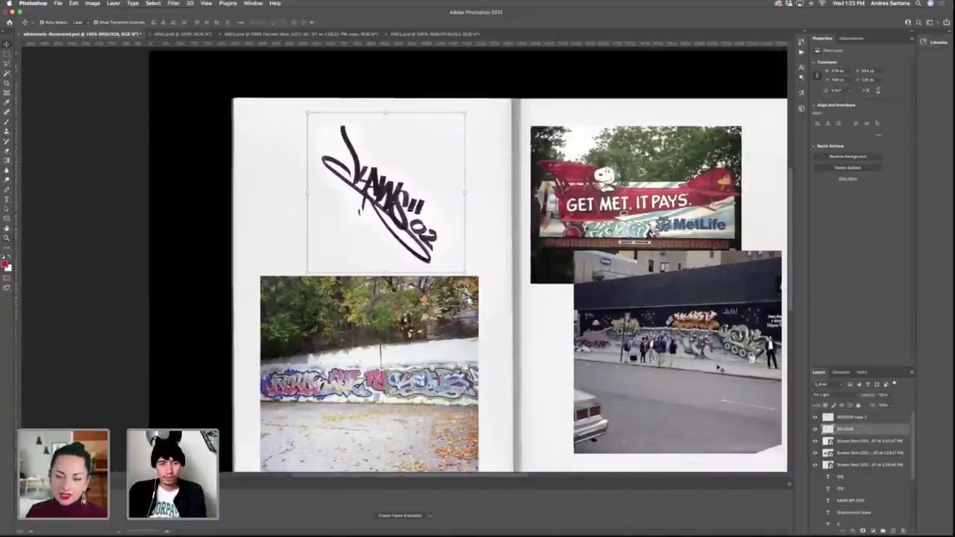
# Lower the top KAWS tag copy's opacity to 94% and check the whole spread.
pyautogui.click(881, 417)
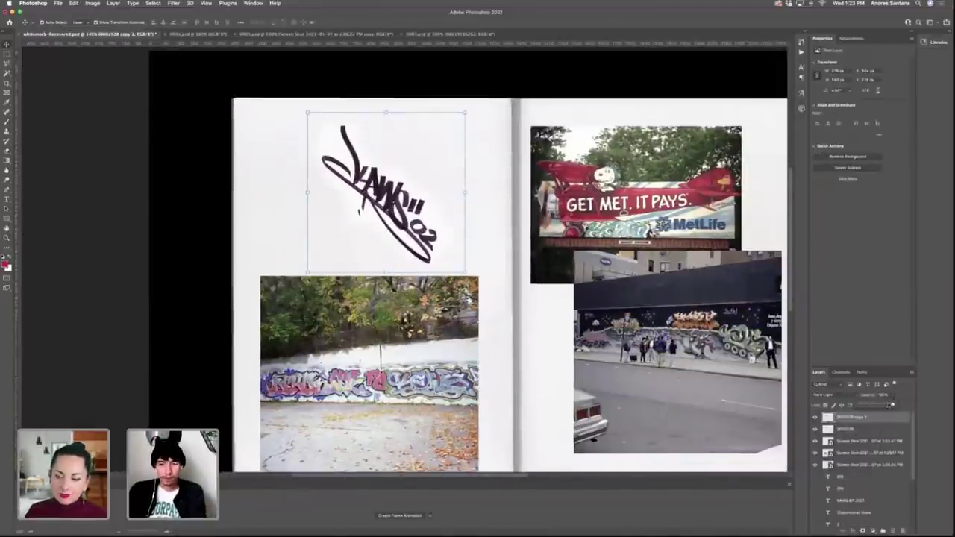
pyautogui.moveTo(891, 405)
pyautogui.mouseDown()
pyautogui.moveTo(874, 405)
pyautogui.moveTo(888, 405)
pyautogui.mouseUp()
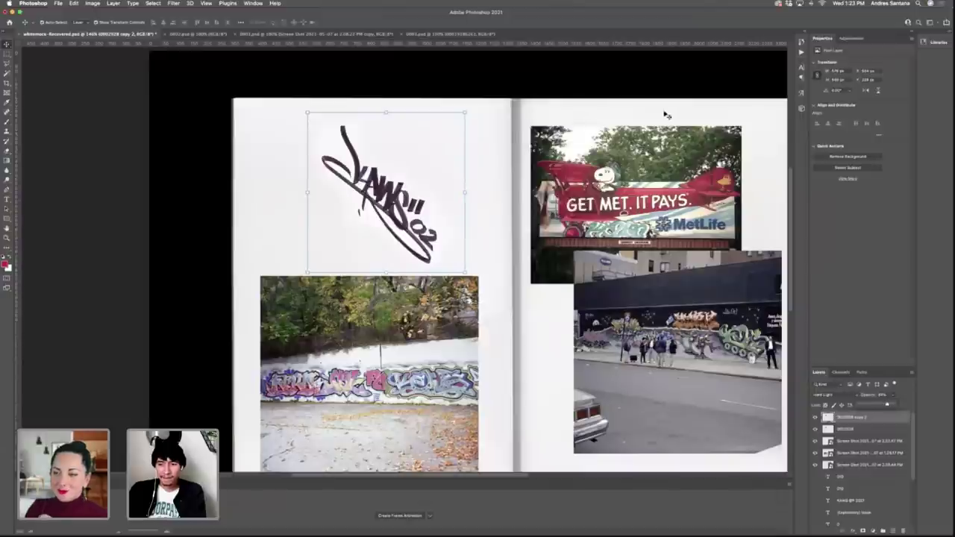
pyautogui.click(602, 86)
pyautogui.hotkey('ctrl', '-')
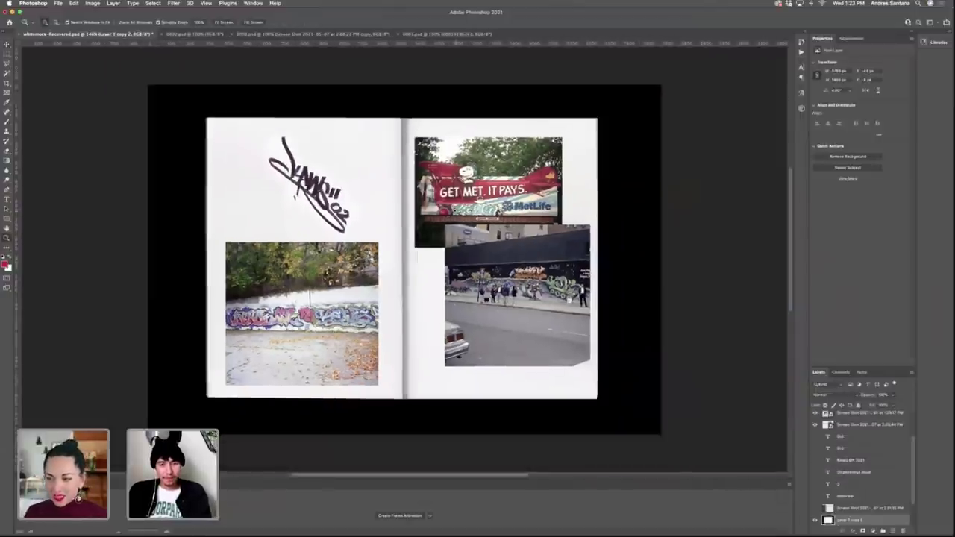
pyautogui.scroll(2, 863, 492)
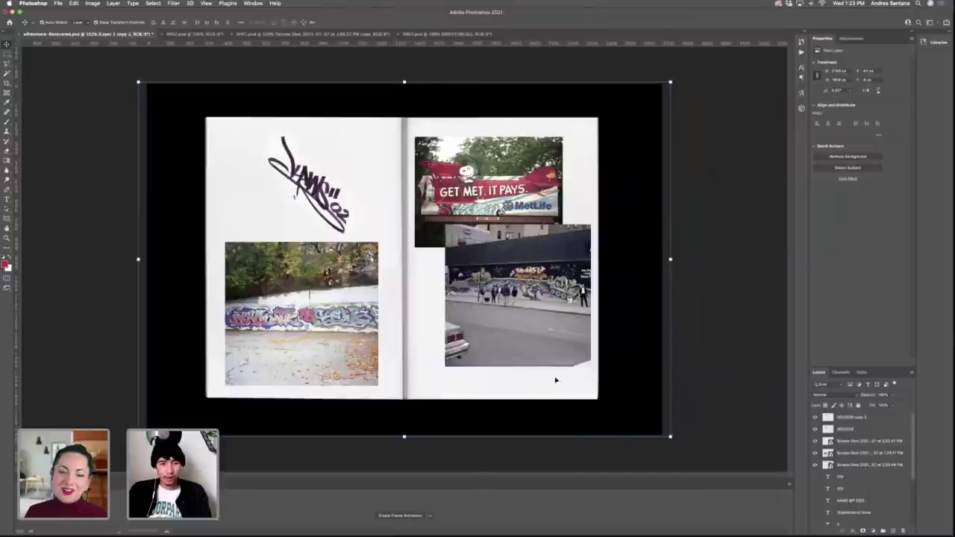
pyautogui.click(678, 342)
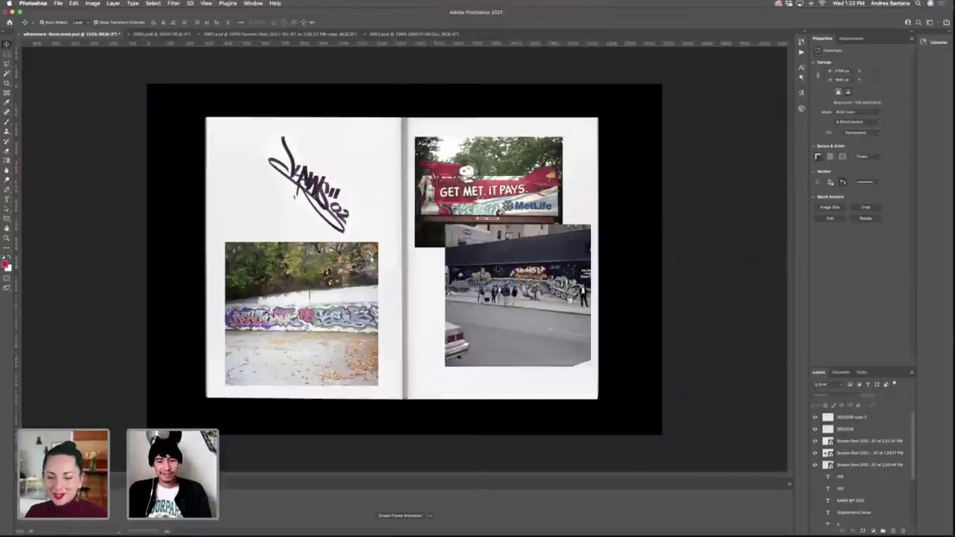
# Nudge the MetLife billboard photo down toward the outer margin and move the street mural photo to the right-hand page's outer edge.
pyautogui.click(510, 309)
pyautogui.moveTo(510, 321)
pyautogui.mouseDown()
pyautogui.moveTo(510, 351)
pyautogui.moveTo(510, 314)
pyautogui.mouseUp()
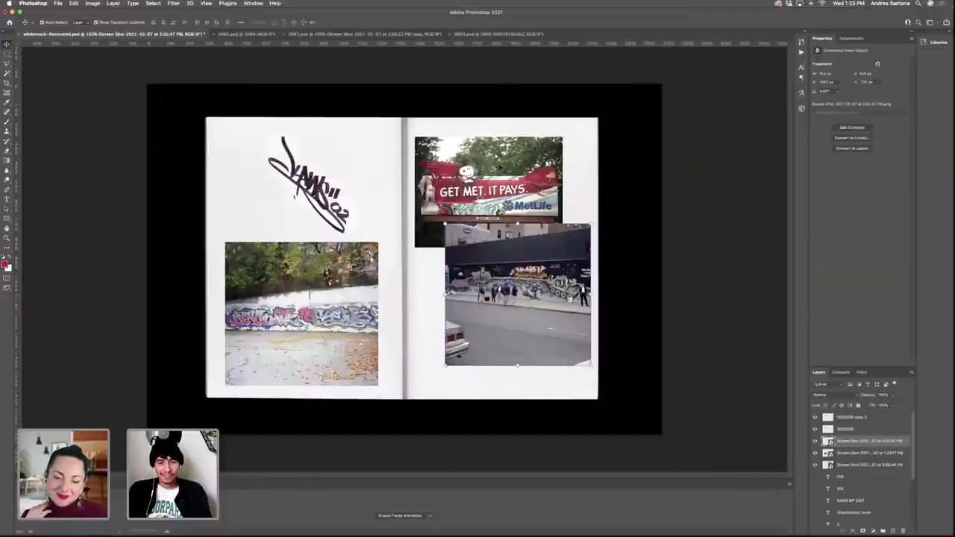
pyautogui.moveTo(499, 167); pyautogui.dragTo(507, 172)
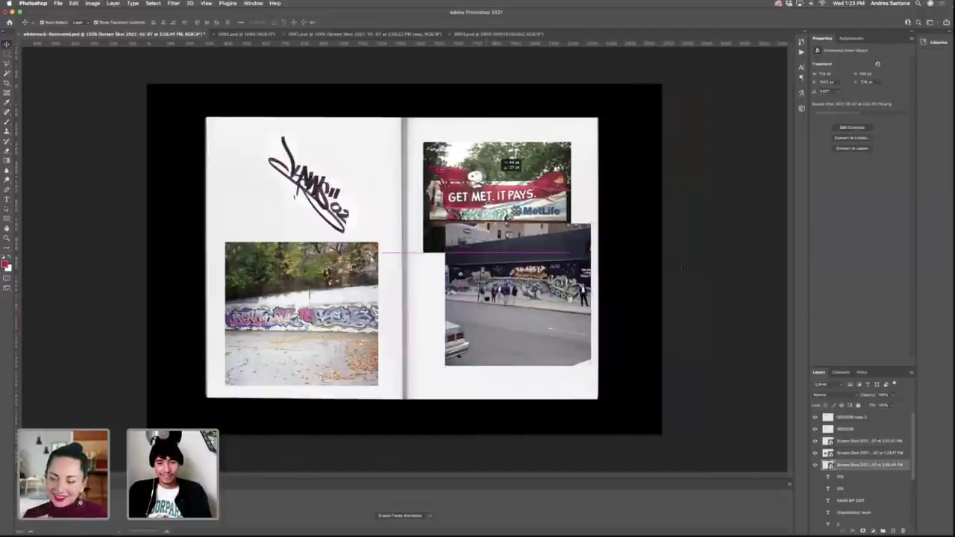
pyautogui.moveTo(584, 277); pyautogui.dragTo(592, 291)
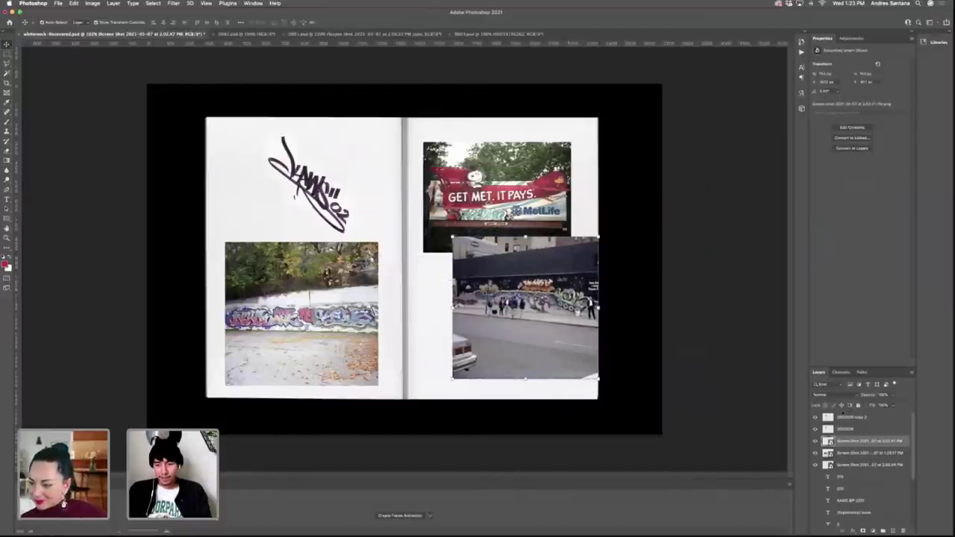
# Set the street mural photo's blend mode to Multiply.
pyautogui.click(836, 395)
pyautogui.click(829, 415)
pyautogui.click(708, 255)
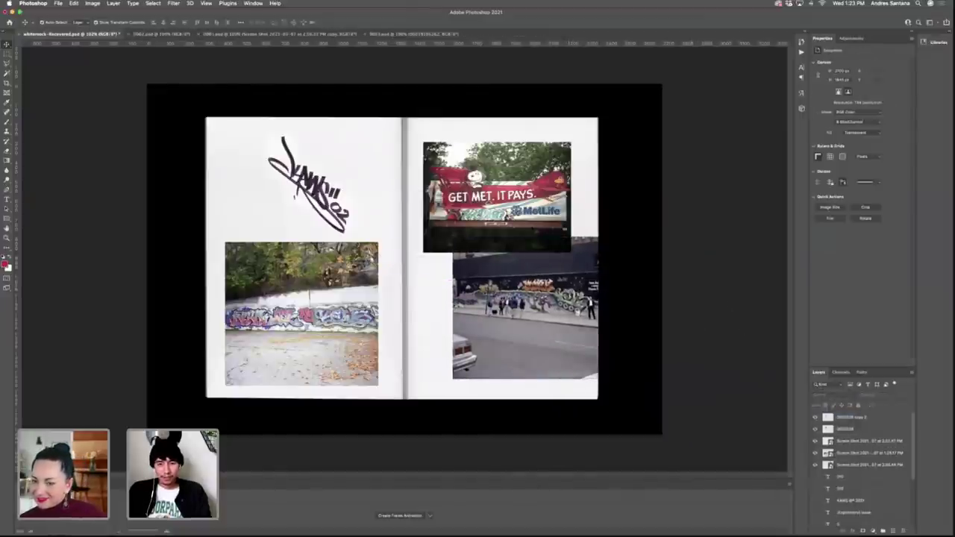
# Bring the street mural photo to the front of the layer stack and move the MetLife billboard photo slightly down.
pyautogui.click(521, 219)
pyautogui.click(576, 311)
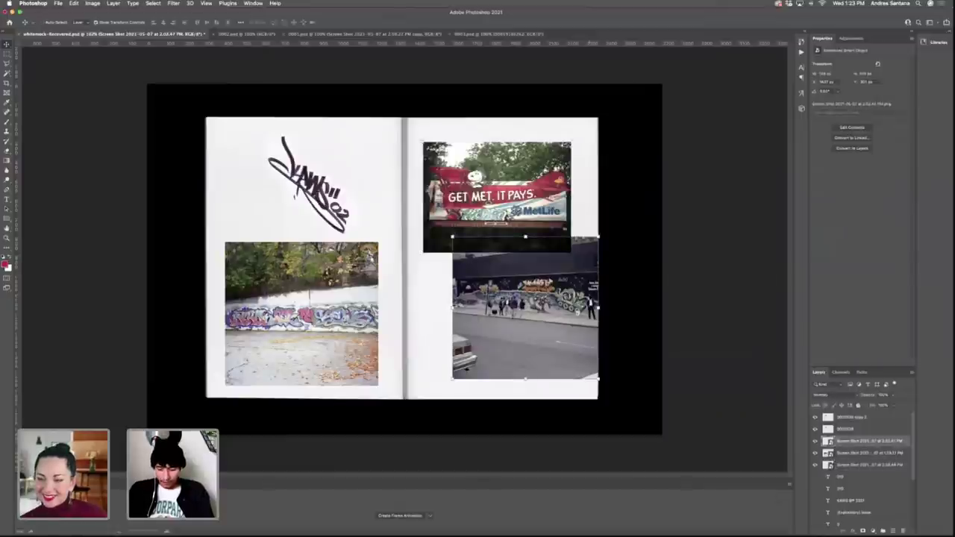
pyautogui.press('super+shift+bracketright')
pyautogui.click(692, 305)
pyautogui.moveTo(550, 213); pyautogui.dragTo(549, 224)
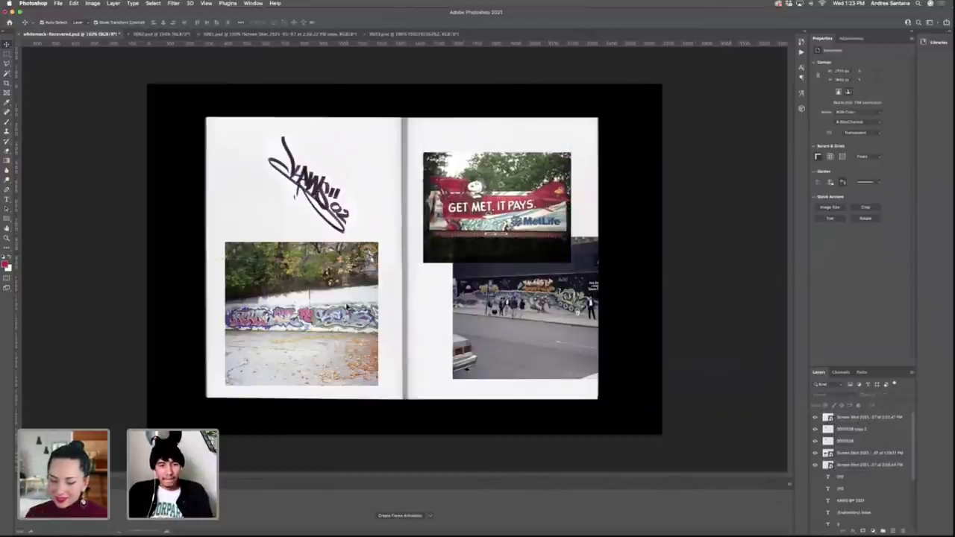
# Nudge the graffiti wall photo up slightly on the left-hand page and set its blend mode to Multiply.
pyautogui.moveTo(353, 299); pyautogui.dragTo(308, 295)
pyautogui.click(729, 282)
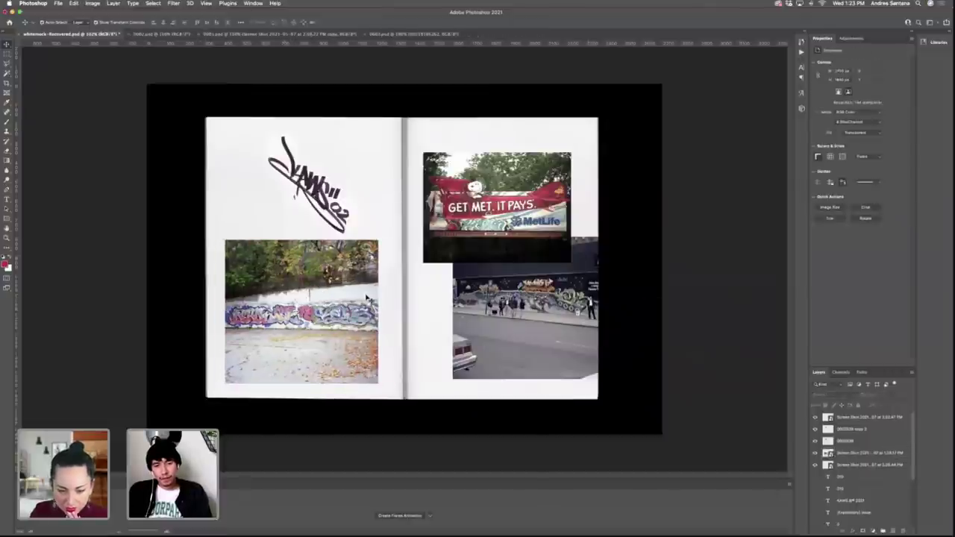
pyautogui.click(367, 298)
pyautogui.click(846, 395)
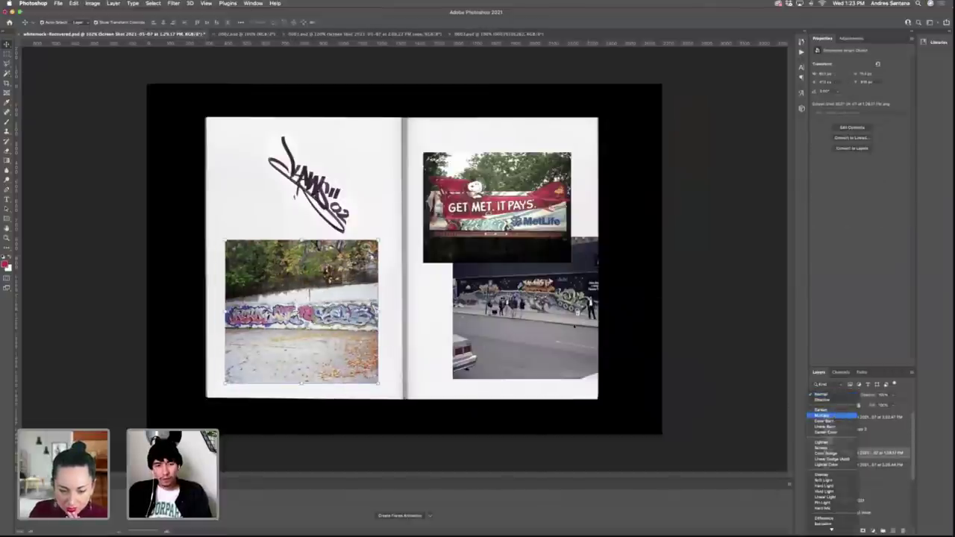
pyautogui.click(829, 416)
# Select both photos on the right-hand page and apply the Multiply blend mode to them.
pyautogui.click(582, 251)
pyautogui.keyDown('shift'); pyautogui.click(867, 431); pyautogui.keyUp('shift')
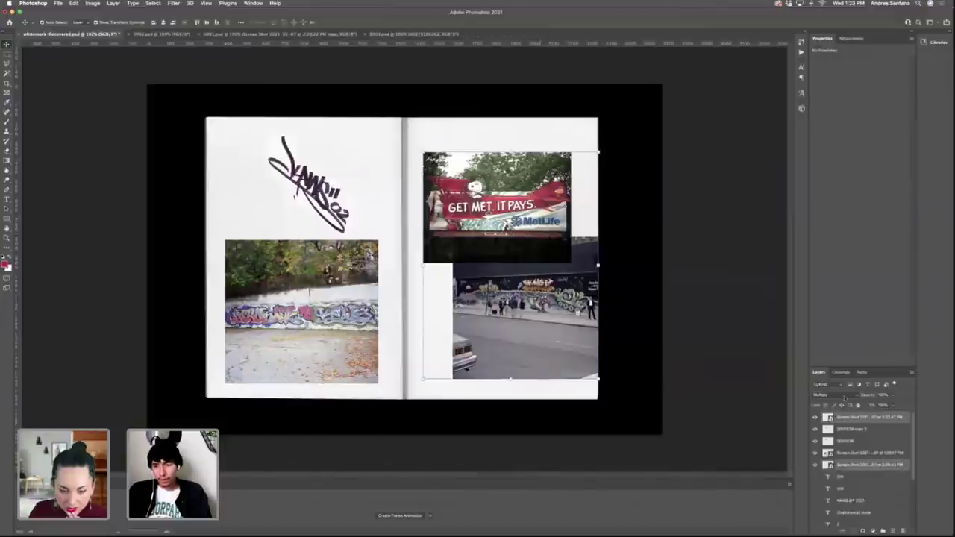
pyautogui.click(845, 397)
pyautogui.click(841, 398)
pyautogui.click(697, 309)
# Move the billboard photo to the upper outer corner of the right-hand page and the street mural photo below it toward the spine.
pyautogui.click(583, 304)
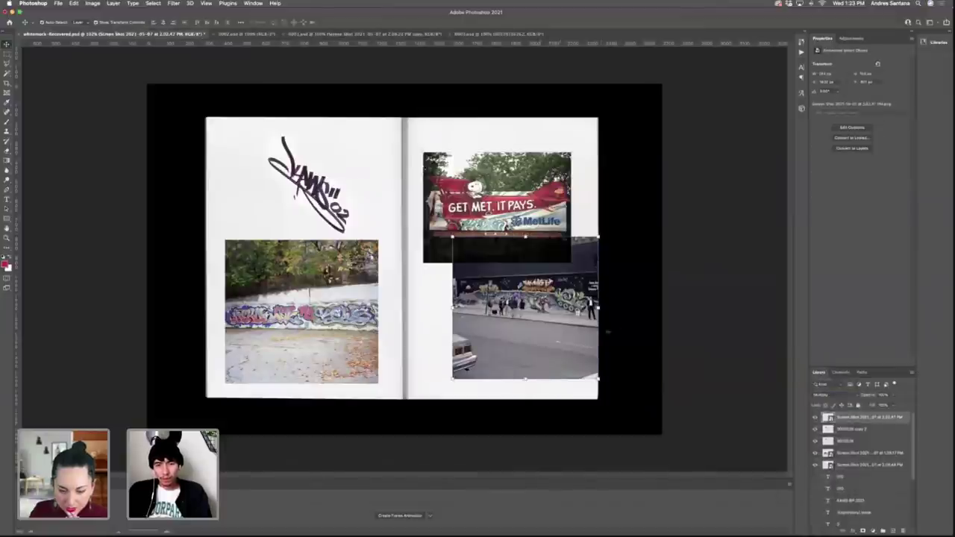
pyautogui.moveTo(553, 326); pyautogui.dragTo(532, 362)
pyautogui.moveTo(547, 208); pyautogui.dragTo(528, 206)
pyautogui.moveTo(522, 278); pyautogui.dragTo(506, 237)
# Set the street mural photo back to Normal blending and move it up to overlap the billboard photo's lower edge.
pyautogui.click(823, 395)
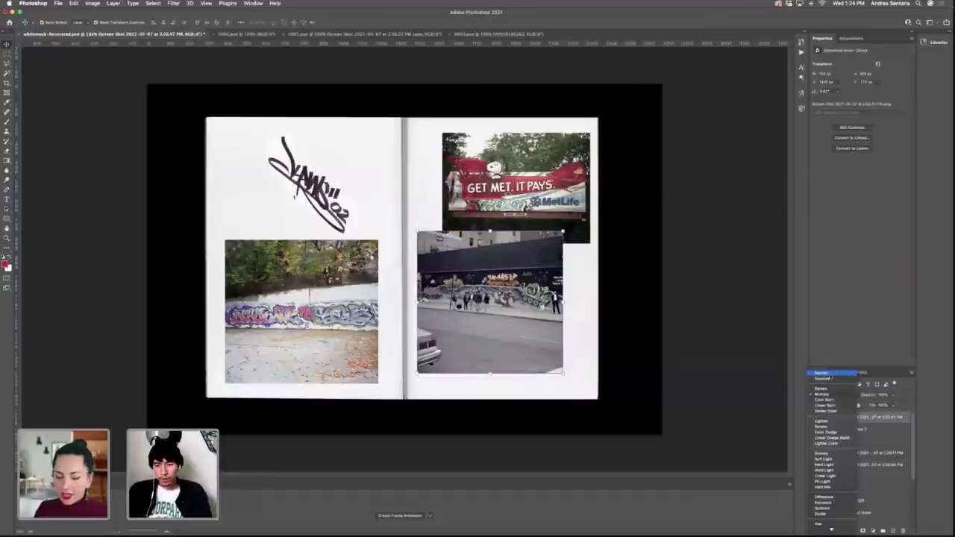
pyautogui.click(830, 375)
pyautogui.click(763, 321)
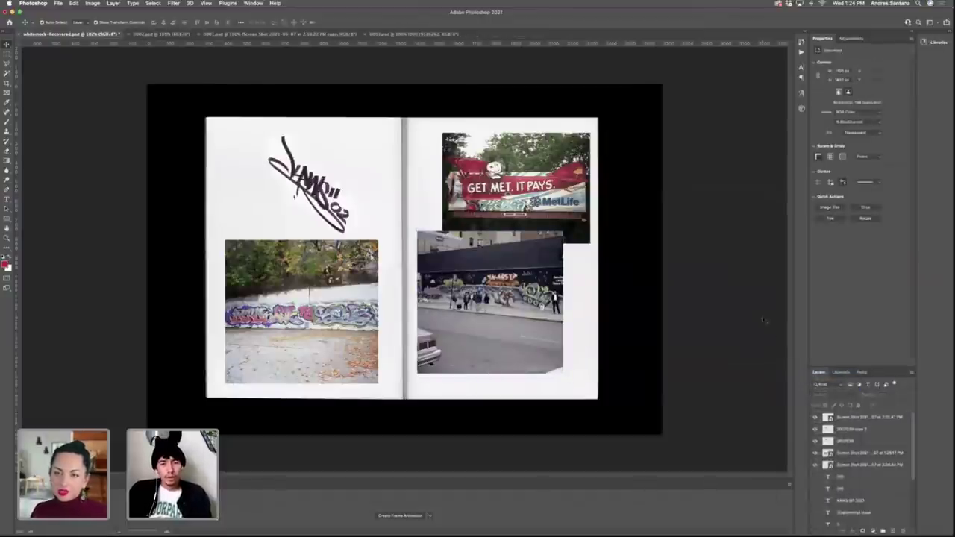
pyautogui.moveTo(507, 334)
pyautogui.moveTo(508, 335); pyautogui.dragTo(525, 320)
pyautogui.click(524, 321)
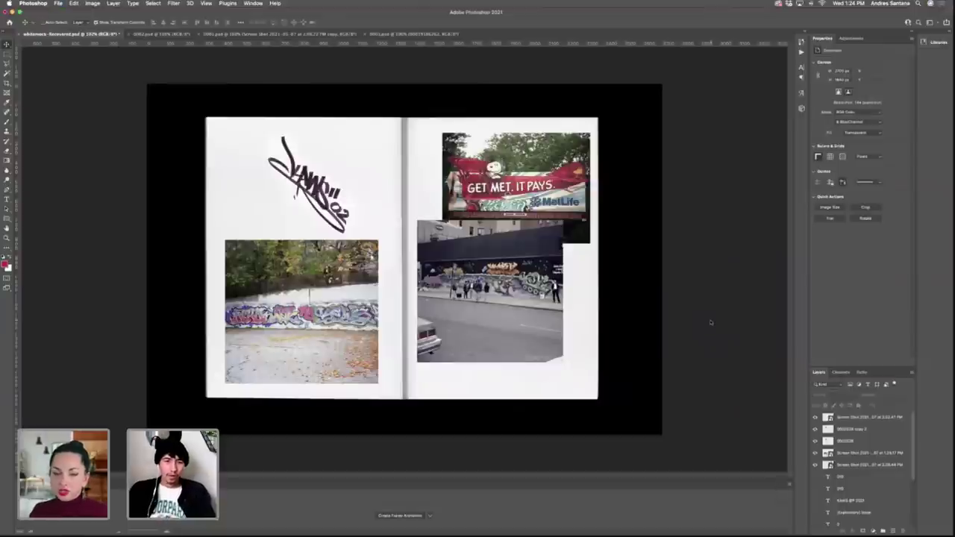
# Save the spread to the Desktop as 0007.psd with its layers.
pyautogui.press('super+s')
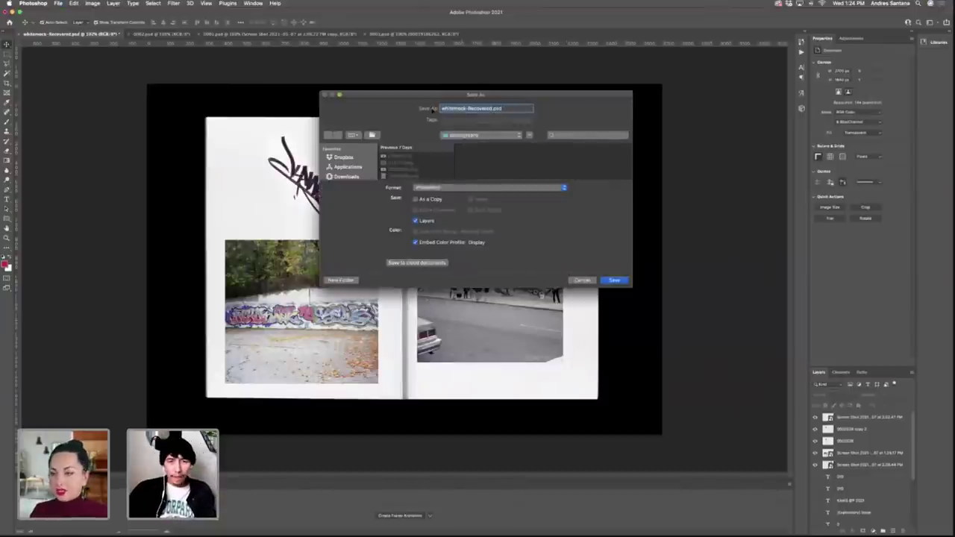
pyautogui.write('03')
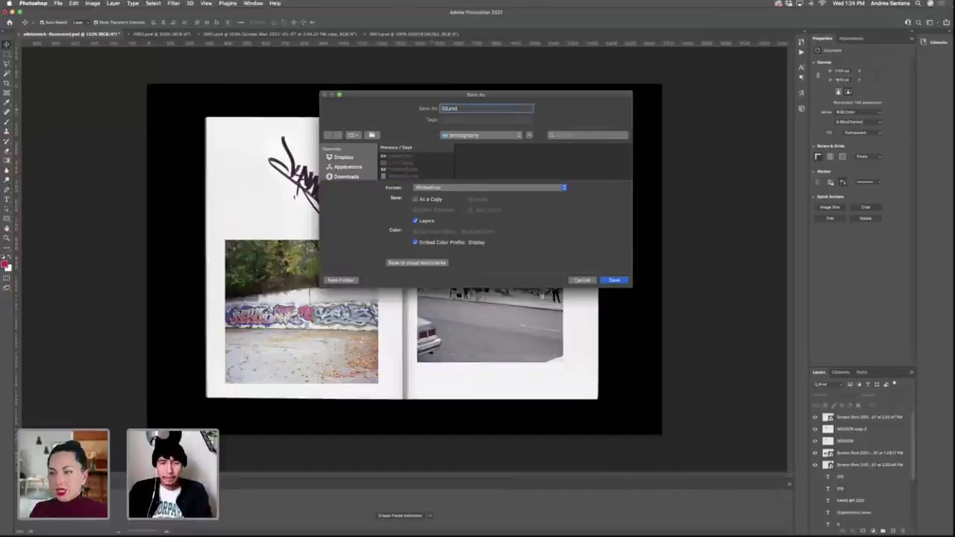
pyautogui.scroll(-2, 337, 168)
pyautogui.click(346, 157)
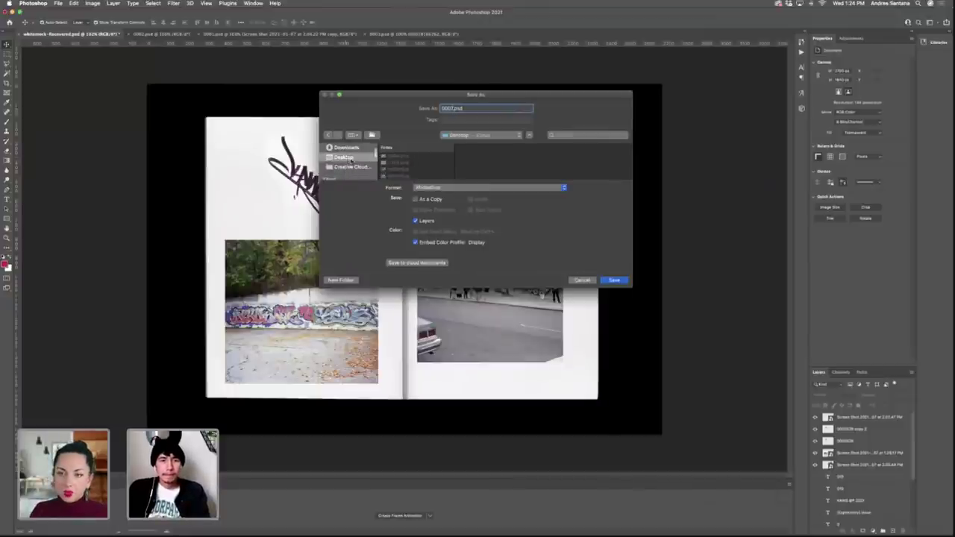
pyautogui.click(614, 280)
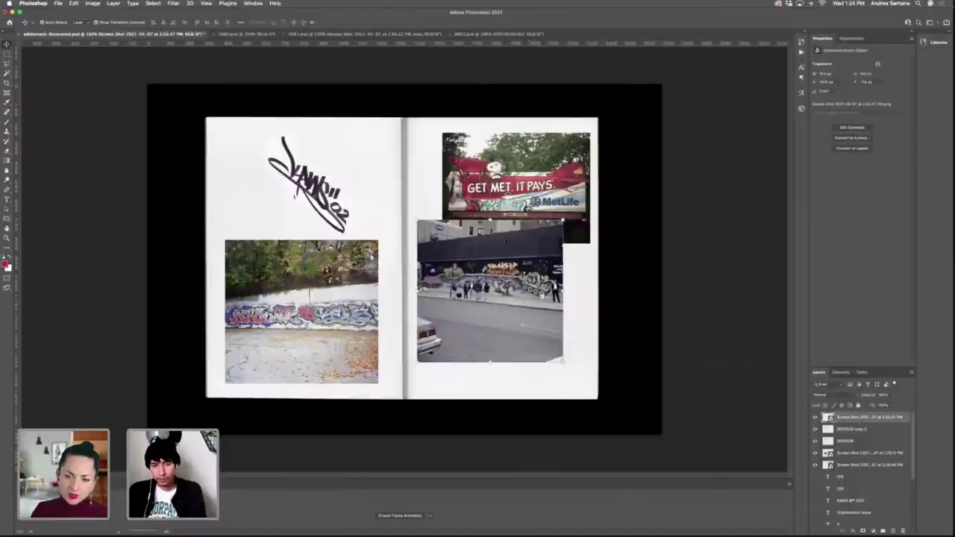
# Delete the graffiti wall, billboard and street mural photos and both KAWS tag layers to leave the spread blank.
pyautogui.click(357, 288)
pyautogui.press('BackSpace')
pyautogui.press('BackSpace')
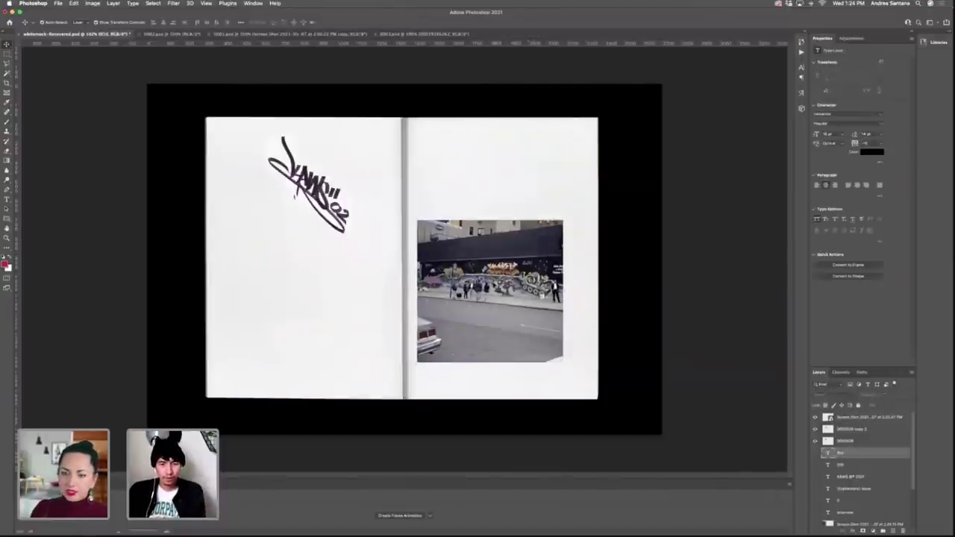
pyautogui.click(542, 295)
pyautogui.press('BackSpace')
pyautogui.press('BackSpace')
pyautogui.press('BackSpace')
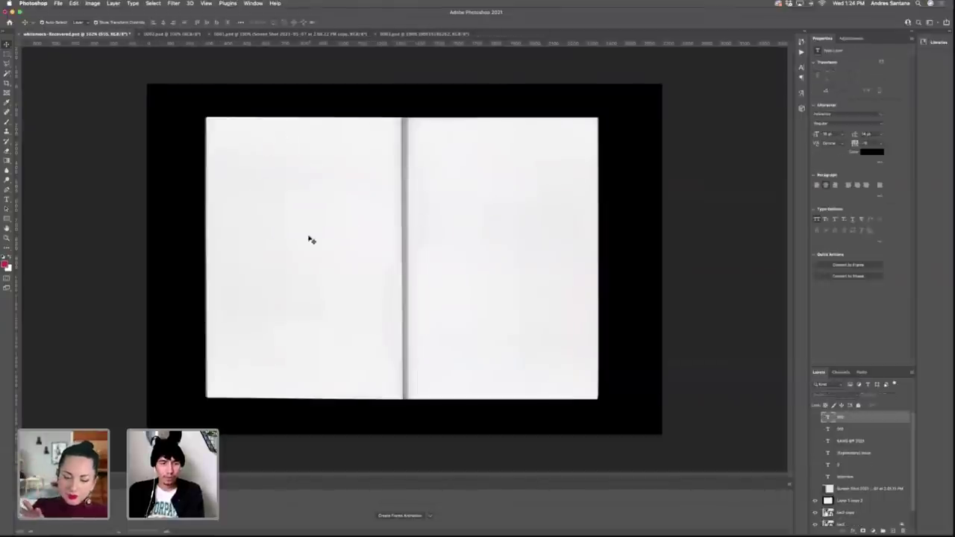
# Draw a paragraph text box with the lorem ipsum placeholder text spanning both blank pages.
pyautogui.press('t')
pyautogui.moveTo(212, 141); pyautogui.dragTo(593, 394)
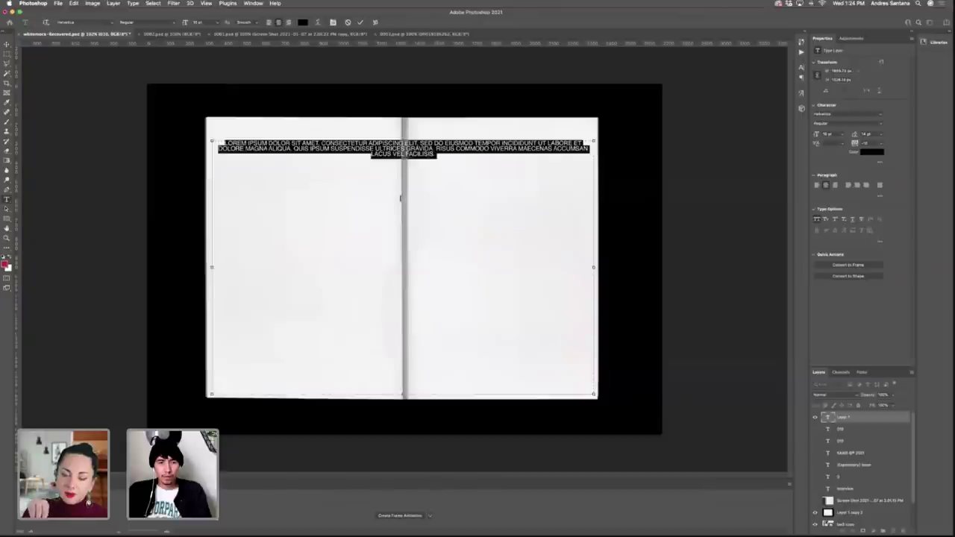
pyautogui.press('Escape')
pyautogui.moveTo(938, 273)
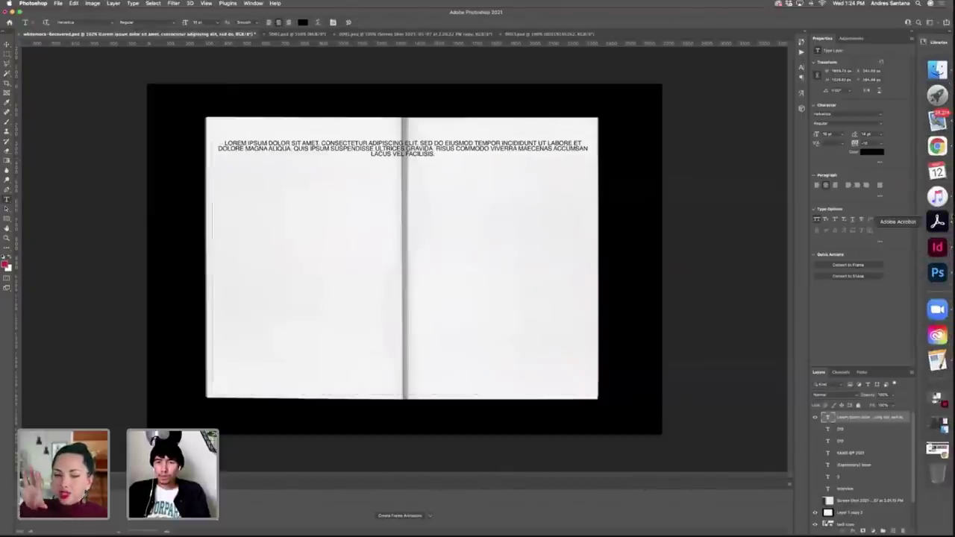
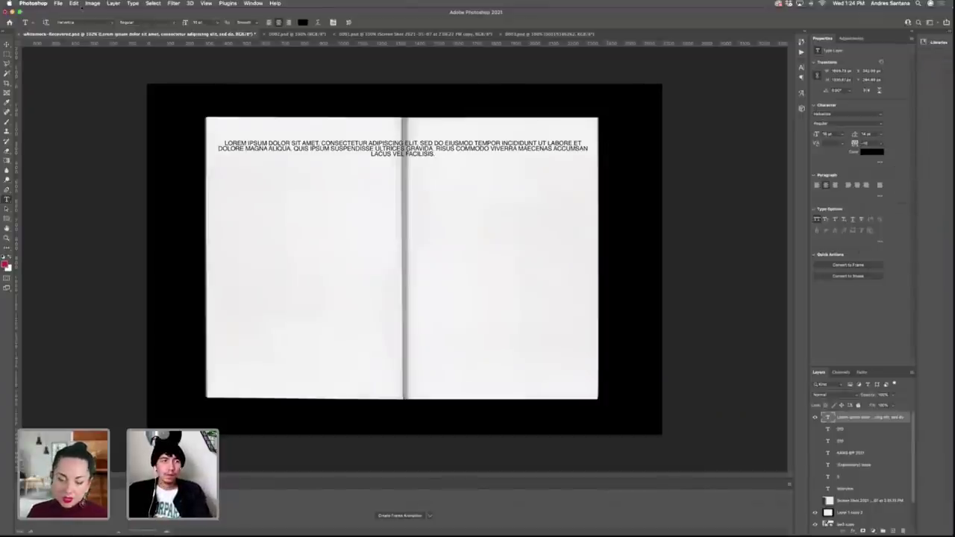
# Switch to the KAWS (COPY) document in Pages and copy the Public Collections heading with its full list of museums and collections.
pyautogui.moveTo(81, 7); pyautogui.dragTo(96, 8)
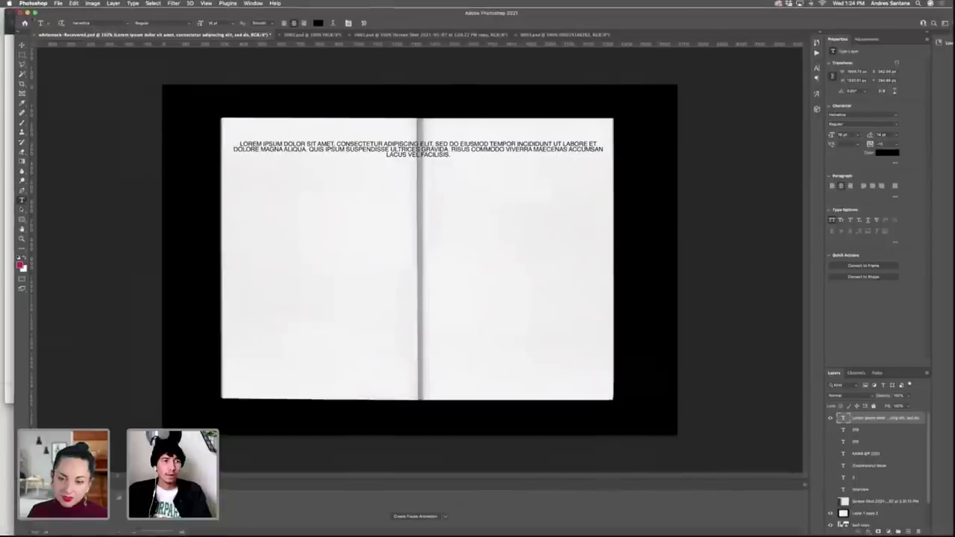
pyautogui.click(7, 45)
pyautogui.scroll(-10, 102, 230)
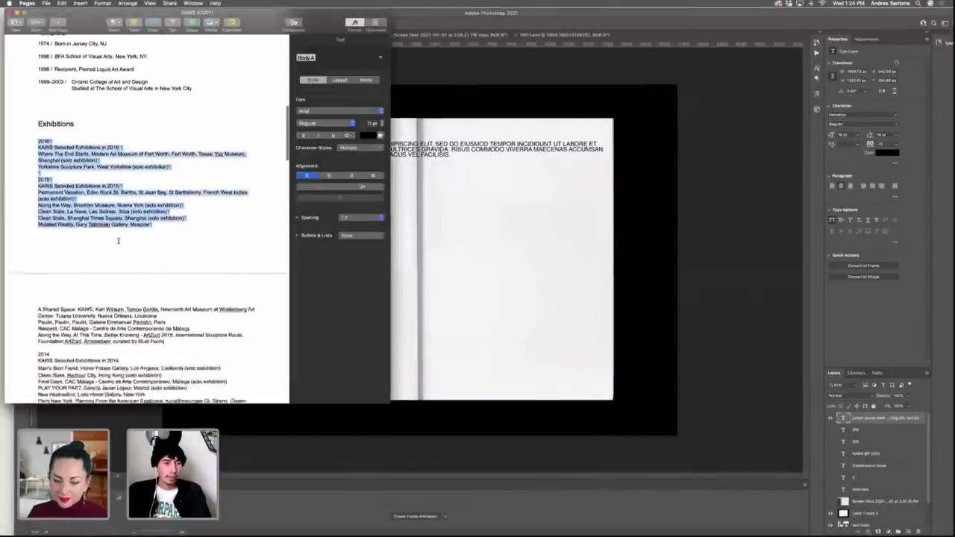
pyautogui.scroll(-8, 77, 216)
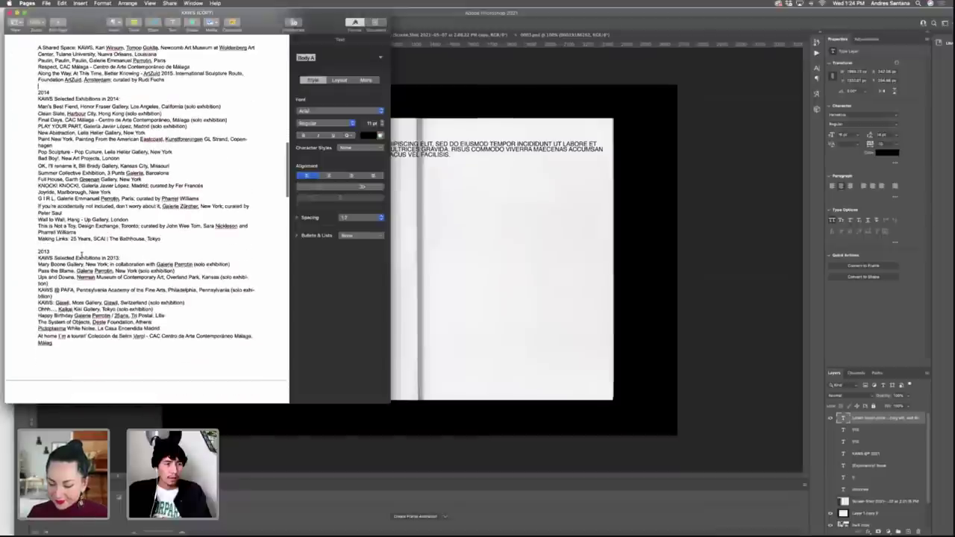
pyautogui.scroll(-10, 73, 269)
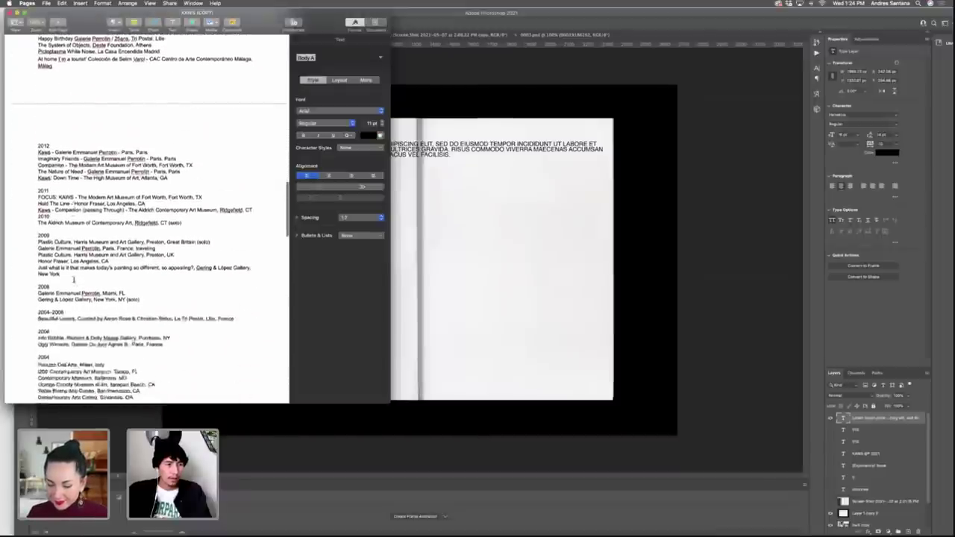
pyautogui.scroll(-8, 74, 282)
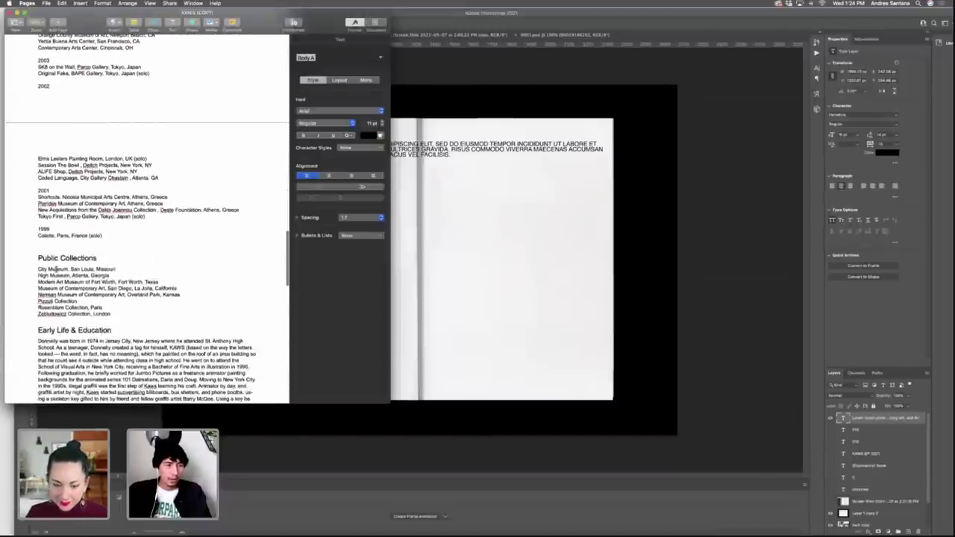
pyautogui.moveTo(38, 256); pyautogui.dragTo(129, 312)
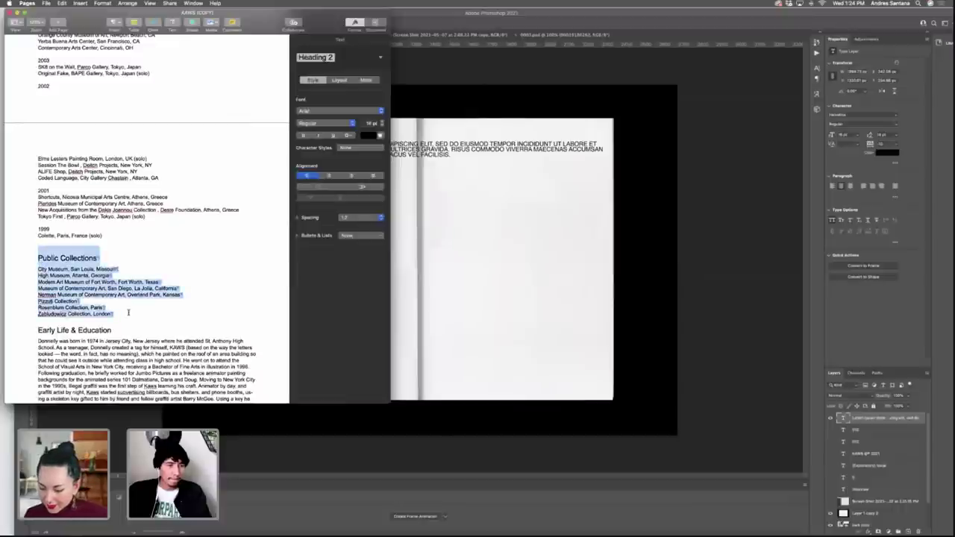
# Return to the Photoshop spread and replace all the lorem ipsum placeholder text with the copied Public Collections list.
pyautogui.click(463, 249)
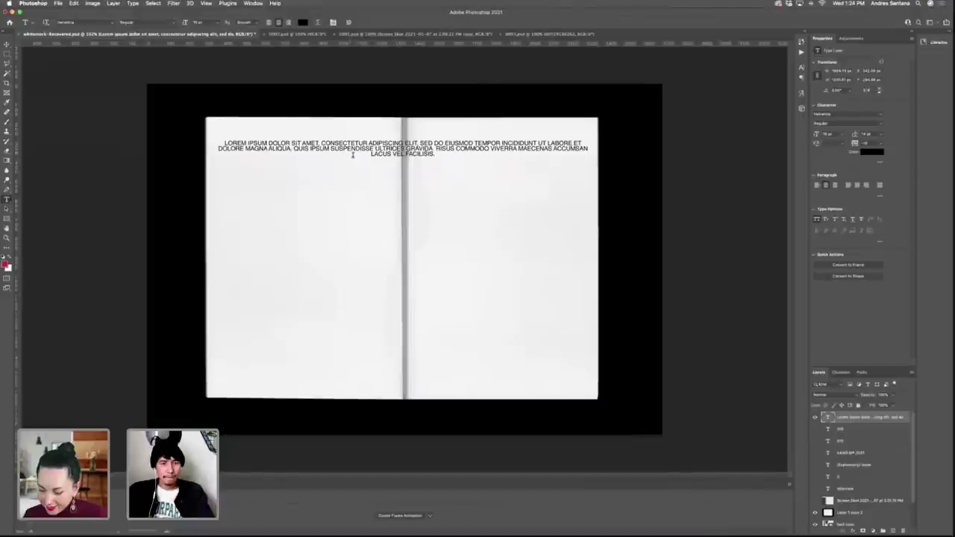
pyautogui.click(353, 156)
pyautogui.tripleClick(353, 156)
pyautogui.write('PUBLIC COLLECTIONS CITY MUSEUM, SAN LOUIS, MISSOURI HIGH MUSEUM, ATLANTA, GEORGIA MODERN ART MUSEUM OF FORT WORTH, FORT WORTH, TEXAS MUSEUM OF CONTEMPORARY ART SAN DIEGO, LA JOLLA, CALIFORNIA NERMAN MUSEUM OF CONTEMPORARY ART, OVERLAND PARK, KANSAS PIZZUTI COLLECTION ROSENBLUM COLLECTION, PARIS ZABLUDOWICZ COLLECTION, LONDON')
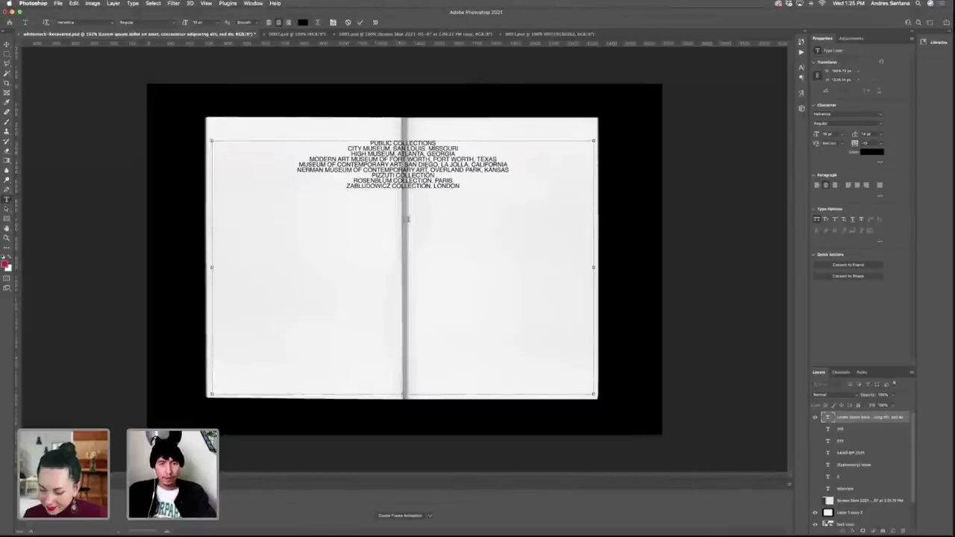
pyautogui.press('super+Return')
pyautogui.press('v')
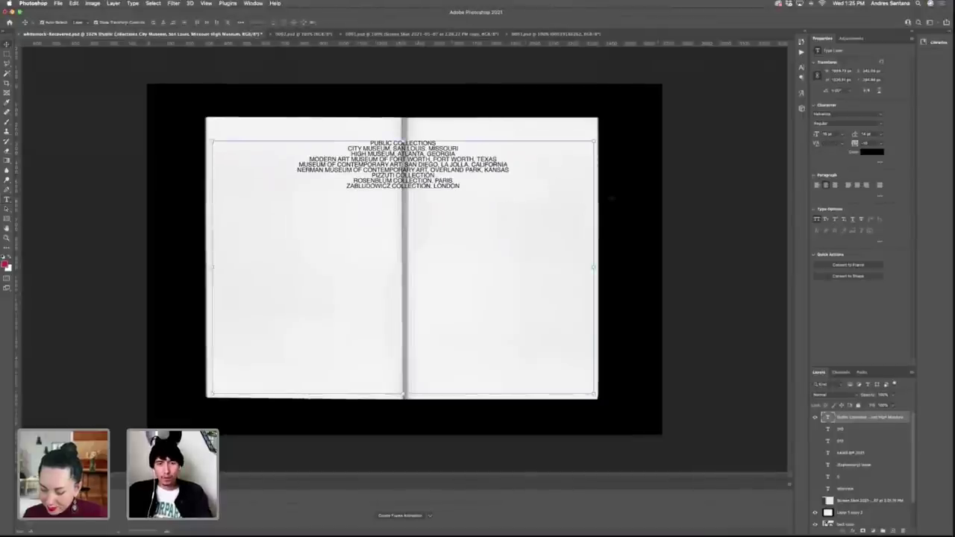
# Shorten the text box to the height of the Public Collections list and scale the text up across both pages.
pyautogui.doubleClick(415, 344)
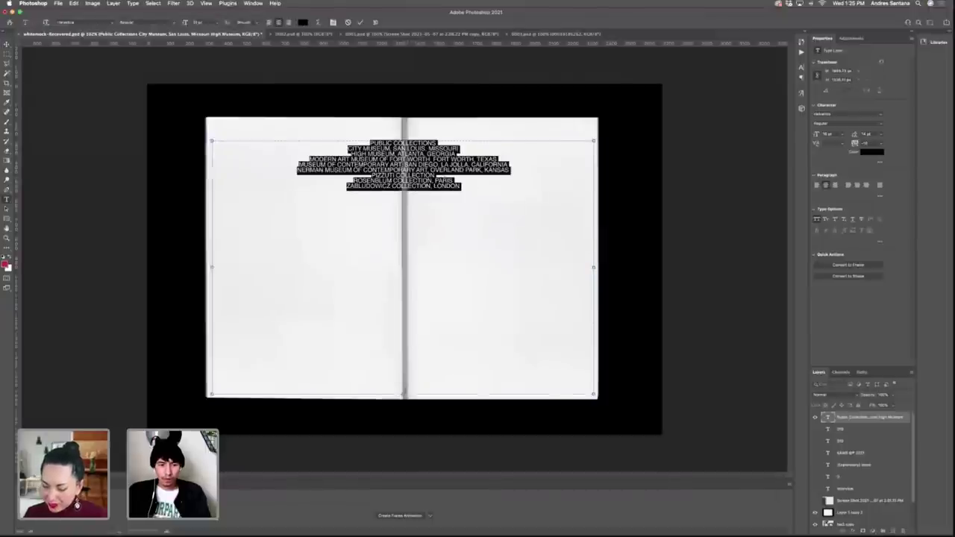
pyautogui.moveTo(403, 391); pyautogui.dragTo(418, 218)
pyautogui.press('Escape')
pyautogui.press('Return')
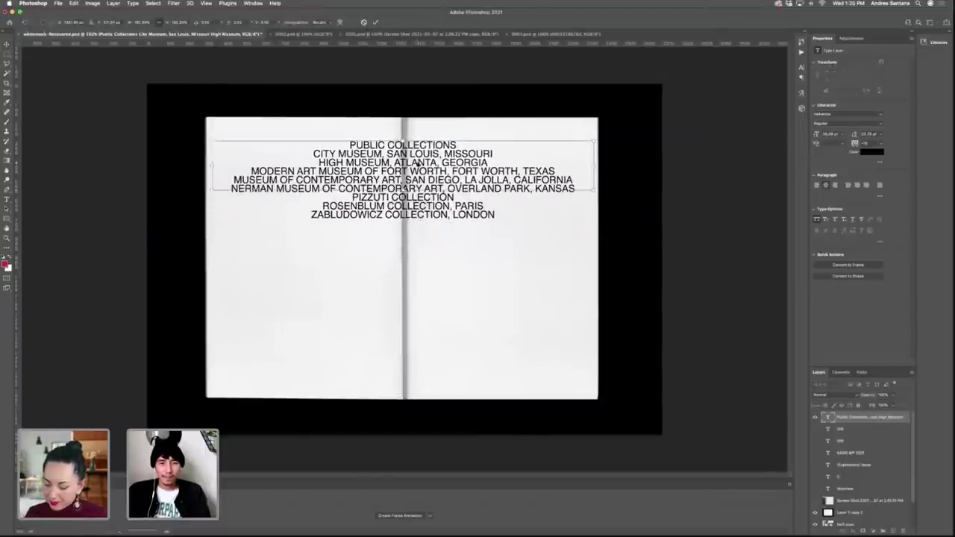
# Narrow the list's text box from both sides to fit within the spread and set its kerning to Optical.
pyautogui.doubleClick(418, 162)
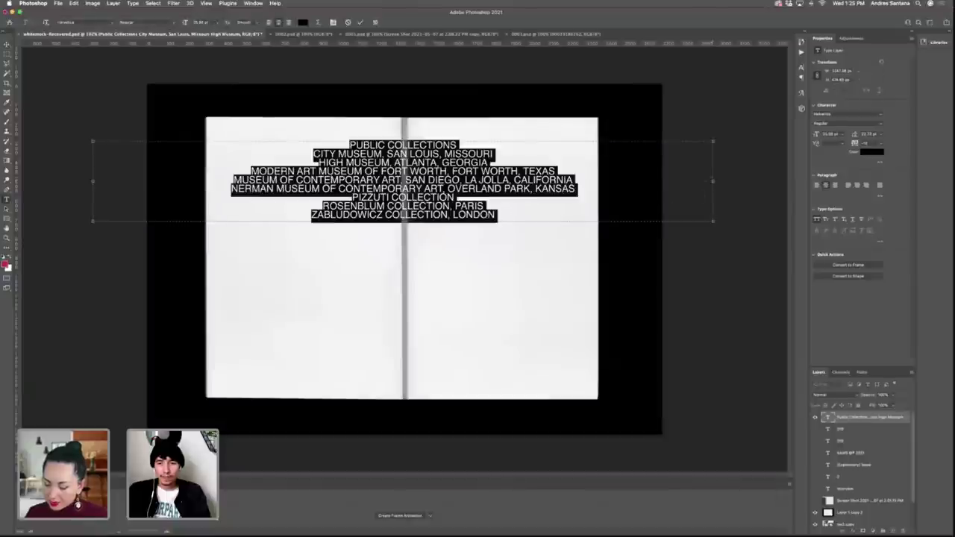
pyautogui.moveTo(603, 171); pyautogui.dragTo(537, 171)
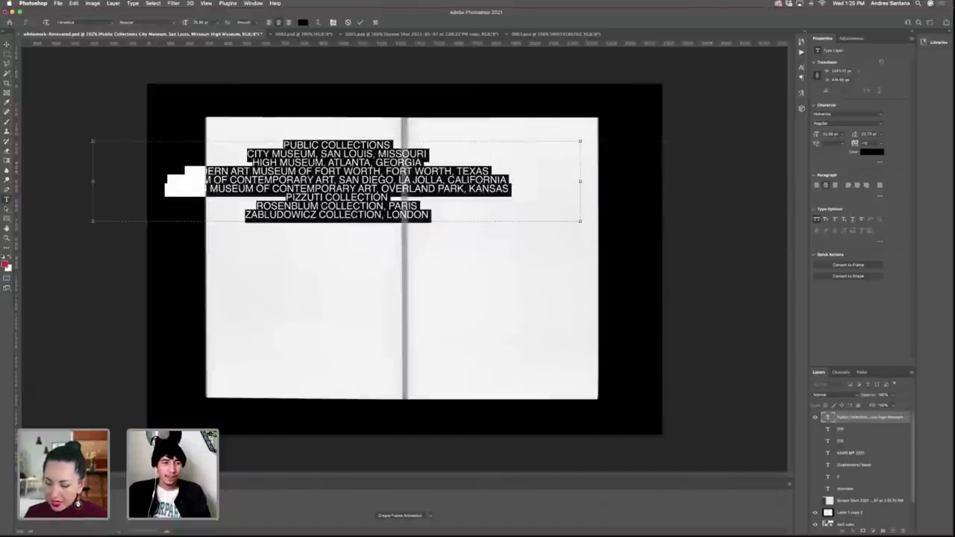
pyautogui.moveTo(93, 181); pyautogui.dragTo(208, 181)
pyautogui.click(361, 23)
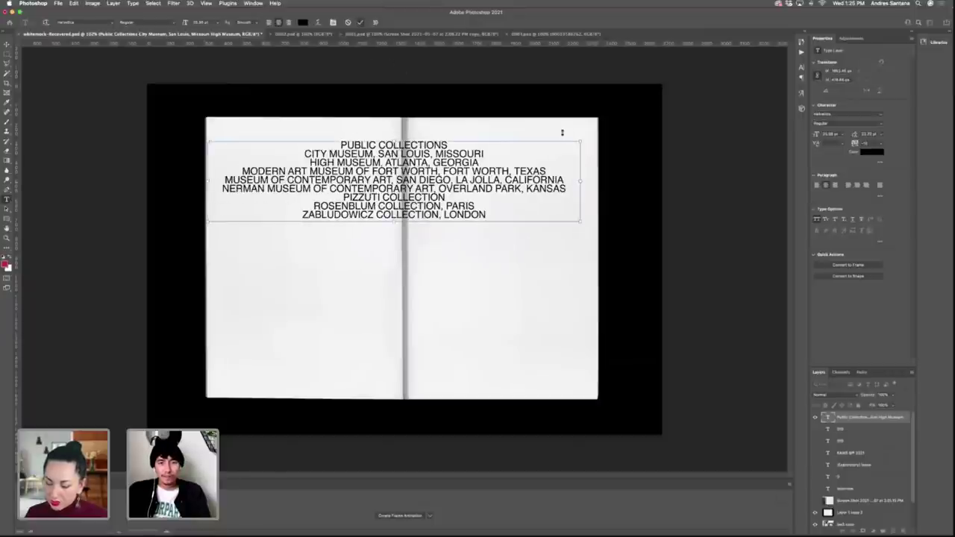
pyautogui.click(844, 144)
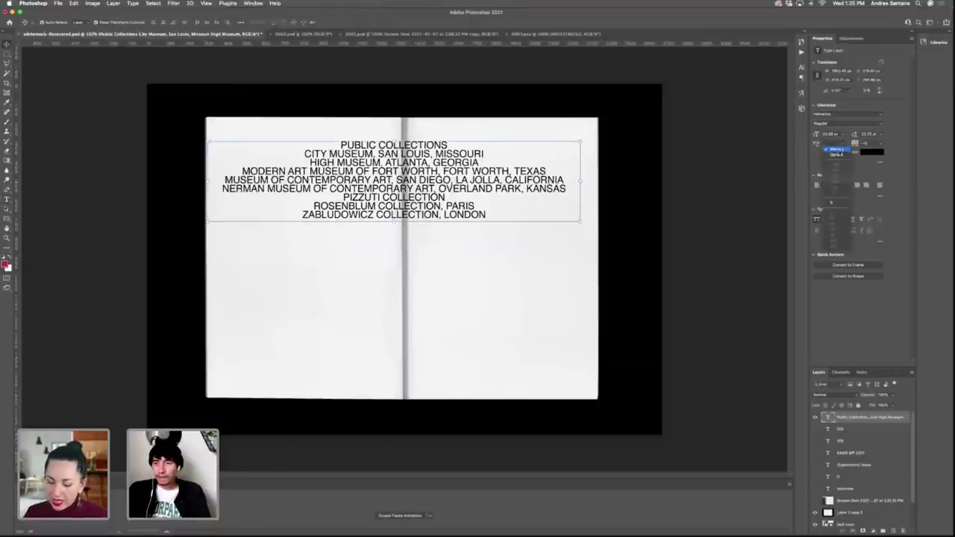
pyautogui.click(835, 155)
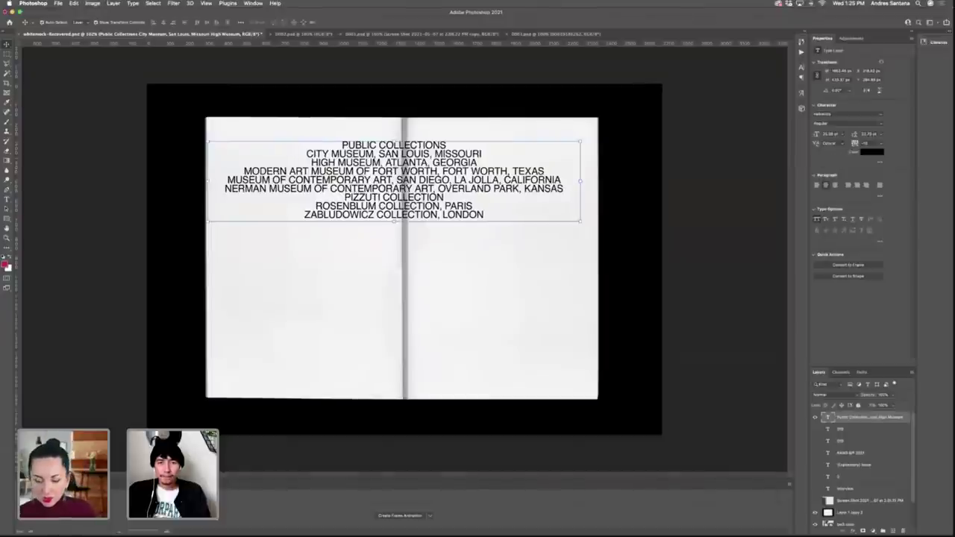
# Move the list to the lower part of the spread and duplicate it above, keeping only the PUBLIC COLLECTIONS heading in the copy.
pyautogui.moveTo(459, 195); pyautogui.dragTo(442, 218)
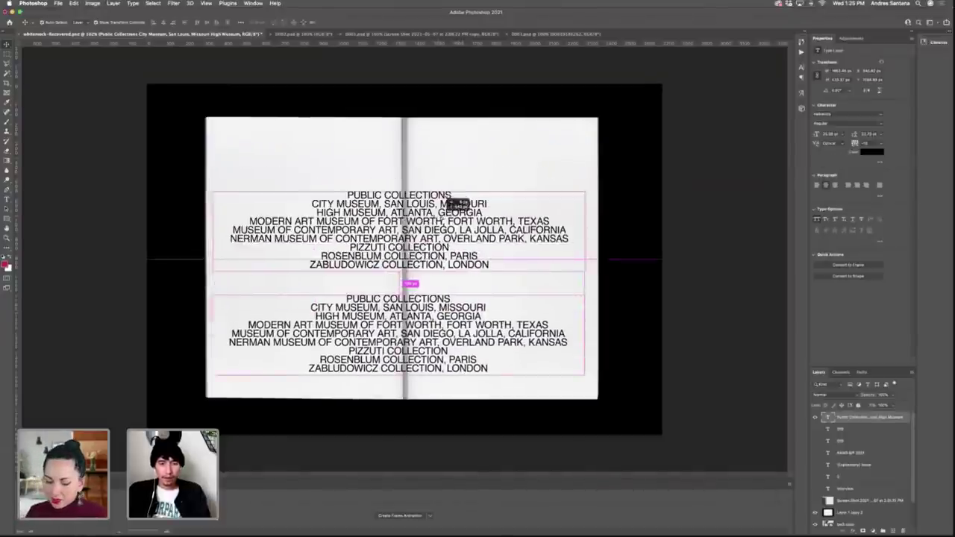
pyautogui.doubleClick(499, 261)
pyautogui.moveTo(499, 262); pyautogui.dragTo(296, 199)
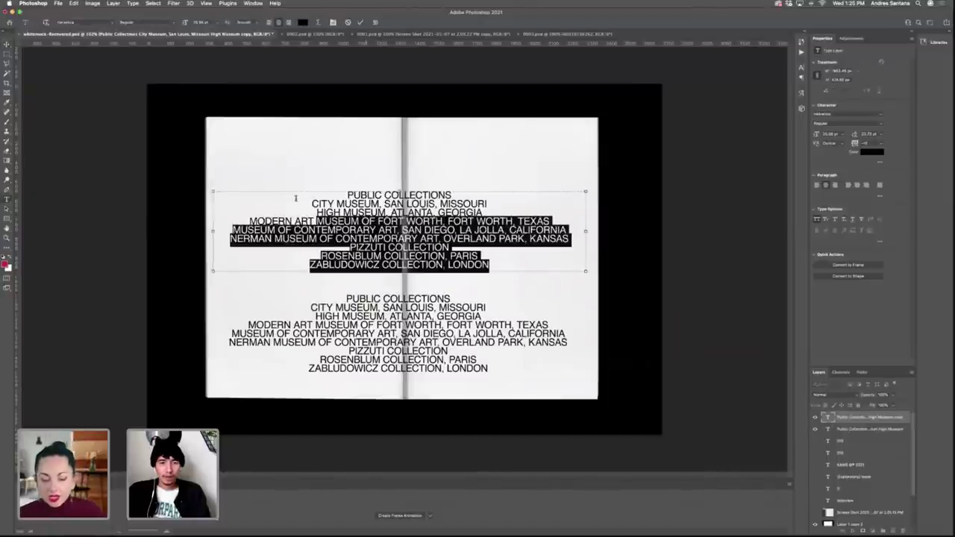
pyautogui.click(297, 199)
pyautogui.press('BackSpace')
pyautogui.press('super+Return')
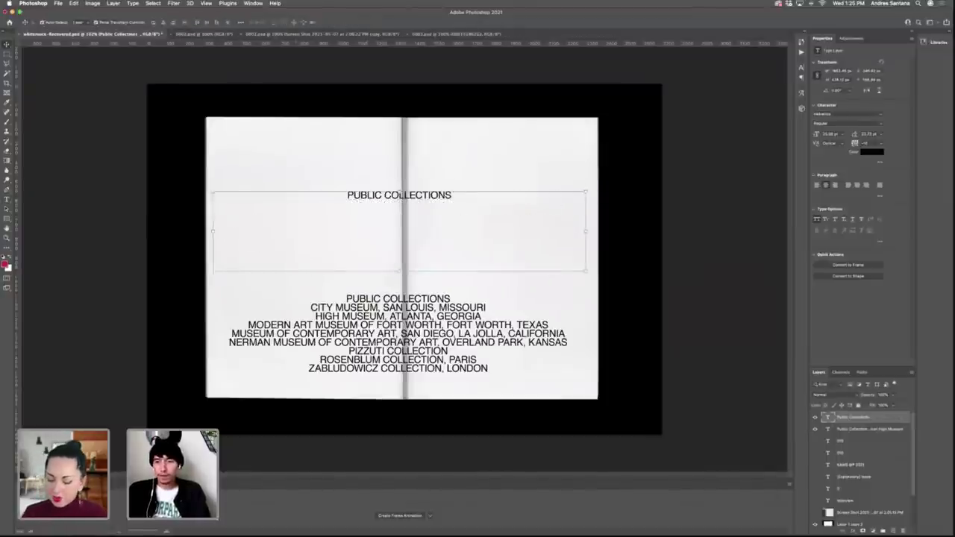
# Preview different fonts on the separate PUBLIC COLLECTIONS heading, browsing all classes and then the Decorative class.
pyautogui.click(883, 116)
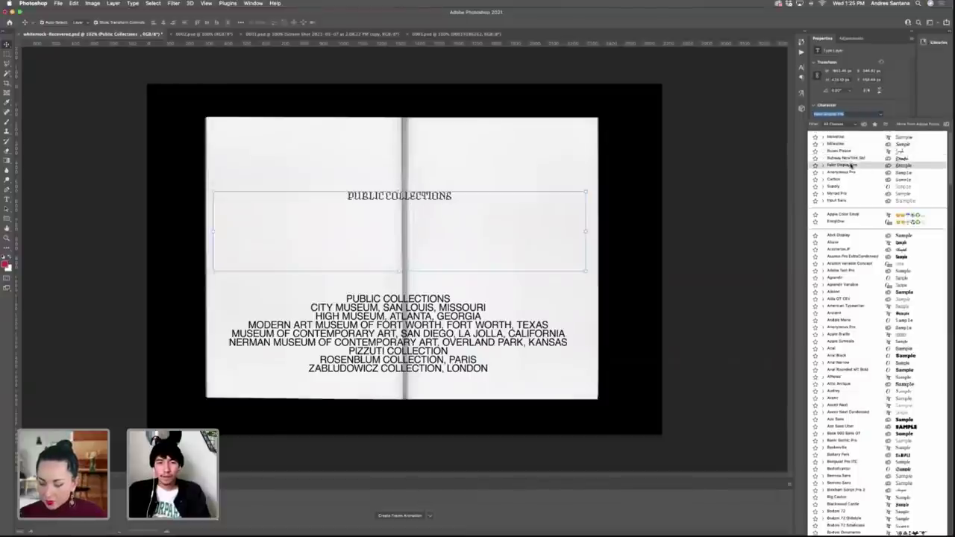
pyautogui.press('Up')
pyautogui.press('Up')
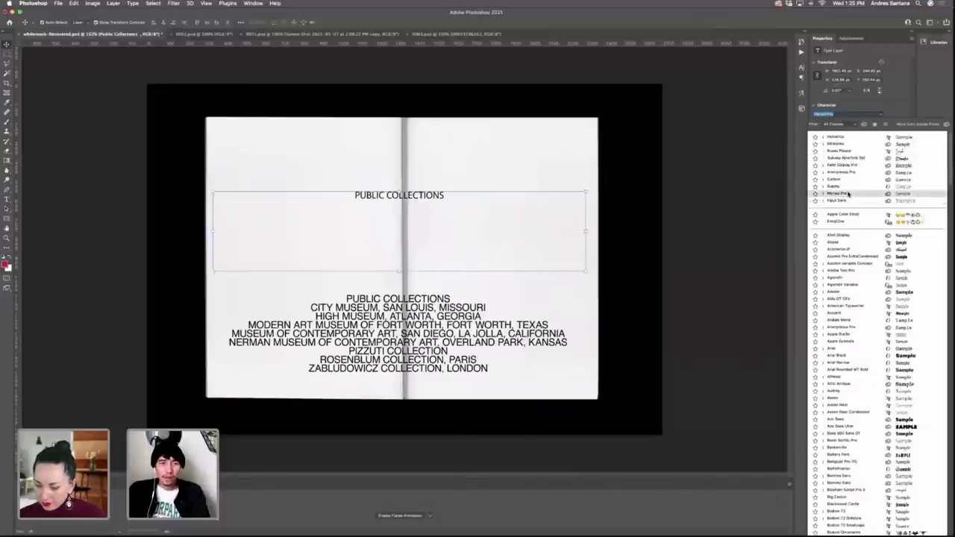
pyautogui.click(847, 126)
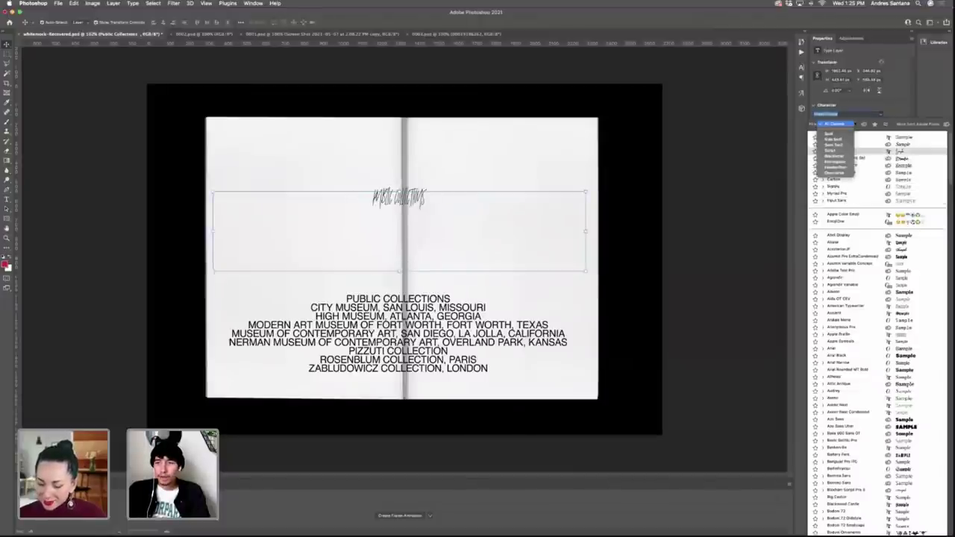
pyautogui.click(838, 172)
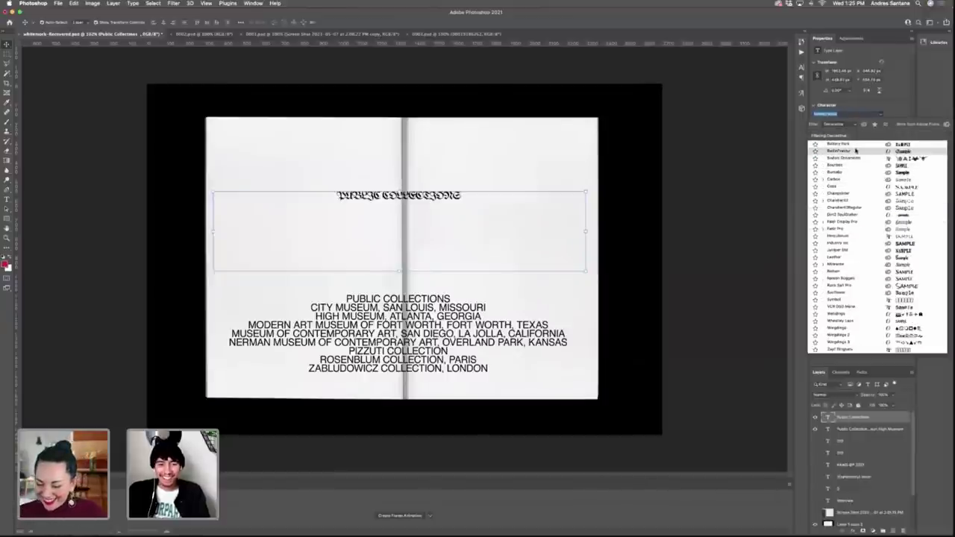
pyautogui.press('Down')
pyautogui.press('Down')
pyautogui.press('Down')
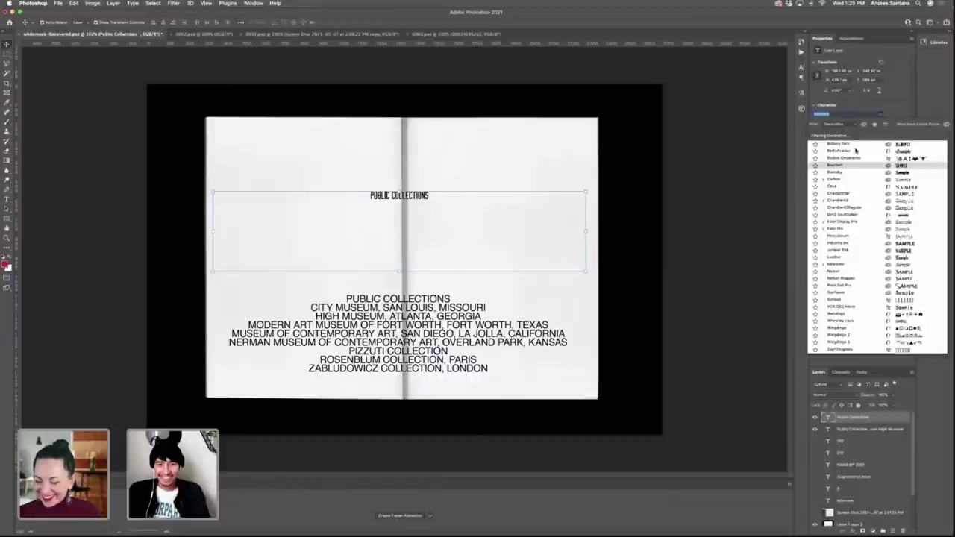
pyautogui.press('Down')
pyautogui.press('Down')
pyautogui.press('Down')
pyautogui.press('Down')
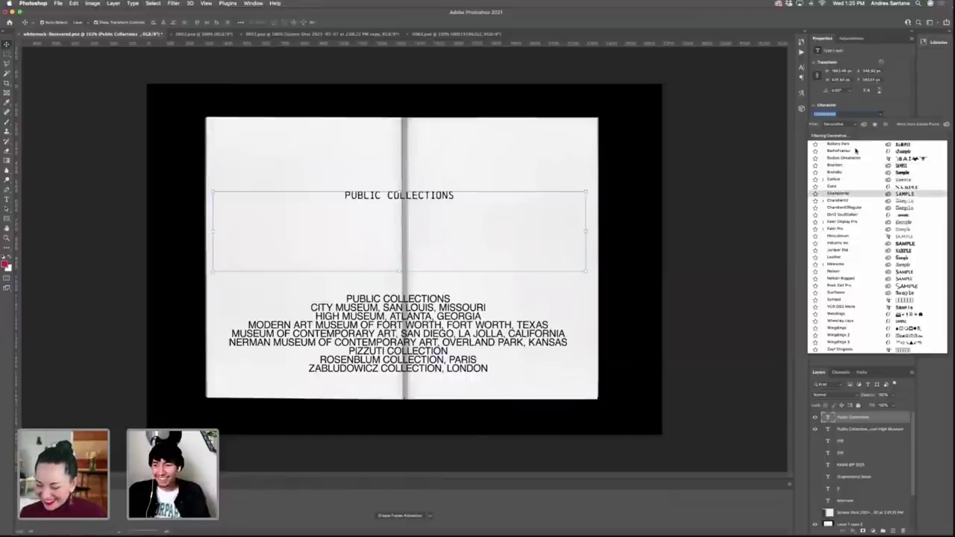
pyautogui.click(839, 123)
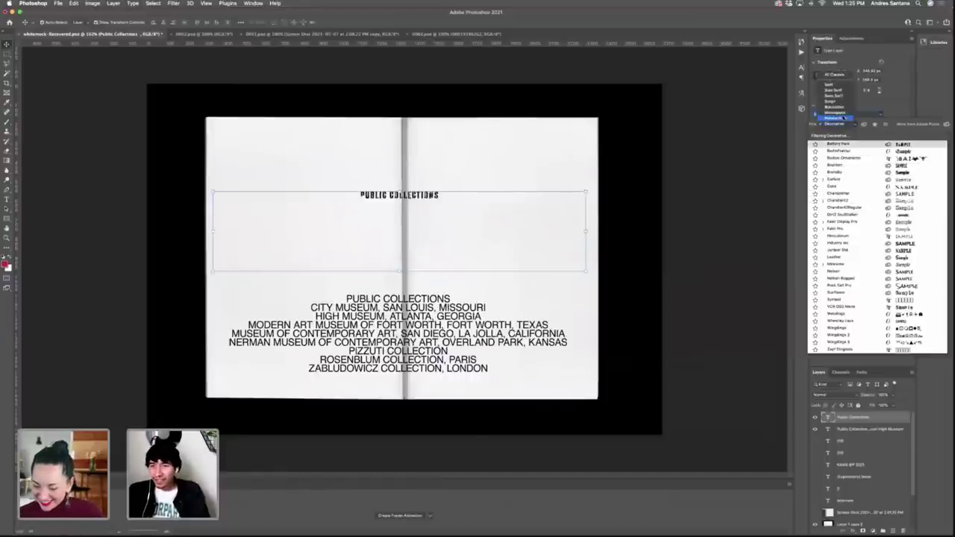
pyautogui.click(853, 217)
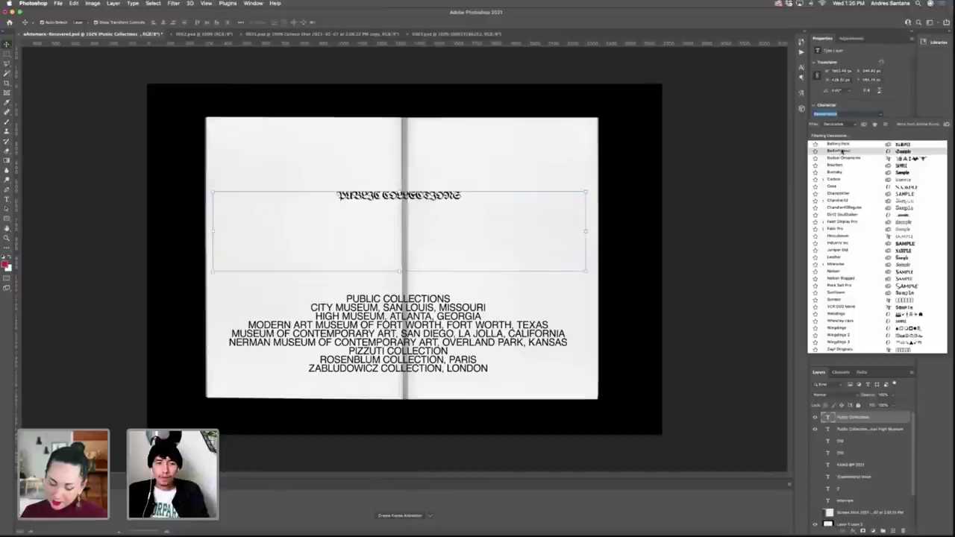
pyautogui.click(646, 147)
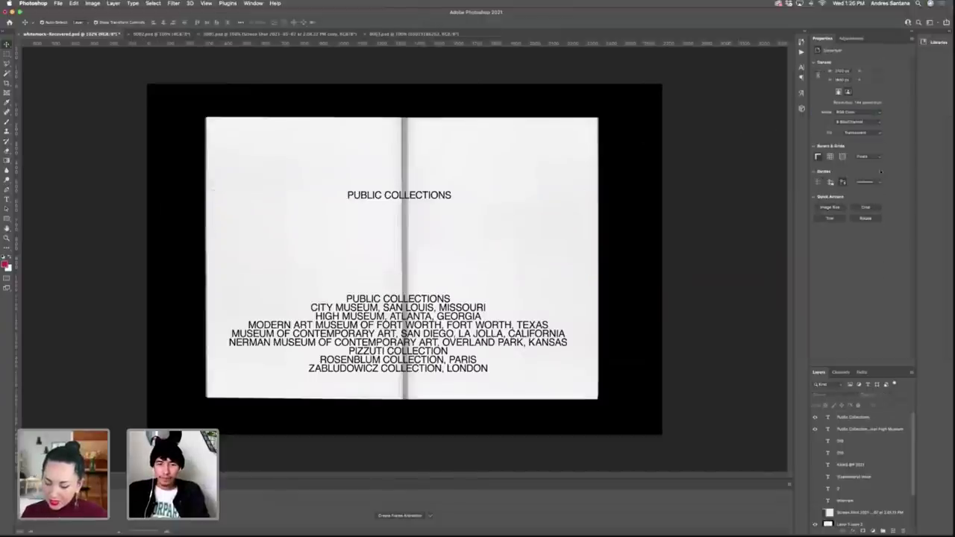
pyautogui.doubleClick(418, 196)
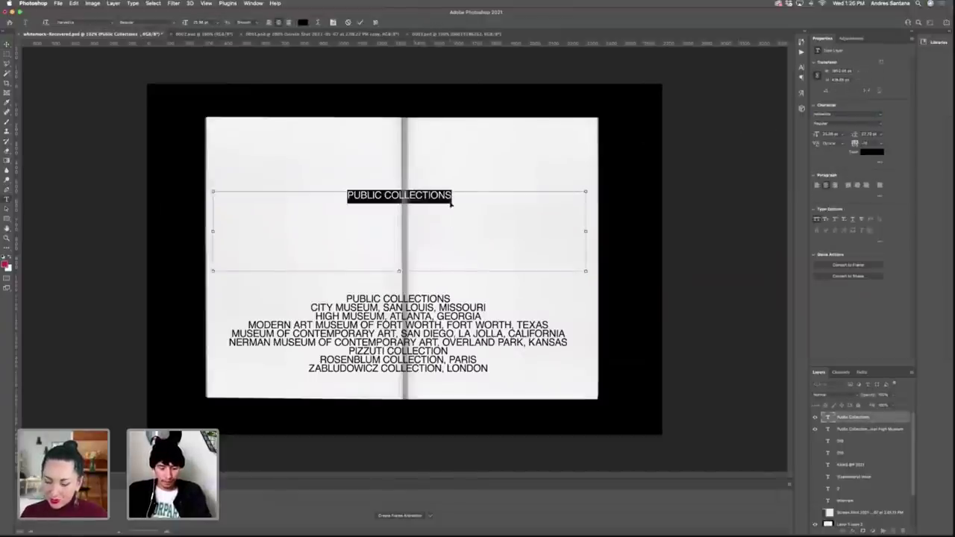
pyautogui.press('Escape')
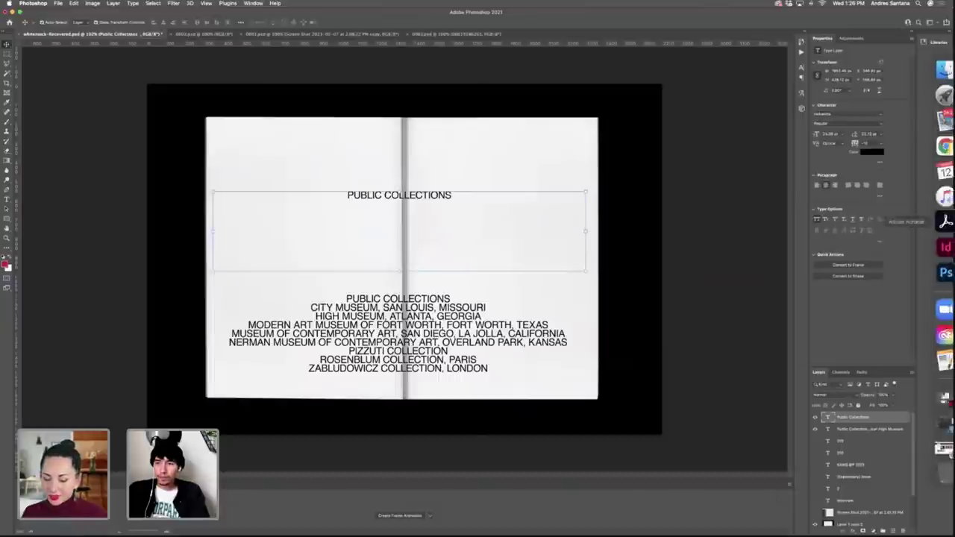
# Switch to Chrome and search Google for adobe fonts in the tab showing the Instagram profile.
pyautogui.click(938, 145)
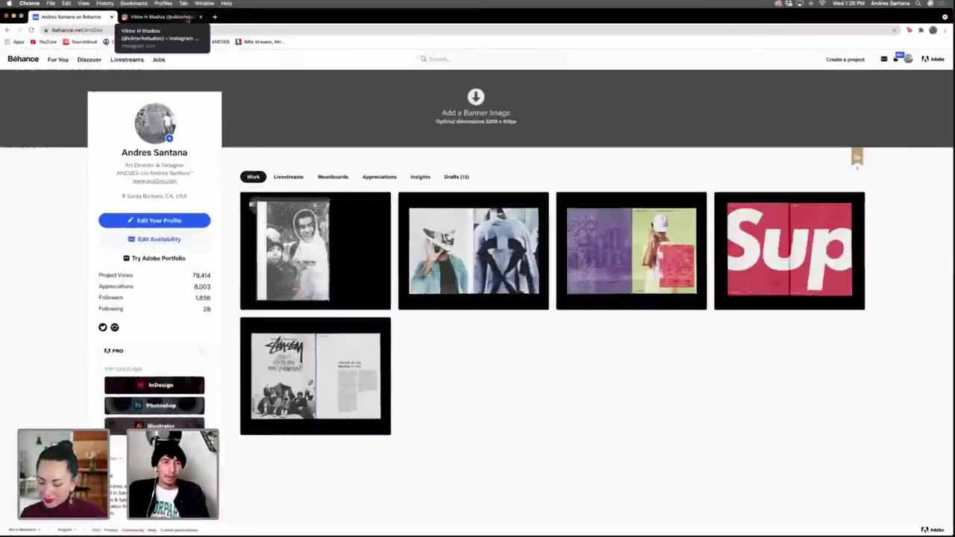
pyautogui.click(188, 20)
pyautogui.click(205, 28)
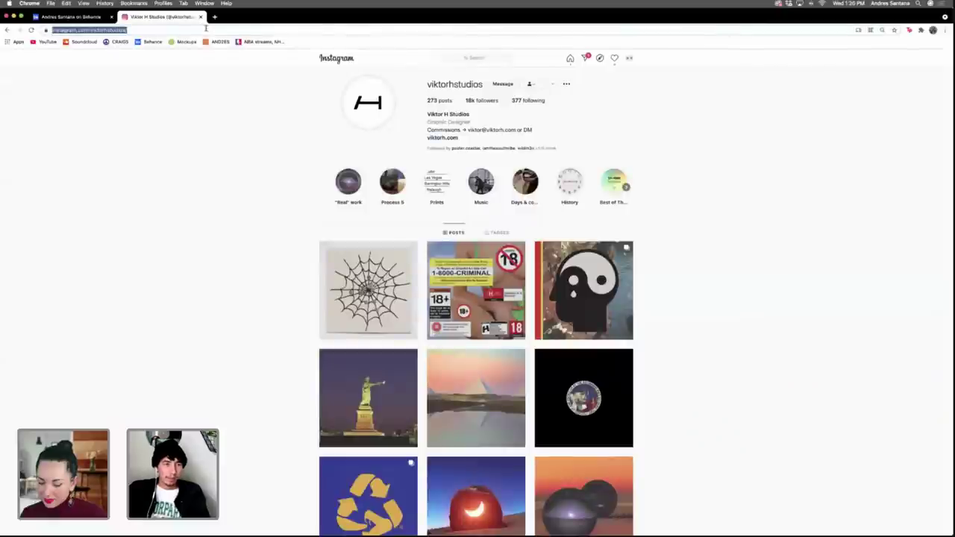
pyautogui.write('adobefont')
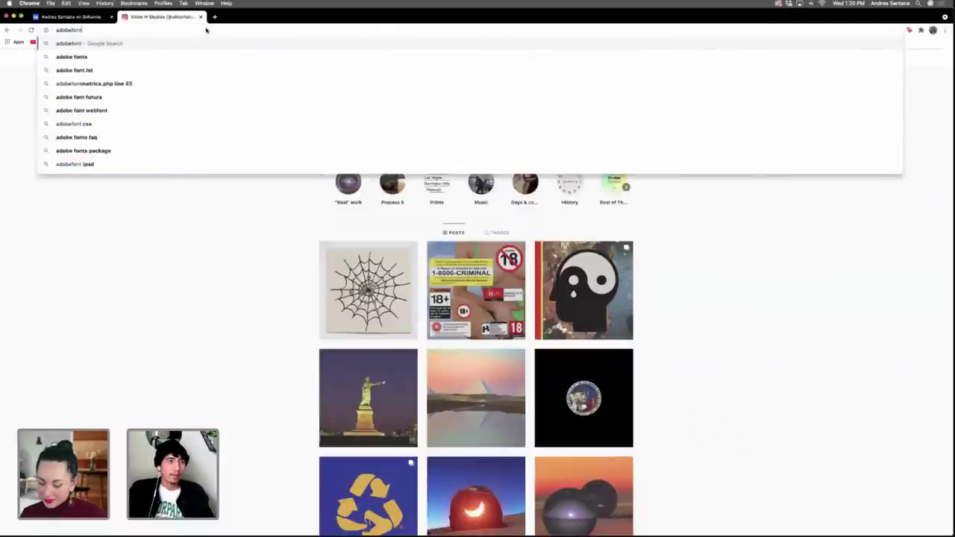
pyautogui.press('Down')
pyautogui.press('Return')
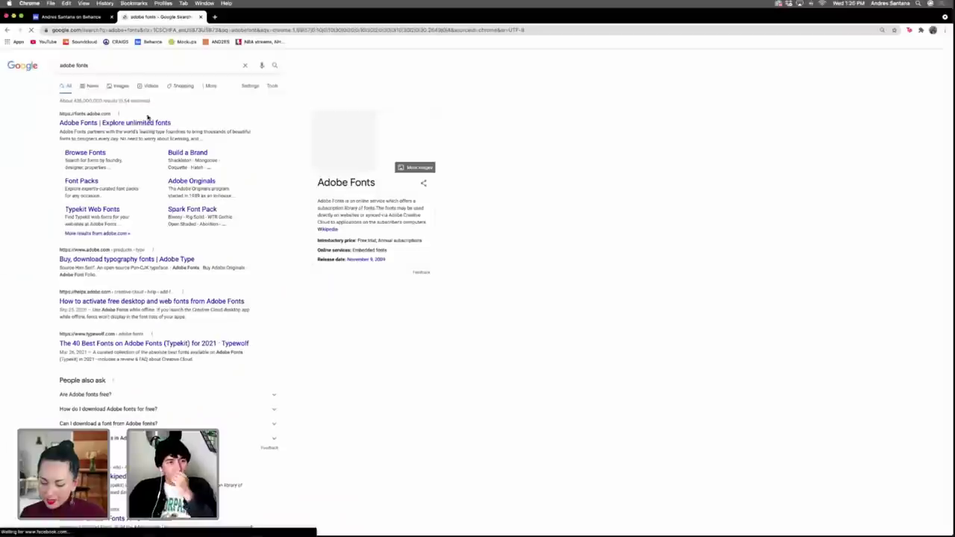
# Open the Adobe Fonts catalogue for browsing and set the sample text to Public Collections PUBLIC COLLECTIONS.
pyautogui.click(118, 124)
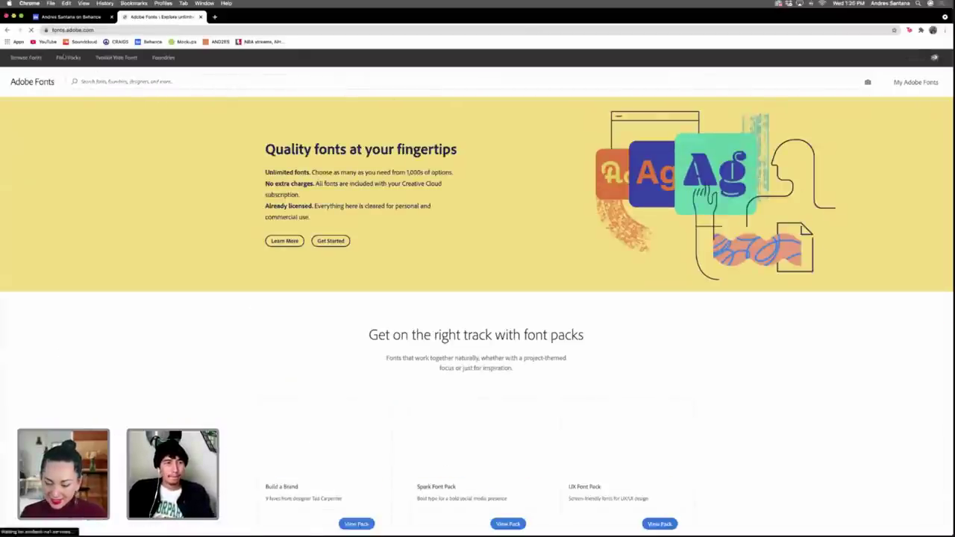
pyautogui.click(31, 62)
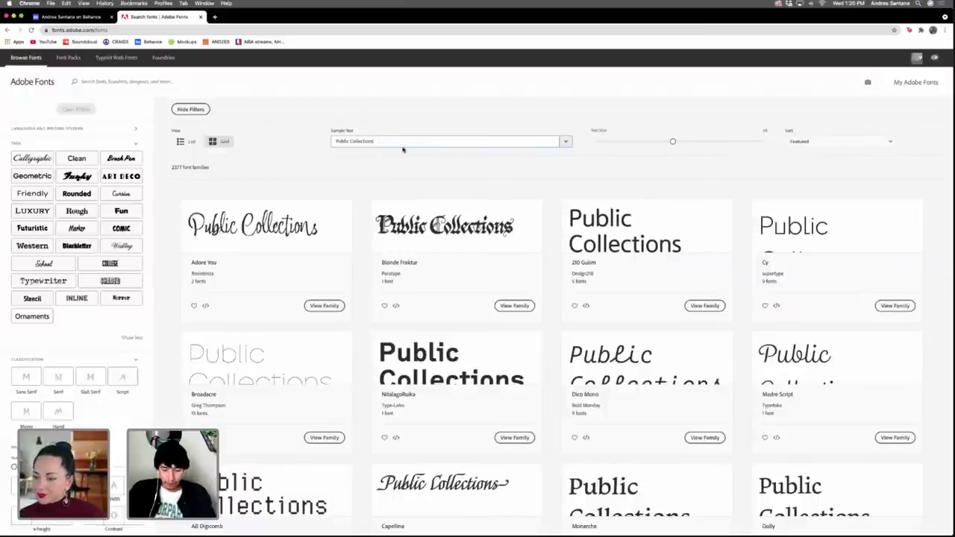
pyautogui.write('PUBLIC')
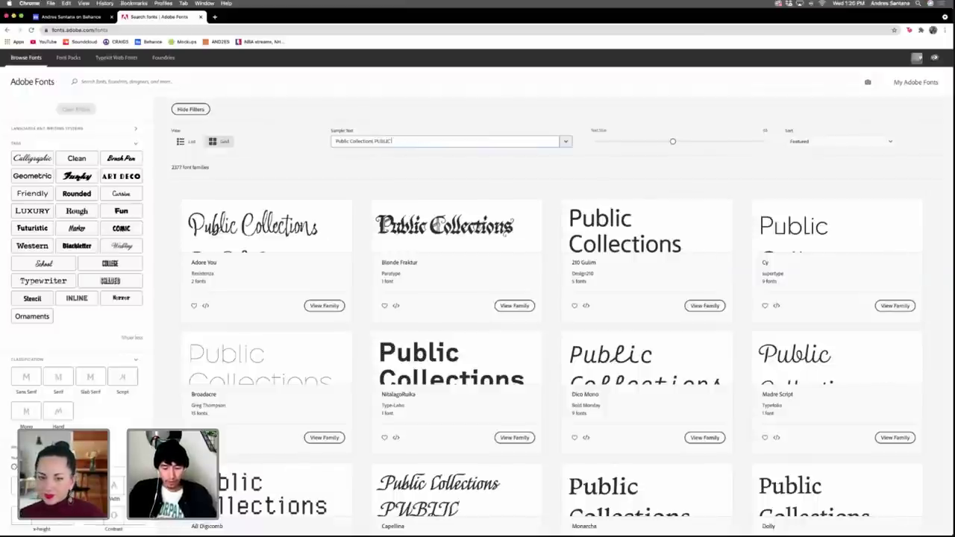
pyautogui.write(' COL')
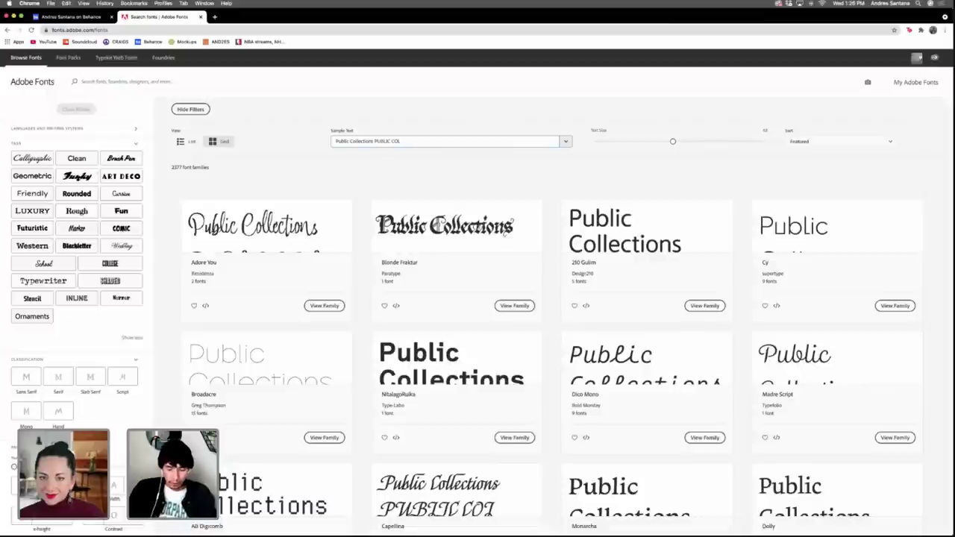
pyautogui.write('LECTIONS')
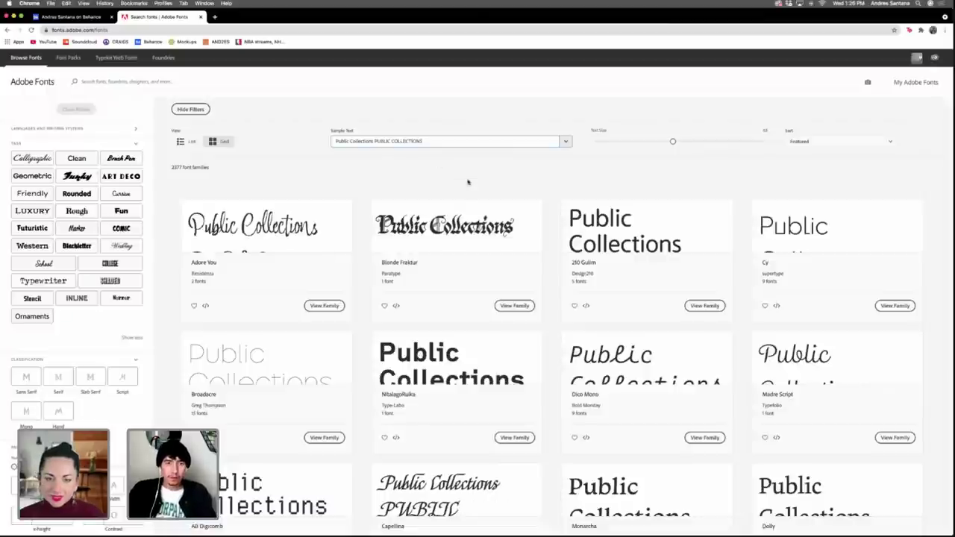
pyautogui.click(459, 169)
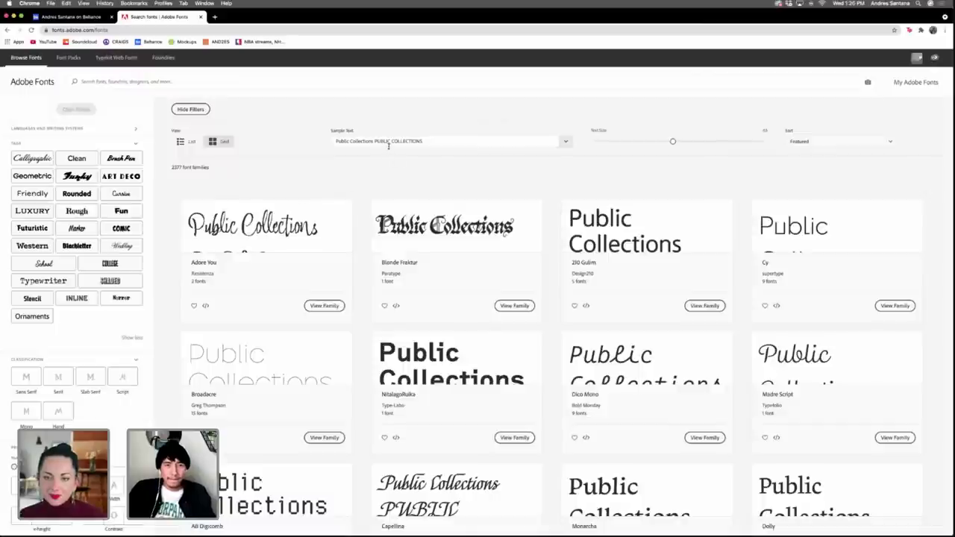
# Filter the font families by the Blackletter tag and look through both pages of samples.
pyautogui.scroll(-1, 333, 221)
pyautogui.scroll(-3, 343, 239)
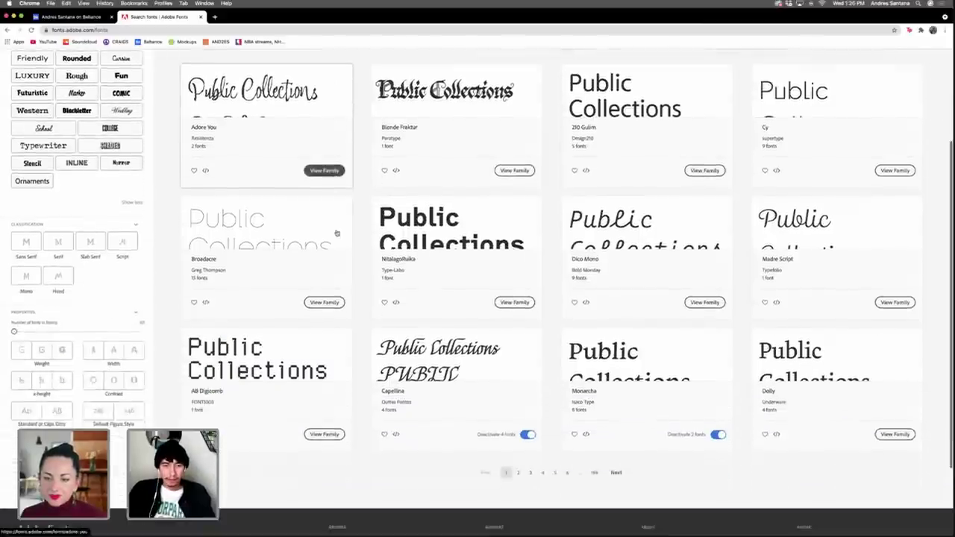
pyautogui.scroll(2, 366, 257)
pyautogui.scroll(2, 368, 262)
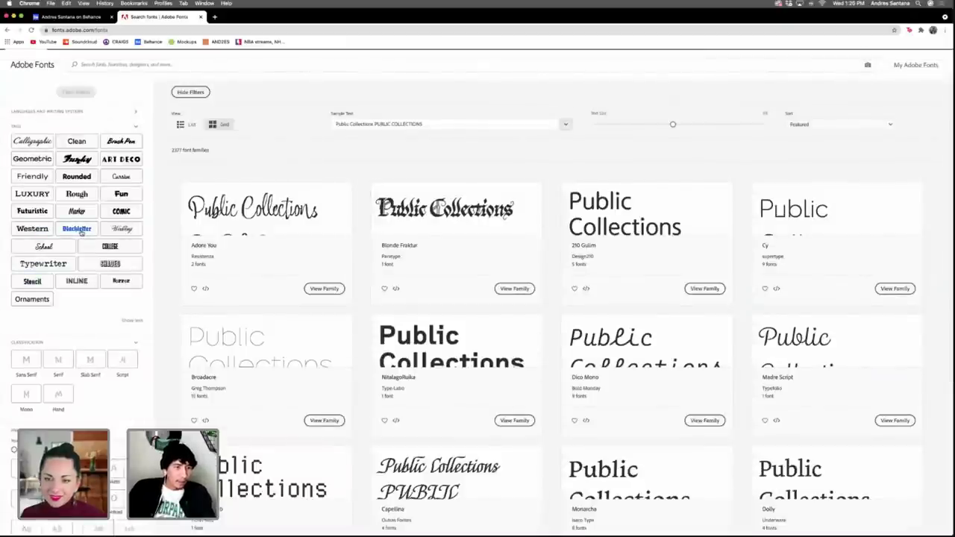
pyautogui.click(78, 230)
pyautogui.scroll(-2, 289, 317)
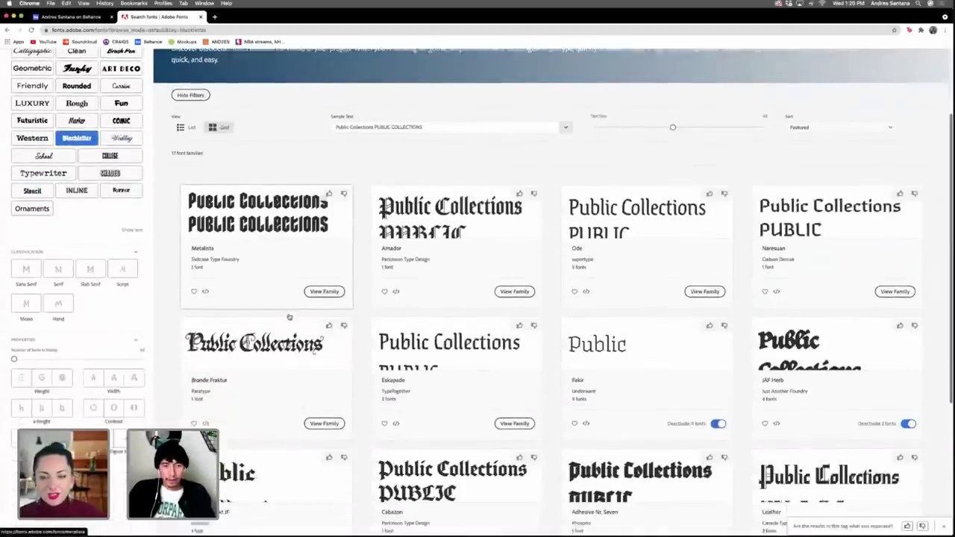
pyautogui.scroll(-4, 289, 317)
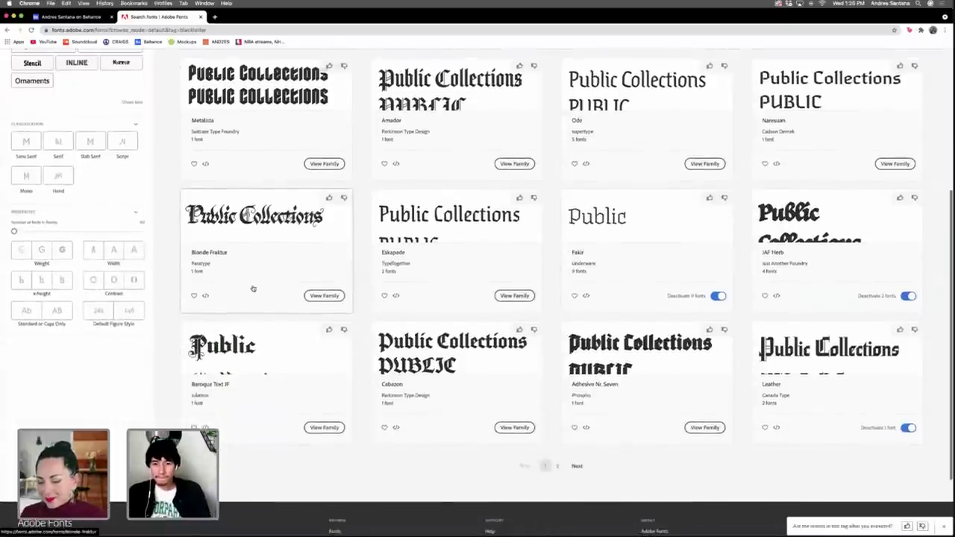
pyautogui.scroll(-1, 252, 289)
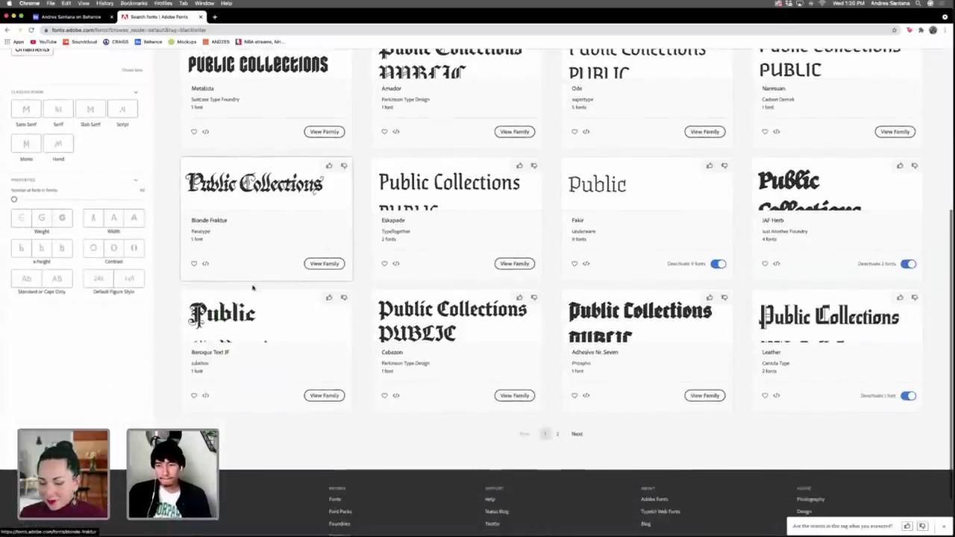
pyautogui.click(559, 434)
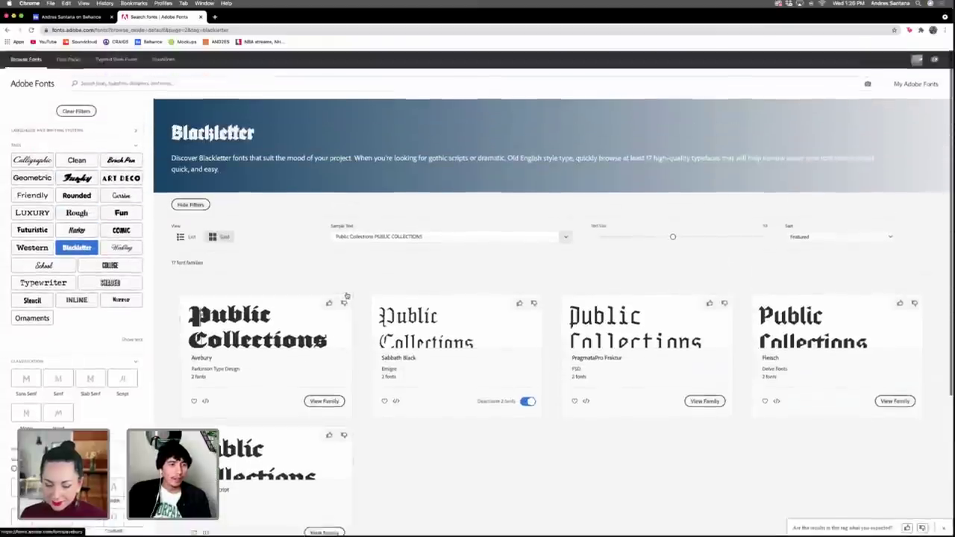
# Start a visual font search from an image and open the photography folder inside the KAWS desktop folder.
pyautogui.click(867, 82)
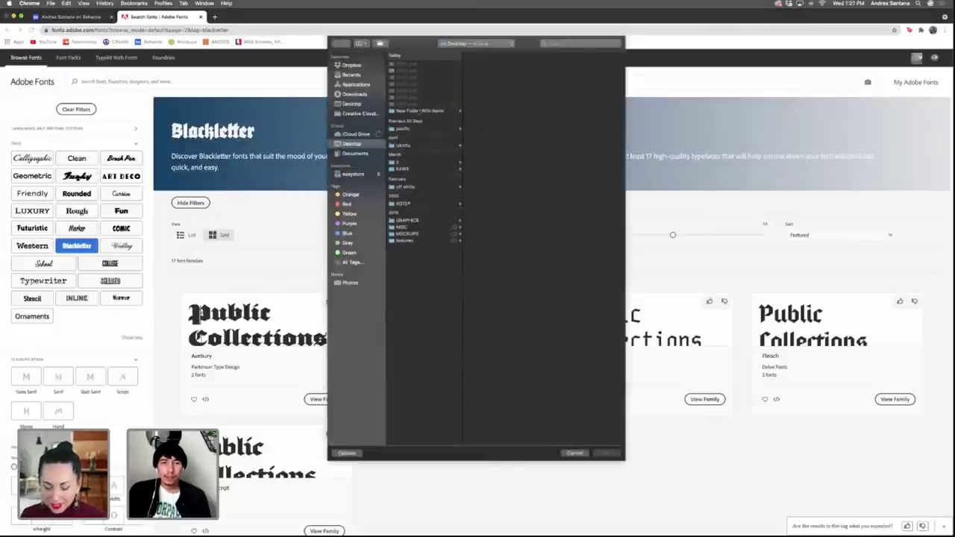
pyautogui.click(403, 168)
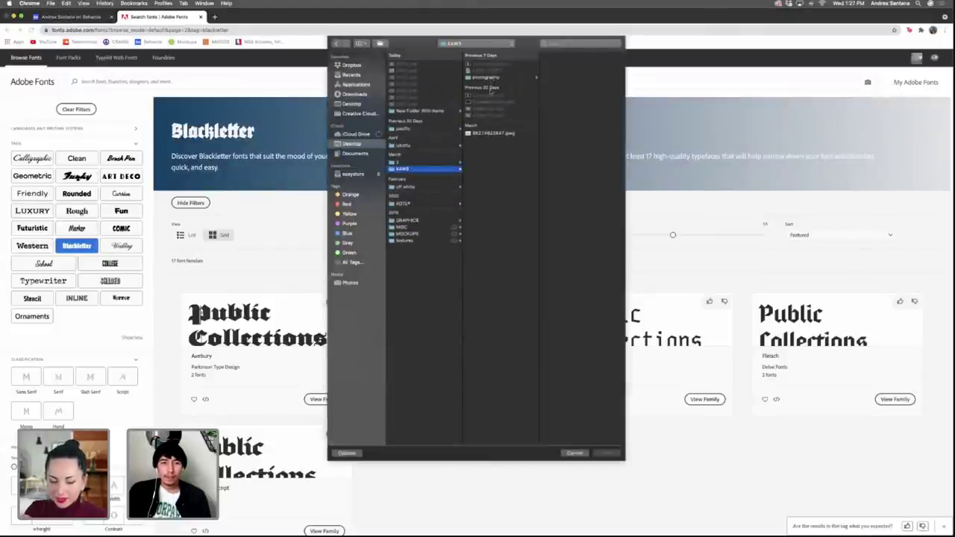
pyautogui.click(486, 78)
# Preview several images in the photography folder and upload 0002928.jpeg, the handwritten KAWS signature, for the visual search.
pyautogui.click(561, 70)
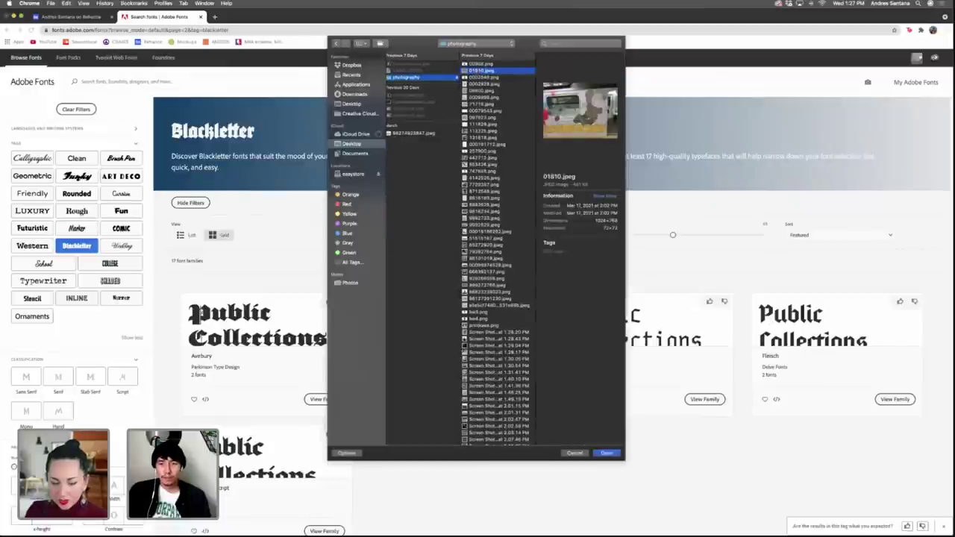
pyautogui.click(485, 144)
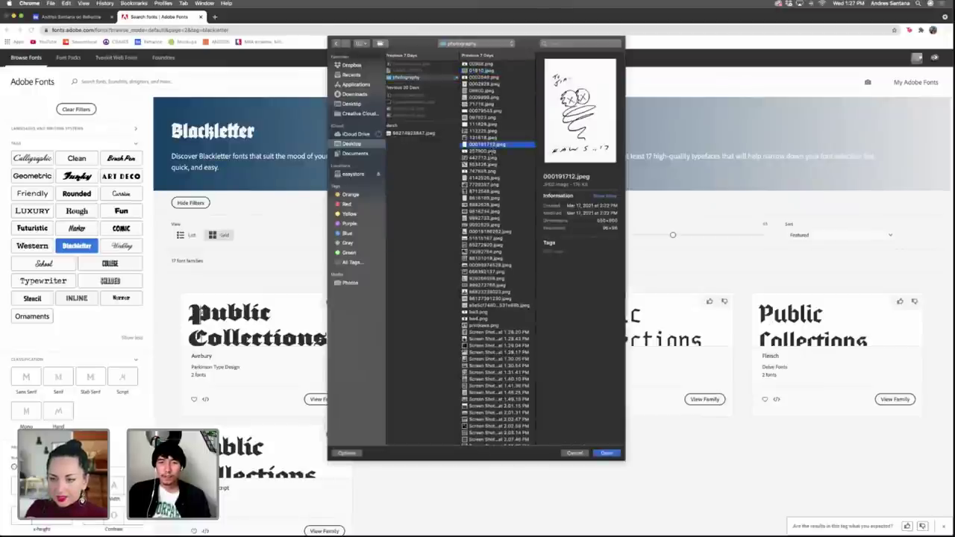
pyautogui.click(485, 158)
pyautogui.click(494, 118)
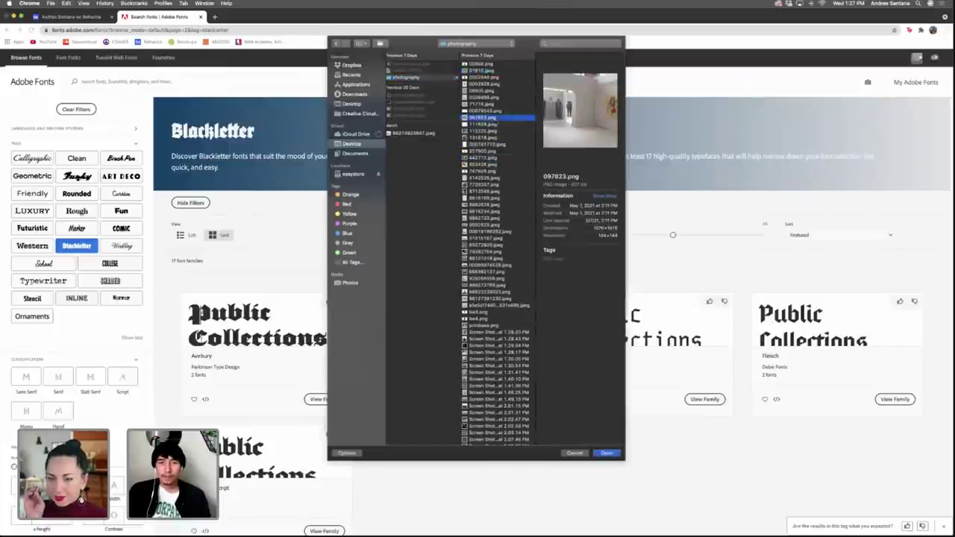
pyautogui.click(492, 98)
pyautogui.click(493, 77)
pyautogui.click(495, 239)
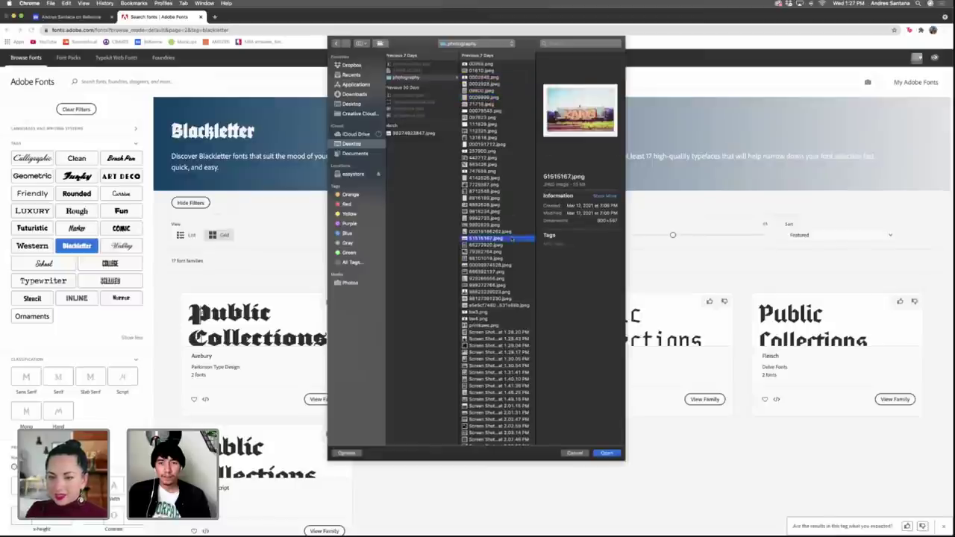
pyautogui.click(497, 206)
pyautogui.click(489, 177)
pyautogui.click(492, 164)
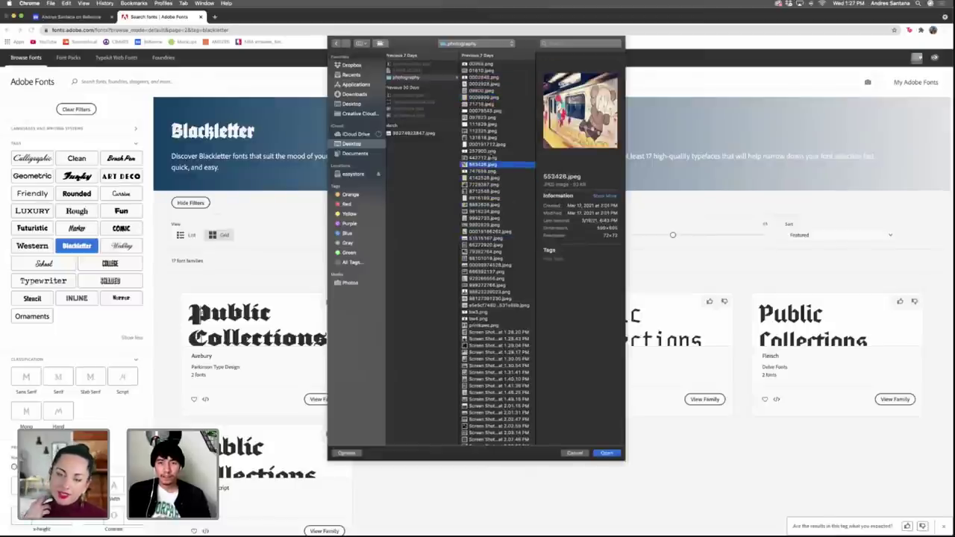
pyautogui.press('Up')
pyautogui.press('Up')
pyautogui.press('Up')
pyautogui.press('Up')
pyautogui.press('Up')
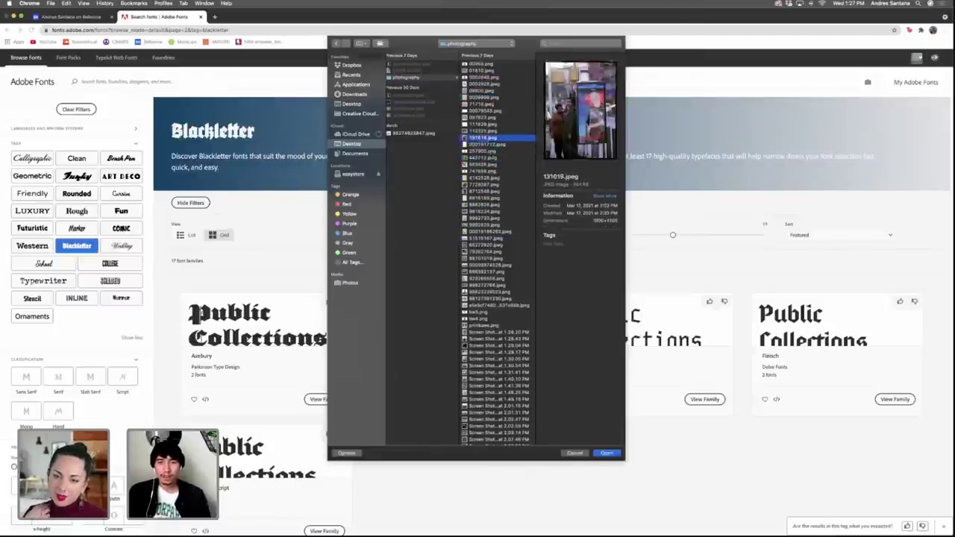
pyautogui.press('Up')
pyautogui.press('Up')
pyautogui.press('Up')
pyautogui.press('Up')
pyautogui.press('Up')
pyautogui.press('Up')
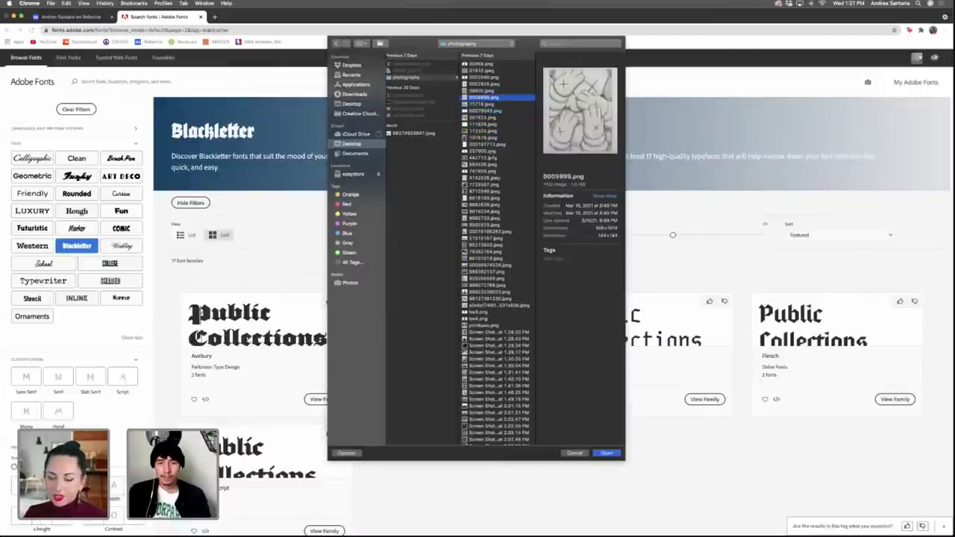
pyautogui.press('Up')
pyautogui.press('Up')
pyautogui.press('Down')
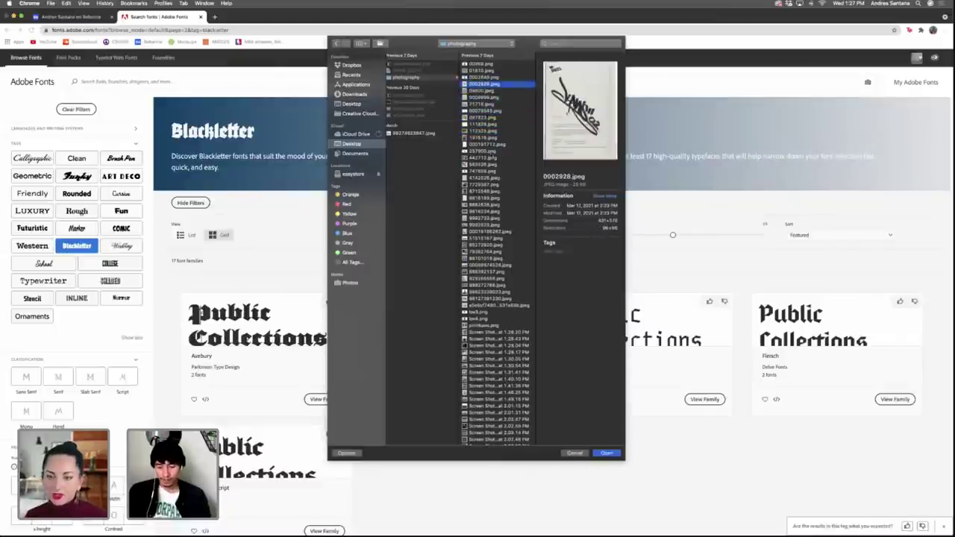
pyautogui.press('Return')
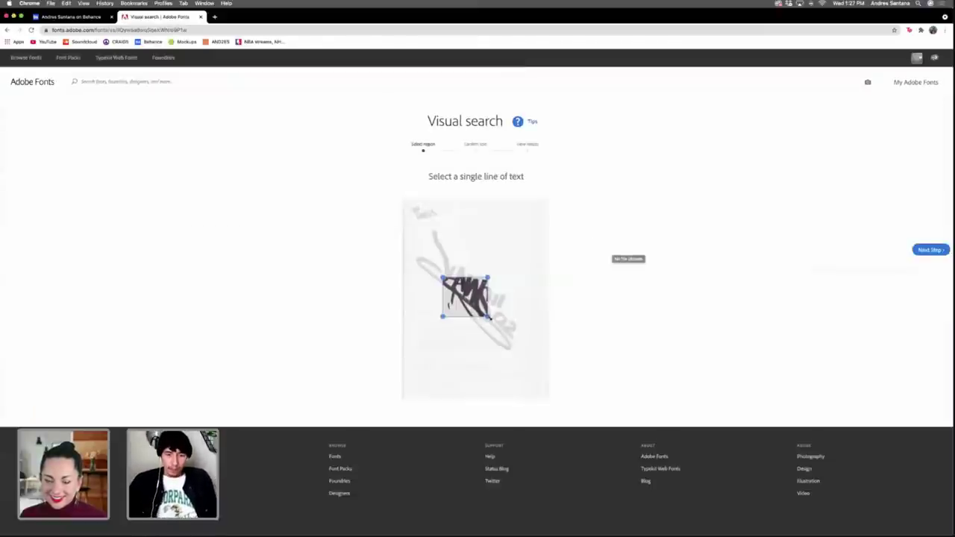
# Enlarge the selected region to enclose the whole signature, set the recognised text to Kaws and find similar fonts.
pyautogui.moveTo(489, 317); pyautogui.dragTo(531, 357)
pyautogui.moveTo(443, 278); pyautogui.dragTo(409, 226)
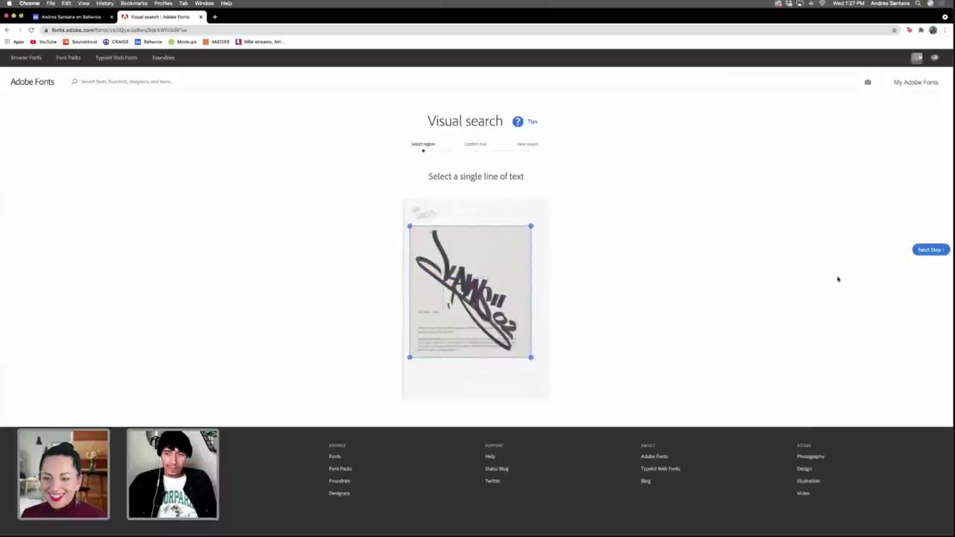
pyautogui.click(940, 250)
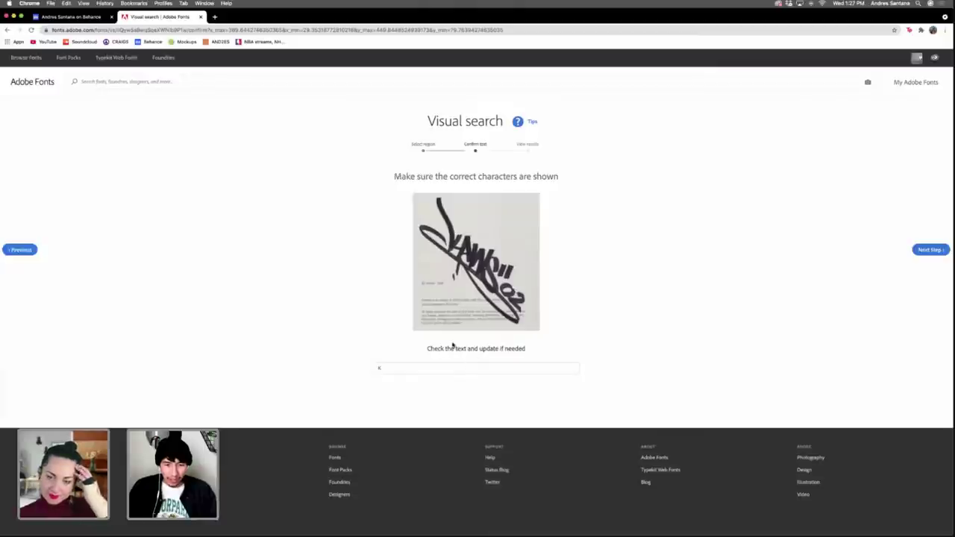
pyautogui.click(435, 367)
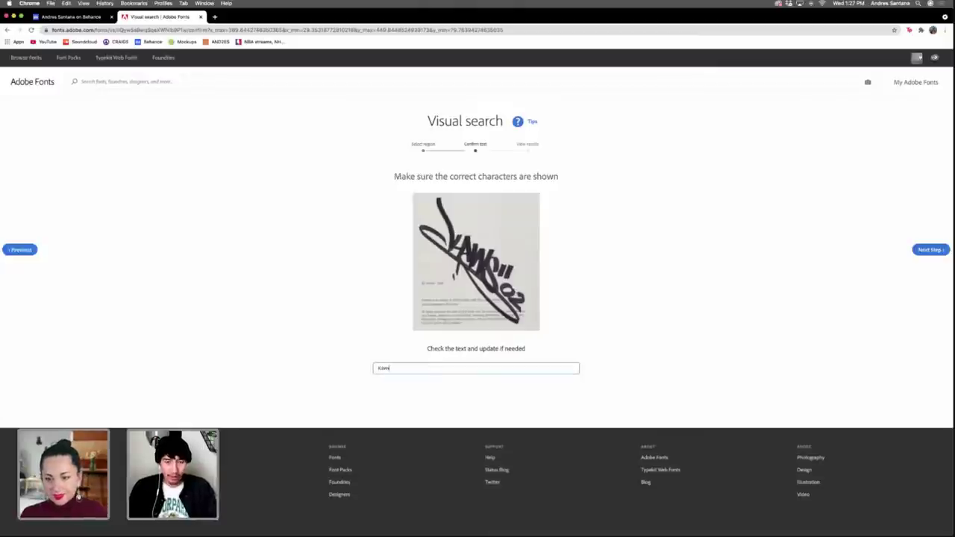
pyautogui.click(916, 249)
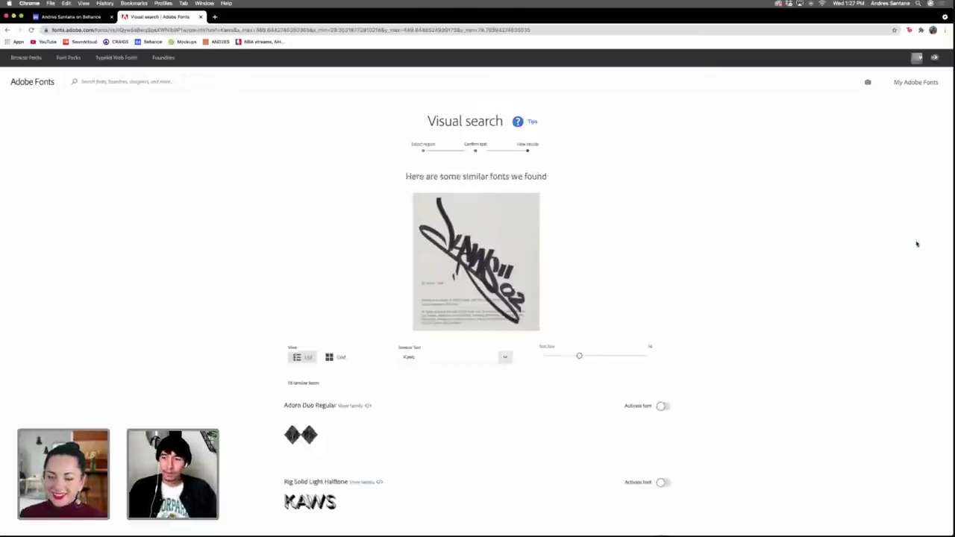
# Examine the list of fonts similar to the signature for a suitable handwritten style.
pyautogui.scroll(-8, 499, 297)
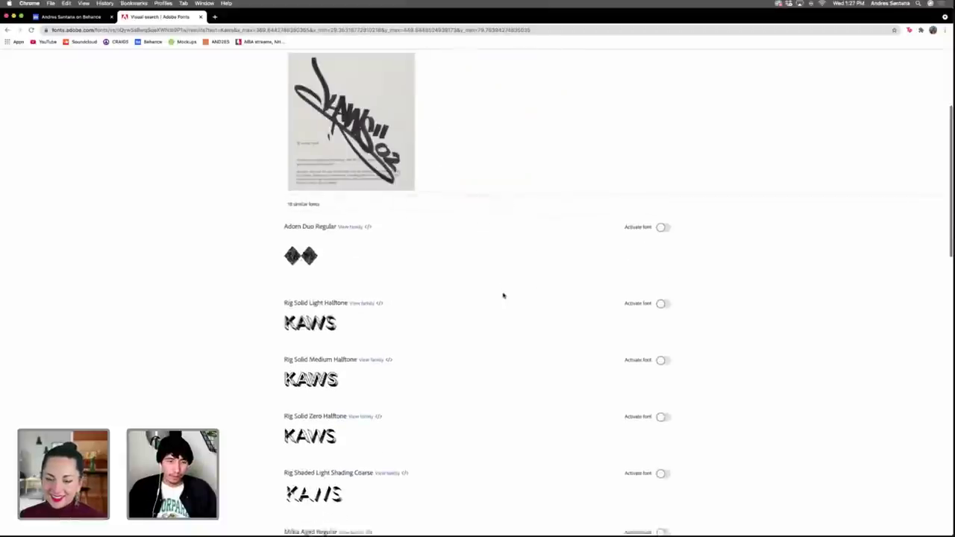
pyautogui.scroll(-5, 423, 321)
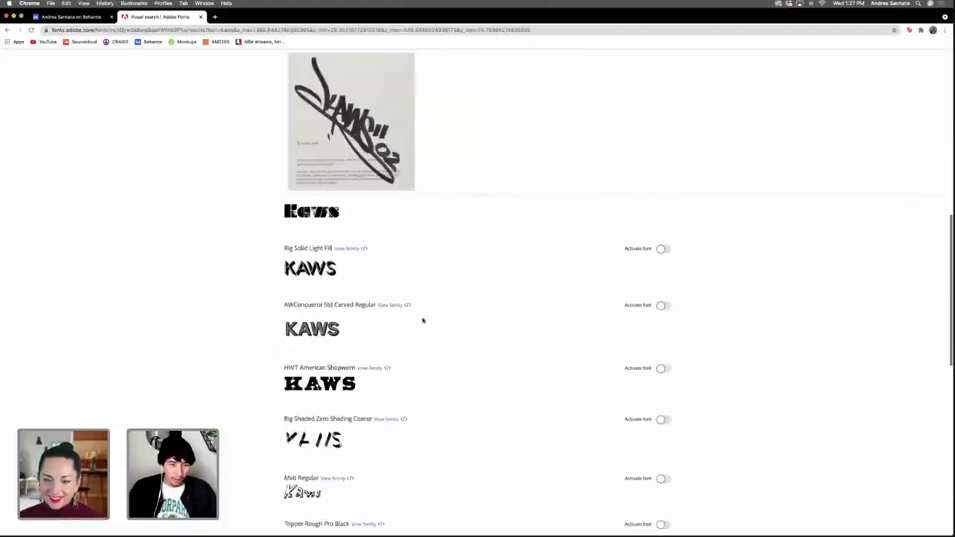
pyautogui.scroll(-1, 392, 326)
pyautogui.scroll(-7, 389, 326)
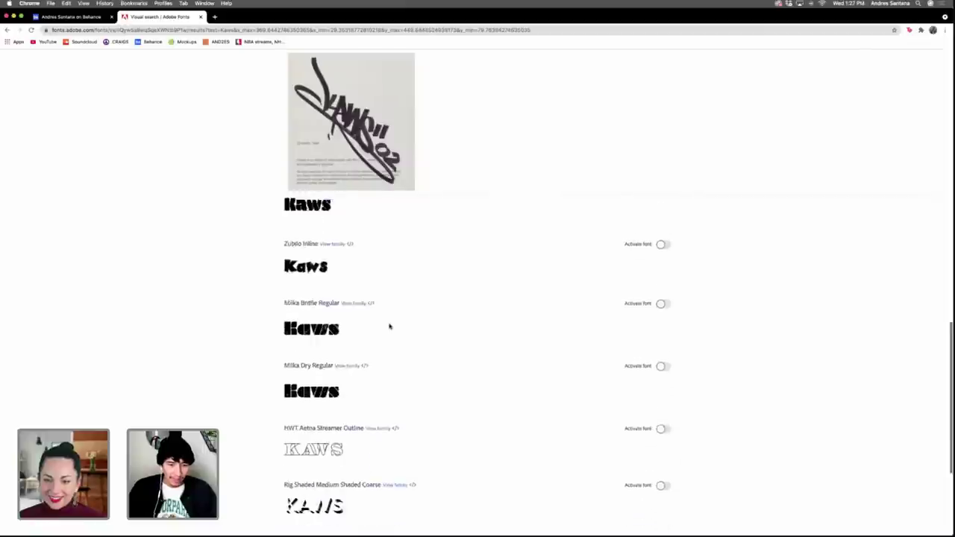
pyautogui.scroll(3, 389, 326)
pyautogui.scroll(10, 388, 326)
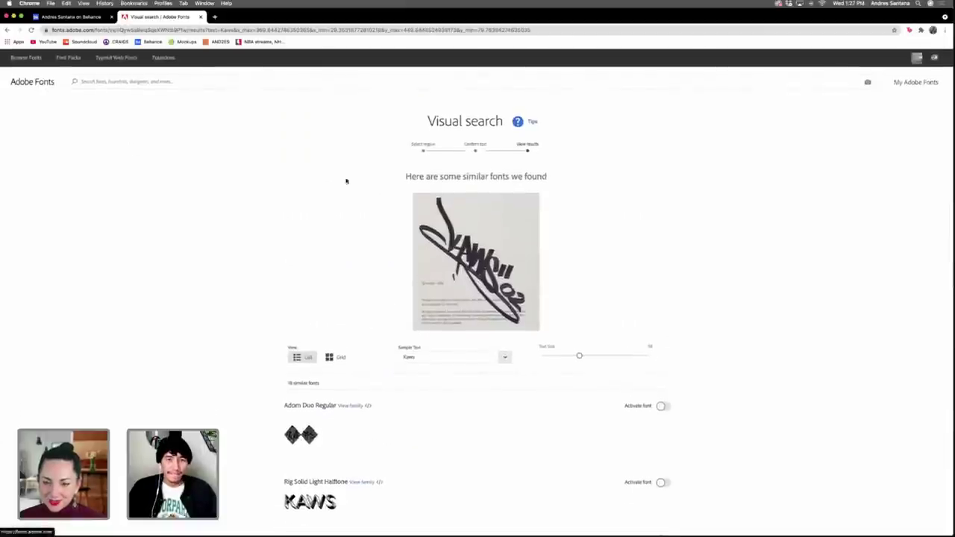
# Leave the visual search, return to browsing all fonts and filter them by the Brush Pen tag.
pyautogui.click(37, 83)
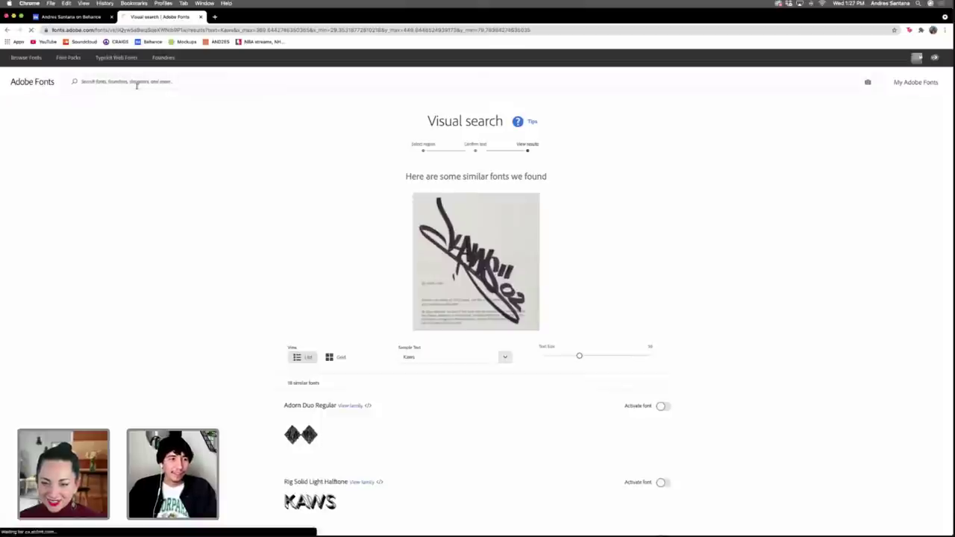
pyautogui.scroll(-4, 312, 177)
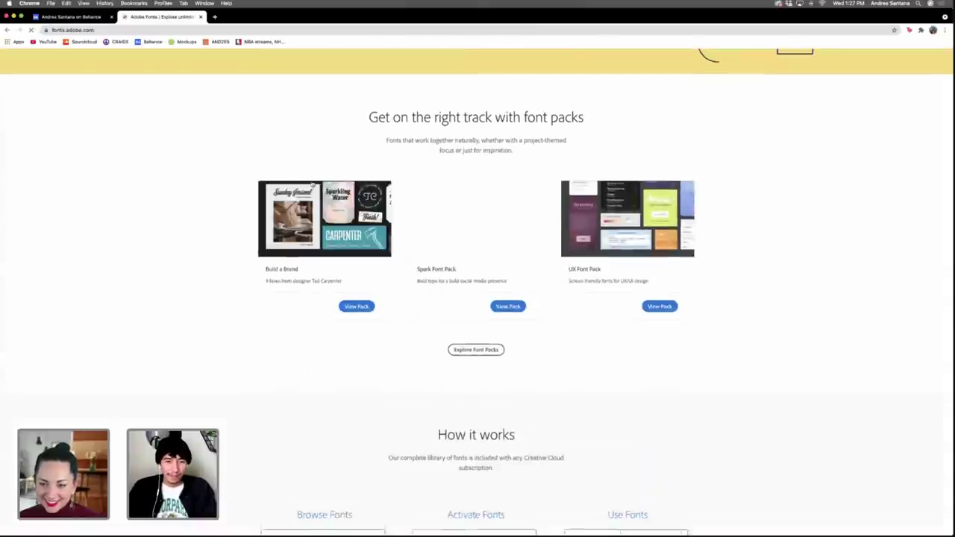
pyautogui.scroll(5, 313, 180)
pyautogui.click(14, 59)
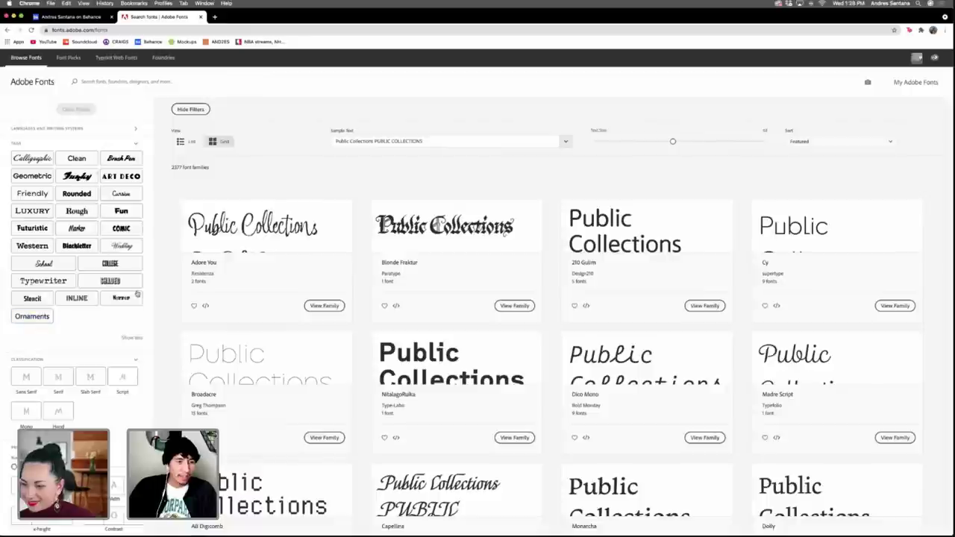
pyautogui.click(118, 159)
pyautogui.scroll(-2, 393, 376)
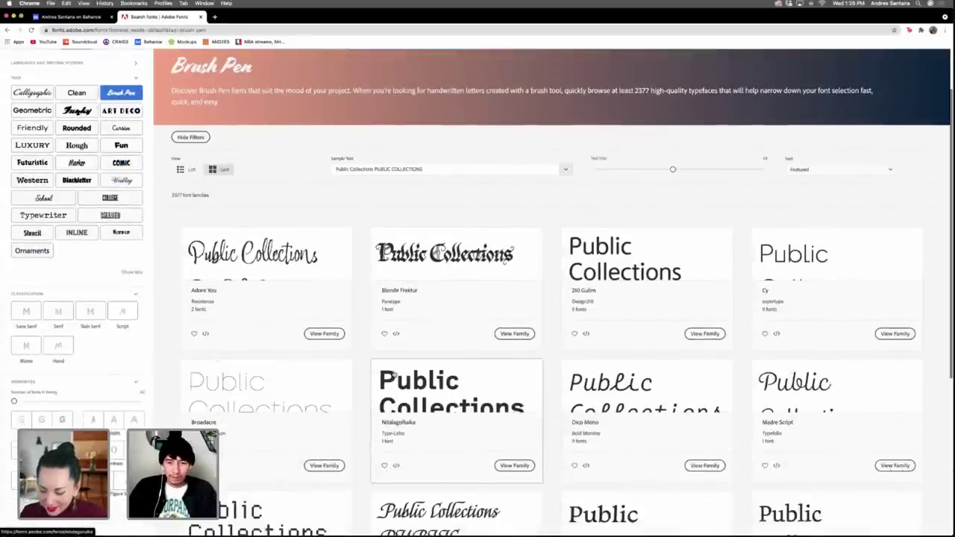
# Look through the Brush Pen fonts for a style that suits the Public Collections heading.
pyautogui.scroll(-4, 362, 358)
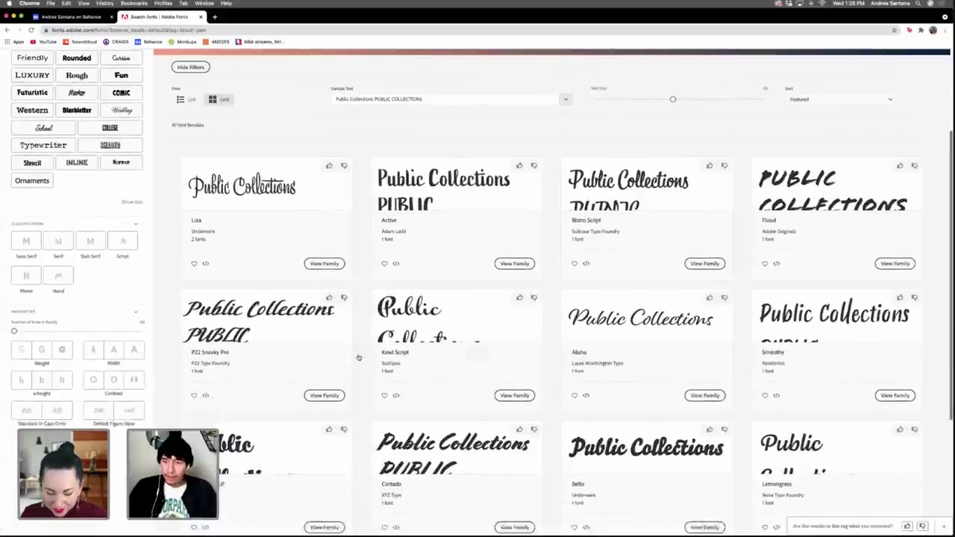
pyautogui.scroll(-2, 358, 358)
pyautogui.scroll(6, 256, 324)
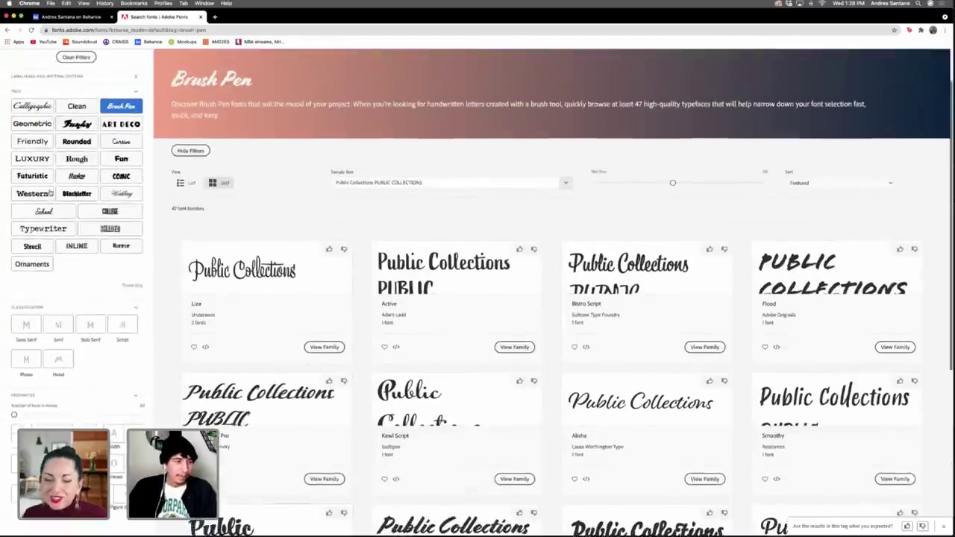
# Filter the fonts by the Blackletter tag, switch to the Marker tag and look through the Marker fonts.
pyautogui.click(78, 199)
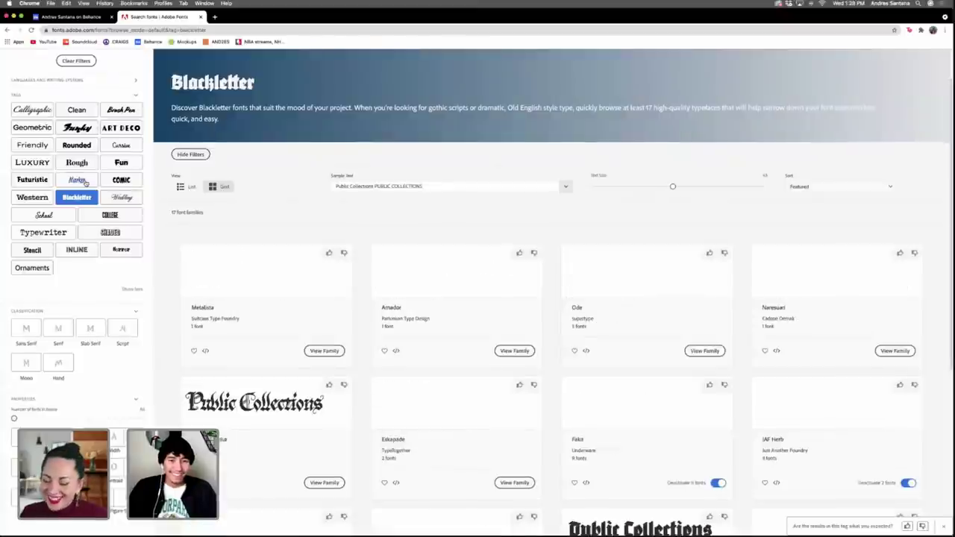
pyautogui.scroll(-1, 86, 182)
pyautogui.click(81, 176)
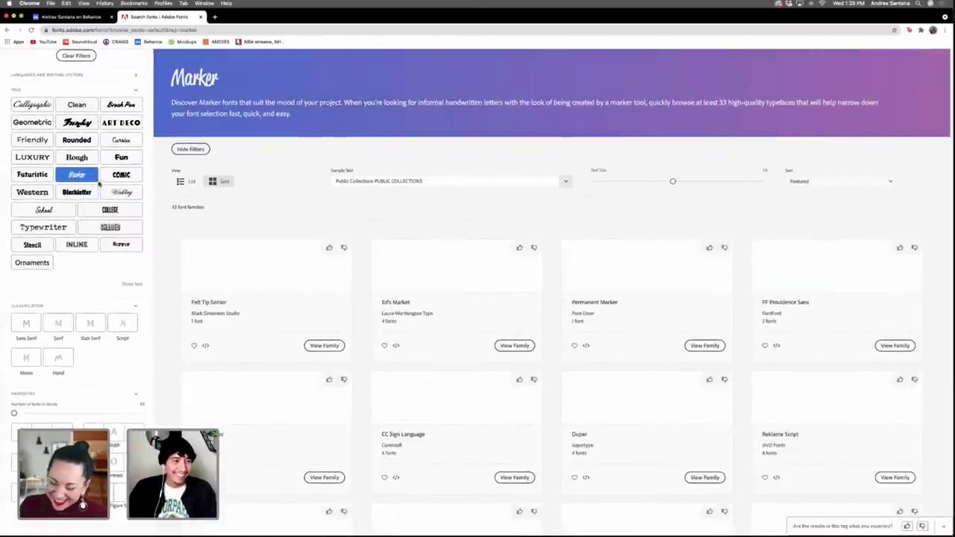
pyautogui.scroll(-5, 478, 343)
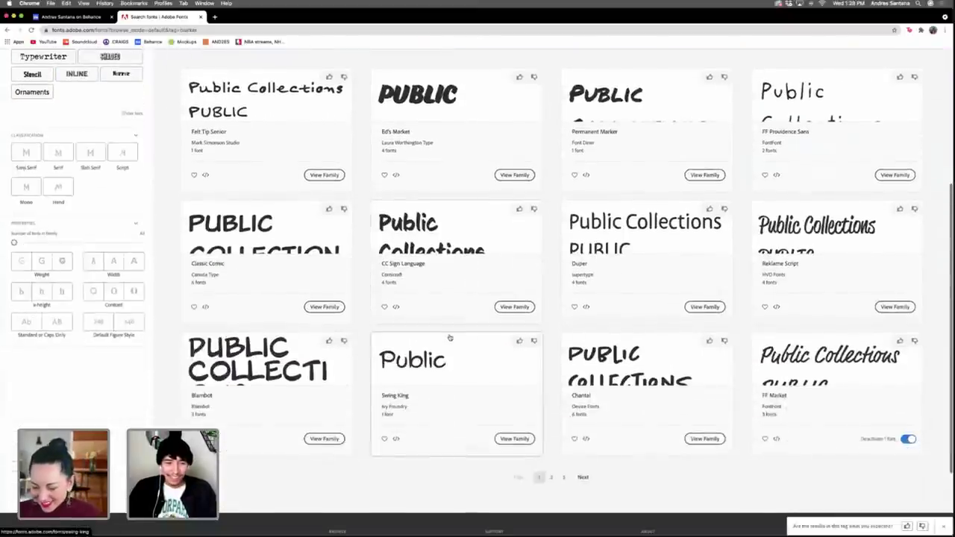
pyautogui.scroll(5, 477, 343)
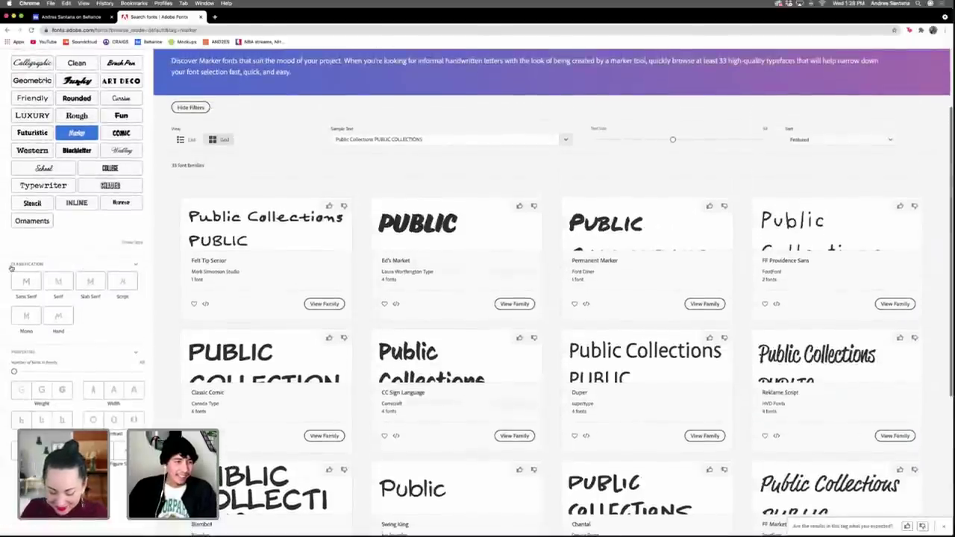
# Filter the fonts by the Blackletter tag again and look through both pages of results.
pyautogui.click(77, 150)
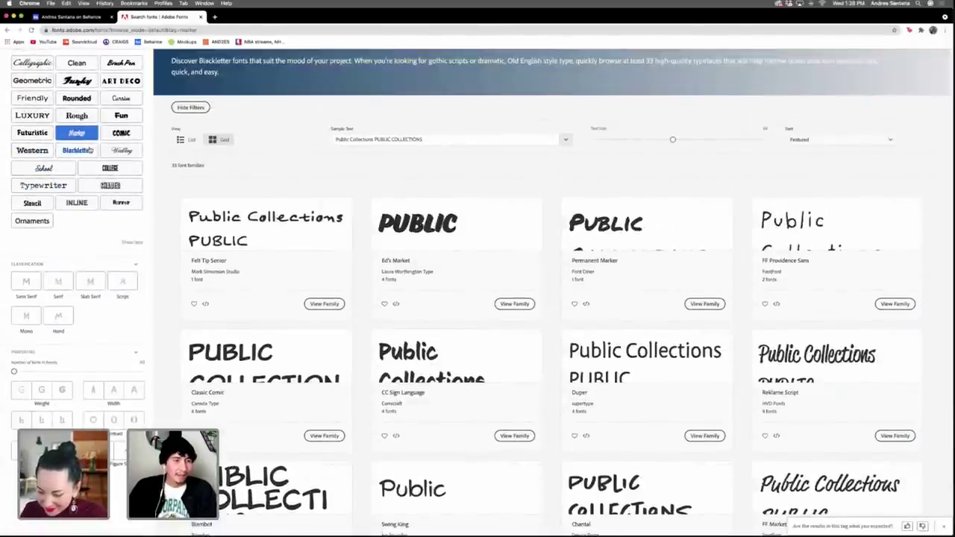
pyautogui.scroll(-1, 82, 97)
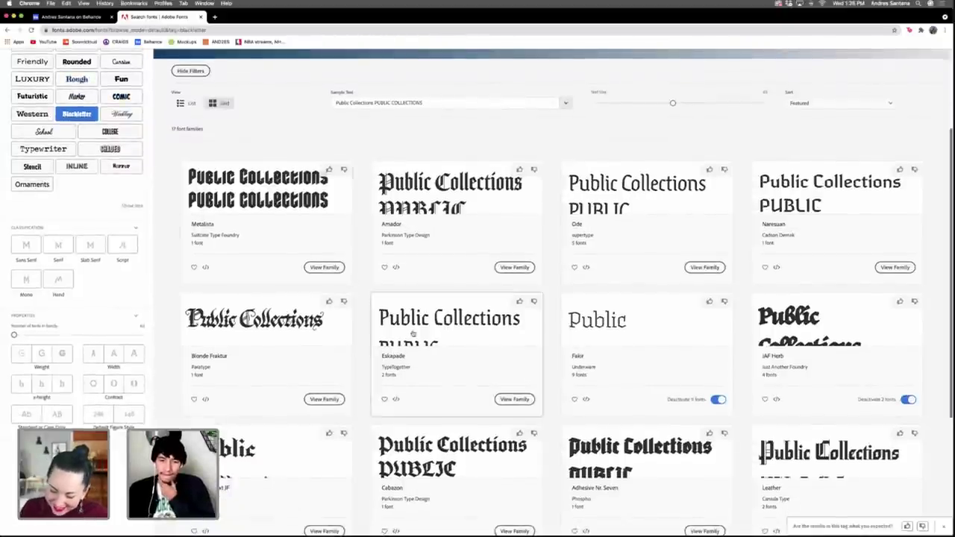
pyautogui.scroll(-5, 435, 340)
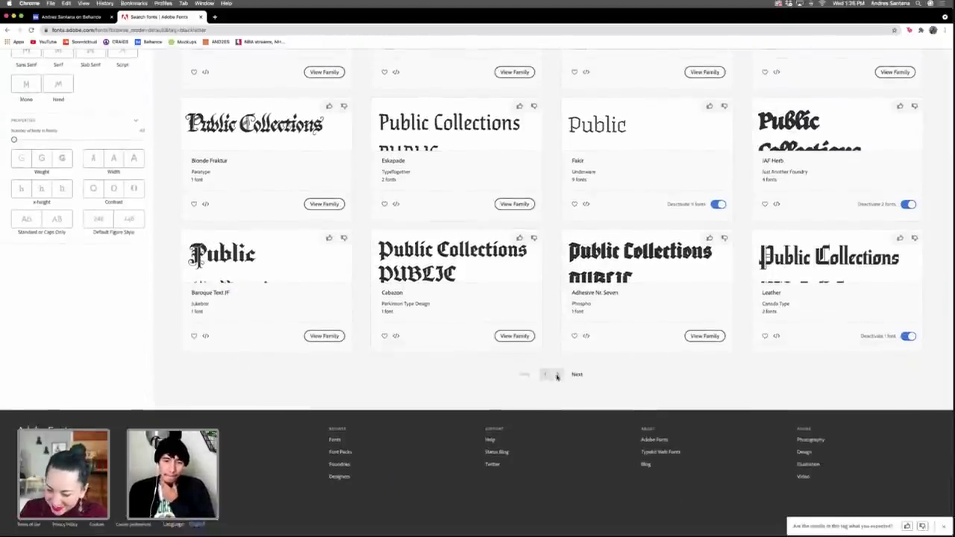
pyautogui.click(557, 370)
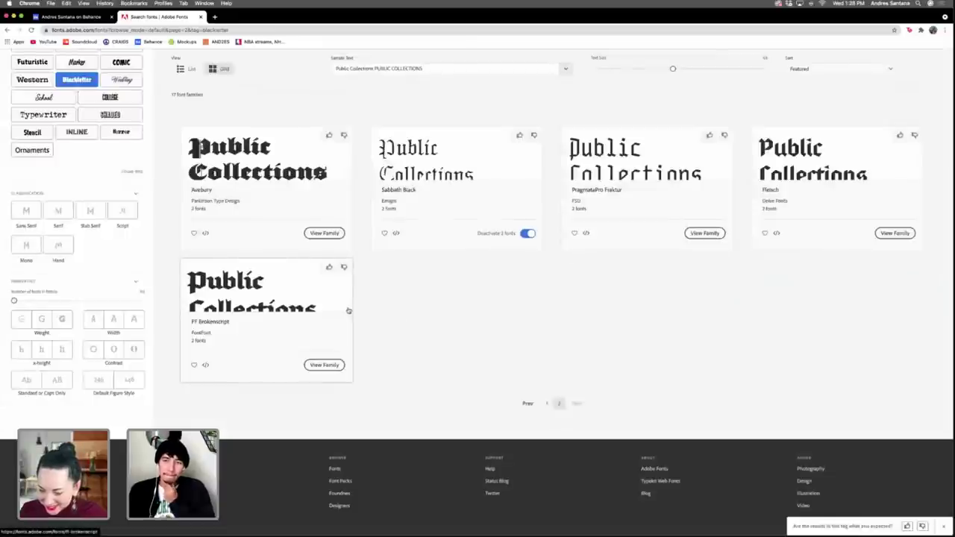
pyautogui.scroll(5, 264, 290)
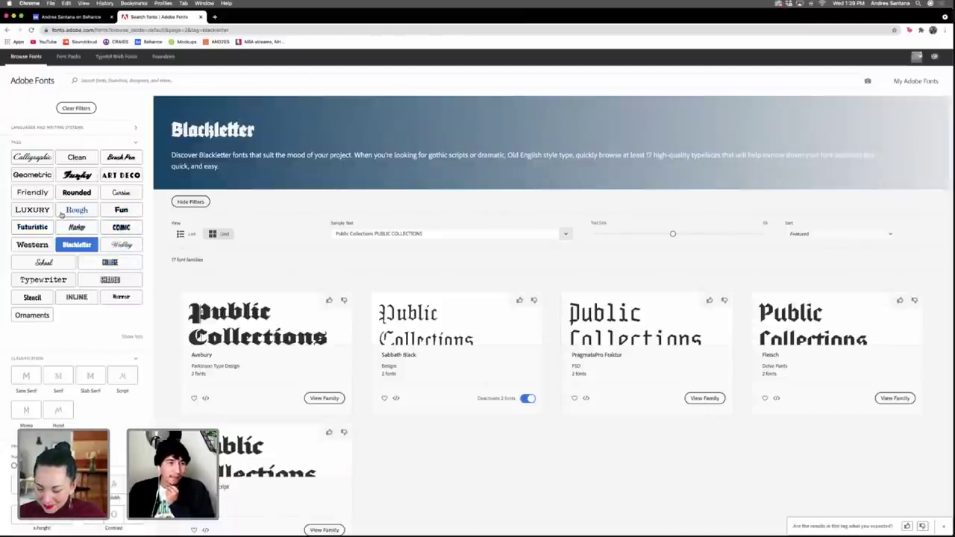
# Filter the fonts by the Funky tag and look through its first page.
pyautogui.click(77, 175)
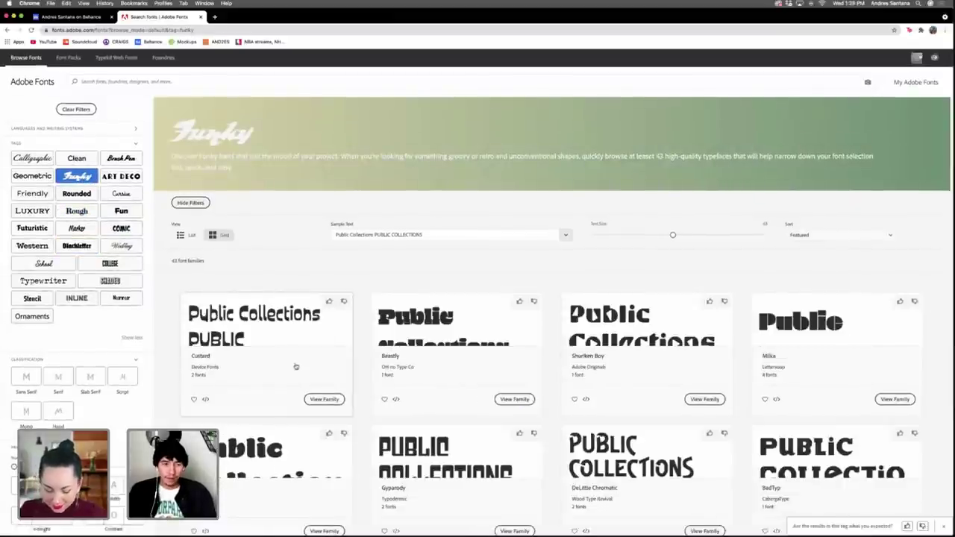
pyautogui.scroll(-5, 292, 359)
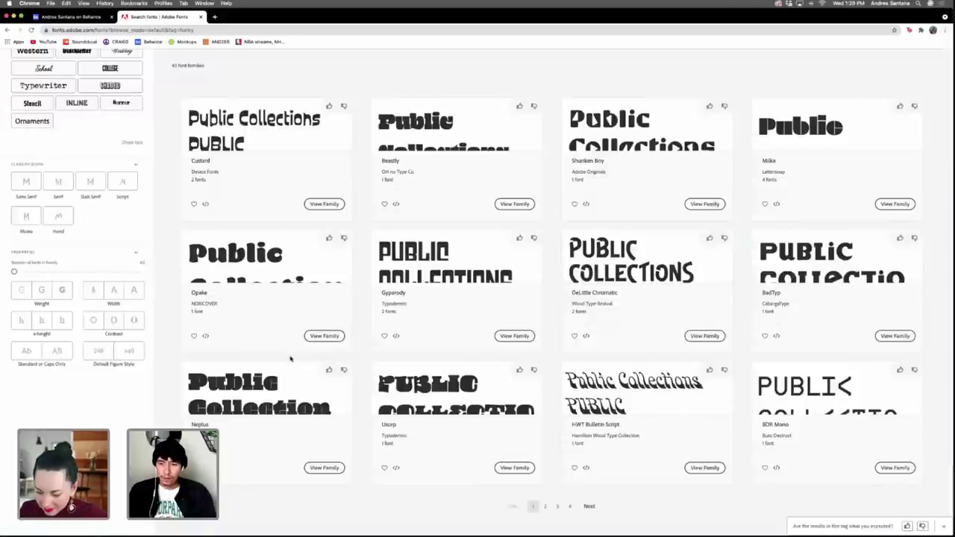
pyautogui.scroll(5, 292, 360)
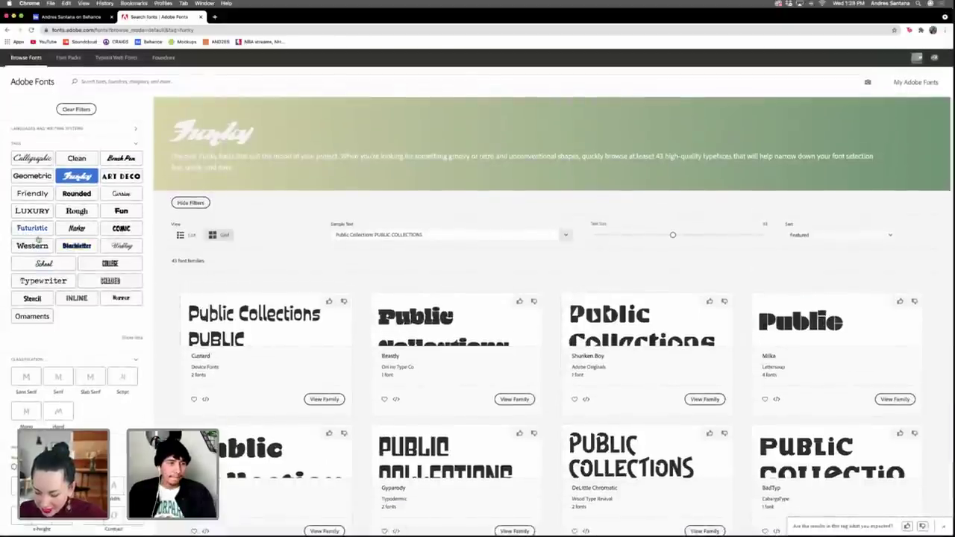
# Switch the tag filter to Marker, return it to Blackletter and compare the Blackletter samples once more.
pyautogui.click(75, 229)
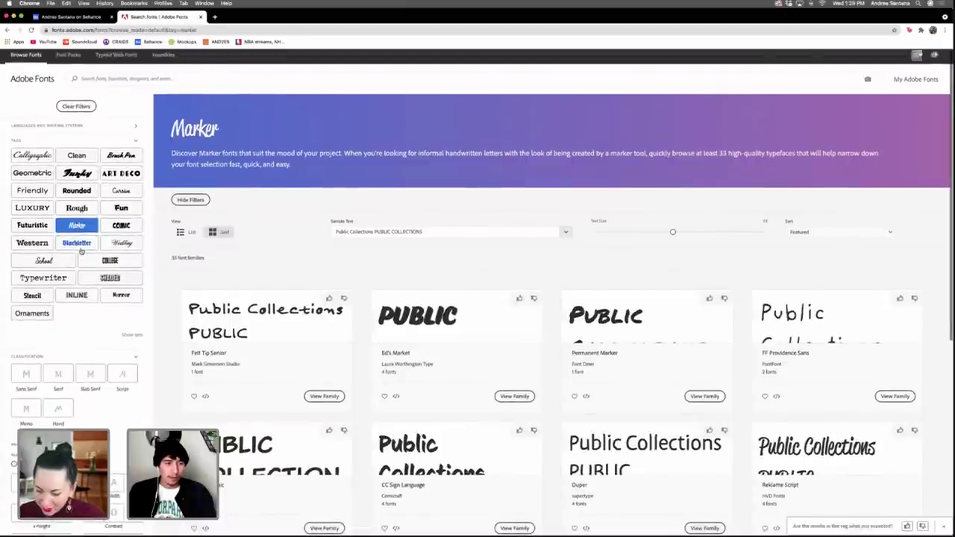
pyautogui.click(79, 245)
pyautogui.scroll(-5, 283, 323)
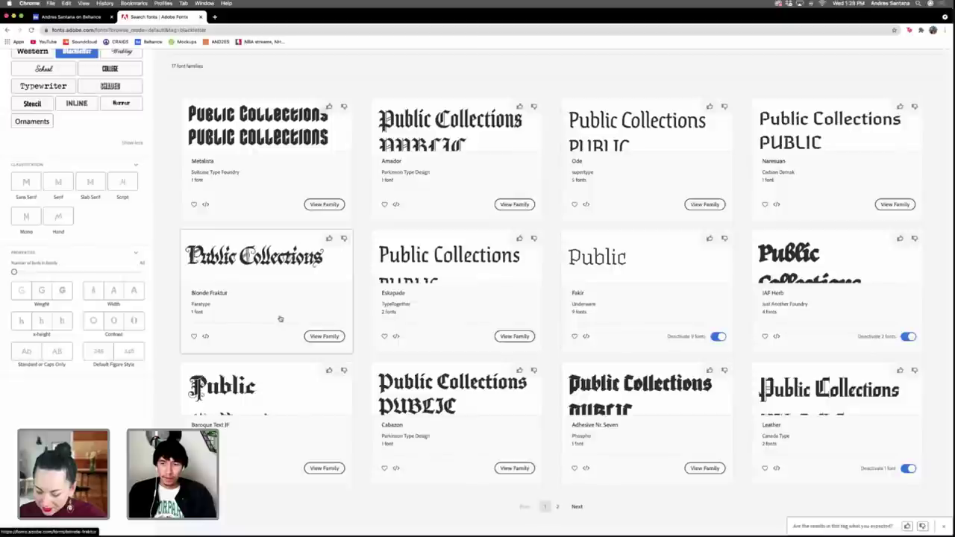
pyautogui.scroll(5, 373, 336)
pyautogui.scroll(-8, 373, 336)
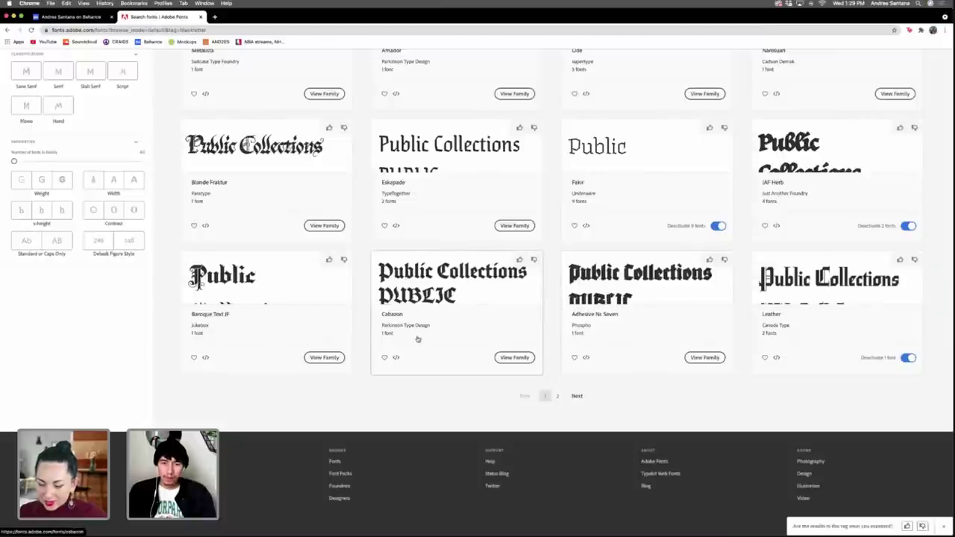
pyautogui.scroll(3, 417, 339)
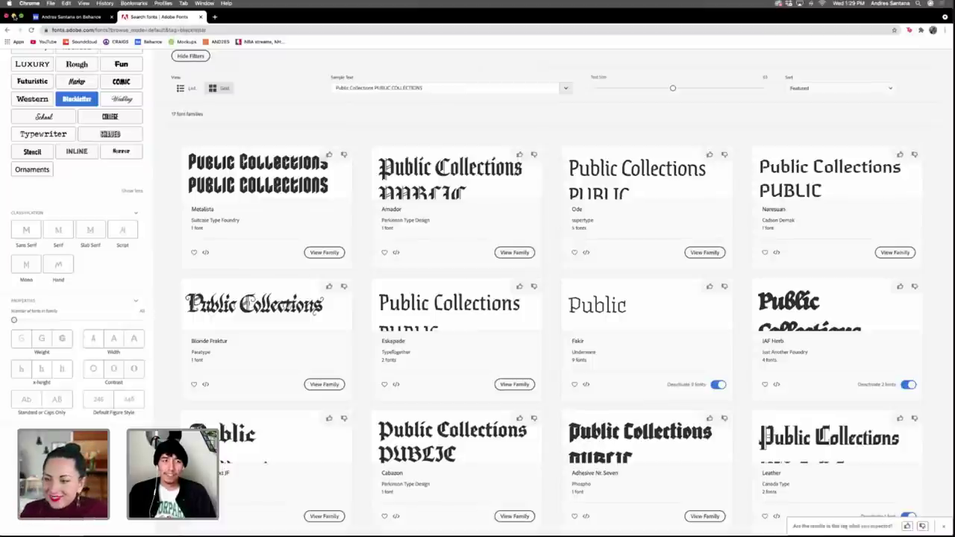
# Switch back to Photoshop and delete the duplicate PUBLIC COLLECTIONS line from the start of the museum list.
pyautogui.click(14, 16)
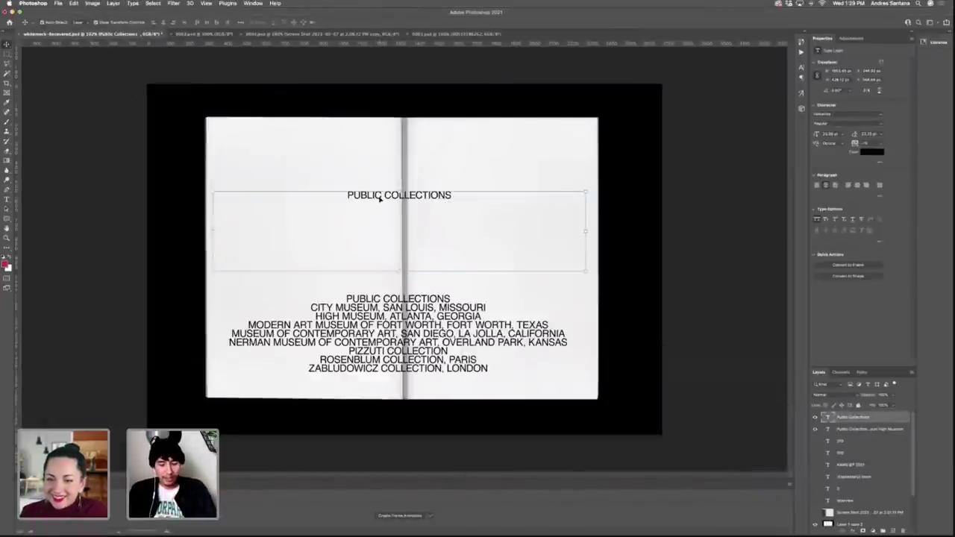
pyautogui.doubleClick(378, 194)
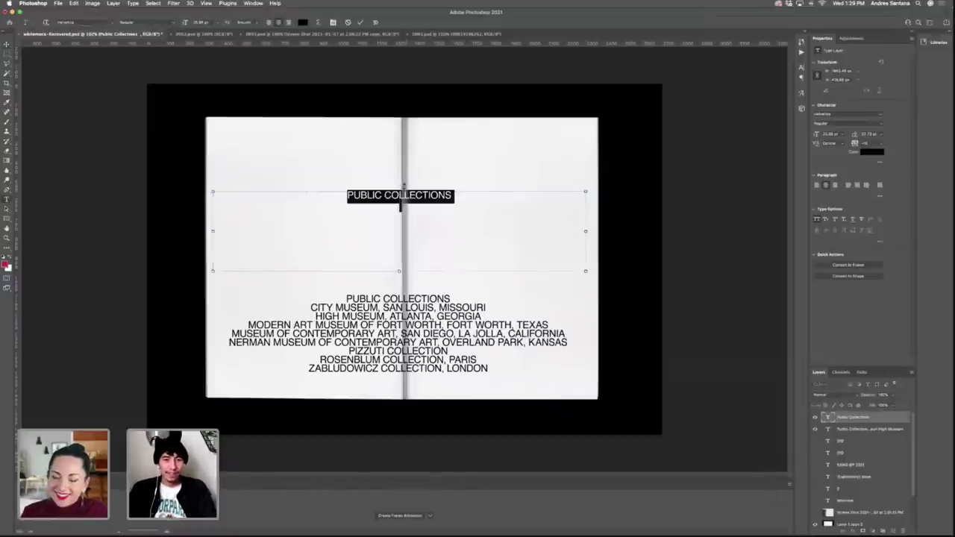
pyautogui.click(450, 200)
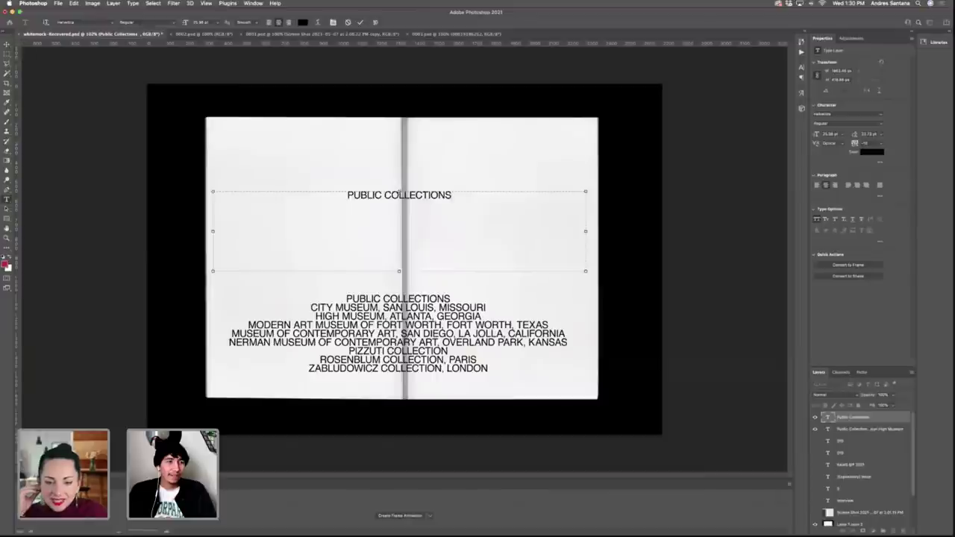
pyautogui.click(7, 45)
pyautogui.click(418, 326)
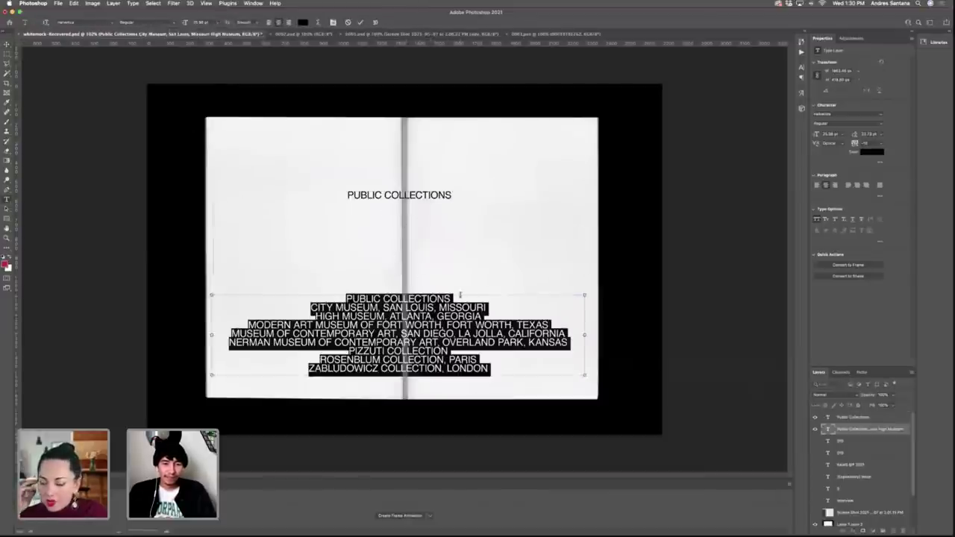
pyautogui.moveTo(453, 298); pyautogui.dragTo(319, 286)
pyautogui.press('BackSpace')
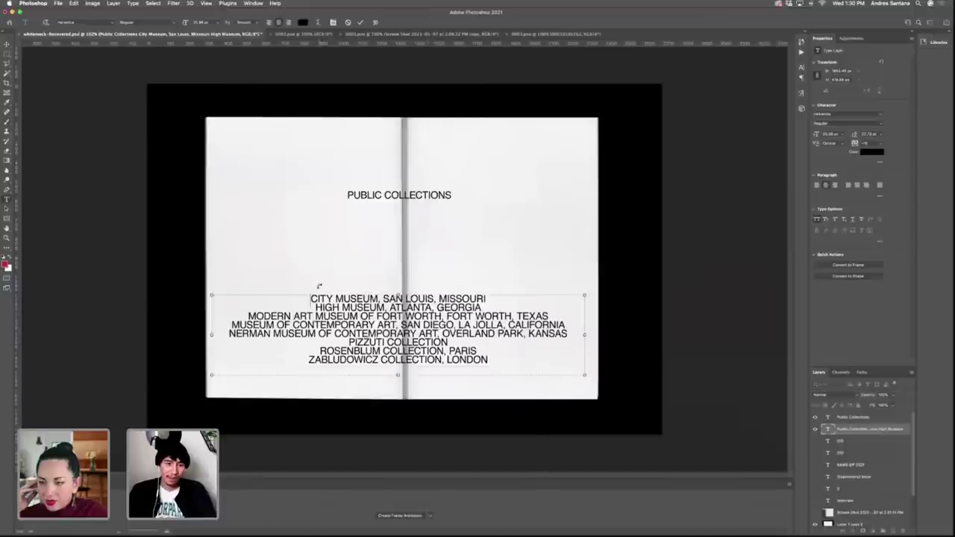
pyautogui.hotkey('ctrl', 'Return')
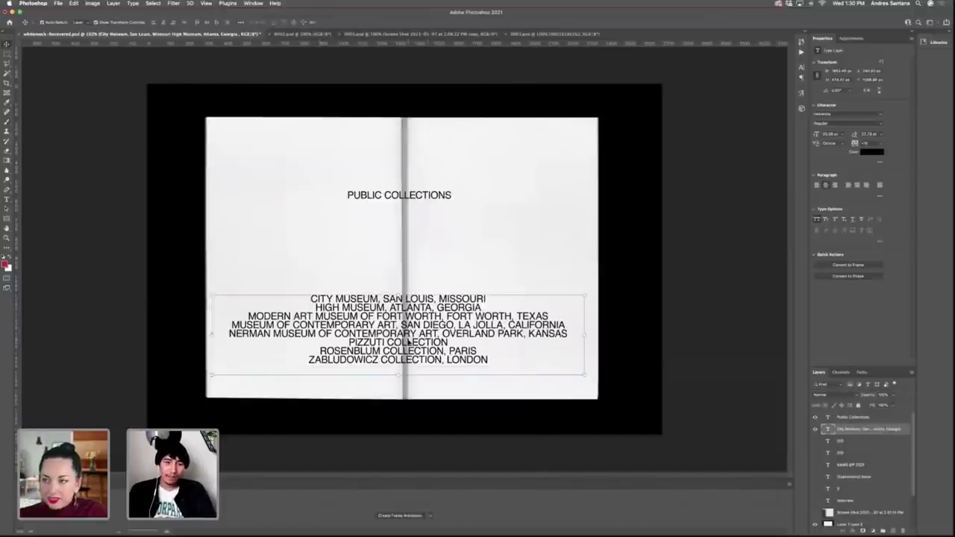
# Rotate the museum list 90° counter-clockwise and place it on the right-hand page of the spread.
pyautogui.moveTo(409, 342); pyautogui.dragTo(512, 307)
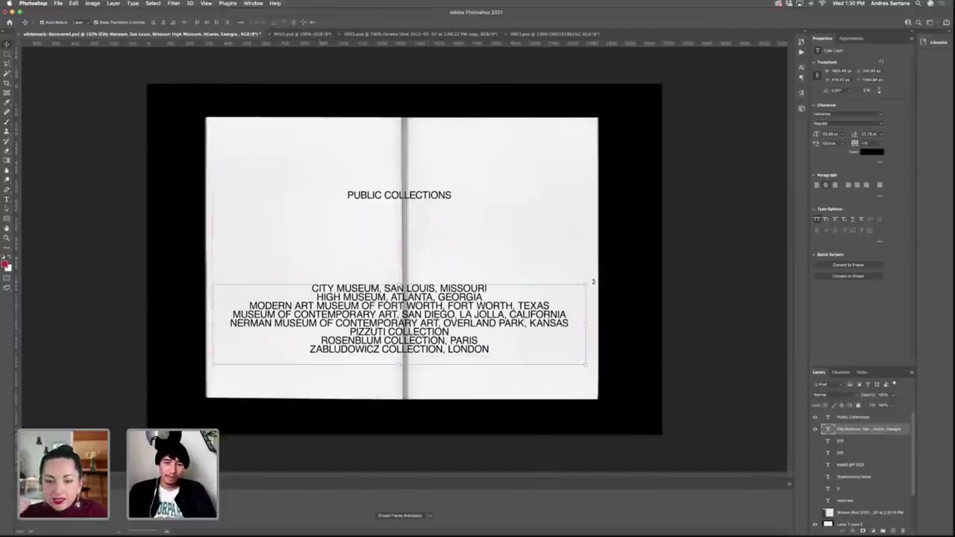
pyautogui.moveTo(594, 281); pyautogui.dragTo(382, 197)
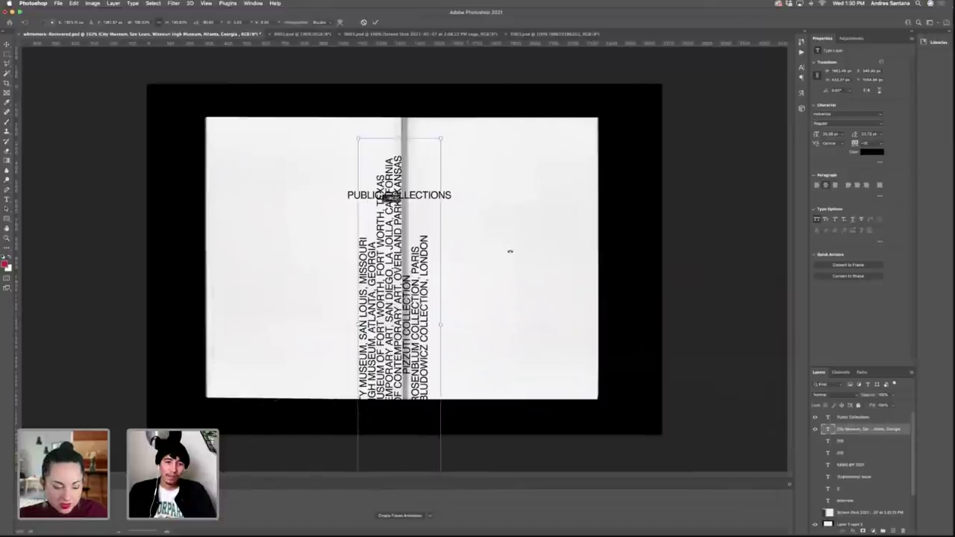
pyautogui.moveTo(415, 266); pyautogui.dragTo(532, 240)
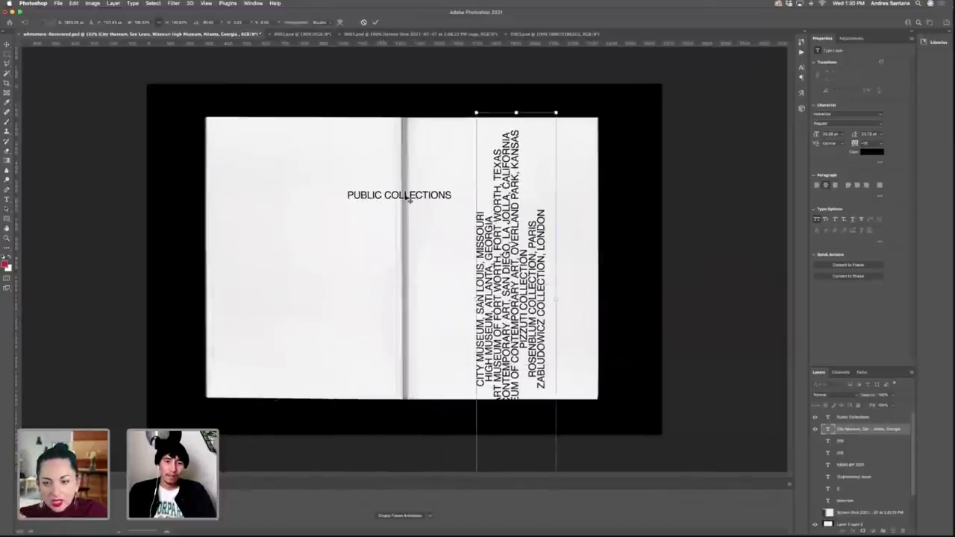
pyautogui.press('Return')
# Rotate the PUBLIC COLLECTIONS heading 90° counter-clockwise and place it along the left-hand page's outer edge.
pyautogui.moveTo(409, 200); pyautogui.dragTo(313, 160)
pyautogui.moveTo(291, 241); pyautogui.dragTo(225, 250)
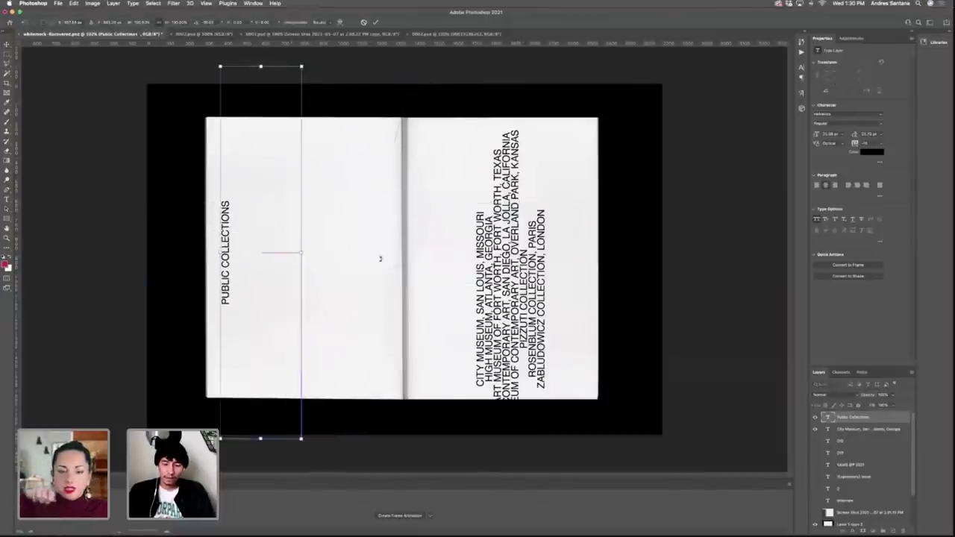
pyautogui.press('Return')
# Resize the museum list's text box to the full page height, spanning from beside the heading to the right-hand page's outer edge.
pyautogui.moveTo(539, 304); pyautogui.dragTo(459, 277)
pyautogui.doubleClick(459, 277)
pyautogui.moveTo(436, 458); pyautogui.dragTo(437, 397)
pyautogui.moveTo(436, 87); pyautogui.dragTo(437, 117)
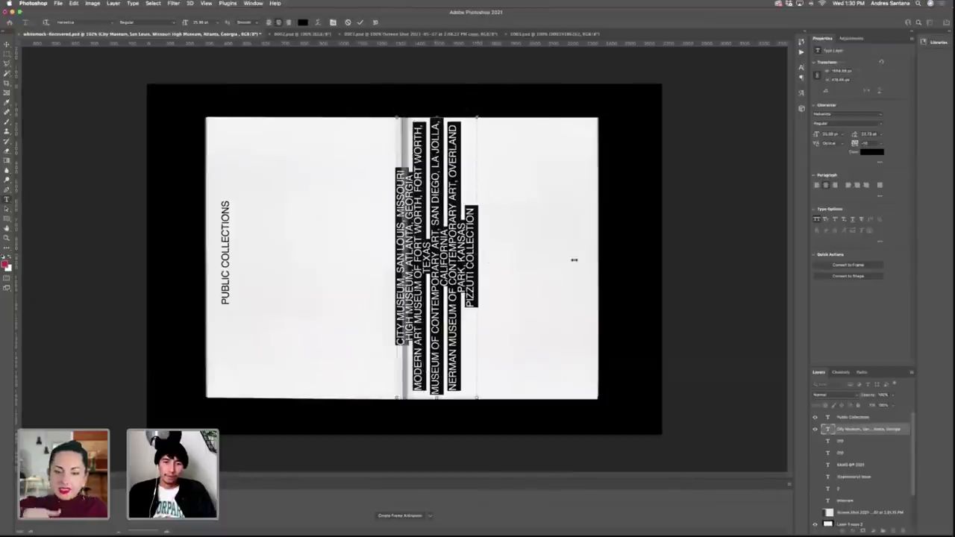
pyautogui.moveTo(574, 260); pyautogui.dragTo(594, 258)
pyautogui.moveTo(368, 261); pyautogui.dragTo(273, 260)
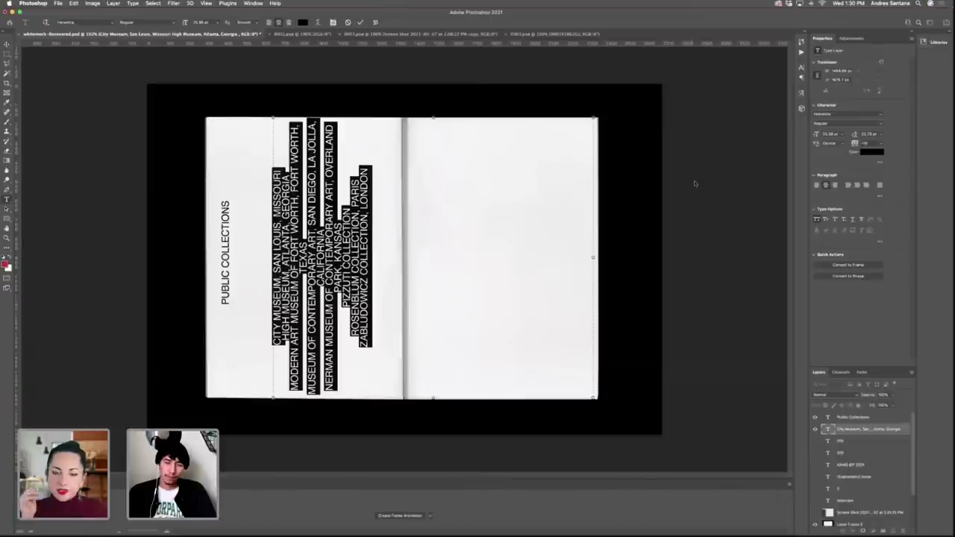
# Set the museum list's font size to 72 pt, try Auto leading and set the leading to 60 pt.
pyautogui.click(843, 135)
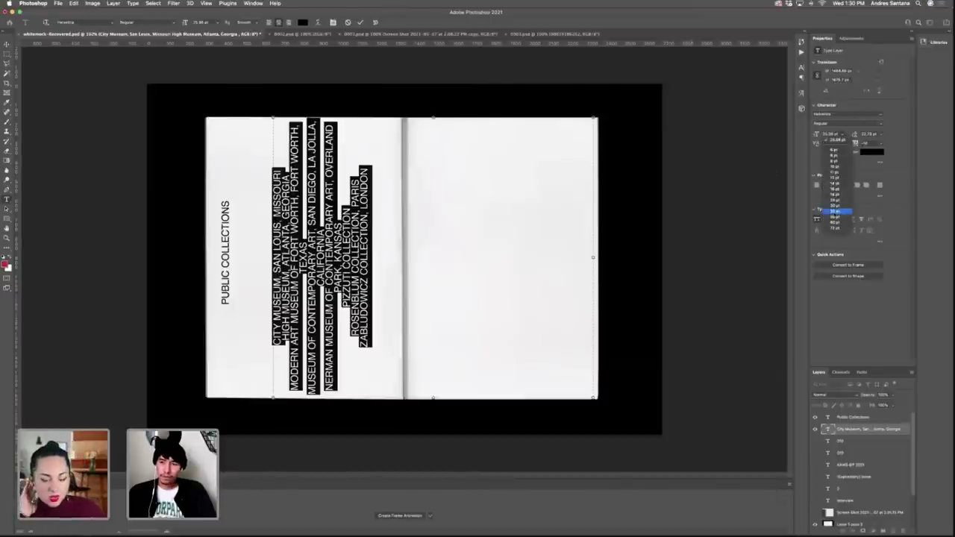
pyautogui.click(836, 228)
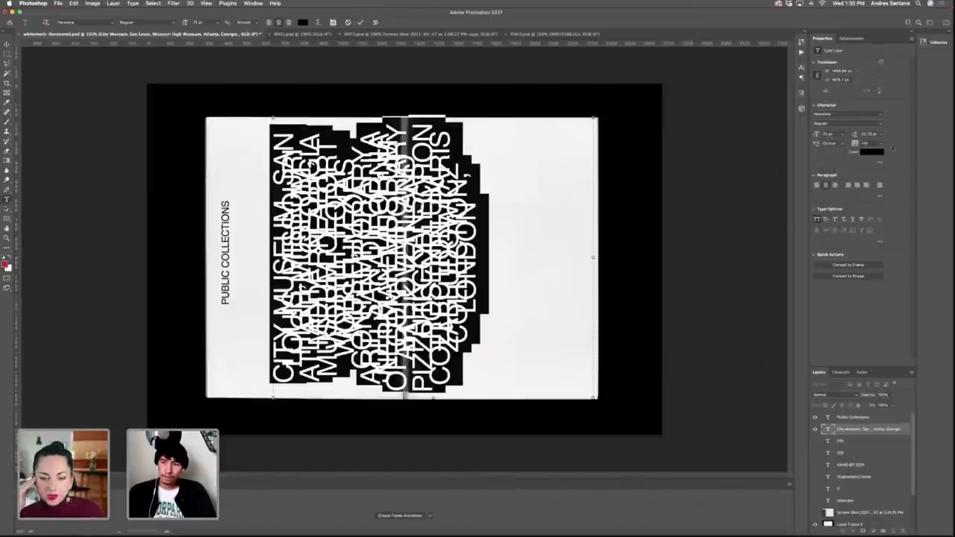
pyautogui.click(880, 134)
pyautogui.click(877, 139)
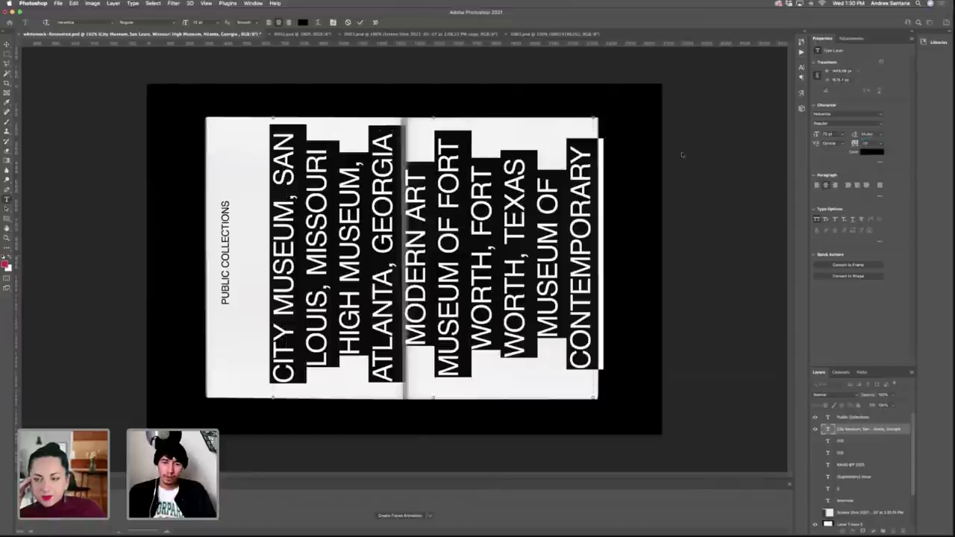
pyautogui.click(880, 135)
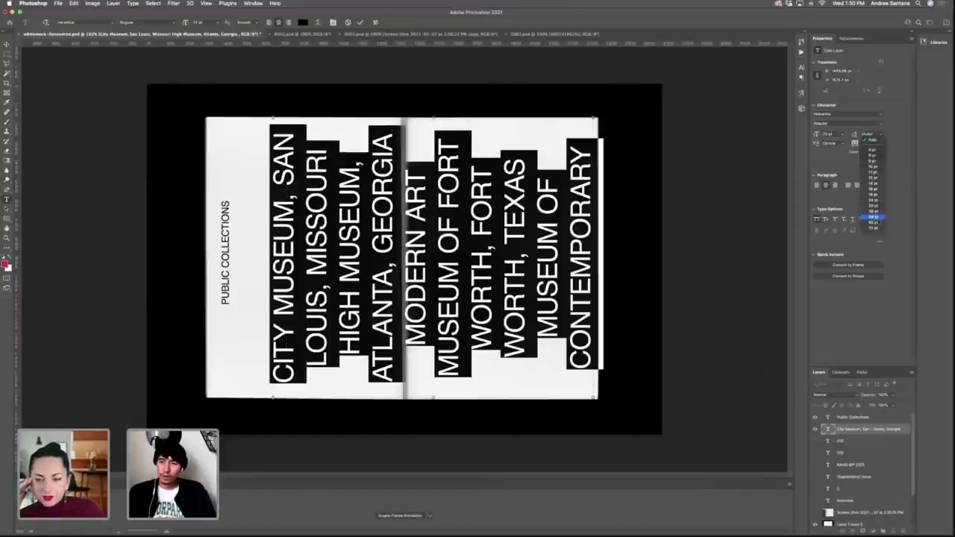
pyautogui.click(873, 222)
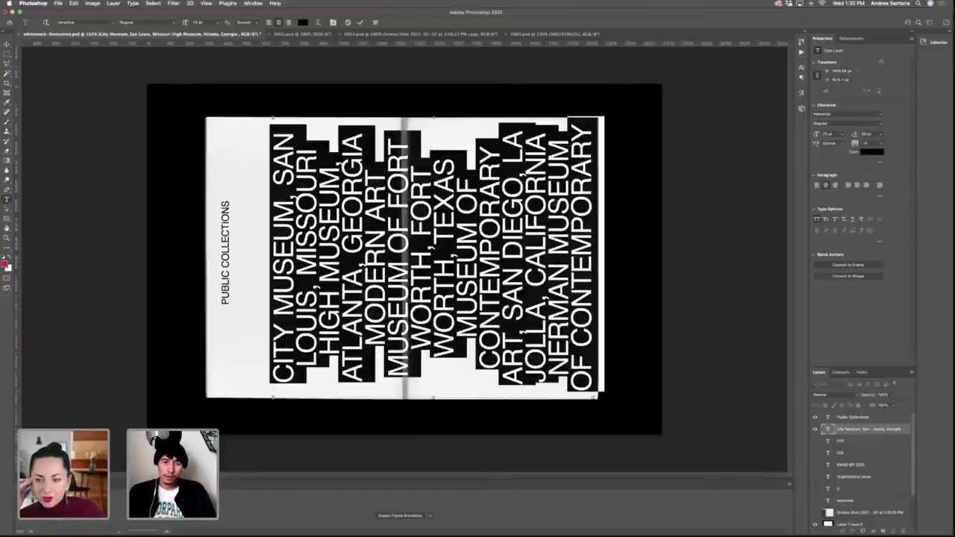
# Commit the museum list's text edit and reposition the list across both pages beside the PUBLIC COLLECTIONS heading.
pyautogui.click(360, 22)
pyautogui.press('v')
pyautogui.moveTo(423, 174); pyautogui.dragTo(403, 181)
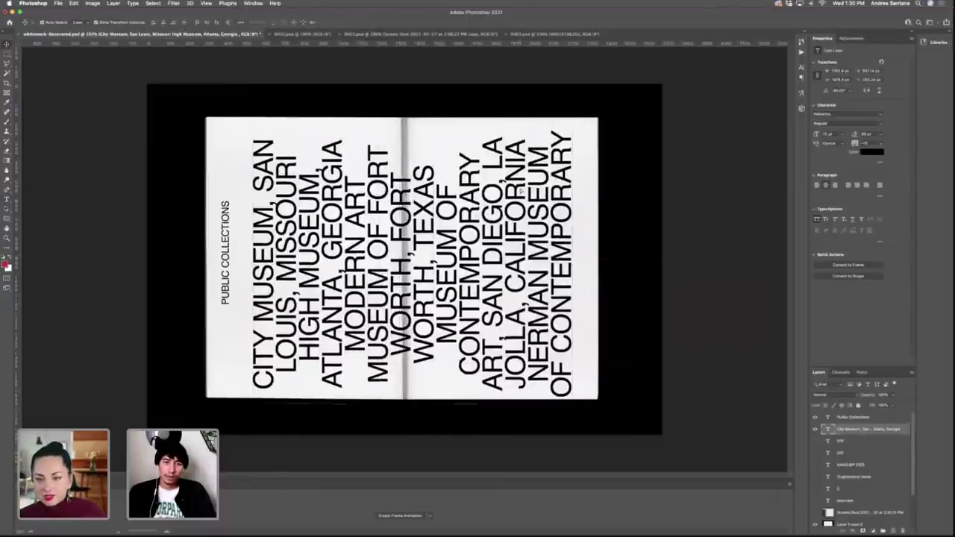
pyautogui.moveTo(531, 176); pyautogui.dragTo(532, 172)
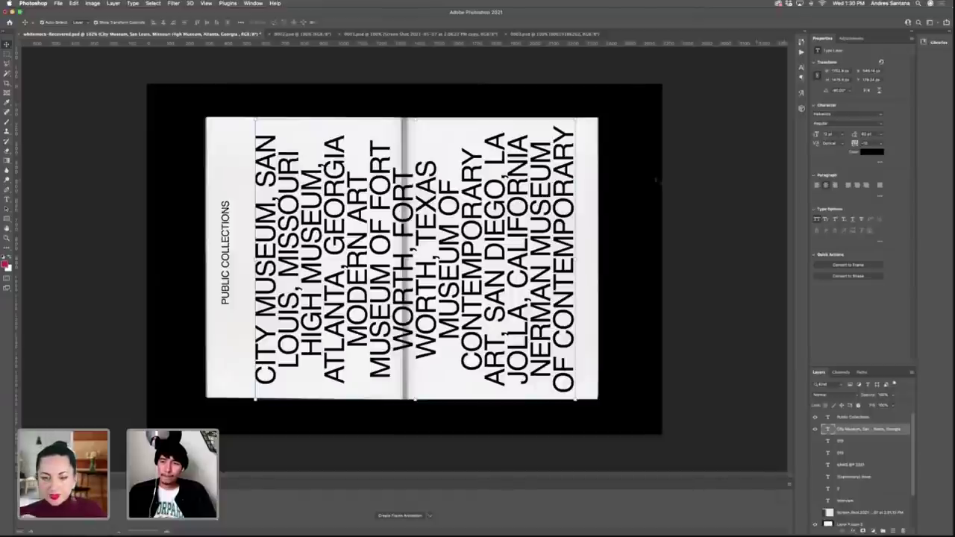
# Try decorative fonts on the museum list.
pyautogui.click(880, 116)
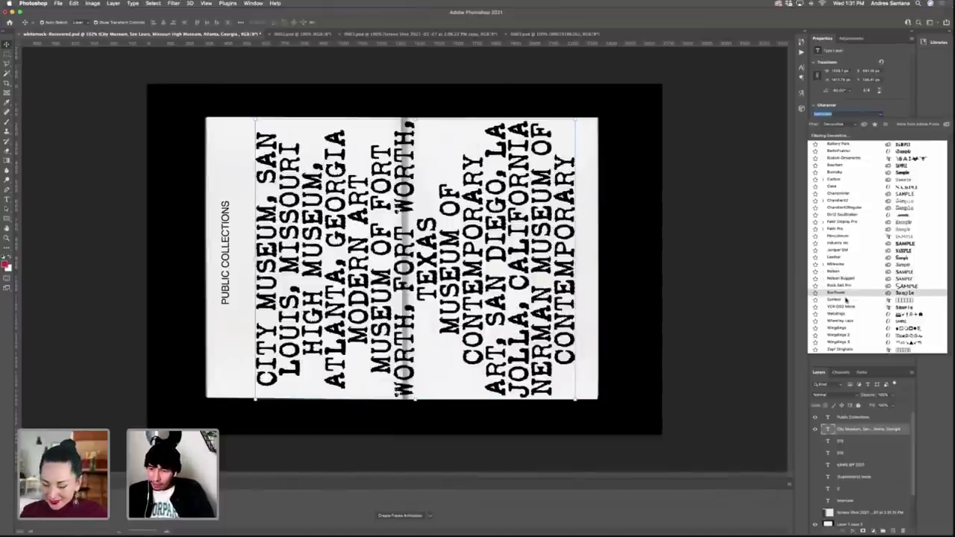
pyautogui.click(832, 308)
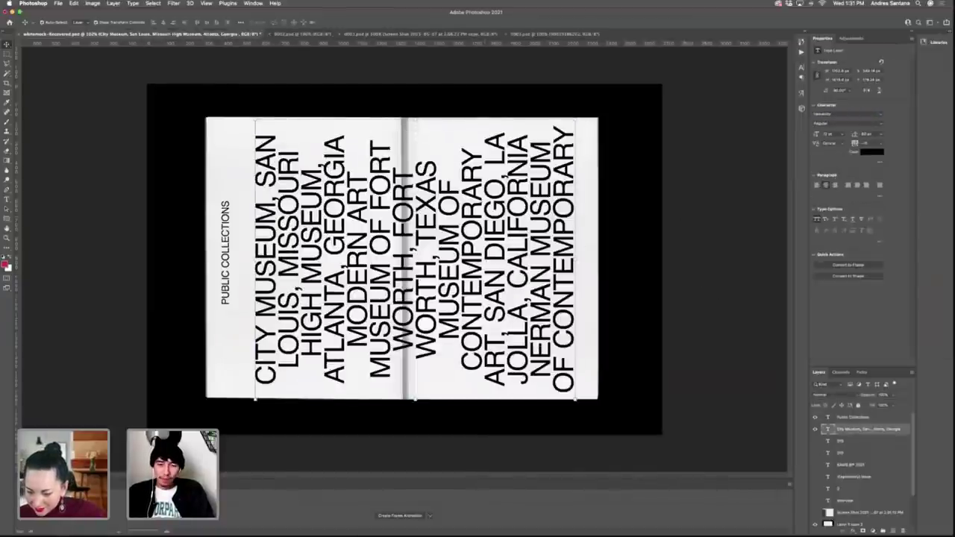
pyautogui.click(223, 233)
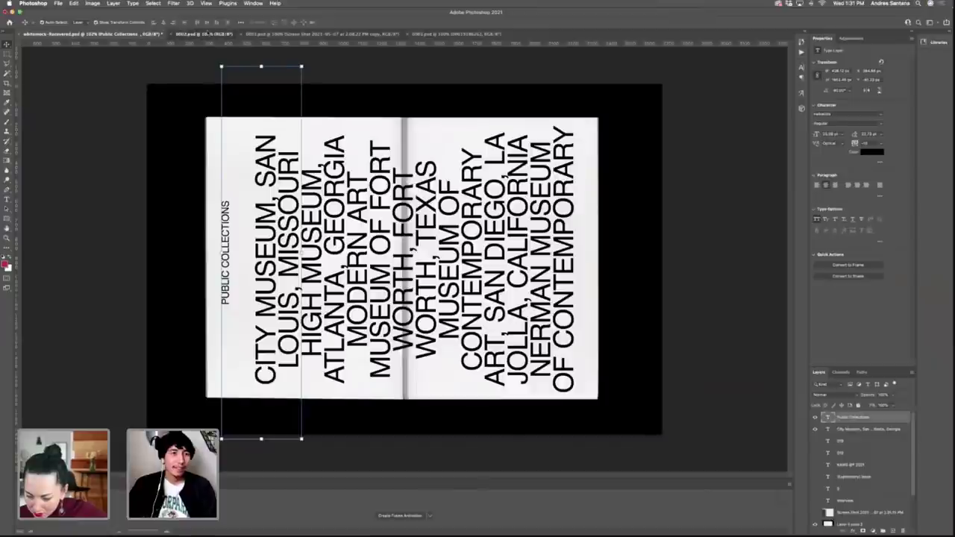
# Review the other three open magazine spreads and return to the Public Collections document.
pyautogui.click(193, 34)
pyautogui.click(258, 35)
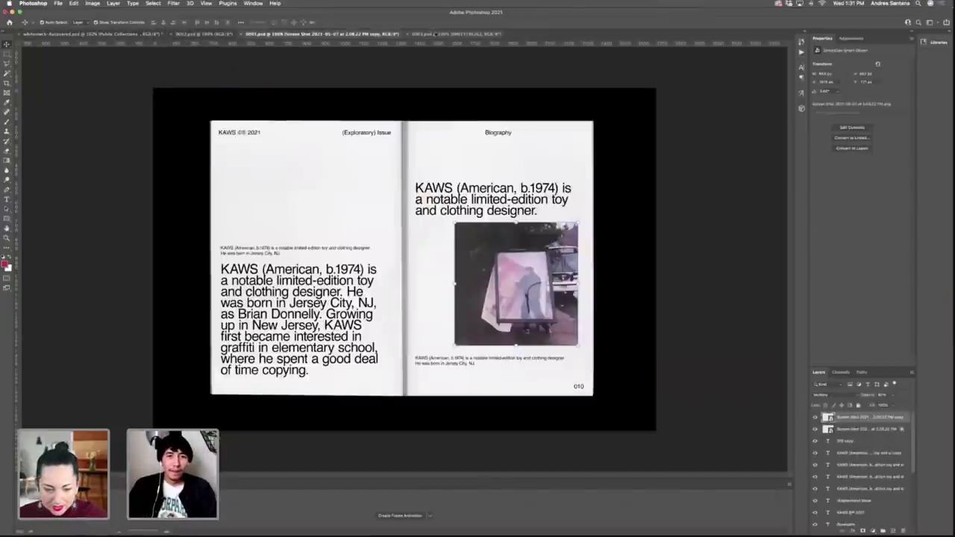
pyautogui.click(457, 34)
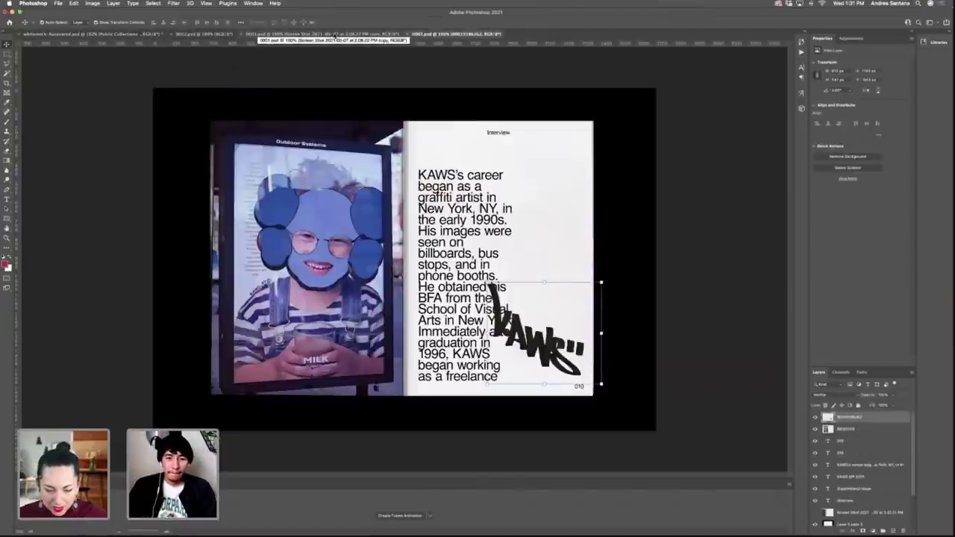
pyautogui.click(321, 34)
pyautogui.click(193, 34)
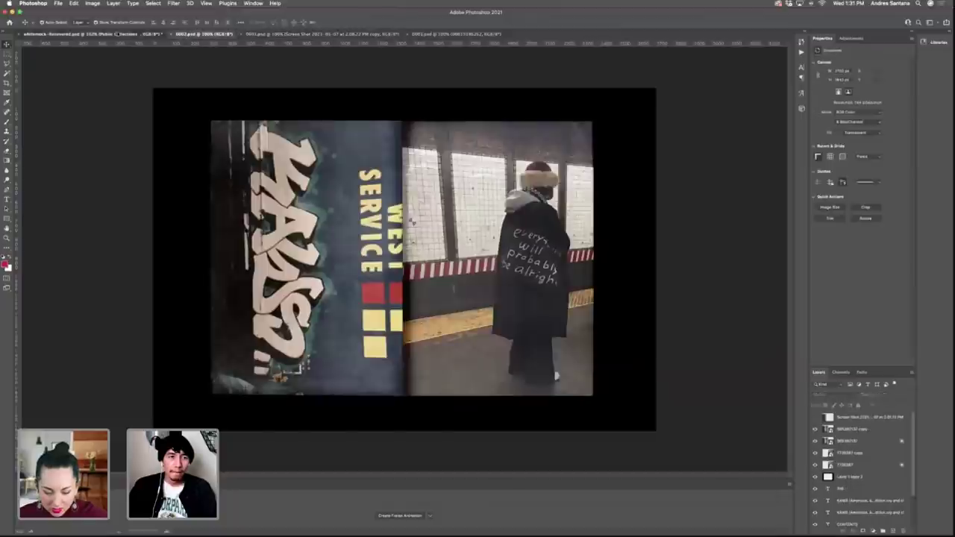
pyautogui.click(149, 34)
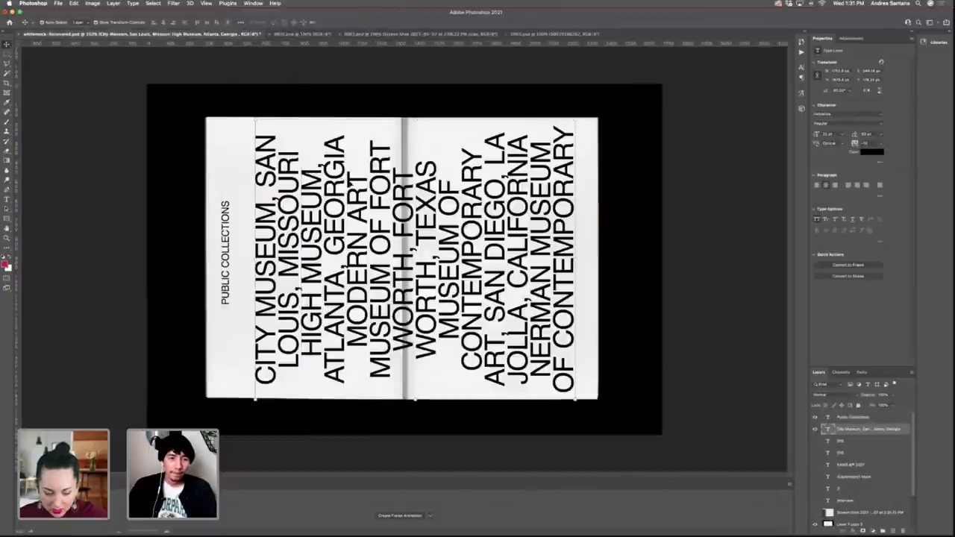
# Set the museum list's font size to 48 pt and its leading to 48 pt.
pyautogui.moveTo(321, 166); pyautogui.dragTo(317, 170)
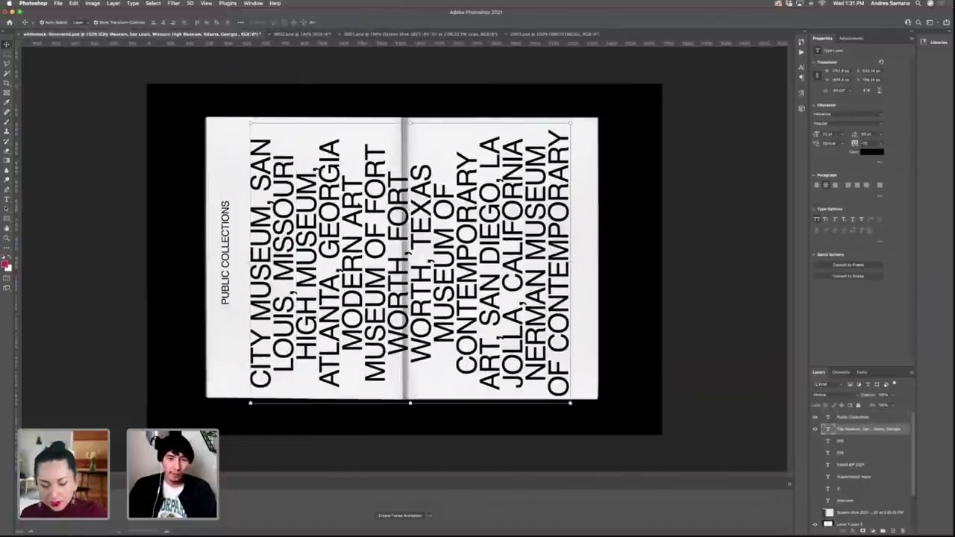
pyautogui.doubleClick(379, 205)
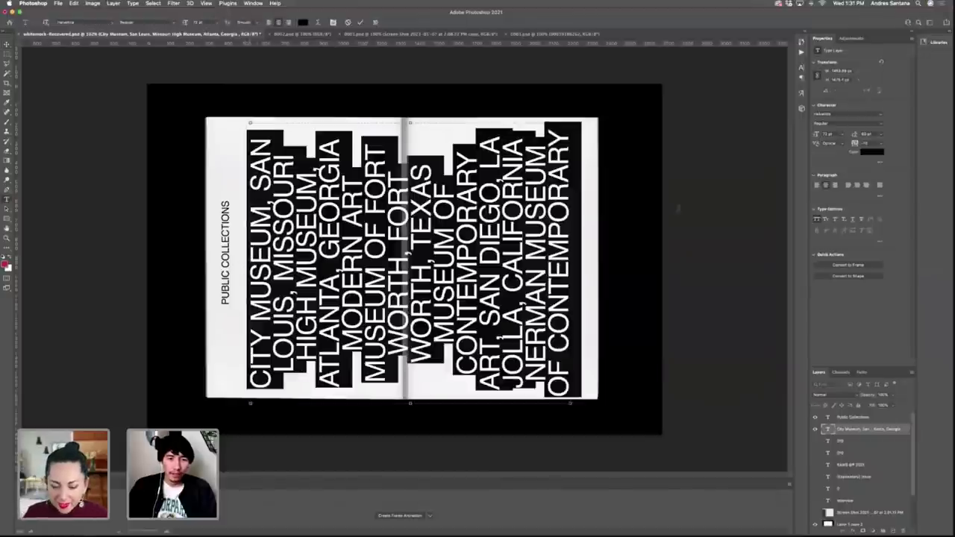
pyautogui.click(841, 135)
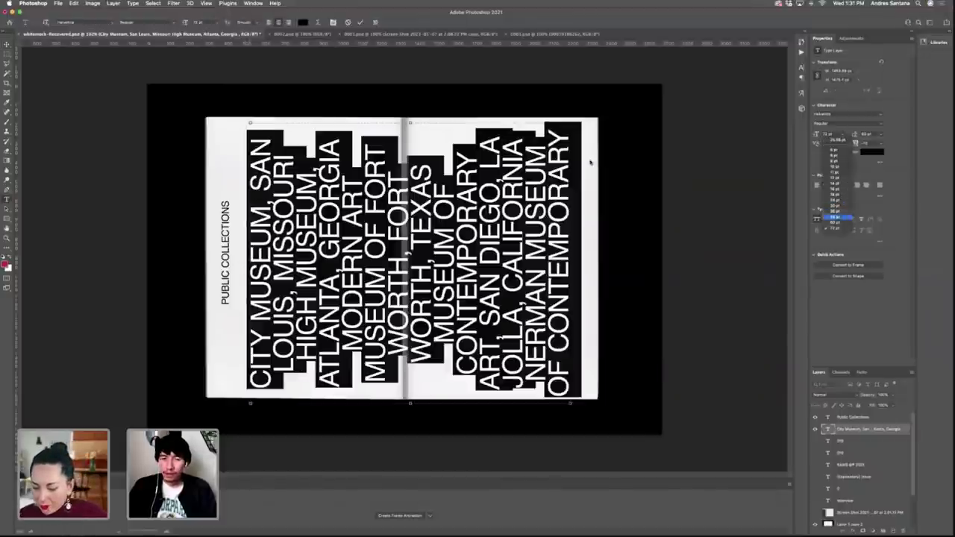
pyautogui.click(833, 215)
pyautogui.press('super+shift+comma')
pyautogui.click(882, 135)
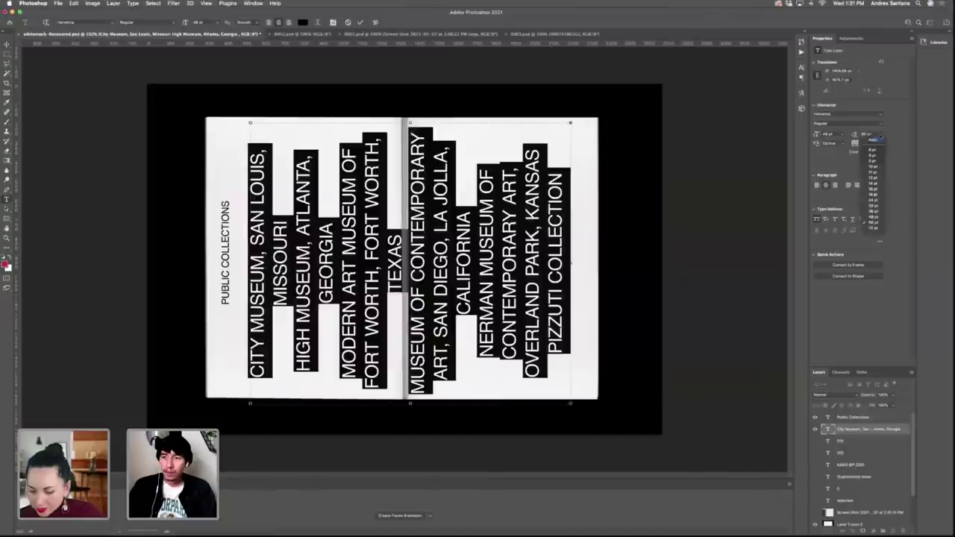
pyautogui.click(873, 217)
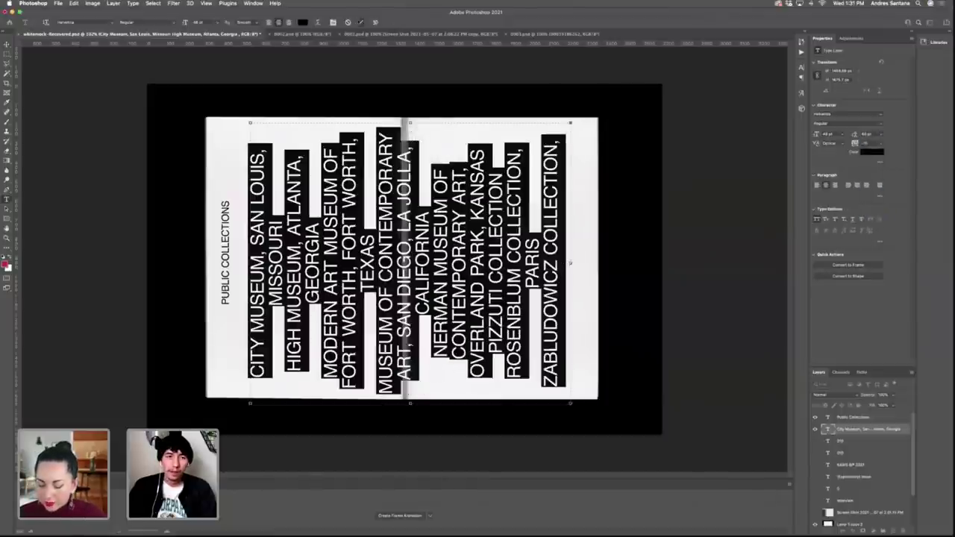
# Commit the text edit and shift the museum list slightly away from the PUBLIC COLLECTIONS heading.
pyautogui.click(361, 23)
pyautogui.press('v')
pyautogui.moveTo(456, 208); pyautogui.dragTo(469, 206)
pyautogui.click(686, 209)
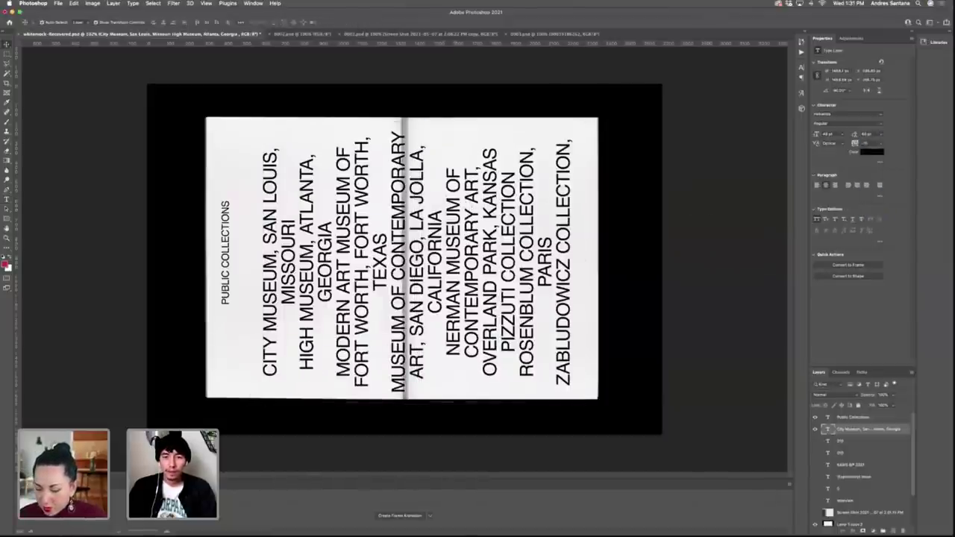
# Switch to Chrome and open graffwriter.com in the Adobe Fonts tab.
pyautogui.moveTo(939, 122)
pyautogui.click(938, 450)
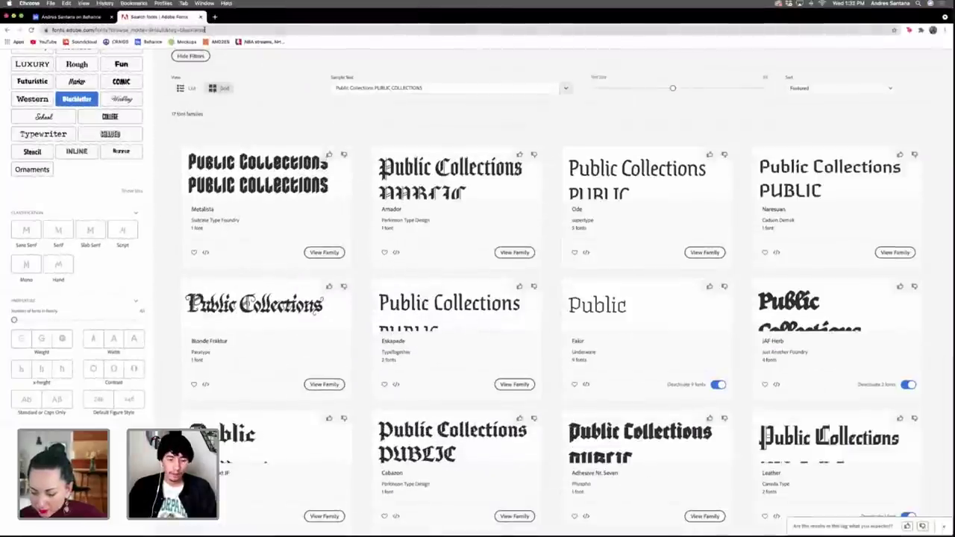
pyautogui.click(205, 30)
pyautogui.write('gr')
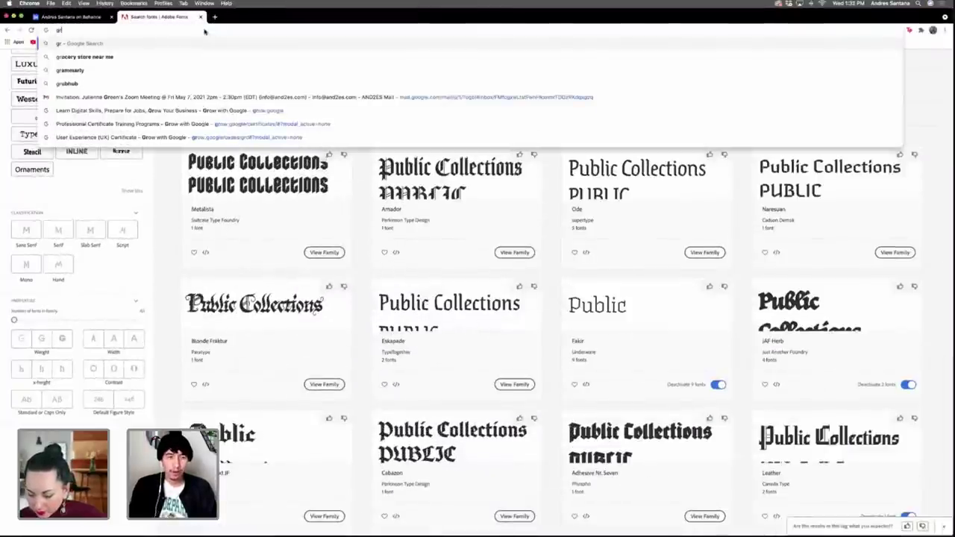
pyautogui.write('aphi')
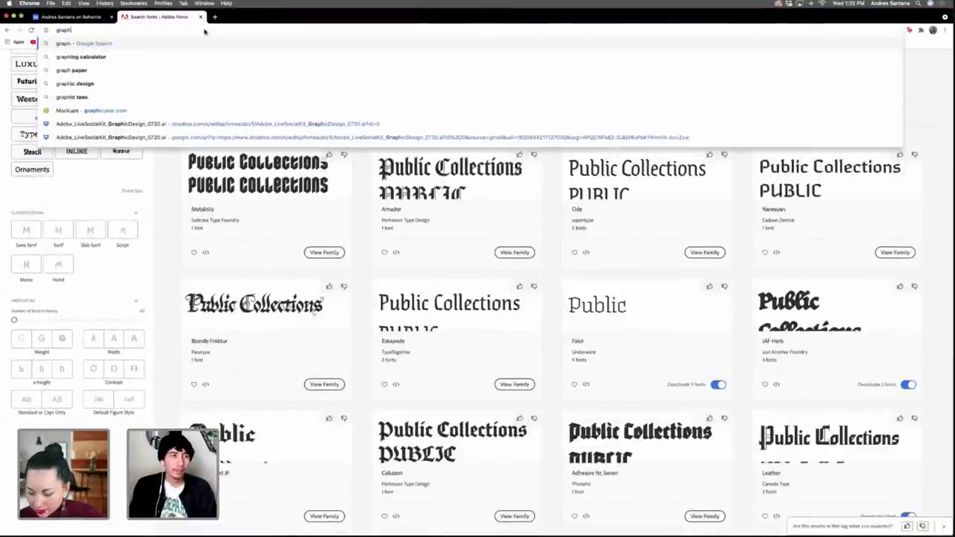
pyautogui.press('BackSpace')
pyautogui.write('writer.com')
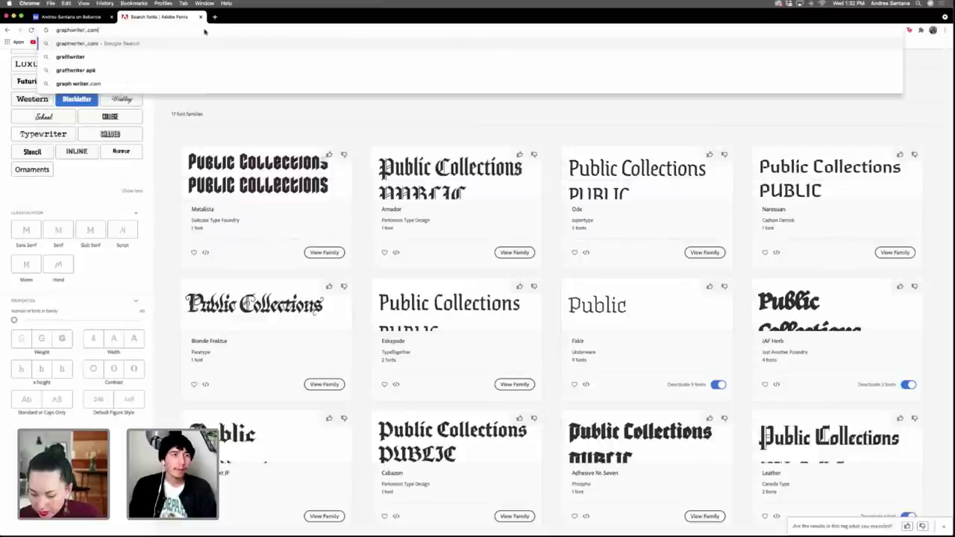
pyautogui.press('BackSpace')
pyautogui.press('BackSpace')
pyautogui.press('BackSpace')
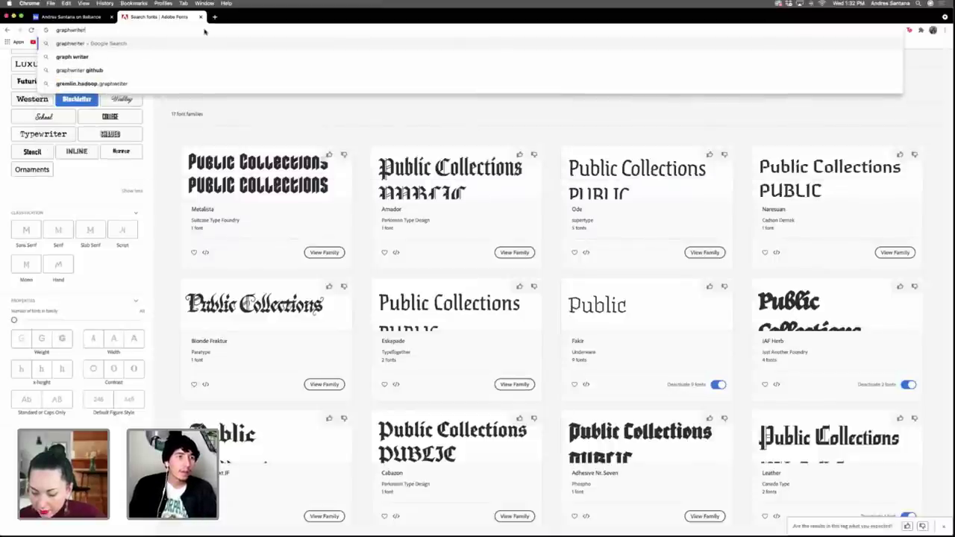
pyautogui.press('BackSpace')
pyautogui.press('BackSpace')
pyautogui.press('BackSpace')
pyautogui.press('BackSpace')
pyautogui.press('BackSpace')
pyautogui.press('BackSpace')
pyautogui.press('BackSpace')
pyautogui.press('BackSpace')
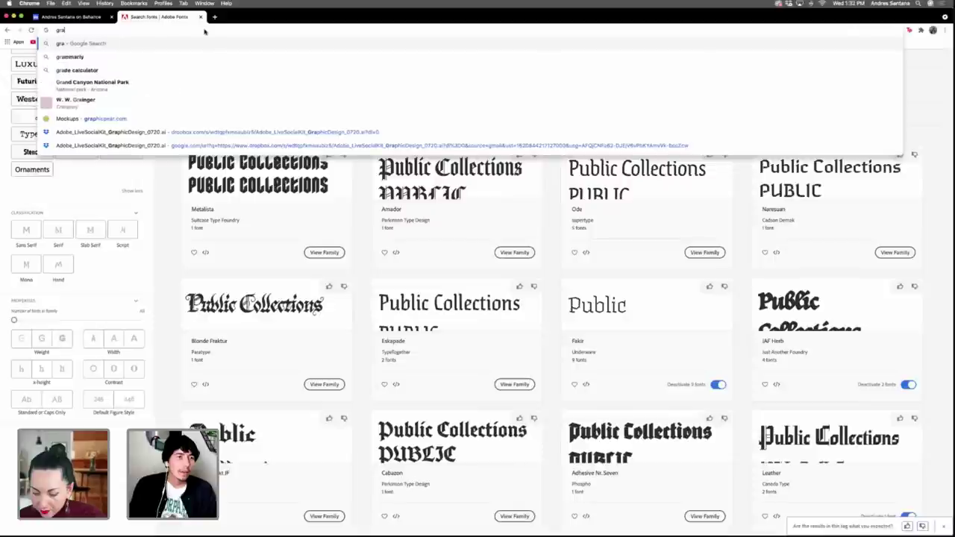
pyautogui.write('ffwriter')
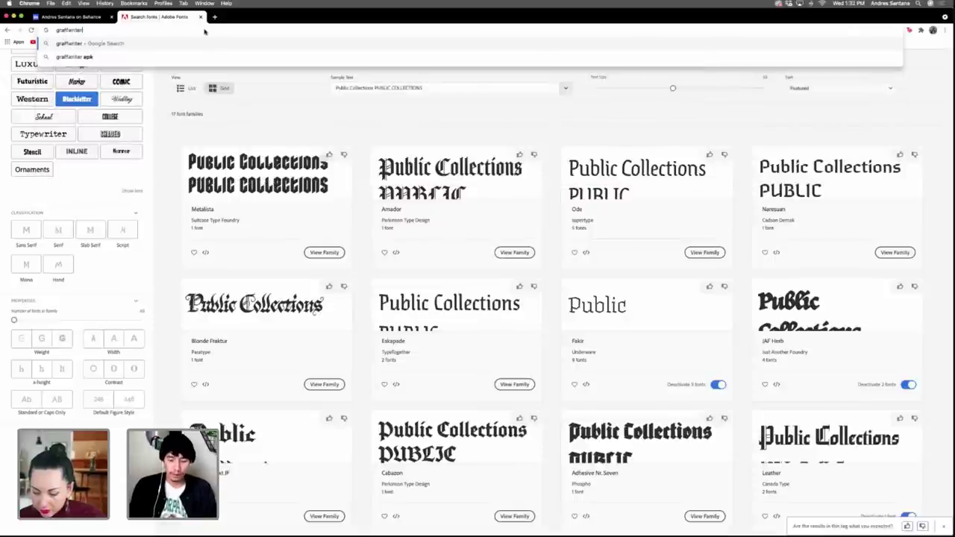
pyautogui.write('.com')
pyautogui.press('Return')
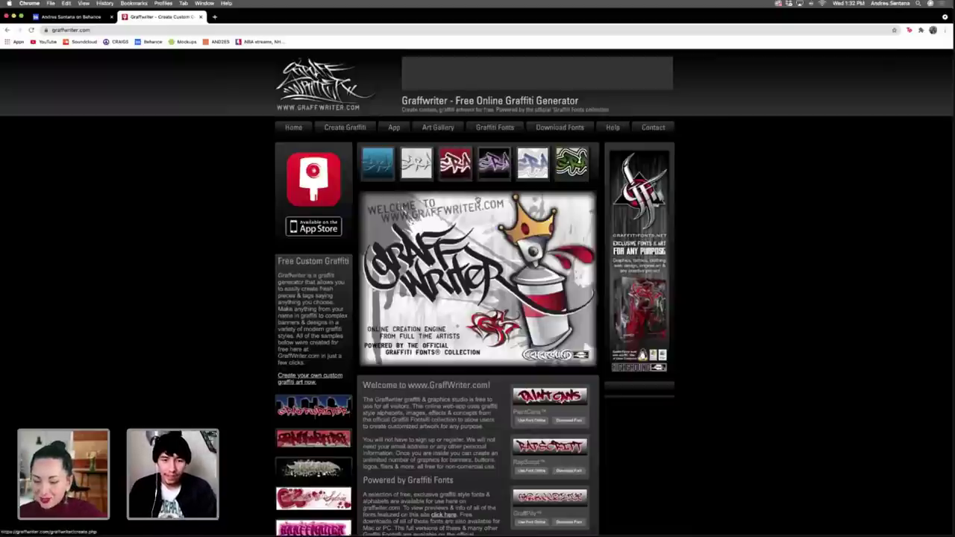
# Browse the site's graffiti fonts and try to download Magik Marker.
pyautogui.scroll(-2, 478, 198)
pyautogui.scroll(-2, 525, 271)
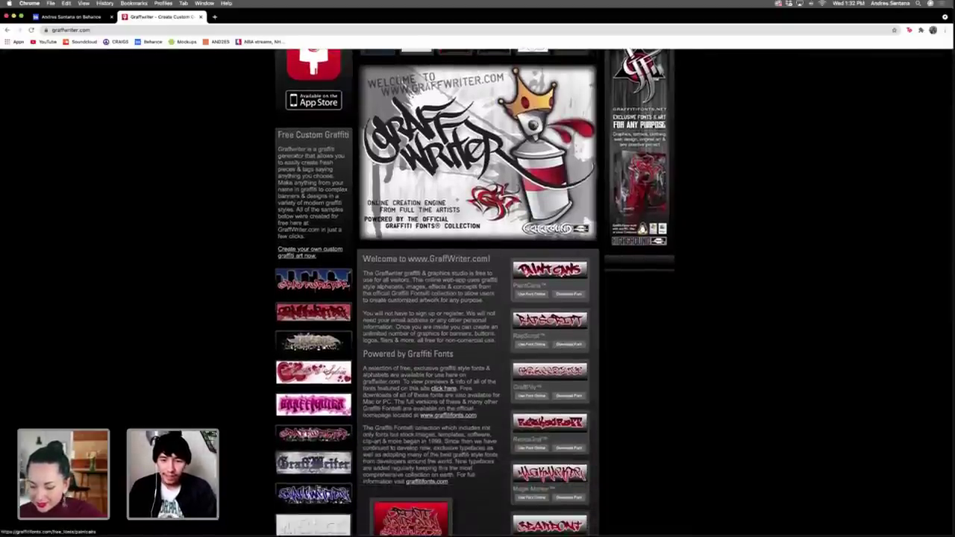
pyautogui.scroll(-2, 536, 288)
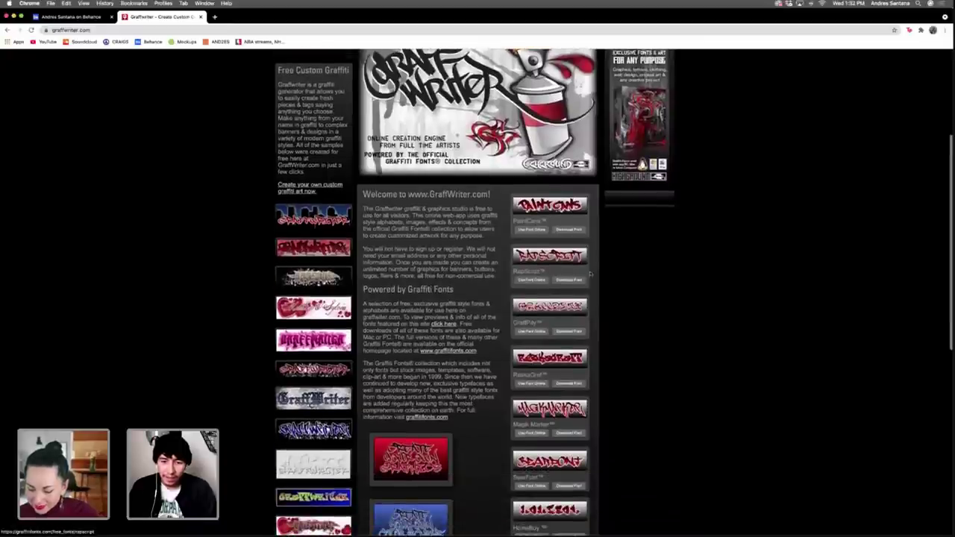
pyautogui.scroll(-1, 589, 335)
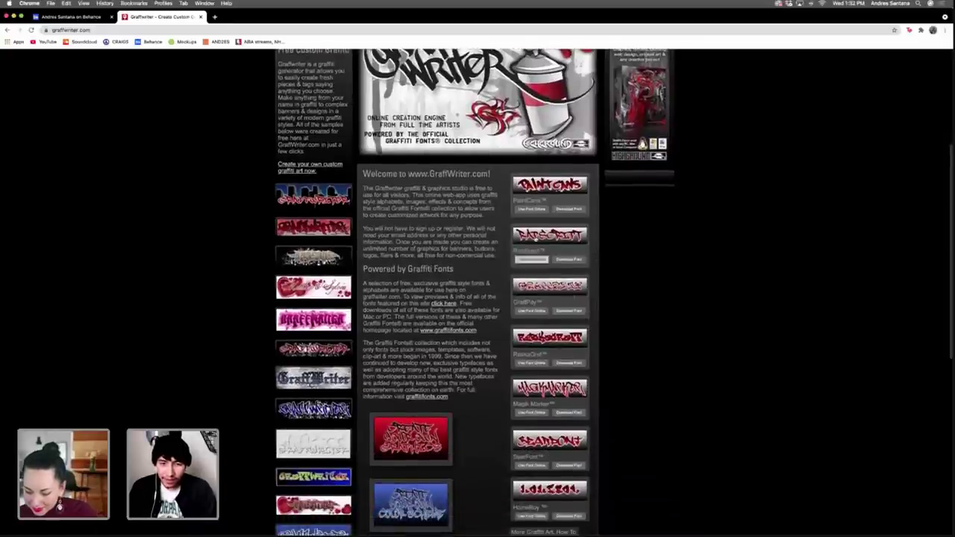
pyautogui.scroll(-5, 566, 352)
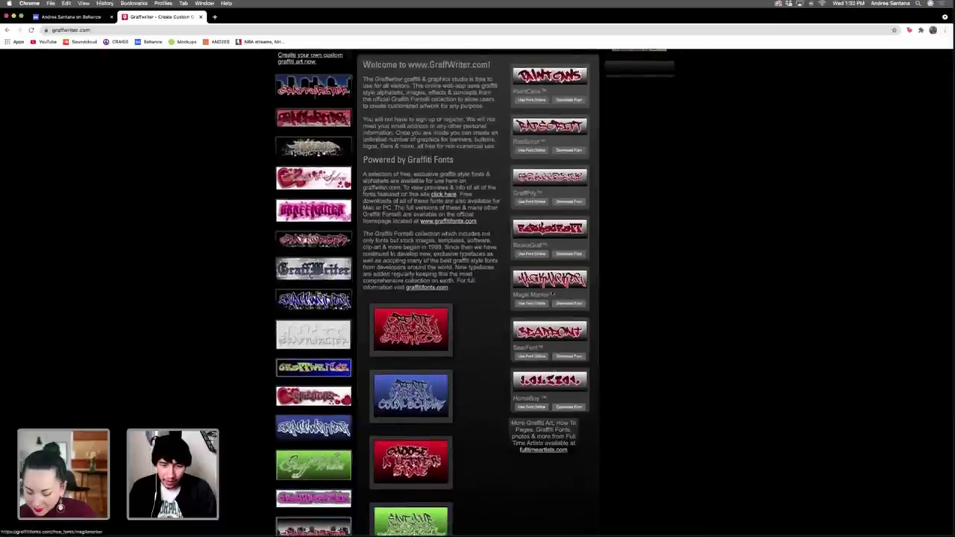
pyautogui.click(565, 304)
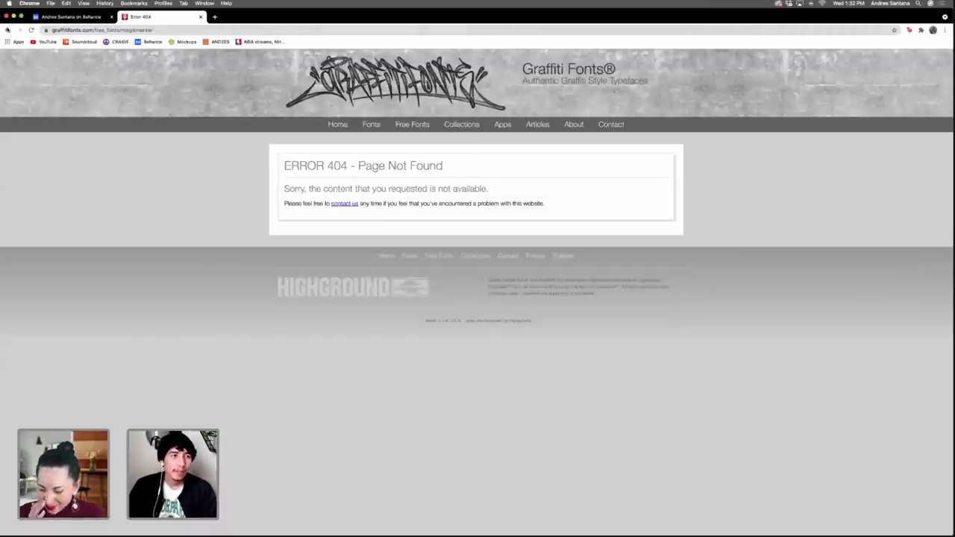
pyautogui.click(6, 29)
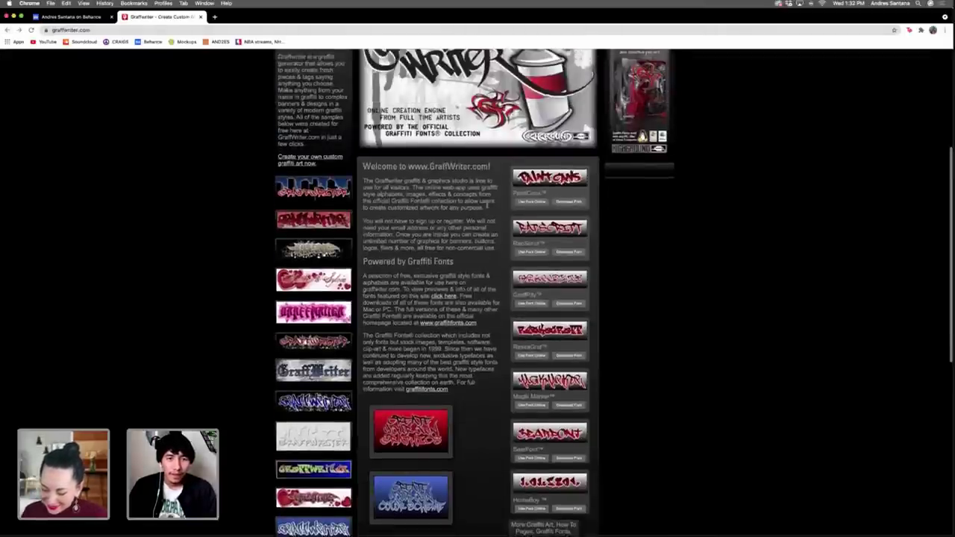
# Open the SearFont page from the graffiti font list, check its specimens and download the font.
pyautogui.scroll(-5, 550, 182)
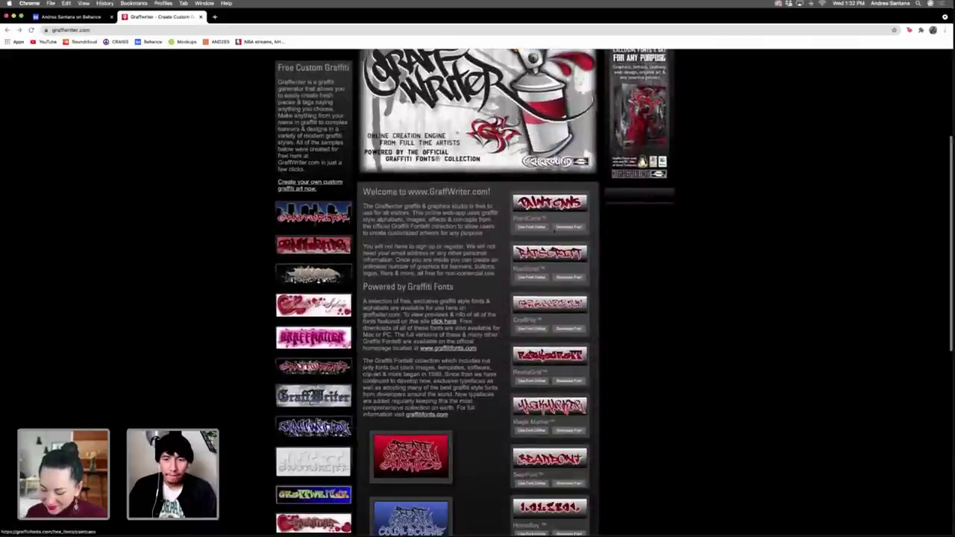
pyautogui.scroll(-4, 563, 274)
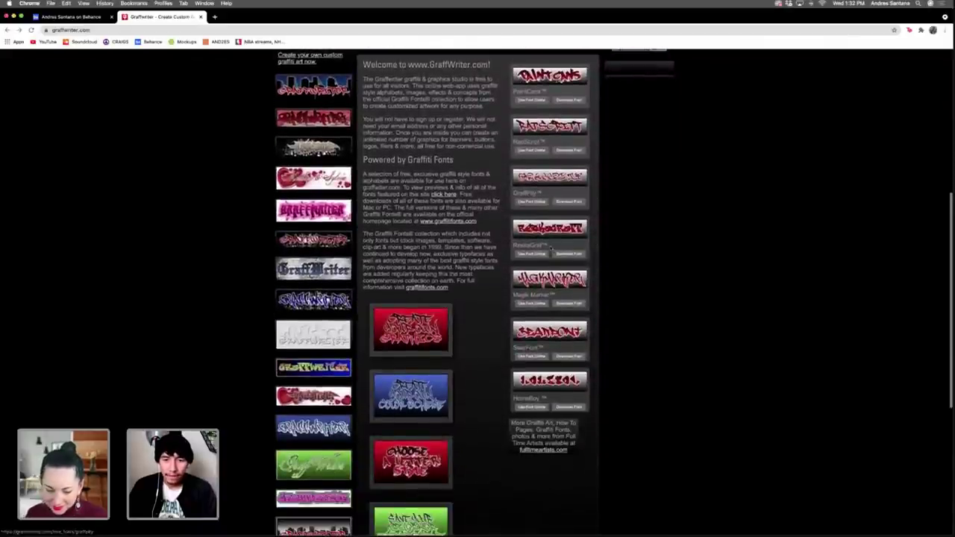
pyautogui.click(556, 306)
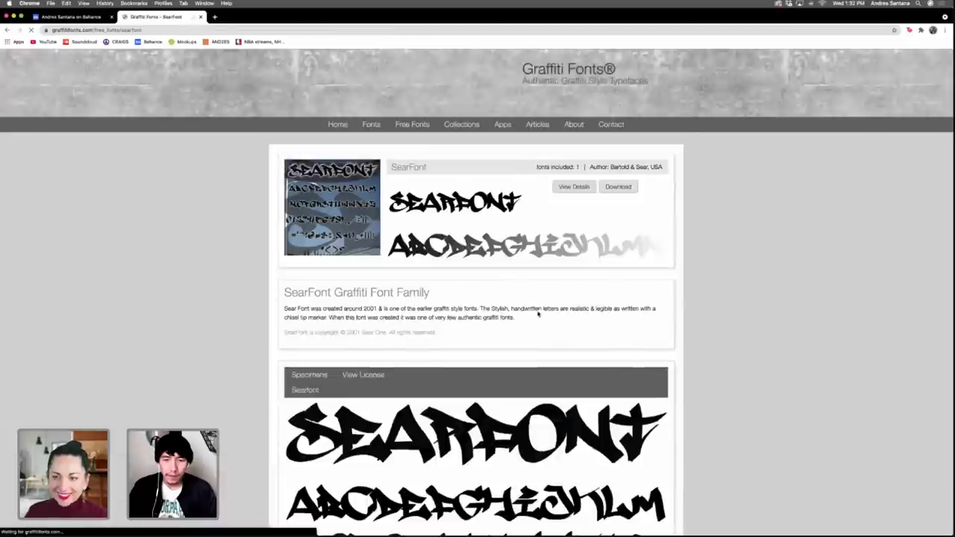
pyautogui.scroll(-5, 440, 286)
pyautogui.scroll(4, 423, 256)
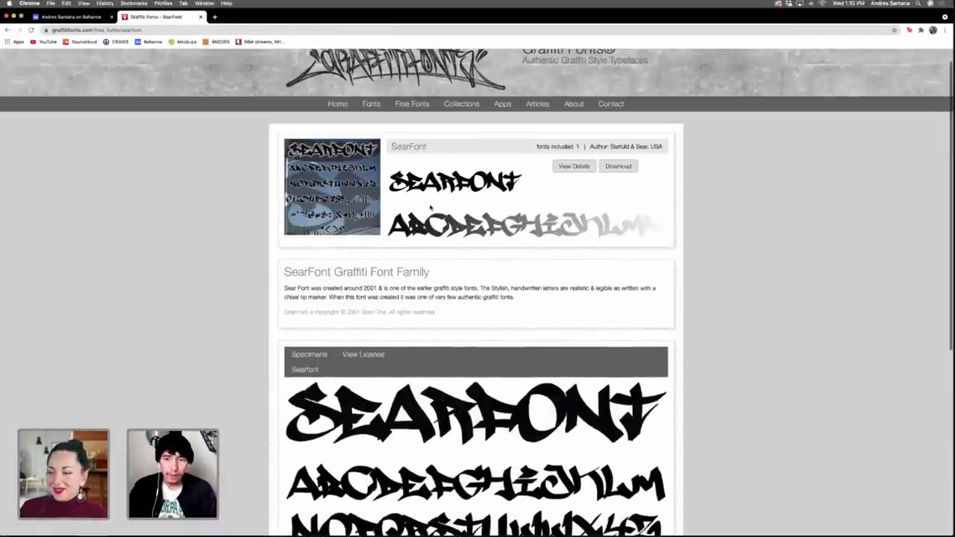
pyautogui.scroll(-5, 424, 256)
pyautogui.scroll(6, 486, 237)
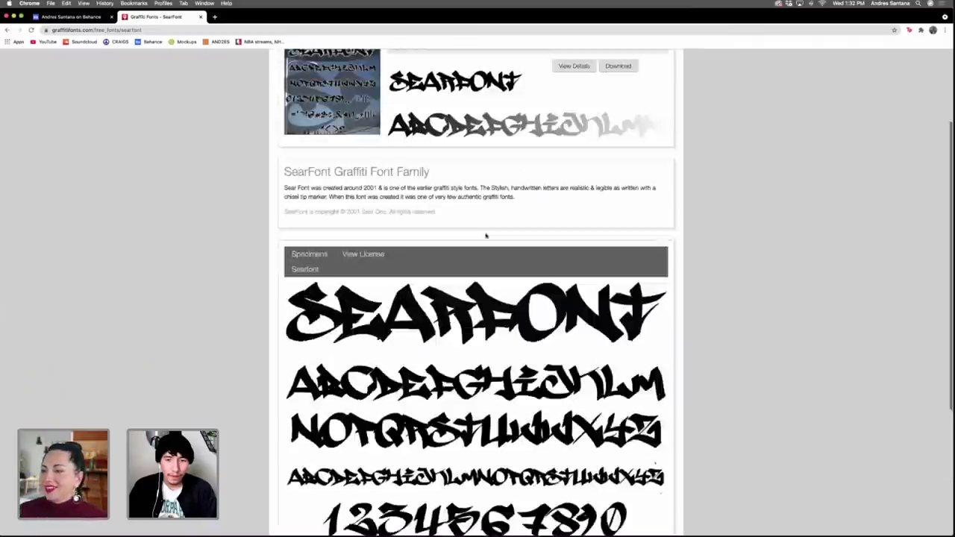
pyautogui.click(618, 187)
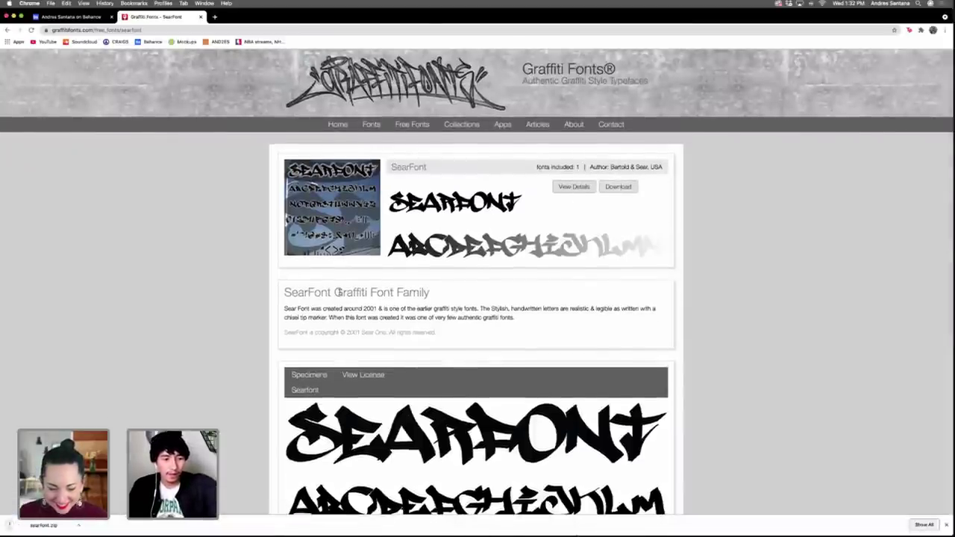
# Unpack the downloaded searfont.zip, install Searfont.otf with Font Book and close the font and Downloads windows.
pyautogui.click(33, 526)
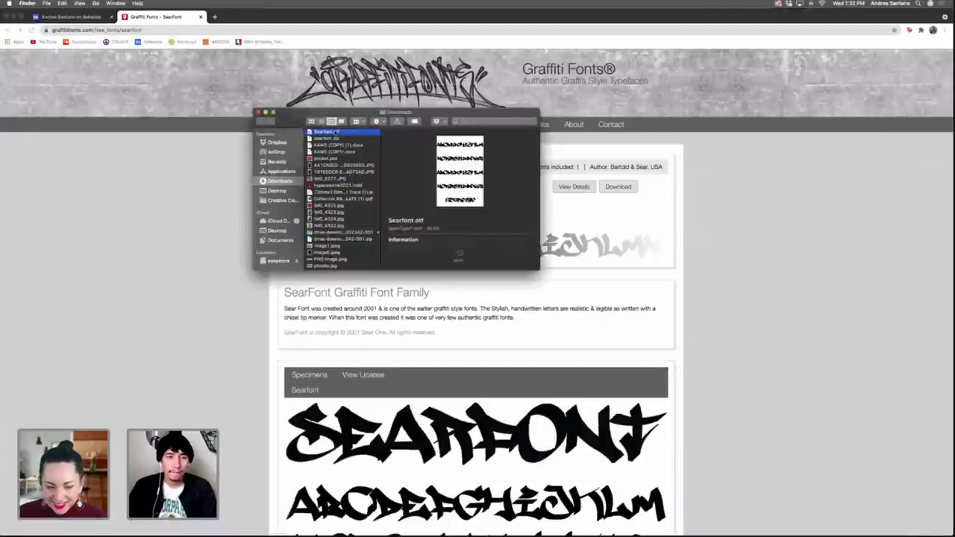
pyautogui.doubleClick(460, 170)
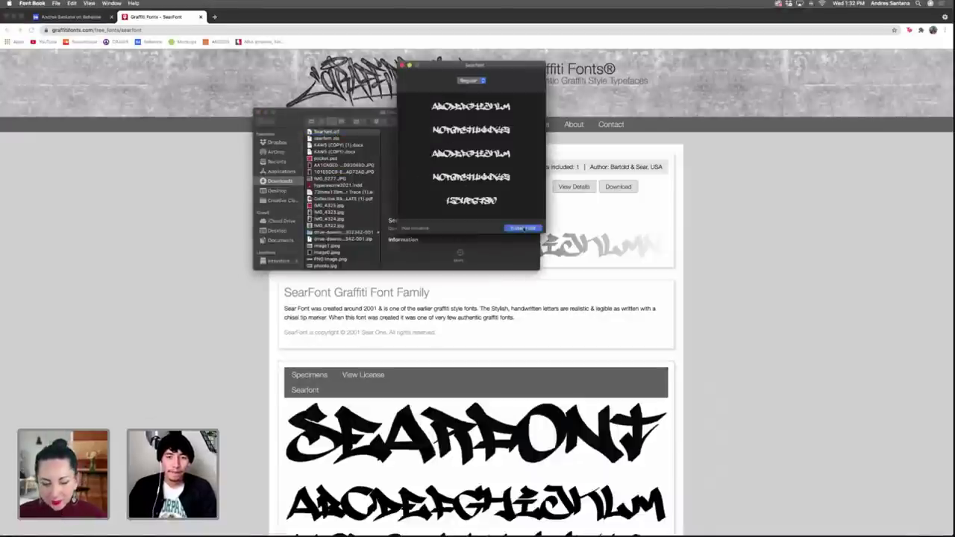
pyautogui.click(522, 228)
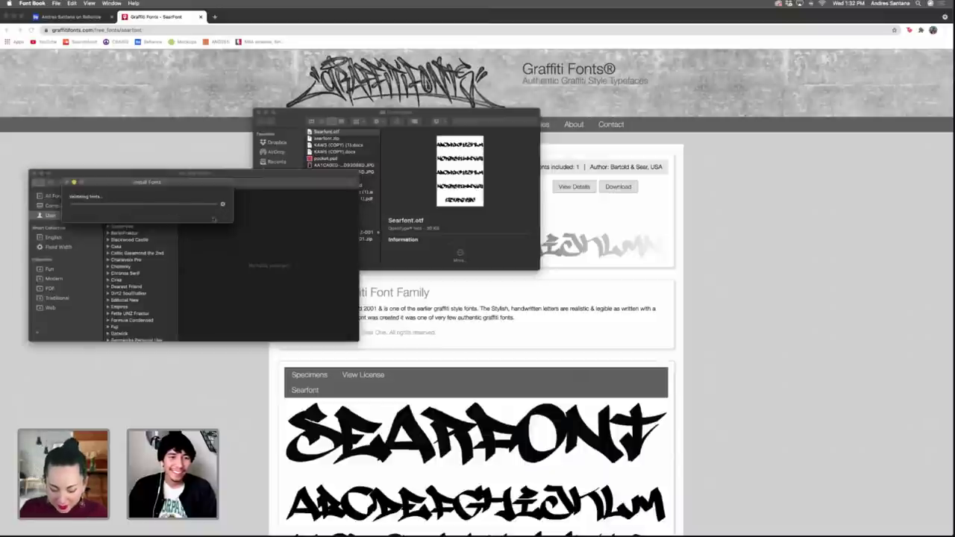
pyautogui.click(41, 173)
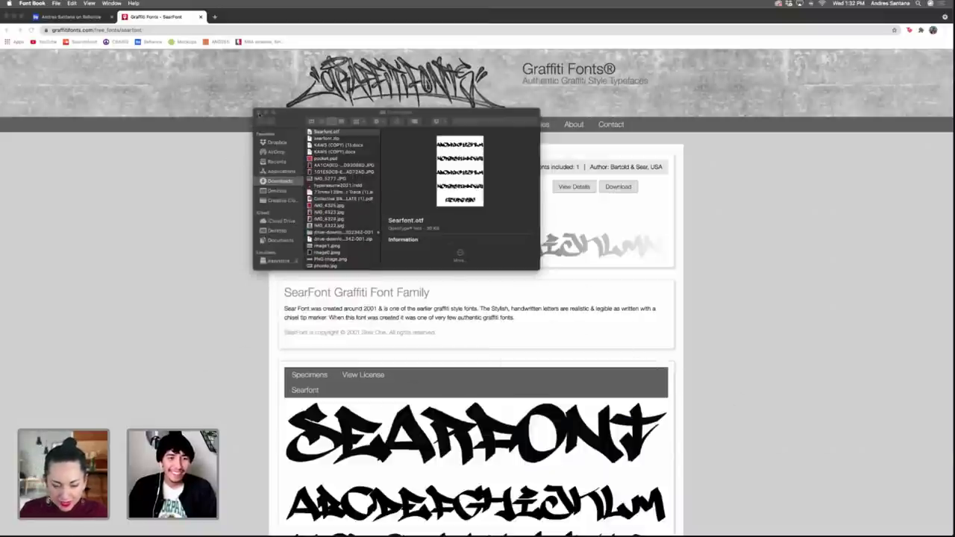
pyautogui.click(266, 113)
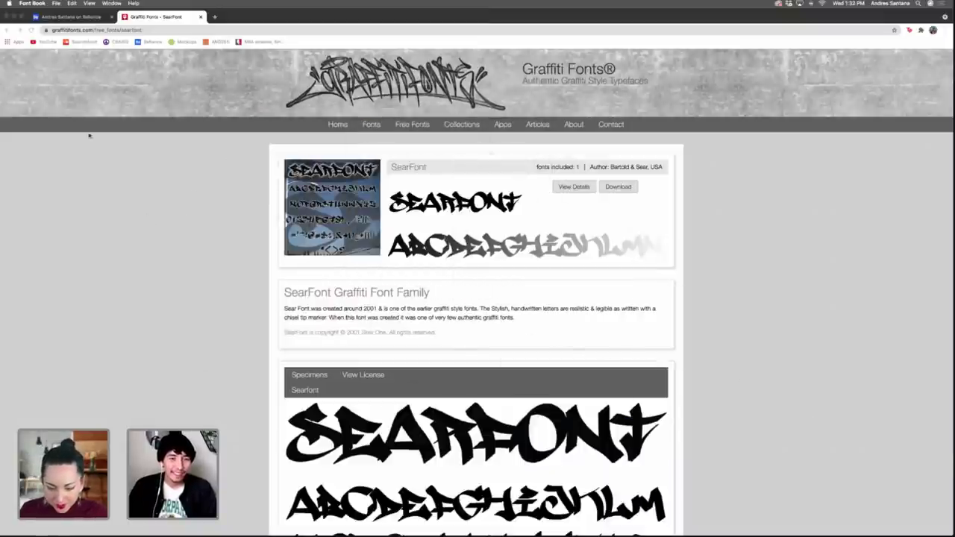
# Switch to Photoshop, show all font classes and set the museum list's font to Searfont.
pyautogui.click(89, 135)
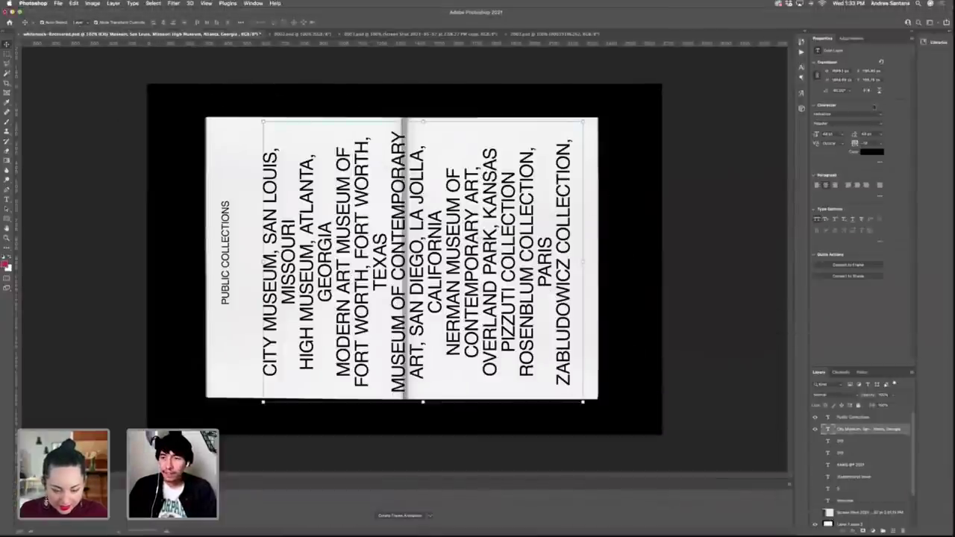
pyautogui.click(881, 116)
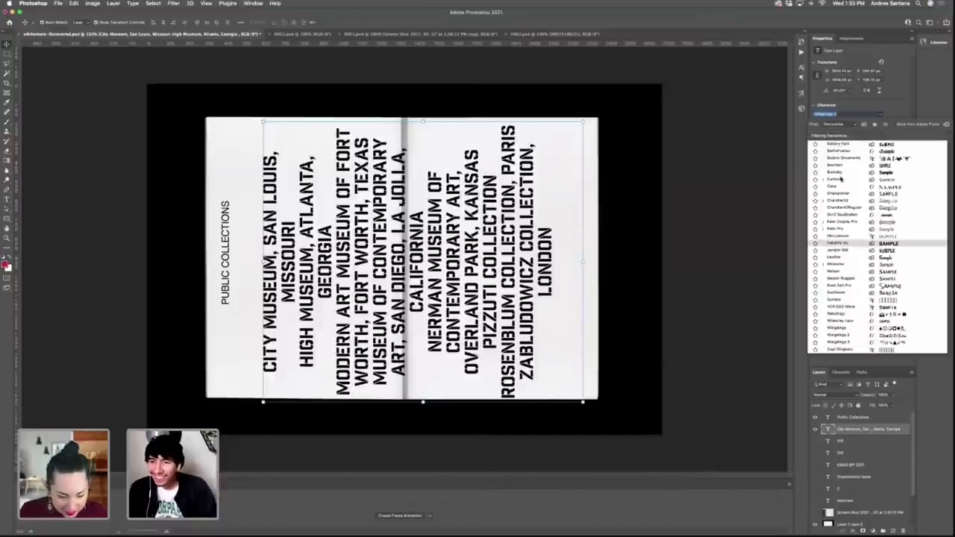
pyautogui.write('co')
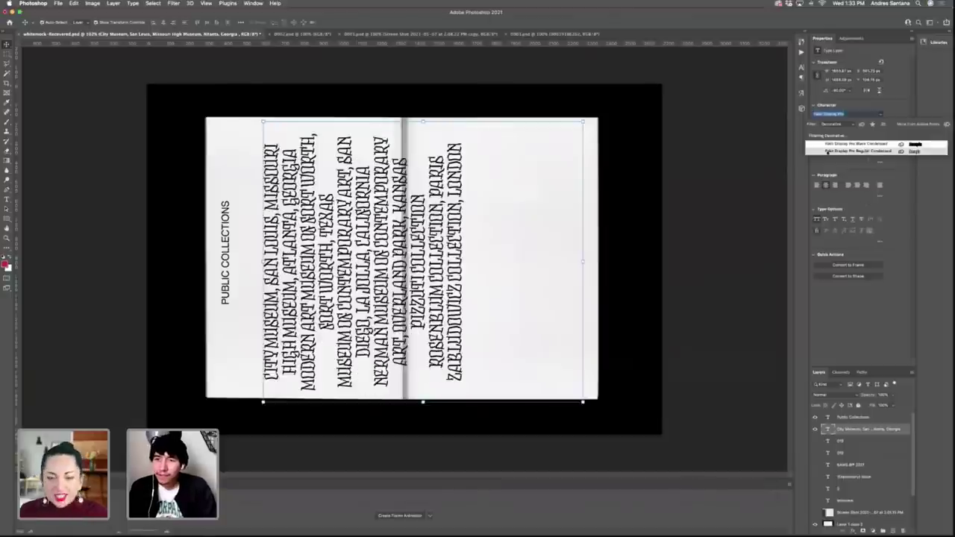
pyautogui.click(830, 124)
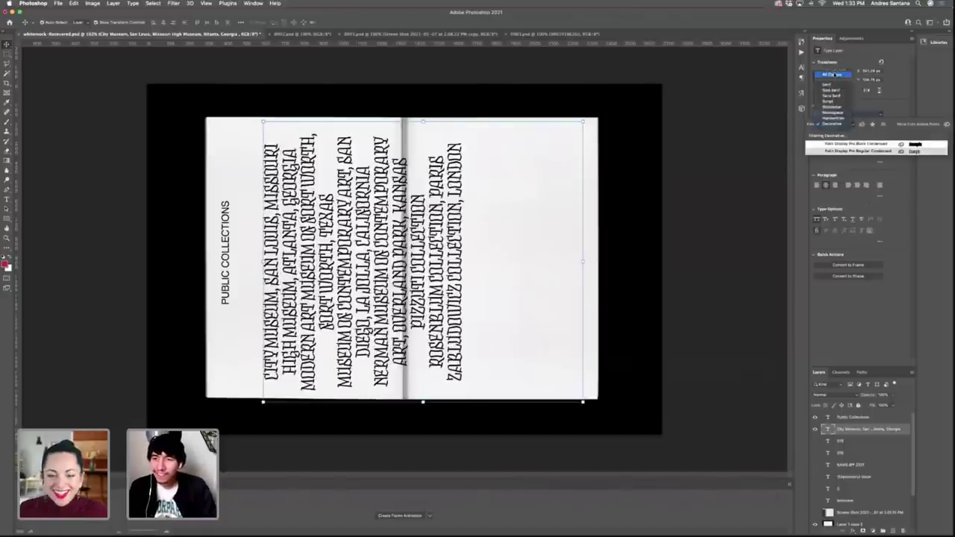
pyautogui.click(833, 75)
pyautogui.write('bea')
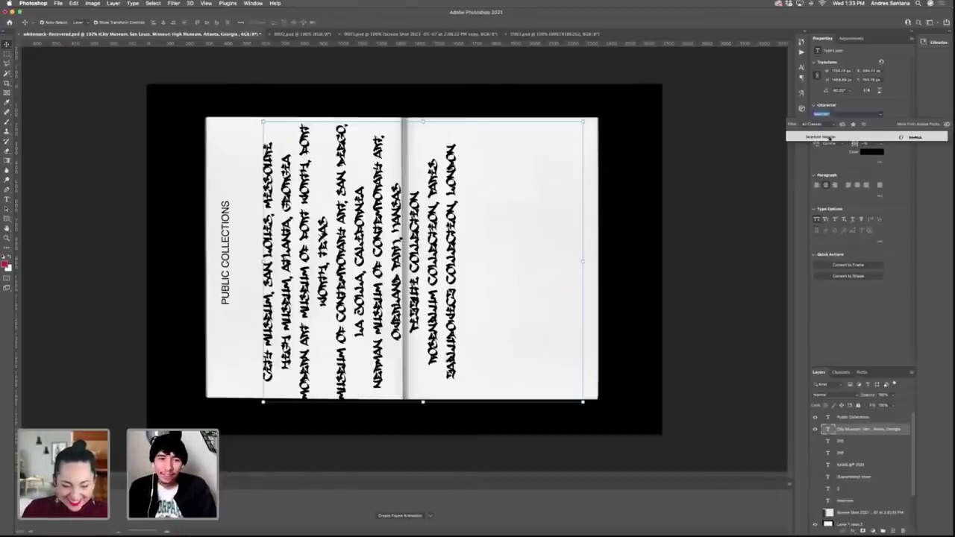
pyautogui.click(825, 138)
# Rotate the museum list 90° to read horizontally and set its font size to 72 pt.
pyautogui.moveTo(589, 118); pyautogui.dragTo(590, 408)
pyautogui.press('Escape')
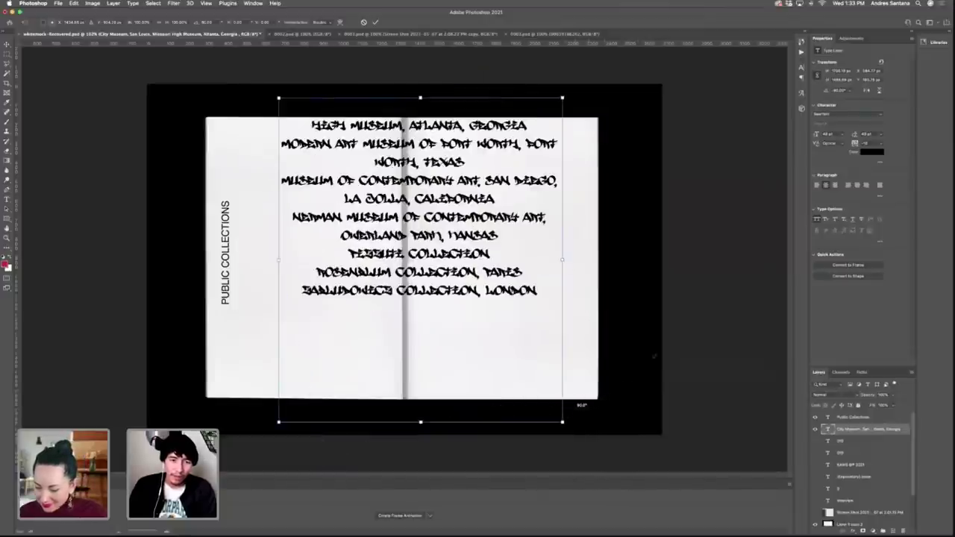
pyautogui.click(844, 135)
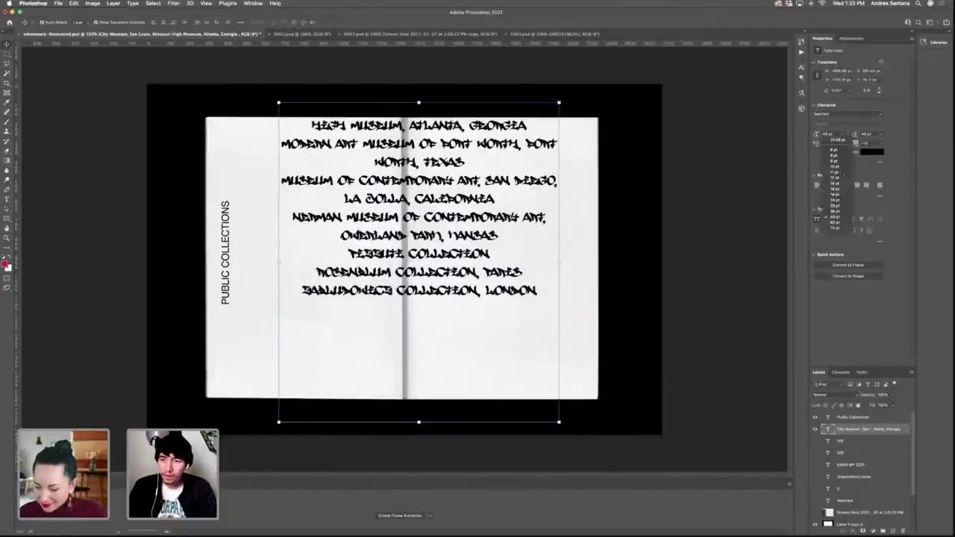
pyautogui.click(830, 228)
# Delete all list text after "MODERN ART MUSEUM OF" and move the shortened list down to the middle of the spread.
pyautogui.doubleClick(329, 246)
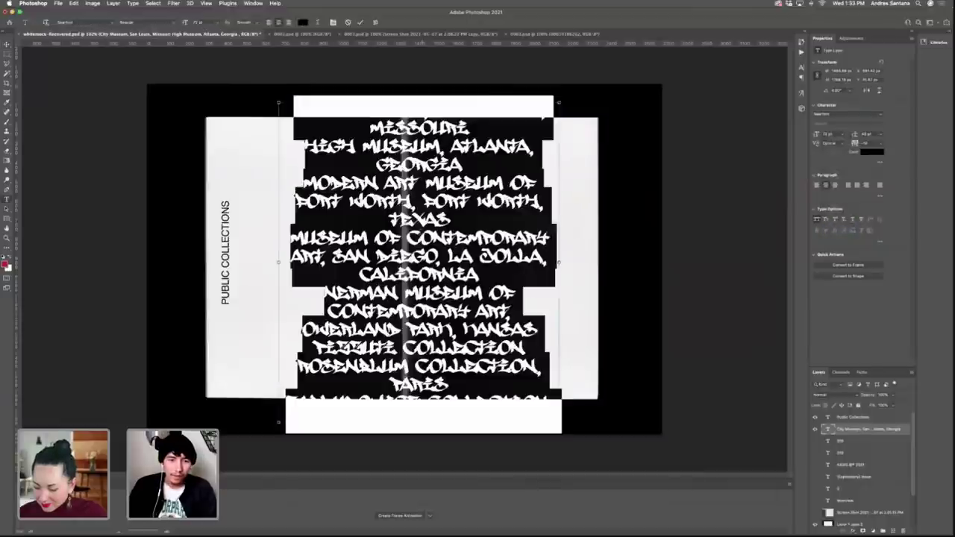
pyautogui.click(329, 246)
pyautogui.click(378, 219)
pyautogui.press('shift+super+Down')
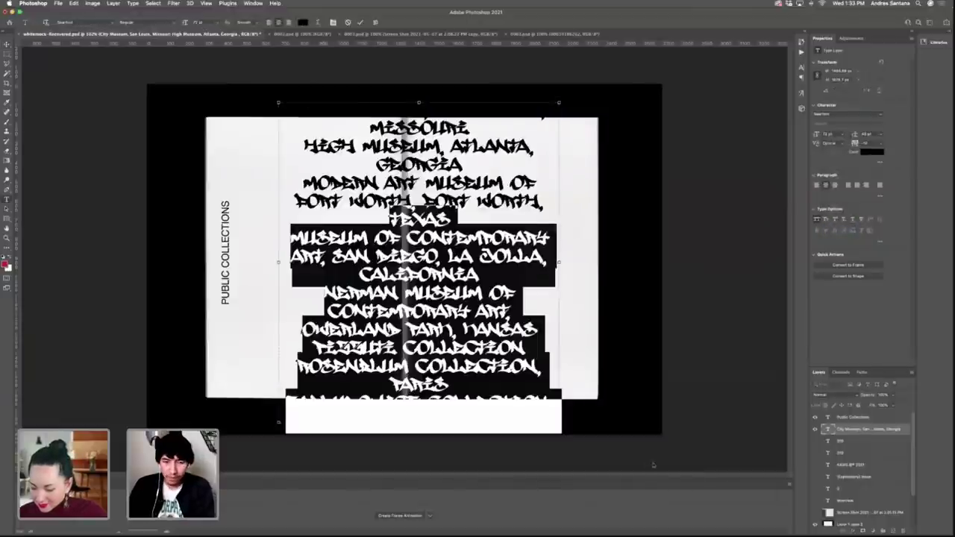
pyautogui.write('LONDON')
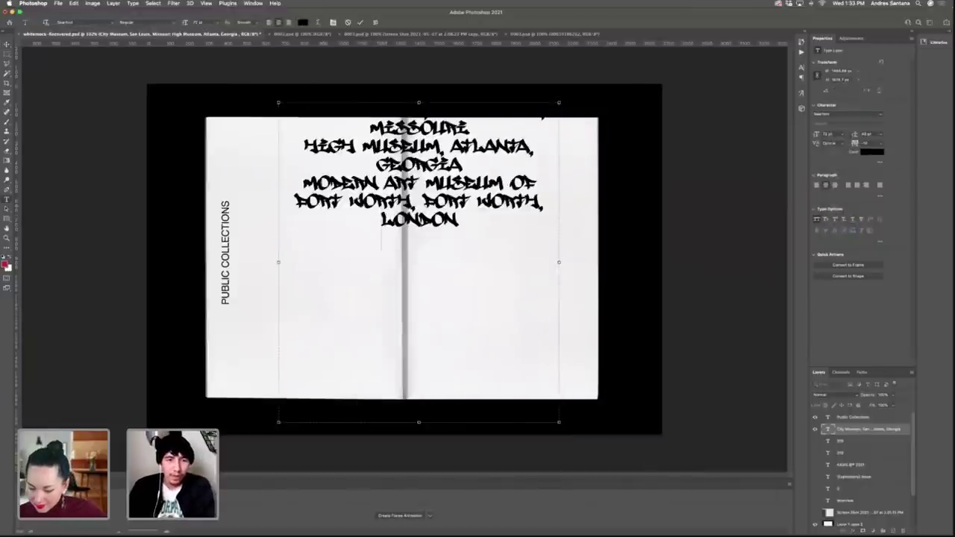
pyautogui.moveTo(295, 200); pyautogui.dragTo(600, 282)
pyautogui.press('BackSpace')
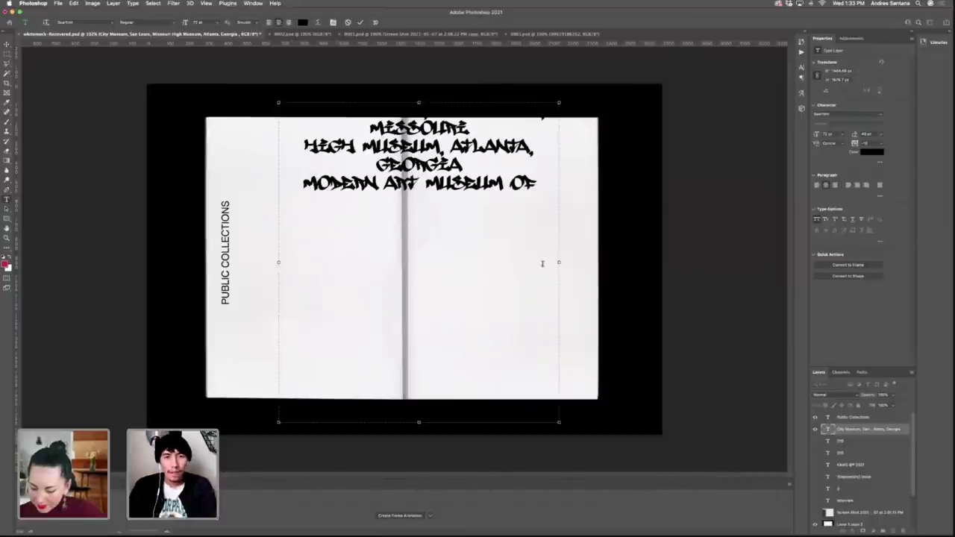
pyautogui.press('super+Return')
pyautogui.press('v')
pyautogui.moveTo(448, 181); pyautogui.dragTo(422, 295)
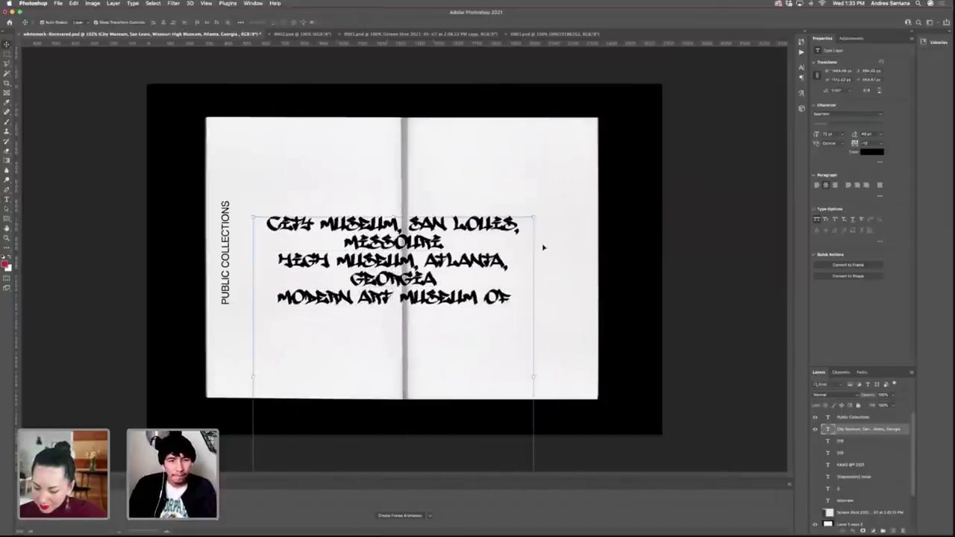
pyautogui.click(216, 262)
pyautogui.moveTo(234, 261); pyautogui.dragTo(226, 261)
pyautogui.click(226, 263)
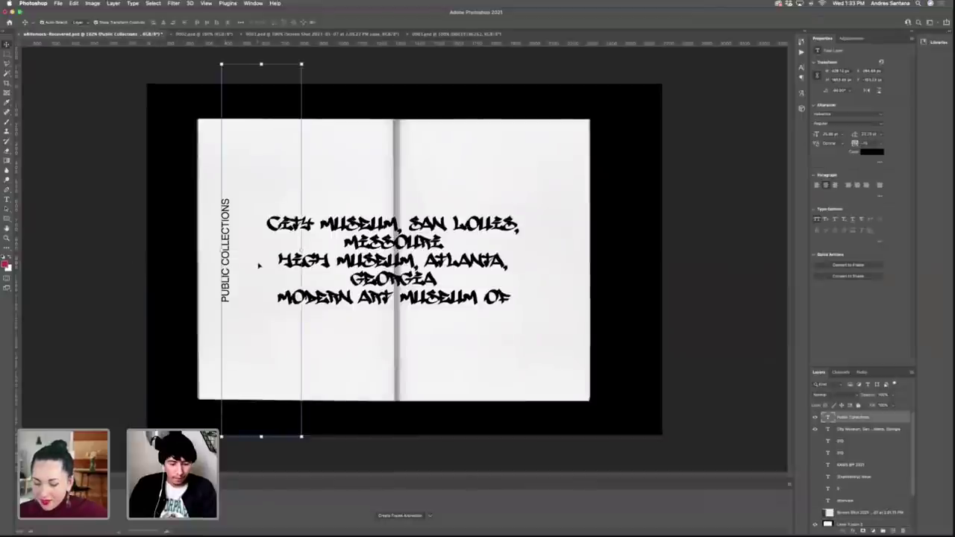
pyautogui.press('super+z')
pyautogui.click(100, 238)
pyautogui.press('super+z')
pyautogui.press('super+z')
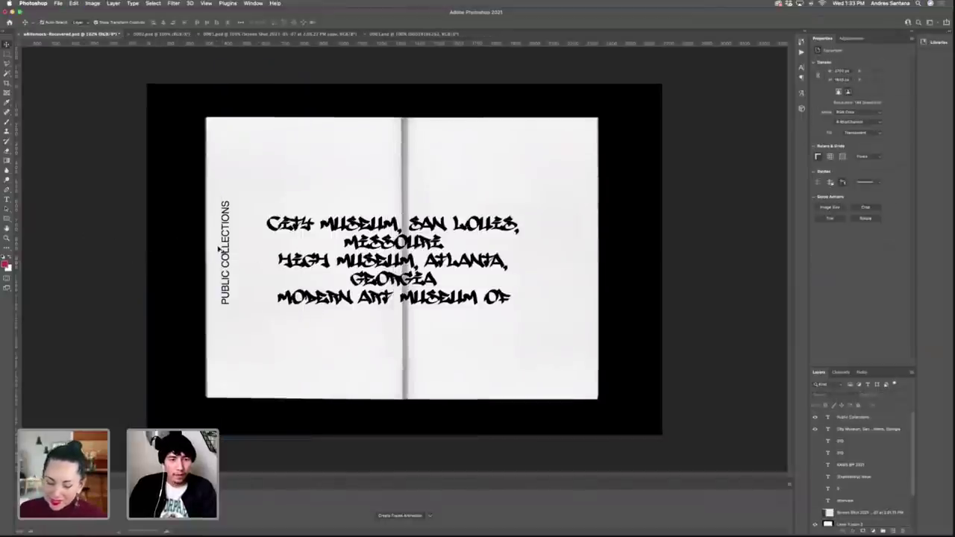
# Rotate the PUBLIC COLLECTIONS heading 90° to horizontal and place it near the left page's upper edge.
pyautogui.click(225, 252)
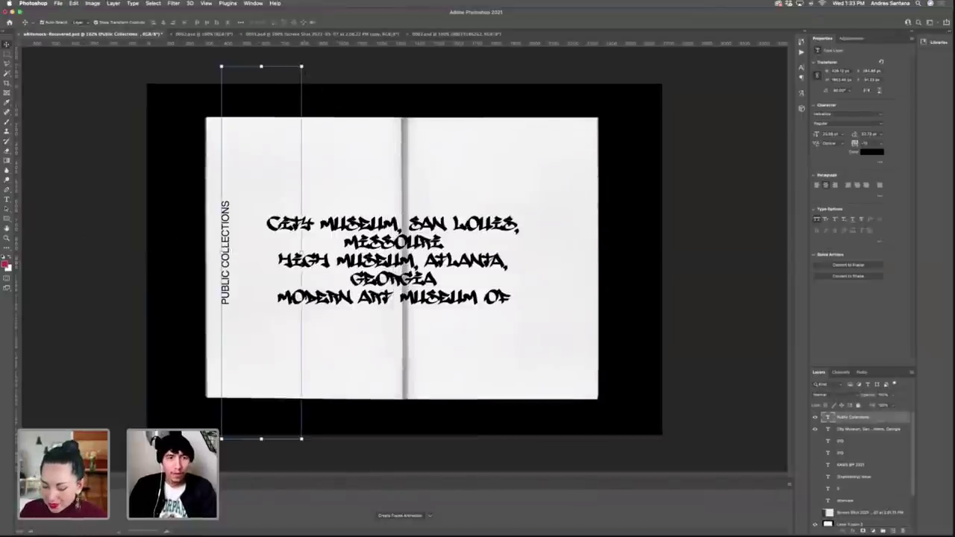
pyautogui.moveTo(306, 63); pyautogui.dragTo(451, 277)
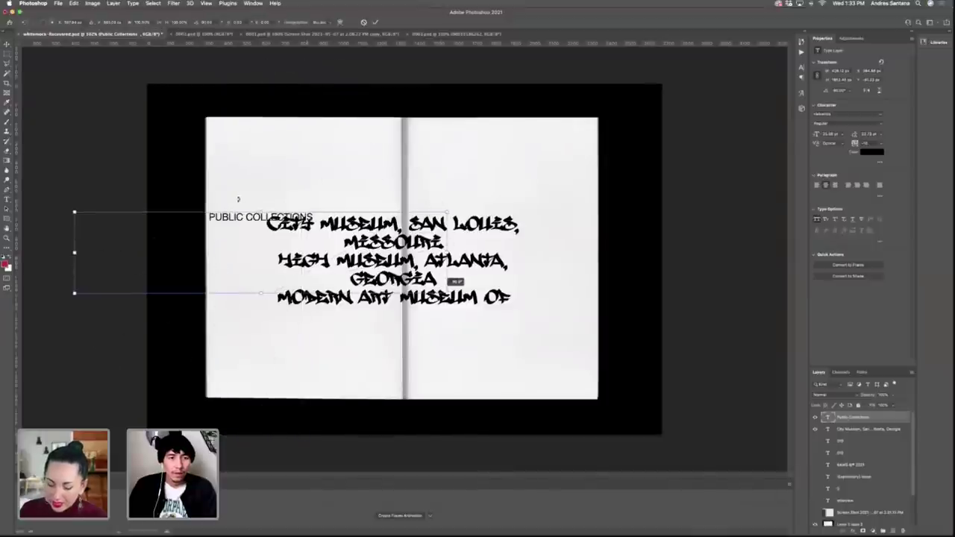
pyautogui.moveTo(256, 218); pyautogui.dragTo(271, 141)
pyautogui.press('Return')
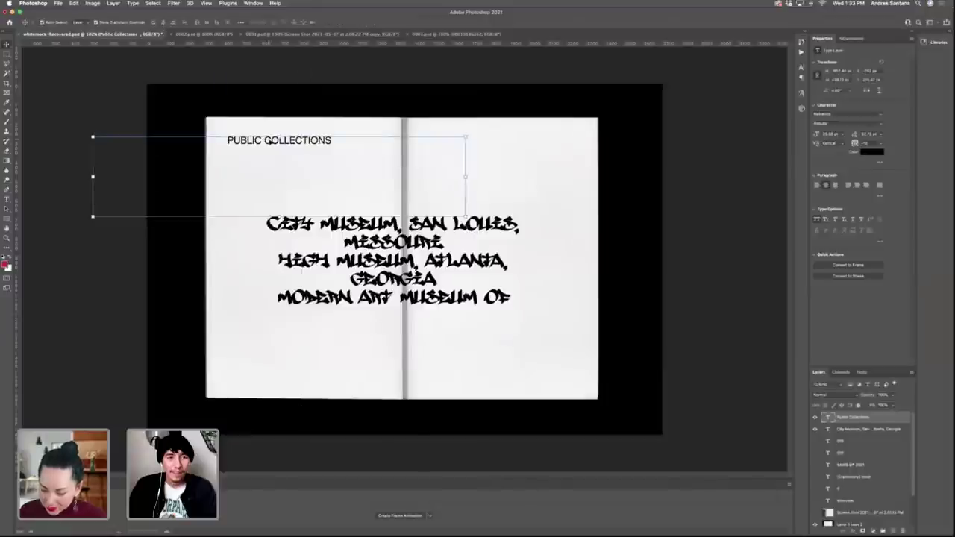
# Shrink the PUBLIC COLLECTIONS text box to the height of its single line and commit the edit.
pyautogui.doubleClick(271, 141)
pyautogui.moveTo(279, 217); pyautogui.dragTo(281, 146)
pyautogui.click(362, 23)
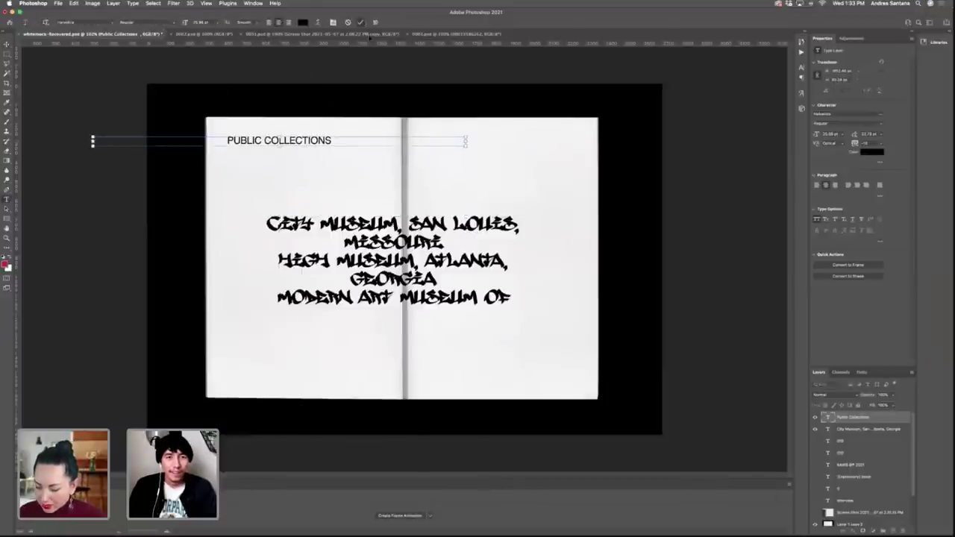
pyautogui.click(384, 186)
# Scale the museum list up to span both pages and position it below the PUBLIC COLLECTIONS heading.
pyautogui.click(387, 245)
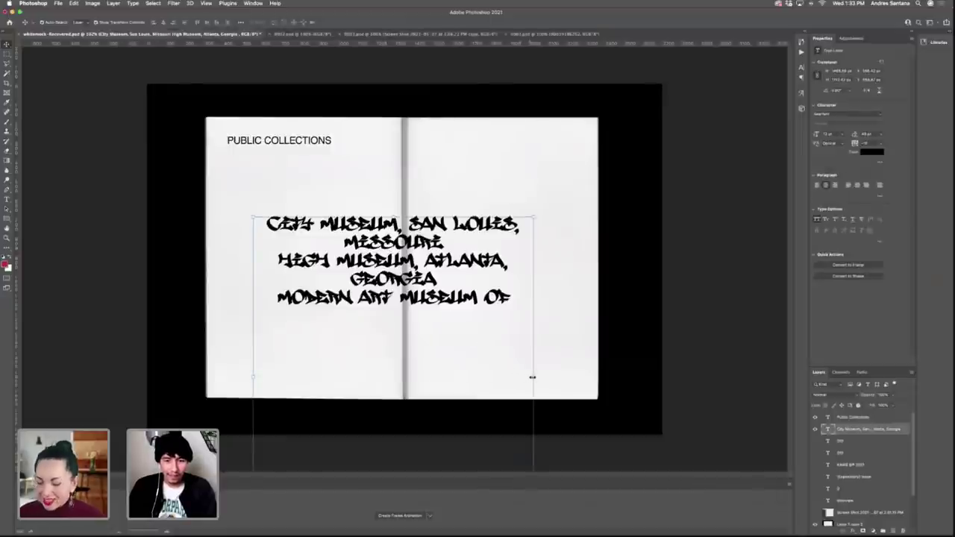
pyautogui.moveTo(533, 382); pyautogui.dragTo(596, 370)
pyautogui.moveTo(319, 365); pyautogui.dragTo(210, 354)
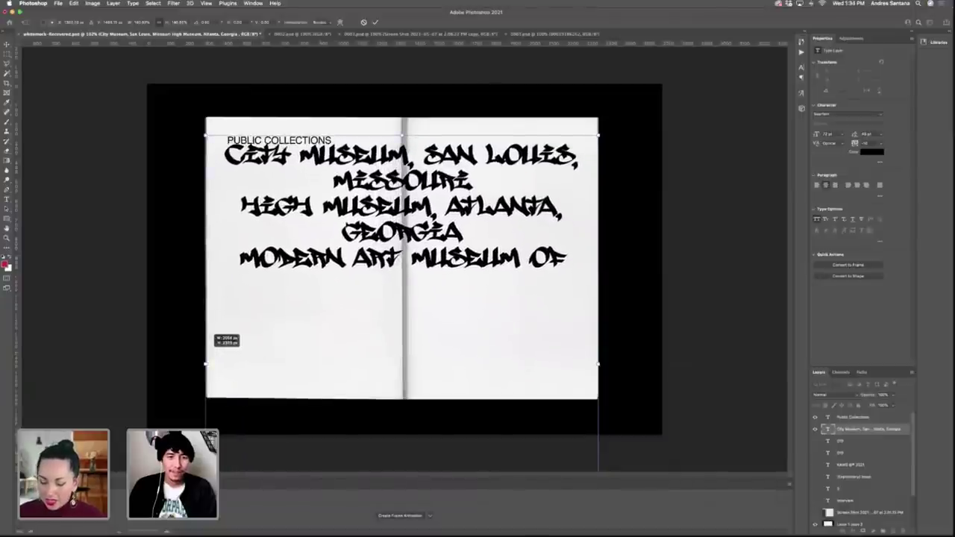
pyautogui.moveTo(357, 235); pyautogui.dragTo(349, 273)
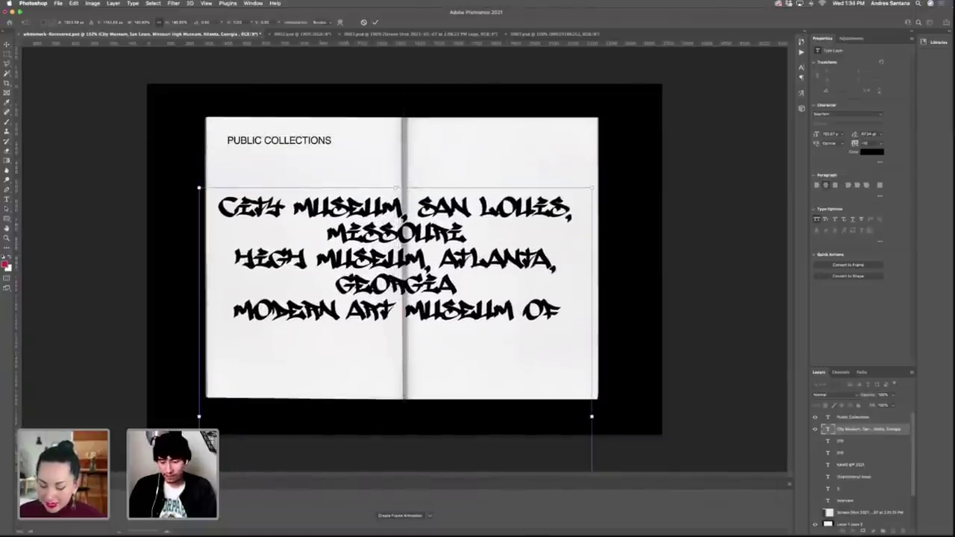
pyautogui.press('Return')
pyautogui.click(627, 265)
pyautogui.moveTo(486, 263); pyautogui.dragTo(497, 263)
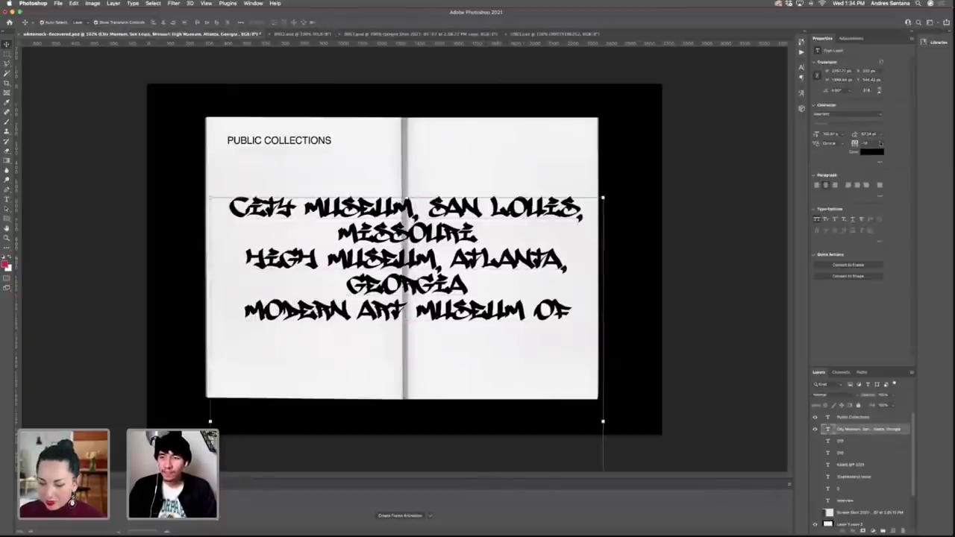
# Try a tracking of -100 on the museum list, settle on -50 and shift the text slightly toward the left page.
pyautogui.click(881, 143)
pyautogui.click(879, 152)
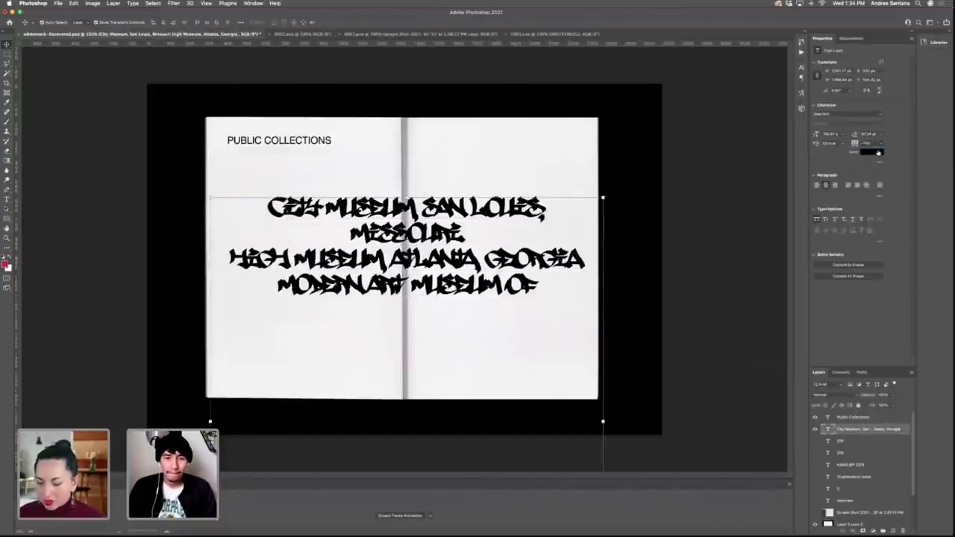
pyautogui.click(881, 144)
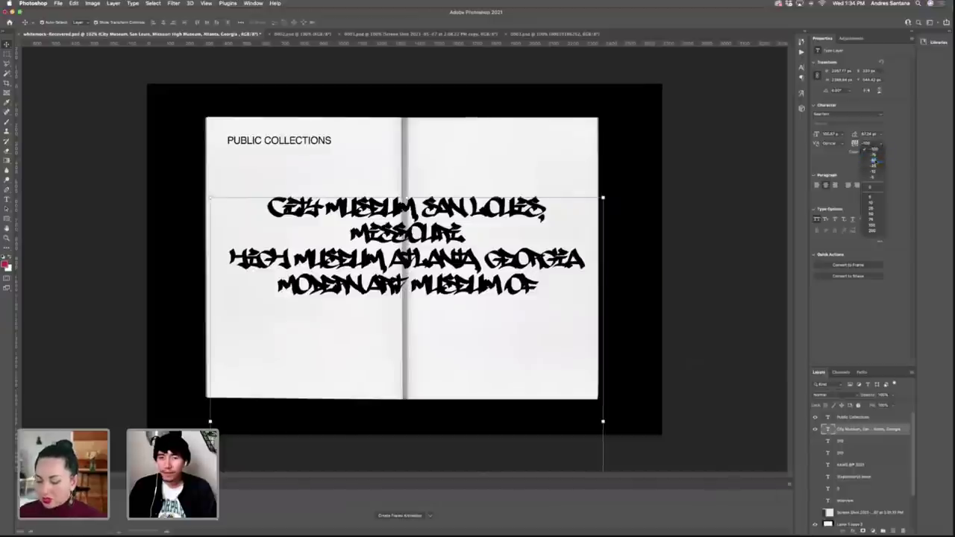
pyautogui.click(672, 165)
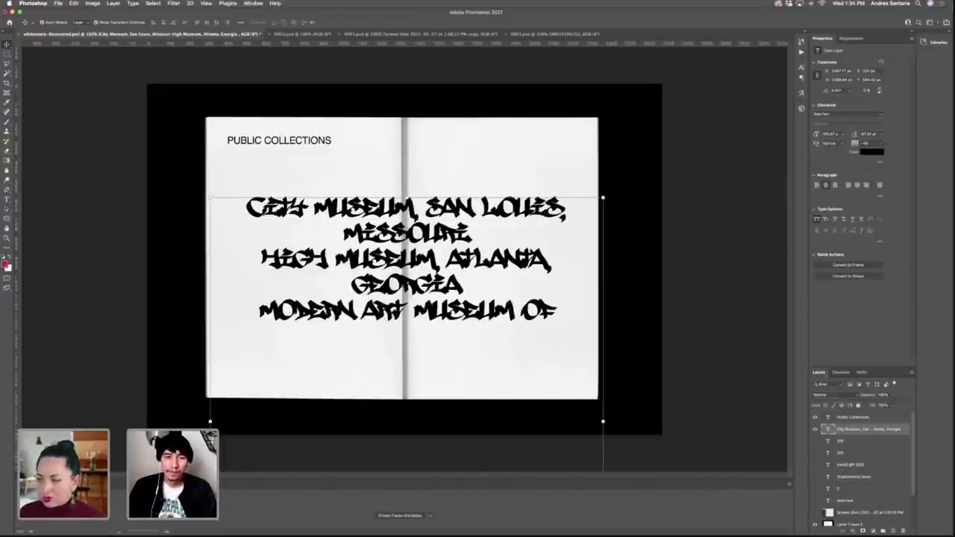
pyautogui.moveTo(508, 261); pyautogui.dragTo(499, 261)
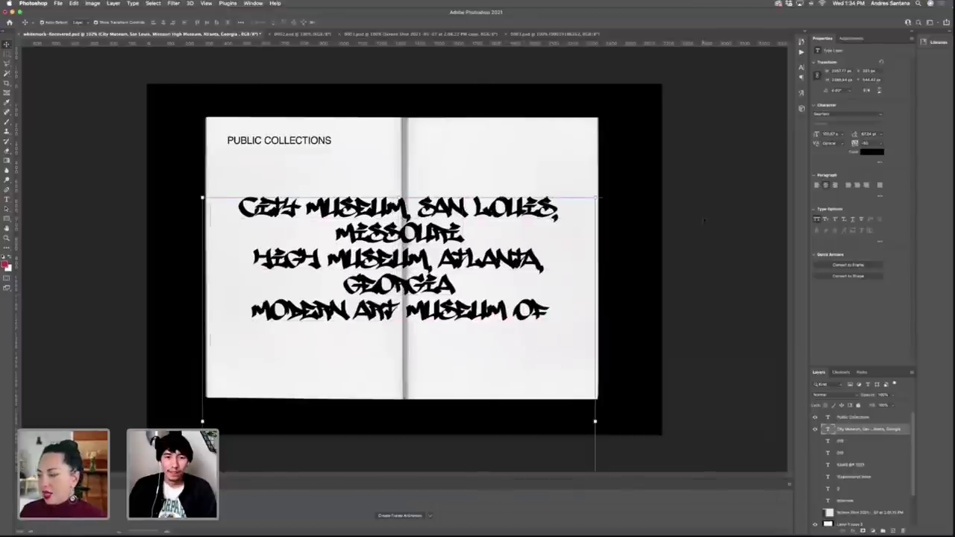
# Delete the PUBLIC COLLECTIONS heading from the book spread.
pyautogui.click(705, 217)
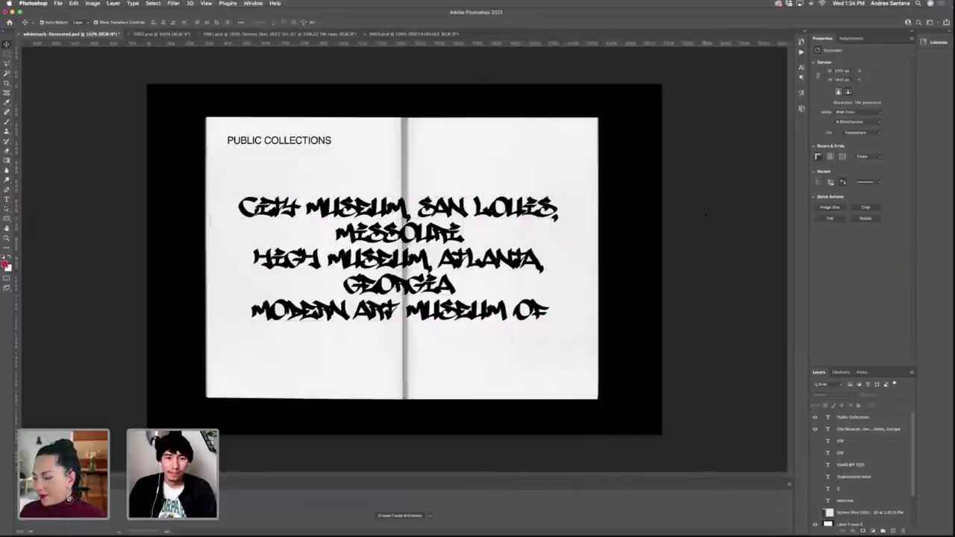
pyautogui.click(306, 143)
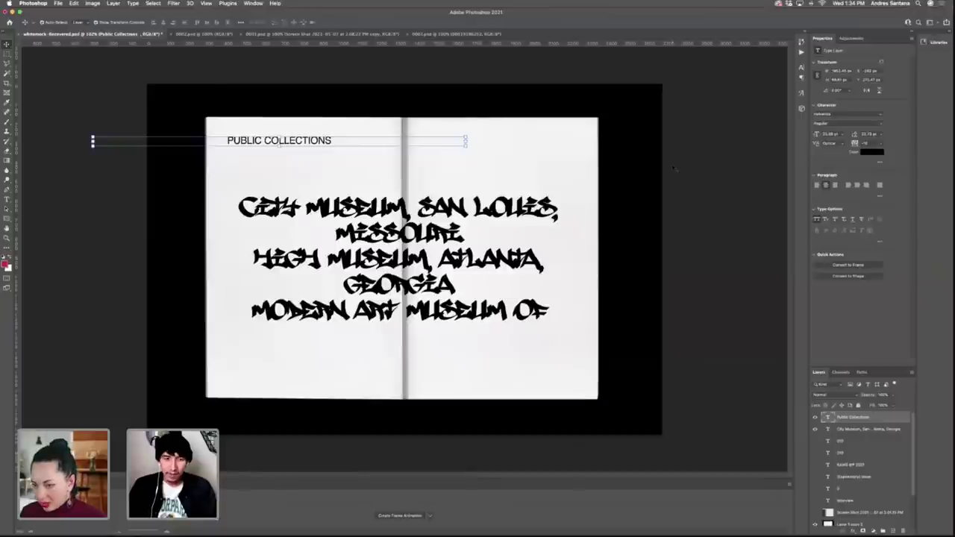
pyautogui.press('Delete')
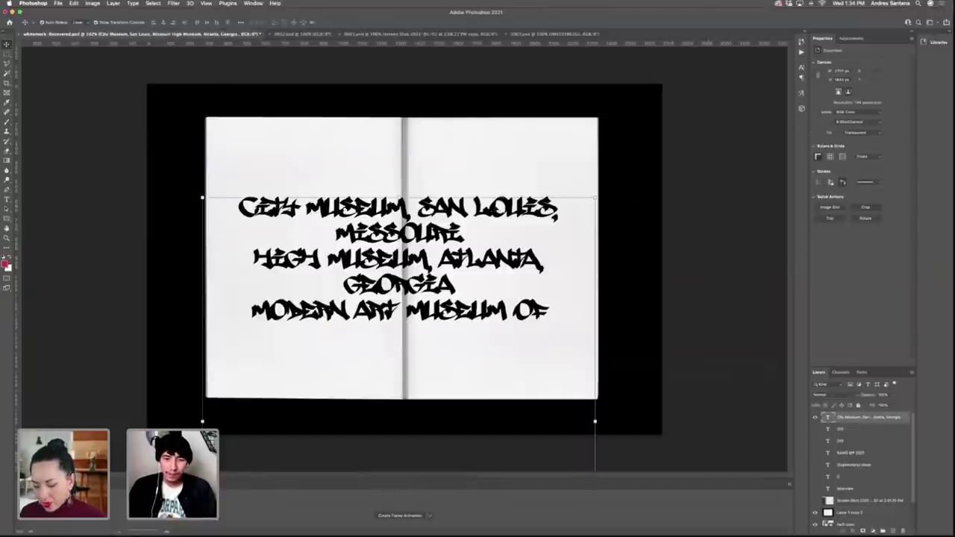
# Enlarge the graffiti museum text across the spread until its font size reaches about 110 pt.
pyautogui.moveTo(595, 422); pyautogui.dragTo(598, 416)
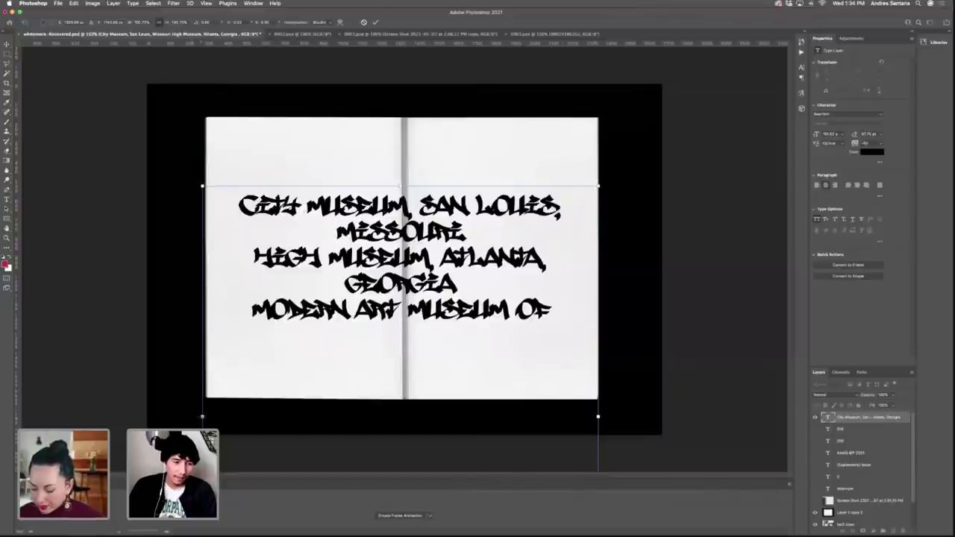
pyautogui.moveTo(202, 417); pyautogui.dragTo(207, 416)
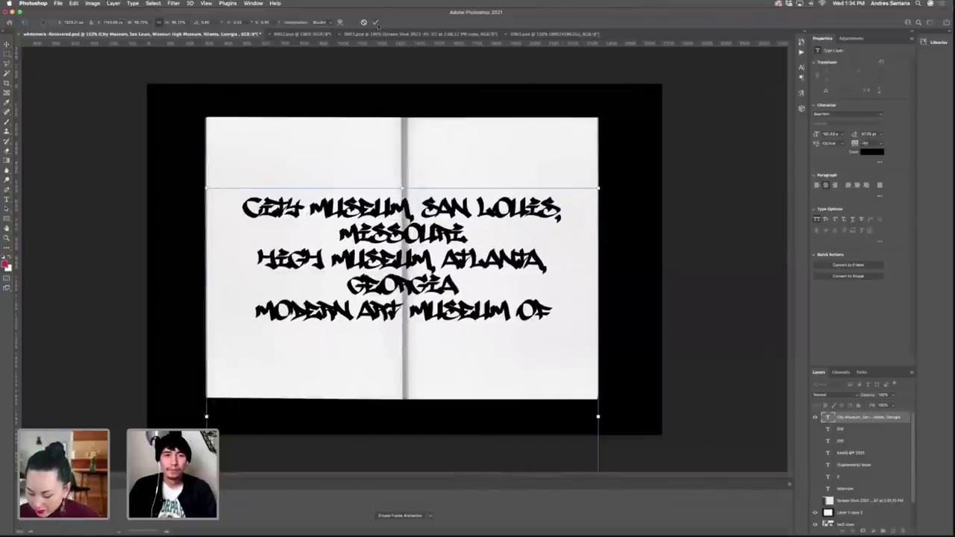
pyautogui.click(376, 23)
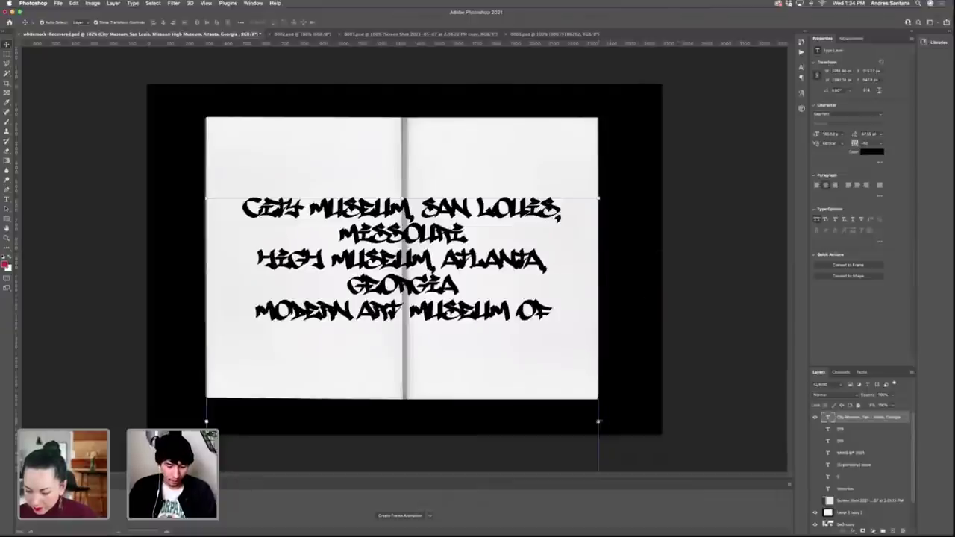
pyautogui.moveTo(598, 422); pyautogui.dragTo(622, 421)
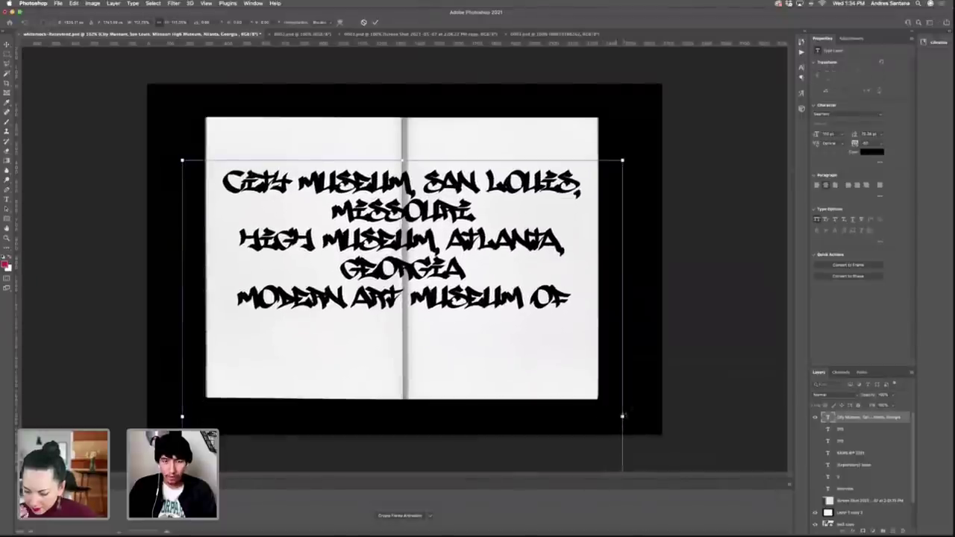
pyautogui.press('Return')
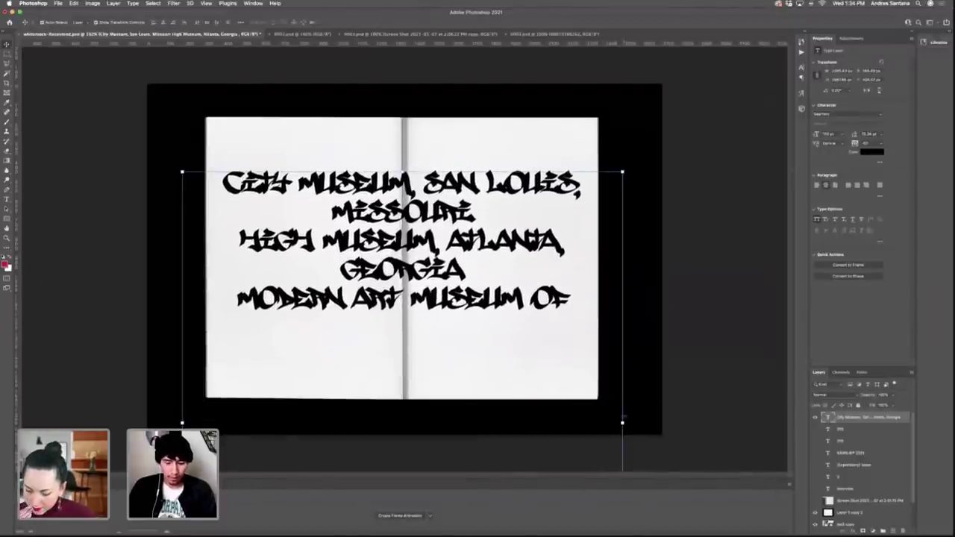
# Nudge the enlarged museum text straight down toward the vertical middle of the spread.
pyautogui.hotkey('shift', 'Down')
pyautogui.hotkey('shift', 'Down')
pyautogui.hotkey('shift', 'Down')
pyautogui.hotkey('shift', 'Down')
pyautogui.hotkey('shift', 'Down')
pyautogui.hotkey('shift', 'Down')
pyautogui.hotkey('shift', 'Down')
pyautogui.hotkey('shift', 'Down')
pyautogui.hotkey('shift', 'Down')
pyautogui.hotkey('shift', 'Down')
pyautogui.hotkey('shift', 'Down')
pyautogui.hotkey('shift', 'Down')
pyautogui.hotkey('shift', 'Down')
pyautogui.hotkey('shift', 'Down')
pyautogui.hotkey('shift', 'Down')
pyautogui.hotkey('shift', 'Down')
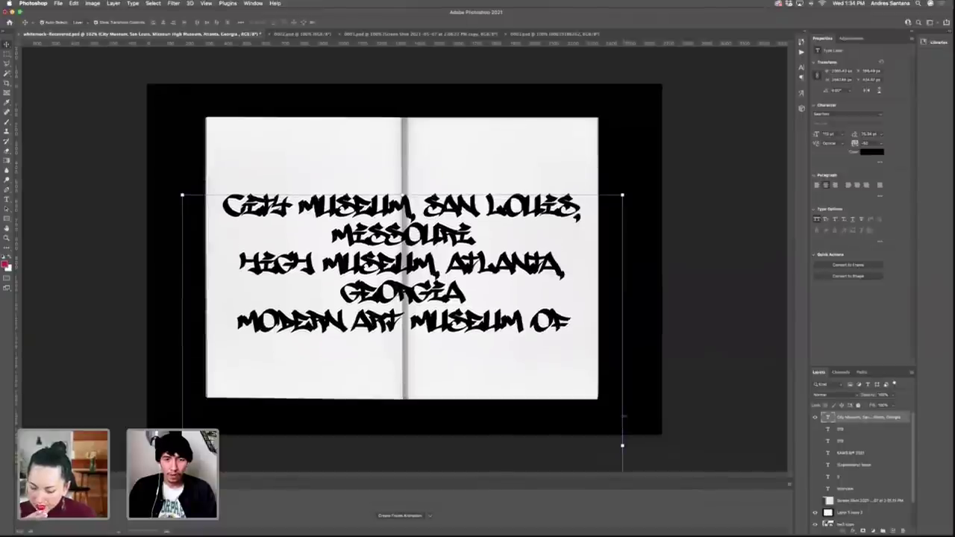
# Set the museum text's leading to 60 pt and move the text block lower on the spread.
pyautogui.click(881, 134)
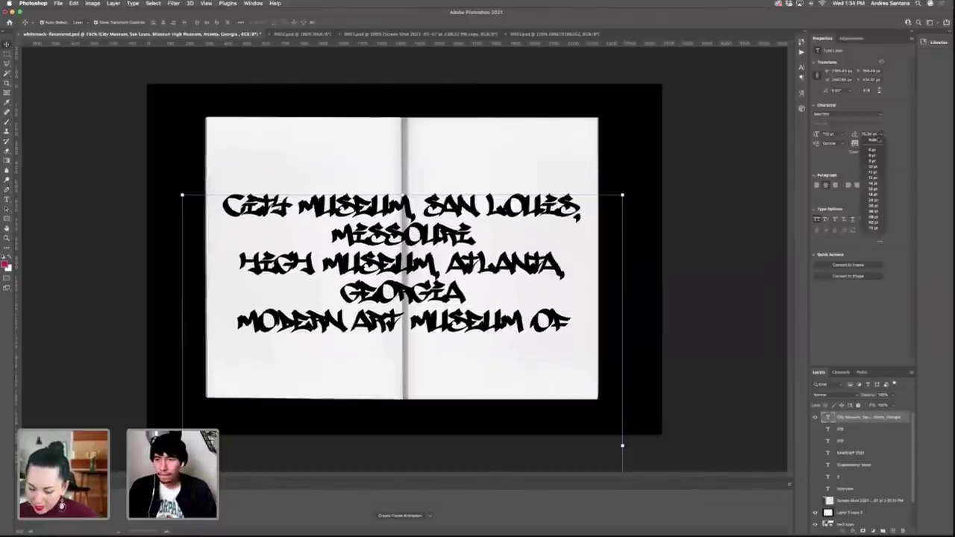
pyautogui.click(873, 228)
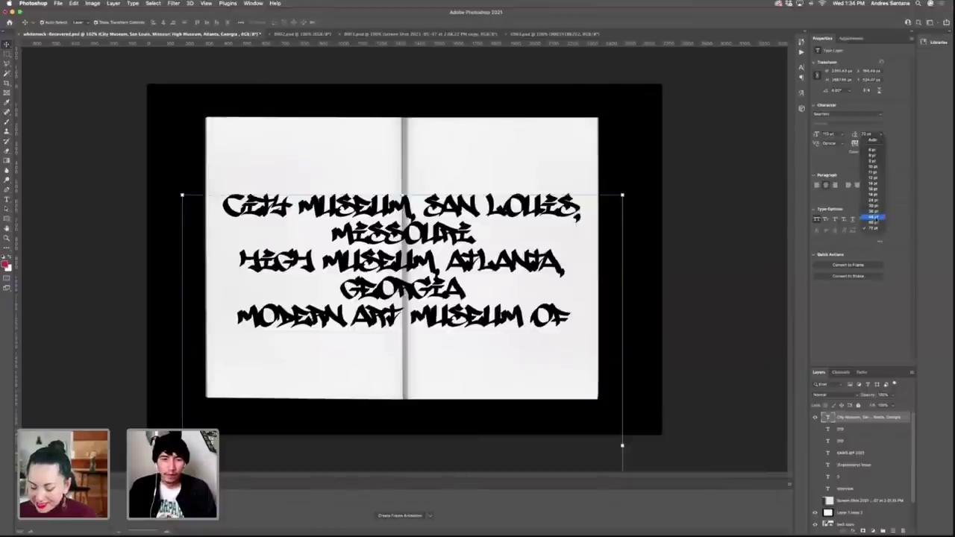
pyautogui.click(873, 217)
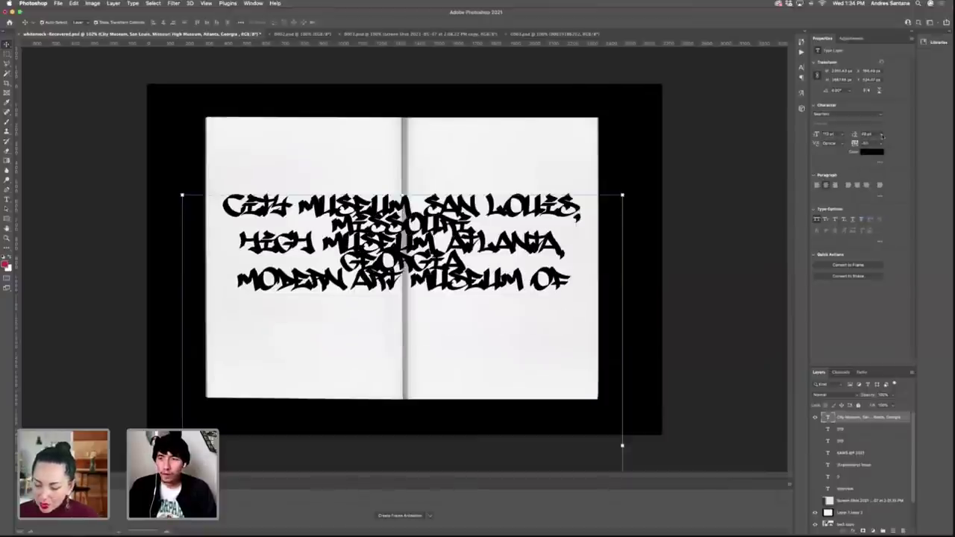
pyautogui.click(882, 135)
pyautogui.click(874, 222)
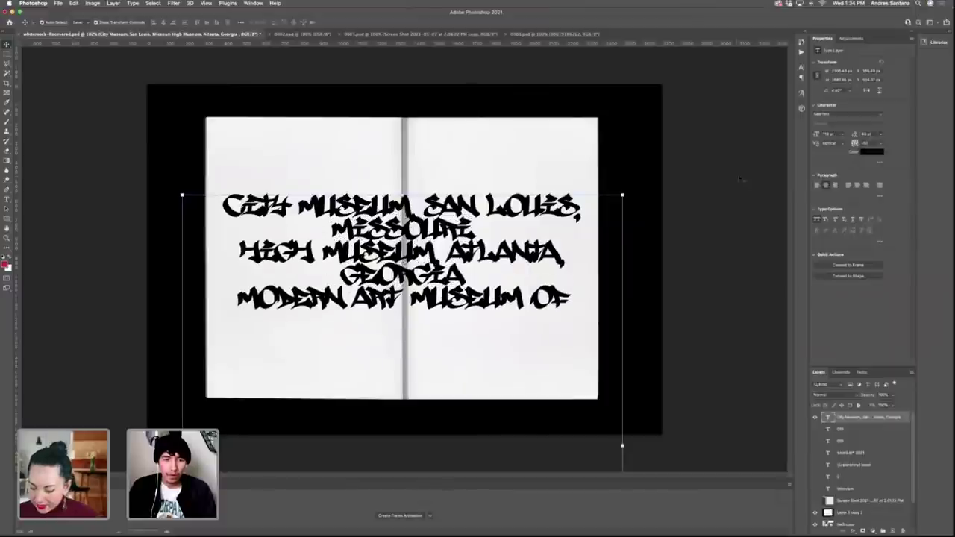
pyautogui.click(742, 177)
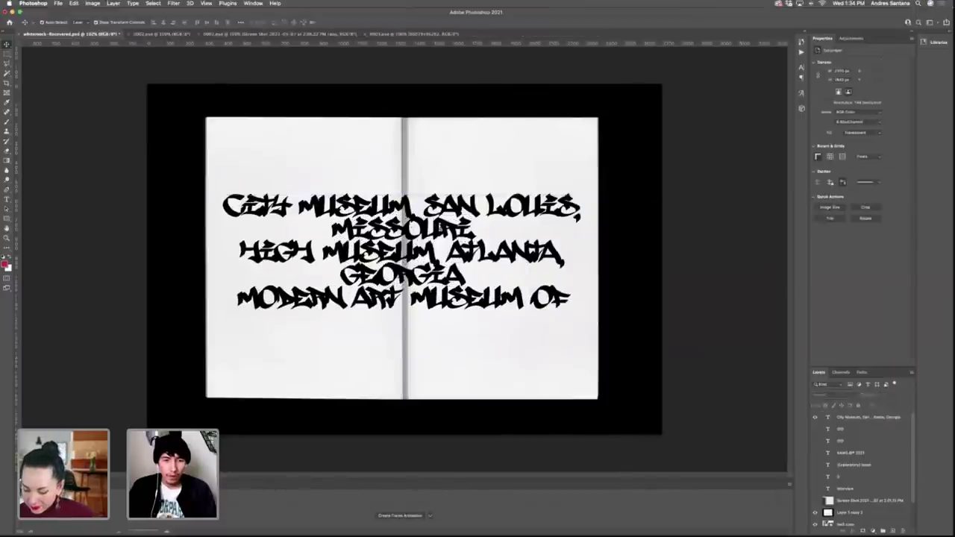
pyautogui.moveTo(443, 203); pyautogui.dragTo(441, 240)
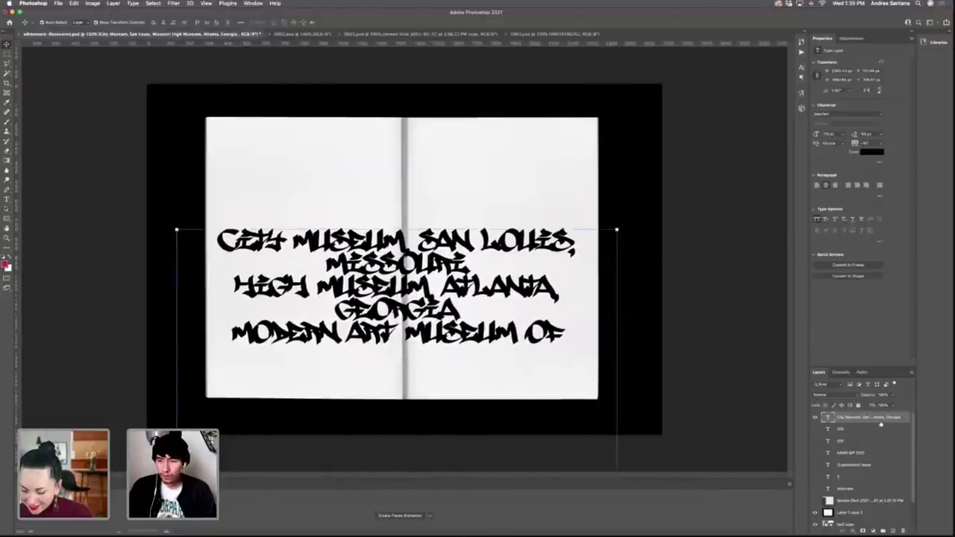
# Set the museum text layer's blend mode to Multiply at 100% opacity.
pyautogui.click(893, 395)
pyautogui.click(887, 405)
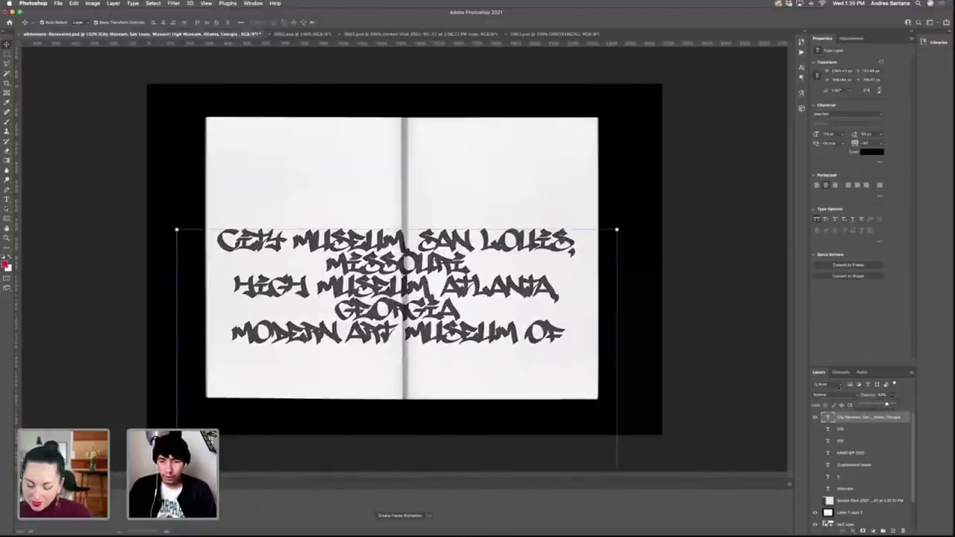
pyautogui.click(832, 395)
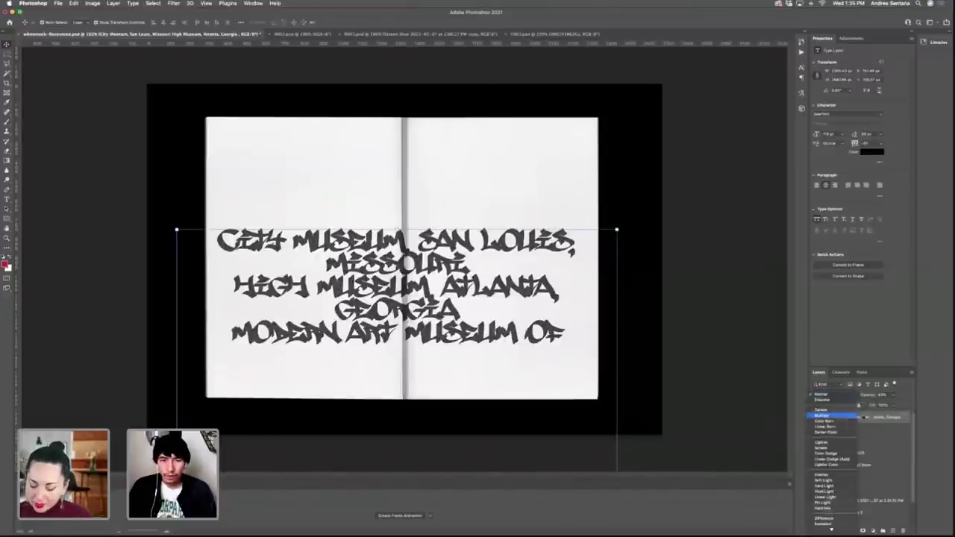
pyautogui.click(858, 416)
pyautogui.hotkey('ctrl', 'z')
pyautogui.hotkey('ctrl', 'z')
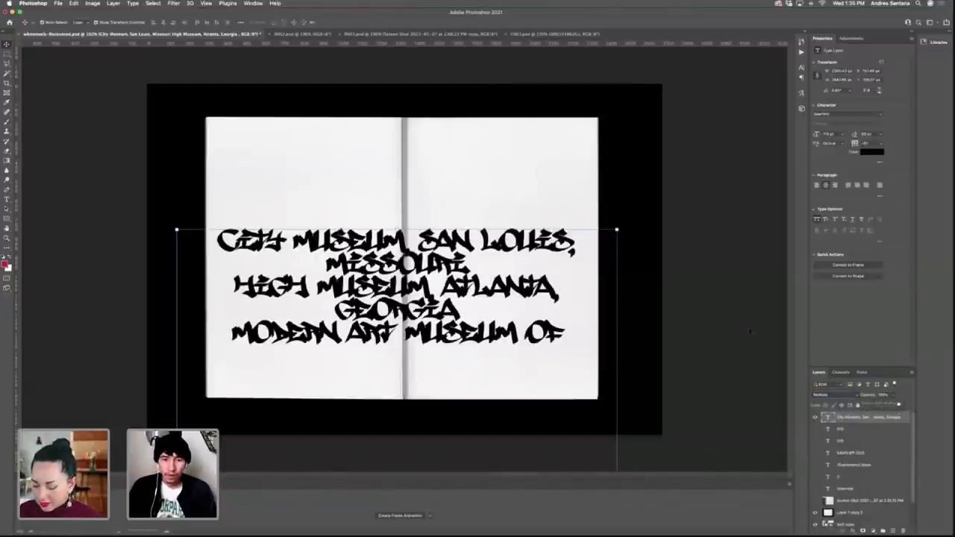
pyautogui.click(754, 331)
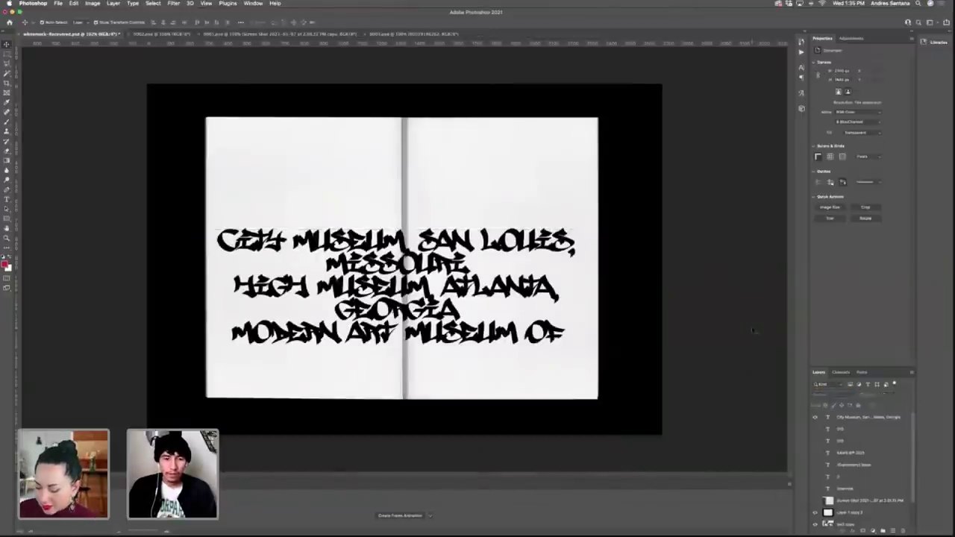
# In the museum text layer's blending options, split the highlight sliders for This Layer and Underlying Layer so the paper shows through the lettering.
pyautogui.click(535, 300)
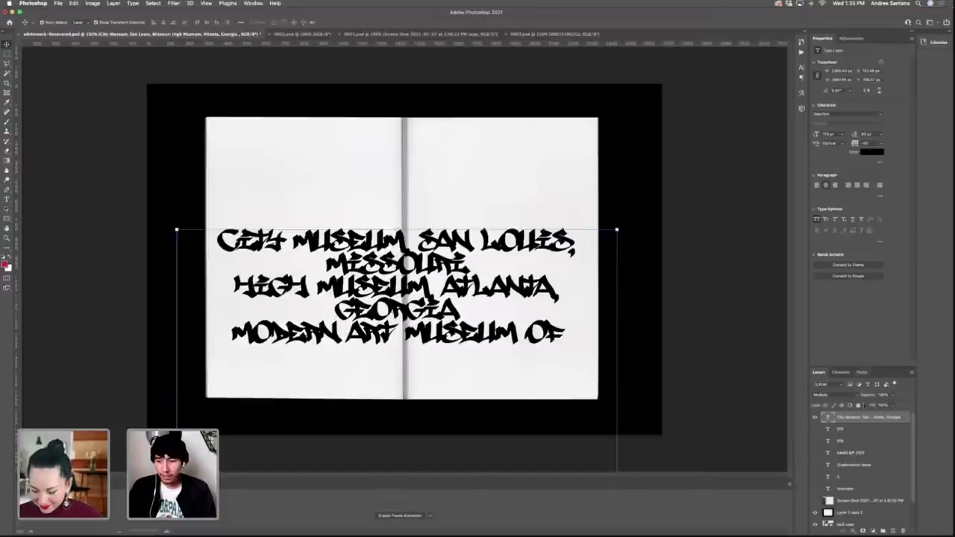
pyautogui.rightClick(862, 419)
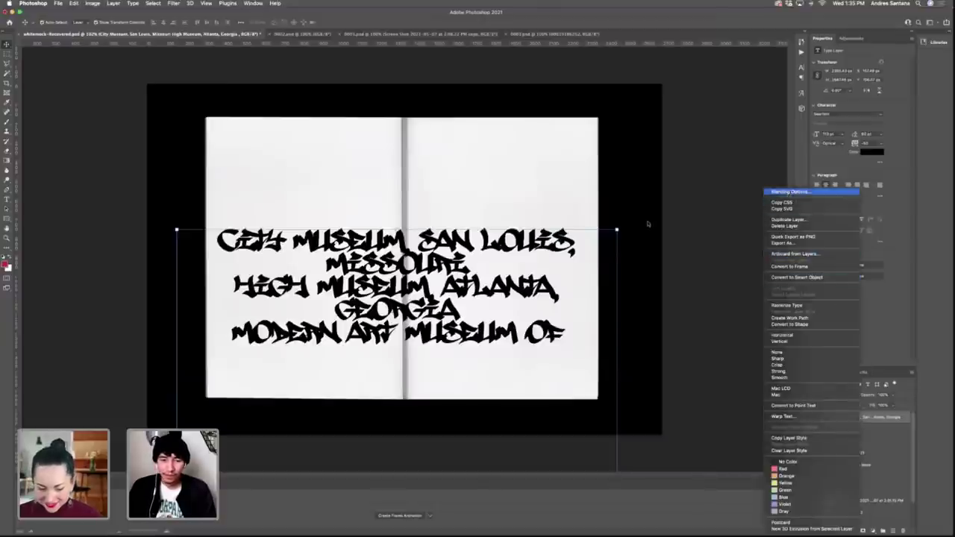
pyautogui.click(650, 254)
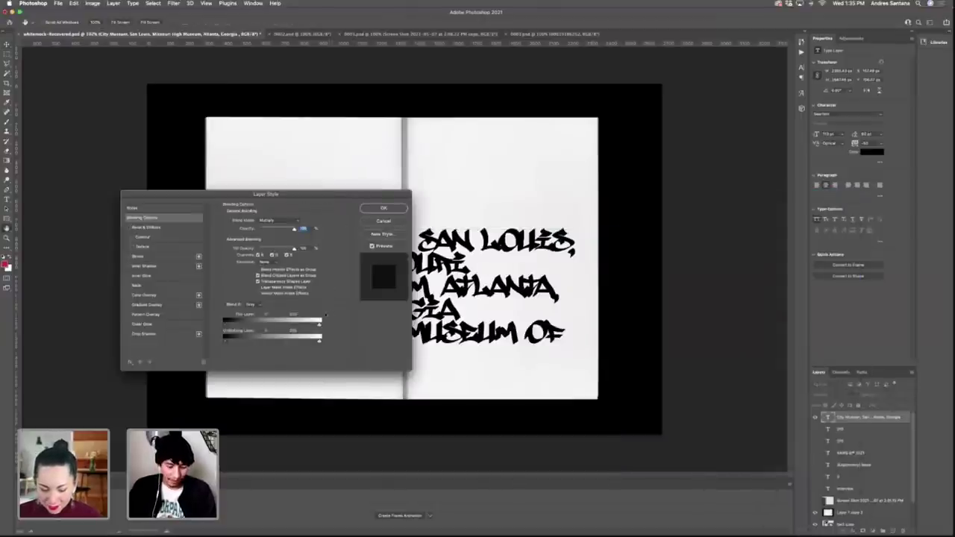
pyautogui.press('alt')
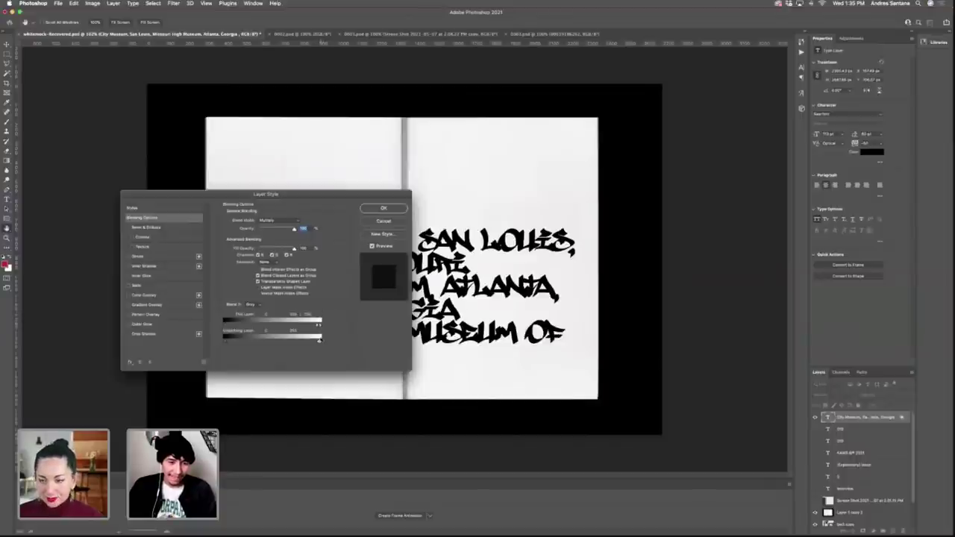
pyautogui.moveTo(317, 342); pyautogui.dragTo(315, 342)
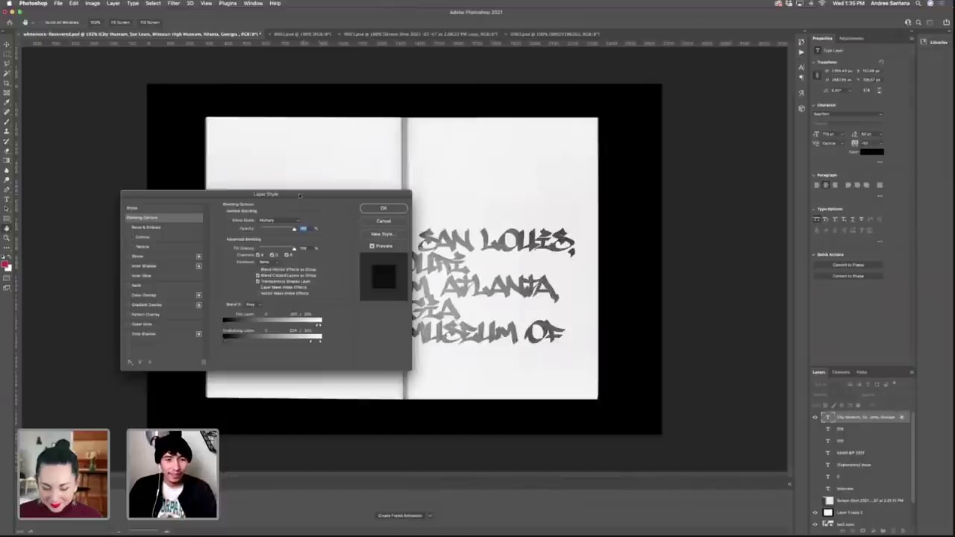
pyautogui.moveTo(300, 196); pyautogui.dragTo(279, 38)
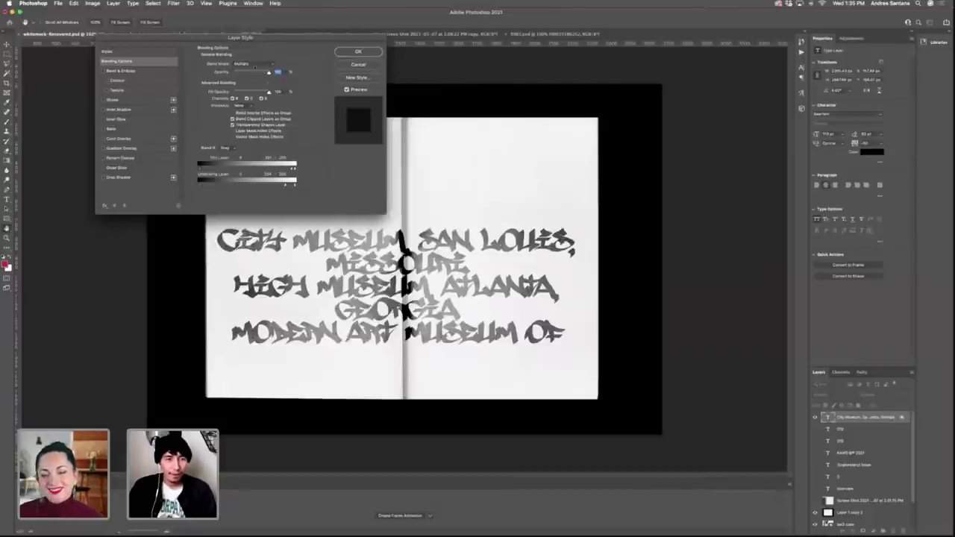
pyautogui.click(358, 51)
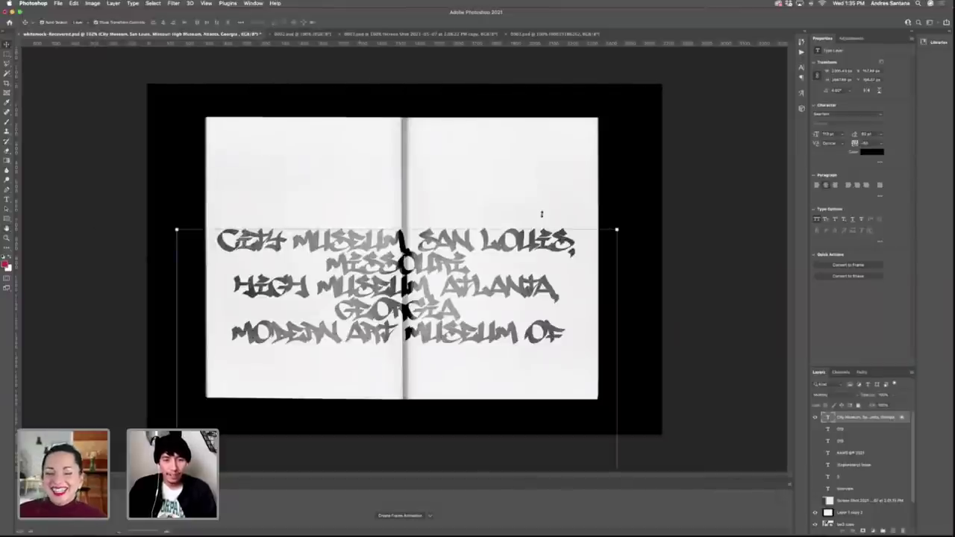
pyautogui.click(684, 215)
pyautogui.click(520, 252)
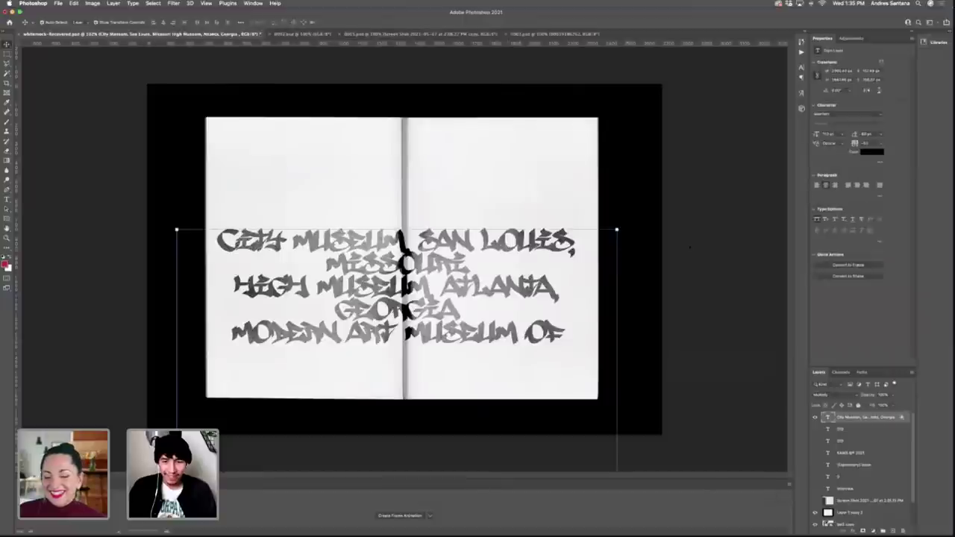
pyautogui.click(689, 246)
pyautogui.press('super+shift+z')
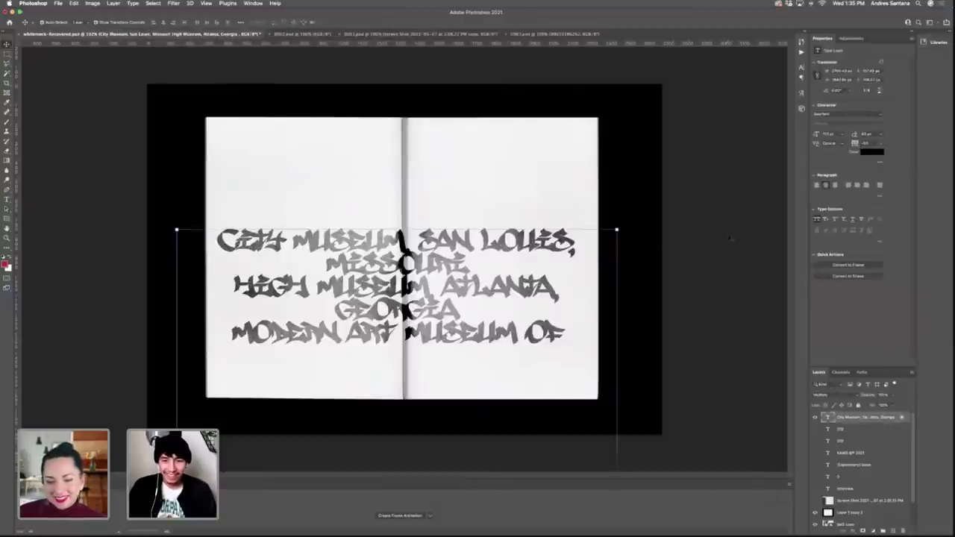
pyautogui.press('super+z')
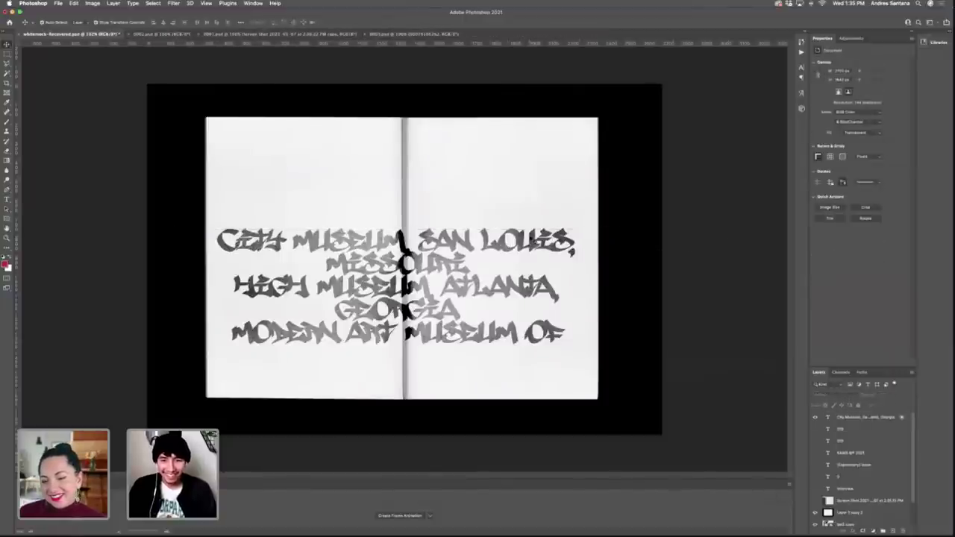
pyautogui.press('super+shift+z')
pyautogui.press('super+z')
pyautogui.press('super+shift+z')
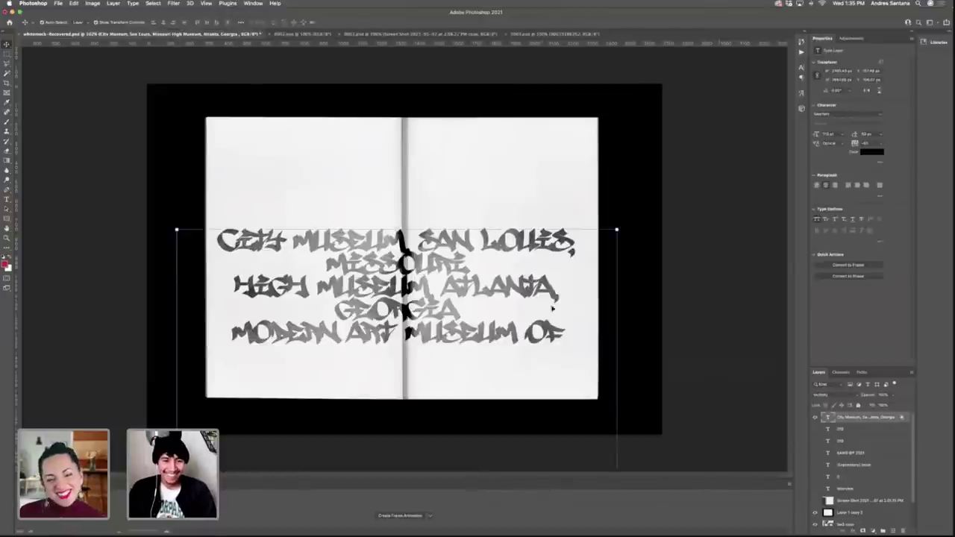
# Duplicate the faded museum text layer and lower the copy's opacity to darken the lettering partially.
pyautogui.press('super+j')
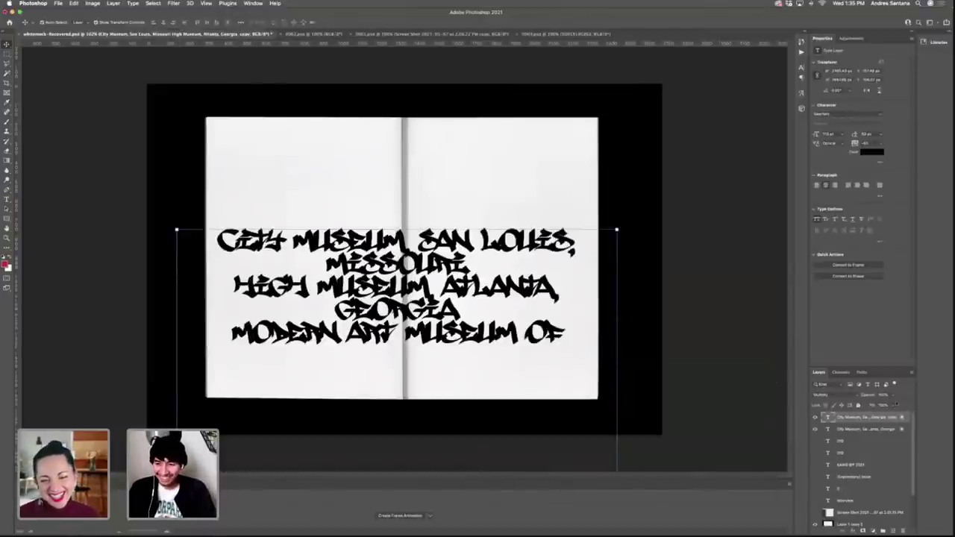
pyautogui.click(896, 405)
pyautogui.moveTo(882, 405)
pyautogui.mouseDown()
pyautogui.moveTo(873, 405)
pyautogui.moveTo(888, 405)
pyautogui.mouseUp()
pyautogui.click(702, 340)
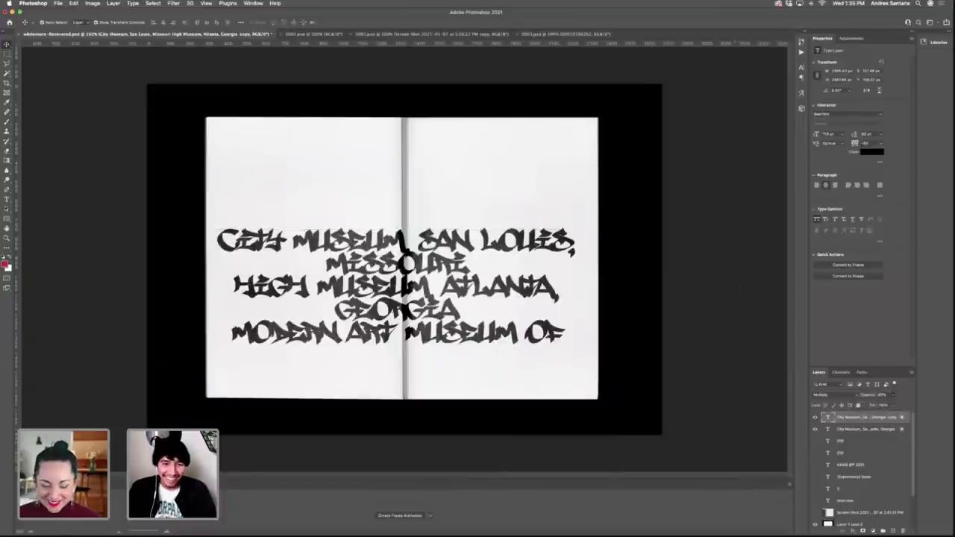
# Show the hidden page-number and header text layers, including KAWS, (Exploratory) Issue and Interview.
pyautogui.click(469, 259)
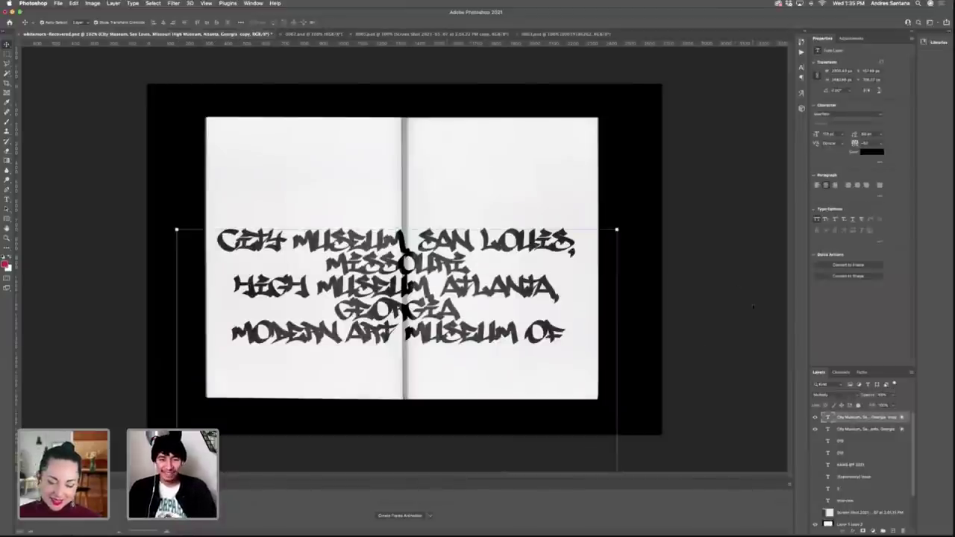
pyautogui.click(615, 280)
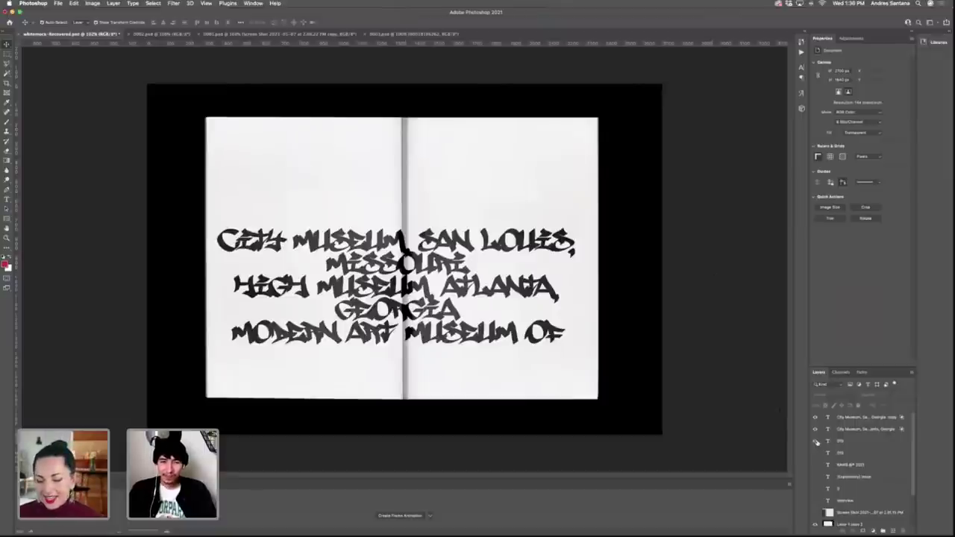
pyautogui.moveTo(817, 442); pyautogui.dragTo(817, 505)
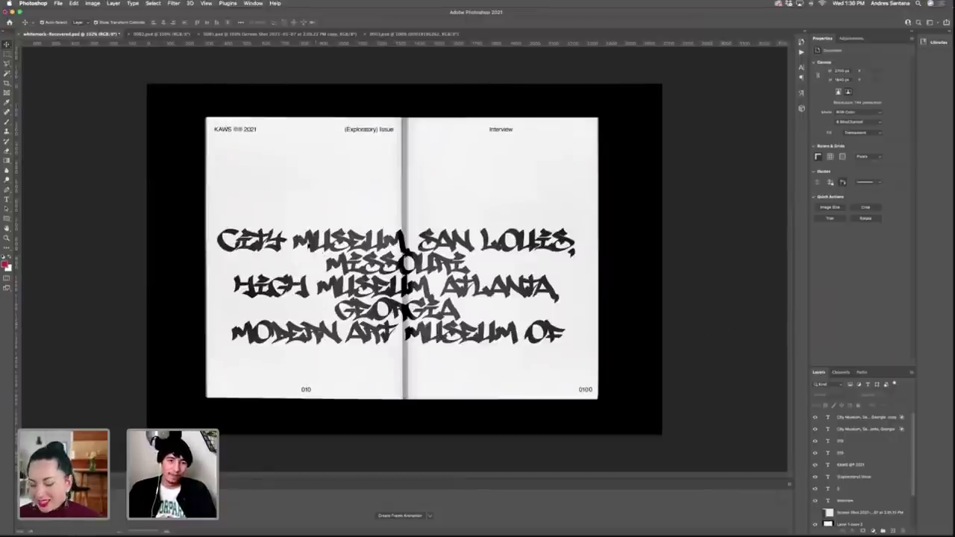
# Delete the extra text layer overlapping the 010 page number on the right page.
pyautogui.click(591, 392)
pyautogui.press('BackSpace')
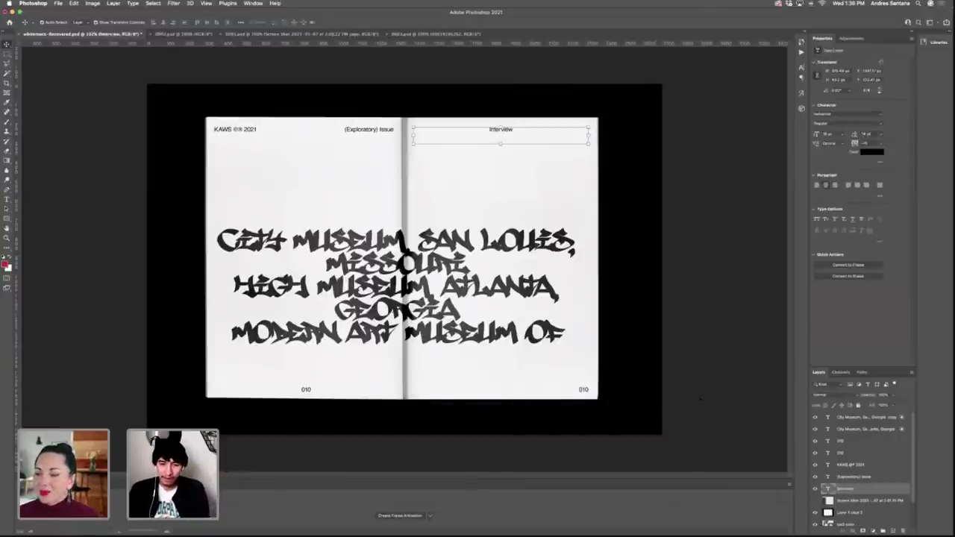
pyautogui.click(706, 400)
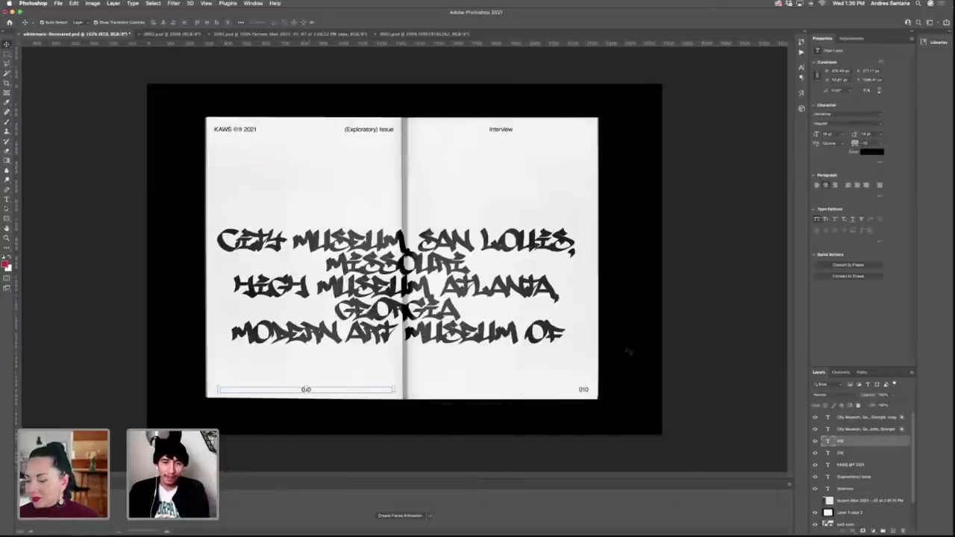
# Save a copy of the layered Photoshop document to the Desktop as 00010.psd.
pyautogui.press('super+shift+s')
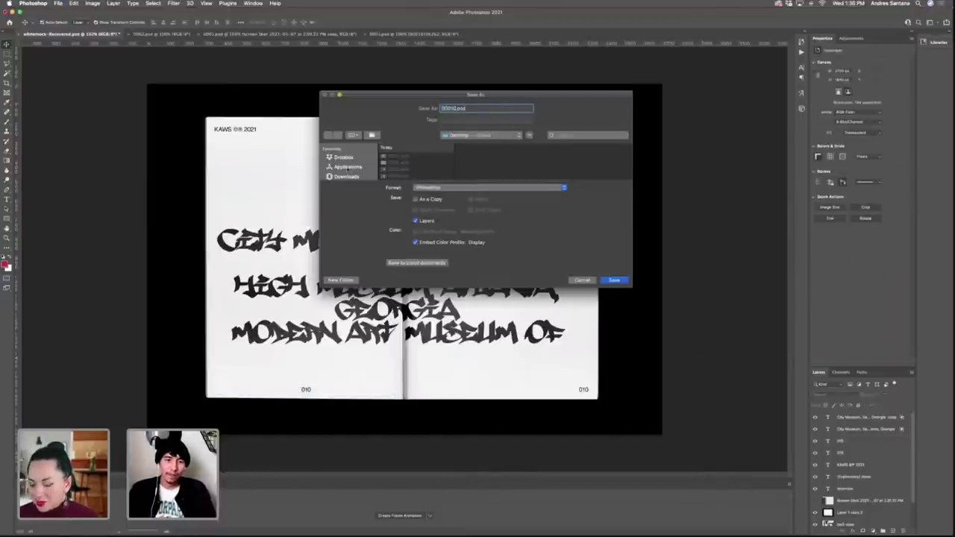
pyautogui.scroll(-3, 348, 170)
pyautogui.click(345, 151)
pyautogui.click(416, 199)
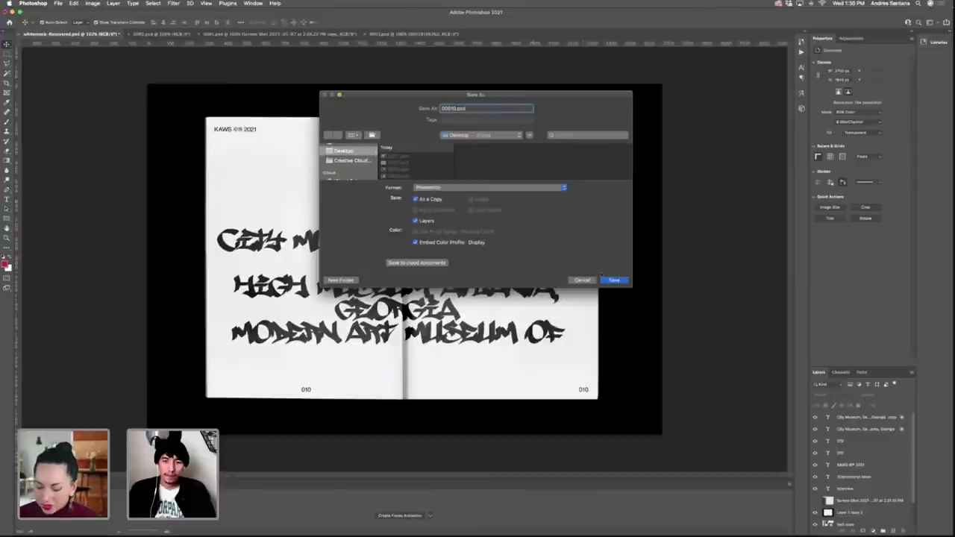
pyautogui.click(606, 280)
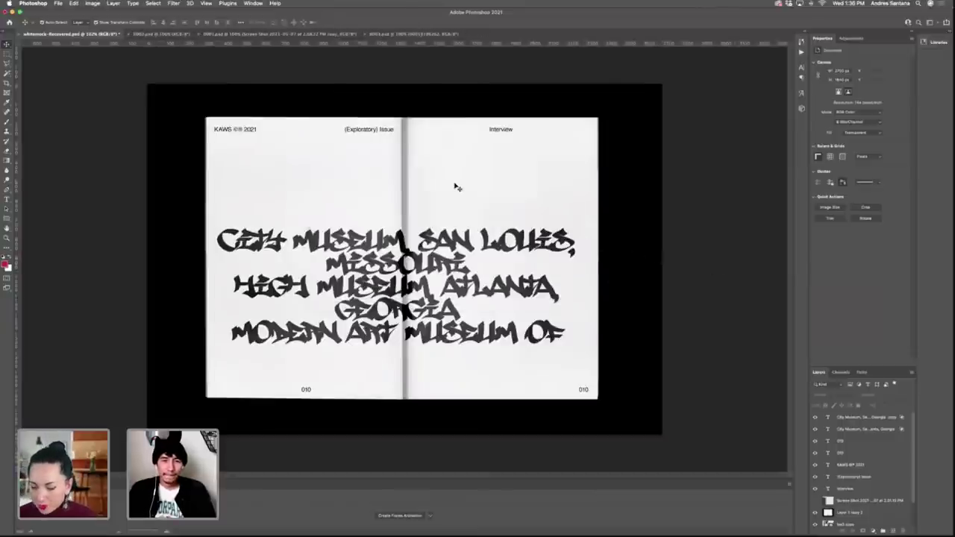
# Delete the darkening duplicate of the museum text layer and move the remaining museum text up toward the middle of the spread.
pyautogui.click(336, 245)
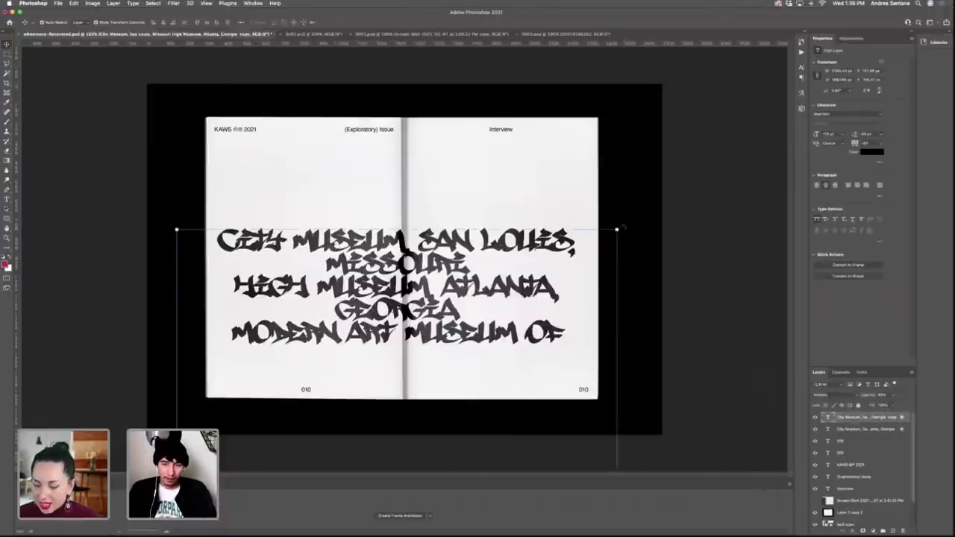
pyautogui.press('super+t')
pyautogui.moveTo(618, 193); pyautogui.dragTo(370, 177)
pyautogui.press('Escape')
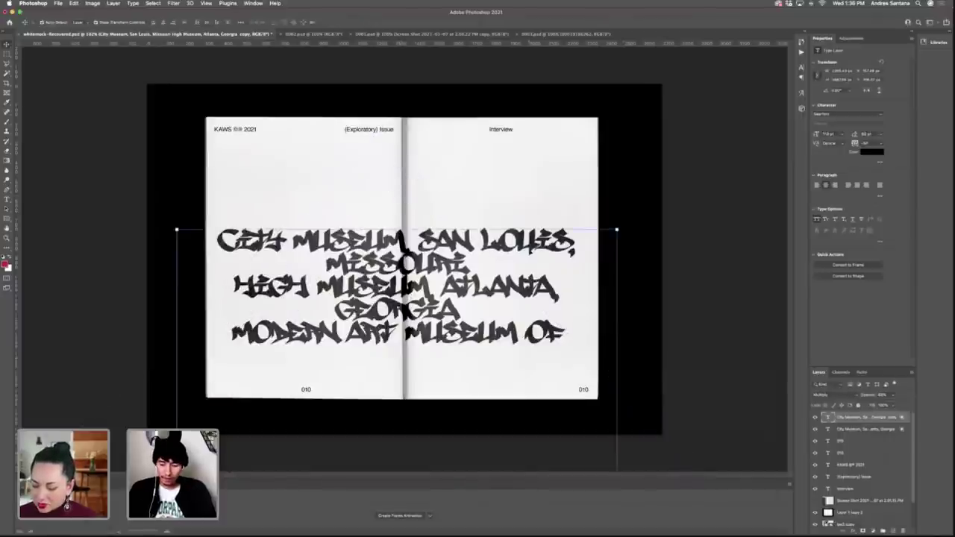
pyautogui.press('BackSpace')
pyautogui.moveTo(435, 272); pyautogui.dragTo(440, 233)
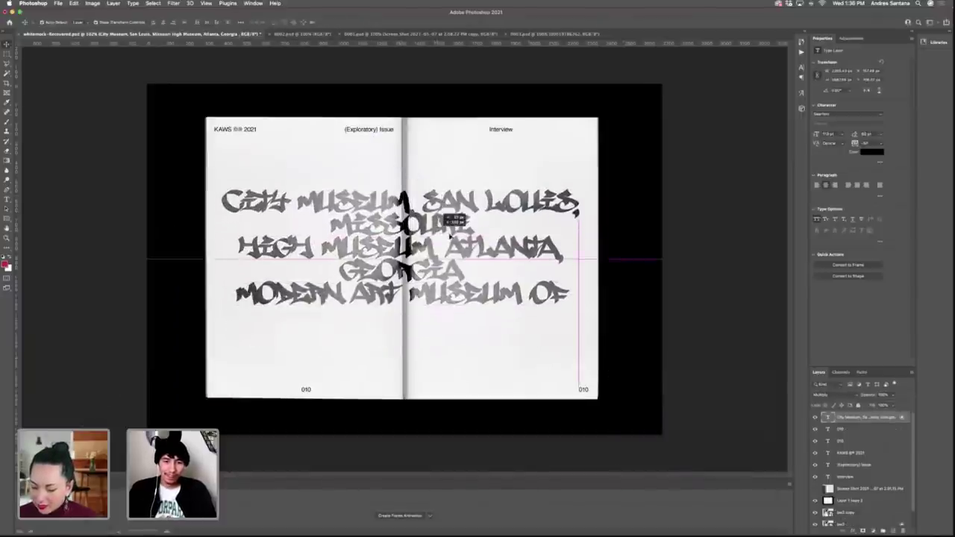
# Rotate the museum text 90° clockwise so it reads downward, and move it onto the right page.
pyautogui.hotkey('ctrl', 't')
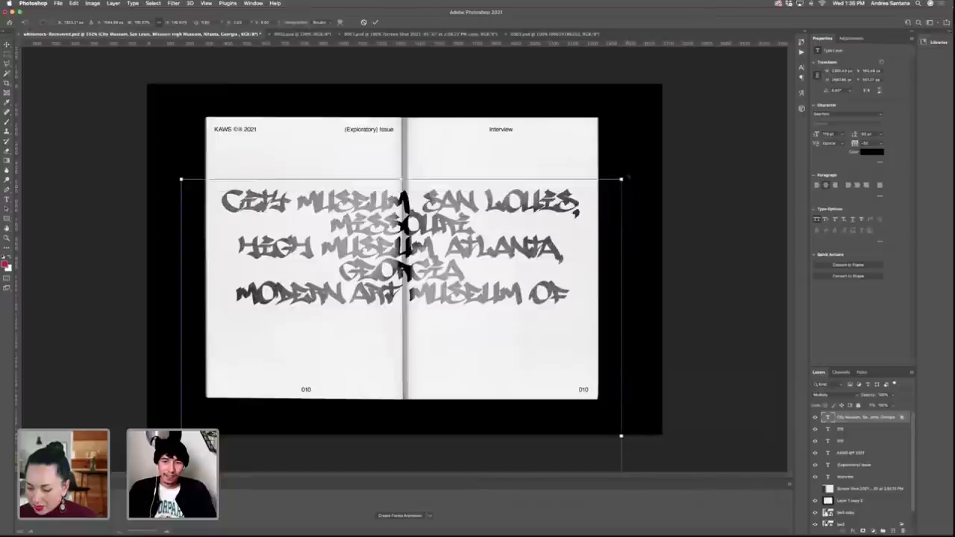
pyautogui.moveTo(692, 262); pyautogui.dragTo(501, 370)
pyautogui.moveTo(470, 265); pyautogui.dragTo(404, 182)
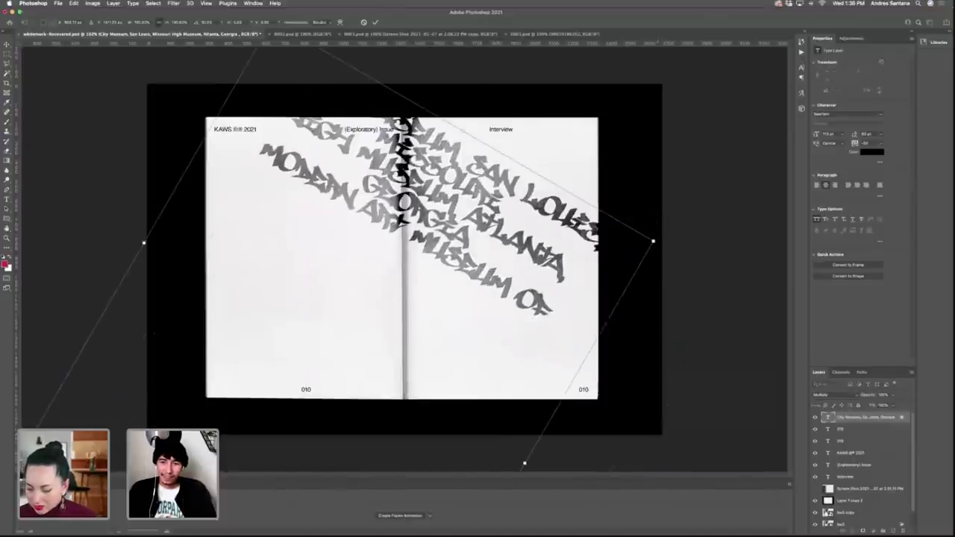
pyautogui.moveTo(665, 250); pyautogui.dragTo(685, 364)
pyautogui.moveTo(506, 231); pyautogui.dragTo(527, 174)
pyautogui.moveTo(677, 406); pyautogui.dragTo(621, 411)
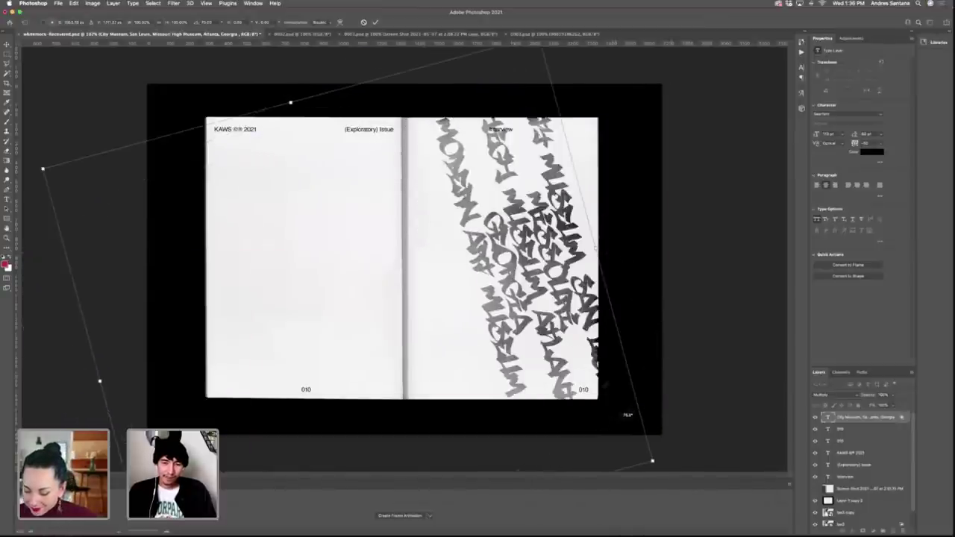
pyautogui.moveTo(574, 276); pyautogui.dragTo(579, 317)
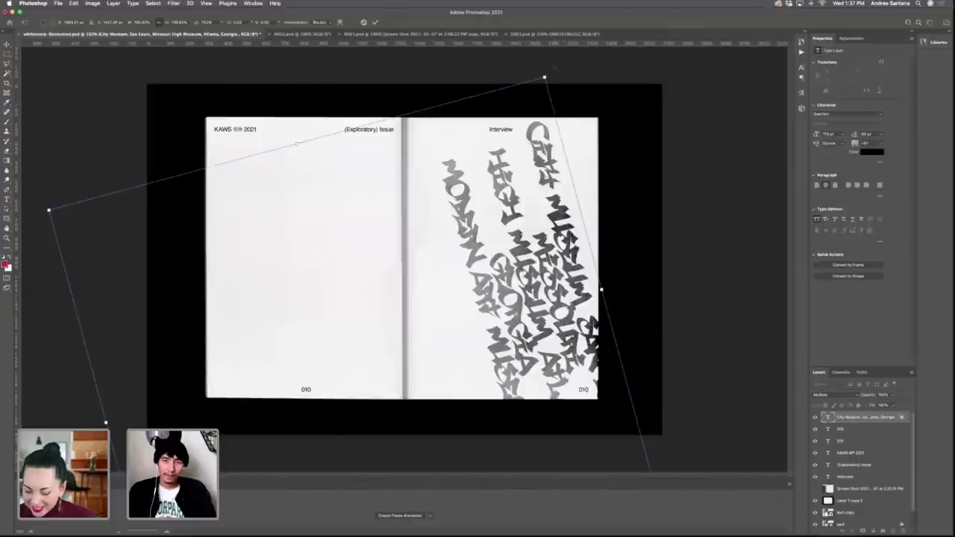
pyautogui.moveTo(574, 60); pyautogui.dragTo(637, 113)
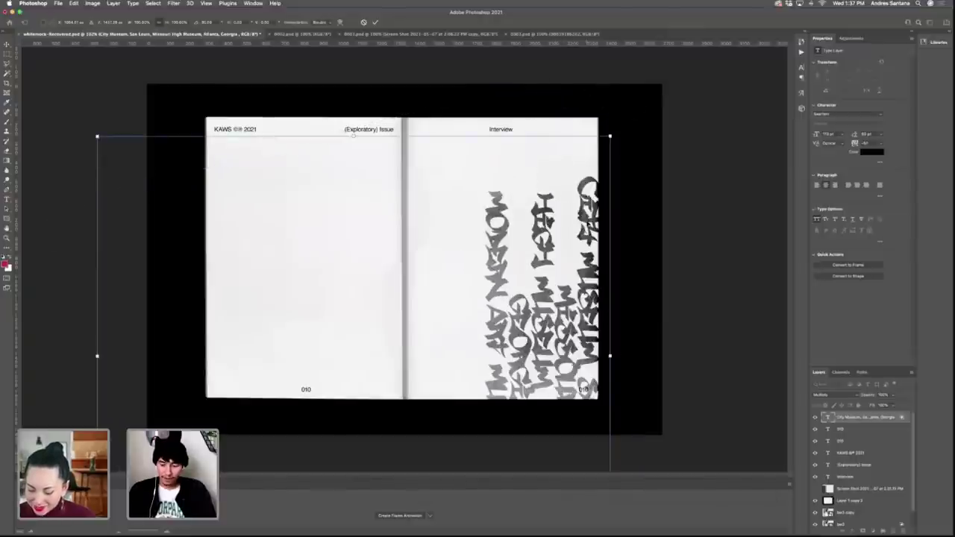
pyautogui.press('Return')
pyautogui.moveTo(581, 218); pyautogui.dragTo(511, 192)
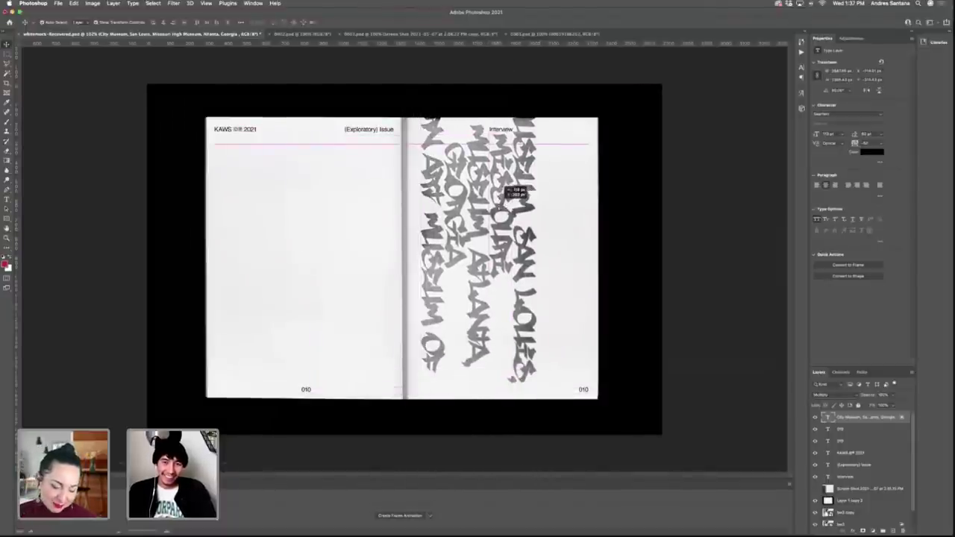
pyautogui.click(704, 234)
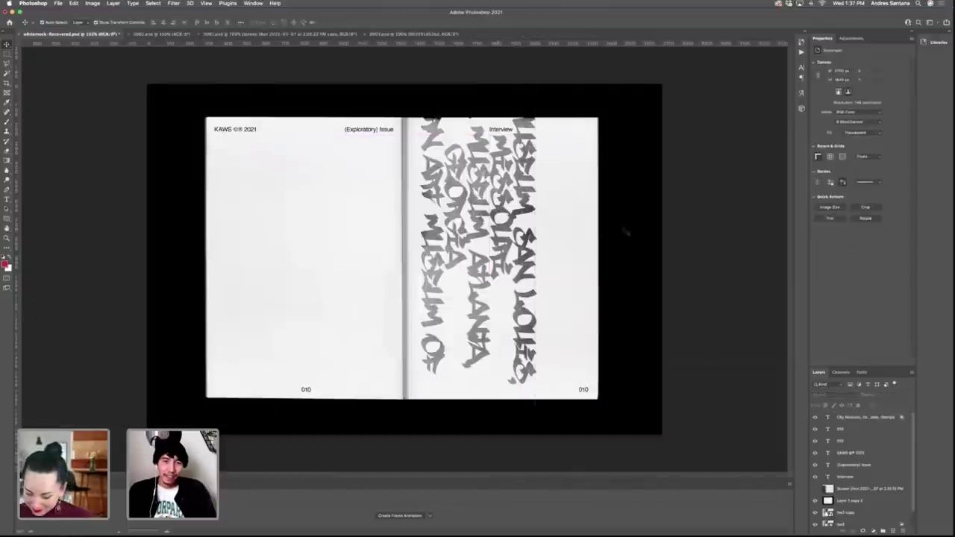
# Narrow the vertical museum text's box to end at the spine and shift the lettering slightly down and toward the outer edge.
pyautogui.click(515, 222)
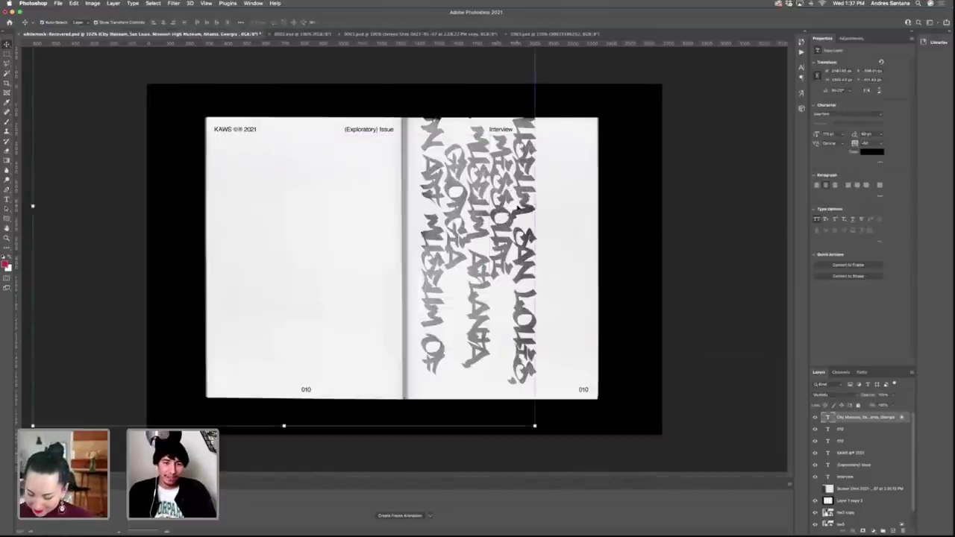
pyautogui.doubleClick(520, 208)
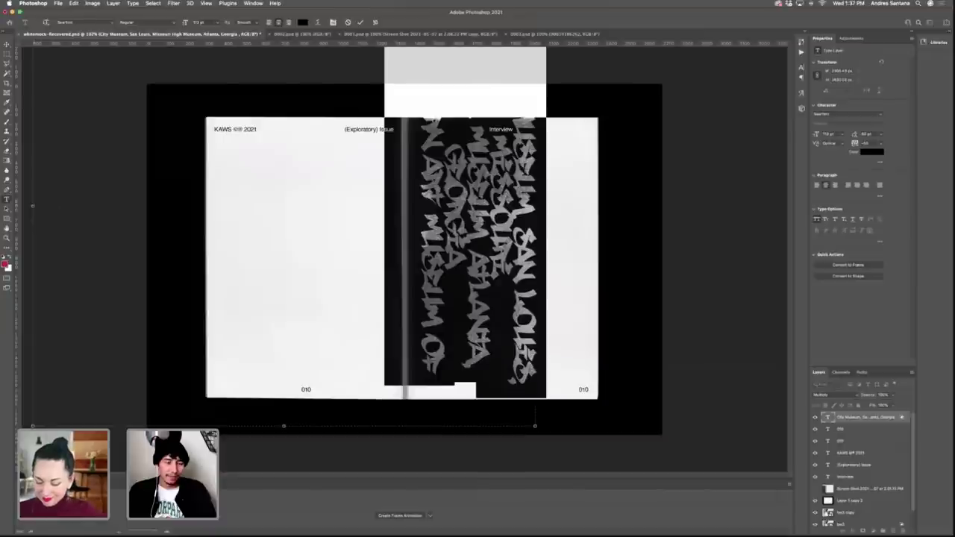
pyautogui.moveTo(32, 205); pyautogui.dragTo(404, 218)
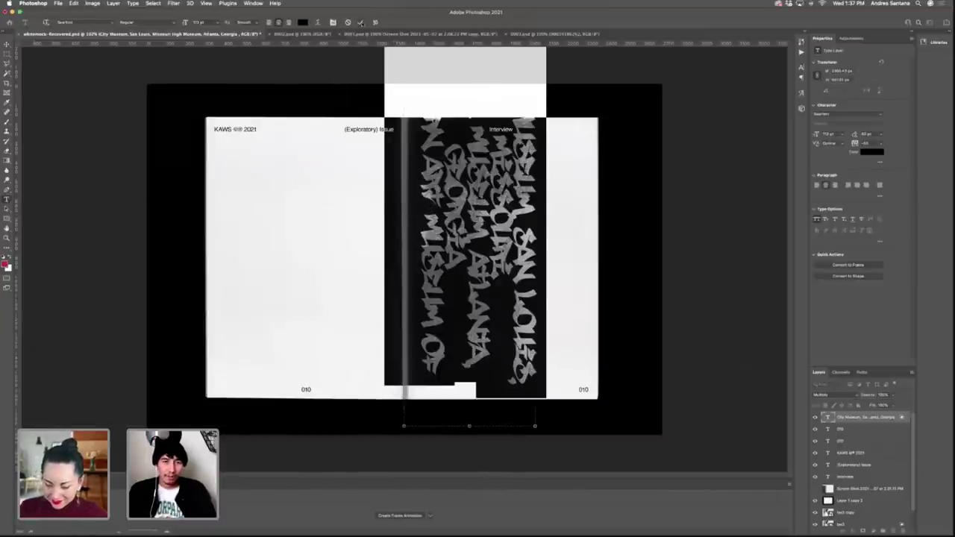
pyautogui.click(361, 22)
pyautogui.click(585, 256)
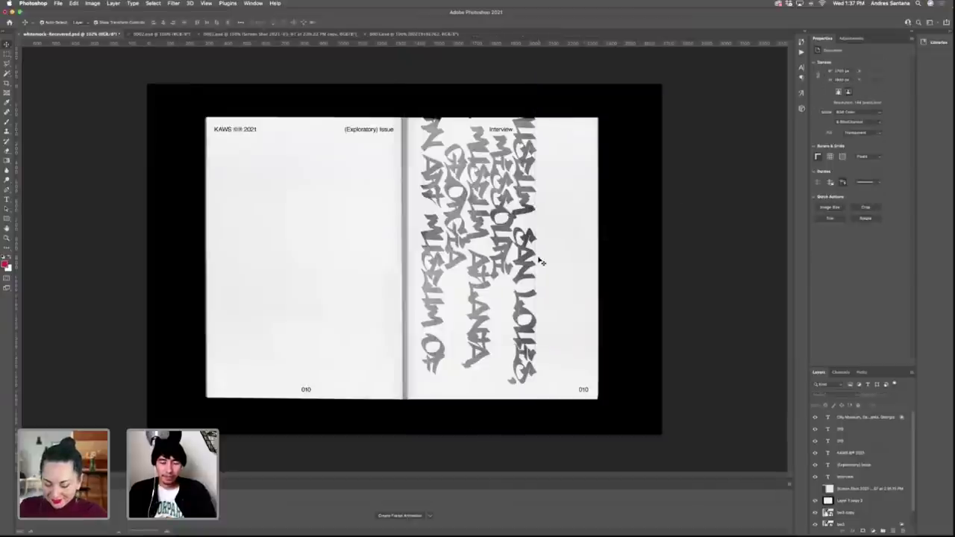
pyautogui.moveTo(502, 262)
pyautogui.mouseDown()
pyautogui.moveTo(514, 238)
pyautogui.moveTo(505, 257)
pyautogui.mouseUp()
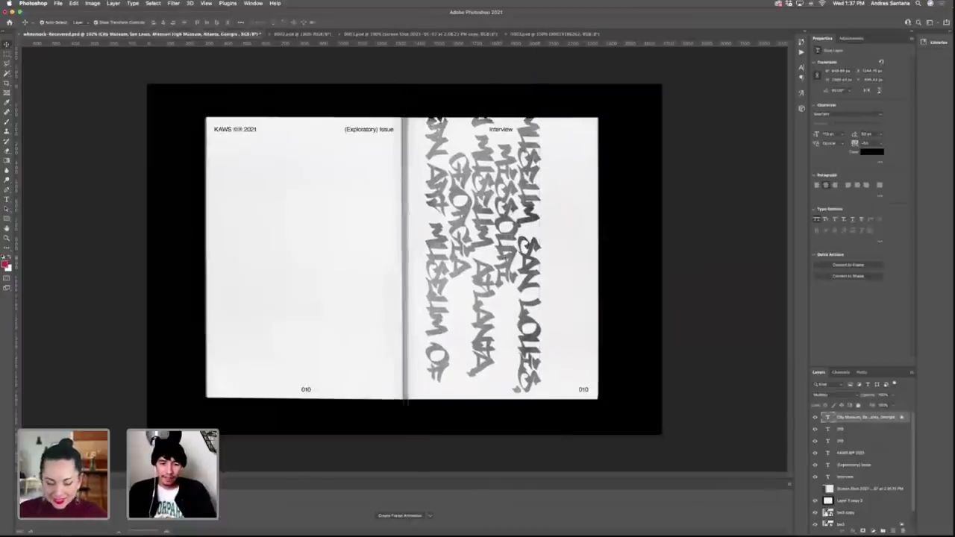
pyautogui.click(630, 279)
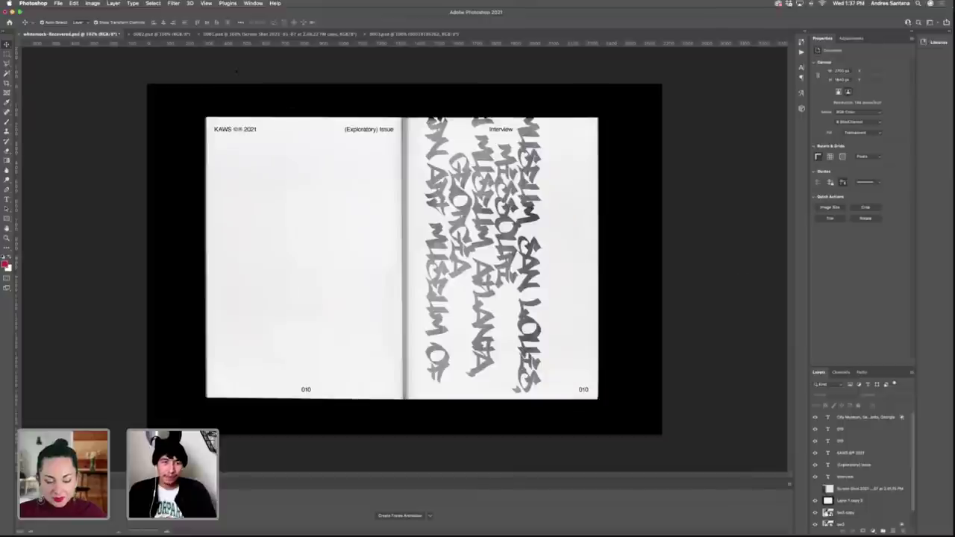
# Place the image Screen Shot 2021-05-07 at 1.31.41 PM from the KAWS photography folder as an embedded object.
pyautogui.click(57, 3)
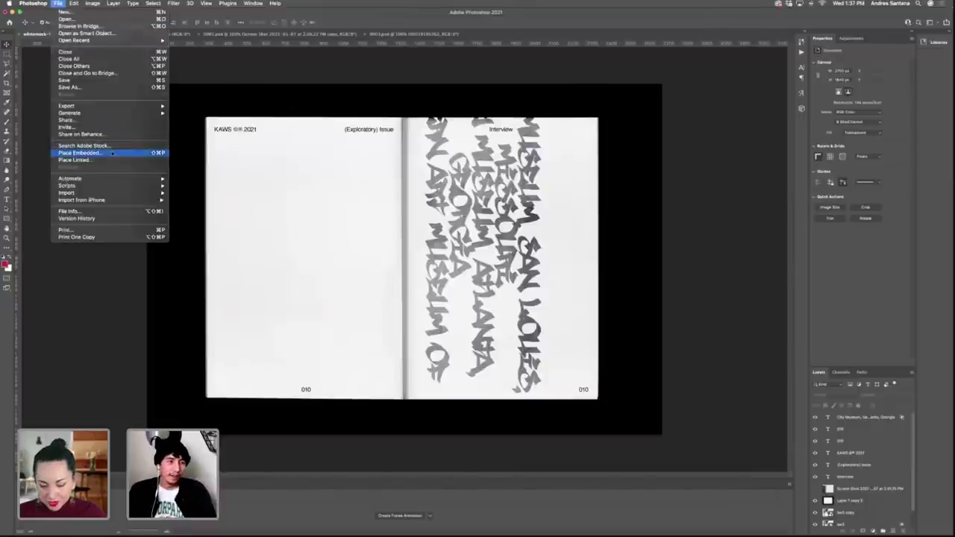
pyautogui.press('super+o')
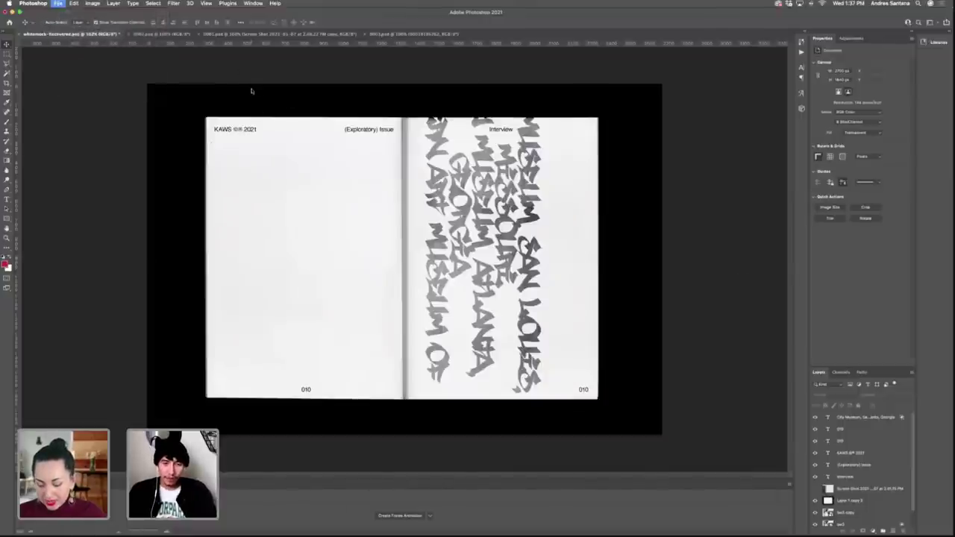
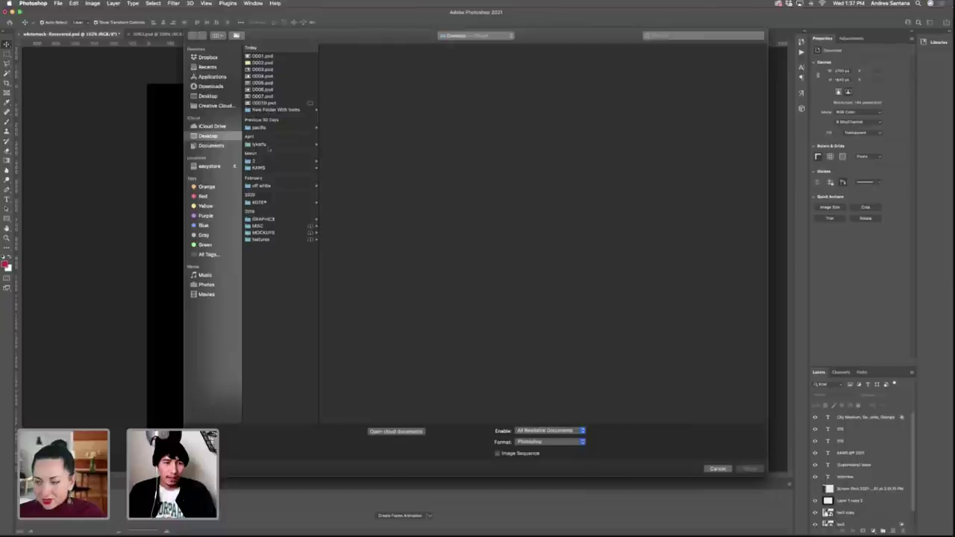
pyautogui.click(268, 168)
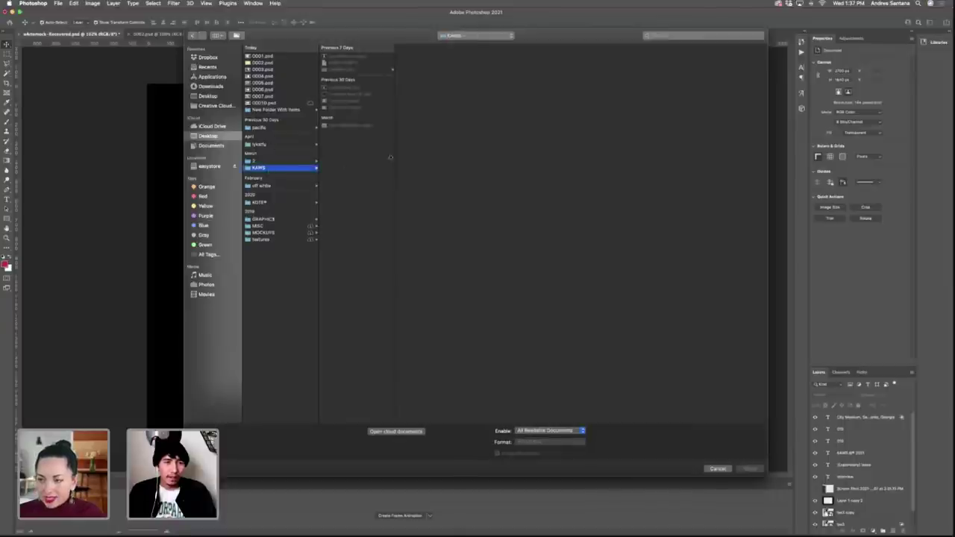
pyautogui.click(342, 69)
pyautogui.click(420, 192)
pyautogui.click(415, 239)
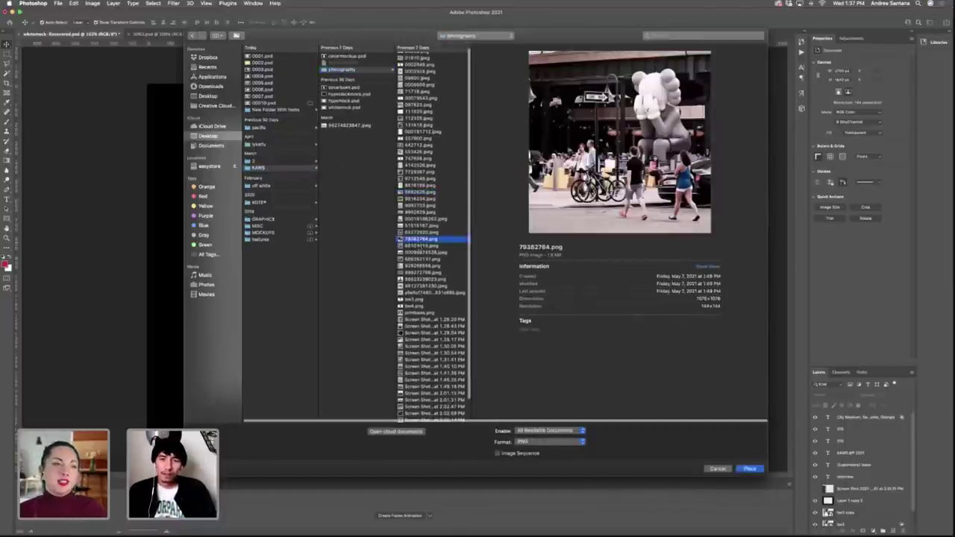
pyautogui.click(422, 272)
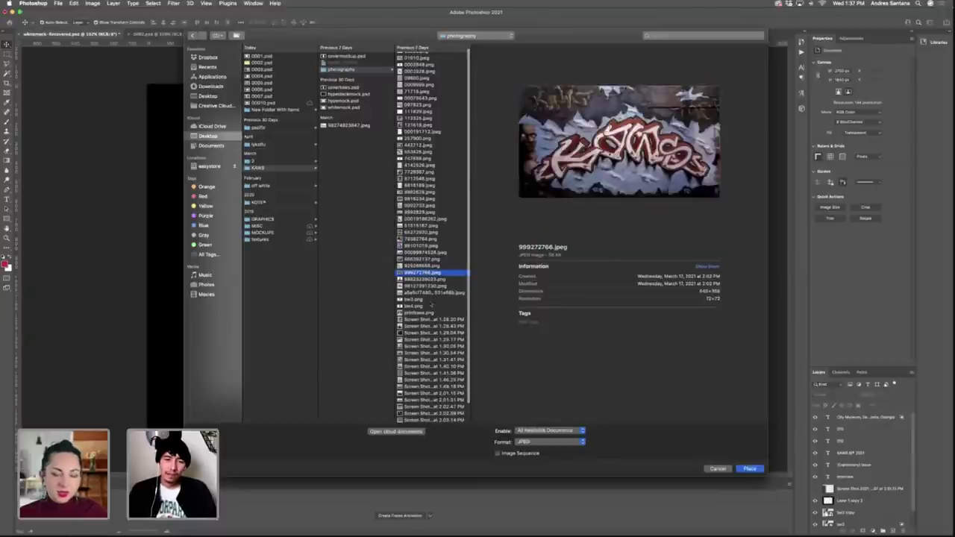
pyautogui.click(430, 302)
pyautogui.scroll(-1, 431, 298)
pyautogui.click(432, 331)
pyautogui.scroll(-1, 434, 336)
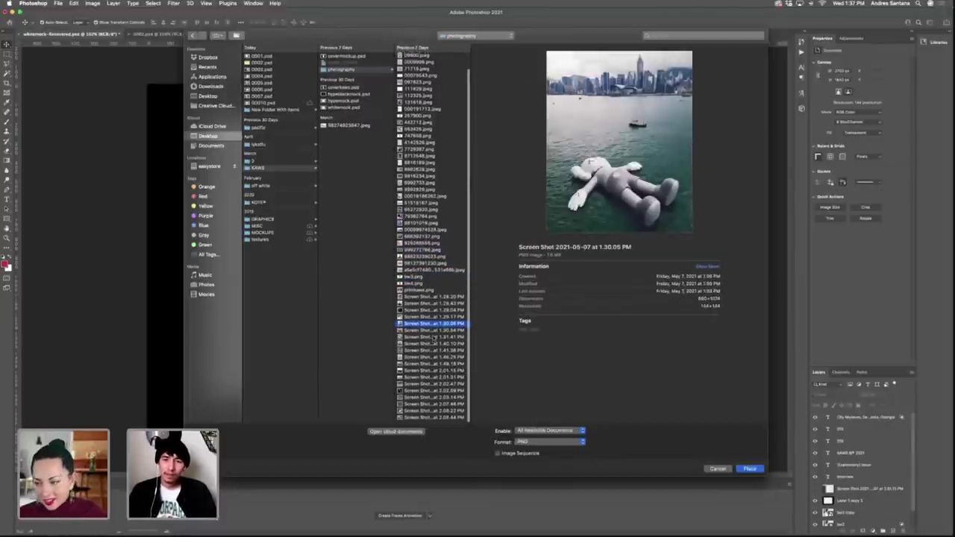
pyautogui.click(433, 338)
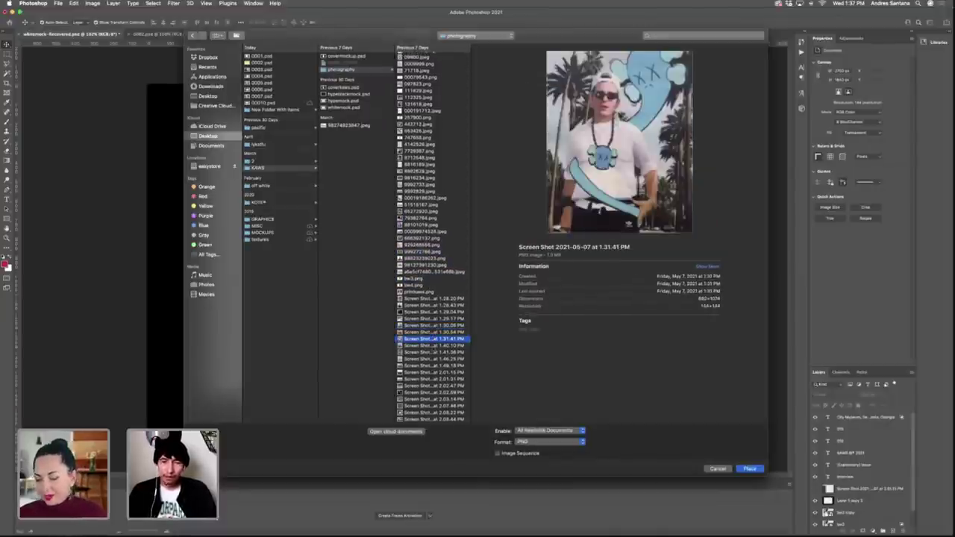
pyautogui.press('Return')
# Scale the placed photo down and position it in the lower-left area of the left page, above the page number.
pyautogui.moveTo(357, 306); pyautogui.dragTo(287, 306)
pyautogui.press('Return')
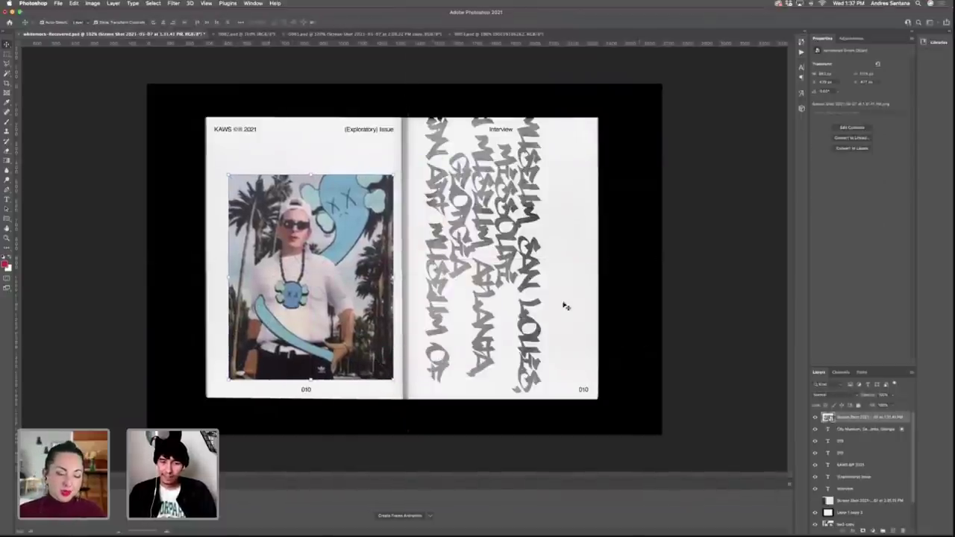
pyautogui.moveTo(311, 174); pyautogui.dragTo(312, 258)
pyautogui.moveTo(314, 299); pyautogui.dragTo(277, 302)
pyautogui.press('Return')
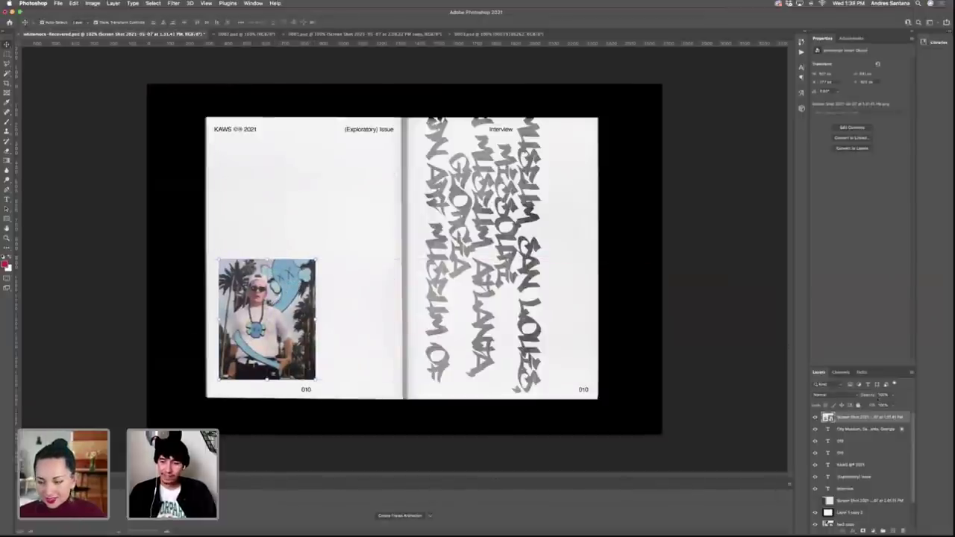
# Split the photo's Underlying Layer highlight slider in its blending options to reveal paper texture, and duplicate the faded photo layer.
pyautogui.rightClick(890, 422)
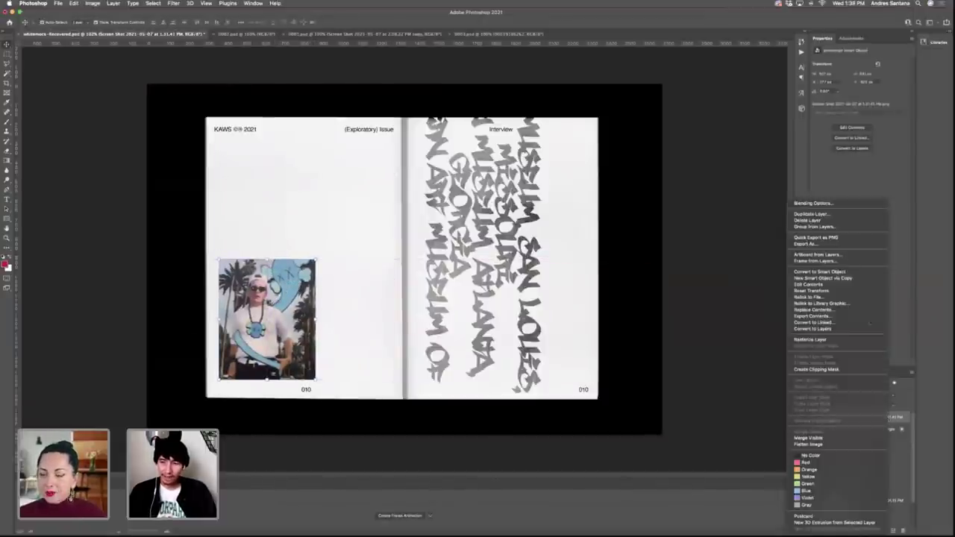
pyautogui.click(821, 203)
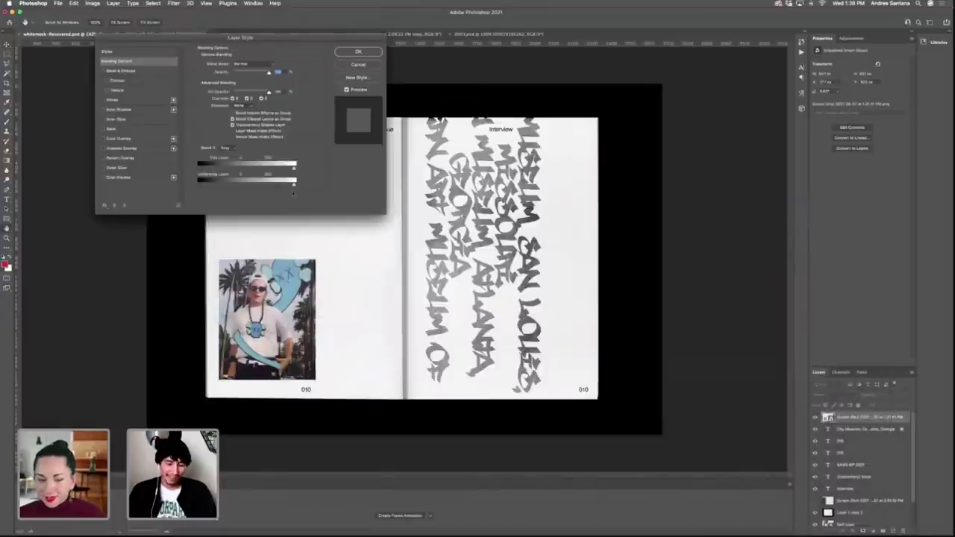
pyautogui.moveTo(292, 185)
pyautogui.mouseDown()
pyautogui.moveTo(281, 185)
pyautogui.moveTo(292, 185)
pyautogui.mouseUp()
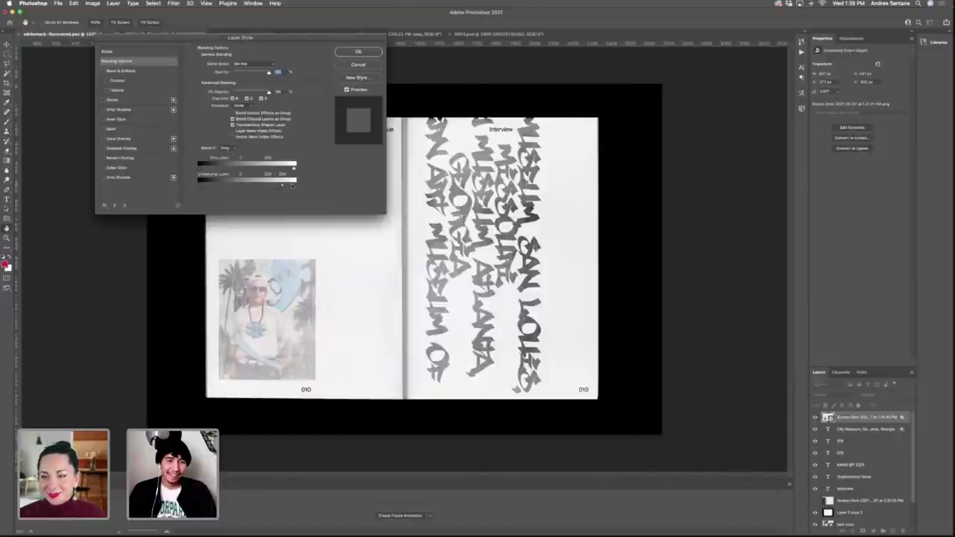
pyautogui.click(358, 51)
pyautogui.press('super+j')
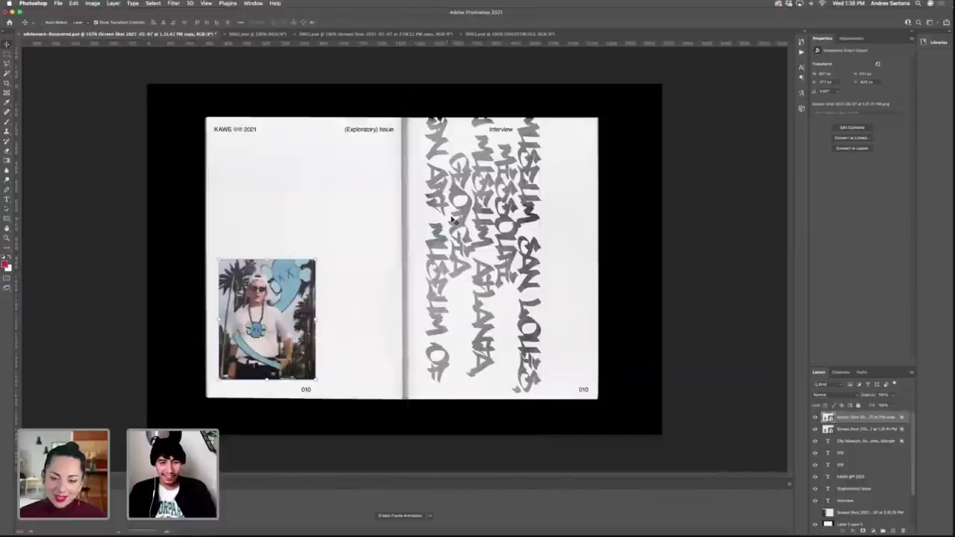
# Set the duplicated photo layer's blend mode to Multiply and lower its opacity.
pyautogui.click(854, 395)
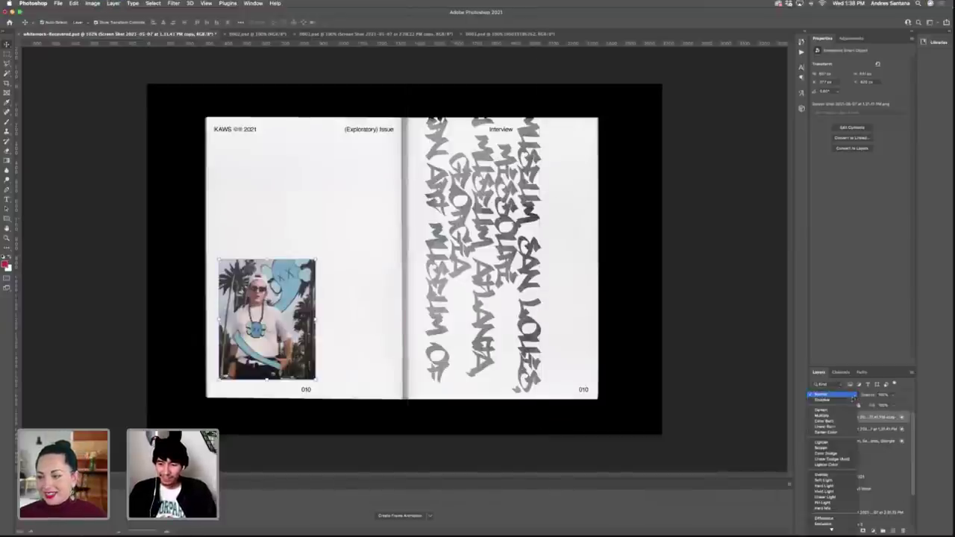
pyautogui.click(843, 415)
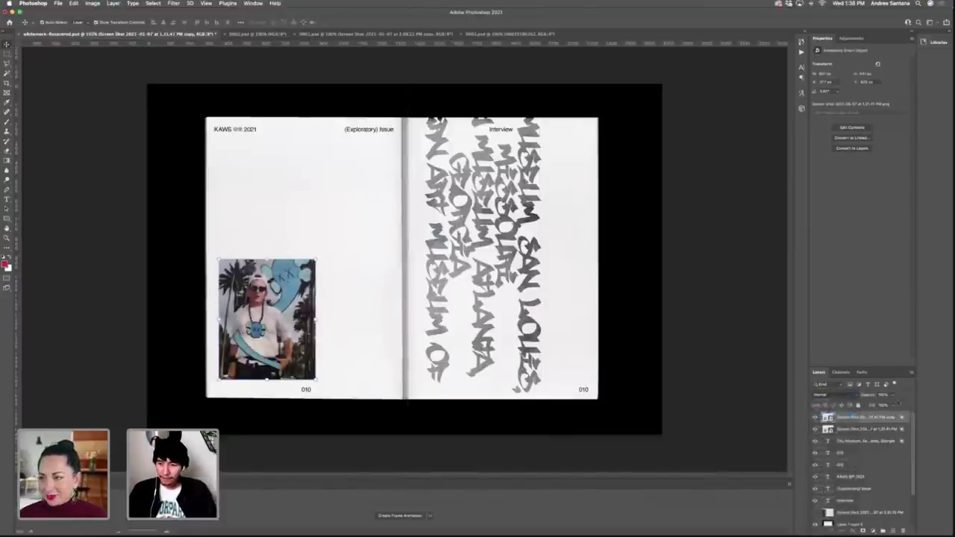
pyautogui.click(892, 395)
pyautogui.moveTo(893, 405); pyautogui.dragTo(882, 405)
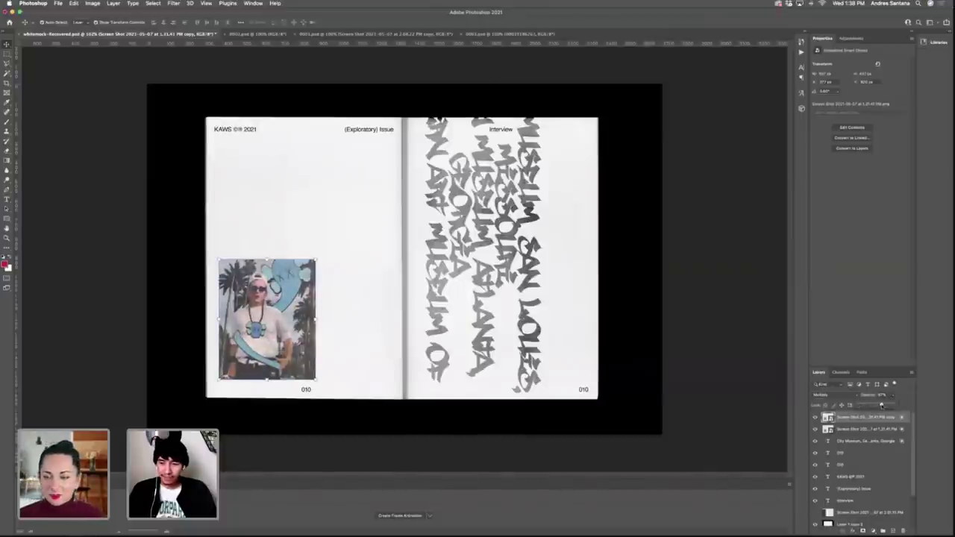
# Set the original photo layer beneath the copy to the Multiply blend mode.
pyautogui.click(876, 430)
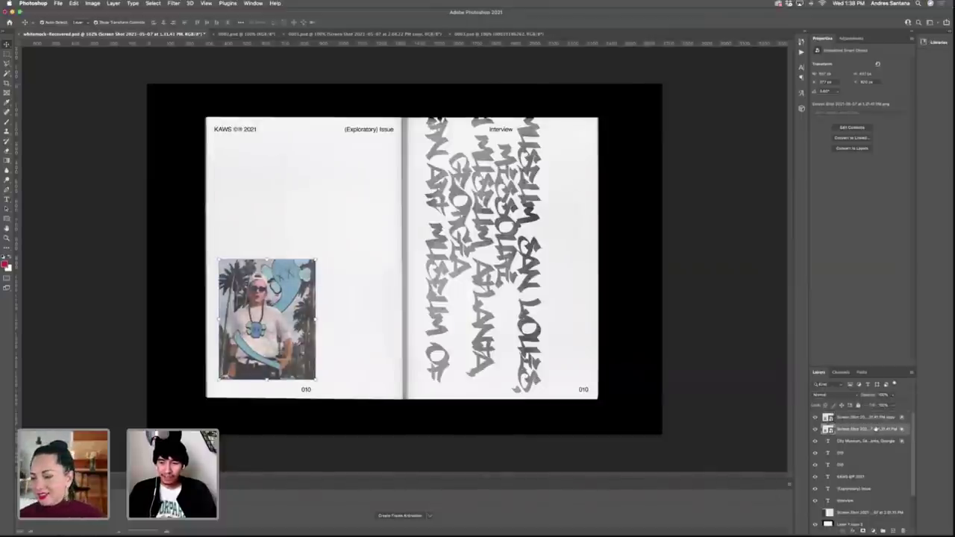
pyautogui.click(822, 395)
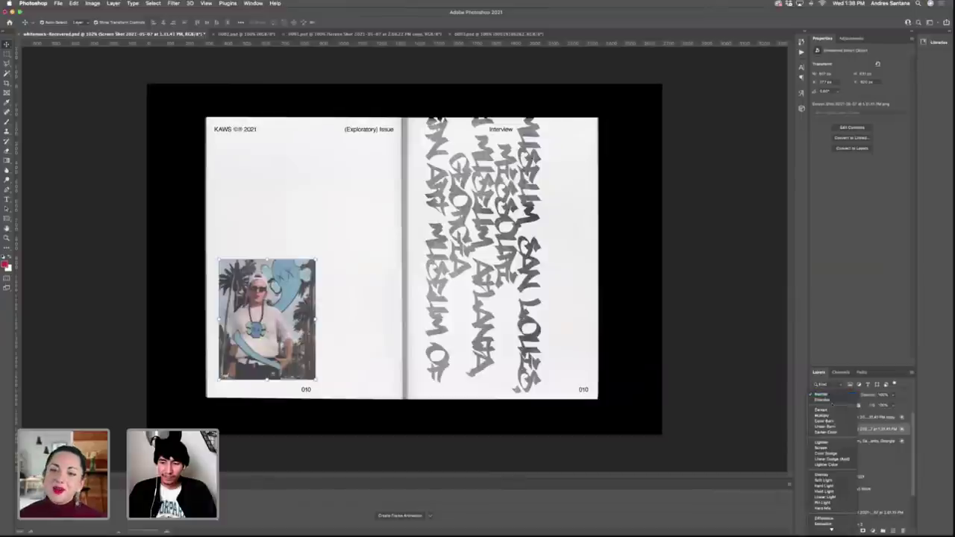
pyautogui.click(724, 377)
pyautogui.click(206, 265)
pyautogui.press('z')
pyautogui.moveTo(265, 348); pyautogui.dragTo(288, 349)
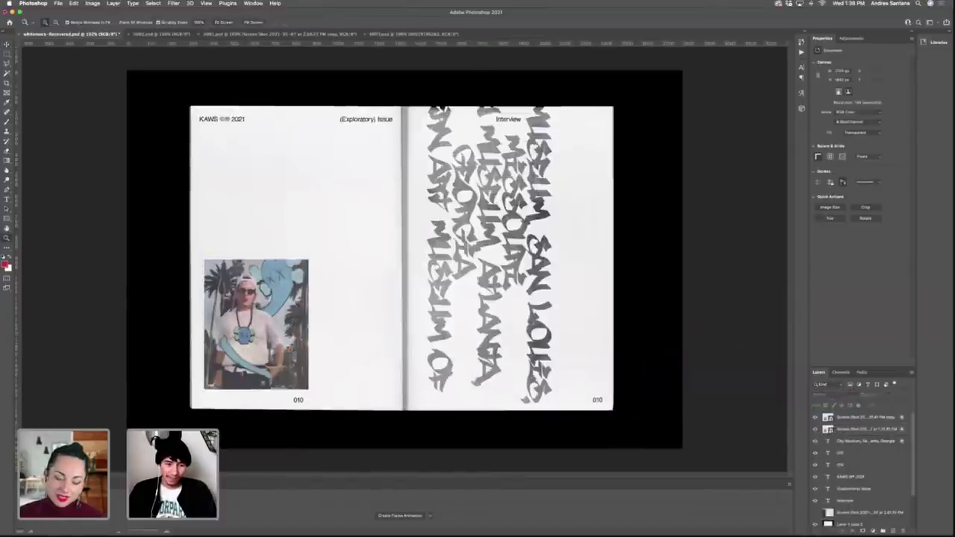
pyautogui.scroll(5, 274, 348)
pyautogui.scroll(-5, 273, 348)
pyautogui.press('c')
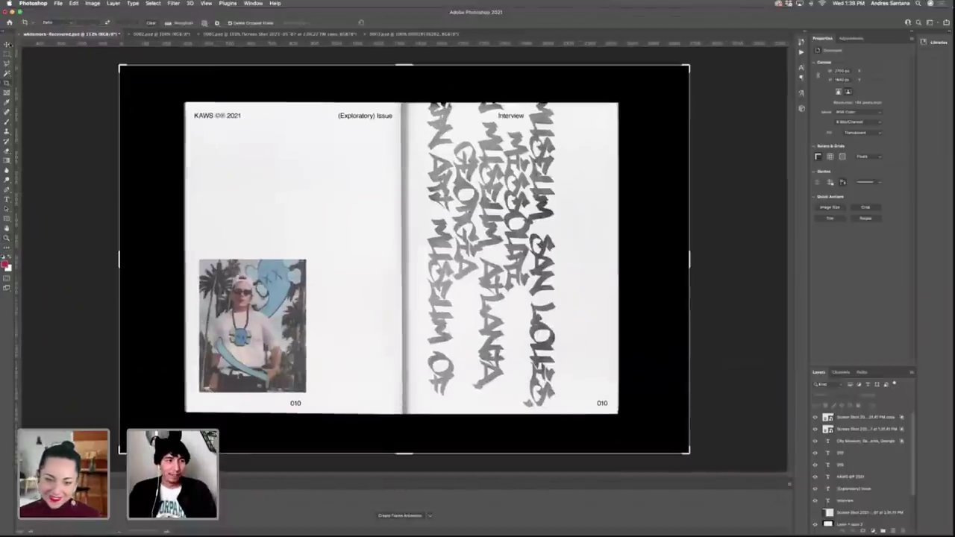
pyautogui.press('v')
# Review the original photo layer's blending options, including its Underlying Layer slider.
pyautogui.click(860, 417)
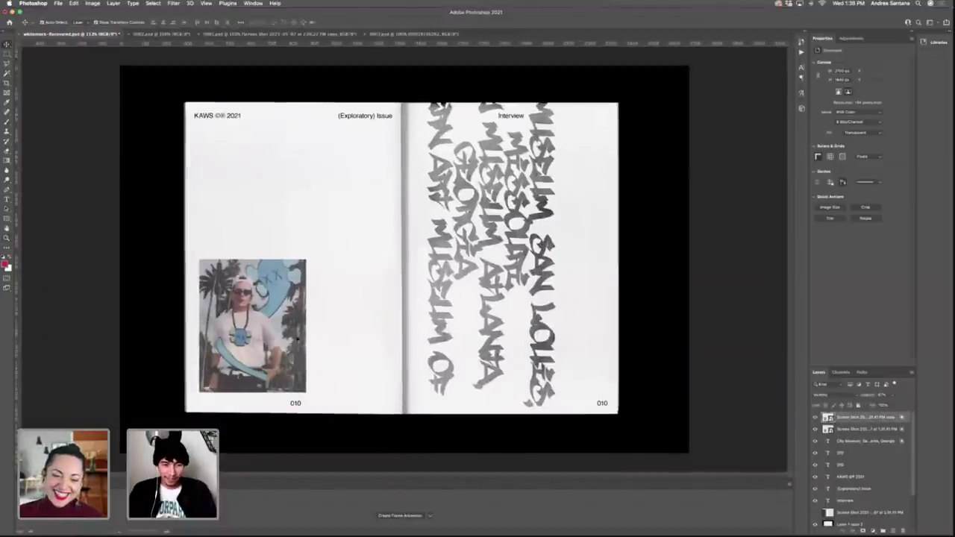
pyautogui.rightClick(866, 430)
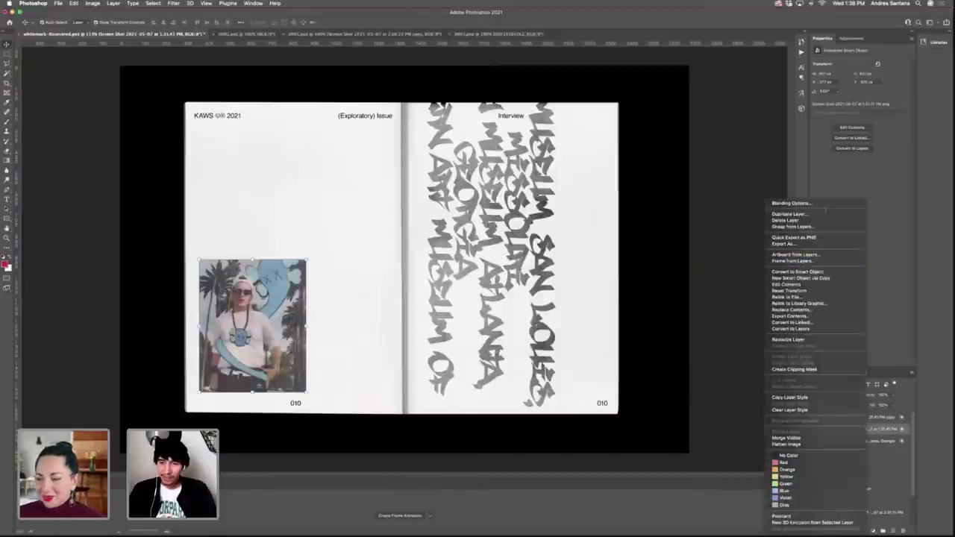
pyautogui.click(791, 203)
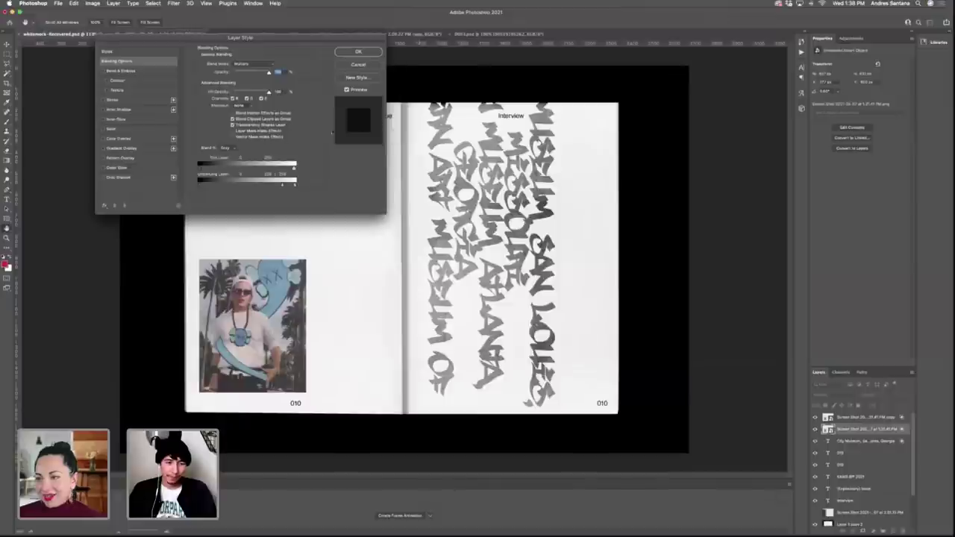
pyautogui.press('Return')
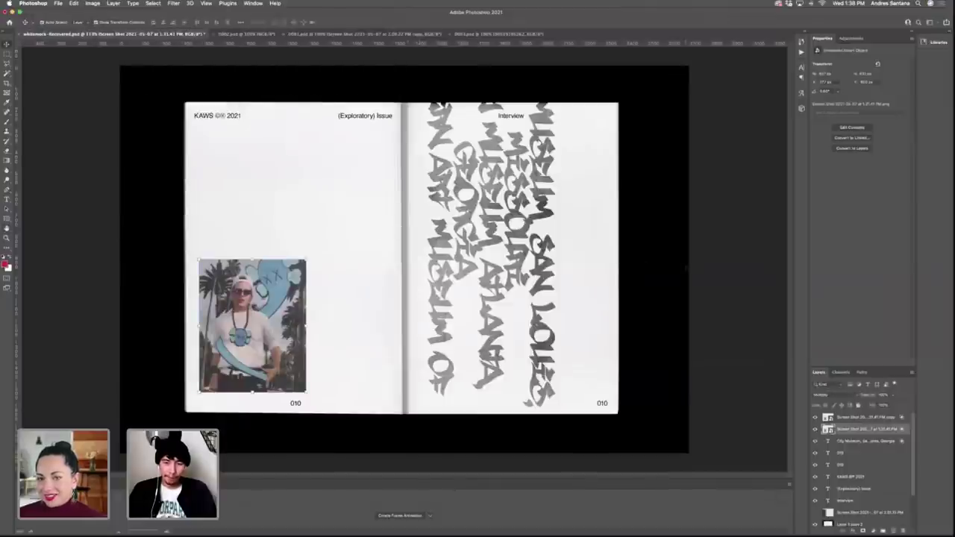
# Delete the vertical graffiti-style museum text from the right page.
pyautogui.click(687, 268)
pyautogui.click(729, 265)
pyautogui.press('z')
pyautogui.moveTo(730, 265)
pyautogui.mouseDown()
pyautogui.moveTo(708, 267)
pyautogui.moveTo(723, 265)
pyautogui.mouseUp()
pyautogui.press('v')
pyautogui.click(508, 252)
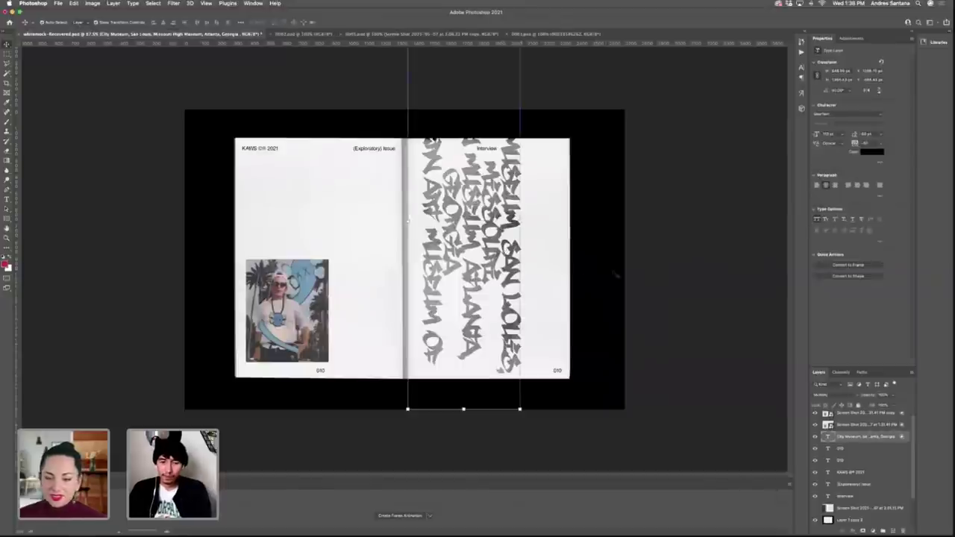
pyautogui.press('Delete')
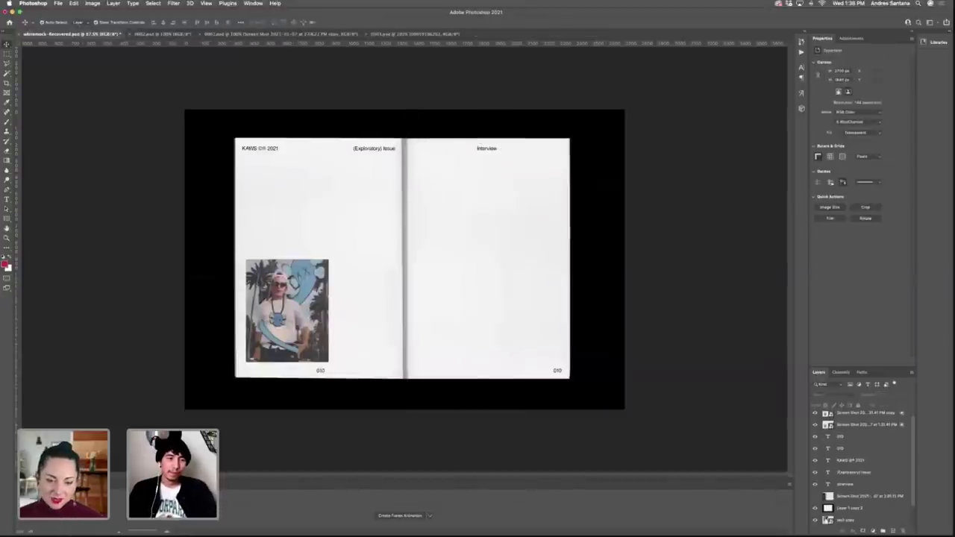
# Preview the images in the photography folder as candidates for an embedded picture on the spread.
pyautogui.click(58, 4)
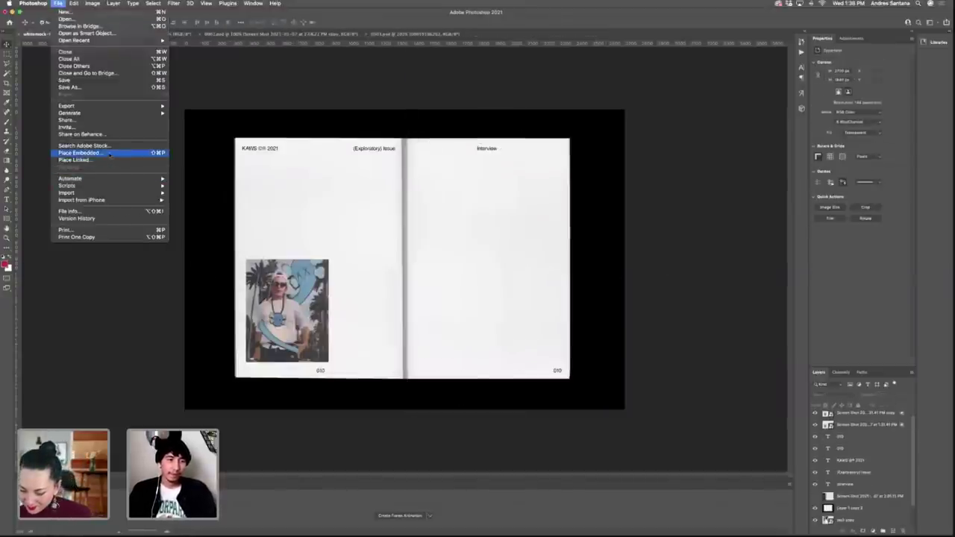
pyautogui.click(105, 154)
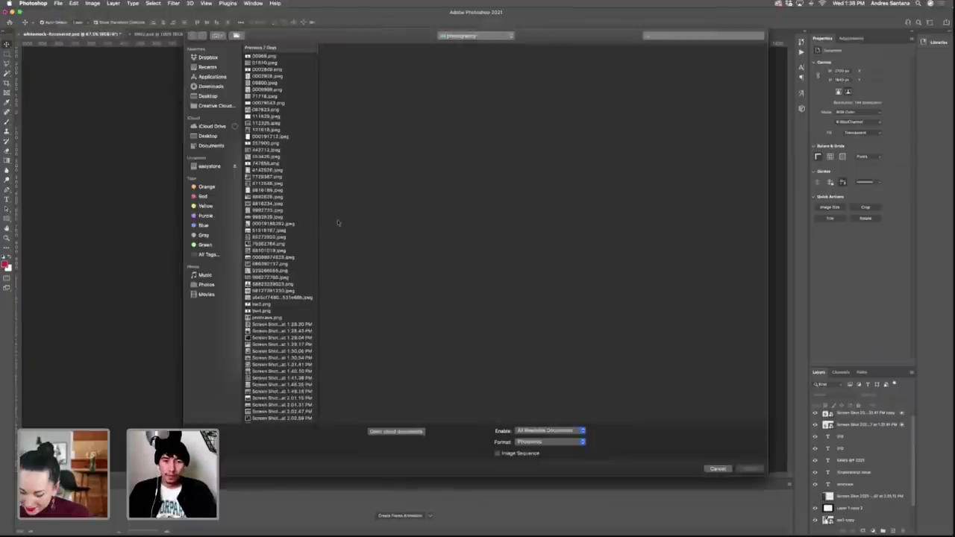
pyautogui.click(280, 230)
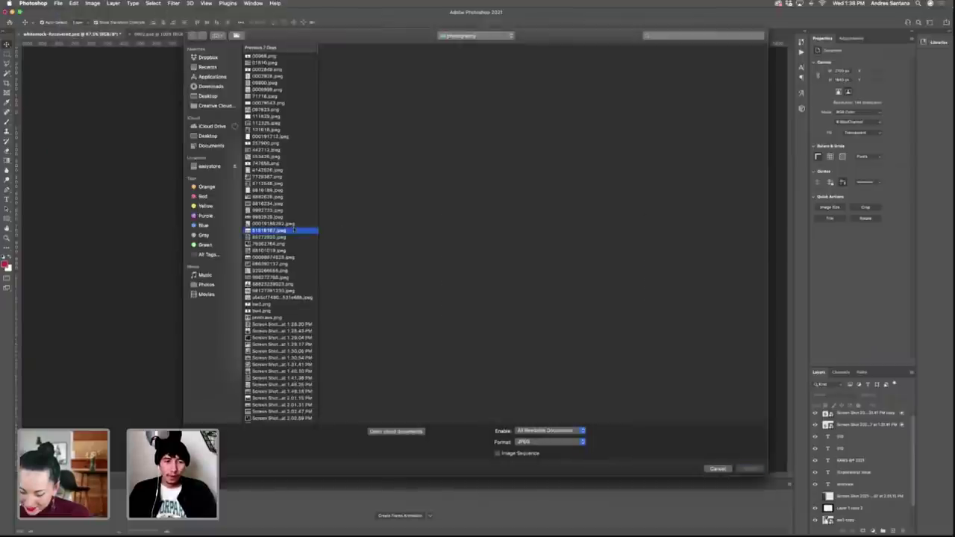
pyautogui.scroll(-1, 273, 283)
pyautogui.click(274, 280)
pyautogui.click(276, 327)
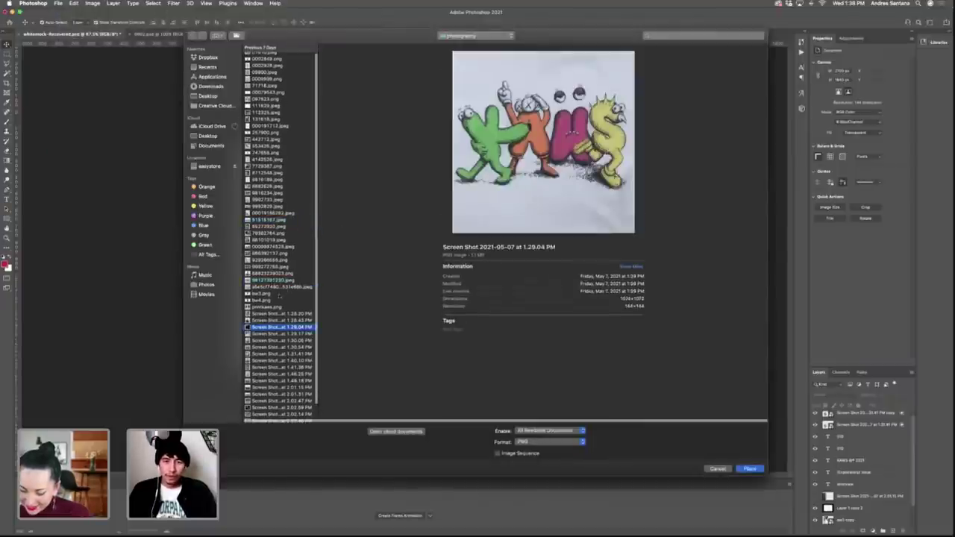
pyautogui.click(271, 192)
pyautogui.click(273, 180)
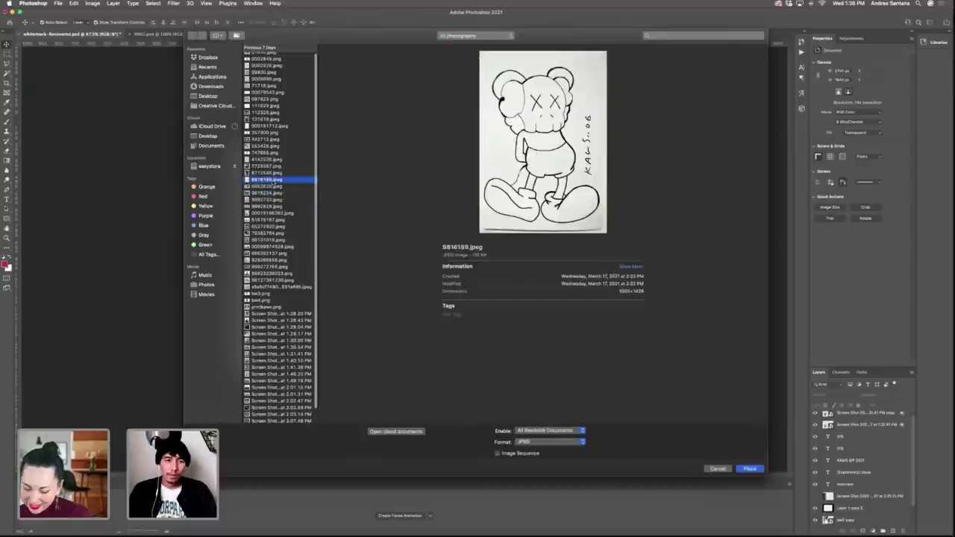
pyautogui.scroll(-1, 273, 172)
pyautogui.click(275, 139)
pyautogui.scroll(1, 275, 142)
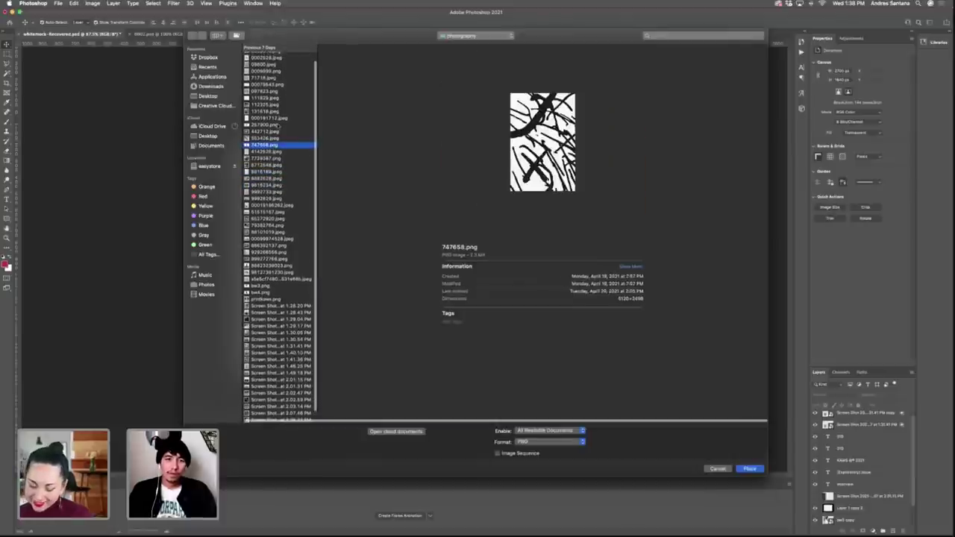
pyautogui.click(279, 125)
pyautogui.scroll(1, 282, 131)
pyautogui.press('Up')
pyautogui.press('Up')
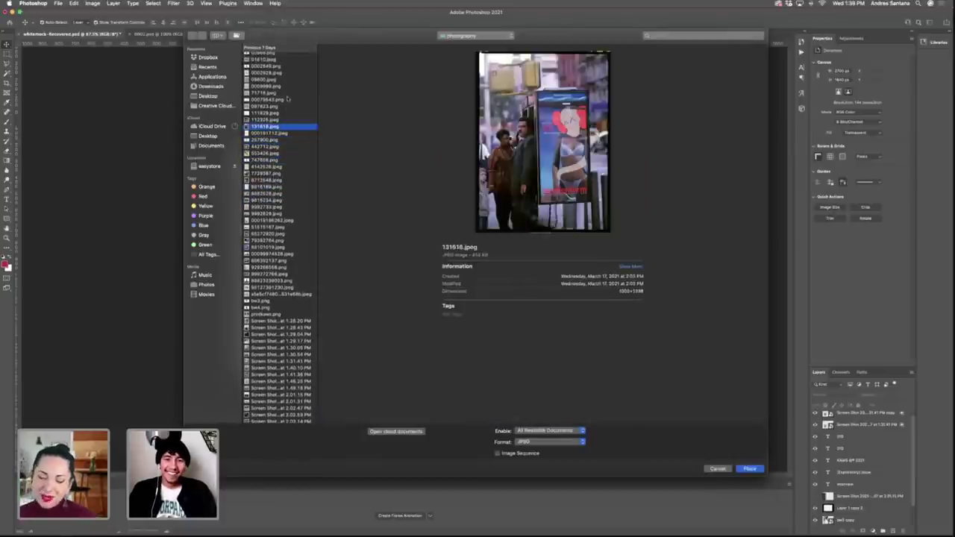
pyautogui.click(288, 93)
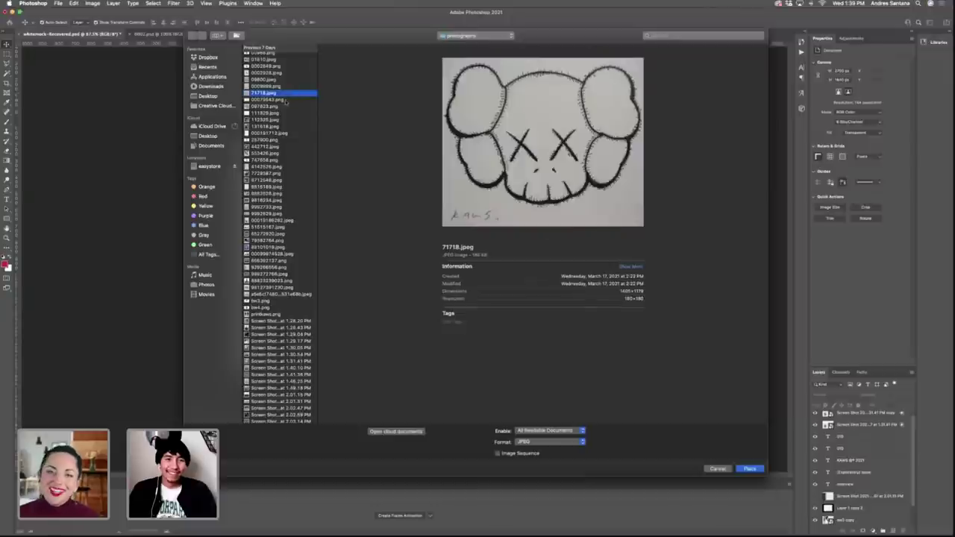
pyautogui.click(285, 101)
pyautogui.press('Down')
pyautogui.press('Down')
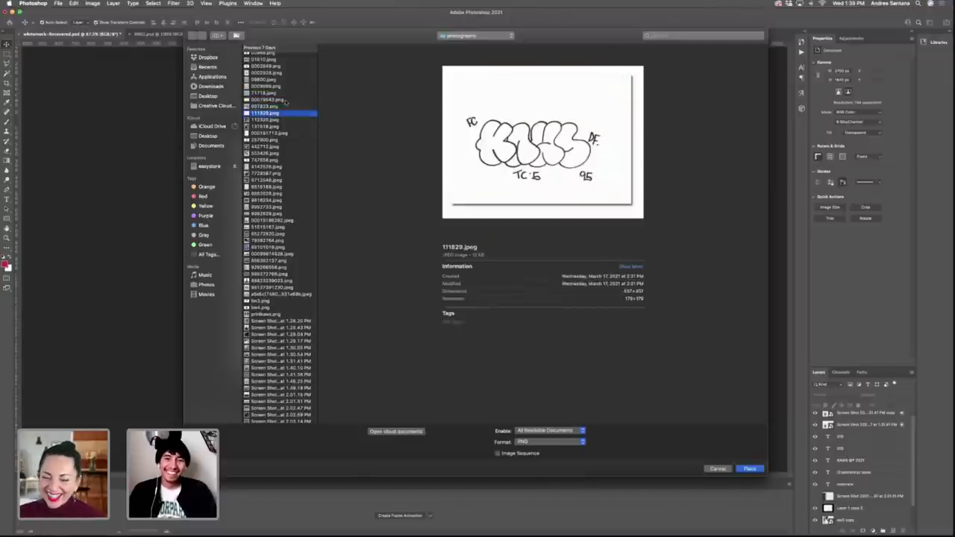
# Place 097823.png as an embedded object and move it mostly onto the right page, overlapping the spine.
pyautogui.press('Up')
pyautogui.press('Return')
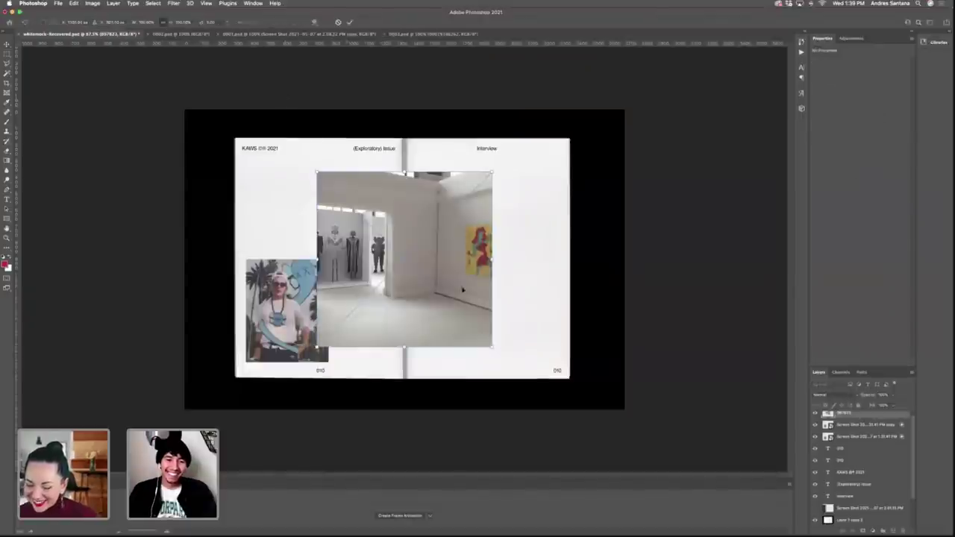
pyautogui.moveTo(409, 281); pyautogui.dragTo(463, 275)
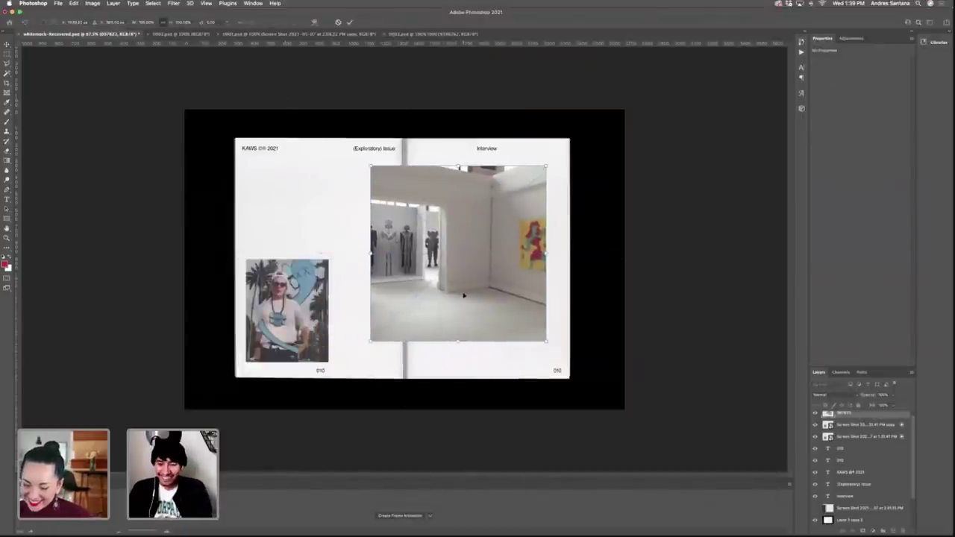
pyautogui.press('Return')
# Set the gallery image to Multiply and split its Underlying Layer highlight slider so the paper texture shows through.
pyautogui.click(821, 394)
pyautogui.click(829, 422)
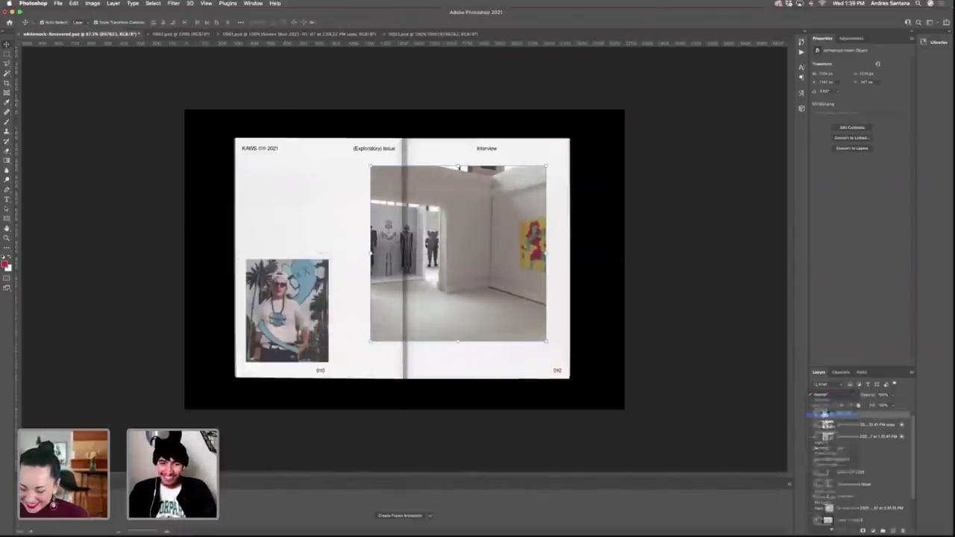
pyautogui.rightClick(891, 417)
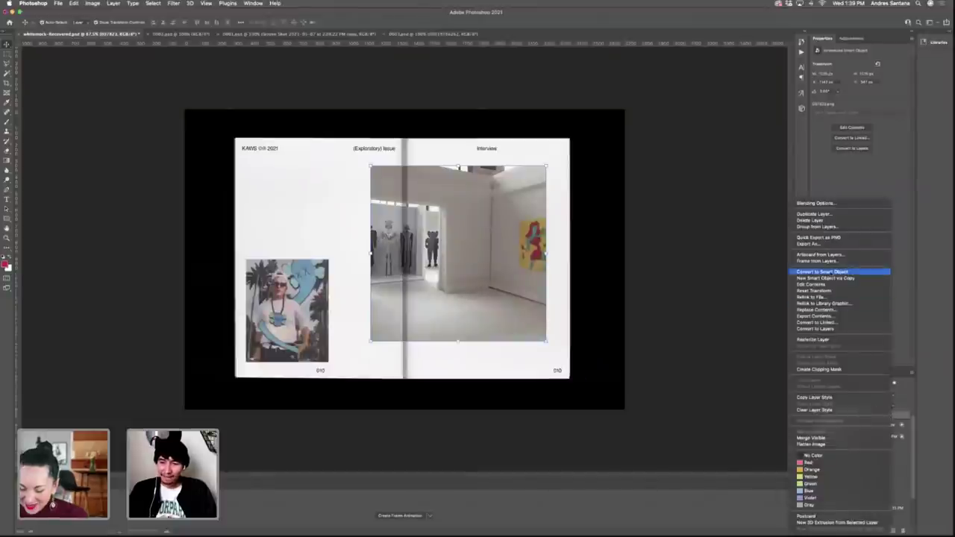
pyautogui.click(817, 204)
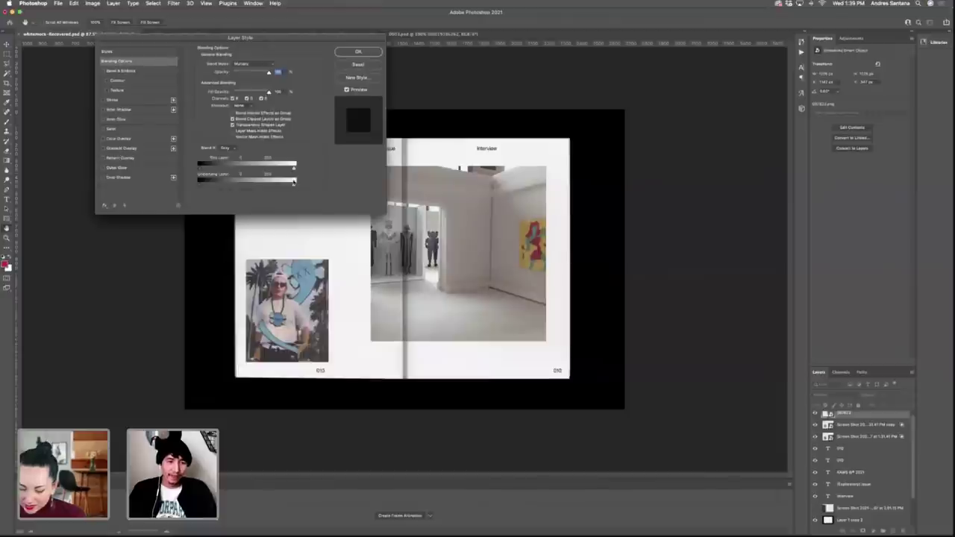
pyautogui.moveTo(293, 186); pyautogui.dragTo(283, 186)
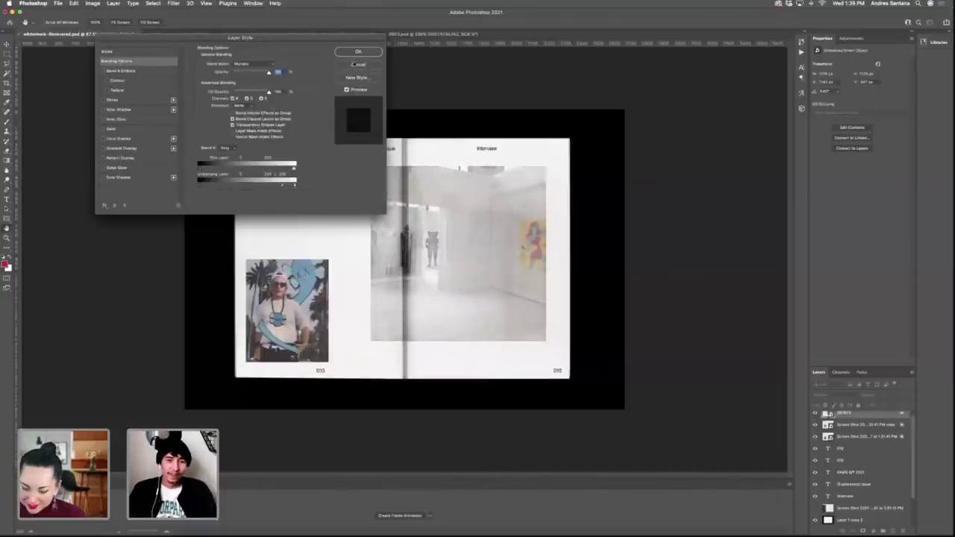
pyautogui.click(354, 64)
# Duplicate the gallery image layer and clear the layer style on the copy.
pyautogui.hotkey('ctrl', 'j')
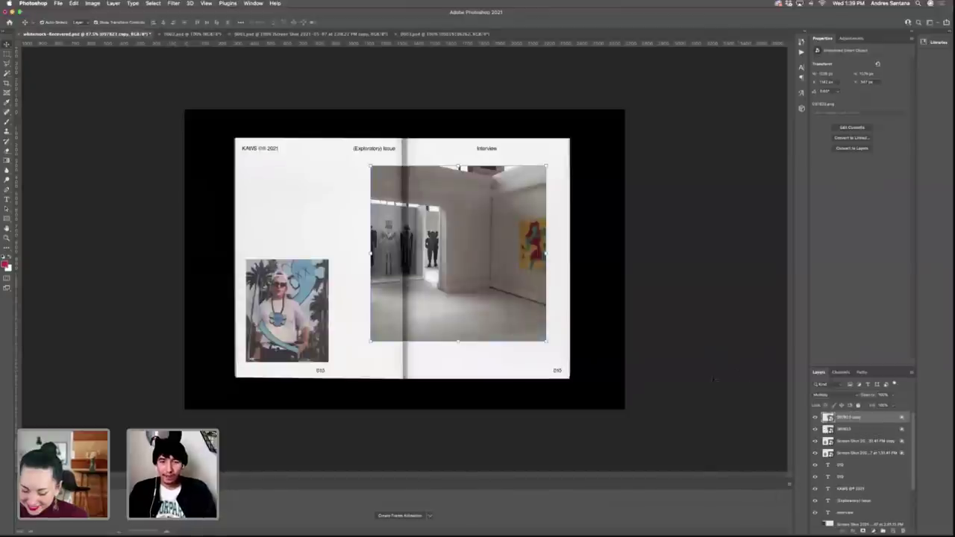
pyautogui.rightClick(871, 419)
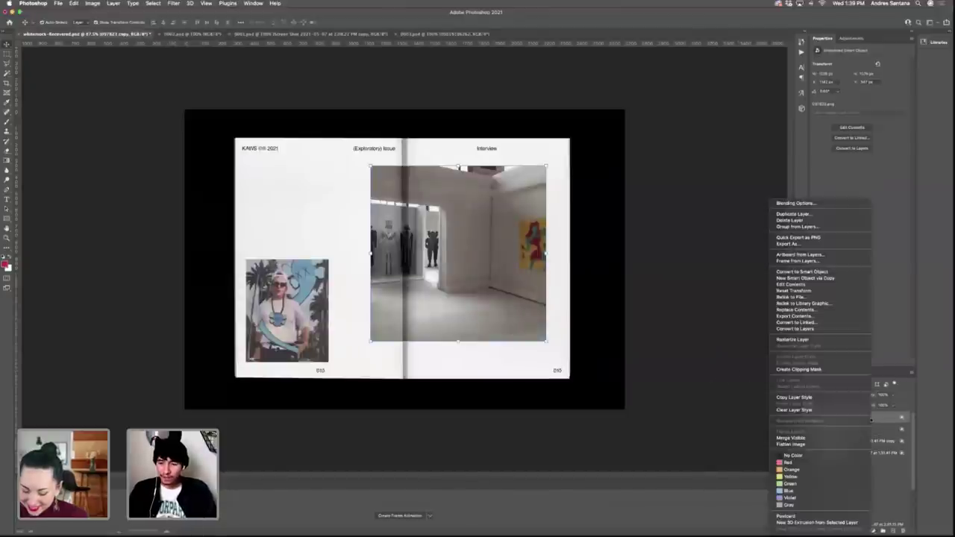
pyautogui.click(819, 410)
# Set the gallery image copy's blend mode to Multiply and reduce its opacity.
pyautogui.click(825, 395)
pyautogui.click(825, 415)
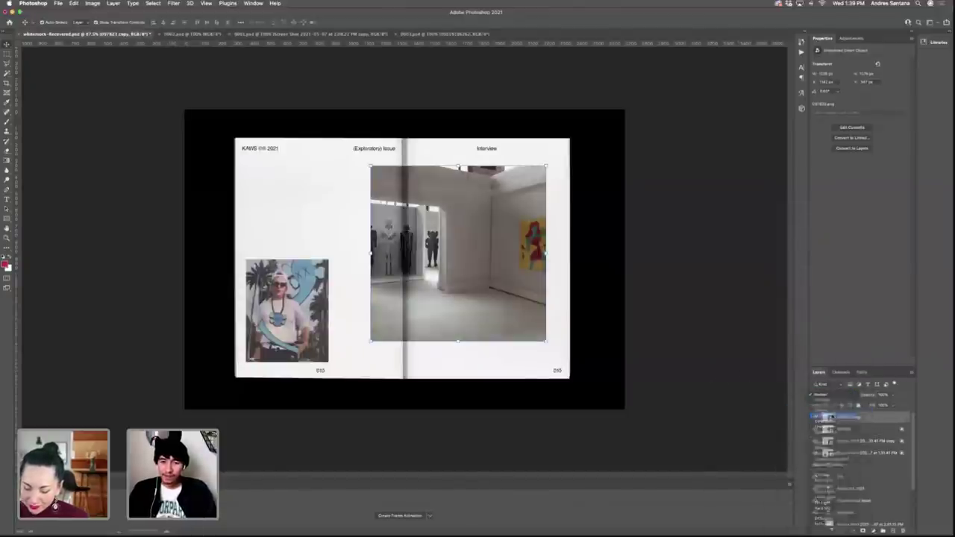
pyautogui.click(892, 397)
pyautogui.moveTo(892, 405); pyautogui.dragTo(882, 405)
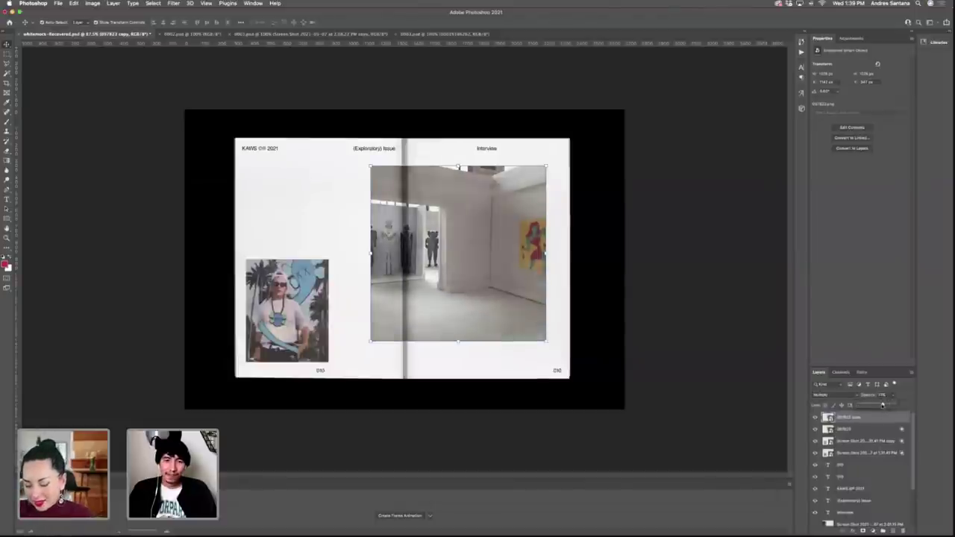
pyautogui.click(741, 301)
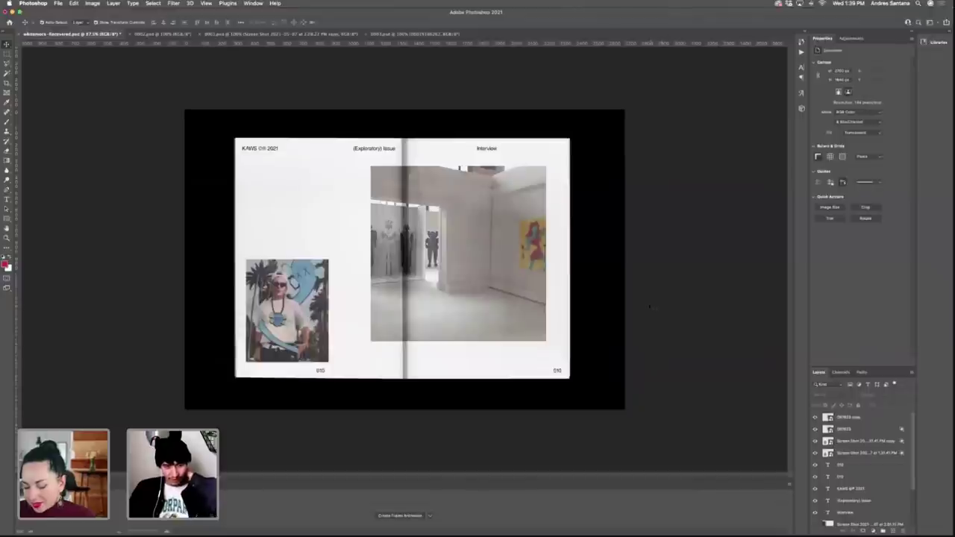
pyautogui.click(499, 266)
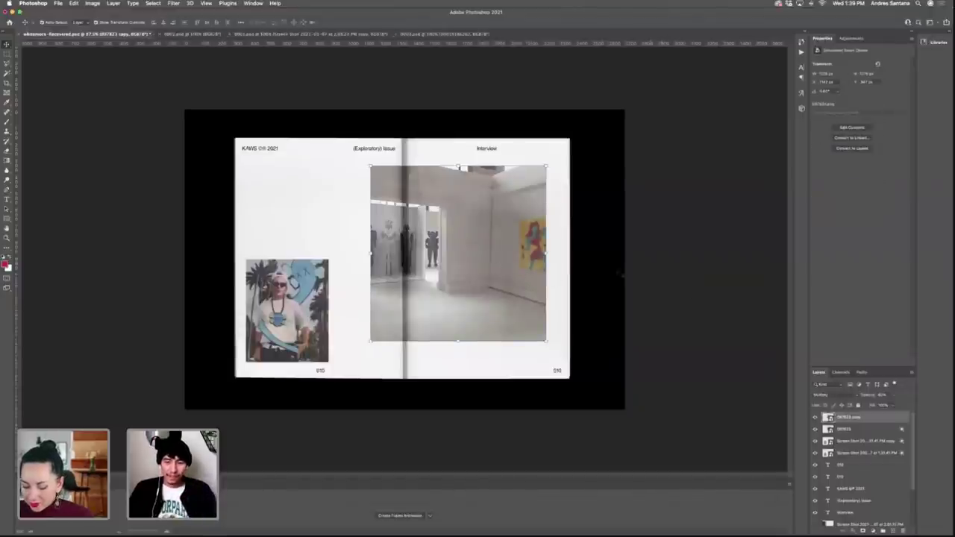
pyautogui.rightClick(462, 290)
pyautogui.press('Escape')
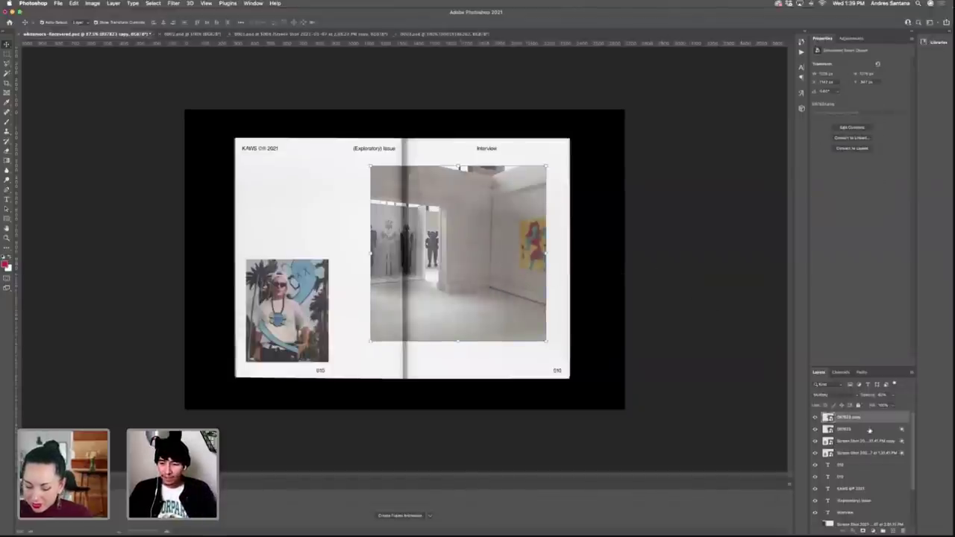
# Shrink both gallery image layers together and position them within the right page, clear of the spine.
pyautogui.moveTo(493, 307); pyautogui.dragTo(508, 297)
pyautogui.moveTo(385, 247); pyautogui.dragTo(416, 245)
pyautogui.moveTo(463, 247); pyautogui.dragTo(461, 241)
pyautogui.press('Return')
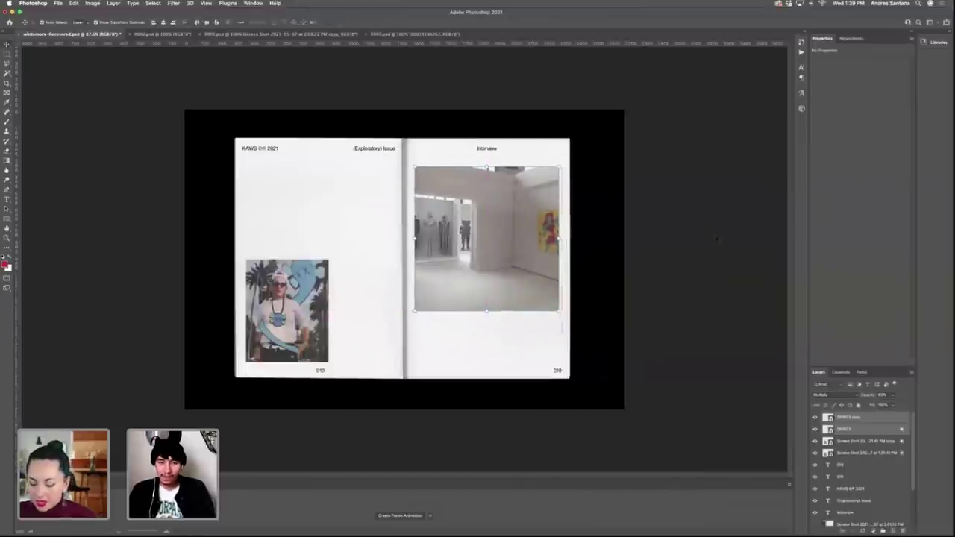
pyautogui.click(644, 254)
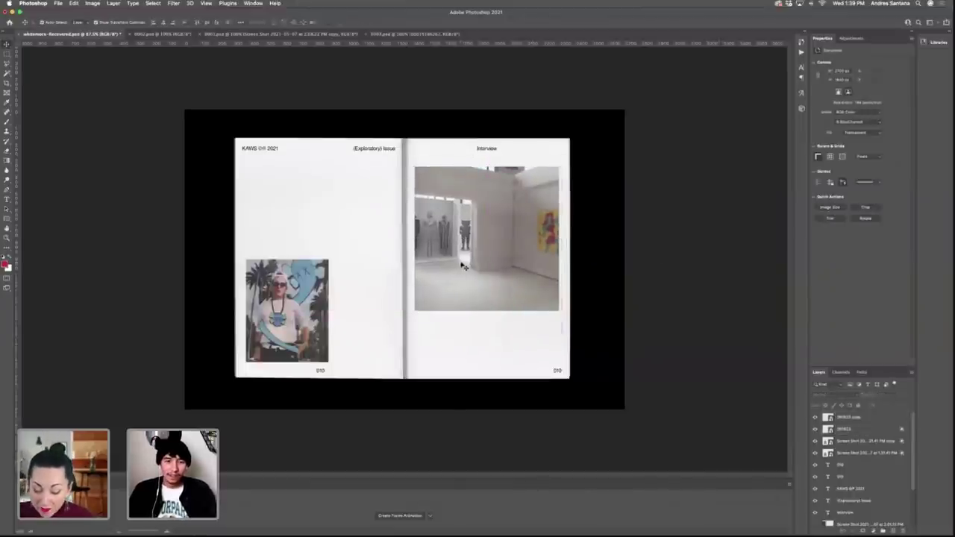
# Save a layered Photoshop copy of the gallery spread to the Desktop as 0011.psd.
pyautogui.press('super+shift+s')
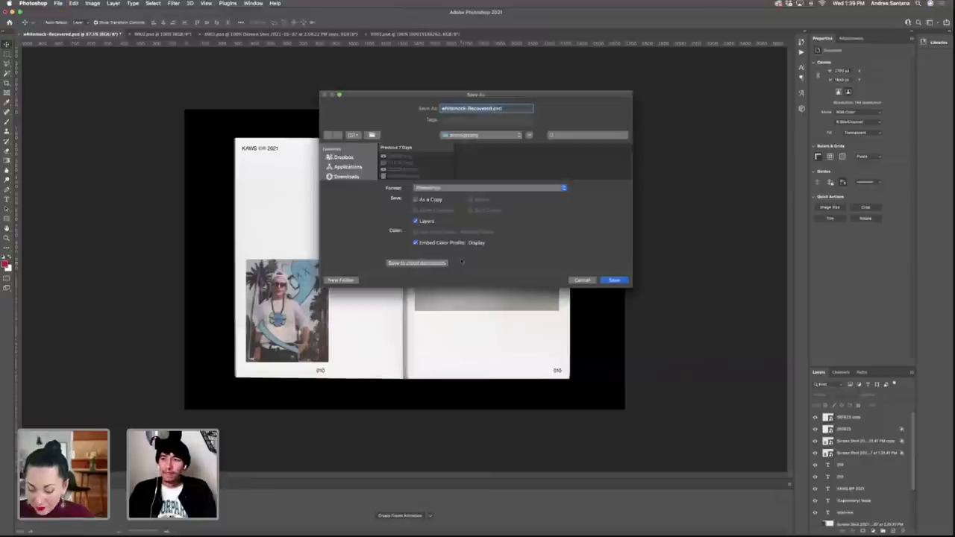
pyautogui.write('001')
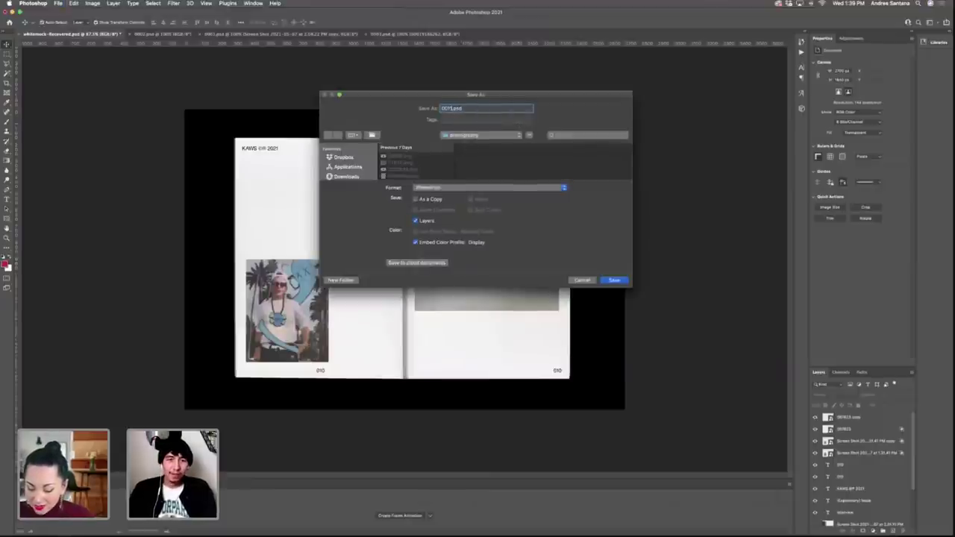
pyautogui.scroll(-2, 351, 167)
pyautogui.click(344, 160)
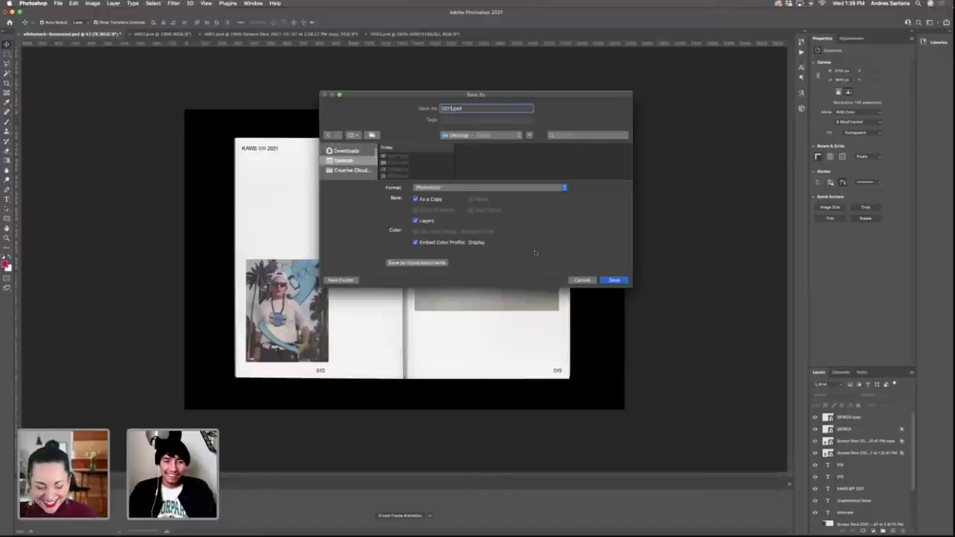
pyautogui.click(618, 281)
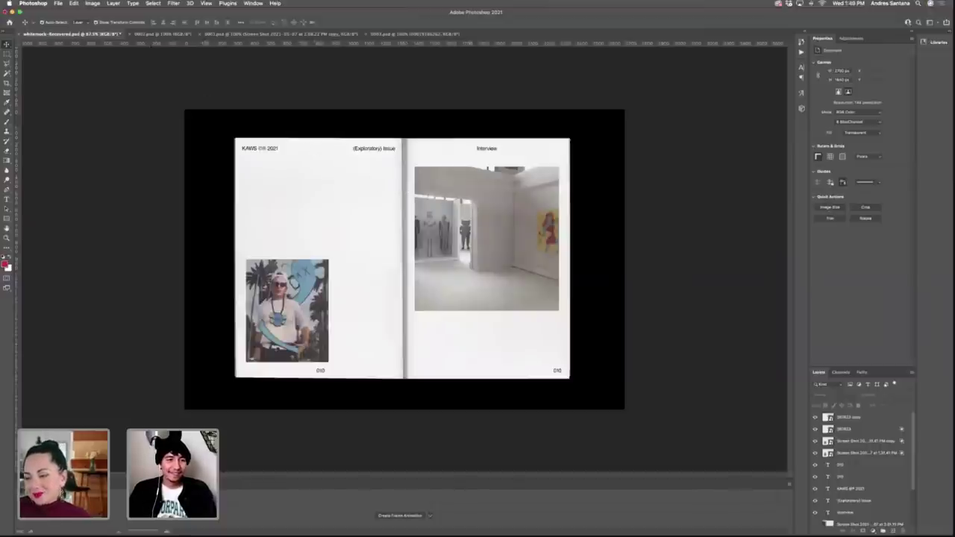
# Review the open 0002, 0001 and 0003 spreads and return to the gallery spread.
pyautogui.click(160, 33)
pyautogui.click(268, 35)
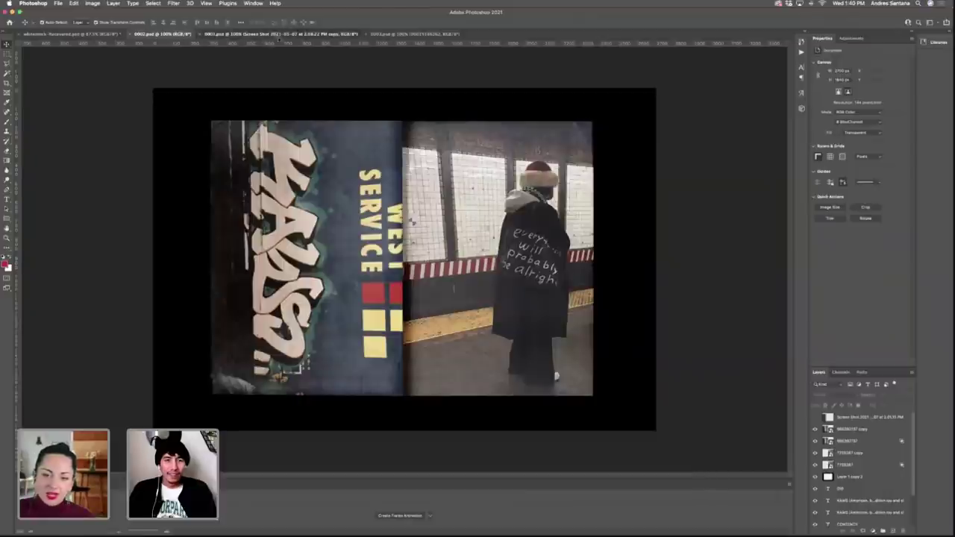
pyautogui.click(442, 34)
pyautogui.click(284, 34)
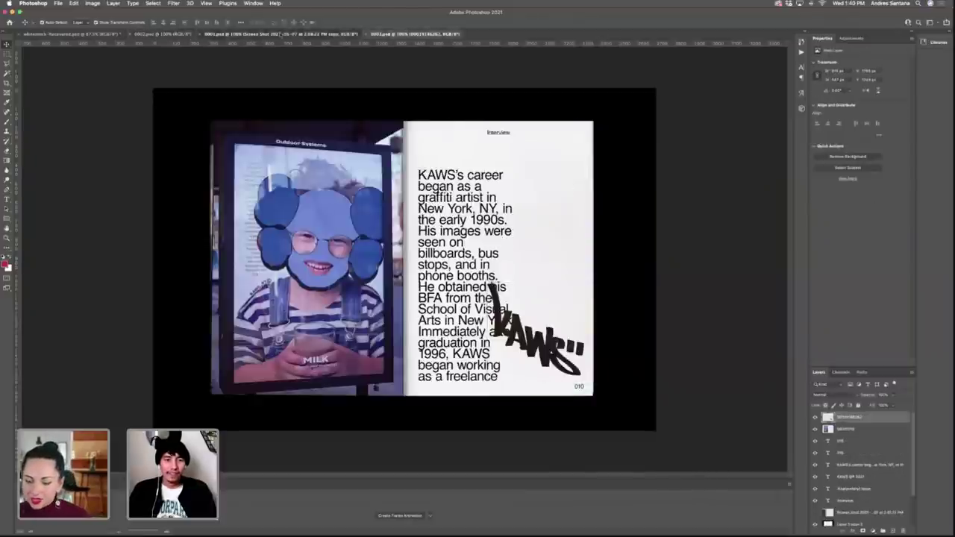
pyautogui.click(166, 34)
pyautogui.click(89, 35)
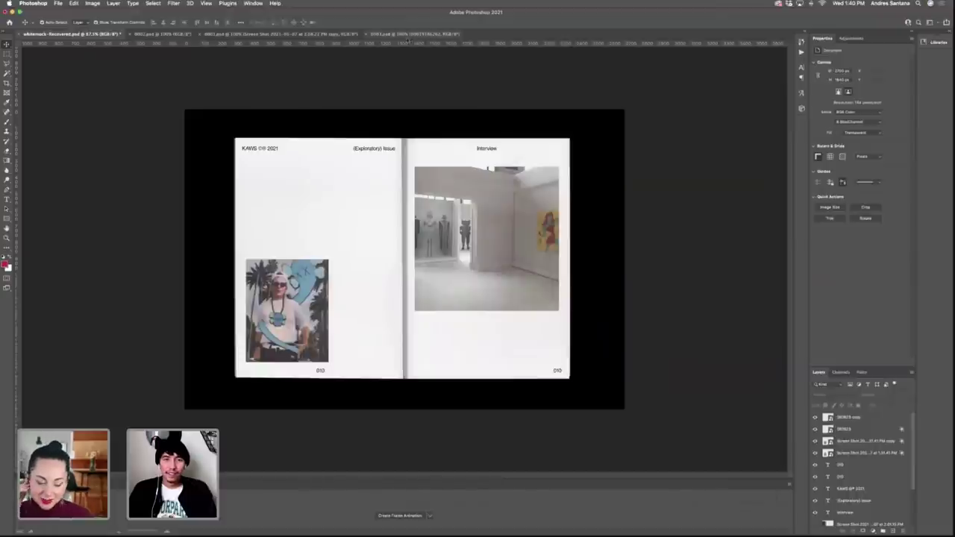
pyautogui.click(461, 224)
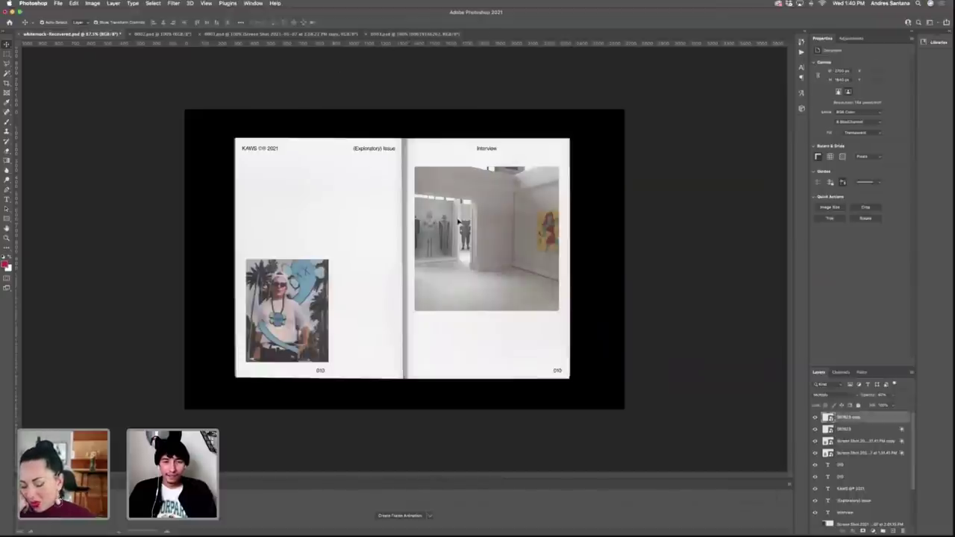
# Delete the portrait and gallery photos with their duplicate layers from the whitemock-Recovered spread.
pyautogui.moveTo(354, 11); pyautogui.dragTo(553, 315)
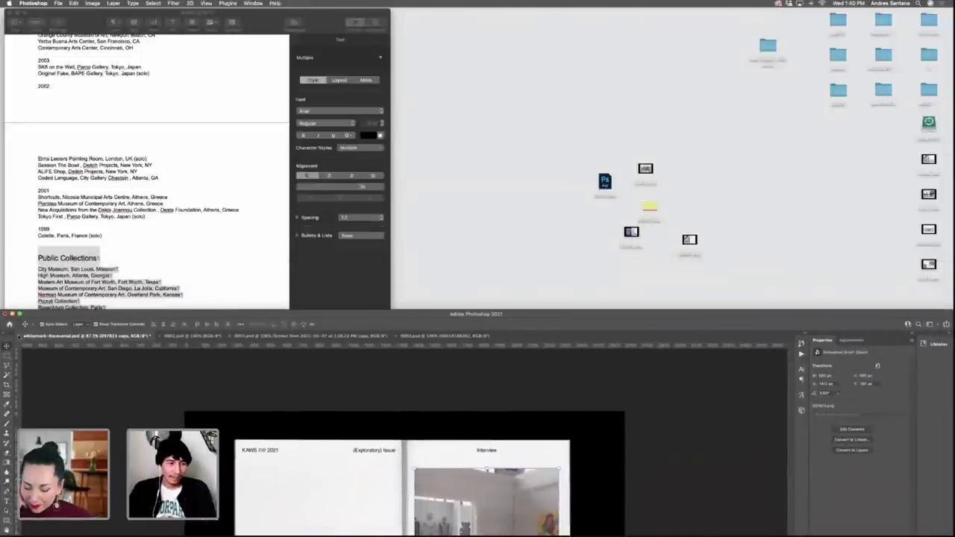
pyautogui.moveTo(162, 315); pyautogui.dragTo(162, 132)
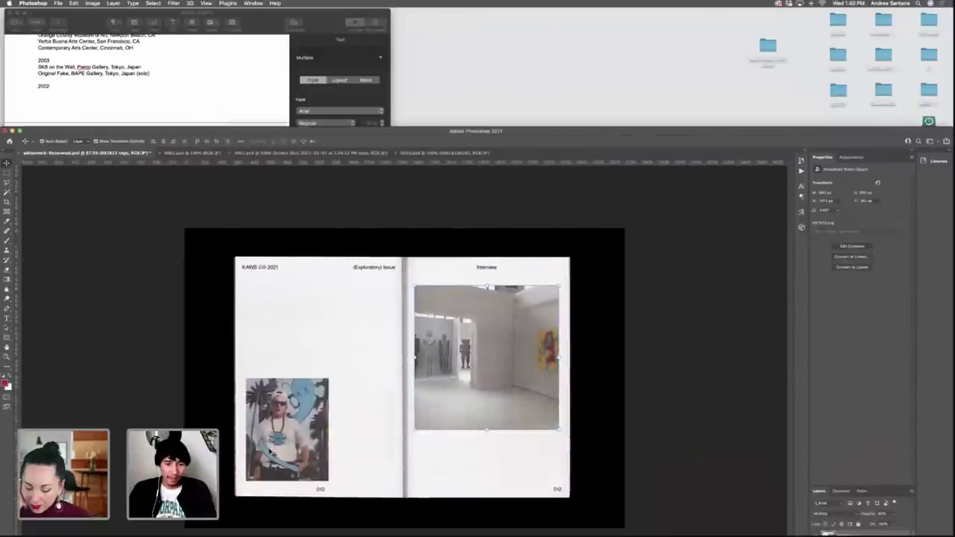
pyautogui.click(273, 453)
pyautogui.press('BackSpace')
pyautogui.press('BackSpace')
pyautogui.click(469, 385)
pyautogui.press('BackSpace')
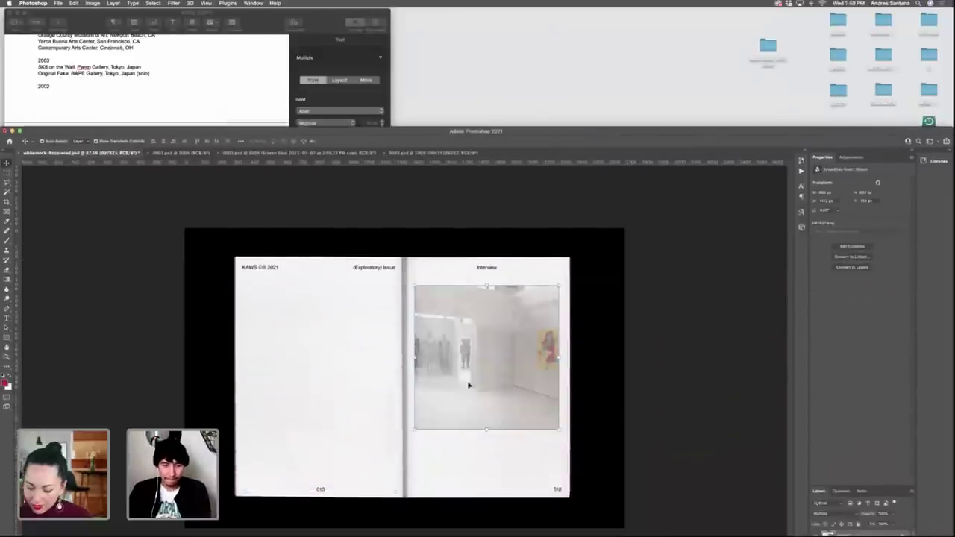
pyautogui.press('BackSpace')
pyautogui.click(448, 209)
# Open 0006.psd from the desktop alongside the other spread documents.
pyautogui.moveTo(443, 131); pyautogui.dragTo(314, 174)
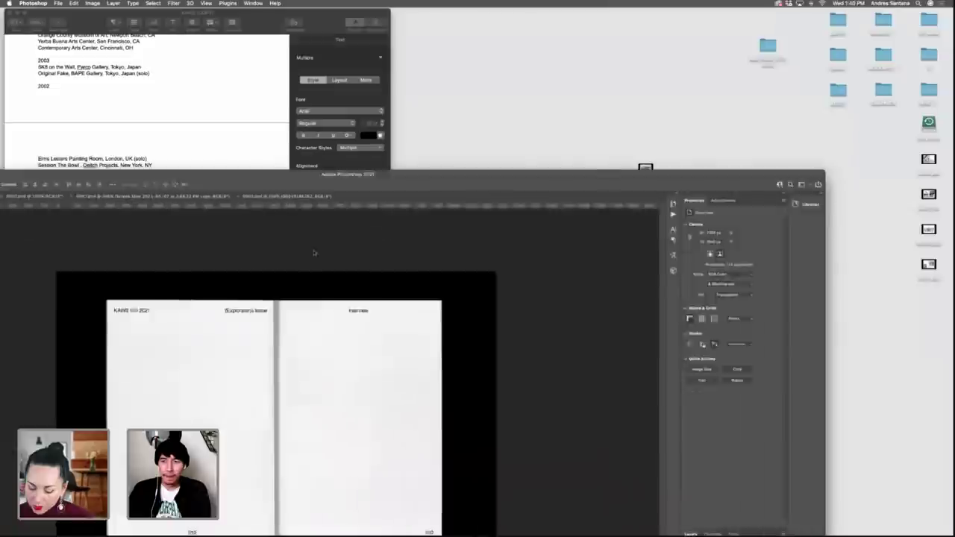
pyautogui.moveTo(315, 253); pyautogui.dragTo(313, 254)
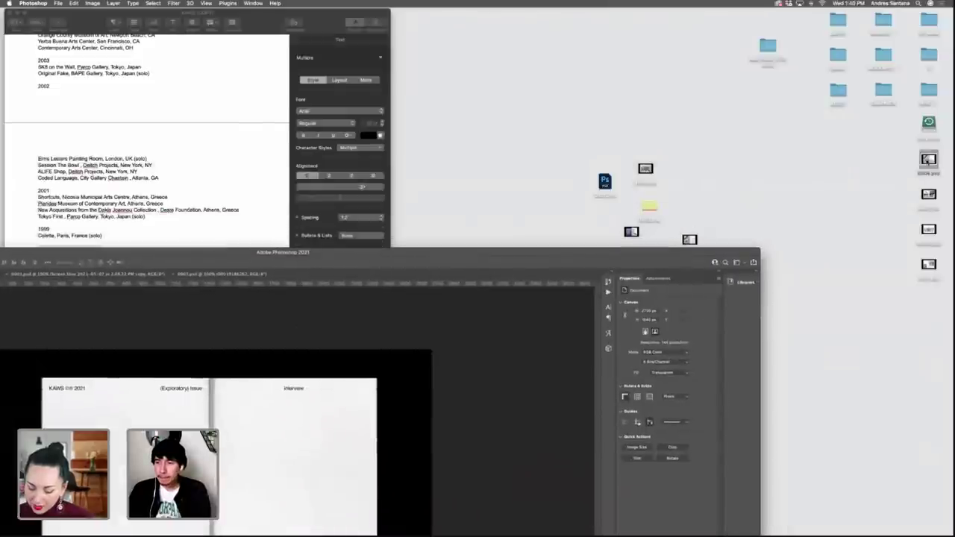
pyautogui.moveTo(924, 169); pyautogui.dragTo(837, 186)
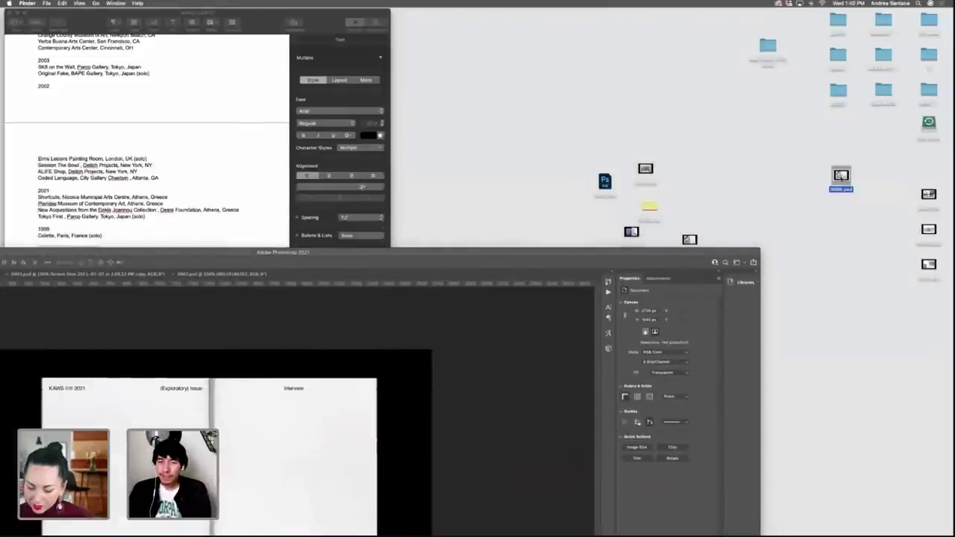
pyautogui.doubleClick(497, 253)
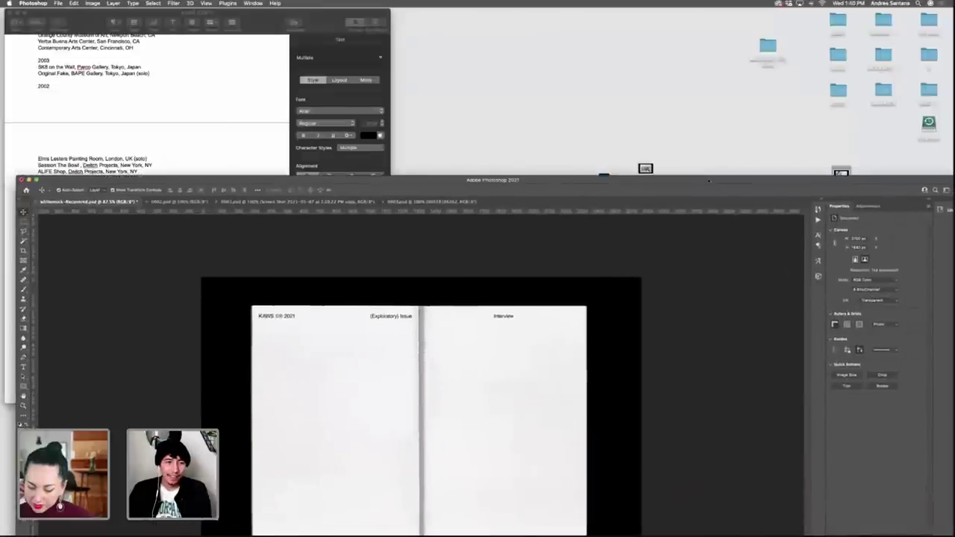
pyautogui.moveTo(709, 180); pyautogui.dragTo(553, 291)
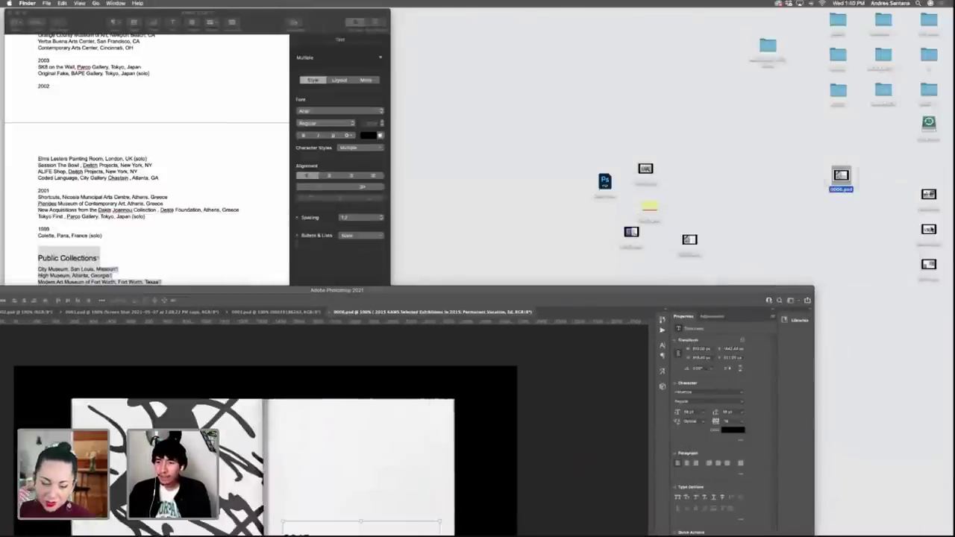
# Open 00010.psd and 0005.psd from the desktop and bring the document window back into full view.
pyautogui.doubleClick(927, 230)
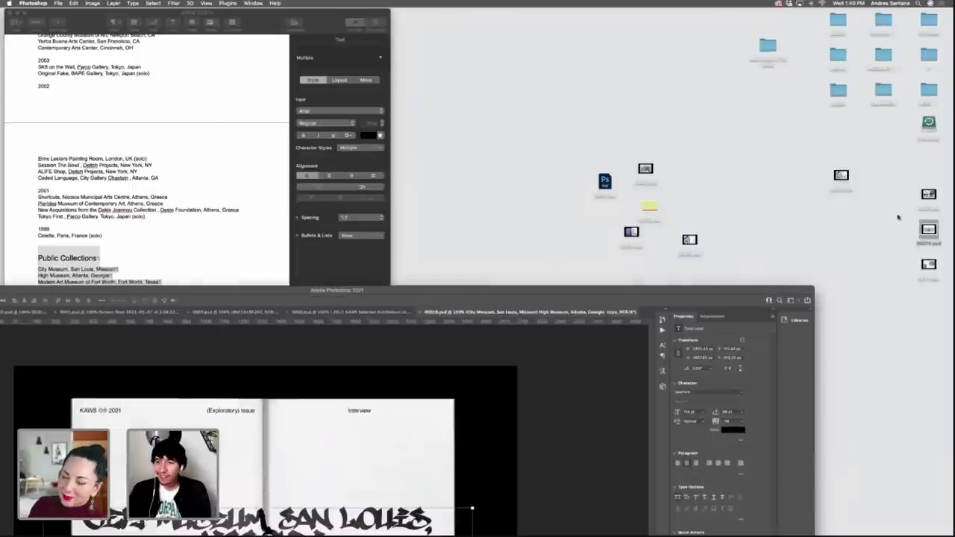
pyautogui.click(745, 213)
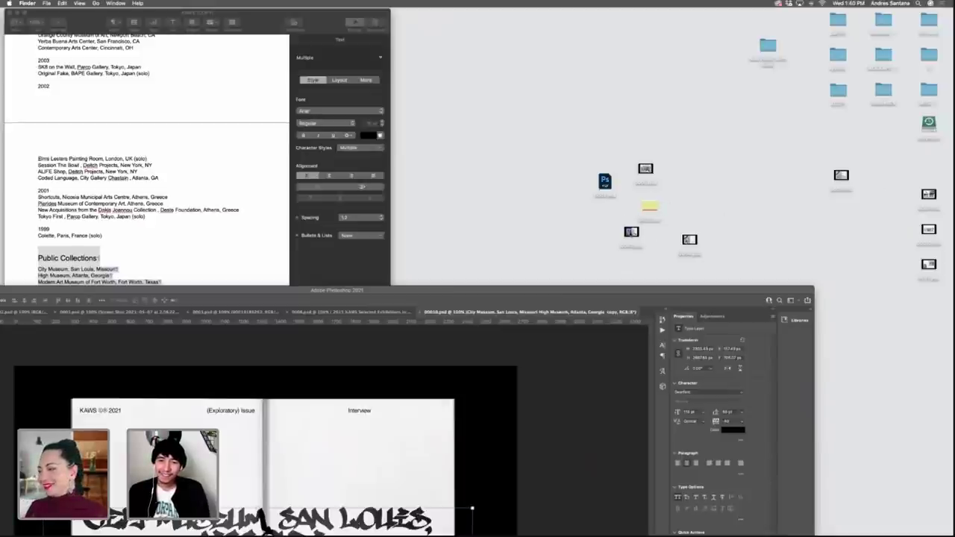
pyautogui.moveTo(632, 232); pyautogui.dragTo(599, 221)
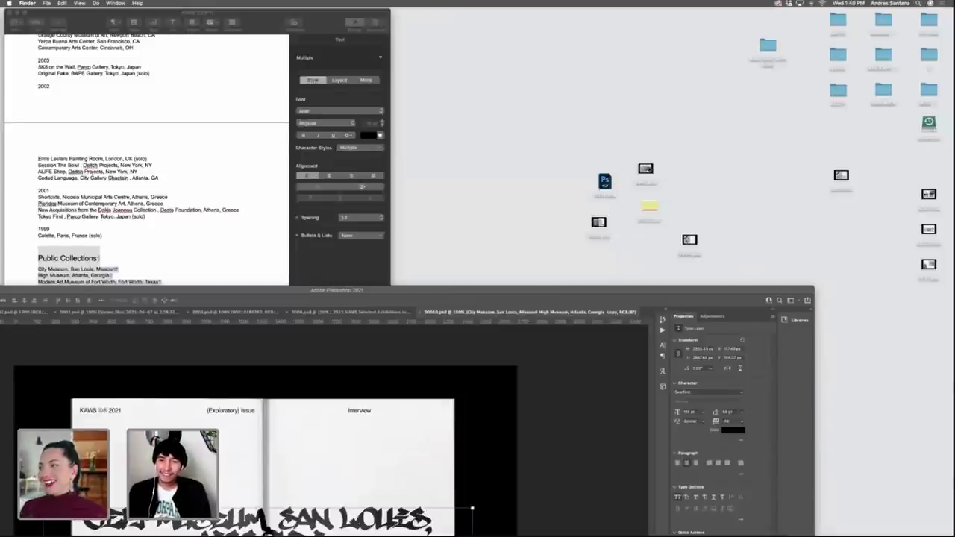
pyautogui.doubleClick(646, 168)
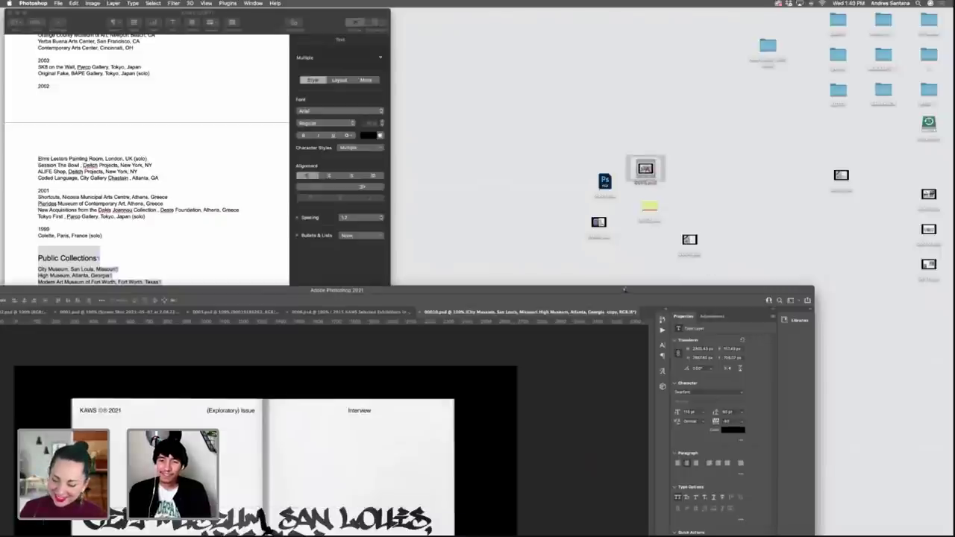
pyautogui.moveTo(614, 291); pyautogui.dragTo(776, 81)
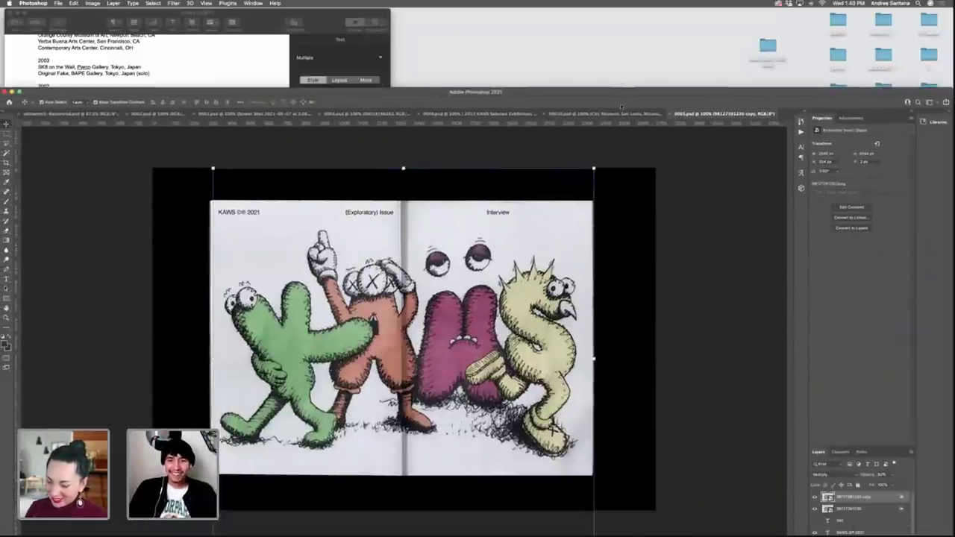
# Review the open magazine spreads one after another, from the museum lettering to the biography and interview pages.
pyautogui.click(529, 99)
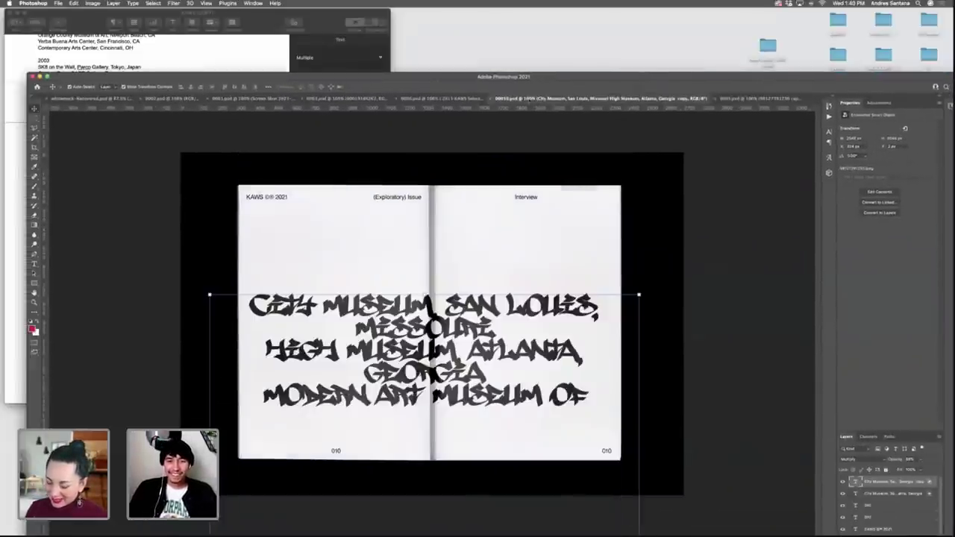
pyautogui.click(437, 98)
pyautogui.click(342, 98)
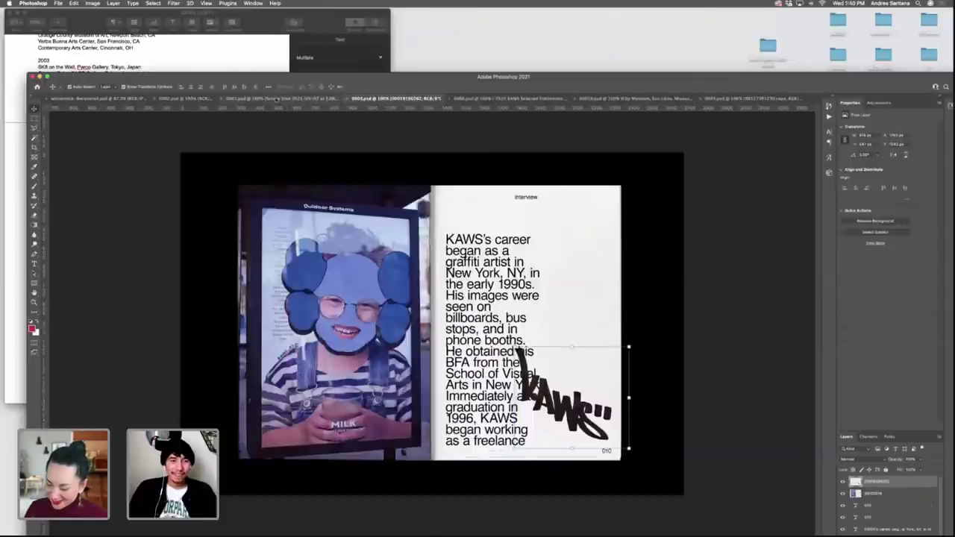
pyautogui.click(254, 98)
pyautogui.click(193, 100)
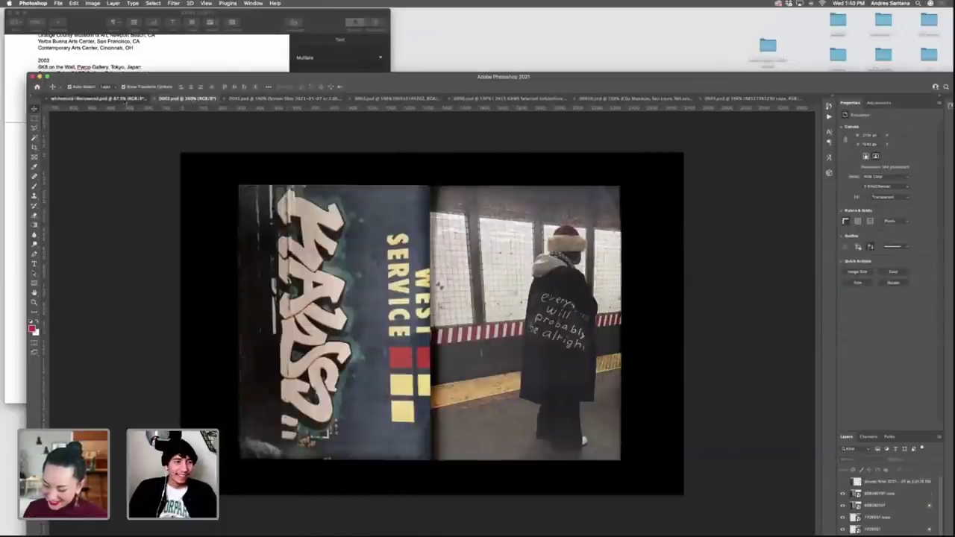
pyautogui.click(127, 99)
pyautogui.click(196, 99)
pyautogui.click(247, 97)
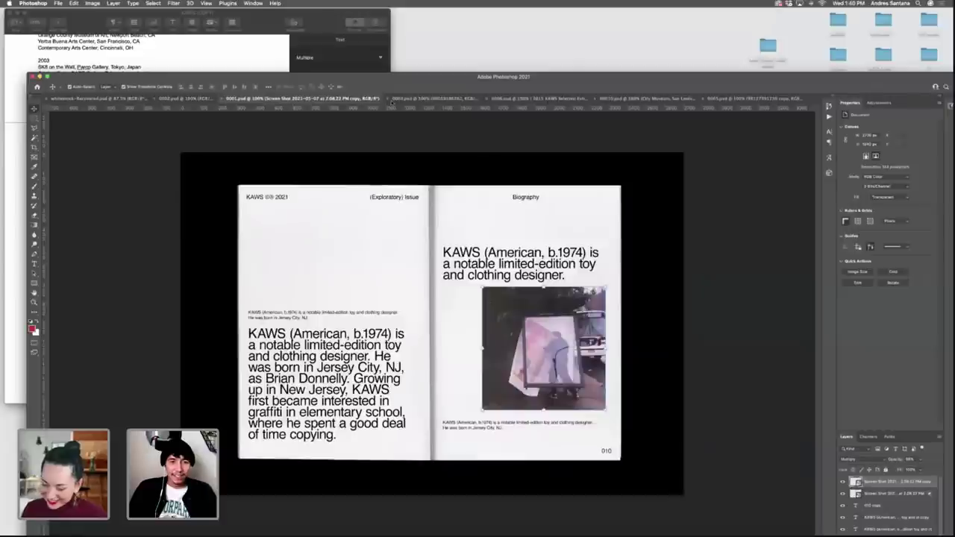
pyautogui.click(444, 98)
# Open 0007.psd, the spread with graffiti wall photos, from the desktop.
pyautogui.moveTo(458, 77); pyautogui.dragTo(231, 241)
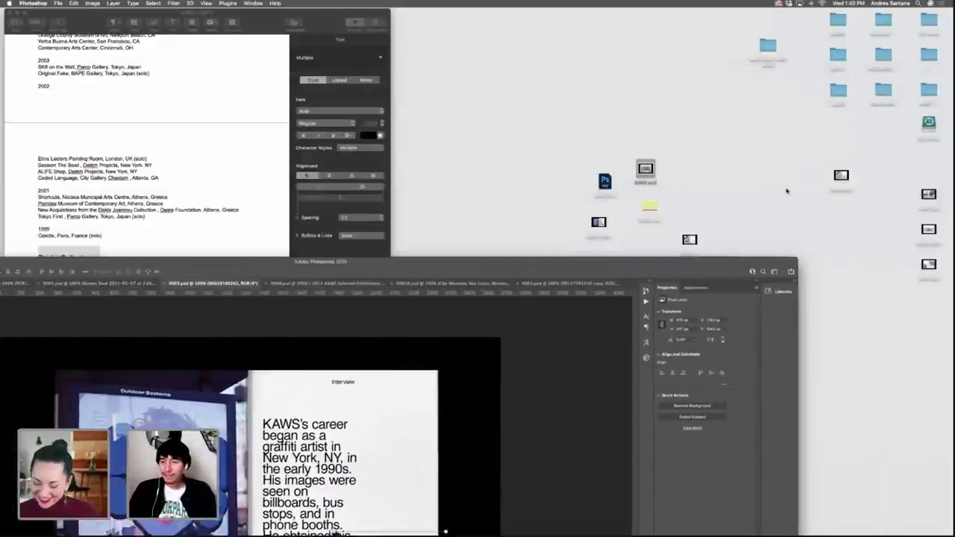
pyautogui.click(646, 171)
pyautogui.doubleClick(930, 196)
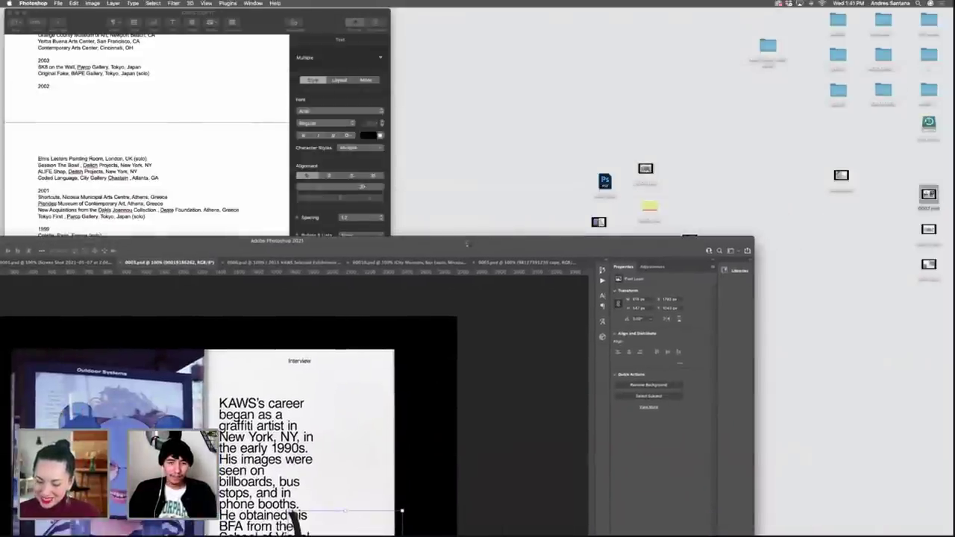
pyautogui.moveTo(455, 239); pyautogui.dragTo(618, 63)
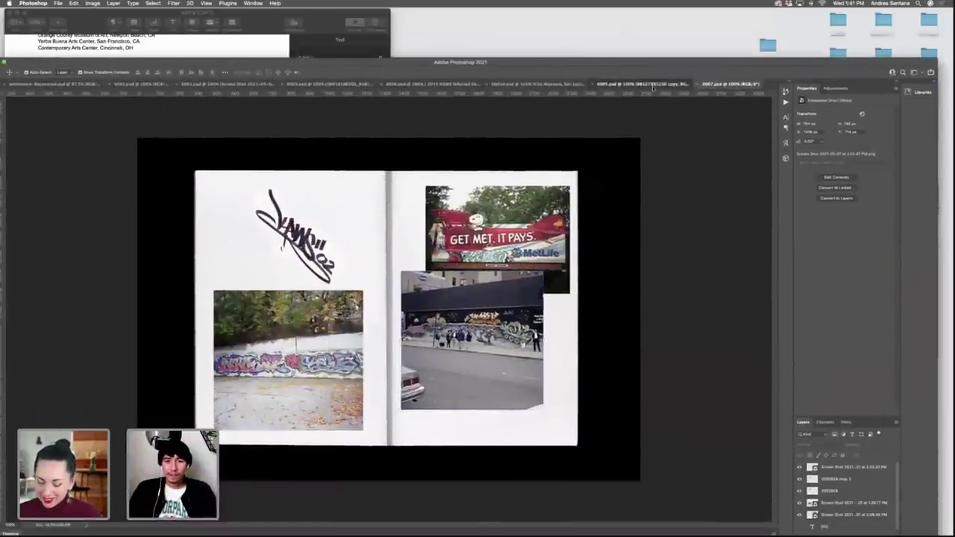
# Compare the cartoon KAWS letters, museum lettering and graffiti photo spreads.
pyautogui.click(642, 84)
pyautogui.click(545, 84)
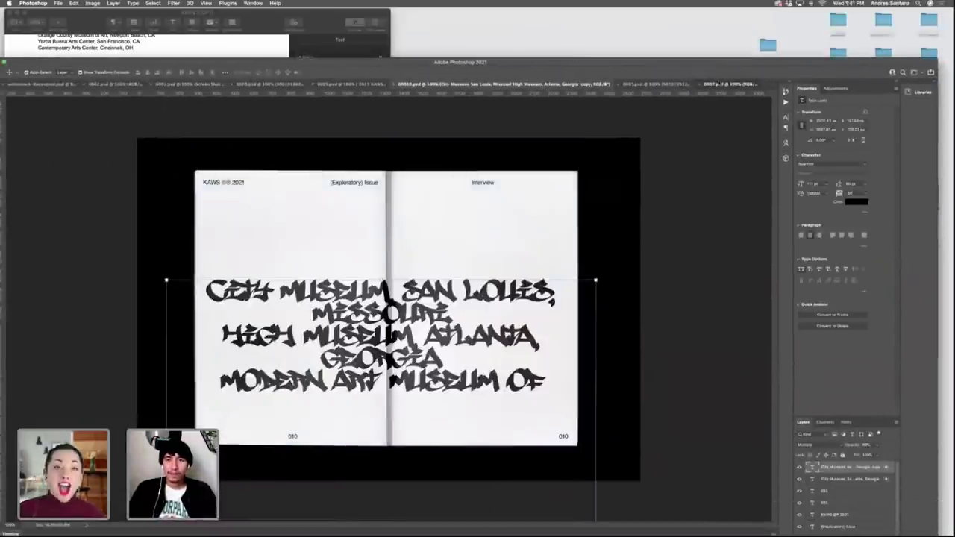
pyautogui.click(724, 84)
pyautogui.click(664, 84)
pyautogui.click(529, 84)
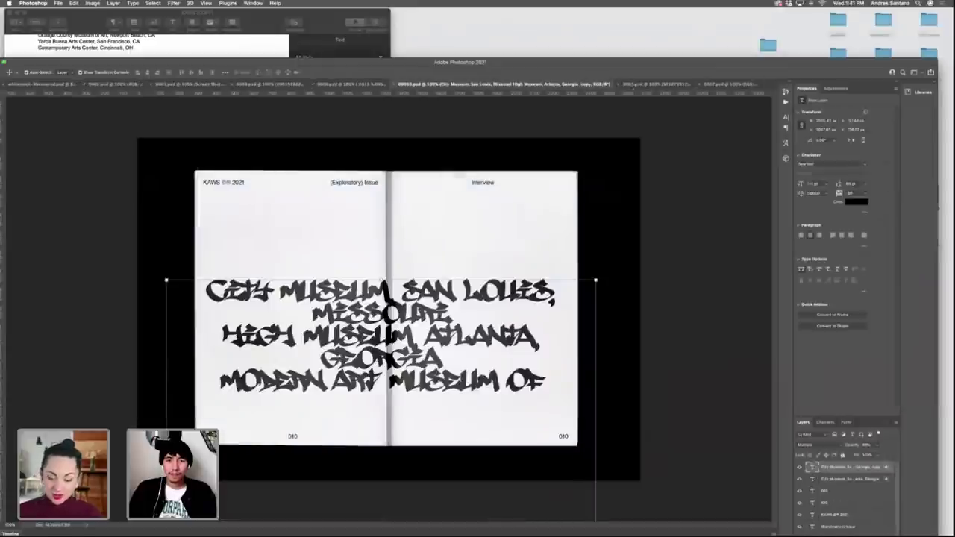
# In 0005.psd, delete the duplicate layer of the cartoon KAWS letters and rasterize the remaining artwork layer.
pyautogui.click(658, 85)
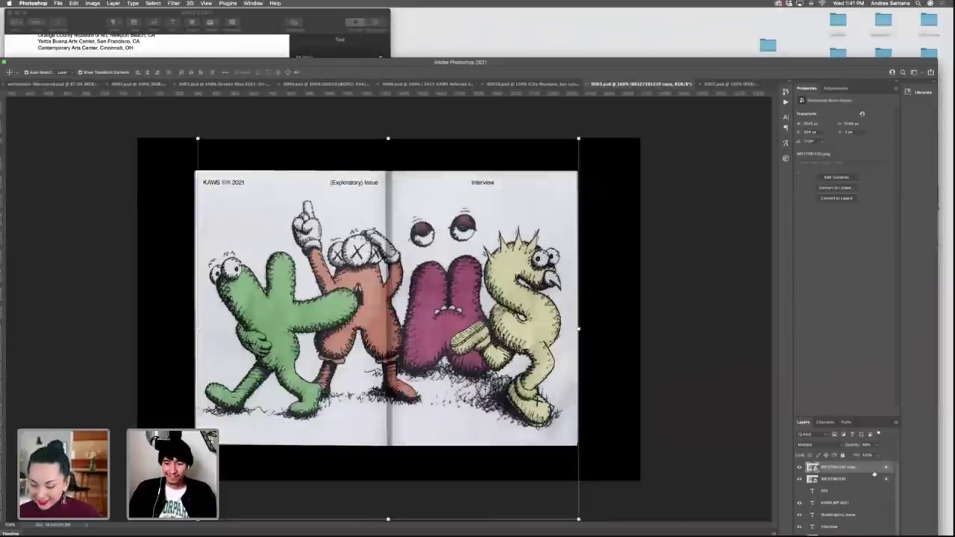
pyautogui.press('BackSpace')
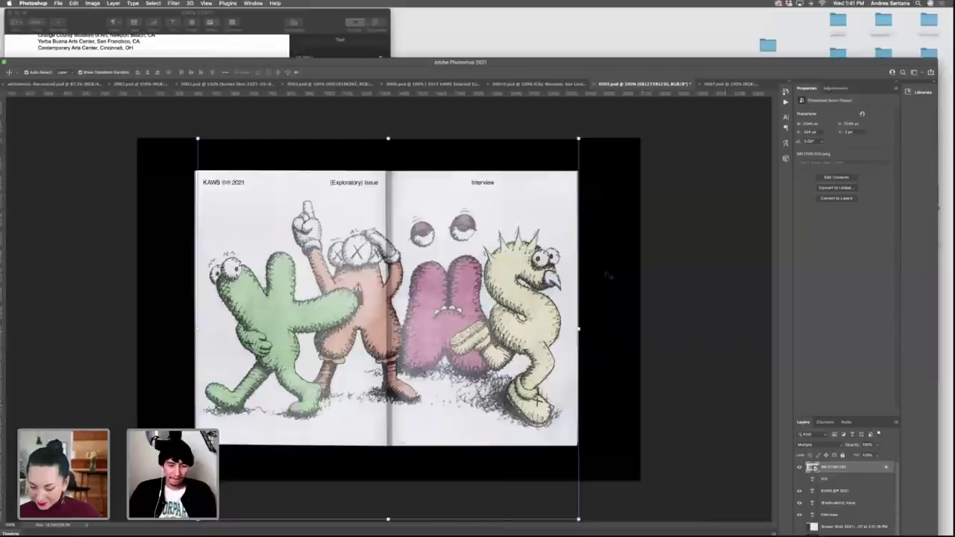
pyautogui.press('e')
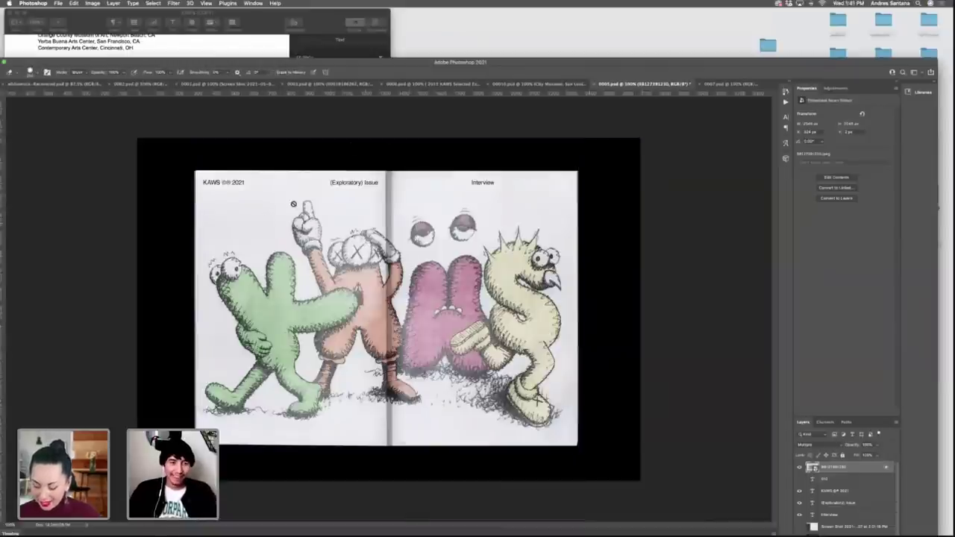
pyautogui.click(294, 204)
pyautogui.click(523, 169)
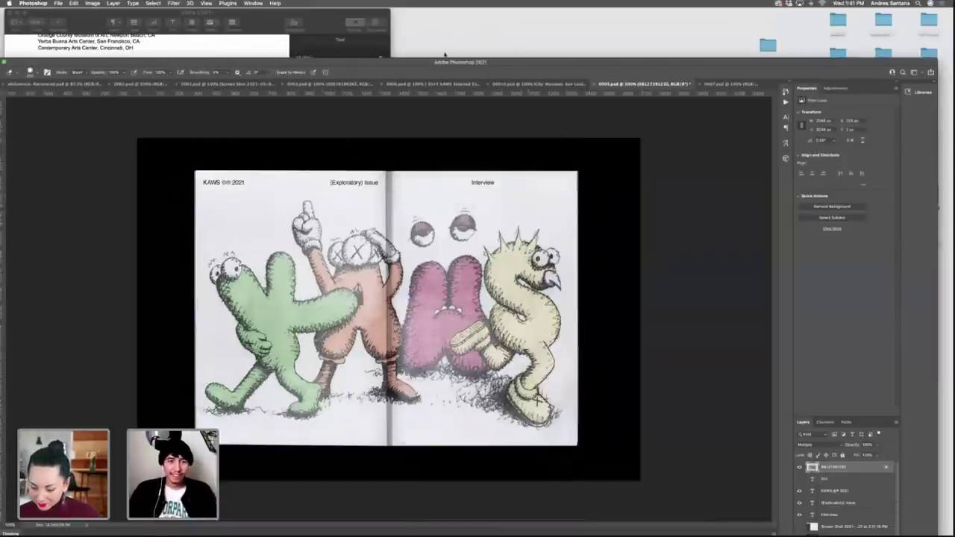
# Remove the white background around the cartoon KAWS letters using the Magic Wand tool.
pyautogui.moveTo(443, 60); pyautogui.dragTo(602, 42)
pyautogui.click(149, 106)
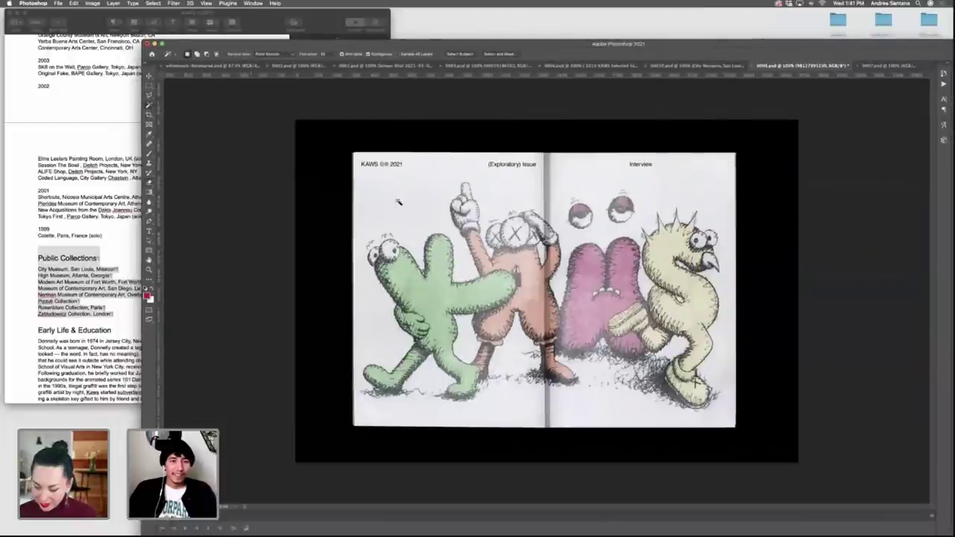
pyautogui.click(401, 204)
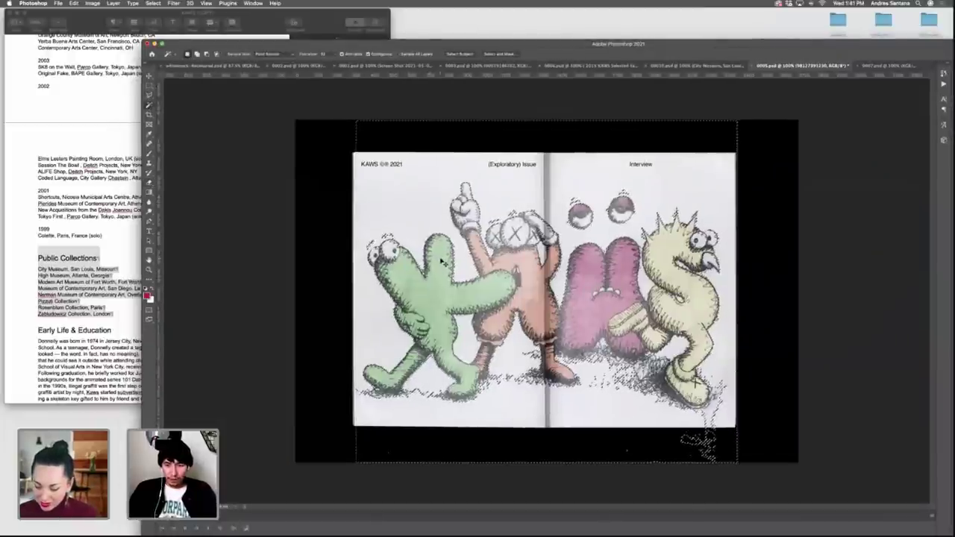
pyautogui.press('super+z')
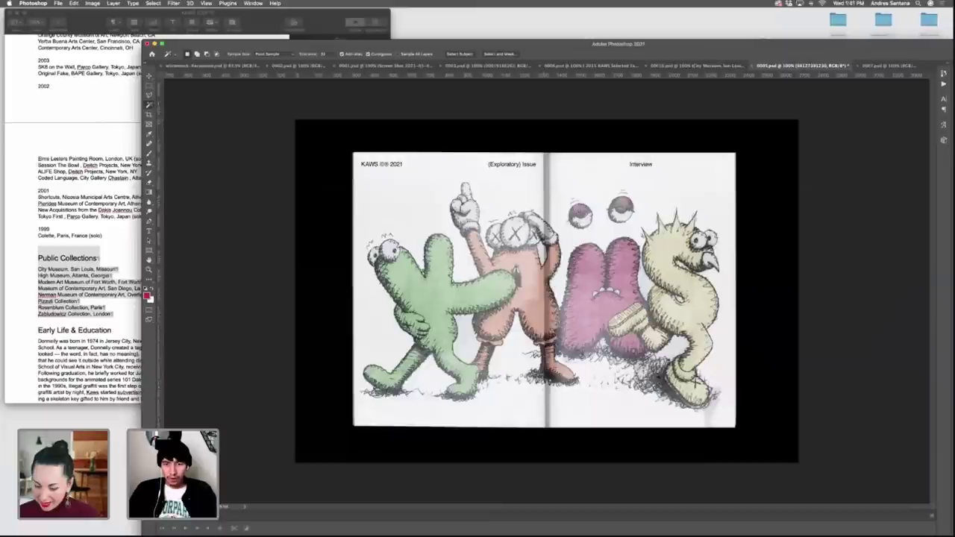
pyautogui.press('super+z')
pyautogui.press('super+shift+z')
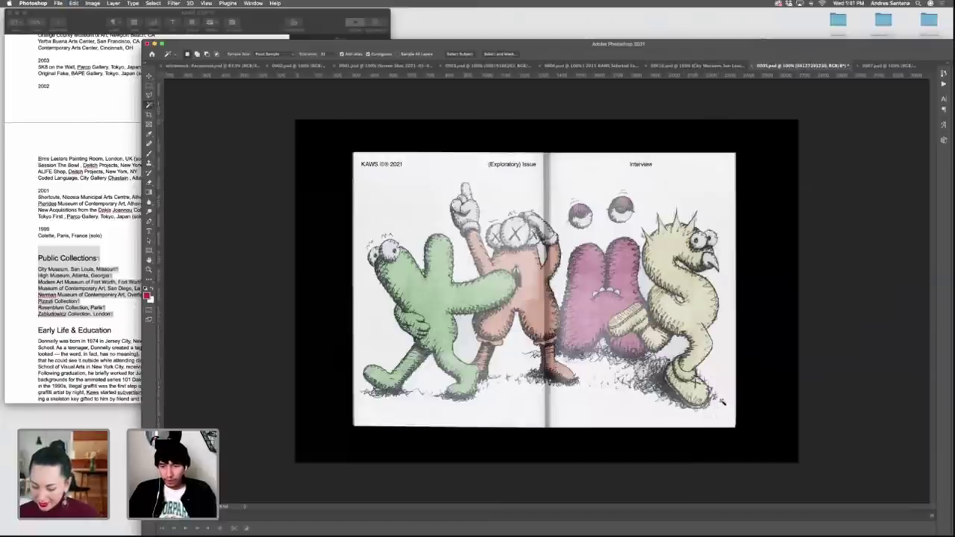
pyautogui.press('v')
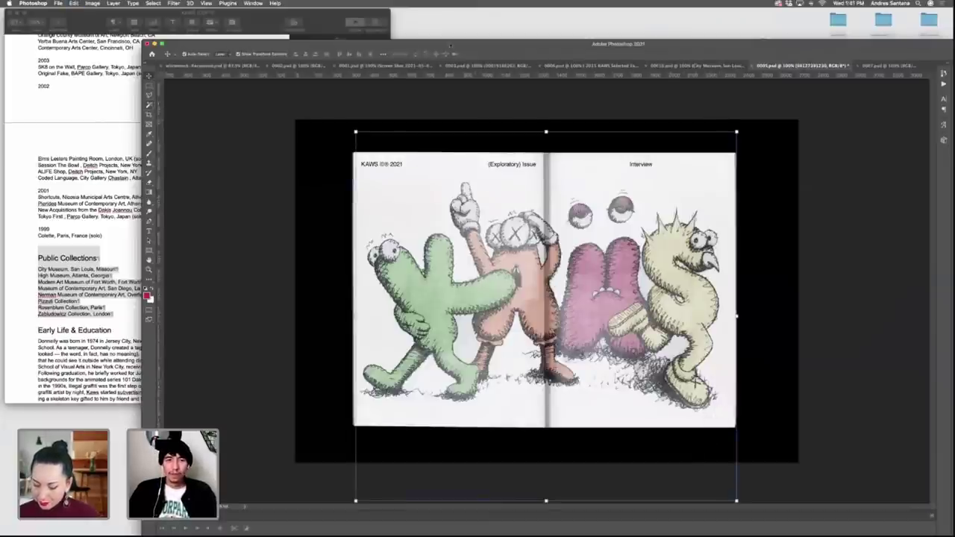
pyautogui.moveTo(451, 45); pyautogui.dragTo(295, 44)
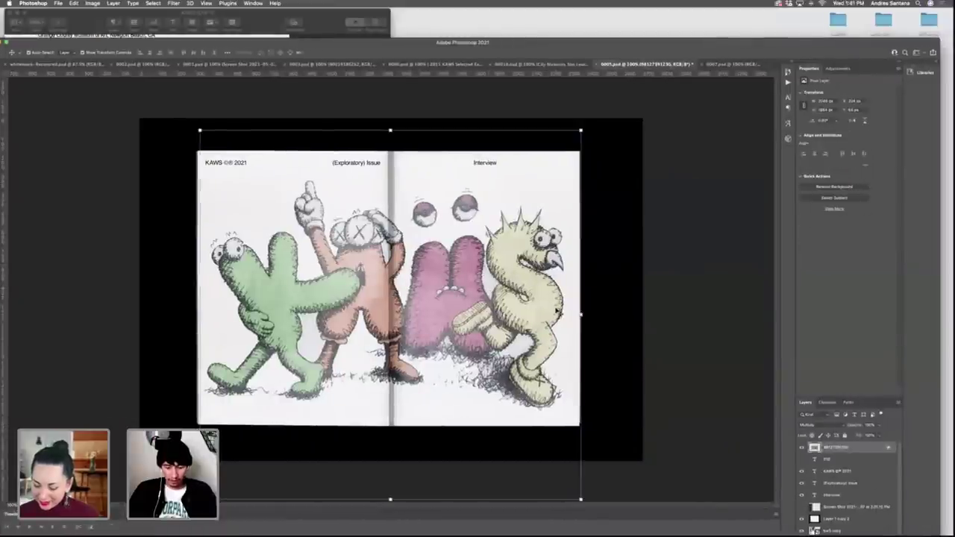
# Duplicate the cut-out cartoon letters layer, lower the copy's opacity, and save 0005.psd.
pyautogui.press('super+j')
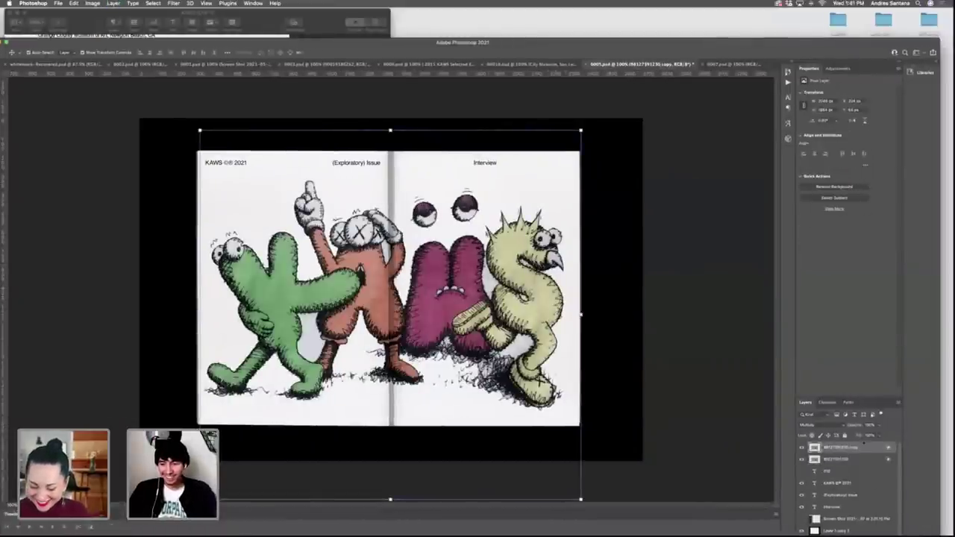
pyautogui.click(878, 426)
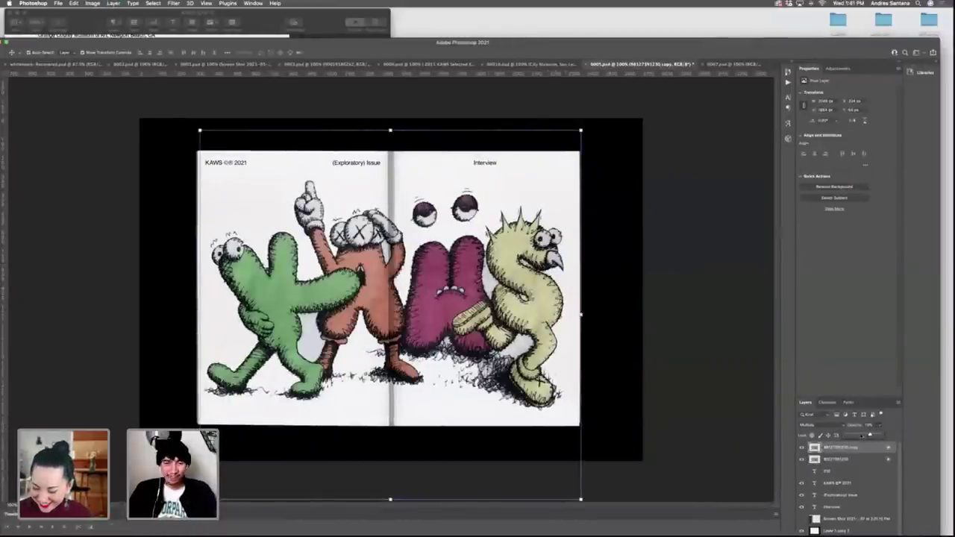
pyautogui.moveTo(870, 435); pyautogui.dragTo(865, 435)
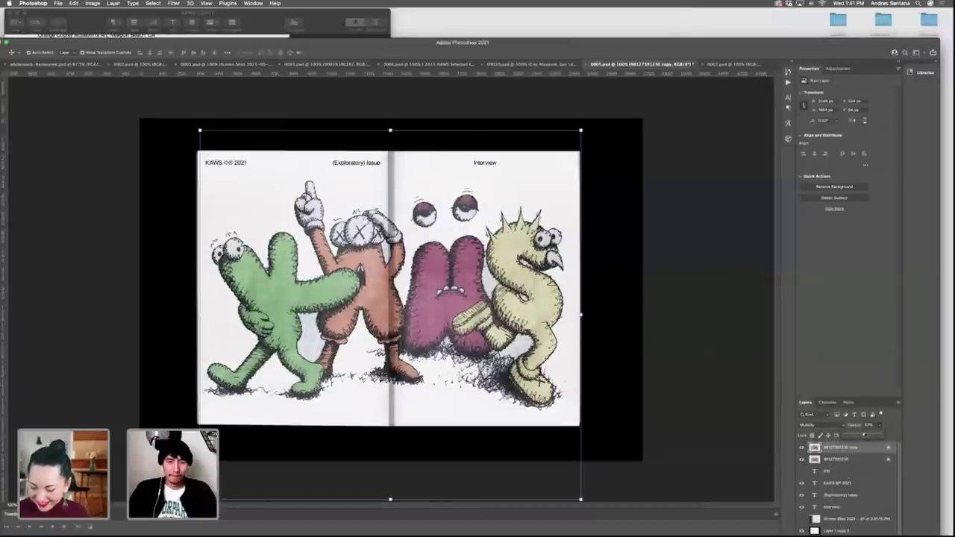
pyautogui.click(608, 423)
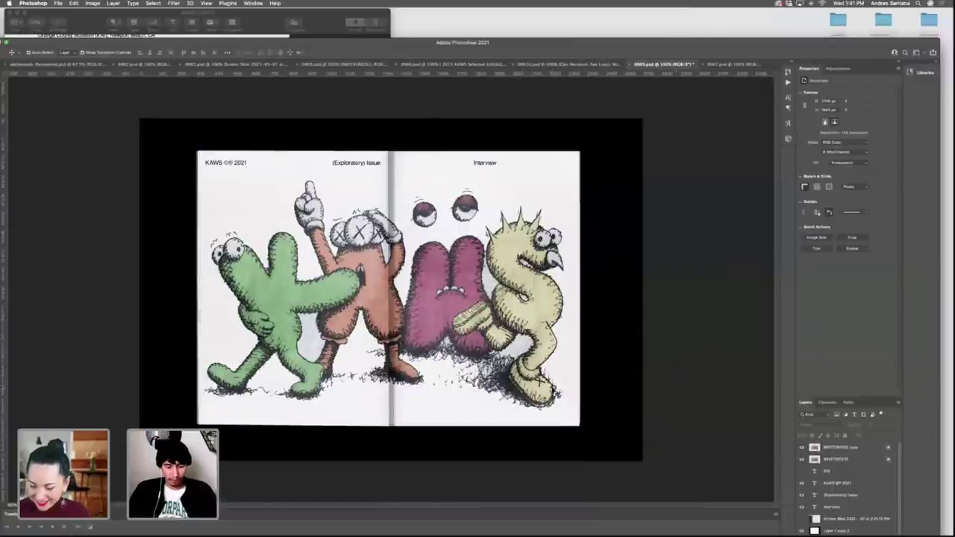
pyautogui.press('super+s')
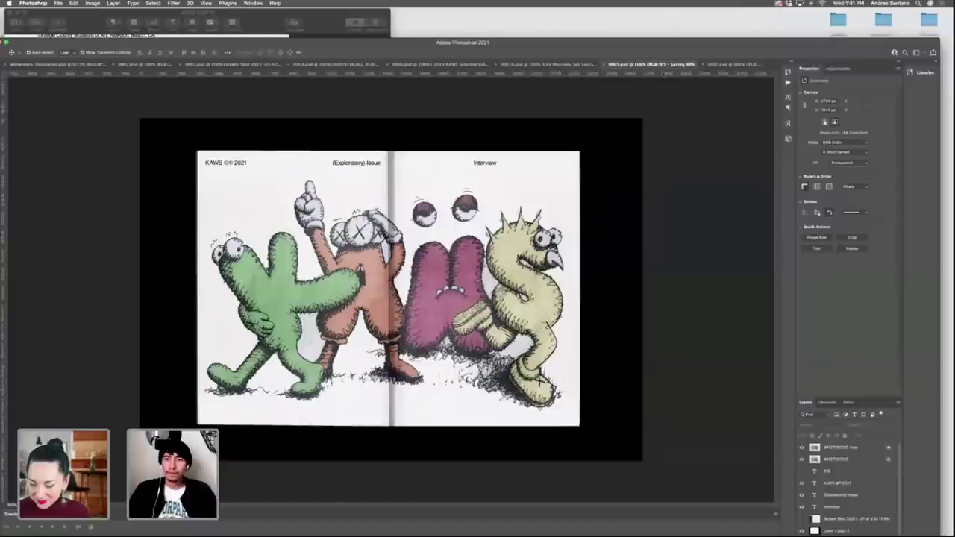
# Review the blank template, subway photo, interview and 2015 exhibitions spreads one after another.
pyautogui.moveTo(650, 43); pyautogui.dragTo(706, 37)
pyautogui.click(114, 59)
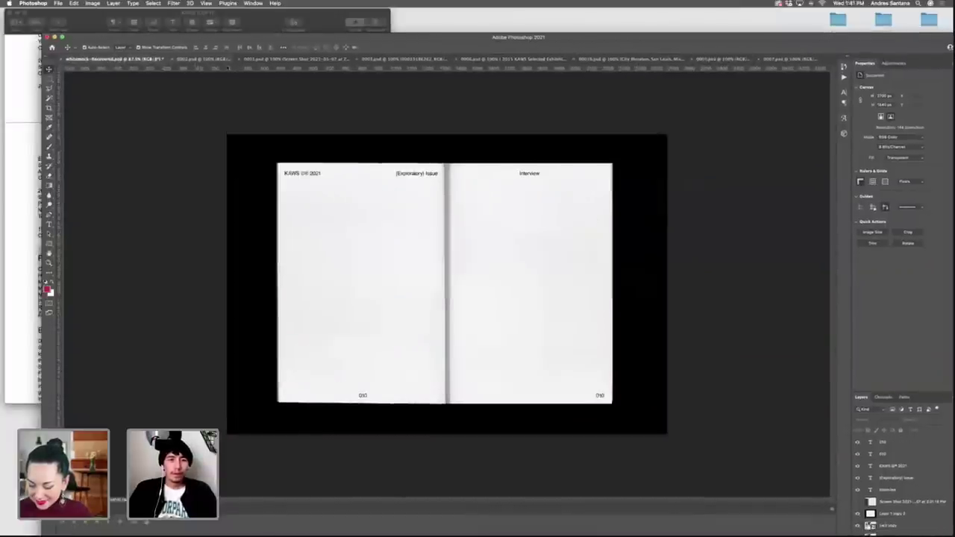
pyautogui.click(202, 59)
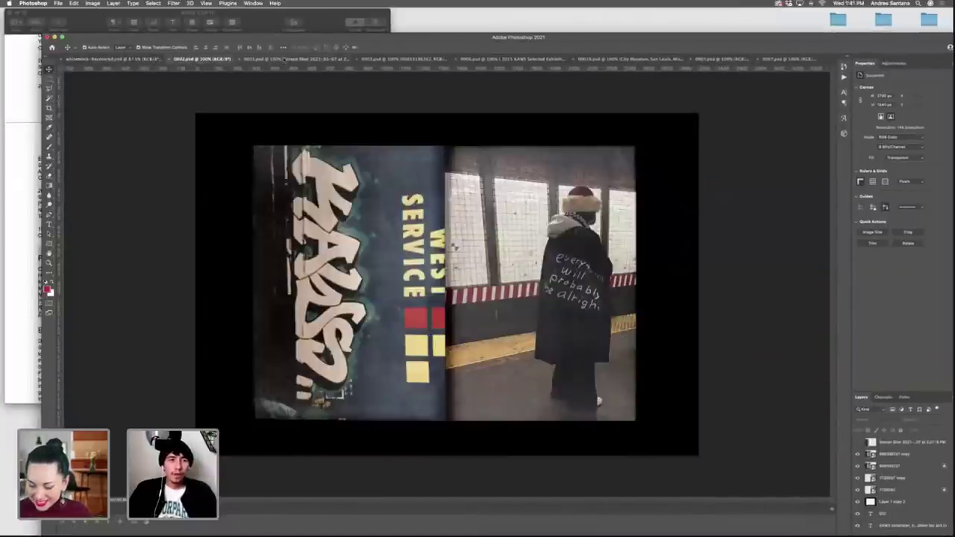
pyautogui.click(266, 59)
pyautogui.click(445, 58)
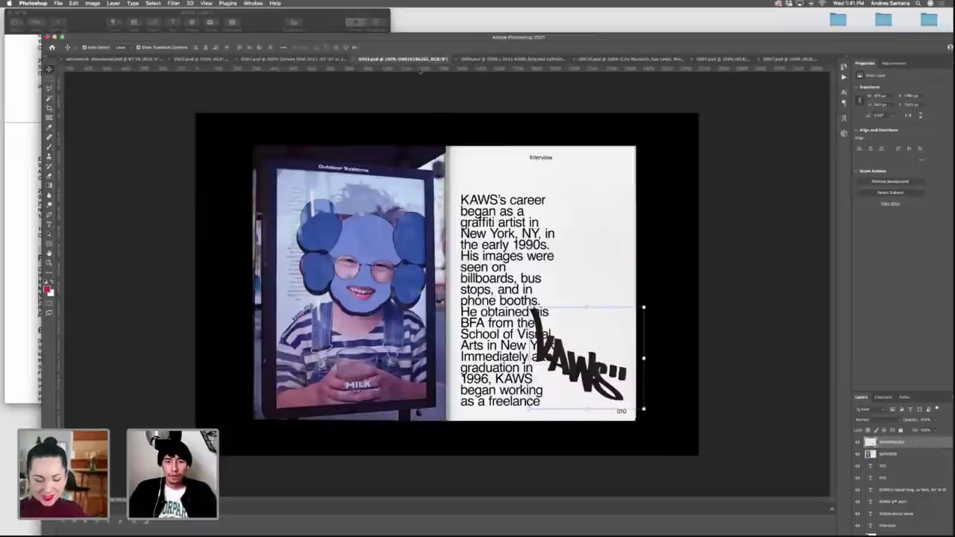
pyautogui.click(515, 58)
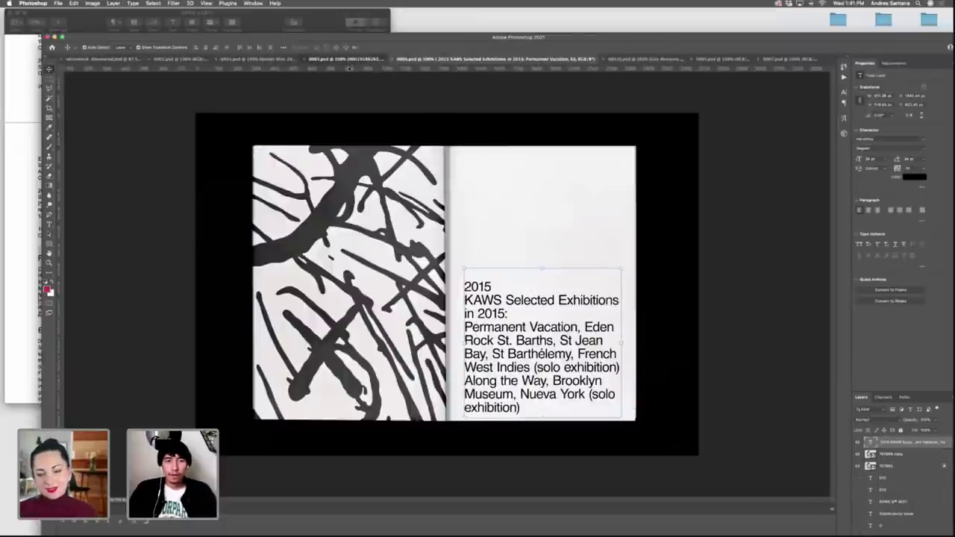
# In 0003.psd, split the highlight end of the Underlying Layer Blend If range for the bus stop photo layer.
pyautogui.click(377, 58)
pyautogui.click(362, 264)
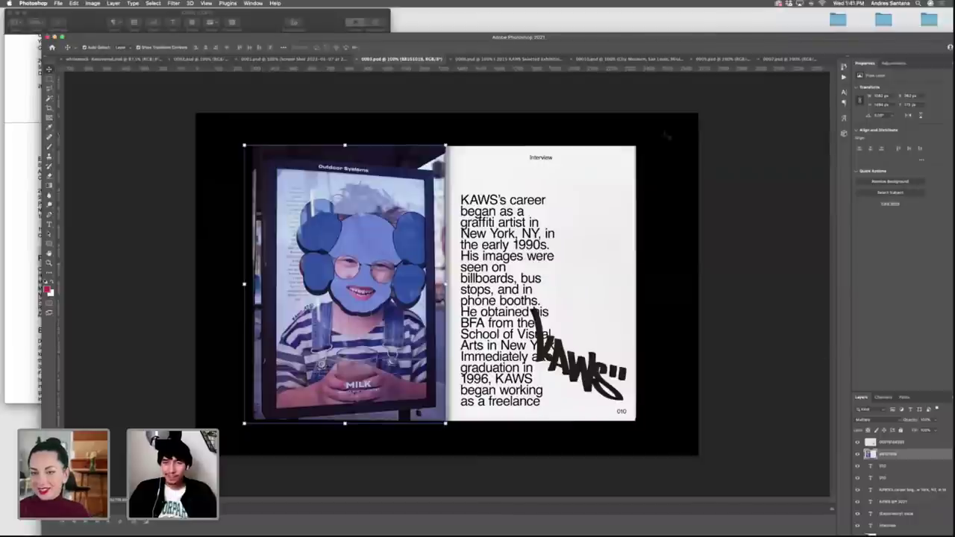
pyautogui.moveTo(562, 37); pyautogui.dragTo(483, 22)
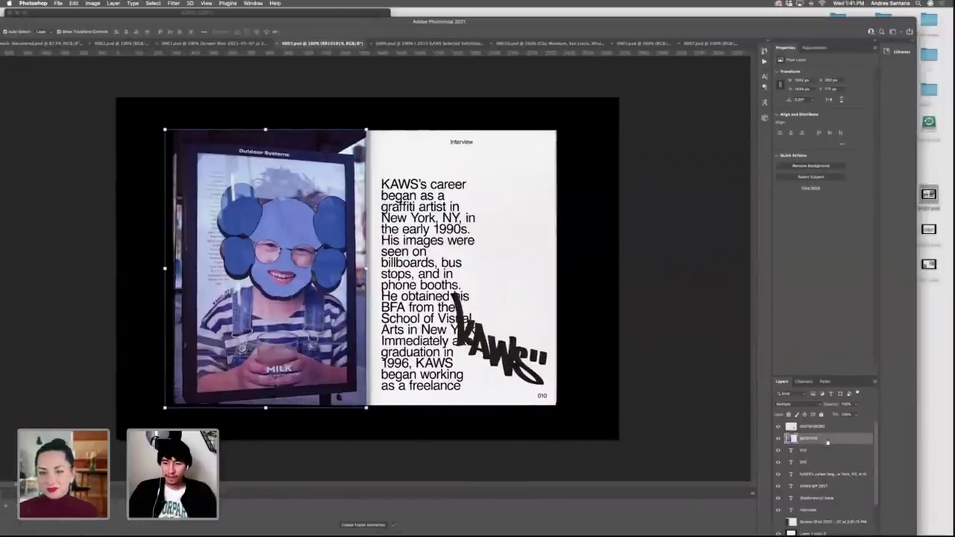
pyautogui.rightClick(825, 443)
pyautogui.click(855, 217)
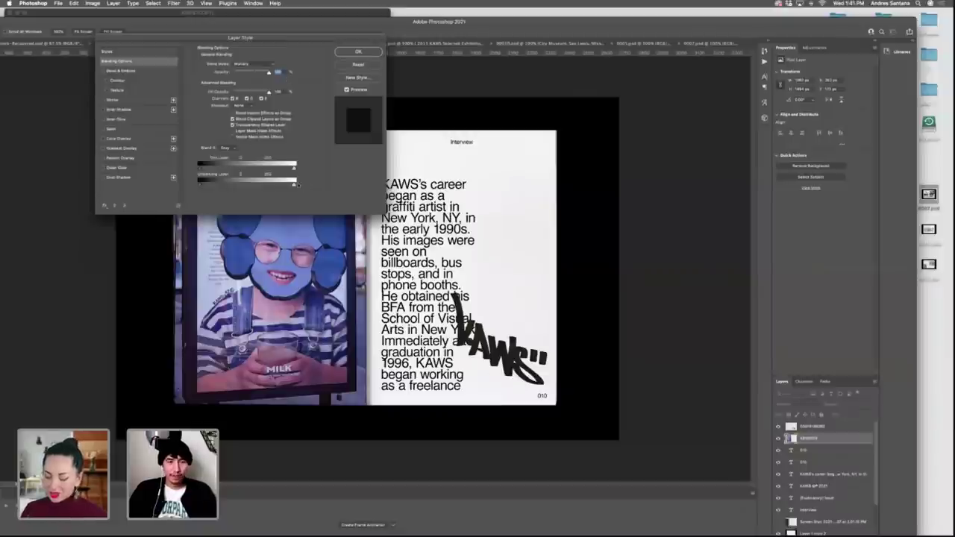
pyautogui.moveTo(289, 185); pyautogui.dragTo(285, 183)
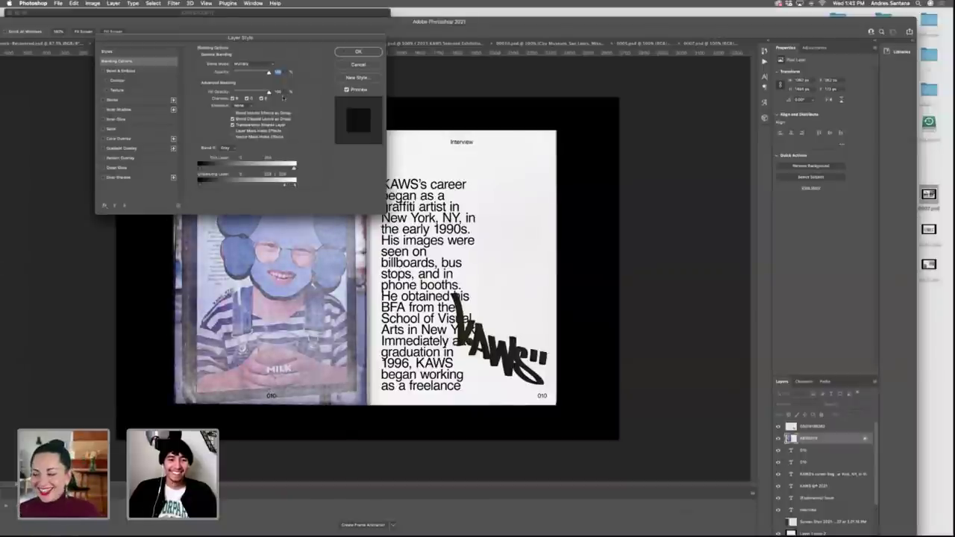
pyautogui.click(358, 52)
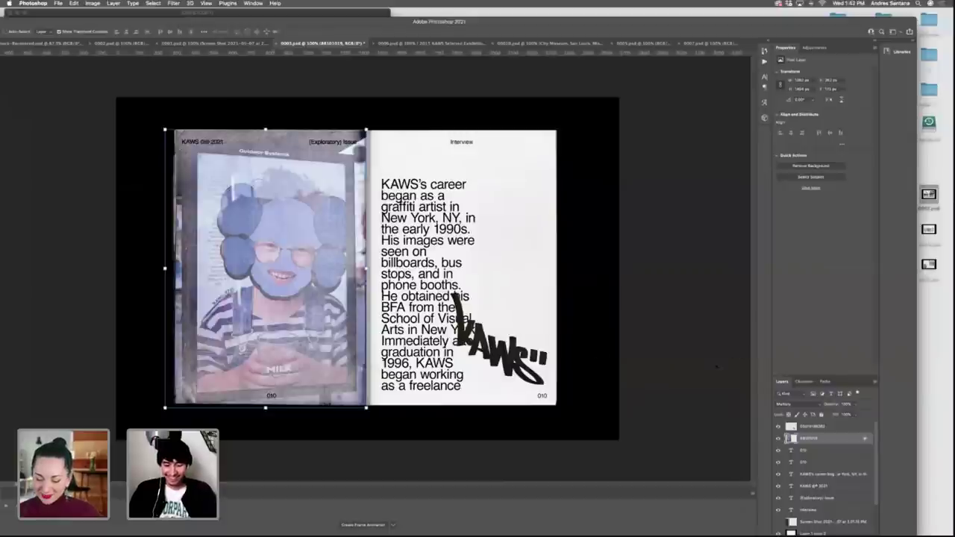
# Duplicate the bus stop photo layer, clear the copy's layer style, set it to Multiply, and lower its opacity.
pyautogui.hotkey('ctrl', 'j')
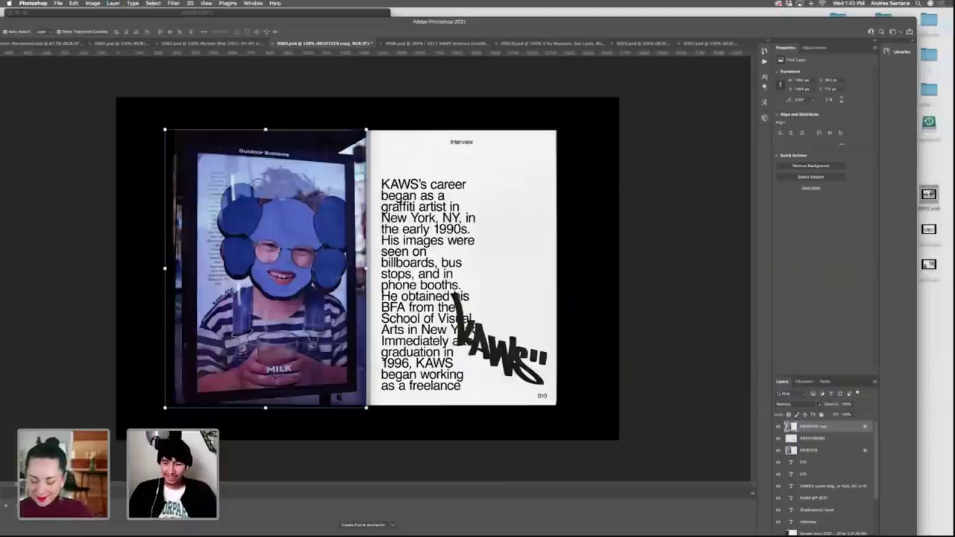
pyautogui.rightClick(827, 426)
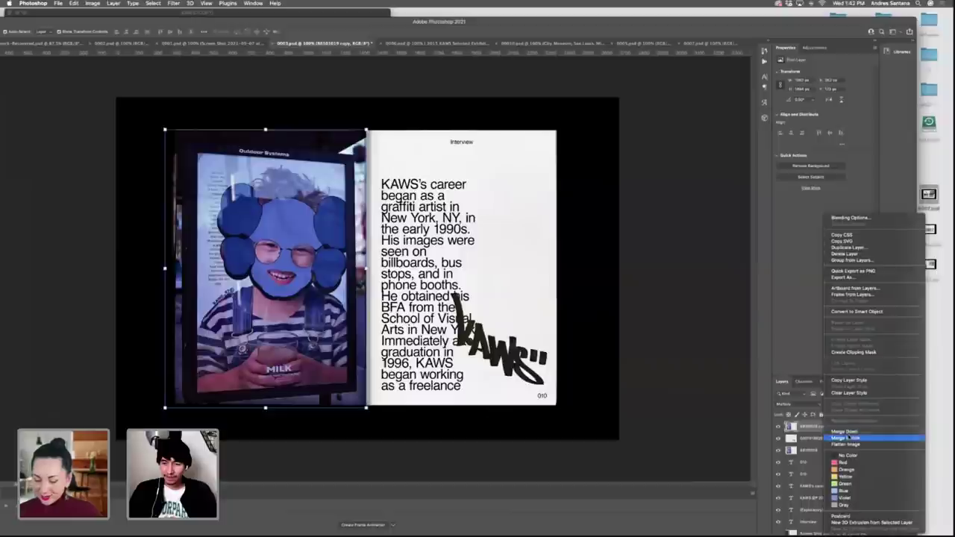
pyautogui.click(859, 393)
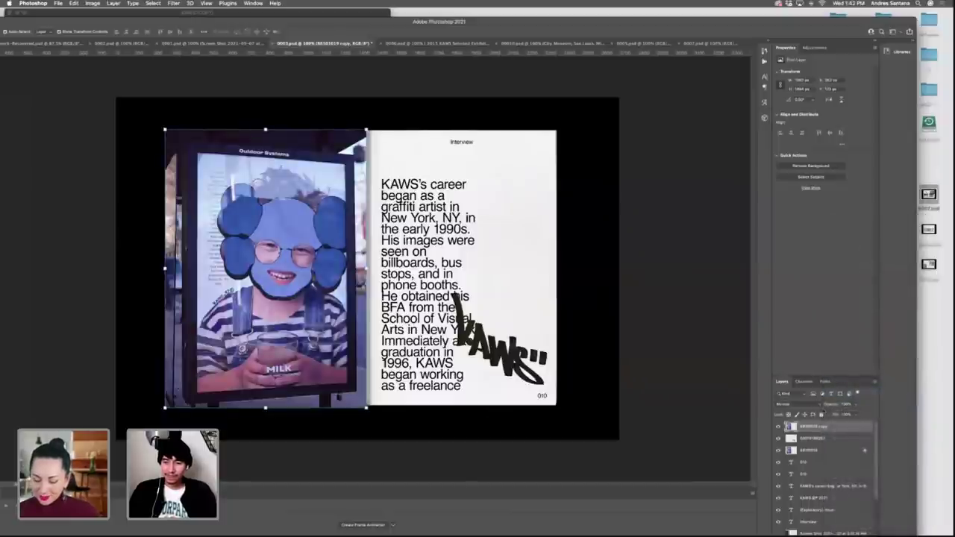
pyautogui.click(788, 404)
pyautogui.click(786, 425)
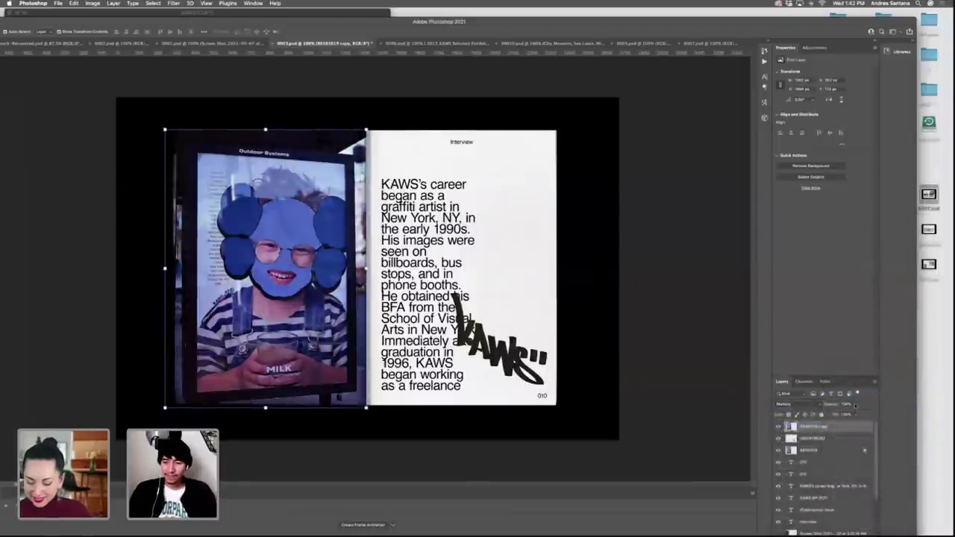
pyautogui.moveTo(849, 413)
pyautogui.mouseDown()
pyautogui.moveTo(835, 415)
pyautogui.moveTo(845, 415)
pyautogui.mouseUp()
pyautogui.click(494, 239)
pyautogui.press('super+z')
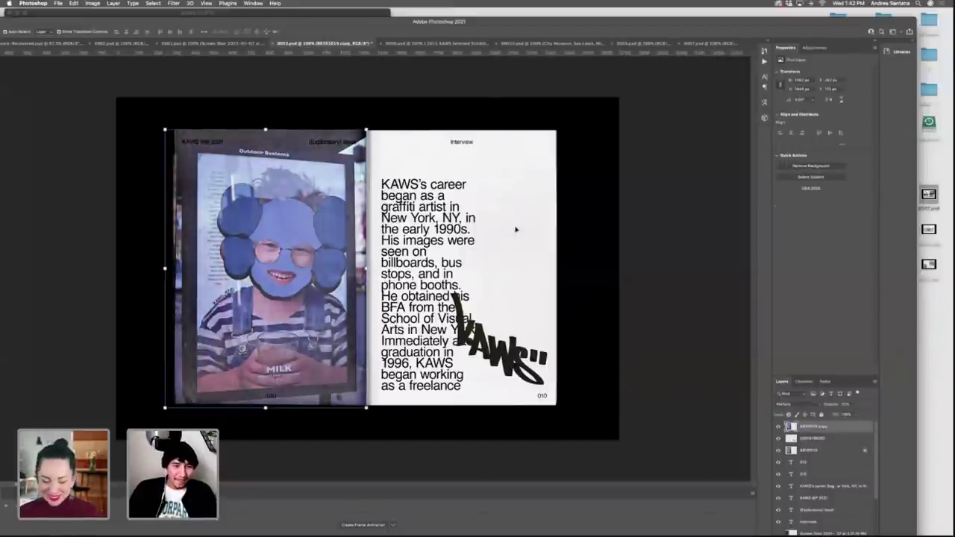
# Delete the left page's 010 page number text layer that overlaps the bus stop photo.
pyautogui.scroll(-2, 816, 483)
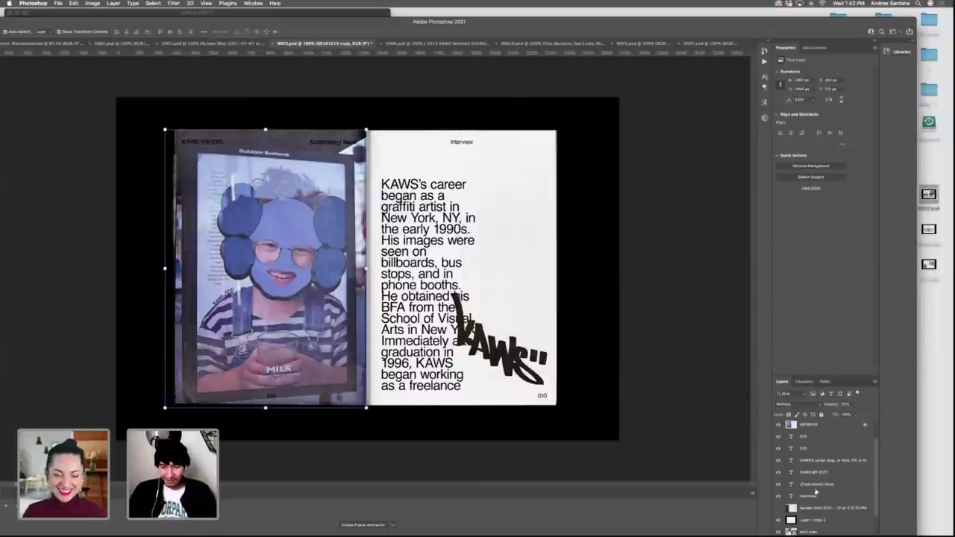
pyautogui.click(710, 409)
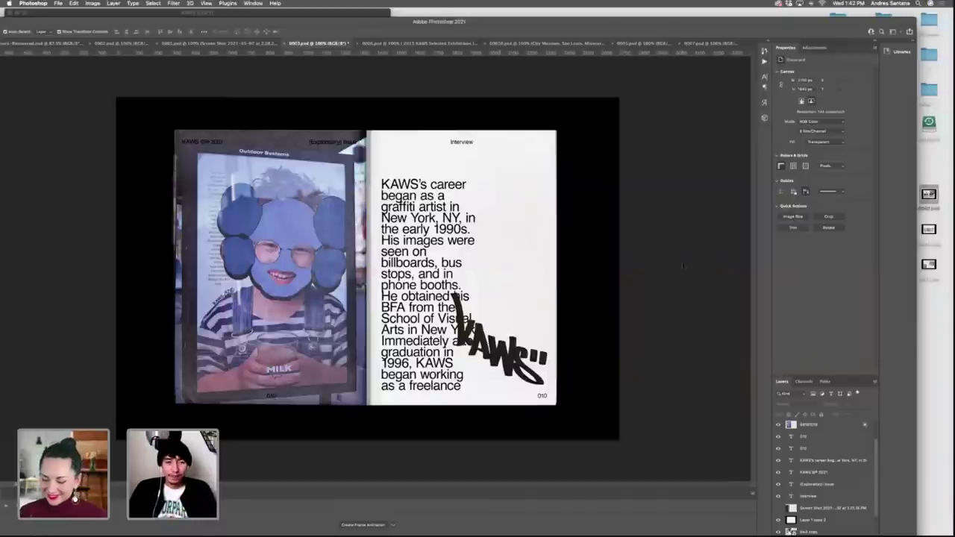
pyautogui.click(334, 143)
pyautogui.click(563, 220)
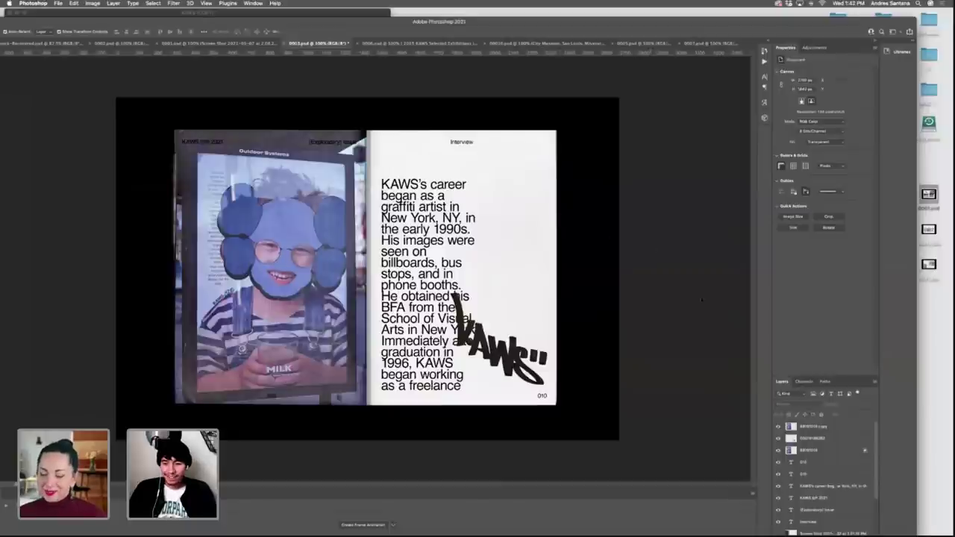
pyautogui.click(835, 441)
pyautogui.click(828, 450)
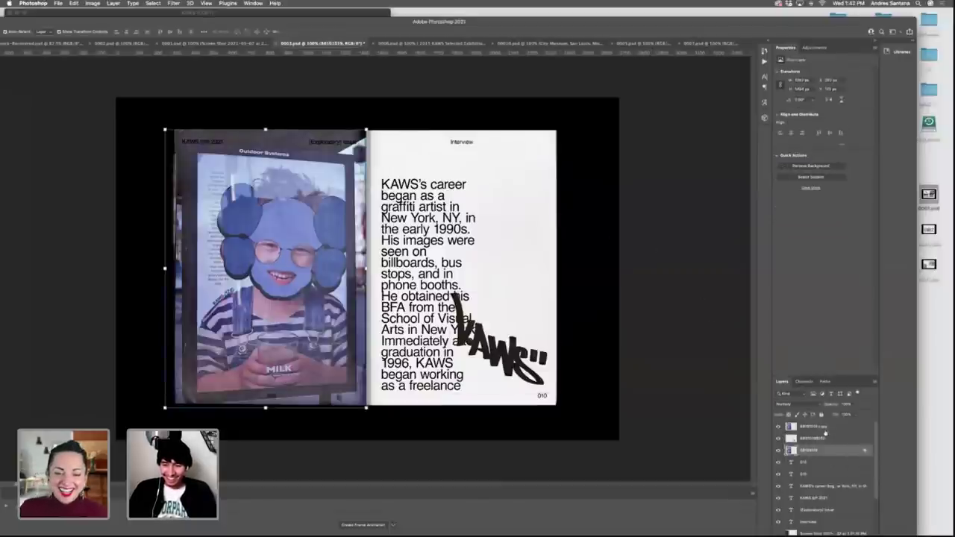
pyautogui.click(826, 428)
pyautogui.click(823, 439)
pyautogui.click(824, 428)
pyautogui.click(823, 452)
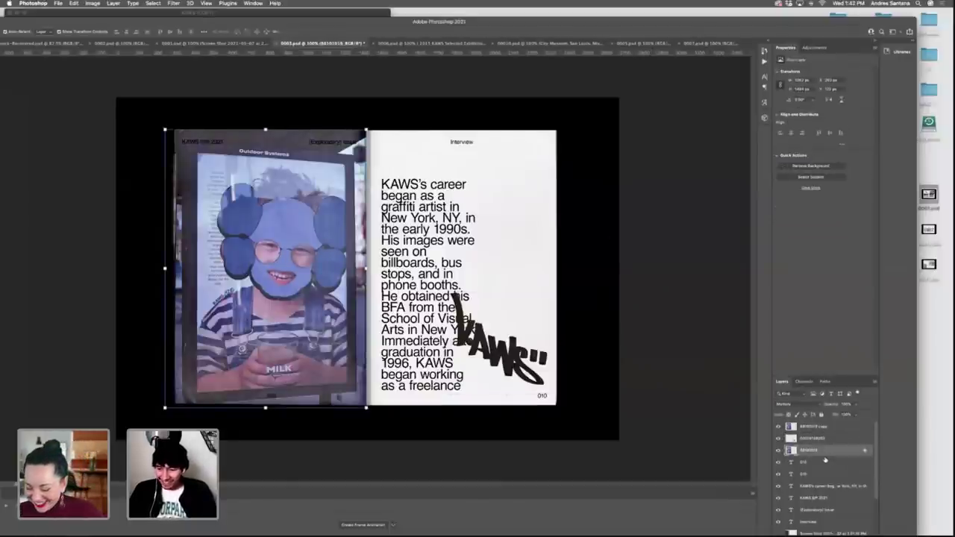
pyautogui.scroll(-1, 822, 452)
pyautogui.click(823, 453)
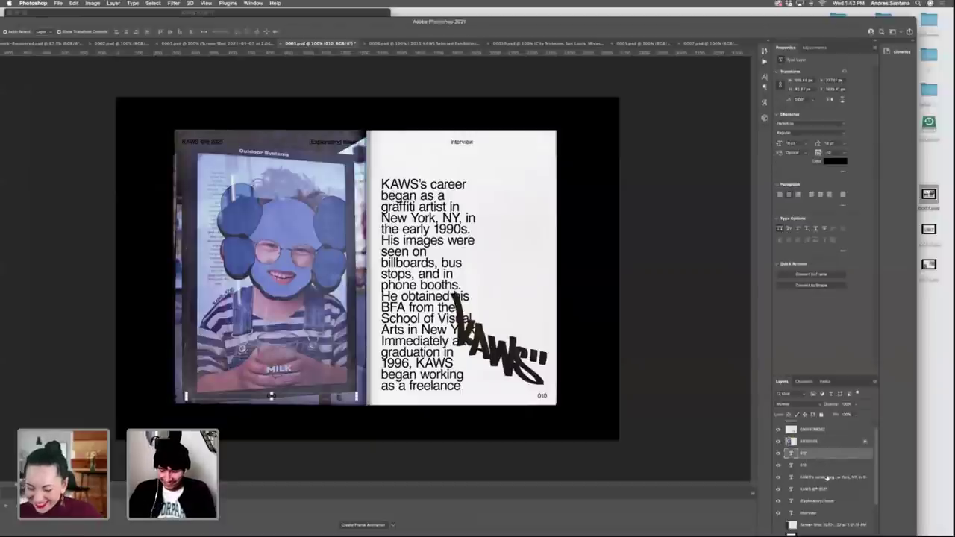
pyautogui.press('BackSpace')
# Delete the "KAWS ©® 2021" and "(Exploratory) Issue" header text layers from the bus stop photo page and save 0003.psd.
pyautogui.click(820, 466)
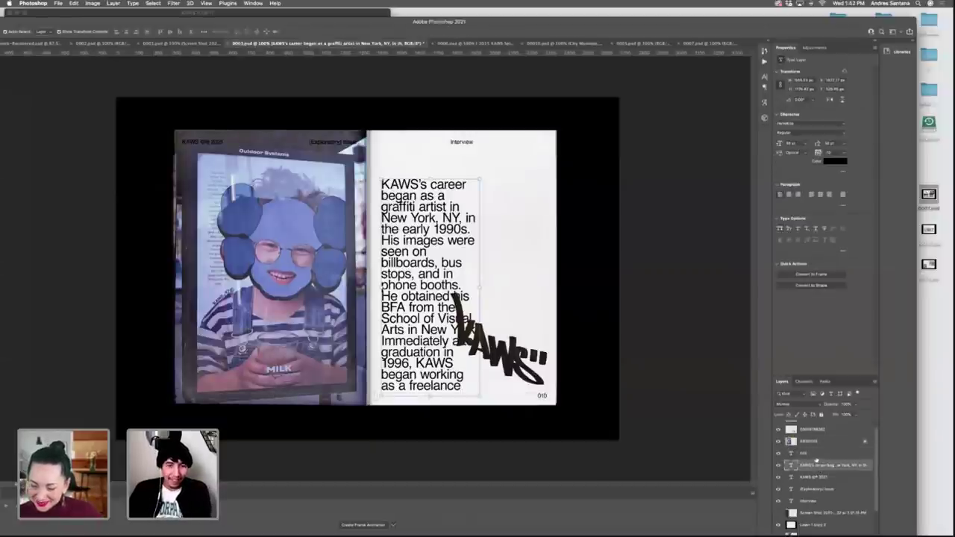
pyautogui.click(820, 477)
pyautogui.press('Delete')
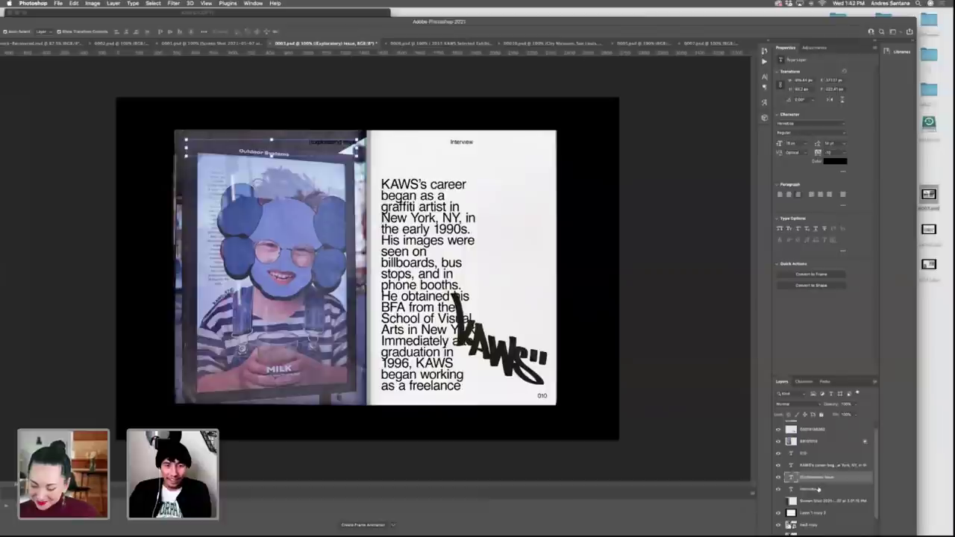
pyautogui.press('Delete')
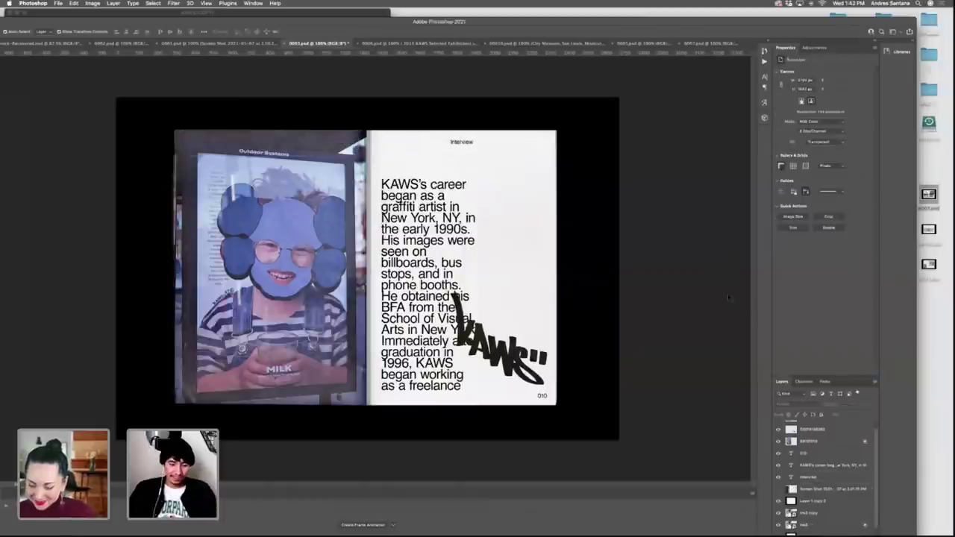
# Review the biography, subway photo, blank template, interview, 2015 exhibitions, graffiti-lettered museum list and cartoon letters spreads.
pyautogui.click(224, 43)
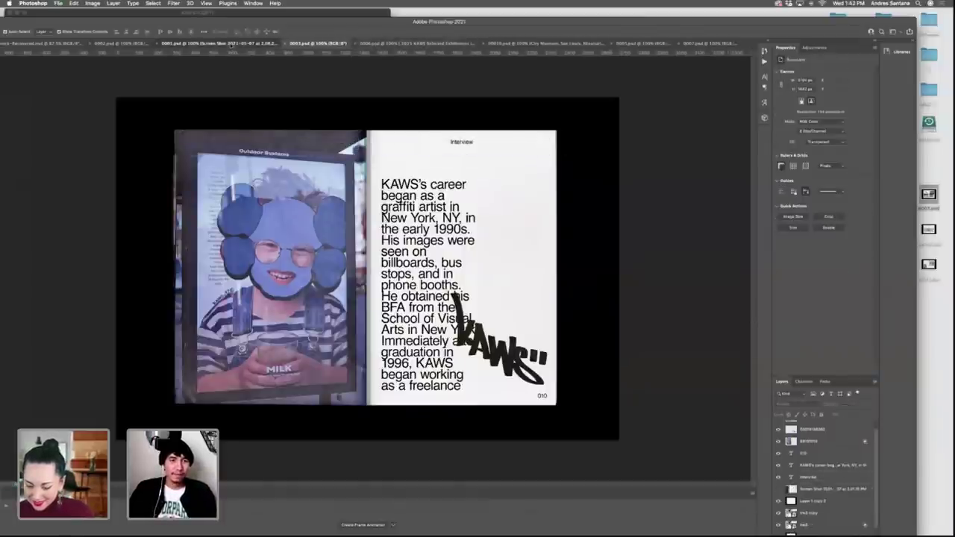
pyautogui.moveTo(274, 23); pyautogui.dragTo(358, 26)
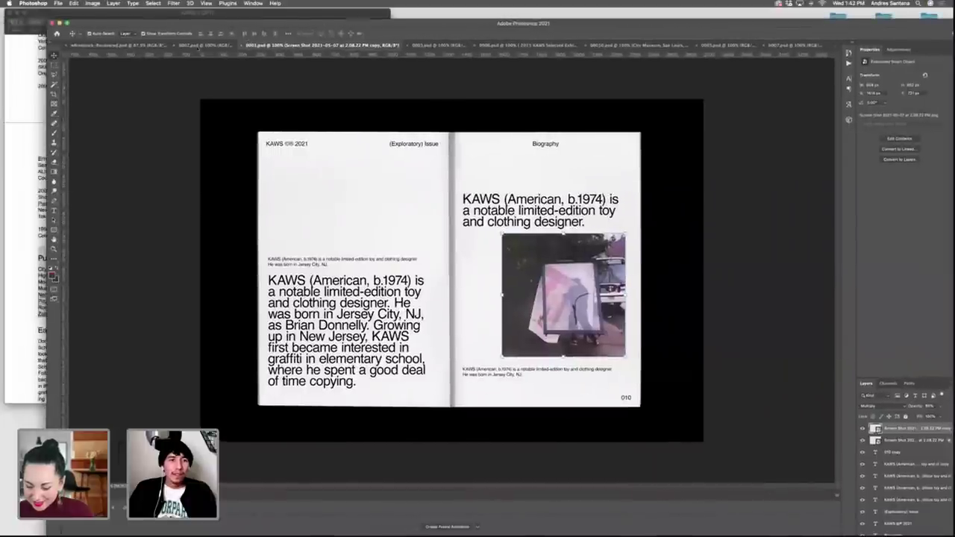
pyautogui.click(207, 45)
pyautogui.click(112, 45)
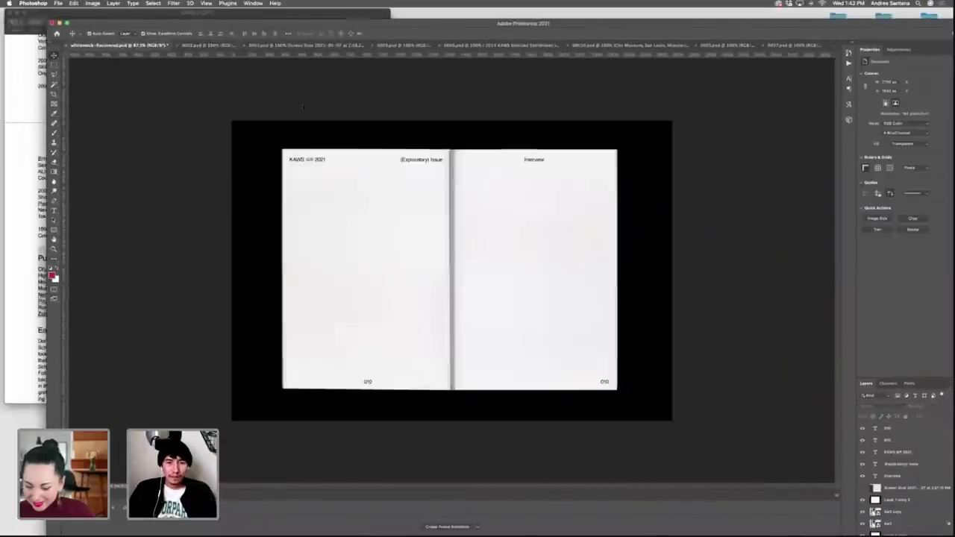
pyautogui.moveTo(224, 23); pyautogui.dragTo(182, 37)
pyautogui.click(165, 60)
pyautogui.click(263, 59)
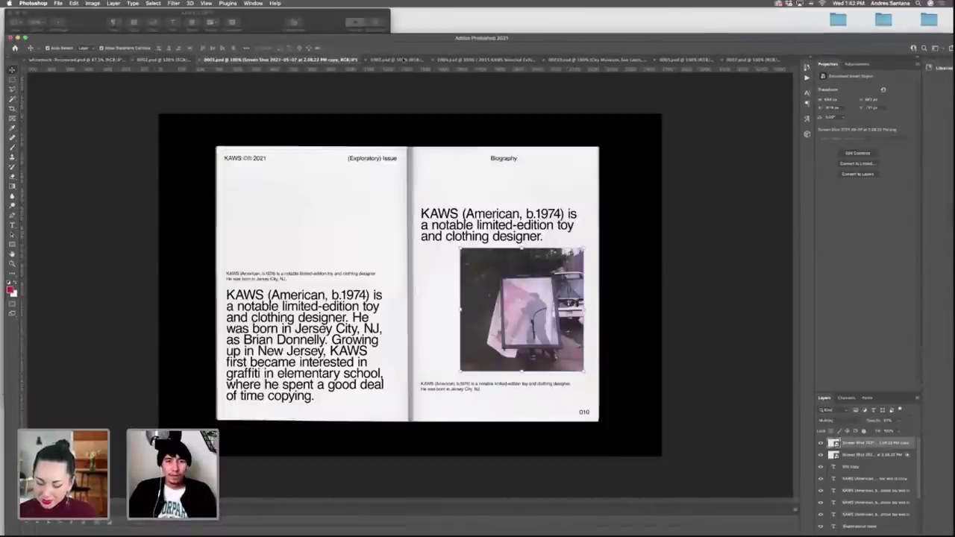
pyautogui.click(362, 59)
pyautogui.click(462, 60)
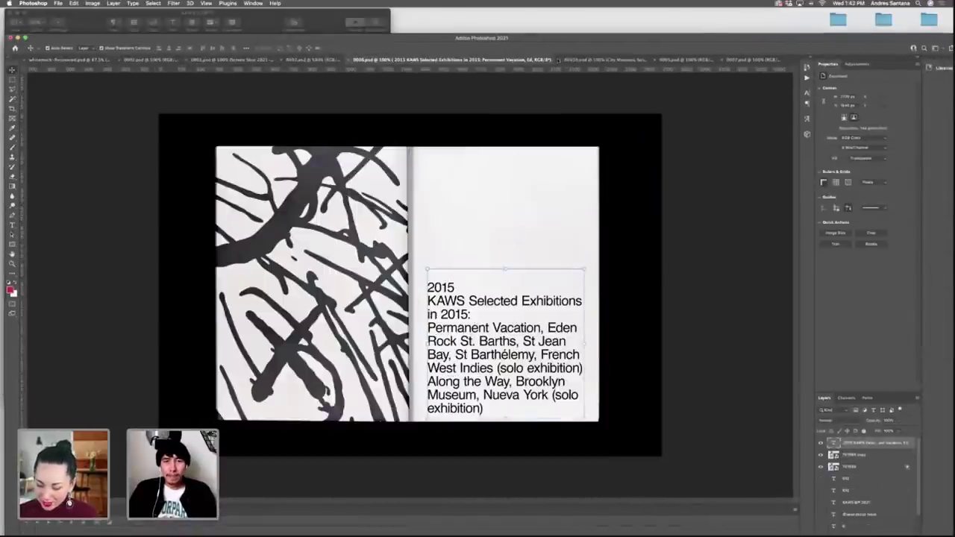
pyautogui.click(635, 60)
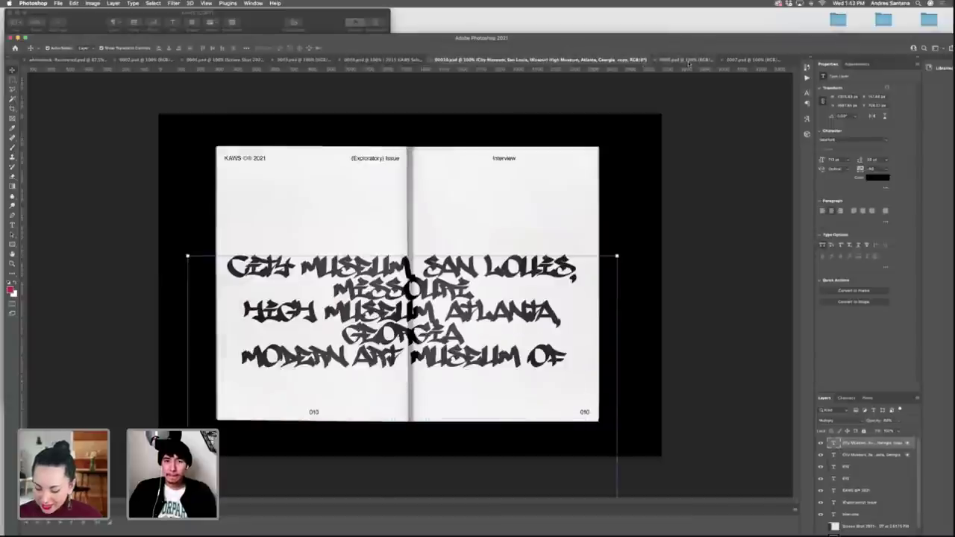
pyautogui.click(676, 60)
# In 0007.psd, split the highlight end of the Underlying Layer Blend If range for the left page's graffiti wall photo.
pyautogui.click(750, 60)
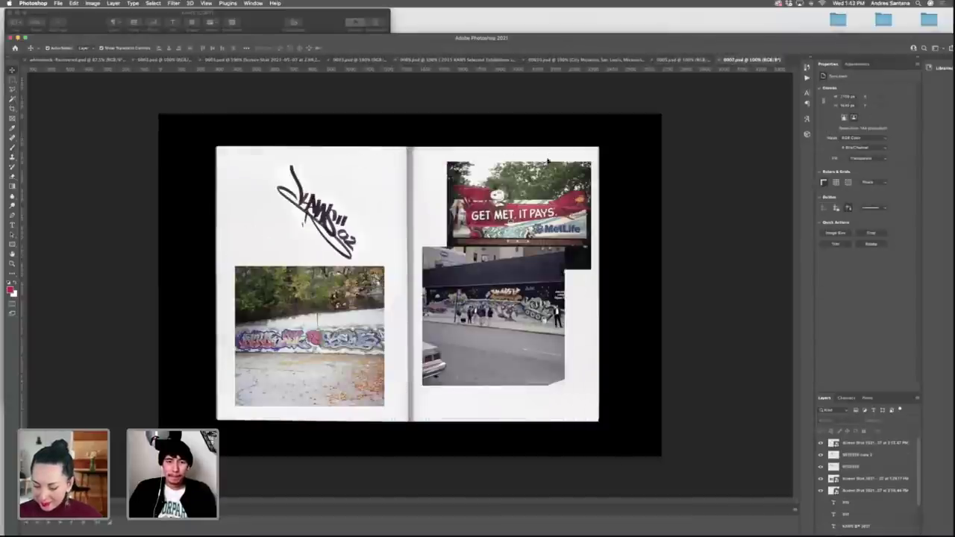
pyautogui.click(505, 302)
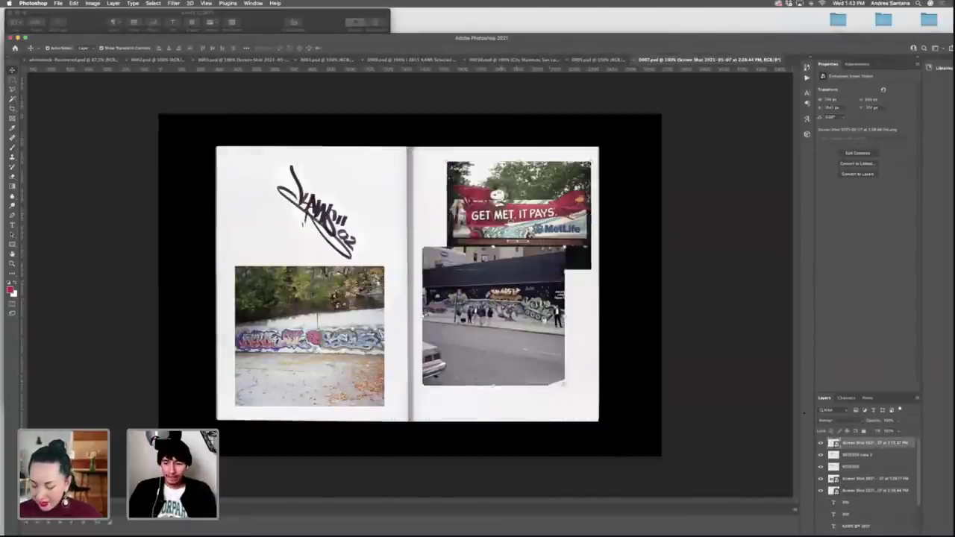
pyautogui.click(369, 322)
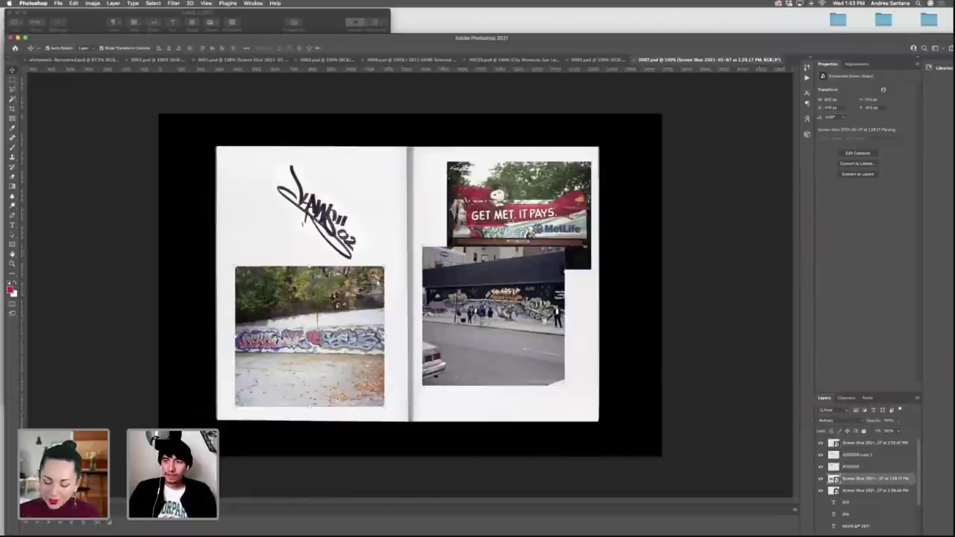
pyautogui.rightClick(875, 485)
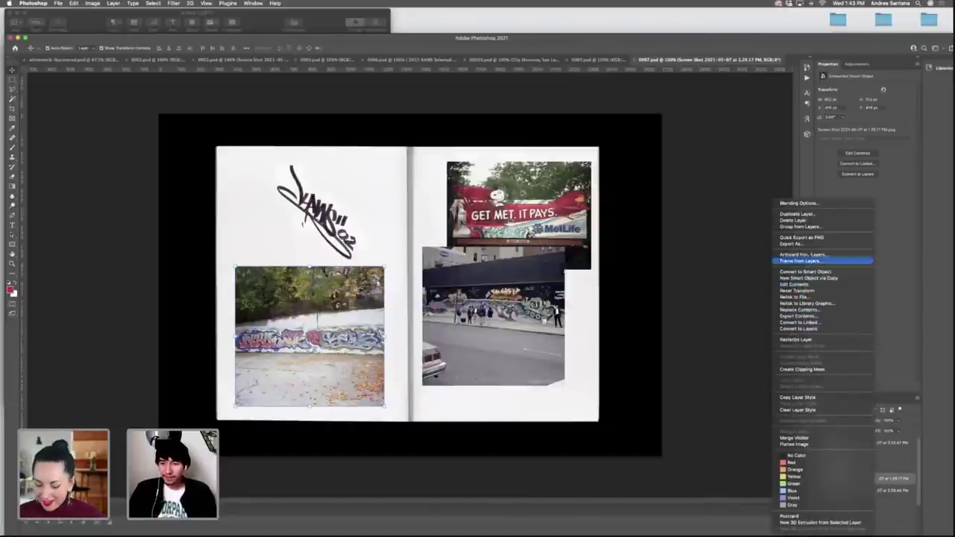
pyautogui.click(799, 203)
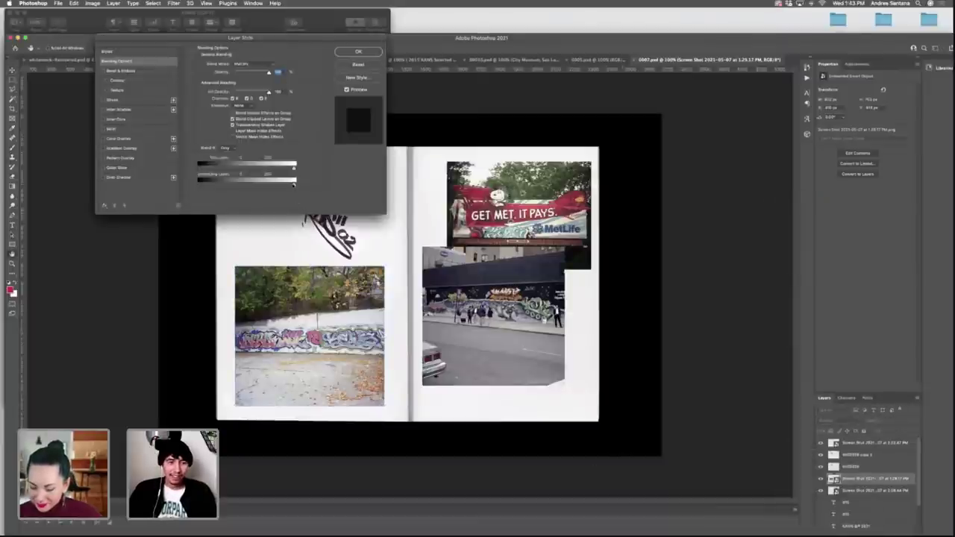
pyautogui.moveTo(292, 185); pyautogui.dragTo(294, 185)
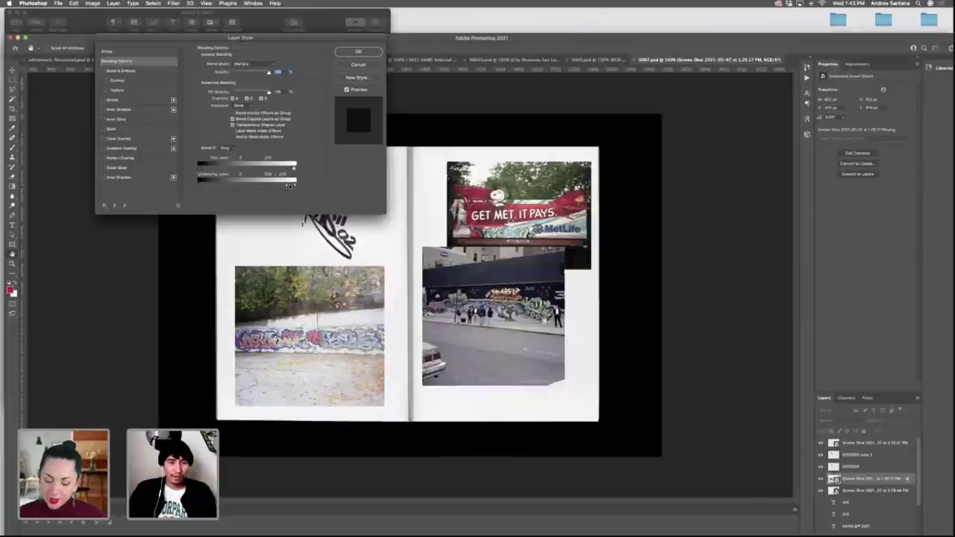
pyautogui.moveTo(289, 185); pyautogui.dragTo(288, 185)
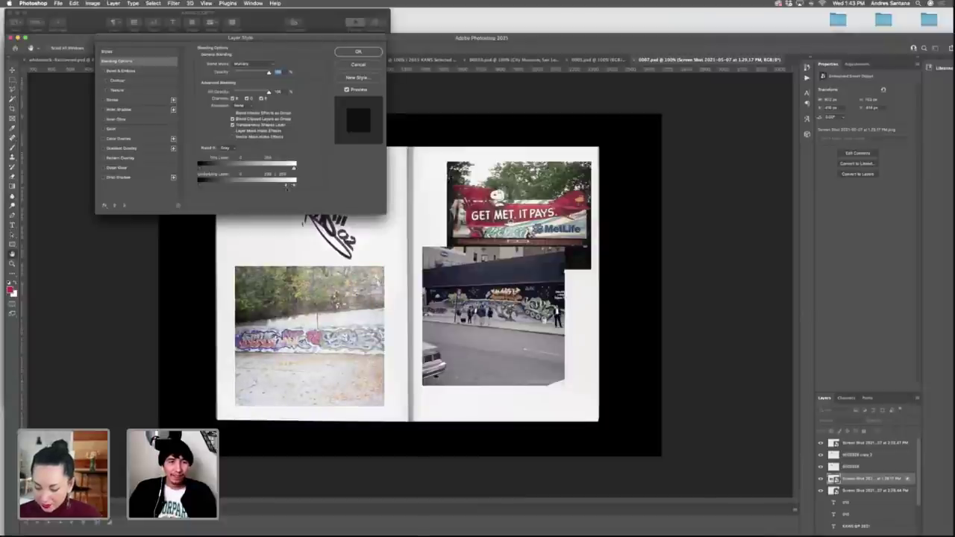
pyautogui.click(358, 52)
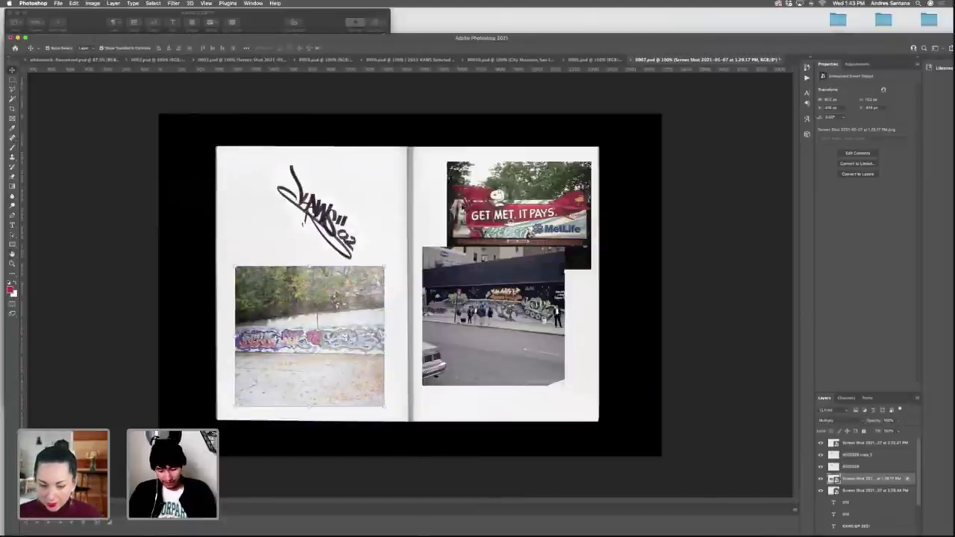
# Duplicate the graffiti wall photo layer, clear the copy's layer style, lower its opacity, and save 0007.psd.
pyautogui.press('super+j')
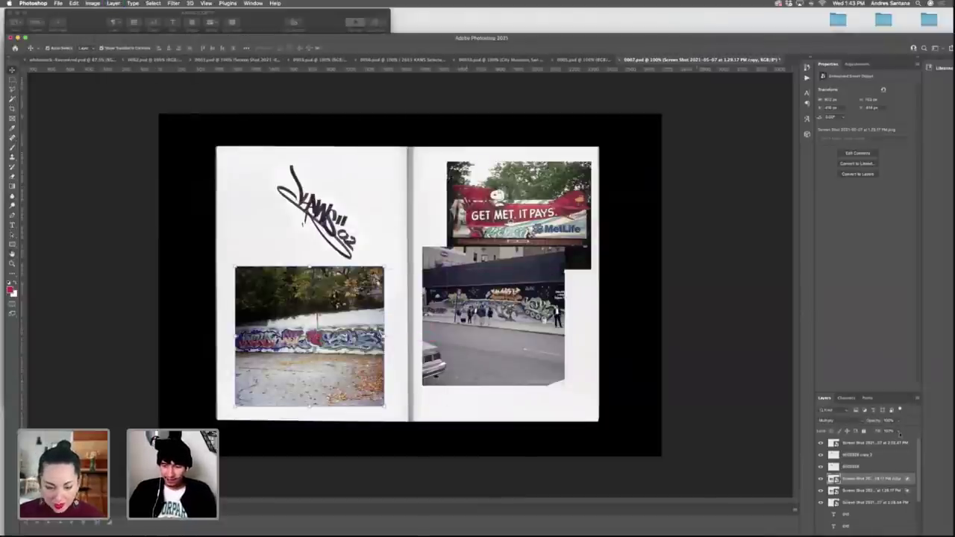
pyautogui.rightClick(875, 481)
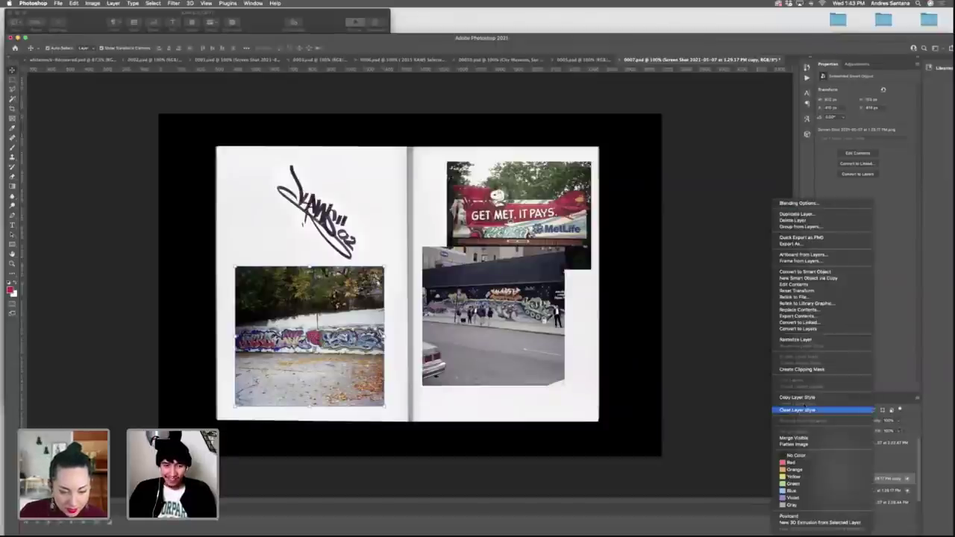
pyautogui.click(821, 410)
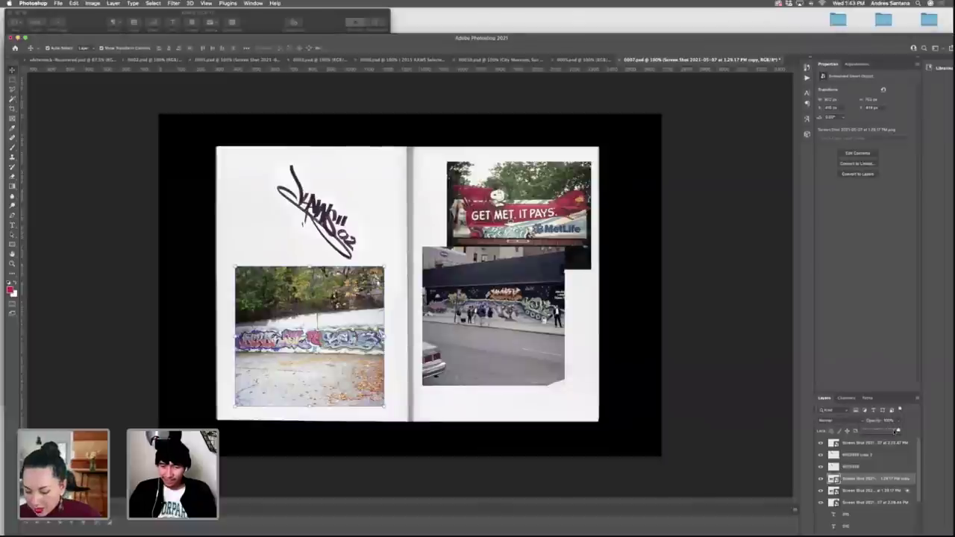
pyautogui.moveTo(897, 431); pyautogui.dragTo(889, 432)
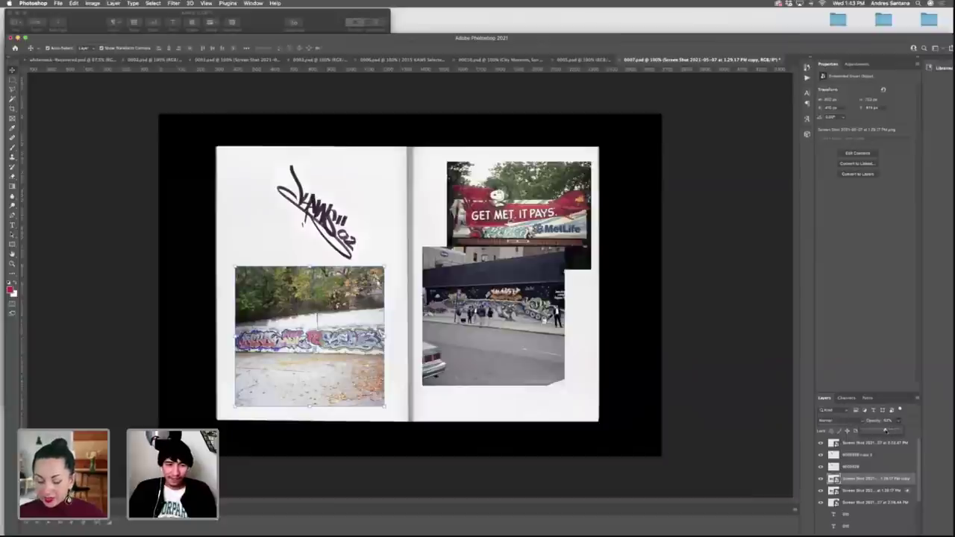
pyautogui.click(755, 335)
pyautogui.click(533, 319)
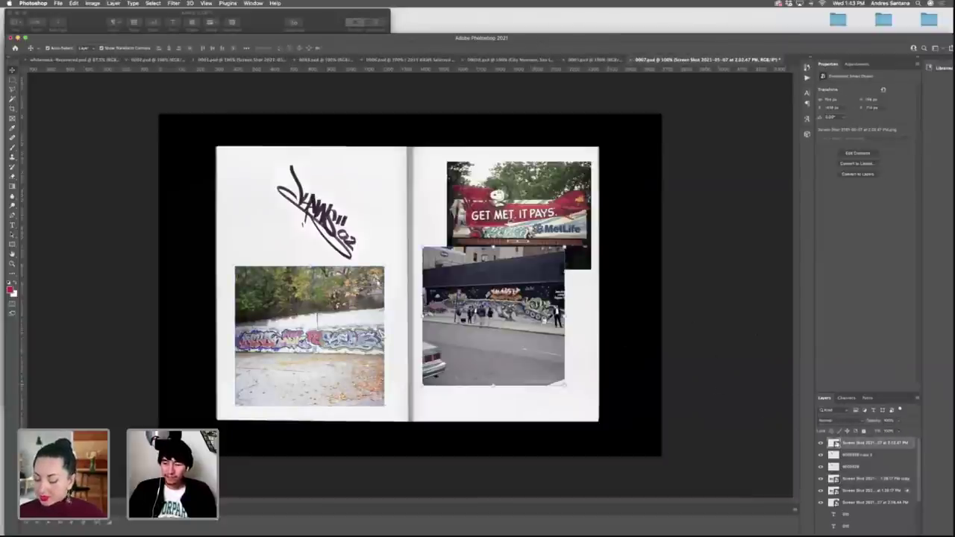
pyautogui.hotkey('ctrl', 'z')
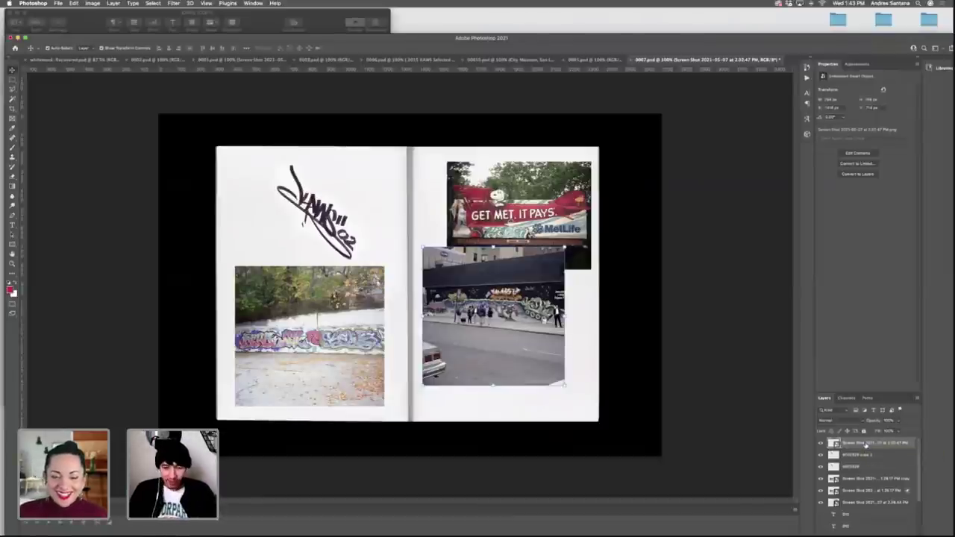
pyautogui.click(738, 294)
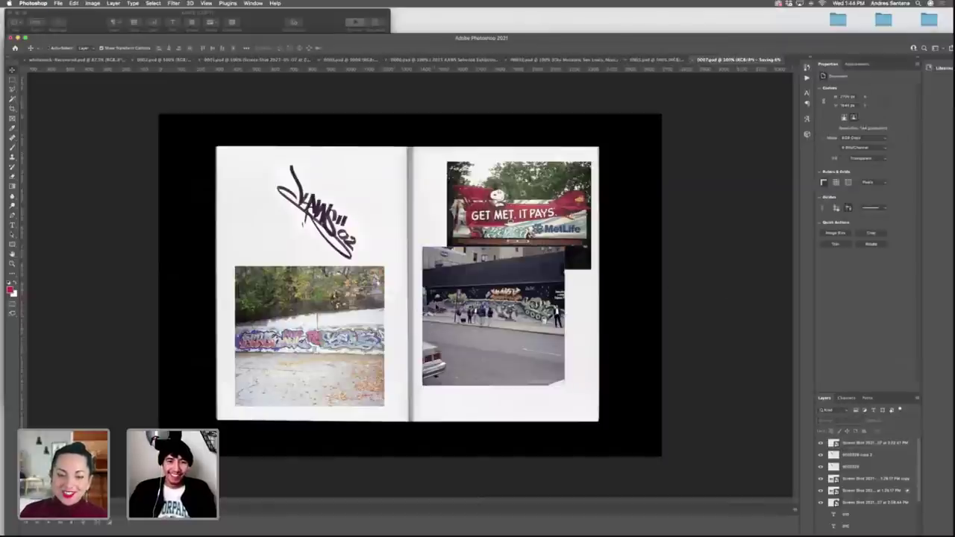
# Review the spreads in reverse order from the cartoon letters to the blank template, and uncover the KAWS text document behind.
pyautogui.click(685, 60)
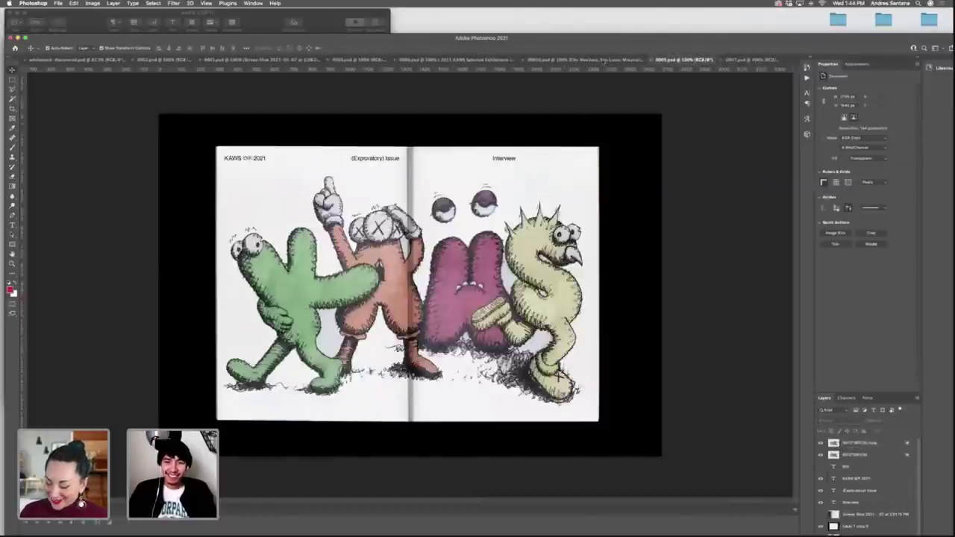
pyautogui.click(586, 61)
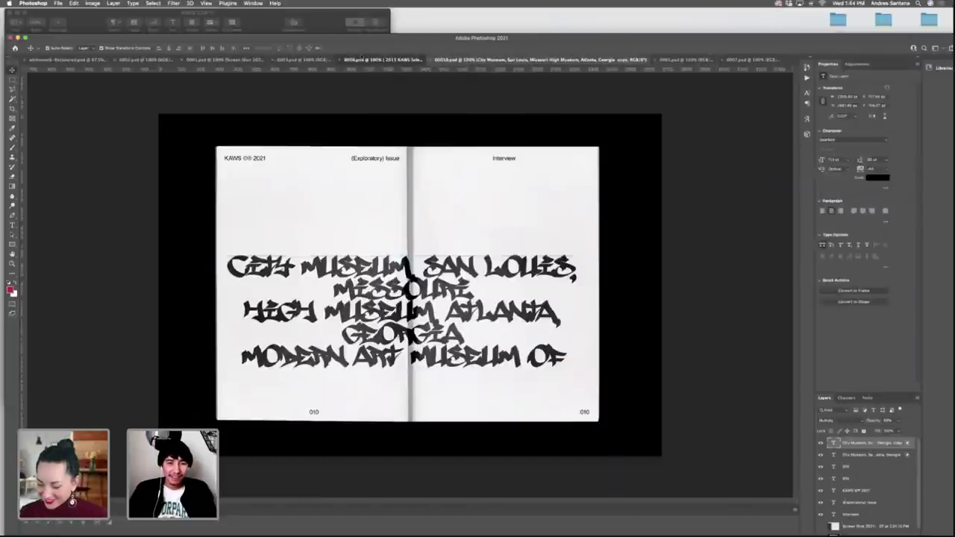
pyautogui.click(385, 59)
pyautogui.click(302, 59)
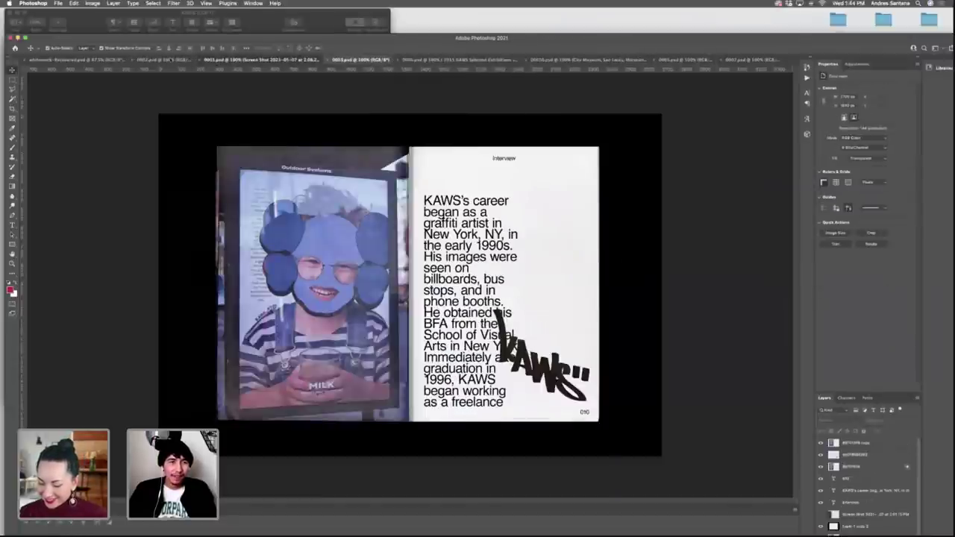
pyautogui.click(233, 59)
pyautogui.click(160, 59)
pyautogui.click(67, 59)
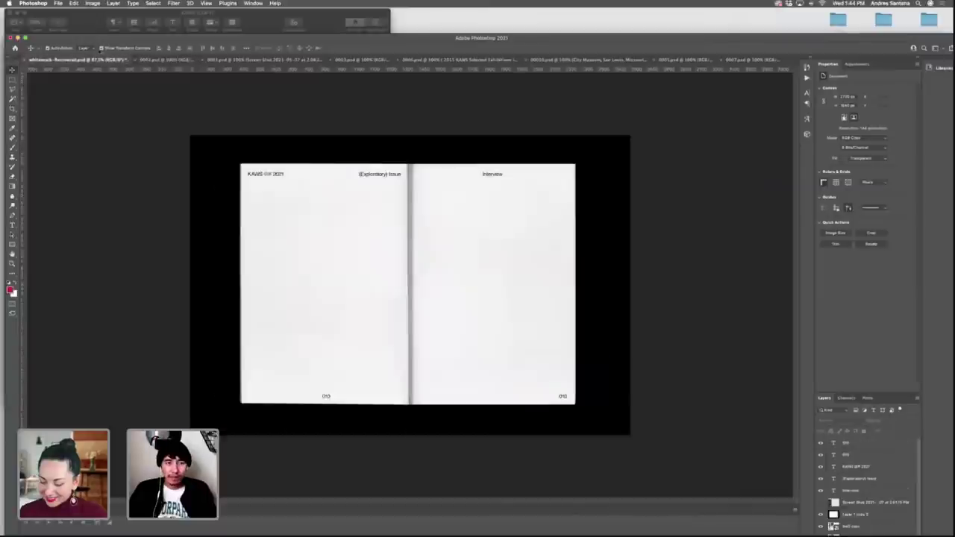
pyautogui.moveTo(152, 38); pyautogui.dragTo(200, 40)
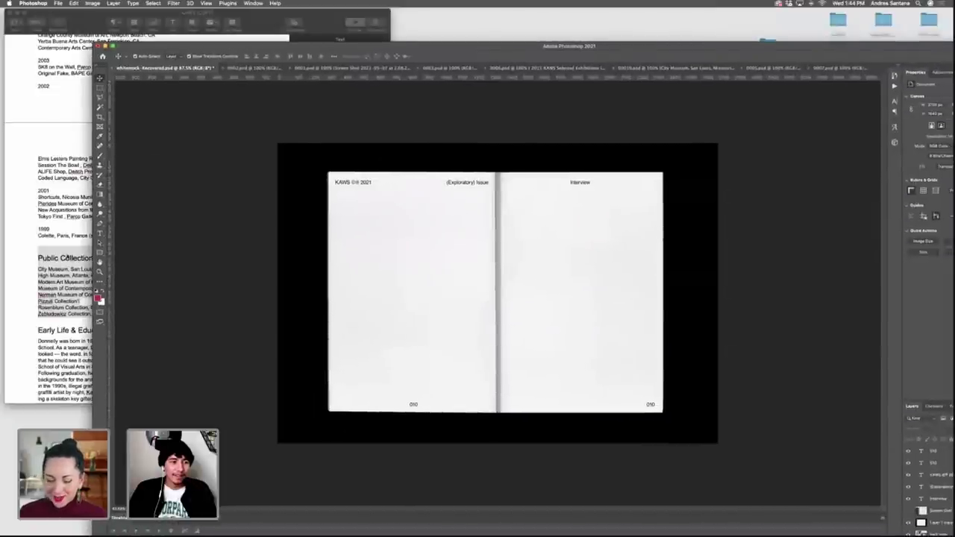
# Switch to Pages and select the Style heading with its full paragraph in the KAWS text document.
pyautogui.click(67, 257)
pyautogui.scroll(-3, 130, 340)
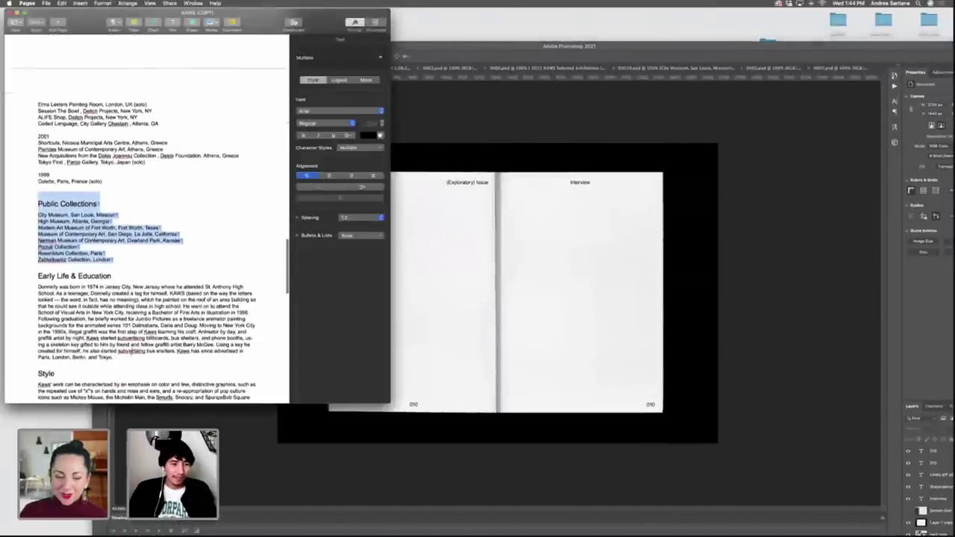
pyautogui.scroll(-15, 130, 351)
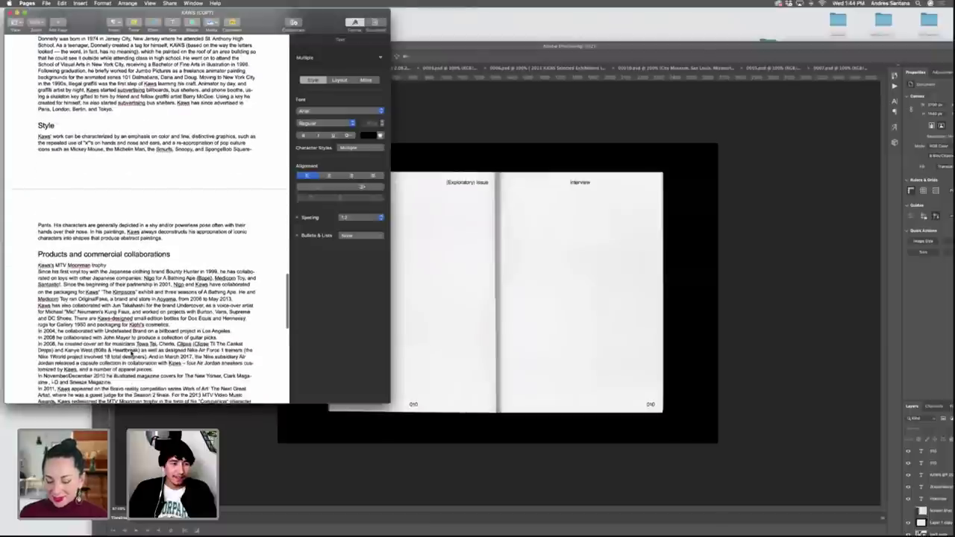
pyautogui.scroll(-15, 132, 351)
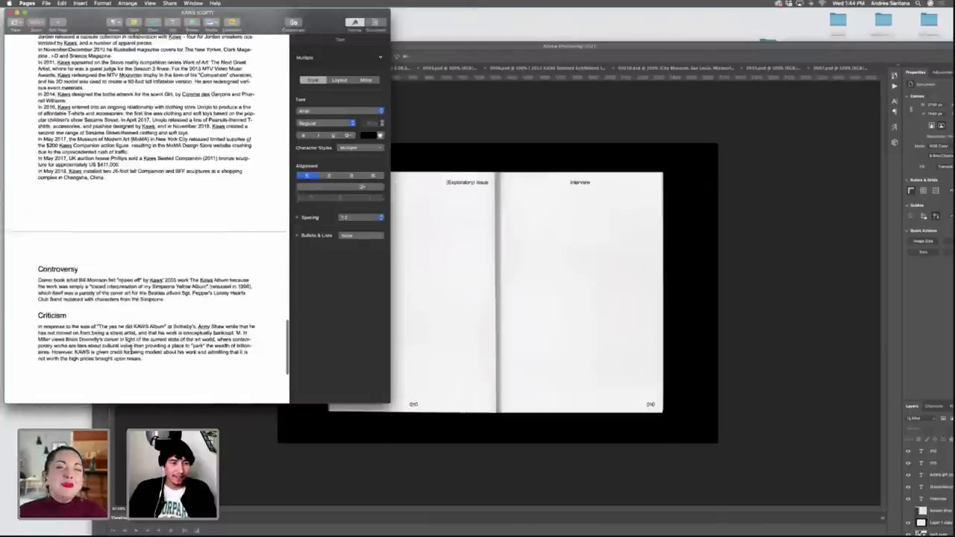
pyautogui.scroll(20, 131, 349)
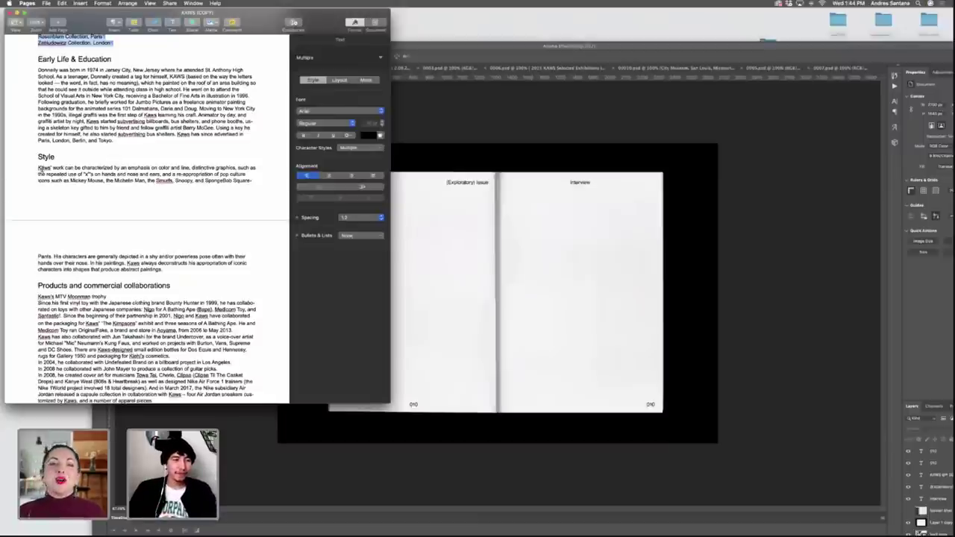
pyautogui.moveTo(32, 154)
pyautogui.mouseDown()
pyautogui.moveTo(254, 182)
pyautogui.moveTo(200, 271)
pyautogui.moveTo(186, 270)
pyautogui.mouseUp()
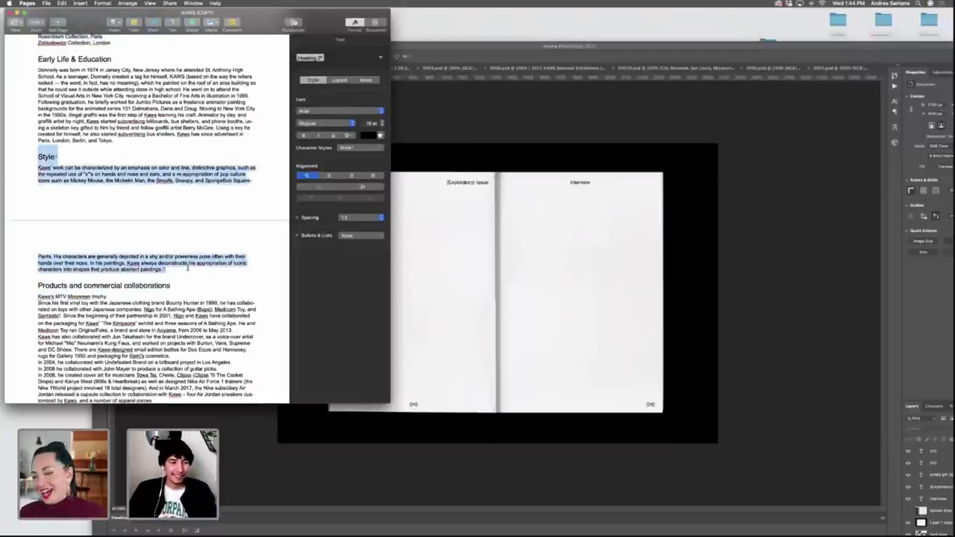
# Switch to Photoshop and copy the left-page KAWS paragraph from the biography spread onto the left page of the blank Interview template.
pyautogui.click(486, 299)
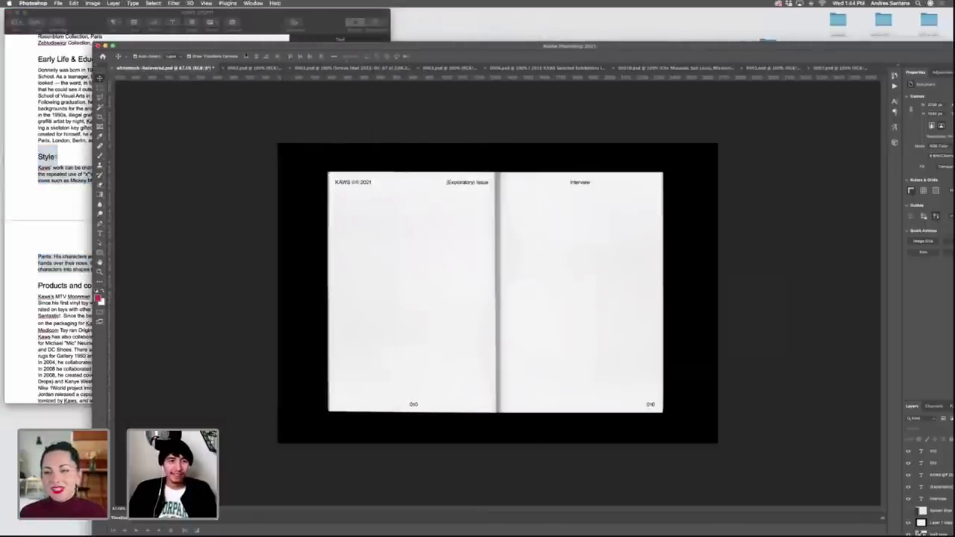
pyautogui.moveTo(246, 55); pyautogui.dragTo(171, 65)
pyautogui.click(177, 78)
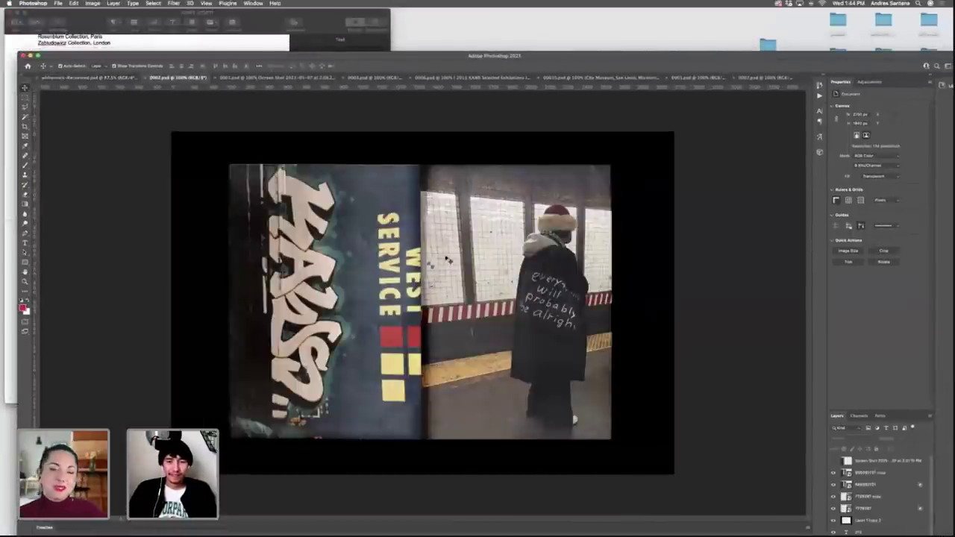
pyautogui.click(287, 78)
pyautogui.click(343, 340)
pyautogui.press('super+c')
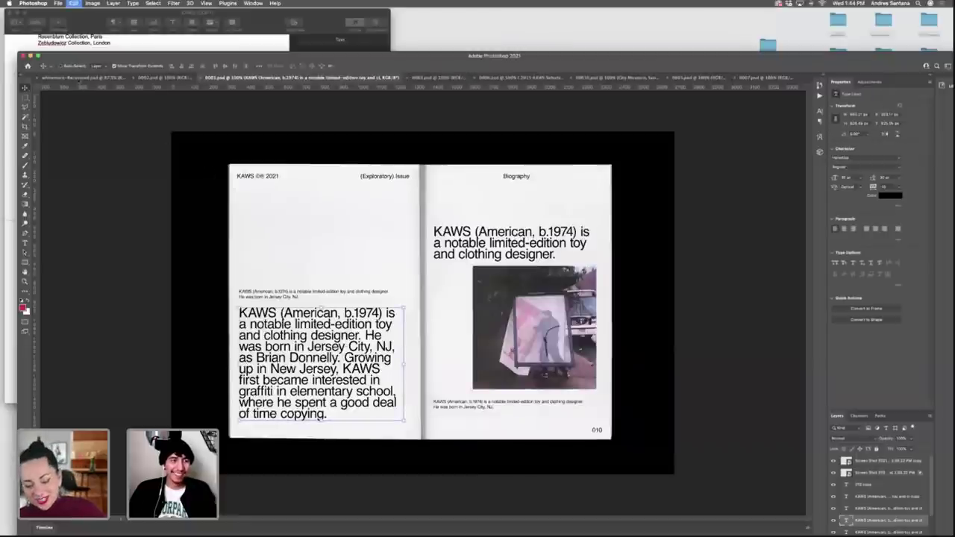
pyautogui.click(79, 78)
pyautogui.press('super+v')
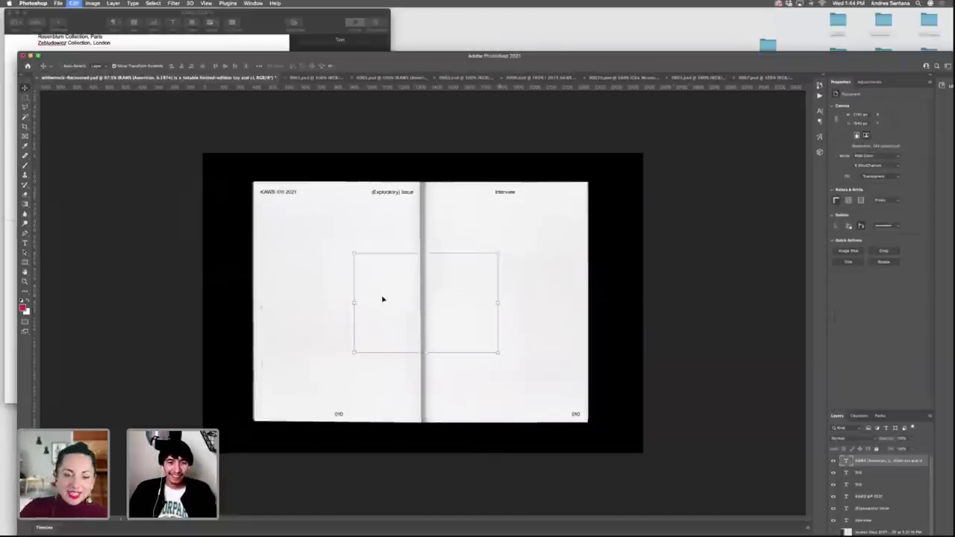
pyautogui.moveTo(382, 300); pyautogui.dragTo(293, 276)
pyautogui.doubleClick(407, 279)
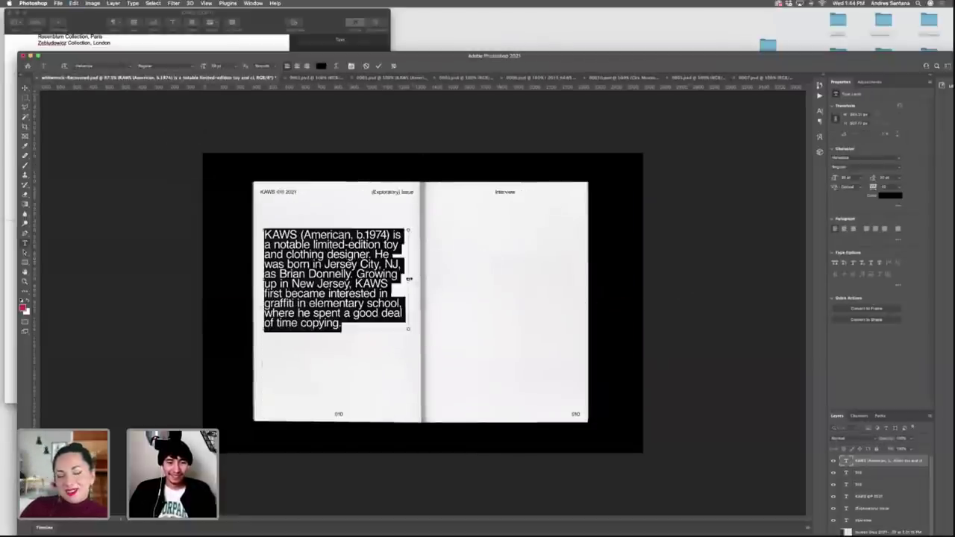
pyautogui.moveTo(409, 279); pyautogui.dragTo(541, 280)
pyautogui.moveTo(402, 330); pyautogui.dragTo(403, 376)
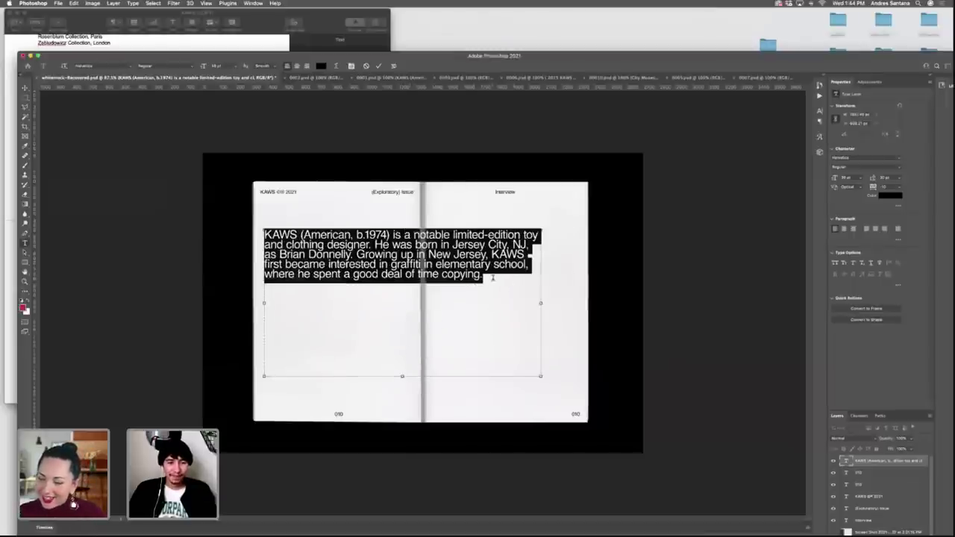
pyautogui.press('Escape')
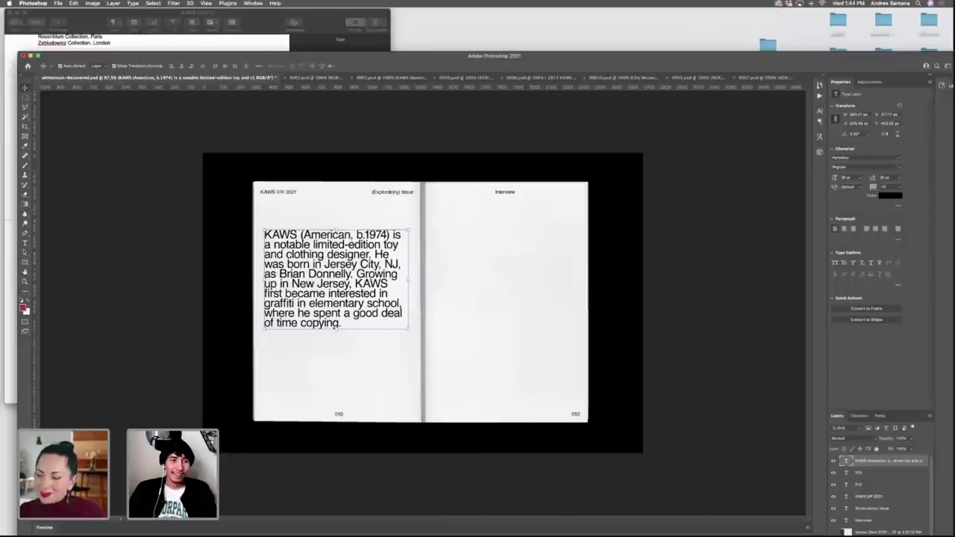
# Take the selected Style text from Pages, widen the pasted text frame across both pages in Photoshop, and replace its content with that text.
pyautogui.click(258, 17)
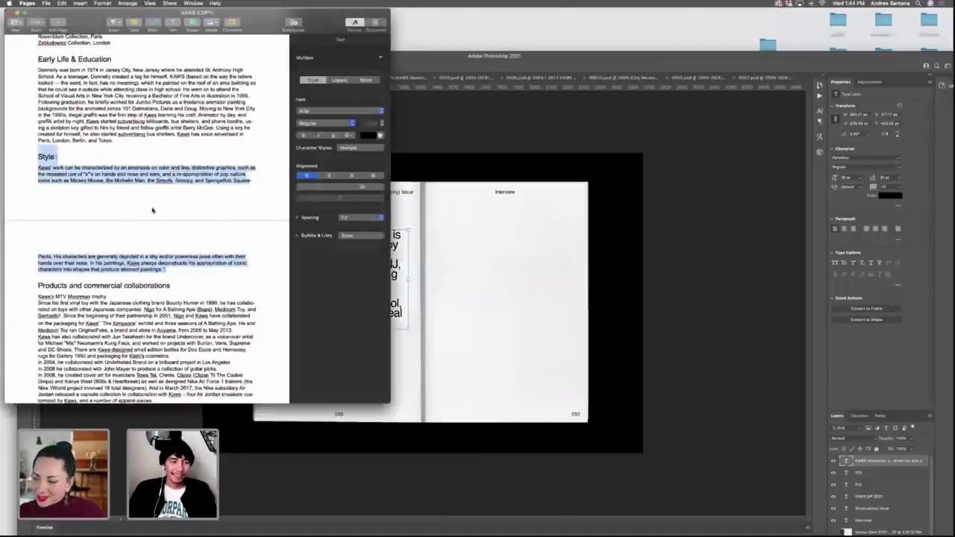
pyautogui.click(510, 255)
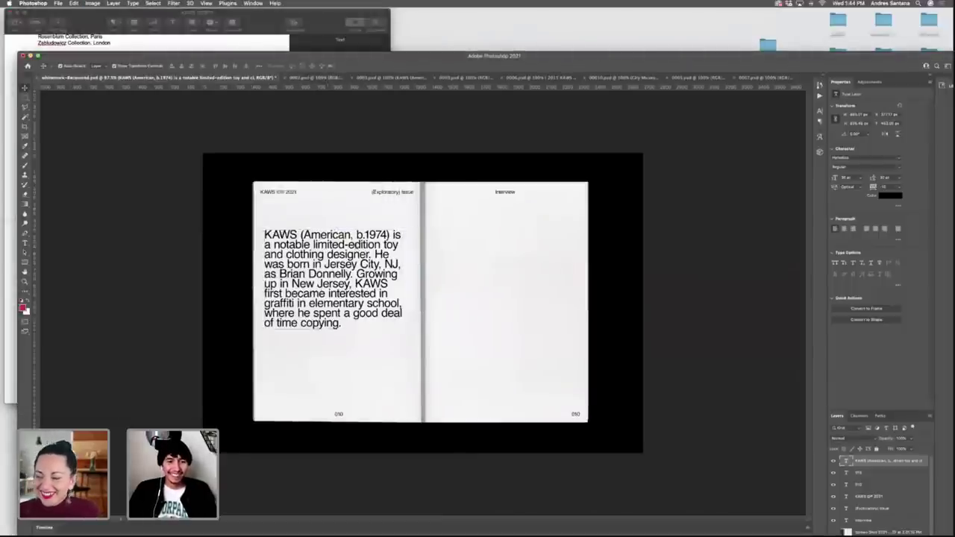
pyautogui.doubleClick(348, 239)
pyautogui.moveTo(410, 279); pyautogui.dragTo(576, 279)
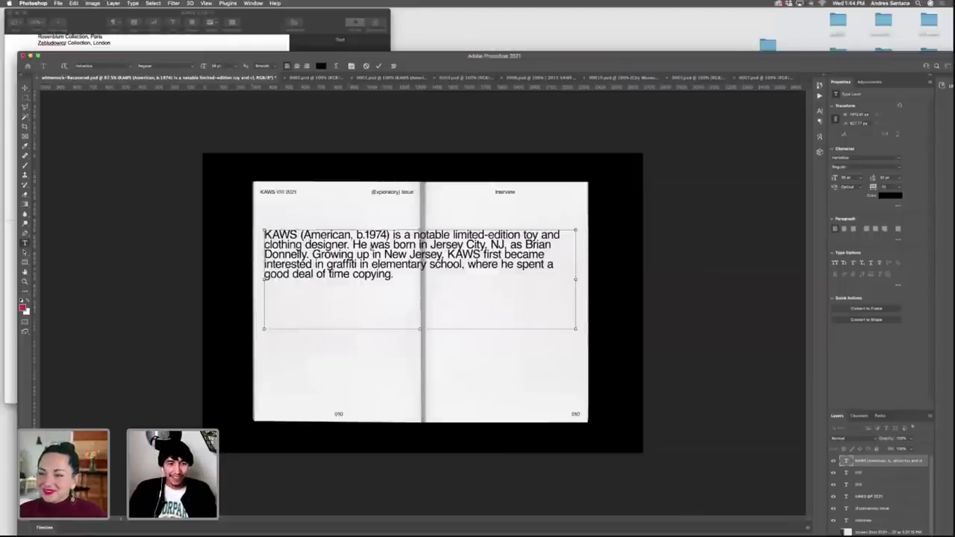
pyautogui.press('super+v')
pyautogui.press('super+Return')
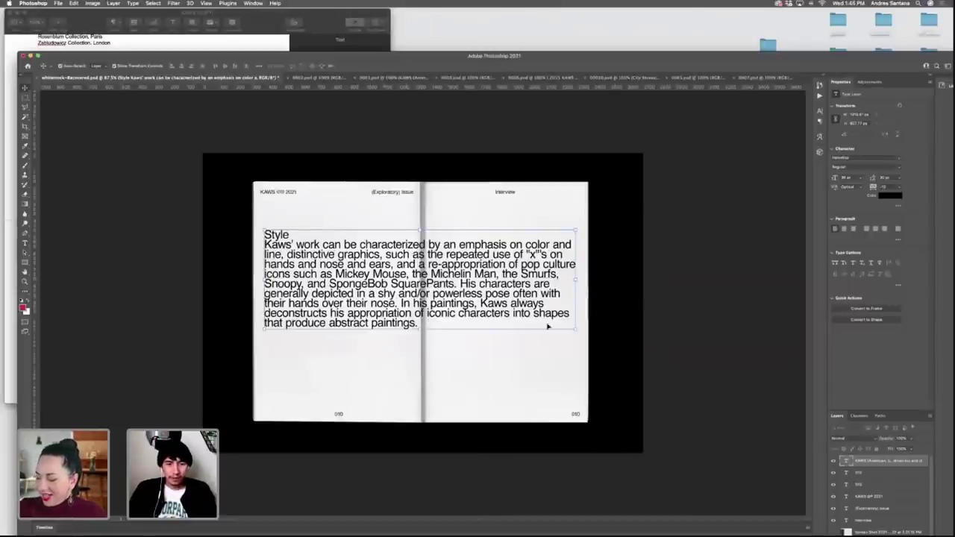
# Center-align the Style paragraph and extend its text frame down towards the page numbers.
pyautogui.click(656, 332)
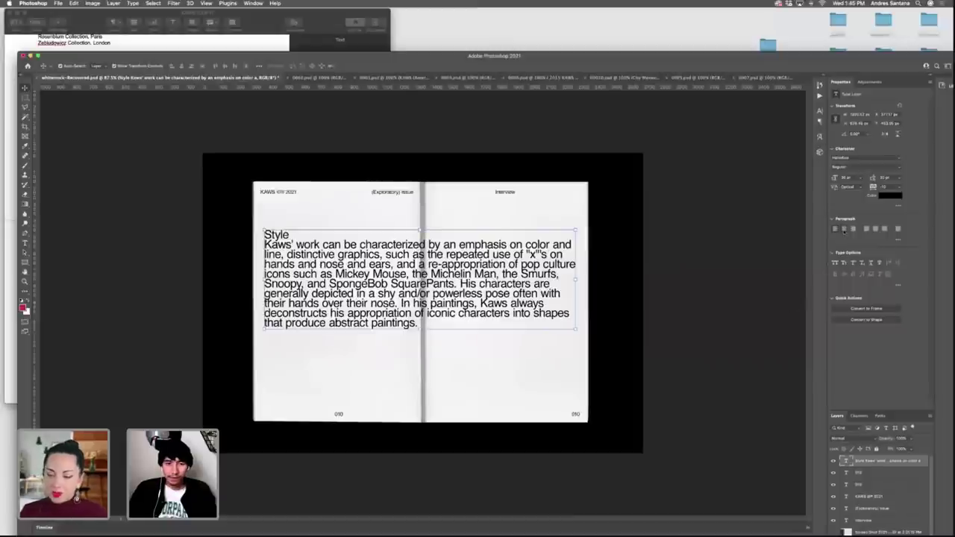
pyautogui.click(844, 229)
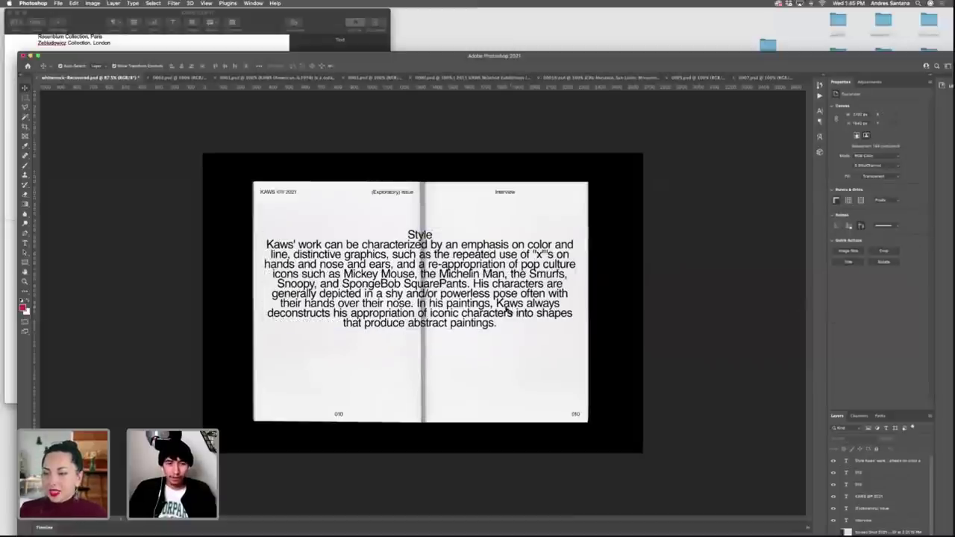
pyautogui.click(460, 304)
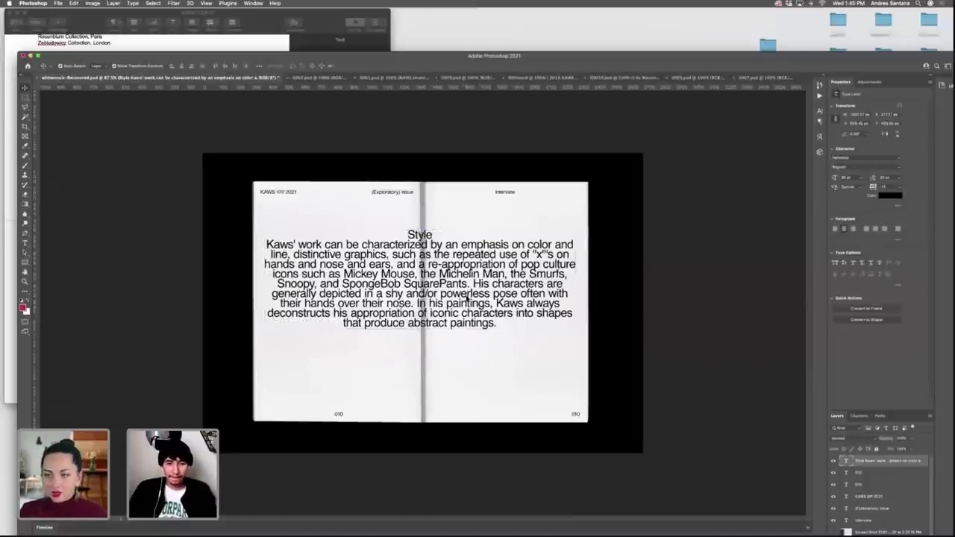
pyautogui.doubleClick(440, 316)
pyautogui.moveTo(421, 330); pyautogui.dragTo(421, 388)
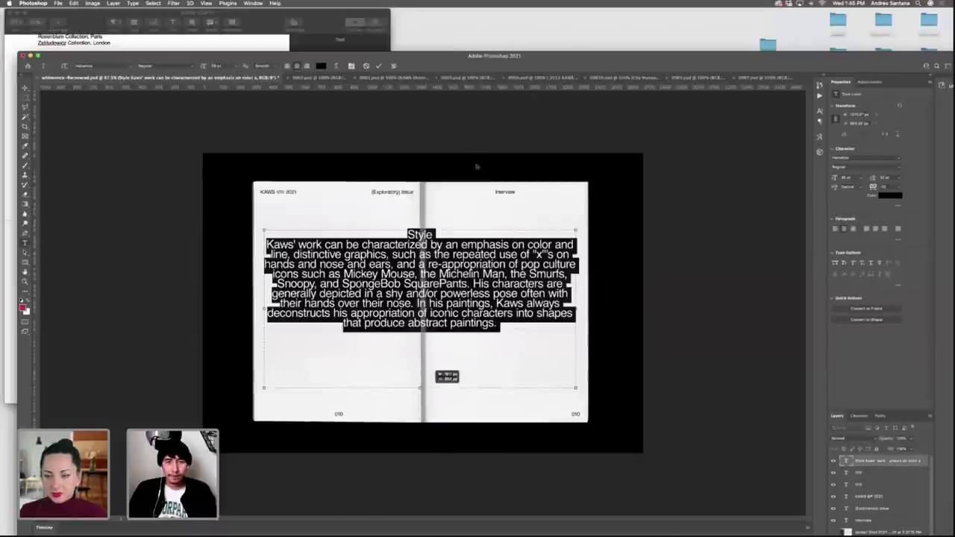
pyautogui.click(618, 242)
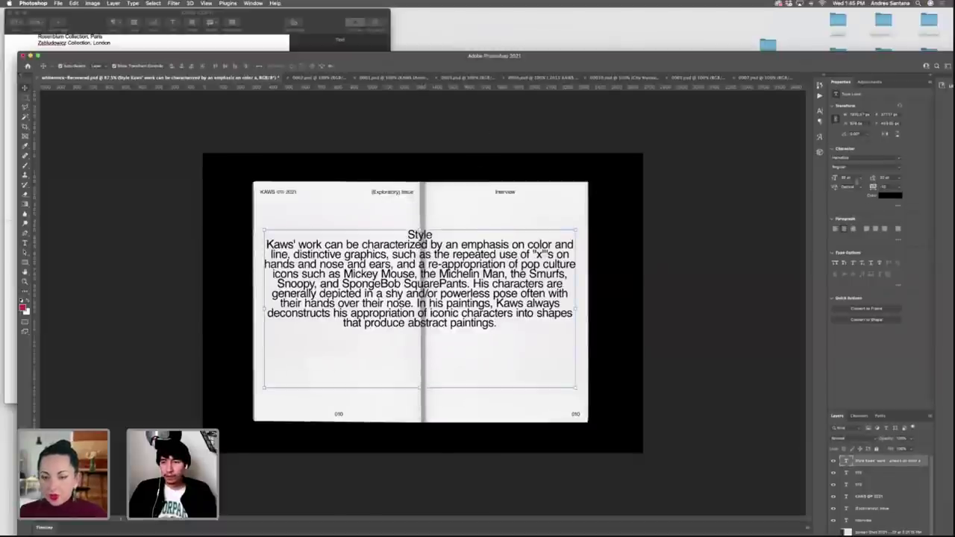
# Set the Style text's font size to 12 pt and its leading to 12 pt.
pyautogui.click(857, 180)
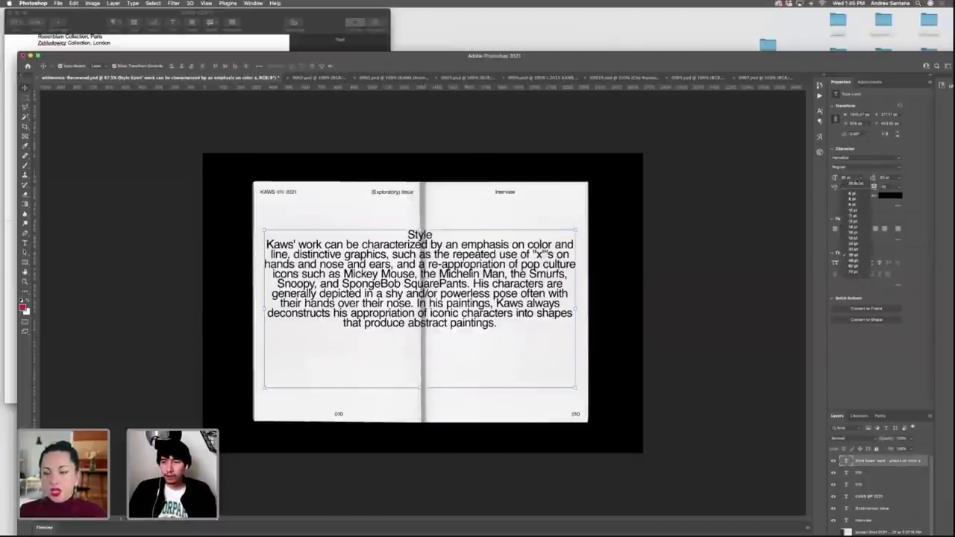
pyautogui.click(859, 226)
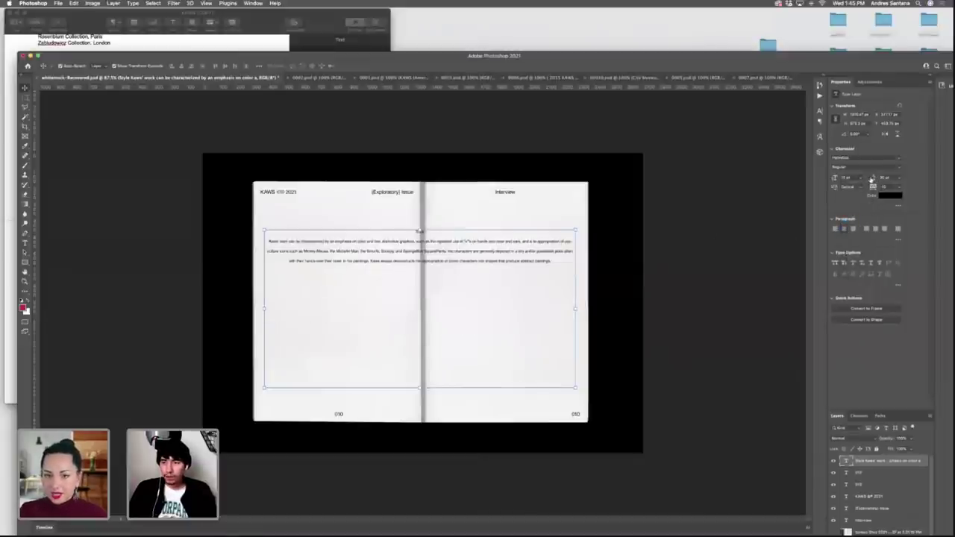
pyautogui.click(878, 178)
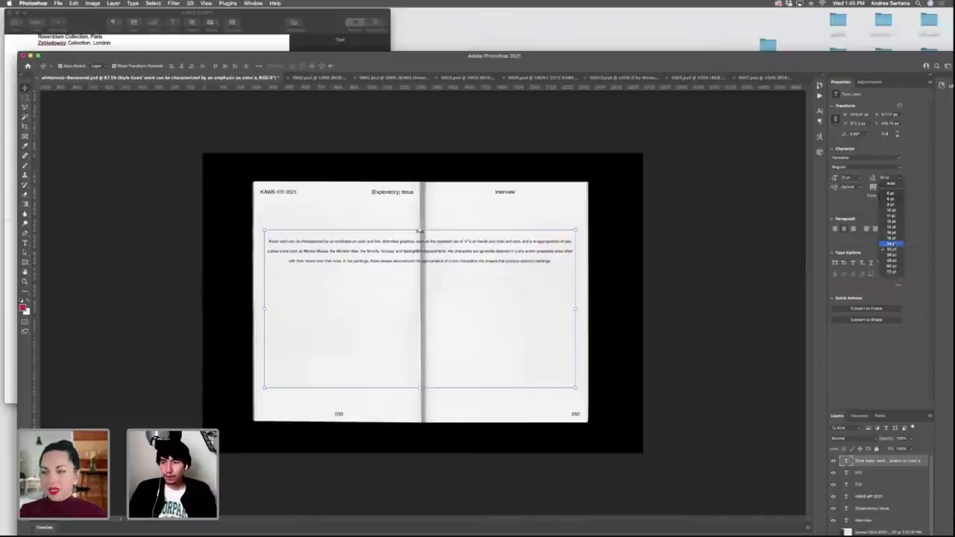
pyautogui.click(891, 221)
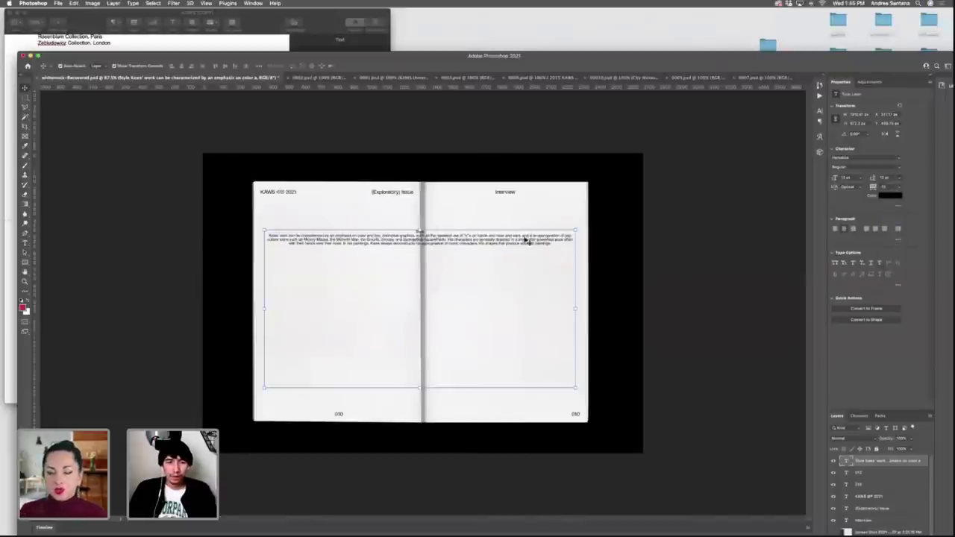
# Left-align the Style text, narrow its frame to part of the left page, and move it to the lower half of that page.
pyautogui.doubleClick(419, 232)
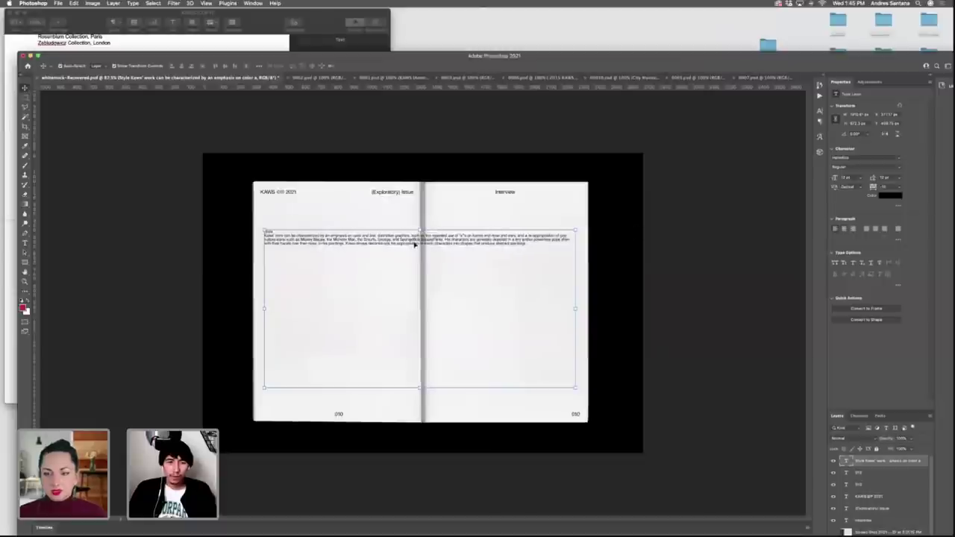
pyautogui.hotkey('ctrl', 'a')
pyautogui.moveTo(424, 290); pyautogui.dragTo(343, 309)
pyautogui.click(292, 238)
pyautogui.press('super+Return')
pyautogui.press('v')
pyautogui.moveTo(289, 244); pyautogui.dragTo(297, 379)
pyautogui.click(188, 270)
# Widen and shorten the Style text frame to fit the paragraph, and move it down to just above the left page number.
pyautogui.doubleClick(329, 386)
pyautogui.moveTo(343, 423); pyautogui.dragTo(383, 423)
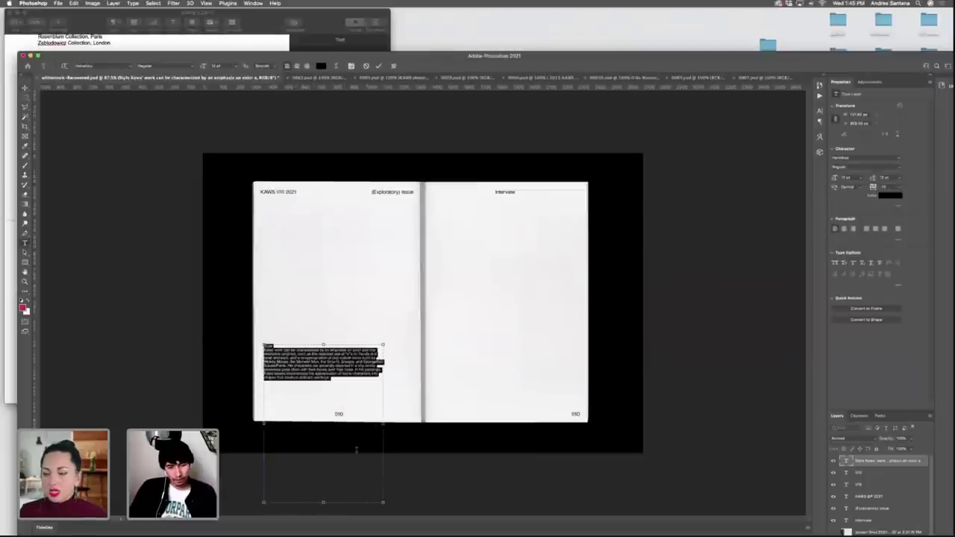
pyautogui.moveTo(324, 502); pyautogui.dragTo(324, 385)
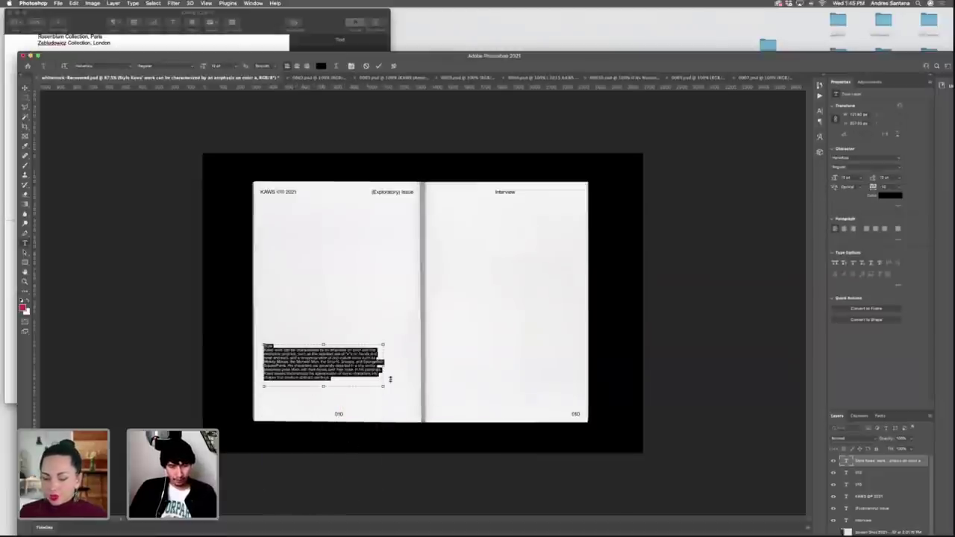
pyautogui.moveTo(383, 366); pyautogui.dragTo(395, 366)
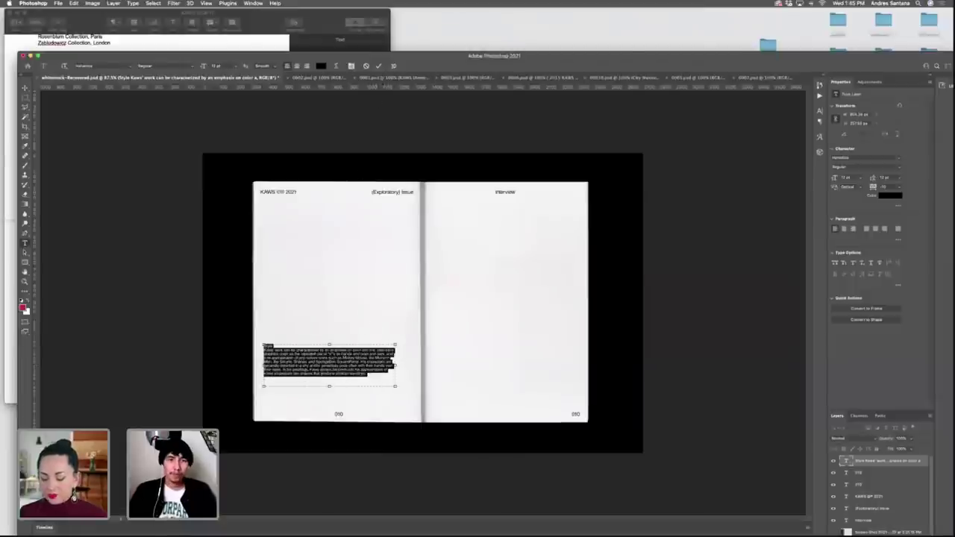
pyautogui.click(379, 66)
pyautogui.moveTo(329, 339); pyautogui.dragTo(332, 366)
pyautogui.click(199, 325)
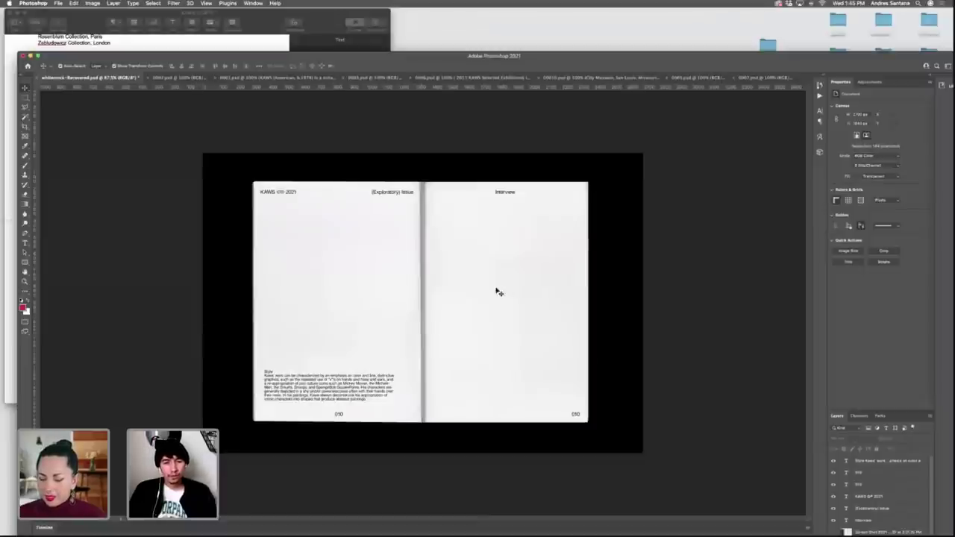
# Start placing an embedded image and open the photography folder inside the KAWS folder.
pyautogui.click(58, 3)
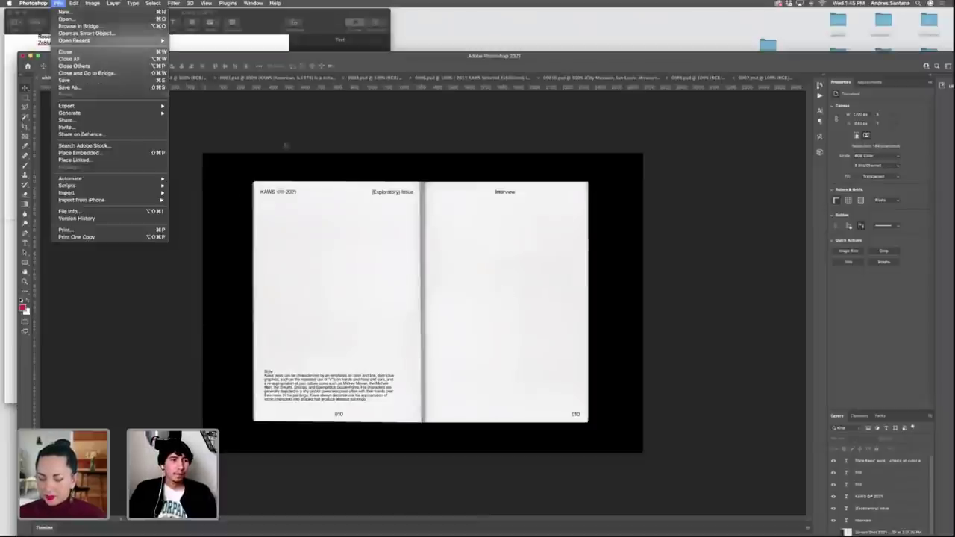
pyautogui.click(441, 183)
pyautogui.press('super+s')
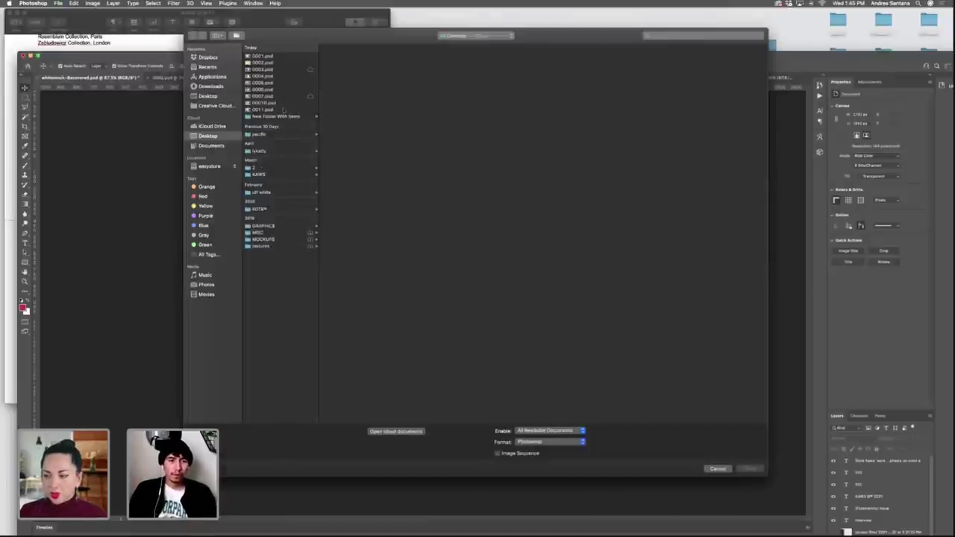
pyautogui.click(276, 175)
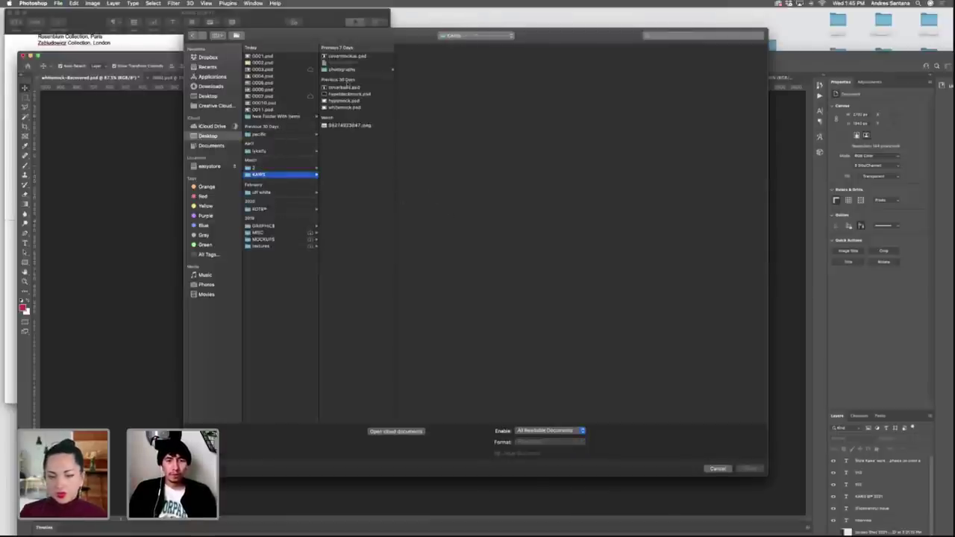
pyautogui.click(341, 69)
pyautogui.click(424, 164)
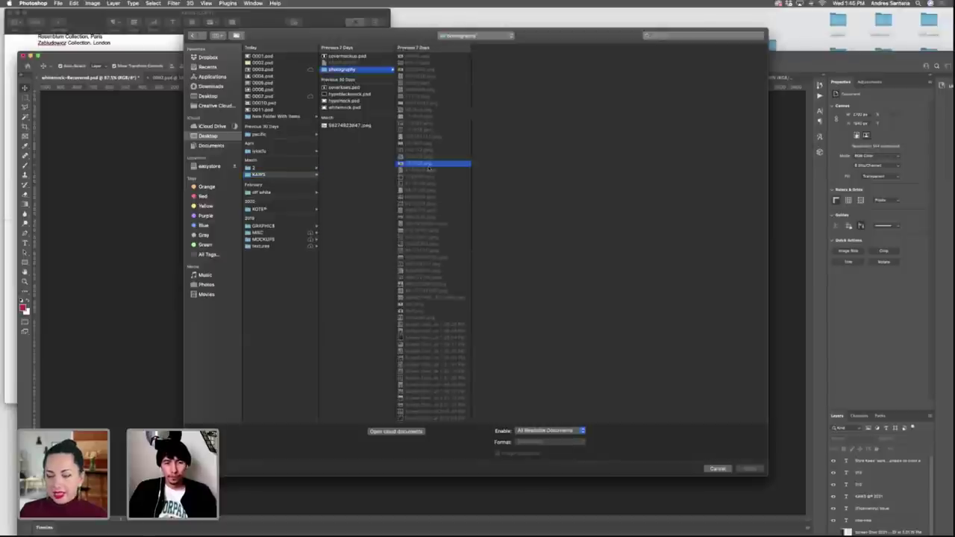
# Preview the artwork images and screenshots in the photography folder to find a picture for the right page.
pyautogui.click(422, 237)
pyautogui.press('Down')
pyautogui.press('Down')
pyautogui.press('Down')
pyautogui.press('Down')
pyautogui.press('Down')
pyautogui.press('Down')
pyautogui.press('Down')
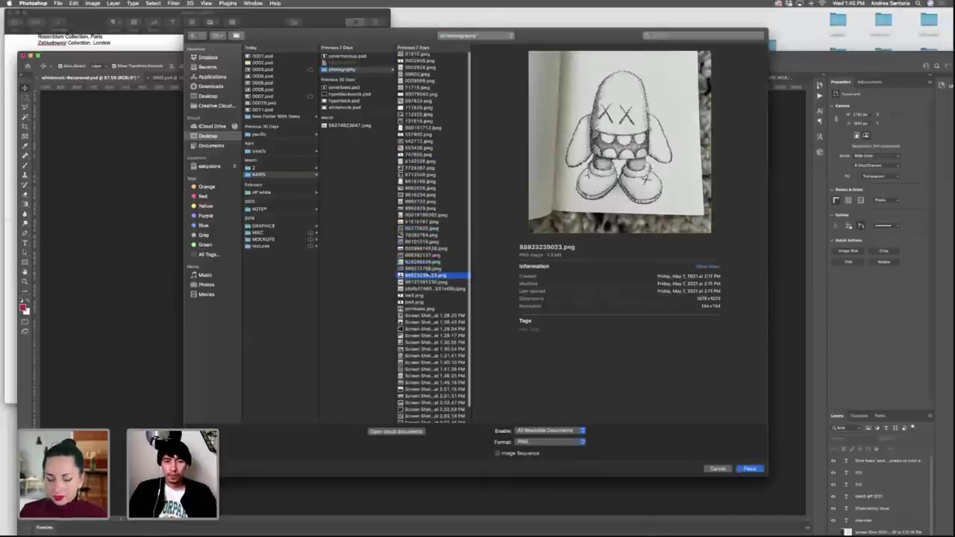
pyautogui.press('Down')
pyautogui.press('Down')
pyautogui.press('Down')
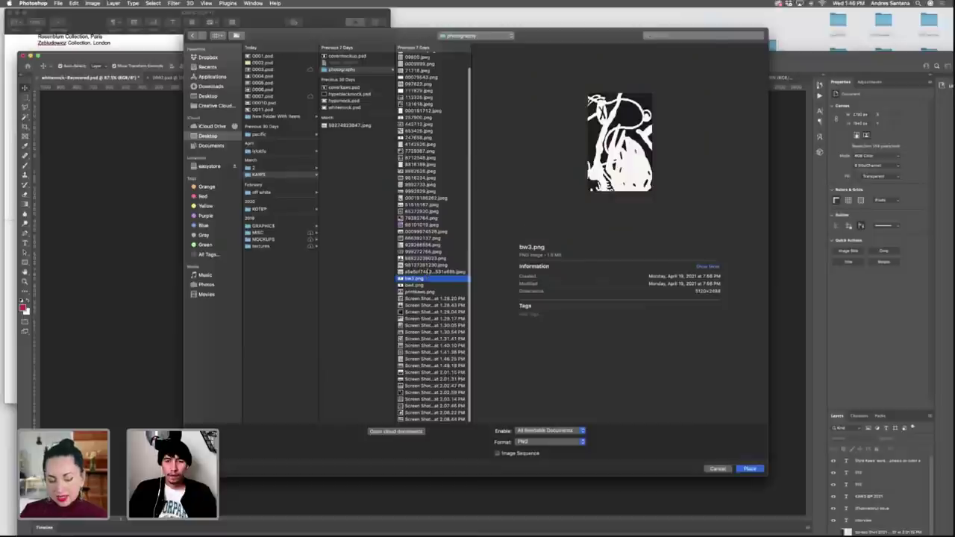
pyautogui.press('Up')
pyautogui.press('Up')
pyautogui.press('Up')
pyautogui.press('Up')
pyautogui.click(430, 365)
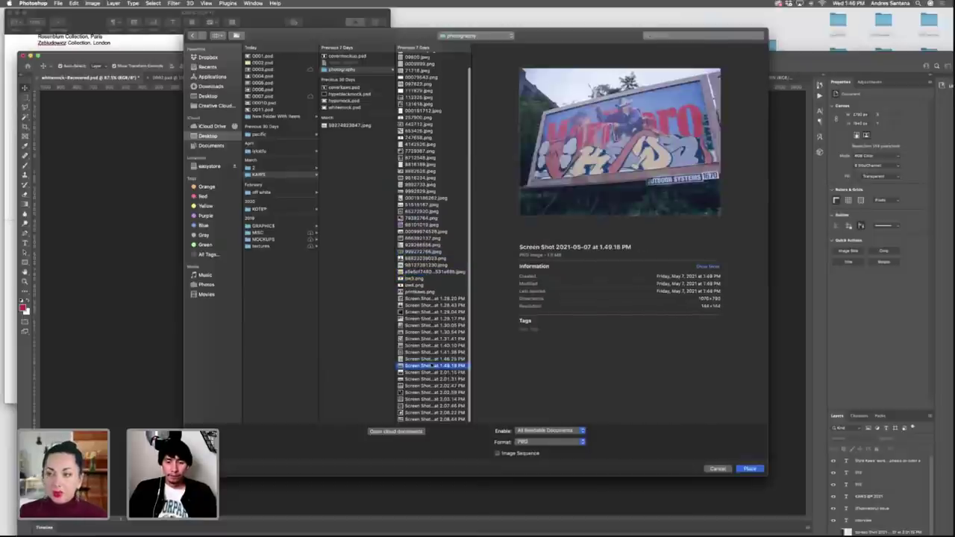
pyautogui.press('Down')
pyautogui.press('Down')
pyautogui.press('Down')
pyautogui.press('Down')
pyautogui.press('Down')
pyautogui.press('Down')
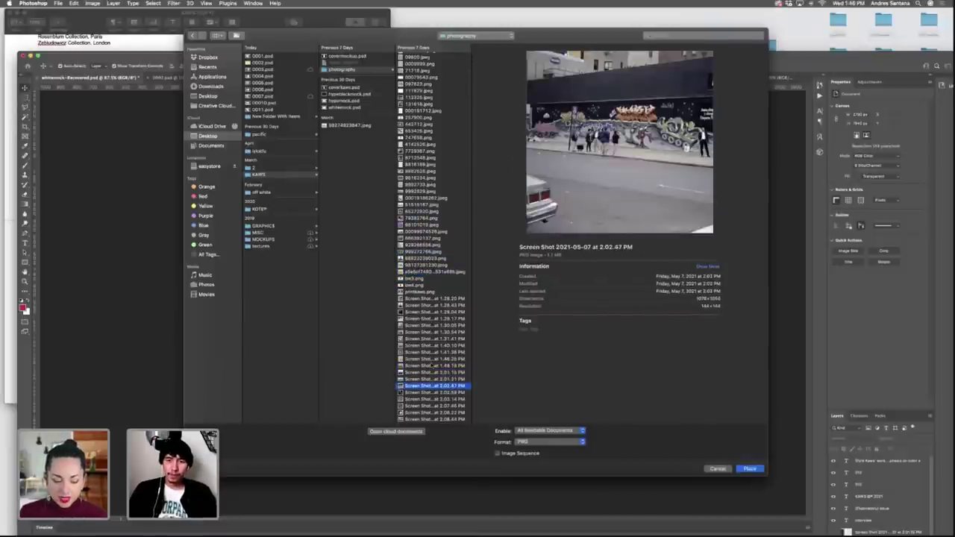
pyautogui.press('Down')
pyautogui.press('Down')
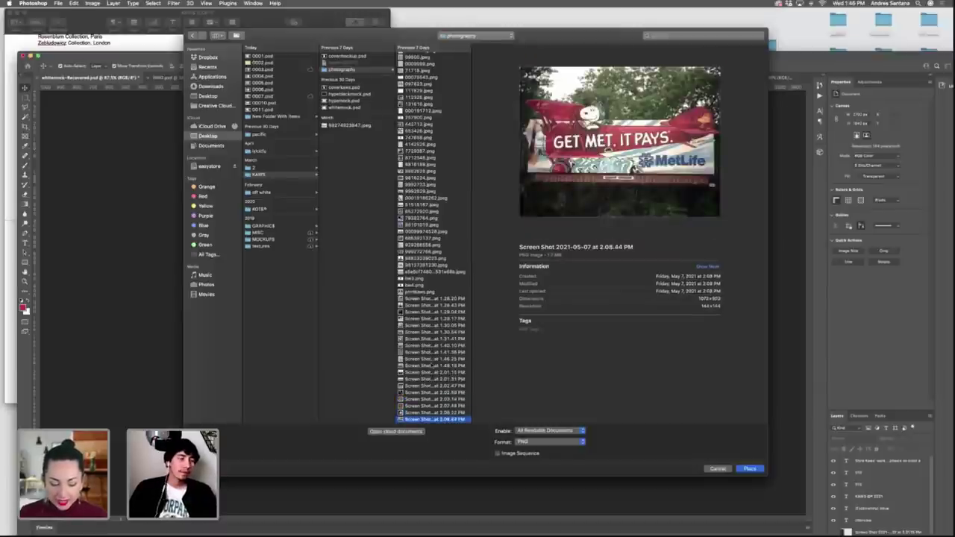
pyautogui.press('Up')
pyautogui.press('Up')
pyautogui.press('Up')
pyautogui.press('Up')
pyautogui.press('Up')
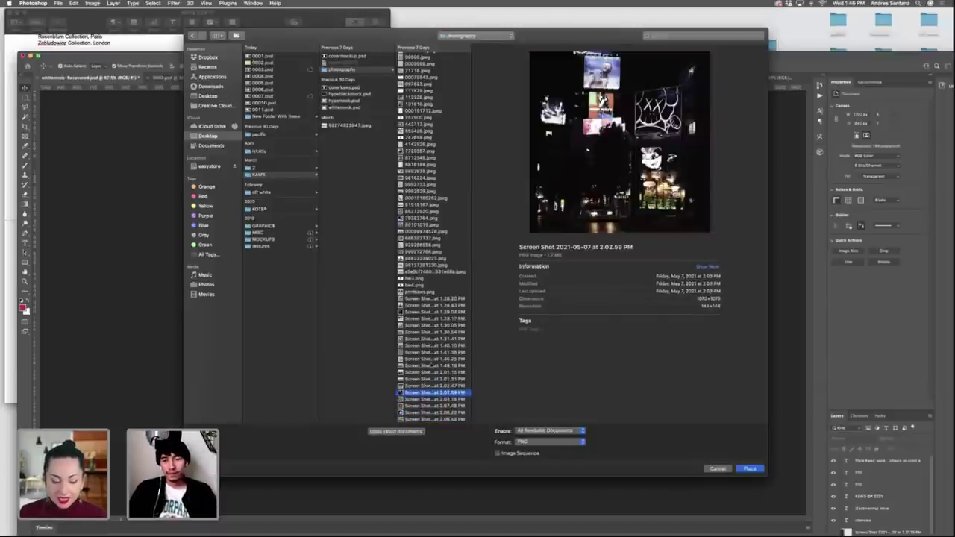
pyautogui.press('Down')
pyautogui.press('Up')
pyautogui.press('Up')
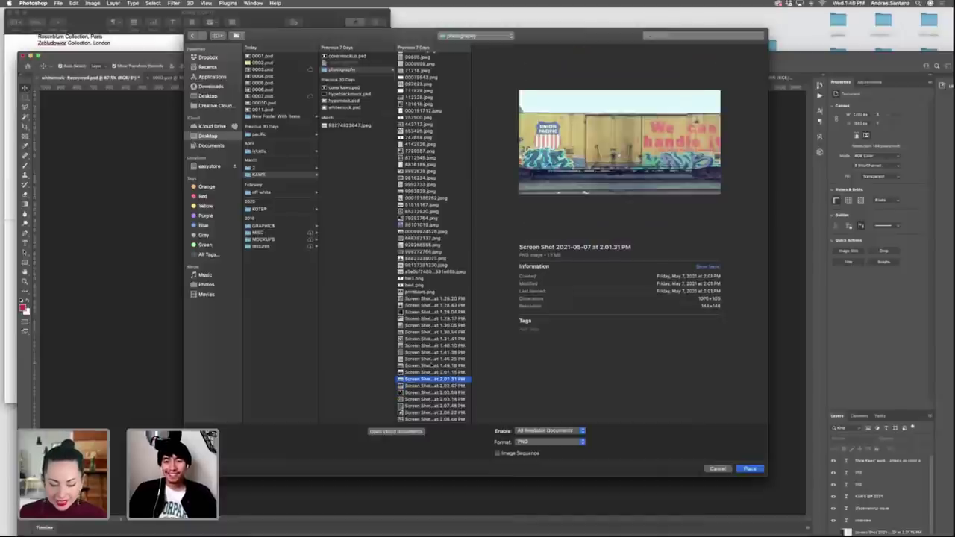
pyautogui.press('Up')
pyautogui.press('Up')
pyautogui.press('Up')
pyautogui.press('Up')
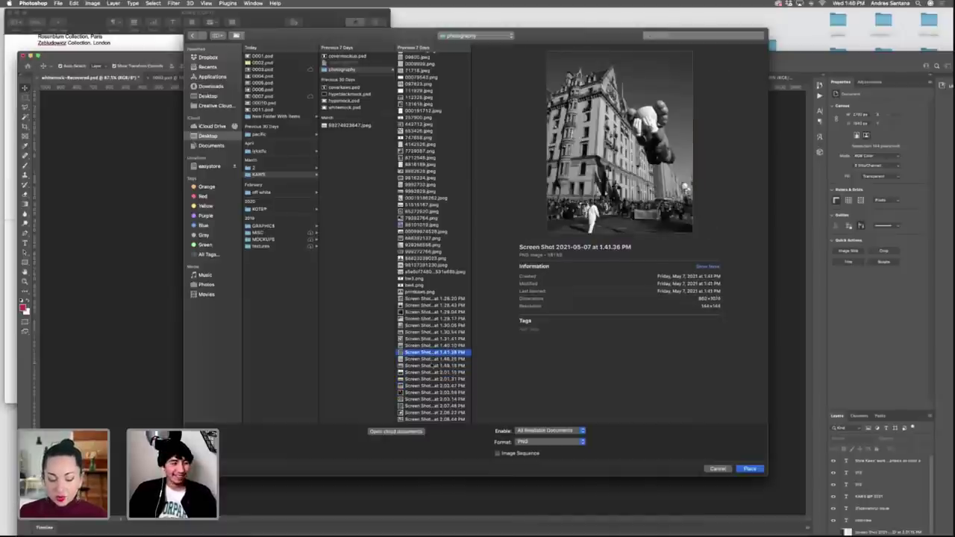
pyautogui.press('Up')
pyautogui.press('Up')
pyautogui.press('Up')
pyautogui.press('Up')
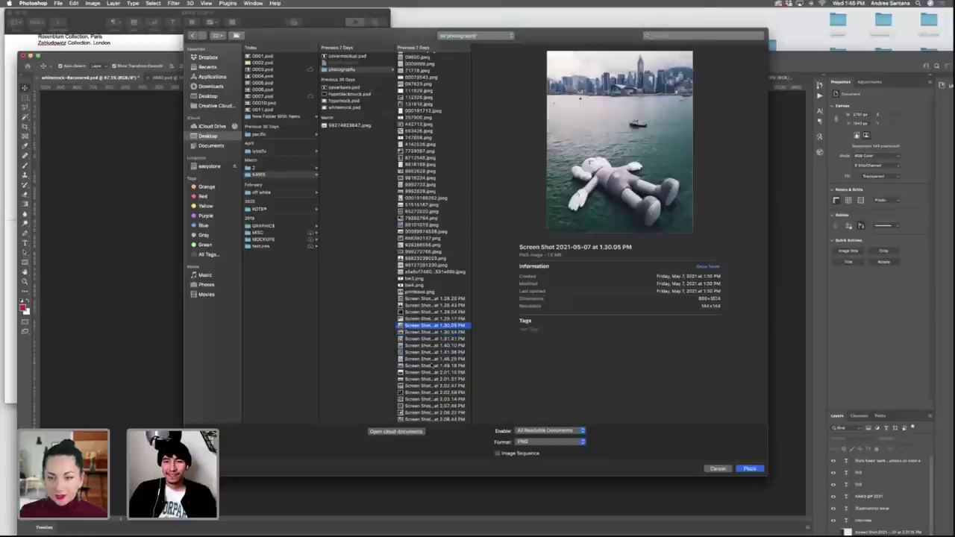
pyautogui.press('Up')
pyautogui.press('Up')
pyautogui.press('Up')
pyautogui.press('Up')
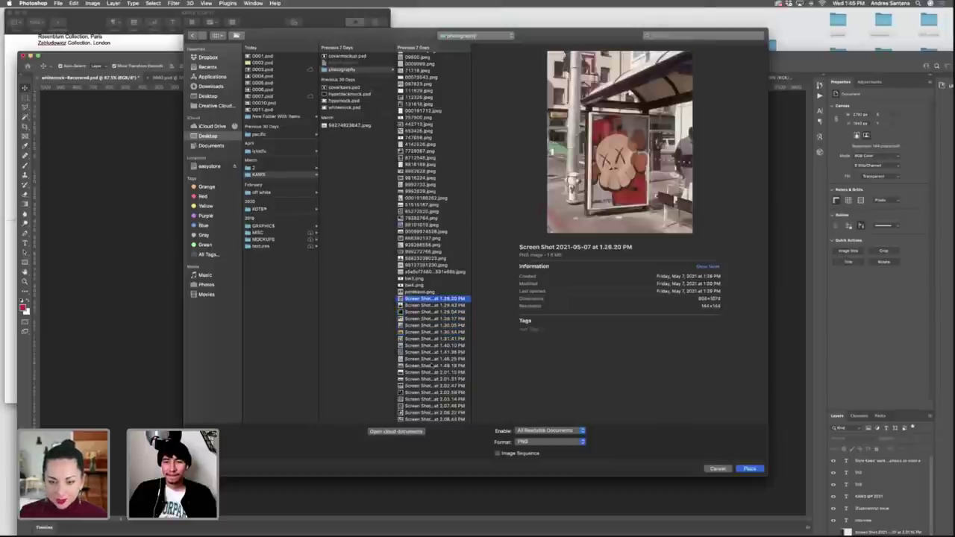
# Place the bus-shelter poster photo, the 1.28.20 PM screenshot, and centre it on the right page beneath the Interview heading.
pyautogui.press('Up')
pyautogui.press('Down')
pyautogui.press('Return')
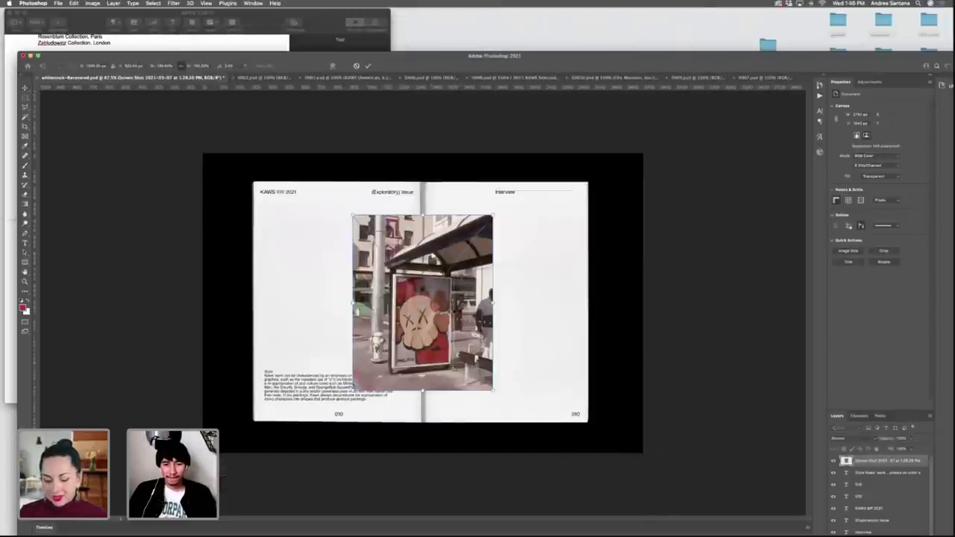
pyautogui.moveTo(459, 315); pyautogui.dragTo(534, 314)
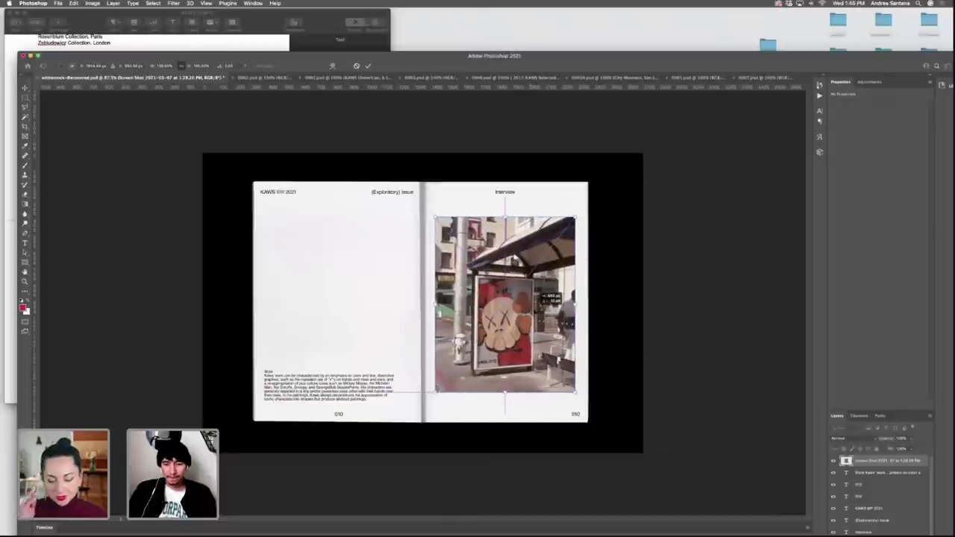
pyautogui.press('Return')
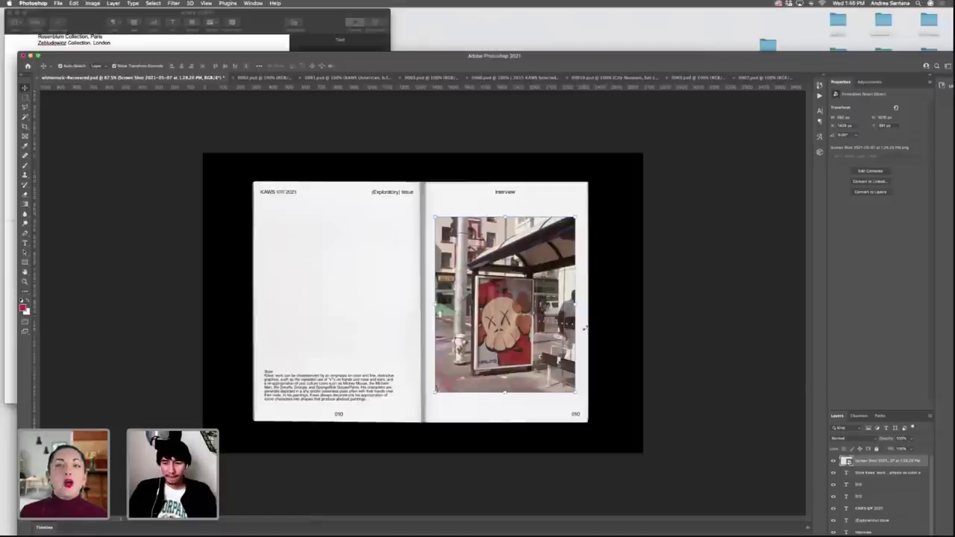
# Fade the photo into the page by lowering the underlying layer's white Blend If slider, and set its blend mode to Multiply.
pyautogui.rightClick(883, 457)
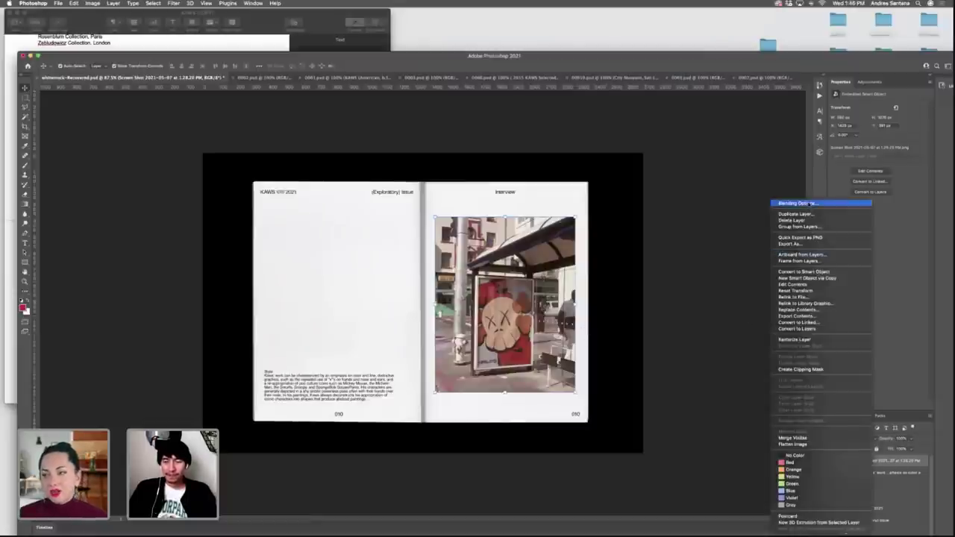
pyautogui.click(666, 260)
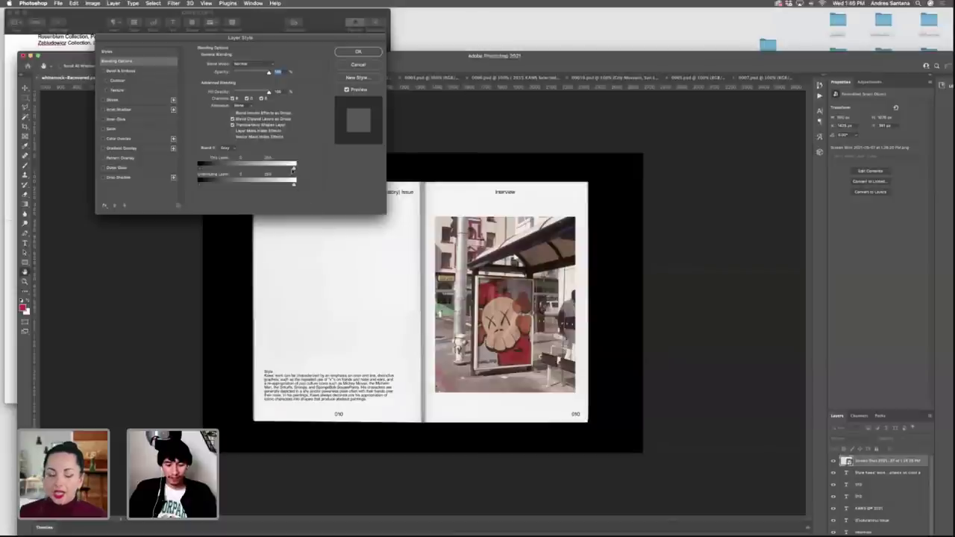
pyautogui.moveTo(294, 184); pyautogui.dragTo(285, 185)
pyautogui.click(359, 52)
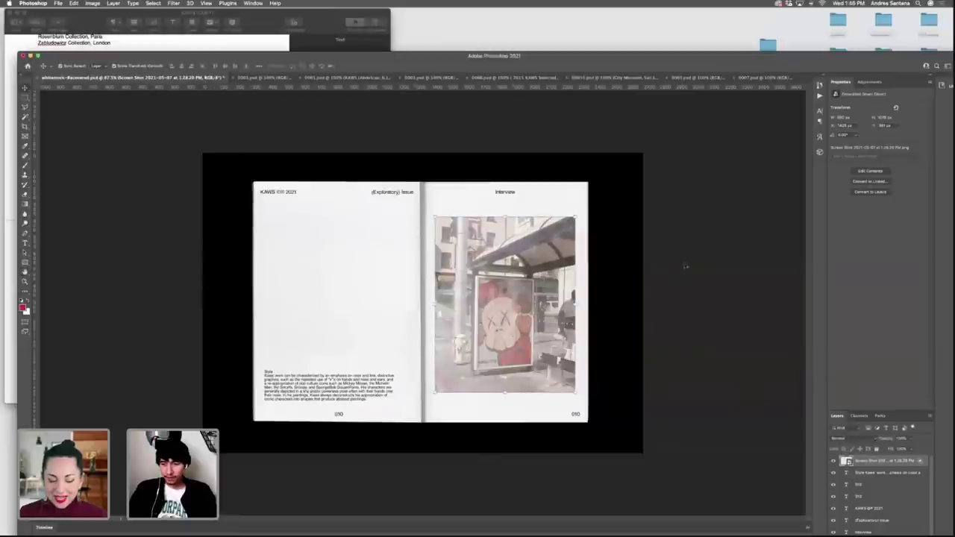
pyautogui.click(840, 440)
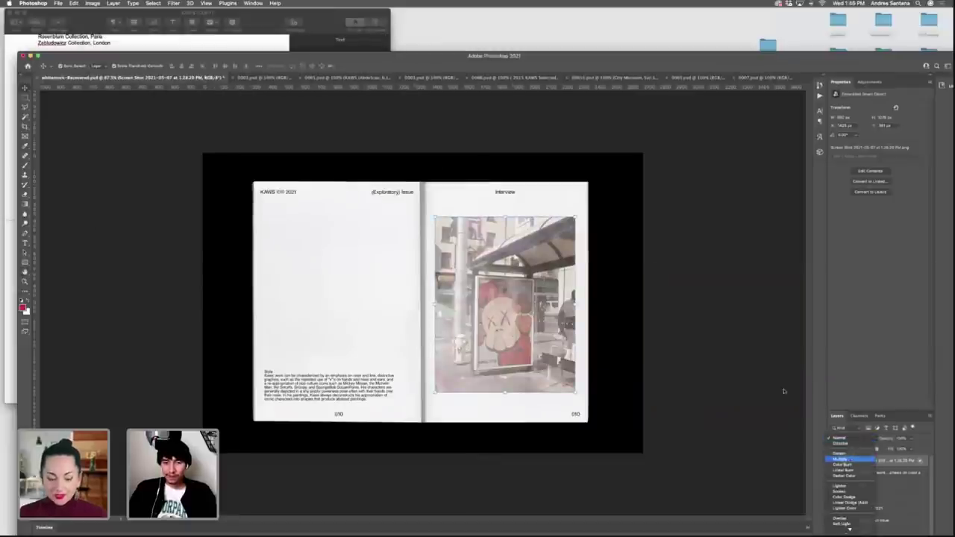
pyautogui.click(845, 460)
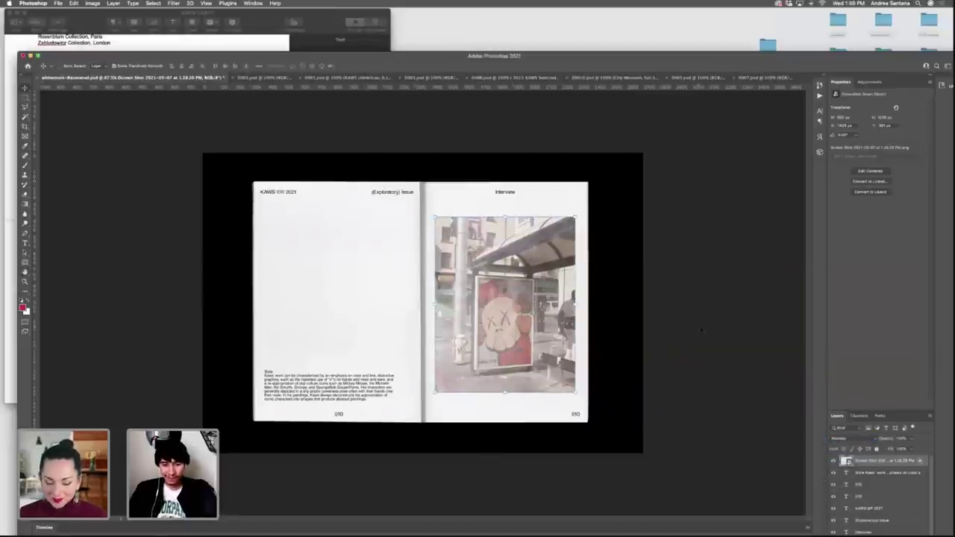
# Duplicate the bus-shelter photo layer and clear the copy's layer style.
pyautogui.press('super+j')
pyautogui.rightClick(892, 460)
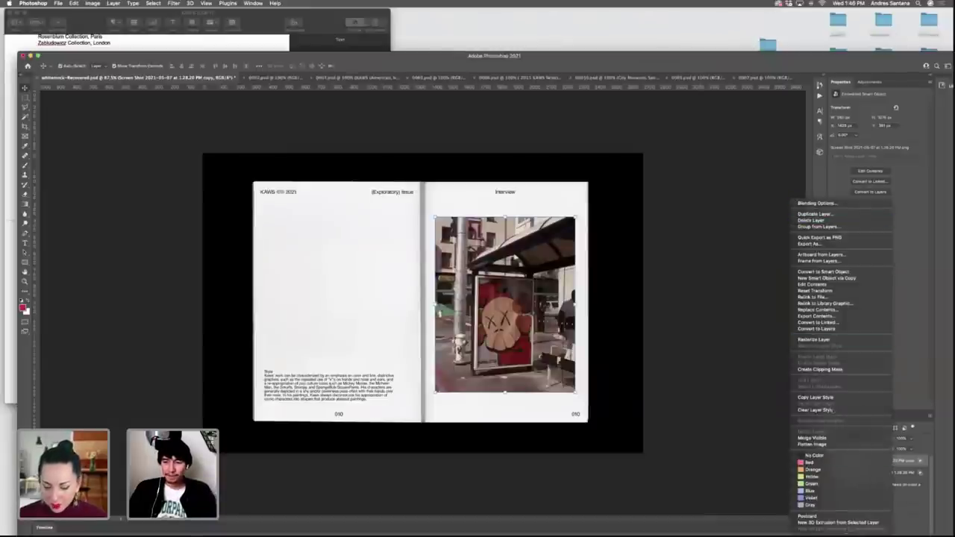
pyautogui.click(821, 410)
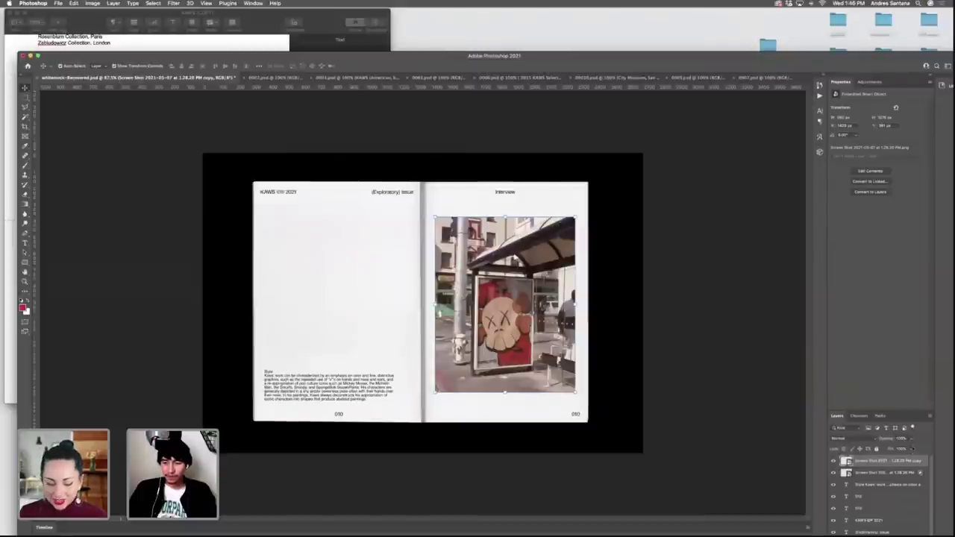
# Lower the opacity of the copied photo layer so the faded photo beneath blends through.
pyautogui.click(913, 449)
pyautogui.moveTo(909, 449); pyautogui.dragTo(893, 449)
pyautogui.click(702, 336)
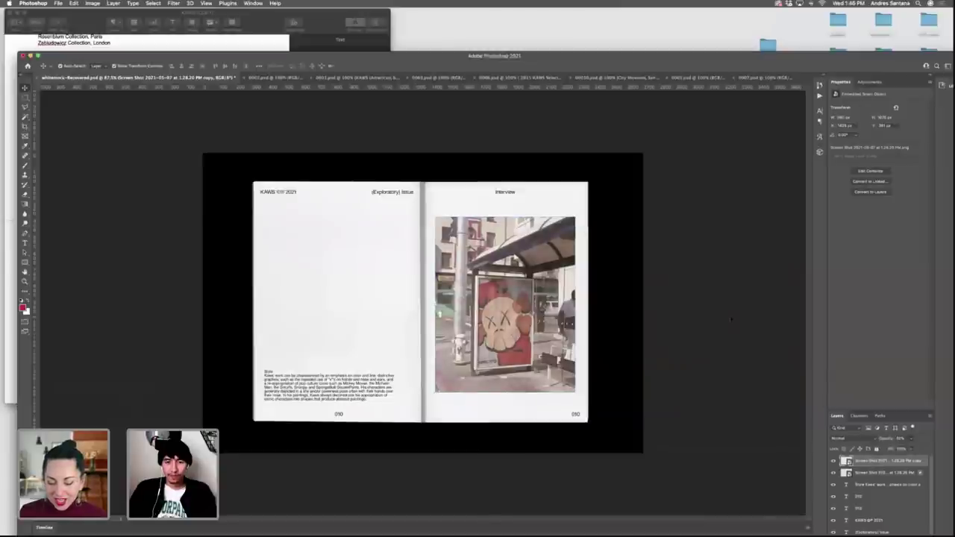
# Select both photo layers and enlarge them together from the spine to cover the full right page, extending past its outer edge.
pyautogui.click(880, 461)
pyautogui.keyDown('shift'); pyautogui.click(883, 484); pyautogui.keyUp('shift')
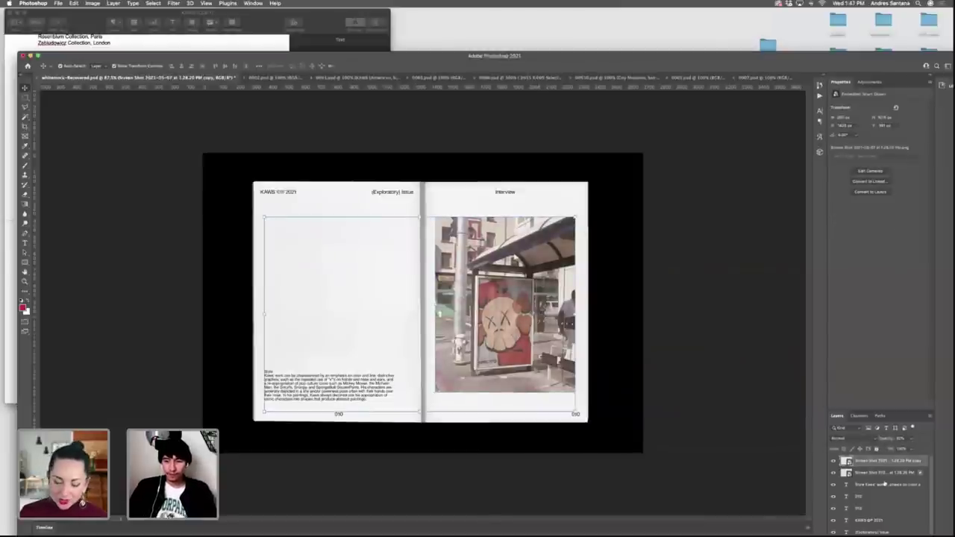
pyautogui.click(867, 472)
pyautogui.keyDown('shift'); pyautogui.click(869, 461); pyautogui.keyUp('shift')
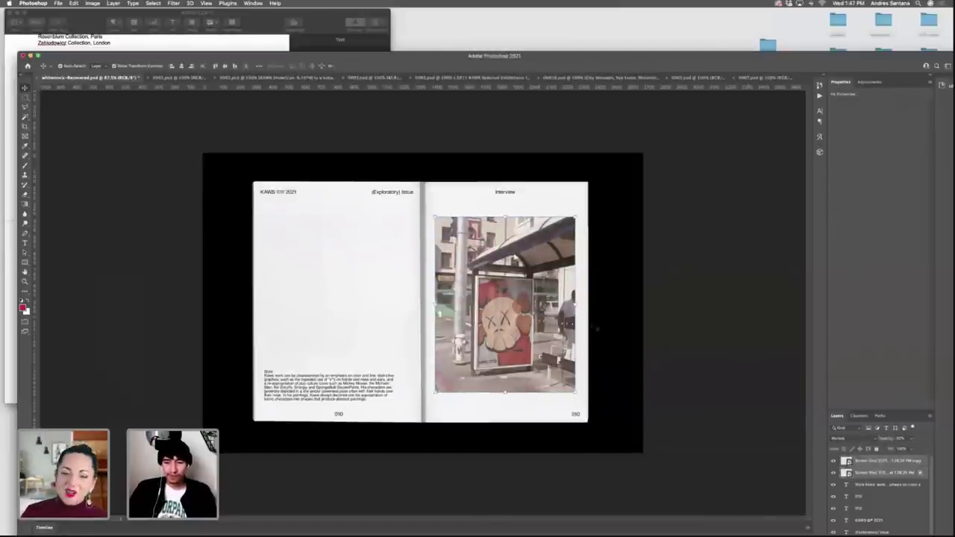
pyautogui.moveTo(576, 304); pyautogui.dragTo(588, 304)
pyautogui.moveTo(421, 304); pyautogui.dragTo(423, 304)
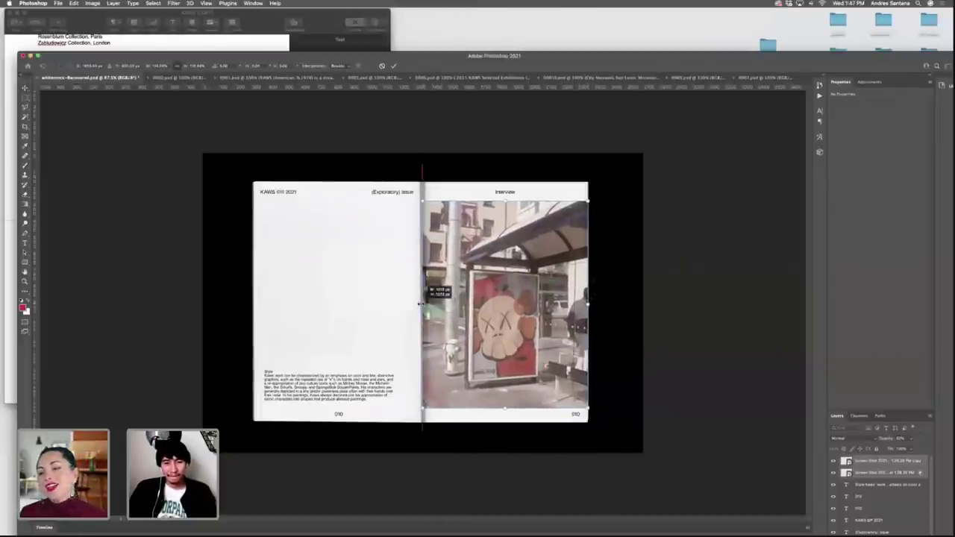
pyautogui.moveTo(504, 199); pyautogui.dragTo(504, 180)
pyautogui.moveTo(507, 408); pyautogui.dragTo(506, 423)
pyautogui.moveTo(505, 367)
pyautogui.mouseDown()
pyautogui.moveTo(521, 373)
pyautogui.moveTo(511, 372)
pyautogui.mouseUp()
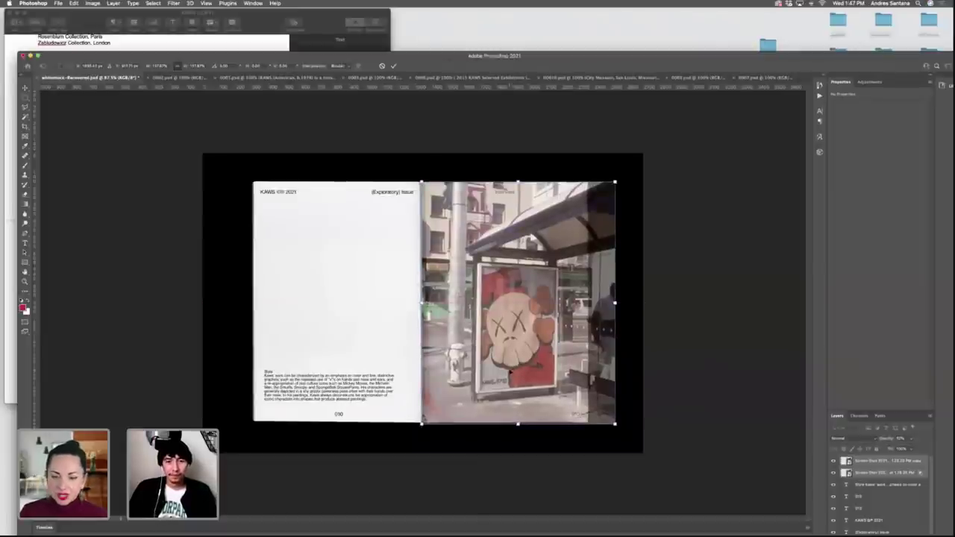
pyautogui.press('Up')
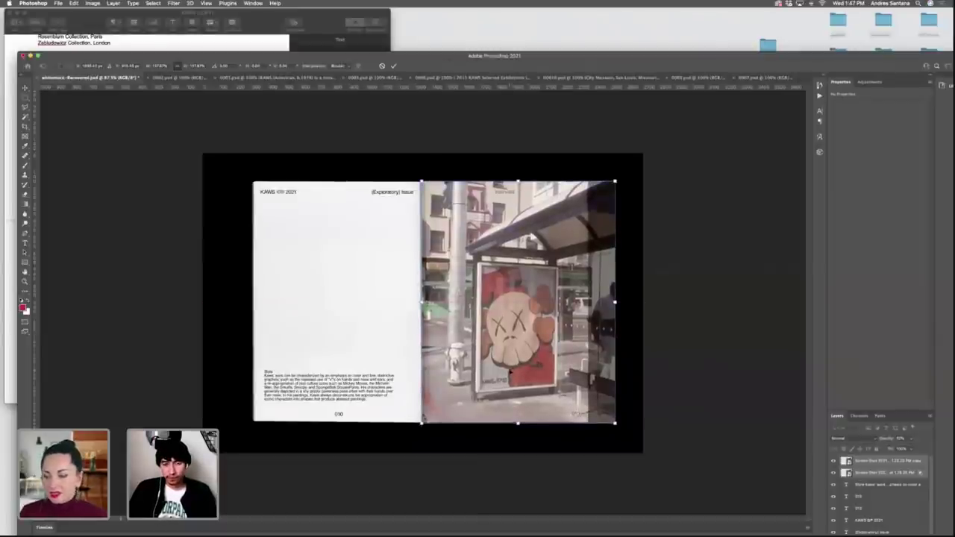
pyautogui.press('Return')
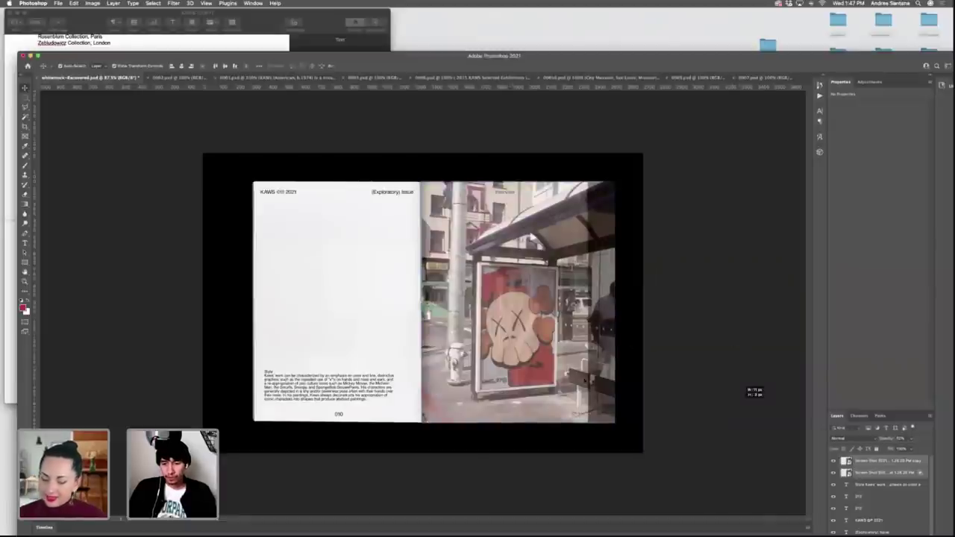
# Set the blend mode of the copied photo layer to Multiply.
pyautogui.click(889, 461)
pyautogui.click(851, 439)
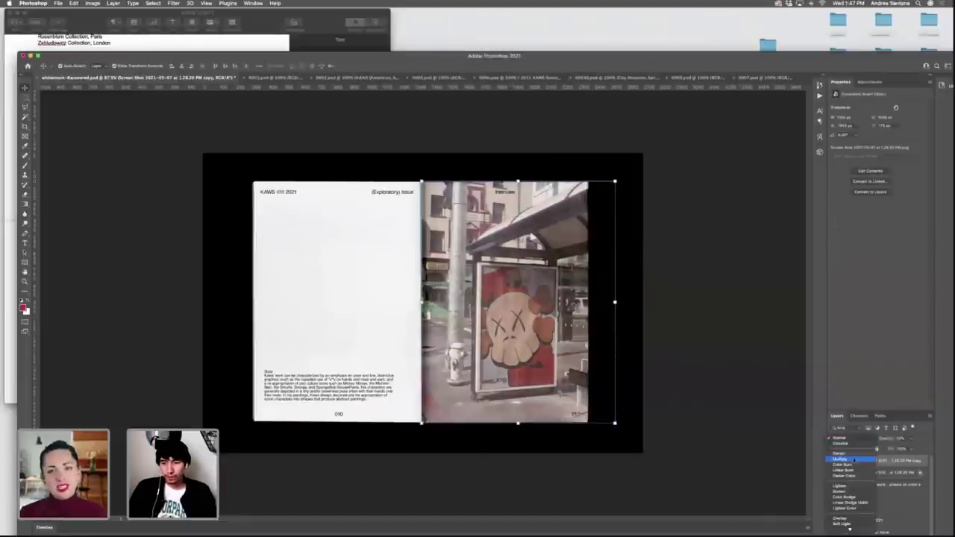
pyautogui.click(851, 459)
pyautogui.click(736, 333)
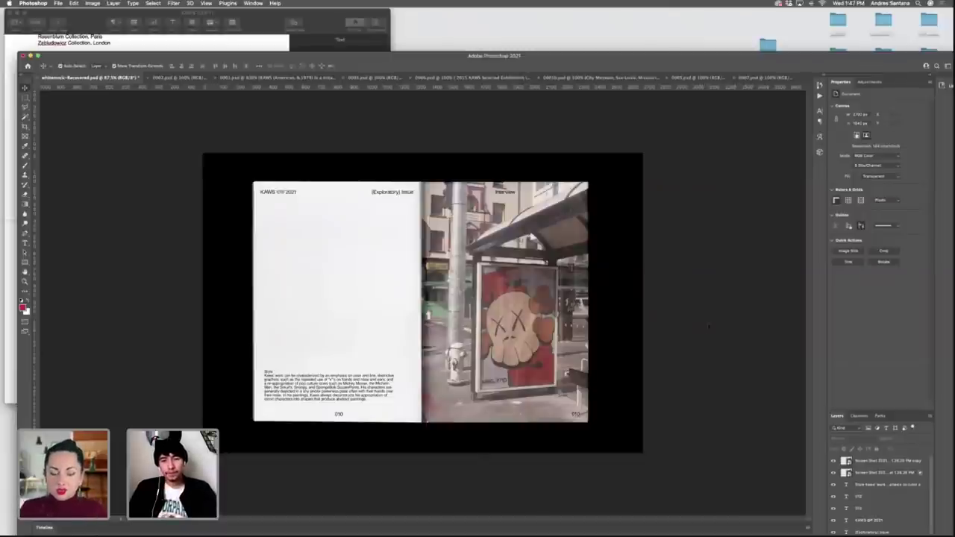
# Delete the page number text layer at the foot of the right page, under the bus-shelter photo.
pyautogui.click(574, 418)
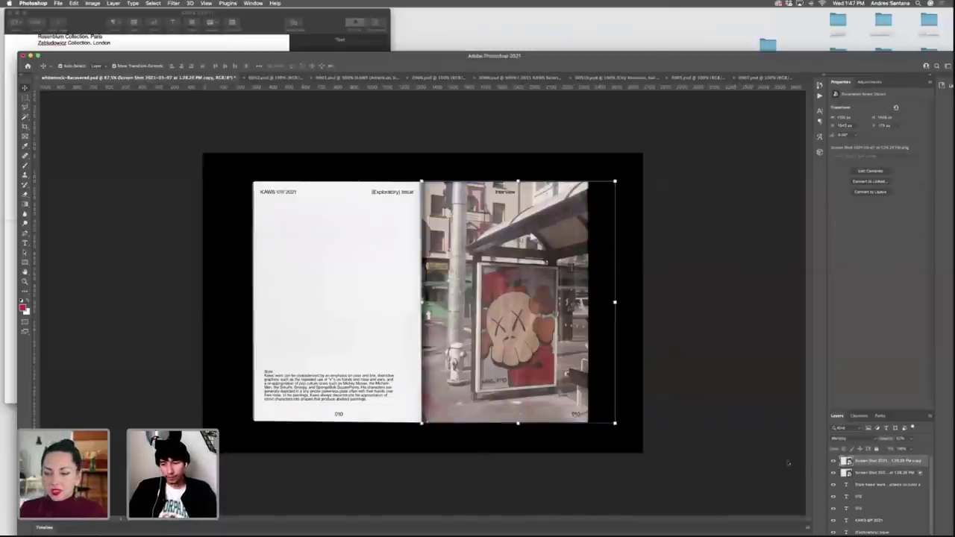
pyautogui.click(867, 500)
pyautogui.click(871, 511)
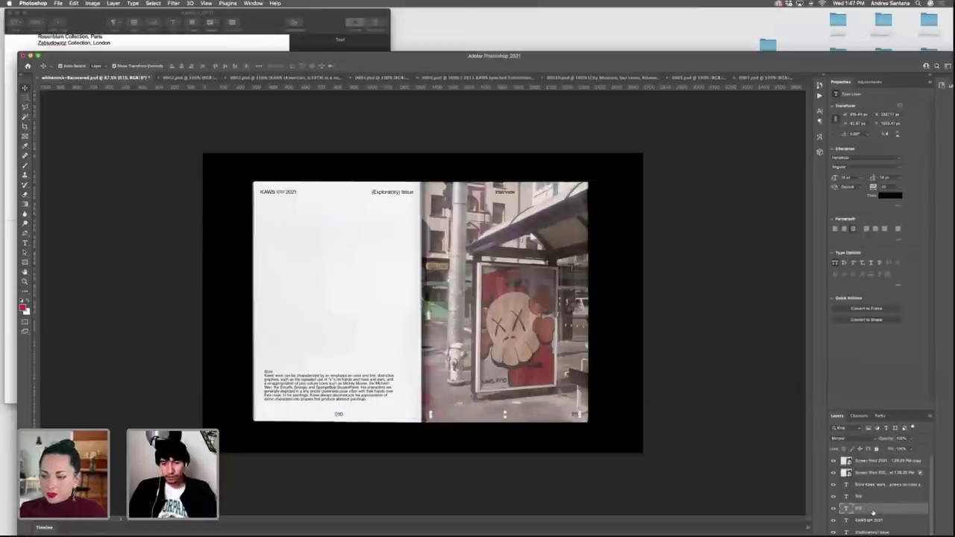
pyautogui.press('Delete')
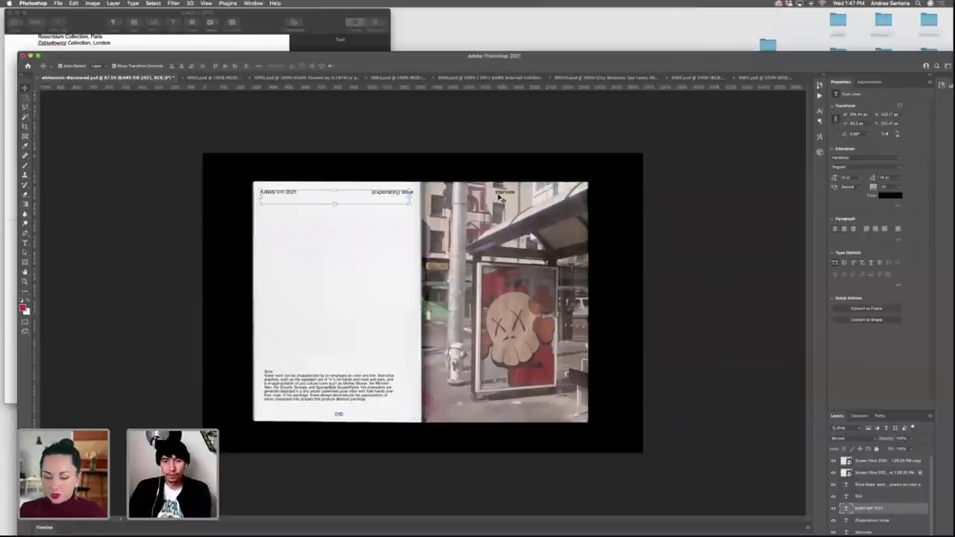
# Delete the Interview header text layer from the top of the right page.
pyautogui.click(500, 196)
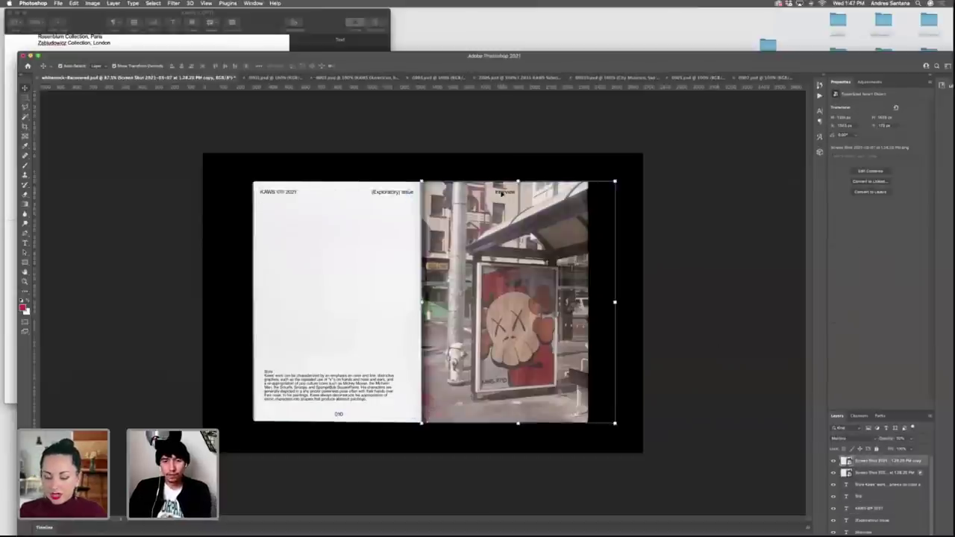
pyautogui.click(873, 496)
pyautogui.scroll(-2, 878, 512)
pyautogui.click(877, 507)
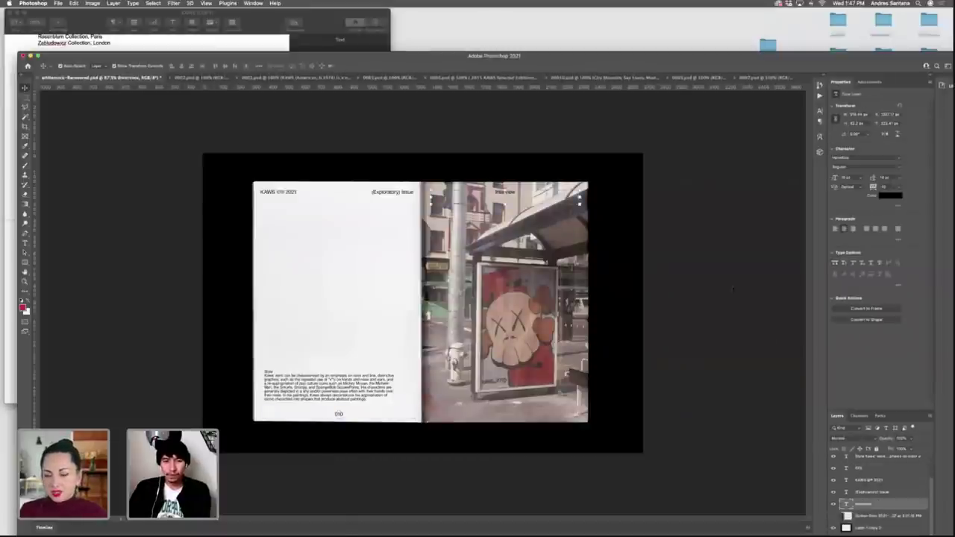
pyautogui.press('Delete')
pyautogui.click(731, 293)
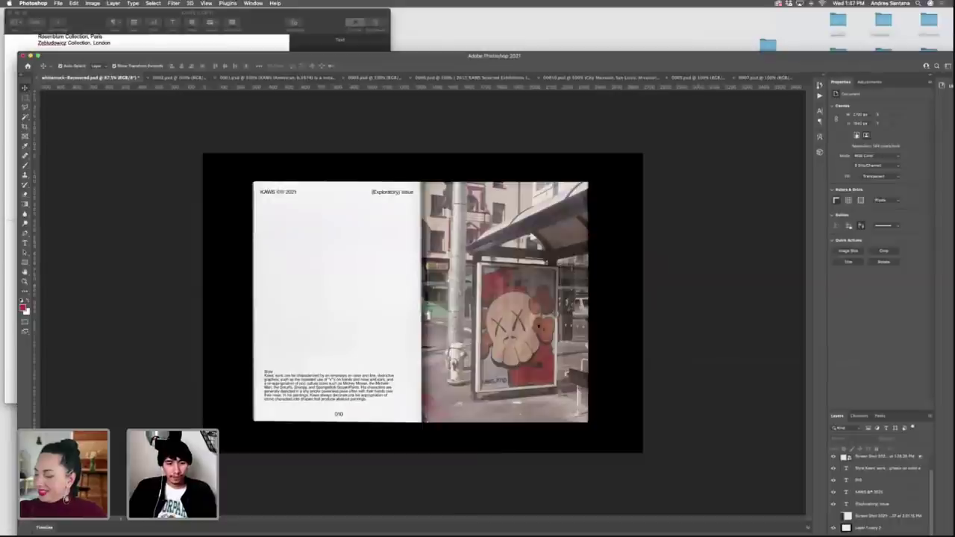
# Preview the KAWS image files for a picture to embed in the spread.
pyautogui.press('shift+super+s')
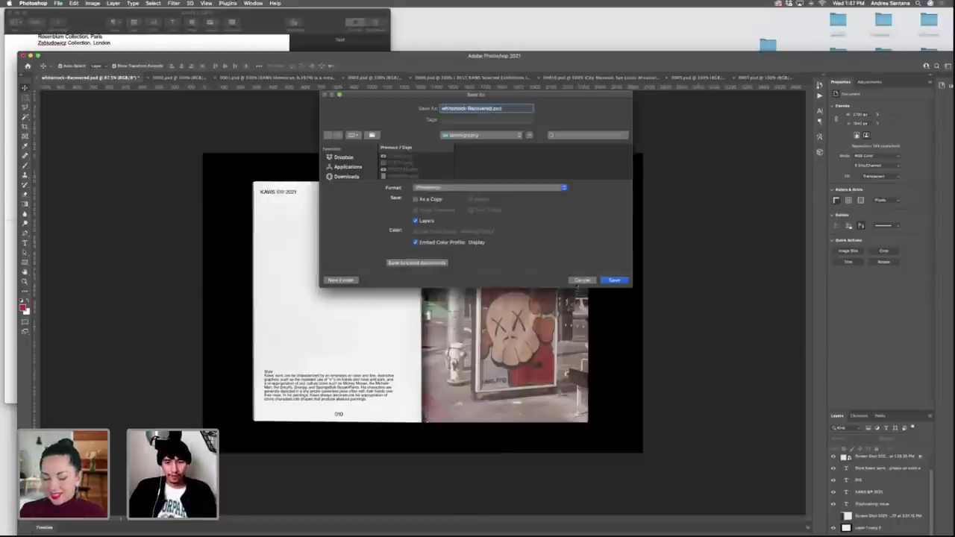
pyautogui.press('Escape')
pyautogui.click(58, 3)
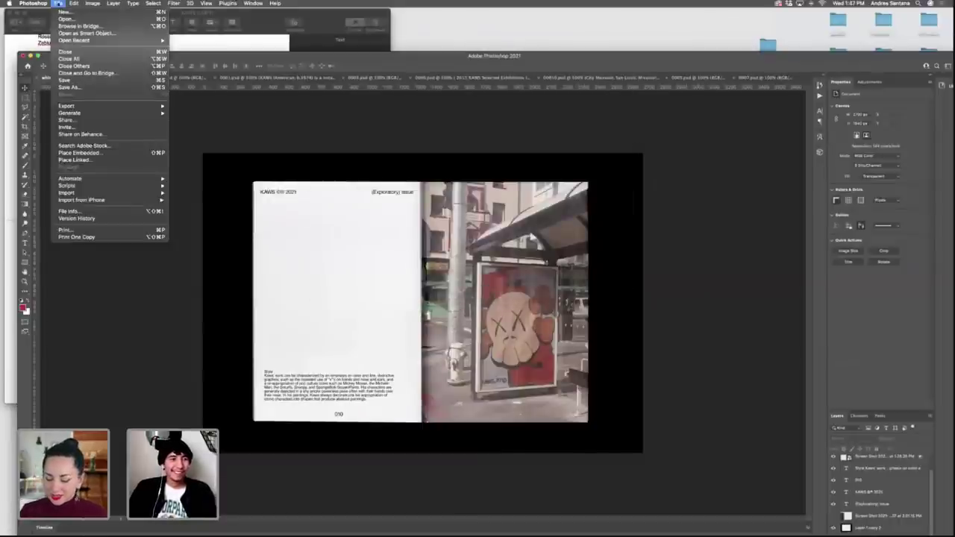
pyautogui.click(112, 153)
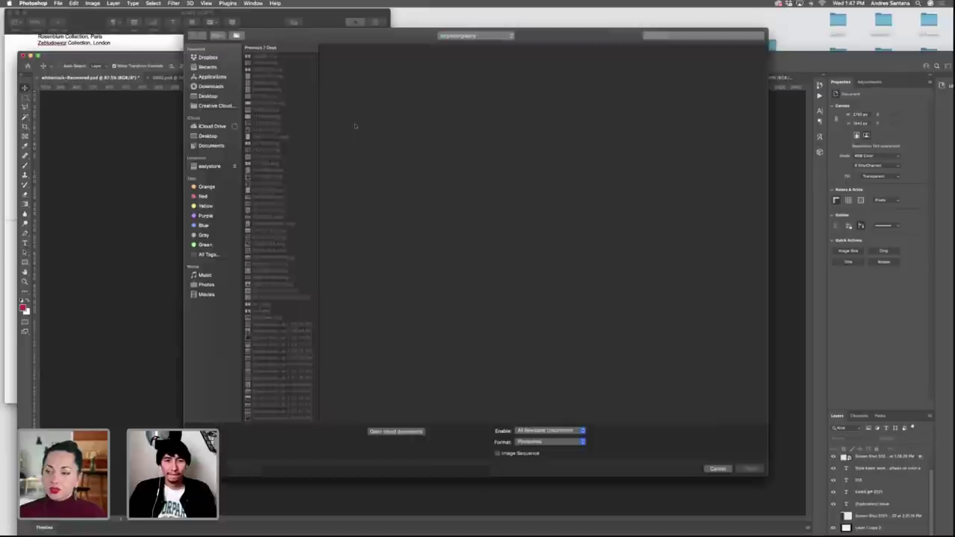
pyautogui.click(280, 150)
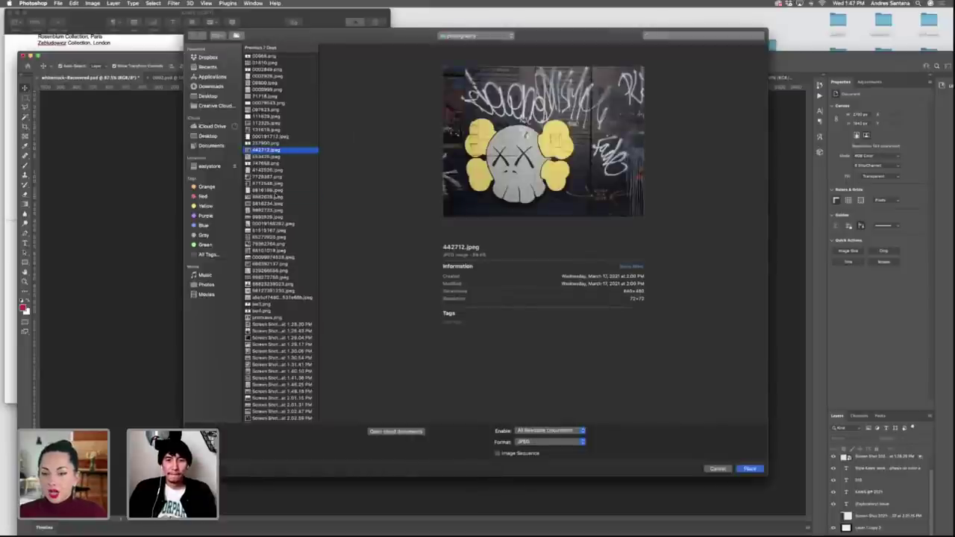
pyautogui.click(276, 196)
pyautogui.click(276, 237)
pyautogui.scroll(-1, 276, 238)
pyautogui.click(276, 240)
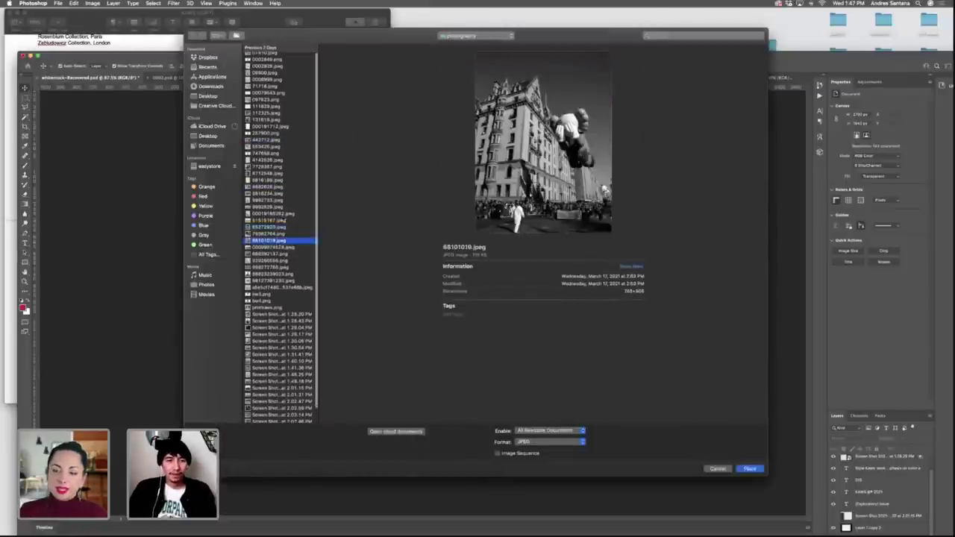
pyautogui.click(277, 79)
pyautogui.click(277, 60)
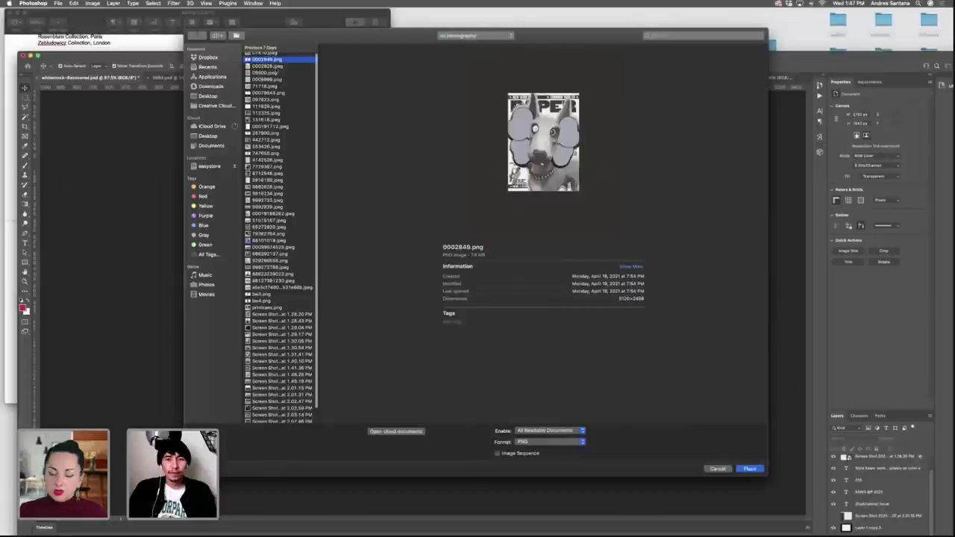
pyautogui.scroll(1, 276, 60)
pyautogui.click(273, 57)
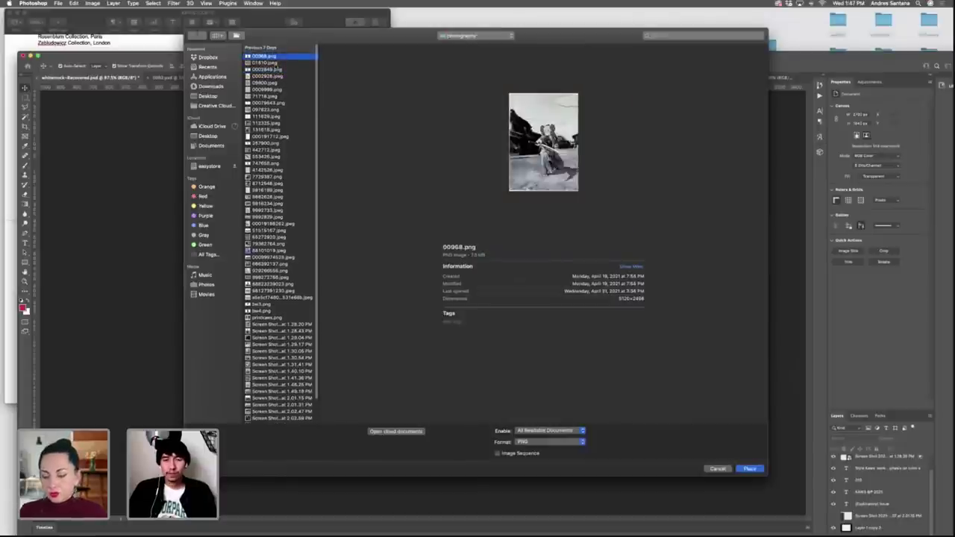
# Try embedding the line drawing signed KAWS, scaled down above the Style text on the left page, and remove it.
pyautogui.click(277, 68)
pyautogui.press('Down')
pyautogui.press('Down')
pyautogui.press('Down')
pyautogui.press('Down')
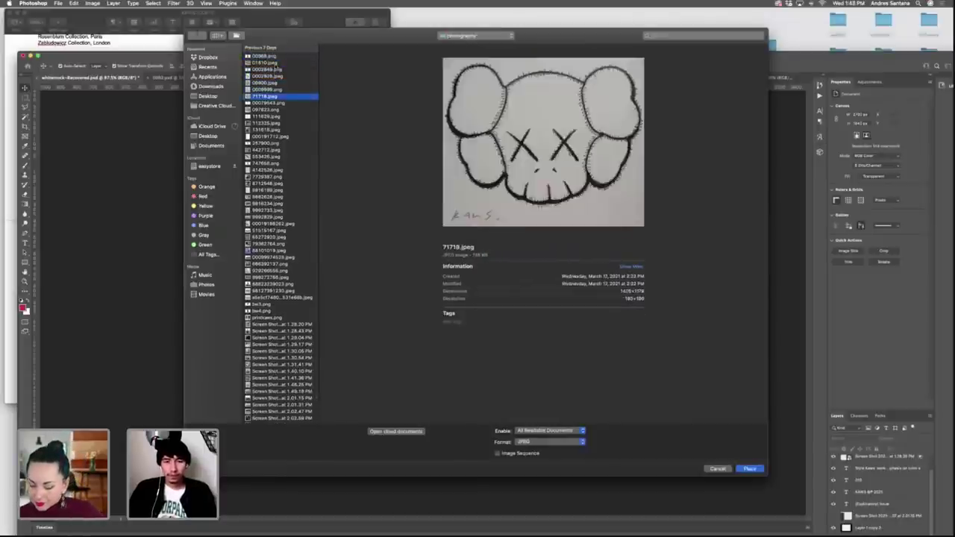
pyautogui.press('Up')
pyautogui.press('Up')
pyautogui.press('Return')
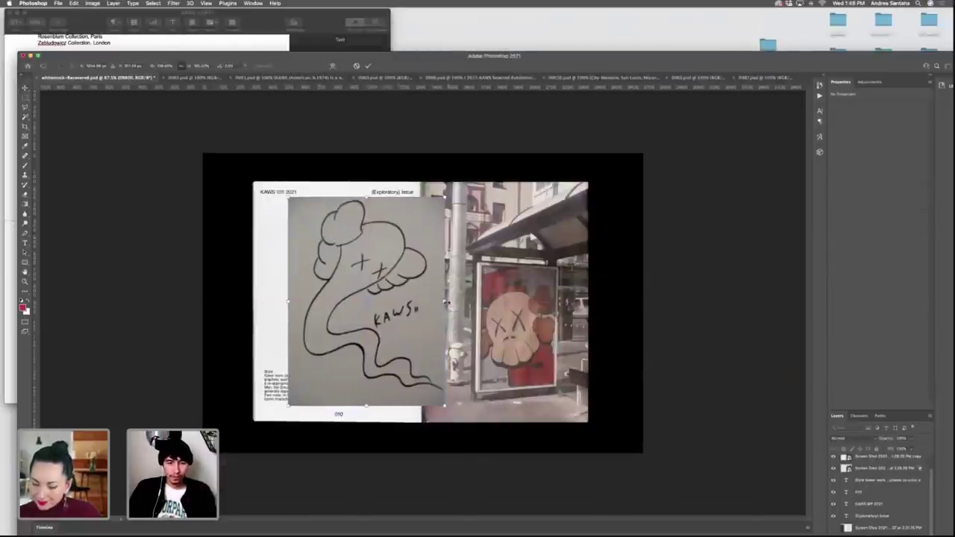
pyautogui.moveTo(446, 302); pyautogui.dragTo(378, 302)
pyautogui.moveTo(365, 295); pyautogui.dragTo(354, 274)
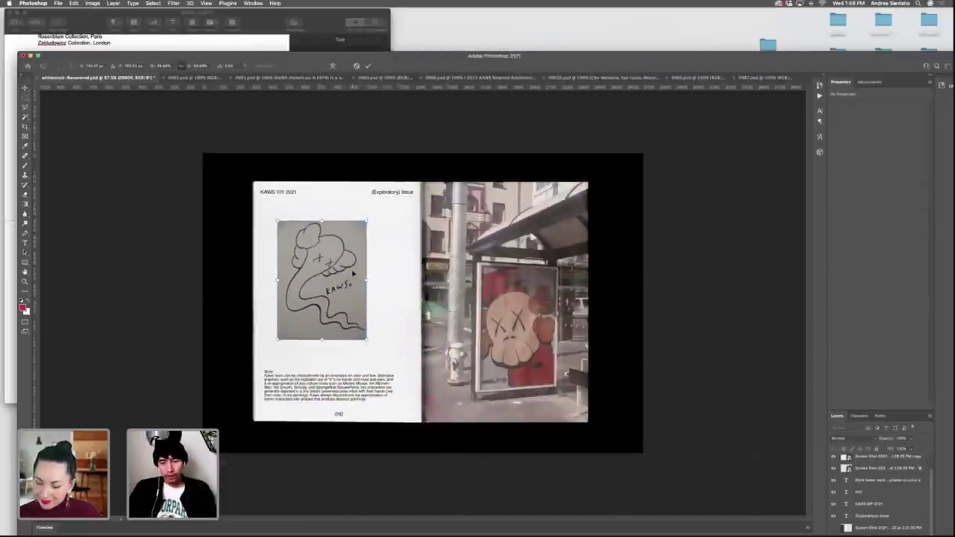
pyautogui.press('Return')
pyautogui.press('BackSpace')
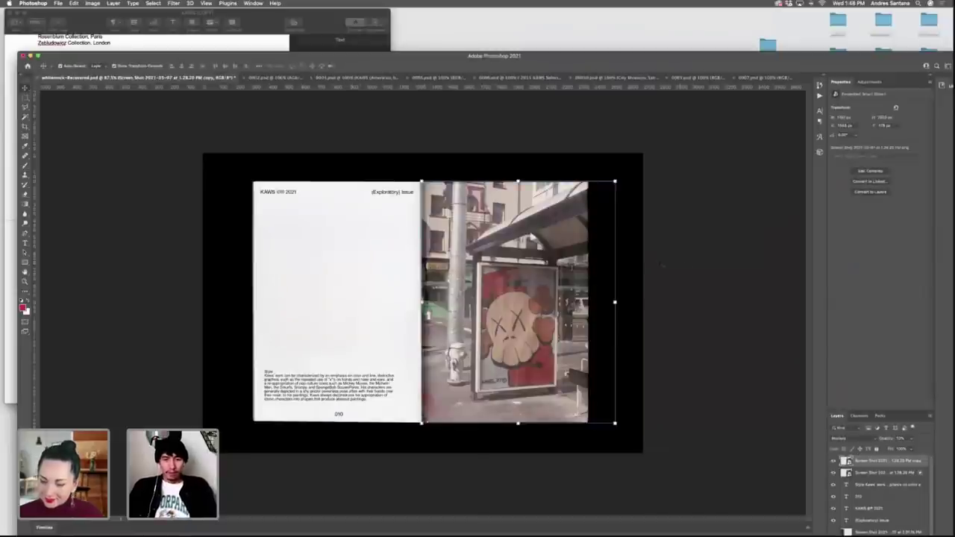
pyautogui.click(681, 191)
pyautogui.press('super+s')
pyautogui.press('super+s')
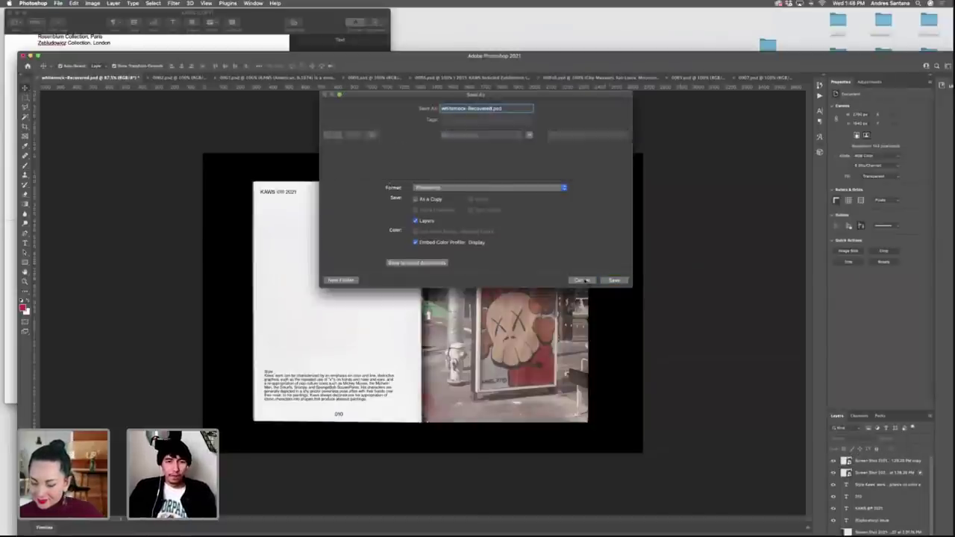
pyautogui.press('Escape')
# View the Interview spread in 0003.psd and move the application window up to fill the screen.
pyautogui.click(170, 77)
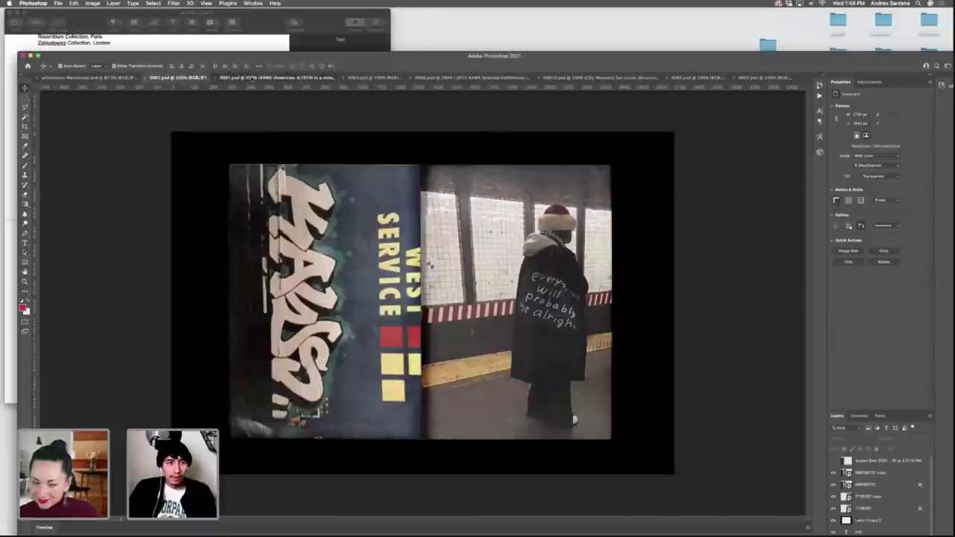
pyautogui.click(368, 77)
pyautogui.click(415, 77)
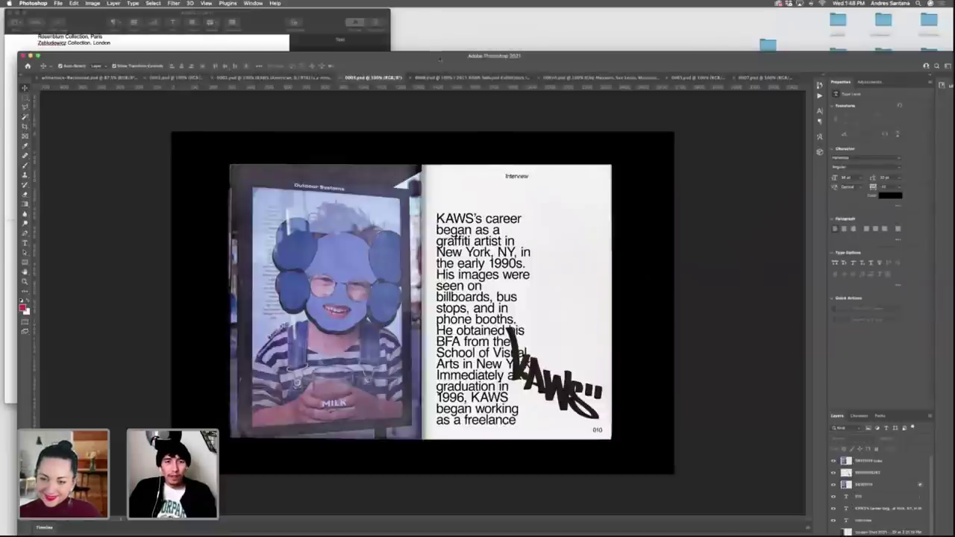
pyautogui.moveTo(432, 56); pyautogui.dragTo(421, 14)
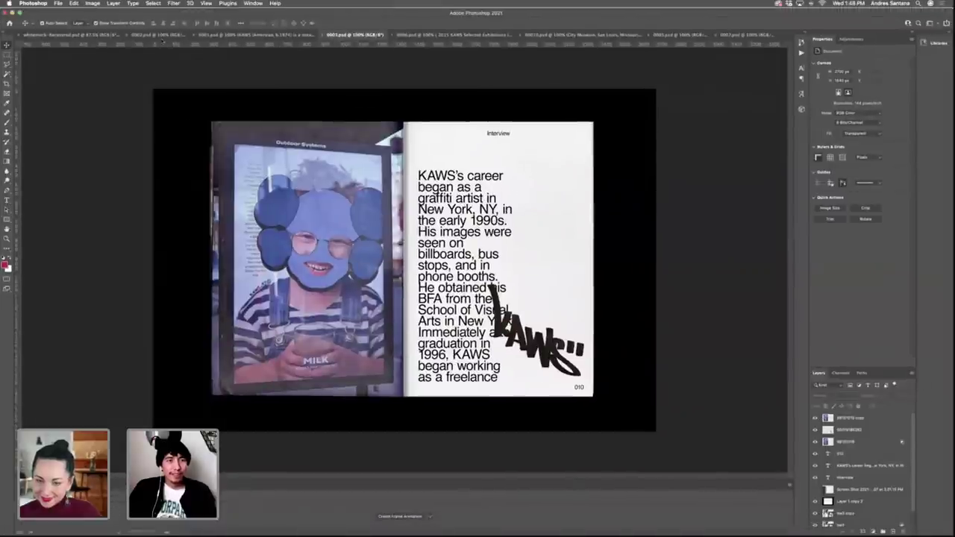
# Review the open spreads in sequence, from the graffiti and subway photos through to the MetLife billboard and graffiti wall spread.
pyautogui.click(159, 35)
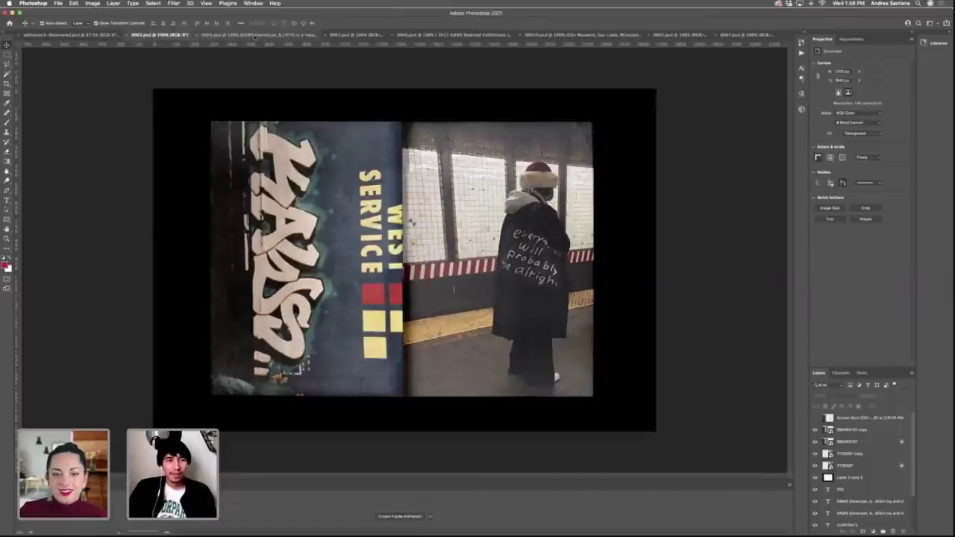
pyautogui.click(254, 36)
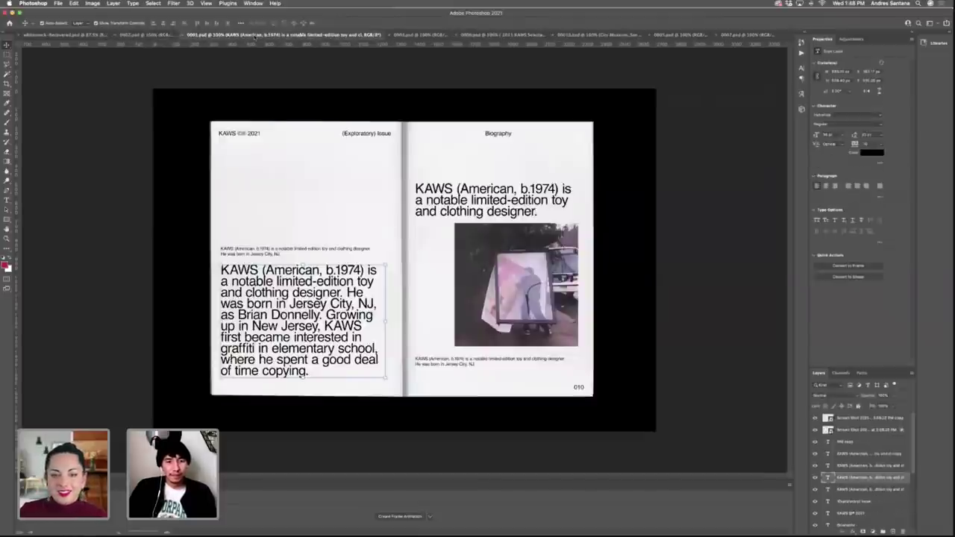
pyautogui.click(380, 82)
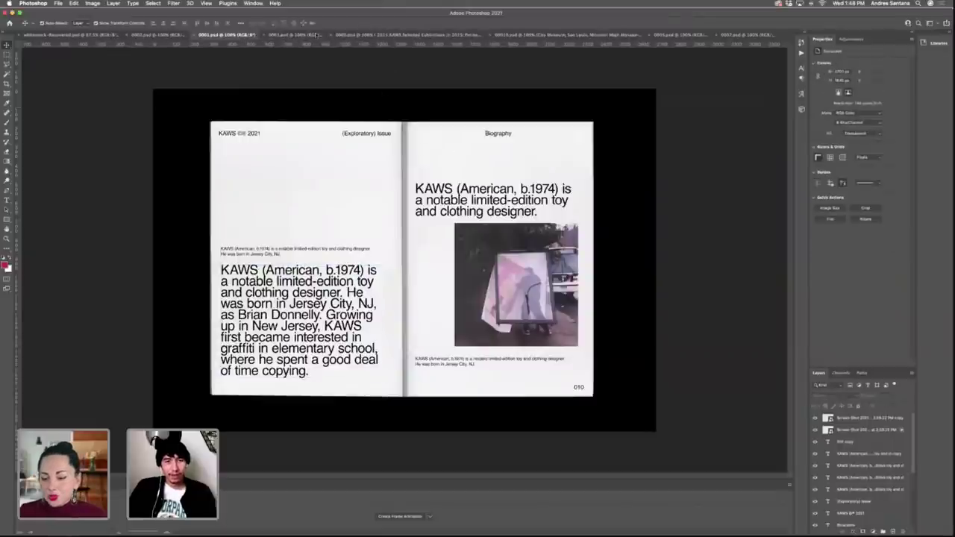
pyautogui.click(291, 36)
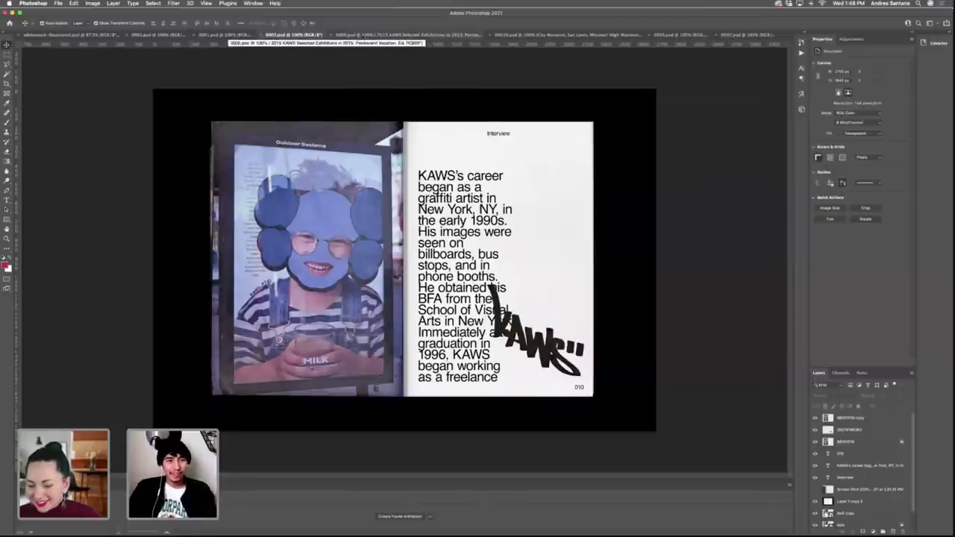
pyautogui.click(390, 34)
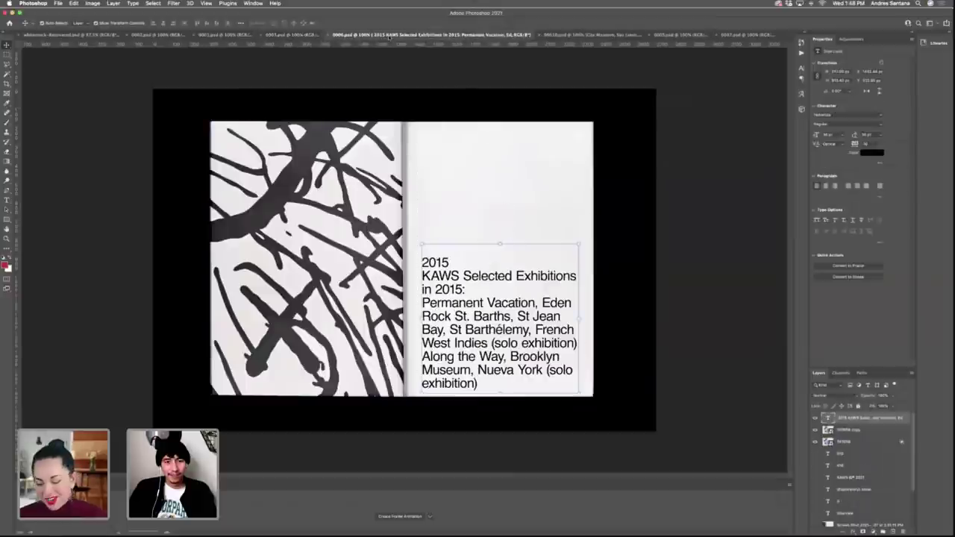
pyautogui.click(415, 69)
pyautogui.click(552, 34)
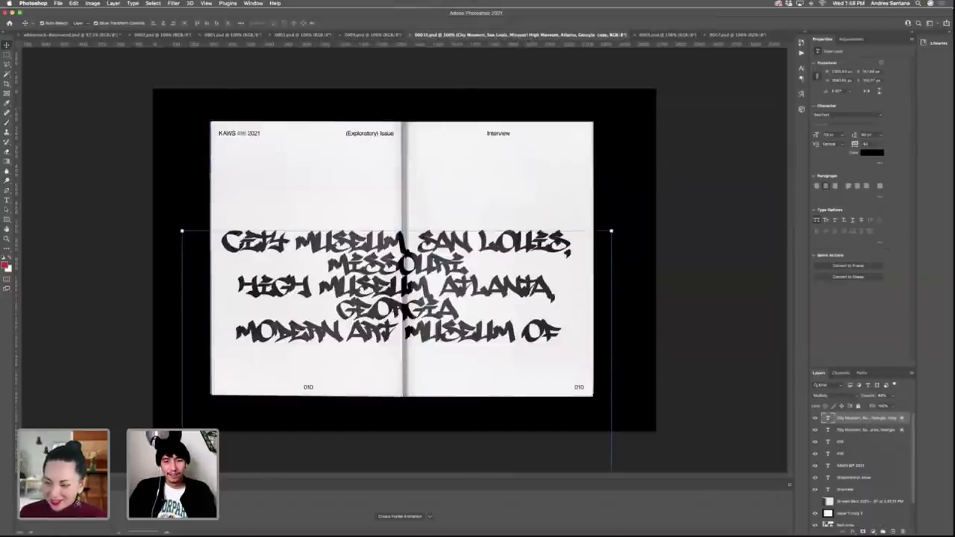
pyautogui.click(668, 34)
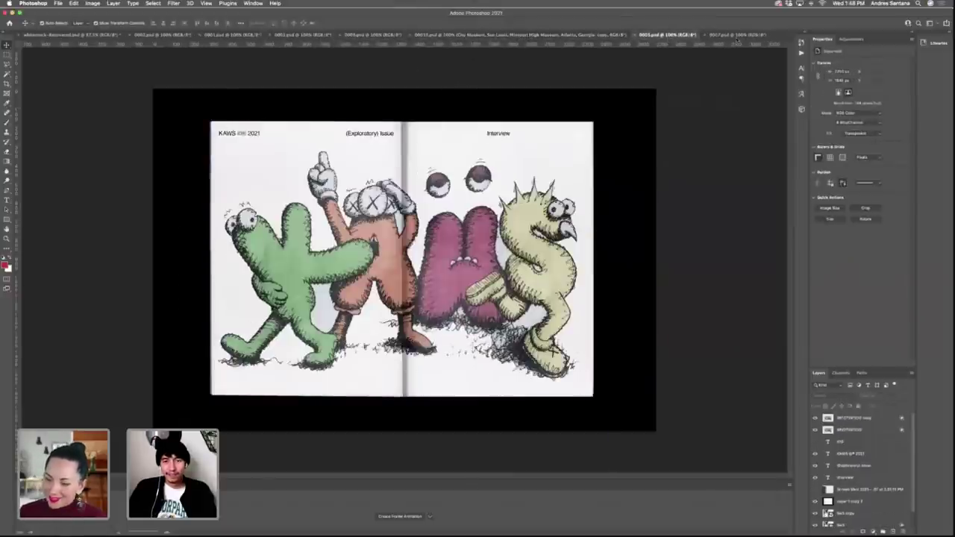
pyautogui.click(738, 34)
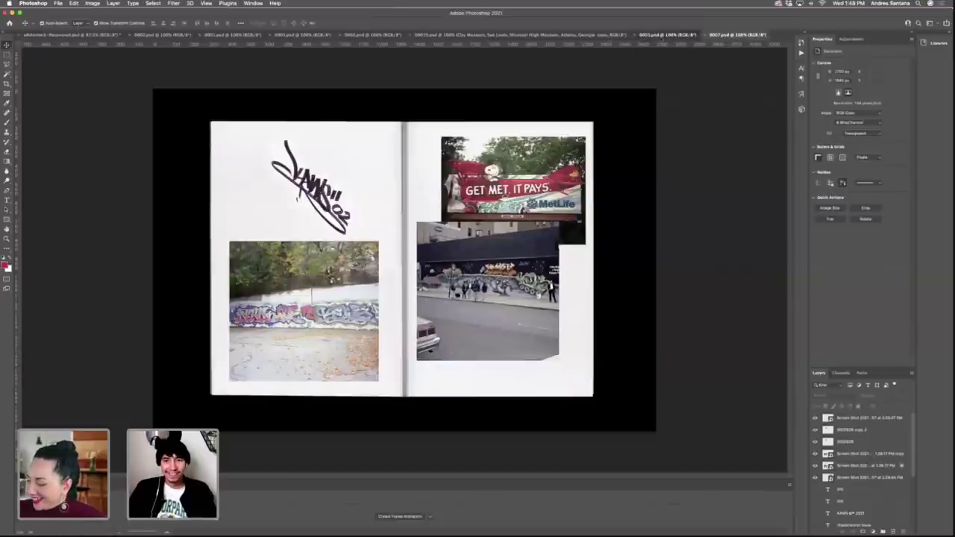
# Go back through the spreads to the bus-shelter layout and compare it with the subway and Biography spreads.
pyautogui.click(668, 34)
pyautogui.click(520, 35)
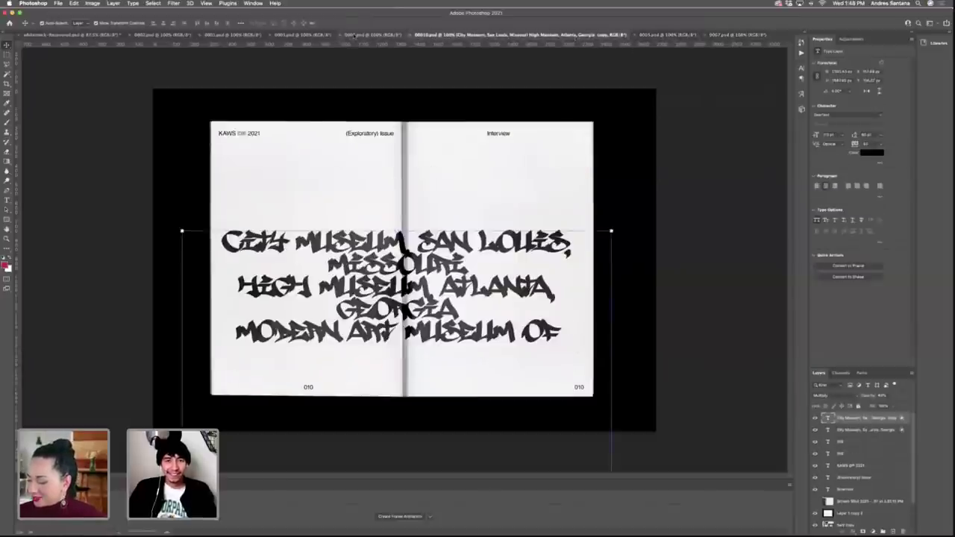
pyautogui.click(354, 34)
pyautogui.click(312, 35)
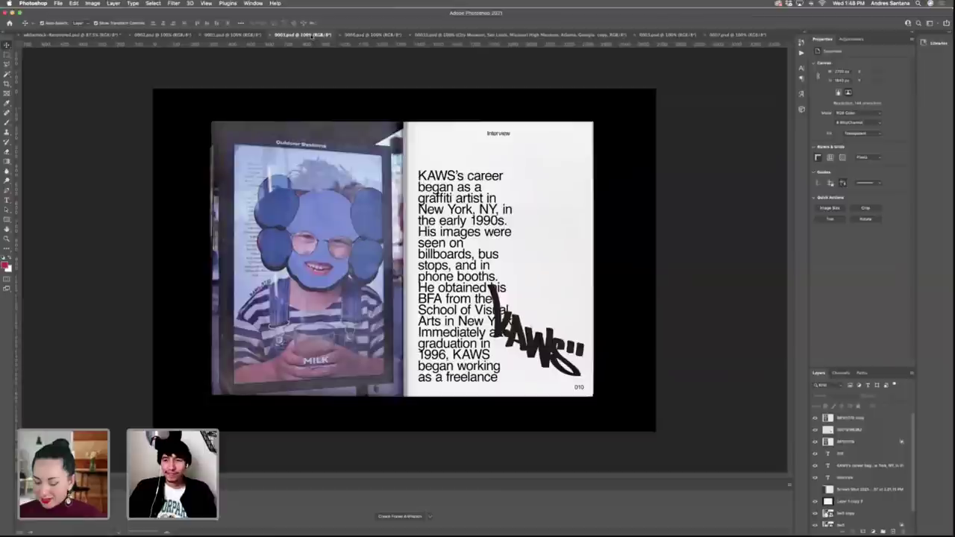
pyautogui.click(236, 35)
pyautogui.click(161, 34)
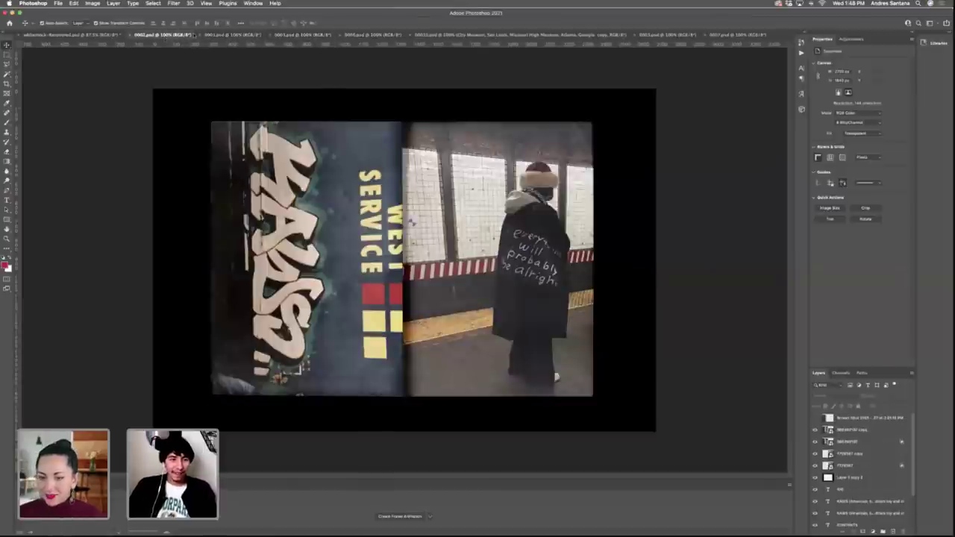
pyautogui.click(103, 35)
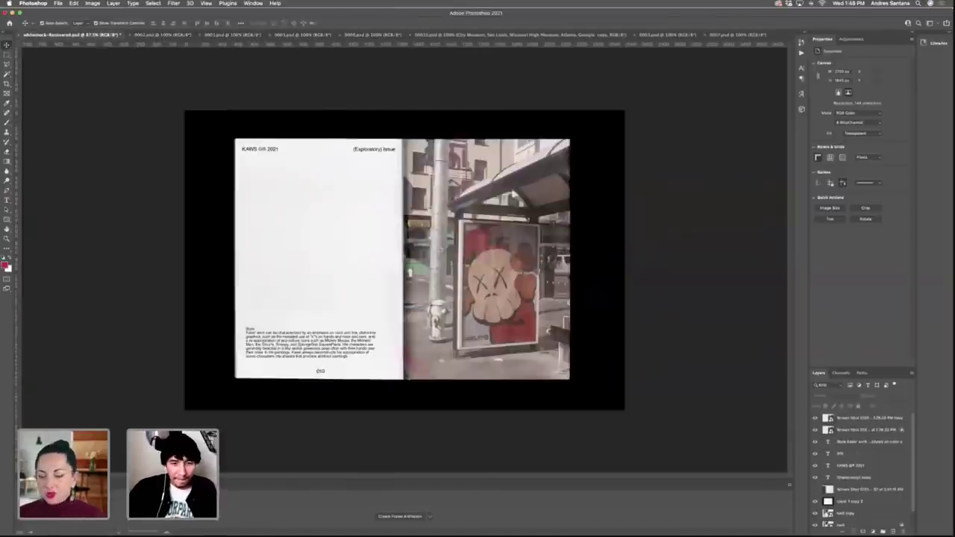
pyautogui.click(161, 35)
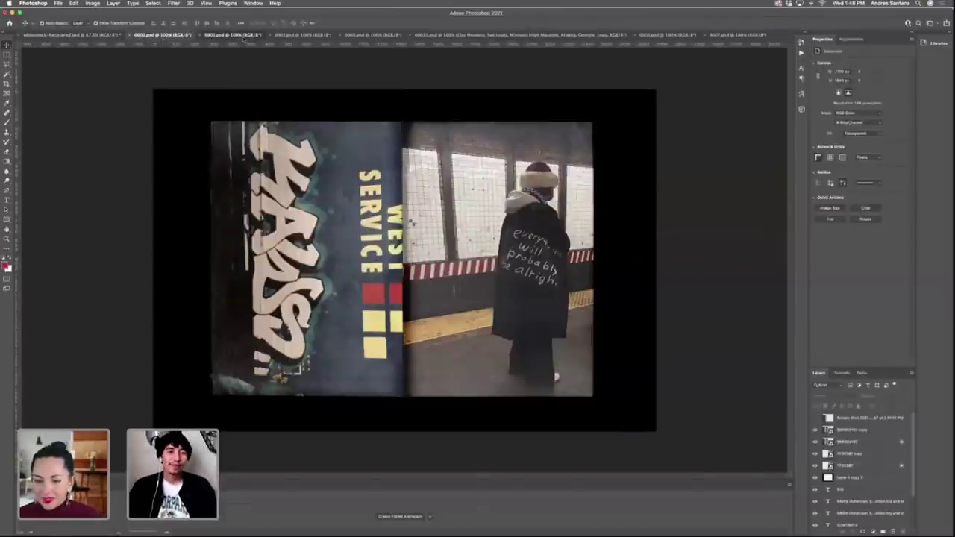
pyautogui.click(236, 35)
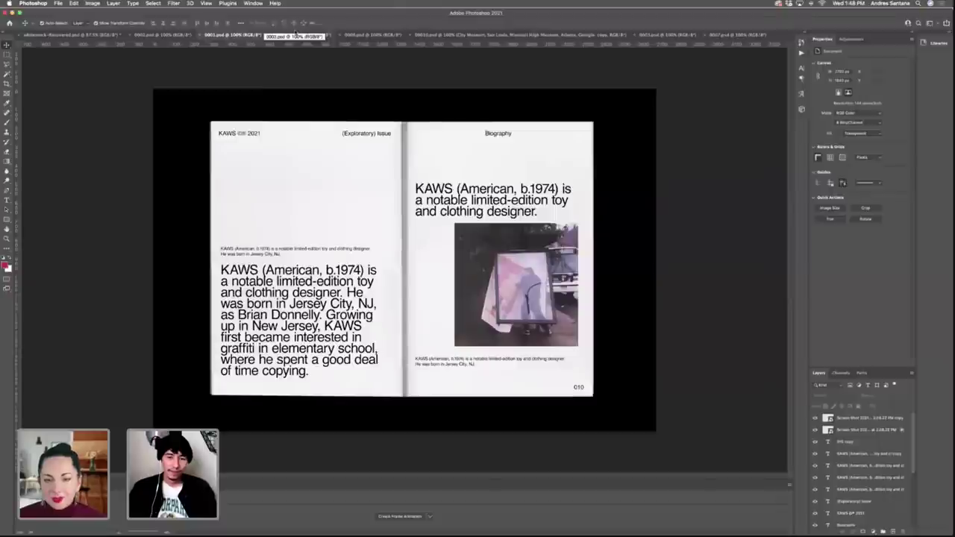
# Compare the subway, 2015 exhibitions, Interview, Biography and graffiti-lettered museum spreads, checking how their text blocks are styled.
pyautogui.click(161, 34)
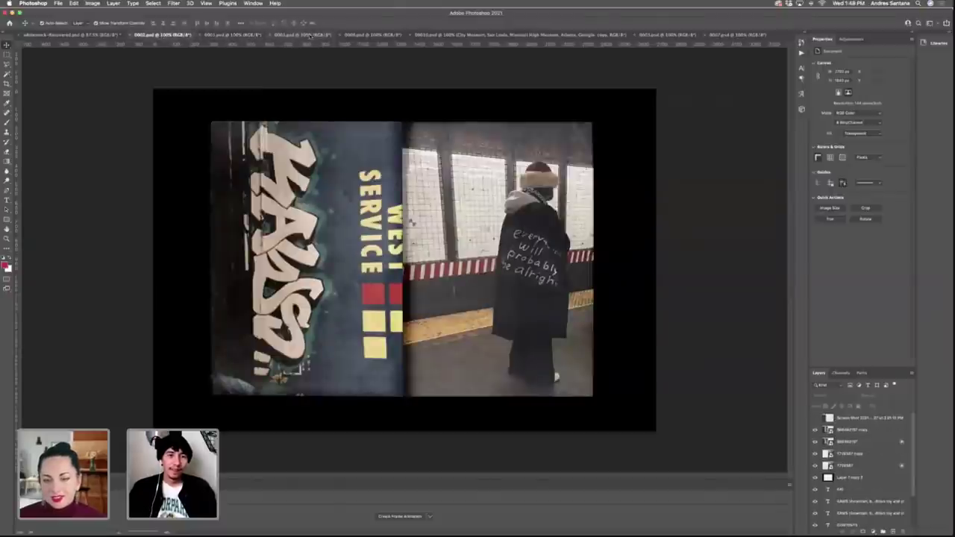
pyautogui.click(303, 35)
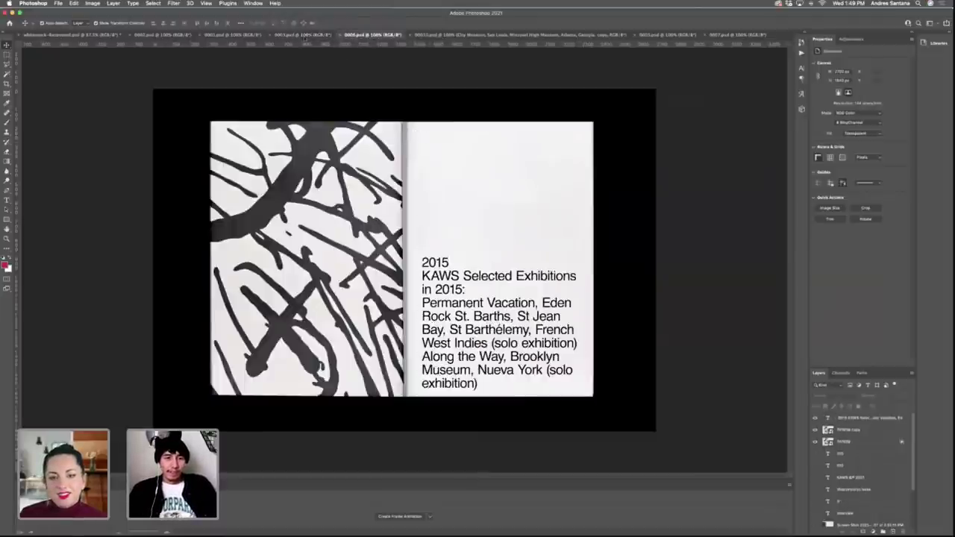
pyautogui.click(325, 36)
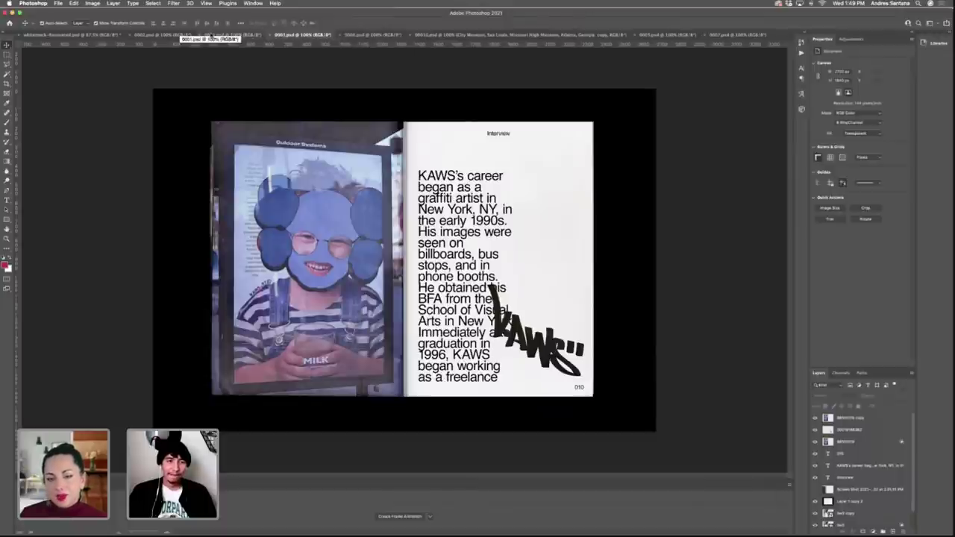
pyautogui.click(448, 35)
pyautogui.click(369, 35)
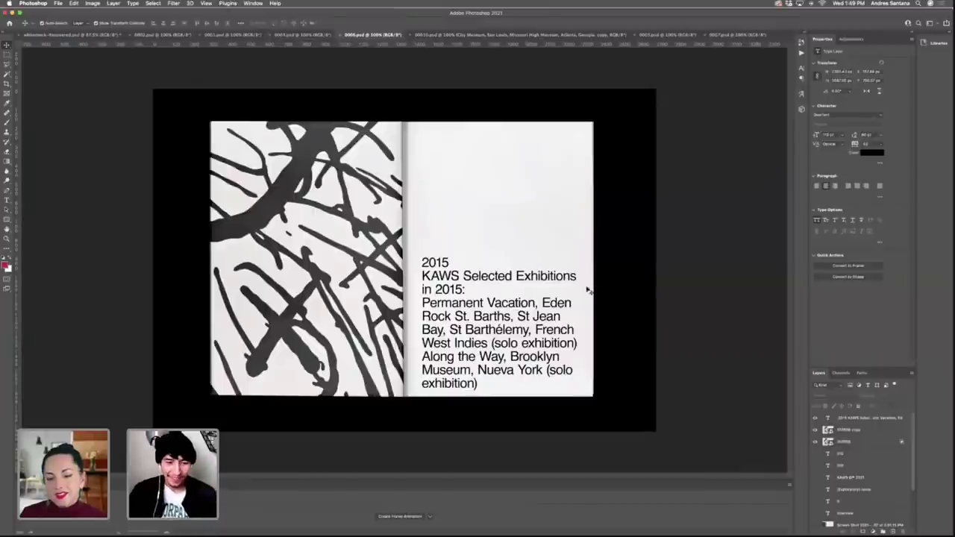
pyautogui.click(440, 294)
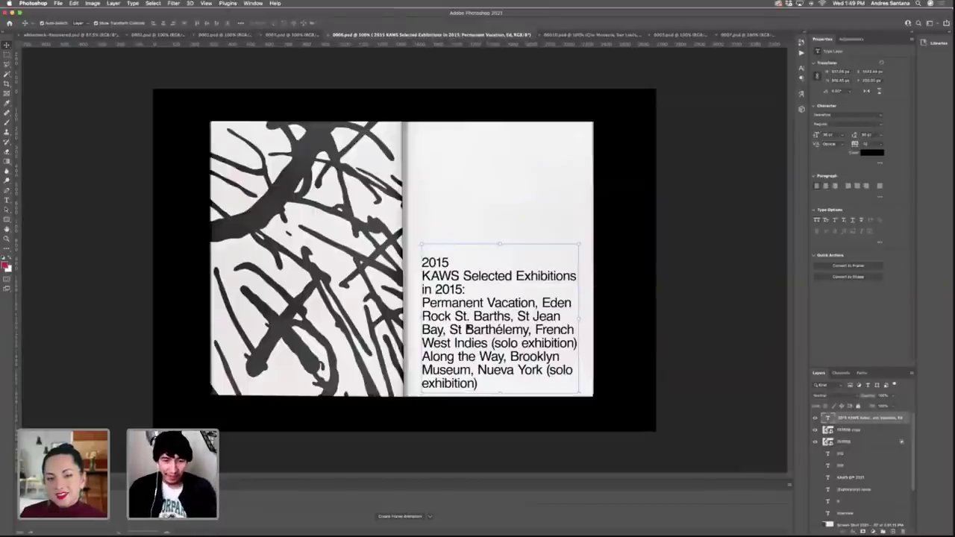
pyautogui.click(291, 35)
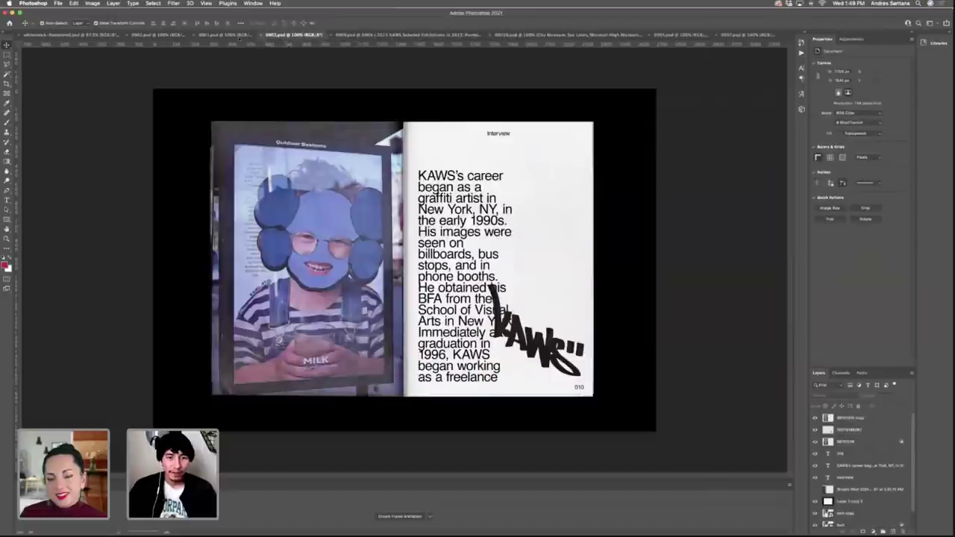
pyautogui.click(224, 35)
pyautogui.click(249, 260)
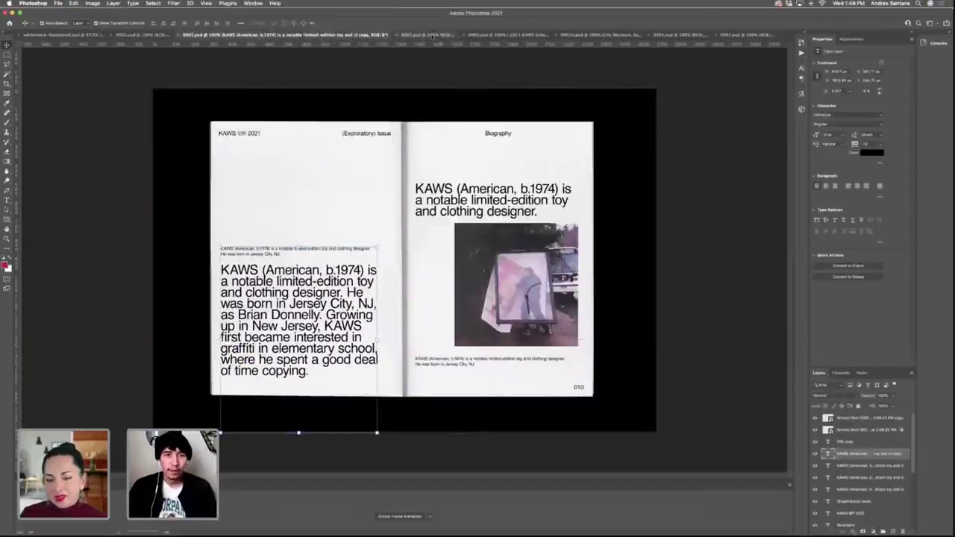
pyautogui.hotkey('ctrl', 'Tab')
pyautogui.click(528, 35)
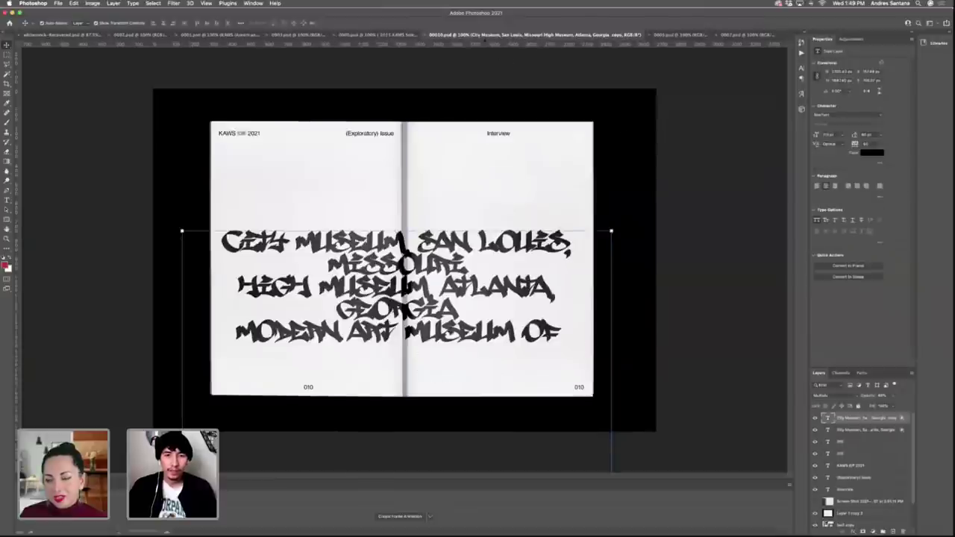
# Delete the 2015 KAWS Selected Exhibitions text from the right page of the black brushstroke spread.
pyautogui.click(386, 35)
pyautogui.press('BackSpace')
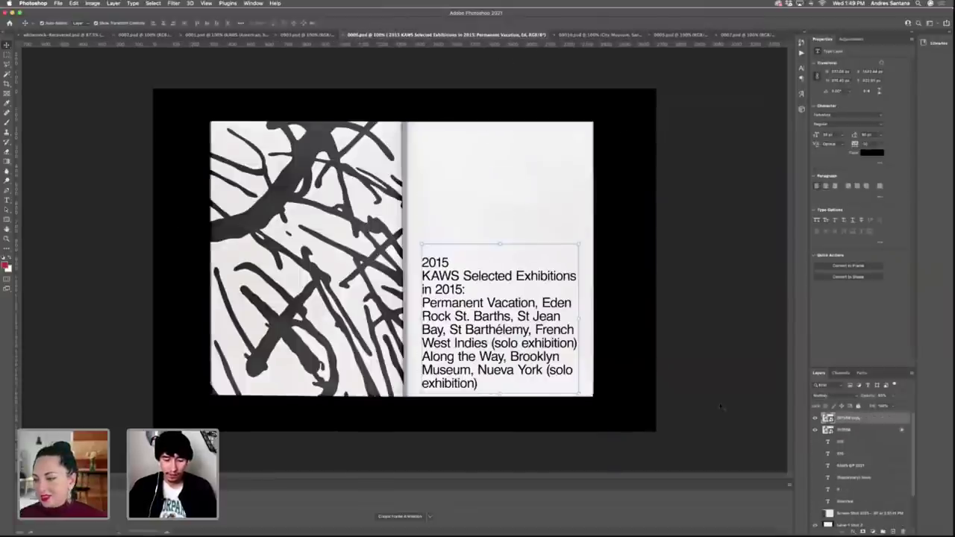
pyautogui.press('super+v')
pyautogui.press('super+z')
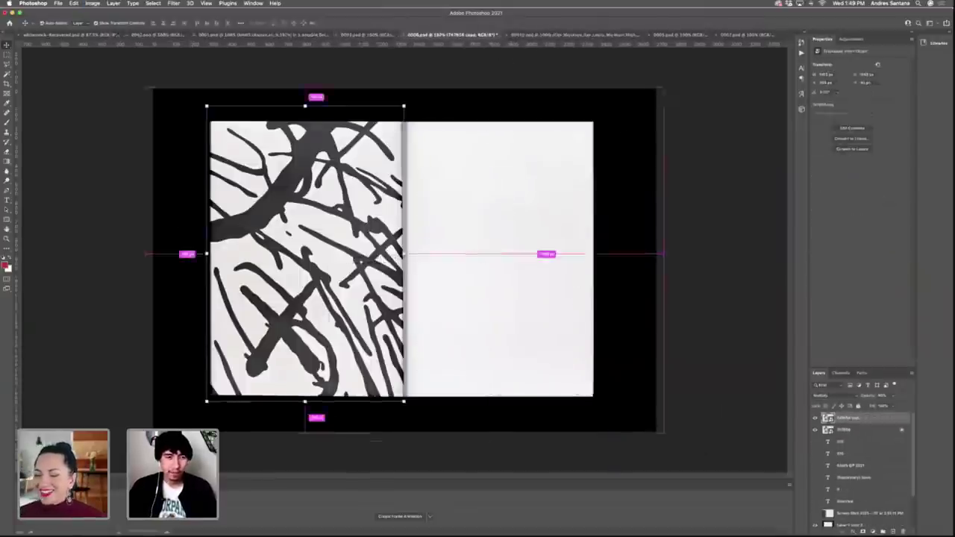
# Copy the small caption and large paragraph from the Biography spread's left page onto the lower right page of the brushstroke spread.
pyautogui.click(158, 35)
pyautogui.click(68, 35)
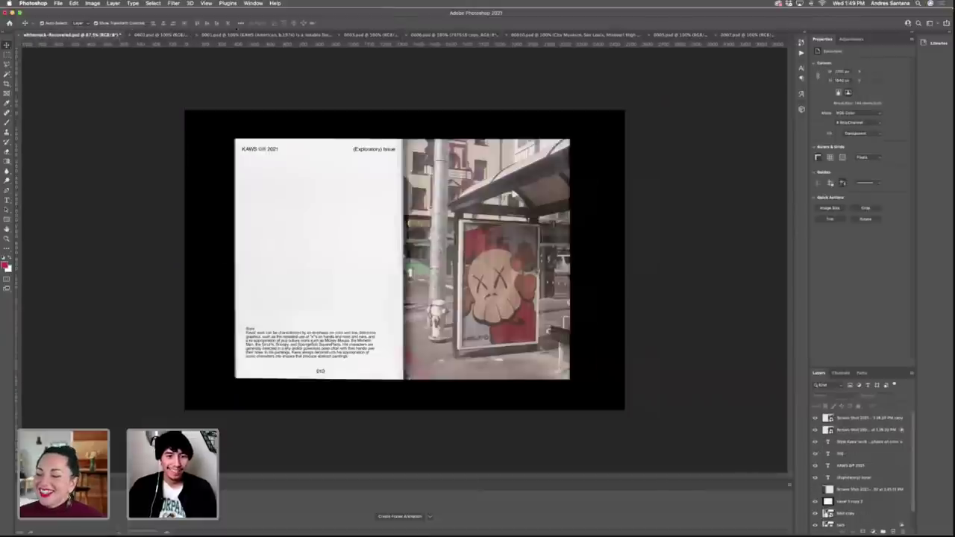
pyautogui.click(299, 35)
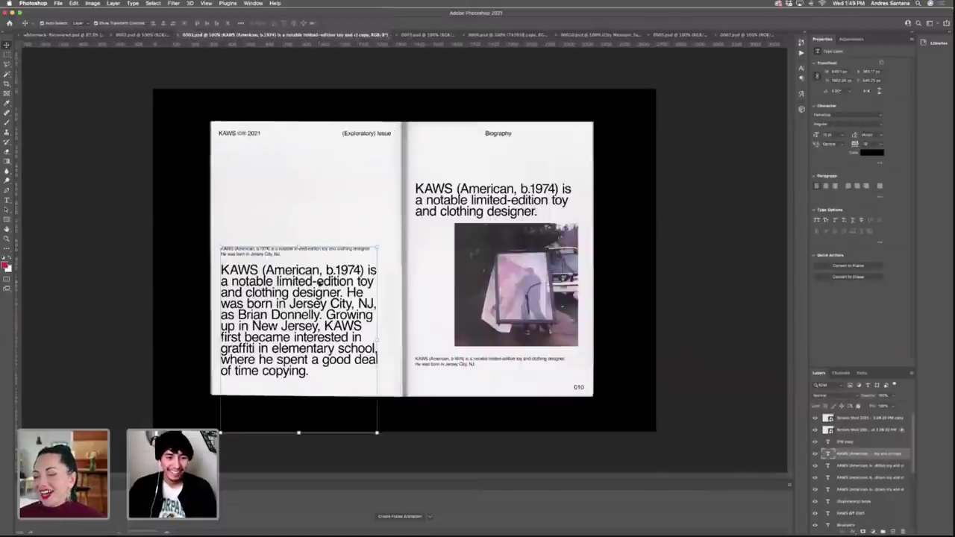
pyautogui.click(313, 283)
pyautogui.keyDown('shift'); pyautogui.click(273, 252); pyautogui.keyUp('shift')
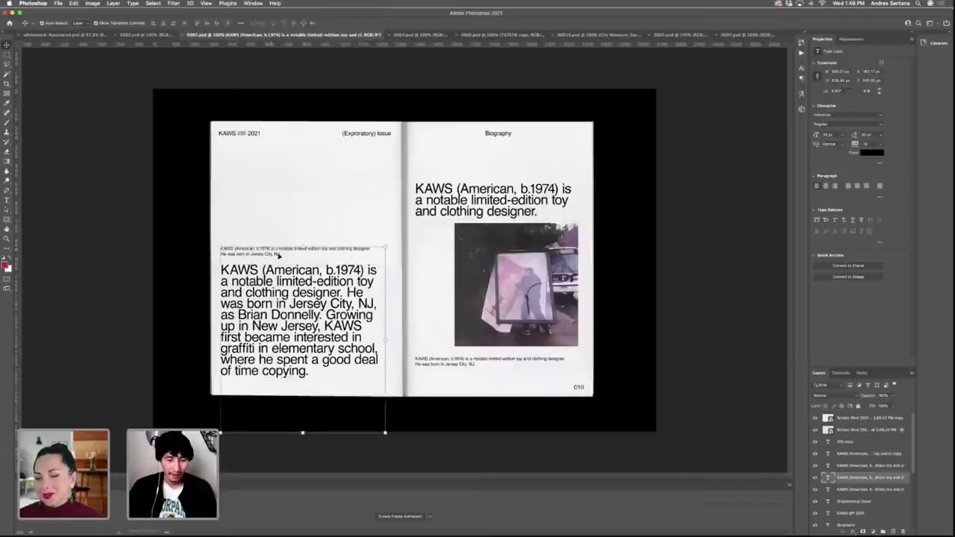
pyautogui.click(508, 35)
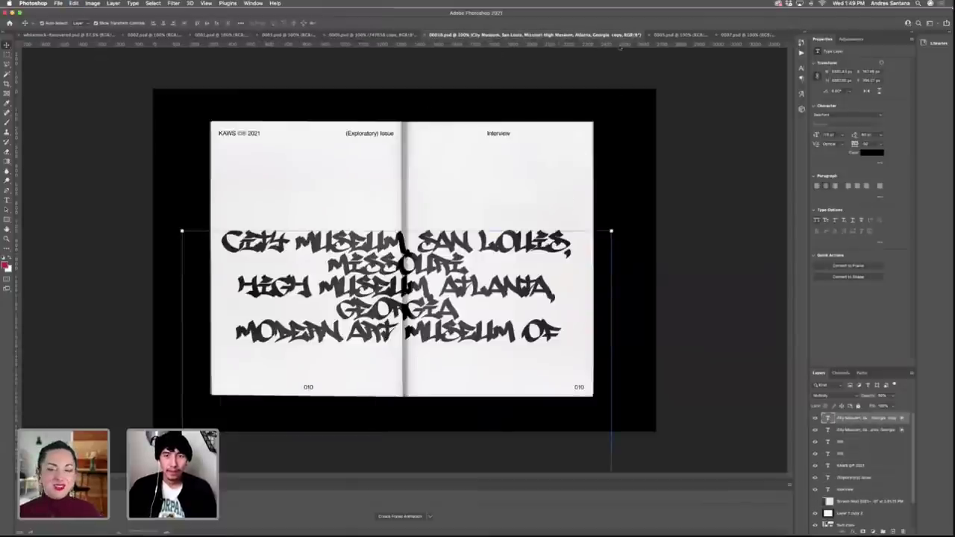
pyautogui.click(667, 35)
pyautogui.click(370, 35)
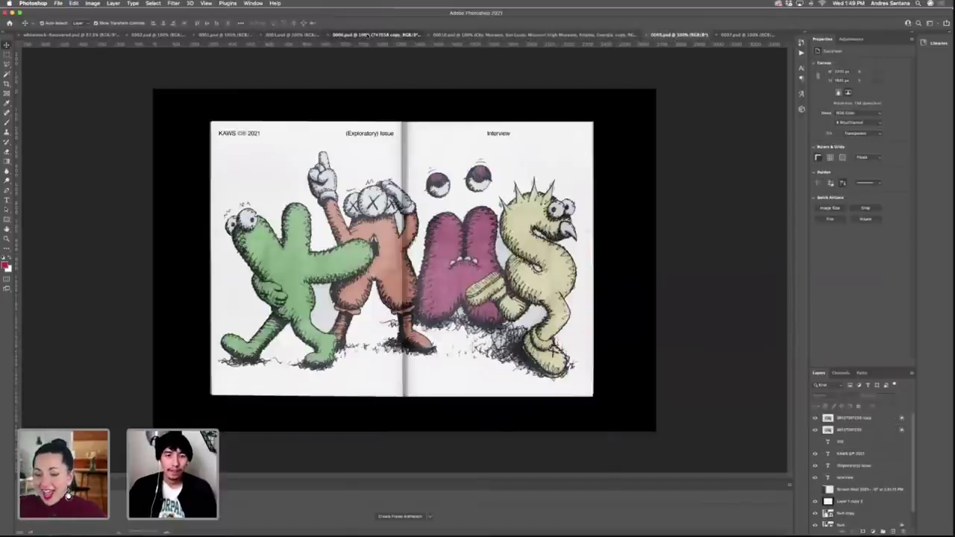
pyautogui.press('super+v')
pyautogui.moveTo(438, 271); pyautogui.dragTo(530, 331)
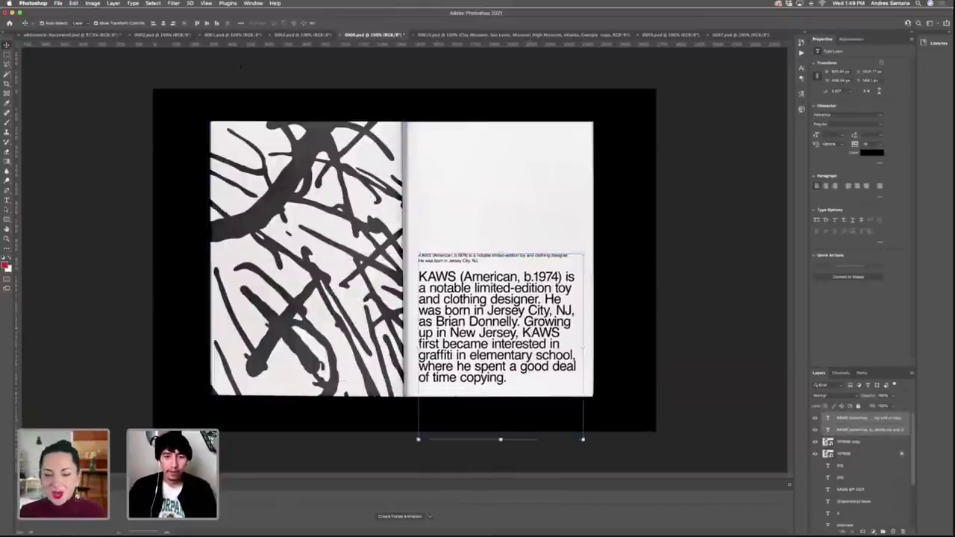
pyautogui.click(186, 69)
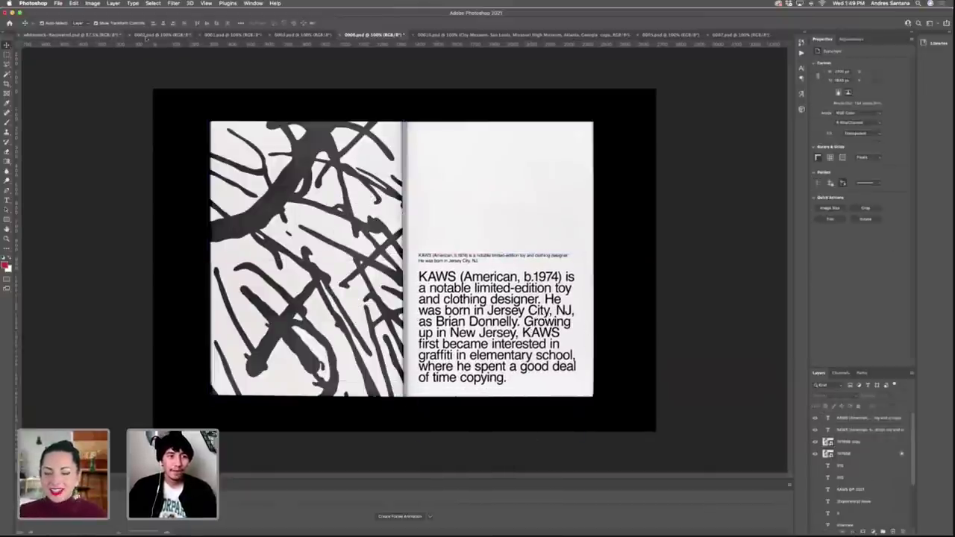
# Add a wide paragraph text box across the graffiti and subway spread and clear its placeholder text.
pyautogui.click(159, 34)
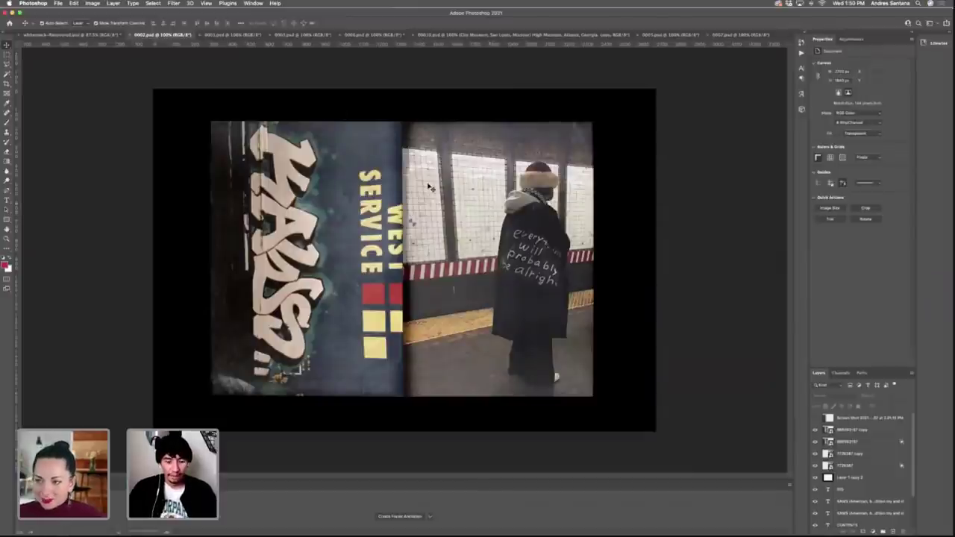
pyautogui.press('z')
pyautogui.moveTo(485, 208); pyautogui.dragTo(346, 224)
pyautogui.press('v')
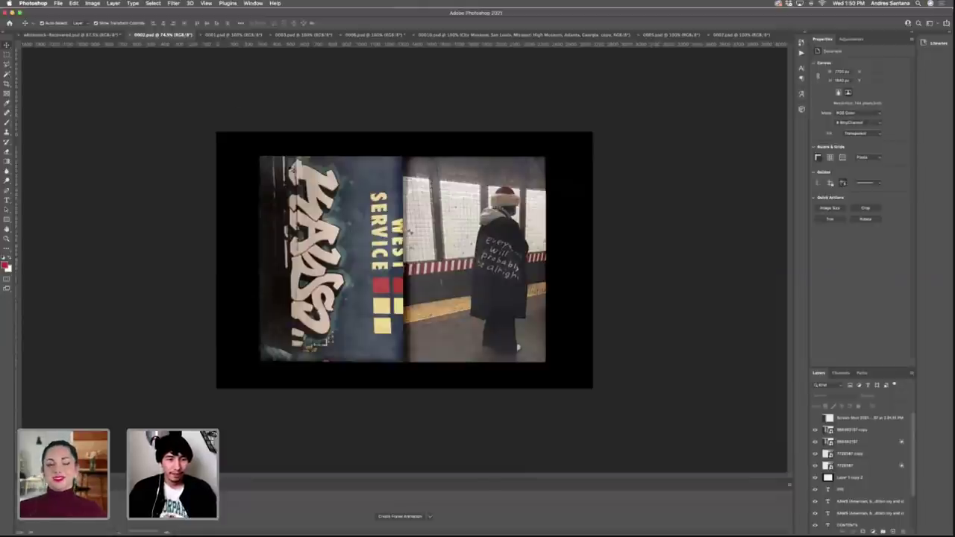
pyautogui.press('t')
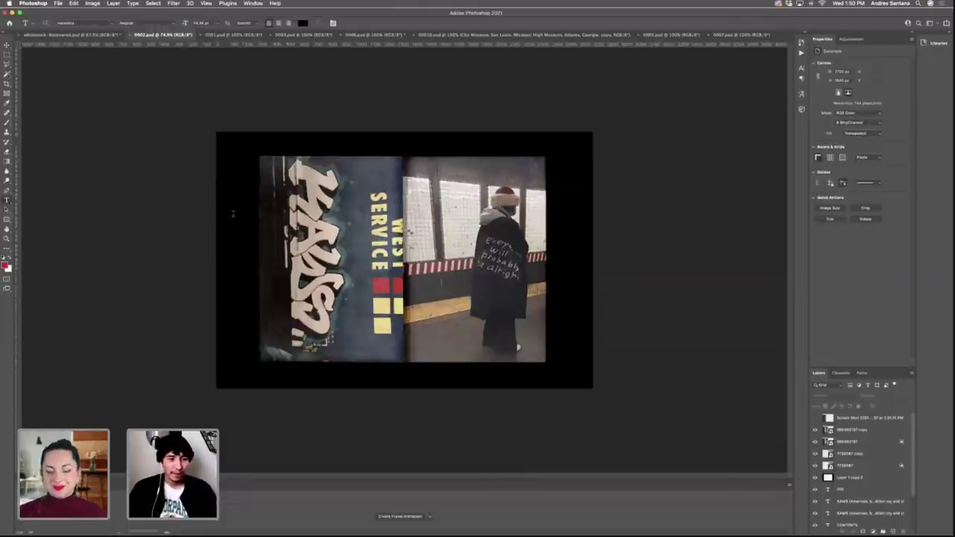
pyautogui.moveTo(234, 215); pyautogui.dragTo(535, 358)
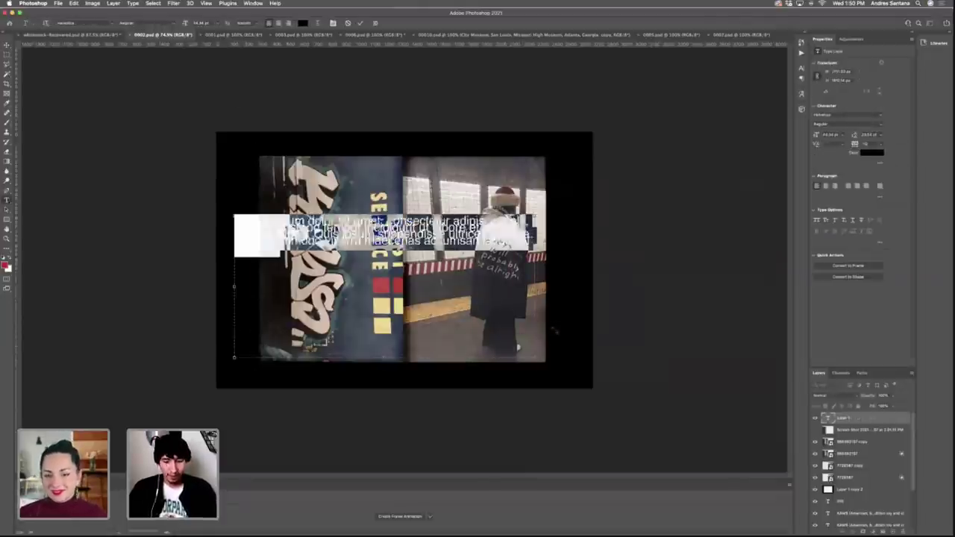
pyautogui.press('BackSpace')
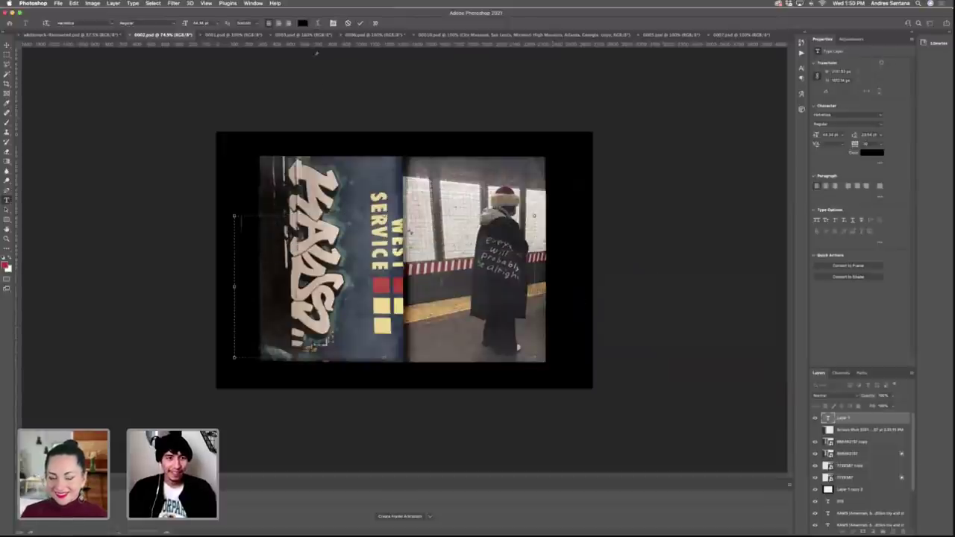
# Set the new text's colour to white (ffffff) and enter the numeral 1.
pyautogui.click(303, 22)
pyautogui.click(556, 299)
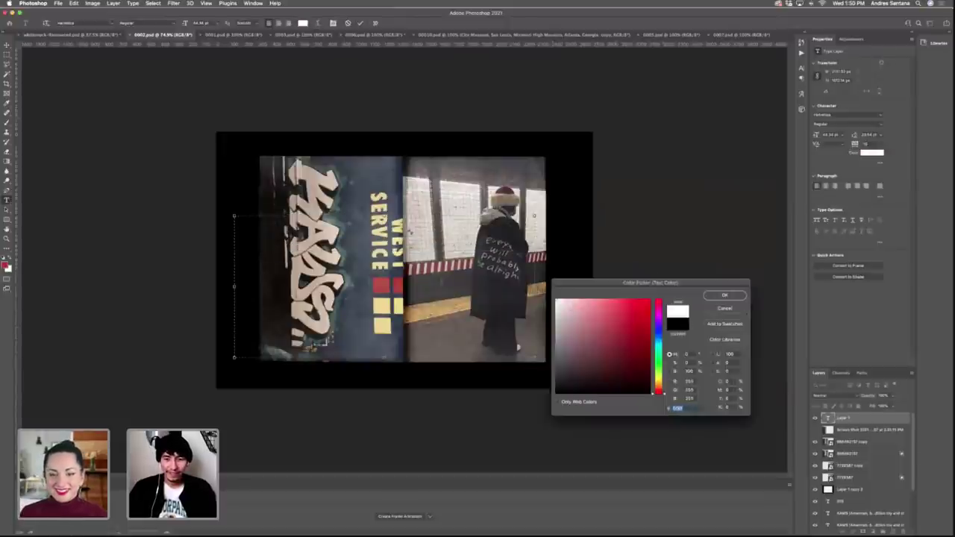
pyautogui.click(729, 296)
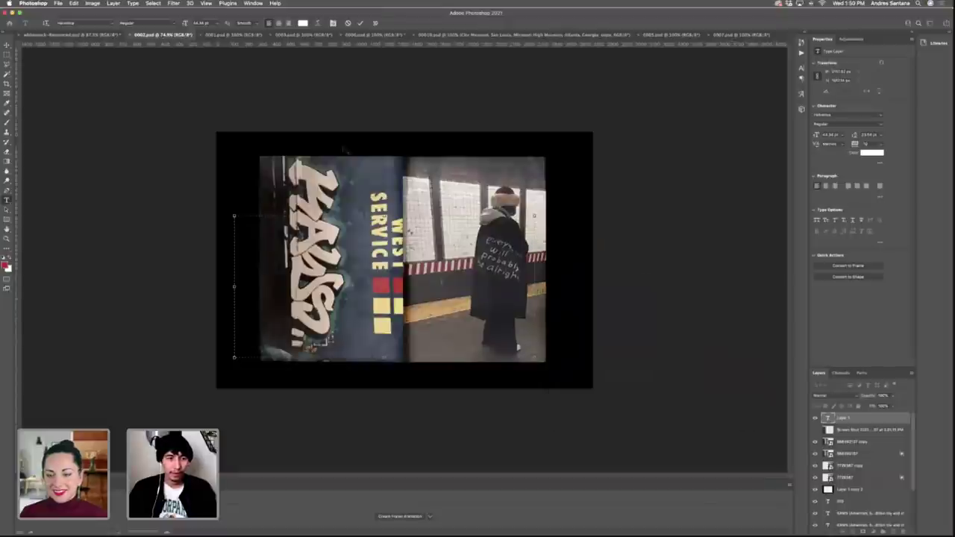
pyautogui.press('super+a')
pyautogui.click(872, 152)
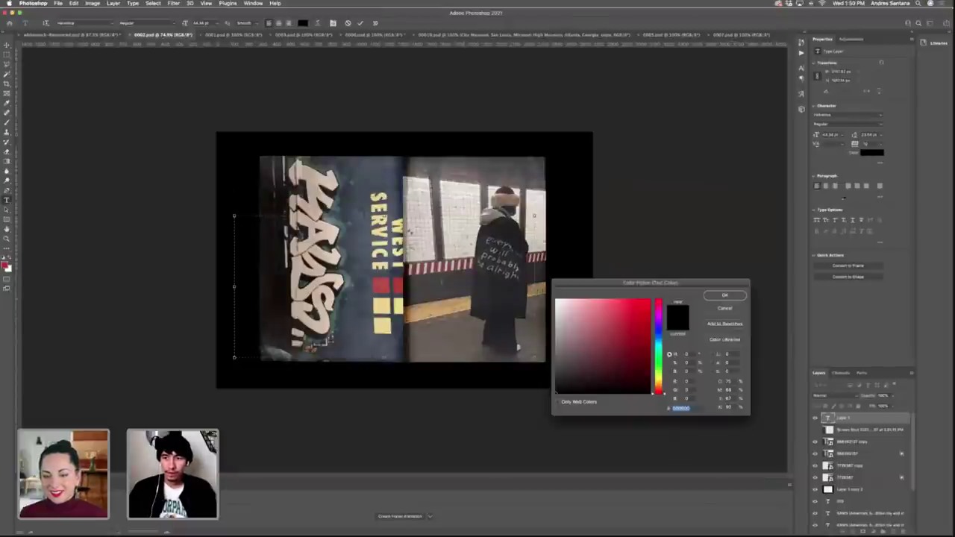
pyautogui.write('ffffff')
pyautogui.press('Return')
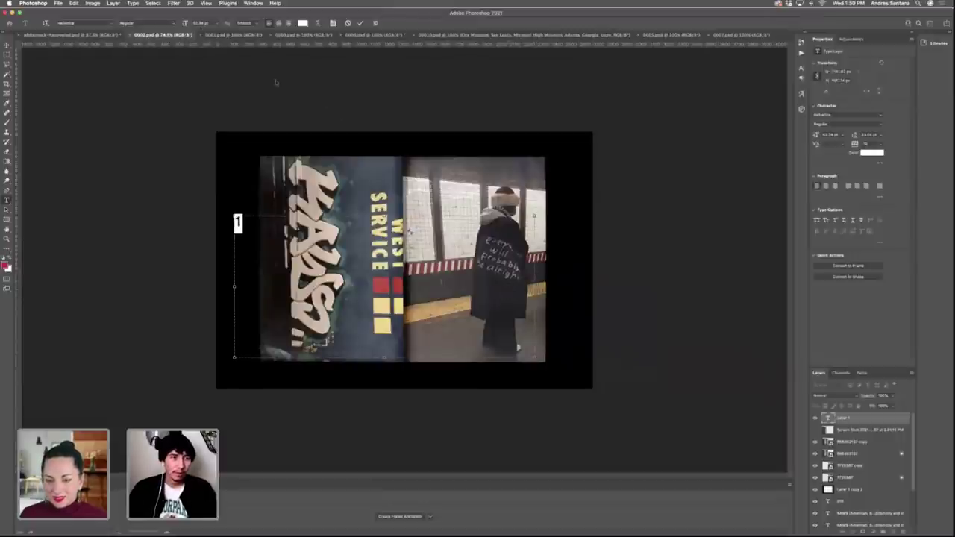
# Enlarge the numeral 1 greatly and move it onto the subway photo beside the standing figure.
pyautogui.moveTo(185, 23); pyautogui.dragTo(292, 21)
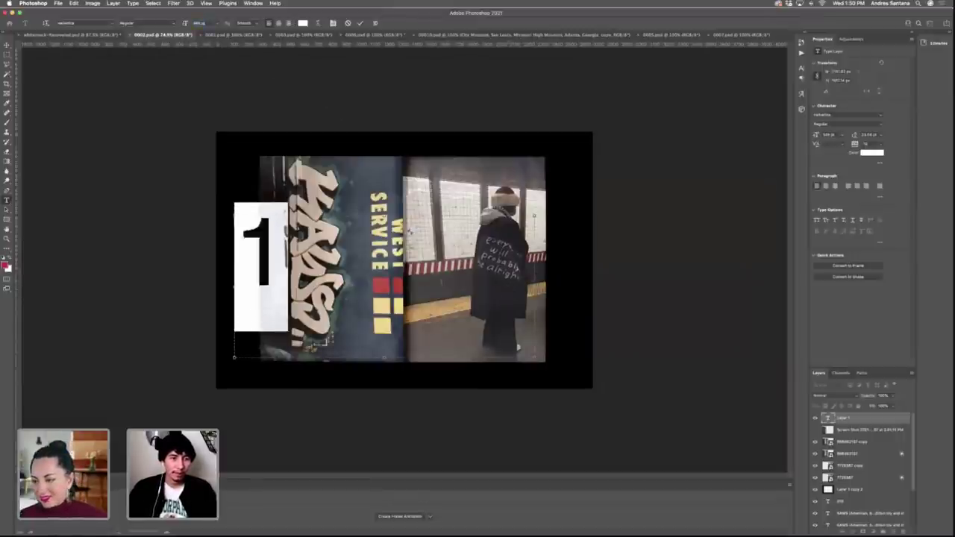
pyautogui.click(6, 45)
pyautogui.moveTo(264, 249); pyautogui.dragTo(468, 256)
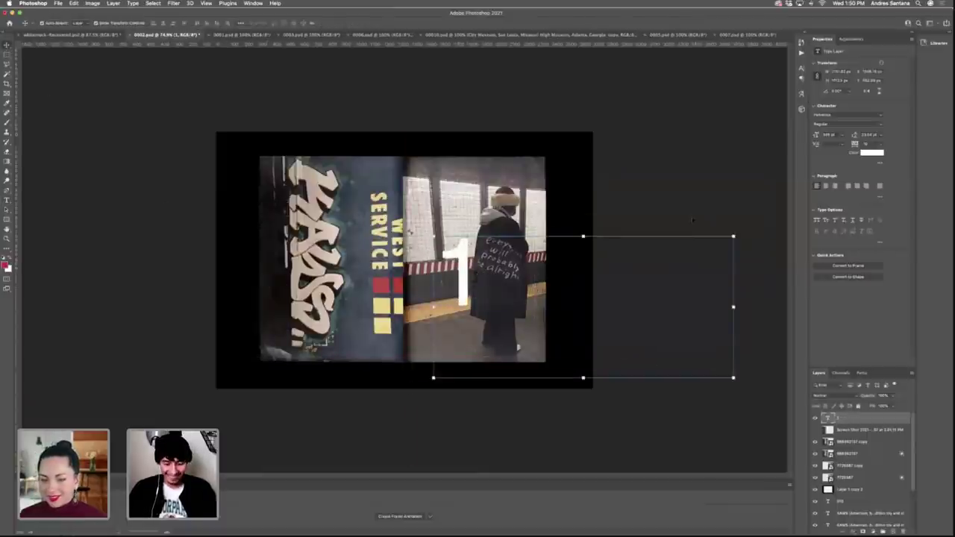
pyautogui.press('super+z')
pyautogui.click(691, 151)
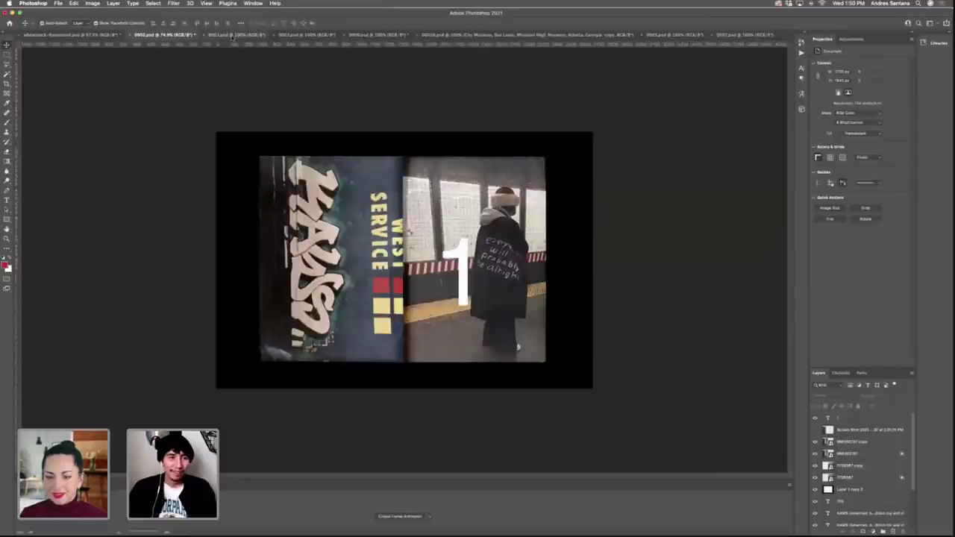
# Copy the large white numeral into the Biography spread and change it to 2.
pyautogui.click(237, 35)
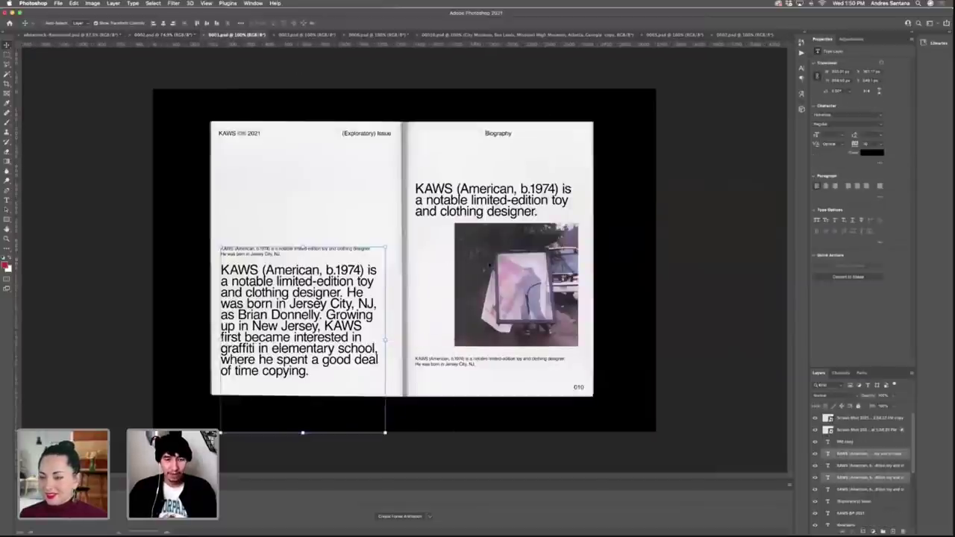
pyautogui.press('super+c')
pyautogui.moveTo(407, 272); pyautogui.dragTo(418, 255)
pyautogui.click(513, 299)
pyautogui.doubleClick(418, 254)
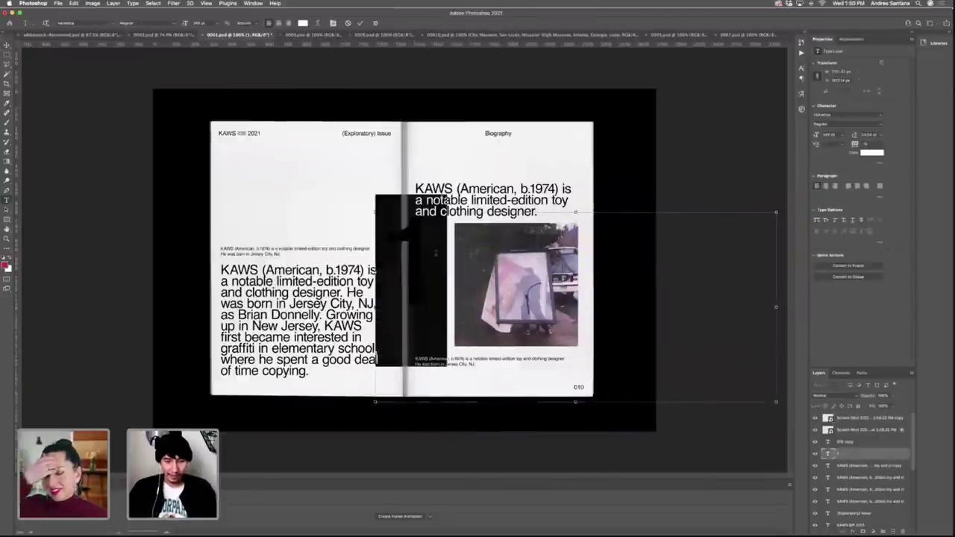
pyautogui.write('2')
pyautogui.press('super+Return')
# Place the numeral 2 over the photo on the Biography page, with its layer on top and the Normal blend mode.
pyautogui.moveTo(427, 265); pyautogui.dragTo(537, 290)
pyautogui.click(847, 395)
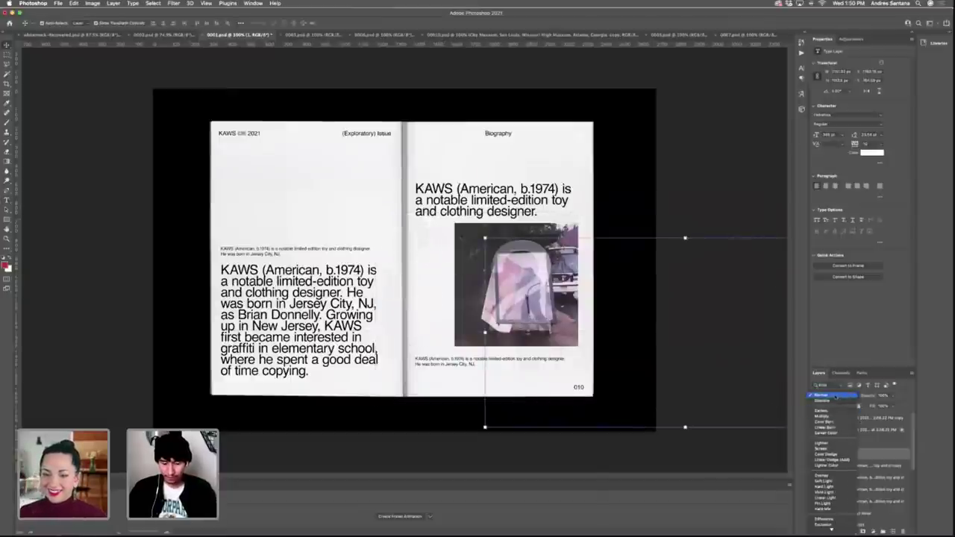
pyautogui.click(835, 396)
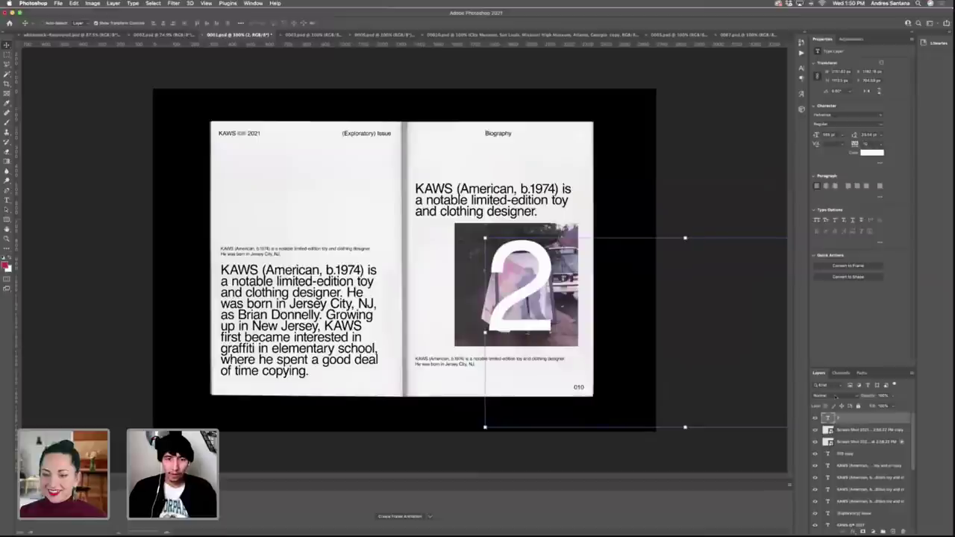
pyautogui.click(689, 198)
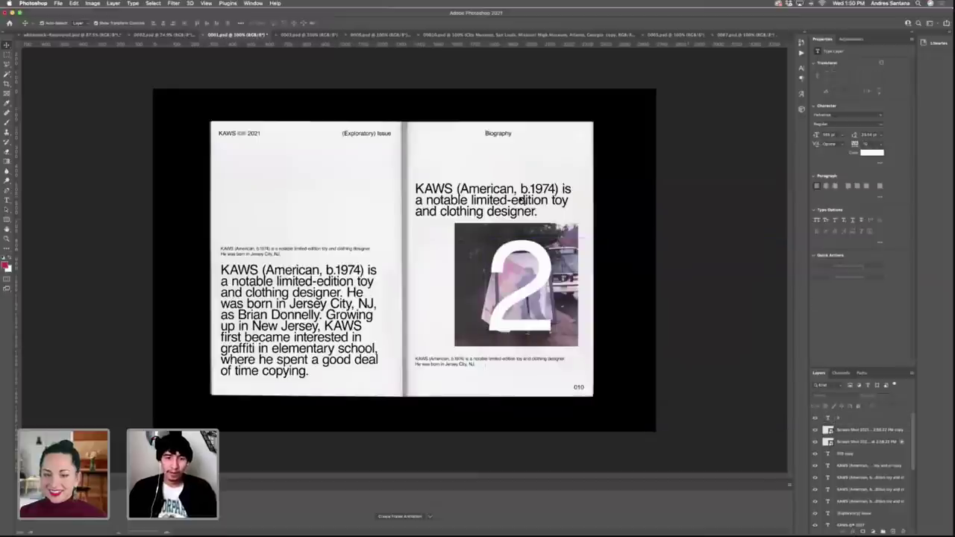
# Copy the large white numeral into the Interview spread, change it to 3 and place it over the framed portrait photo.
pyautogui.click(309, 35)
pyautogui.press('super+t')
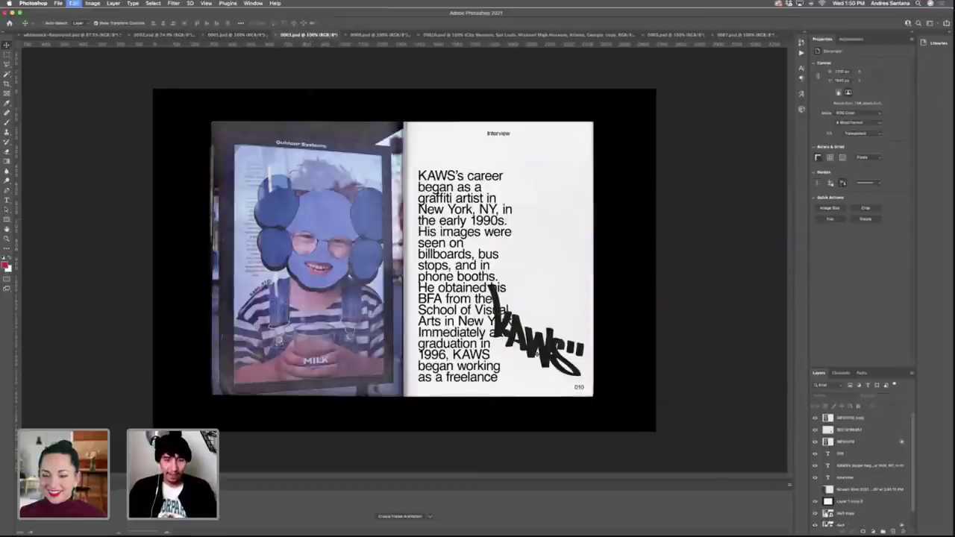
pyautogui.moveTo(532, 241); pyautogui.dragTo(422, 237)
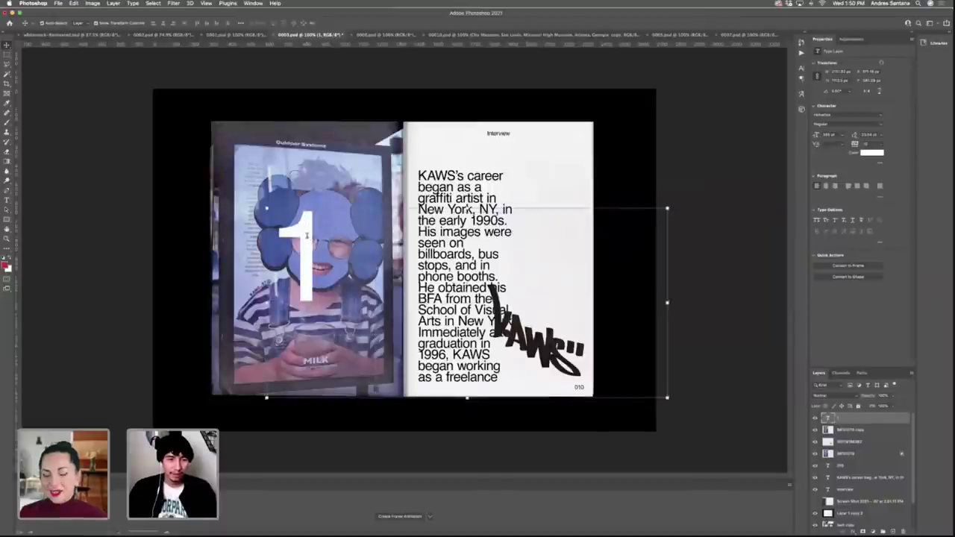
pyautogui.press('Return')
pyautogui.write('3')
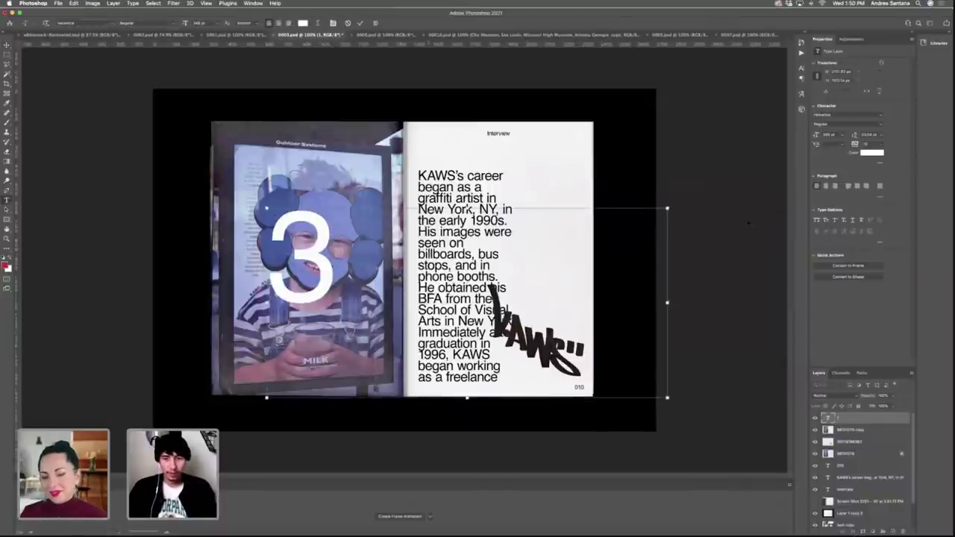
pyautogui.hotkey('ctrl', 'Return')
pyautogui.press('v')
pyautogui.click(489, 189)
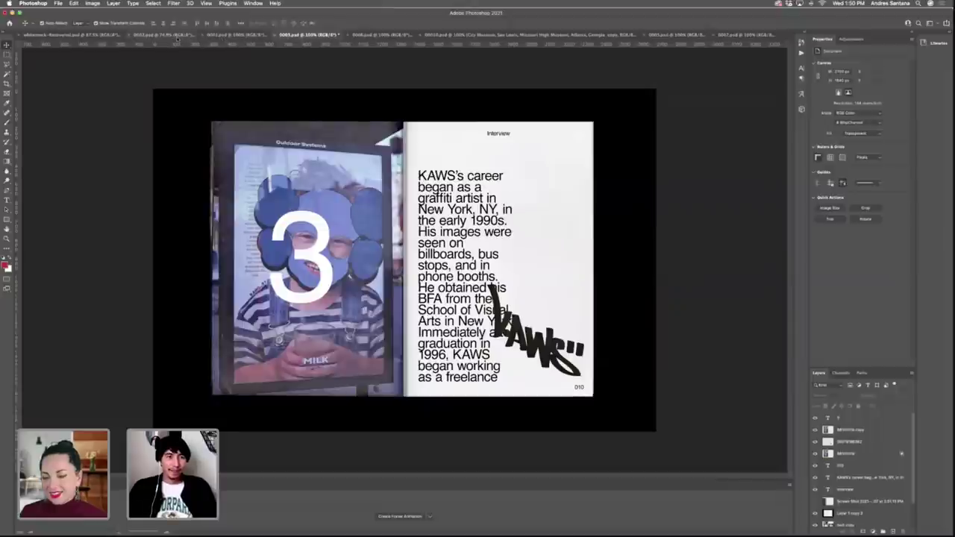
# Compare the subway, Biography and Interview spreads to check how the large white numerals 1, 2 and 3 work as a sequence.
pyautogui.click(167, 35)
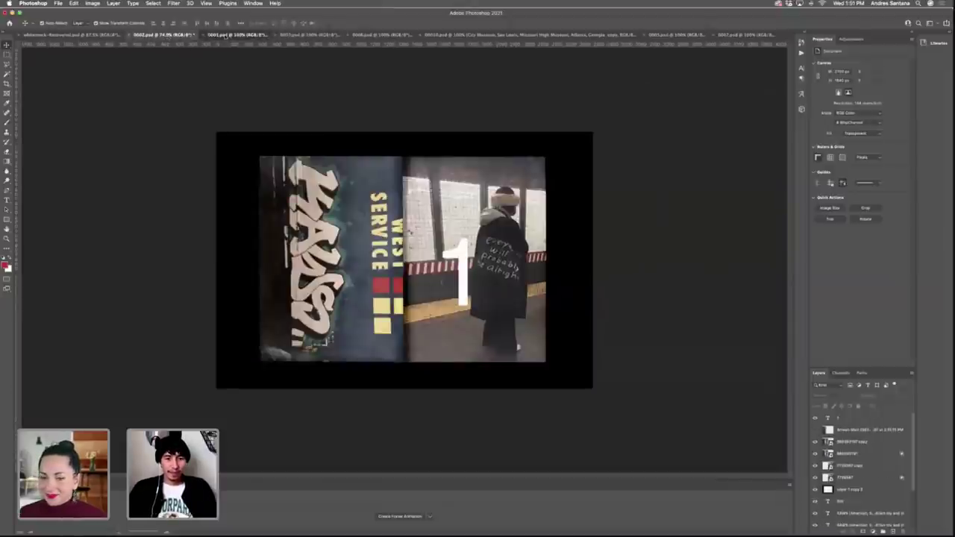
pyautogui.click(237, 35)
pyautogui.click(307, 35)
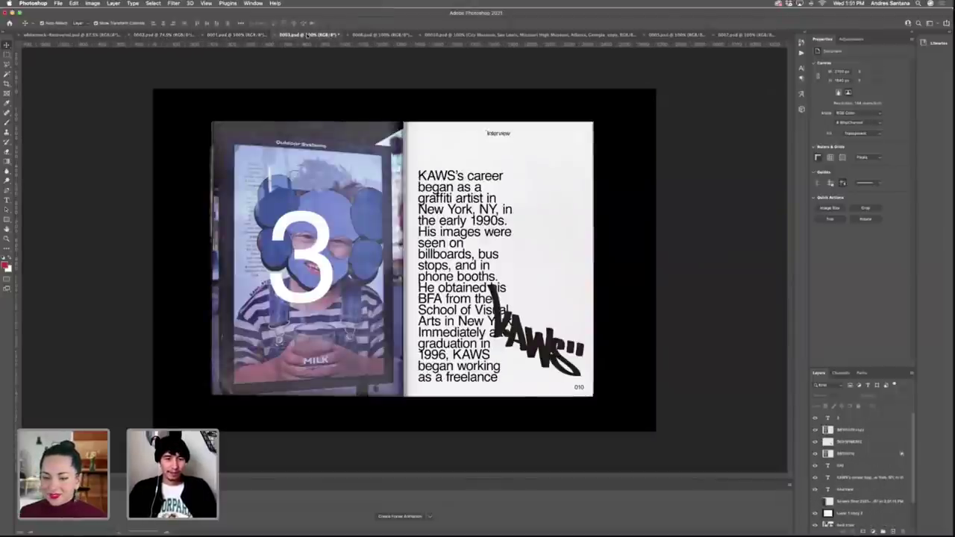
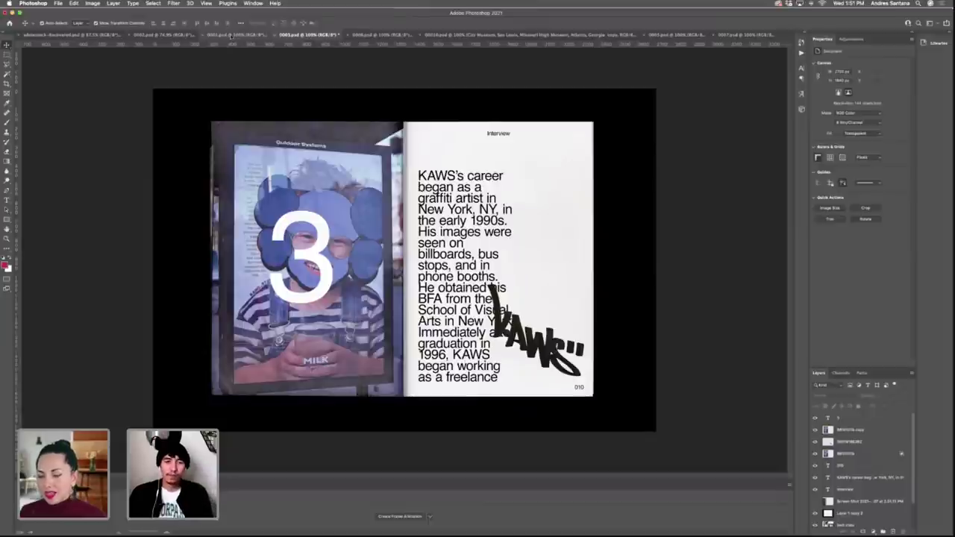
pyautogui.click(235, 34)
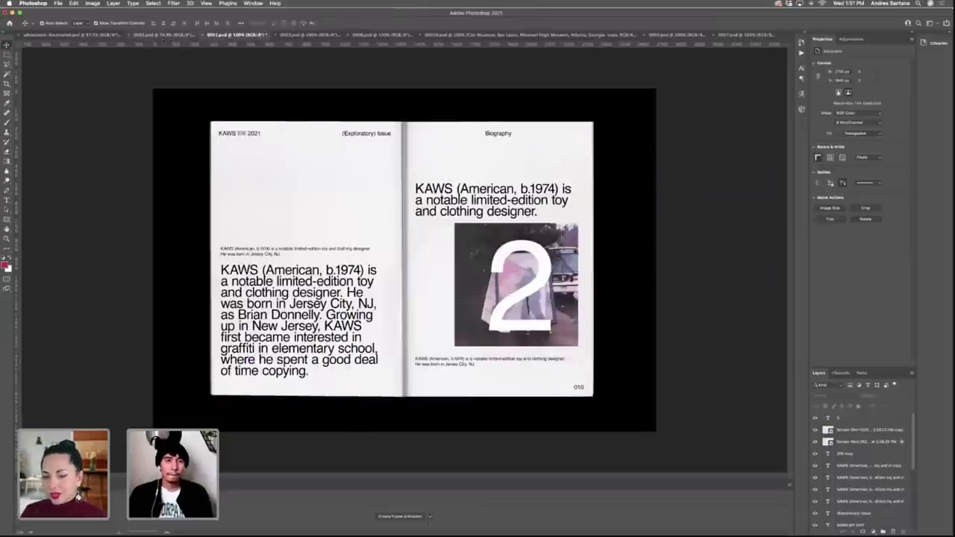
pyautogui.click(161, 35)
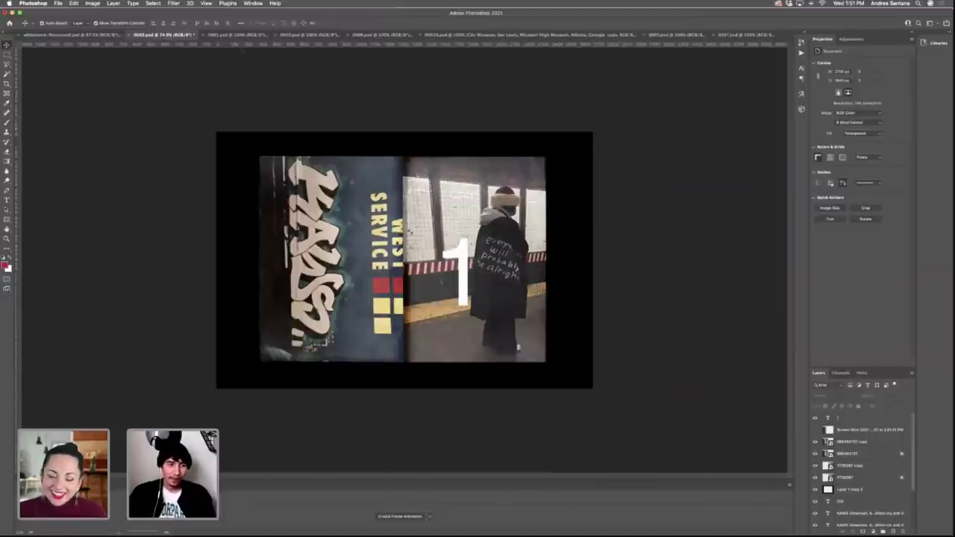
pyautogui.click(235, 34)
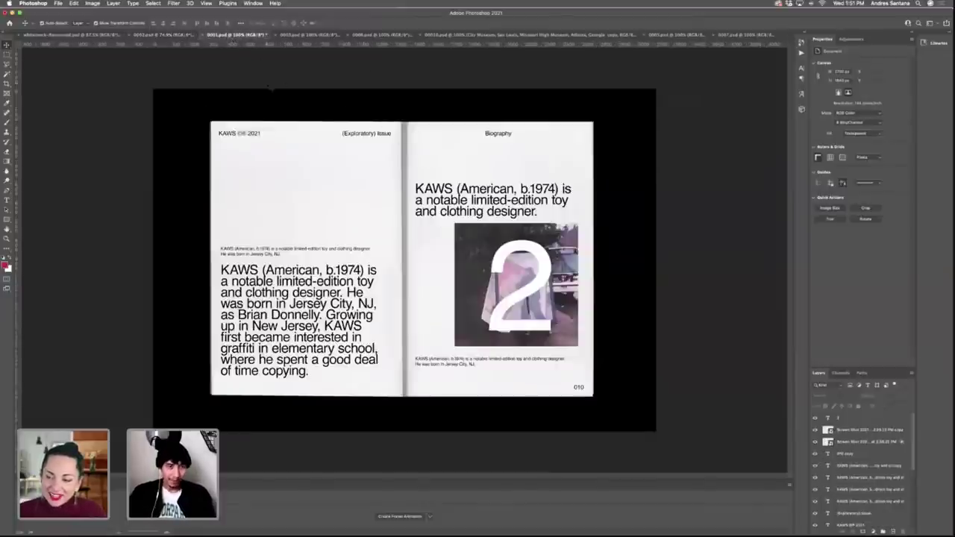
pyautogui.click(317, 35)
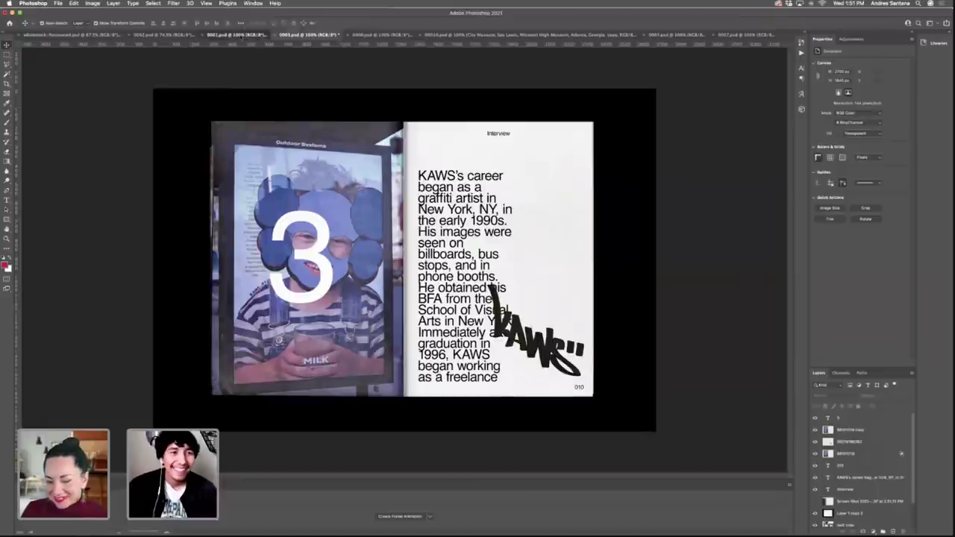
pyautogui.click(227, 35)
pyautogui.click(164, 35)
pyautogui.click(233, 34)
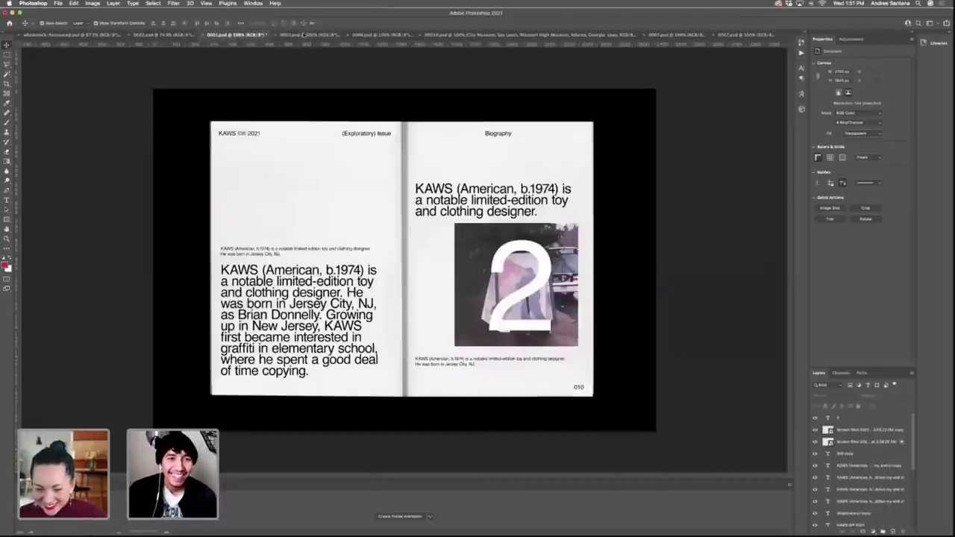
pyautogui.click(302, 35)
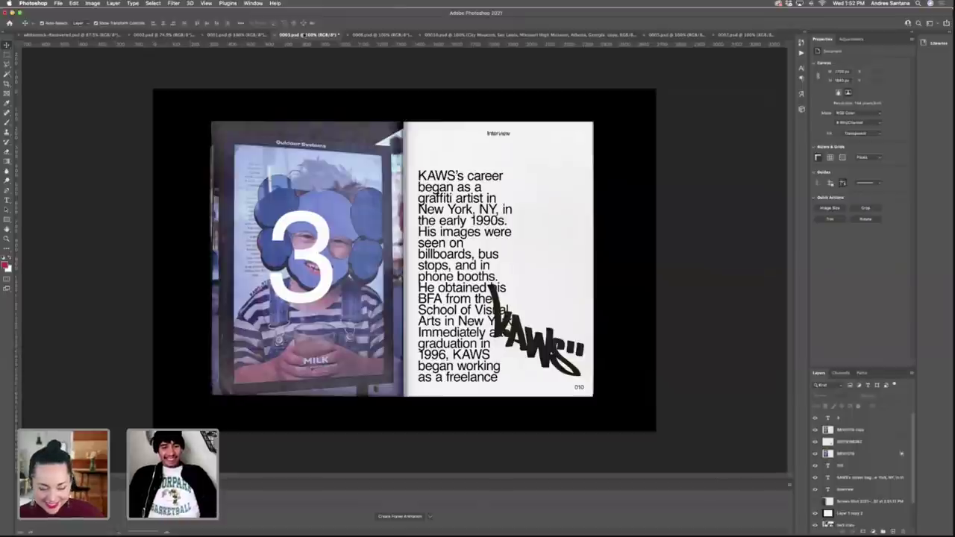
pyautogui.click(165, 34)
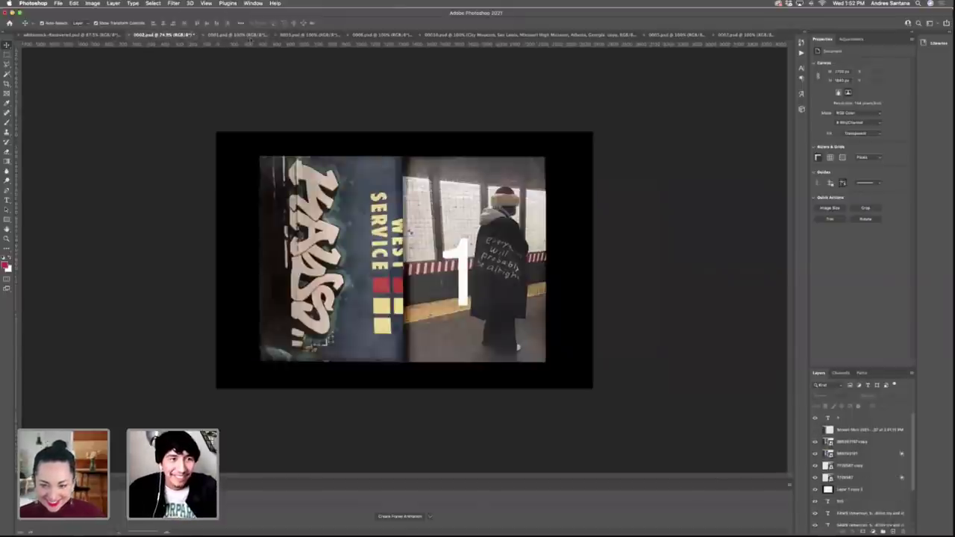
pyautogui.click(237, 34)
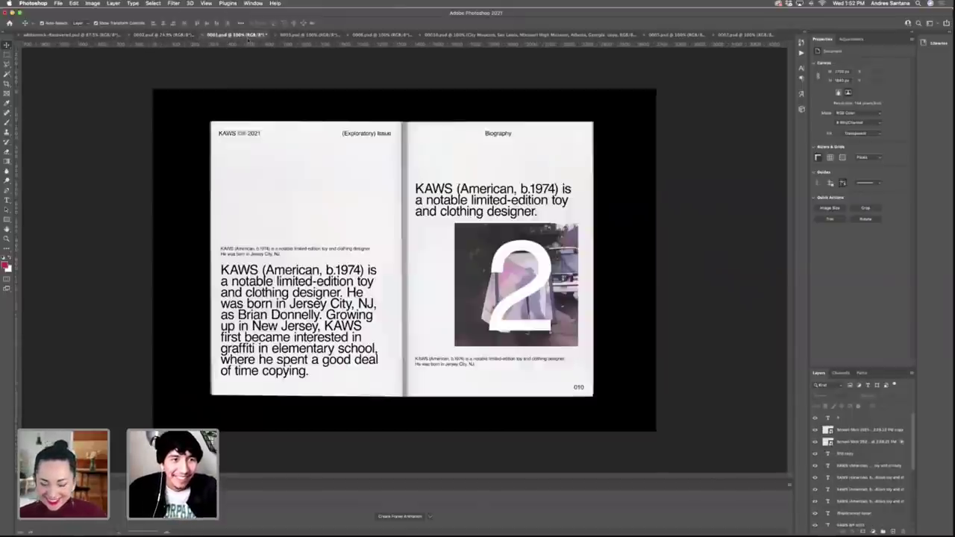
pyautogui.click(302, 35)
pyautogui.click(166, 35)
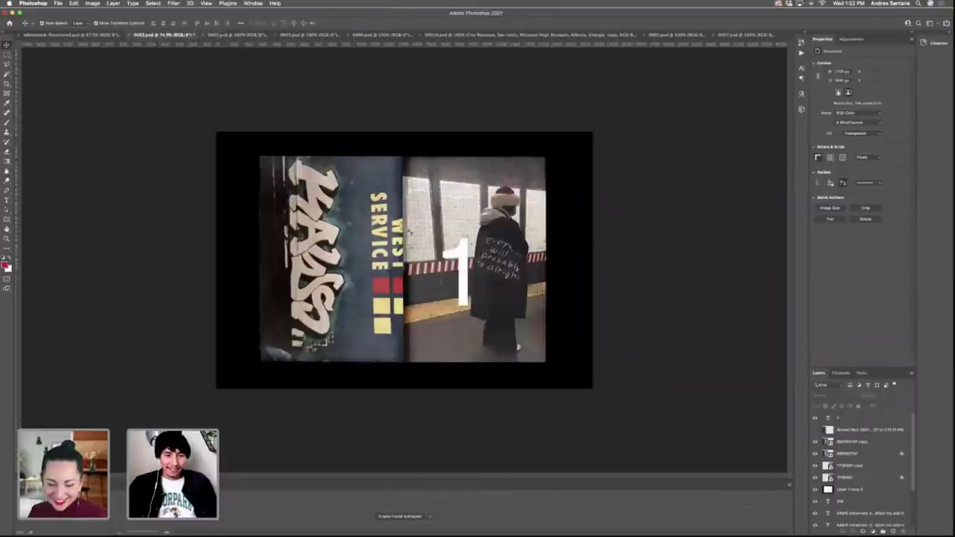
pyautogui.click(246, 34)
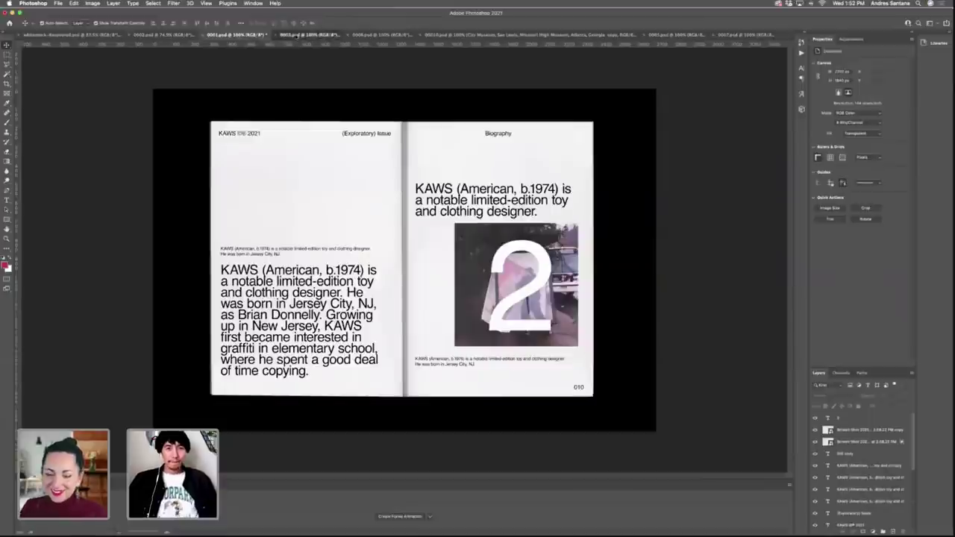
pyautogui.click(297, 36)
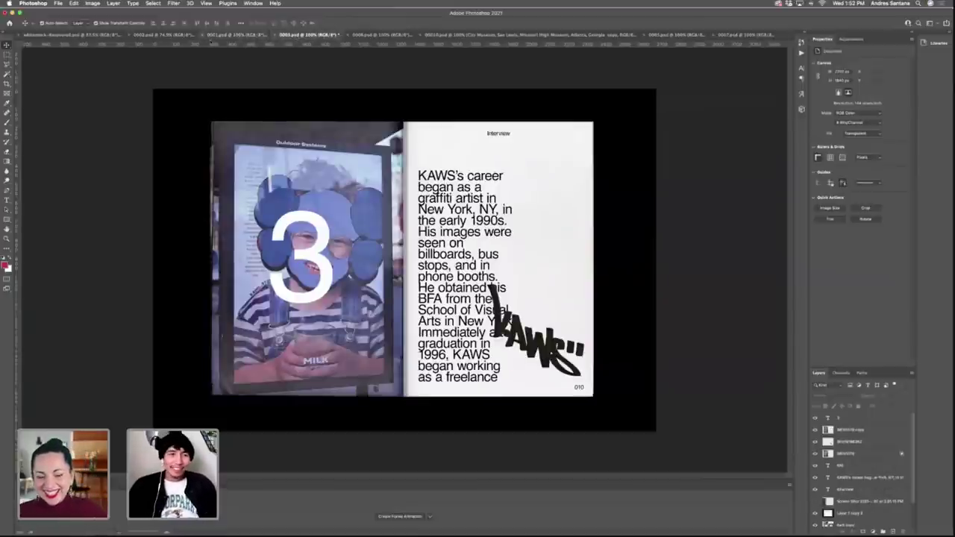
pyautogui.moveTo(938, 146)
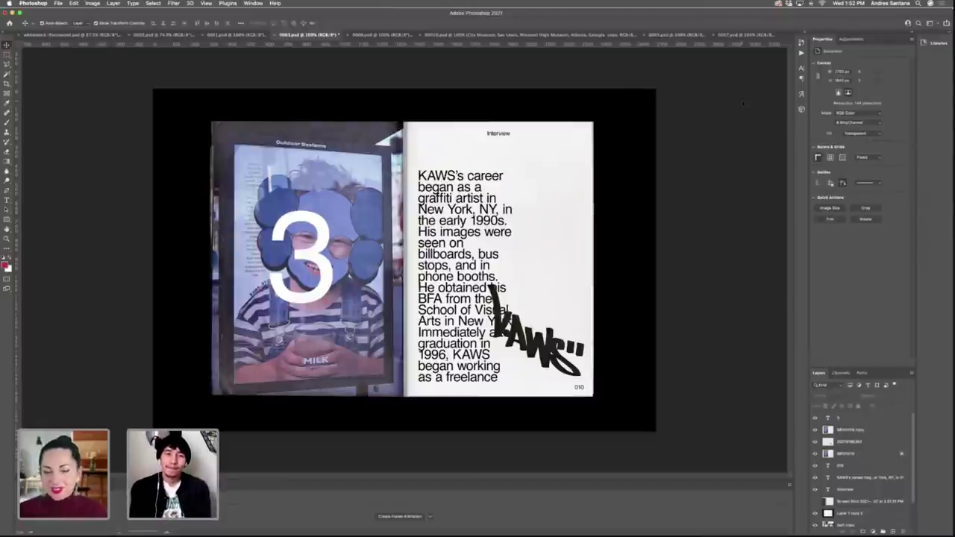
pyautogui.press('ctrl+super+m')
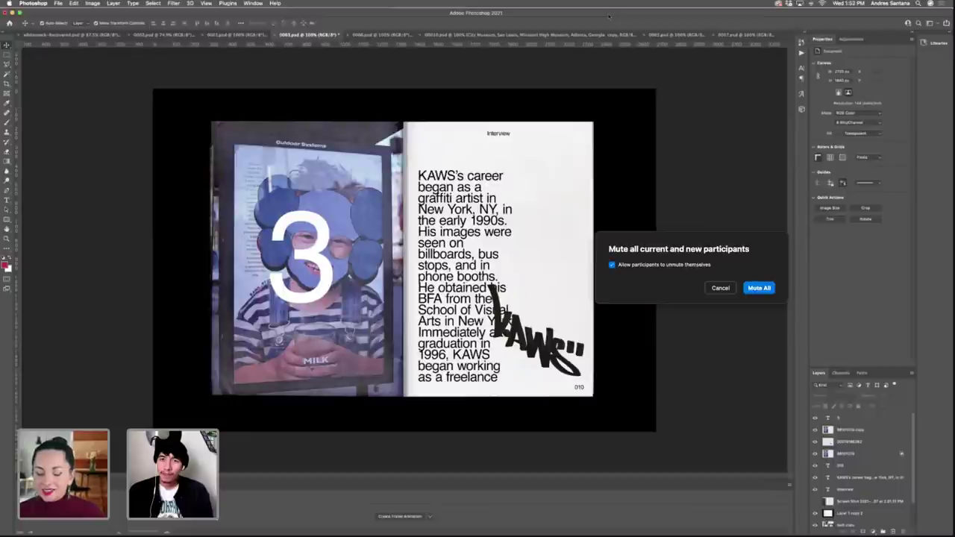
pyautogui.click(720, 288)
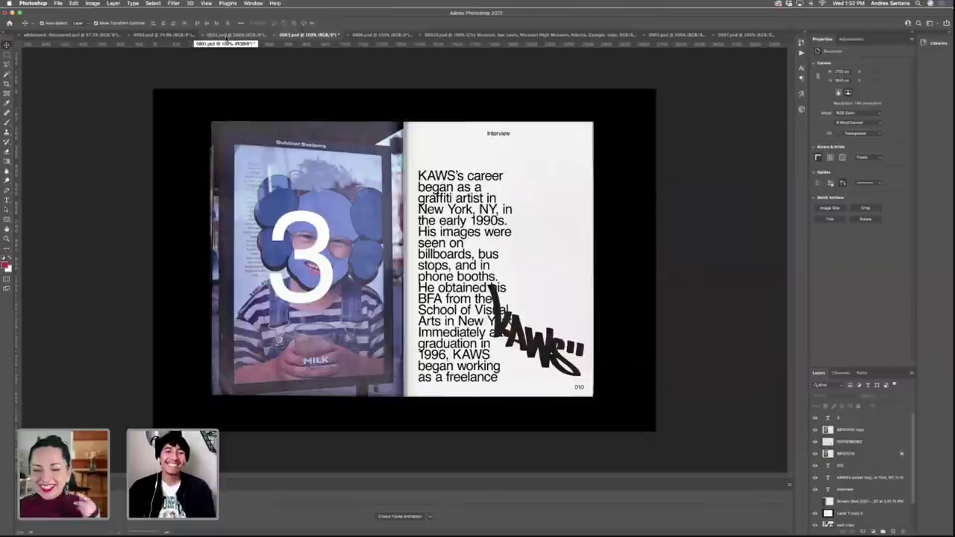
pyautogui.click(228, 35)
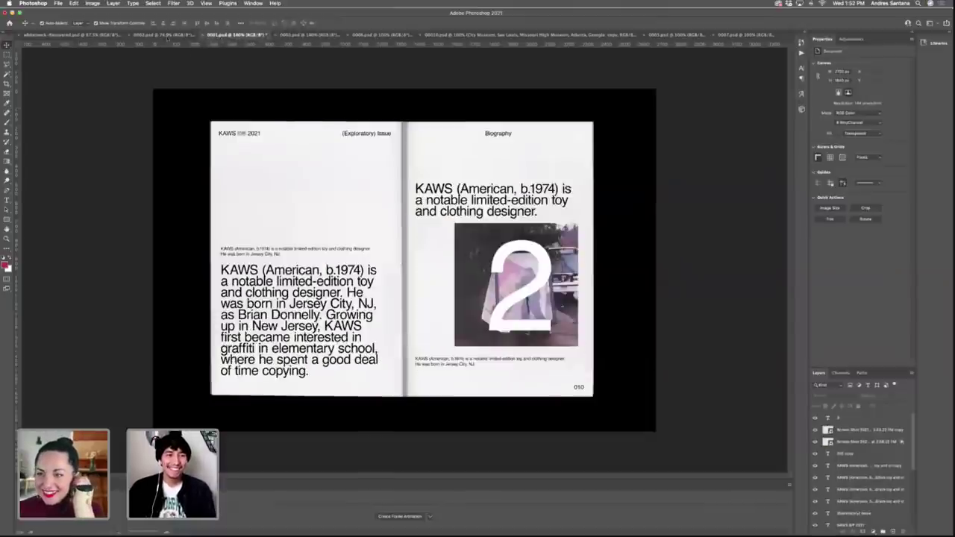
pyautogui.click(160, 35)
pyautogui.click(298, 35)
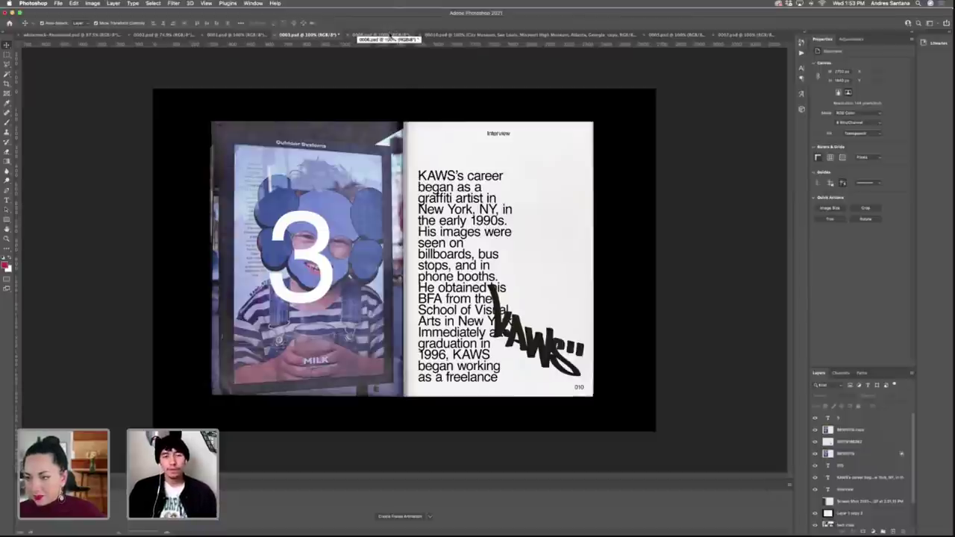
# Narrow the small caption's text box on the black brushstroke spread so "designer" wraps onto the second line, and save the document.
pyautogui.click(390, 35)
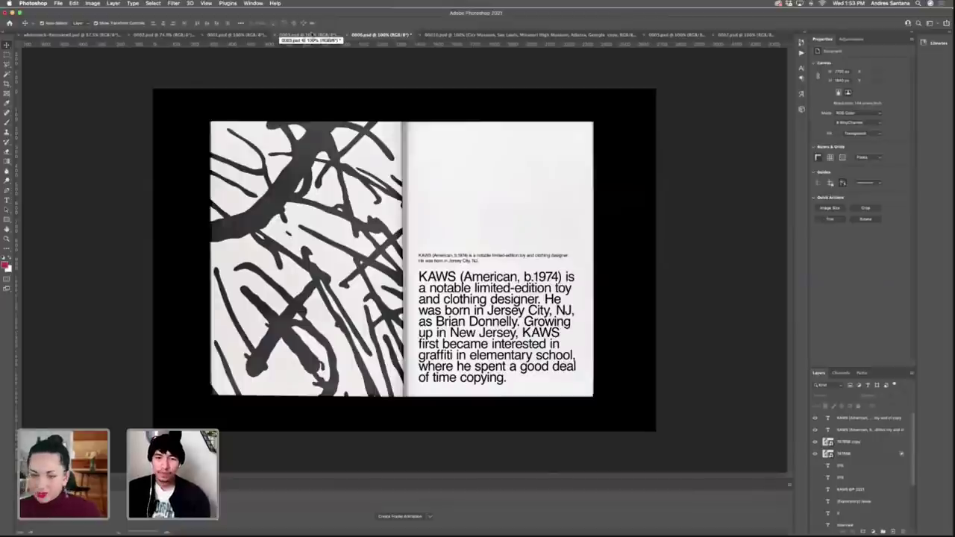
pyautogui.click(463, 259)
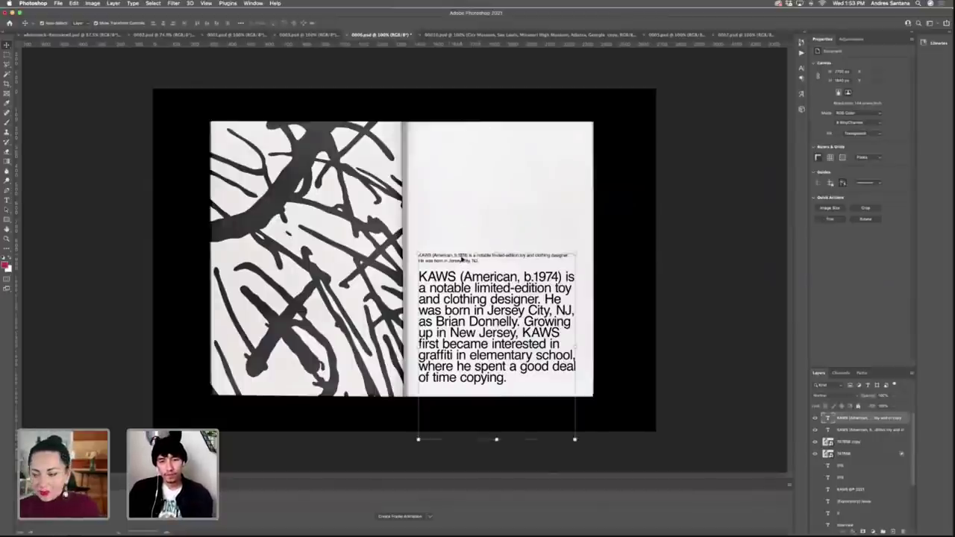
pyautogui.doubleClick(462, 257)
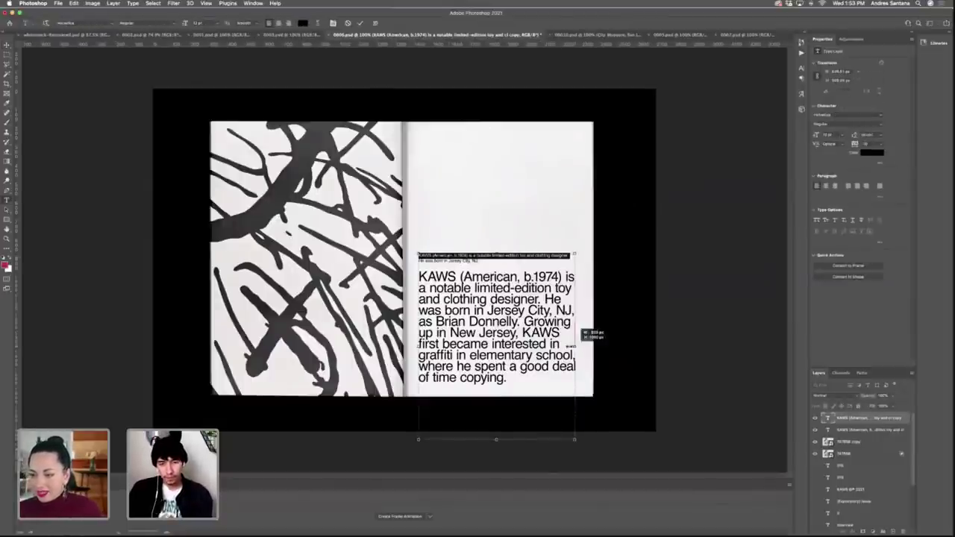
pyautogui.moveTo(575, 340); pyautogui.dragTo(552, 345)
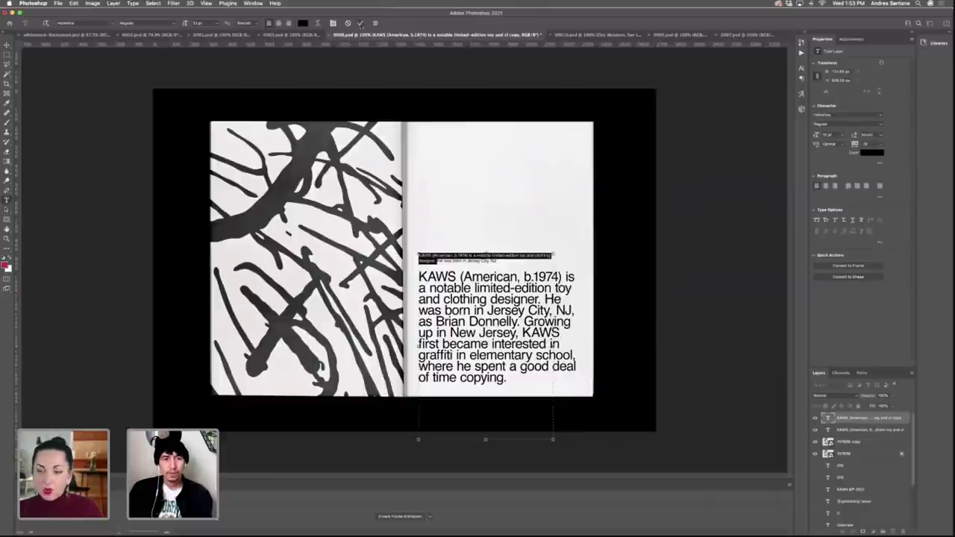
pyautogui.click(360, 24)
pyautogui.press('v')
pyautogui.click(676, 216)
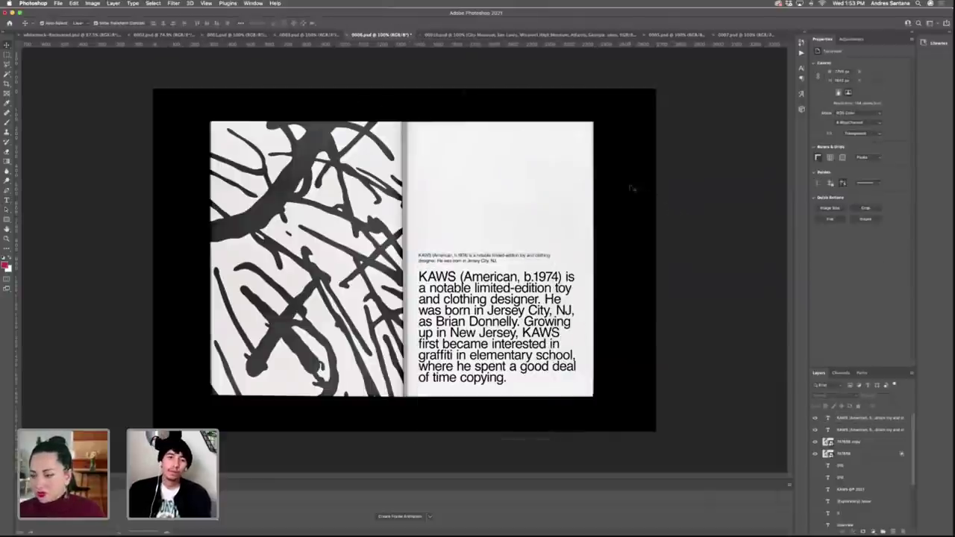
pyautogui.press('super+s')
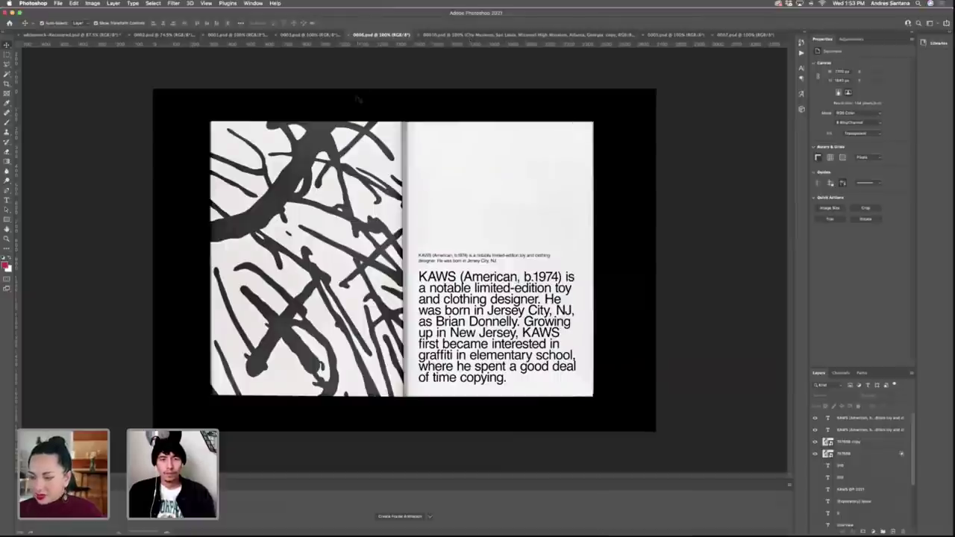
# Review the remaining spreads, covering the museum lettering, the KAWS character letters, the graffiti photos and the black brushstroke layout.
pyautogui.click(310, 35)
pyautogui.click(379, 35)
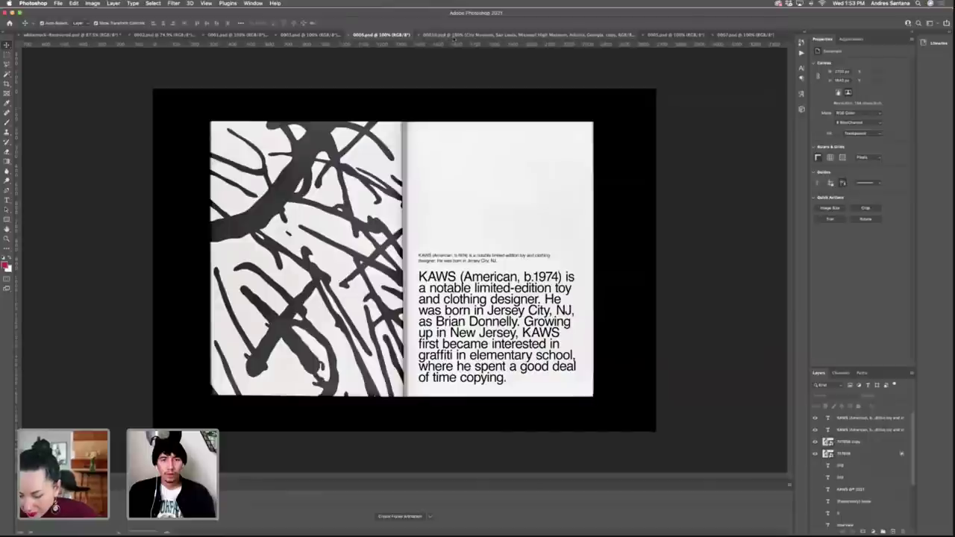
pyautogui.click(446, 35)
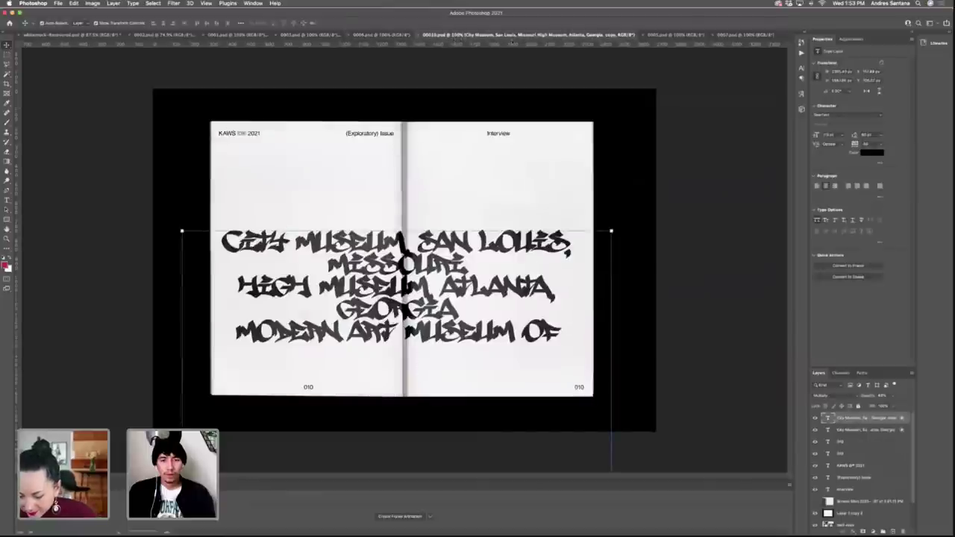
pyautogui.click(671, 35)
pyautogui.click(747, 34)
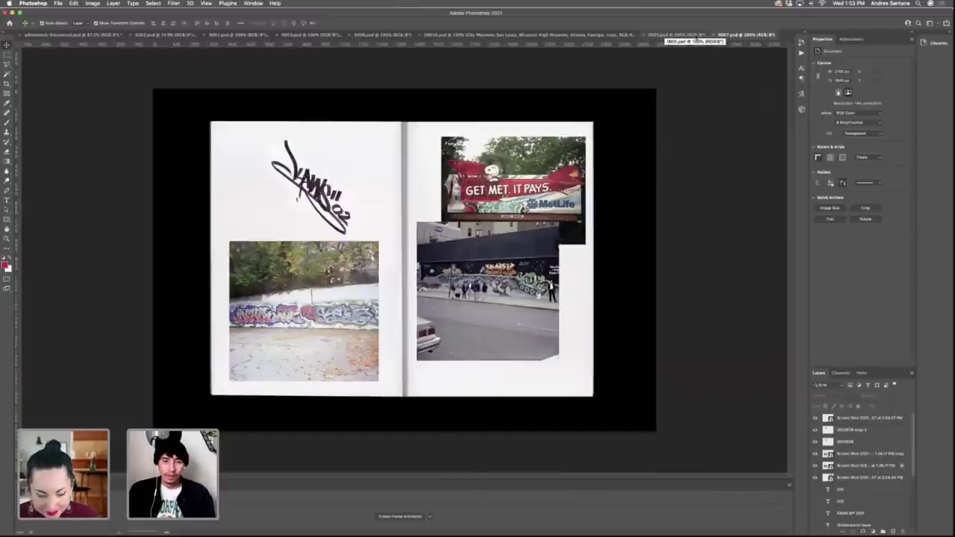
pyautogui.click(696, 35)
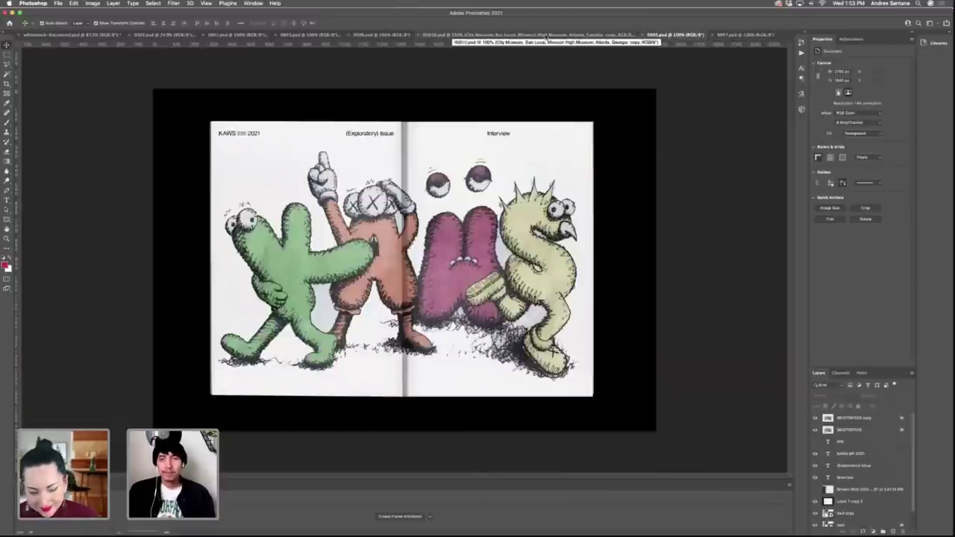
pyautogui.click(547, 36)
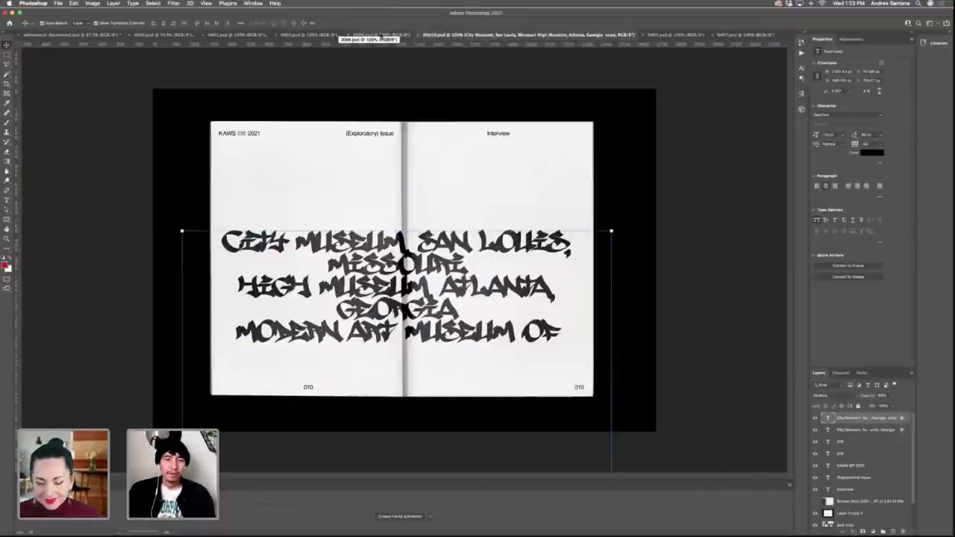
pyautogui.click(381, 35)
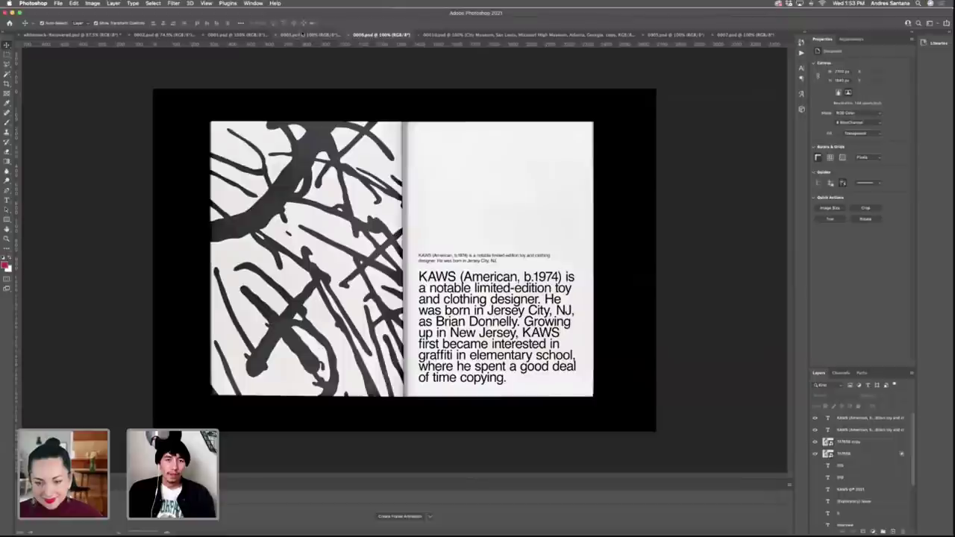
# Look through the Interview, bus-stop poster and Biography spreads once more, returning to the Interview spread with the large 3.
pyautogui.click(301, 36)
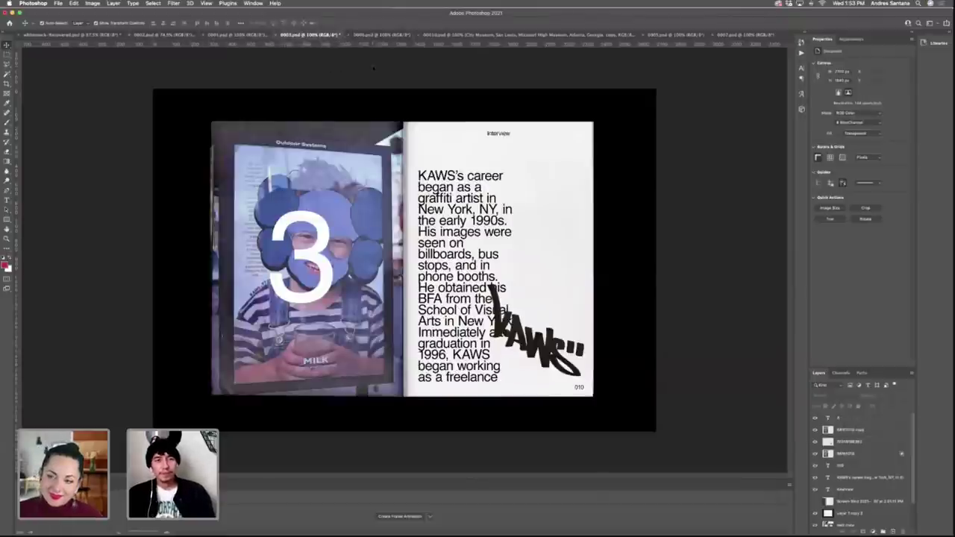
pyautogui.click(63, 35)
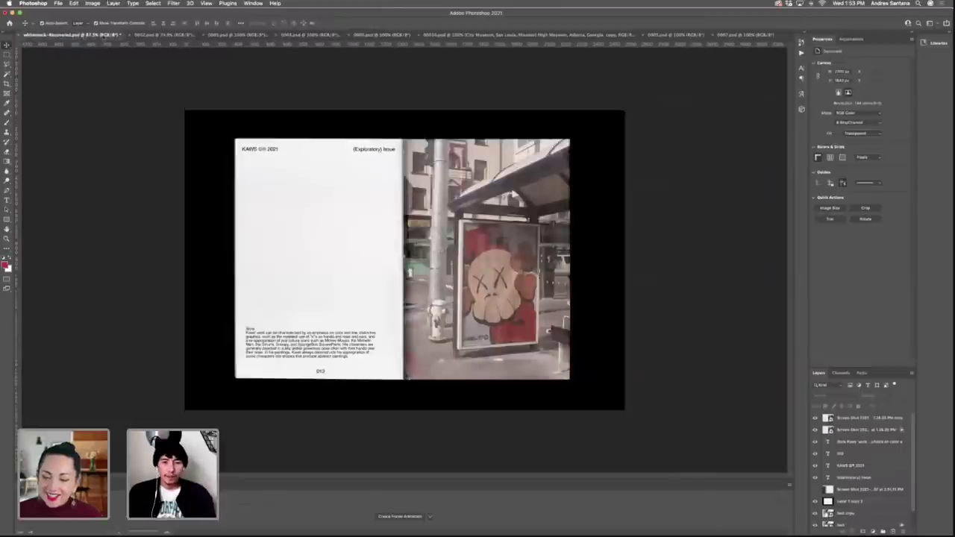
pyautogui.click(315, 35)
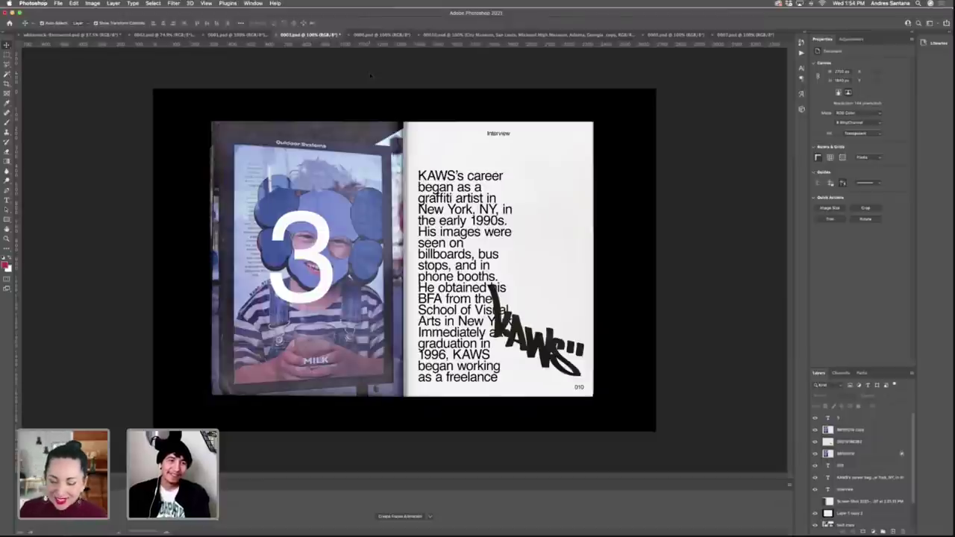
pyautogui.click(246, 35)
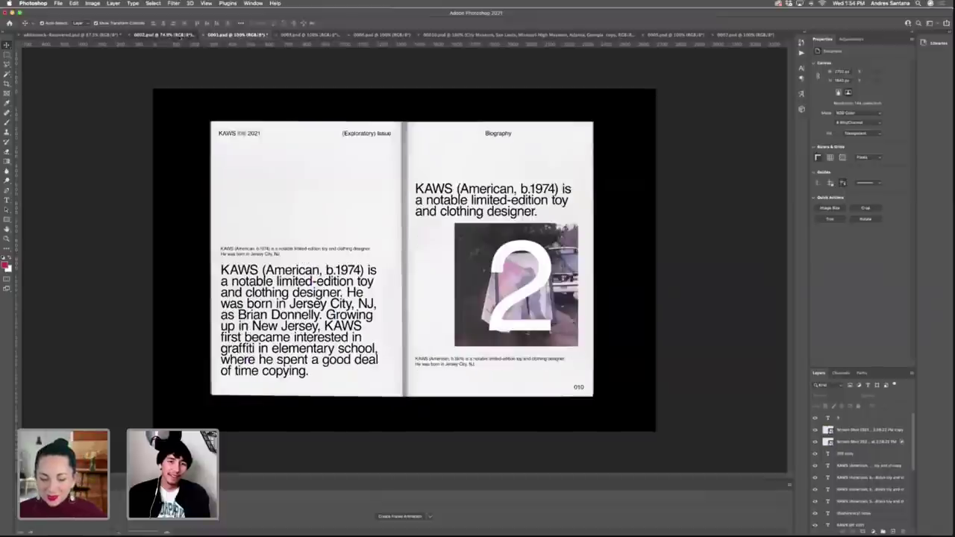
pyautogui.click(164, 35)
pyautogui.click(238, 35)
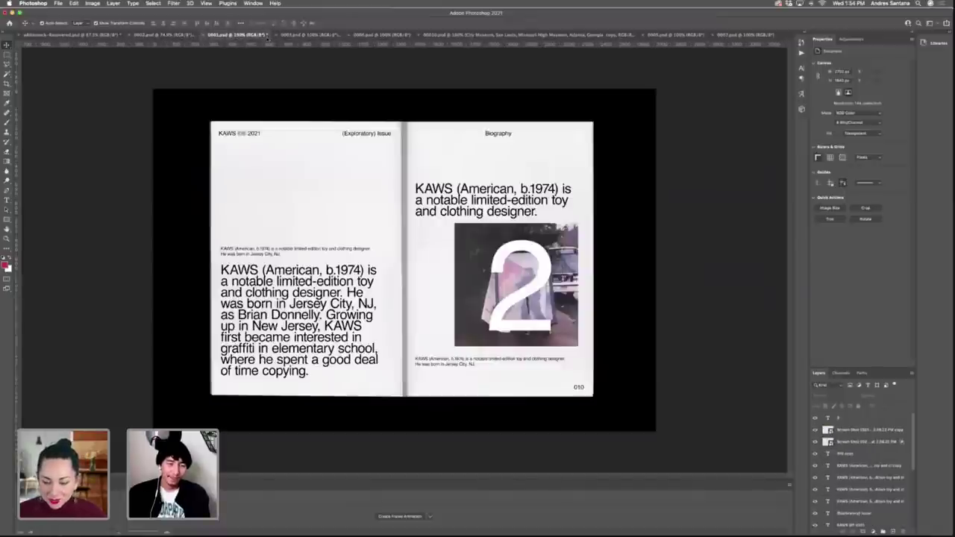
pyautogui.click(312, 35)
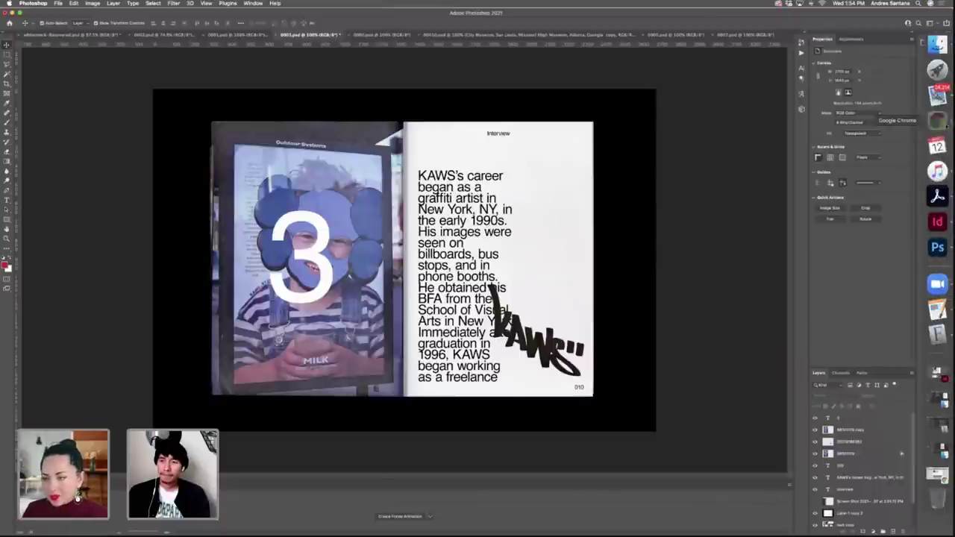
# Switch to Chrome and show the designer's Behance profile with the published magazine projects and its web address.
pyautogui.click(938, 120)
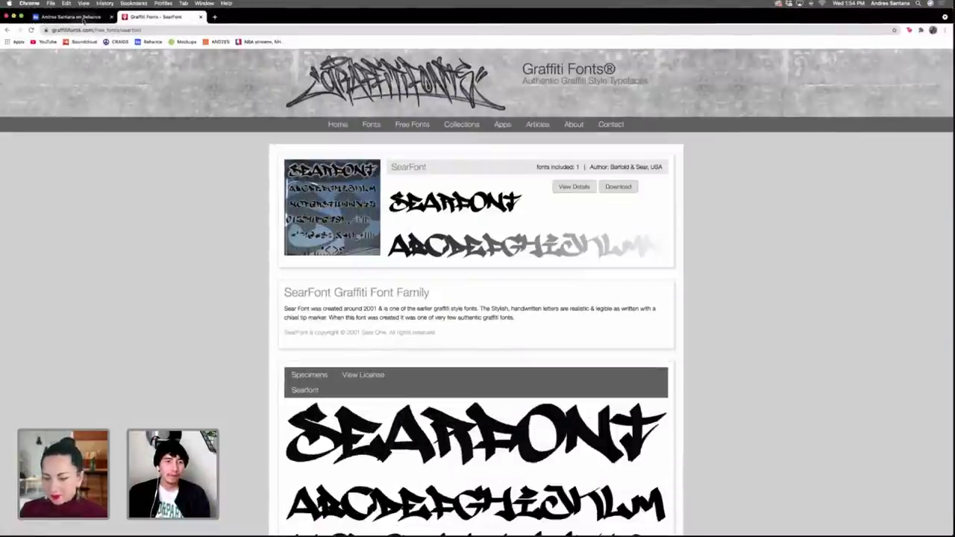
pyautogui.click(84, 20)
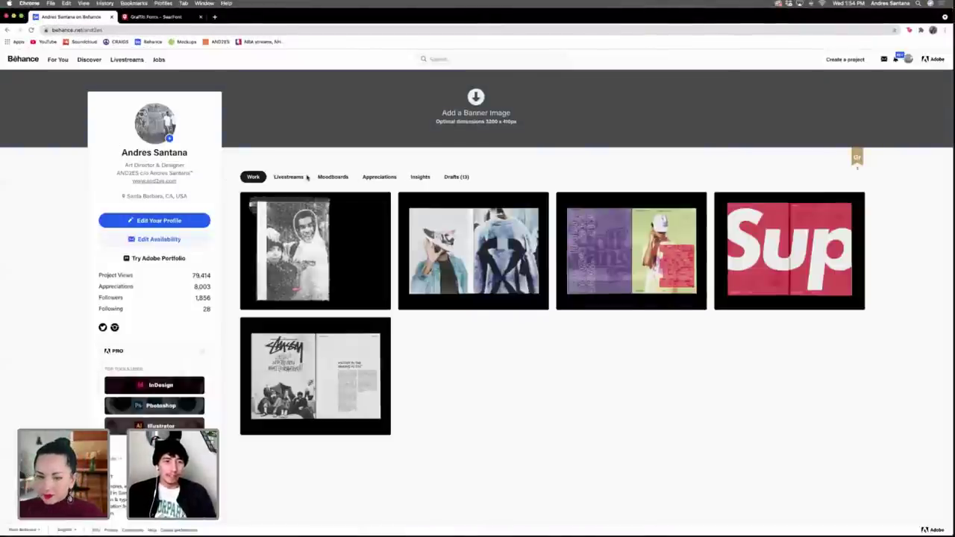
pyautogui.click(78, 29)
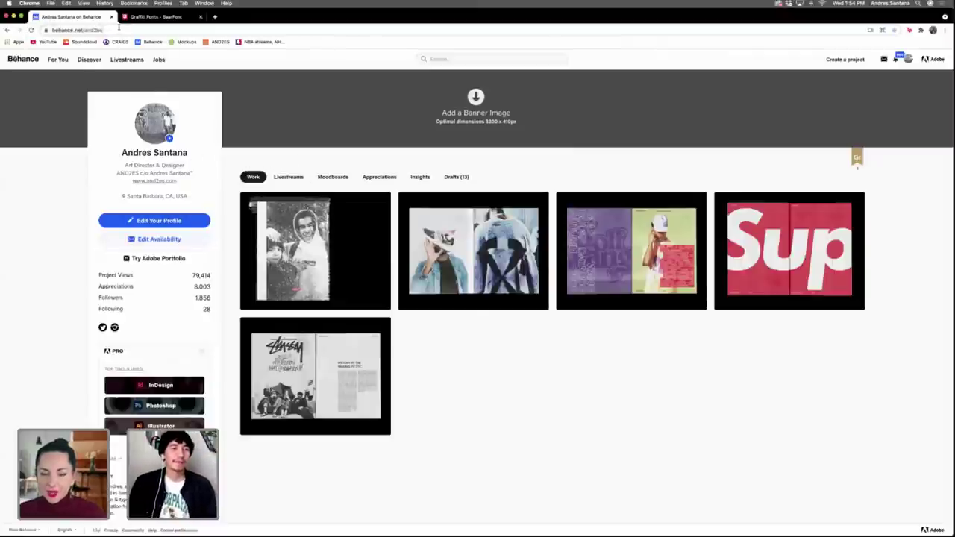
pyautogui.click(68, 175)
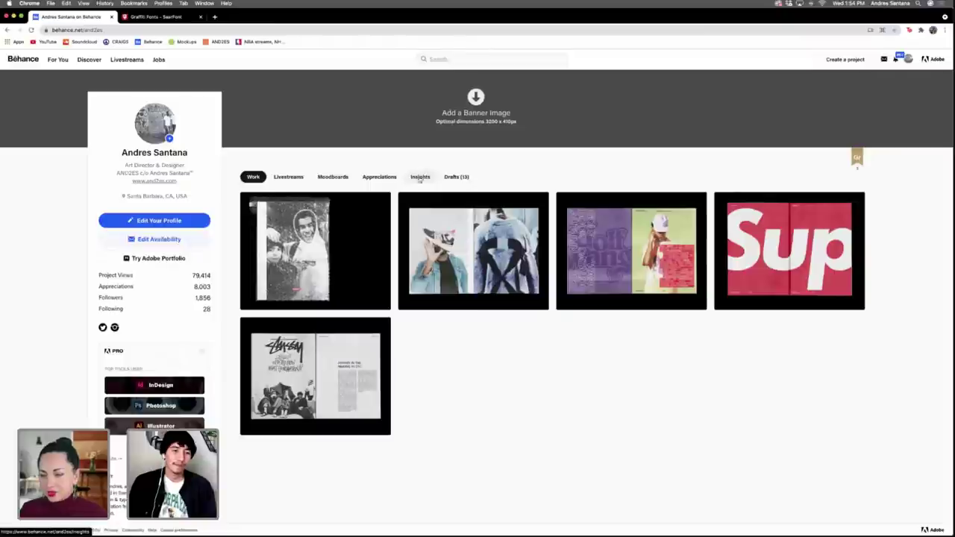